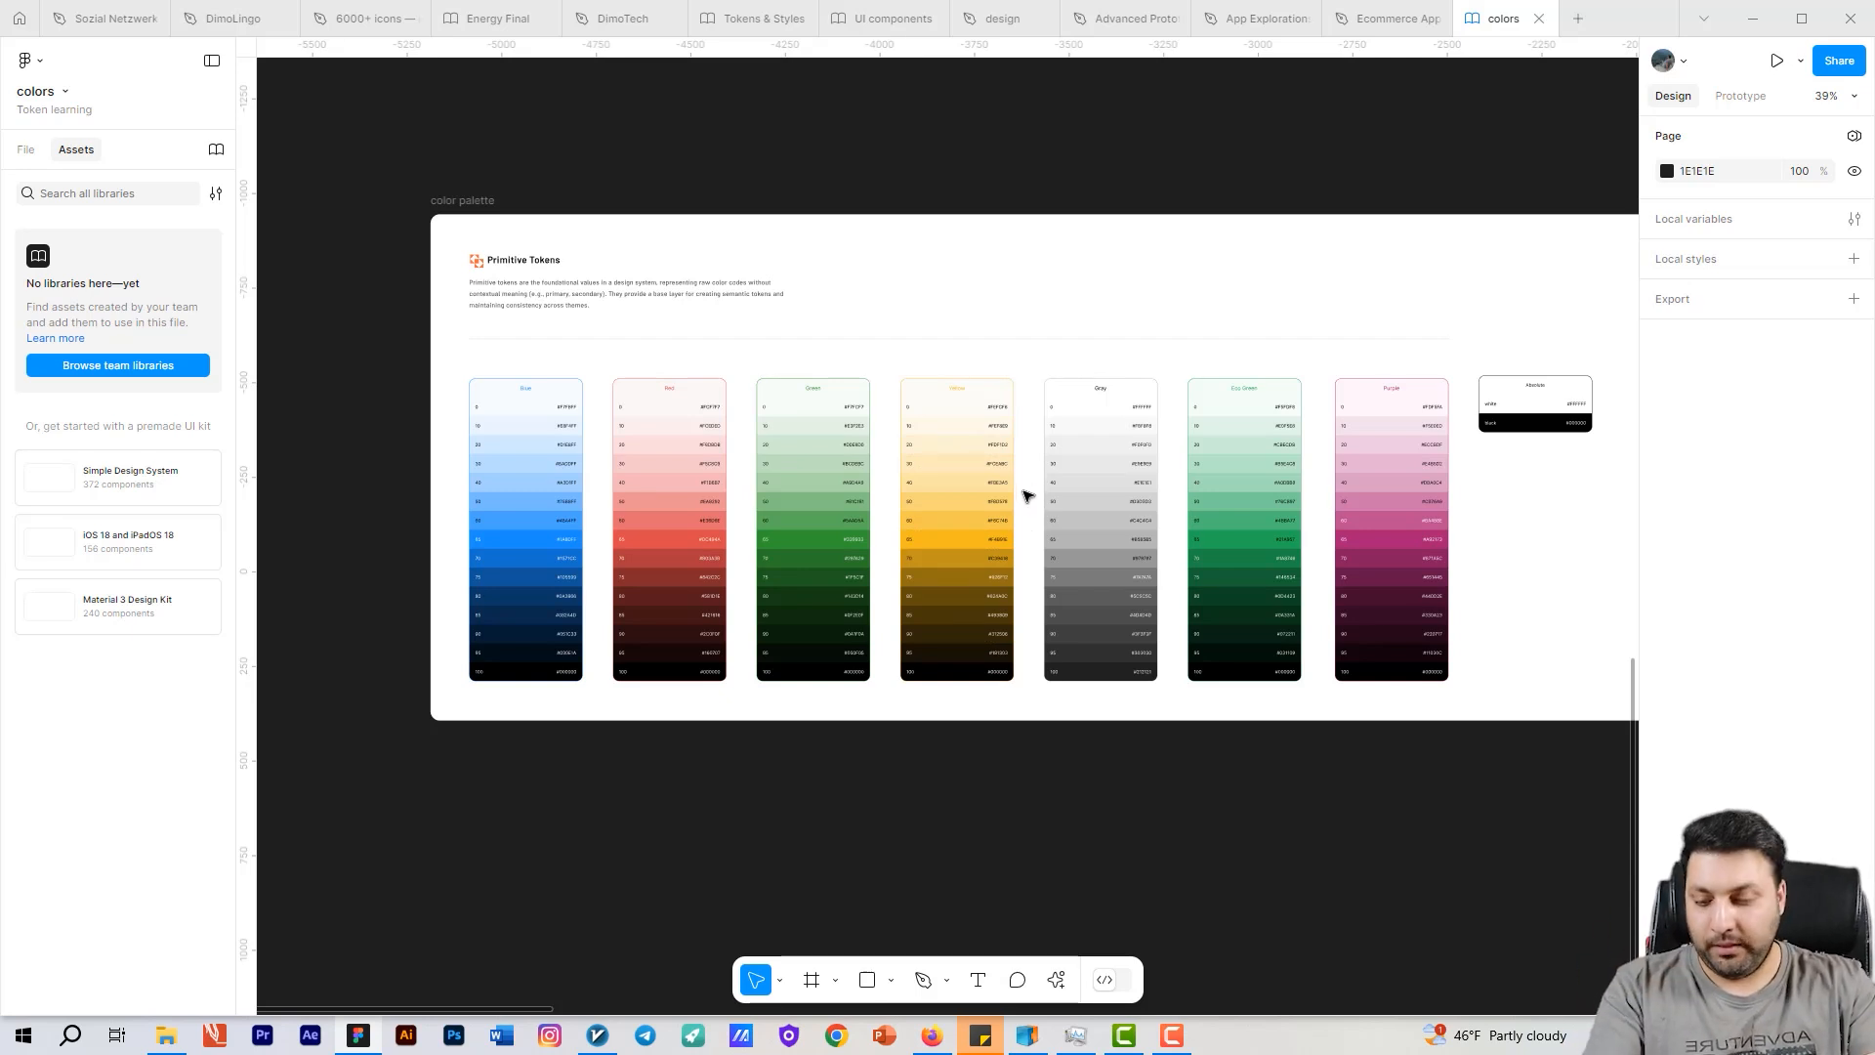
Step: Examine the palette's color scales from Blue through Purple and the Absolute swatches, including their step numbers and hex codes
{"action": "left_click_drag", "start_coordinate": [823, 446], "coordinate": [717, 449]}
{"action": "left_click", "coordinate": [717, 449]}
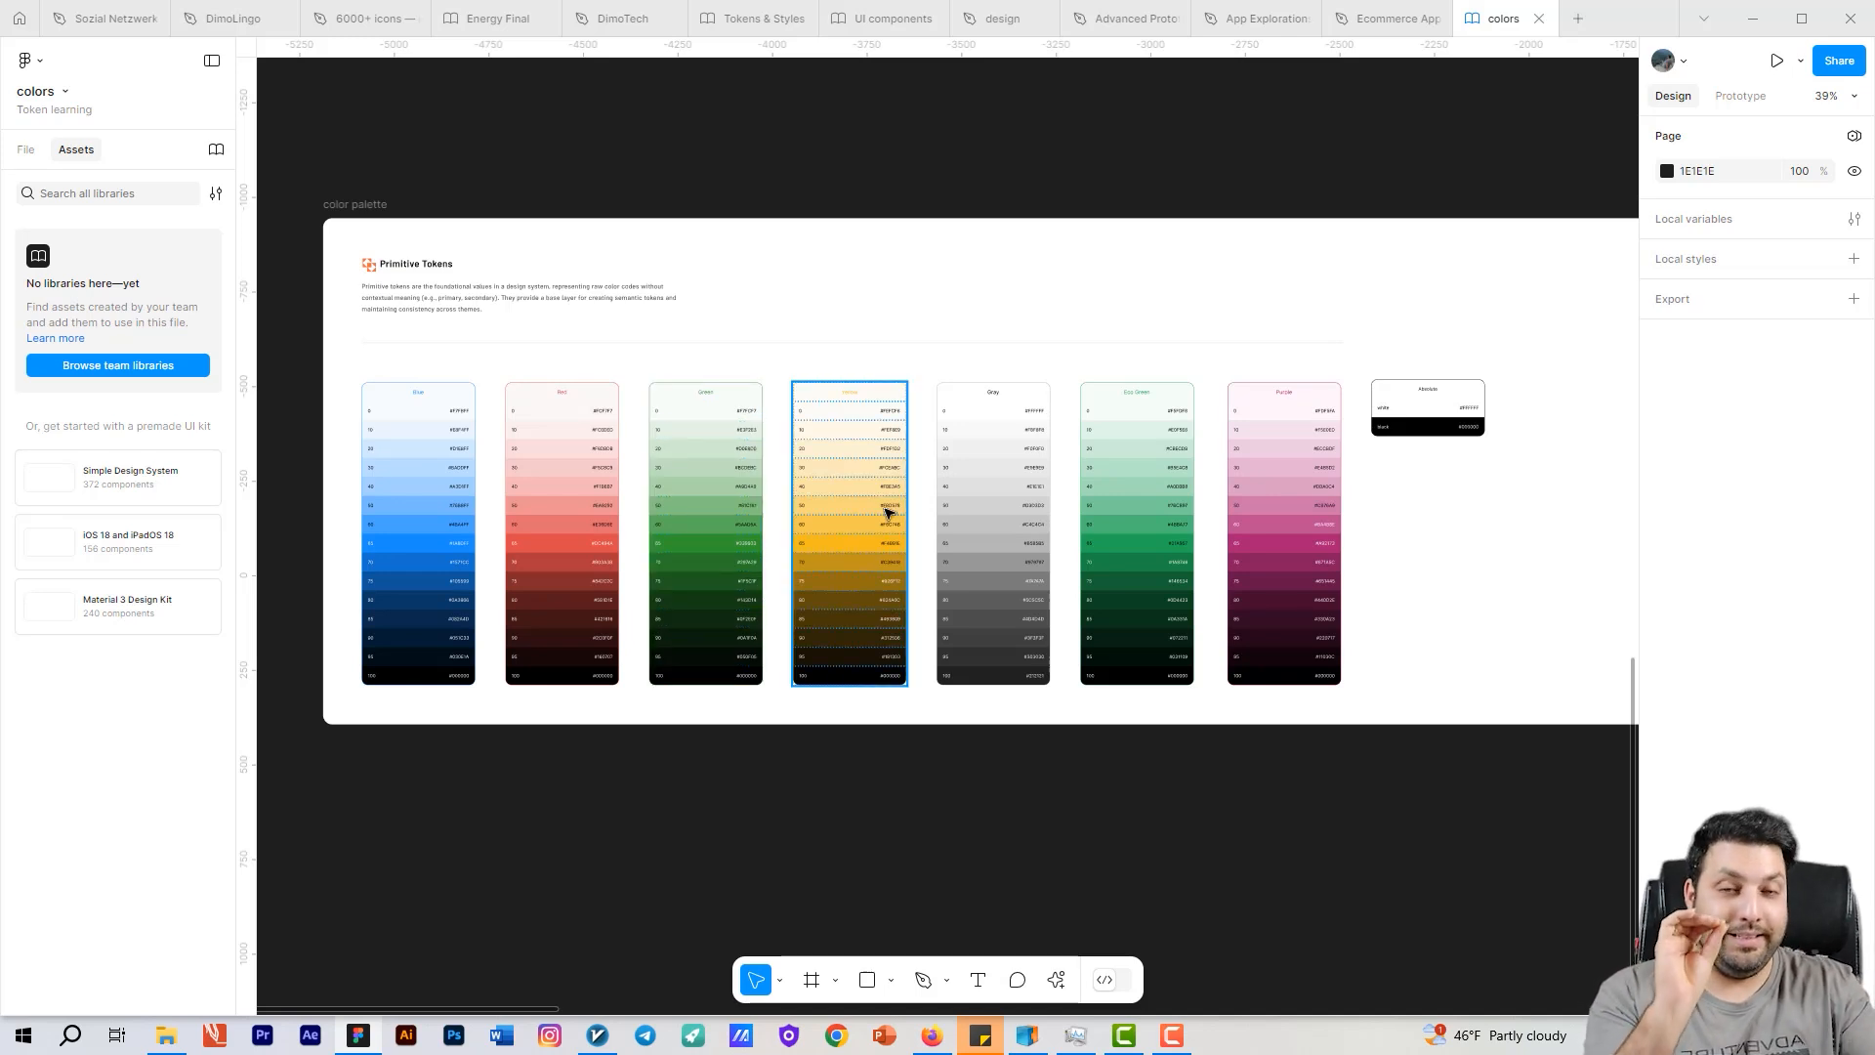
{"action": "scroll", "coordinate": [434, 493], "scroll_direction": "up", "scroll_amount": 5}
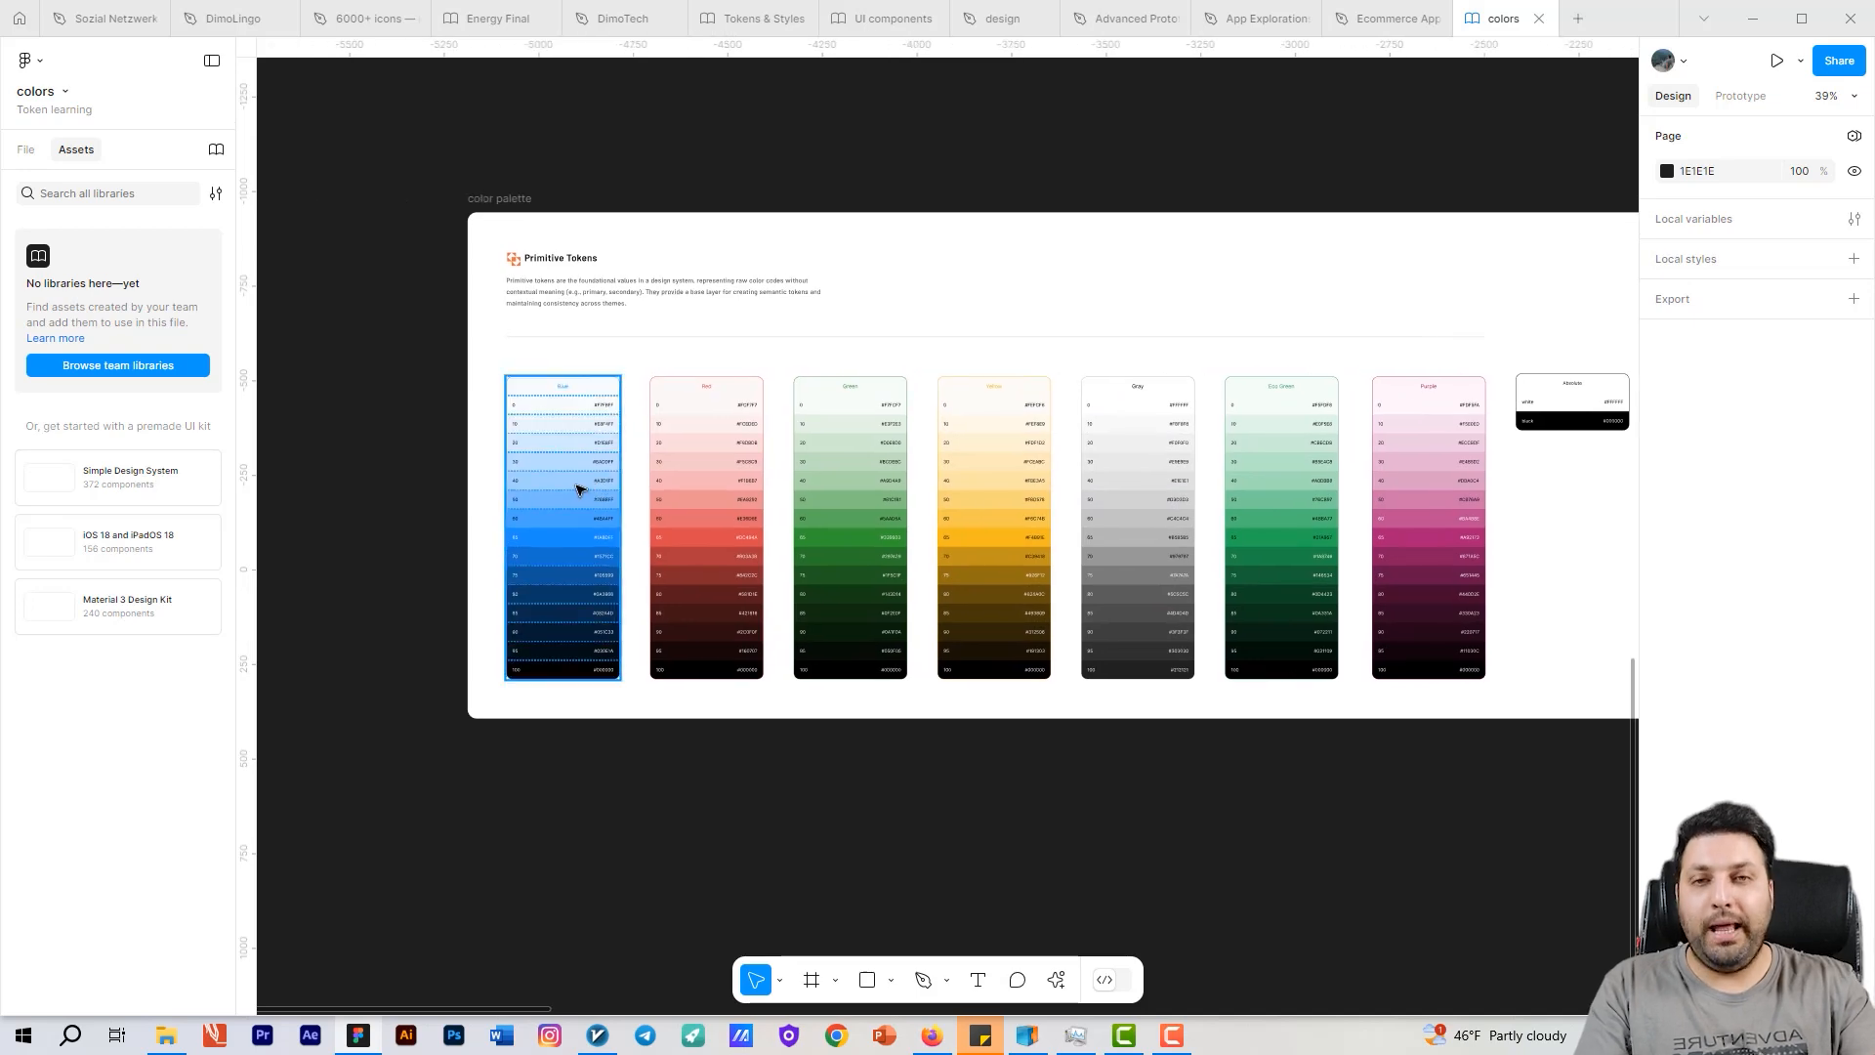
{"action": "scroll", "coordinate": [553, 477], "scroll_direction": "up", "scroll_amount": 5}
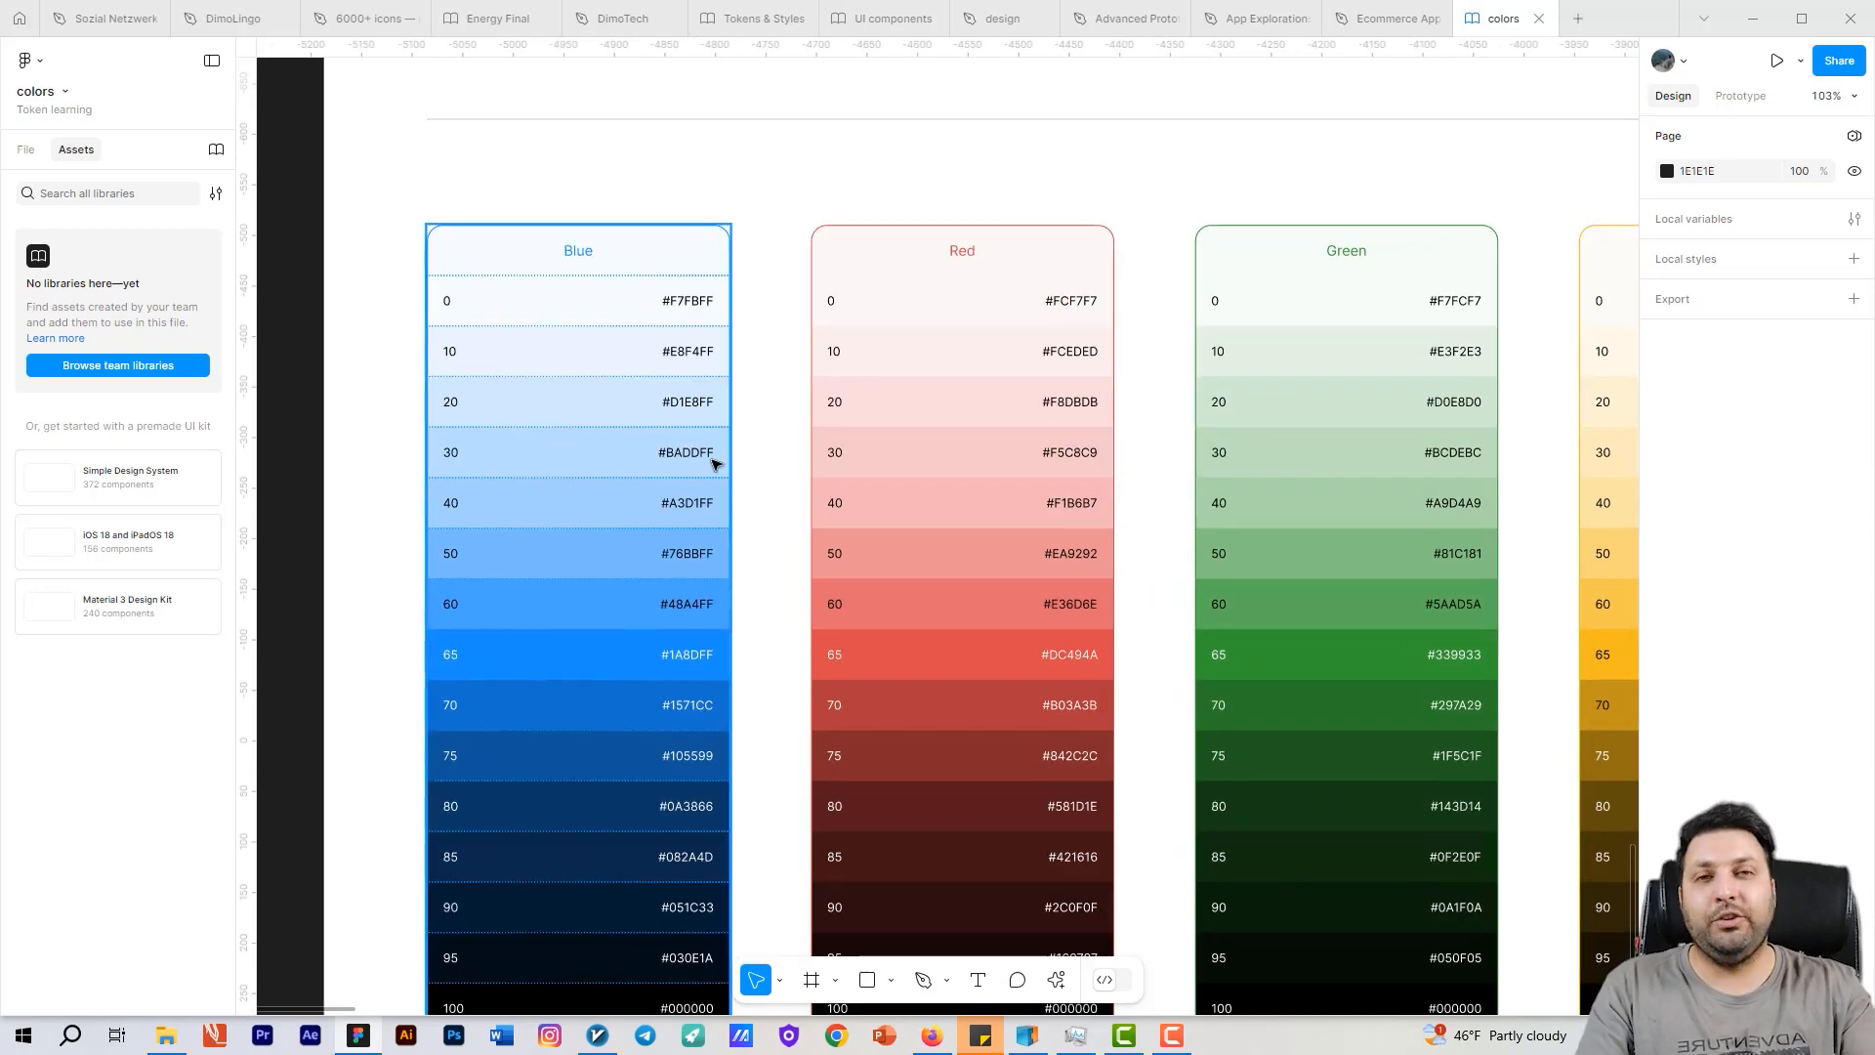
{"action": "left_click_drag", "start_coordinate": [712, 460], "coordinate": [471, 320]}
{"action": "scroll", "coordinate": [471, 319], "scroll_direction": "down", "scroll_amount": 1}
{"action": "left_click_drag", "start_coordinate": [908, 377], "coordinate": [569, 448]}
{"action": "scroll", "coordinate": [723, 437], "scroll_direction": "down", "scroll_amount": 2}
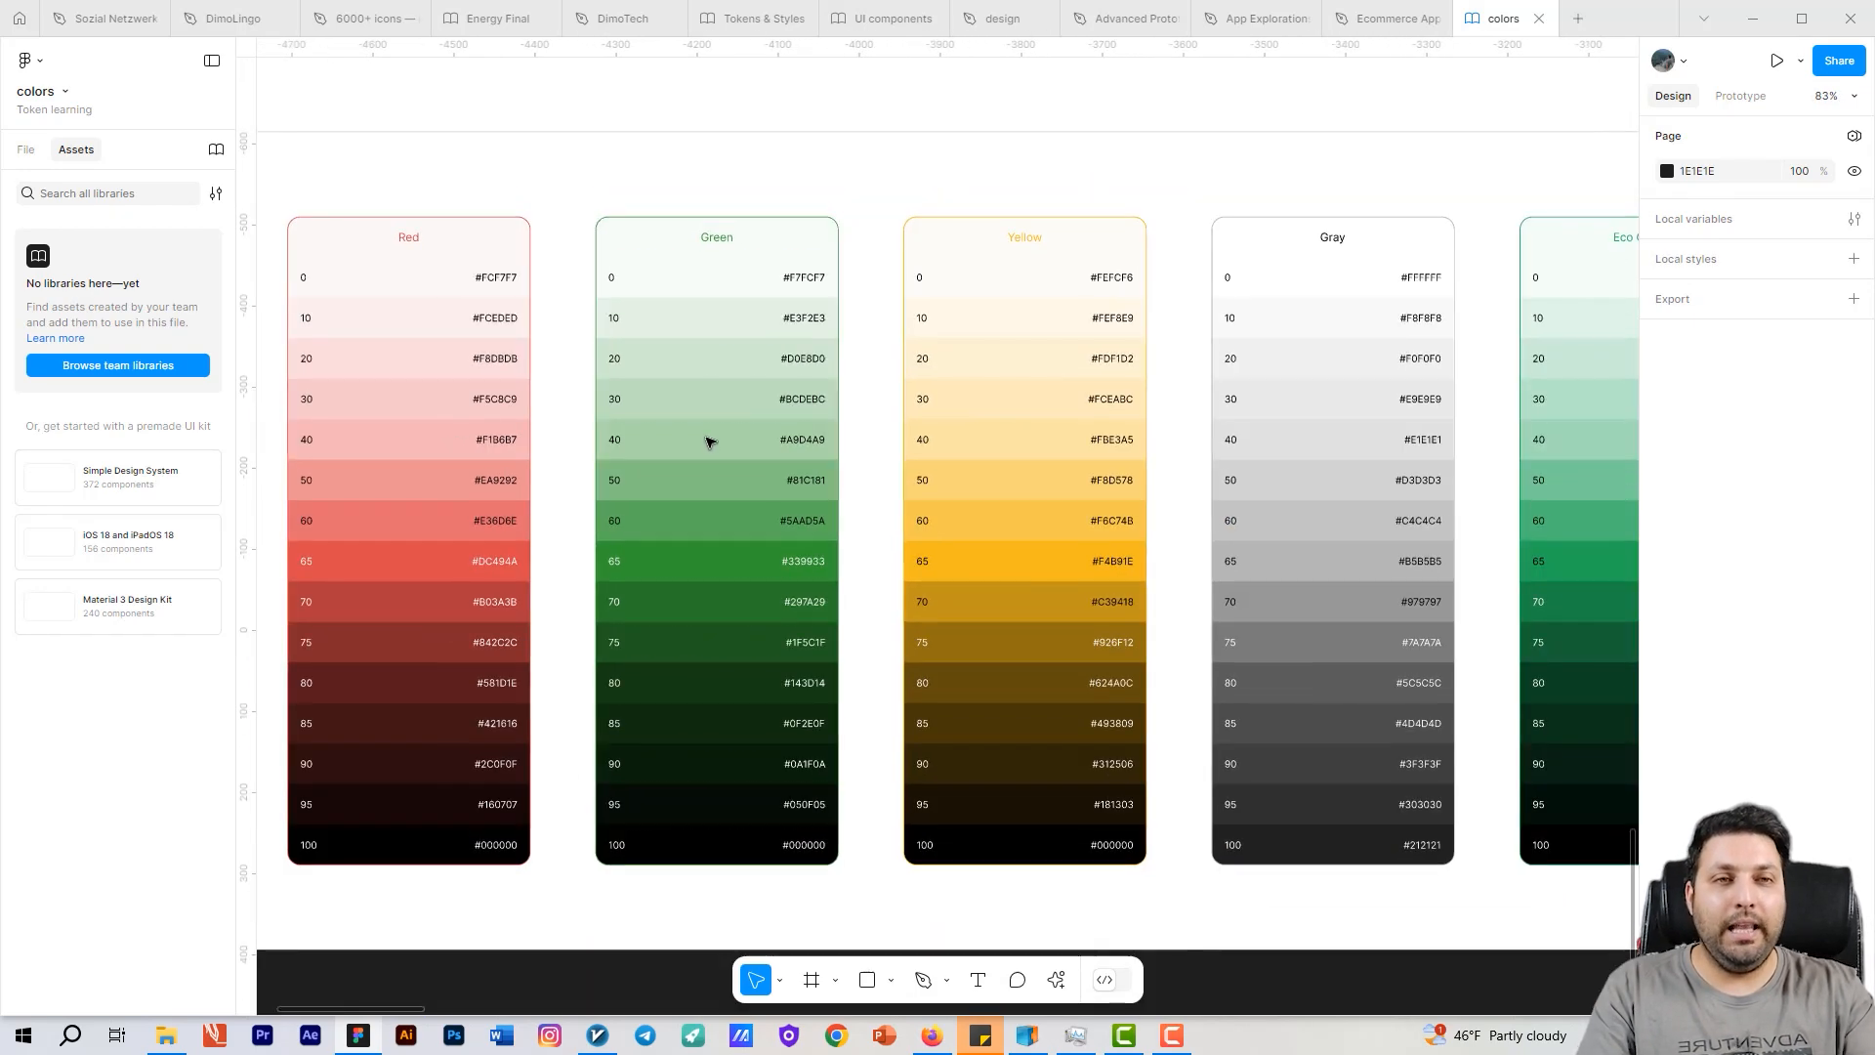
{"action": "left_click_drag", "start_coordinate": [1441, 423], "coordinate": [925, 431]}
{"action": "scroll", "coordinate": [924, 428], "scroll_direction": "up", "scroll_amount": 1}
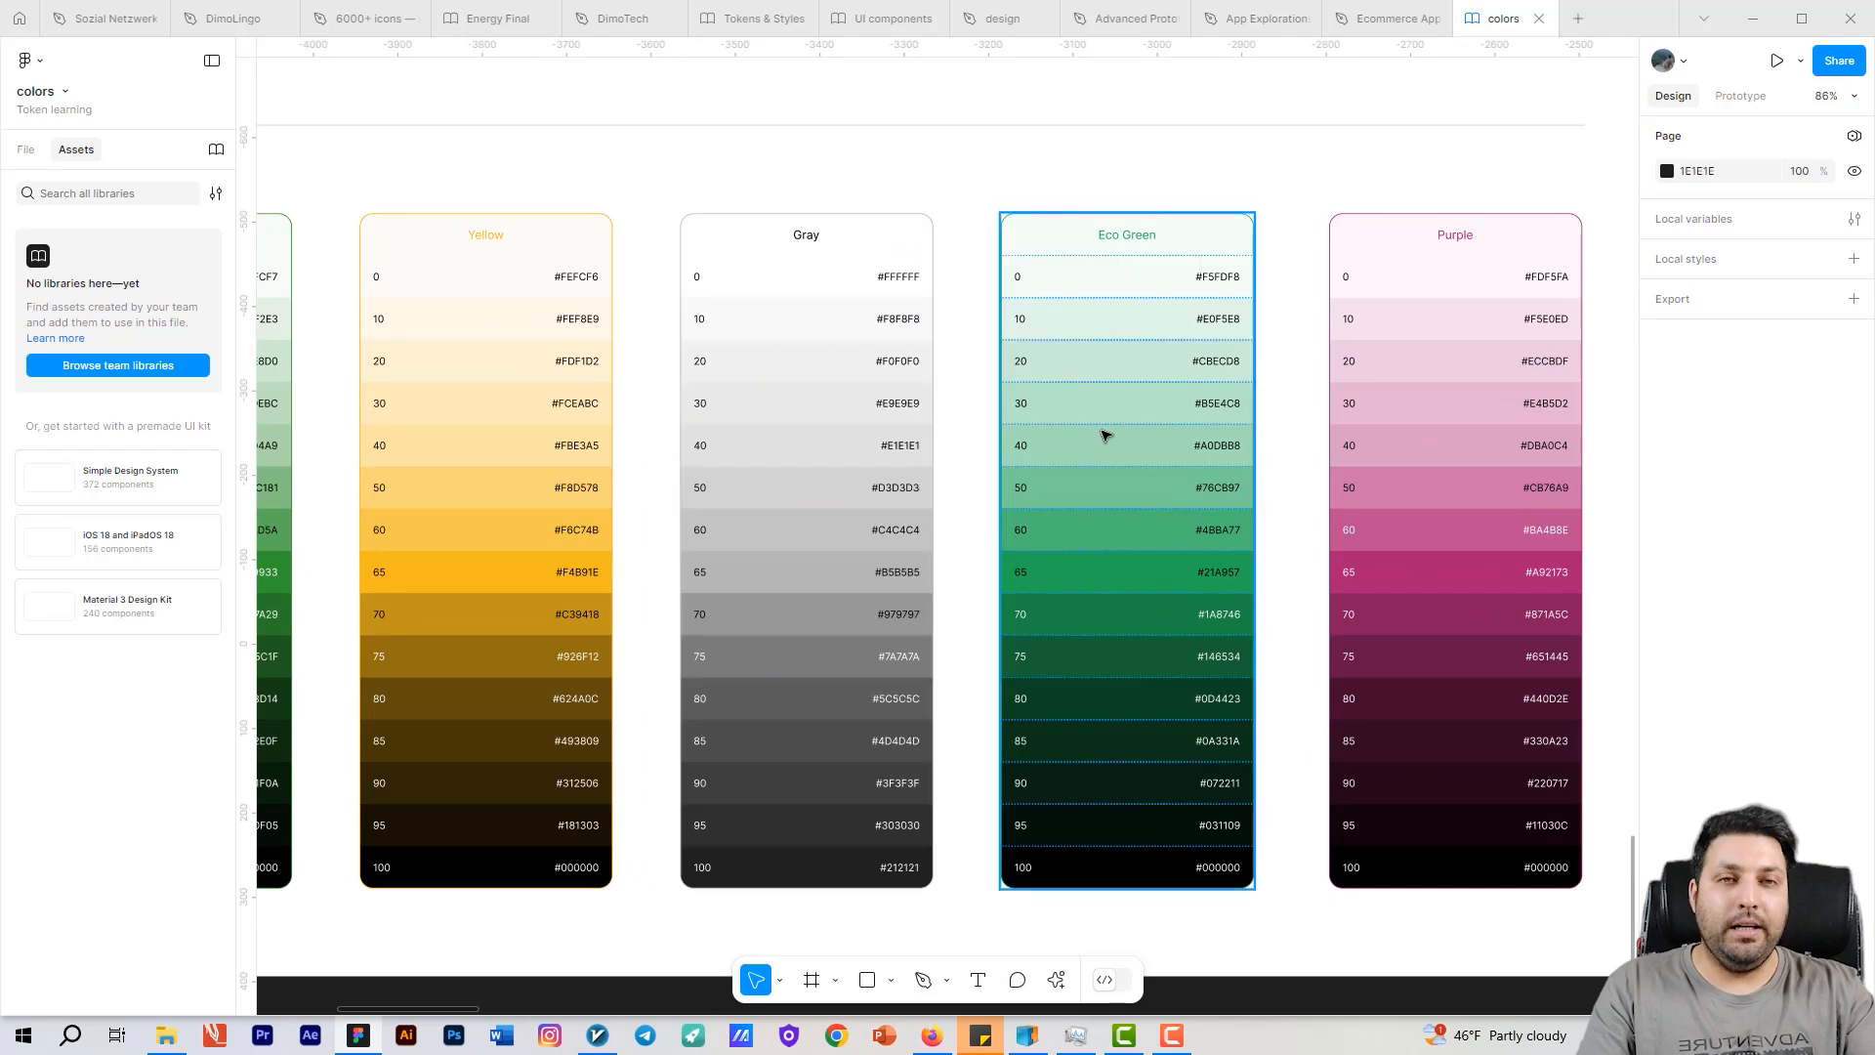
{"action": "left_click_drag", "start_coordinate": [1268, 406], "coordinate": [951, 444]}
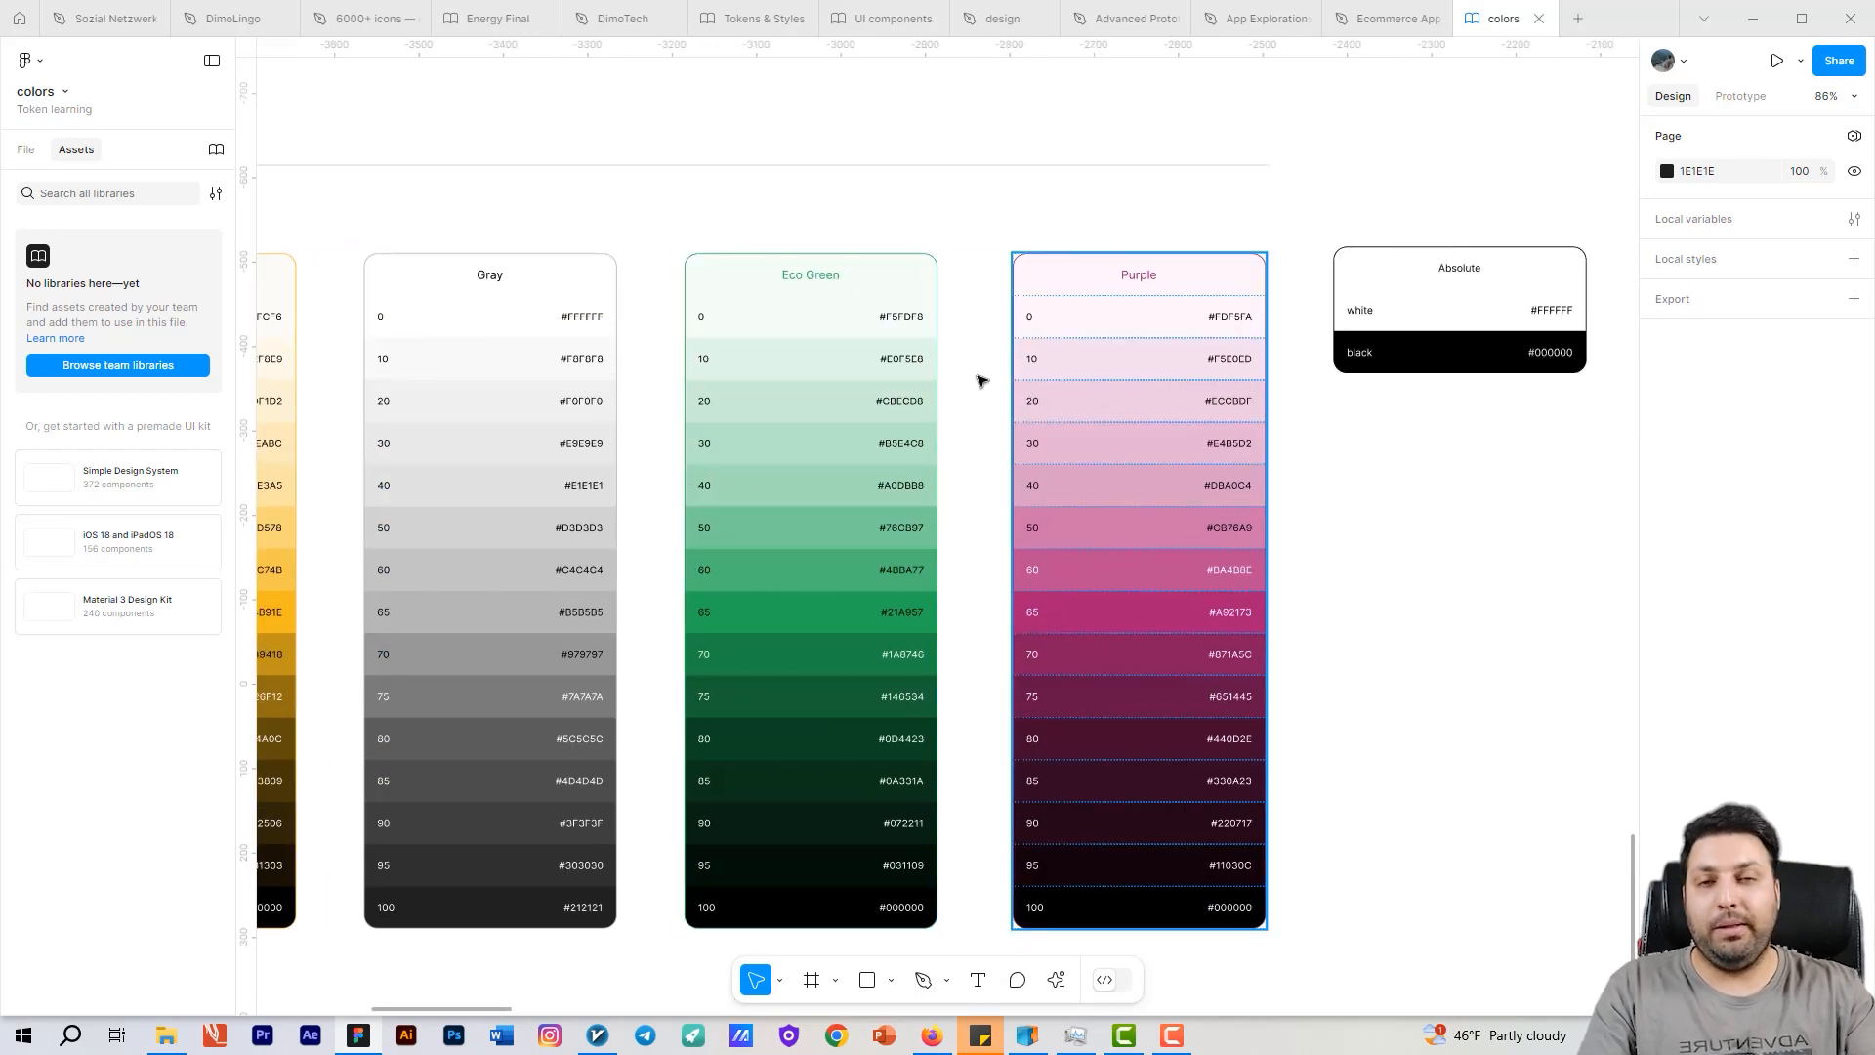
{"action": "scroll", "coordinate": [753, 365], "scroll_direction": "up", "scroll_amount": 1}
{"action": "scroll", "coordinate": [753, 366], "scroll_direction": "up", "scroll_amount": 4}
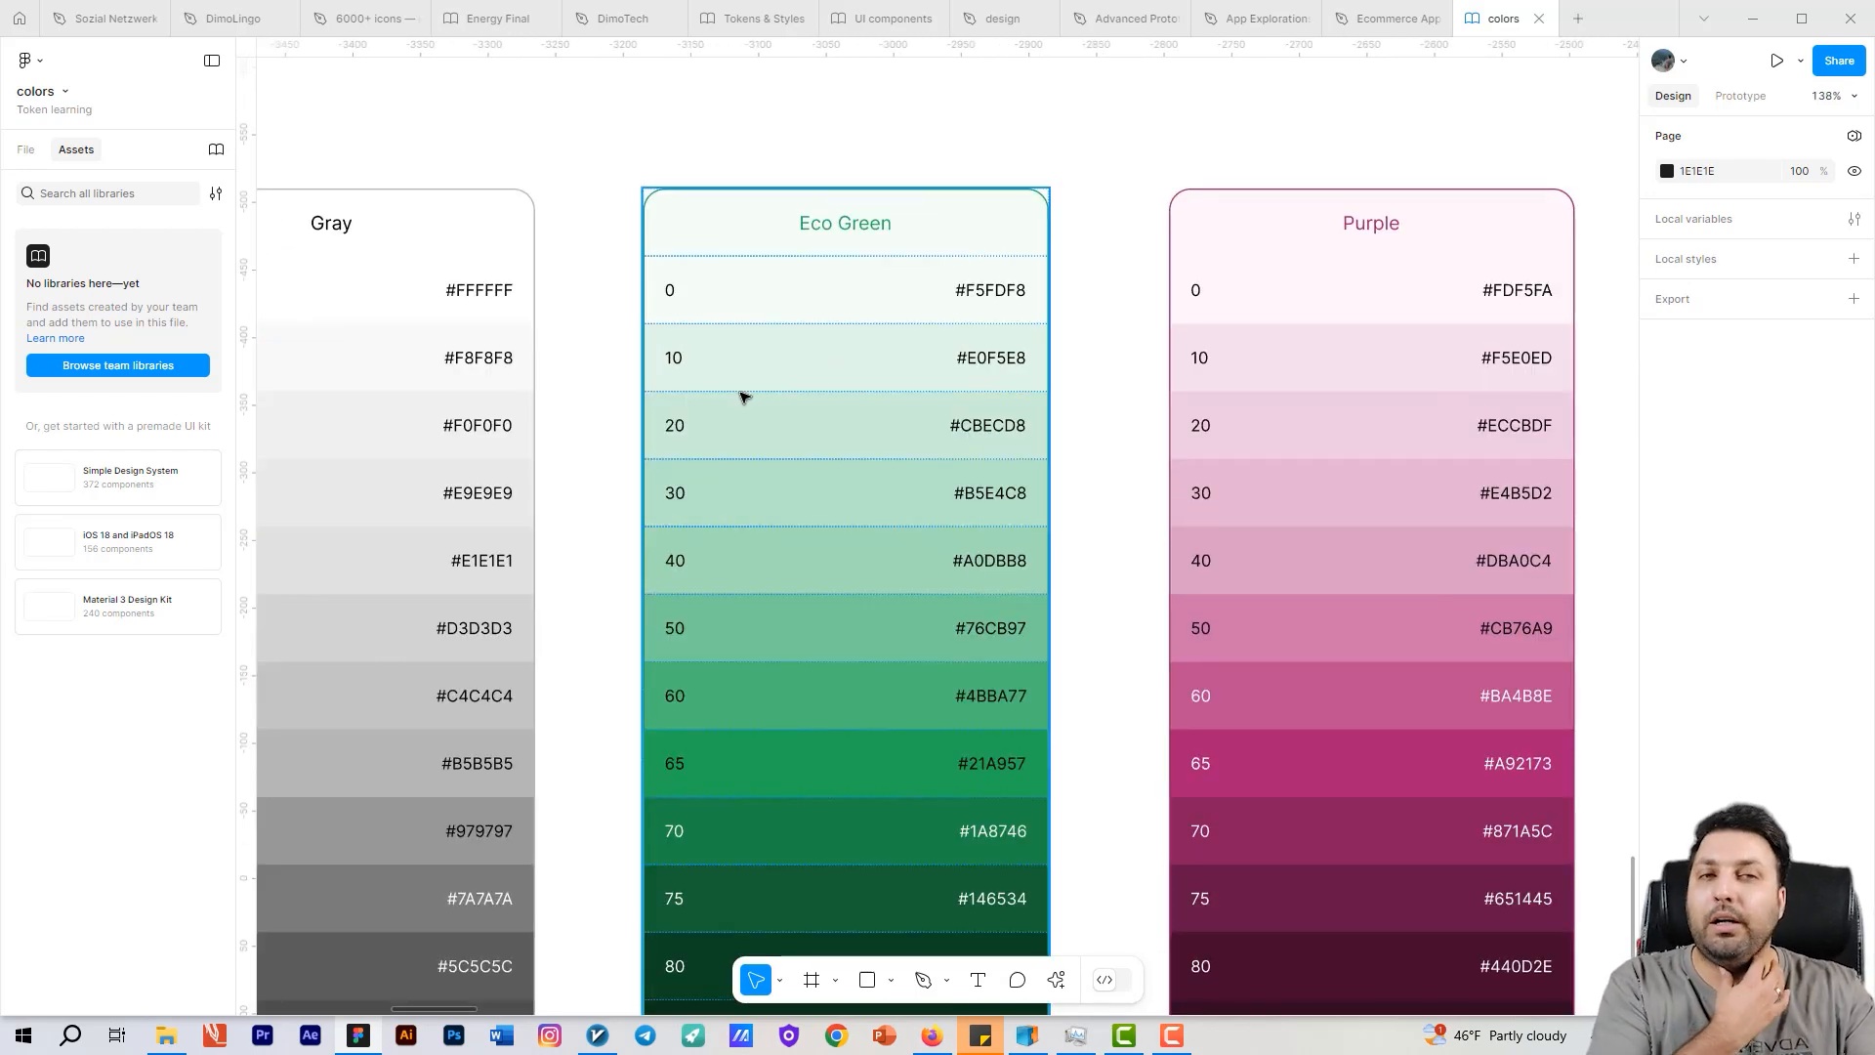
{"action": "left_click_drag", "start_coordinate": [791, 404], "coordinate": [293, 410]}
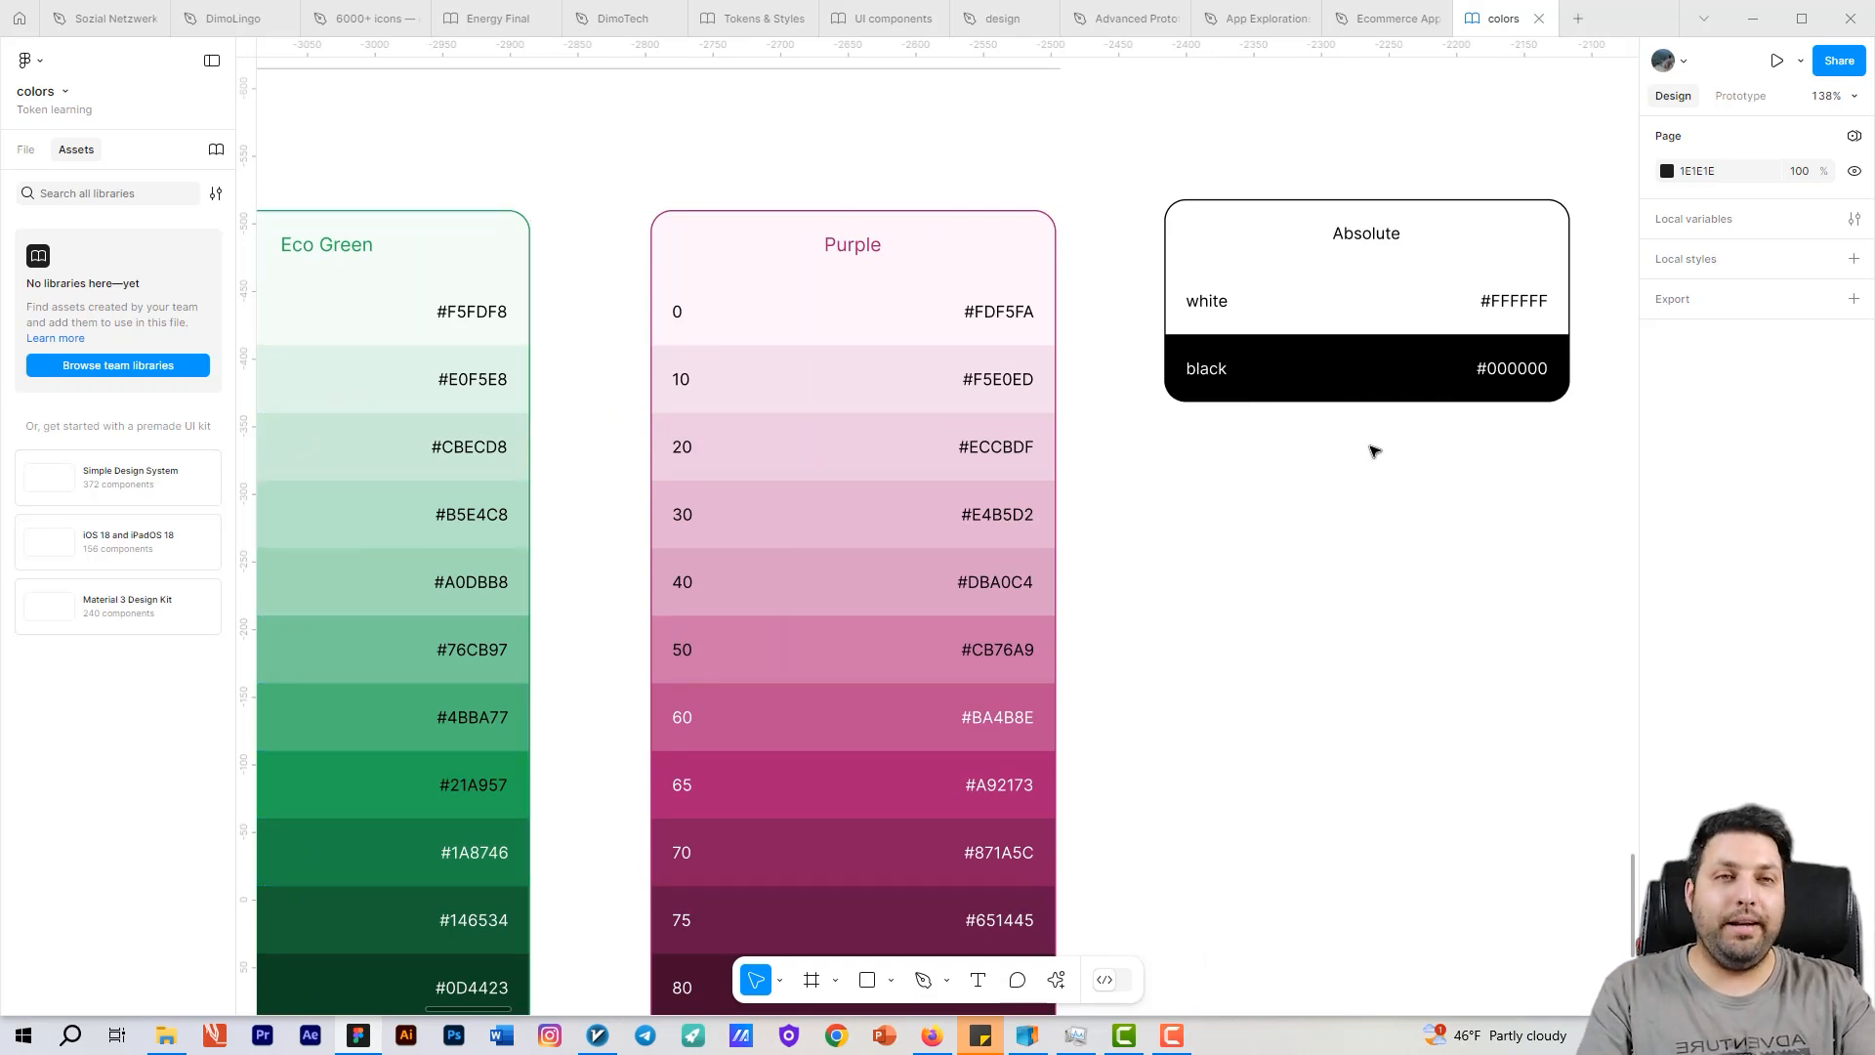
{"action": "scroll", "coordinate": [1357, 400], "scroll_direction": "down", "scroll_amount": 3}
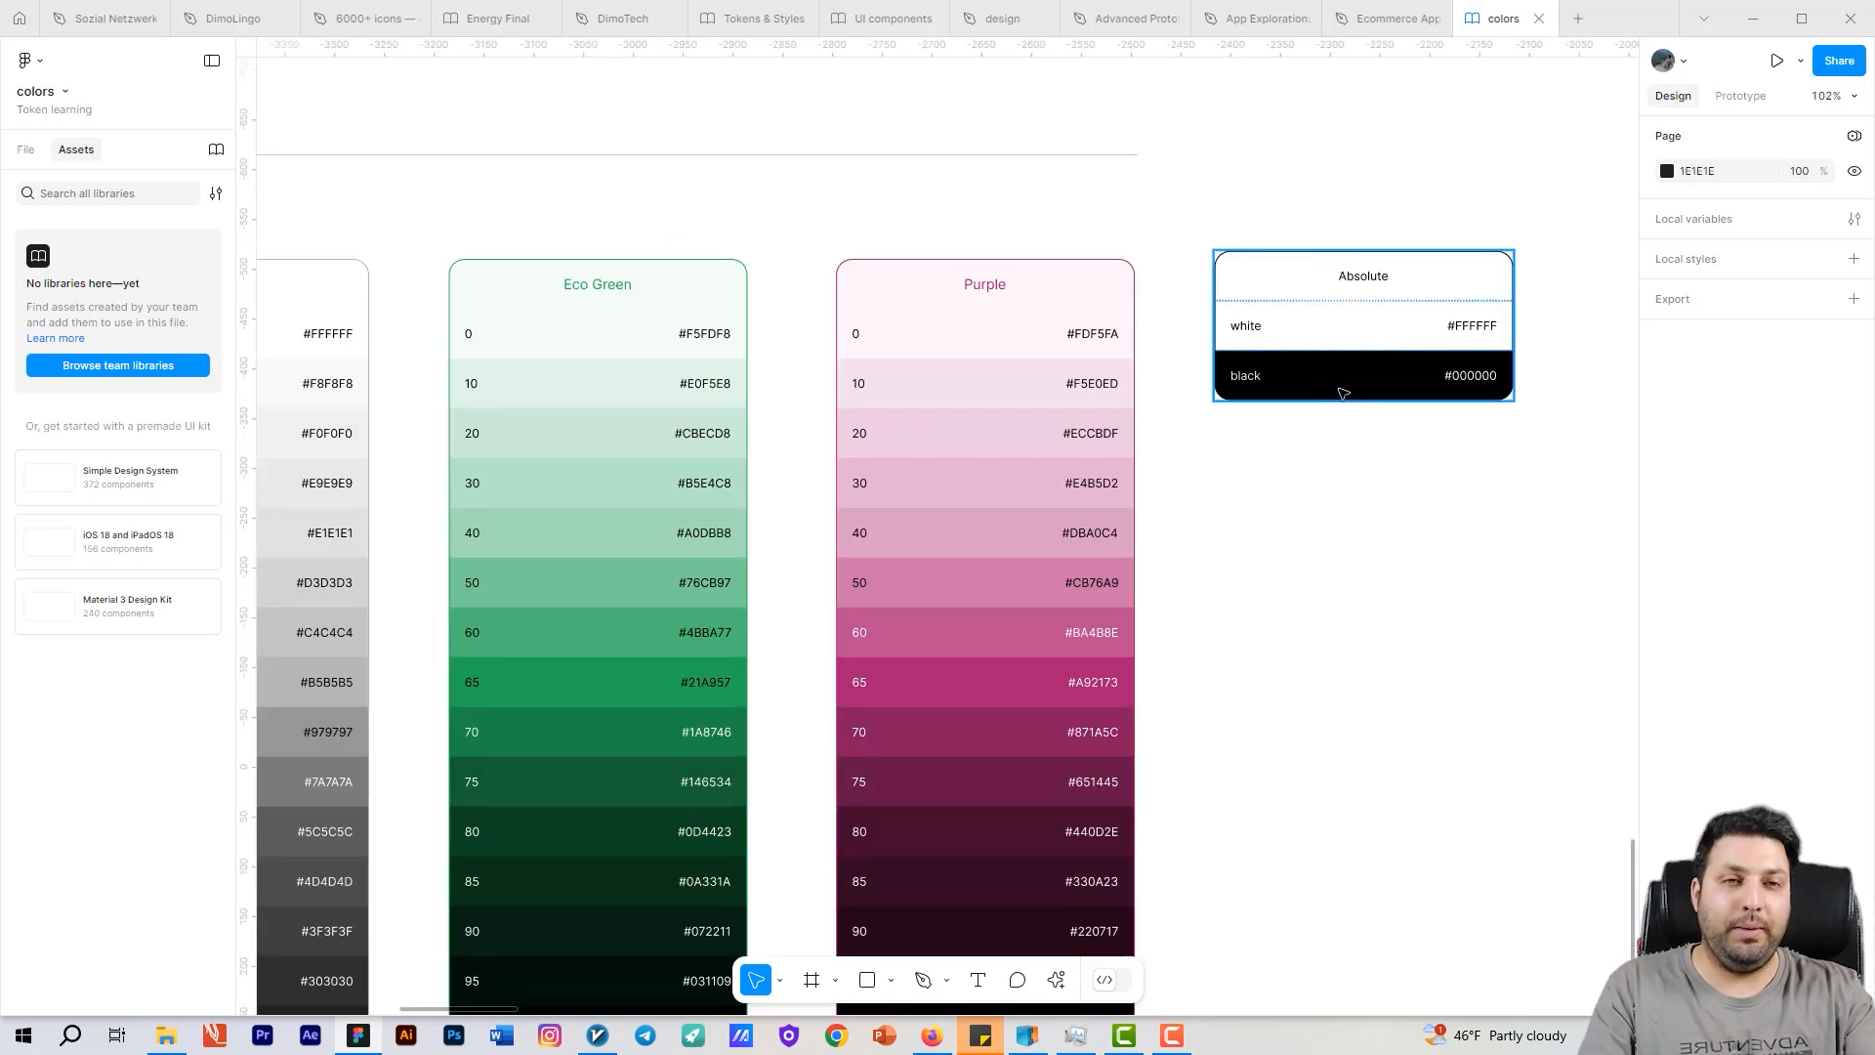
{"action": "scroll", "coordinate": [1426, 371], "scroll_direction": "left", "scroll_amount": 5}
{"action": "scroll", "coordinate": [1041, 406], "scroll_direction": "down", "scroll_amount": 5}
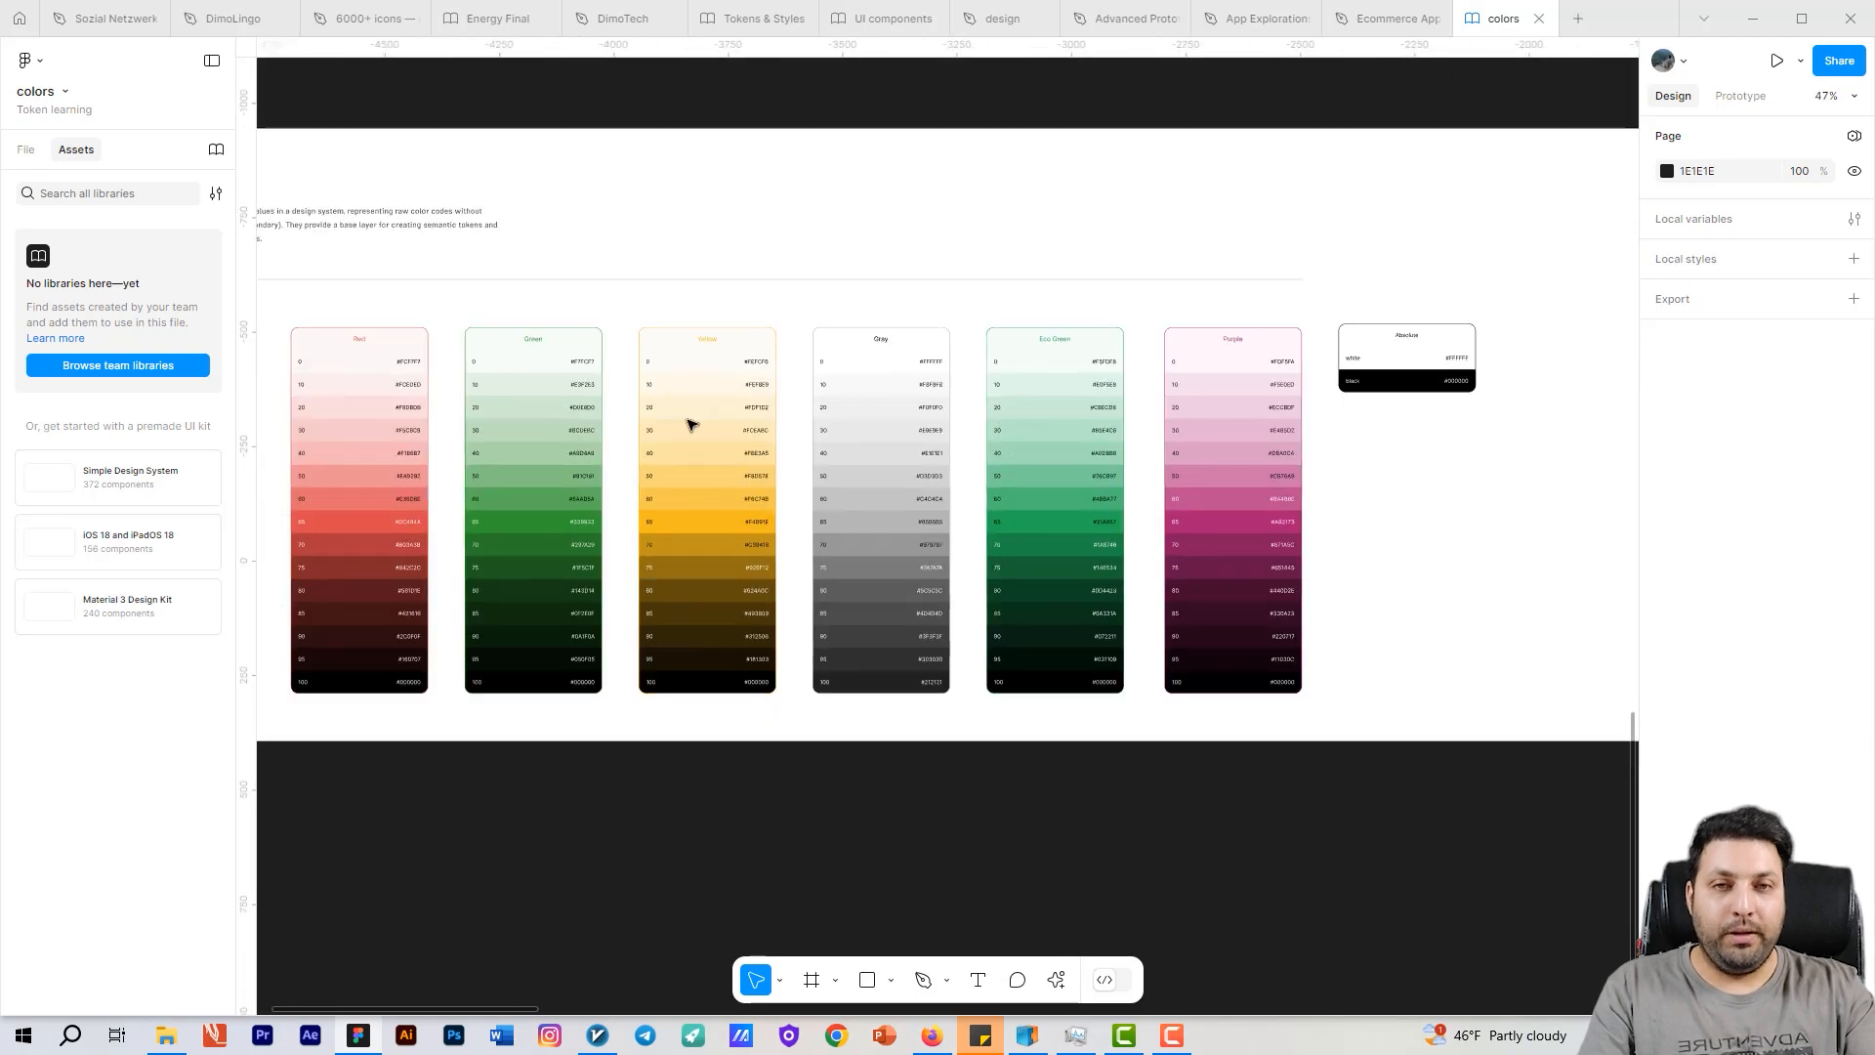
Step: Read the Primitive Tokens heading and description above the color scales
{"action": "scroll", "coordinate": [973, 424], "scroll_direction": "left", "scroll_amount": 5}
{"action": "scroll", "coordinate": [552, 380], "scroll_direction": "up", "scroll_amount": 3}
{"action": "left_click_drag", "start_coordinate": [762, 251], "coordinate": [732, 465]}
{"action": "scroll", "coordinate": [761, 347], "scroll_direction": "up", "scroll_amount": 3}
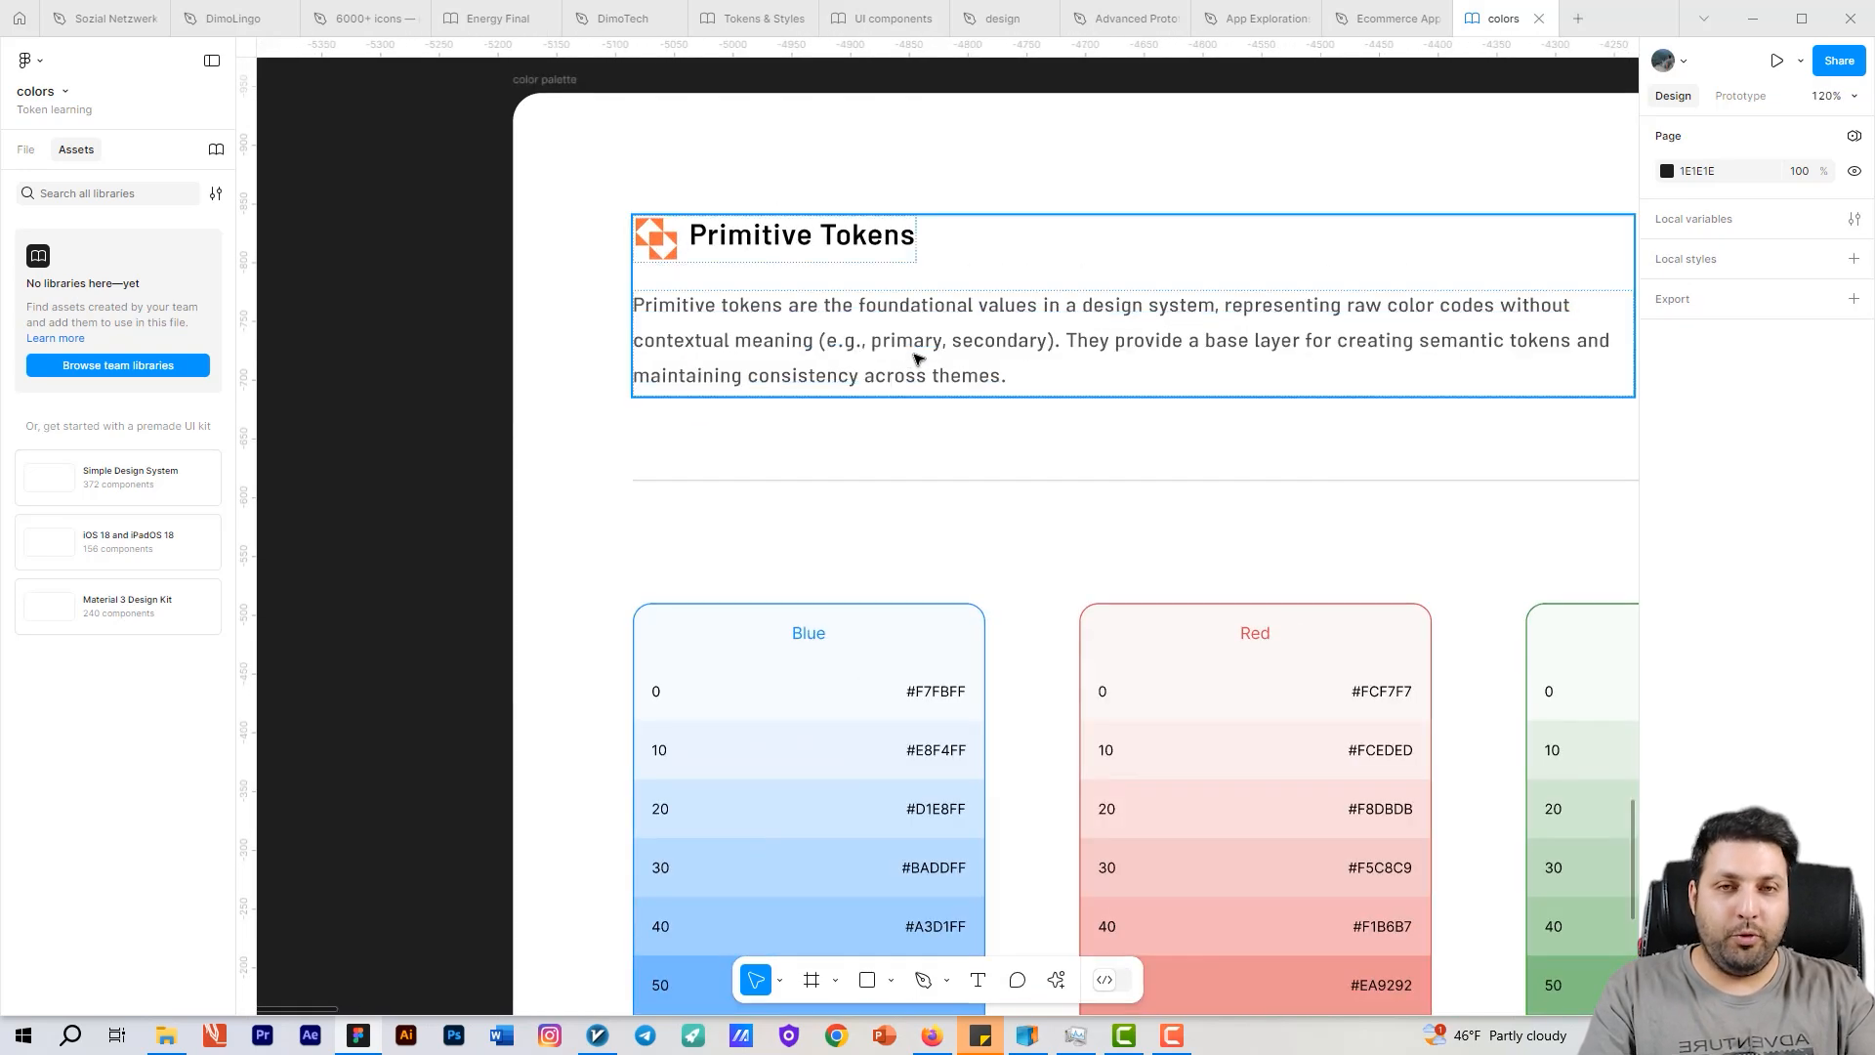
{"action": "left_click_drag", "start_coordinate": [895, 352], "coordinate": [847, 475]}
{"action": "scroll", "coordinate": [756, 430], "scroll_direction": "up", "scroll_amount": 2}
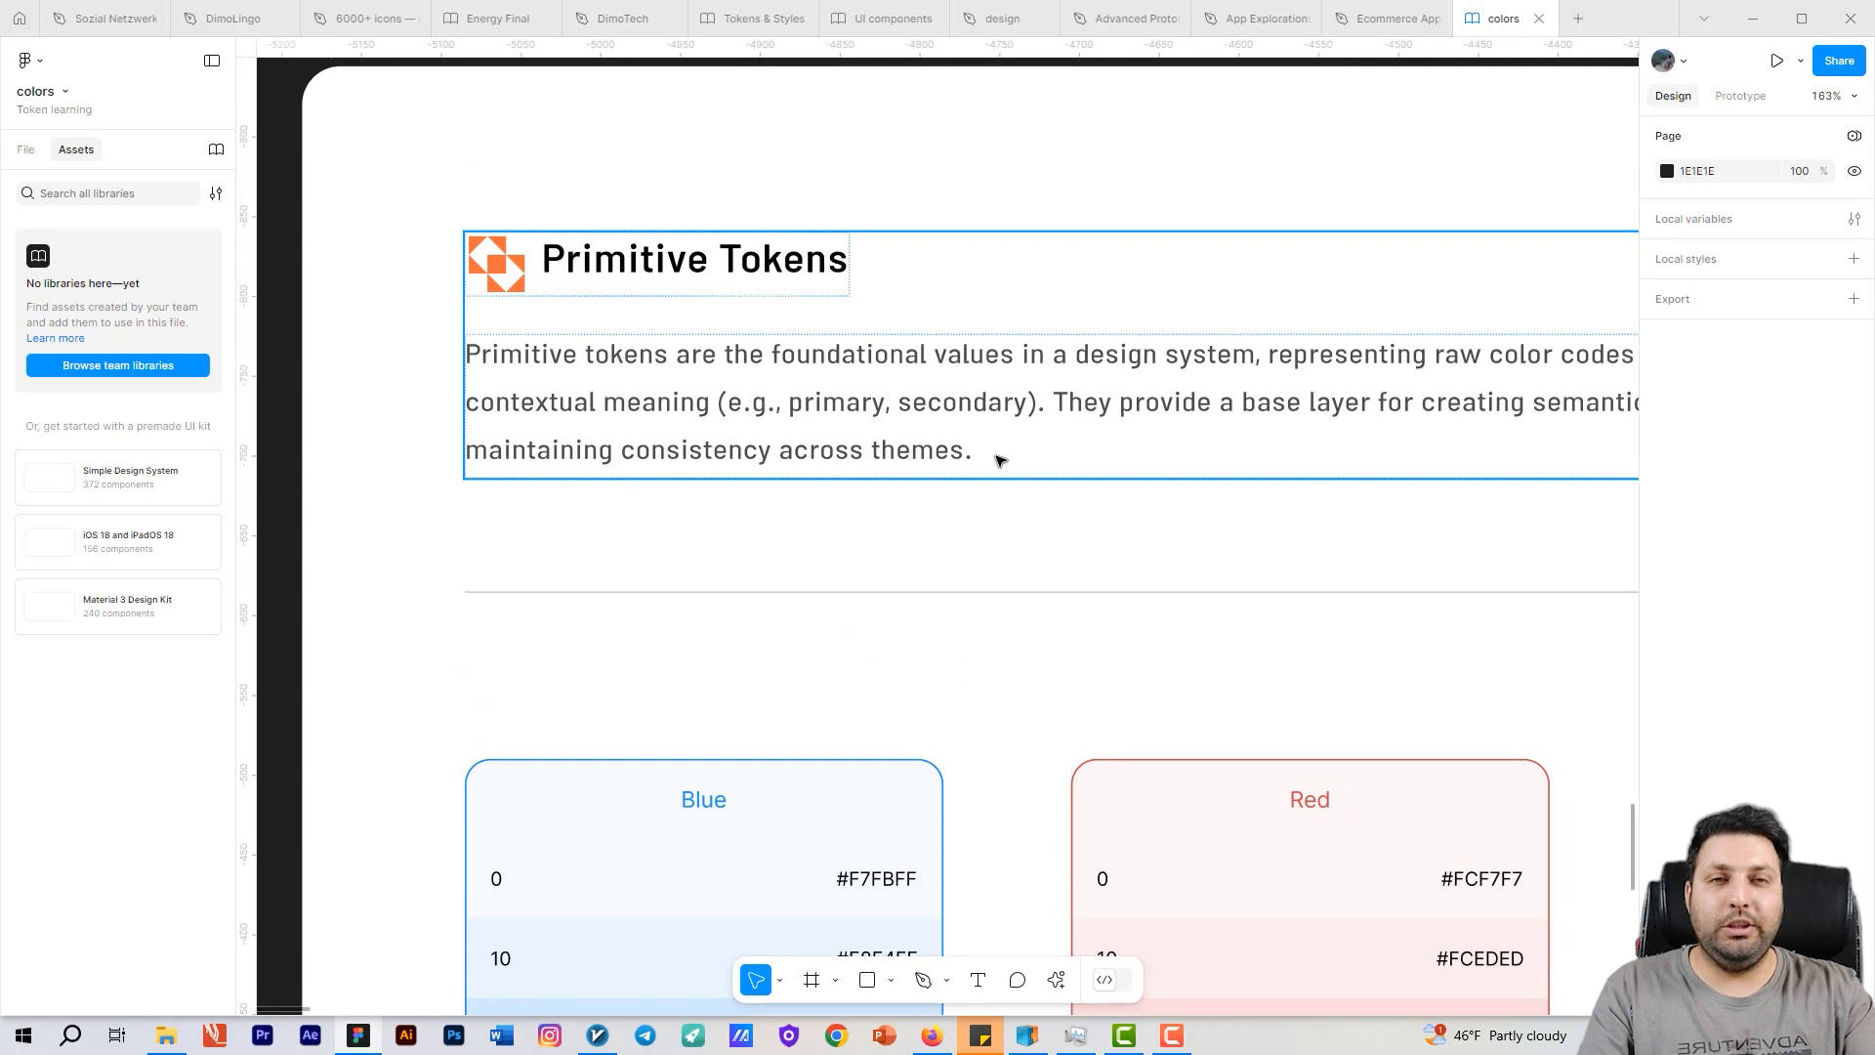
{"action": "left_click_drag", "start_coordinate": [1002, 459], "coordinate": [850, 476]}
{"action": "scroll", "coordinate": [960, 460], "scroll_direction": "down", "scroll_amount": 1}
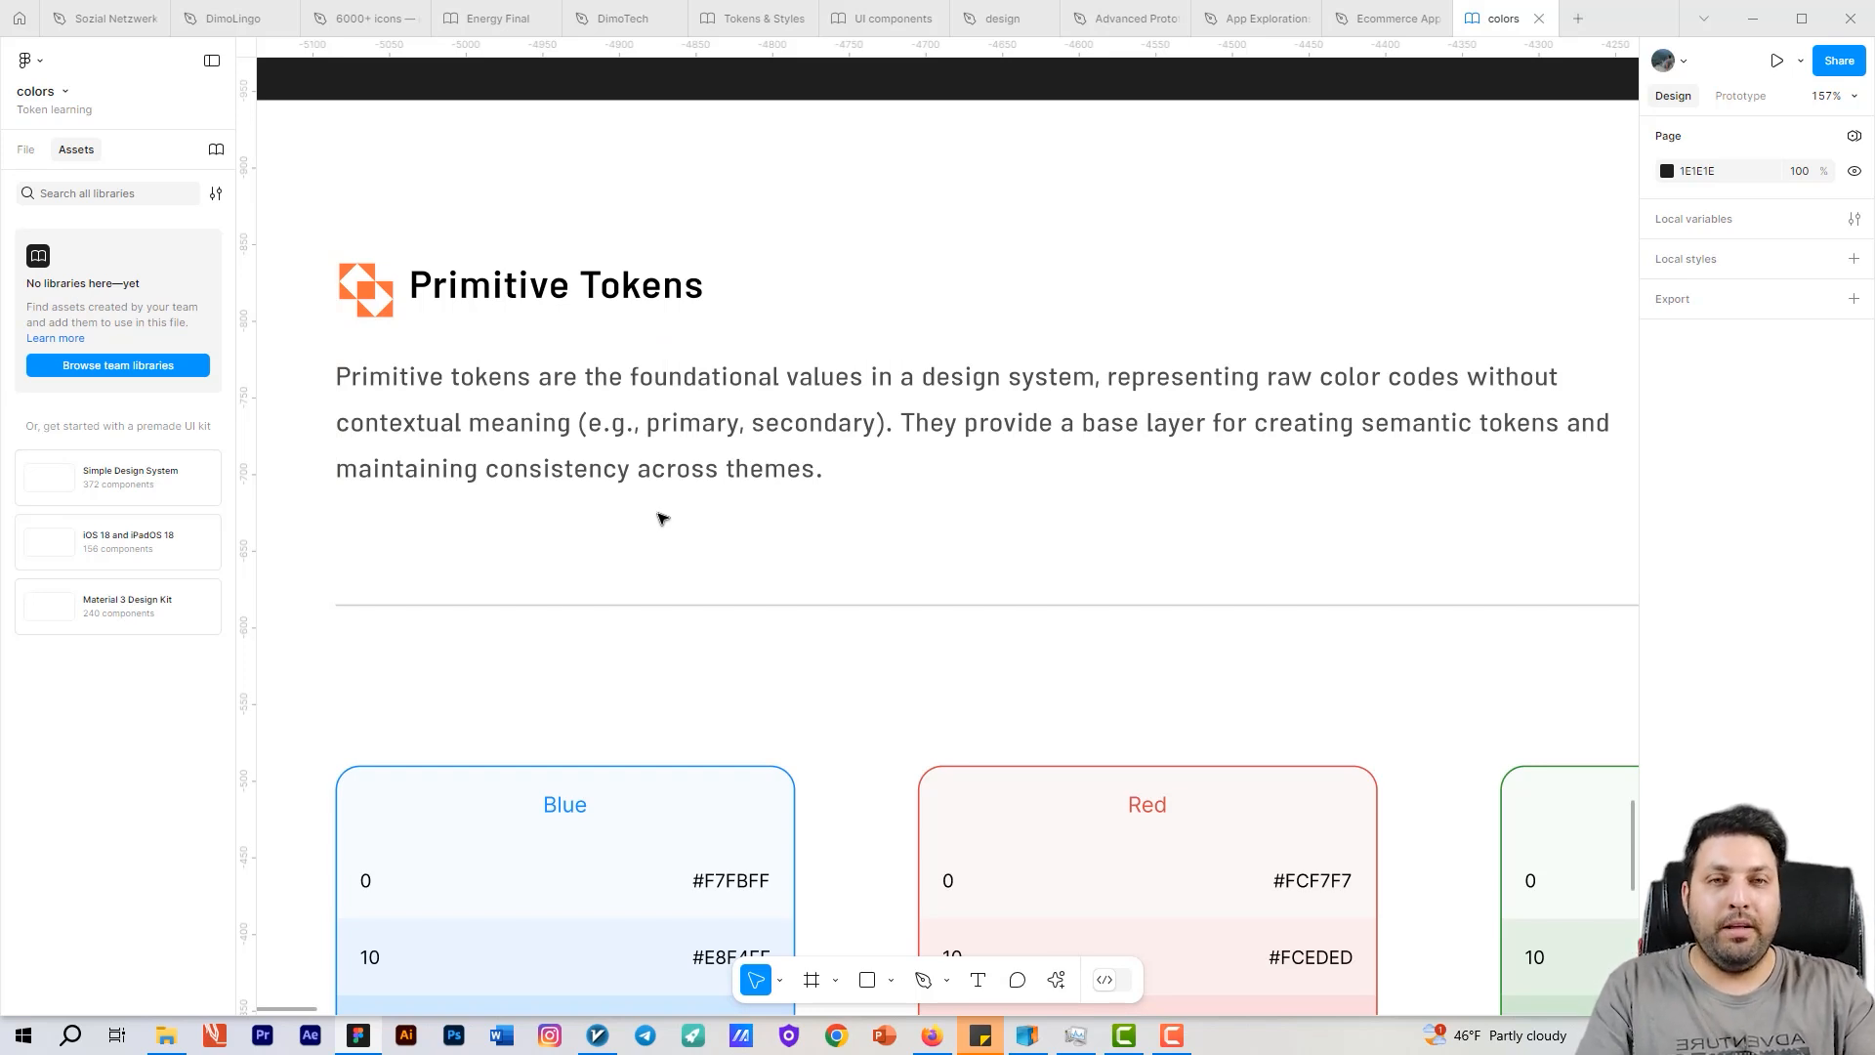
{"action": "scroll", "coordinate": [893, 494], "scroll_direction": "down", "scroll_amount": 2}
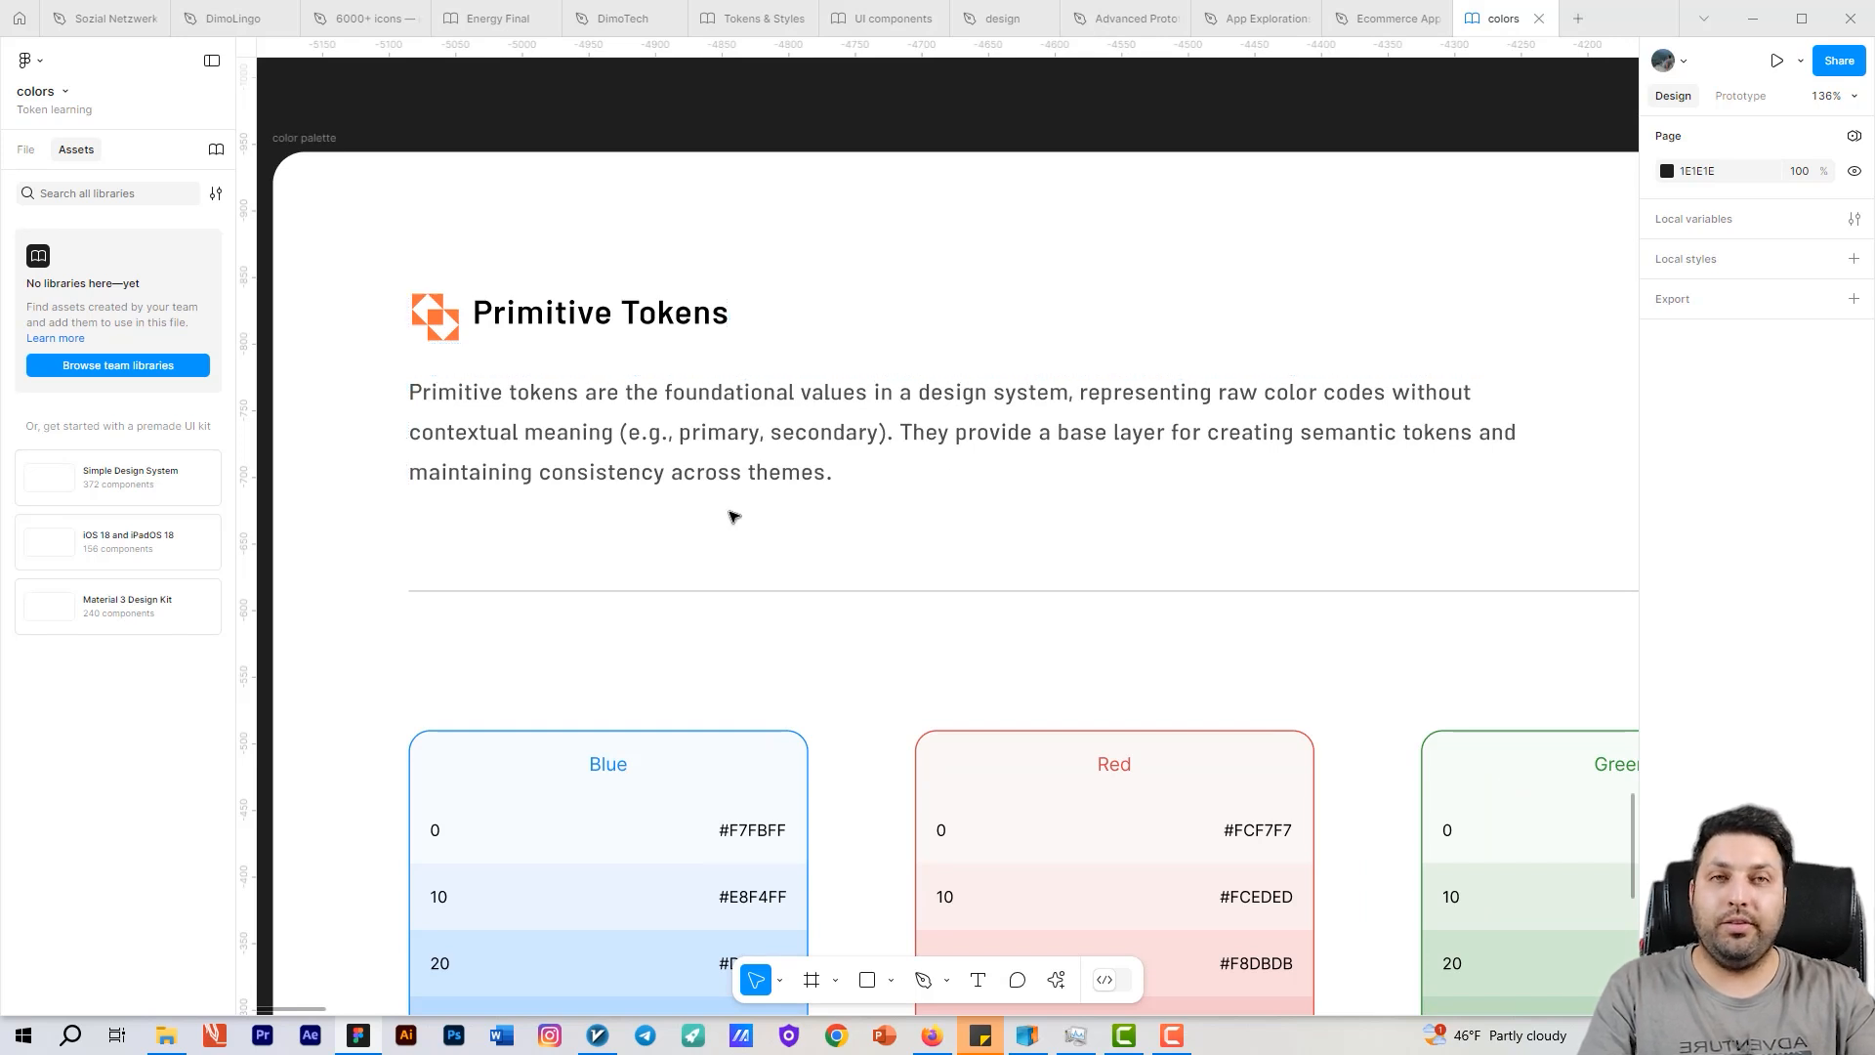
{"action": "scroll", "coordinate": [796, 489], "scroll_direction": "down", "scroll_amount": 5}
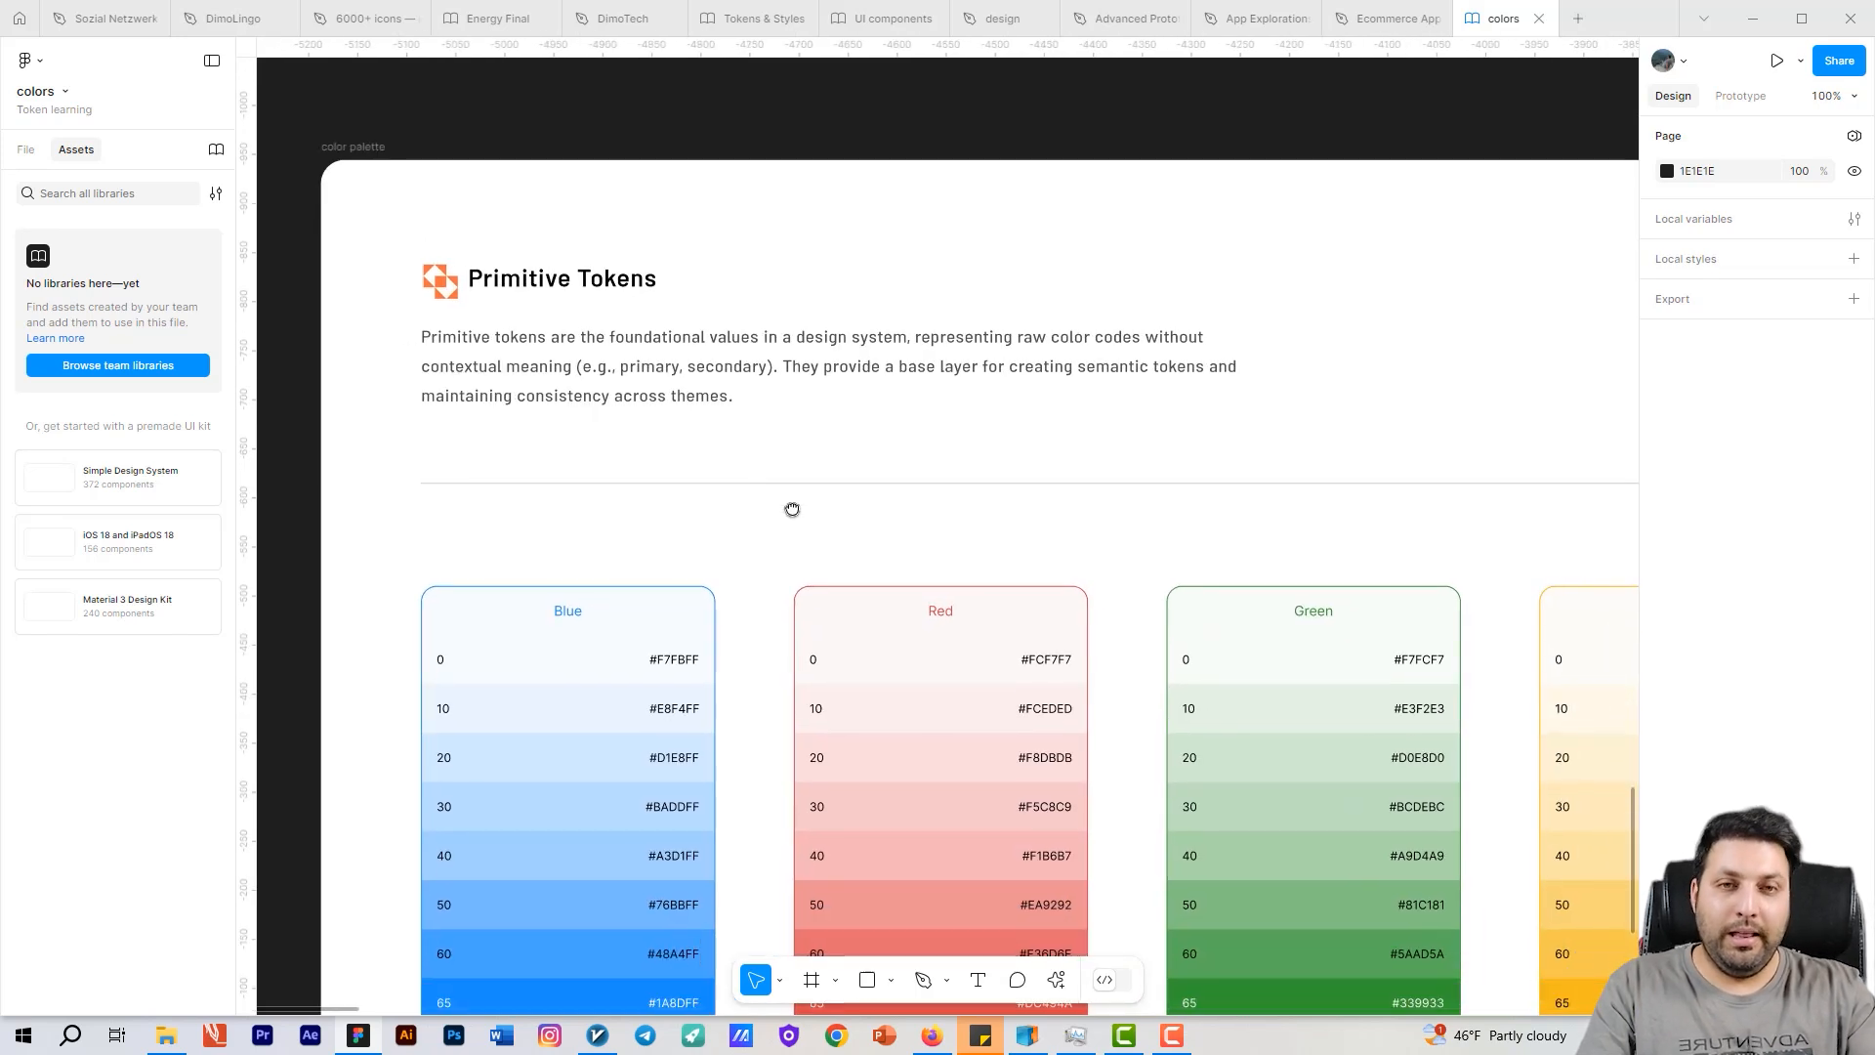
{"action": "scroll", "coordinate": [789, 478], "scroll_direction": "down", "scroll_amount": 2}
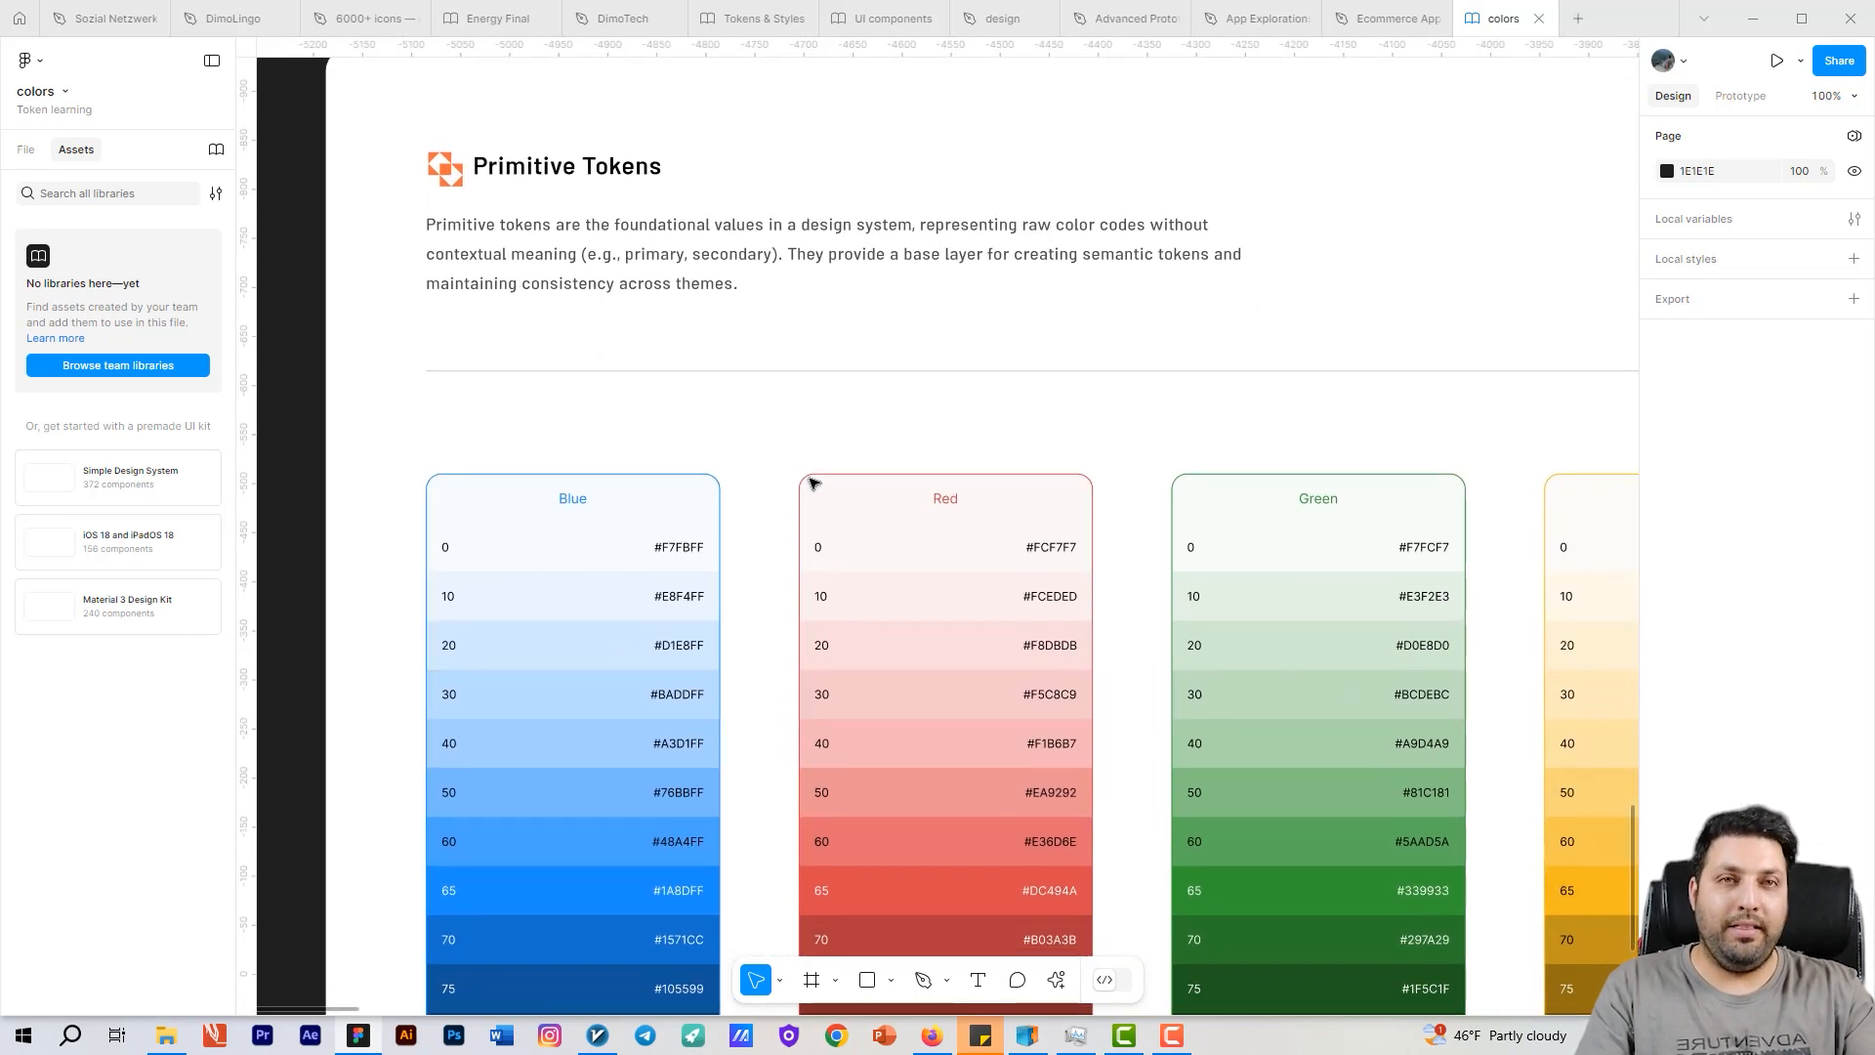
Step: Create a color variable named blue/0 in the Primitive Tokens collection of local variables
{"action": "left_click", "coordinate": [1854, 218]}
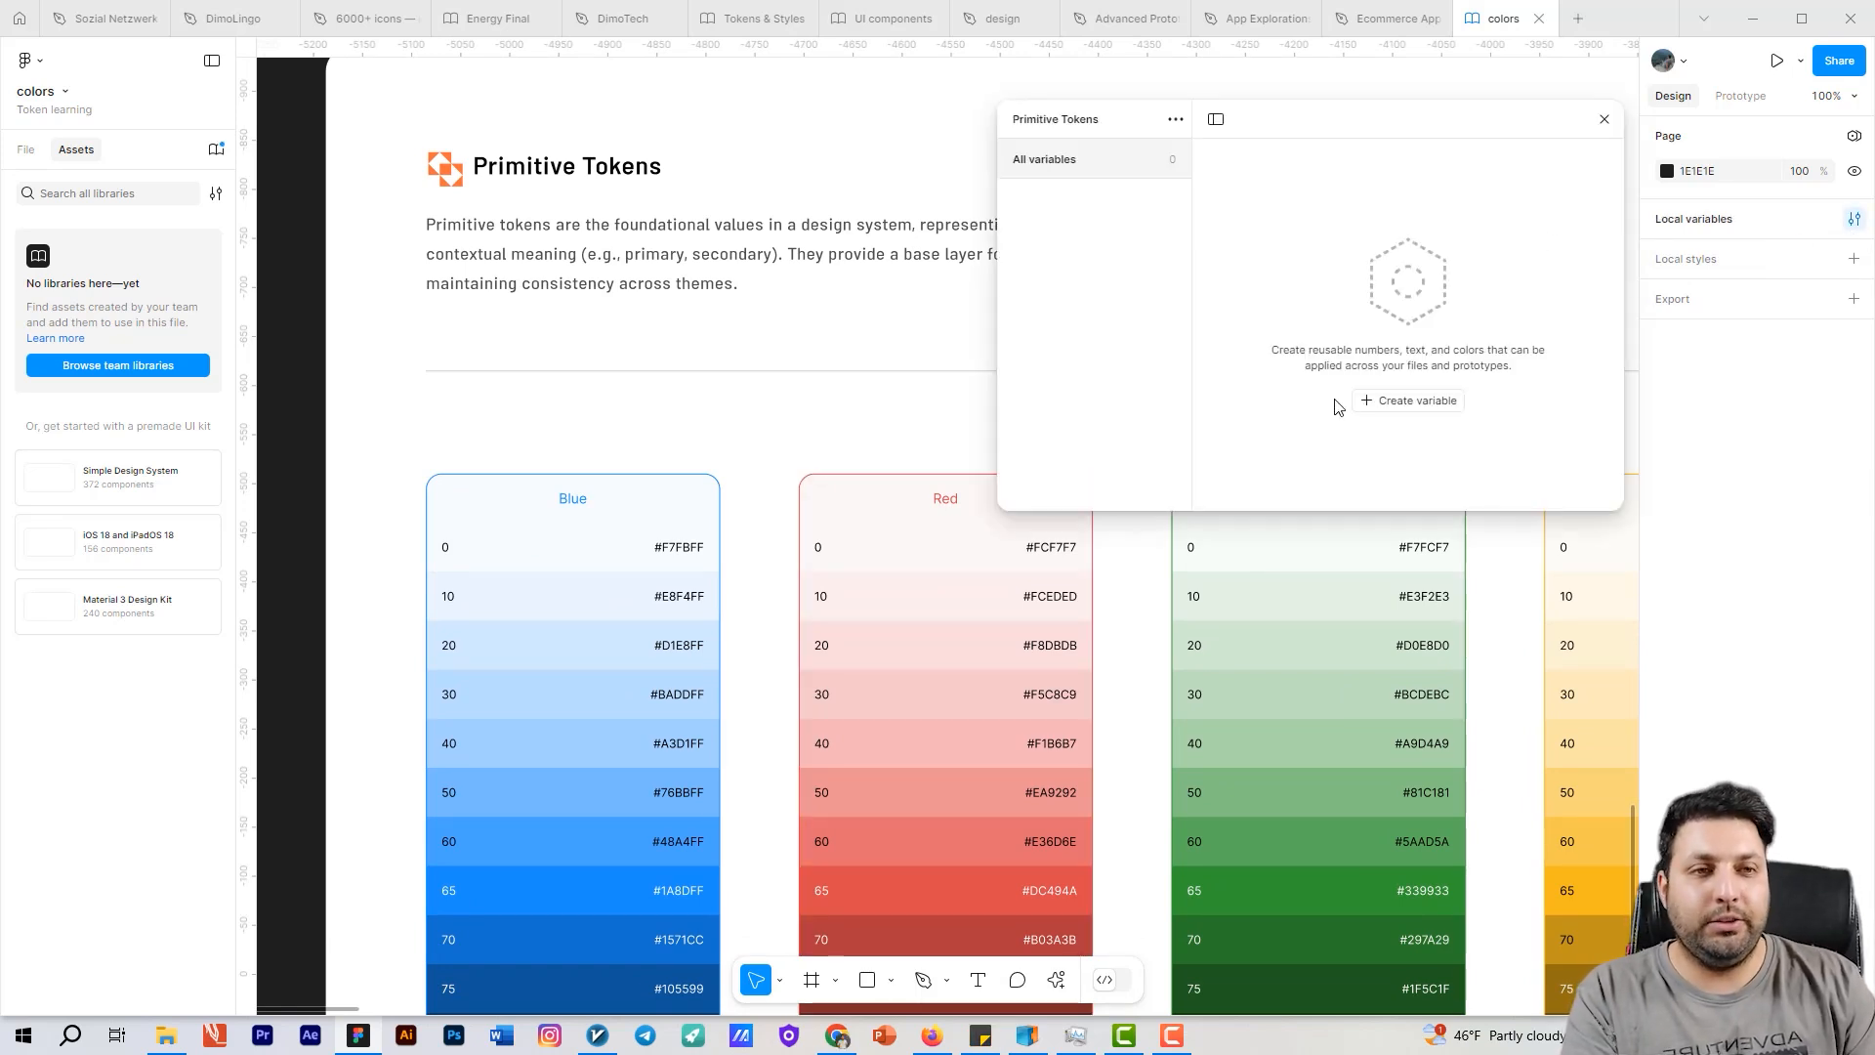
{"action": "left_click", "coordinate": [1372, 404]}
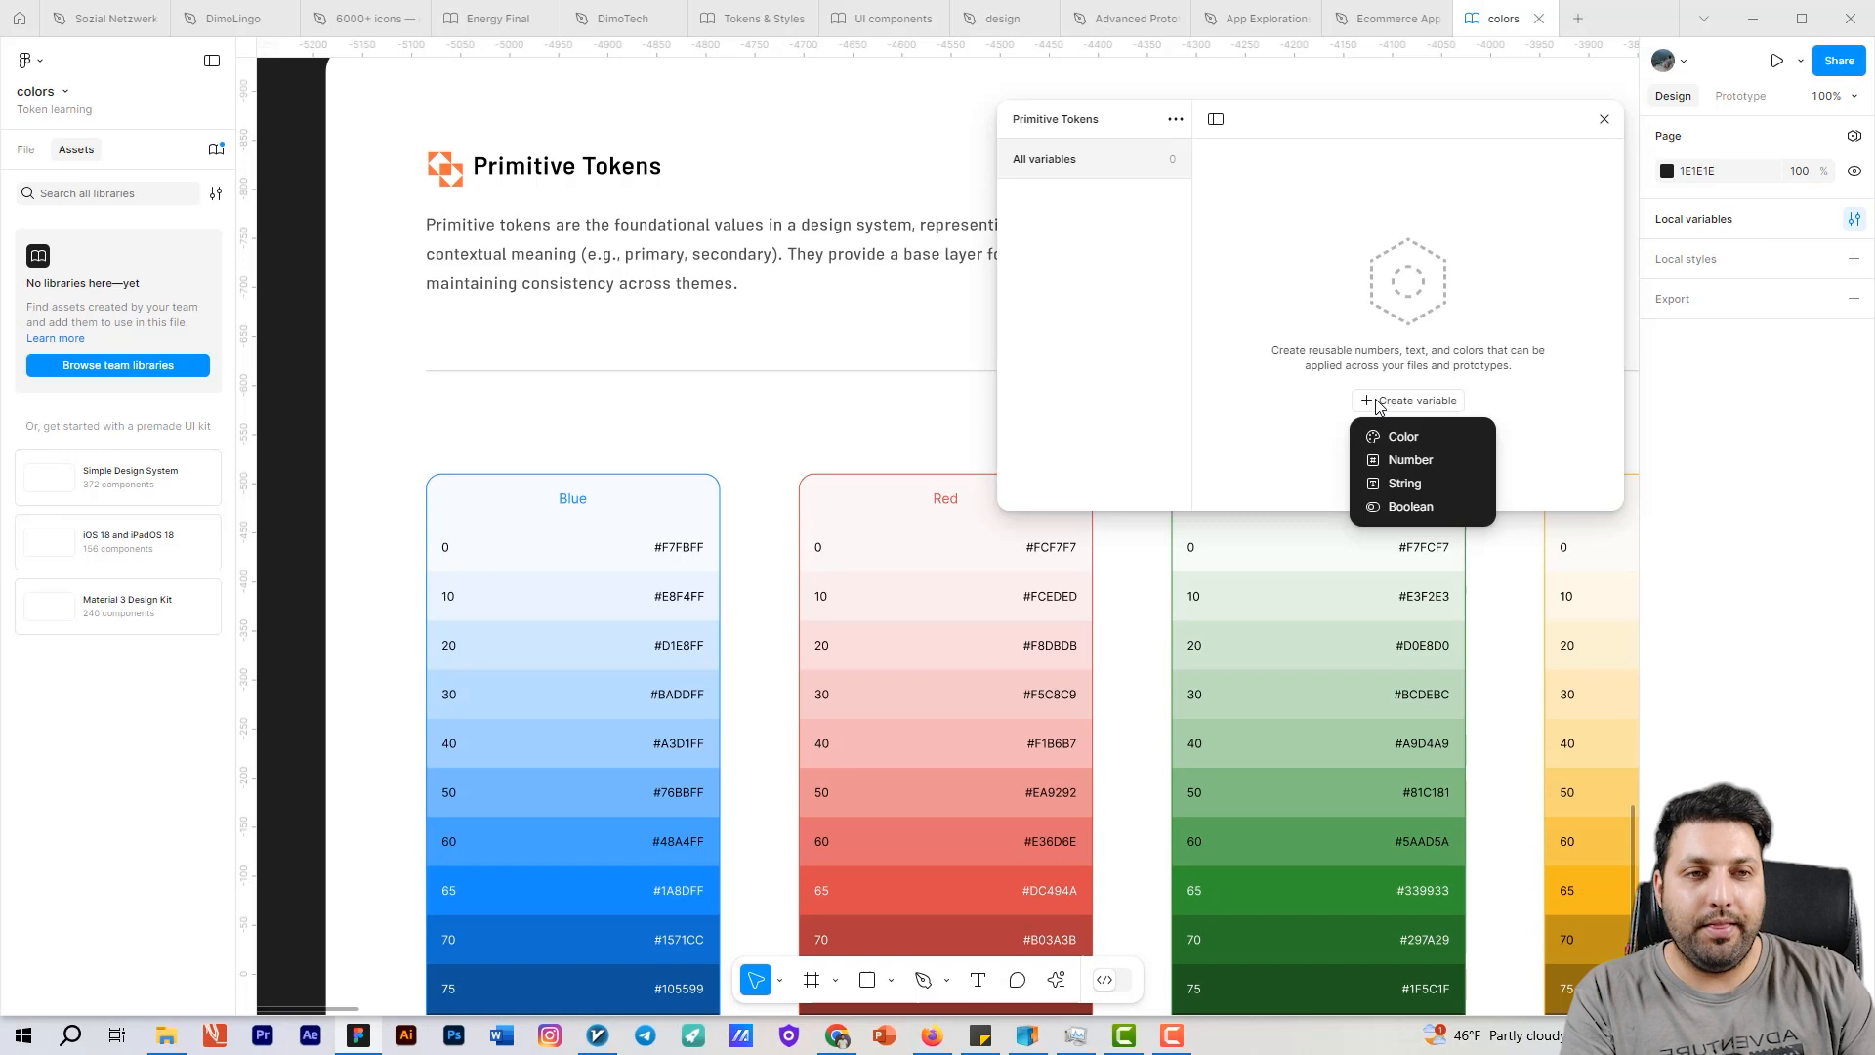
{"action": "left_click", "coordinate": [1409, 439]}
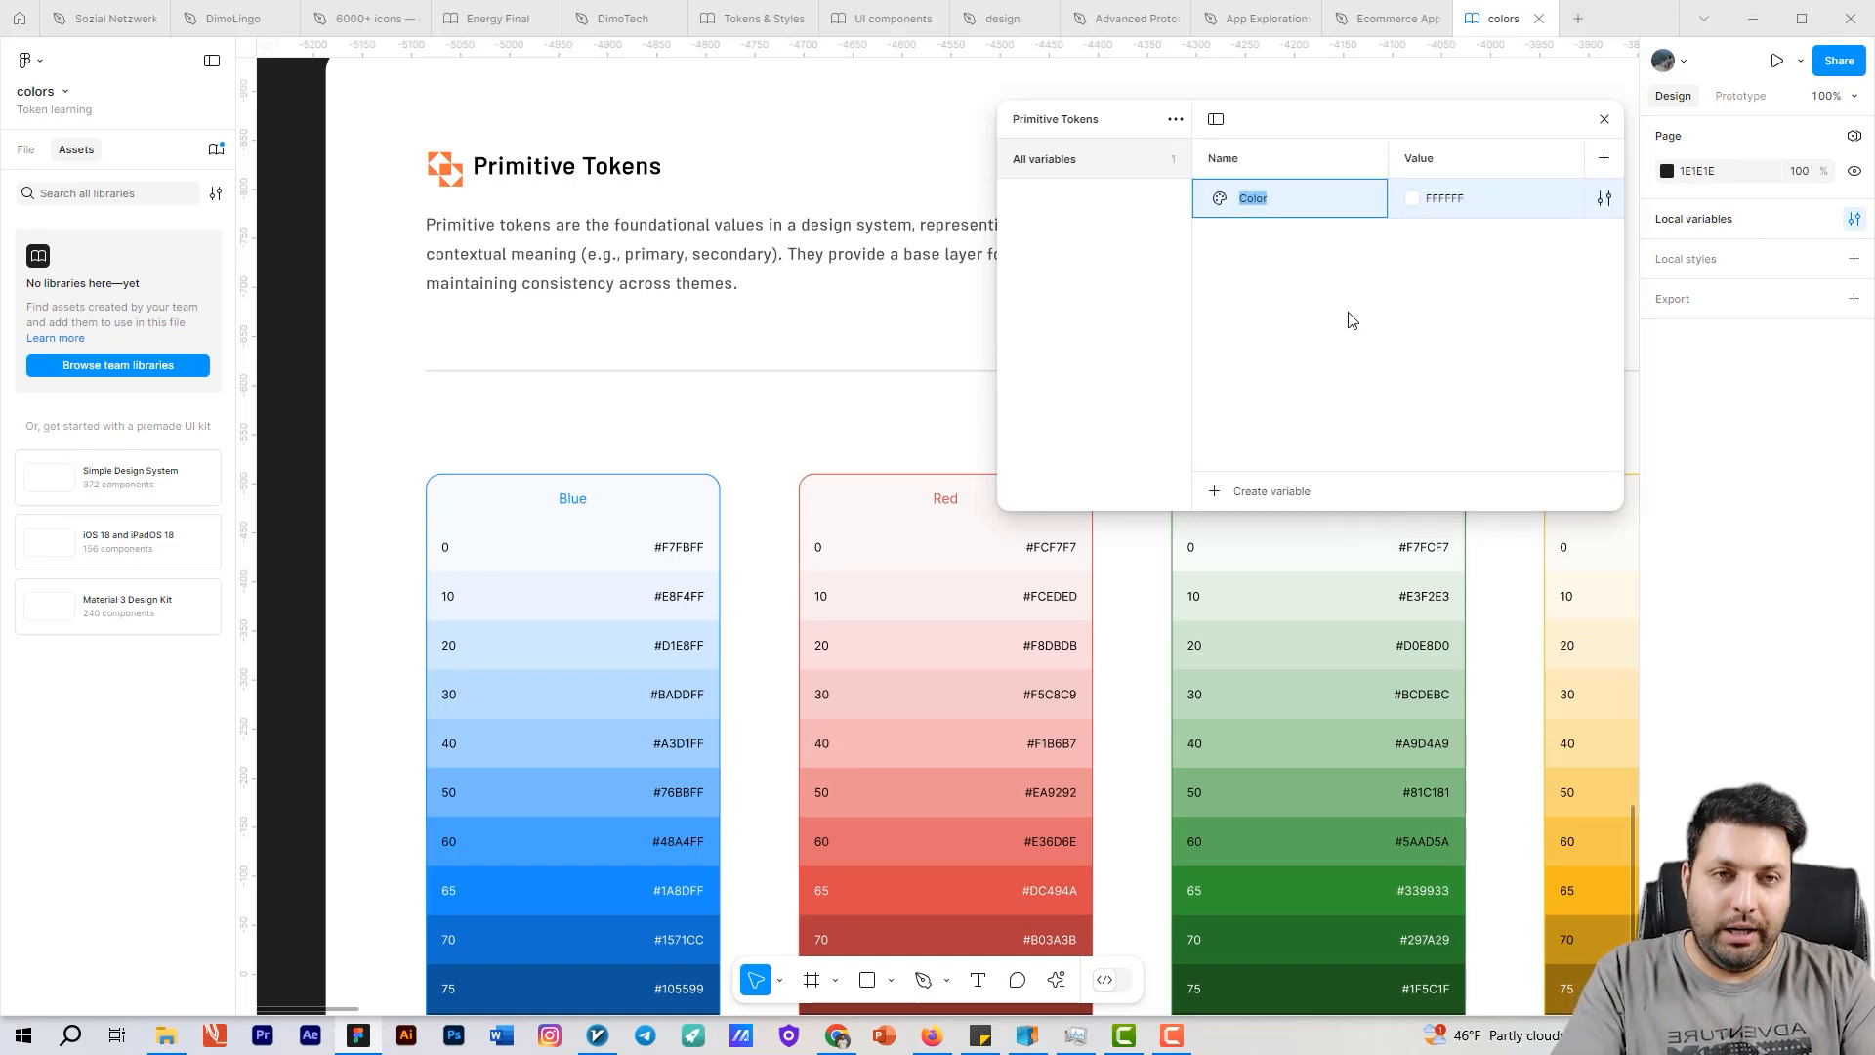
{"action": "type", "text": "r"}
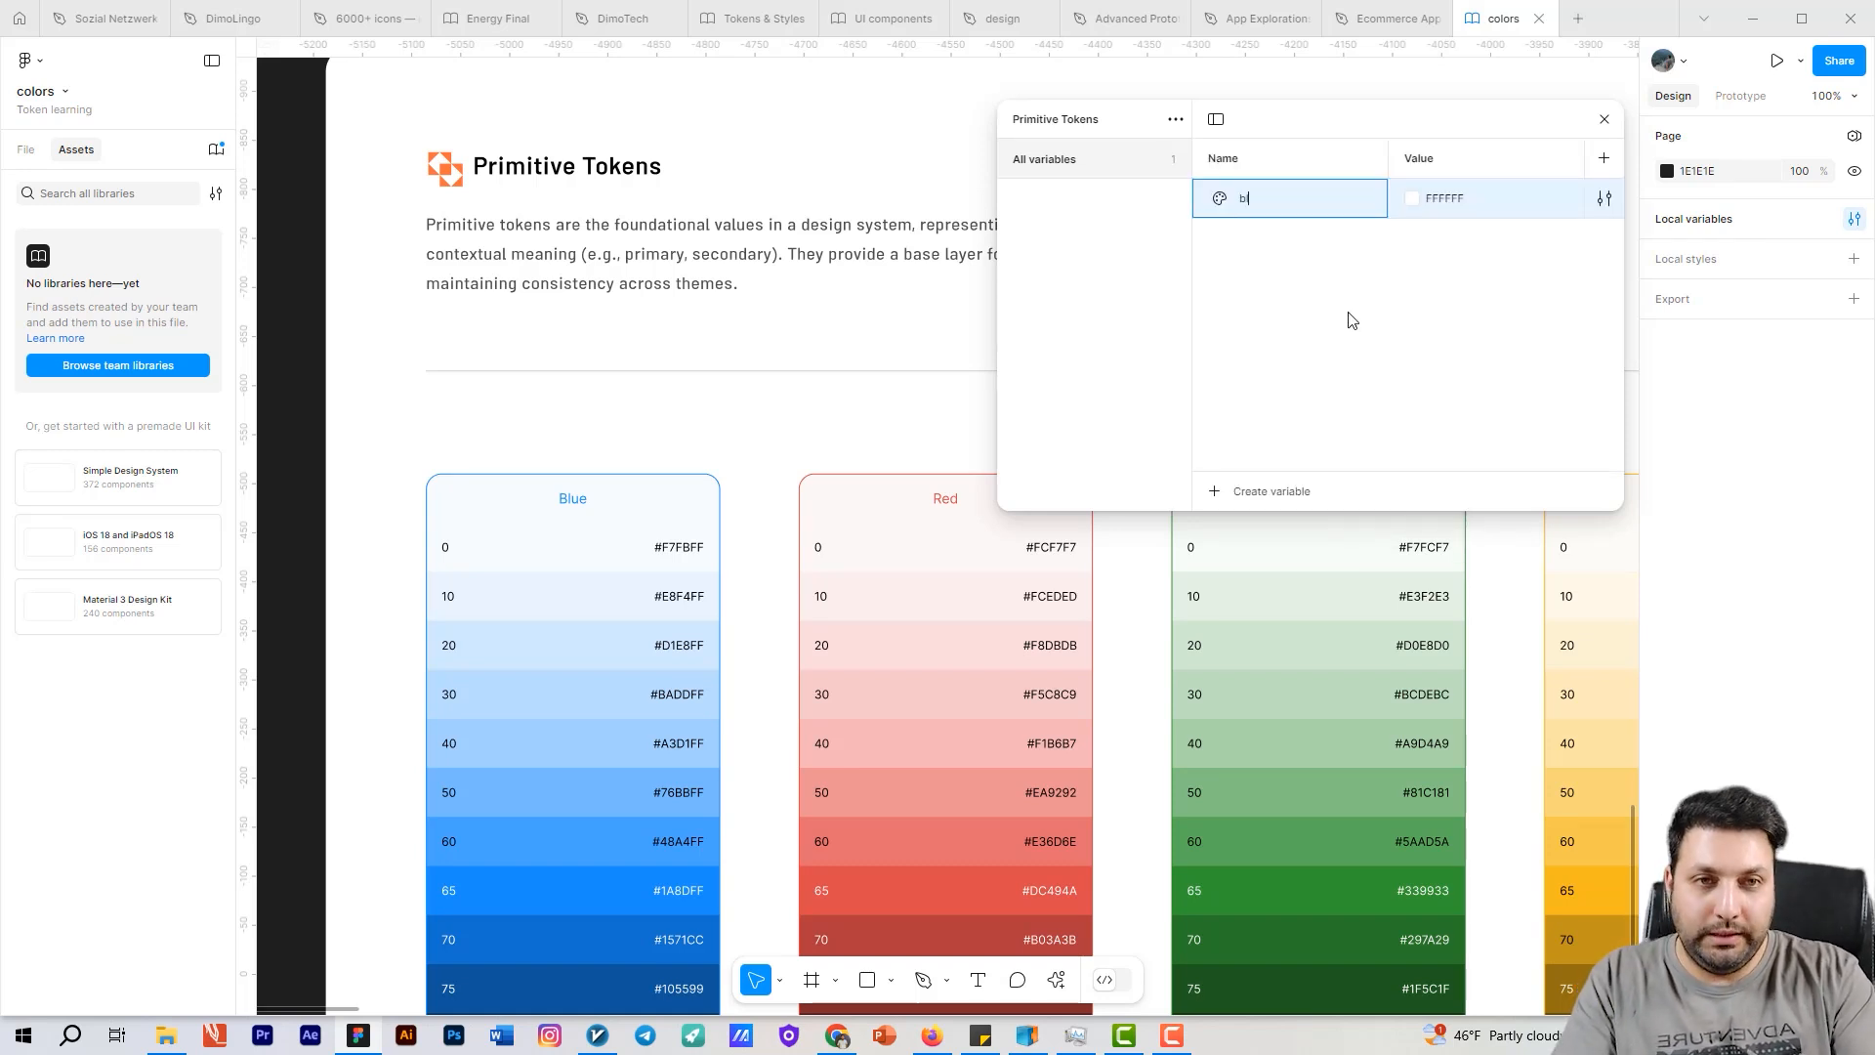
{"action": "type", "text": "lue"}
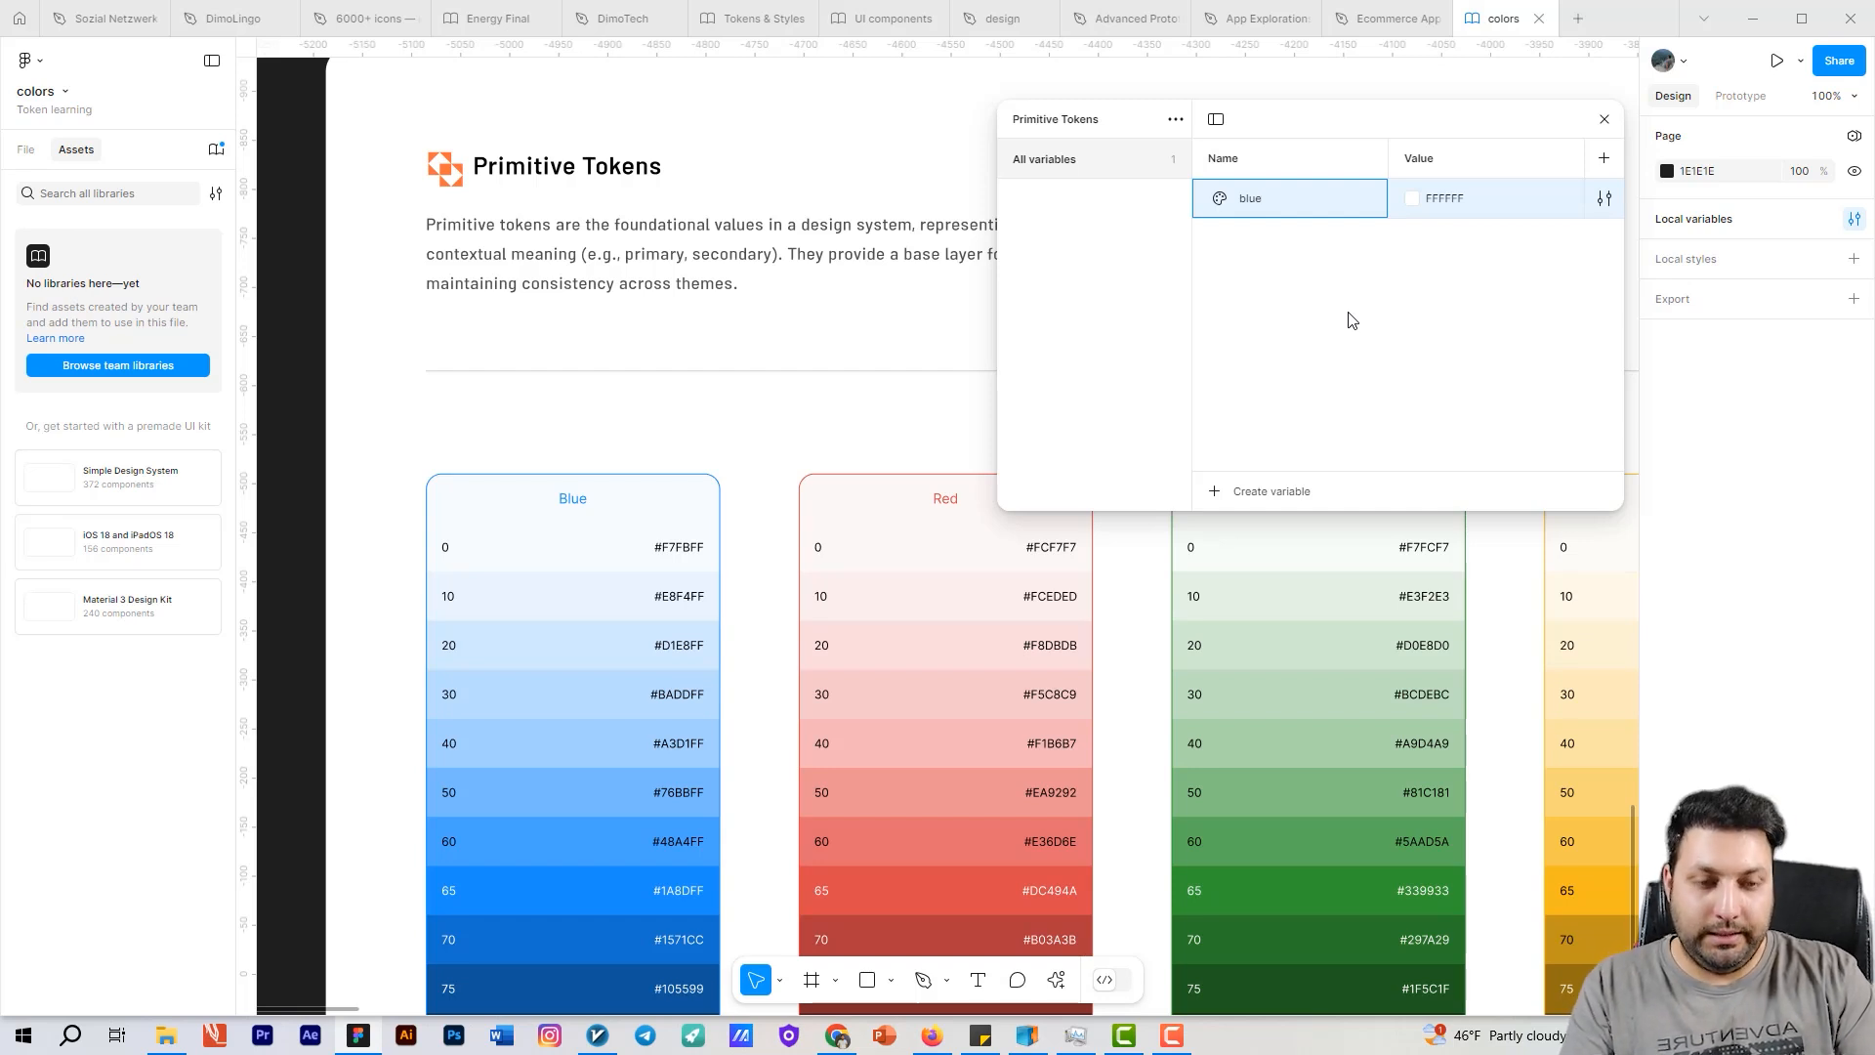
{"action": "type", "text": "/"}
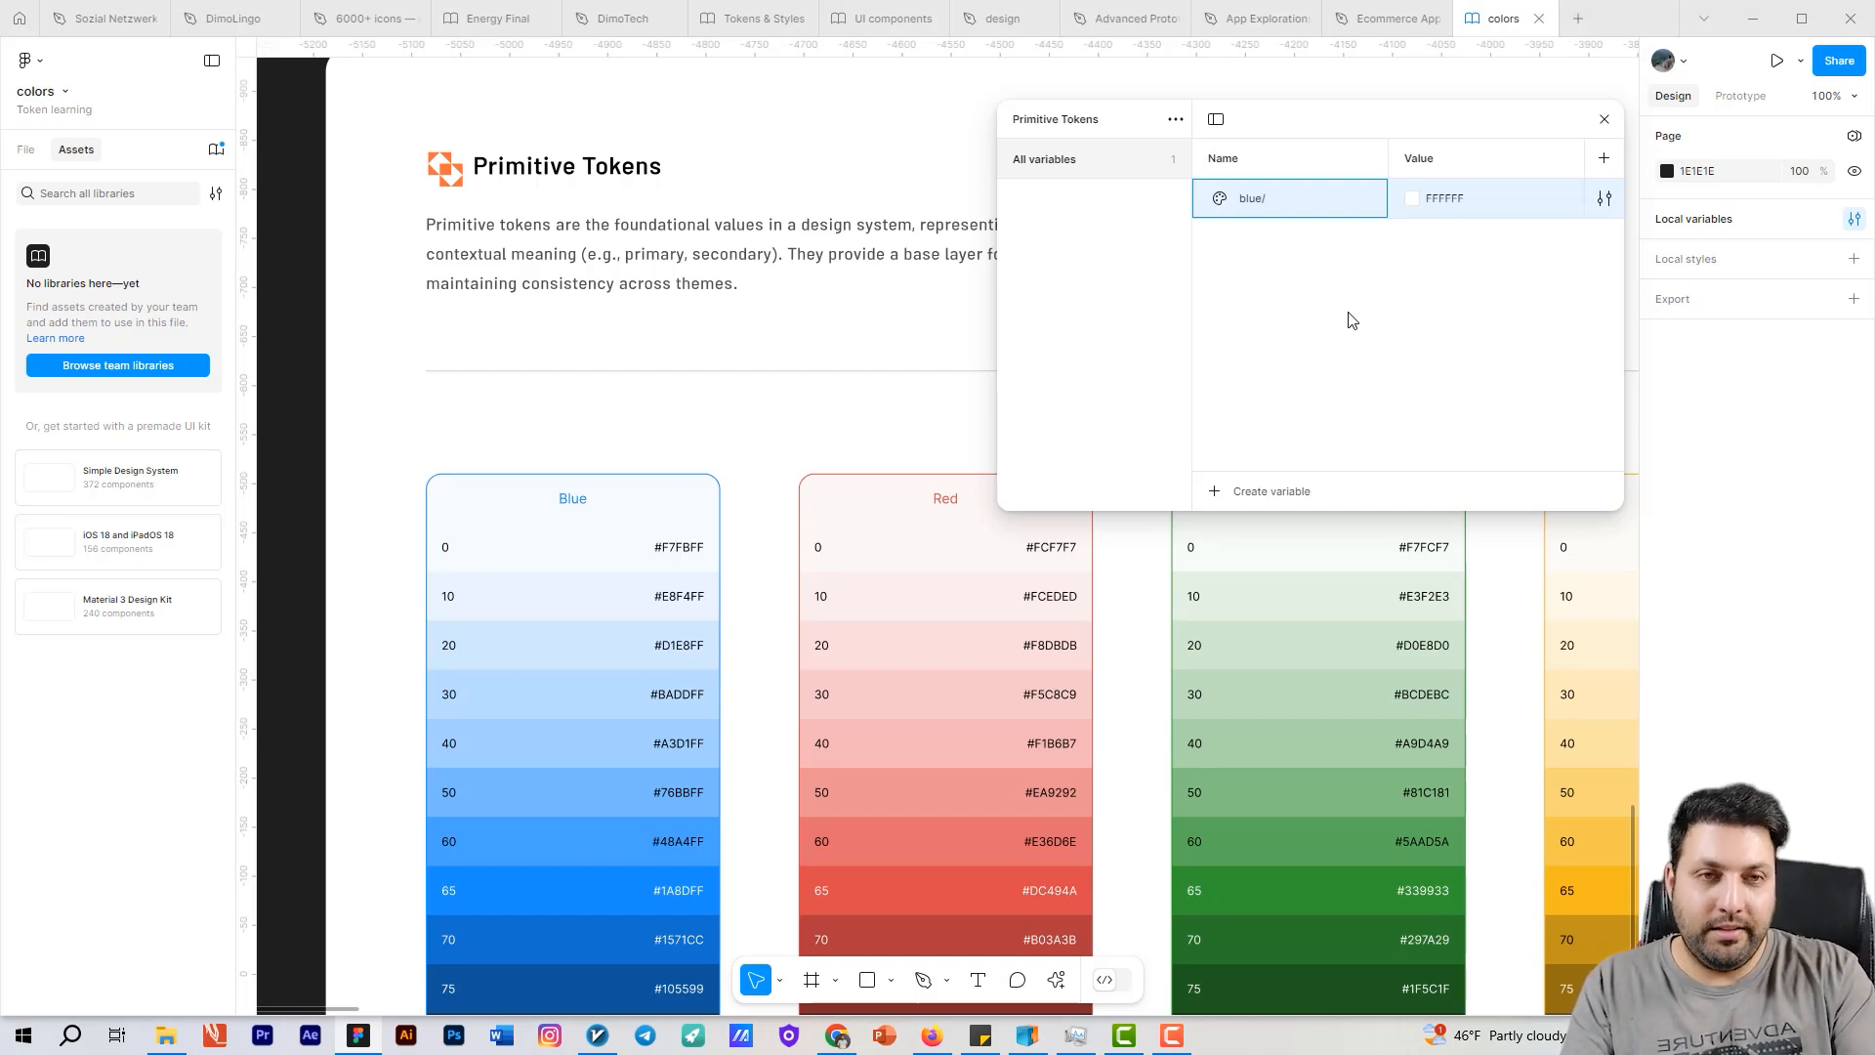
{"action": "type", "text": "0"}
{"action": "key", "text": "Return"}
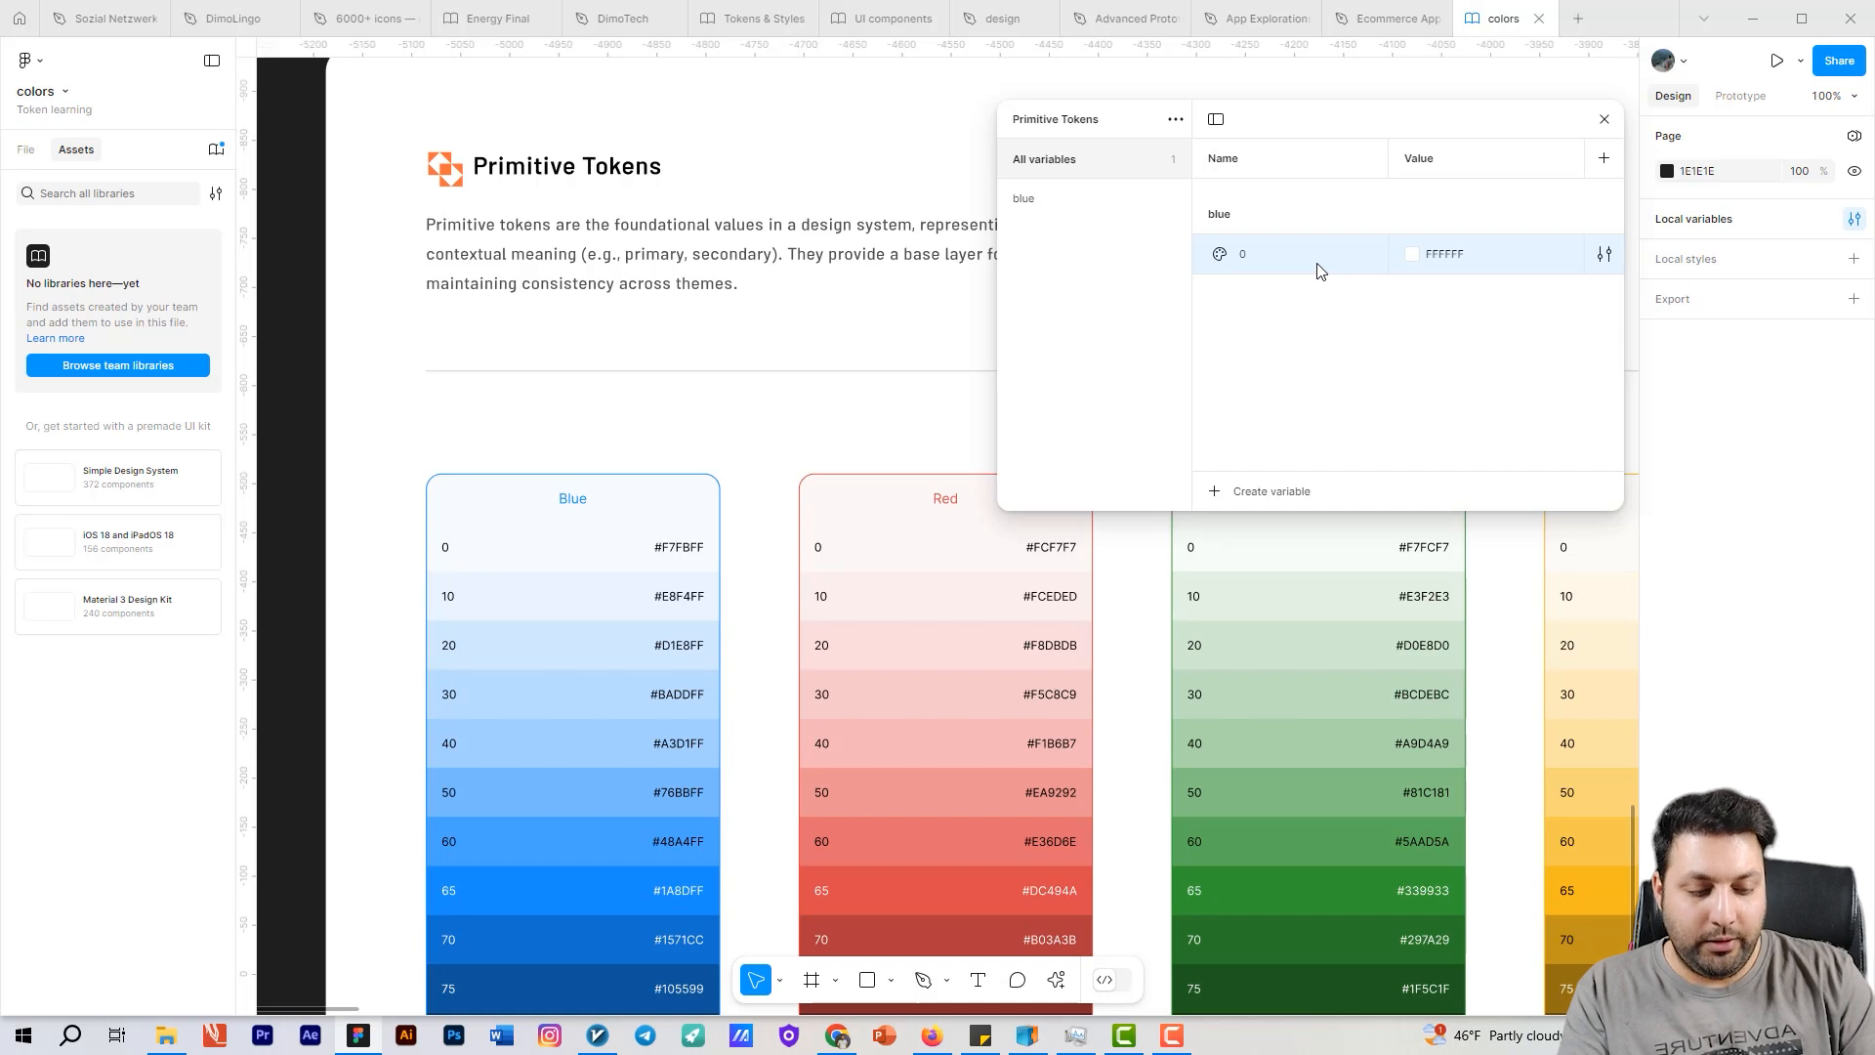
Step: Duplicate the blue/0 variable and name the copy red/00
{"action": "key", "text": "ctrl+d"}
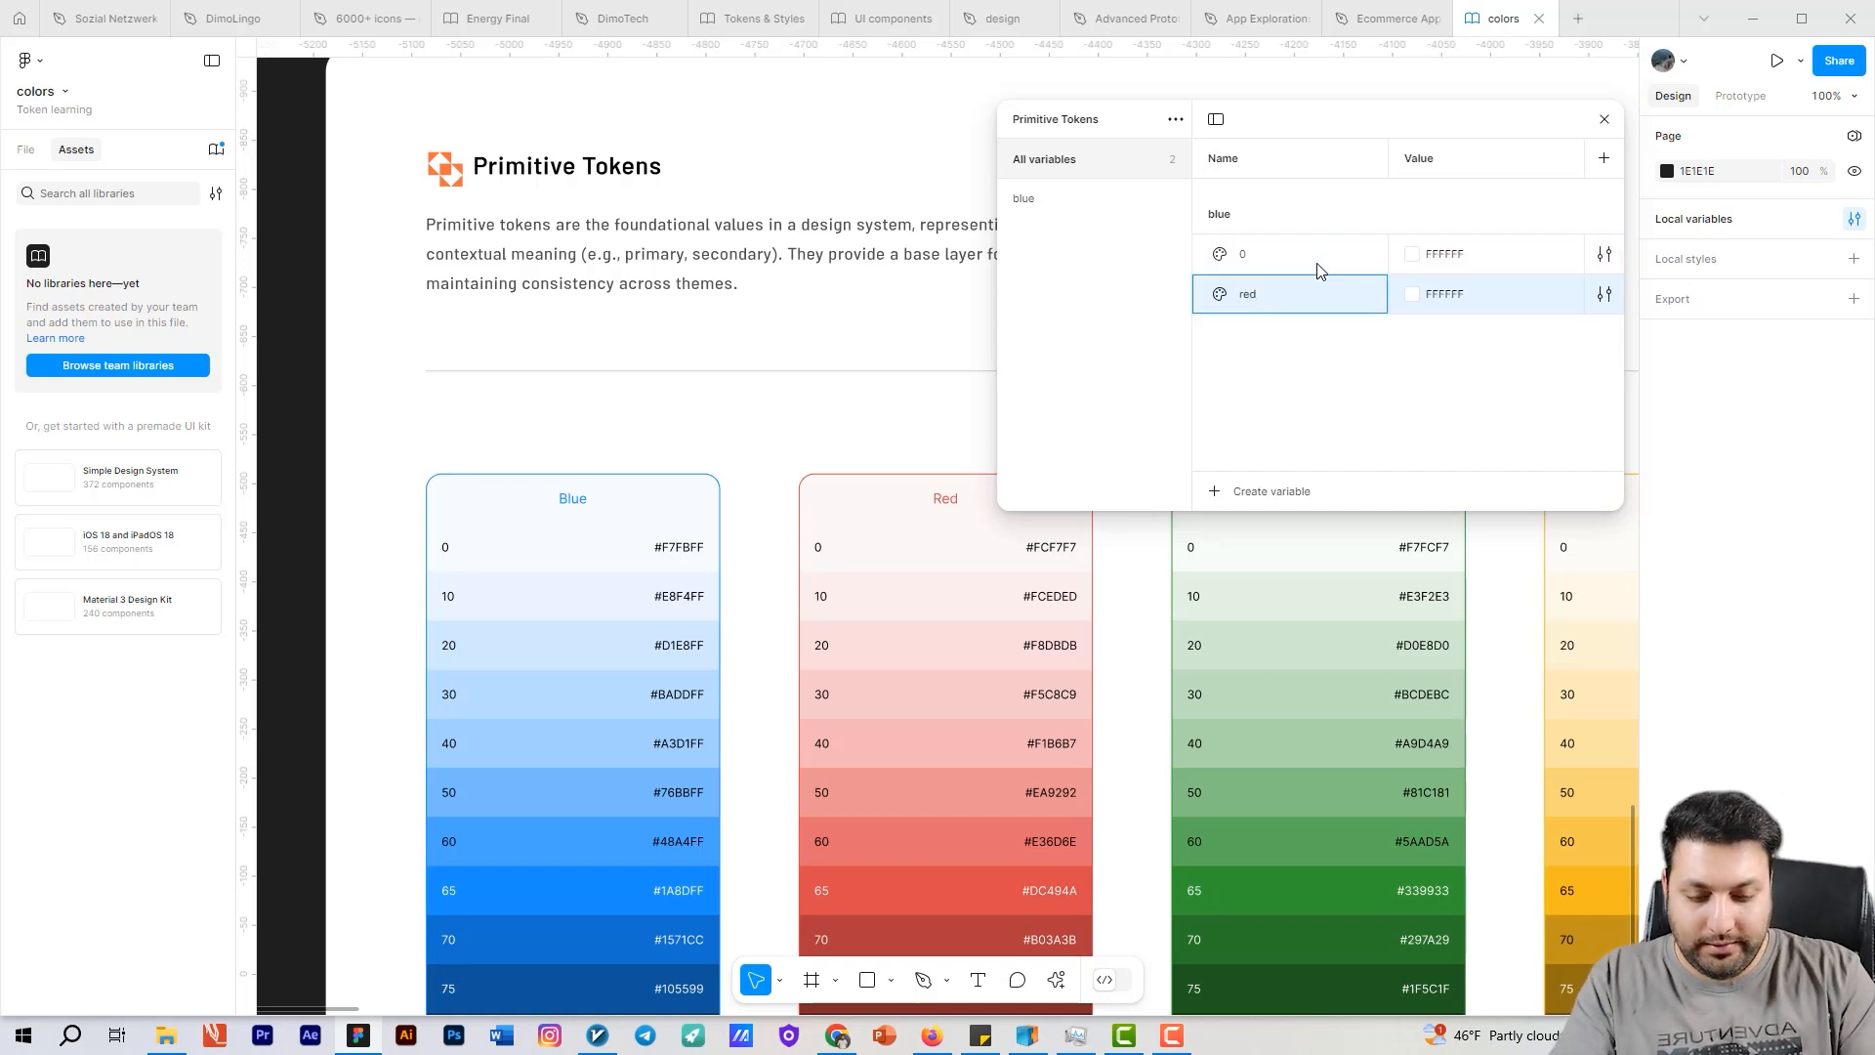
{"action": "type", "text": "red/00"}
{"action": "key", "text": "Return"}
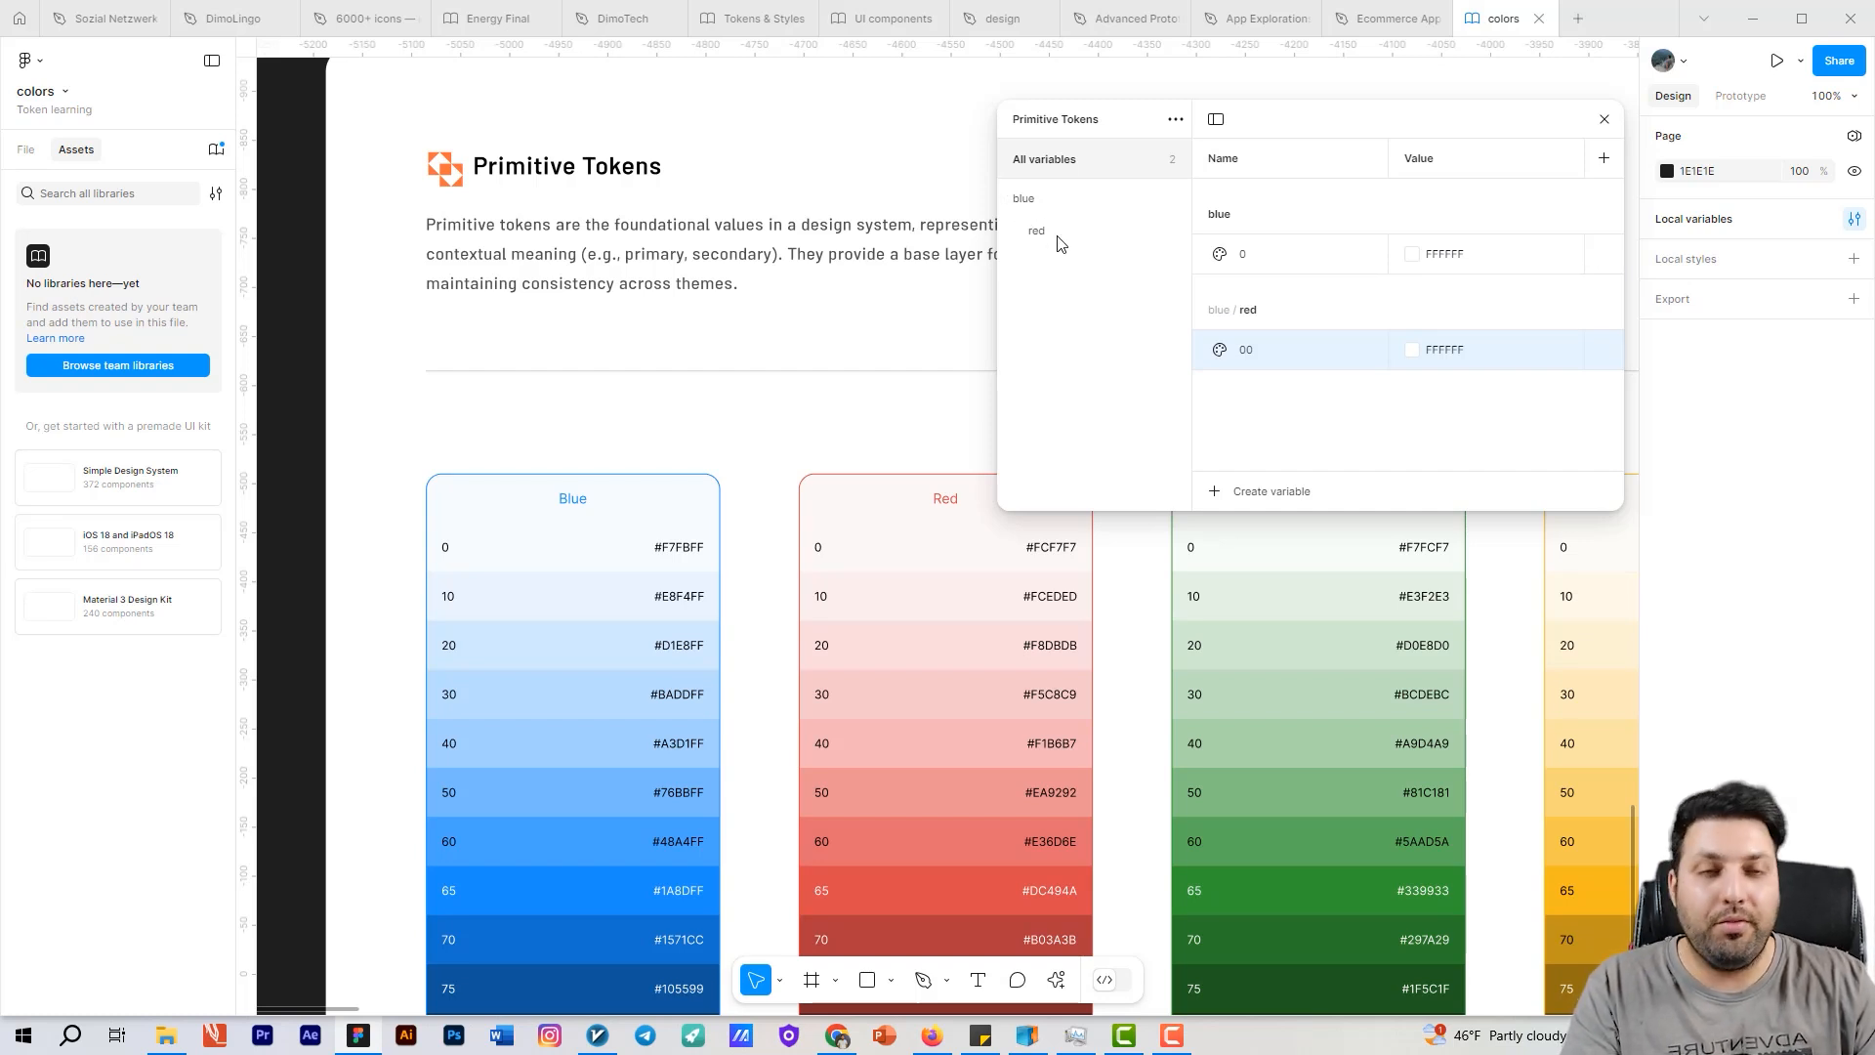
Step: Rename the parent variable group blue to color and its nested group red to blue
{"action": "double_click", "coordinate": [1030, 205]}
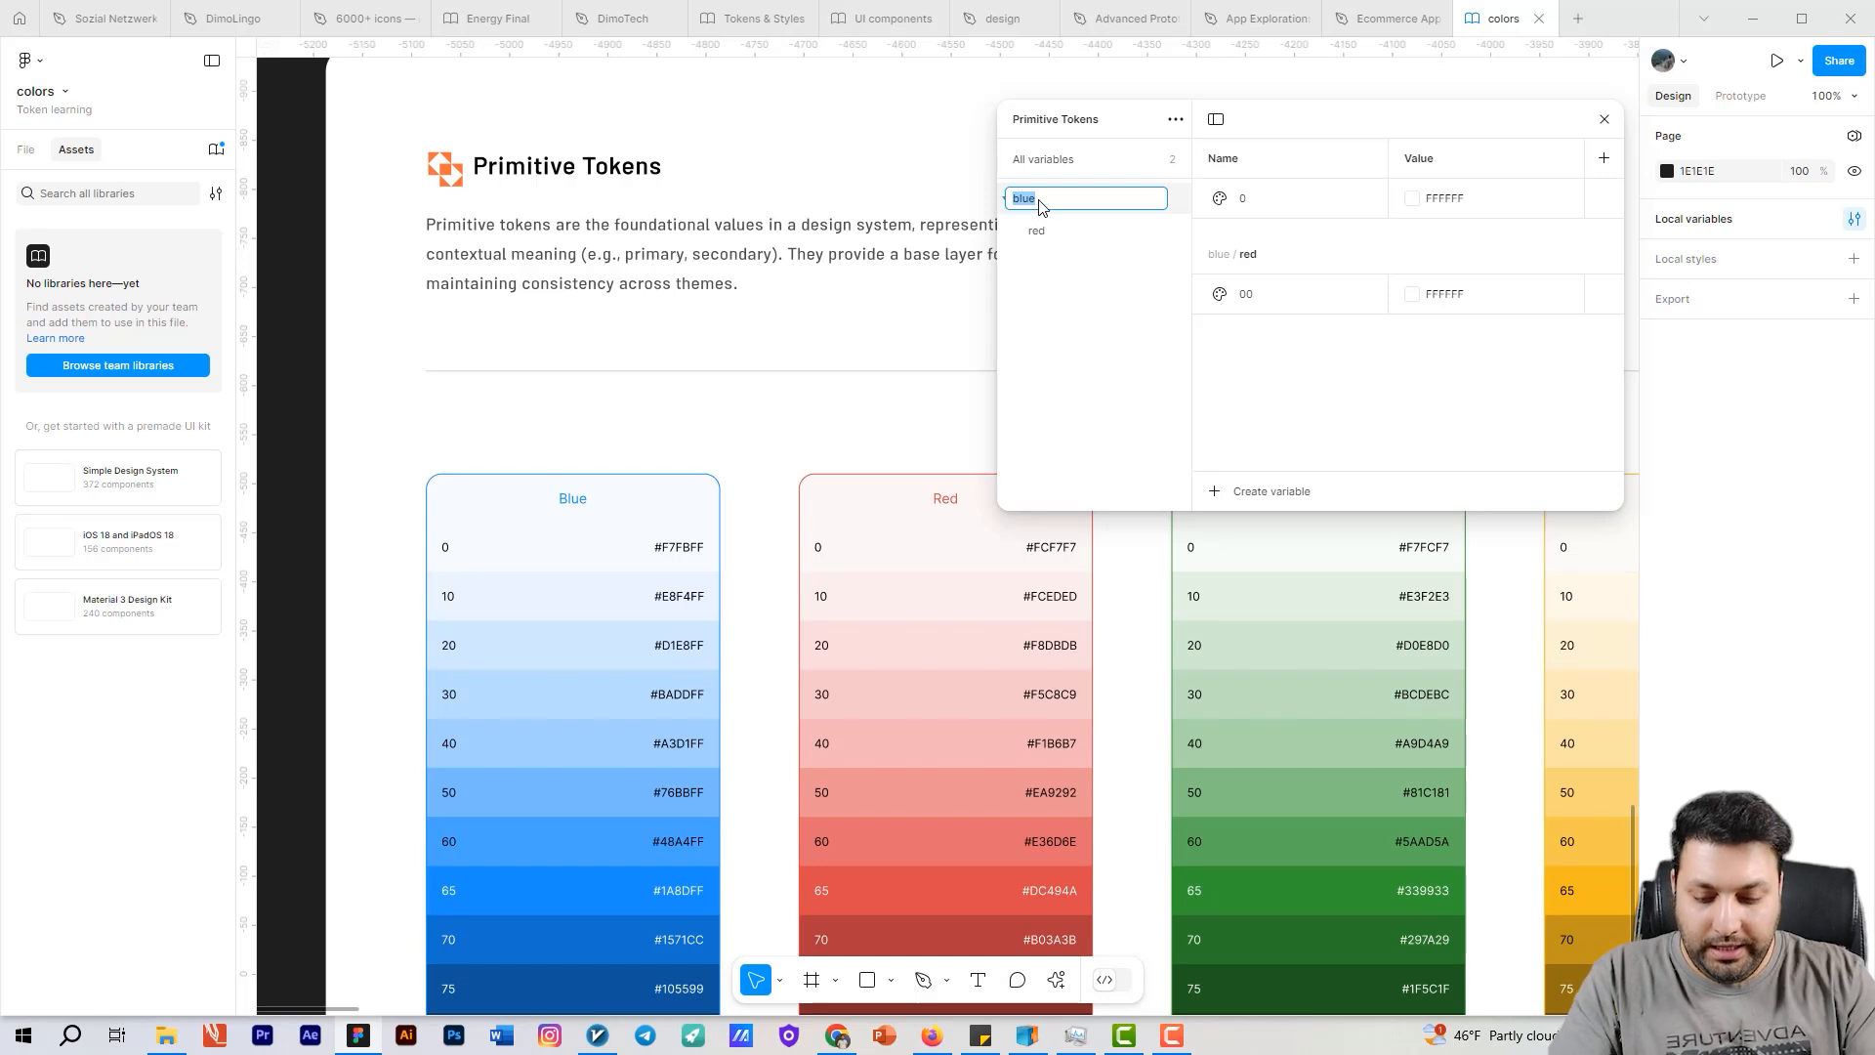
{"action": "type", "text": "colo"}
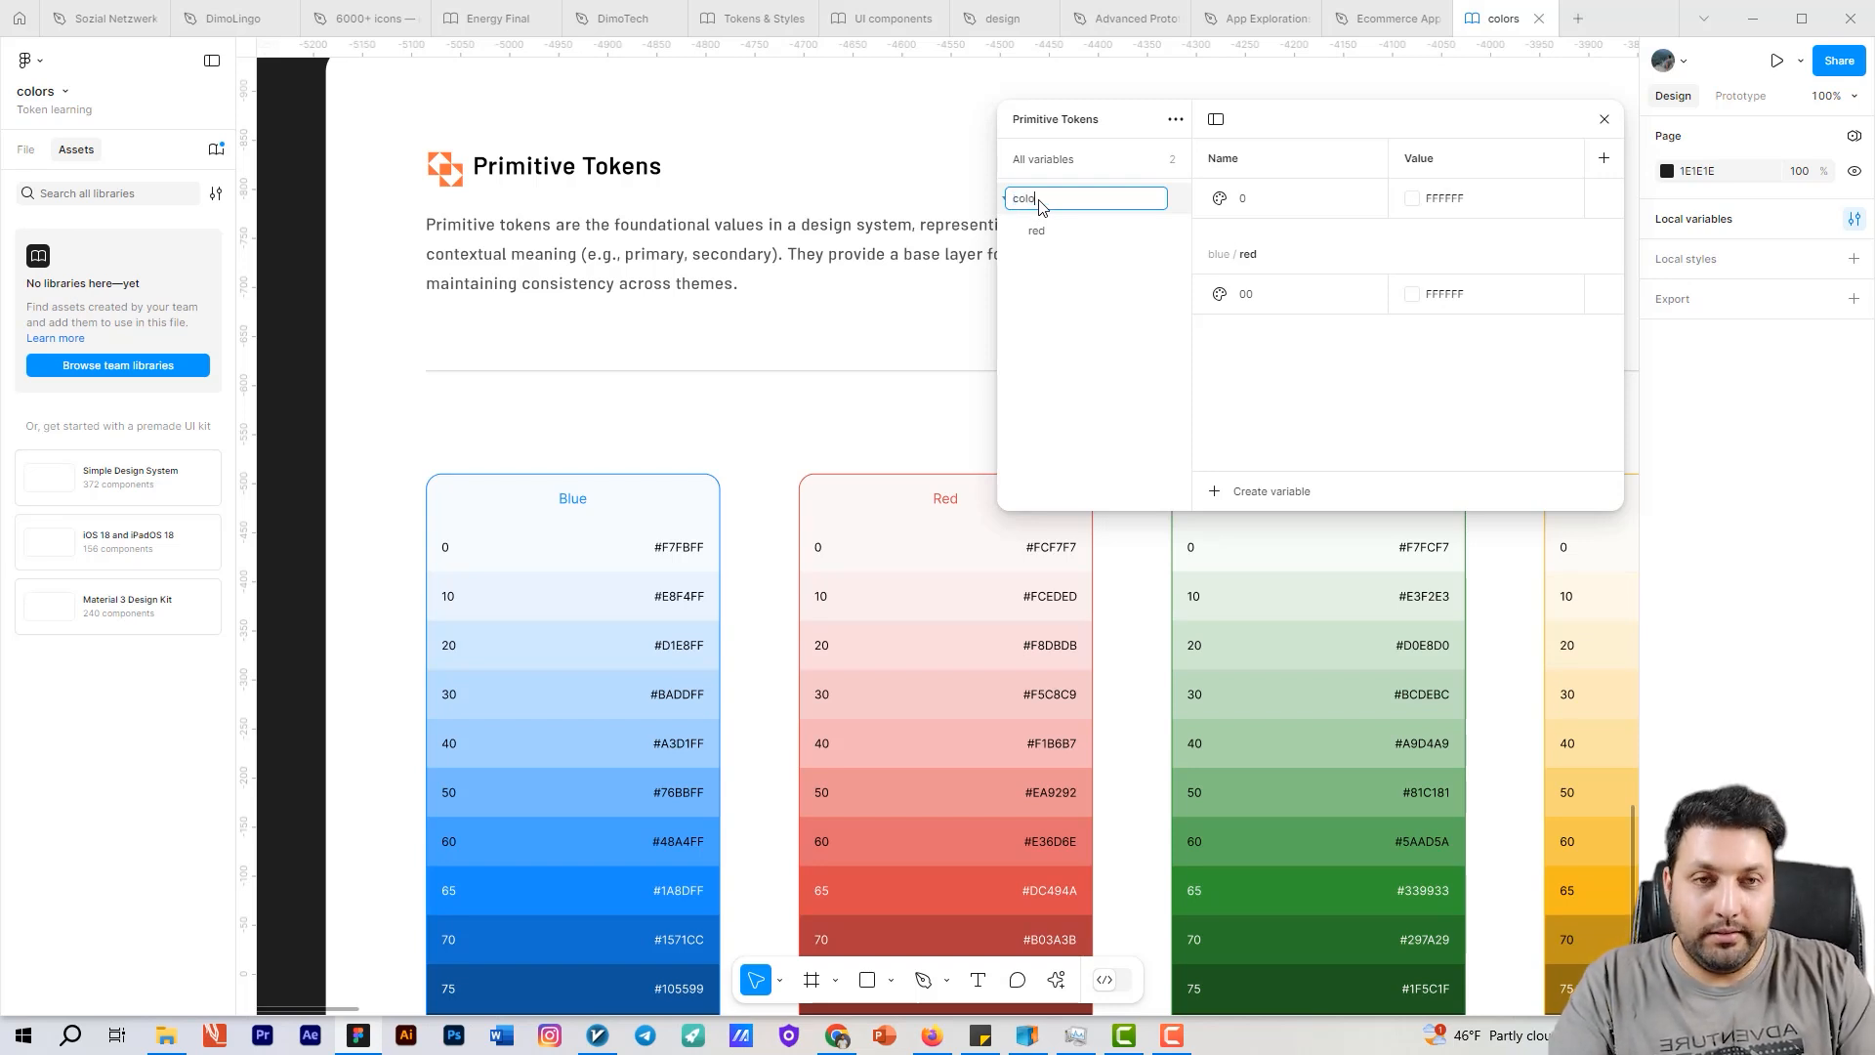
{"action": "type", "text": "r"}
{"action": "key", "text": "Return"}
{"action": "left_click", "coordinate": [1036, 246]}
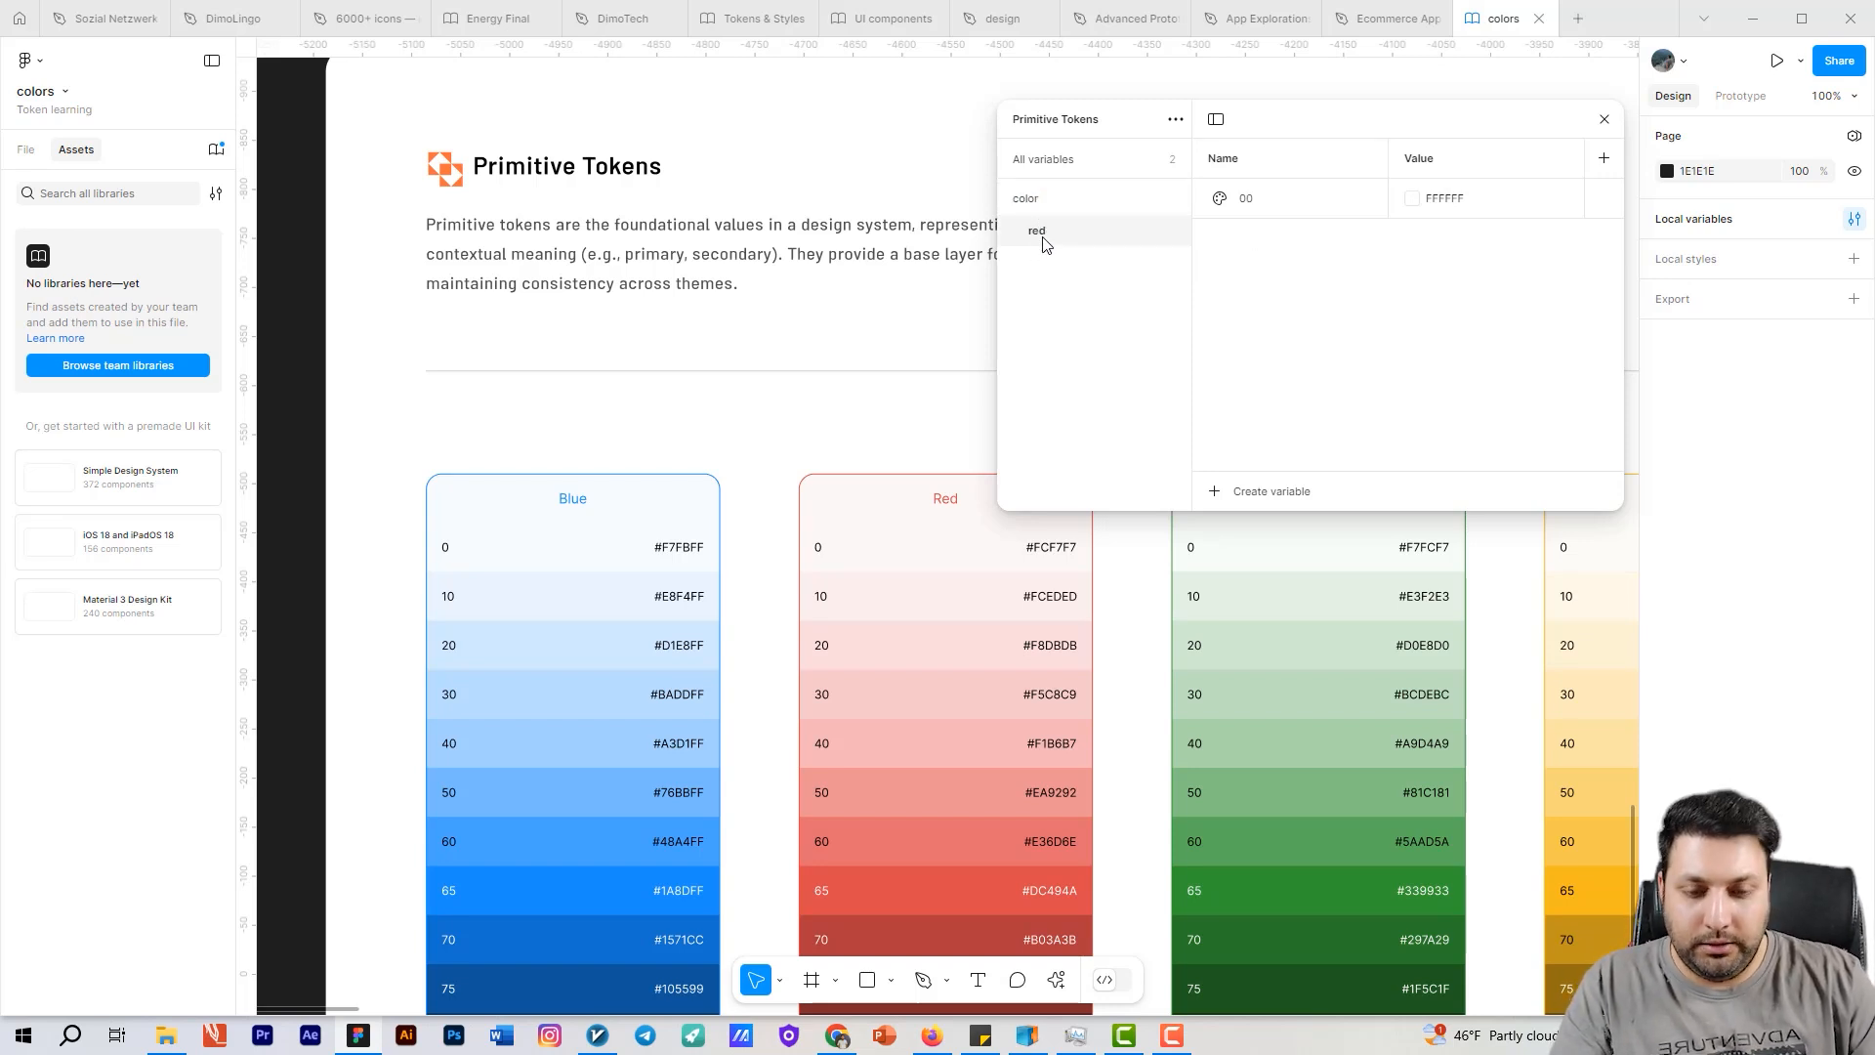
{"action": "double_click", "coordinate": [1043, 243]}
{"action": "key", "text": "Return"}
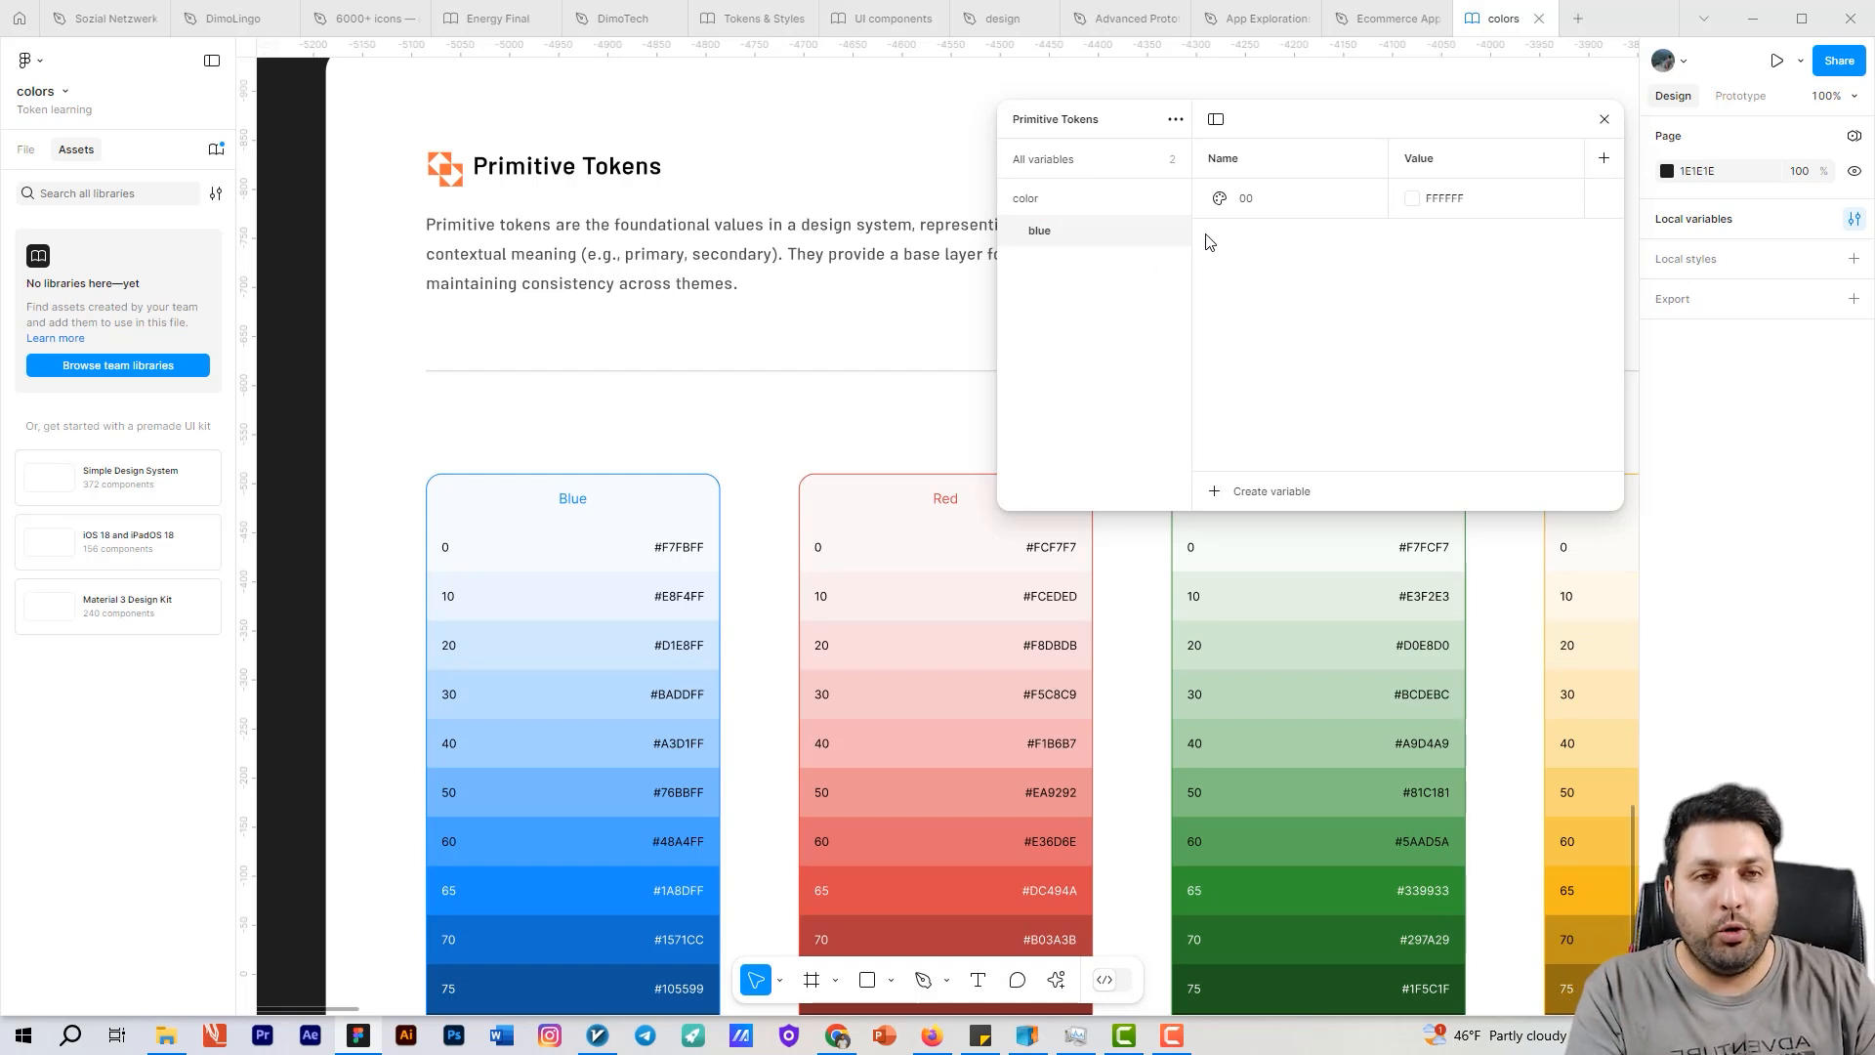
Step: Delete the variable 0 that sits directly in the color group, outside the blue subgroup
{"action": "left_click", "coordinate": [1051, 200]}
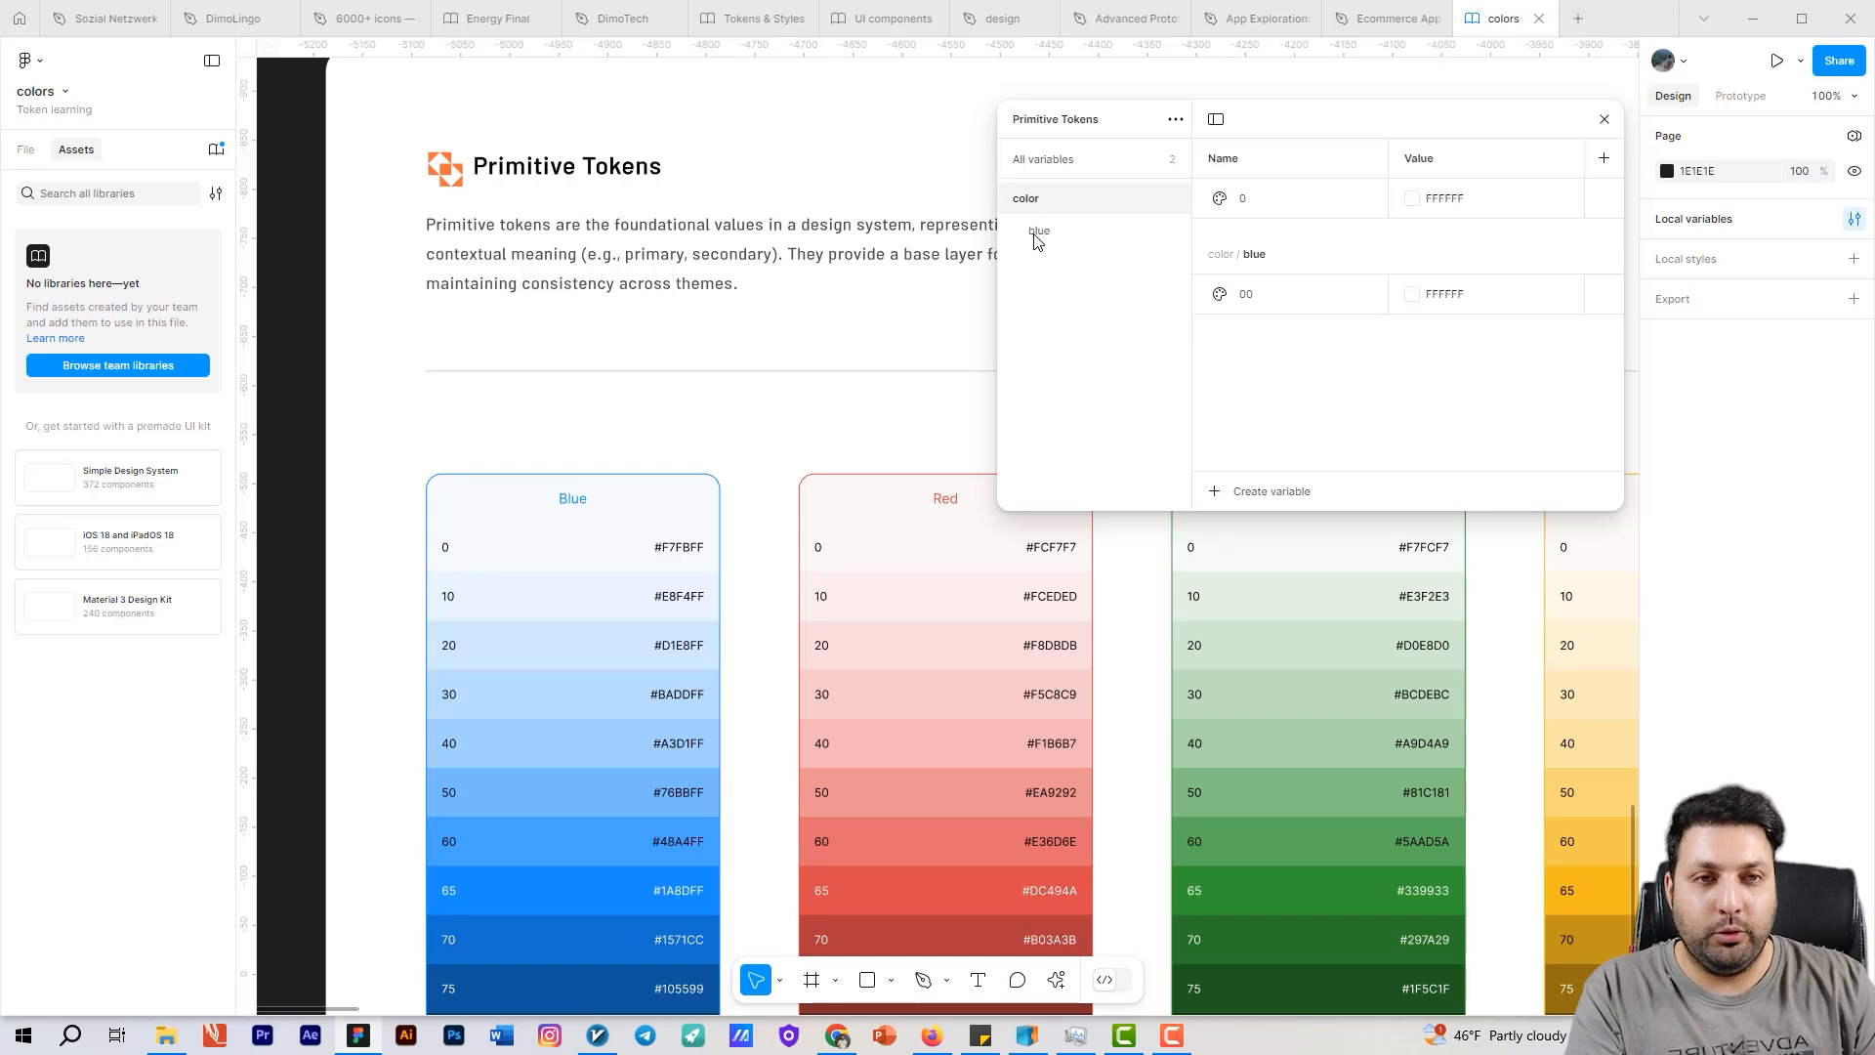
{"action": "left_click", "coordinate": [1611, 207]}
{"action": "right_click", "coordinate": [1606, 200]}
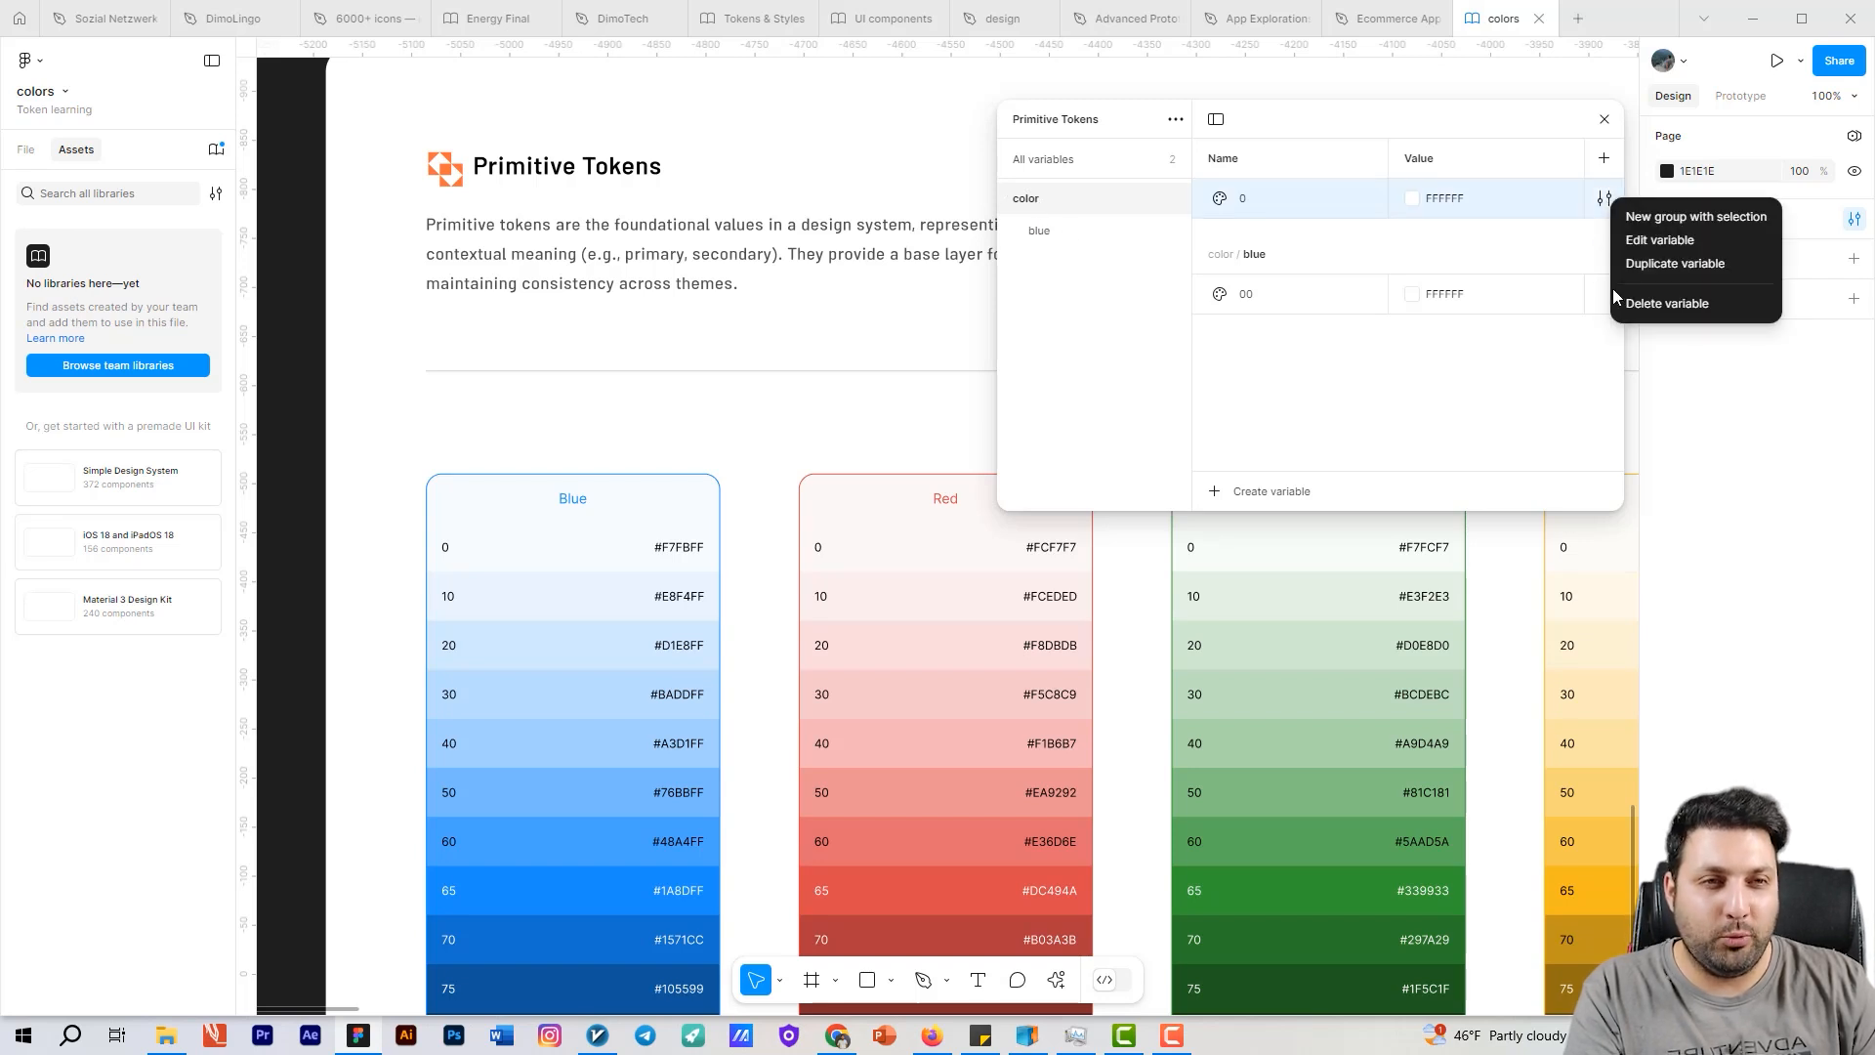
{"action": "left_click", "coordinate": [1641, 302]}
Step: Rename the 00 variable in the color/blue group to 0 and select it
{"action": "left_click", "coordinate": [1247, 259]}
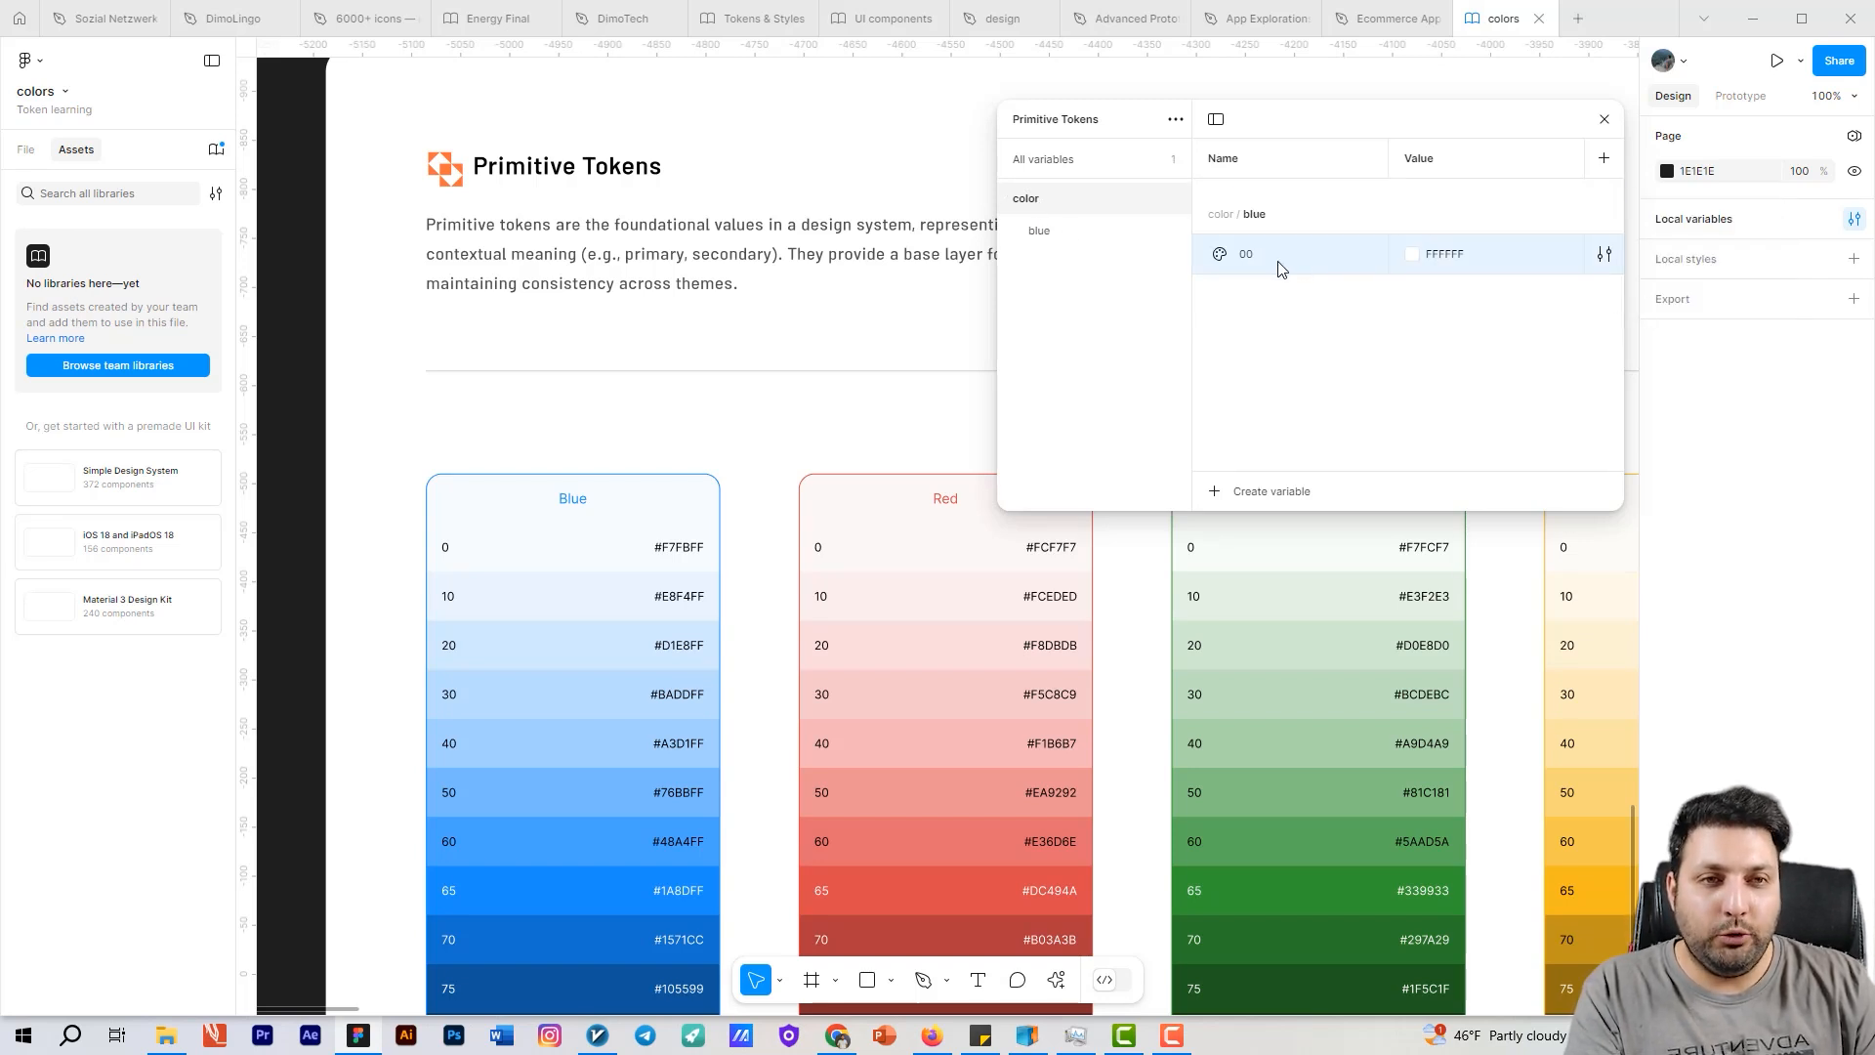
{"action": "double_click", "coordinate": [1256, 266]}
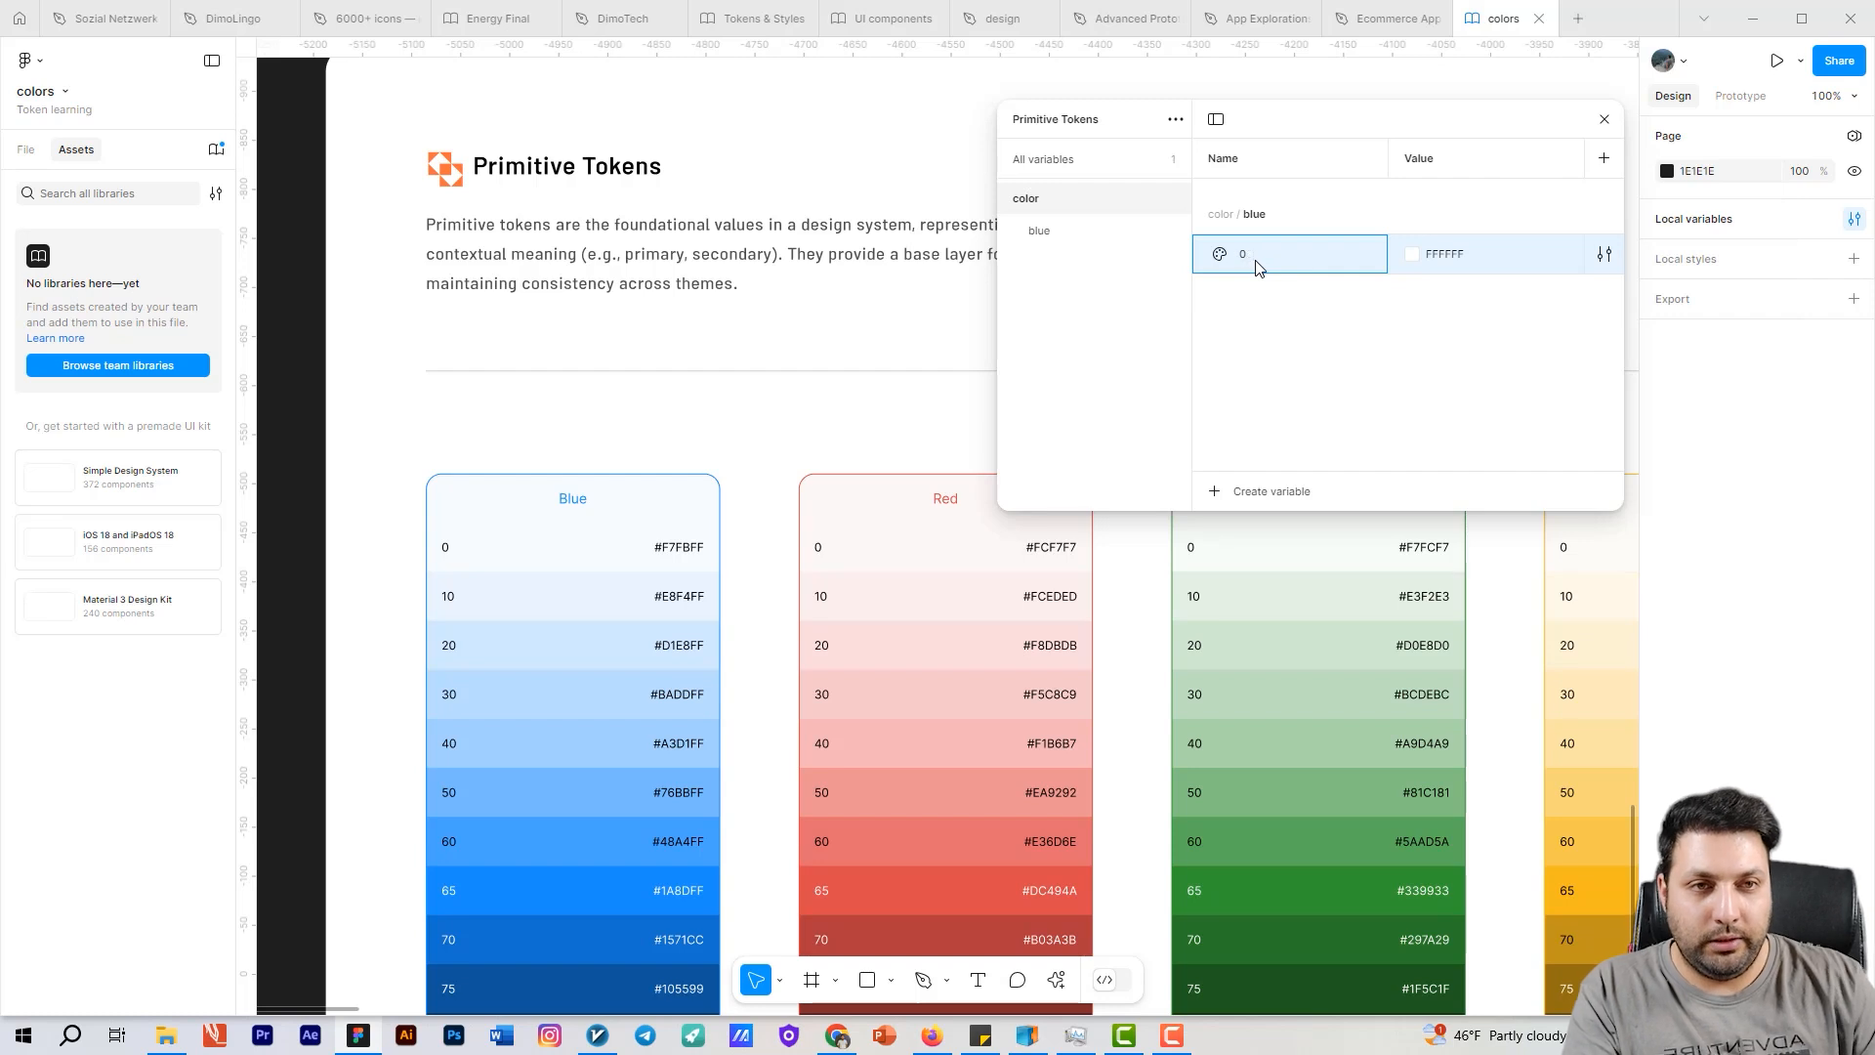
{"action": "type", "text": "0"}
{"action": "left_click", "coordinate": [1276, 324]}
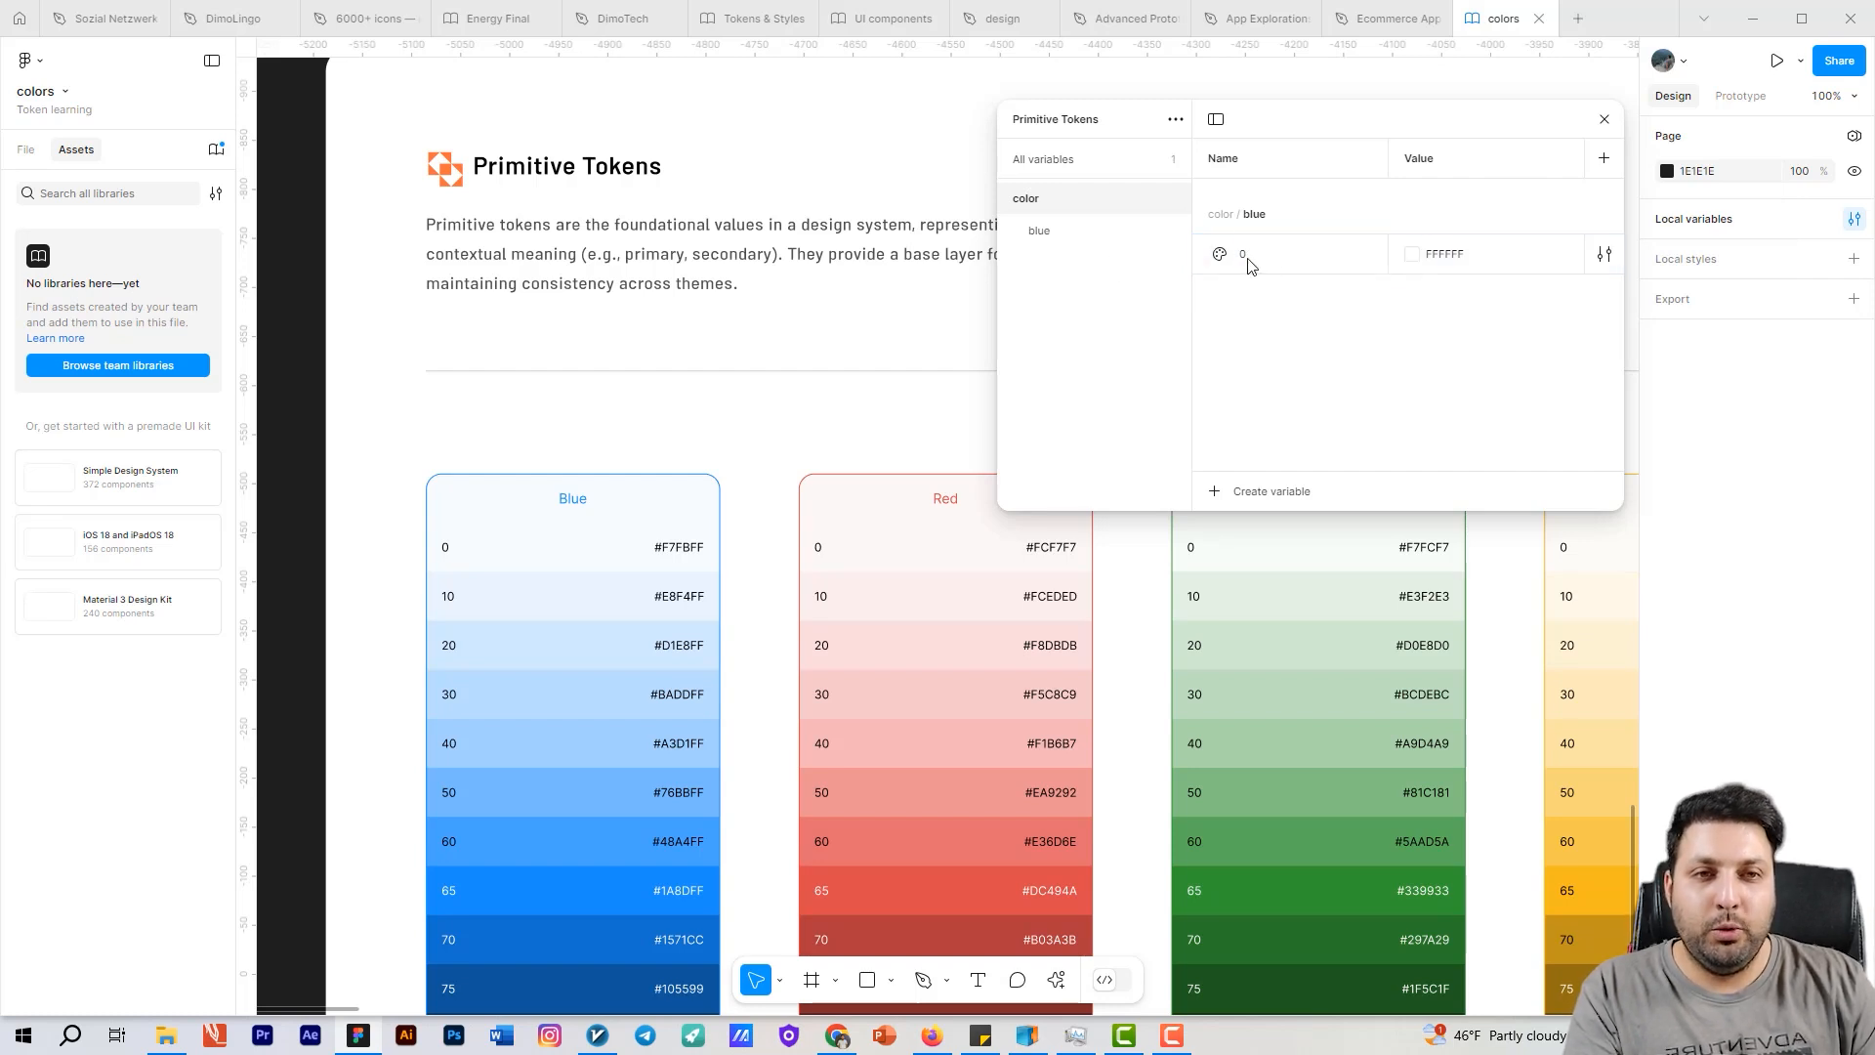
{"action": "left_click", "coordinate": [1251, 265]}
{"action": "scroll", "coordinate": [586, 322], "scroll_direction": "down", "scroll_amount": 3}
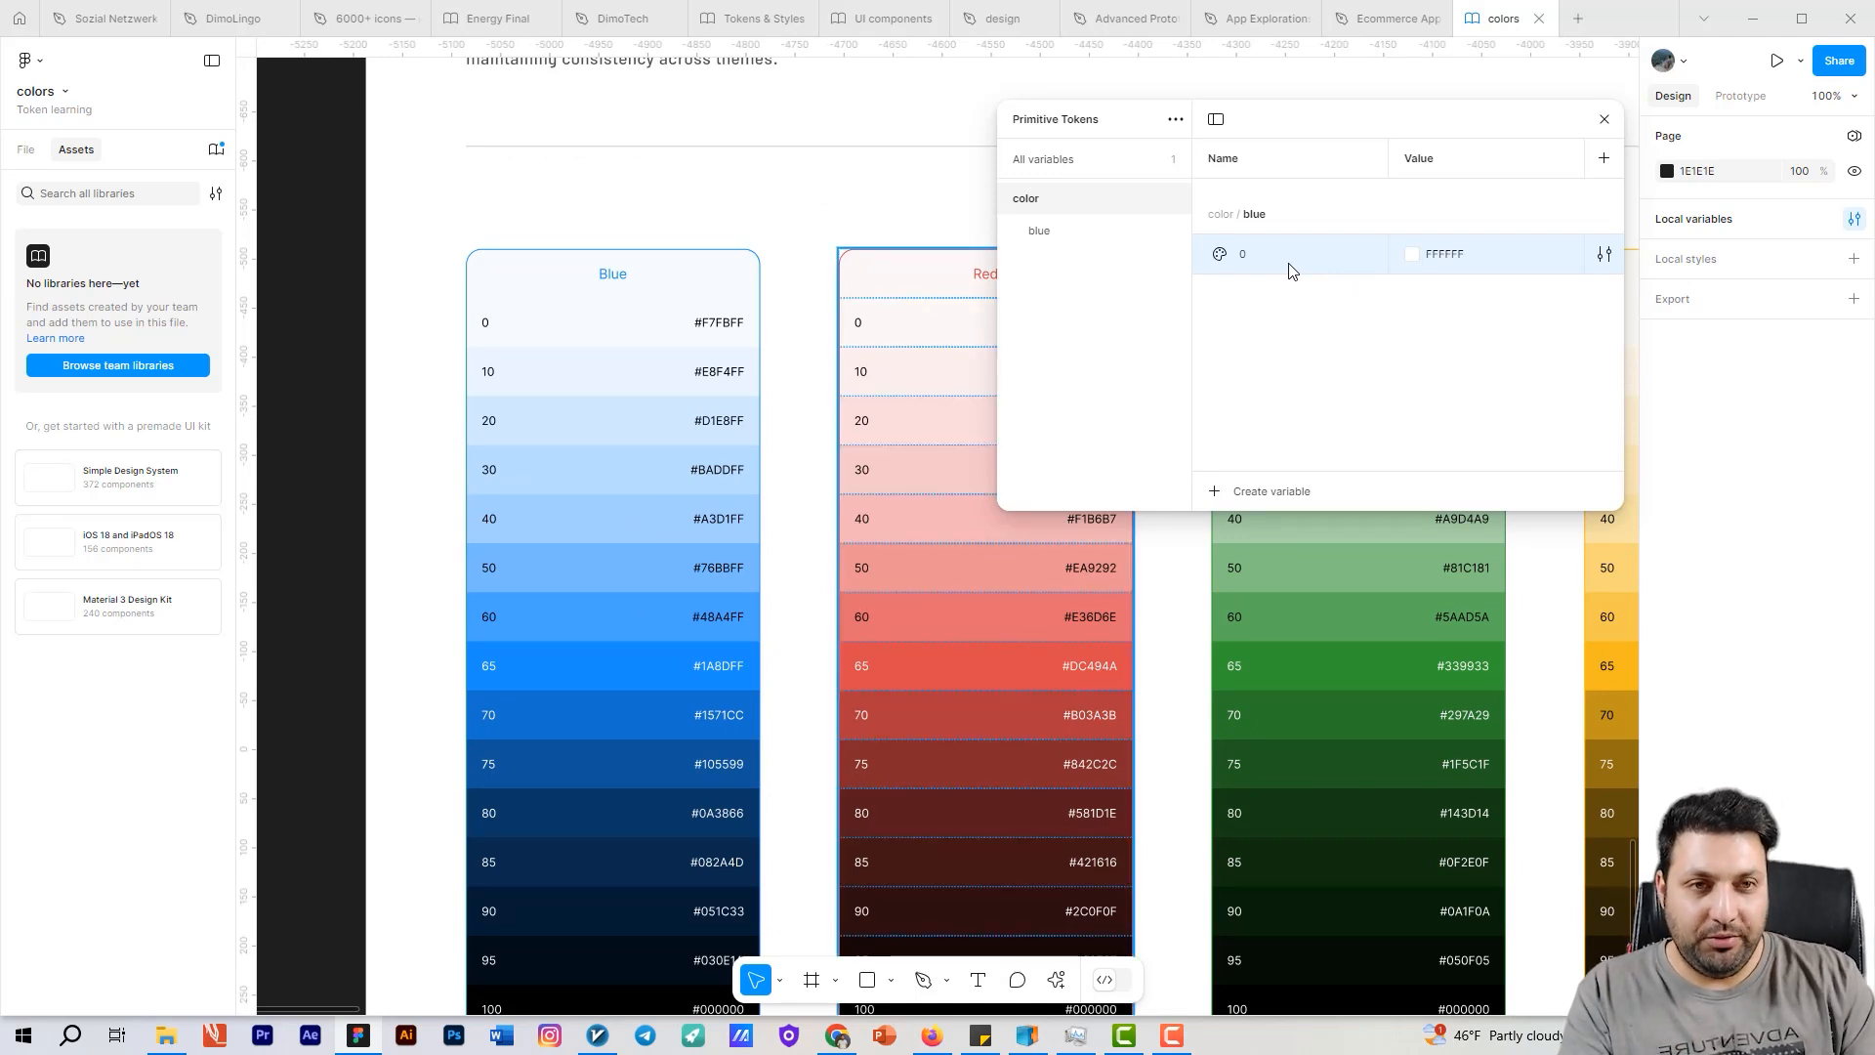
Step: Duplicate the 0 variable in the color/blue group until ten copies exist
{"action": "key", "text": "ctrl+d"}
{"action": "key", "text": "ctrl+d"}
{"action": "key", "text": "ctrl+d"}
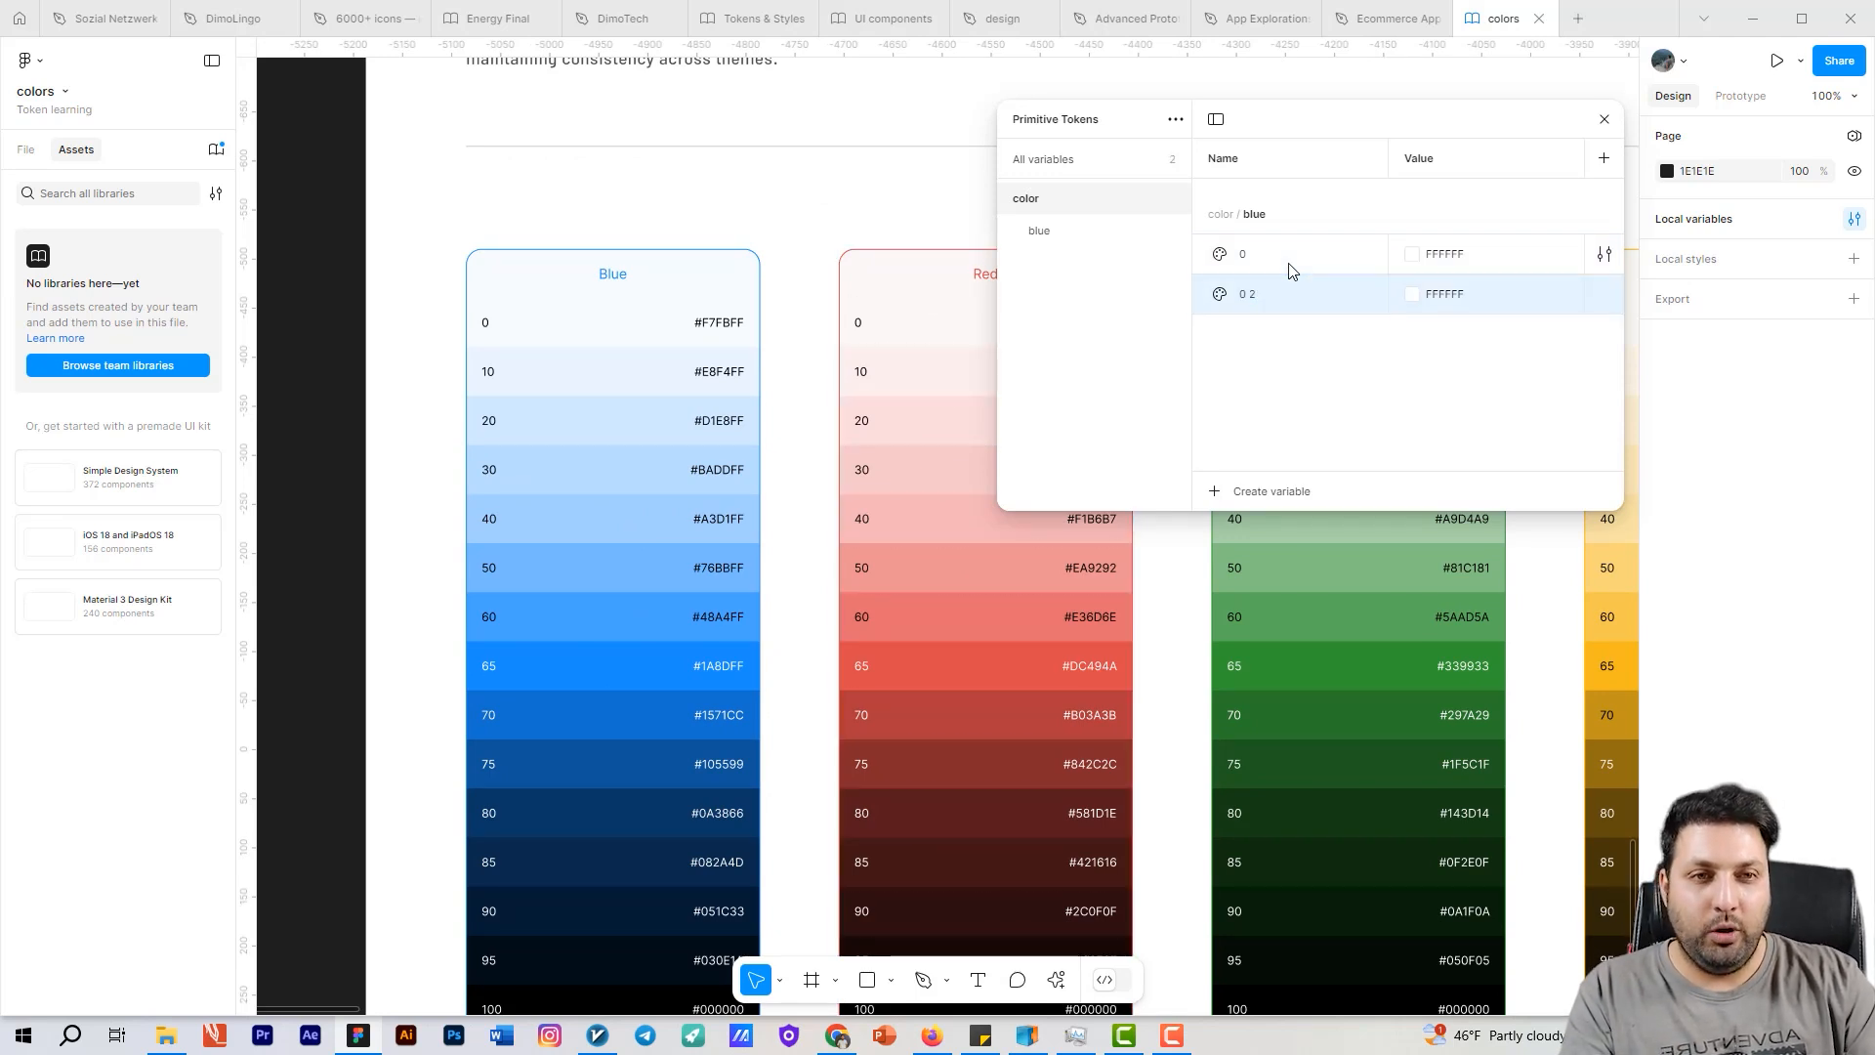
{"action": "key", "text": "ctrl+d"}
{"action": "key", "text": "ctrl+d"}
{"action": "key", "text": "ctrl+d"}
{"action": "key", "text": "ctrl+d"}
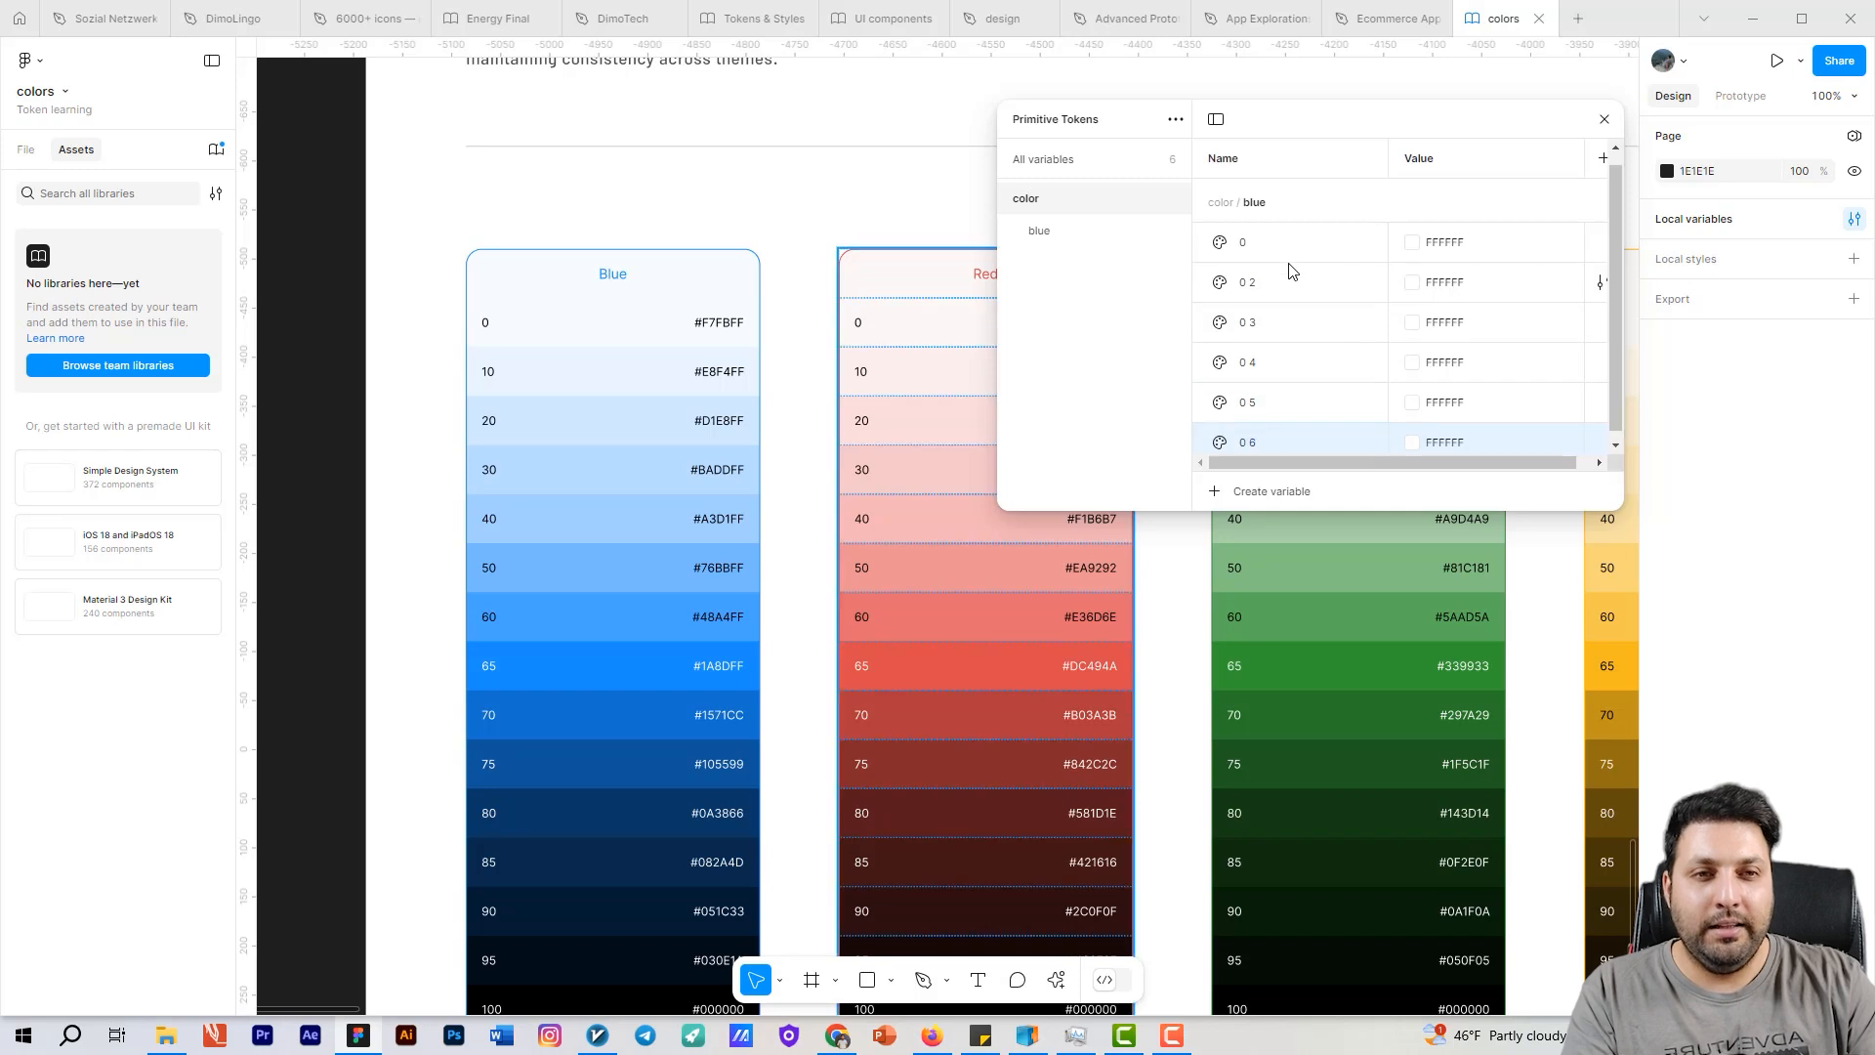
{"action": "key", "text": "ctrl+d"}
{"action": "key", "text": "ctrl+d"}
{"action": "key", "text": "ctrl+d"}
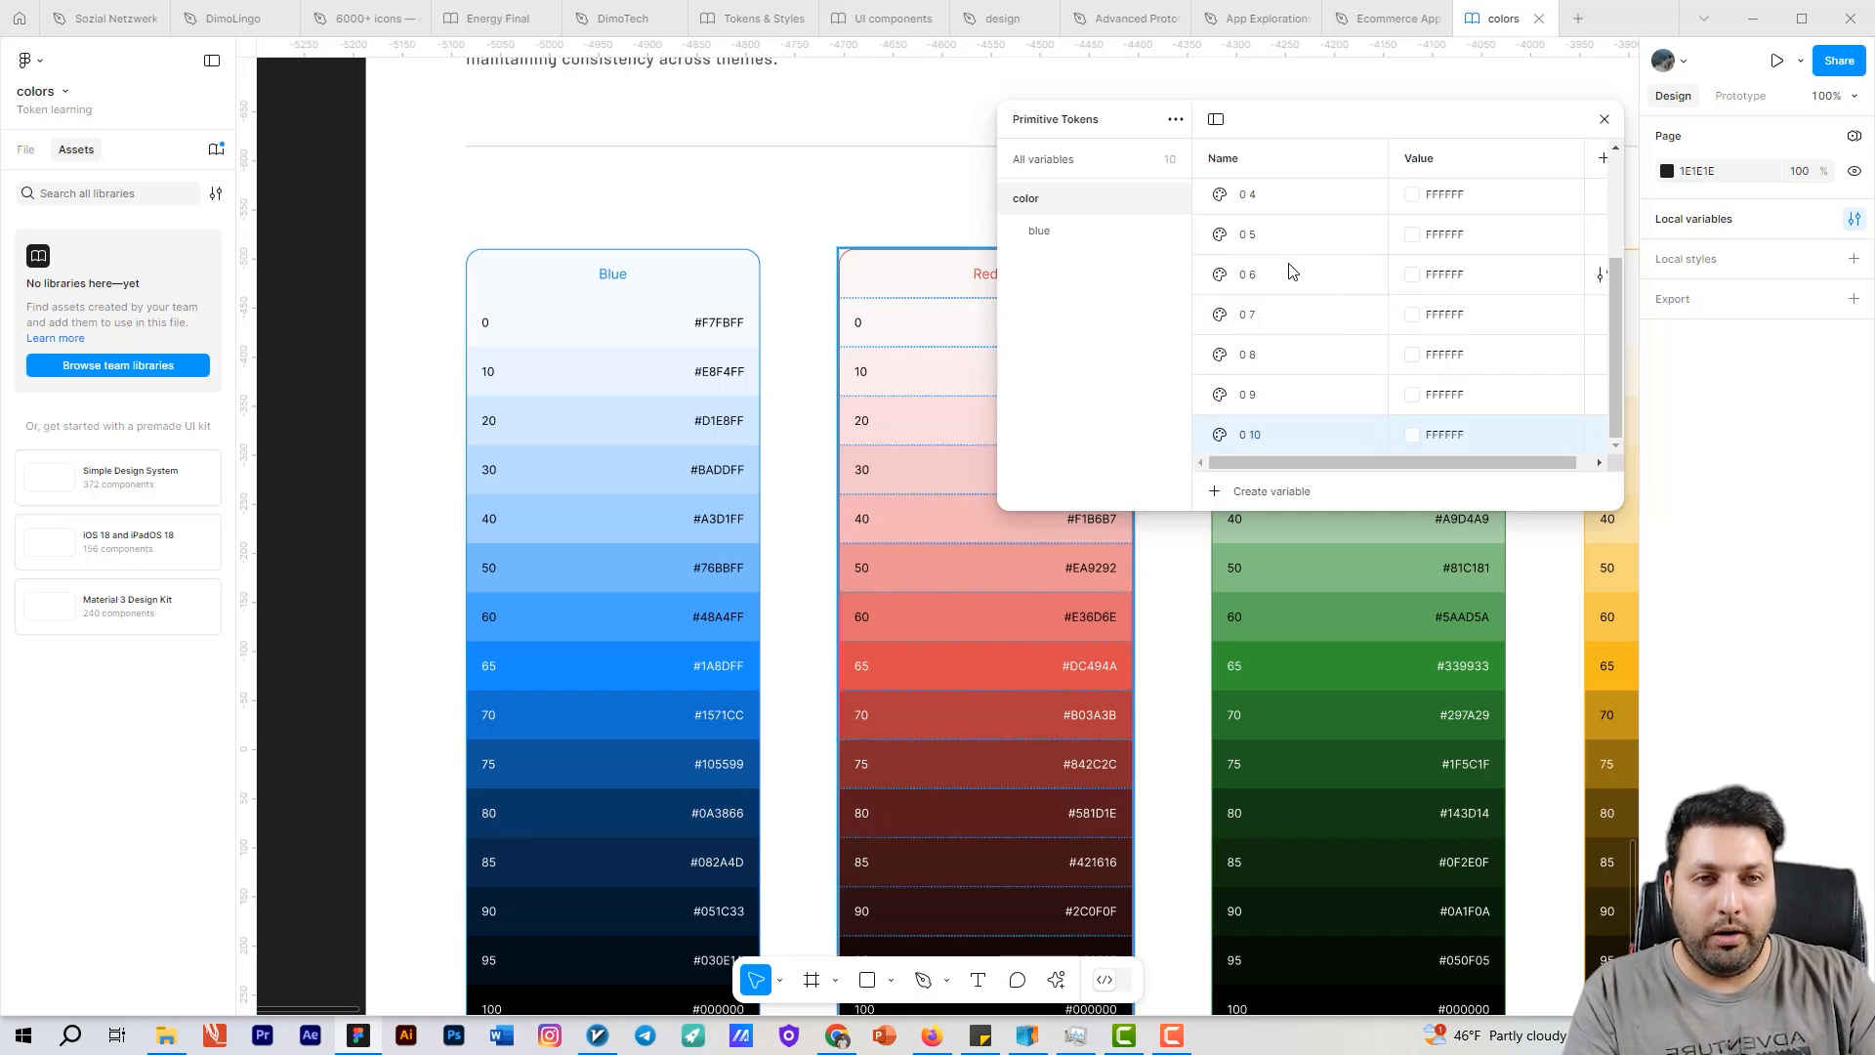
Step: Rename the first three copies in the blue group, 0 2, 0 3 and 0 4, to 10, 20 and 30
{"action": "left_click", "coordinate": [1274, 278]}
{"action": "scroll", "coordinate": [1299, 293], "scroll_direction": "up", "scroll_amount": 3}
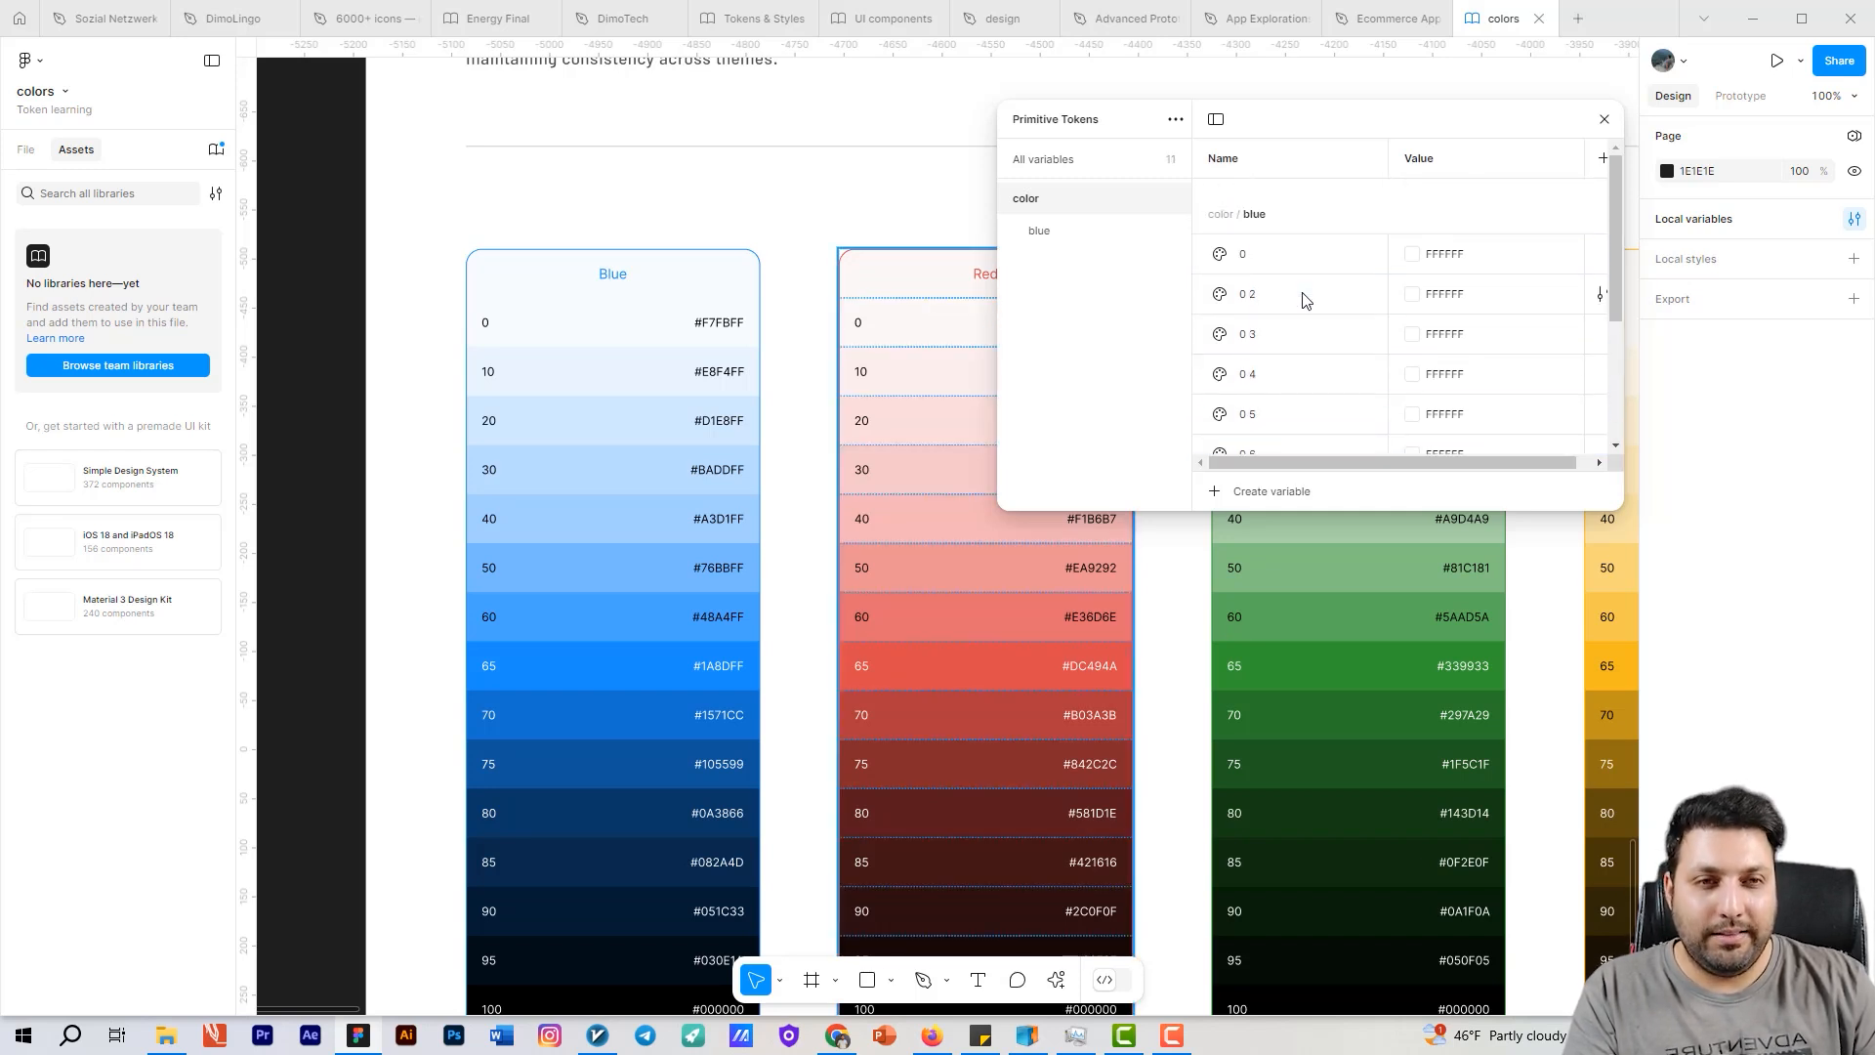
{"action": "double_click", "coordinate": [1284, 295]}
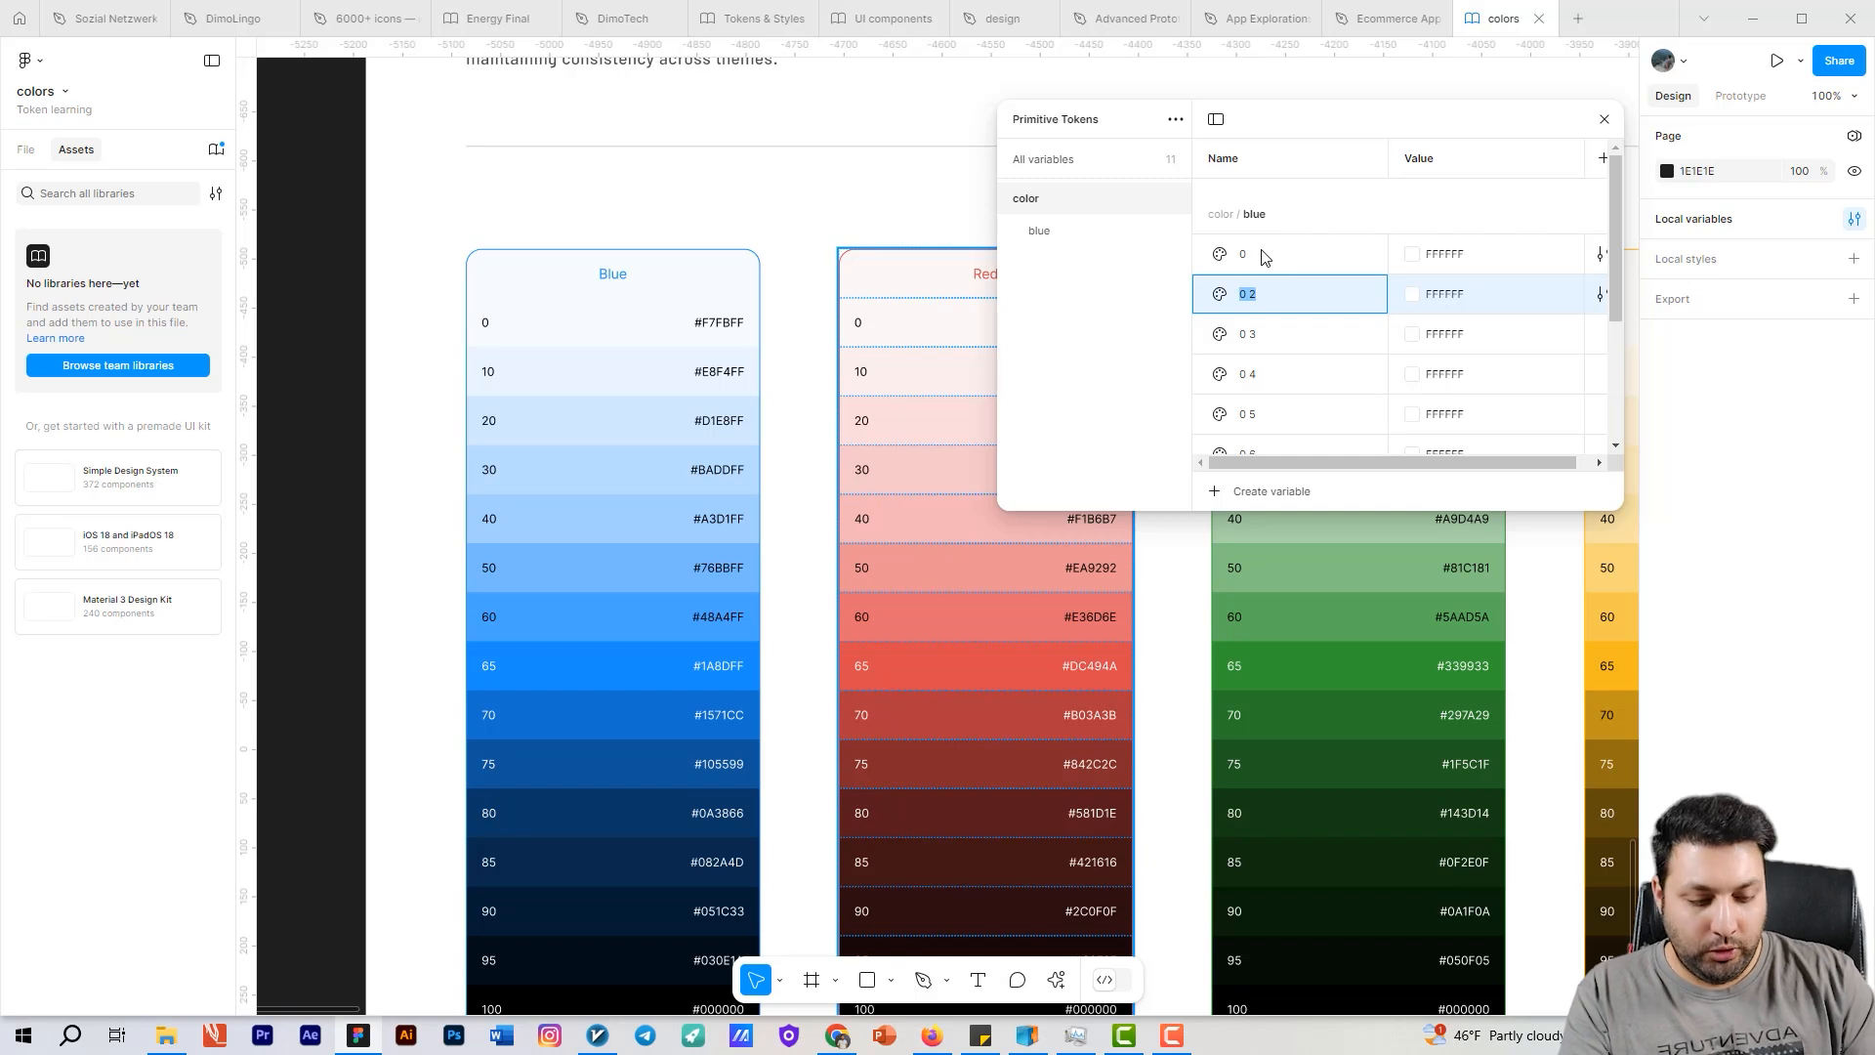
{"action": "type", "text": "10"}
{"action": "key", "text": "Return"}
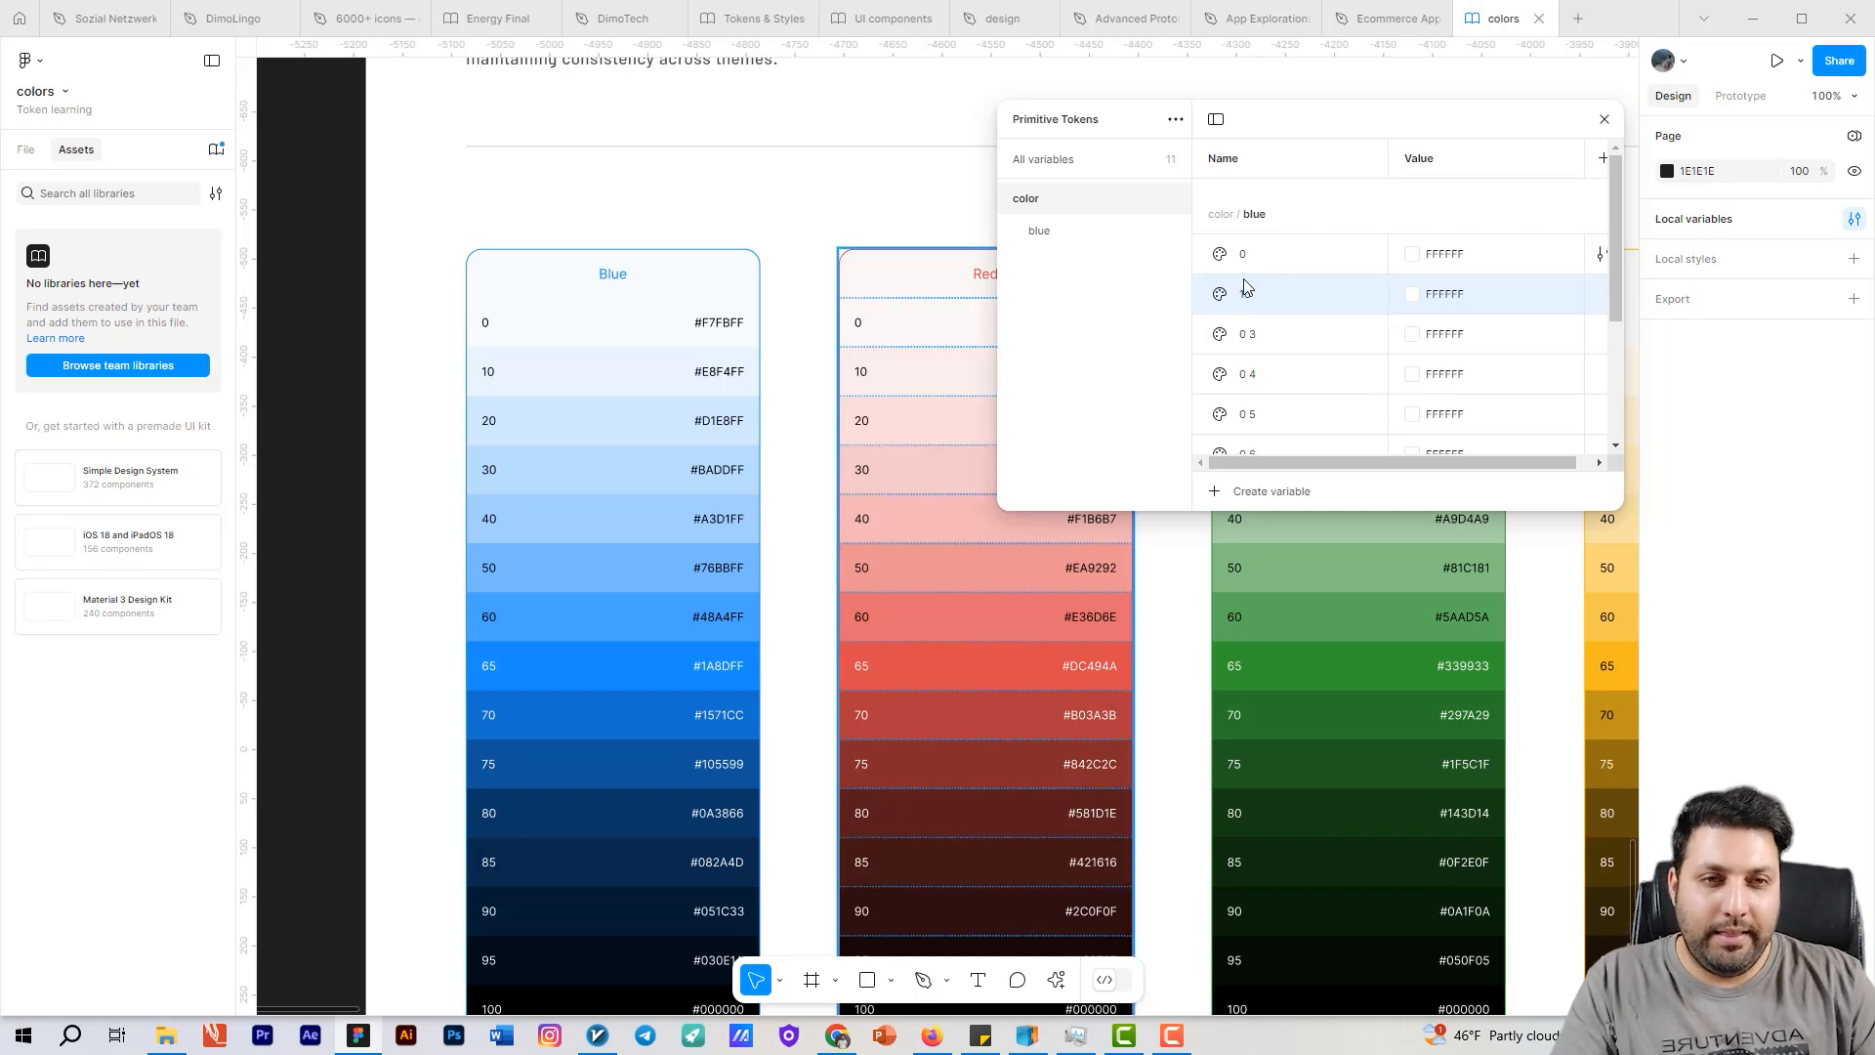
{"action": "double_click", "coordinate": [1258, 334]}
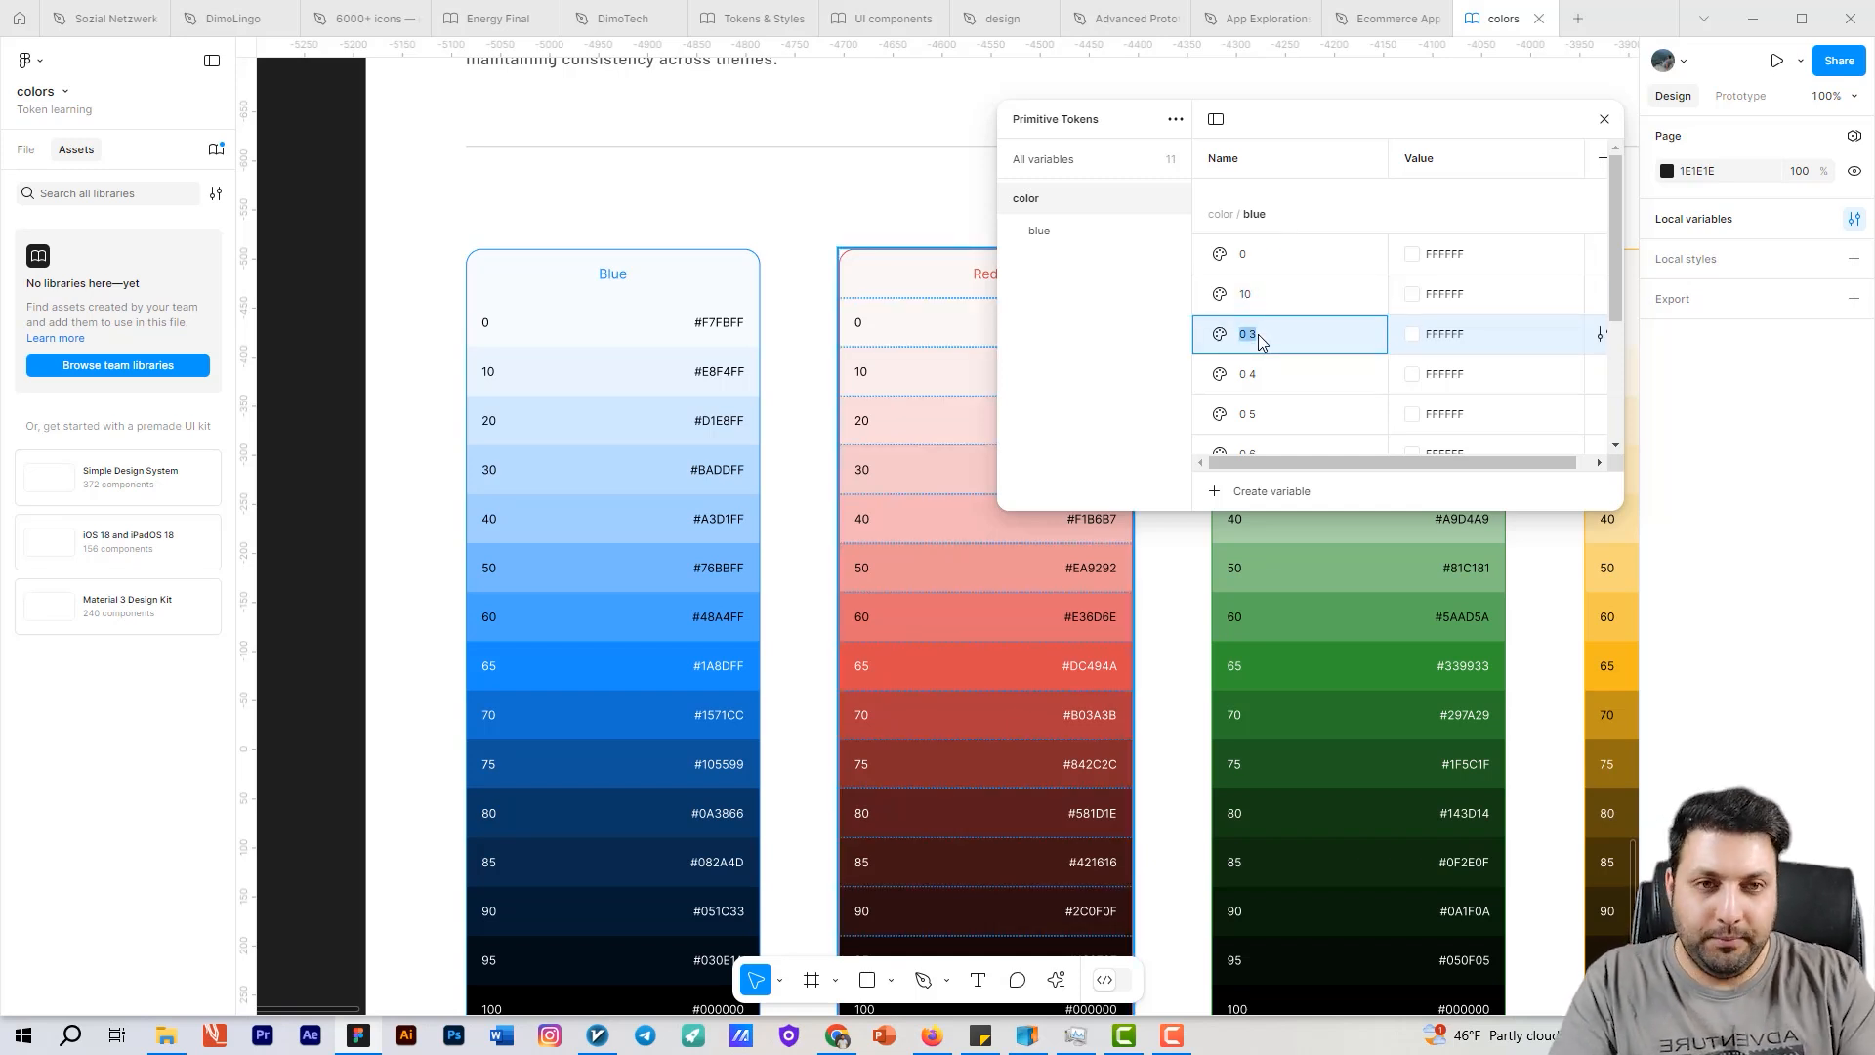
{"action": "key", "text": "Return"}
{"action": "double_click", "coordinate": [1269, 371]}
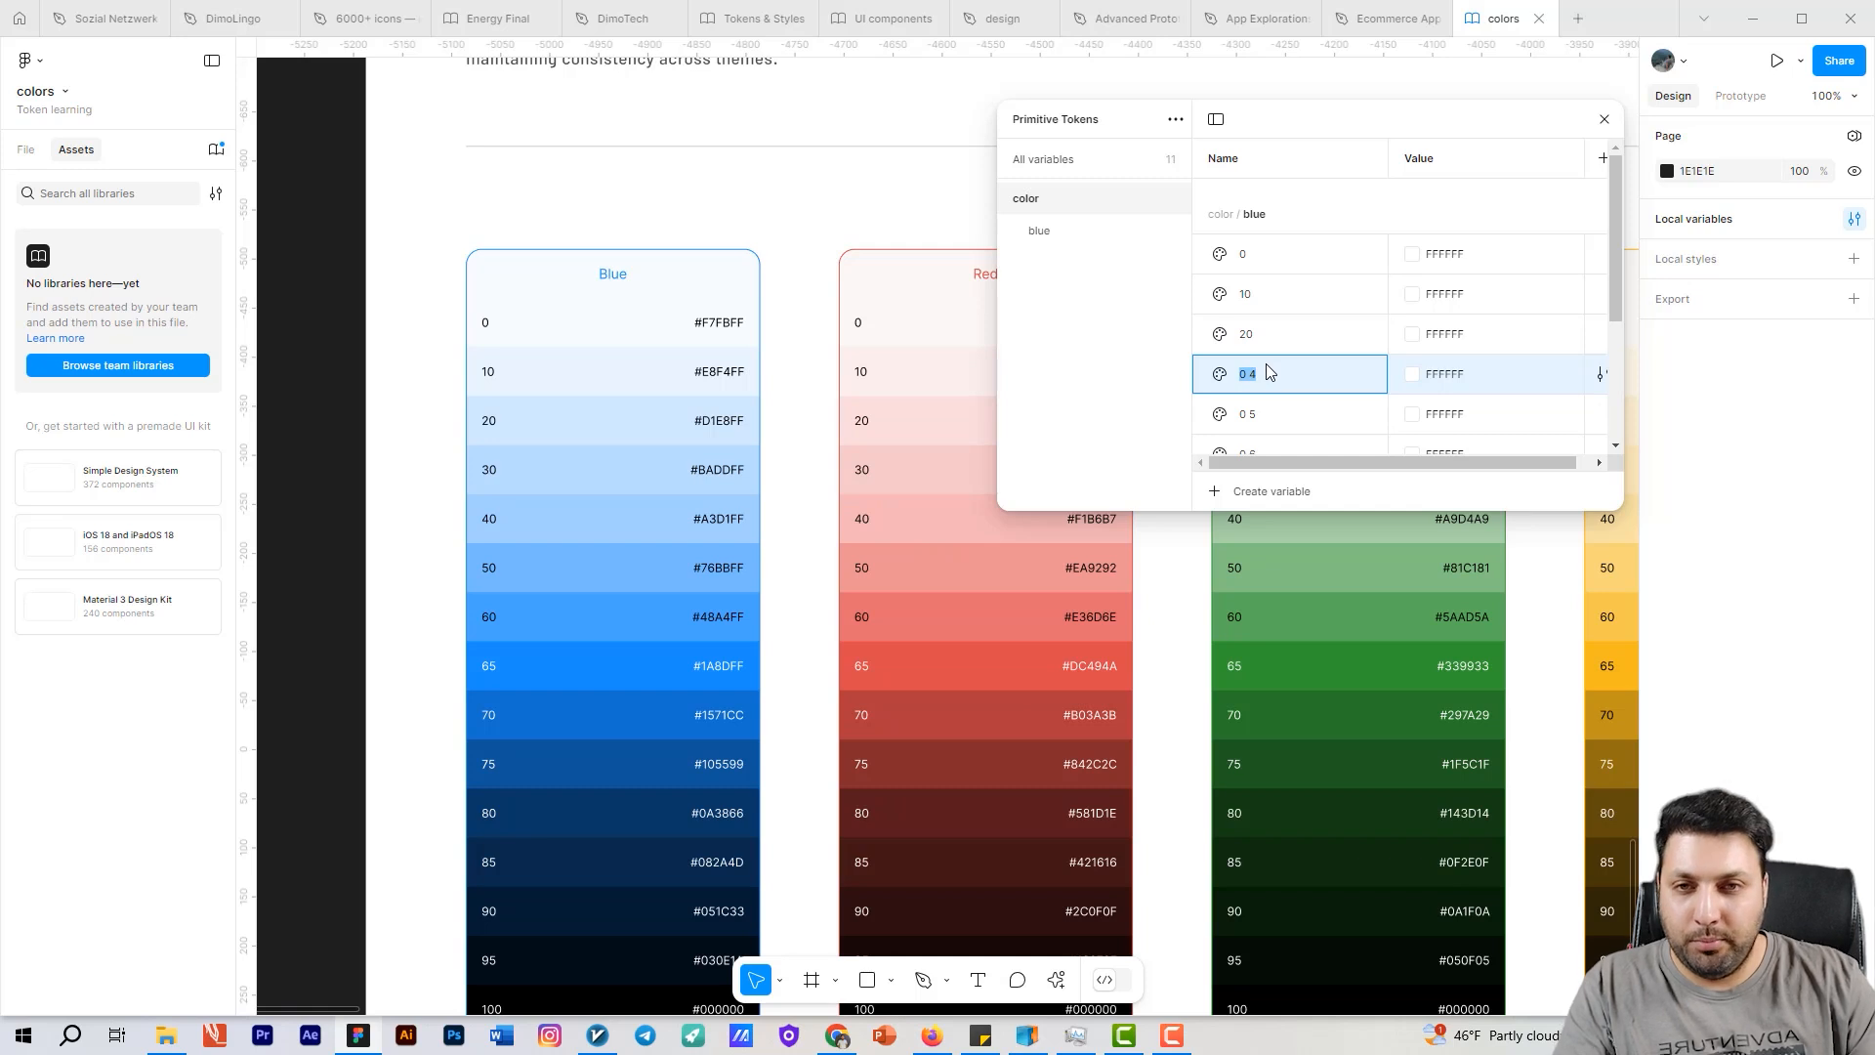
{"action": "type", "text": "30"}
{"action": "key", "text": "Return"}
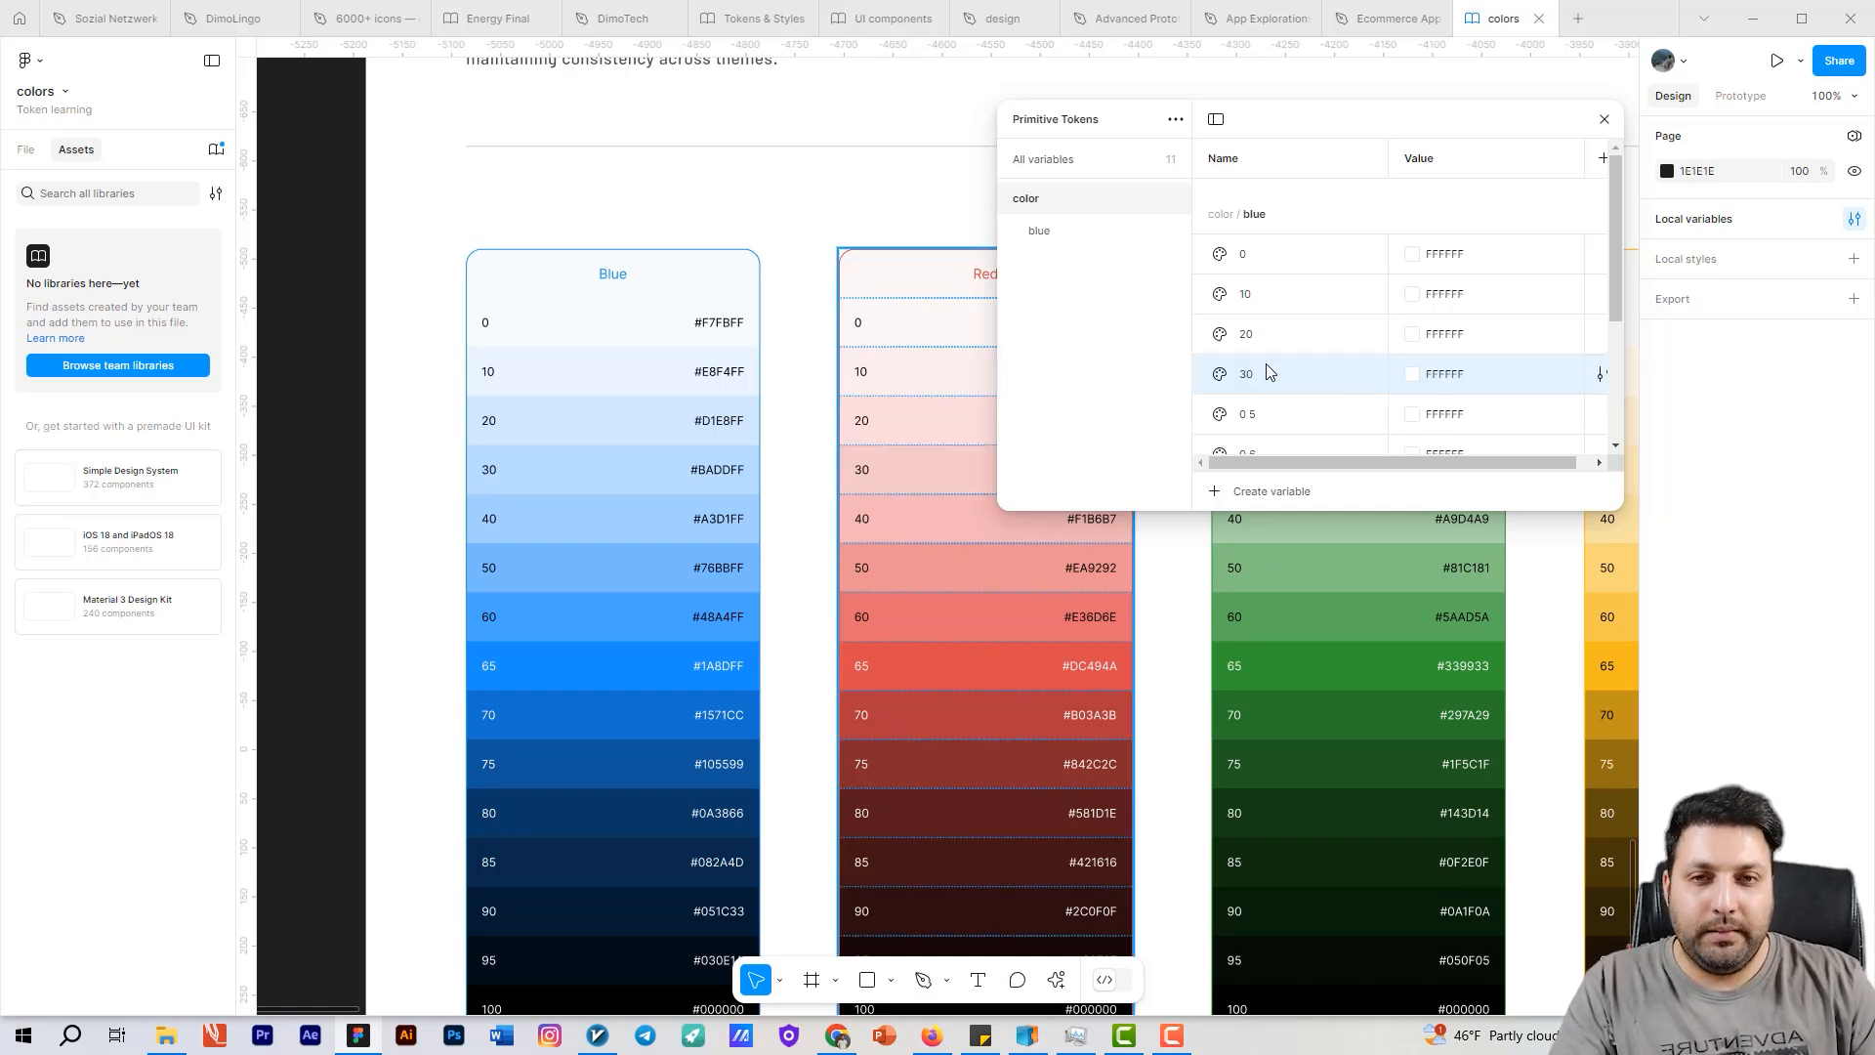
Step: Rename the blue variables 0 5, 0 6 and 0 7 to 40, 50 and 60
{"action": "scroll", "coordinate": [1268, 371], "scroll_direction": "down", "scroll_amount": 1}
{"action": "double_click", "coordinate": [1268, 329]}
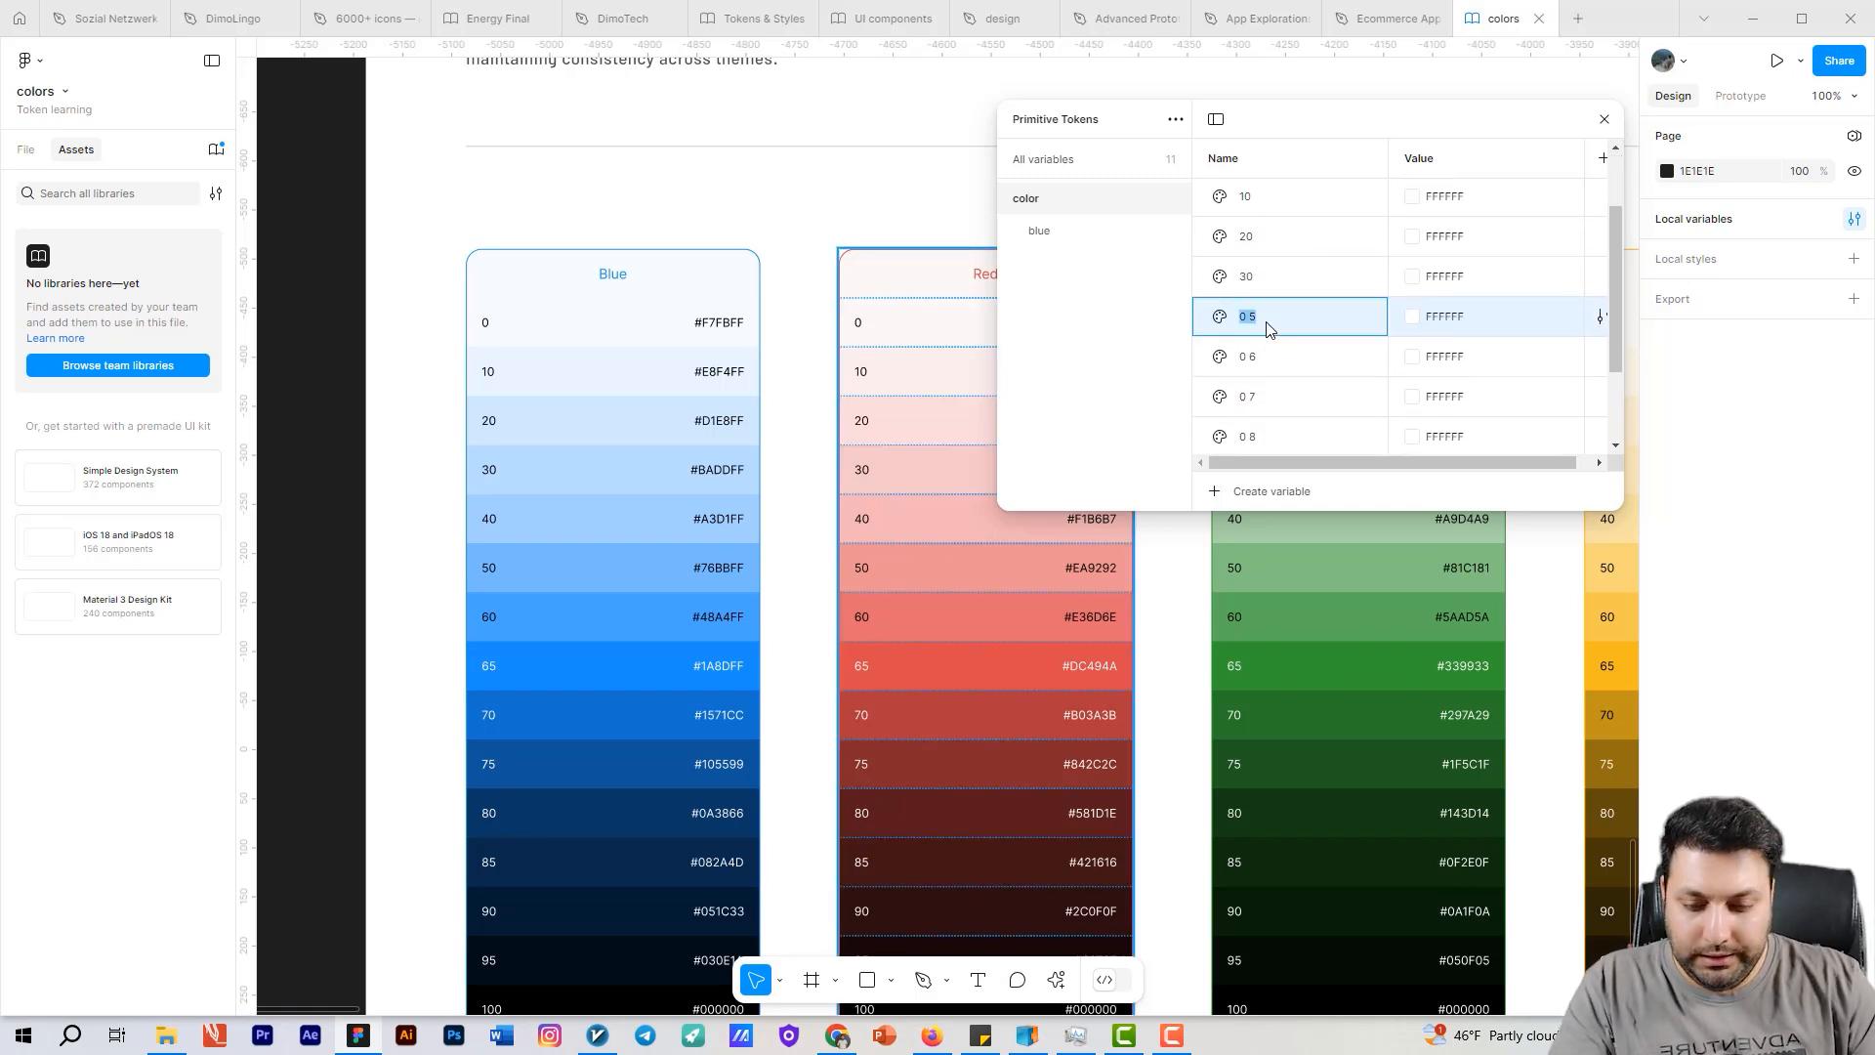
{"action": "key", "text": "Return"}
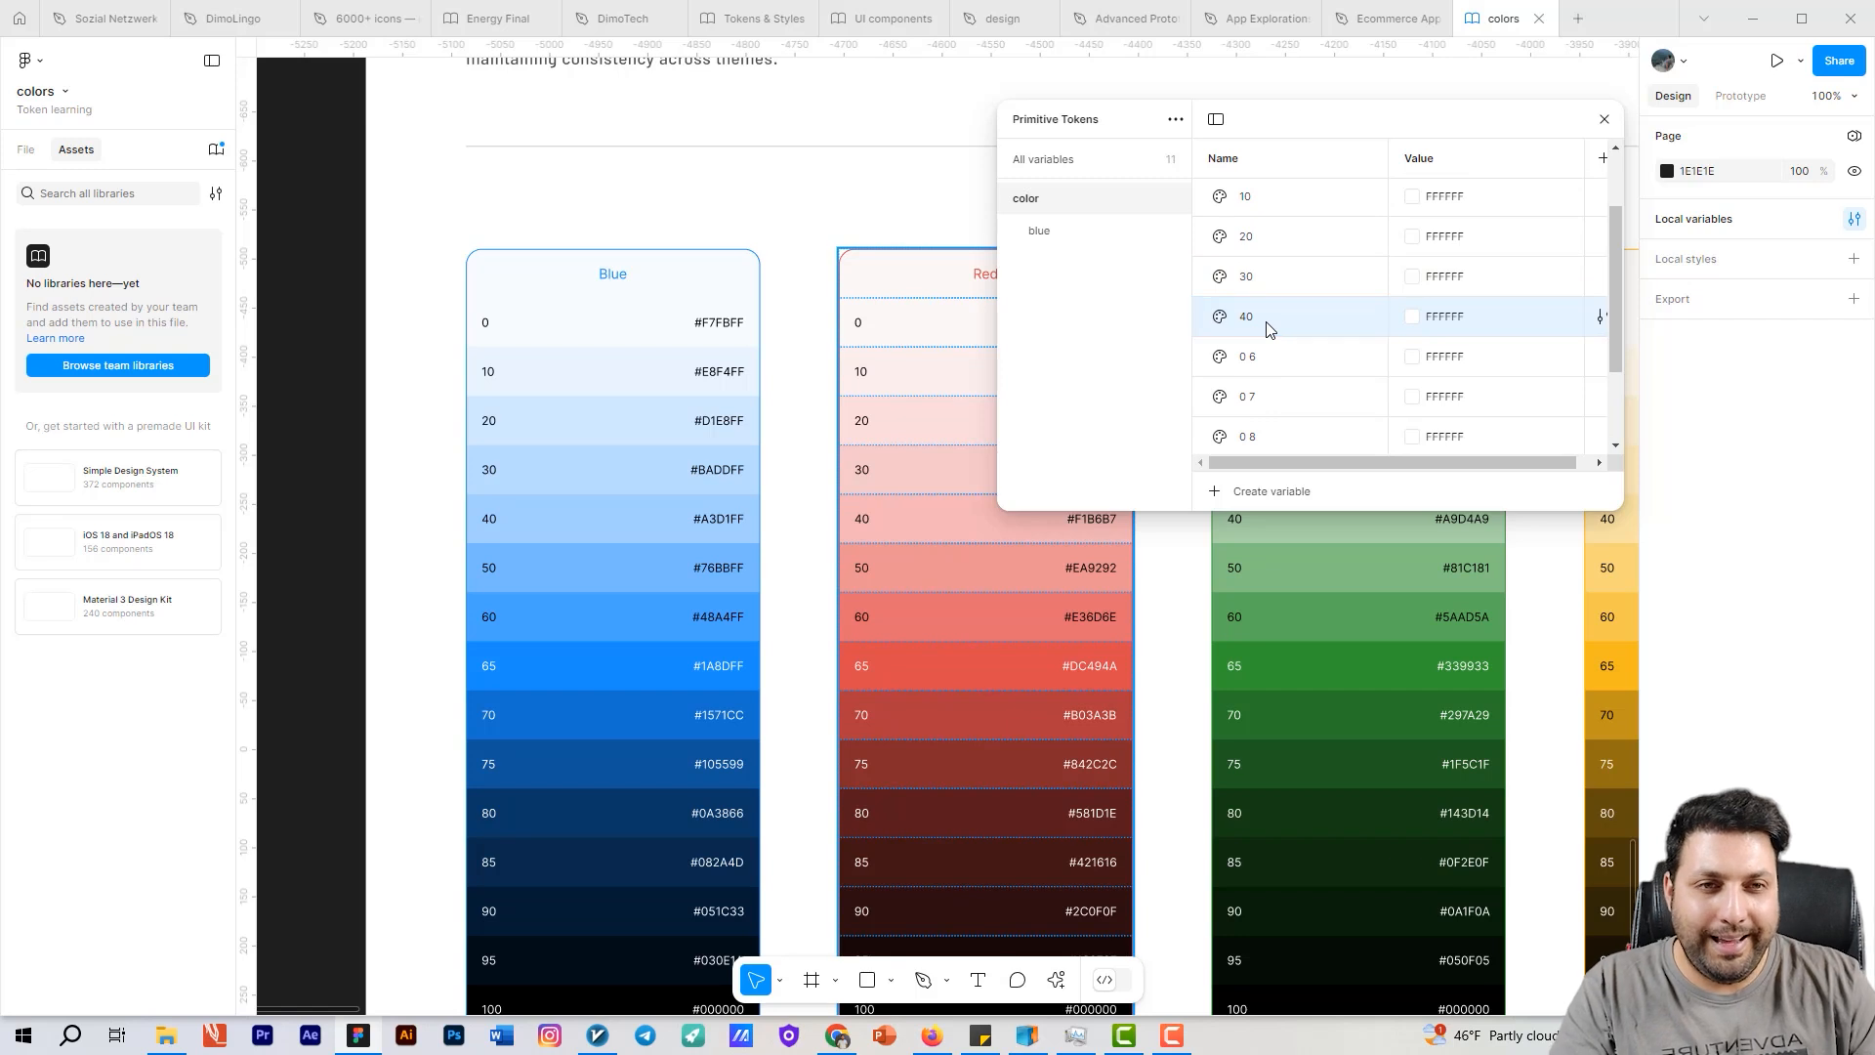
{"action": "double_click", "coordinate": [1275, 376]}
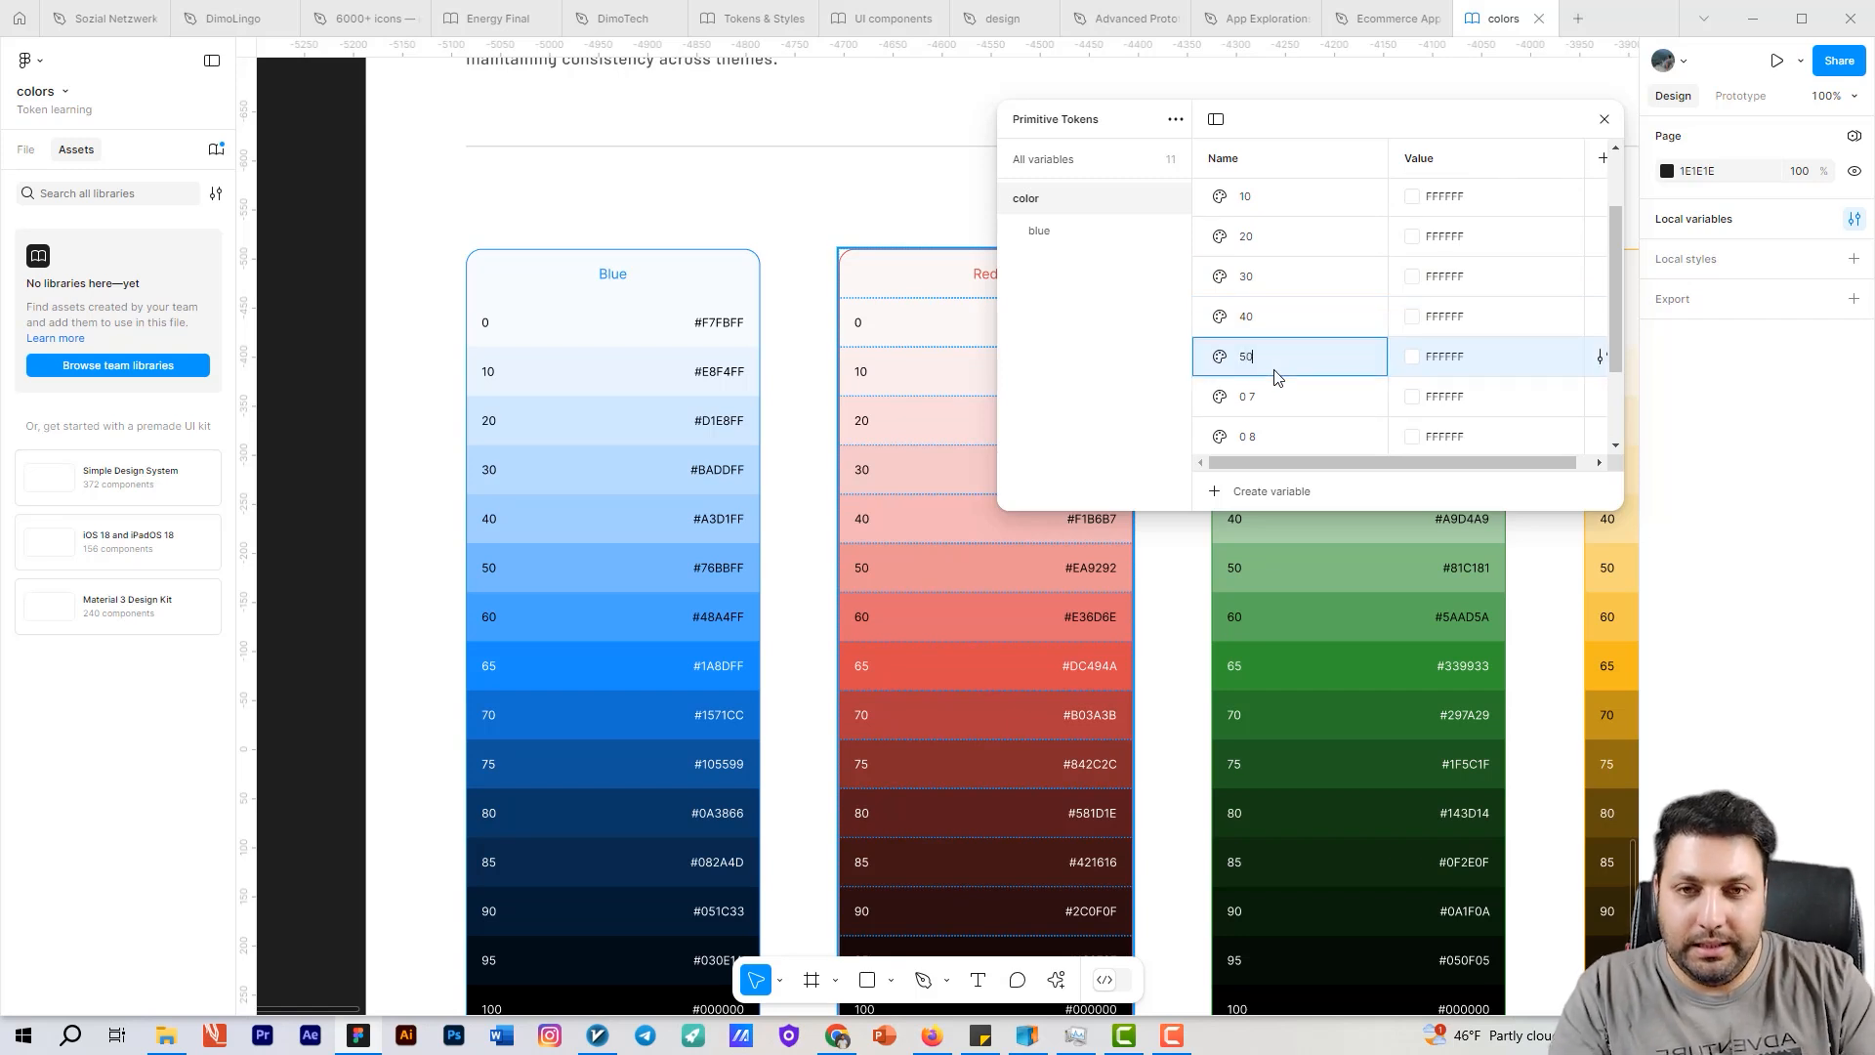
{"action": "key", "text": "Return"}
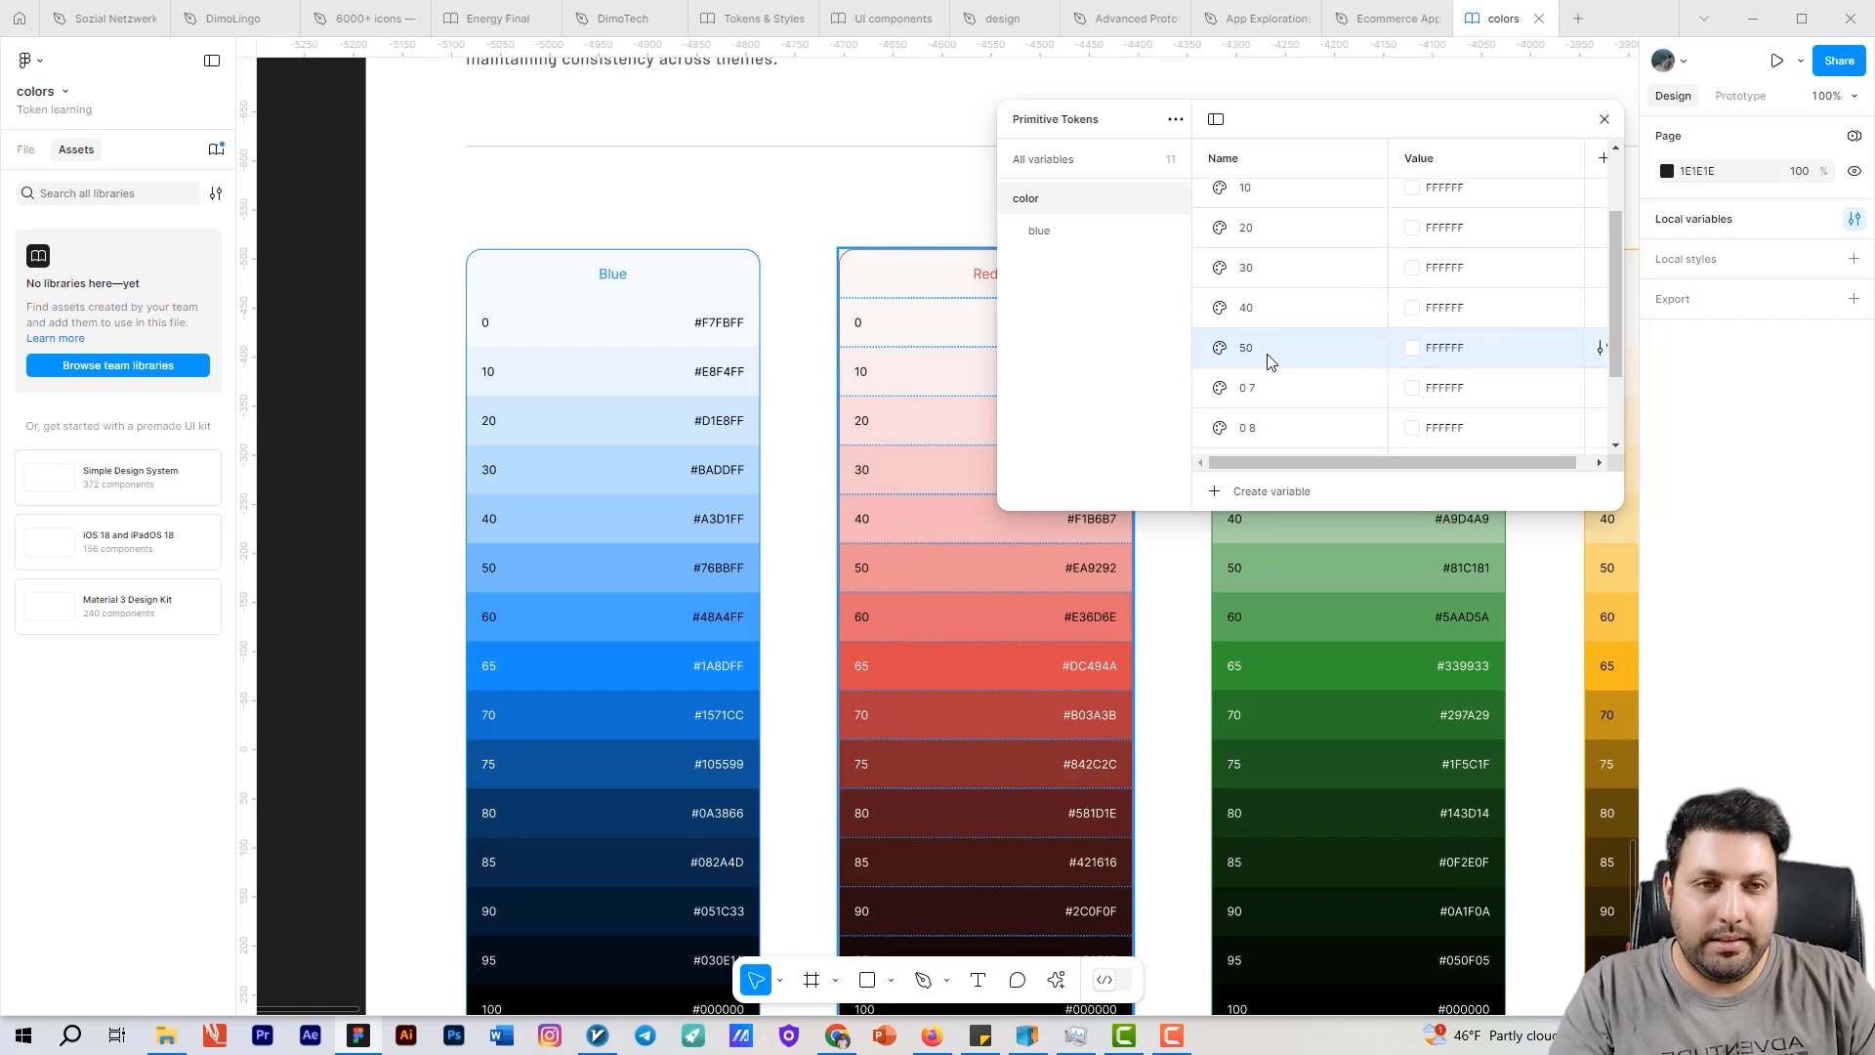
{"action": "scroll", "coordinate": [1270, 361], "scroll_direction": "down", "scroll_amount": 2}
{"action": "double_click", "coordinate": [1256, 278]}
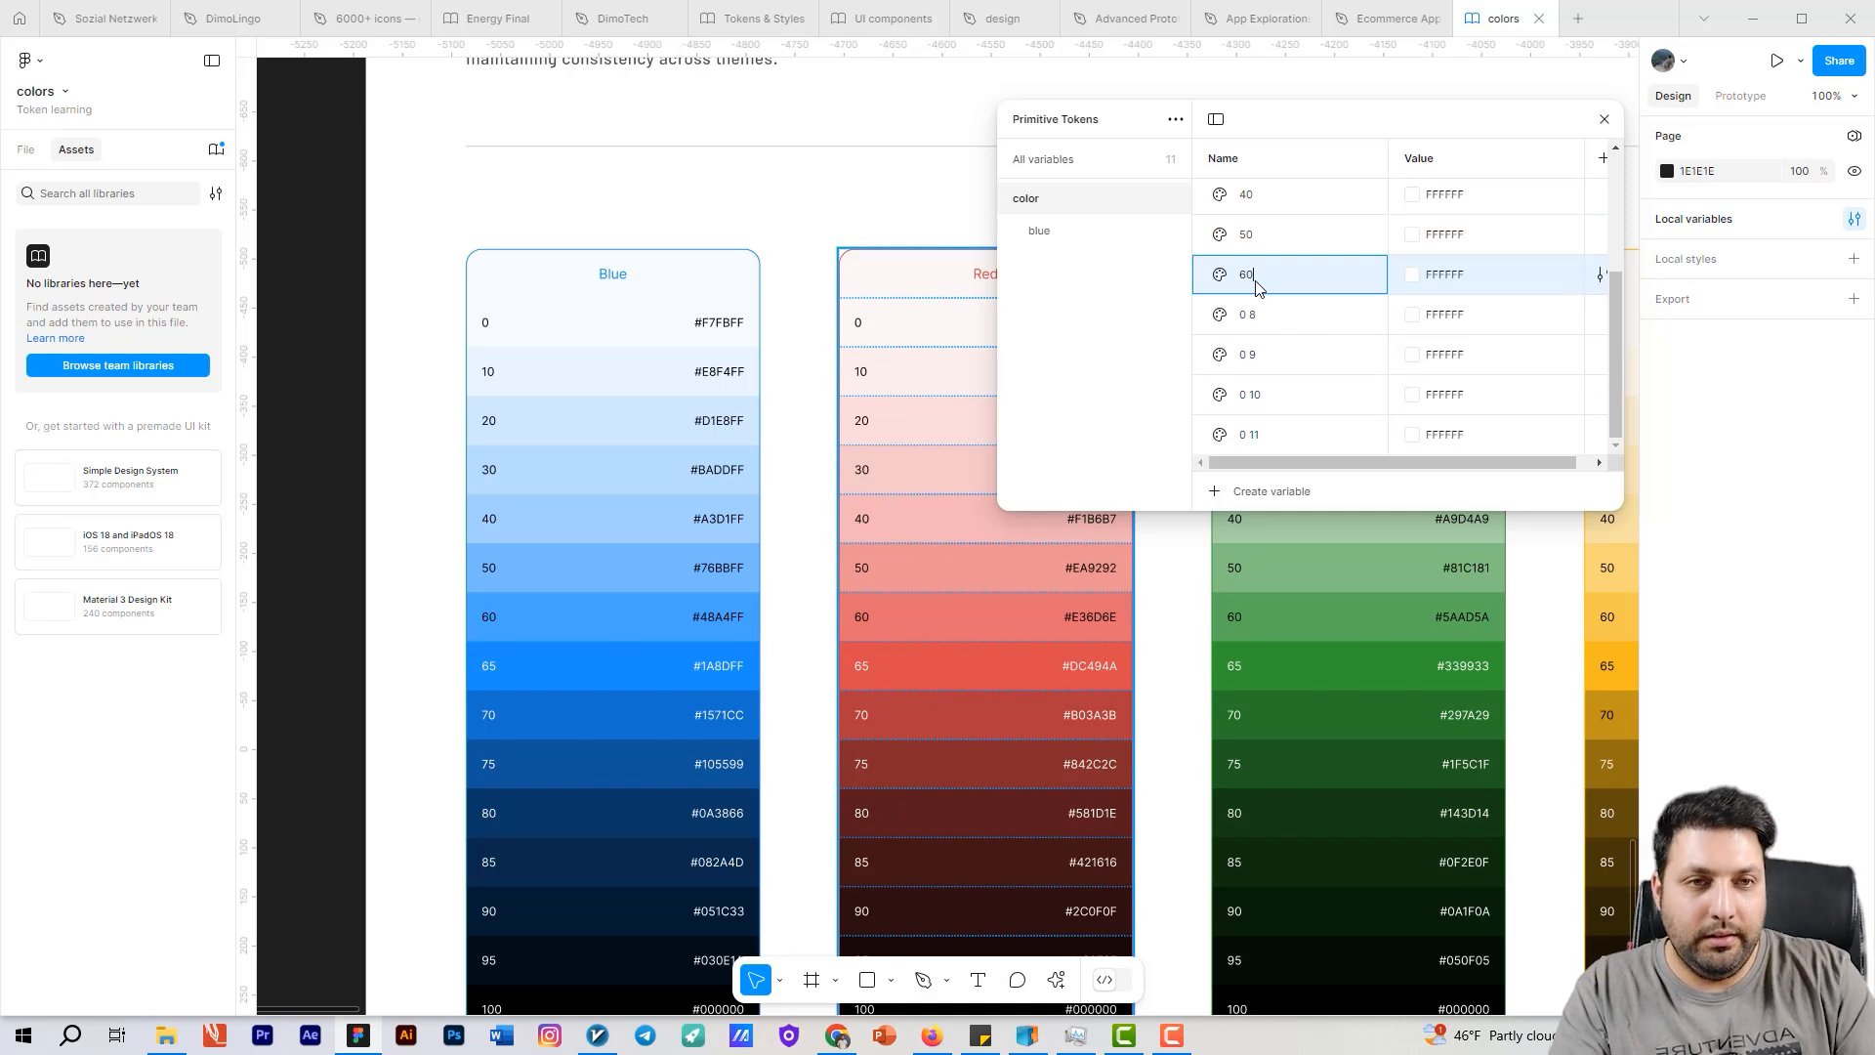
{"action": "key", "text": "Return"}
Step: Rename the blue variables 0 8 and 0 9 to 65 and 70
{"action": "double_click", "coordinate": [1268, 314]}
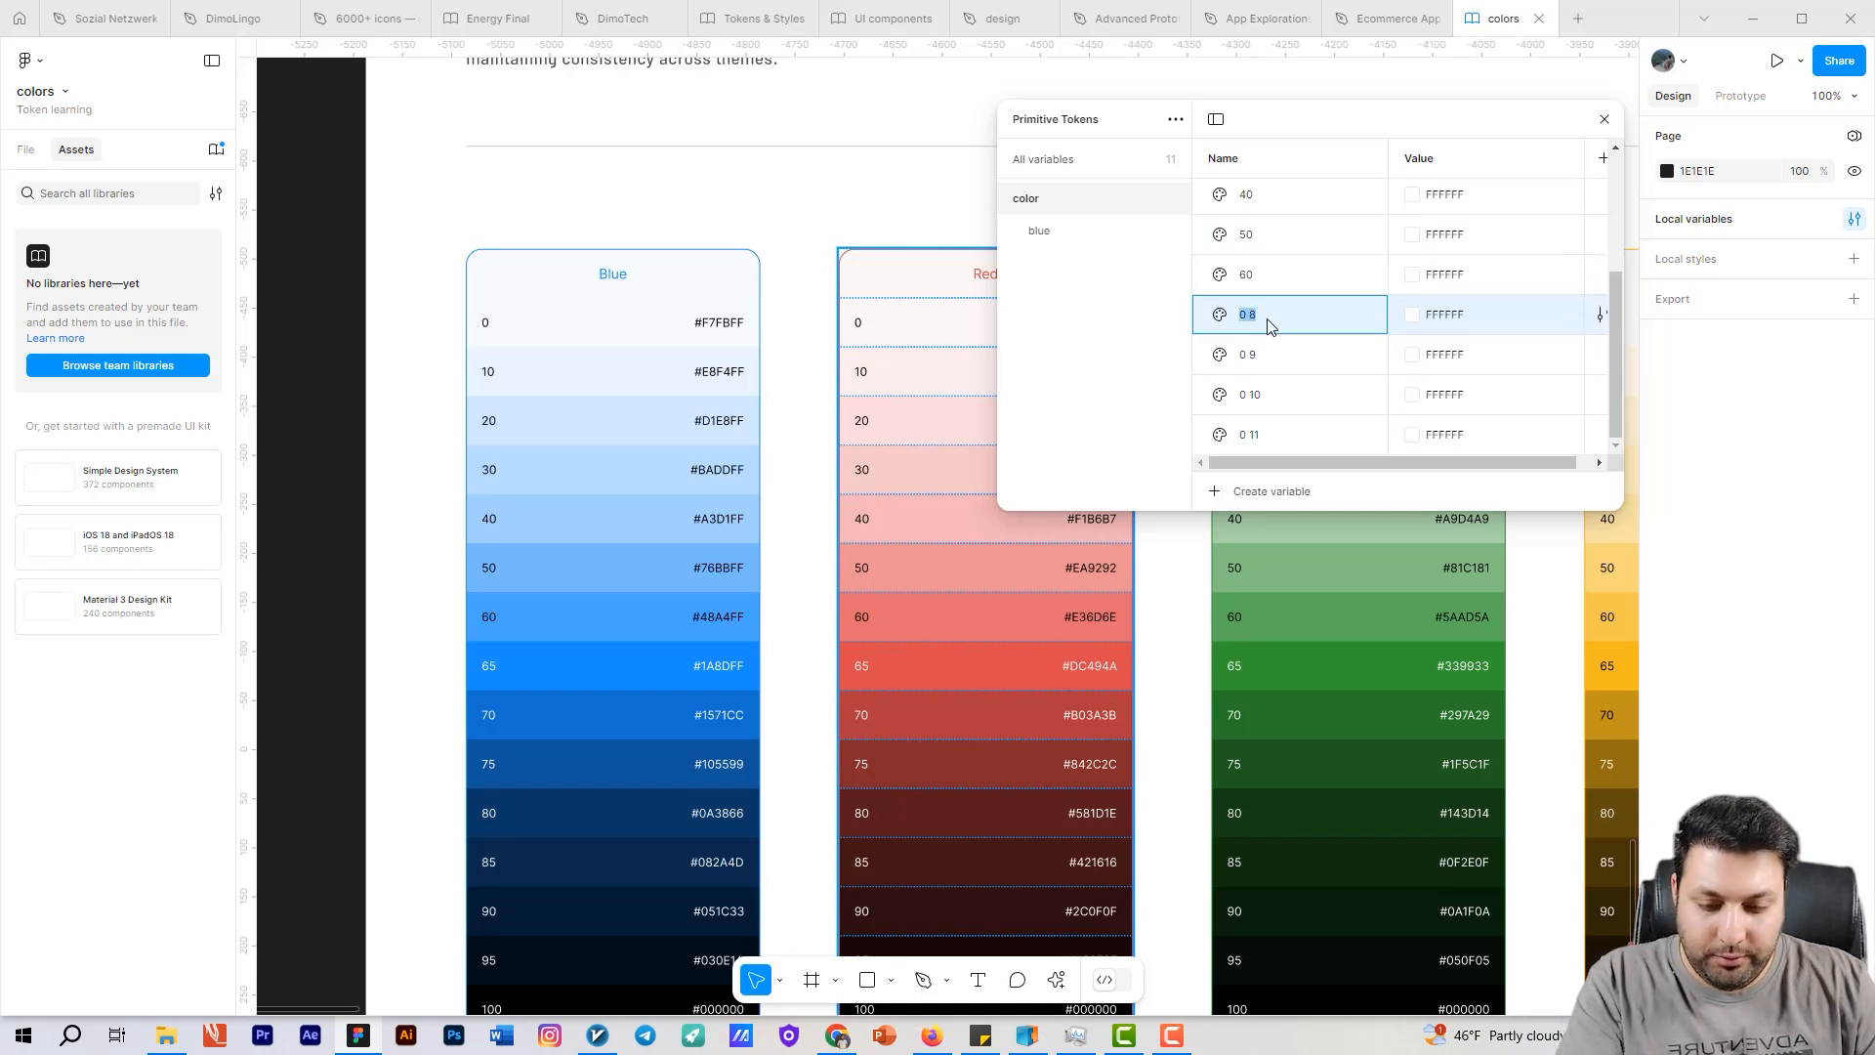
{"action": "type", "text": "65"}
{"action": "key", "text": "Return"}
{"action": "double_click", "coordinate": [1276, 358]}
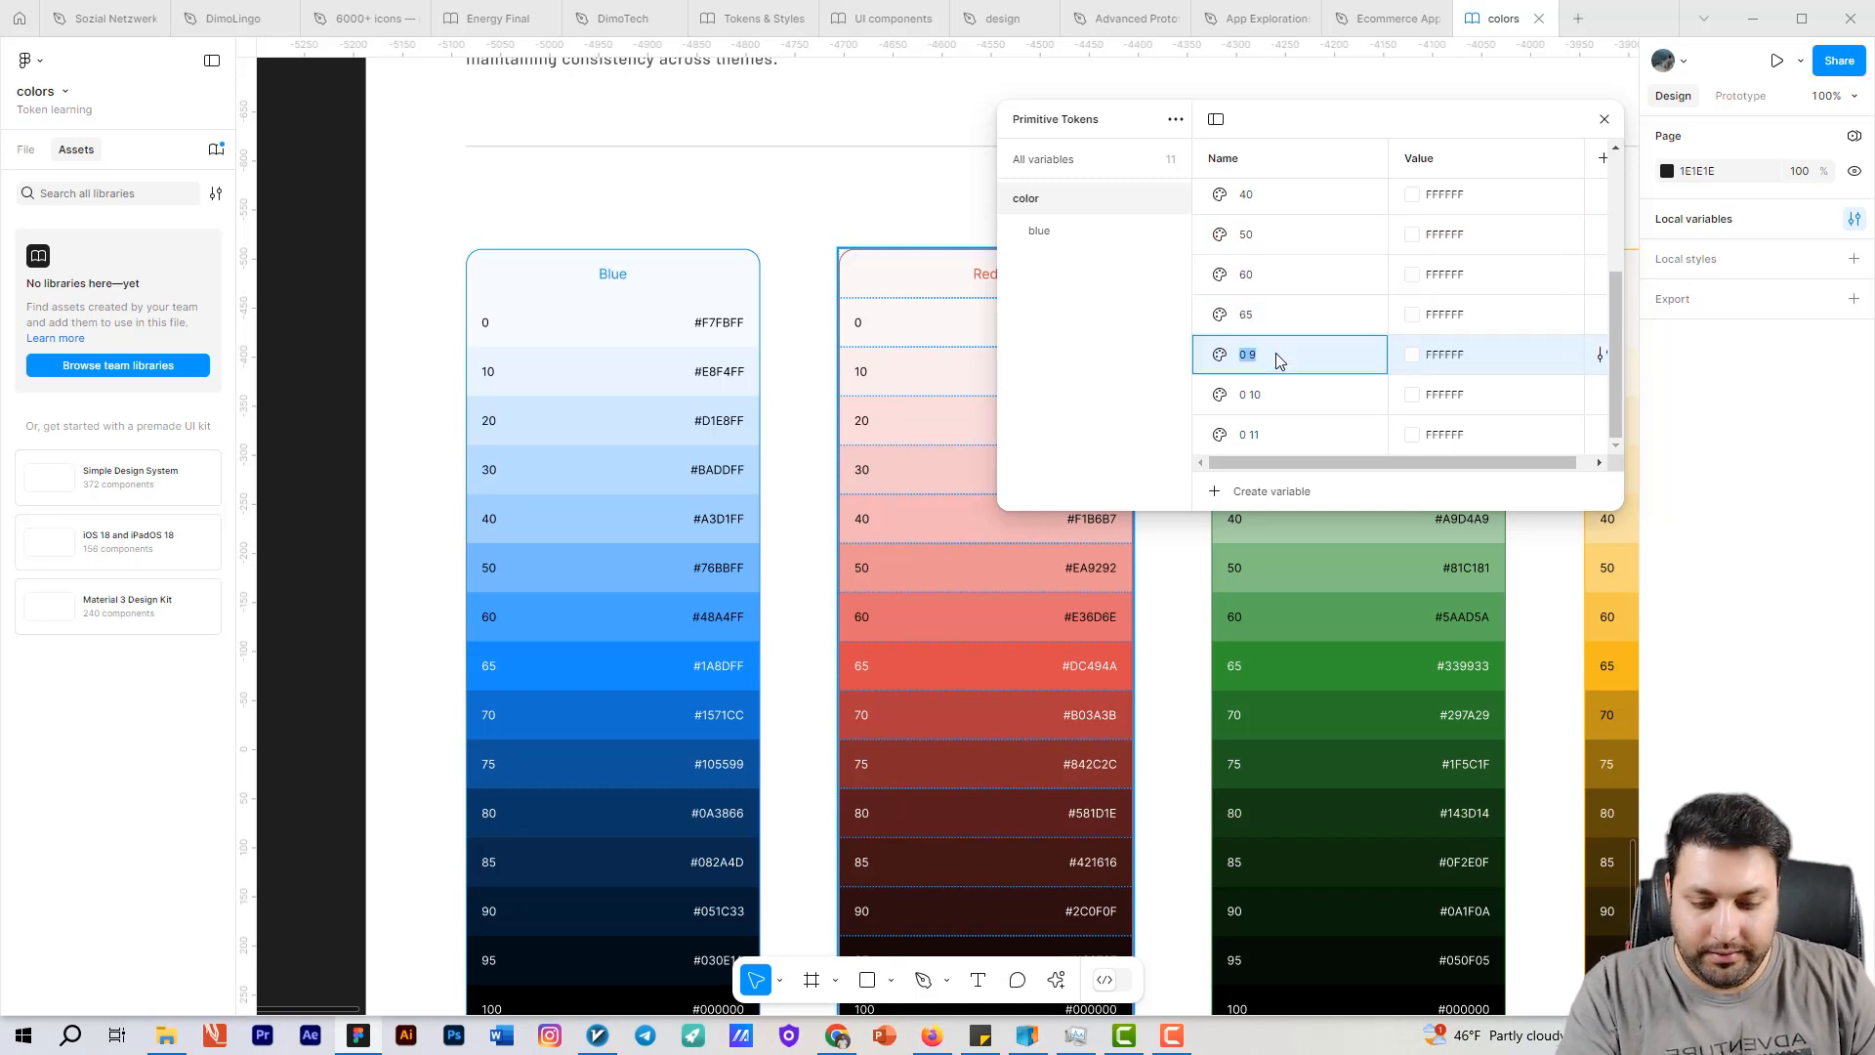
{"action": "type", "text": "70"}
{"action": "key", "text": "Return"}
Step: Rename the last two blue copies, 0 10 and 0 11, to 75 and 80
{"action": "double_click", "coordinate": [1265, 395]}
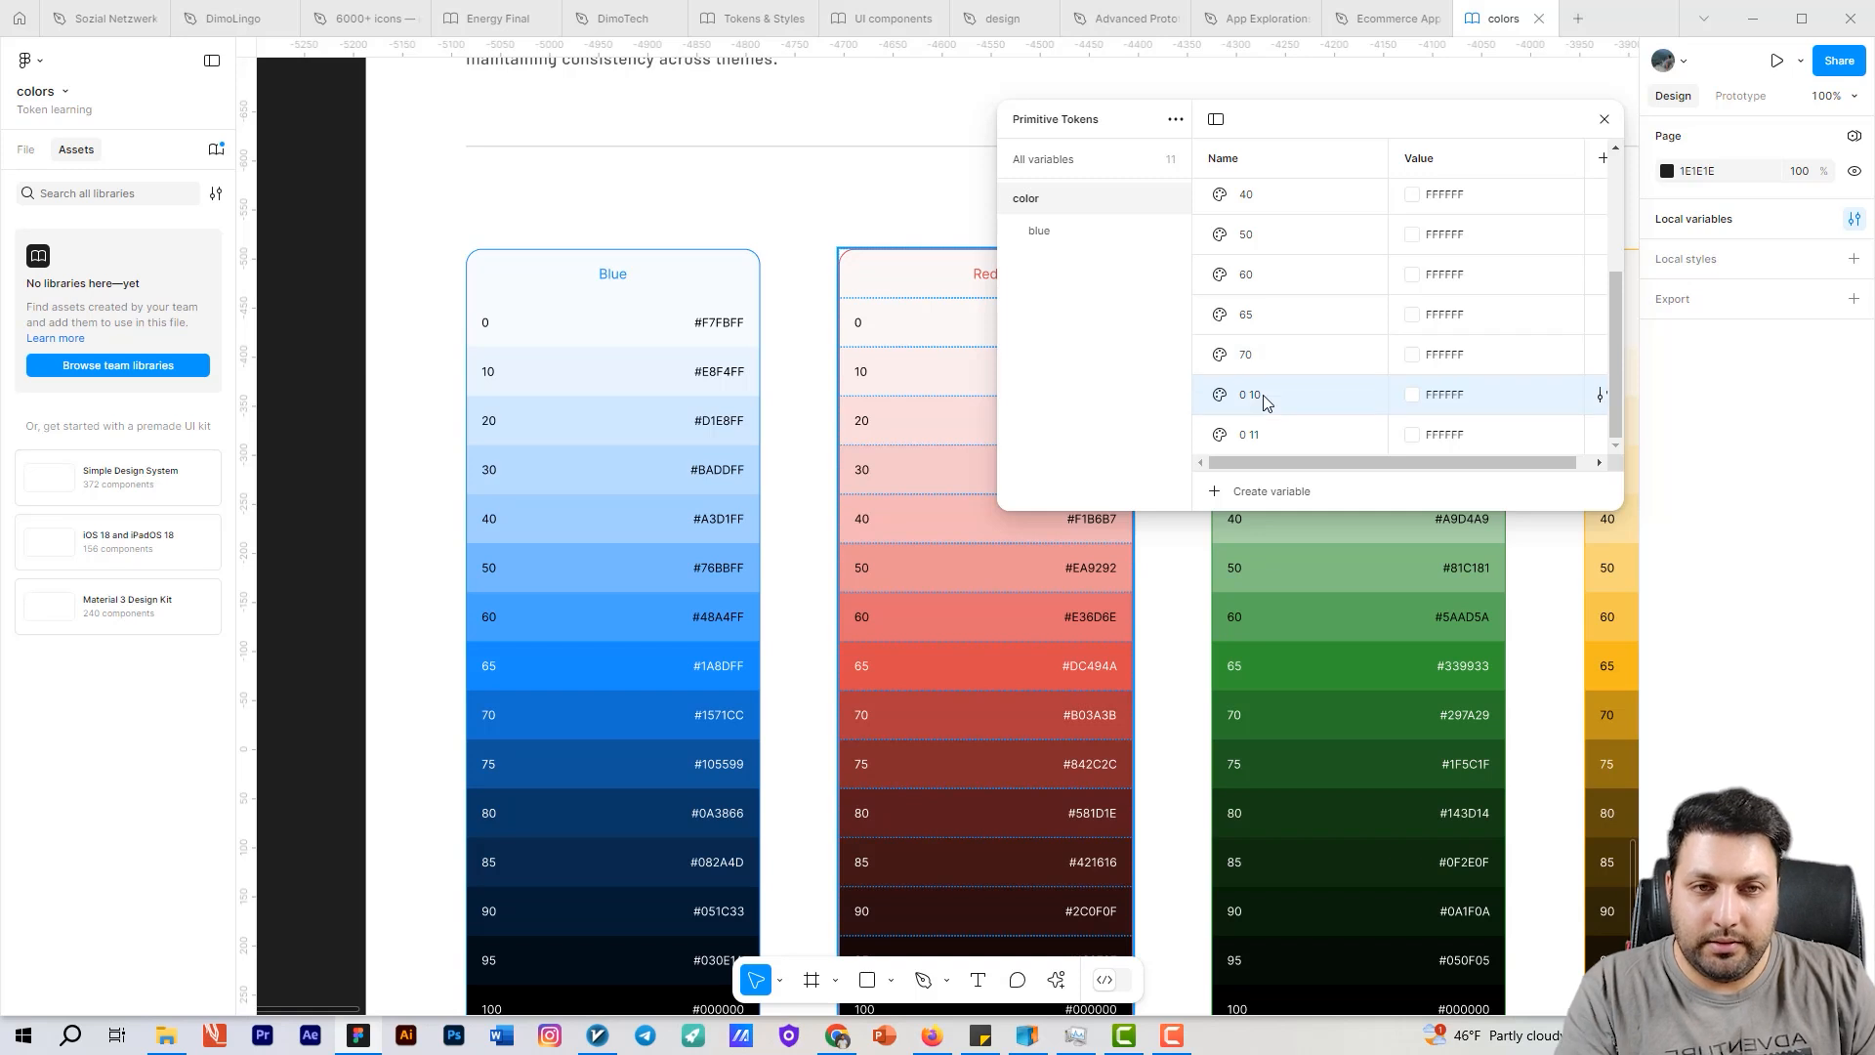
{"action": "type", "text": "75"}
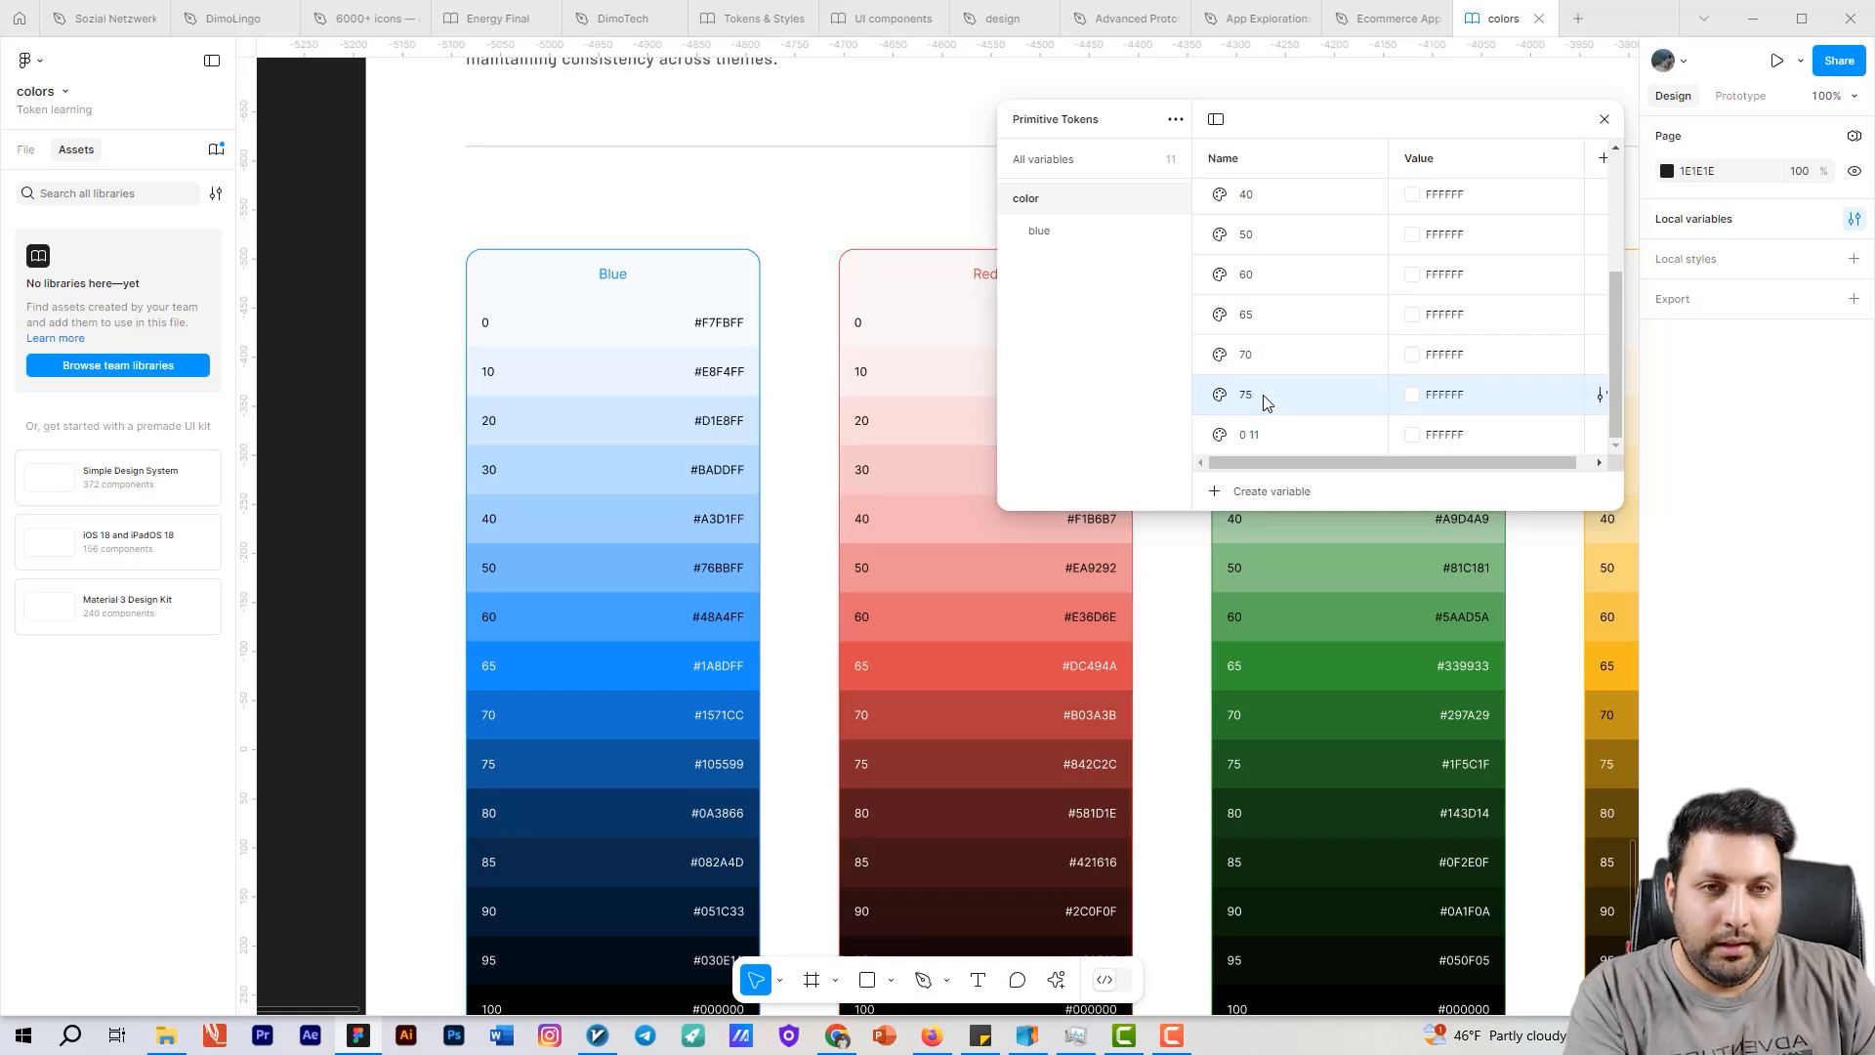
{"action": "key", "text": "Return"}
{"action": "double_click", "coordinate": [1262, 435]}
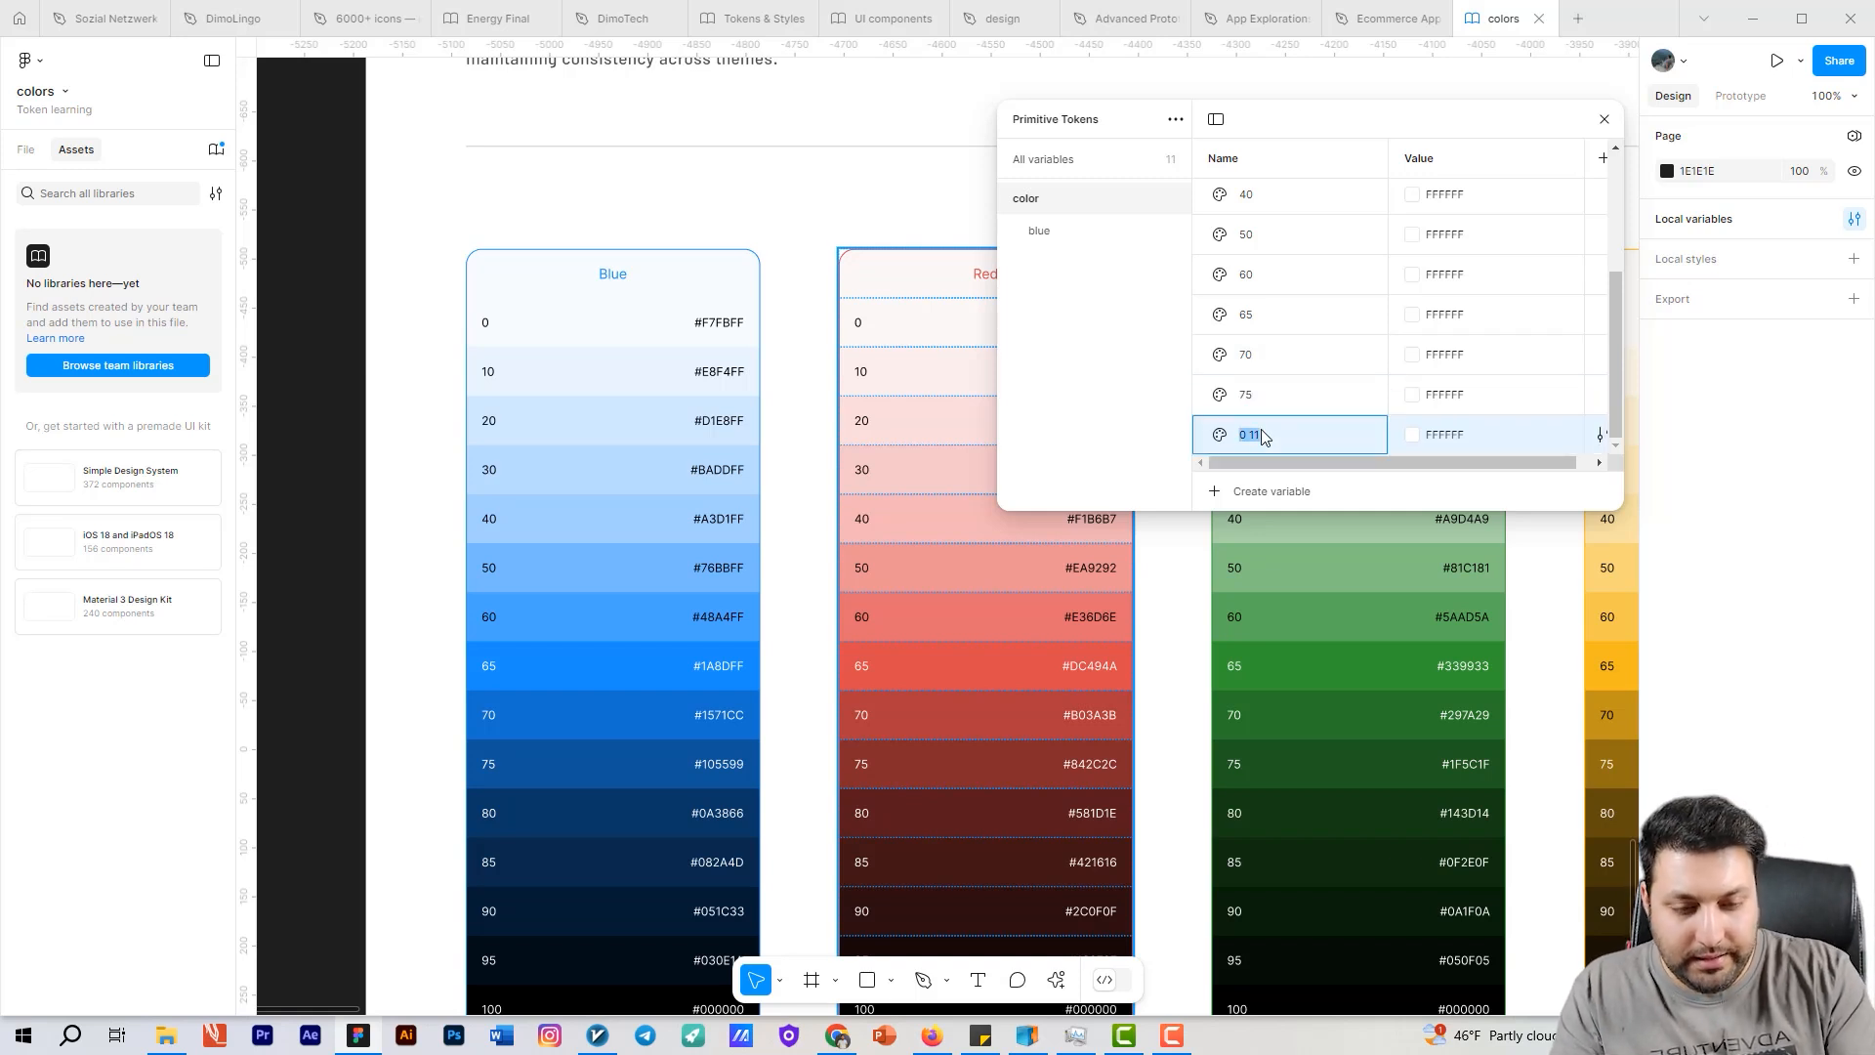
{"action": "type", "text": "80"}
{"action": "key", "text": "Return"}
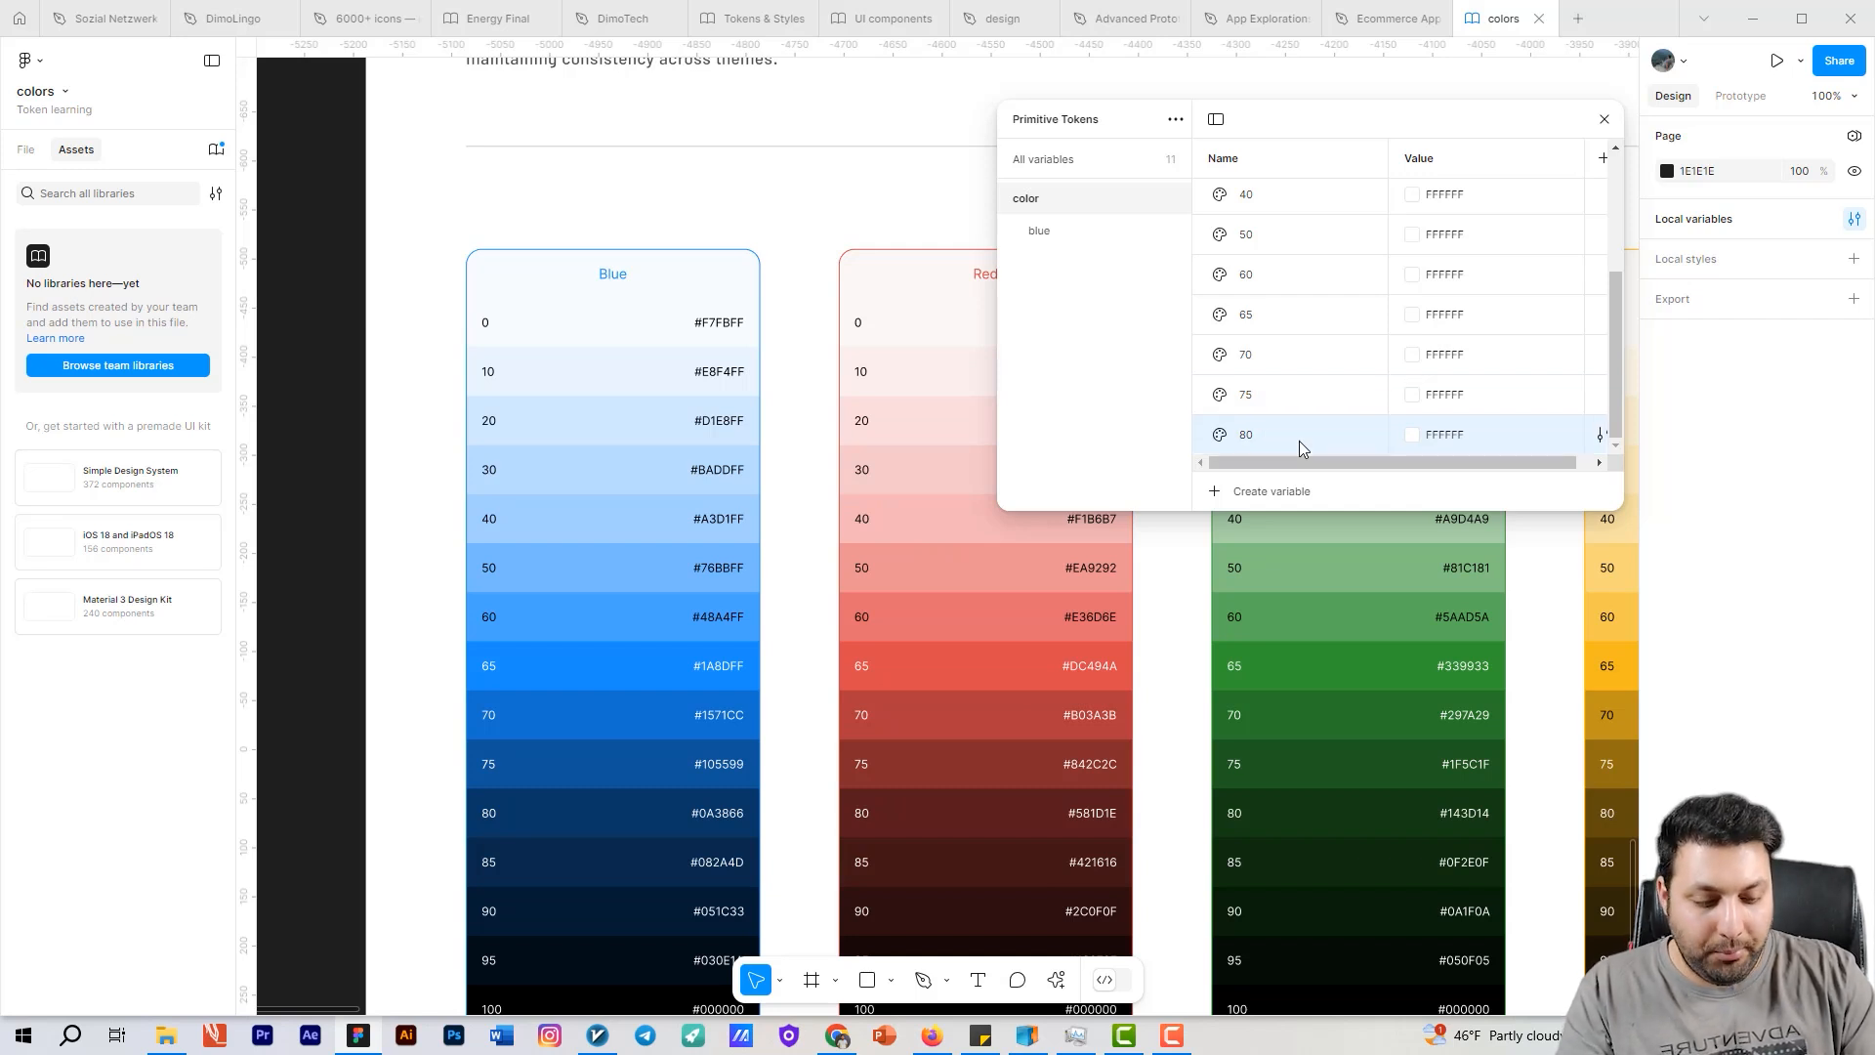
Step: Duplicate the blue variable 80 three times
{"action": "key", "text": "ctrl+d"}
{"action": "key", "text": "ctrl+d"}
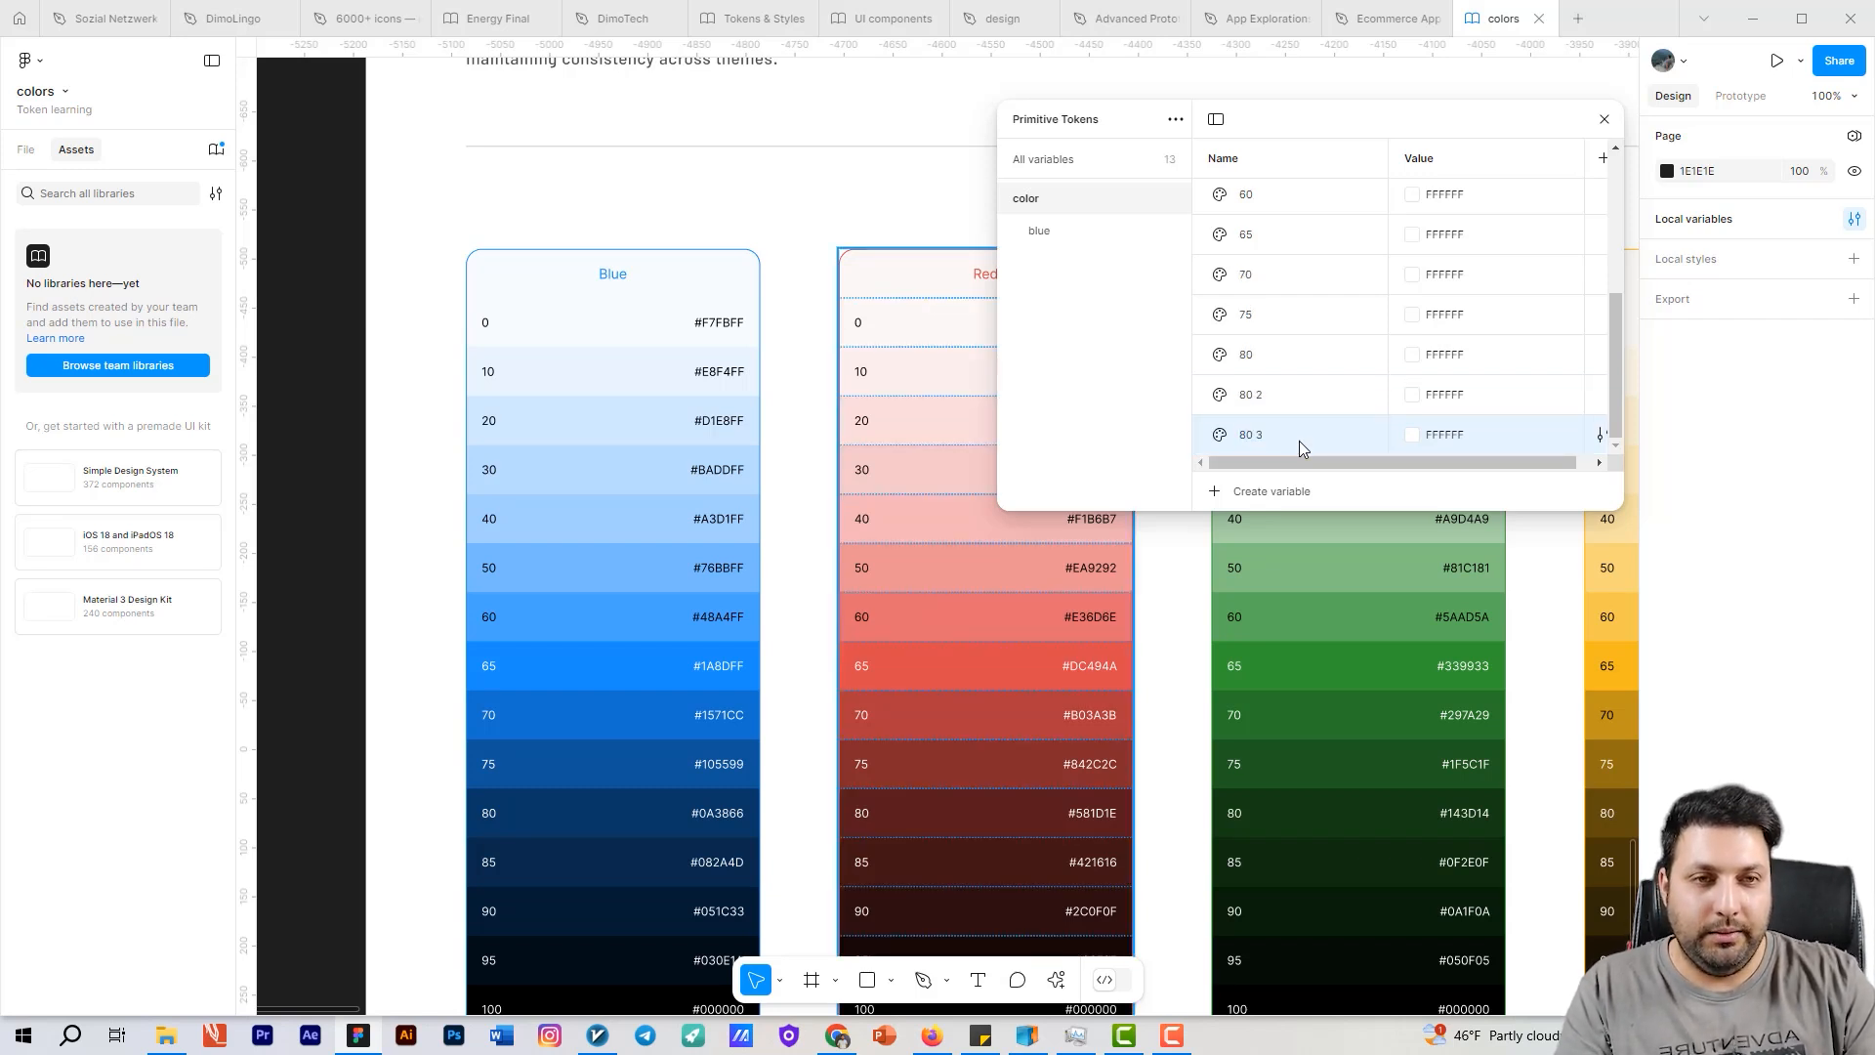
{"action": "key", "text": "ctrl+d"}
Step: Rename the three copies of variable 80 in the blue group to 85, 90 and 95
{"action": "double_click", "coordinate": [1277, 354]}
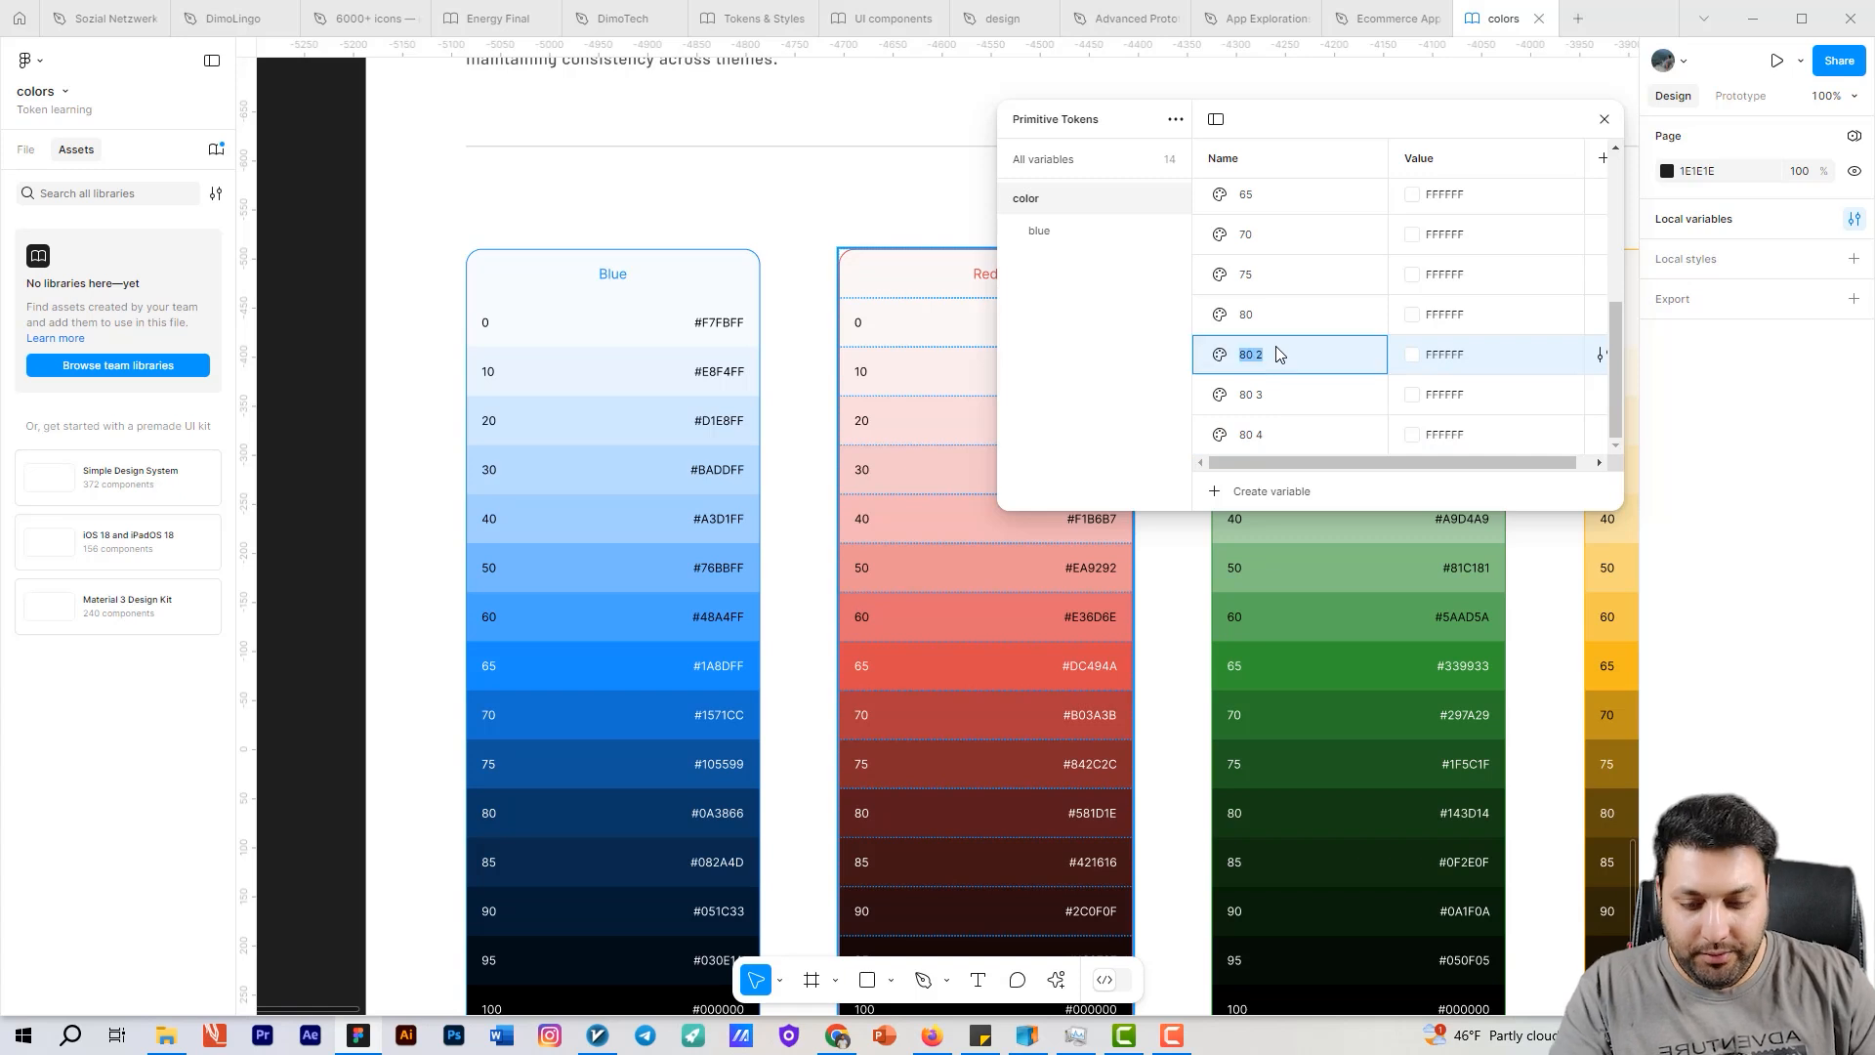
{"action": "type", "text": "5"}
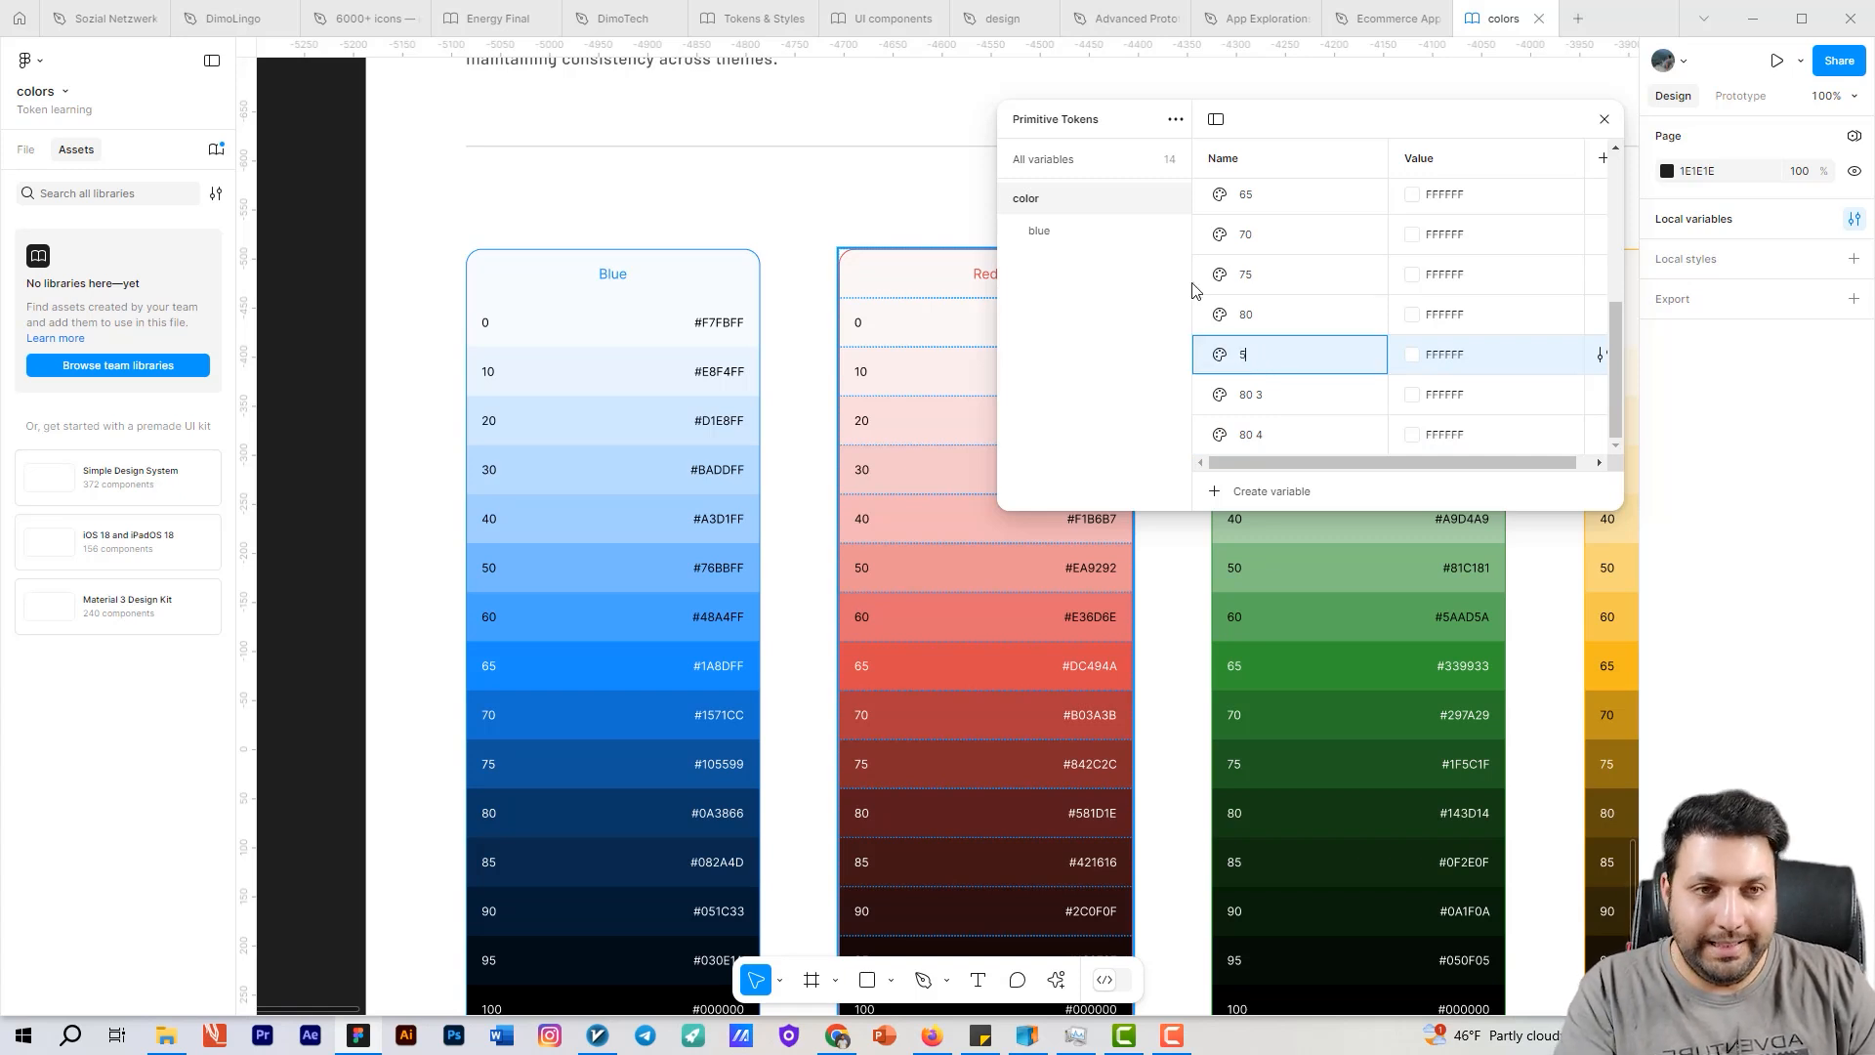
{"action": "key", "text": "Return"}
{"action": "double_click", "coordinate": [1261, 373]}
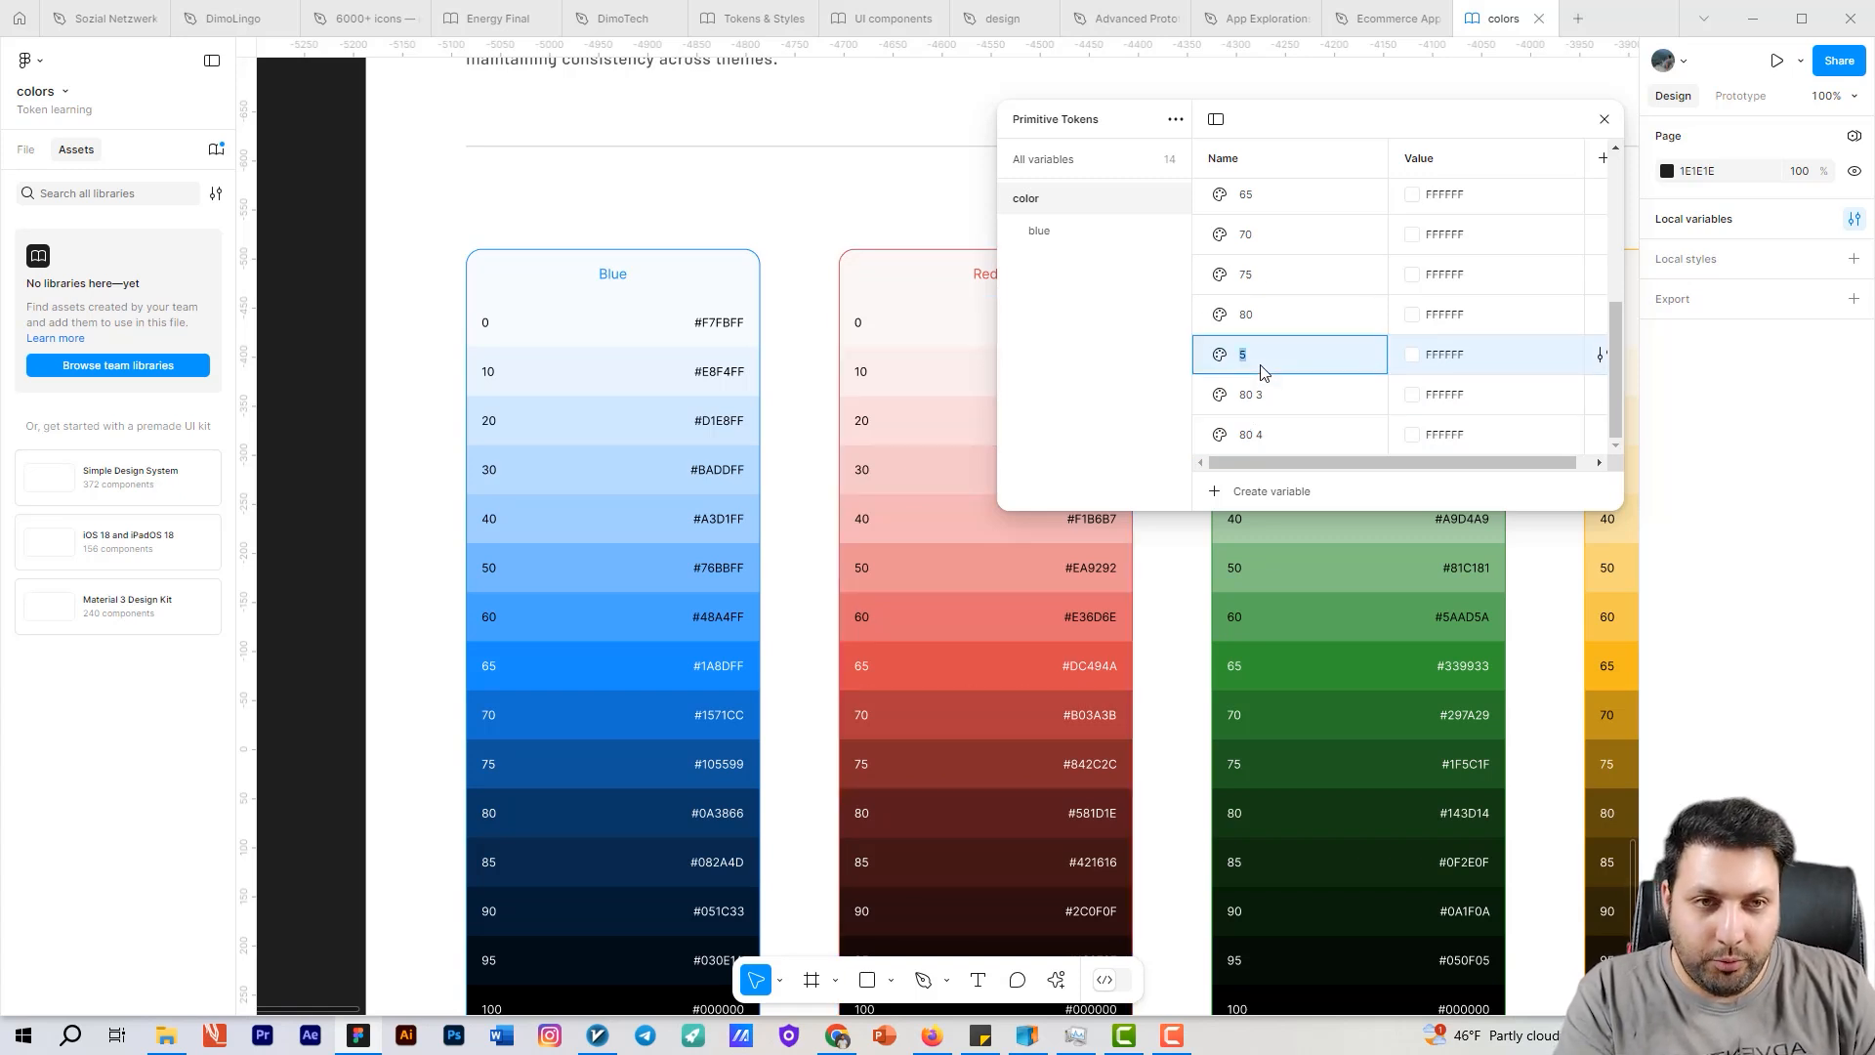
{"action": "type", "text": "85"}
{"action": "left_click", "coordinate": [1264, 401]}
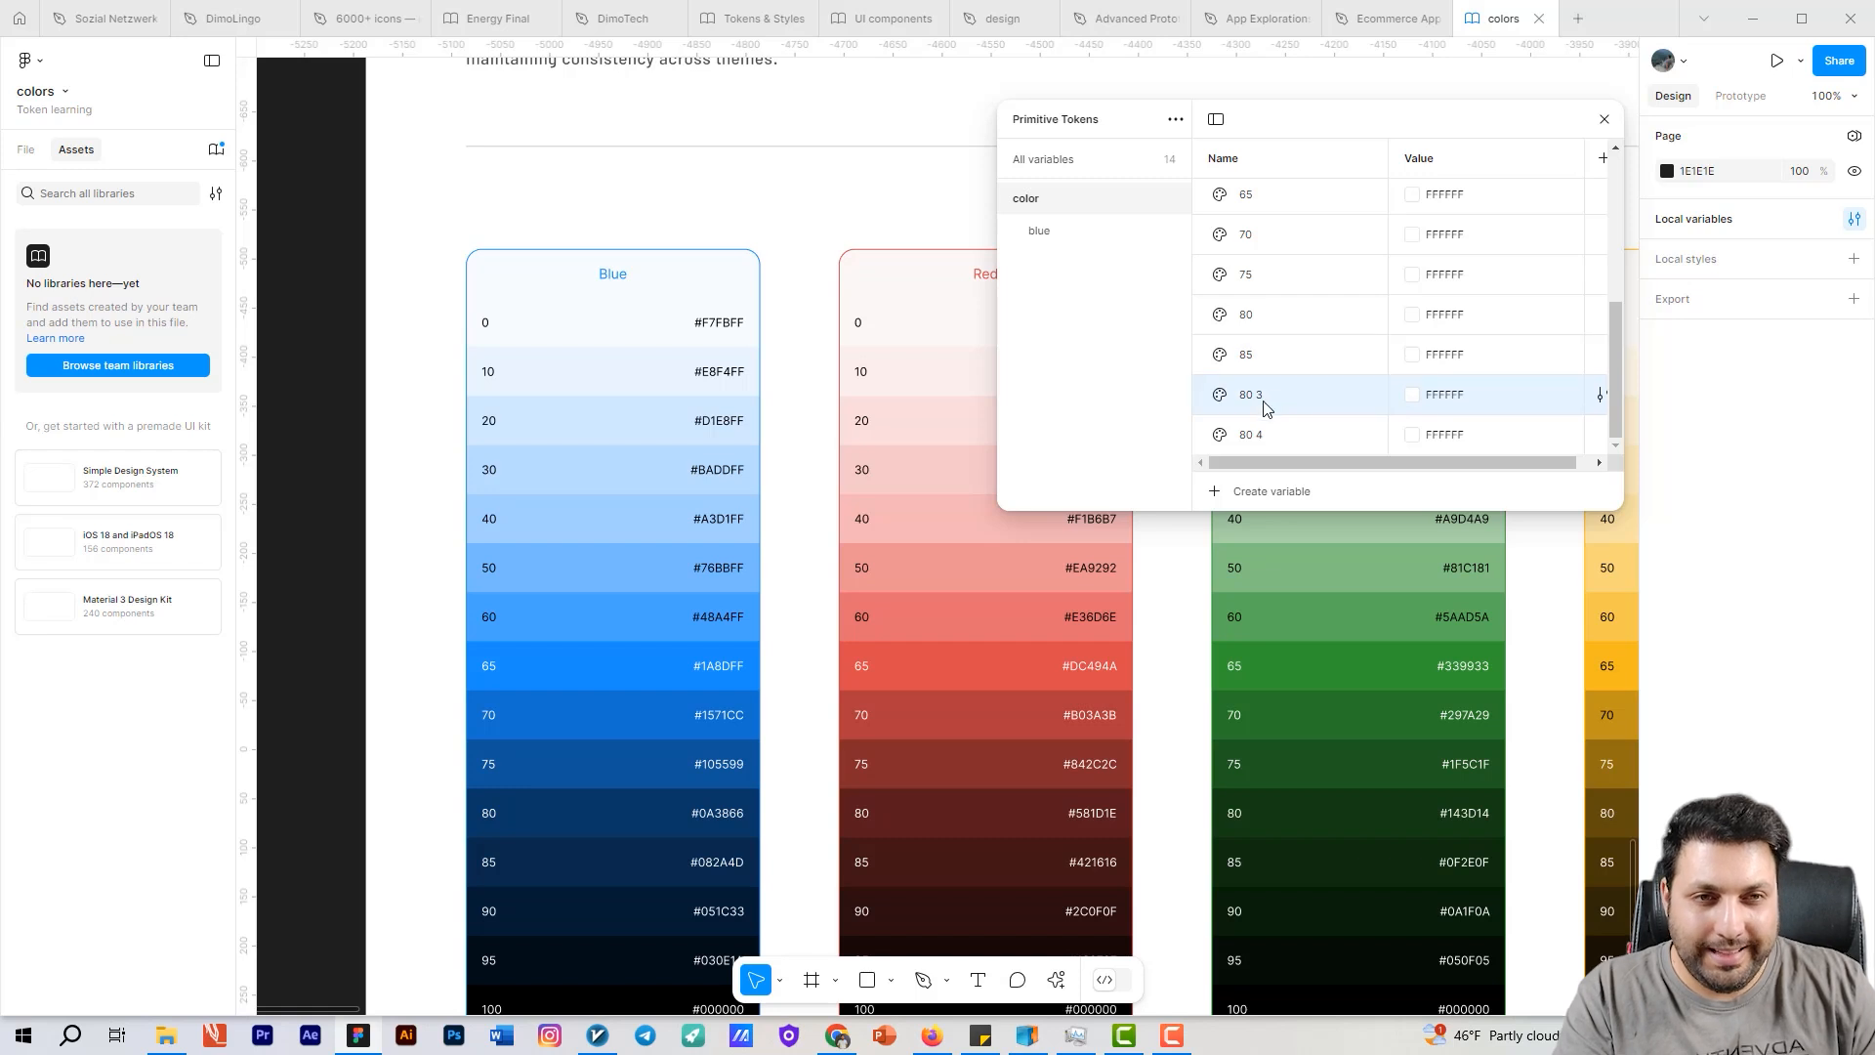
{"action": "left_click", "coordinate": [1263, 400]}
{"action": "type", "text": "90"}
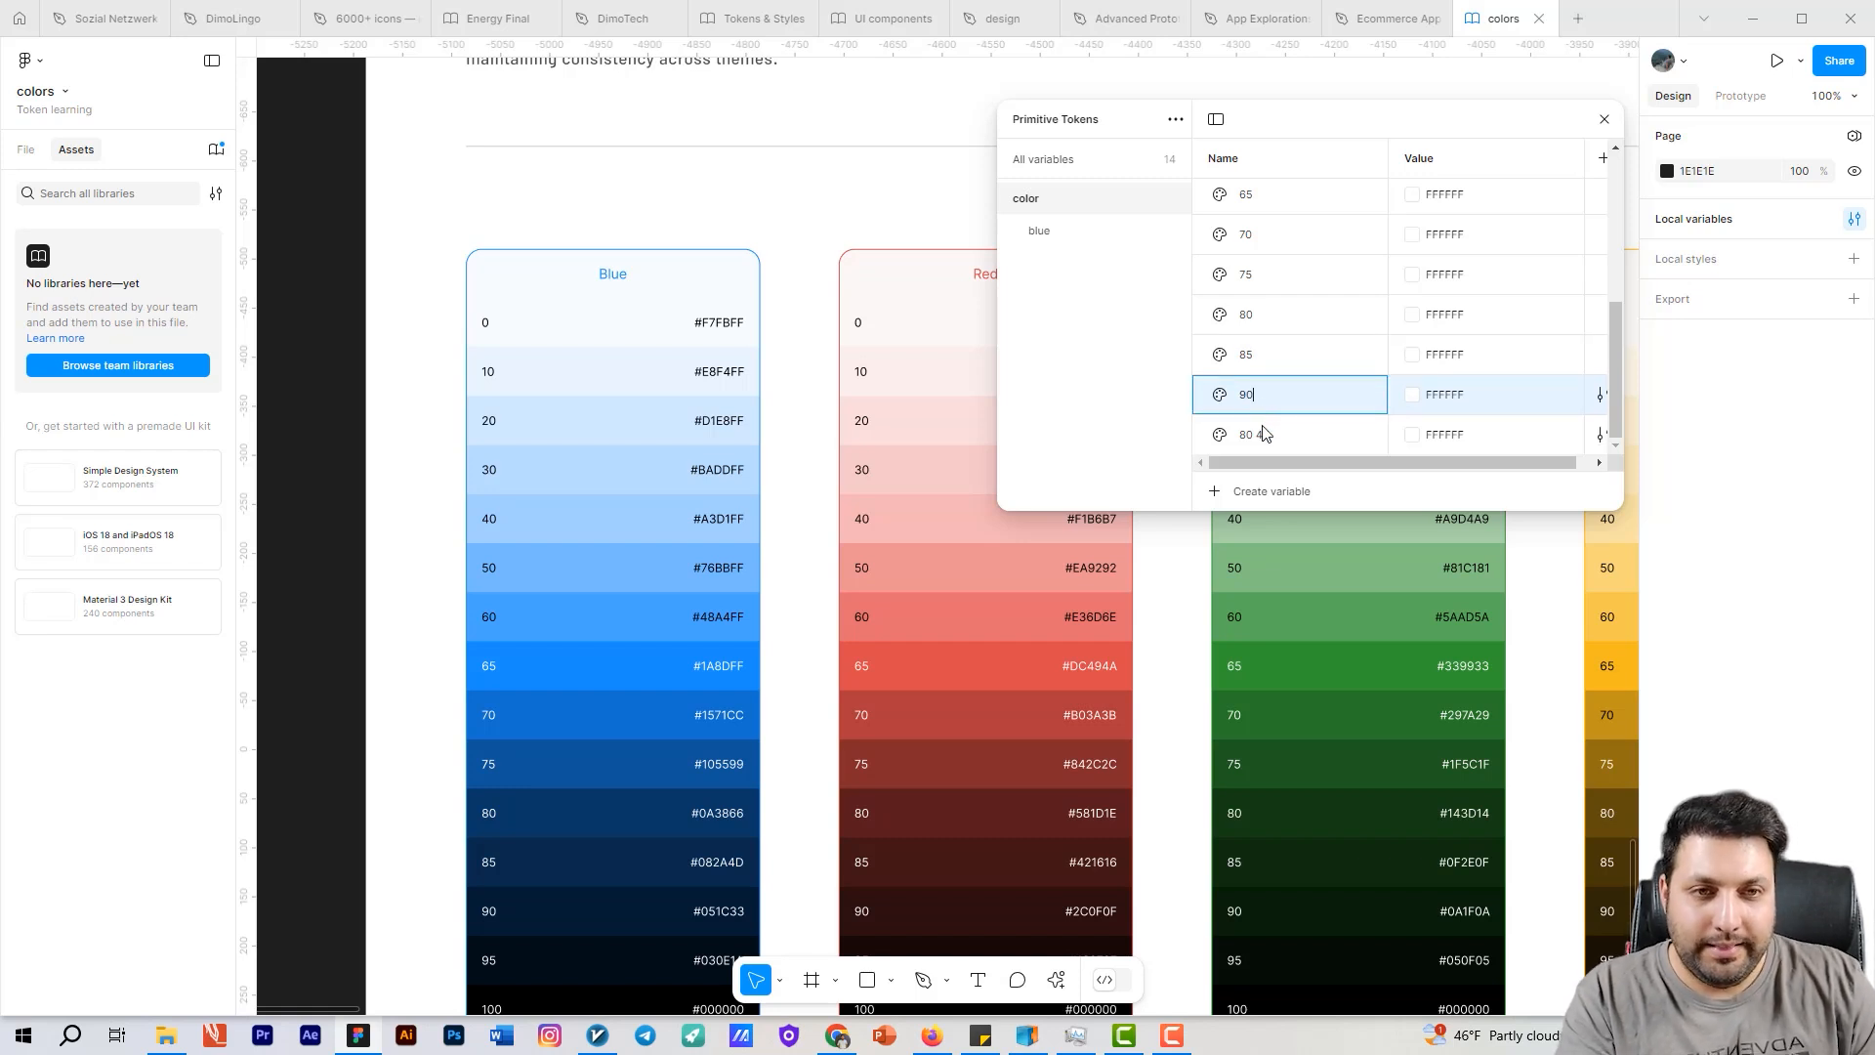
{"action": "double_click", "coordinate": [1266, 437]}
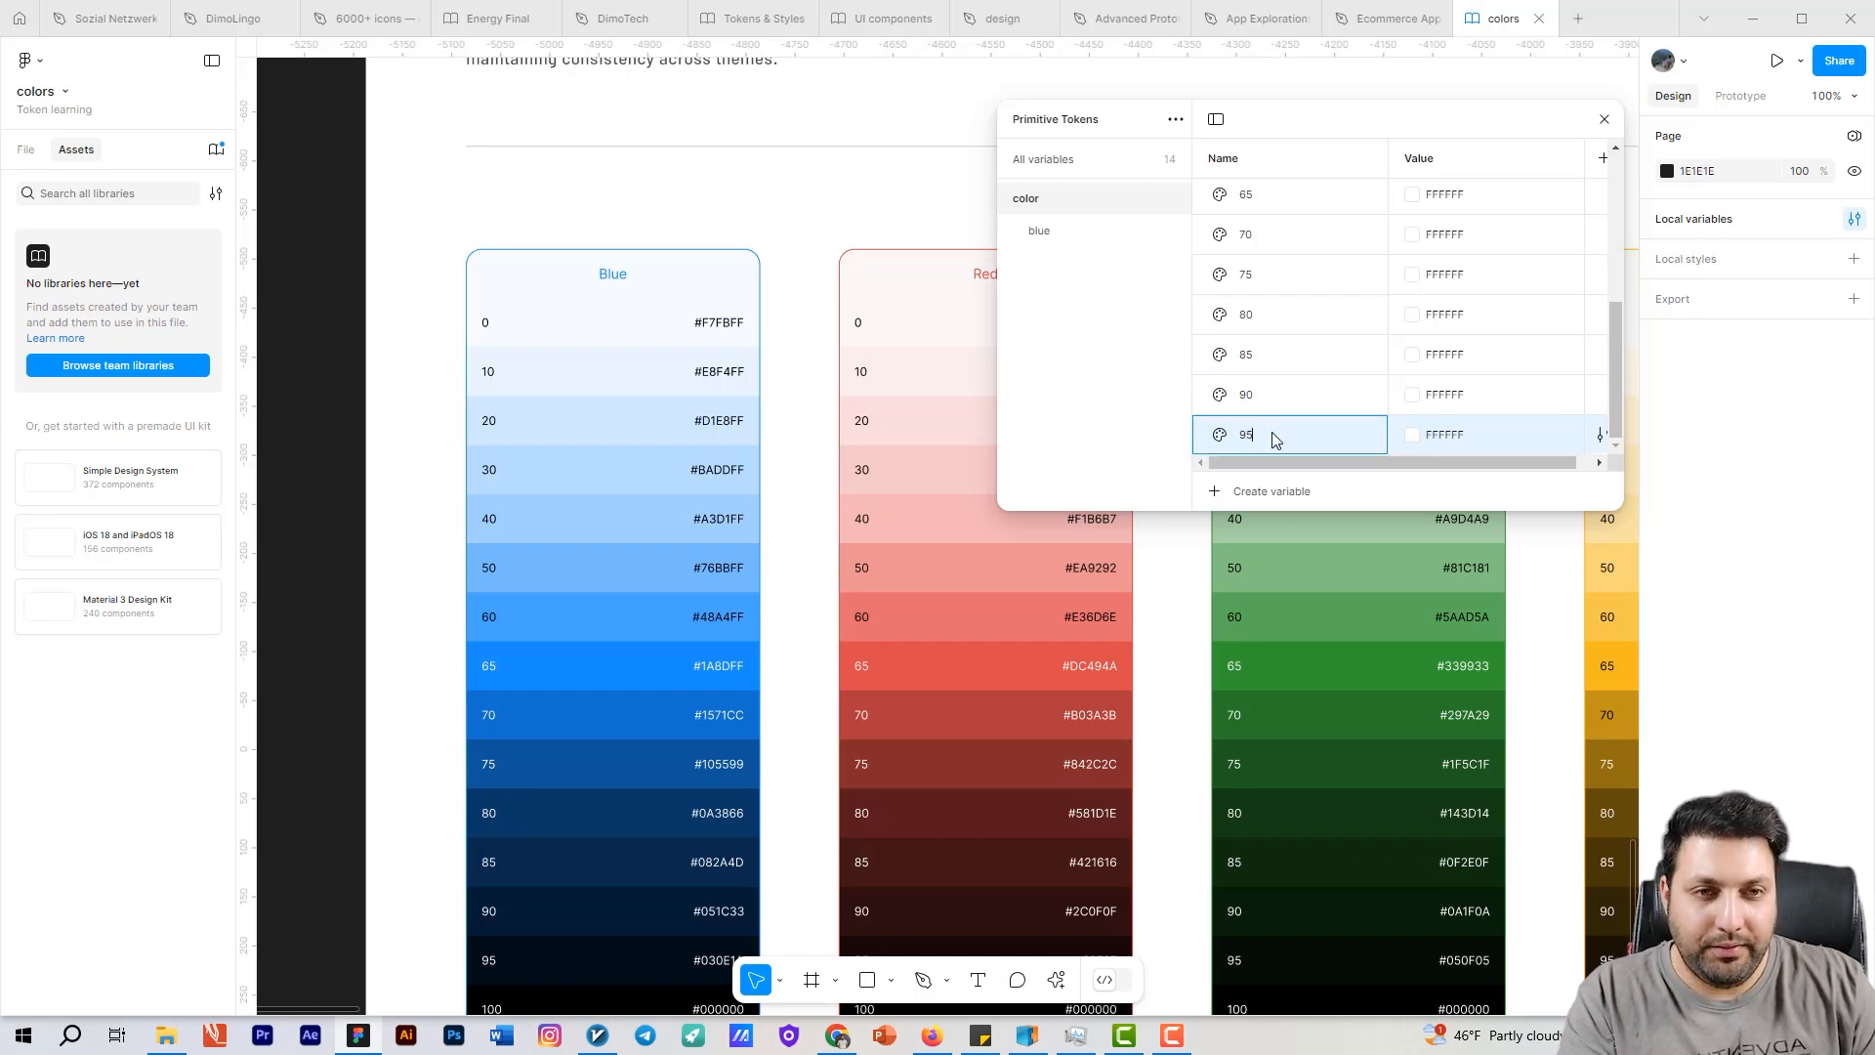
{"action": "key", "text": "Return"}
Step: Duplicate the blue variable 95 and name the copy 100
{"action": "key", "text": "ctrl+d"}
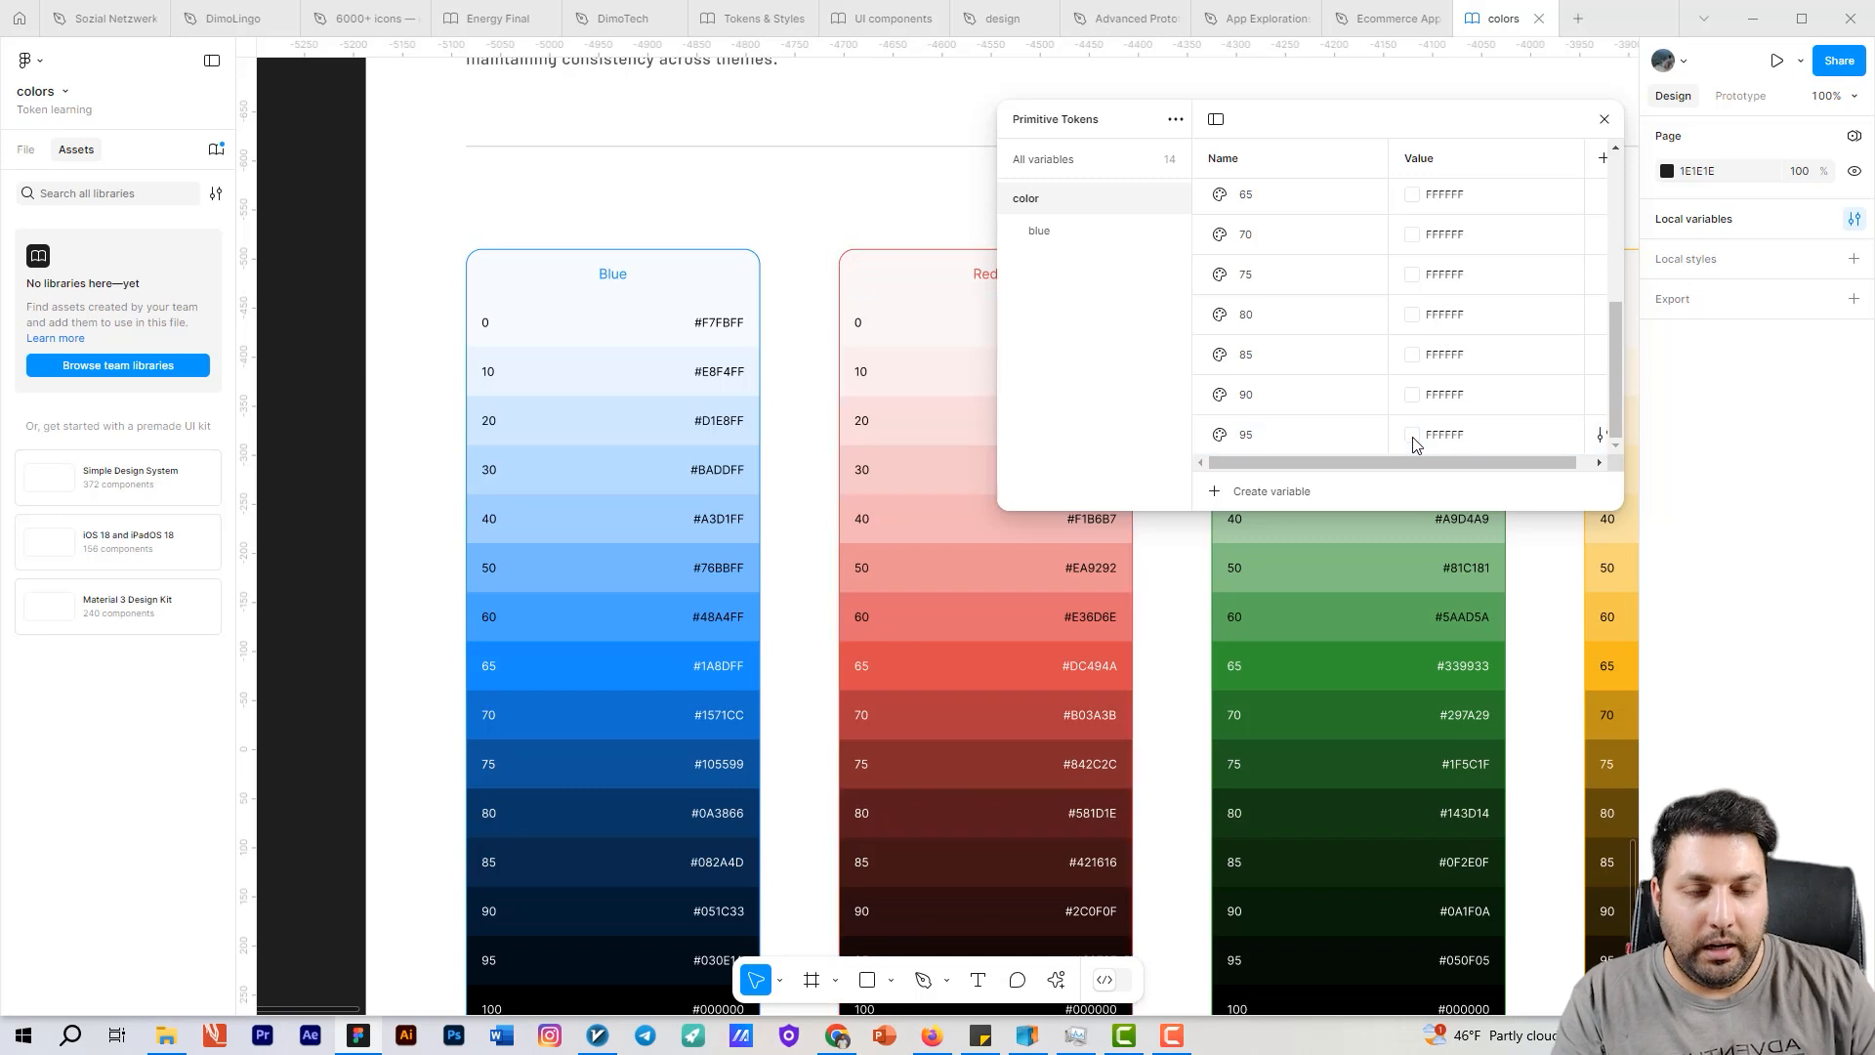
{"action": "type", "text": "100"}
{"action": "key", "text": "Return"}
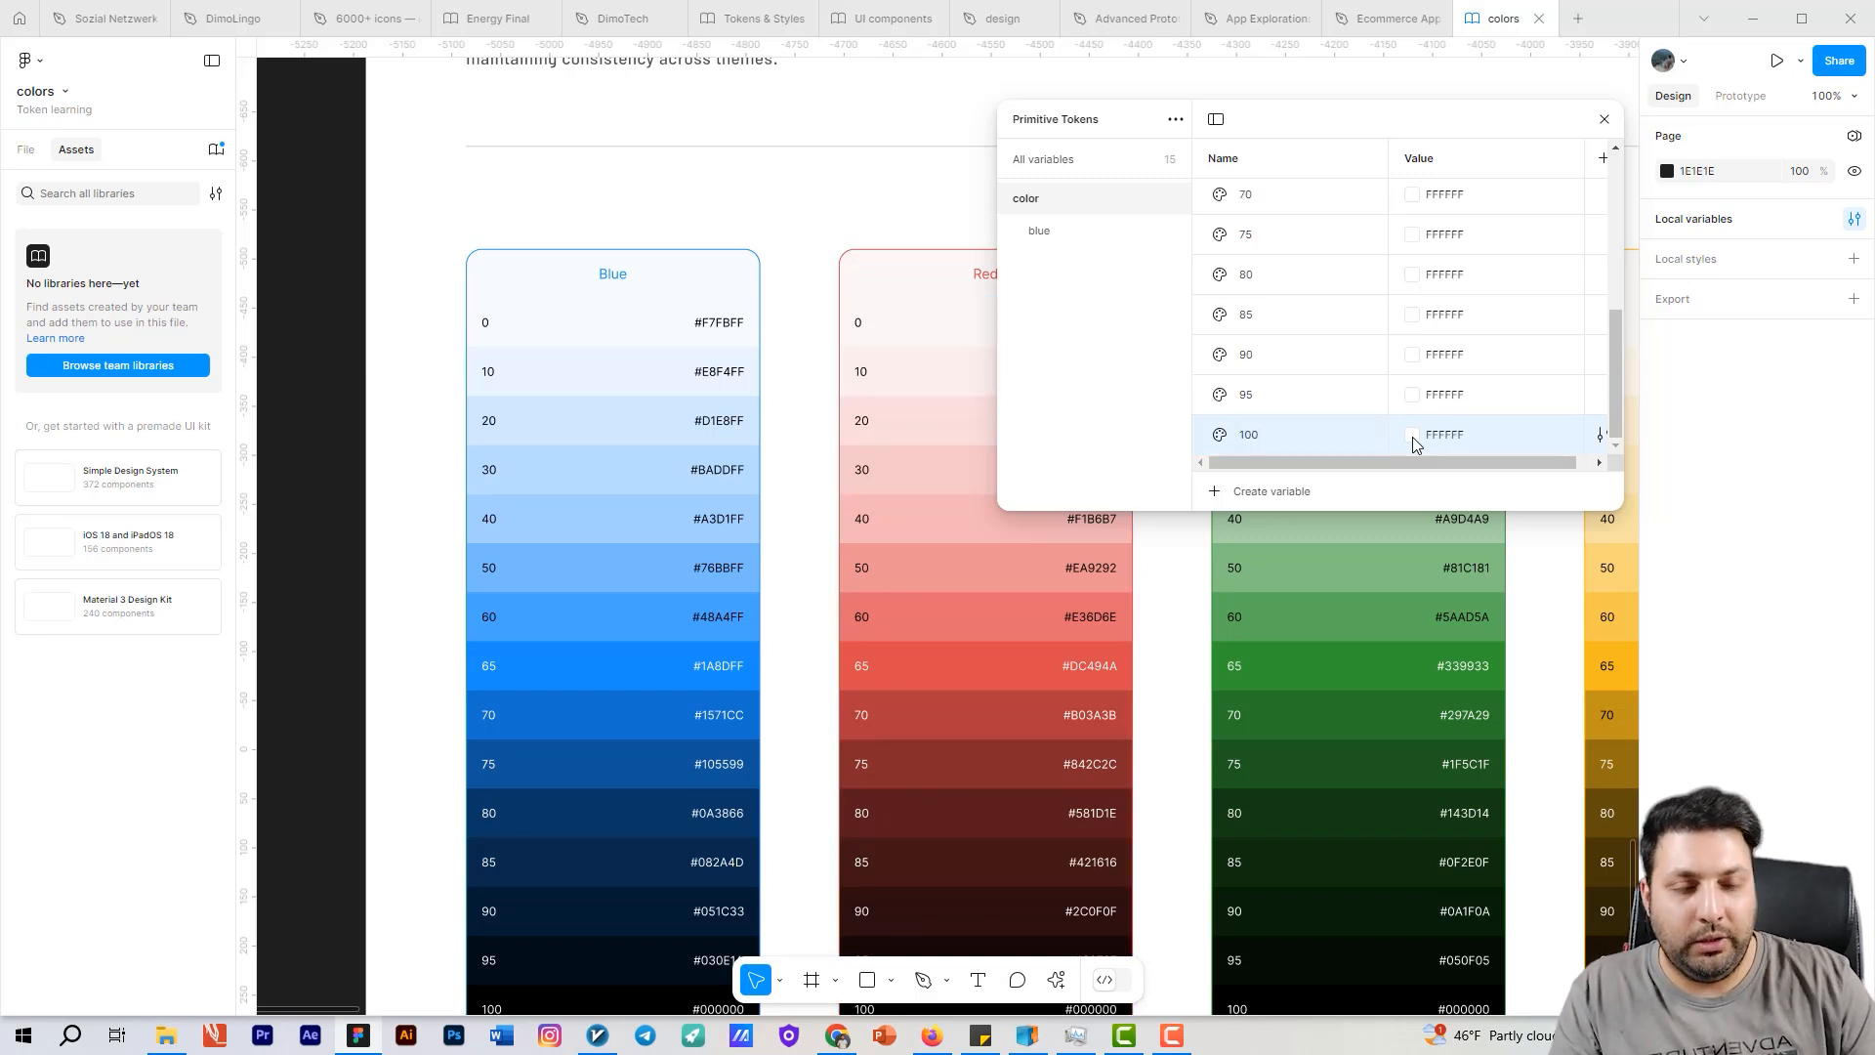
Step: Set the blue variable 0 to F7FBFF by sampling the 0 swatch of the Blue palette with the eyedropper
{"action": "scroll", "coordinate": [1426, 430], "scroll_direction": "up", "scroll_amount": 5}
{"action": "left_click", "coordinate": [1413, 255]}
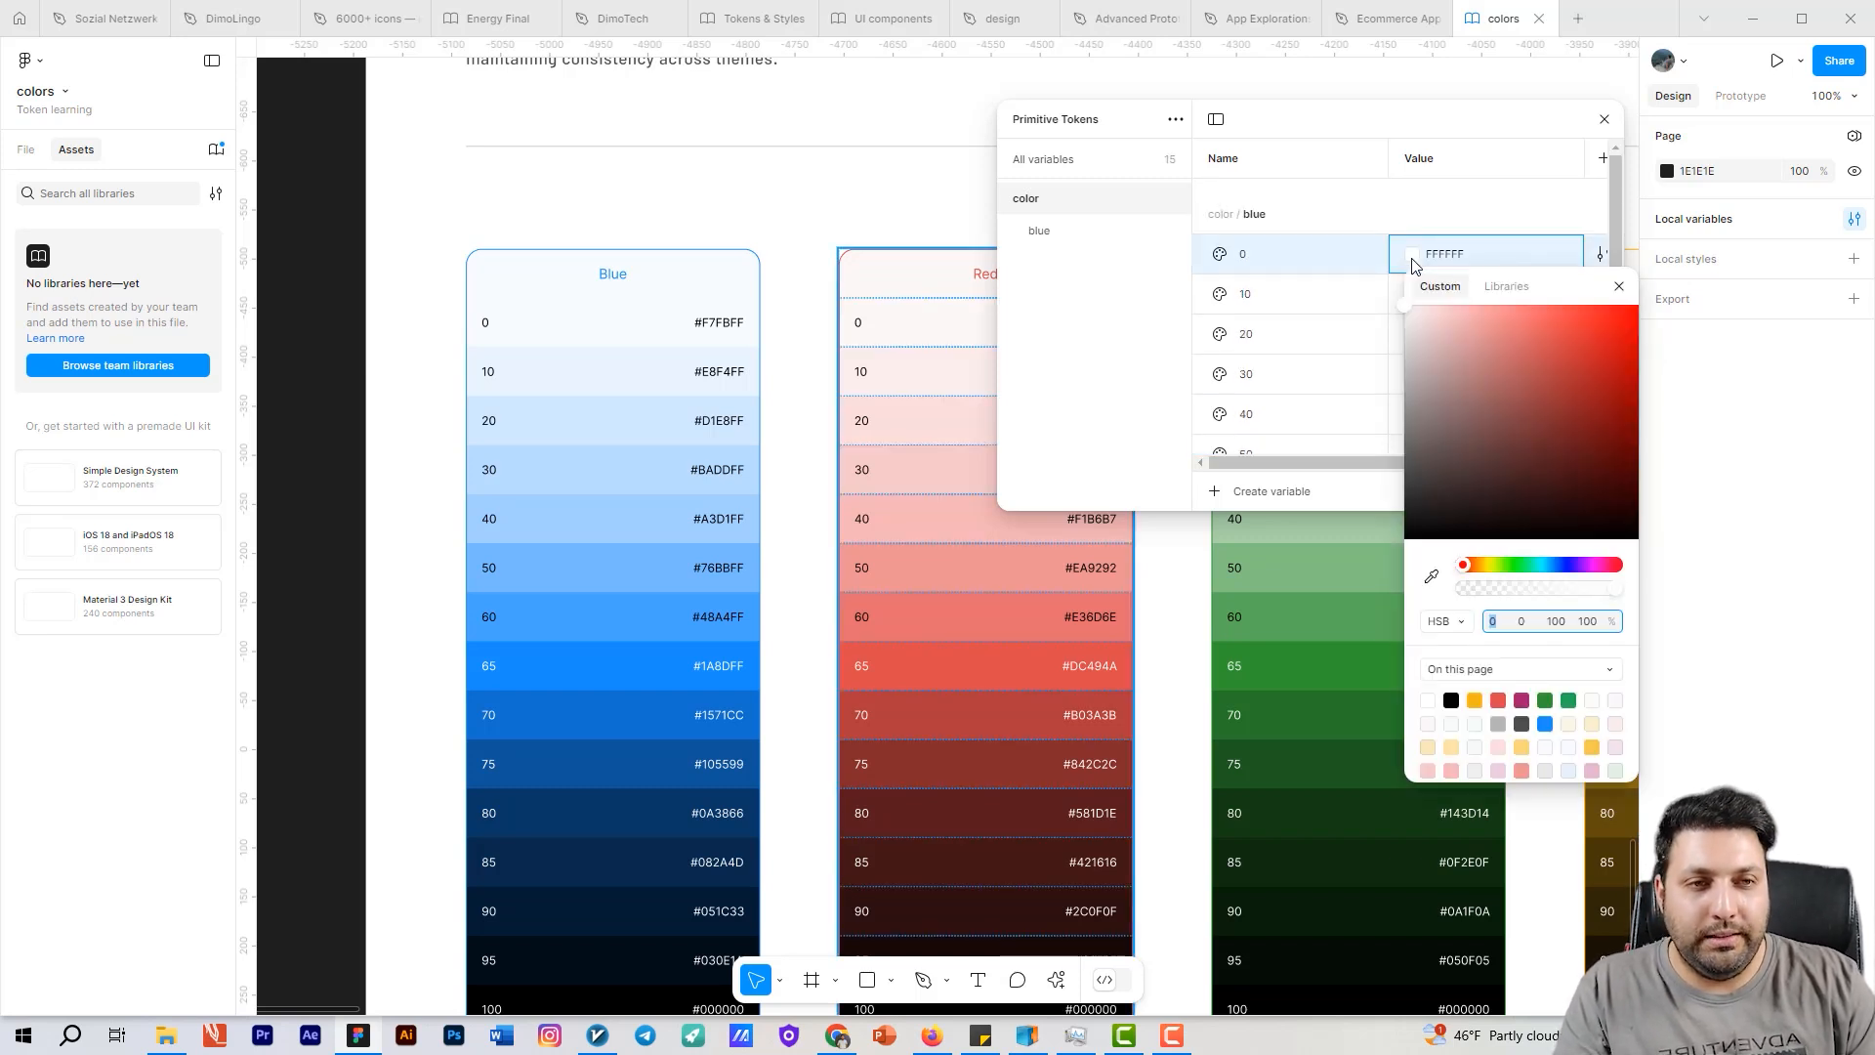
{"action": "left_click", "coordinate": [1432, 575]}
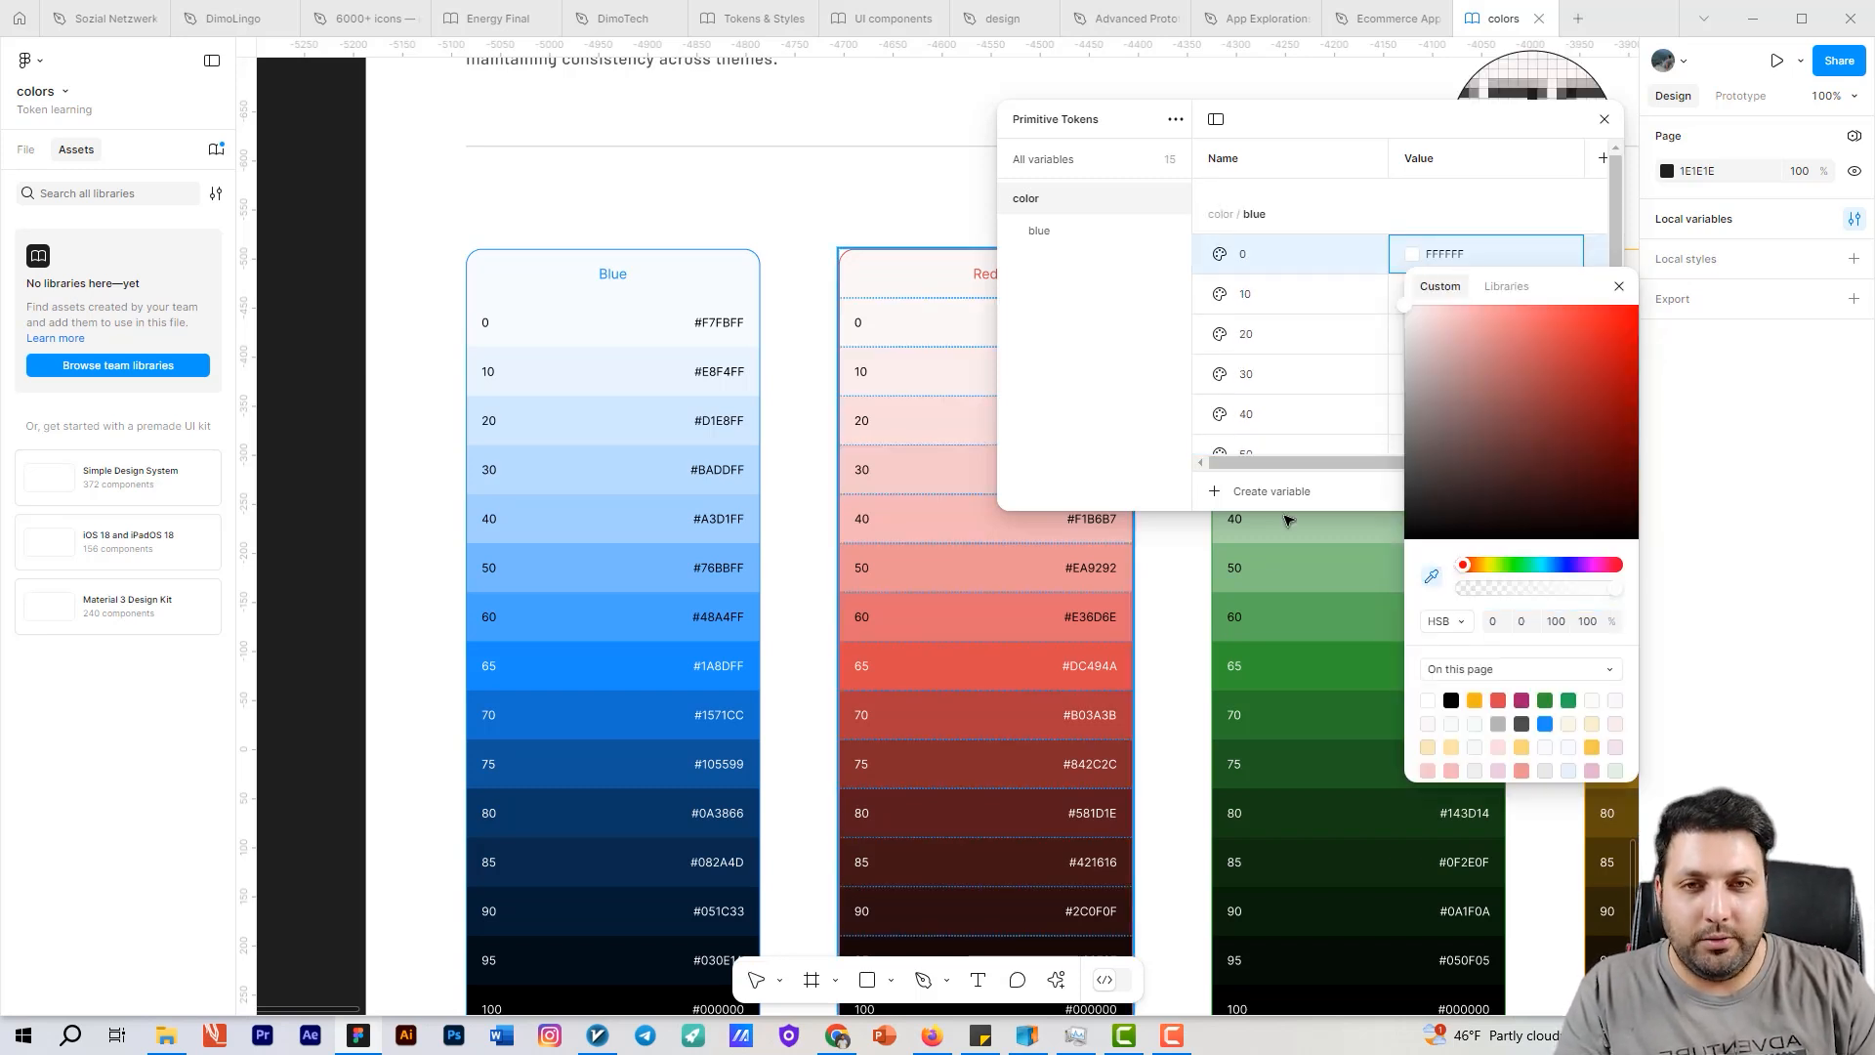
{"action": "left_click", "coordinate": [630, 315]}
{"action": "key", "text": "Escape"}
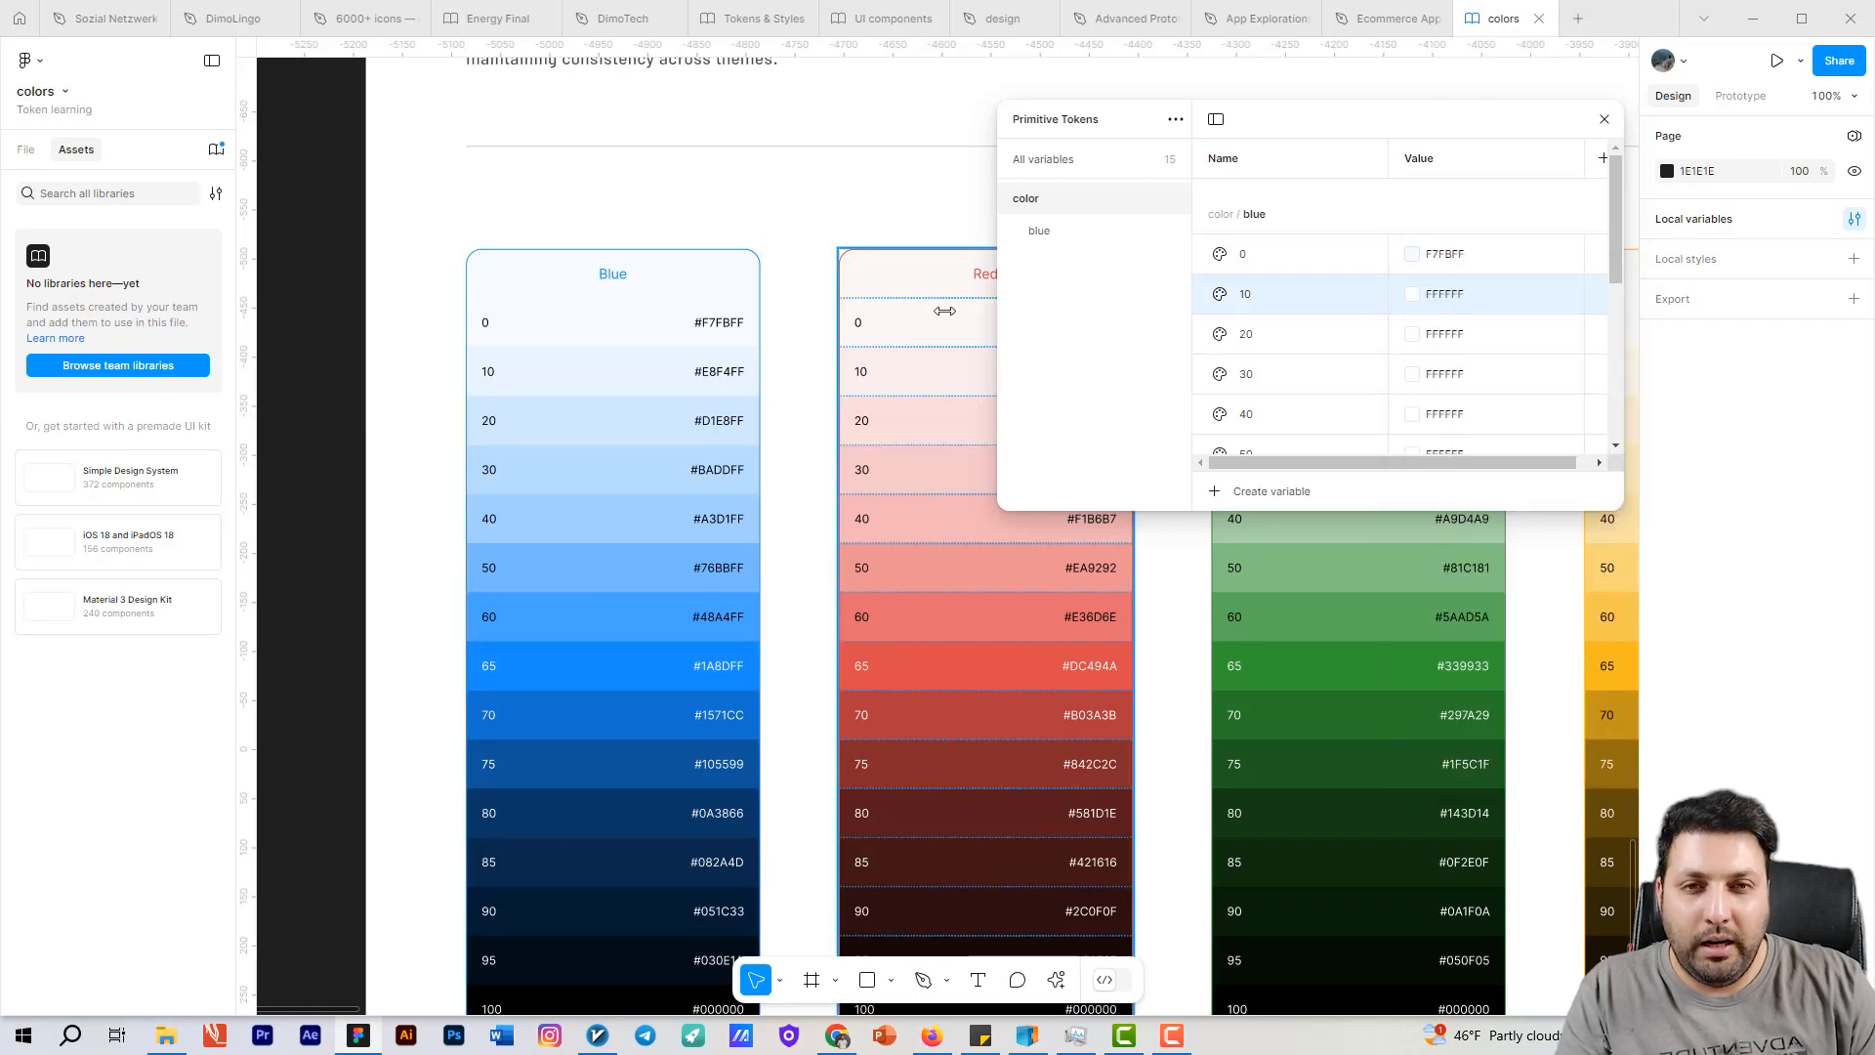
Step: Copy the hex code #E8F4FF from the Blue palette's 10 swatch and paste it as the value of blue variable 10
{"action": "double_click", "coordinate": [716, 379]}
{"action": "double_click", "coordinate": [712, 378]}
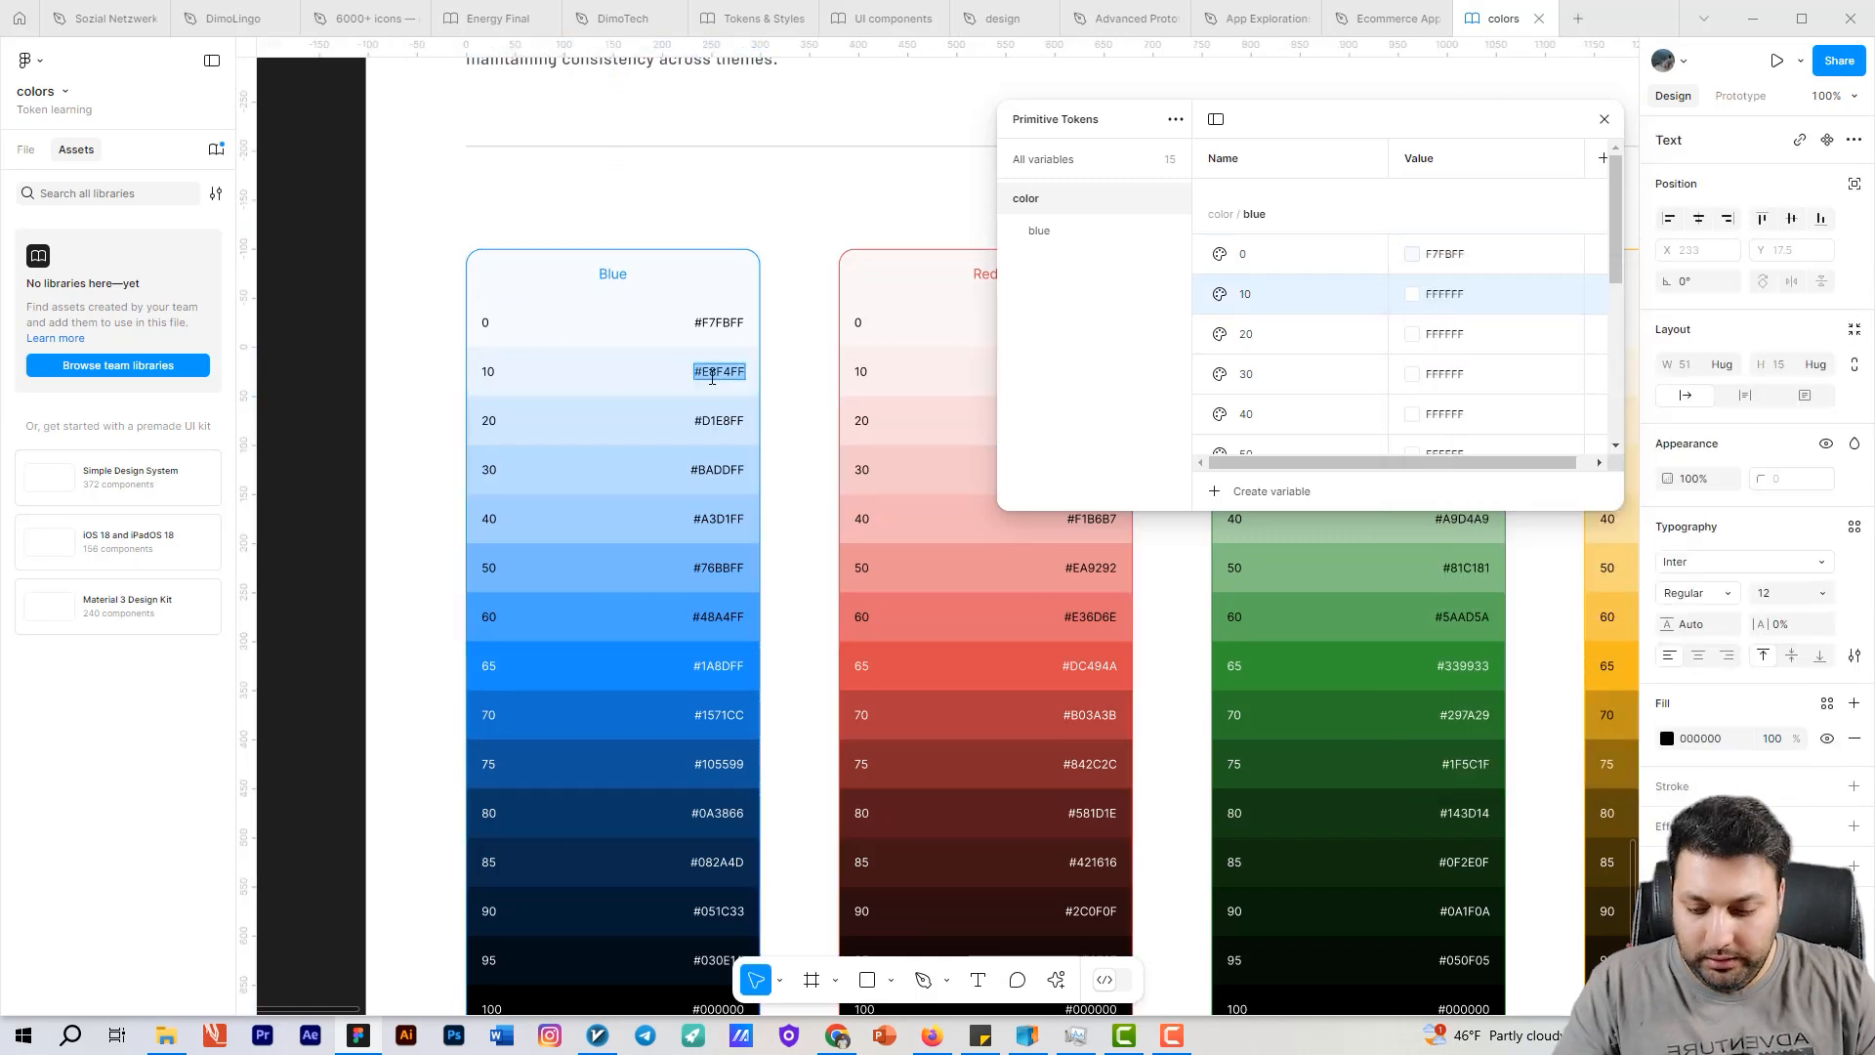
{"action": "key", "text": "ctrl+c"}
{"action": "left_click", "coordinate": [1443, 296]}
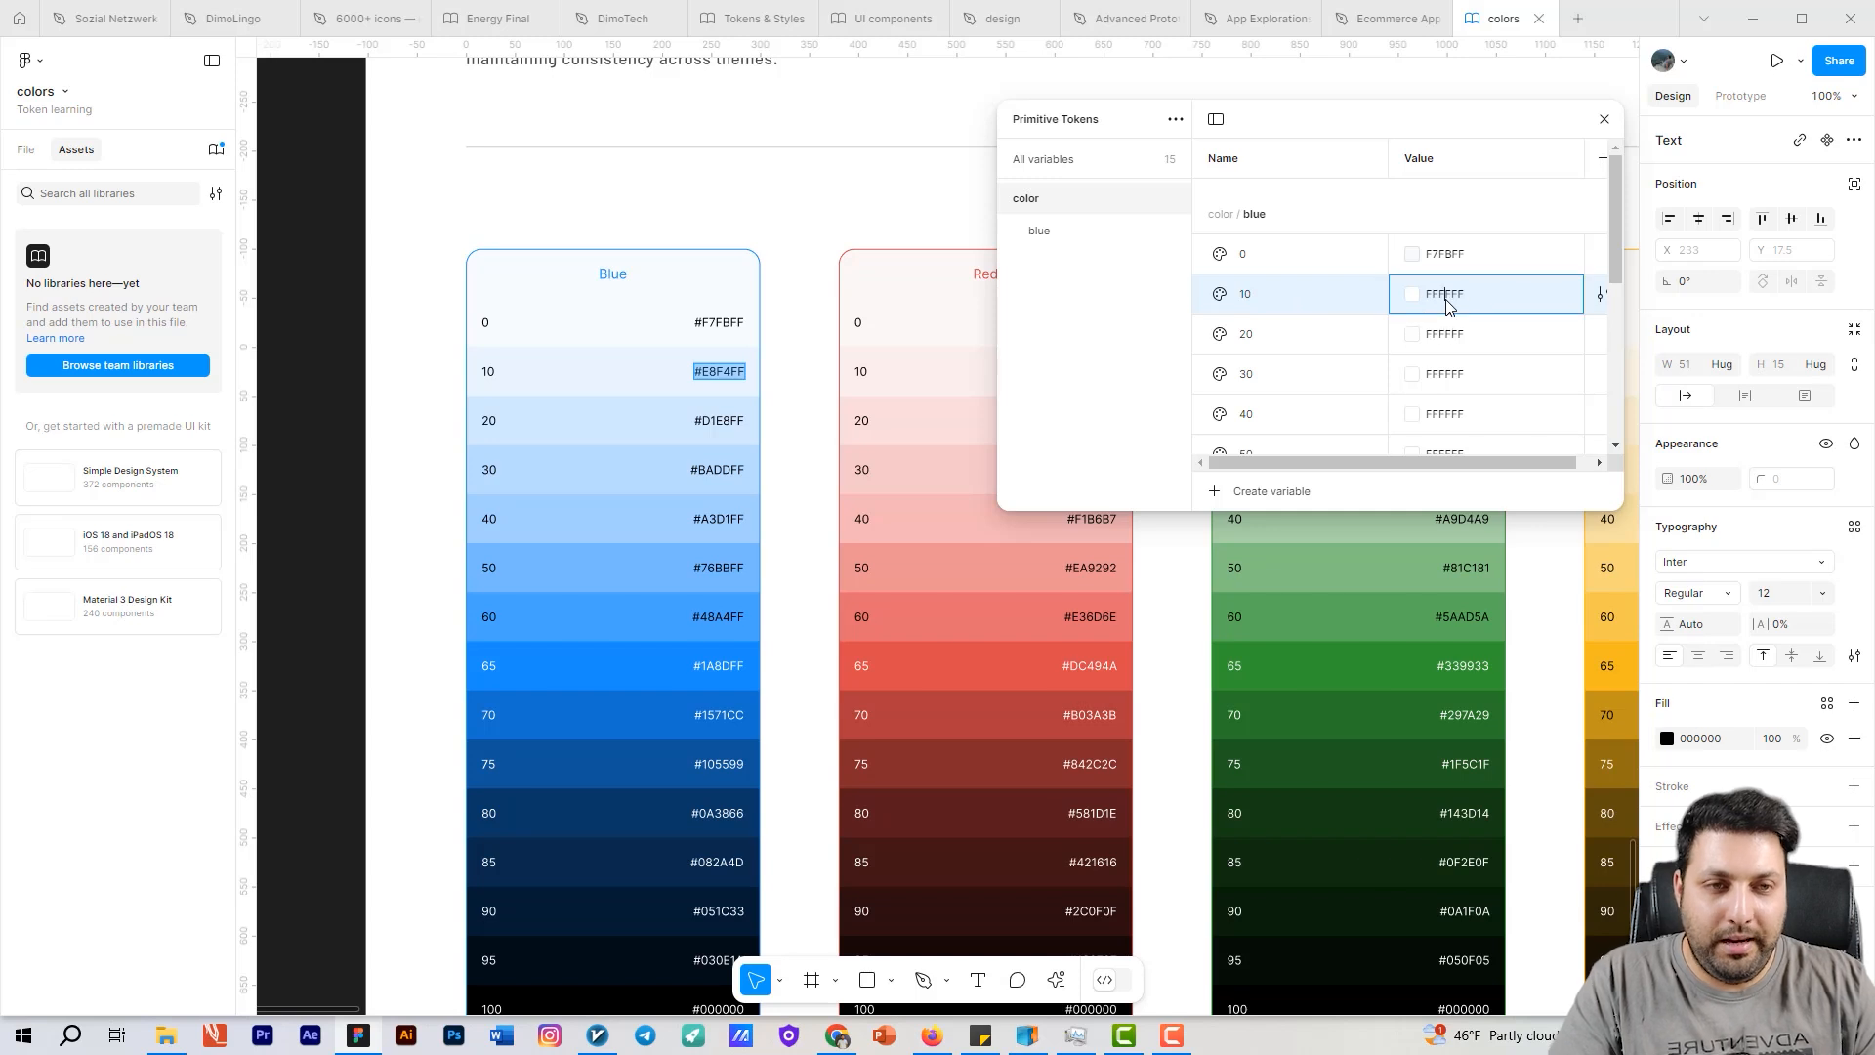
{"action": "left_click", "coordinate": [1443, 296]}
{"action": "key", "text": "ctrl+v"}
{"action": "key", "text": "Return"}
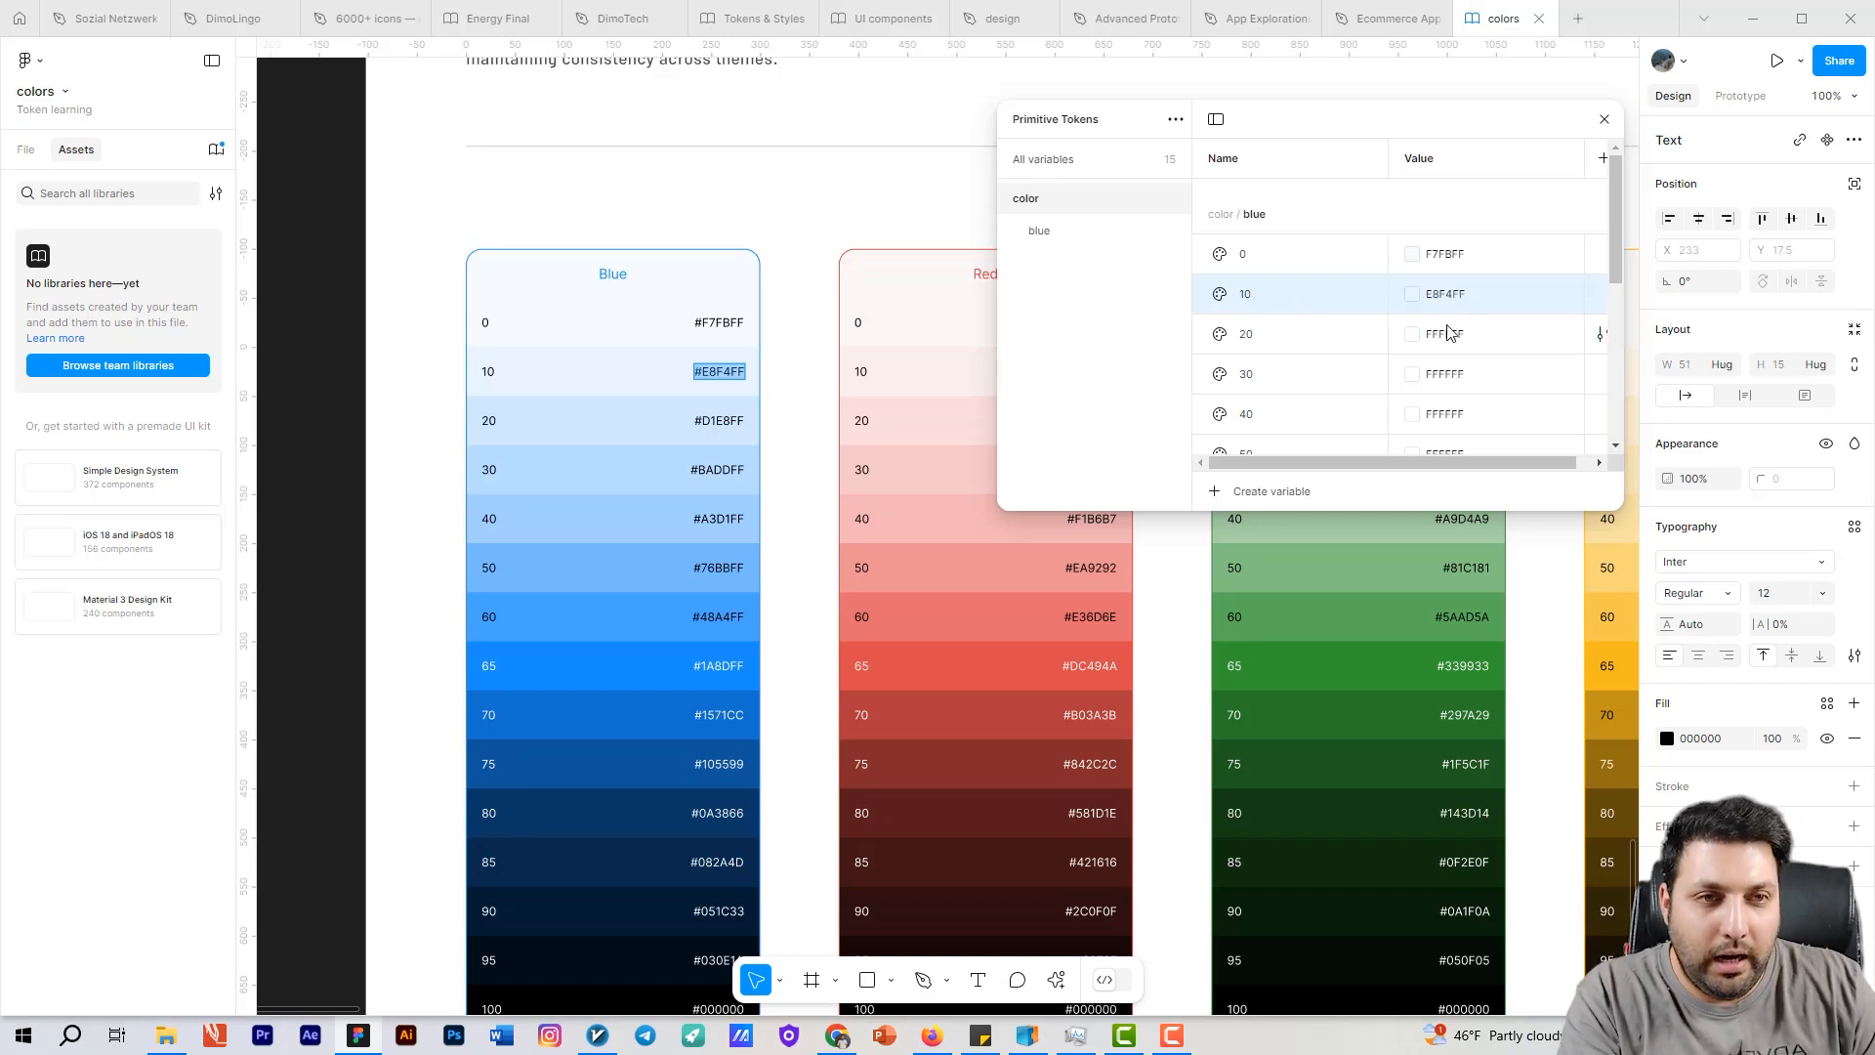
Step: Set the blue variable 20 to D1E8FF by sampling the 20 swatch of the Blue palette with the eyedropper
{"action": "left_click", "coordinate": [1446, 334]}
{"action": "left_click", "coordinate": [1412, 334]}
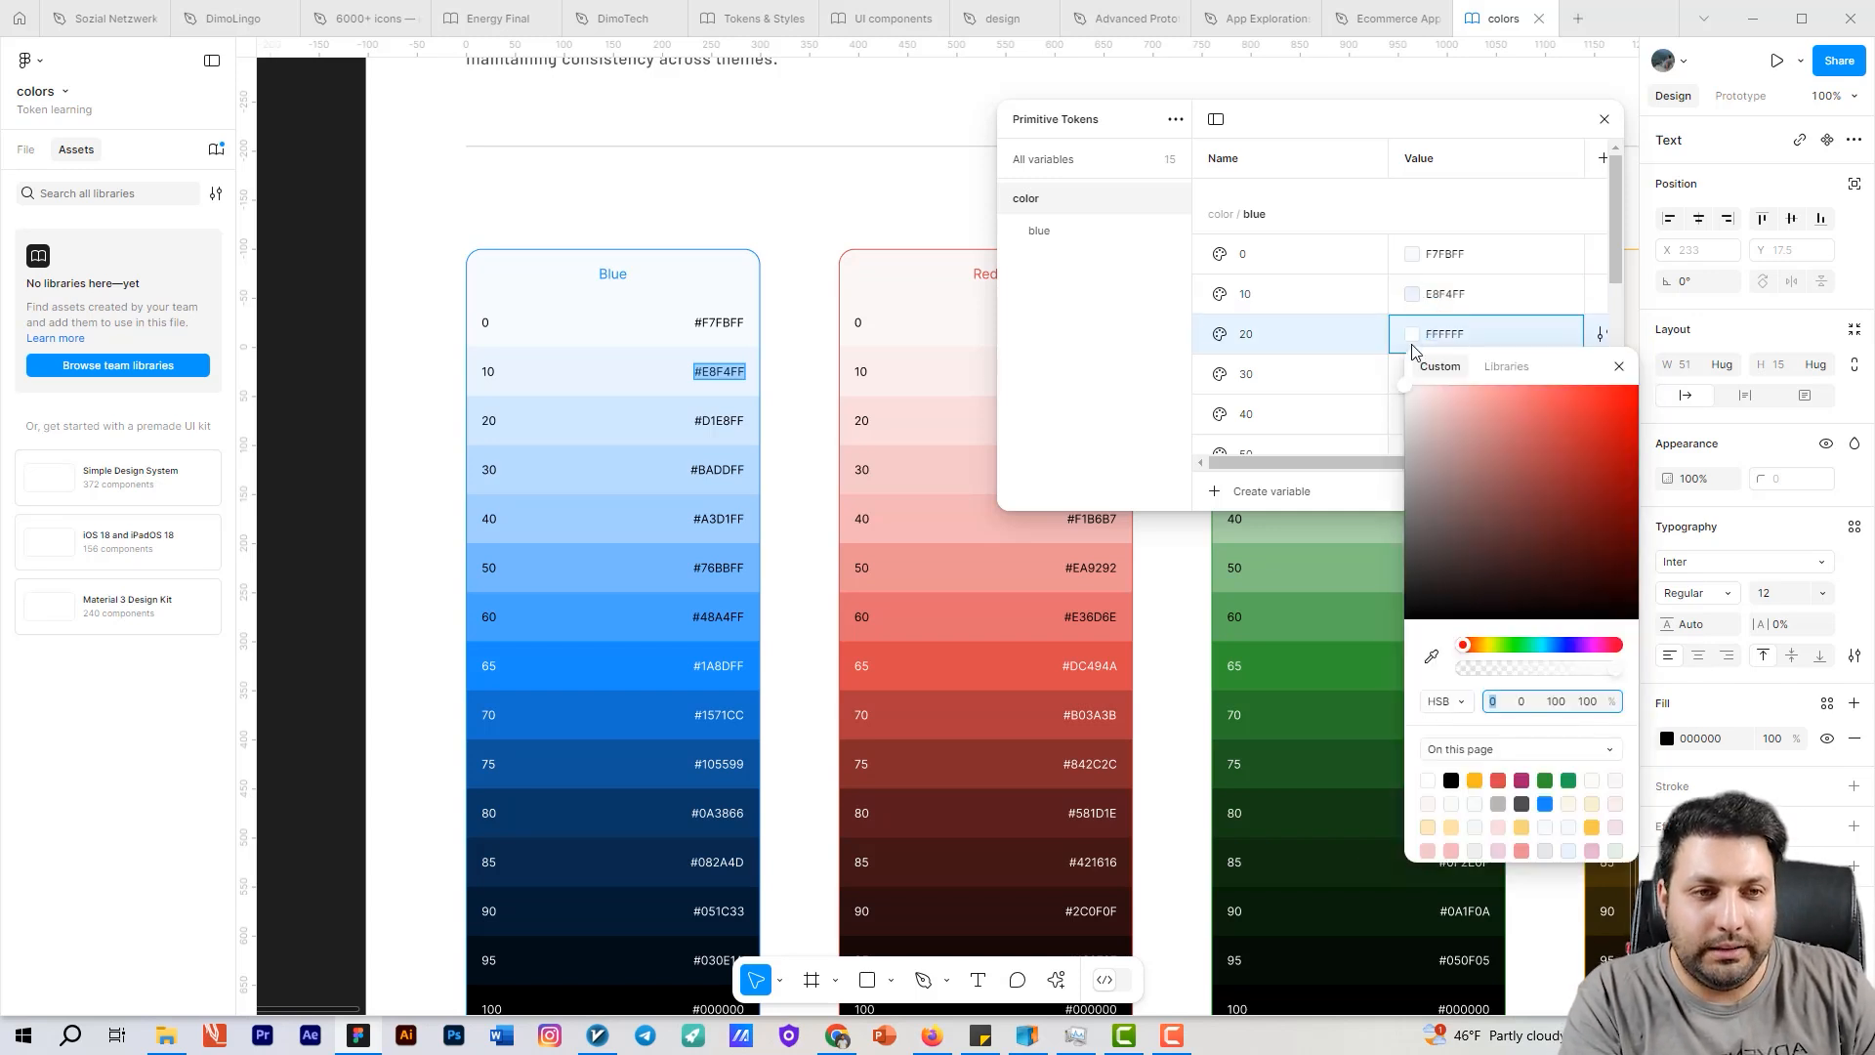
{"action": "left_click", "coordinate": [1431, 656]}
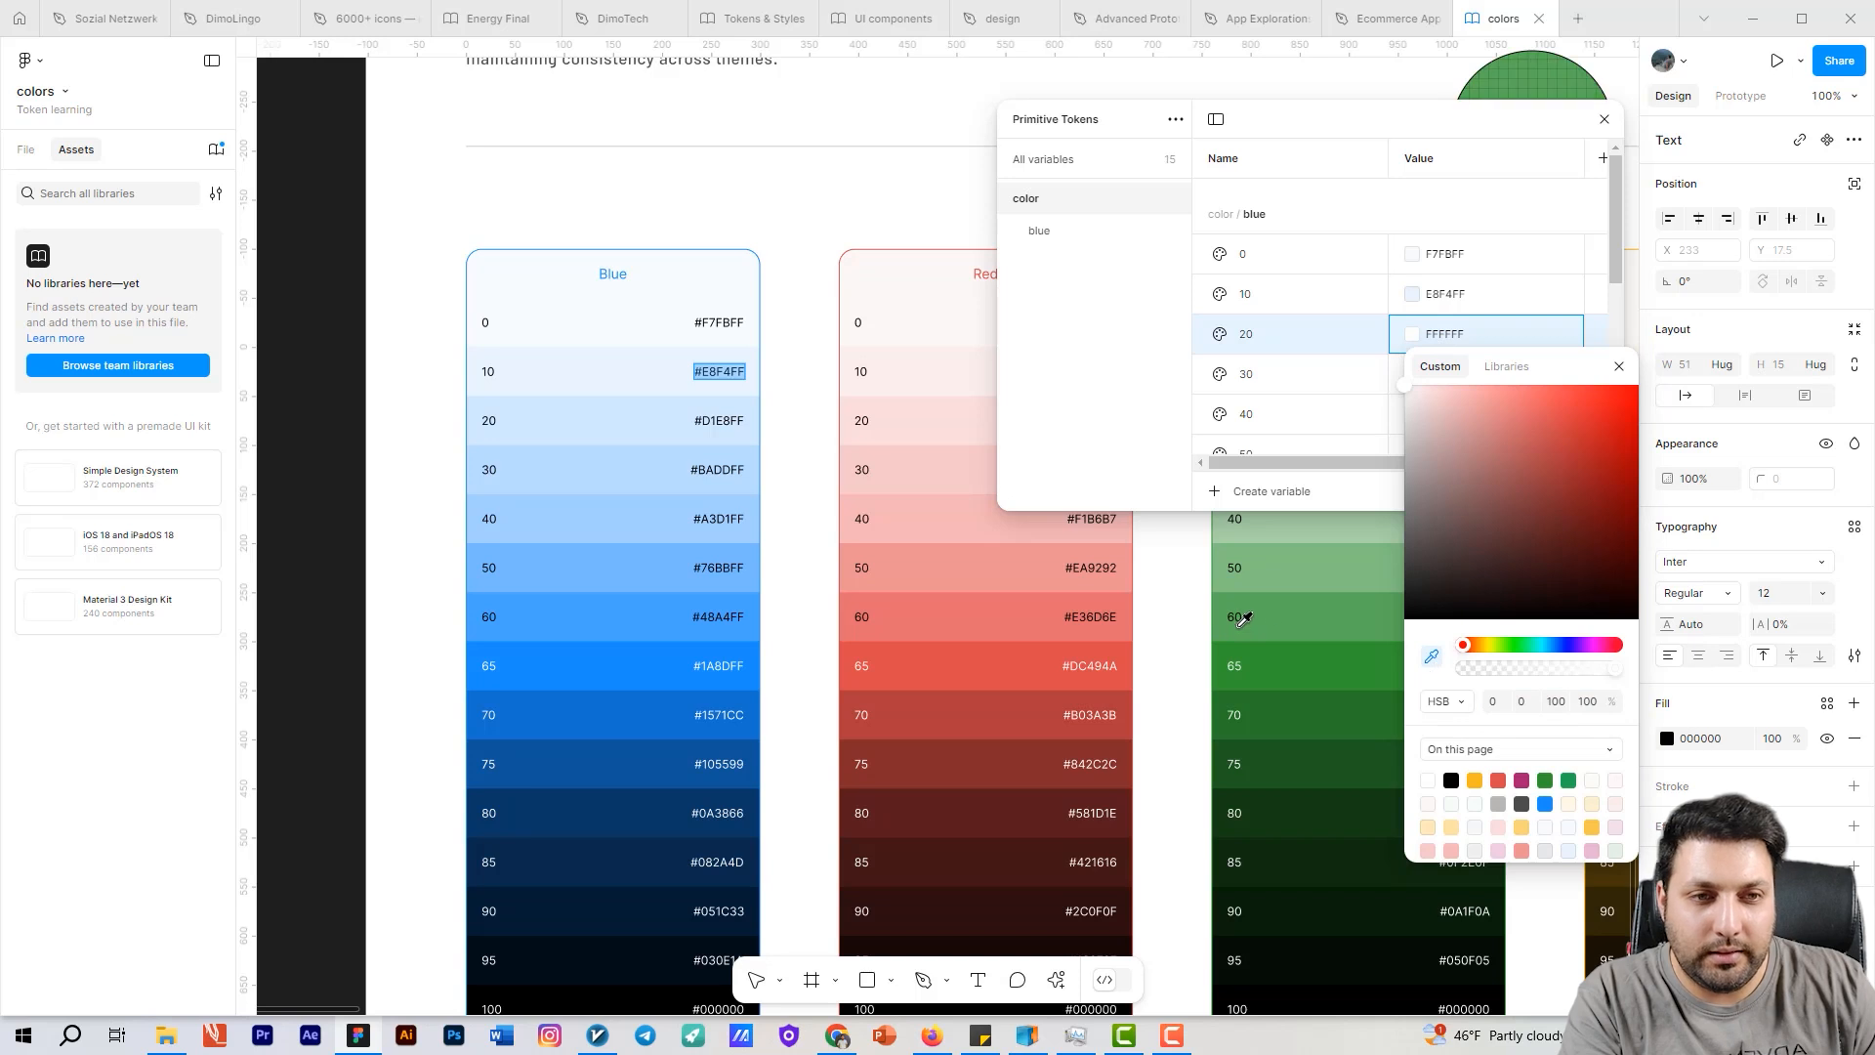
{"action": "left_click", "coordinate": [627, 430]}
{"action": "left_click", "coordinate": [1373, 377]}
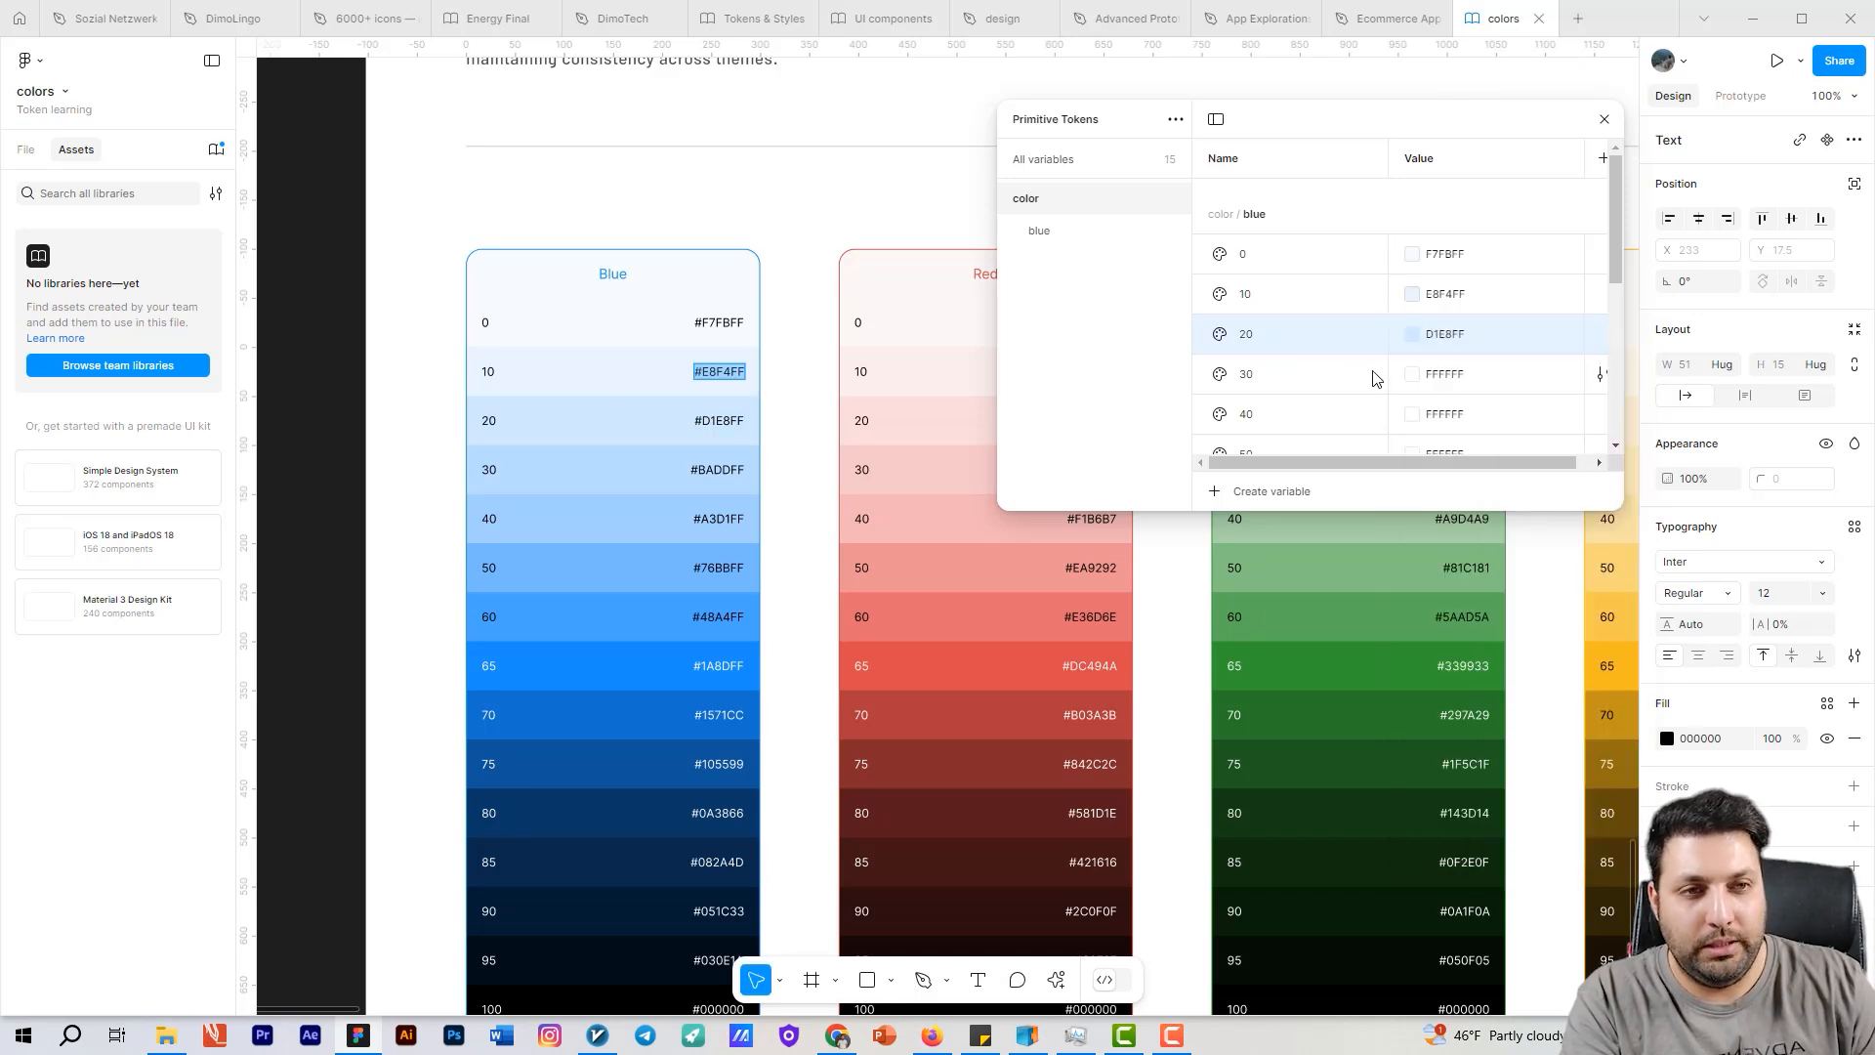
Step: Copy the hex code #BADDFF from the Blue palette's 30 swatch and paste it as the value of blue variable 30
{"action": "left_click", "coordinate": [1474, 388]}
{"action": "left_click", "coordinate": [718, 430]}
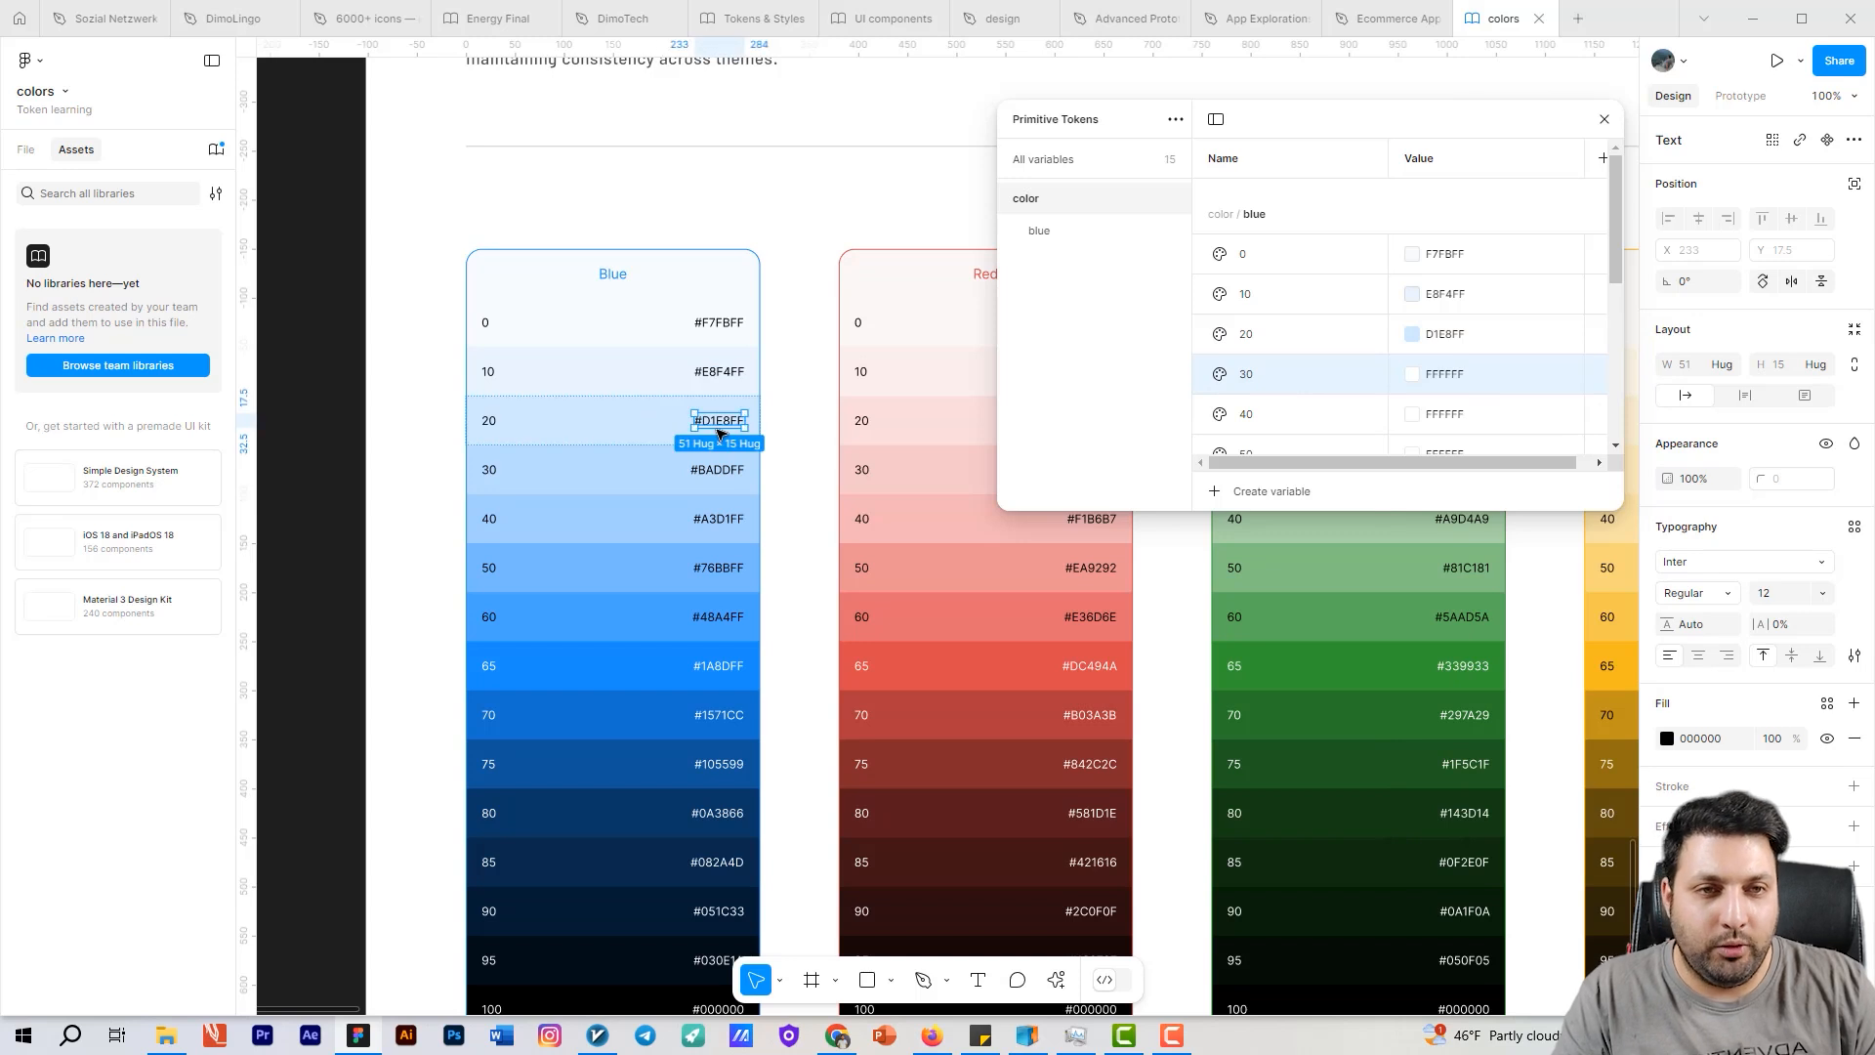
{"action": "double_click", "coordinate": [715, 469]}
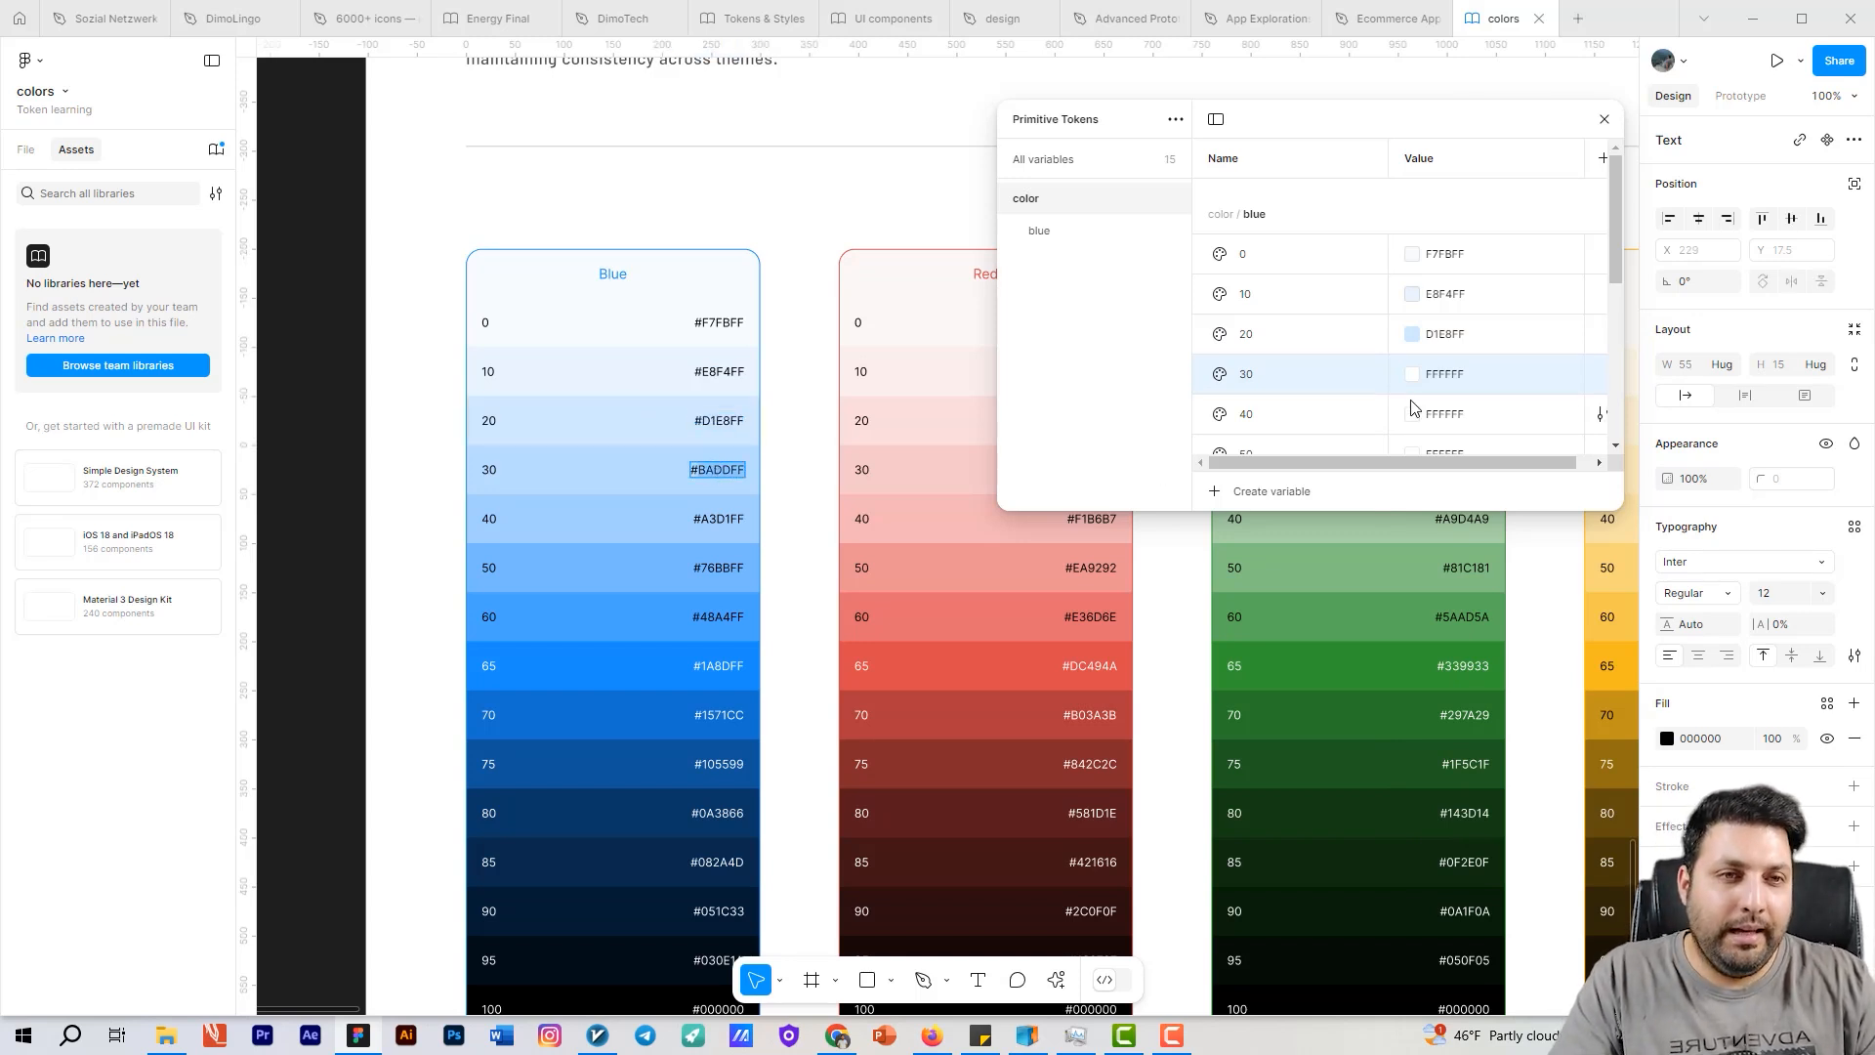
{"action": "left_click", "coordinate": [1468, 385]}
{"action": "key", "text": "ctrl+v"}
{"action": "key", "text": "Return"}
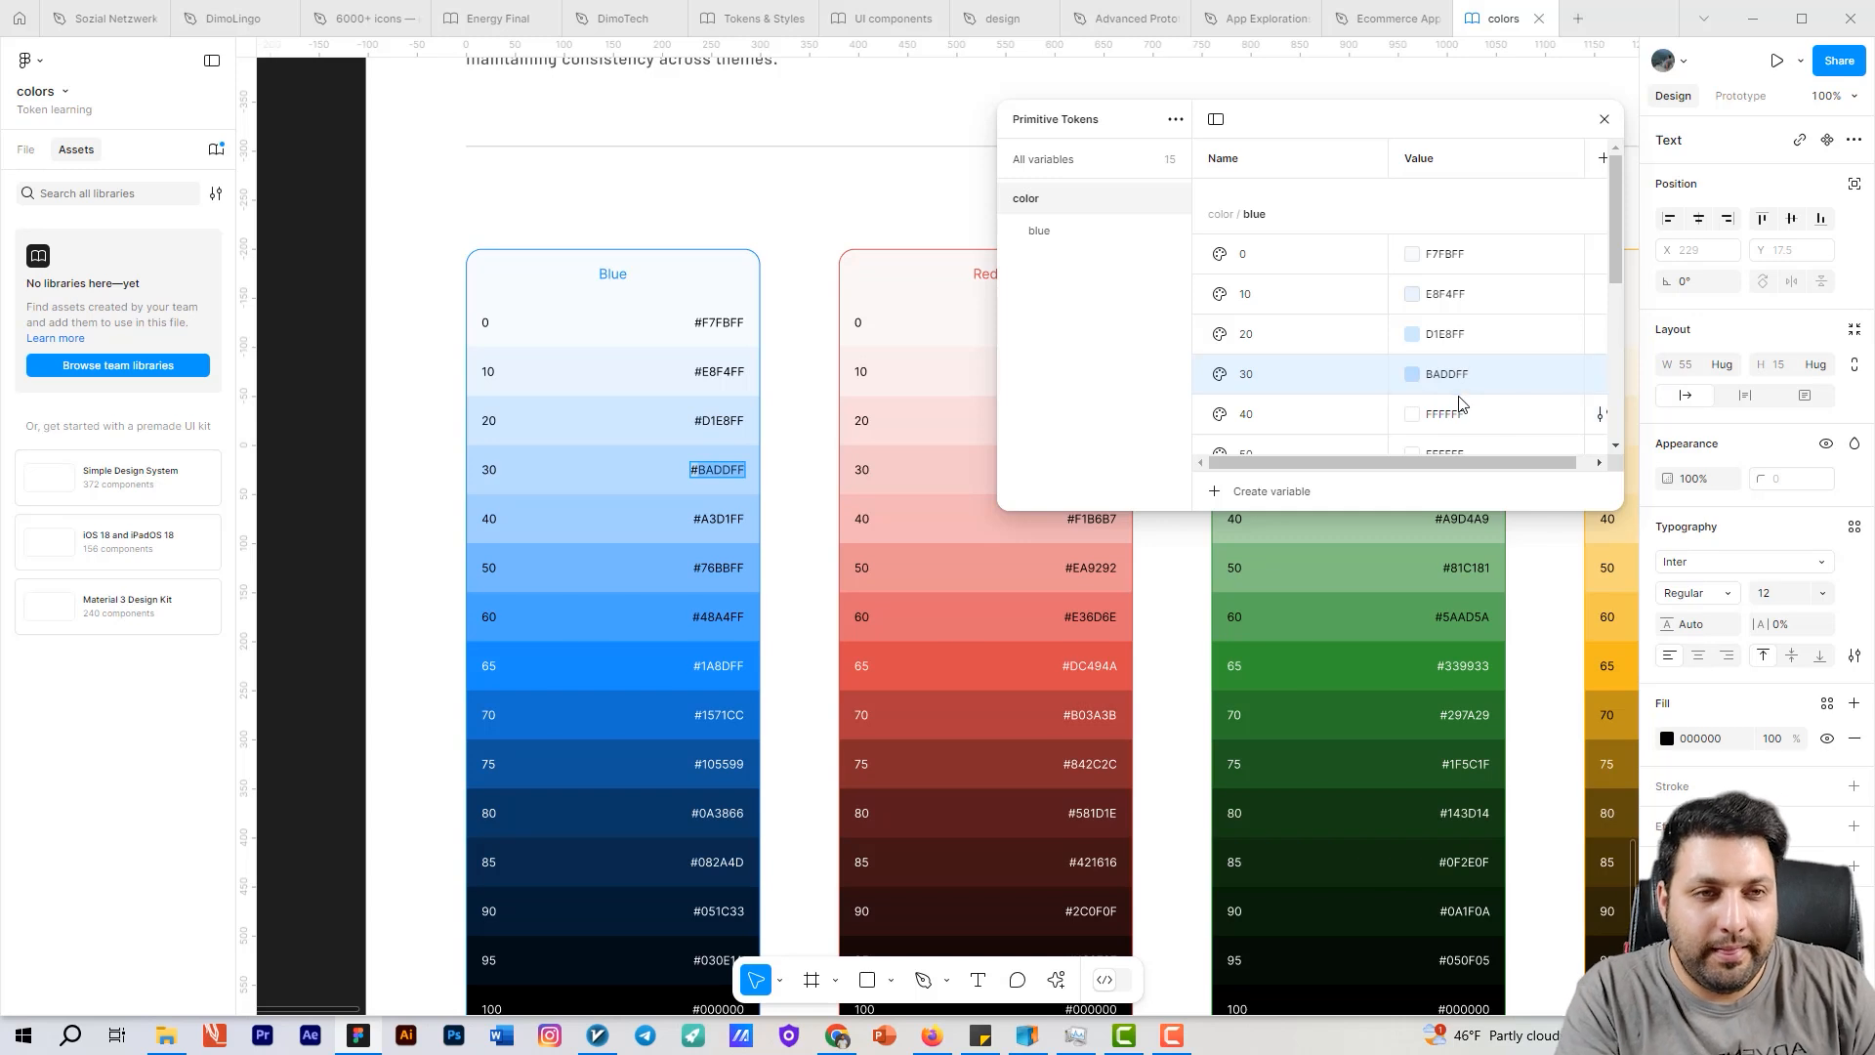
Step: Copy the Blue palette's hex codes for 40 and 50 into the matching blue variables, A3D1FF and 76BBFF
{"action": "scroll", "coordinate": [1460, 402], "scroll_direction": "down", "scroll_amount": 1}
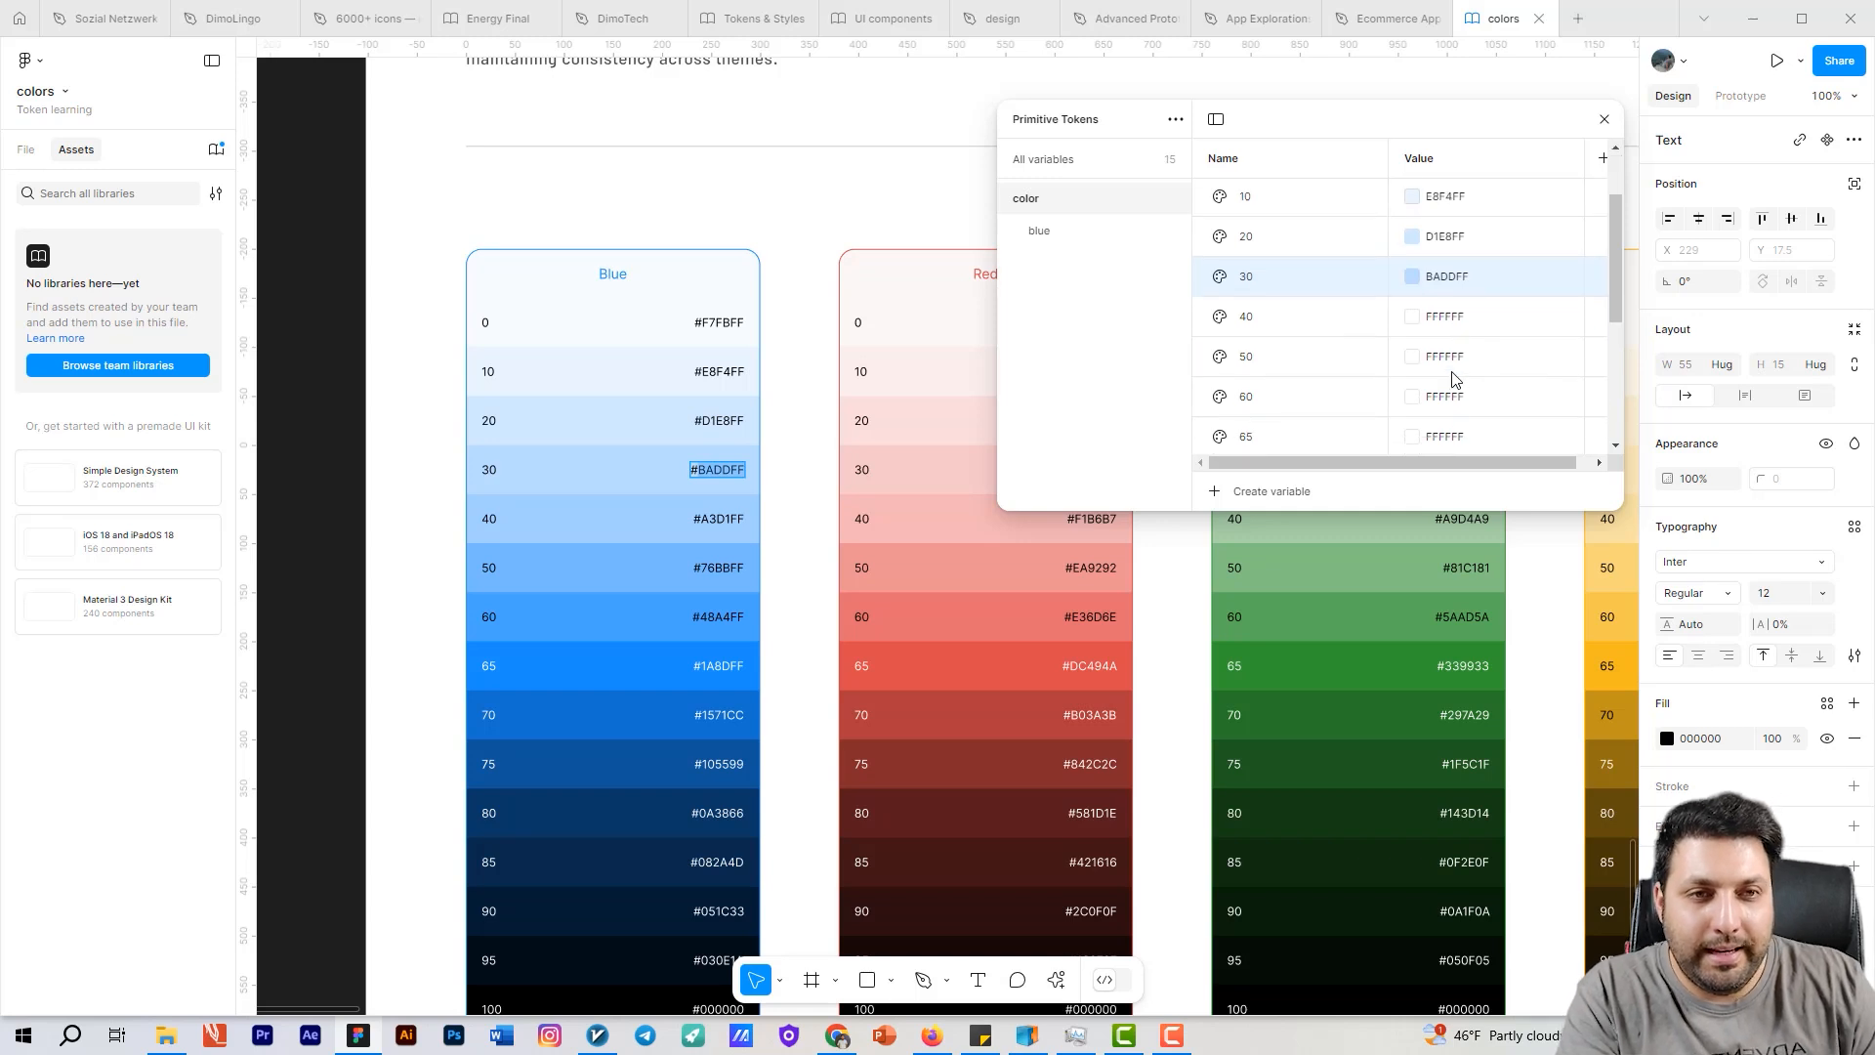
{"action": "double_click", "coordinate": [716, 520]}
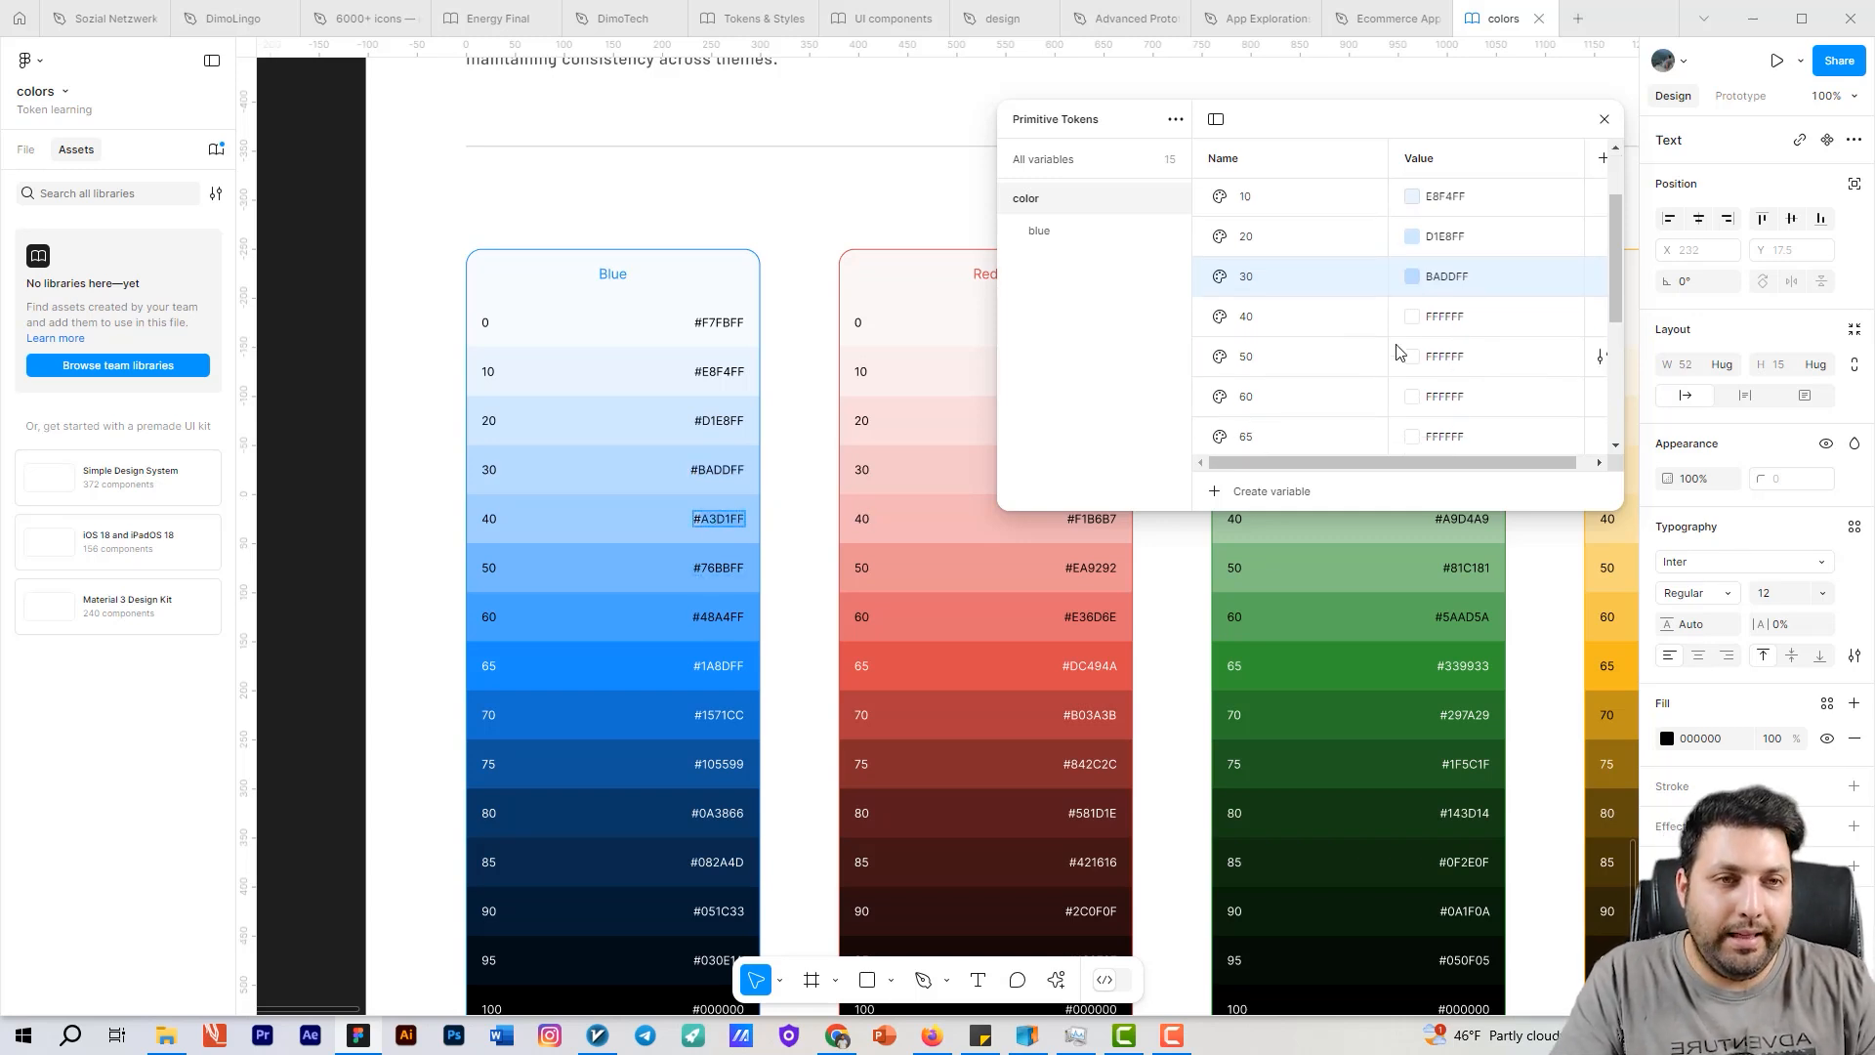
{"action": "left_click", "coordinate": [1433, 325]}
{"action": "key", "text": "ctrl+v"}
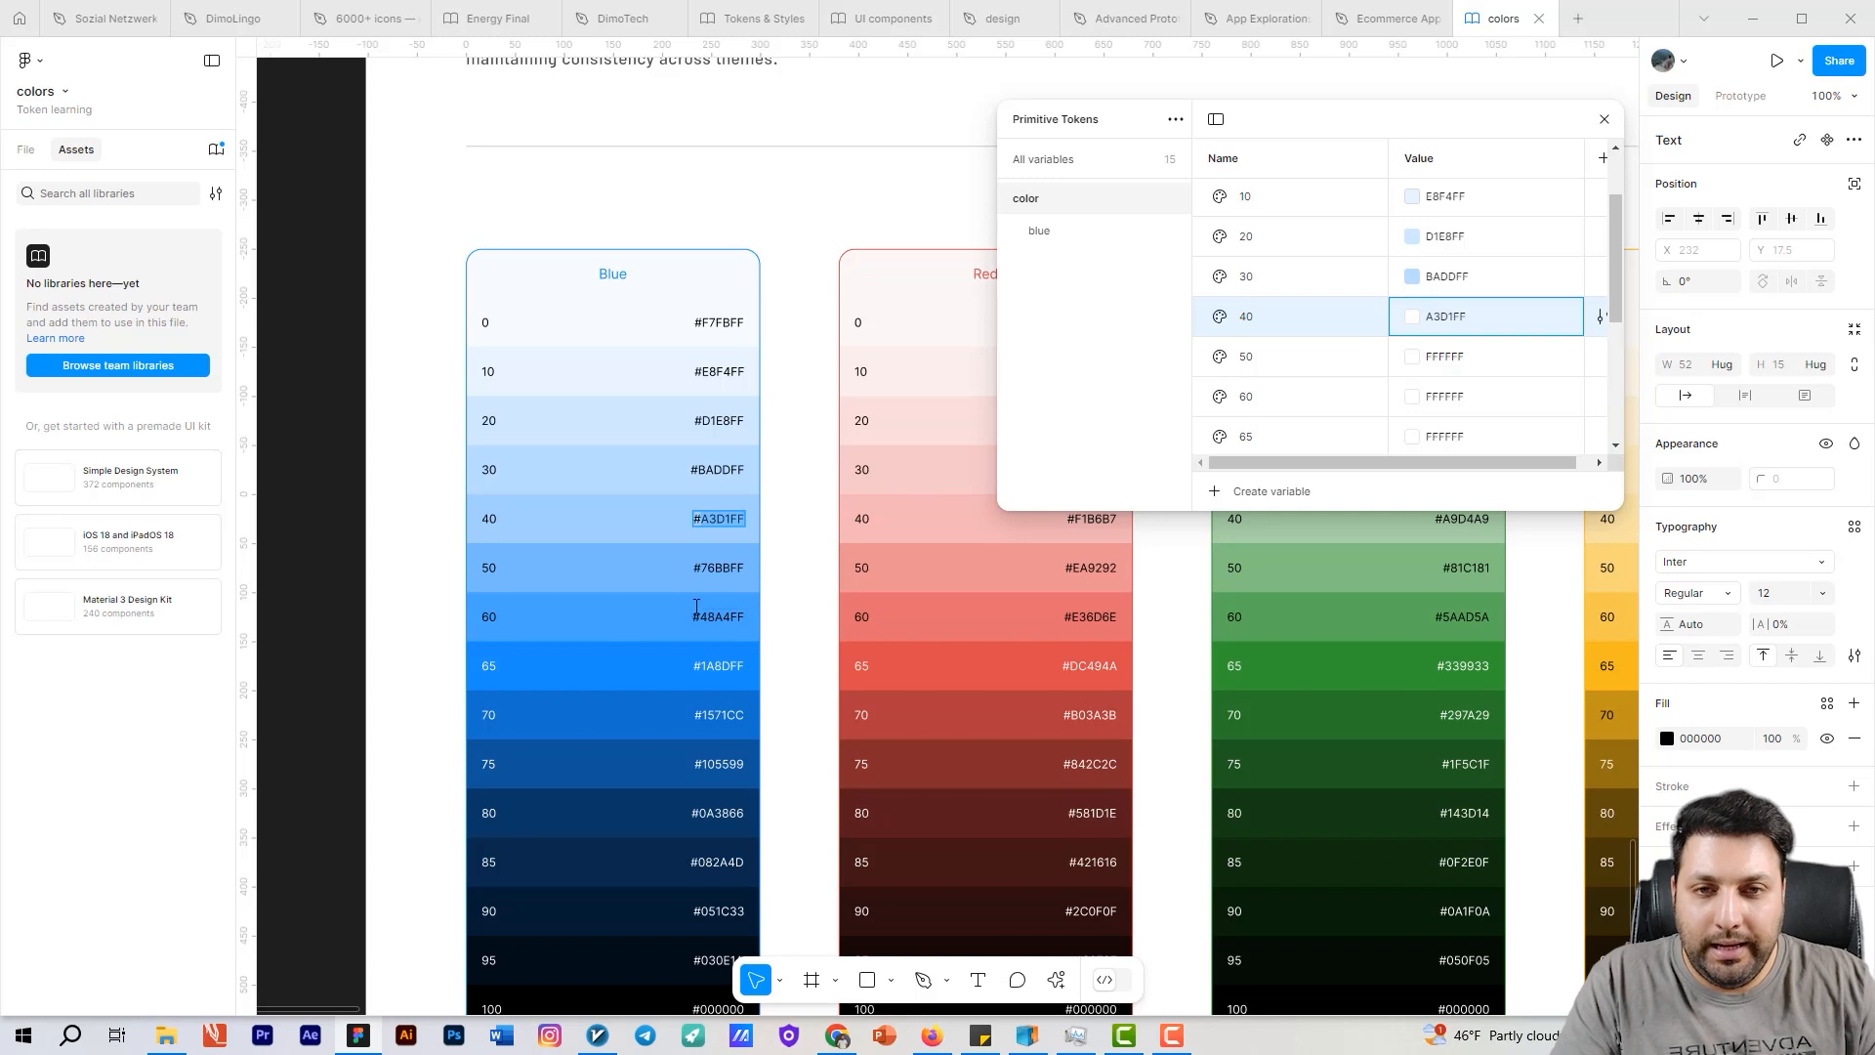
{"action": "double_click", "coordinate": [705, 569]}
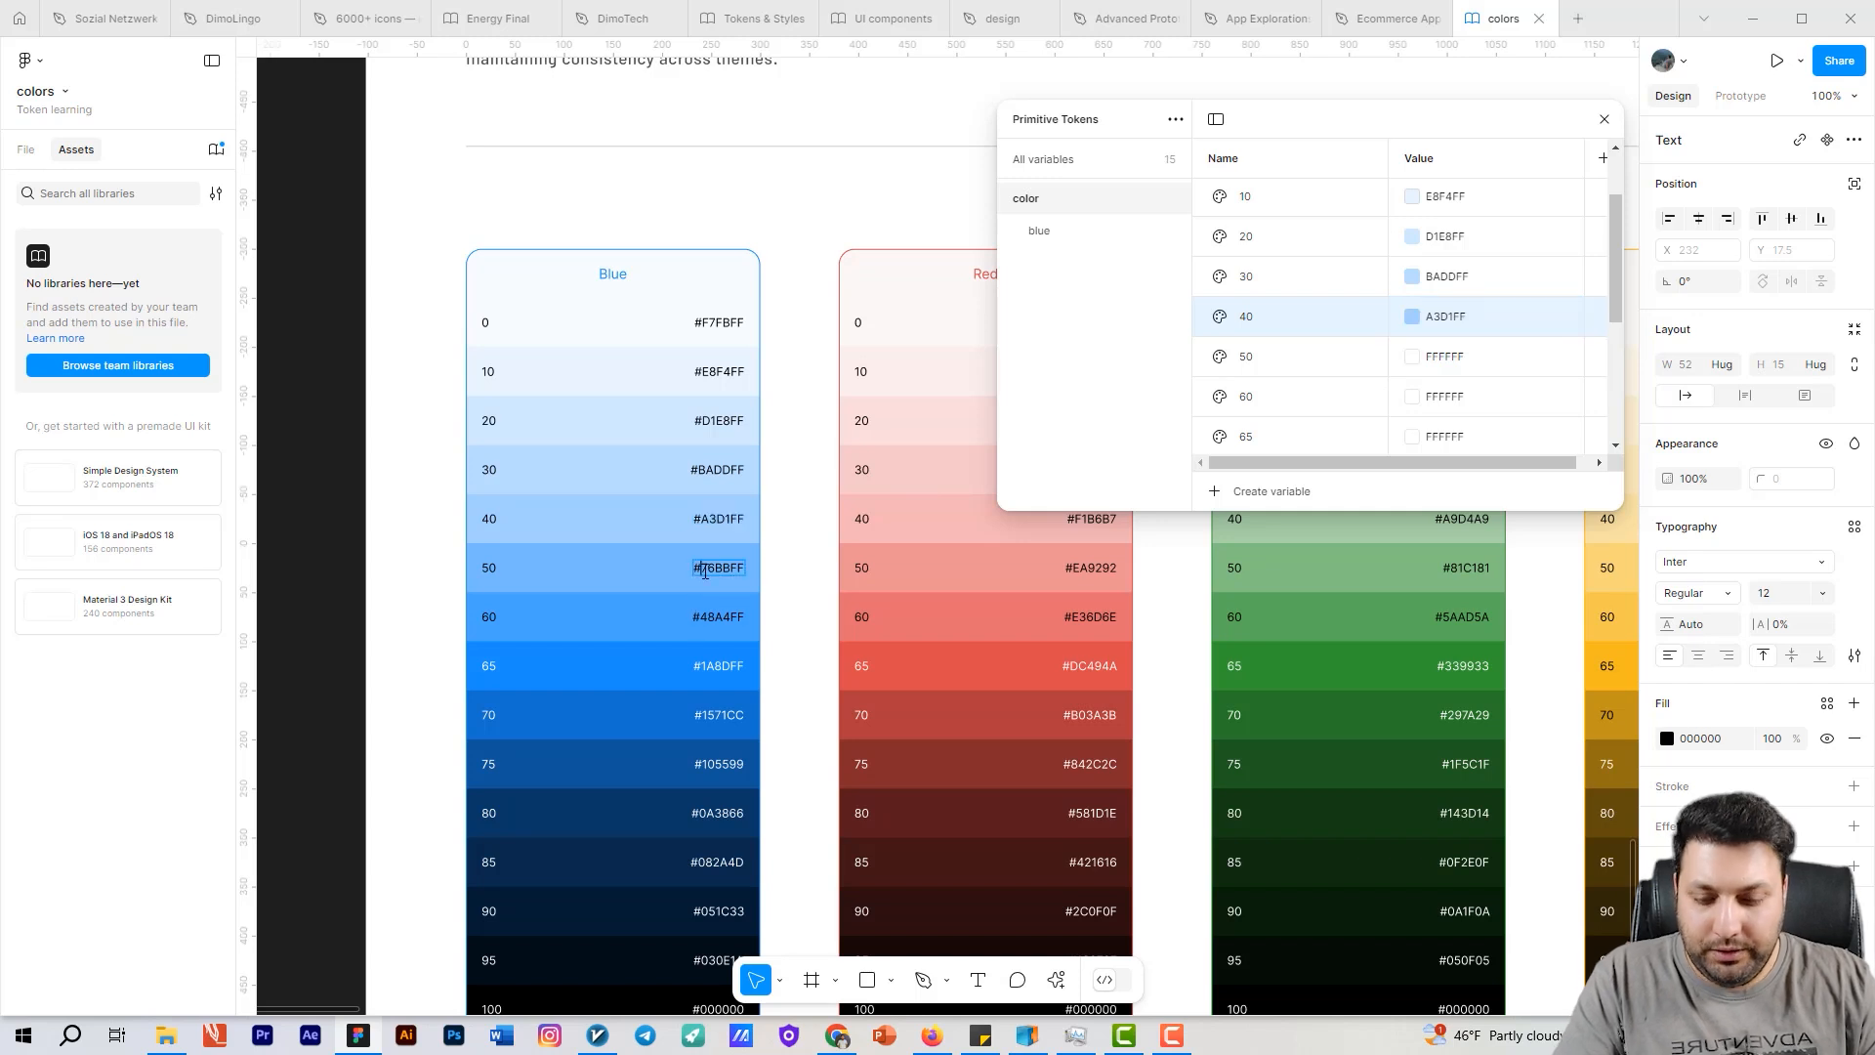
{"action": "left_click", "coordinate": [1431, 359]}
{"action": "key", "text": "ctrl+v"}
{"action": "key", "text": "Return"}
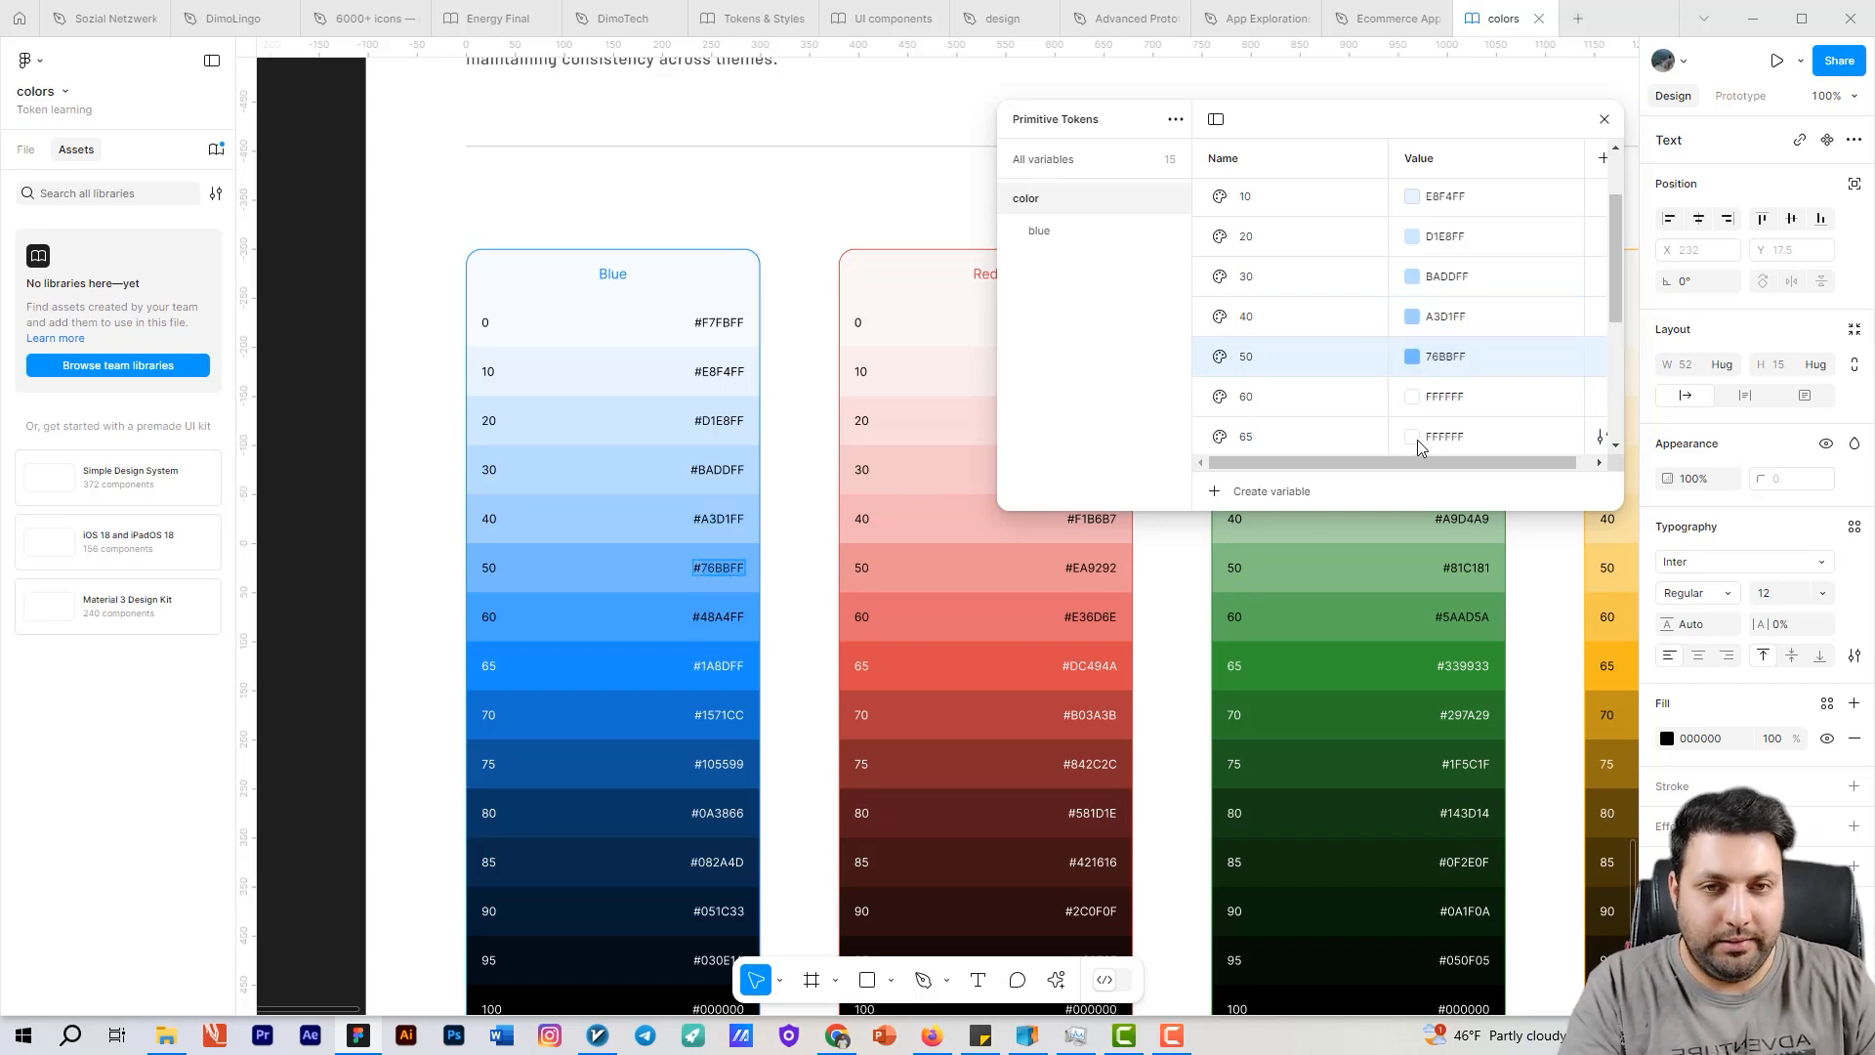
Step: Copy the hex code #48A4FF from the Blue palette's 60 swatch and paste it as the value of blue variable 60
{"action": "double_click", "coordinate": [712, 624]}
{"action": "key", "text": "ctrl+c"}
{"action": "left_click", "coordinate": [1463, 400]}
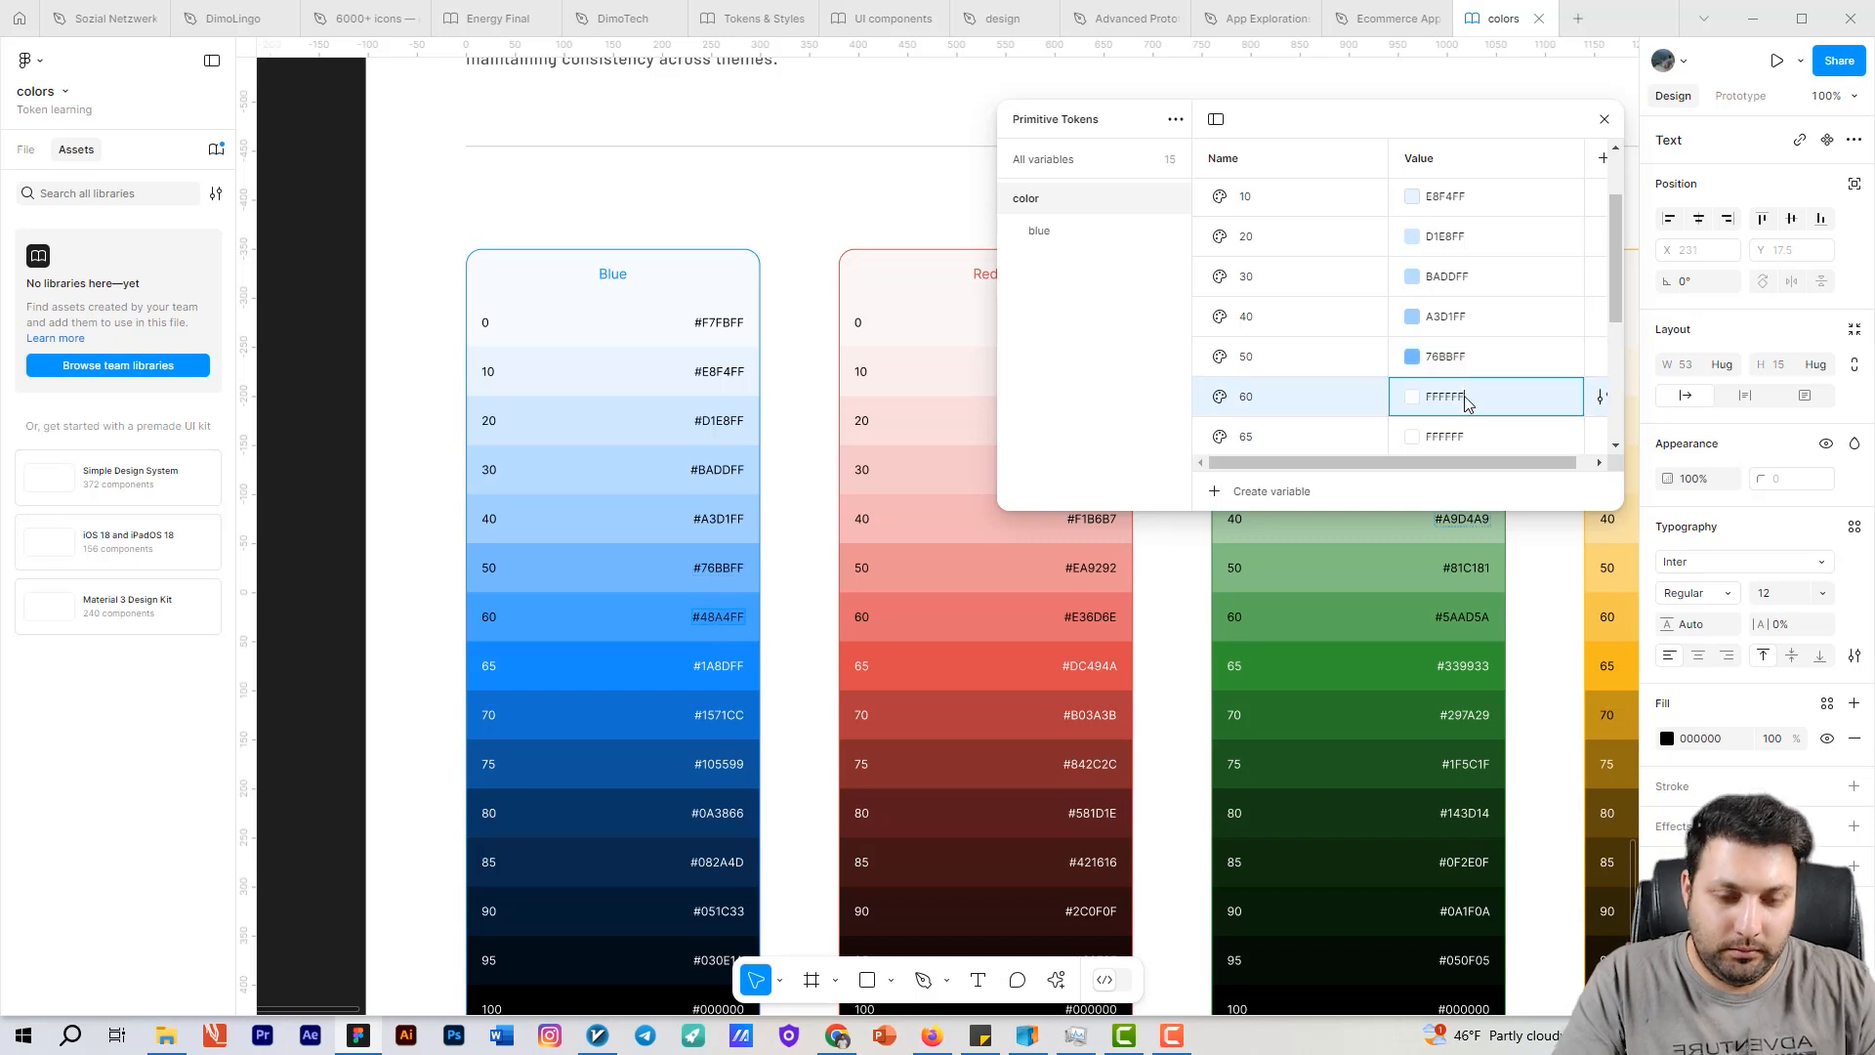
{"action": "key", "text": "ctrl+v"}
{"action": "key", "text": "Return"}
Step: Sample the Blue palette's 65 and 70 swatches to set blue variable 65 to 198DFF and 70 to 1571CC
{"action": "scroll", "coordinate": [1450, 307], "scroll_direction": "down", "scroll_amount": 2}
{"action": "left_click", "coordinate": [1411, 241]}
{"action": "key", "text": "i"}
{"action": "left_click", "coordinate": [634, 674]}
{"action": "left_click", "coordinate": [1413, 289]}
{"action": "left_click", "coordinate": [1431, 603]}
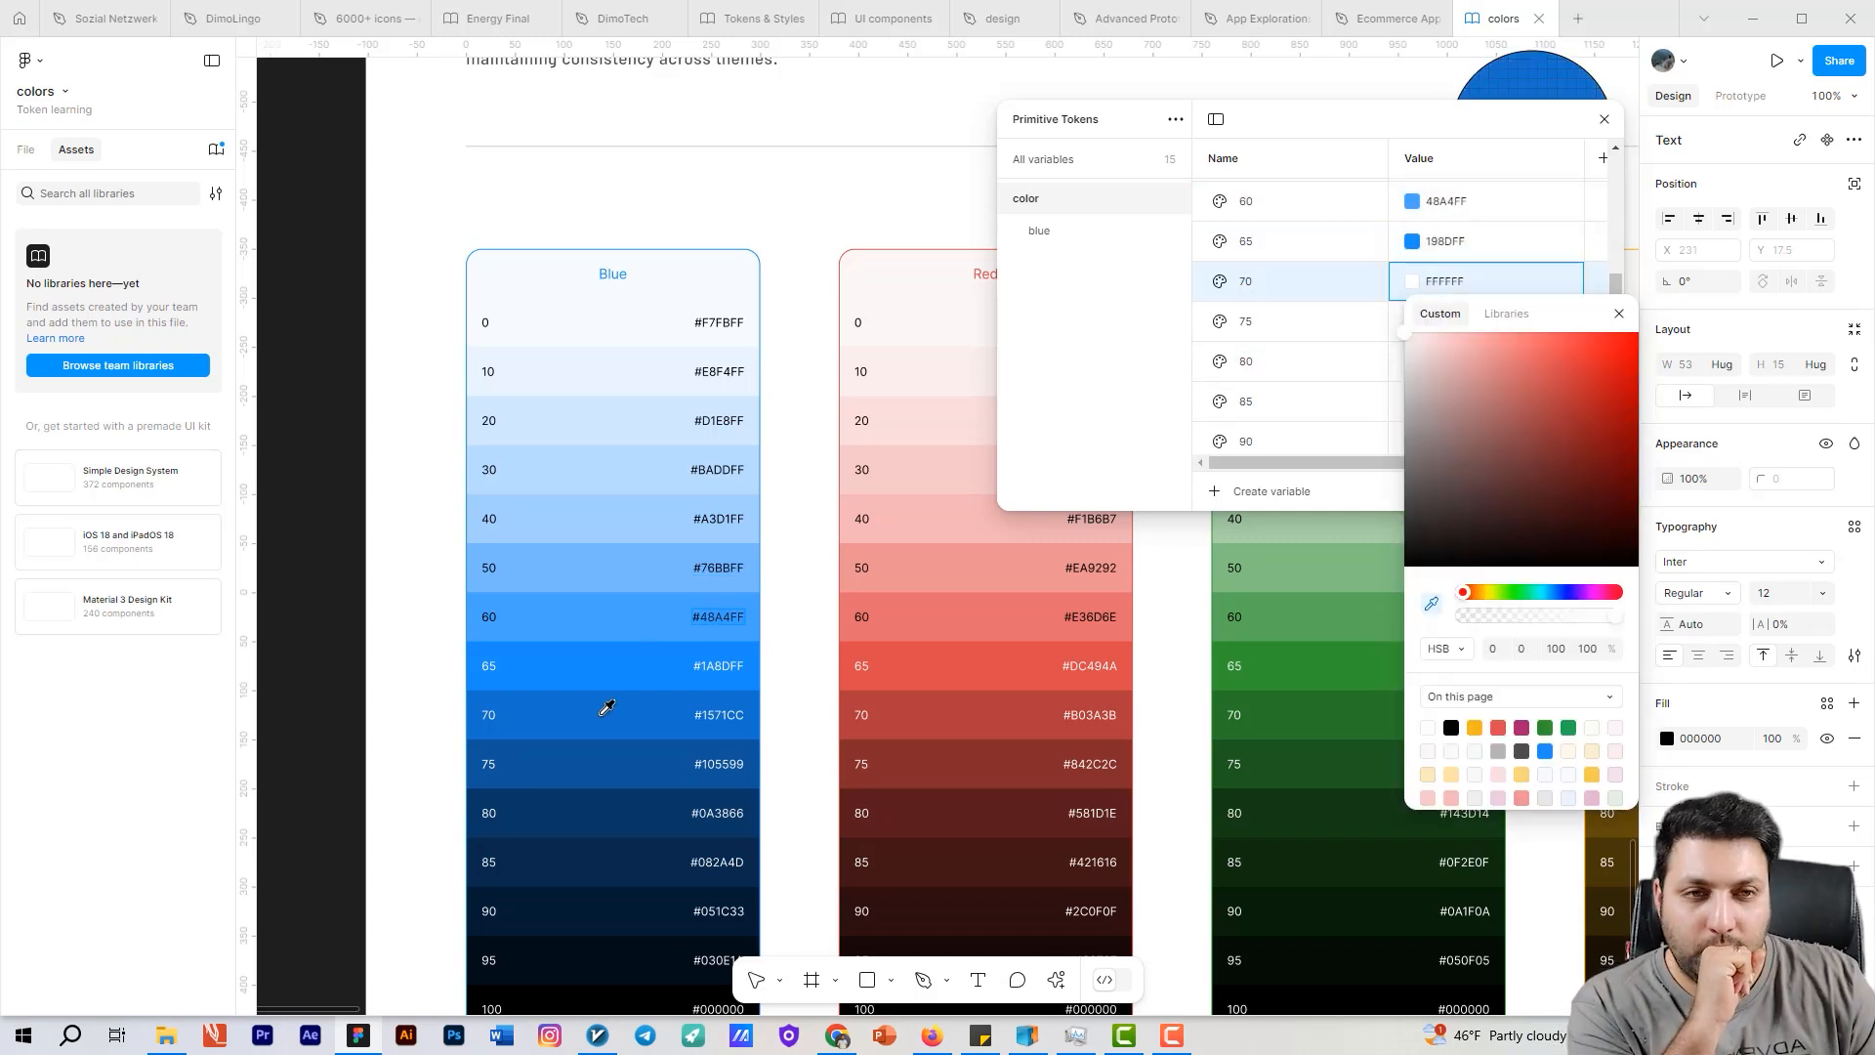
{"action": "left_click", "coordinate": [606, 711]}
Step: Sample the Blue palette's 75 and 80 swatches to set blue variable 75 to 105599 and 80 to 0A3866
{"action": "left_click", "coordinate": [1412, 324]}
{"action": "left_click", "coordinate": [1431, 644]}
{"action": "left_click", "coordinate": [615, 762]}
{"action": "left_click", "coordinate": [1412, 361]}
{"action": "left_click", "coordinate": [1430, 683]}
{"action": "left_click", "coordinate": [615, 812]}
Step: Sample the Blue palette's 85 and 90 swatches to set blue variable 85 to 082A4C and 90 to 051C33
{"action": "left_click", "coordinate": [1412, 401]}
{"action": "left_click", "coordinate": [1431, 721]}
{"action": "scroll", "coordinate": [648, 732], "scroll_direction": "down", "scroll_amount": 1}
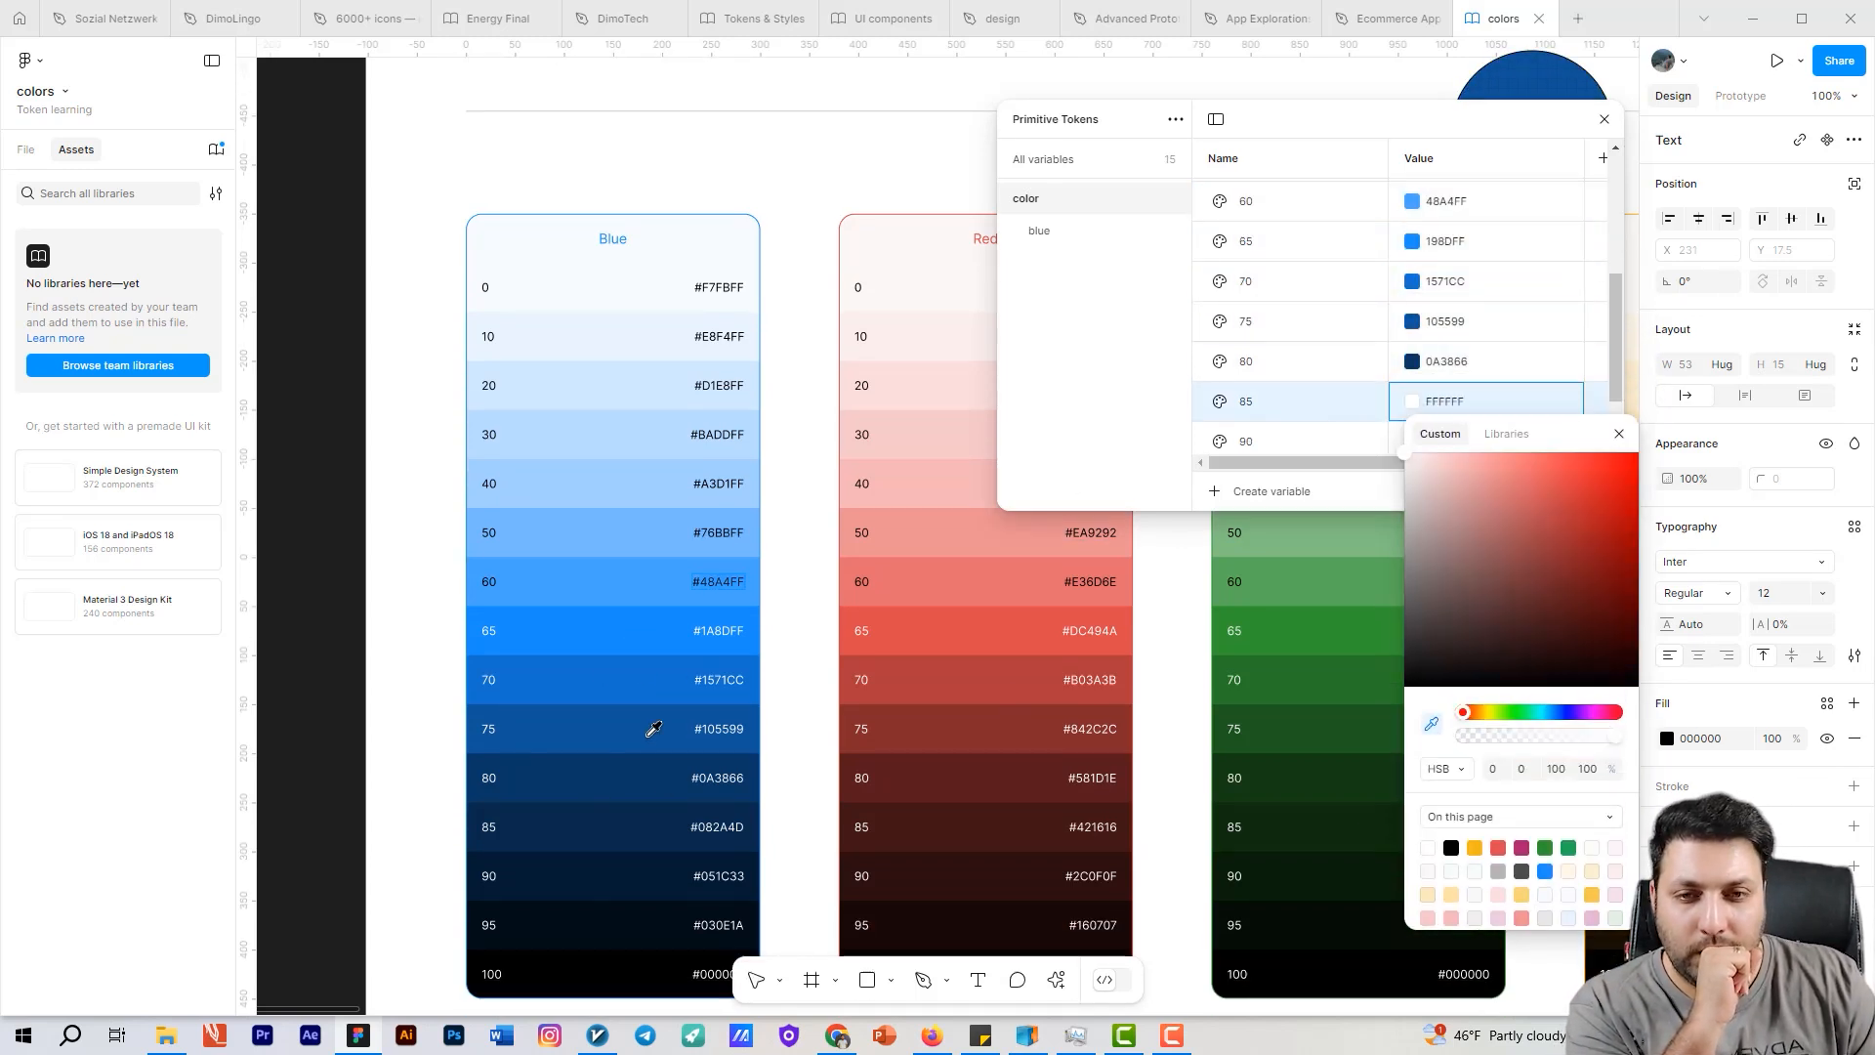
{"action": "left_click", "coordinate": [625, 826]}
{"action": "scroll", "coordinate": [1421, 364], "scroll_direction": "down", "scroll_amount": 1}
{"action": "left_click", "coordinate": [581, 901]}
Step: Sample the Blue palette's 95 and 100 swatches to set blue variable 95 to 030E19 and 100 to 000000
{"action": "left_click", "coordinate": [1412, 394]}
{"action": "left_click", "coordinate": [1432, 719]}
{"action": "scroll", "coordinate": [625, 903], "scroll_direction": "down", "scroll_amount": 1}
{"action": "left_click", "coordinate": [615, 914]}
{"action": "left_click", "coordinate": [1406, 435]}
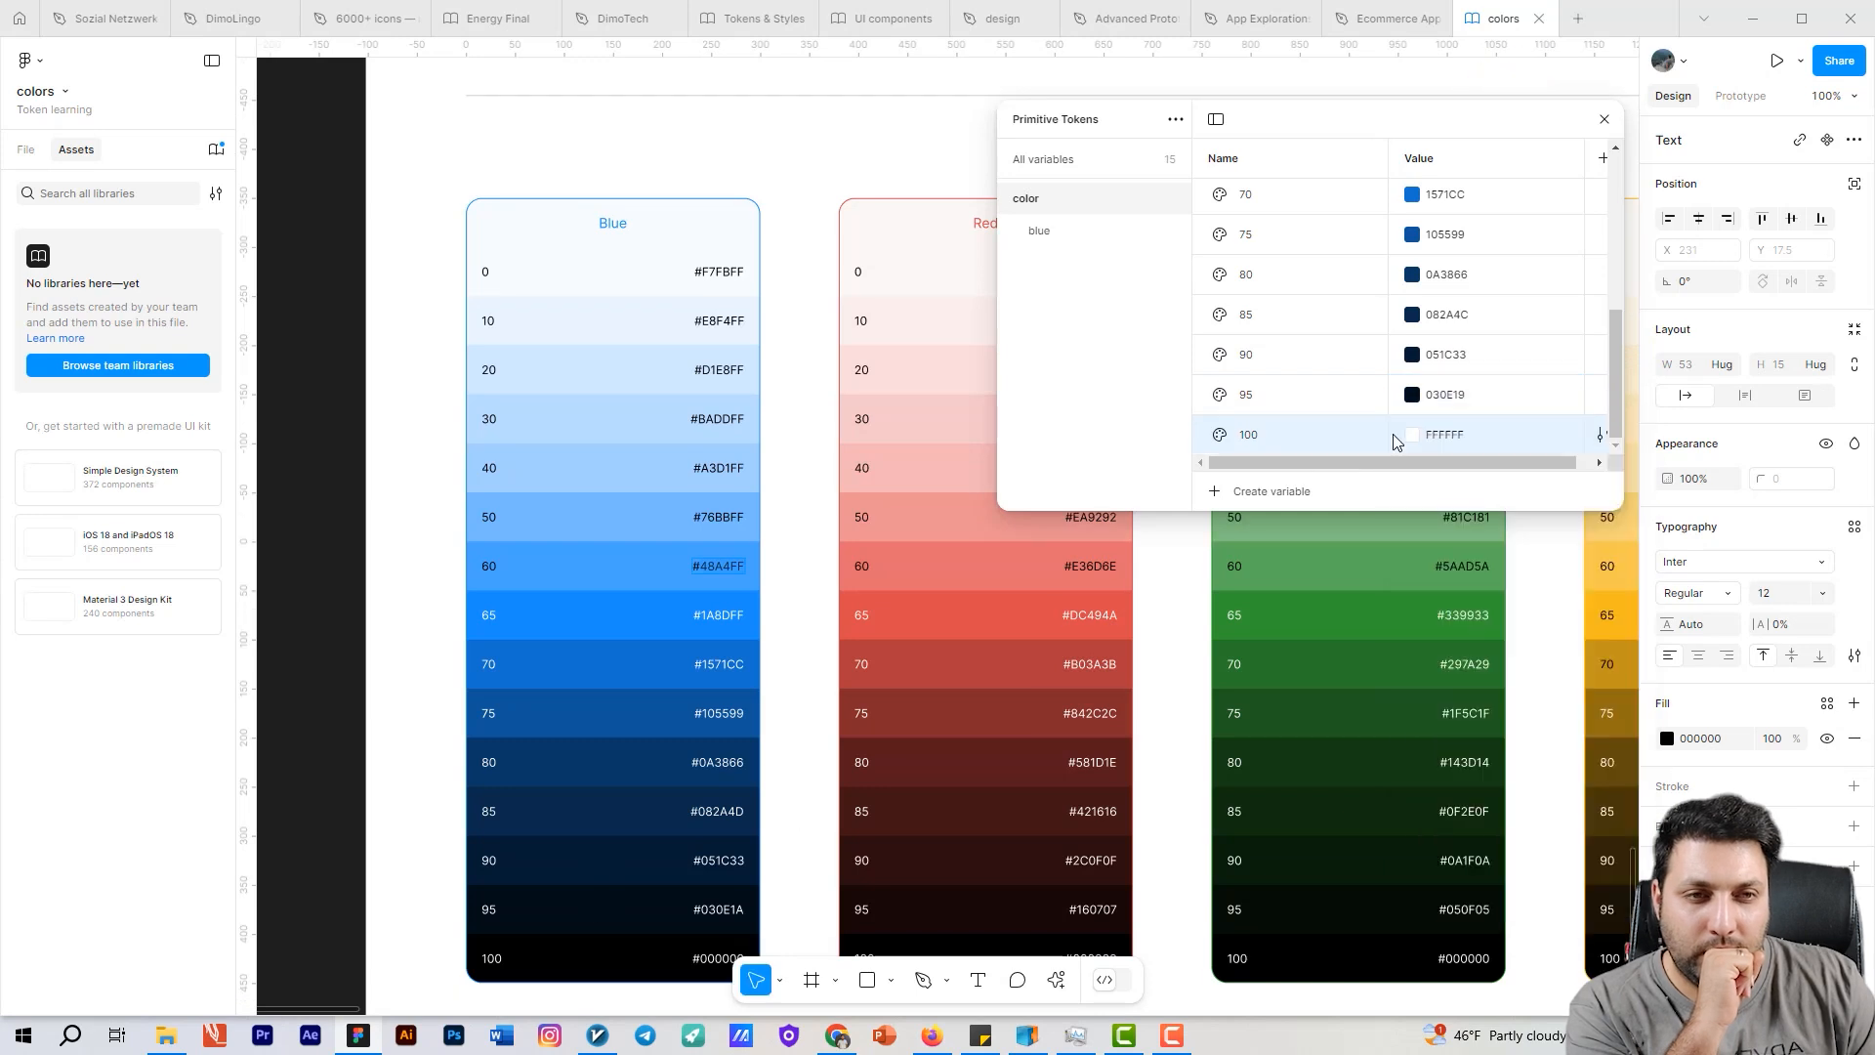
{"action": "left_click", "coordinate": [1431, 758]}
{"action": "left_click", "coordinate": [641, 968]}
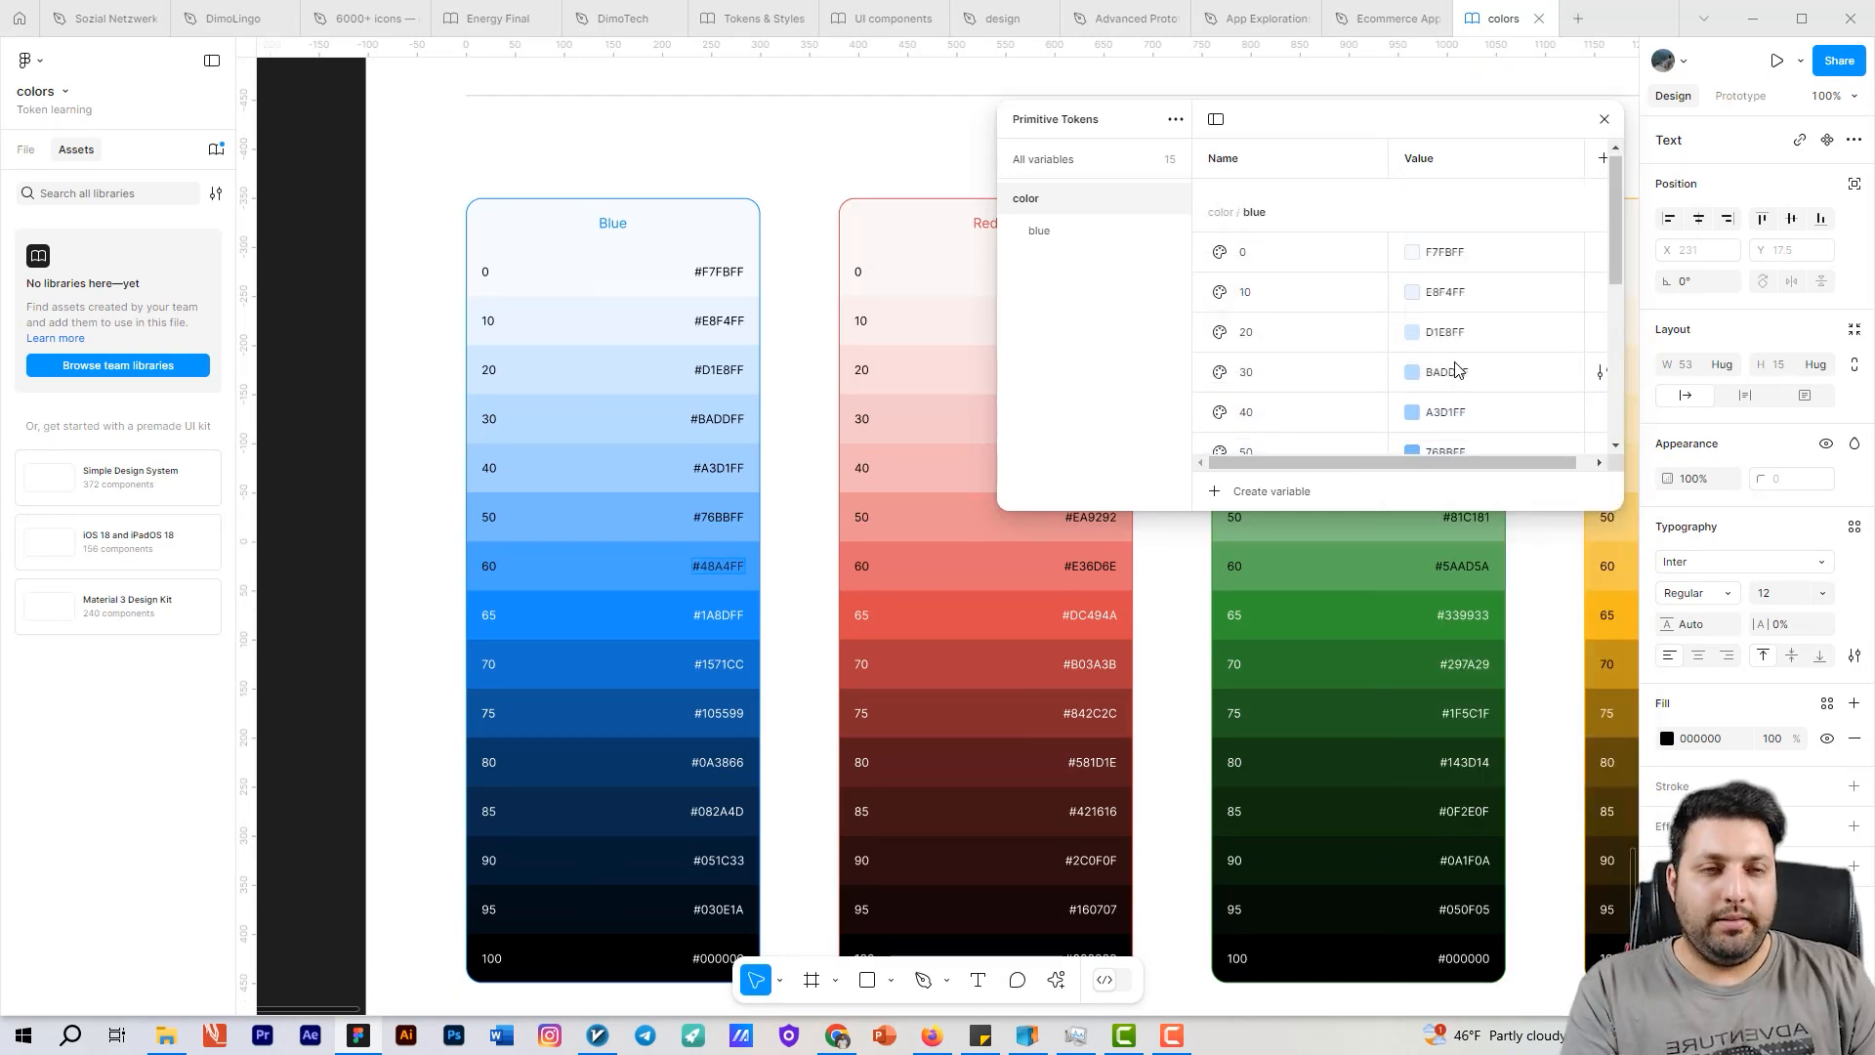
Step: Duplicate the completed blue variable group within color and rename the copy as red
{"action": "scroll", "coordinate": [1367, 376], "scroll_direction": "down", "scroll_amount": 3}
{"action": "scroll", "coordinate": [1338, 371], "scroll_direction": "up", "scroll_amount": 3}
{"action": "scroll", "coordinate": [1346, 364], "scroll_direction": "down", "scroll_amount": 3}
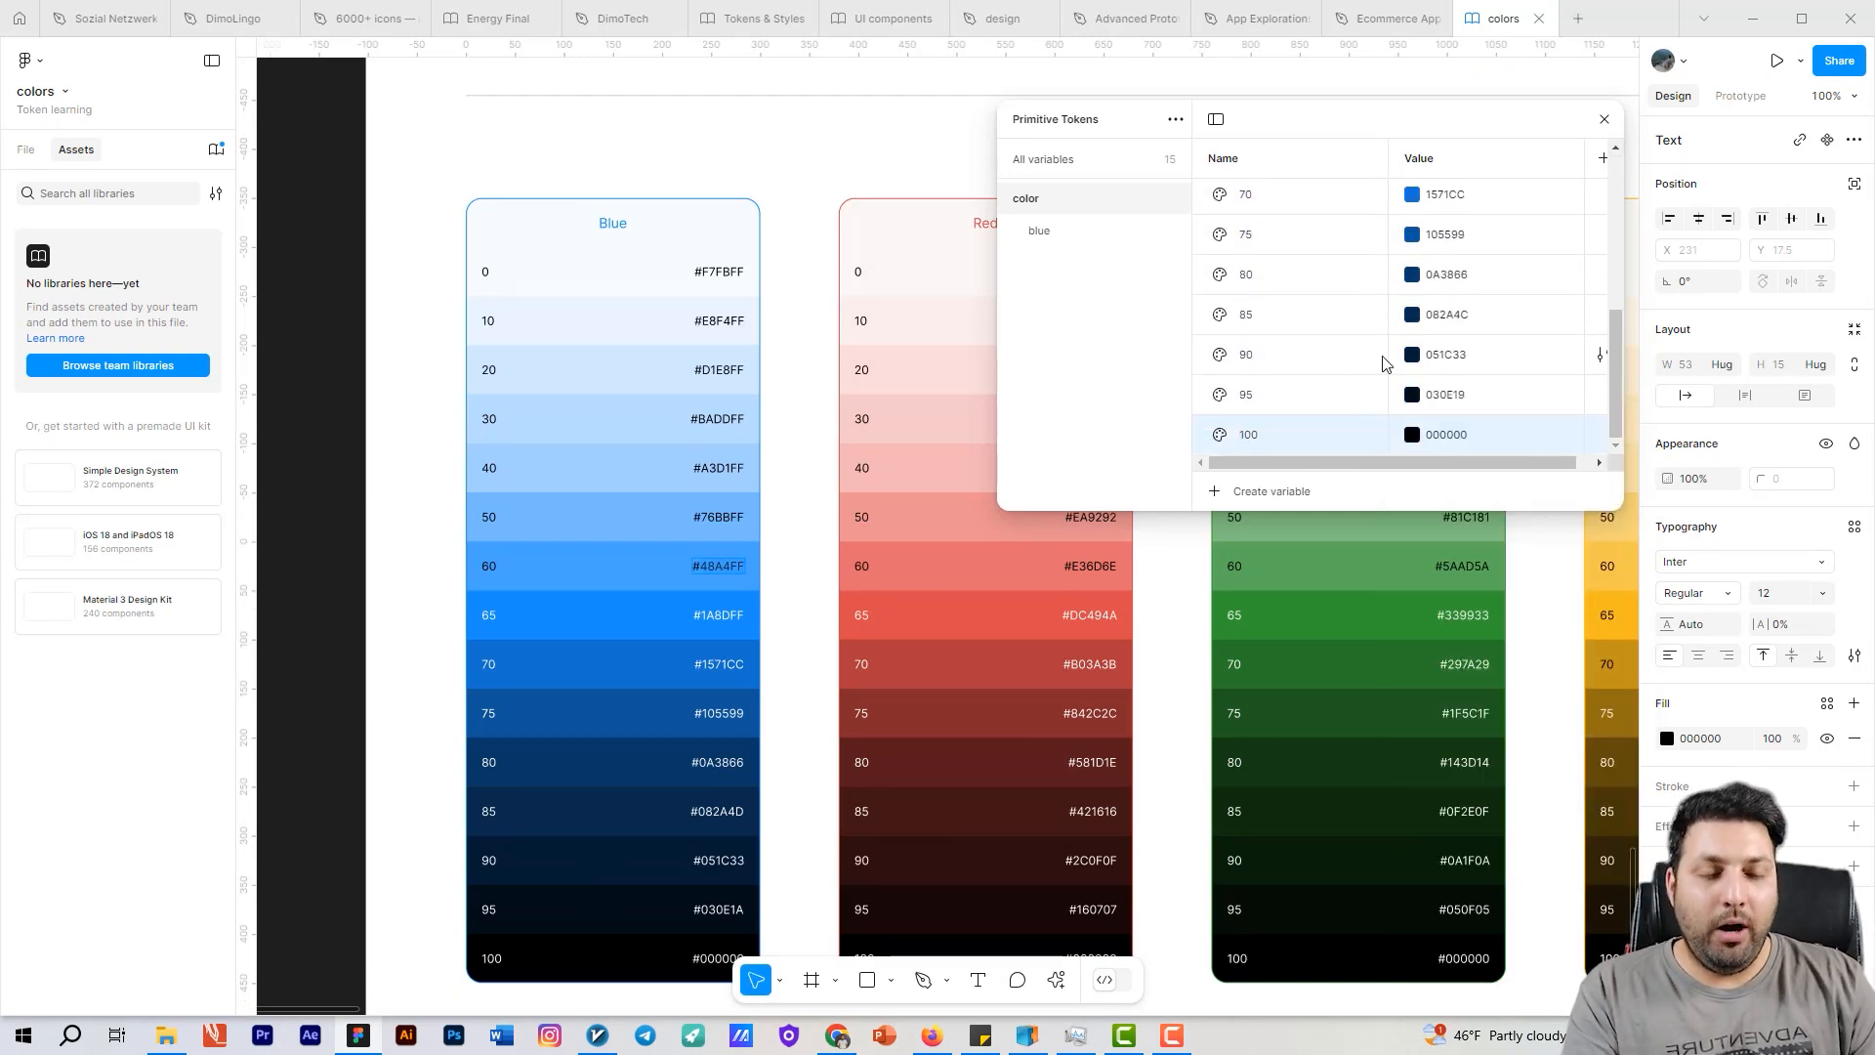
{"action": "scroll", "coordinate": [1381, 364], "scroll_direction": "up", "scroll_amount": 3}
{"action": "left_click", "coordinate": [1023, 234]}
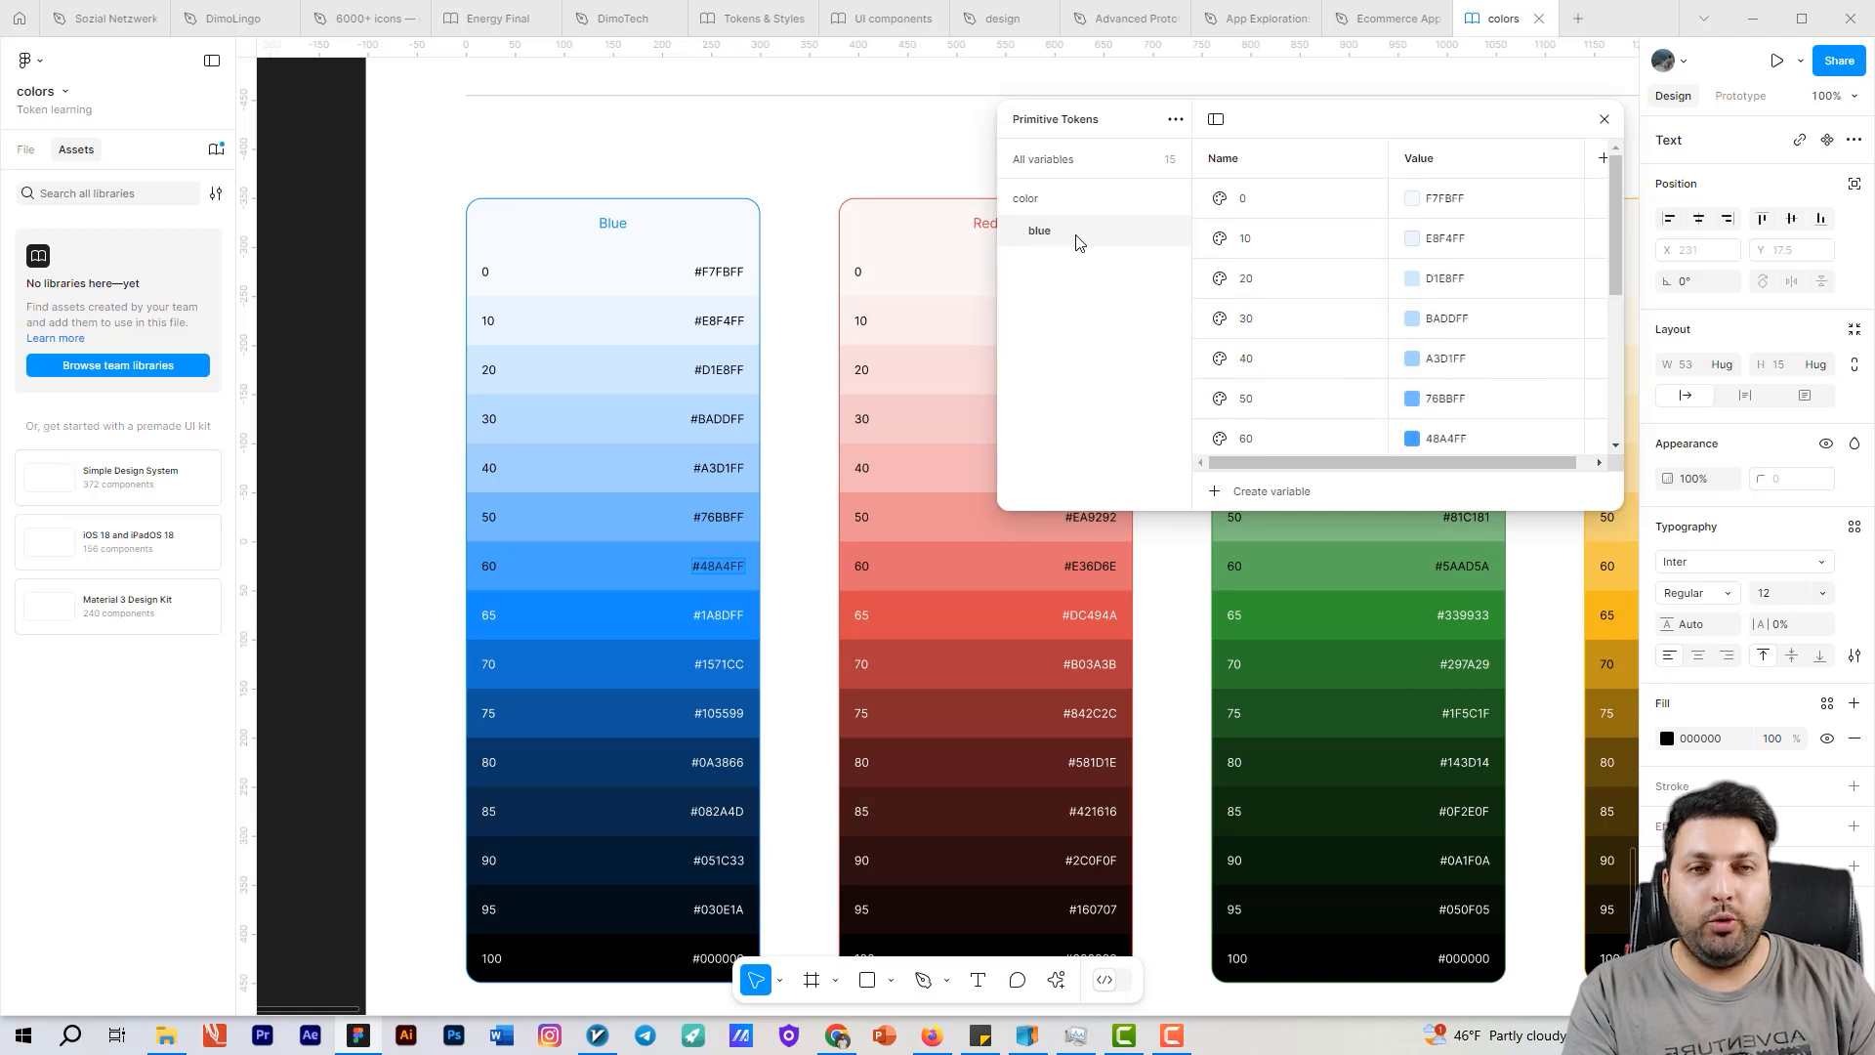
{"action": "right_click", "coordinate": [1048, 248]}
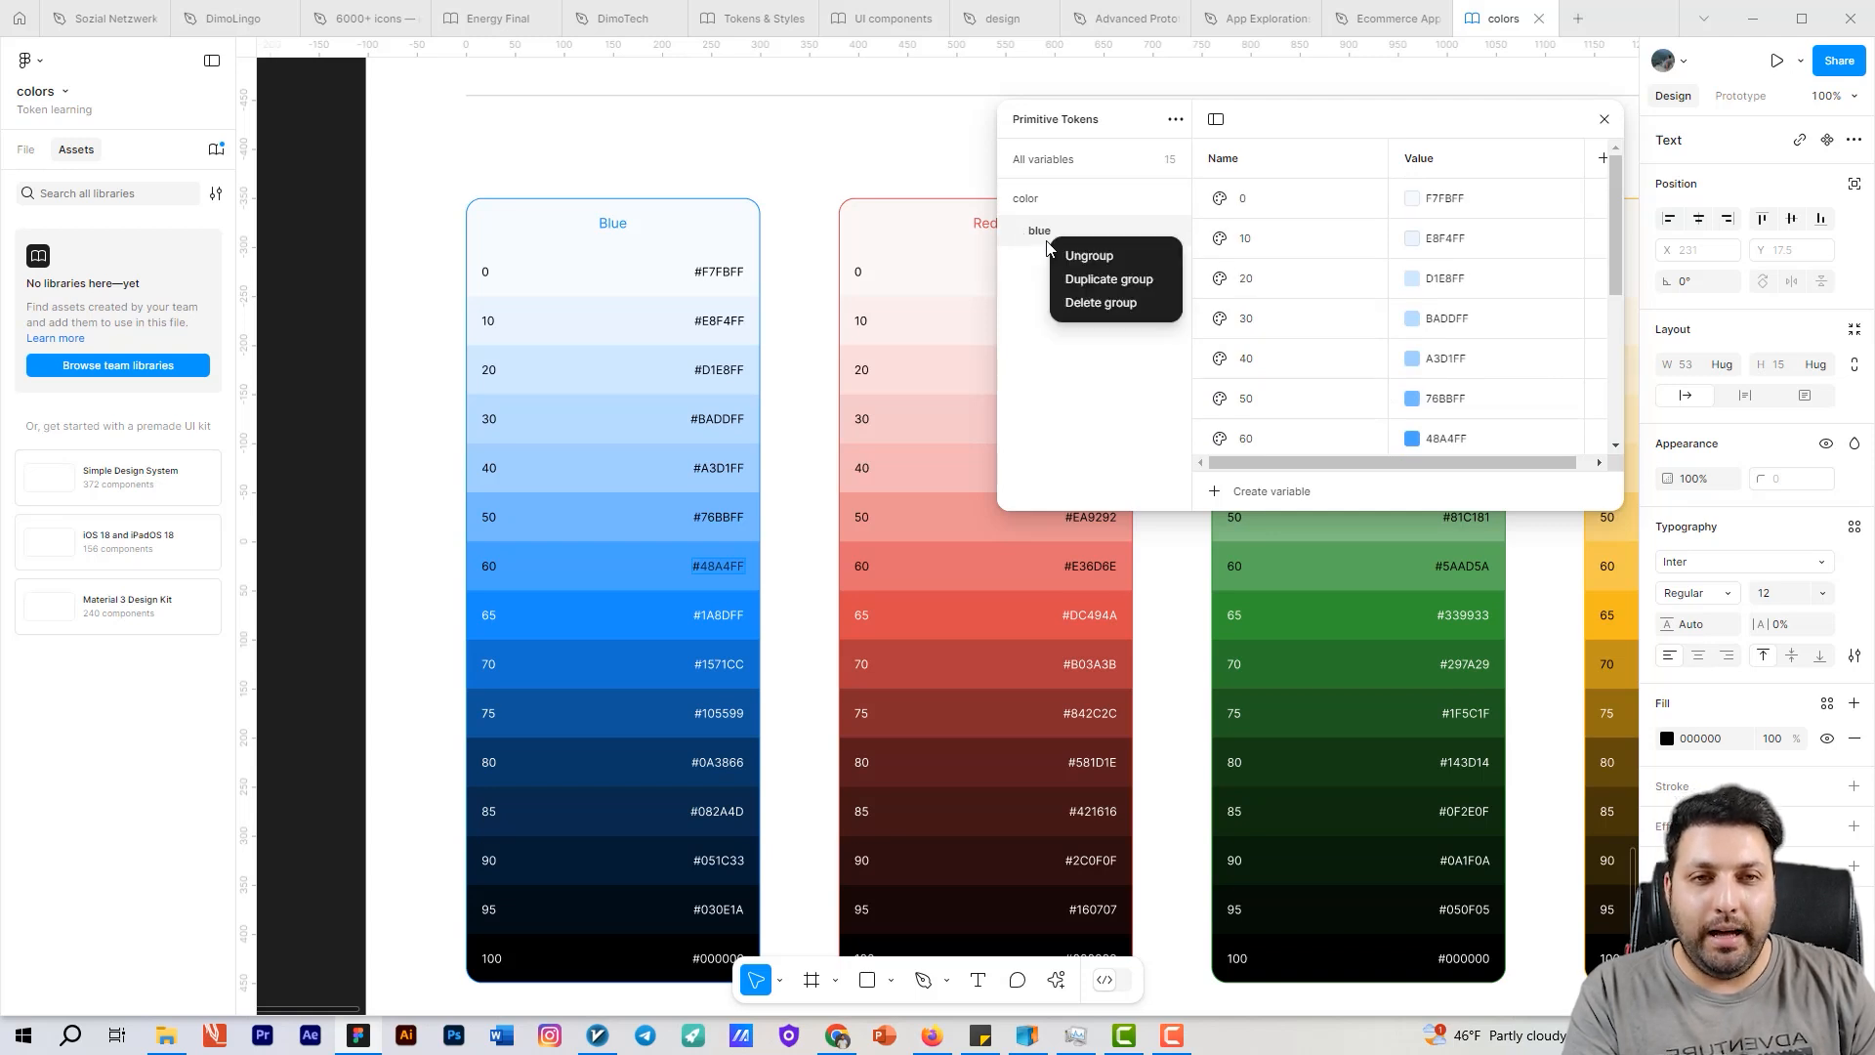
{"action": "left_click", "coordinate": [1037, 239]}
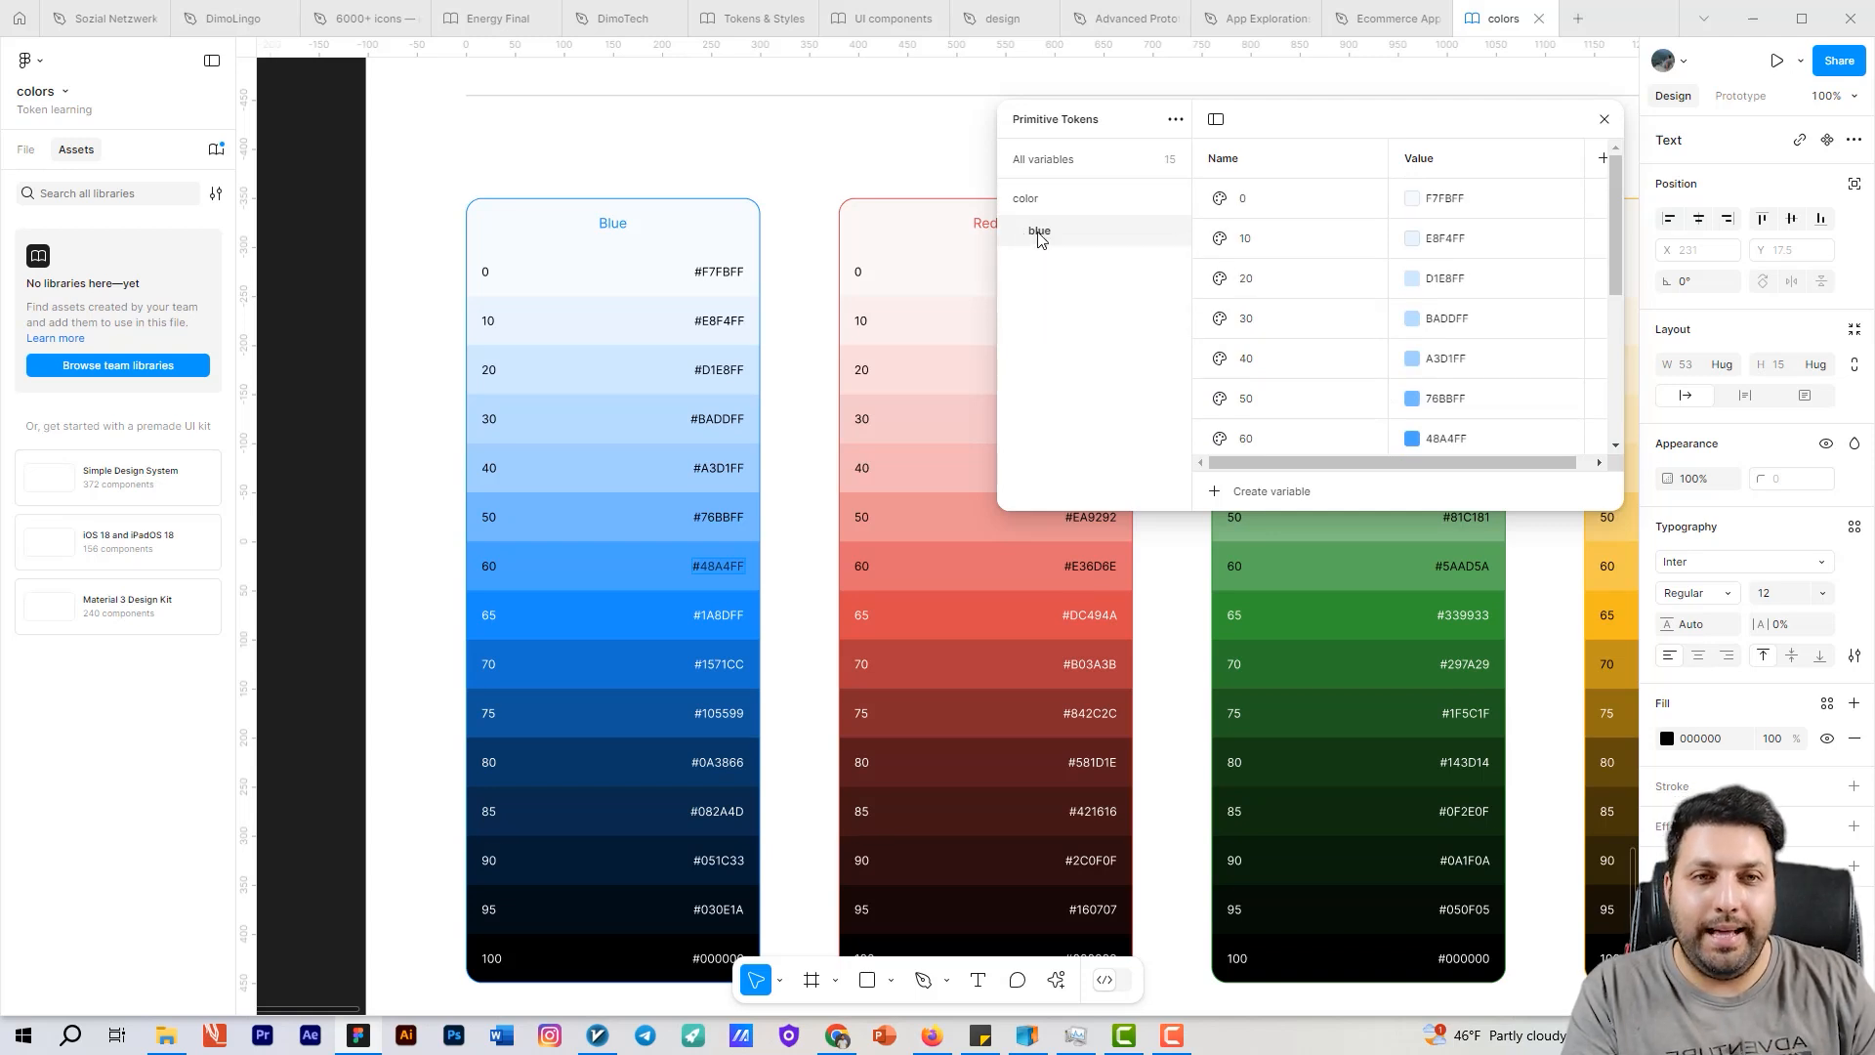
{"action": "right_click", "coordinate": [1039, 233]}
{"action": "left_click", "coordinate": [1081, 271]}
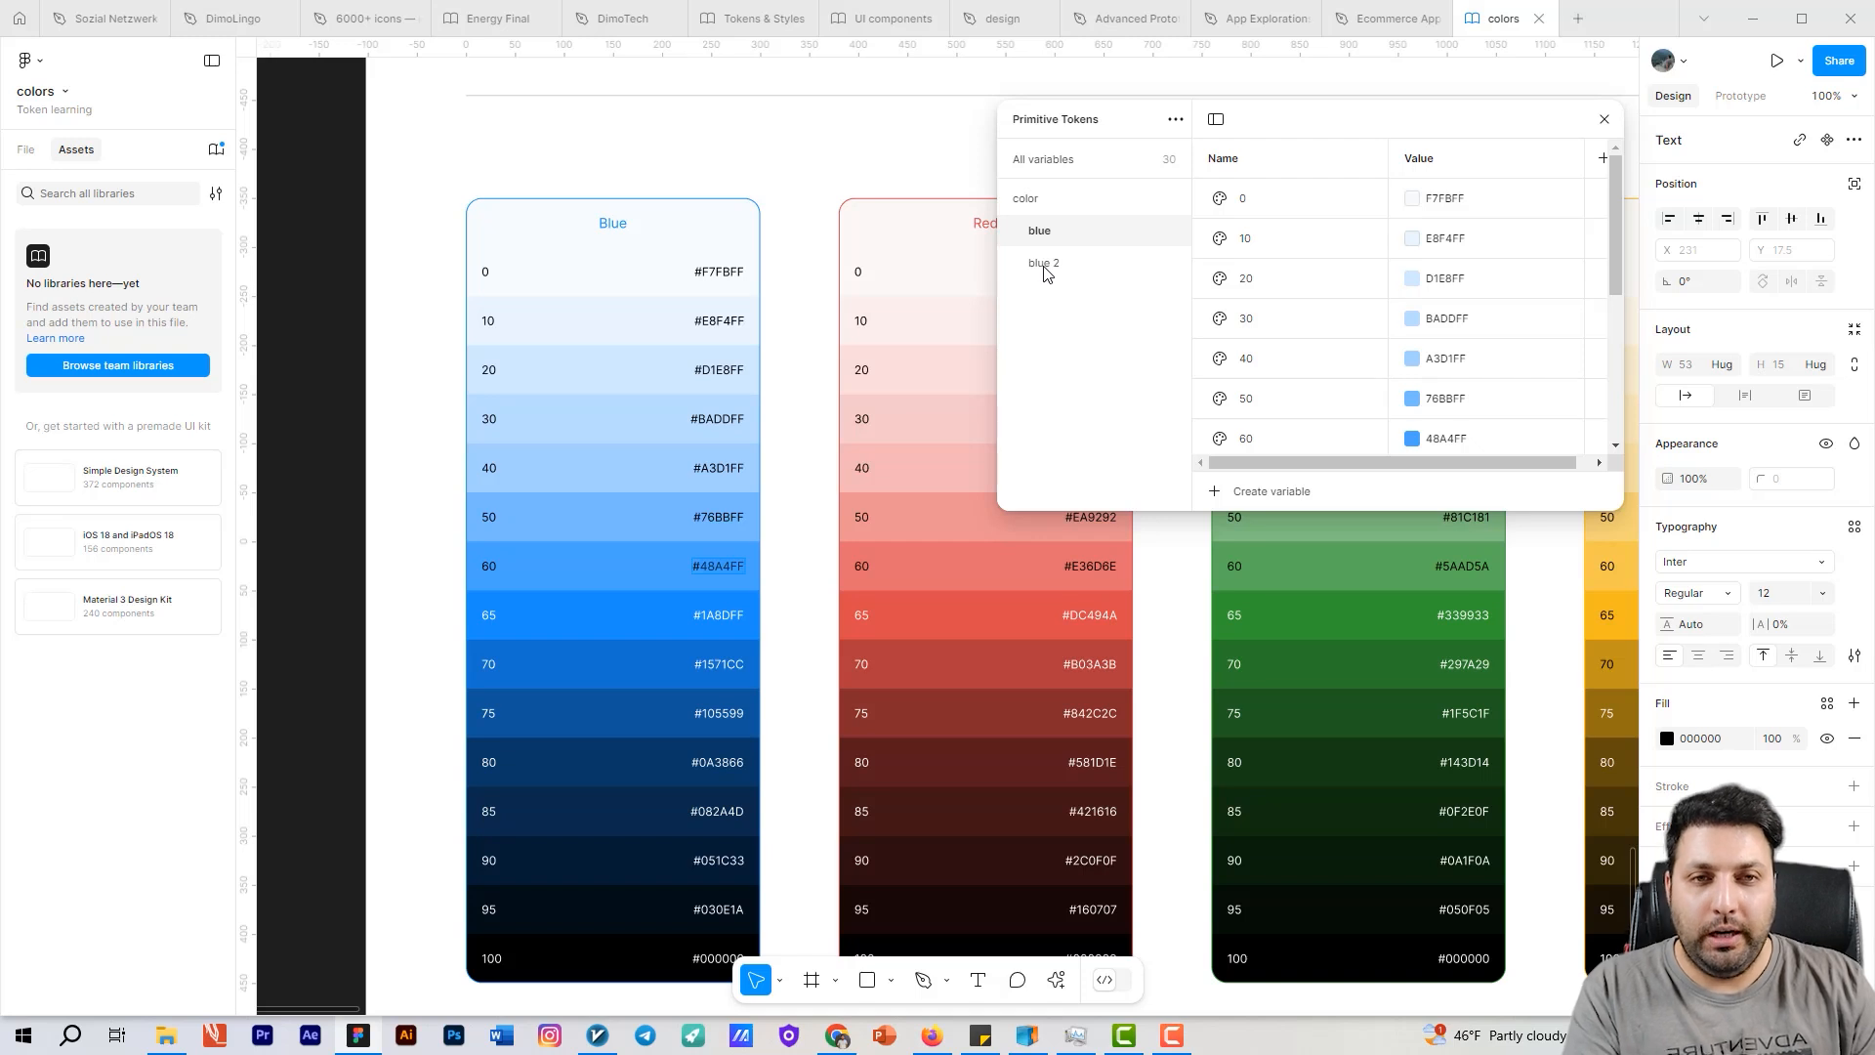
{"action": "double_click", "coordinate": [1043, 264]}
{"action": "type", "text": "red"}
{"action": "key", "text": "Return"}
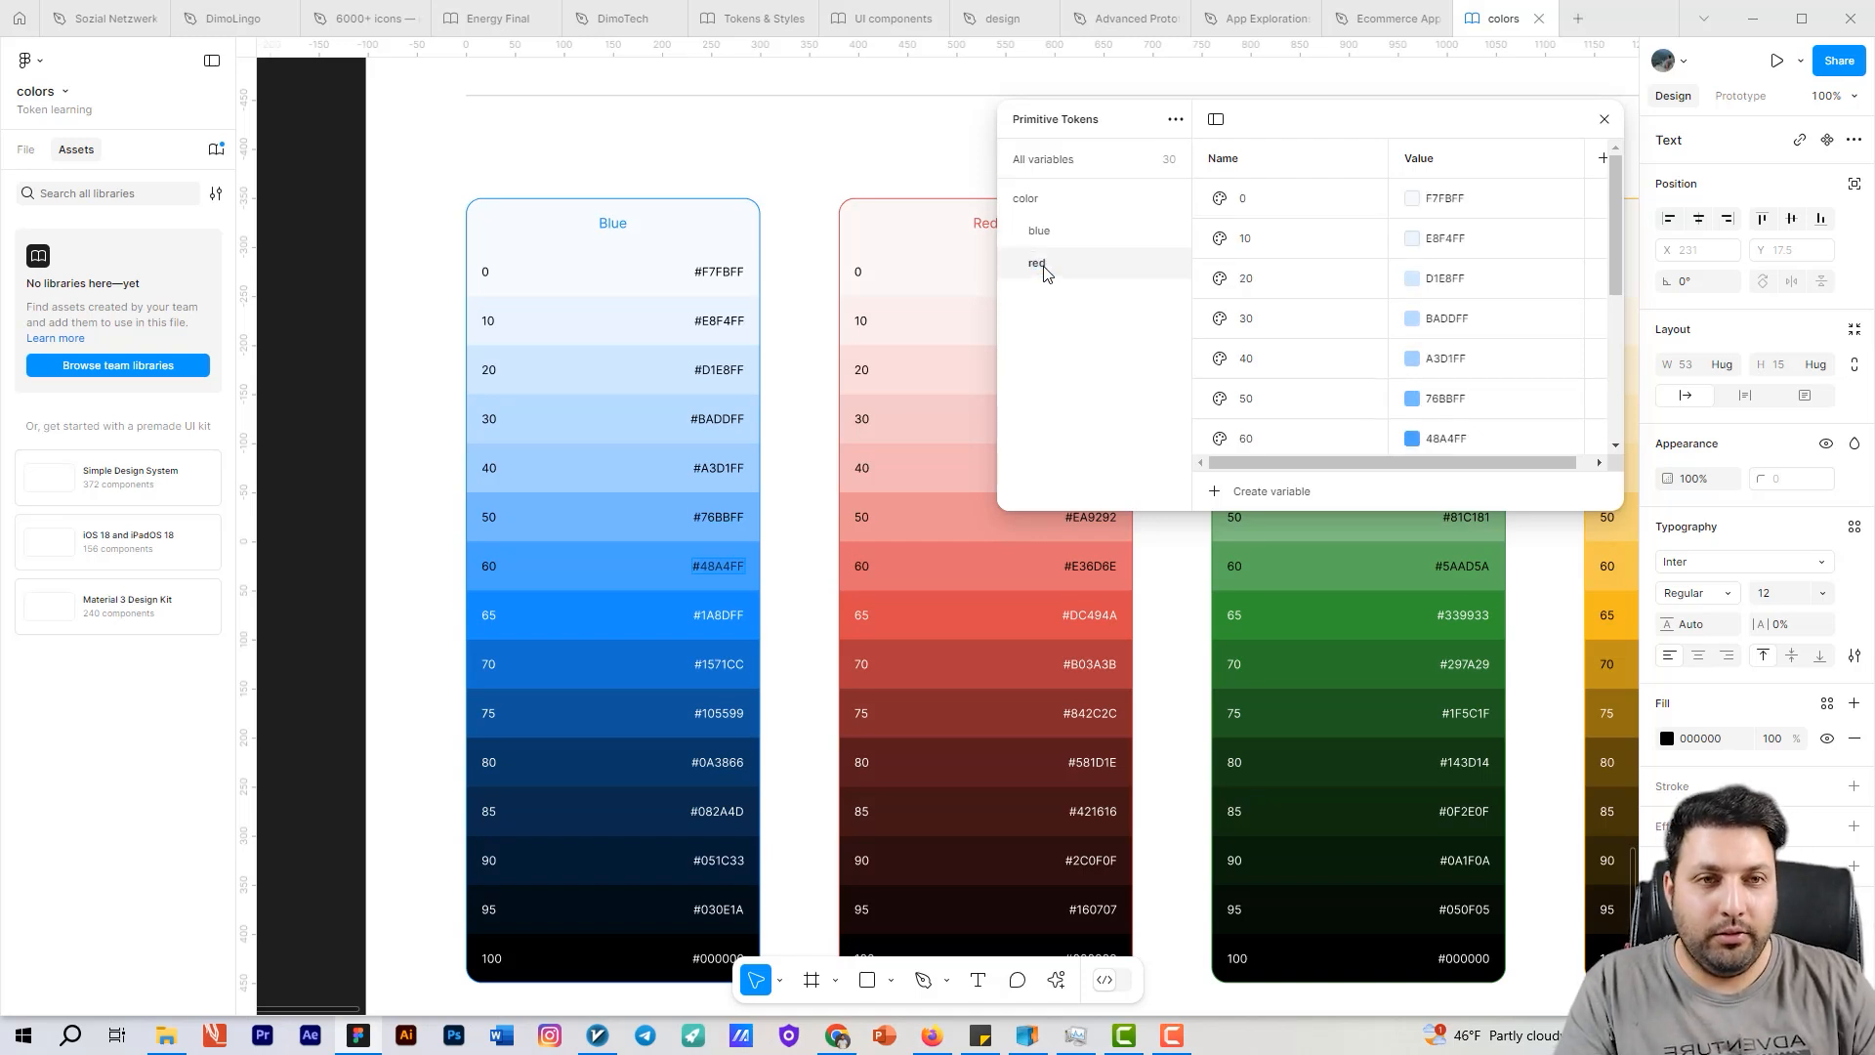
Step: Set the red variable 0 to FCF7F7 by sampling the 0 swatch of the Red palette with the eyedropper
{"action": "left_click", "coordinate": [1443, 199]}
{"action": "left_click_drag", "start_coordinate": [616, 362], "coordinate": [253, 395]}
{"action": "left_click", "coordinate": [1411, 200]}
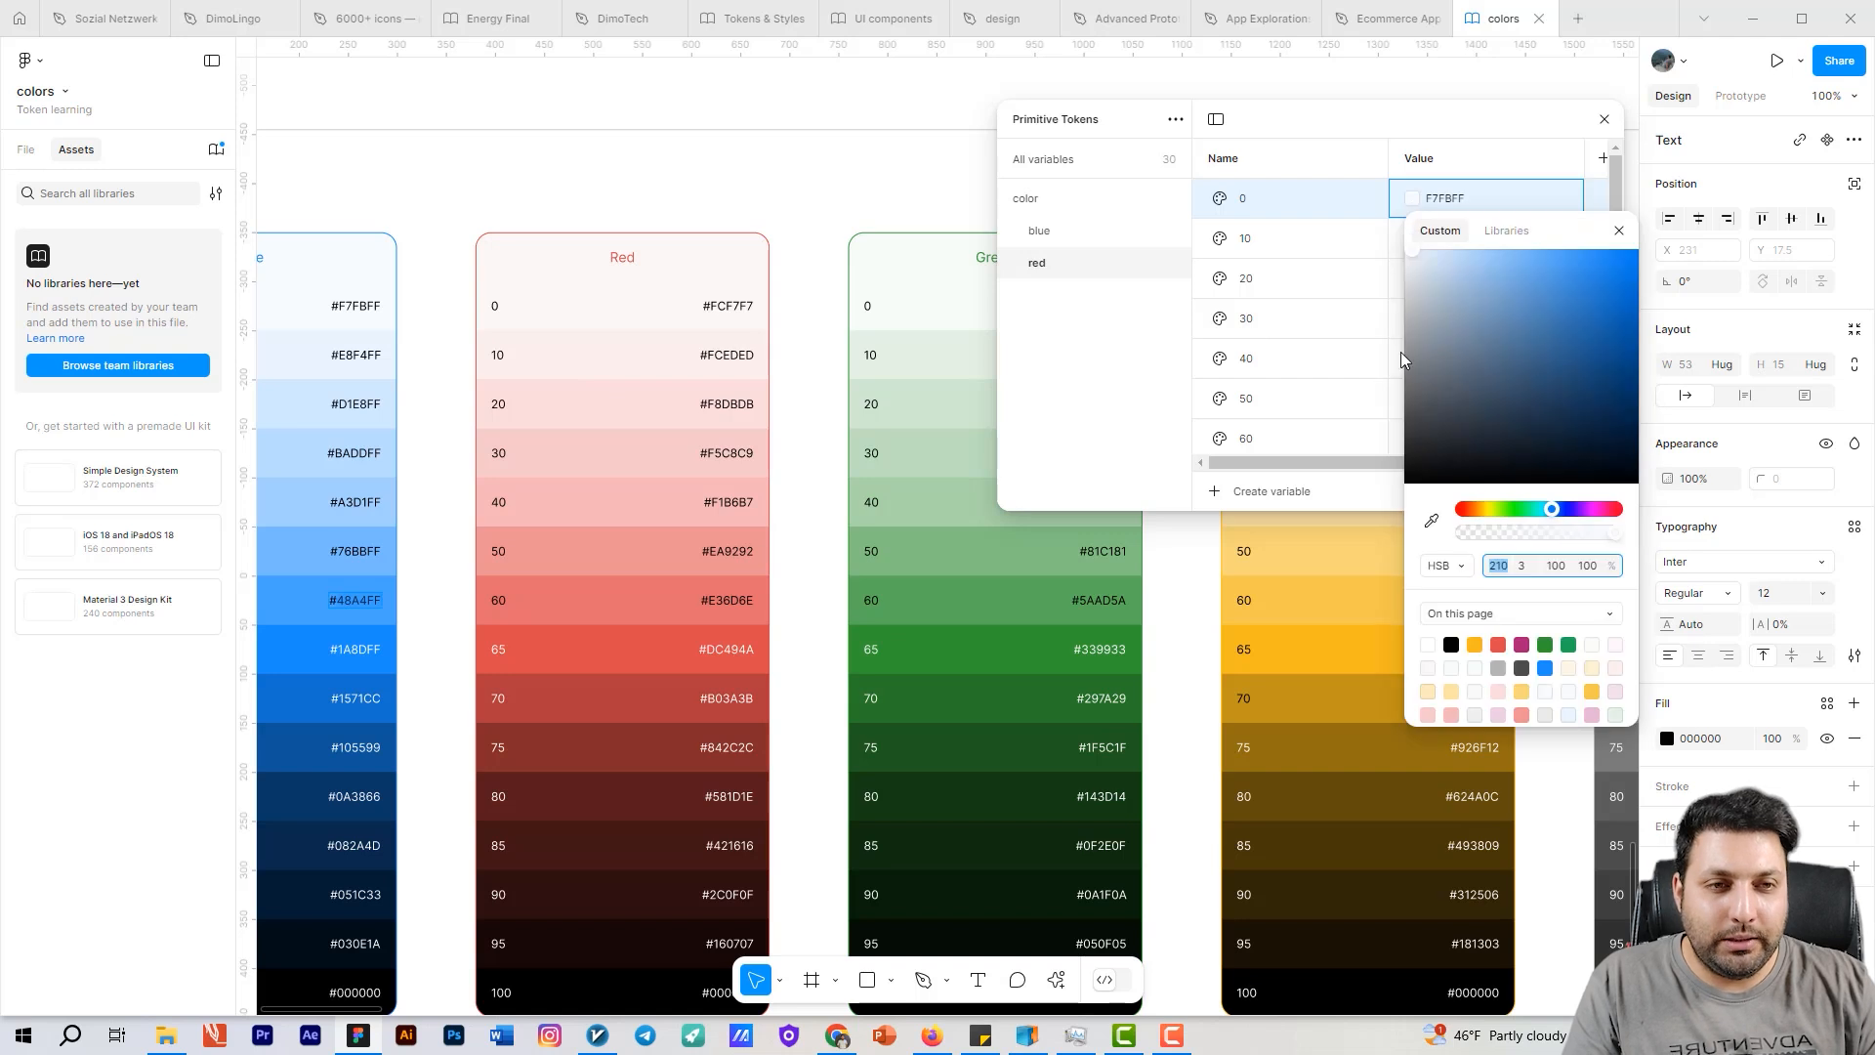
{"action": "left_click", "coordinate": [1431, 521]}
{"action": "left_click", "coordinate": [613, 296]}
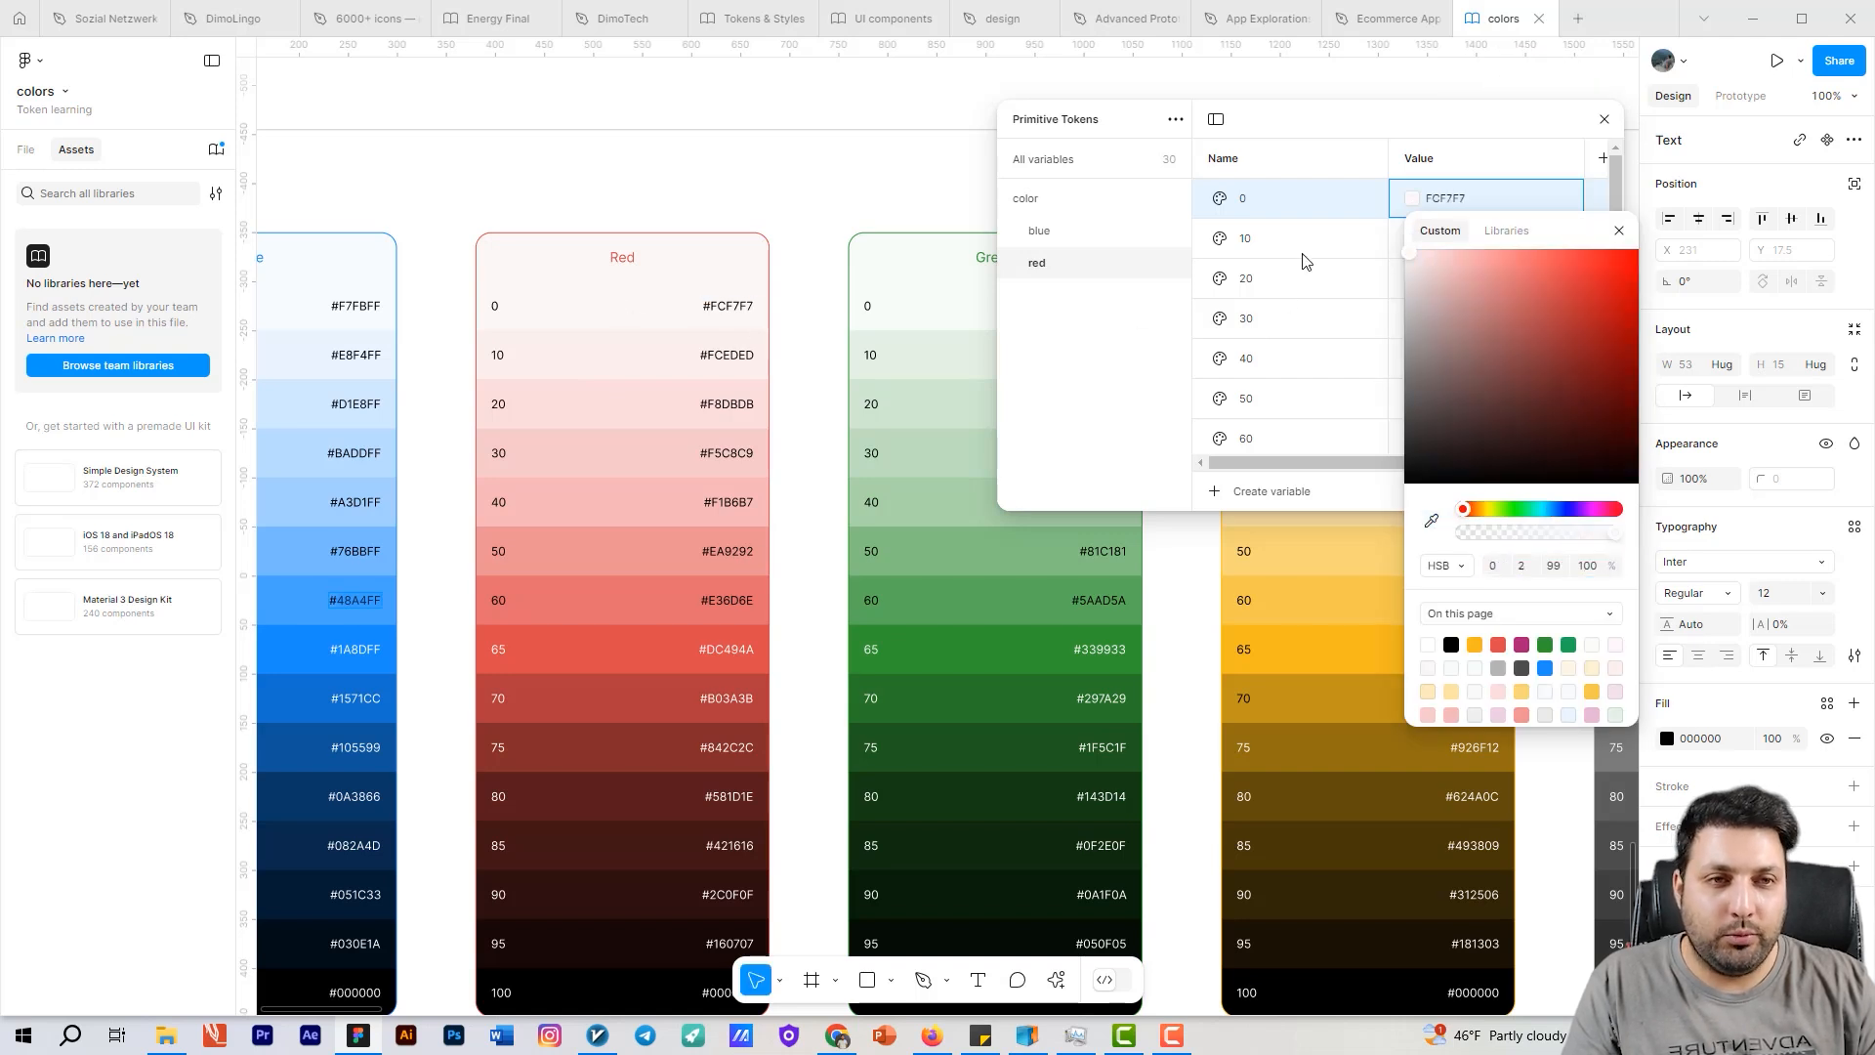
Step: Set the red variable 10 to FBEDED by sampling the 10 swatch of the Red palette with the eyedropper
{"action": "left_click", "coordinate": [1433, 239]}
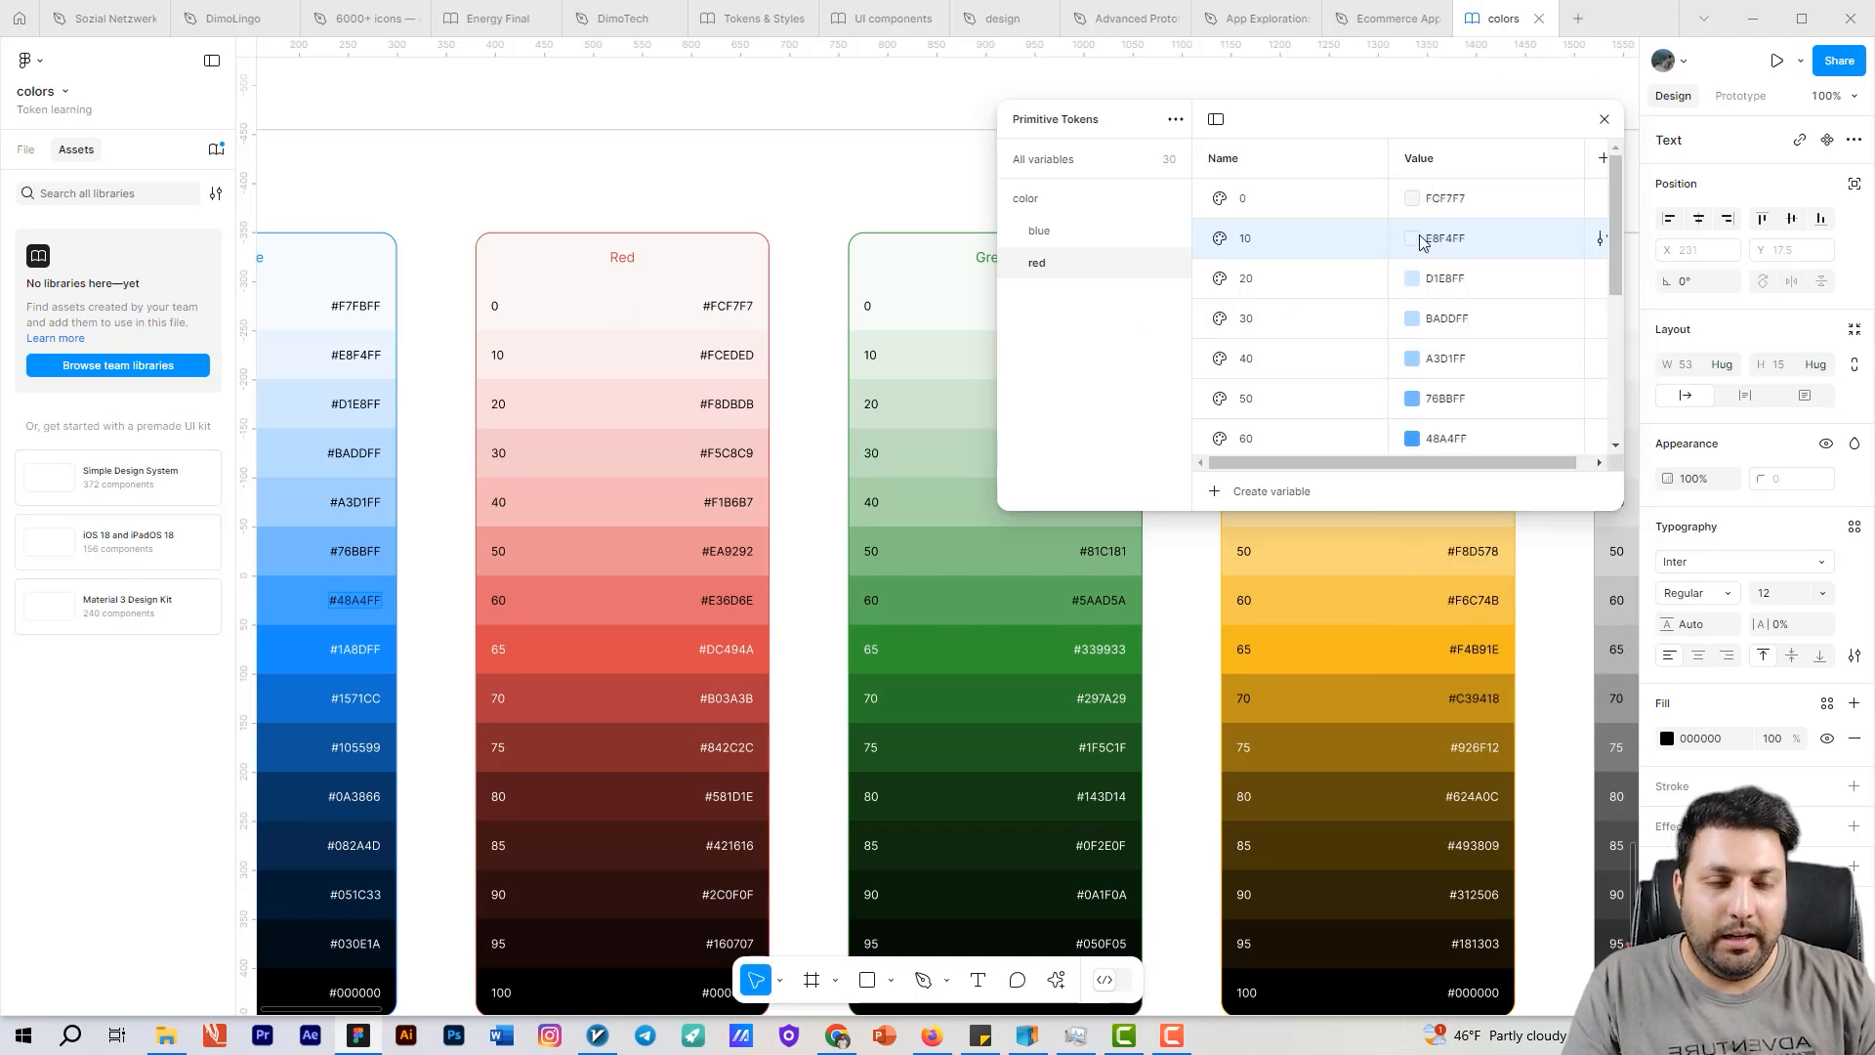
{"action": "left_click", "coordinate": [1421, 237]}
{"action": "left_click", "coordinate": [1431, 560]}
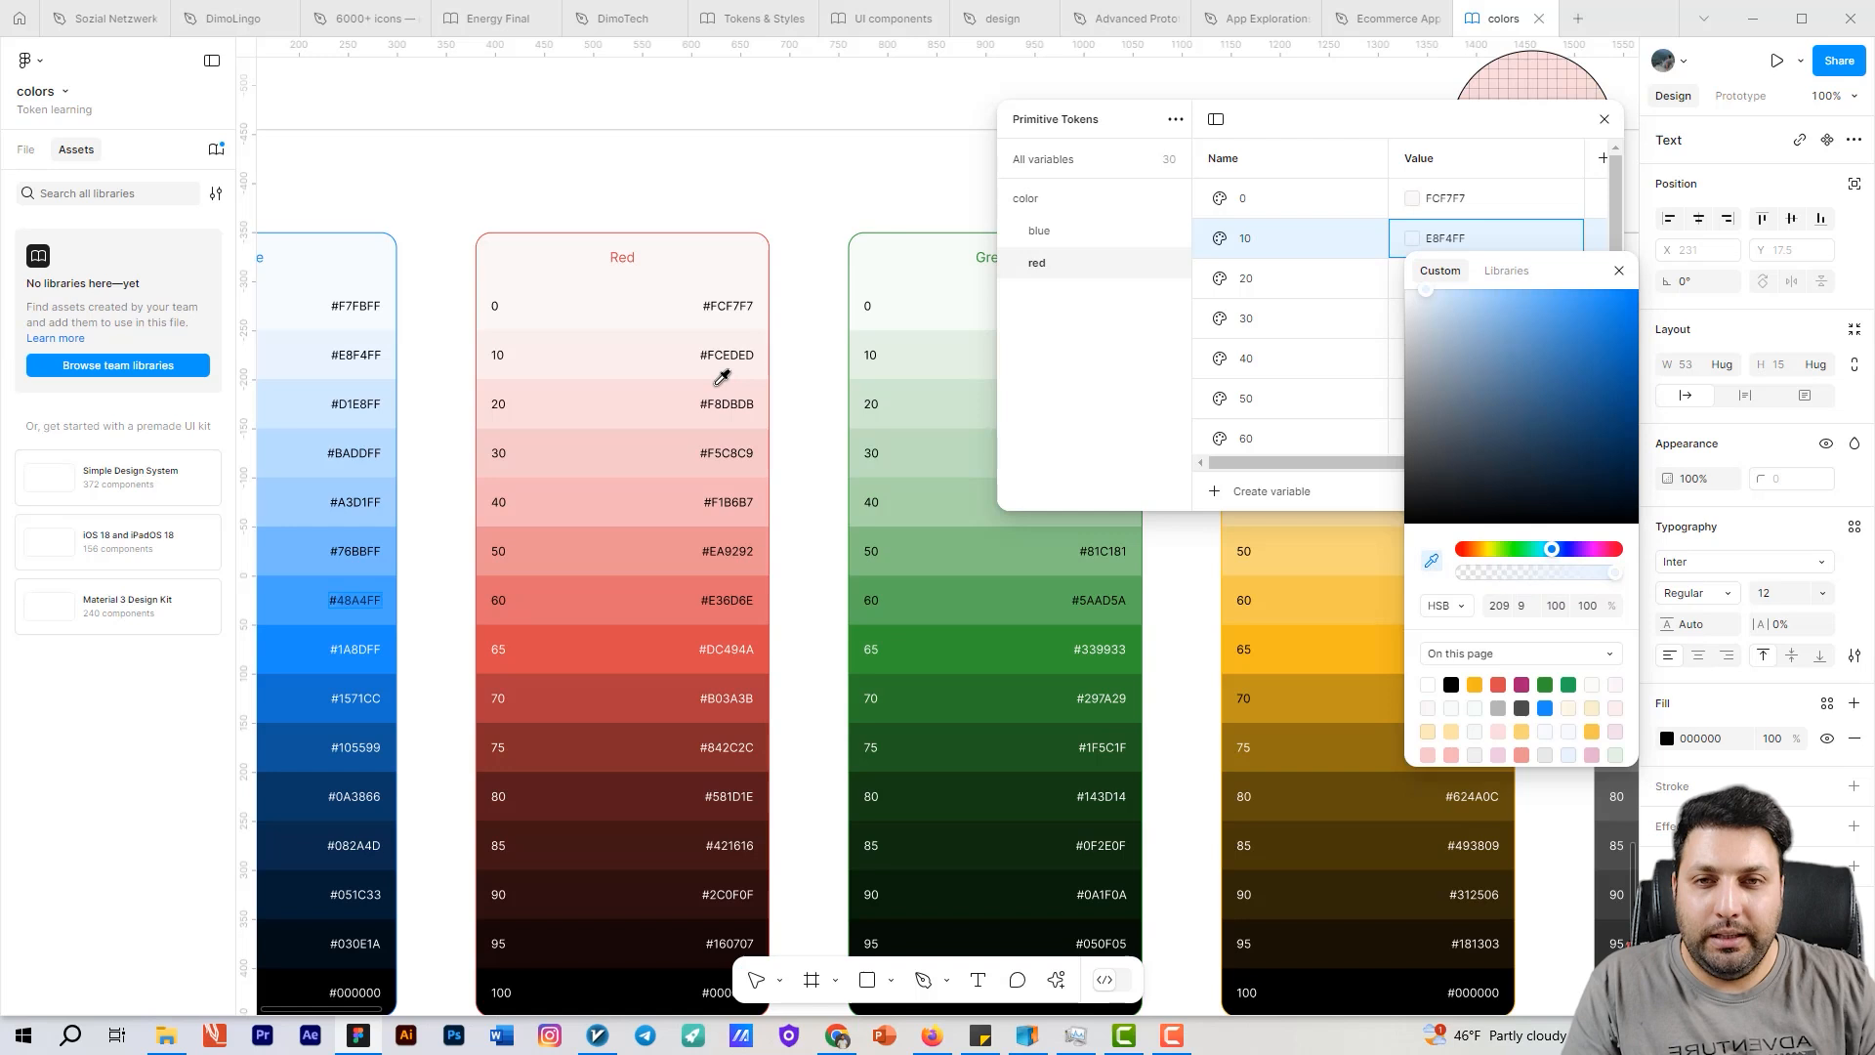
{"action": "left_click", "coordinate": [628, 363]}
{"action": "left_click", "coordinate": [653, 416]}
Step: Copy the hex code #F8DBDB from the Red palette's 20 swatch and paste it as the value of red variable 20
{"action": "double_click", "coordinate": [726, 404]}
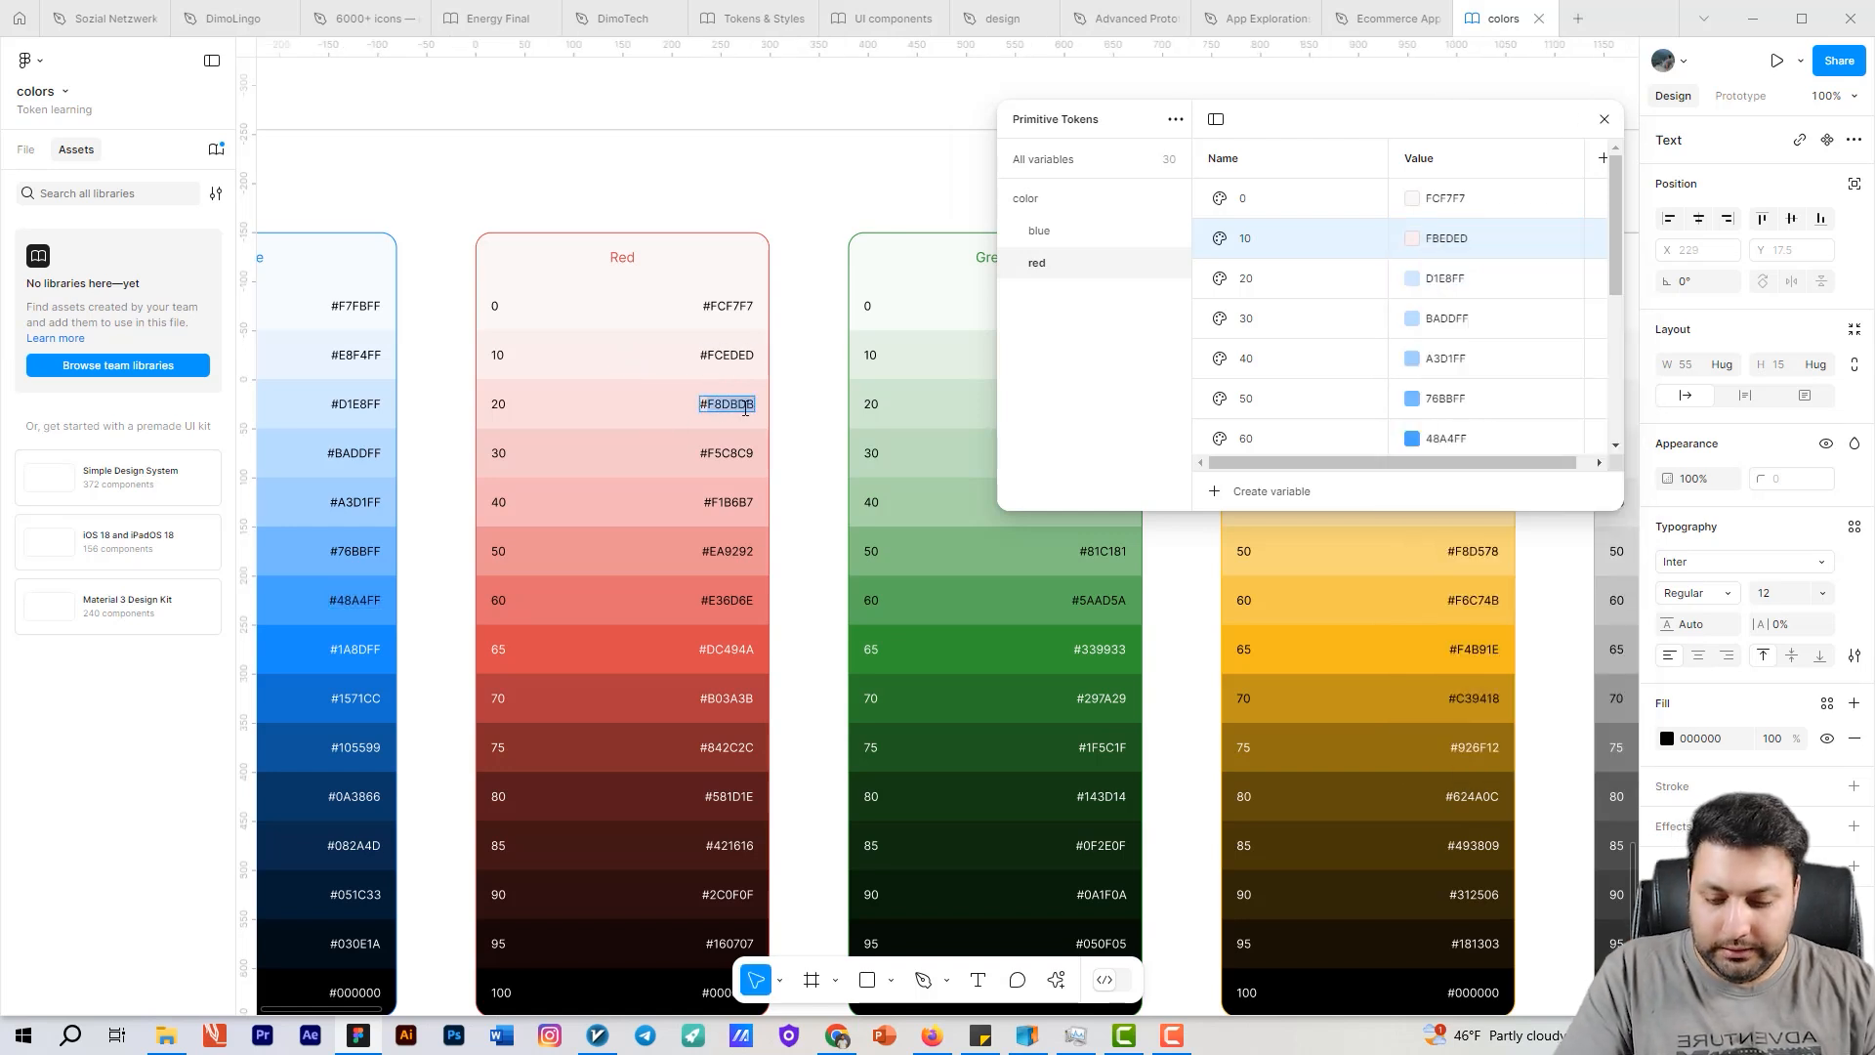
{"action": "left_click", "coordinate": [1452, 278]}
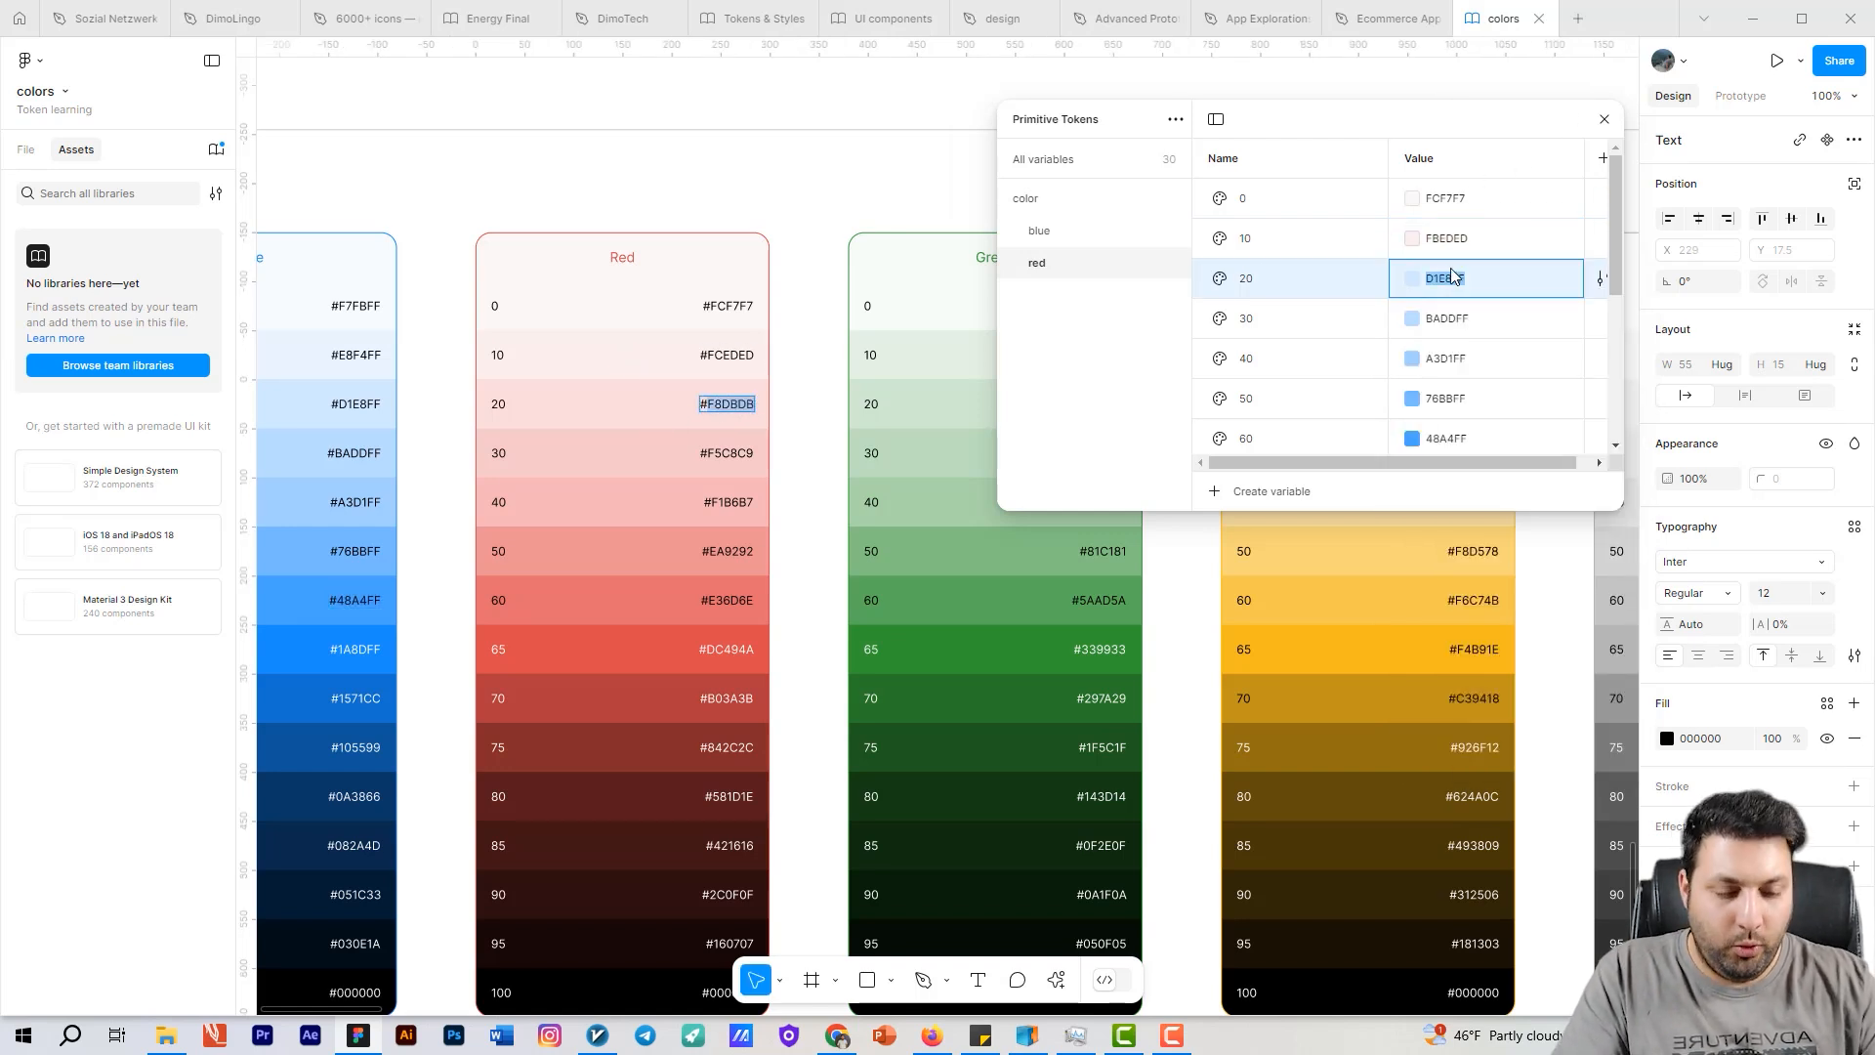
{"action": "key", "text": "ctrl+v"}
{"action": "key", "text": "Return"}
Step: Duplicate the red variable group and select the copy
{"action": "scroll", "coordinate": [1406, 288], "scroll_direction": "down", "scroll_amount": 1}
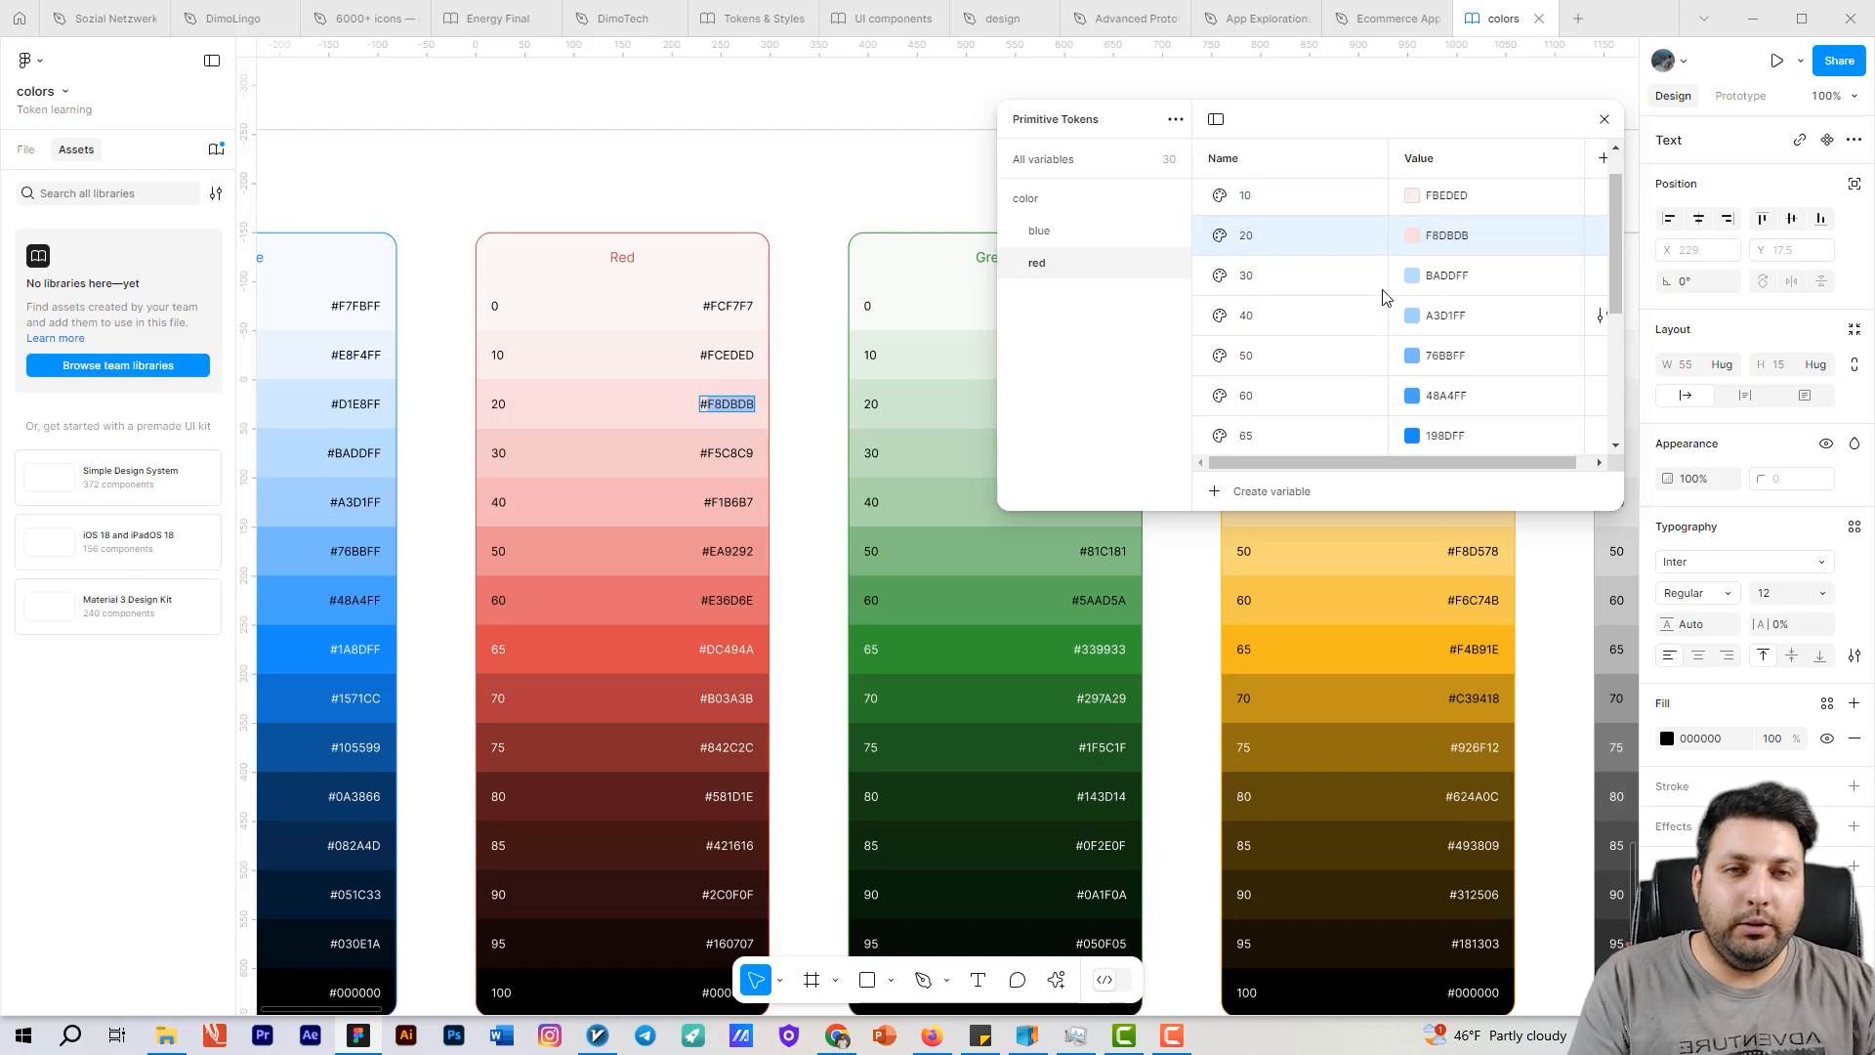
{"action": "scroll", "coordinate": [1383, 298], "scroll_direction": "up", "scroll_amount": 1}
{"action": "right_click", "coordinate": [1057, 267]}
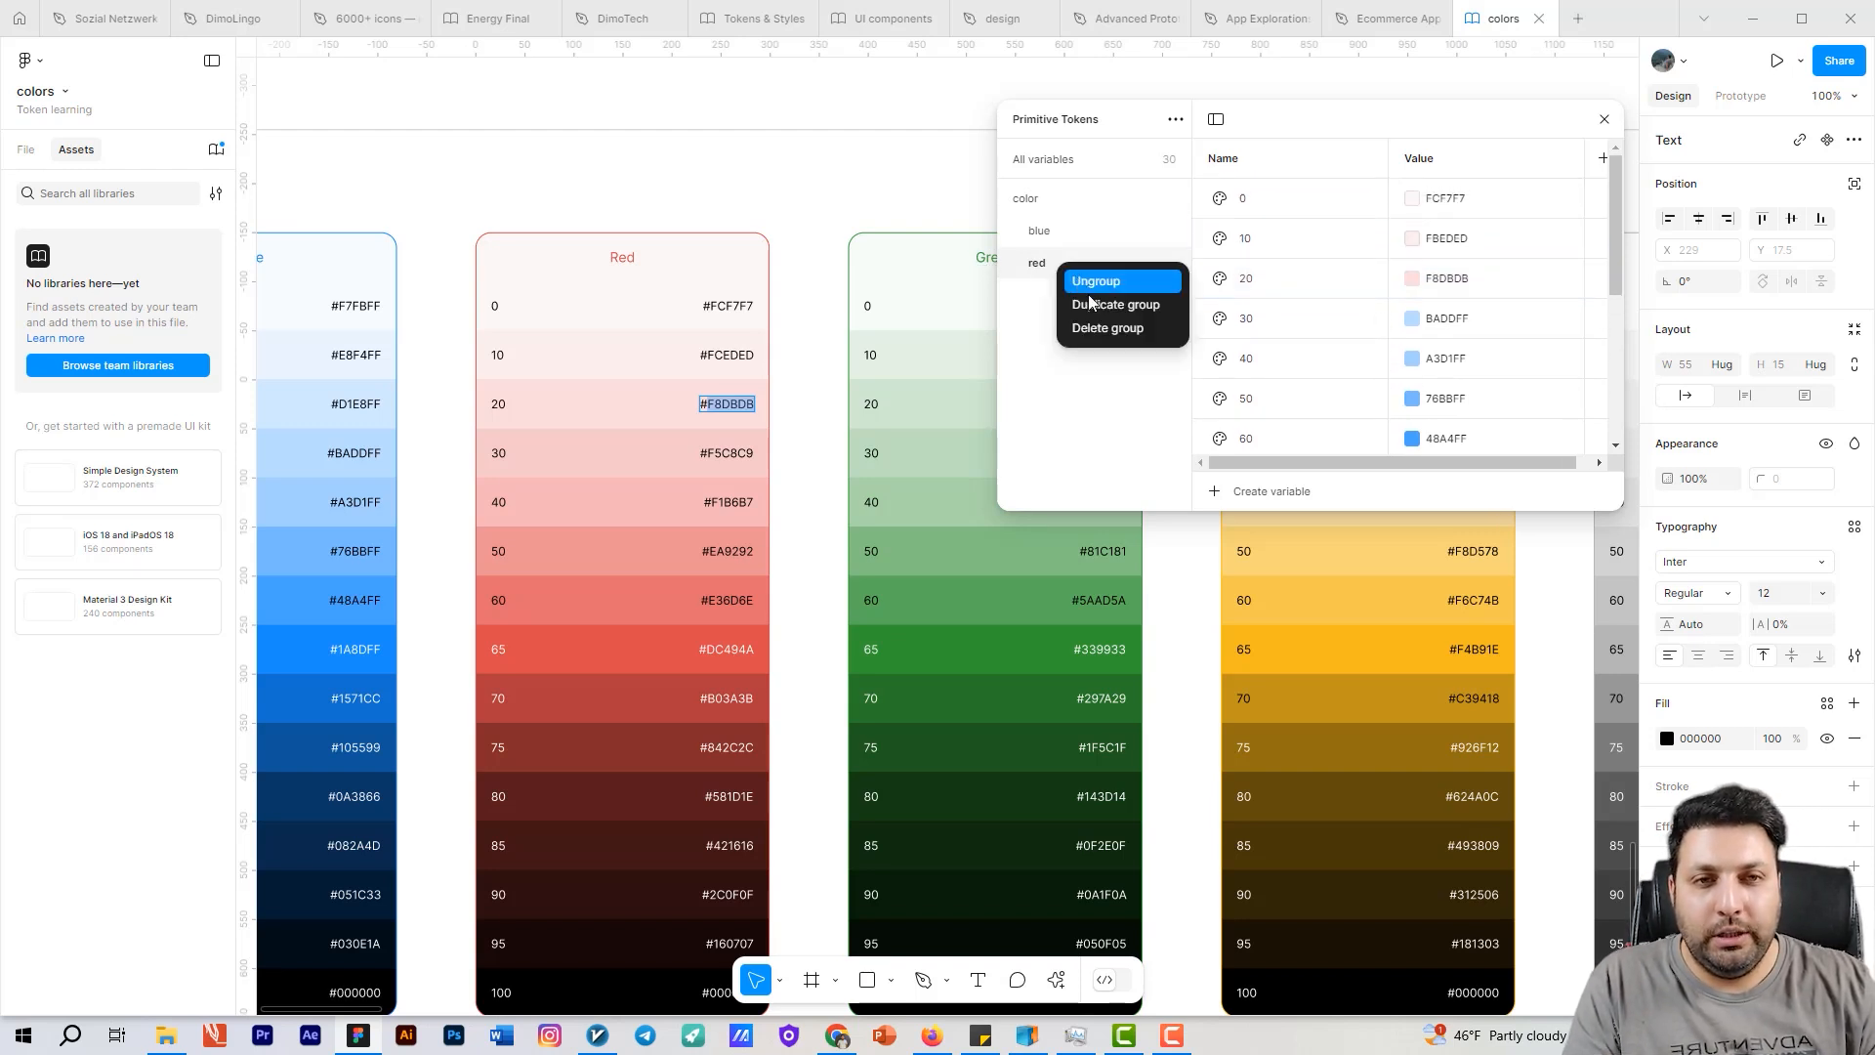
{"action": "left_click", "coordinate": [1025, 302]}
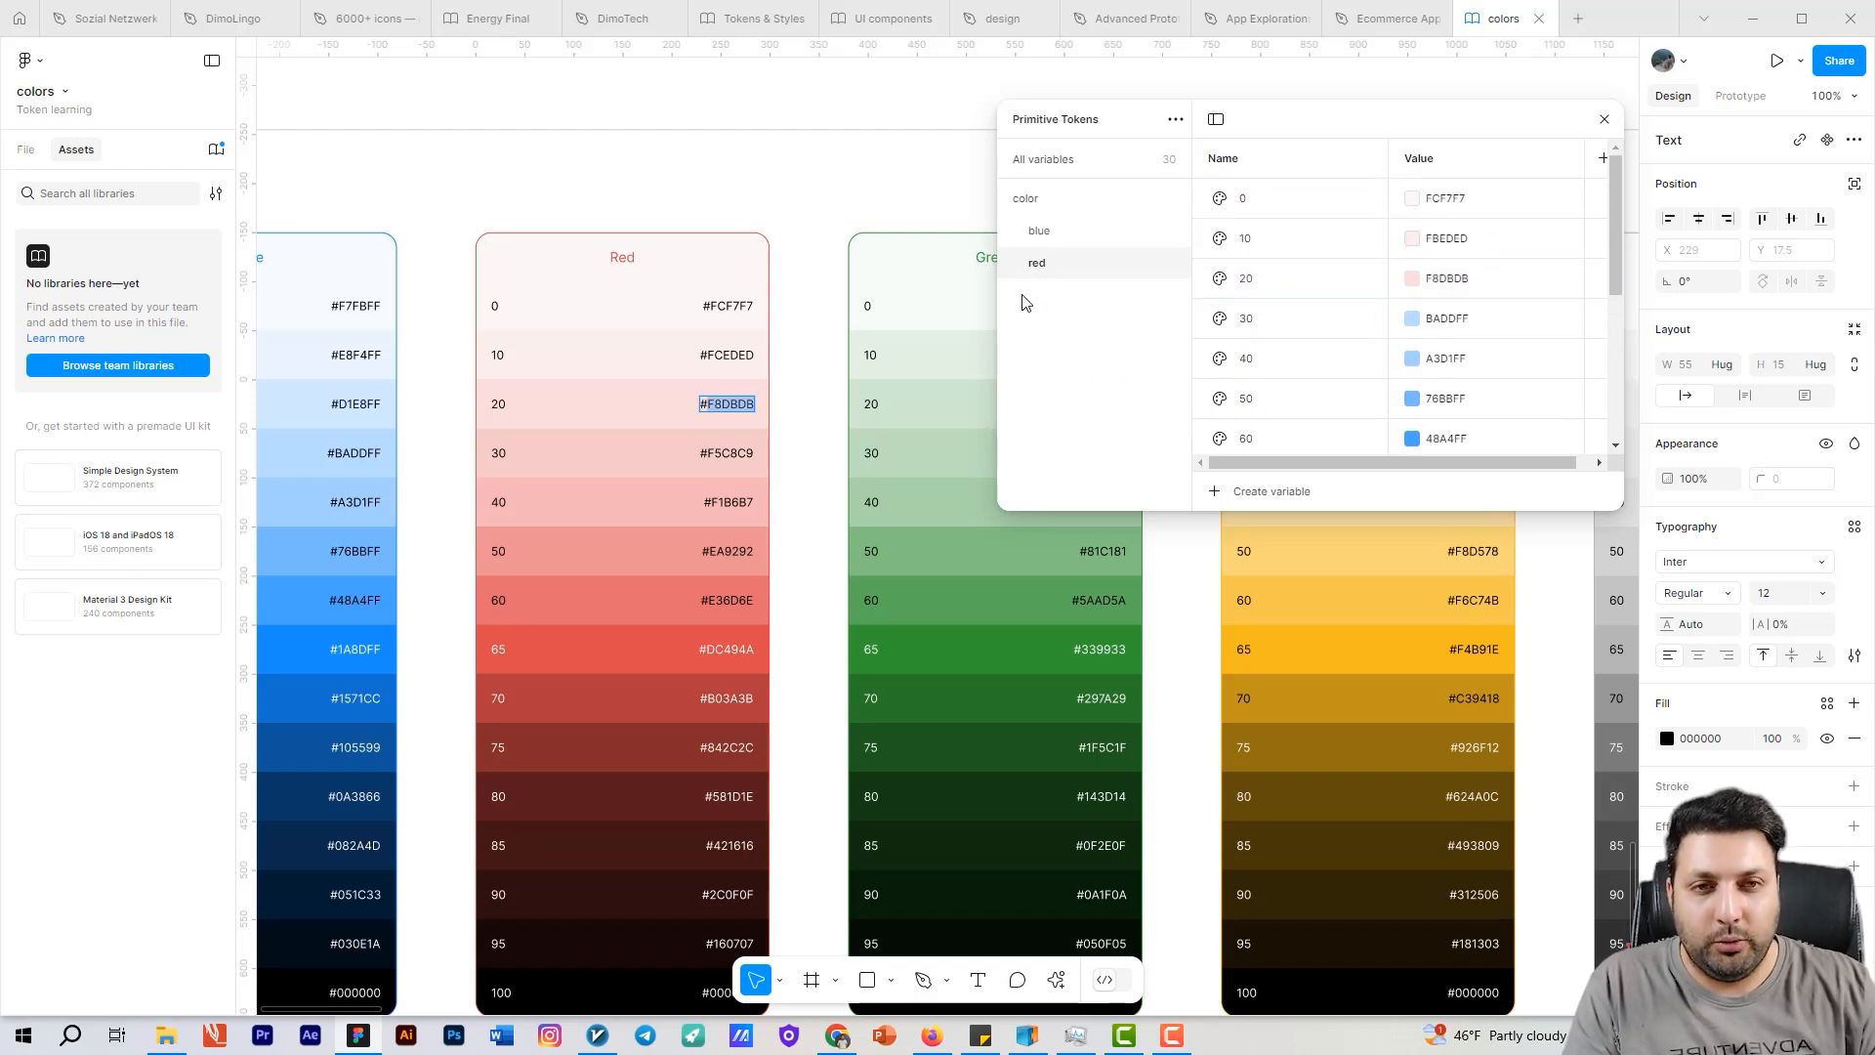
{"action": "right_click", "coordinate": [1030, 275]}
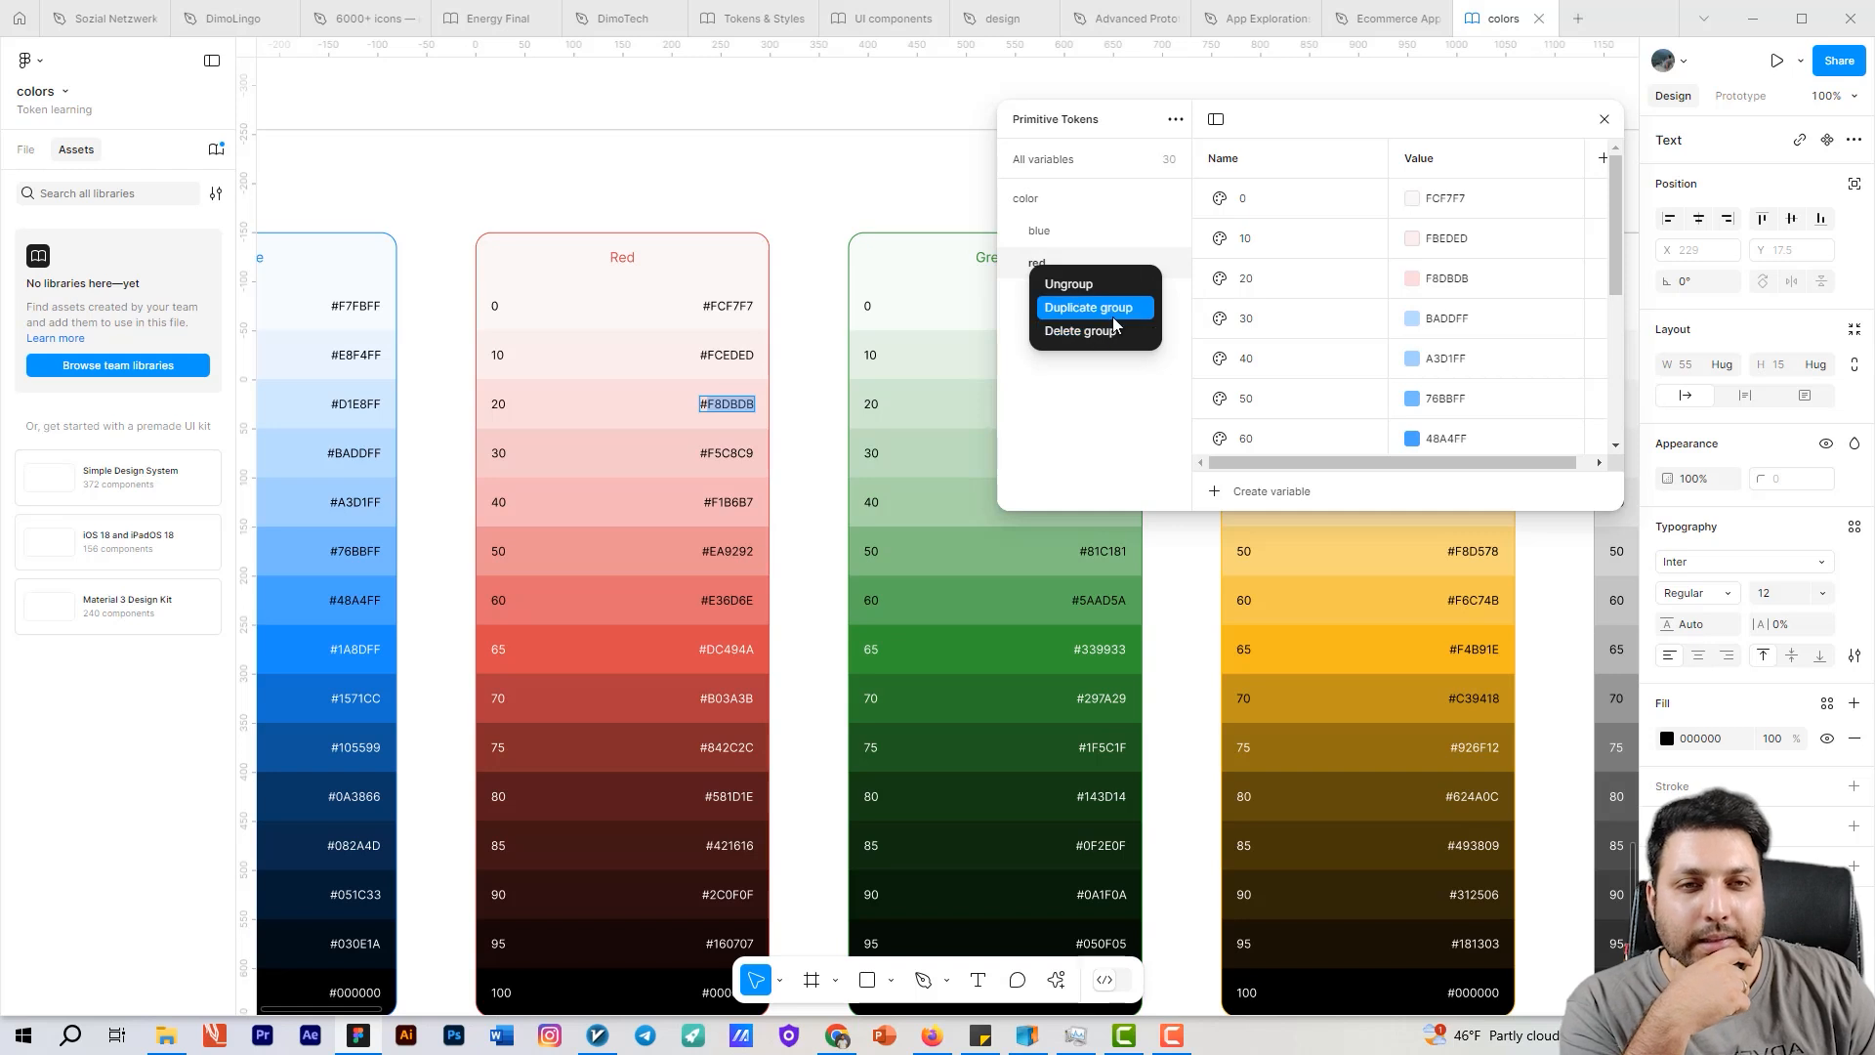
{"action": "left_click", "coordinate": [1103, 307]}
{"action": "left_click", "coordinate": [1056, 295]}
Step: Duplicate the copied red group to add another color scale group under color
{"action": "scroll", "coordinate": [850, 371], "scroll_direction": "right", "scroll_amount": 5}
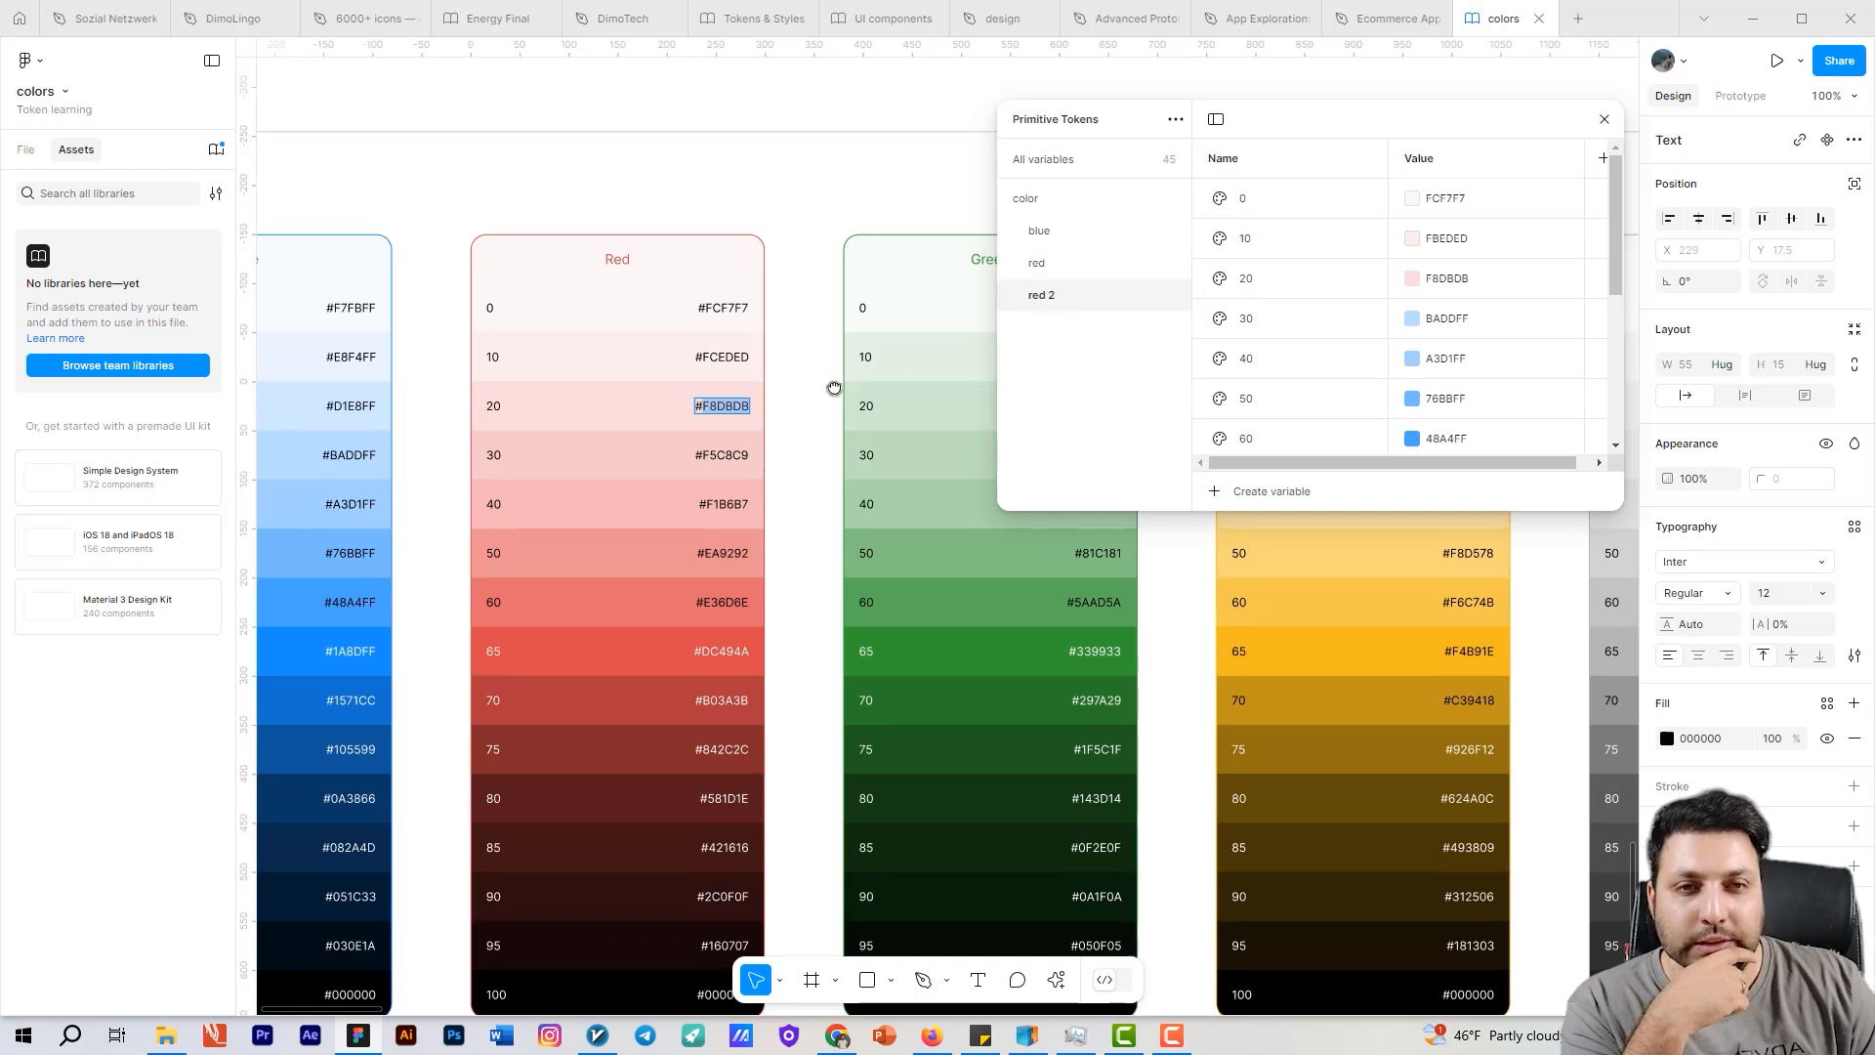
{"action": "right_click", "coordinate": [1068, 300]}
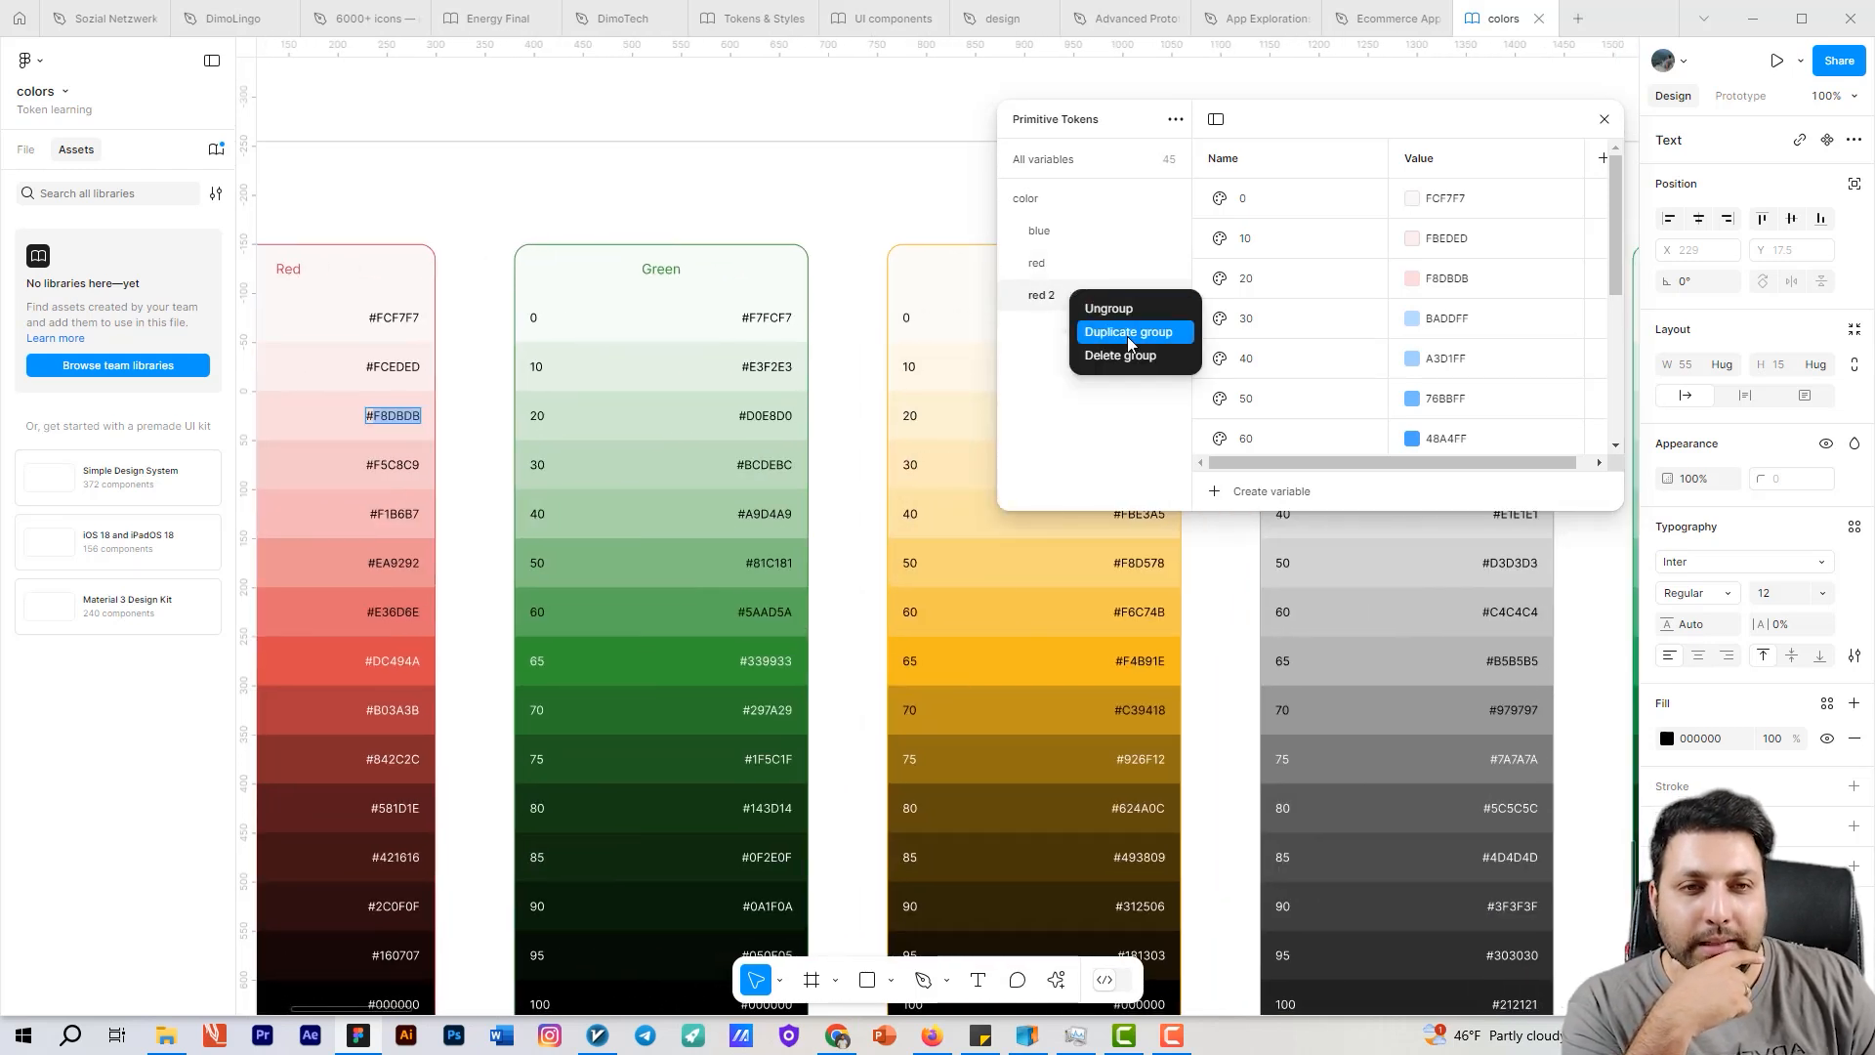
{"action": "left_click", "coordinate": [1103, 326]}
{"action": "scroll", "coordinate": [823, 422], "scroll_direction": "right", "scroll_amount": 10}
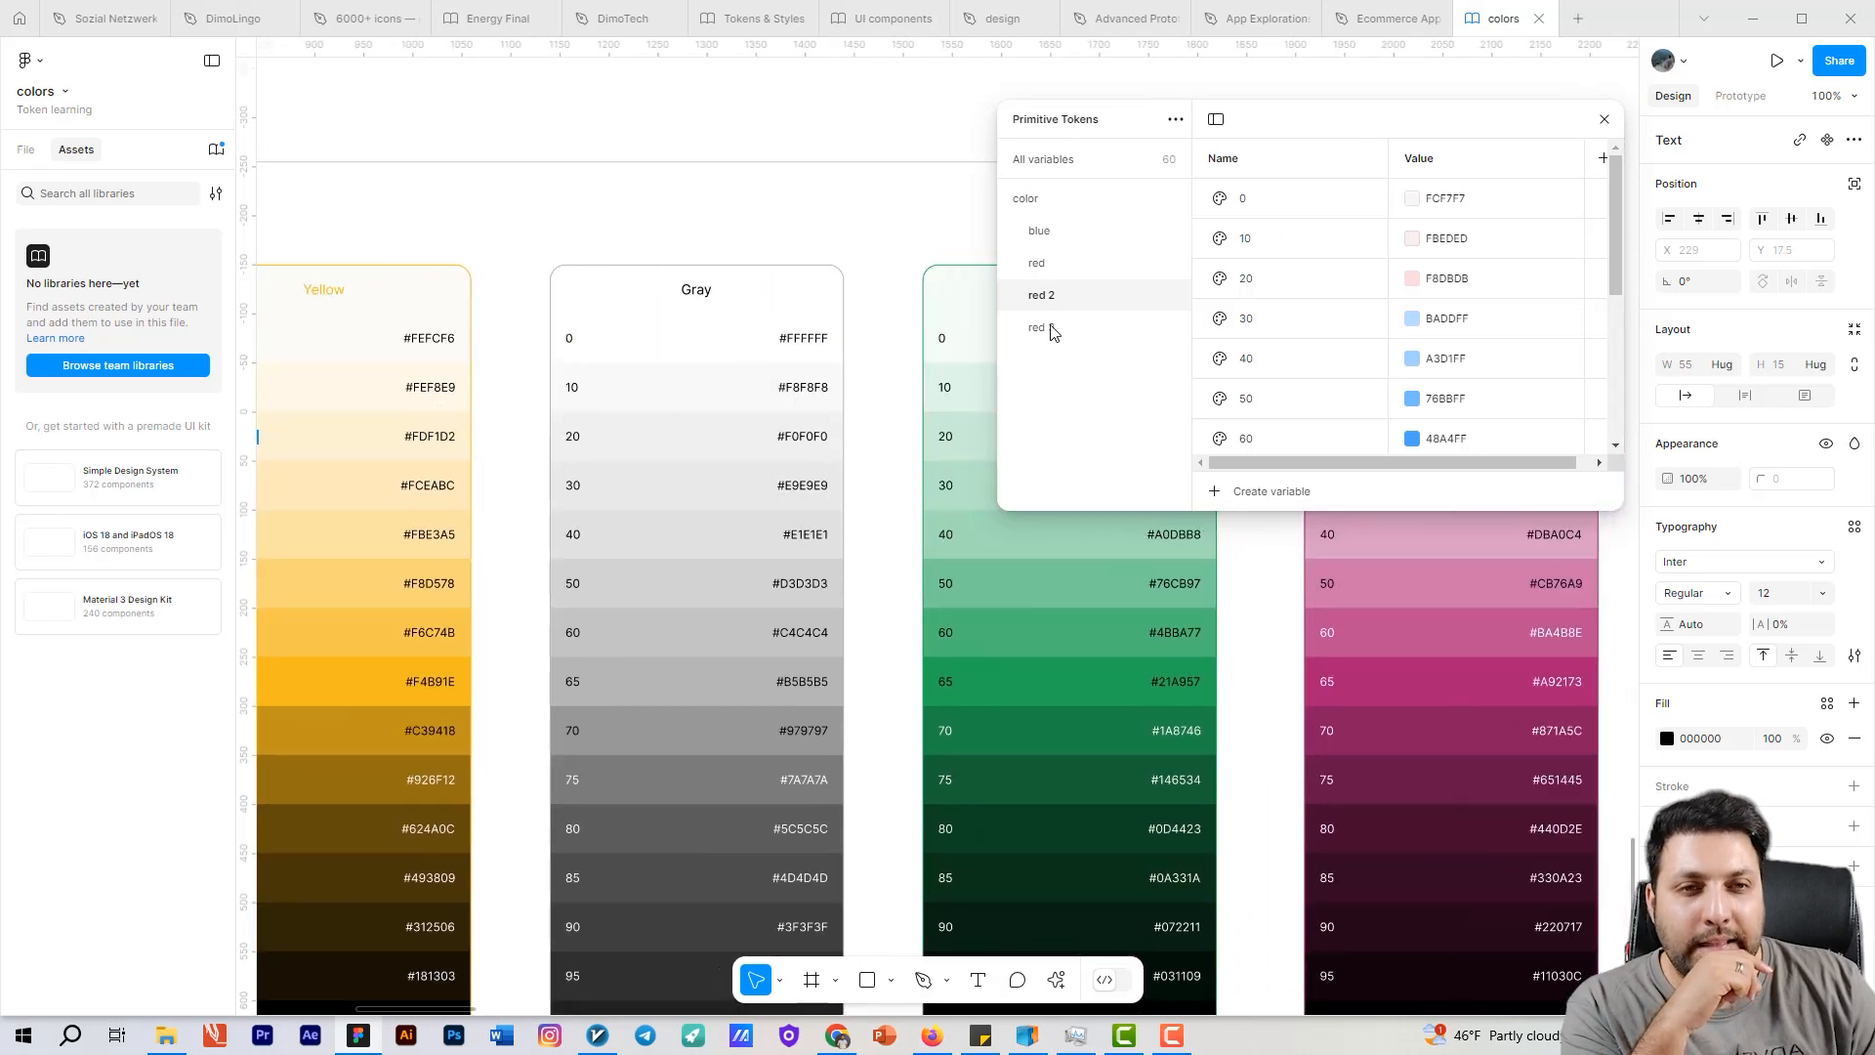
Step: Duplicate the newest red group copy three times in succession, extending the color groups through red 6
{"action": "right_click", "coordinate": [1053, 330]}
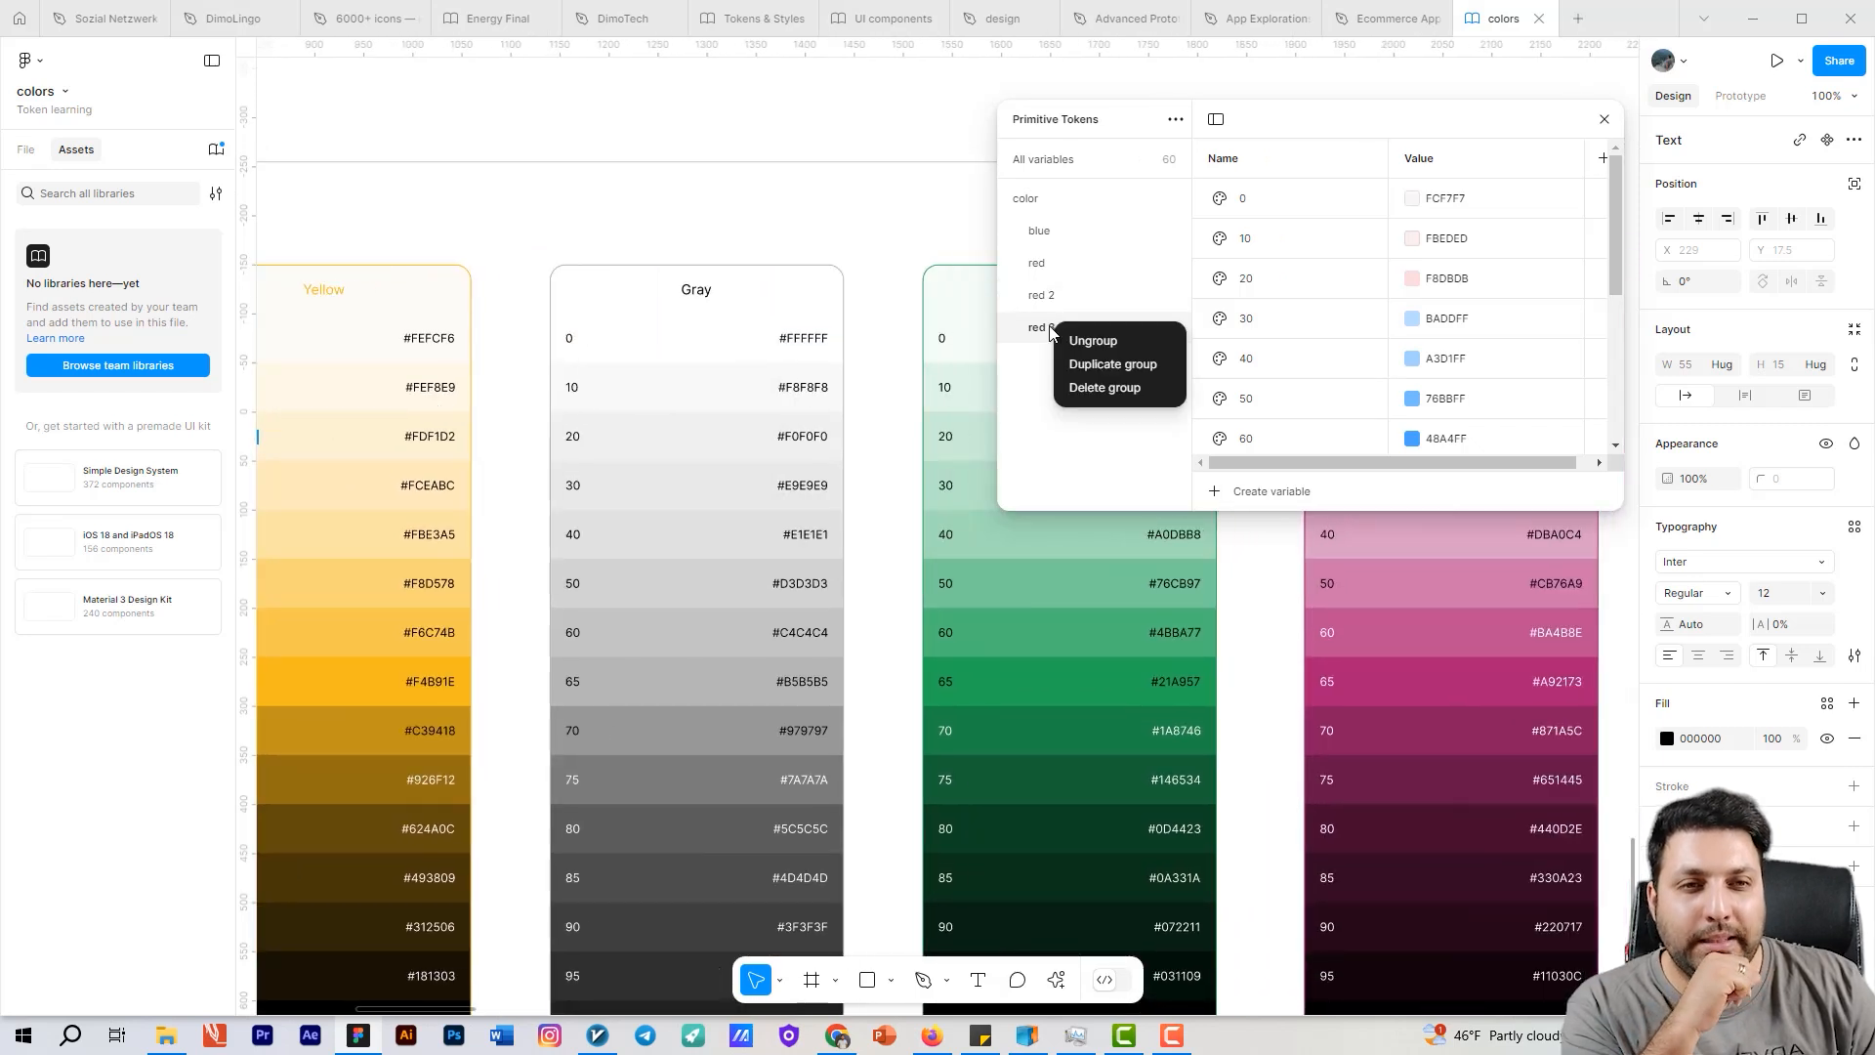
{"action": "left_click", "coordinate": [1111, 363]}
{"action": "scroll", "coordinate": [504, 467], "scroll_direction": "right", "scroll_amount": 3}
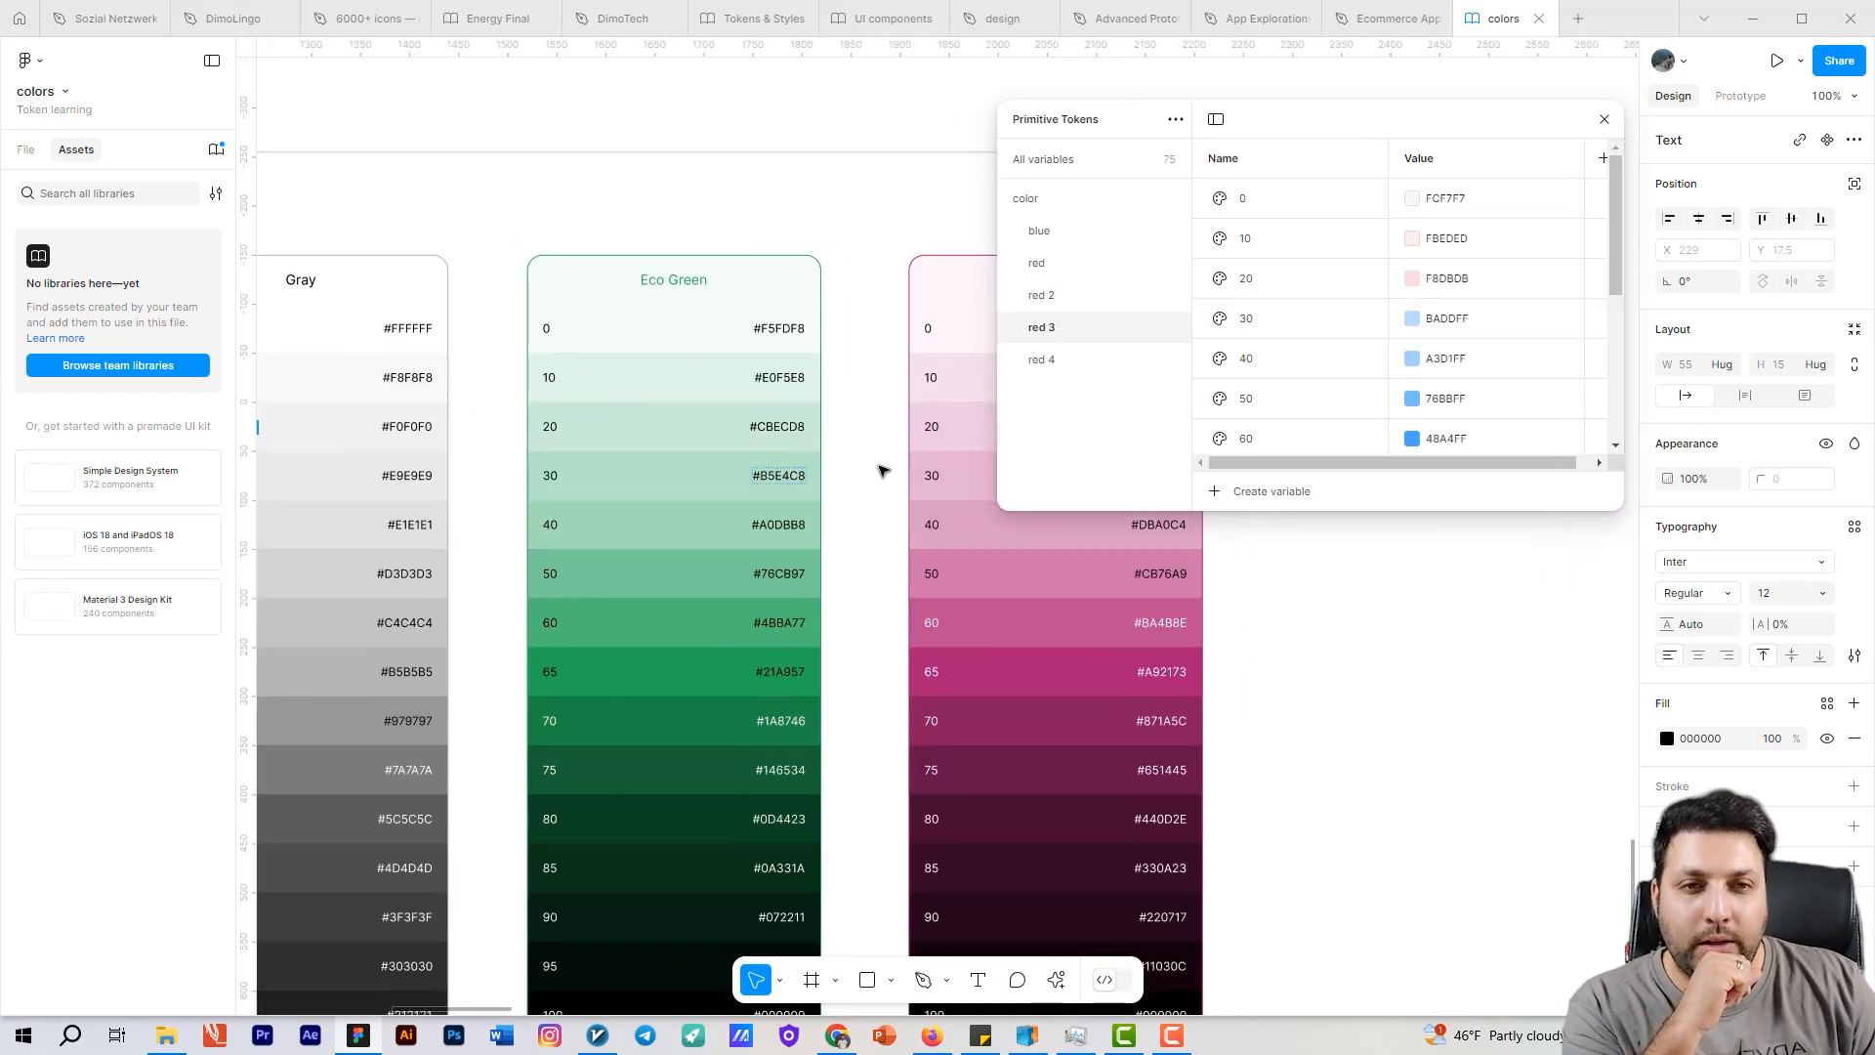
{"action": "right_click", "coordinate": [1059, 360]}
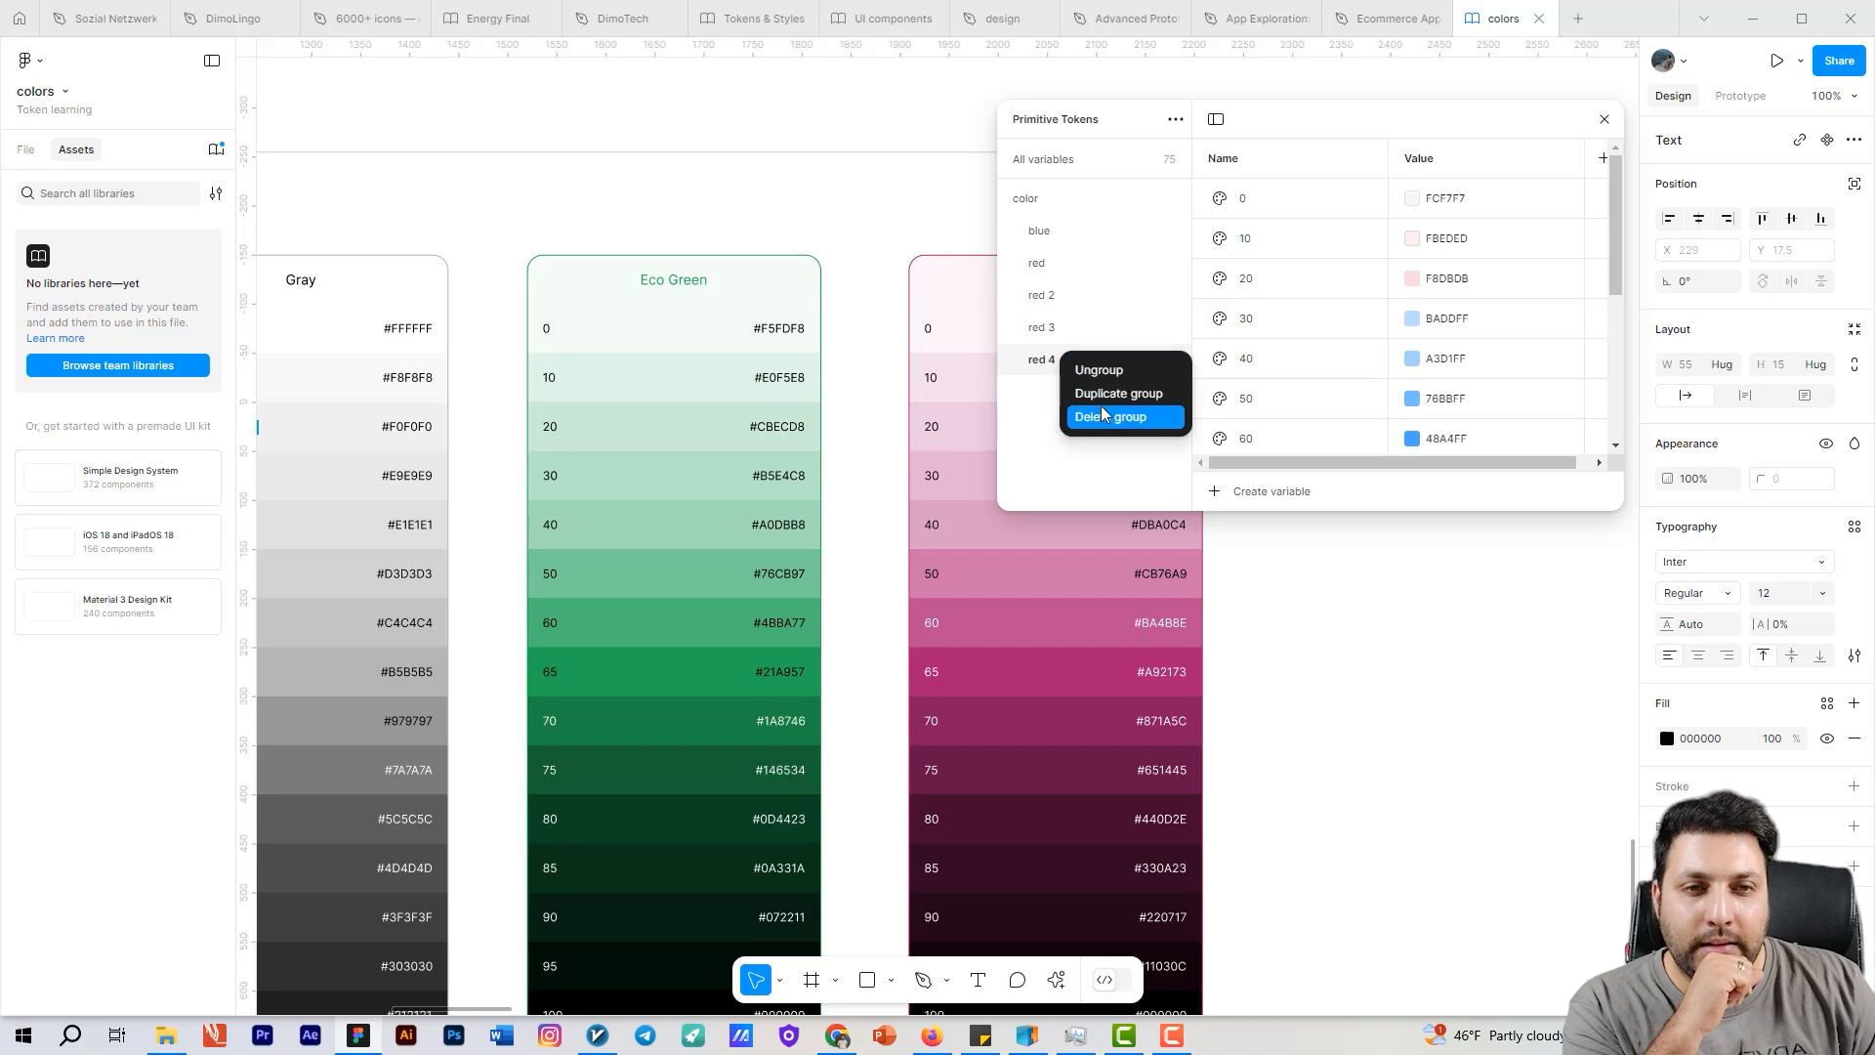
{"action": "left_click", "coordinate": [1099, 394]}
{"action": "scroll", "coordinate": [971, 381], "scroll_direction": "right", "scroll_amount": 4}
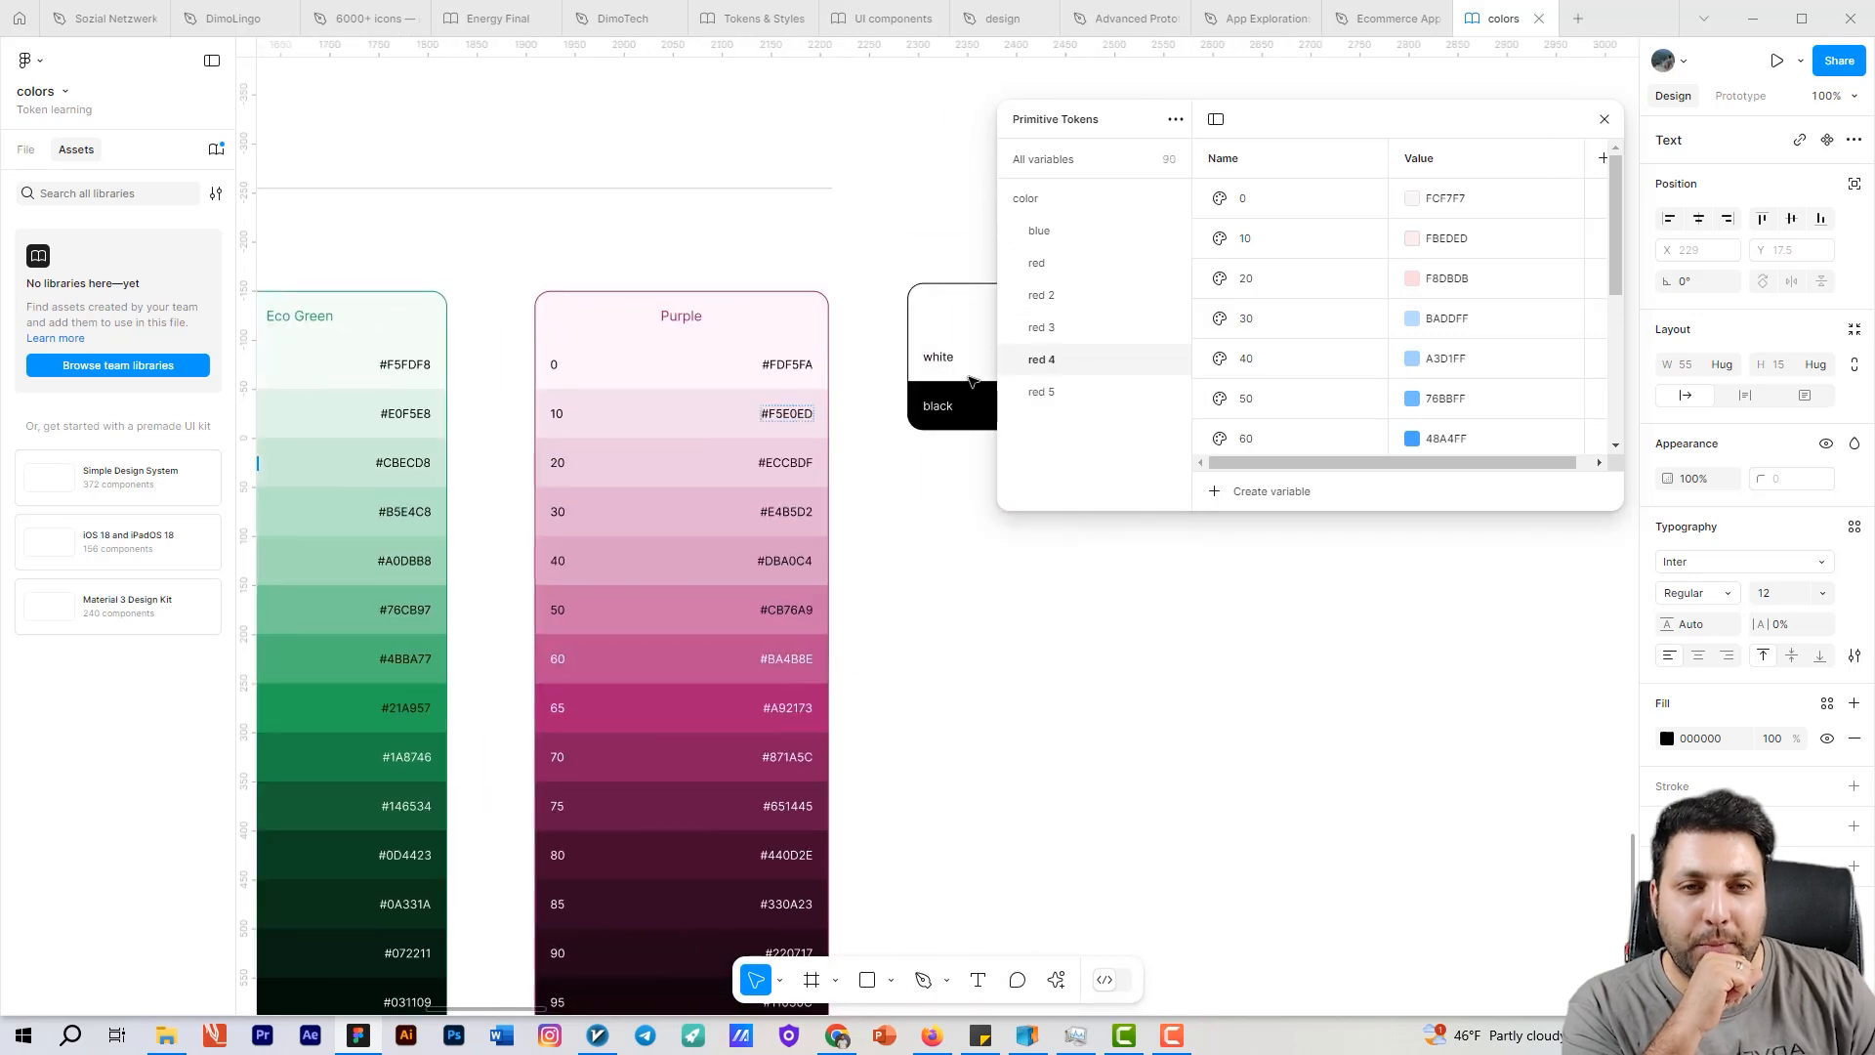
{"action": "right_click", "coordinate": [1053, 393]}
{"action": "key", "text": "Return"}
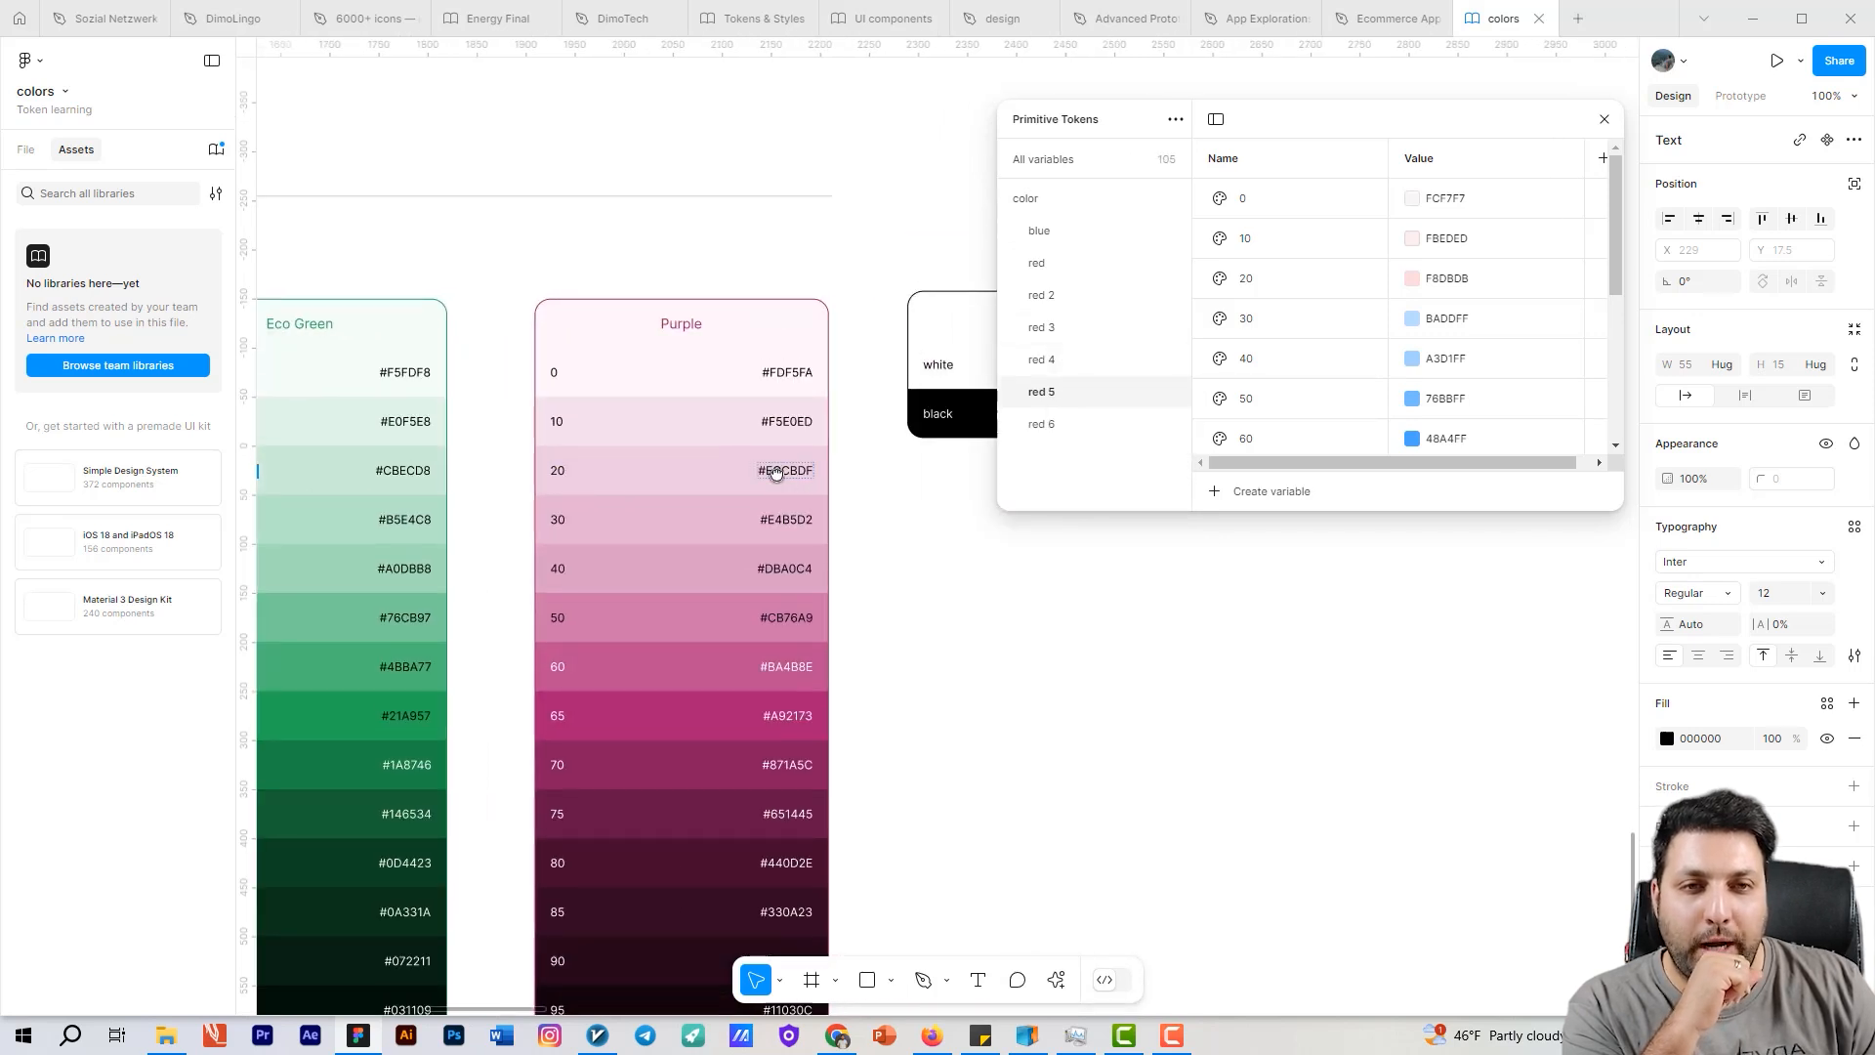
Step: Rename the red 2 variable group as green
{"action": "scroll", "coordinate": [779, 469], "scroll_direction": "left", "scroll_amount": 10}
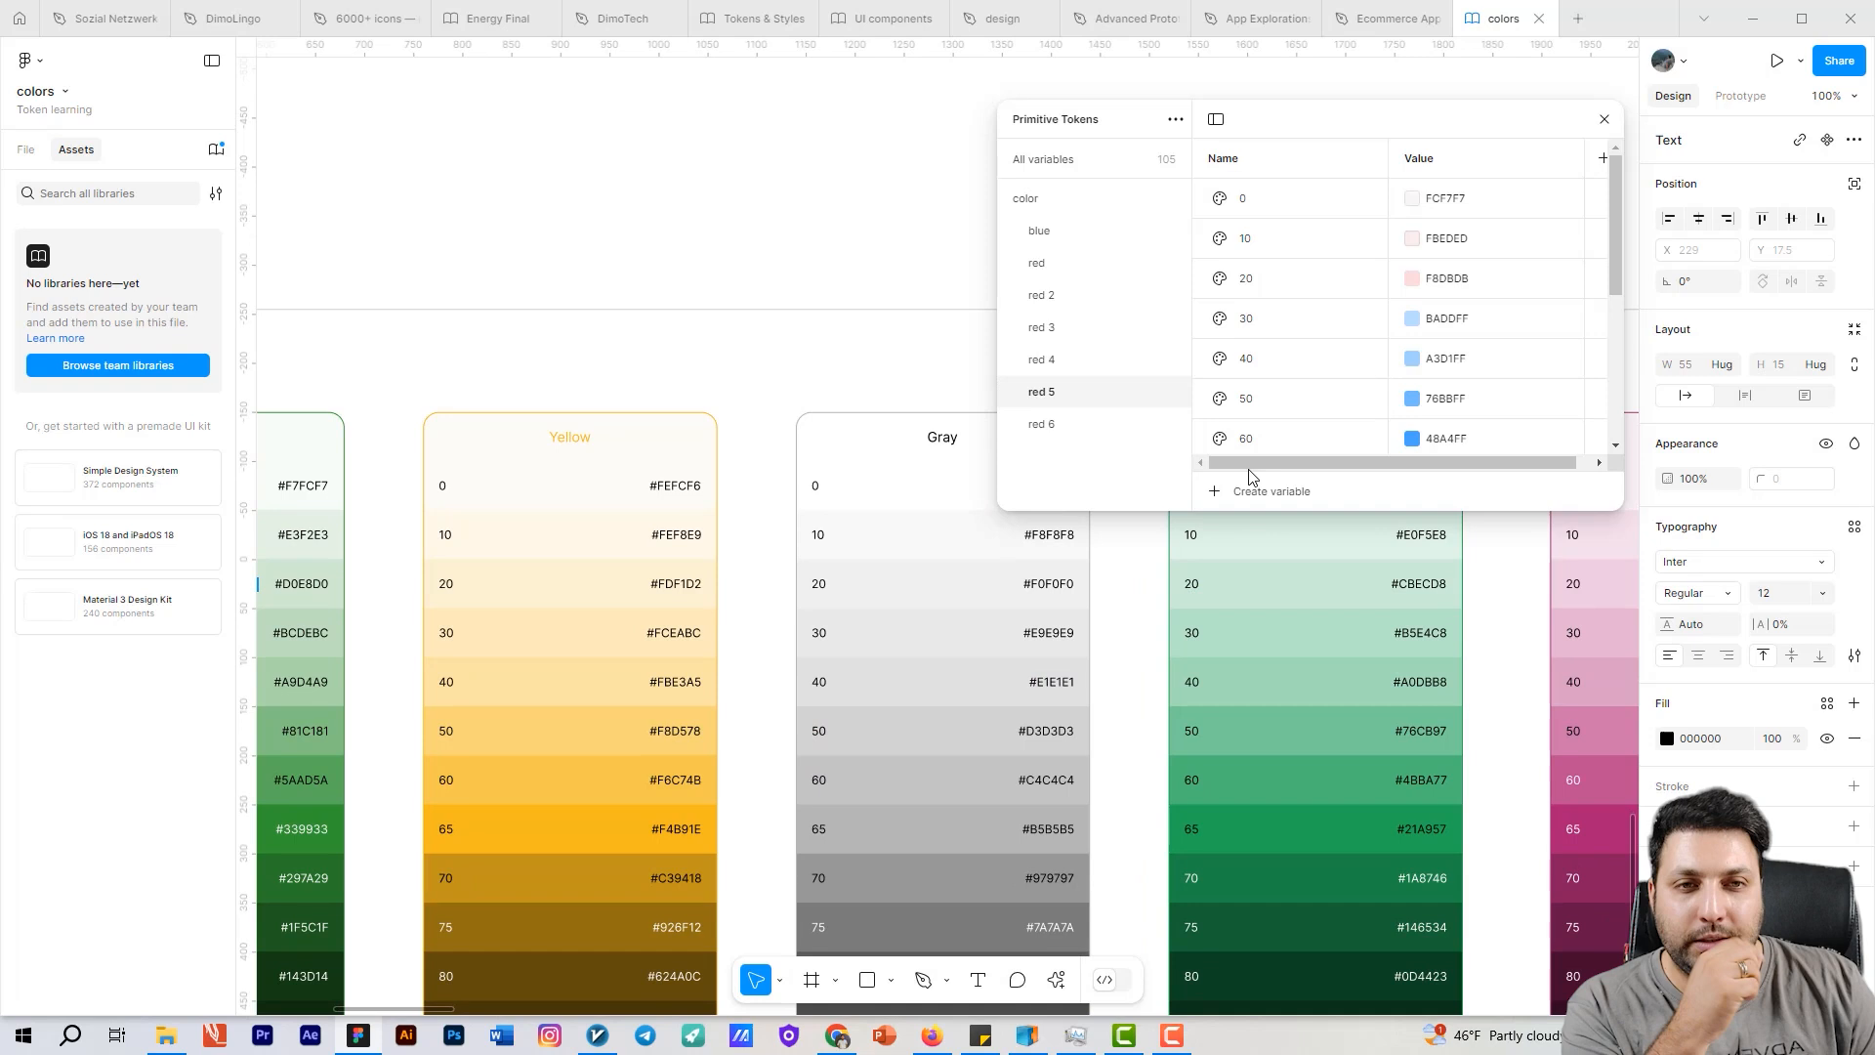
{"action": "double_click", "coordinate": [1043, 295]}
{"action": "left_click_drag", "start_coordinate": [513, 559], "coordinate": [1175, 497]}
{"action": "double_click", "coordinate": [1046, 297]}
{"action": "type", "text": "gre"}
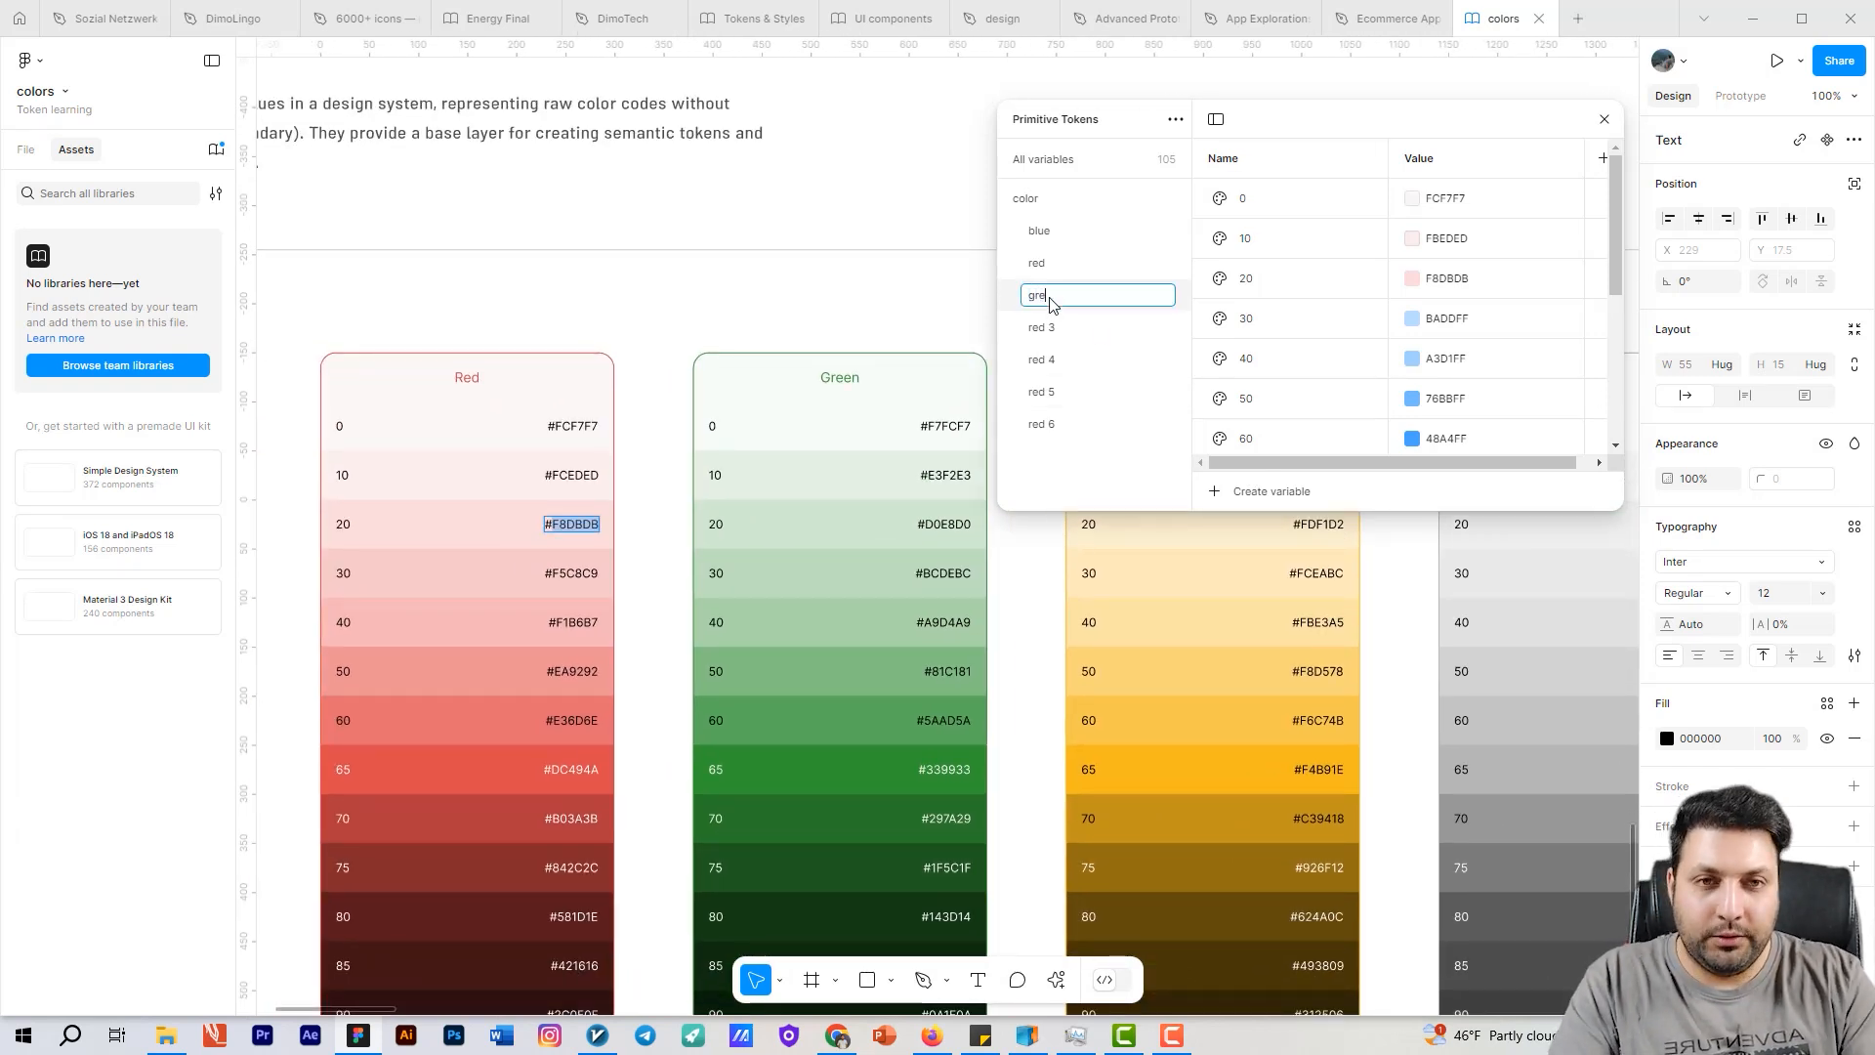
{"action": "type", "text": "en"}
{"action": "key", "text": "Return"}
Step: Rename the red 3 group as yellow and the red 4 group as gray
{"action": "double_click", "coordinate": [1054, 337]}
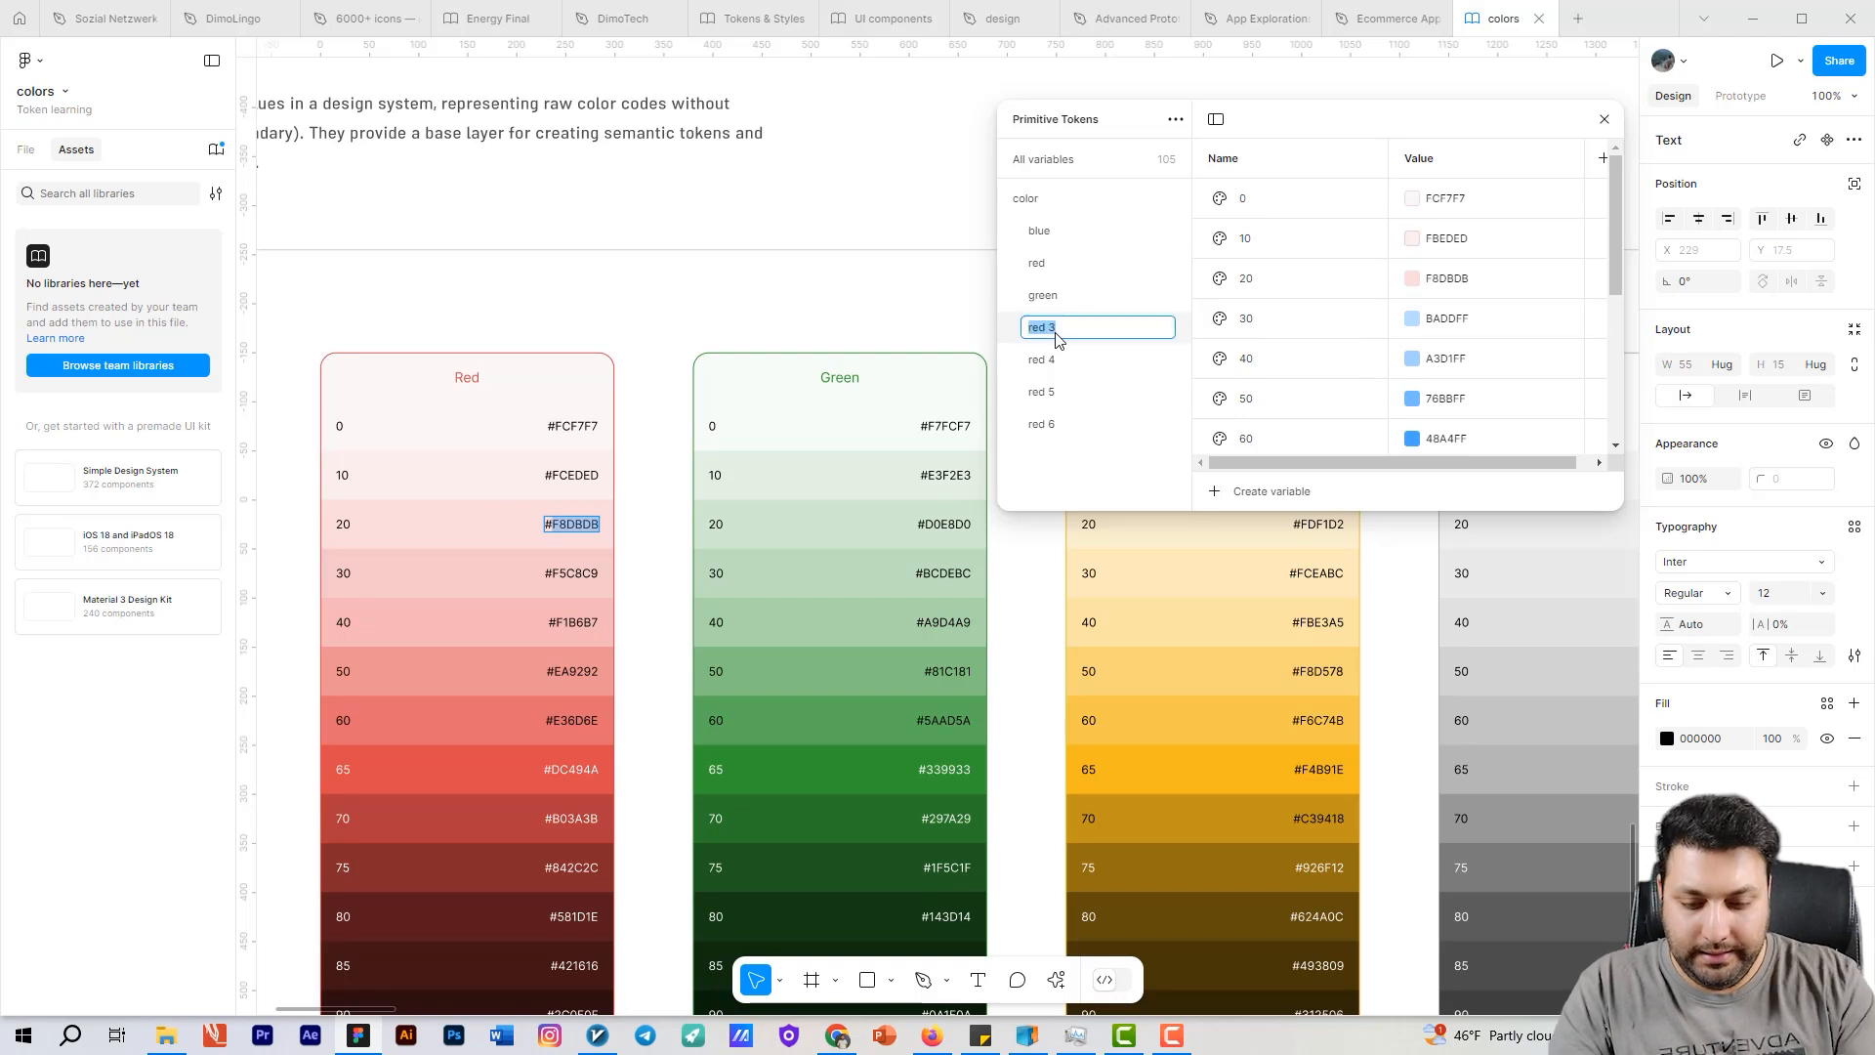
{"action": "type", "text": "yellow"}
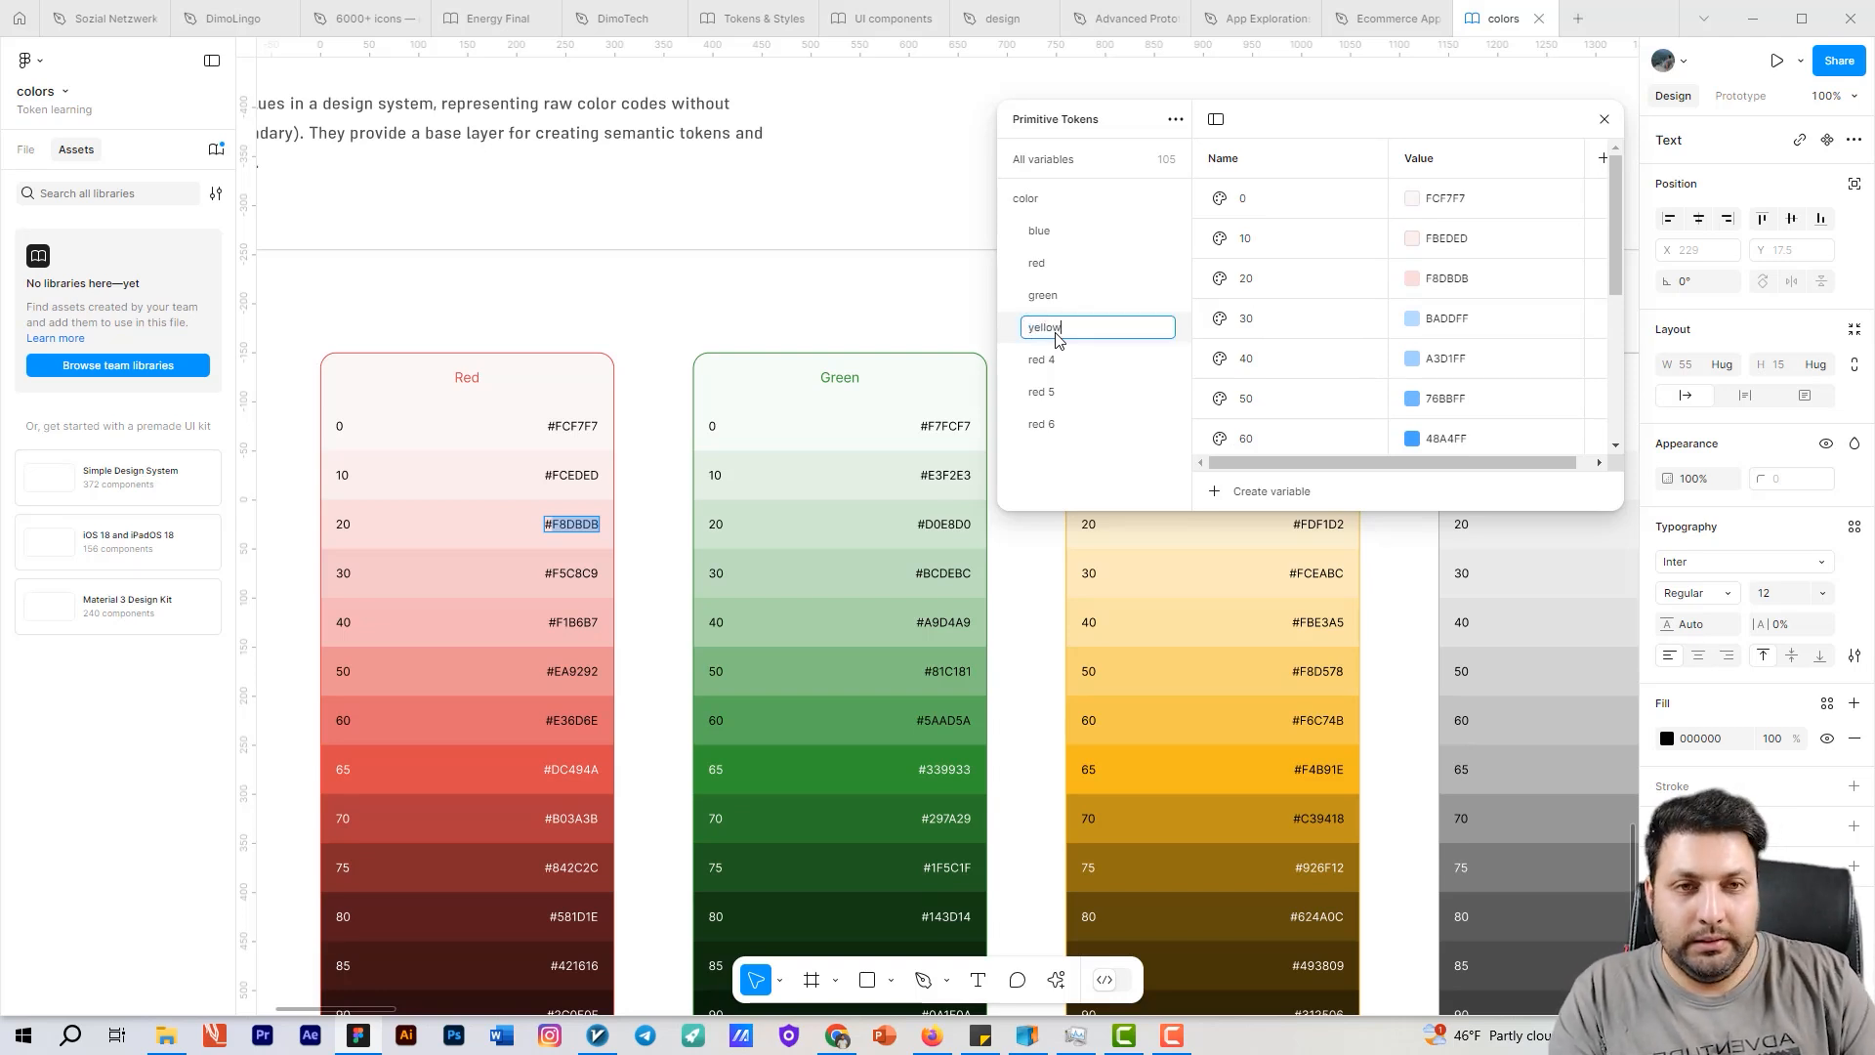
{"action": "key", "text": "Return"}
{"action": "scroll", "coordinate": [791, 519], "scroll_direction": "right", "scroll_amount": 10}
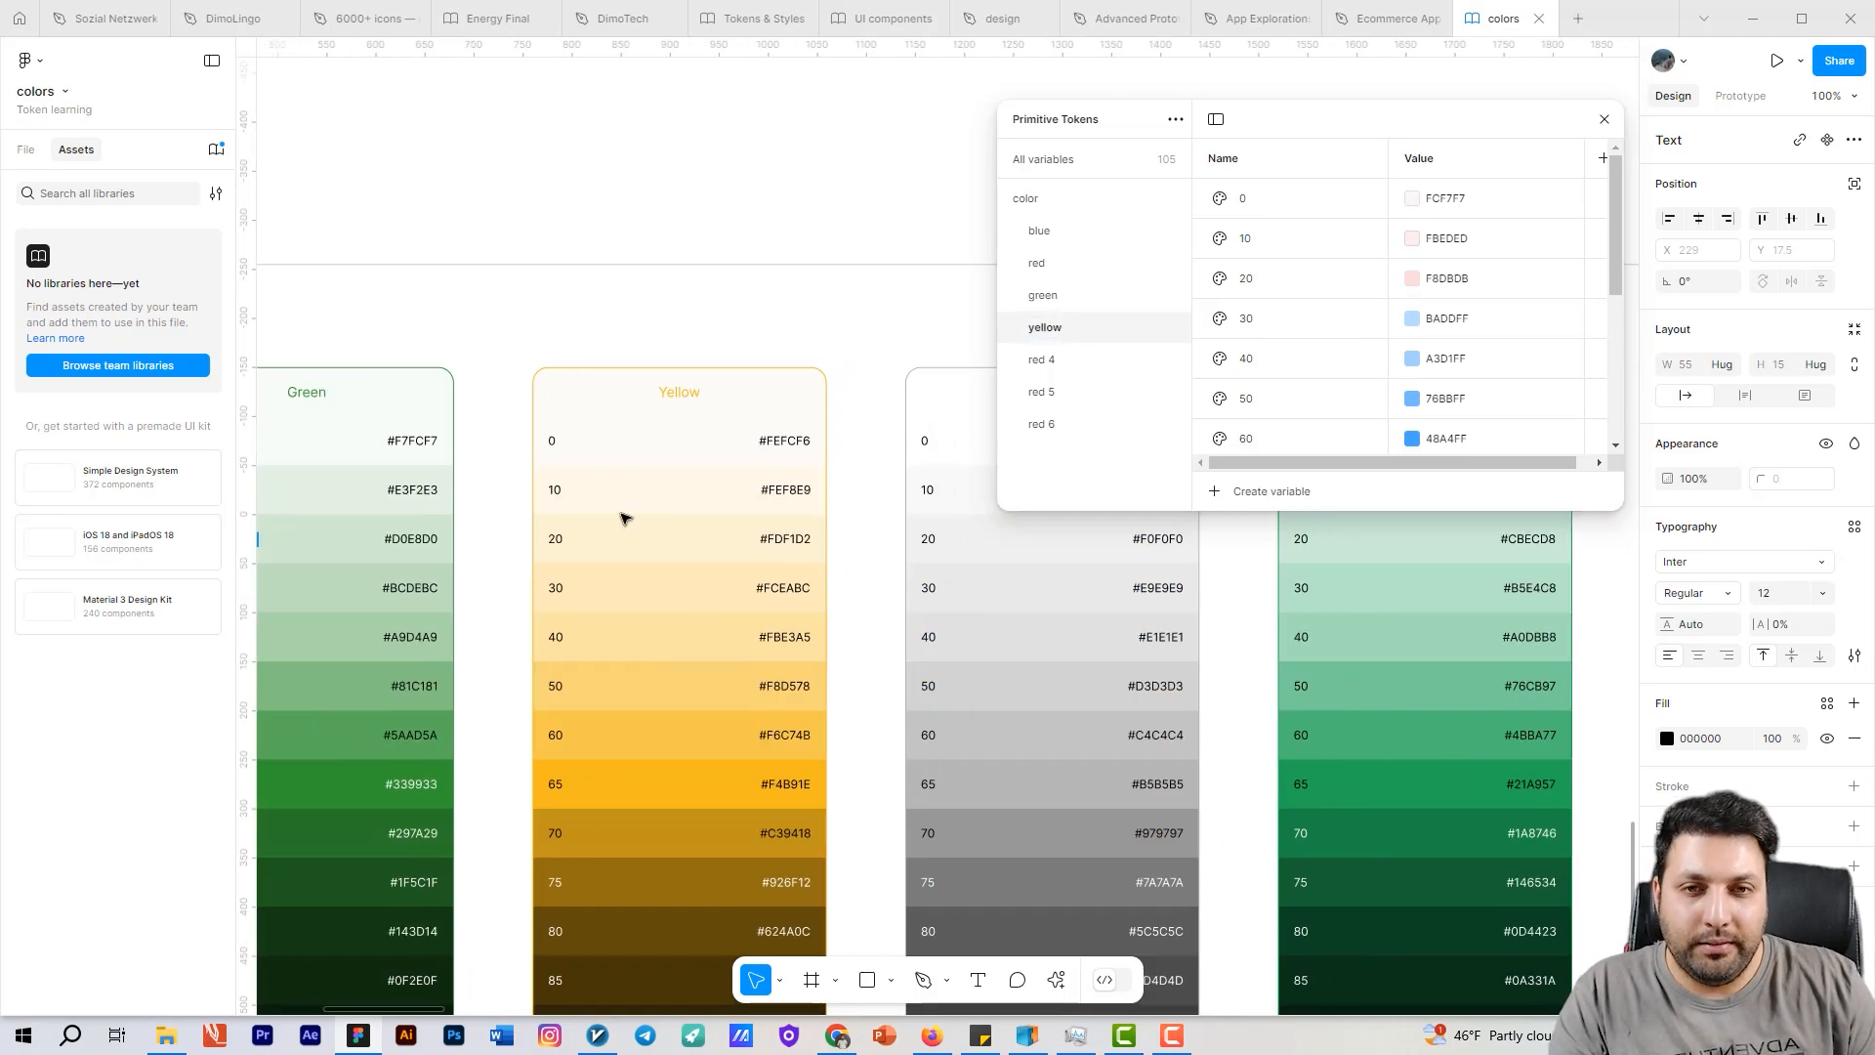
{"action": "double_click", "coordinate": [1059, 360]}
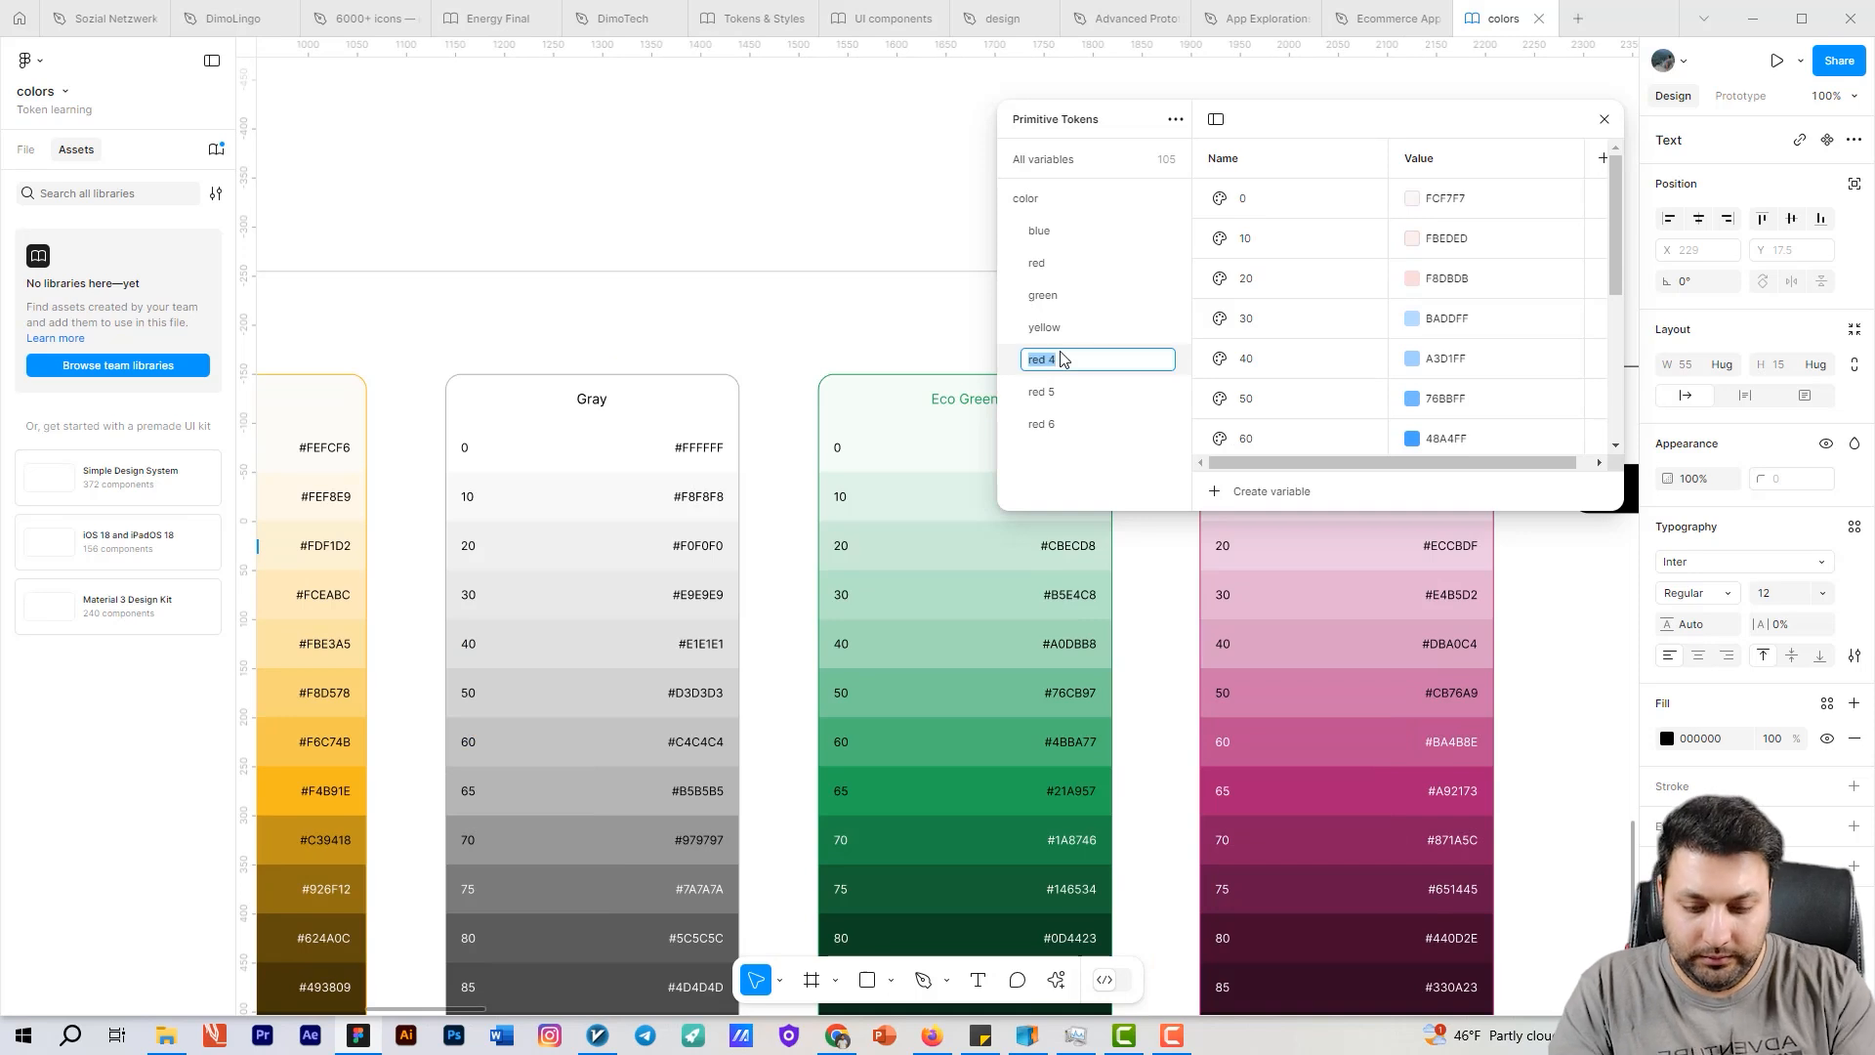
{"action": "type", "text": "gray"}
{"action": "key", "text": "Return"}
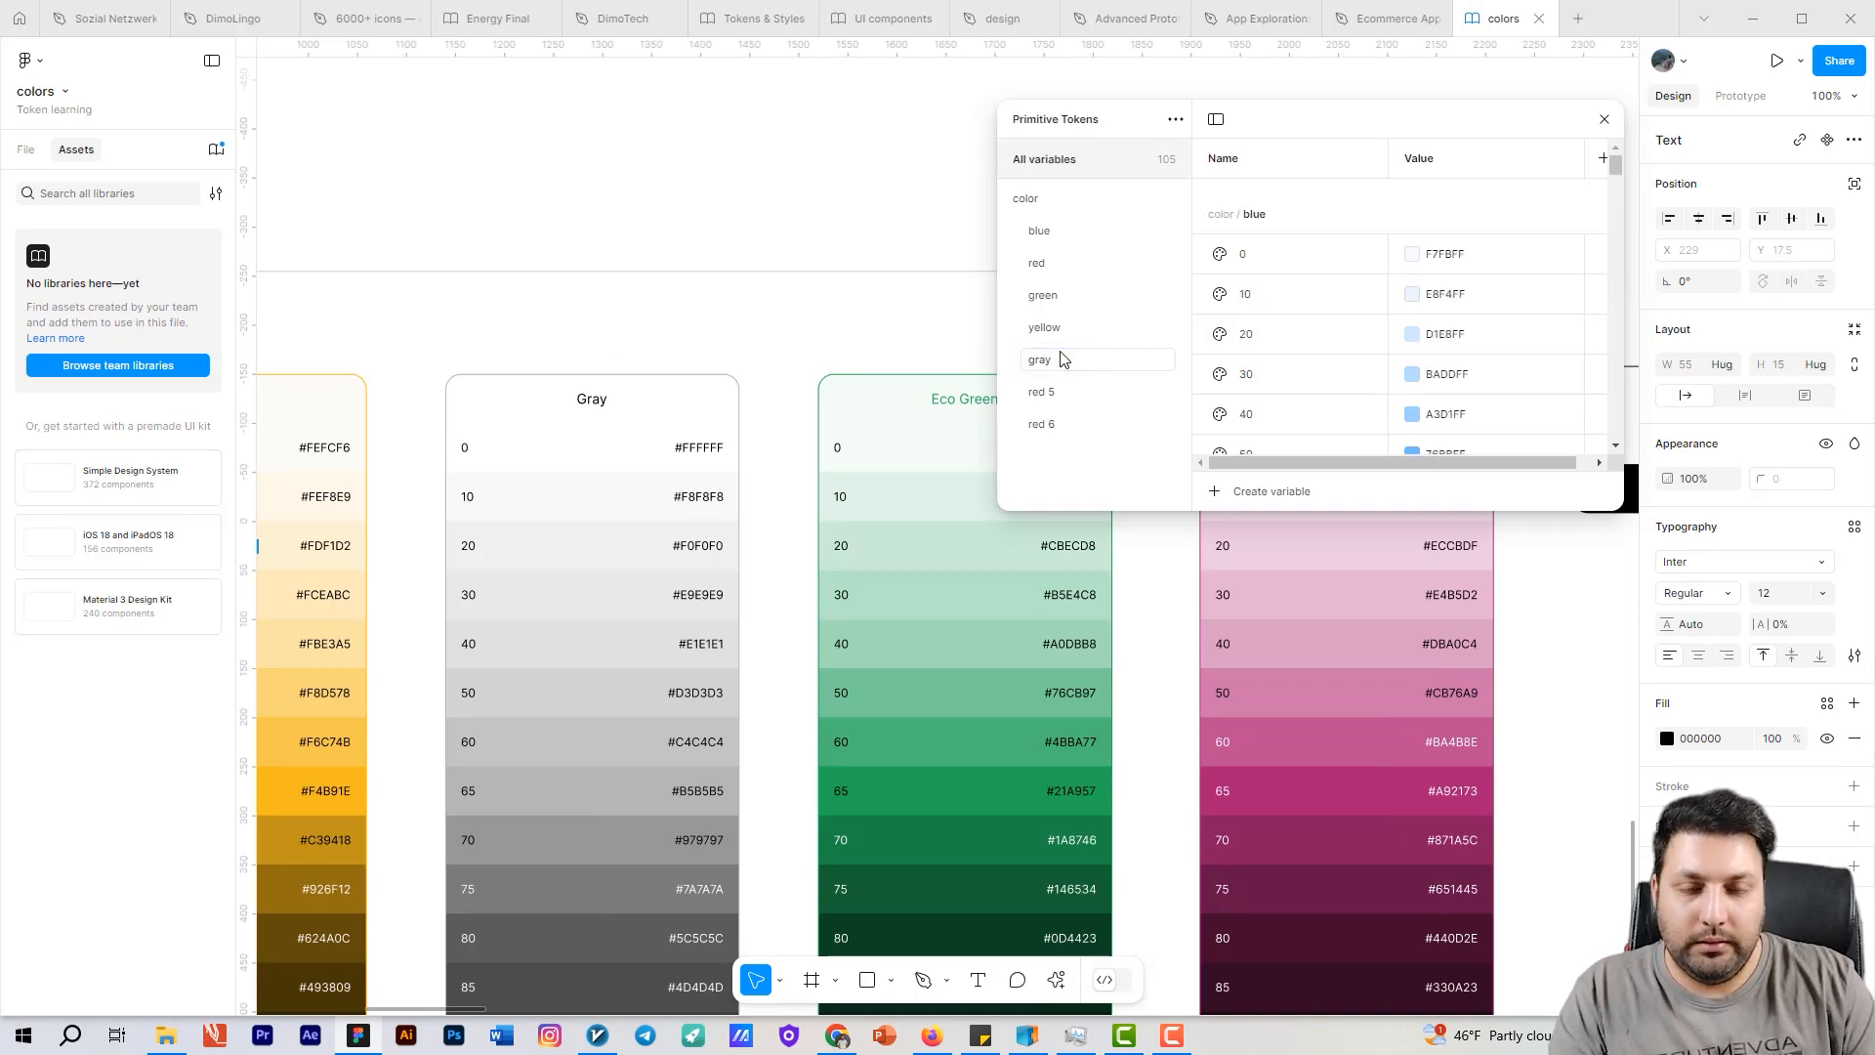
Step: Rename the red 5 group as Eco green and the red 6 group as purple
{"action": "scroll", "coordinate": [787, 653], "scroll_direction": "right", "scroll_amount": 8}
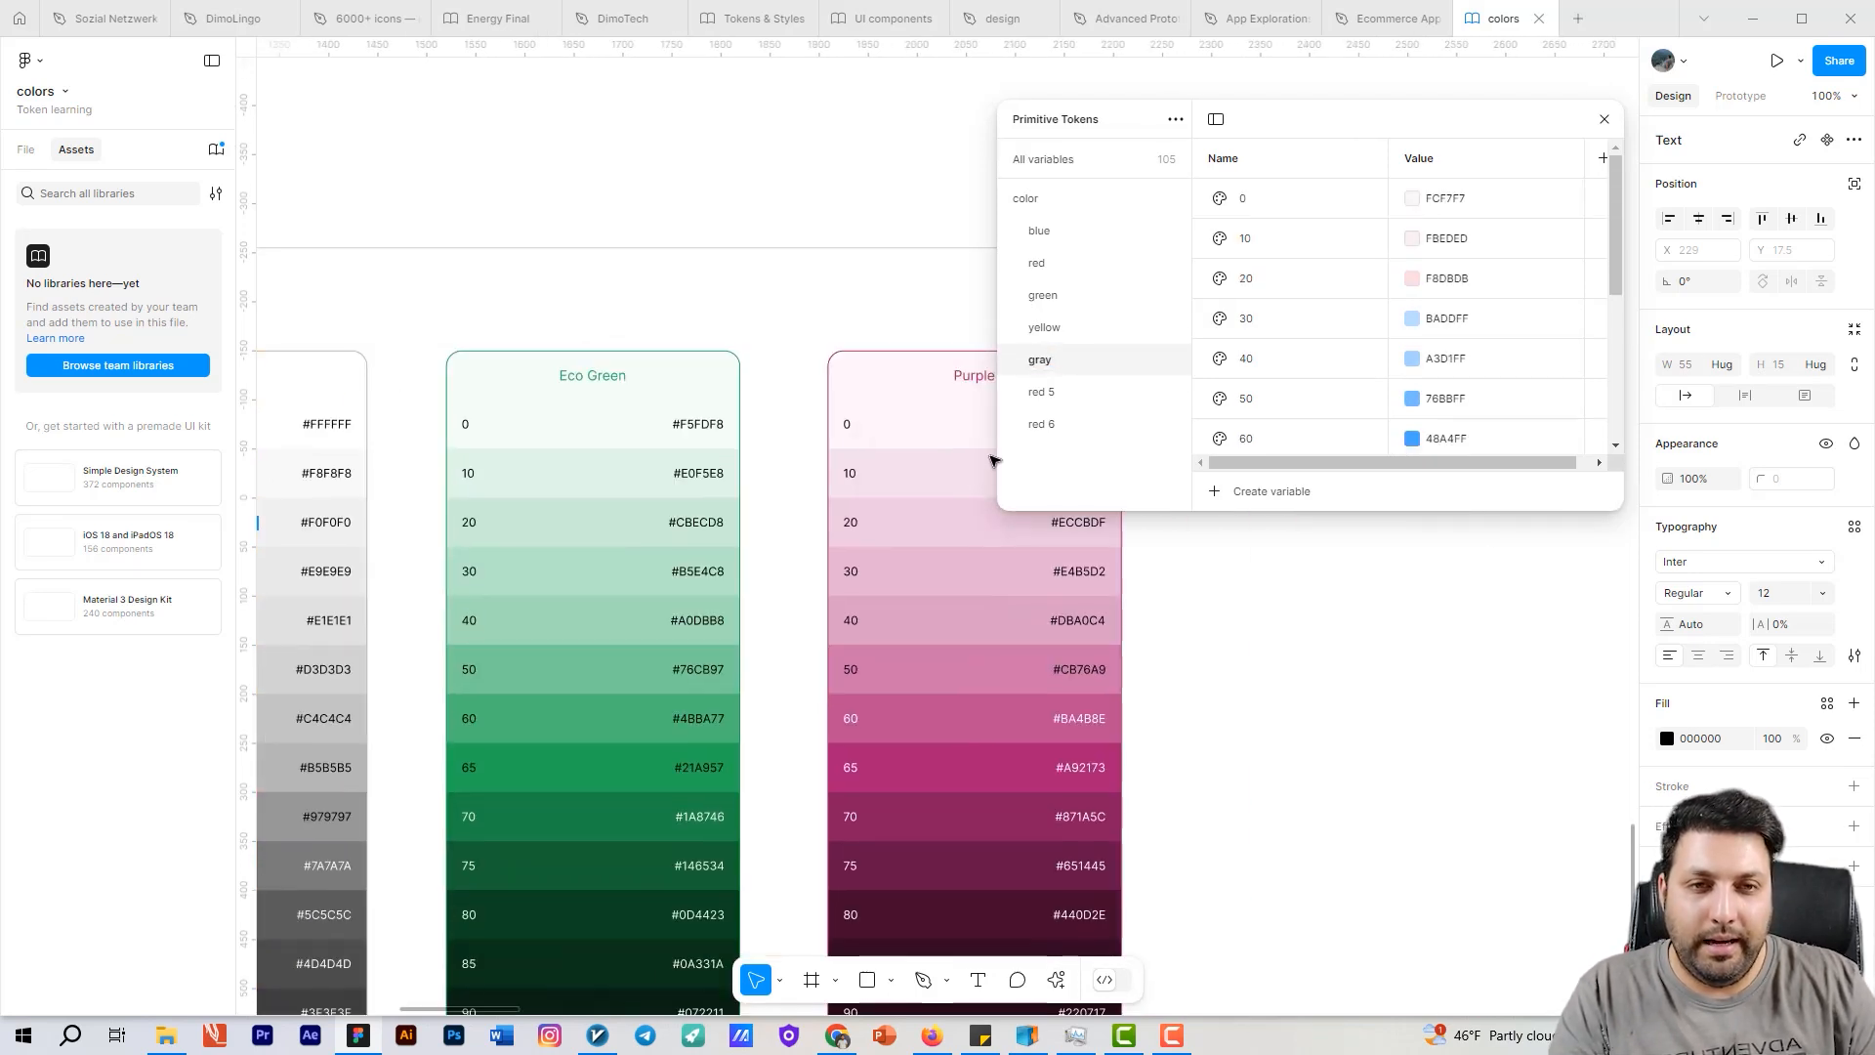
{"action": "double_click", "coordinate": [1043, 394]}
{"action": "type", "text": "Eco green"}
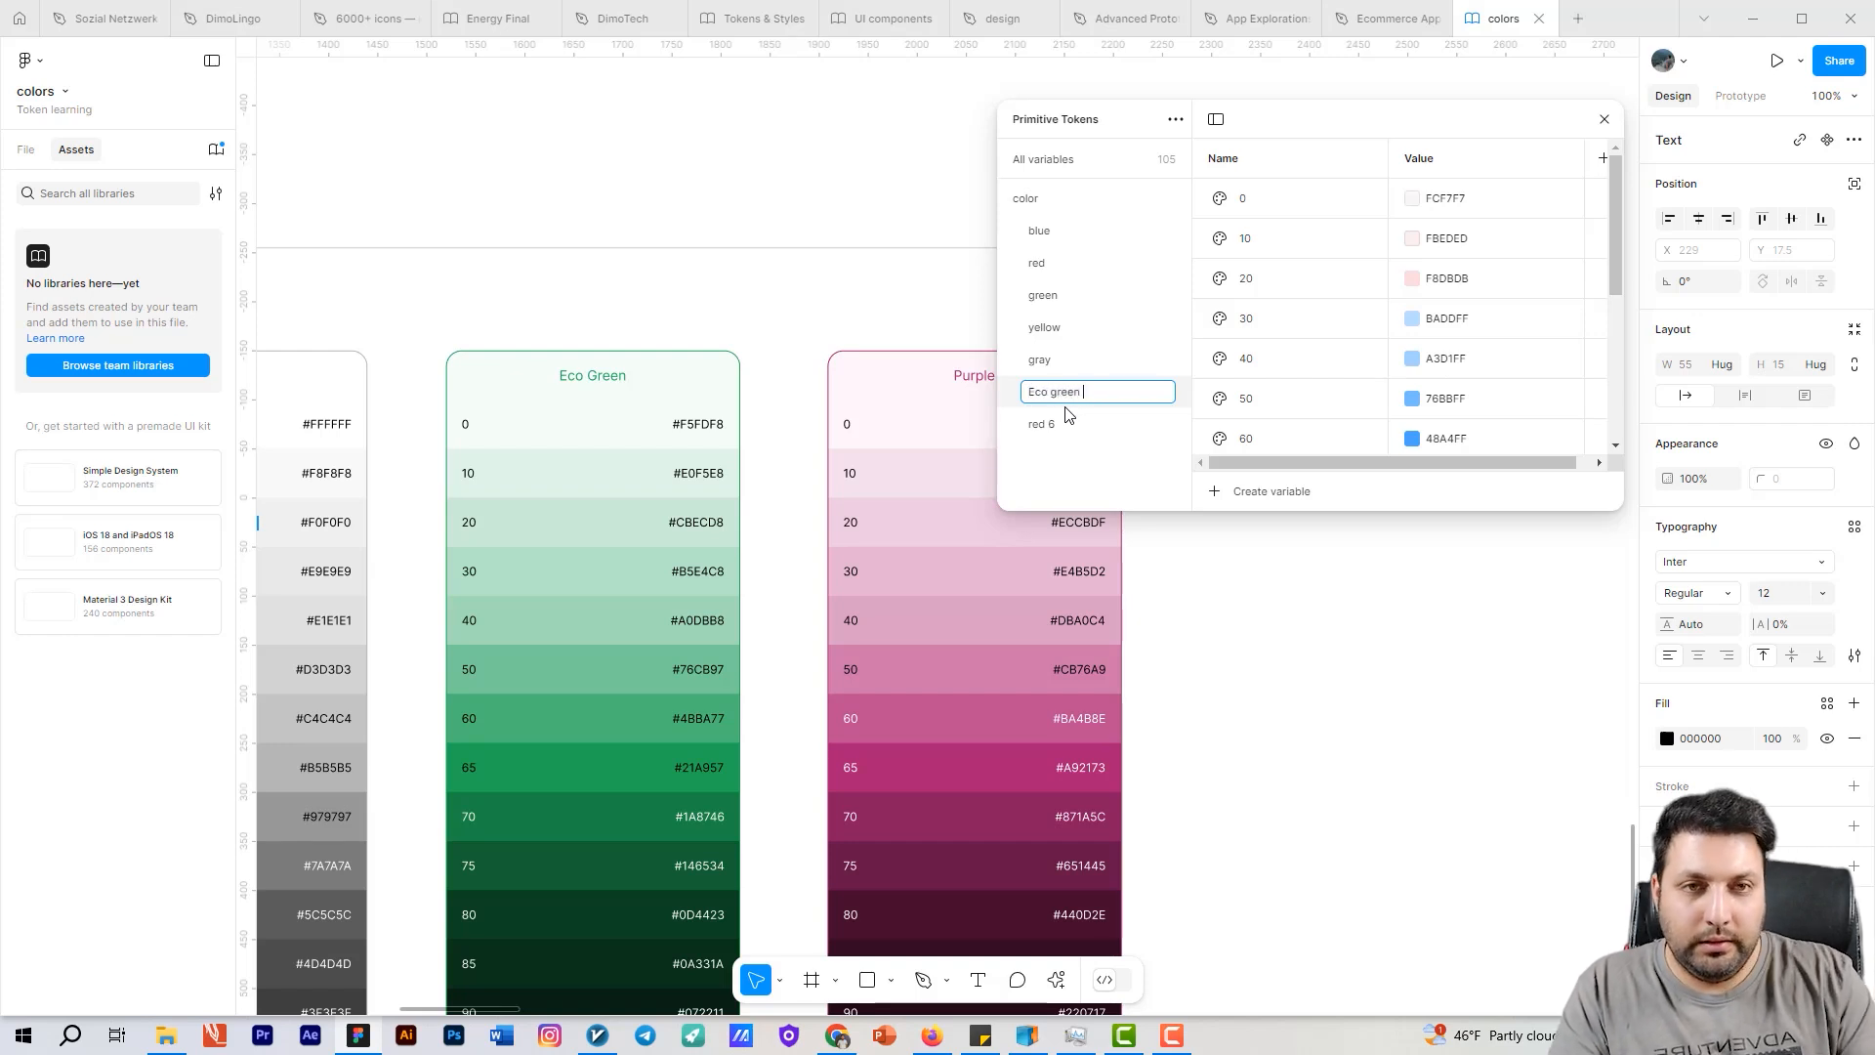
{"action": "key", "text": "Return"}
{"action": "scroll", "coordinate": [879, 498], "scroll_direction": "right", "scroll_amount": 4}
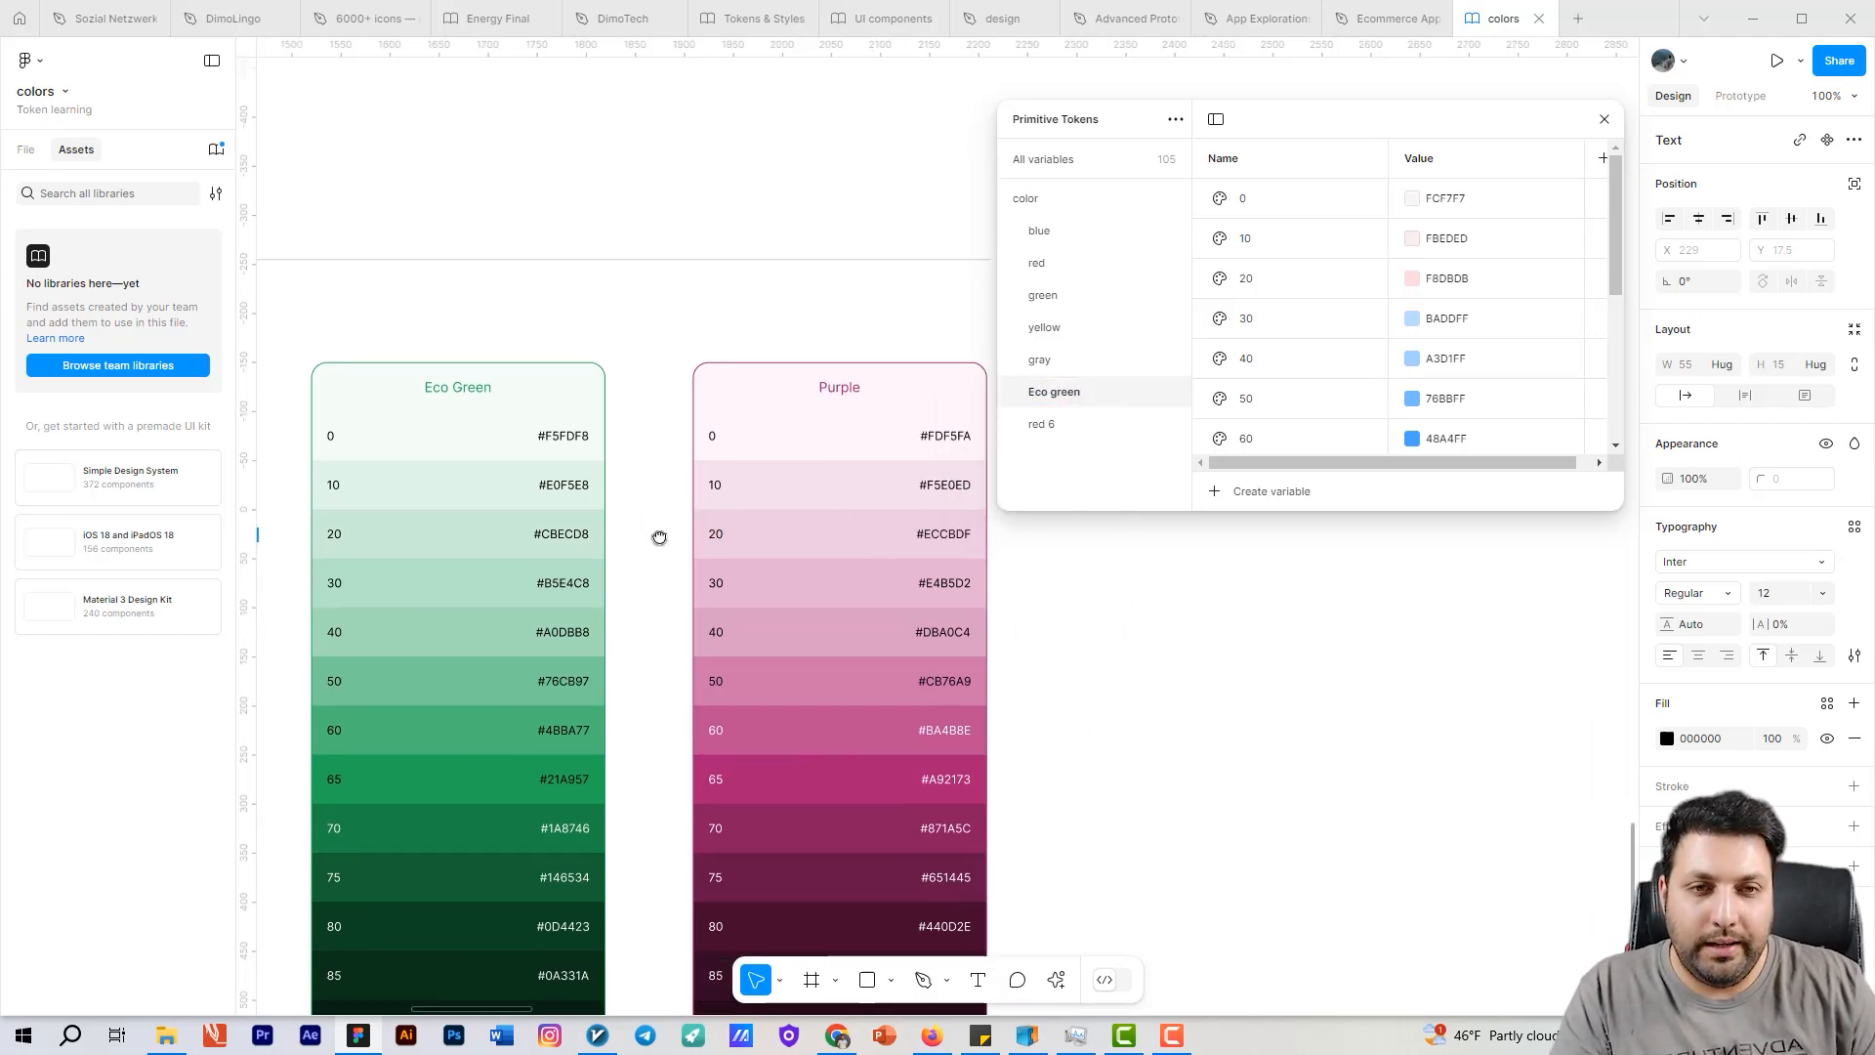
{"action": "double_click", "coordinate": [1056, 427]}
{"action": "type", "text": "purple"}
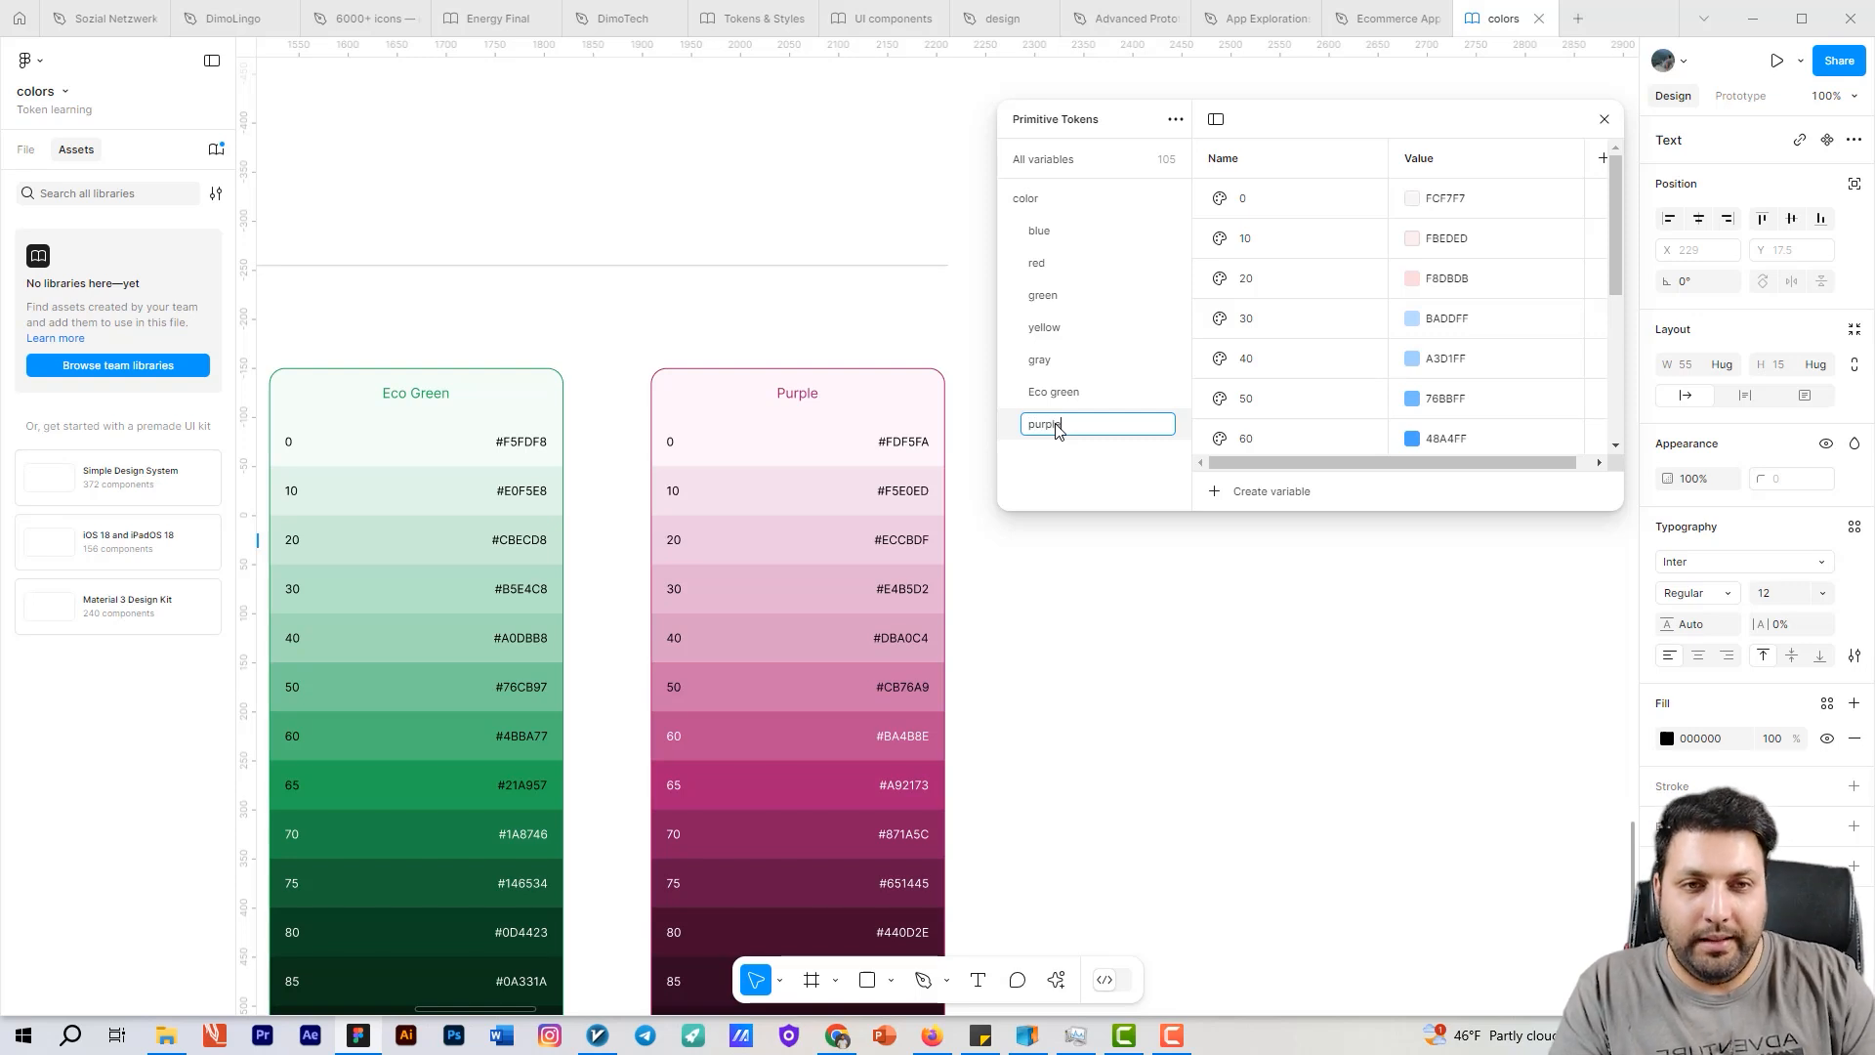
{"action": "key", "text": "Return"}
Step: Duplicate the purple group and rename the copy as absolute
{"action": "right_click", "coordinate": [1058, 427]}
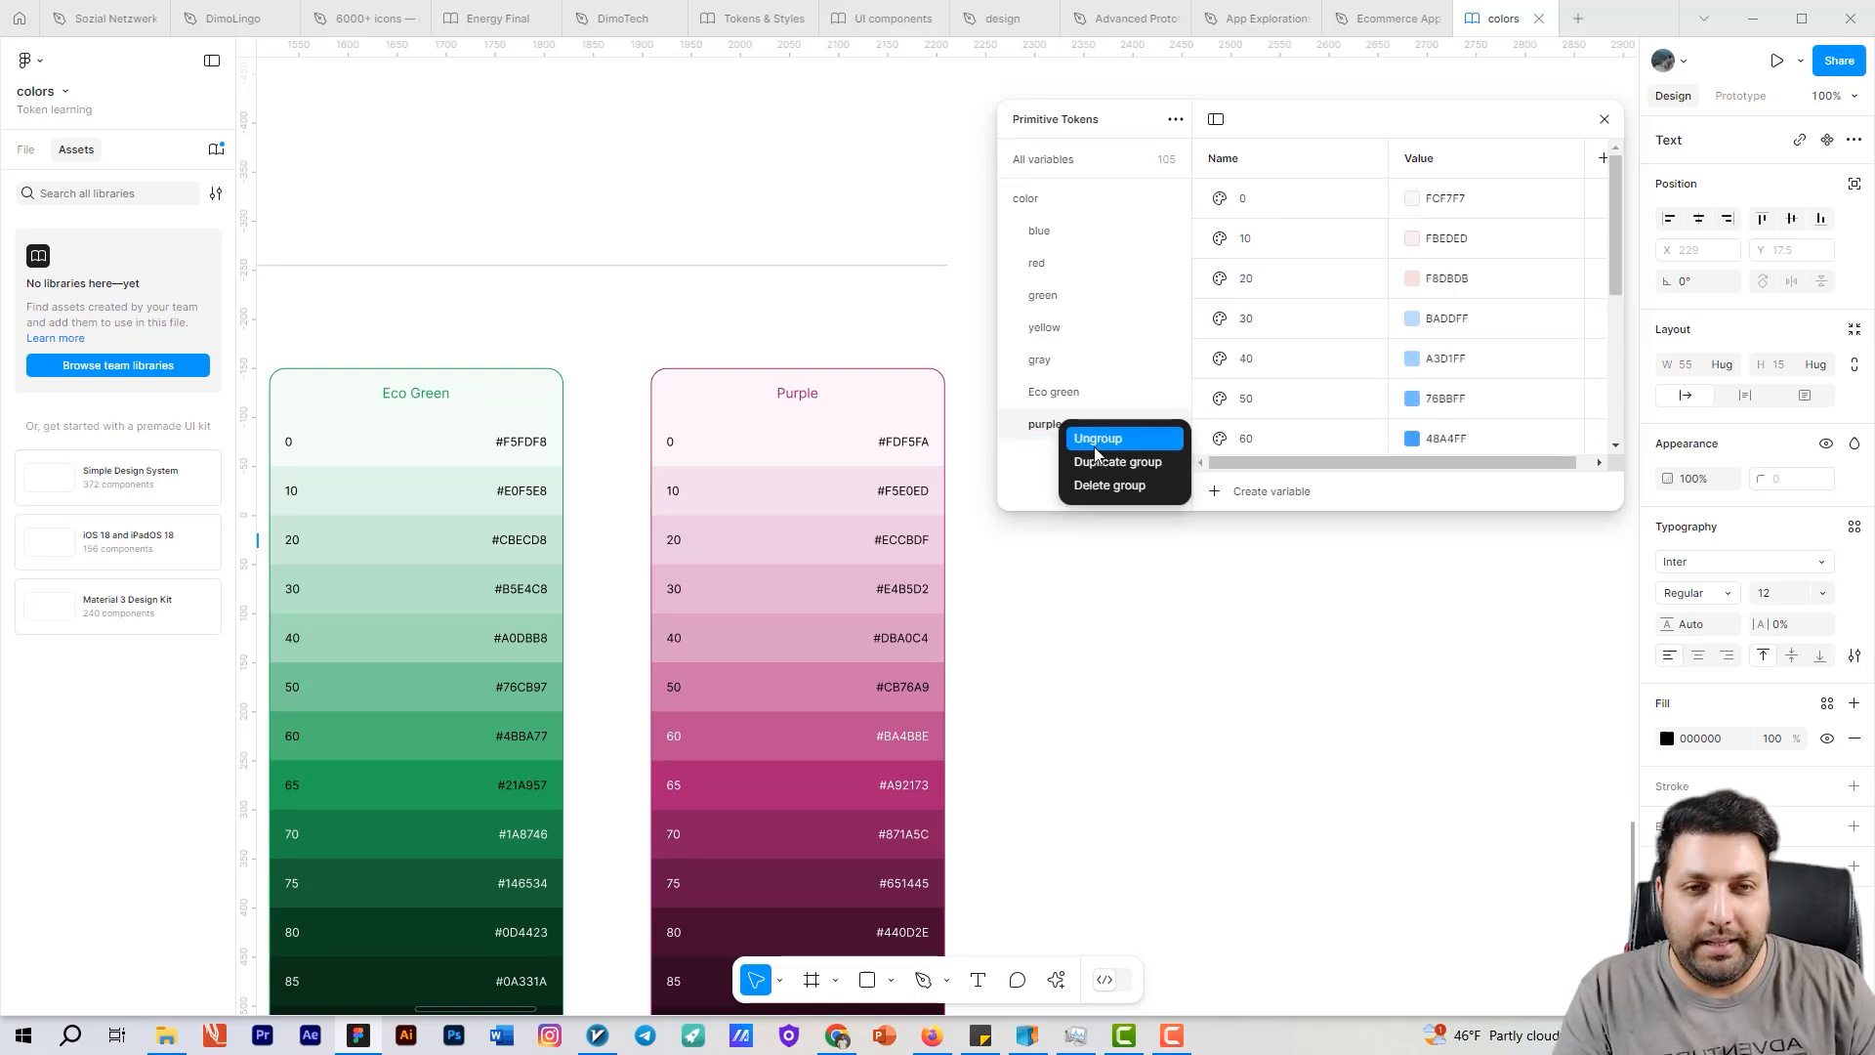
{"action": "left_click", "coordinate": [1126, 462]}
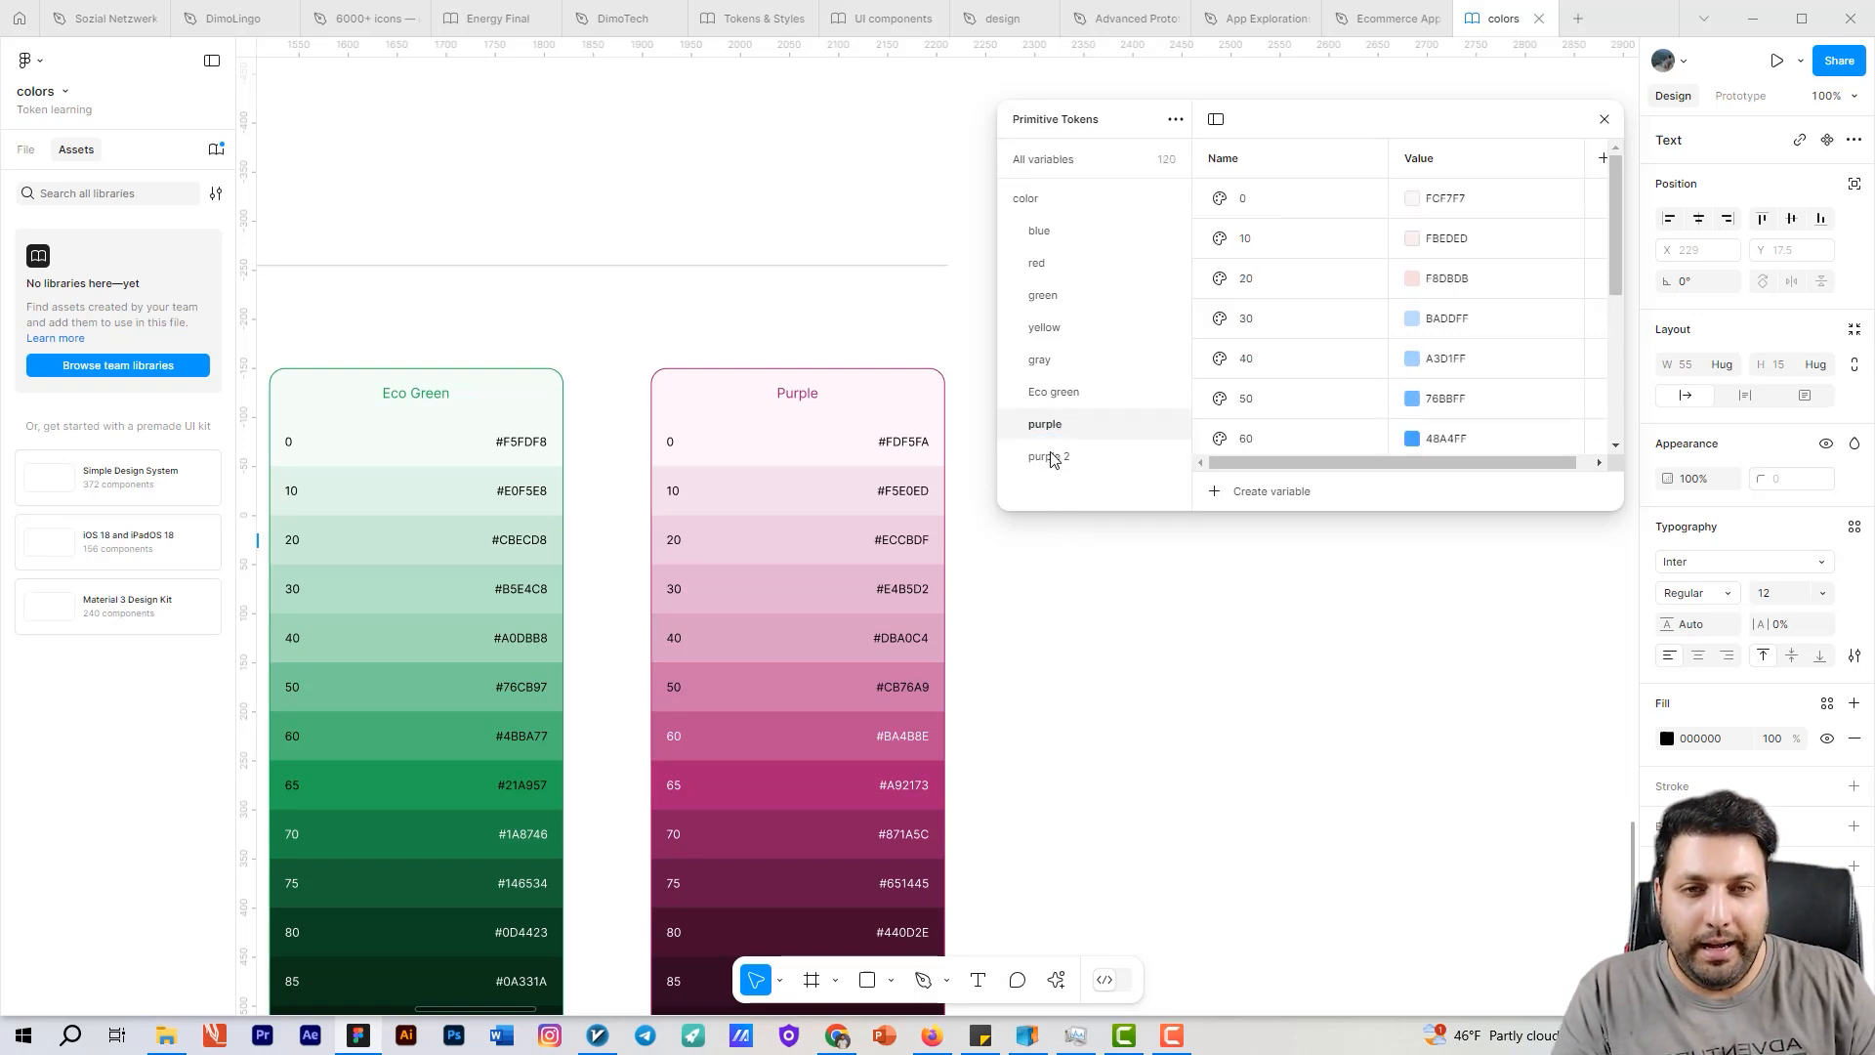
{"action": "type", "text": "absolute"}
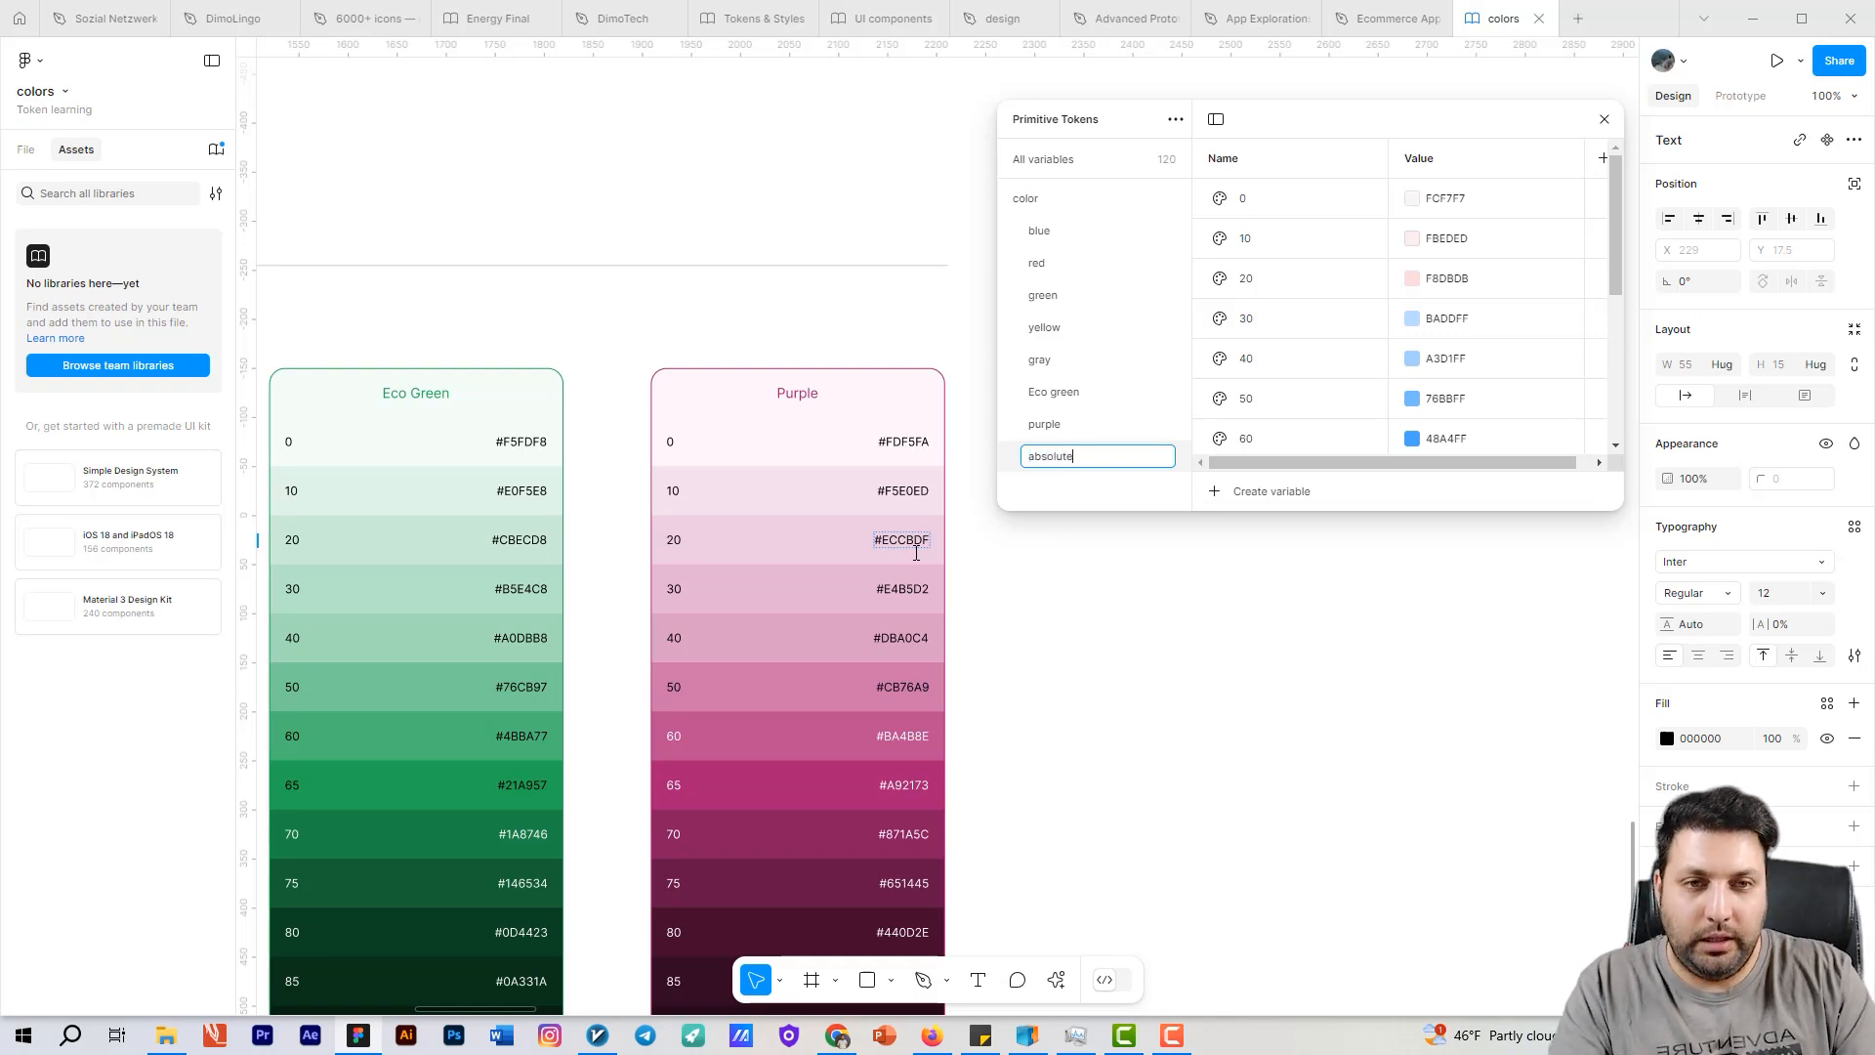
{"action": "key", "text": "Return"}
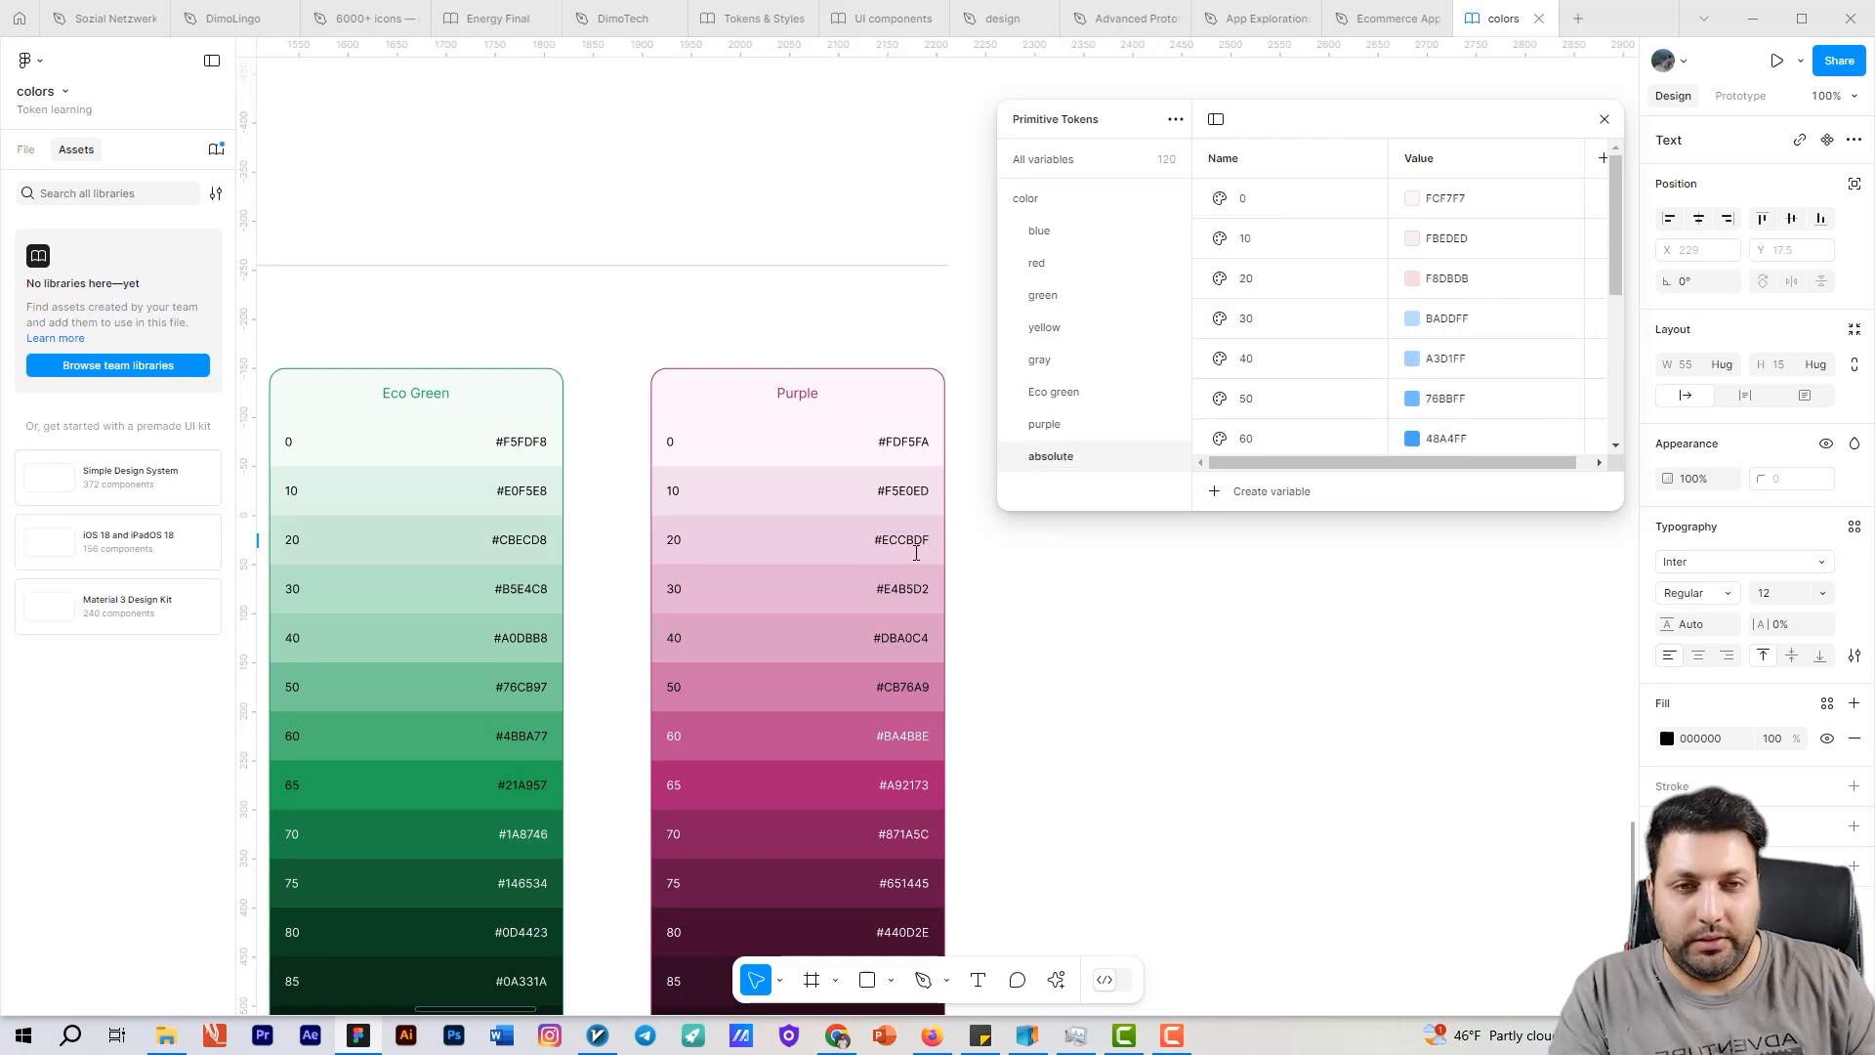
Step: Set red variables 30 through 70 to the Red palette's hex codes, from F5C8C9 for 30 to B03A3B for 70
{"action": "left_click_drag", "start_coordinate": [849, 590], "coordinate": [343, 661]}
{"action": "scroll", "coordinate": [431, 665], "scroll_direction": "left", "scroll_amount": 10}
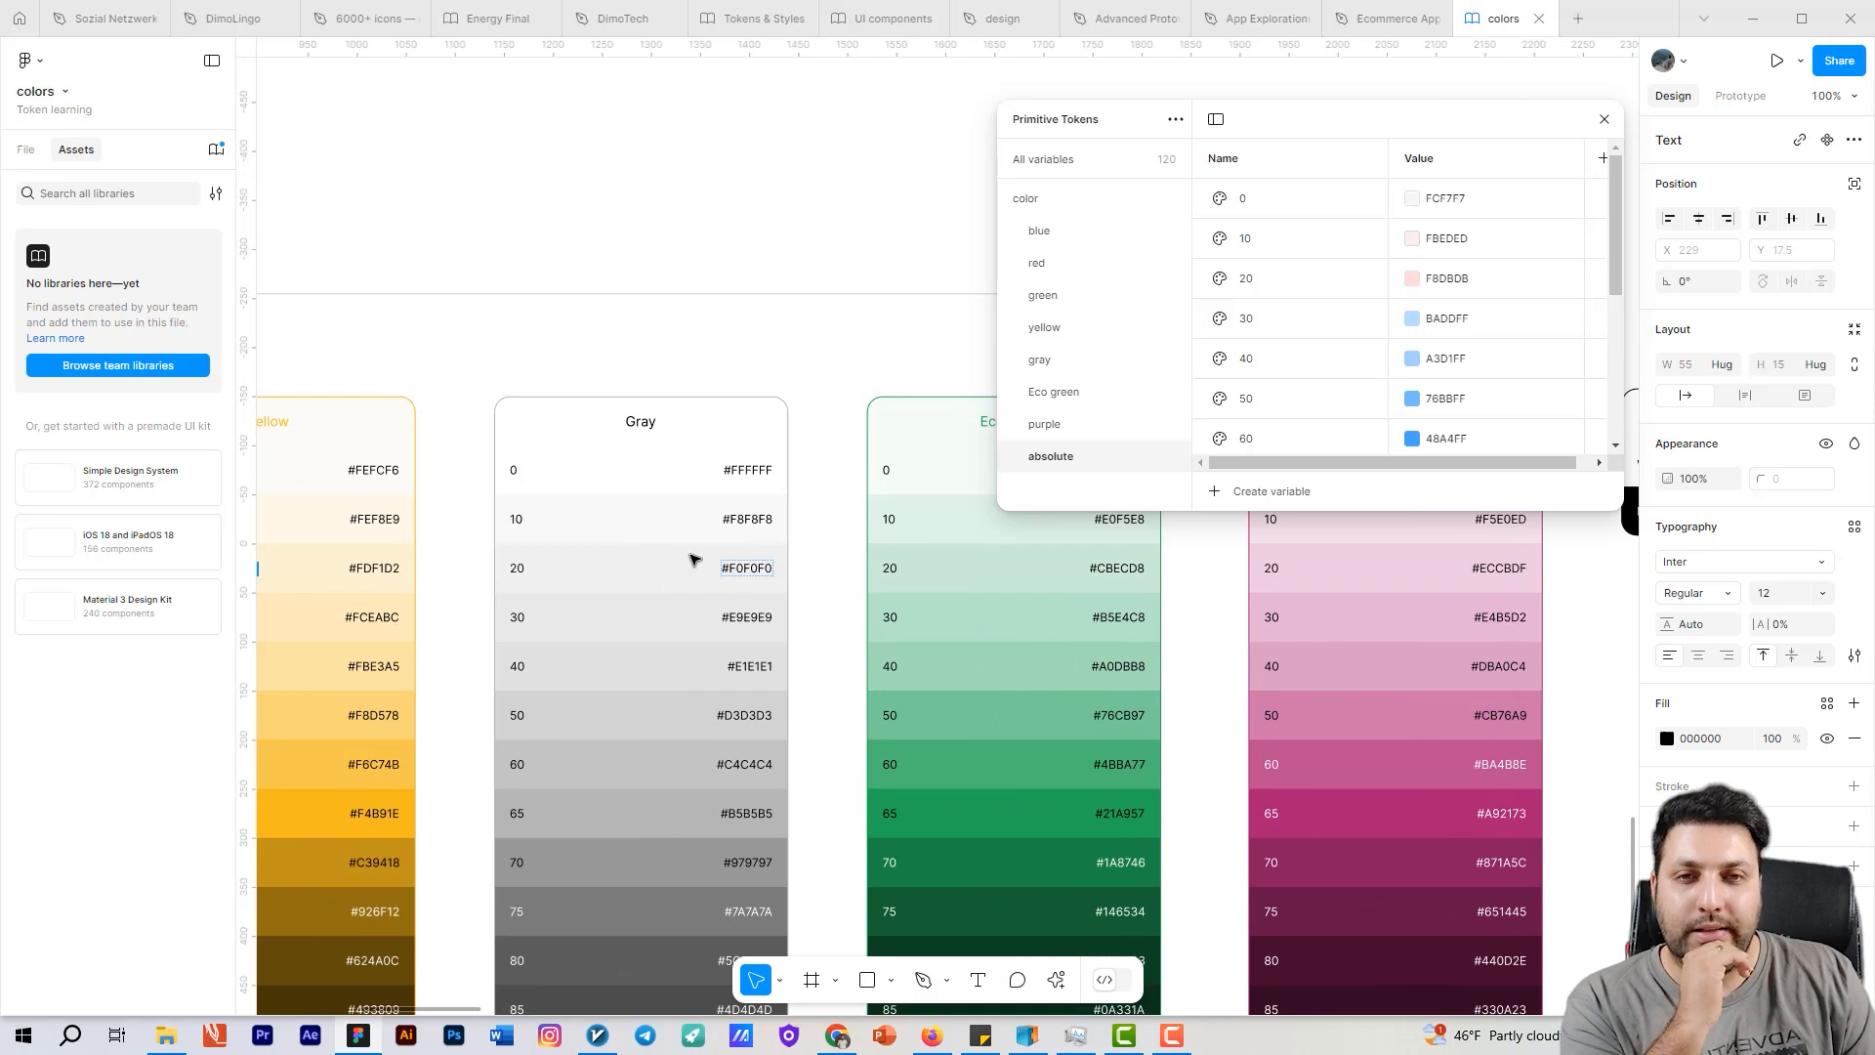
{"action": "scroll", "coordinate": [695, 556], "scroll_direction": "left", "scroll_amount": 5}
{"action": "scroll", "coordinate": [900, 838], "scroll_direction": "down", "scroll_amount": 5}
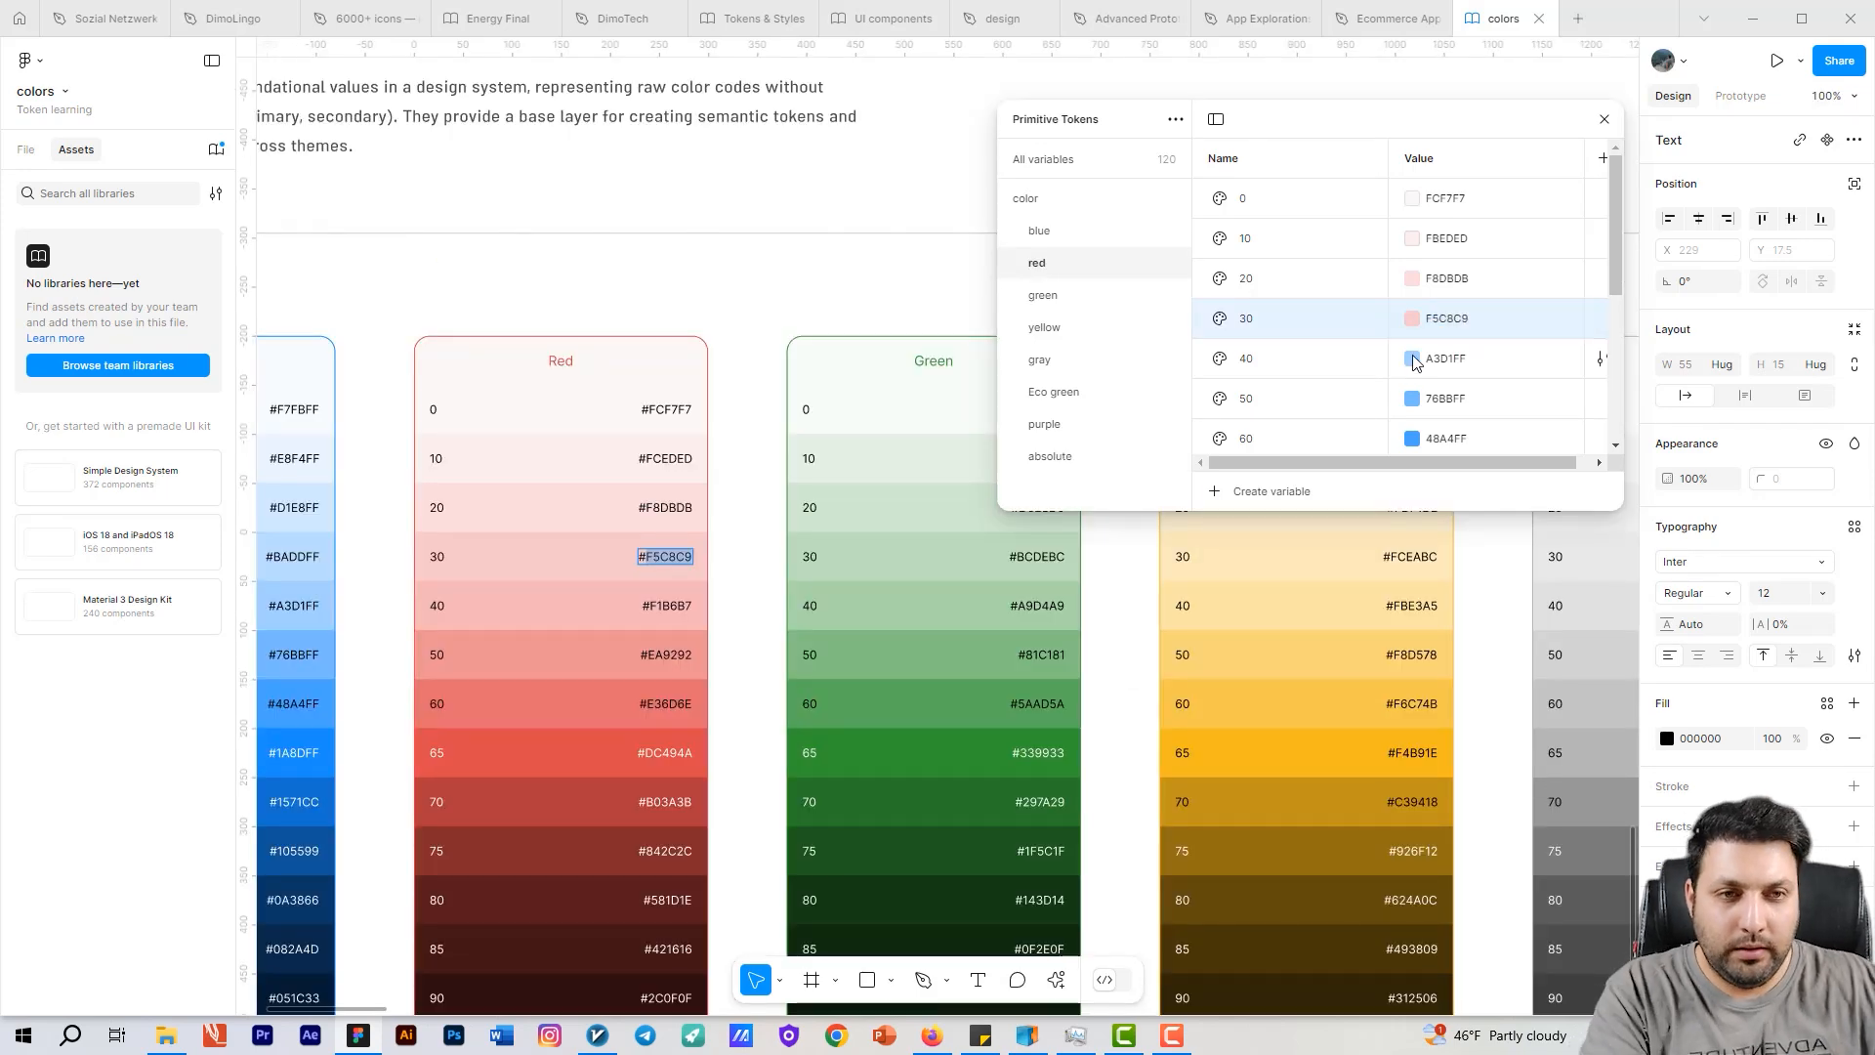
{"action": "type", "text": "i"}
{"action": "scroll", "coordinate": [1415, 365], "scroll_direction": "down", "scroll_amount": 2}
{"action": "left_click", "coordinate": [1445, 292]}
{"action": "type", "text": "B03A3B"}
Step: Set the red variables from 75 upward to the Red palette's hex codes, including 842C2C for 75 and 581D1E for 80
{"action": "double_click", "coordinate": [689, 848]}
{"action": "left_click", "coordinate": [1445, 332]}
{"action": "key", "text": "ctrl+v"}
{"action": "left_click", "coordinate": [1456, 376]}
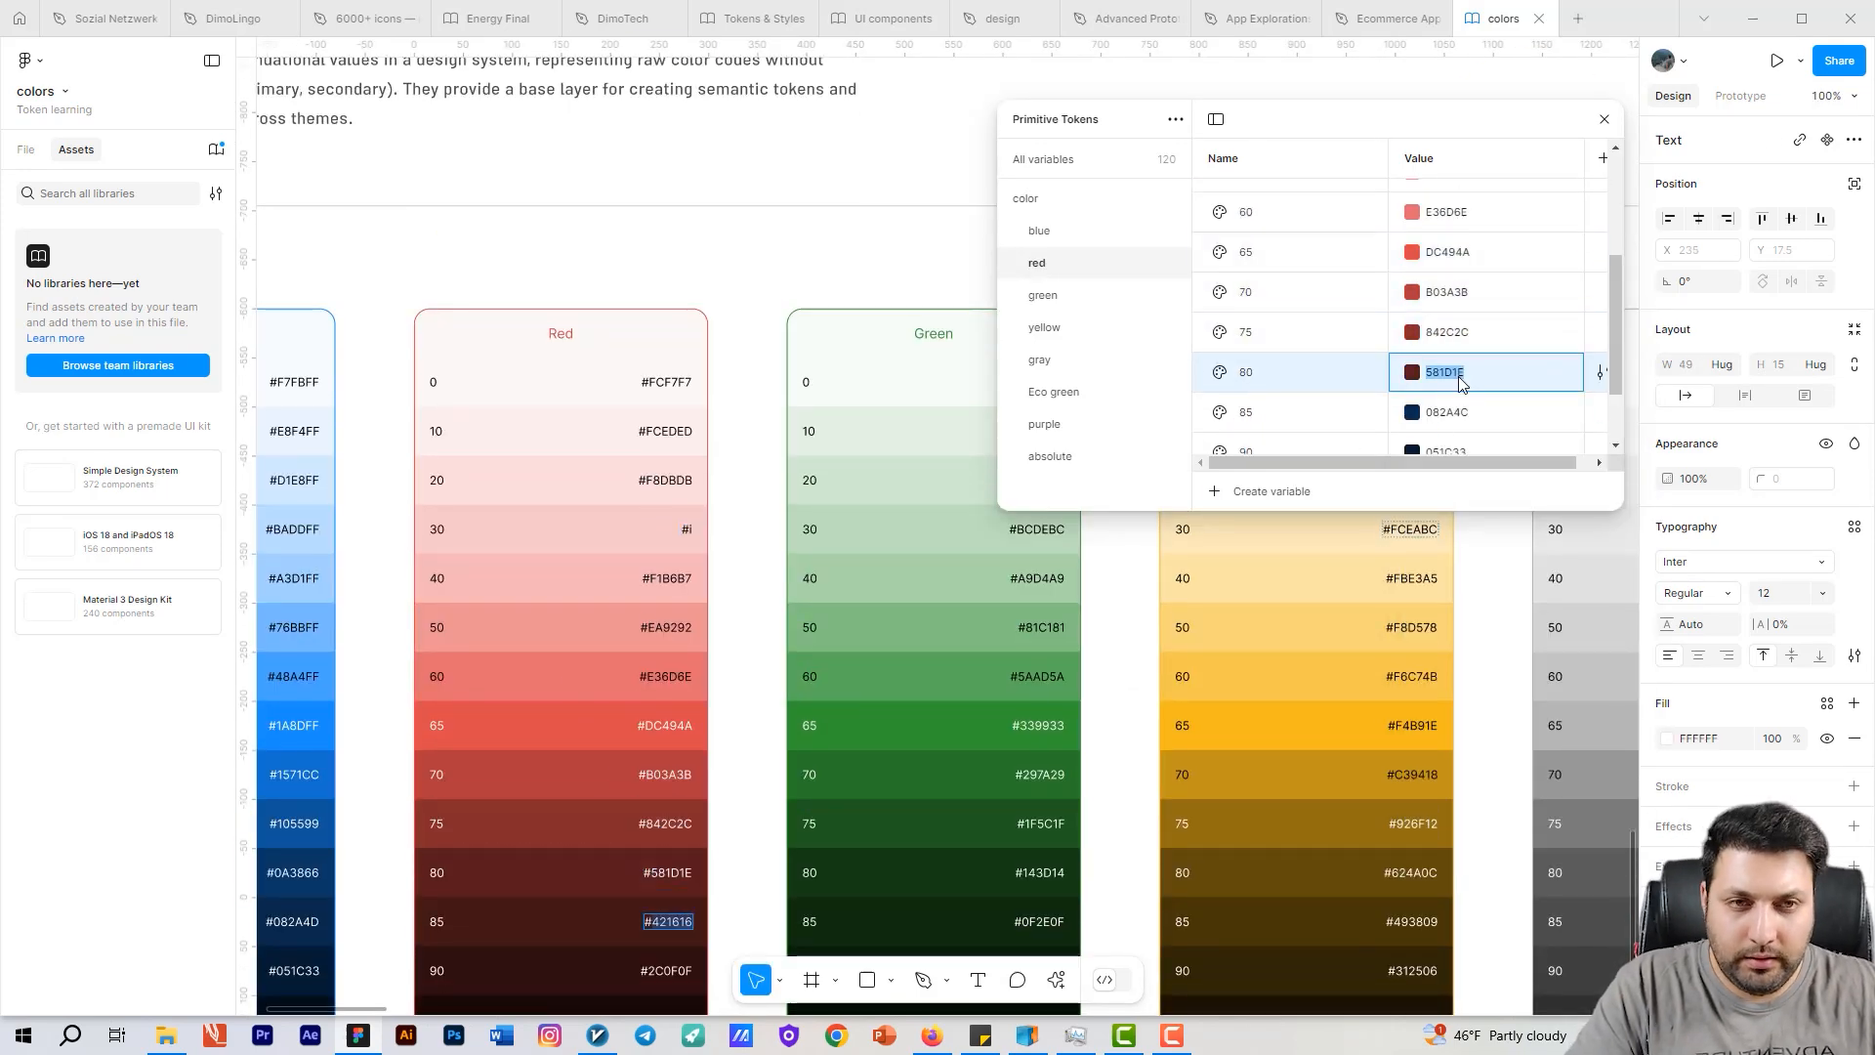
{"action": "key", "text": "ctrl+v"}
{"action": "key", "text": "ctrl+v"}
Step: Set green variables 0 to 30 to the Green palette's F7FCF7, E3F2E3, D0E8D0 and BCDEBC
{"action": "left_click", "coordinate": [1043, 295]}
{"action": "double_click", "coordinate": [666, 383]}
{"action": "type", "text": "E3F2E3"}
{"action": "left_click", "coordinate": [1411, 278]}
{"action": "key", "text": "ctrl+v"}
Step: Set the green variables from 40 upward to the Green palette's matching hex codes, starting with A9D4A9 for 40
{"action": "double_click", "coordinate": [666, 531]}
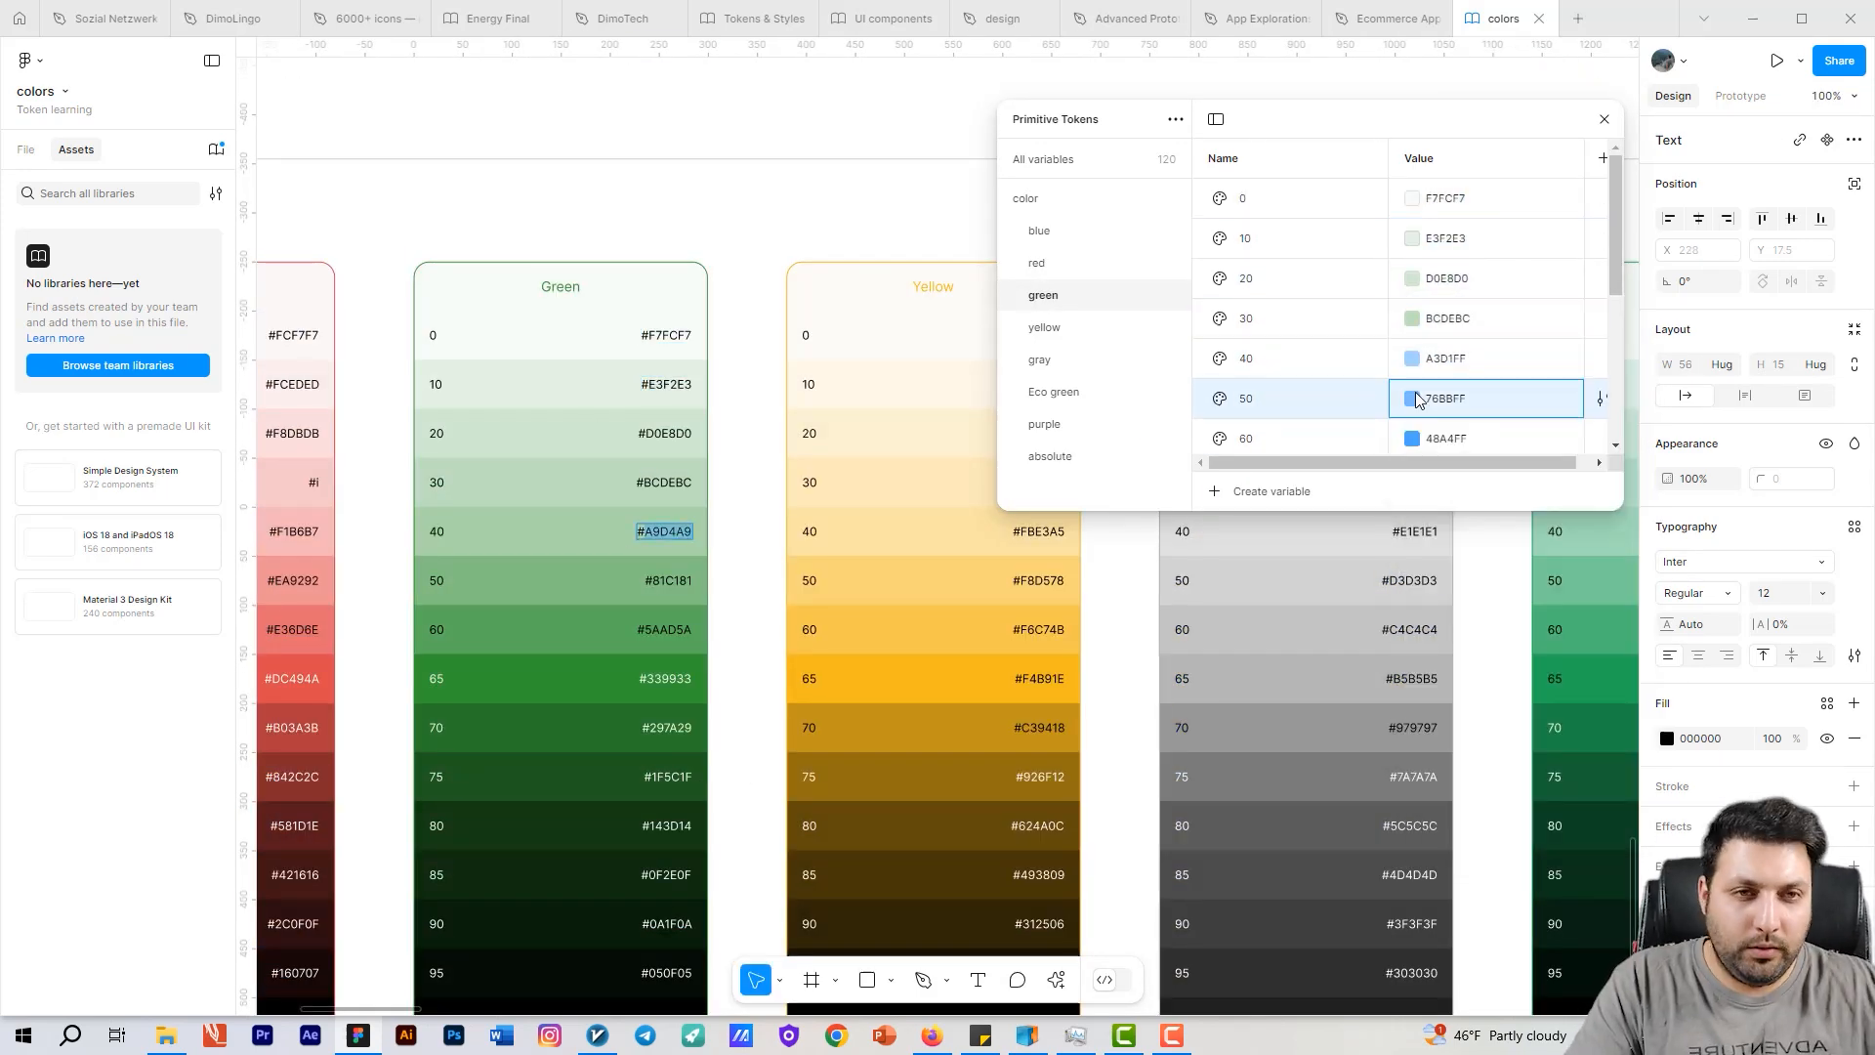
{"action": "scroll", "coordinate": [1410, 397], "scroll_direction": "down", "scroll_amount": 3}
{"action": "double_click", "coordinate": [666, 728]}
{"action": "double_click", "coordinate": [665, 825]}
{"action": "double_click", "coordinate": [666, 922]}
{"action": "left_click", "coordinate": [1412, 394]}
Step: Set the darker yellow variables from 100 down to 75 to the Yellow palette's hex codes, including 181303 for 95 and 926F12 for 75
{"action": "left_click", "coordinate": [1044, 327]}
{"action": "scroll", "coordinate": [932, 586], "scroll_direction": "down", "scroll_amount": 2}
{"action": "double_click", "coordinate": [955, 798]}
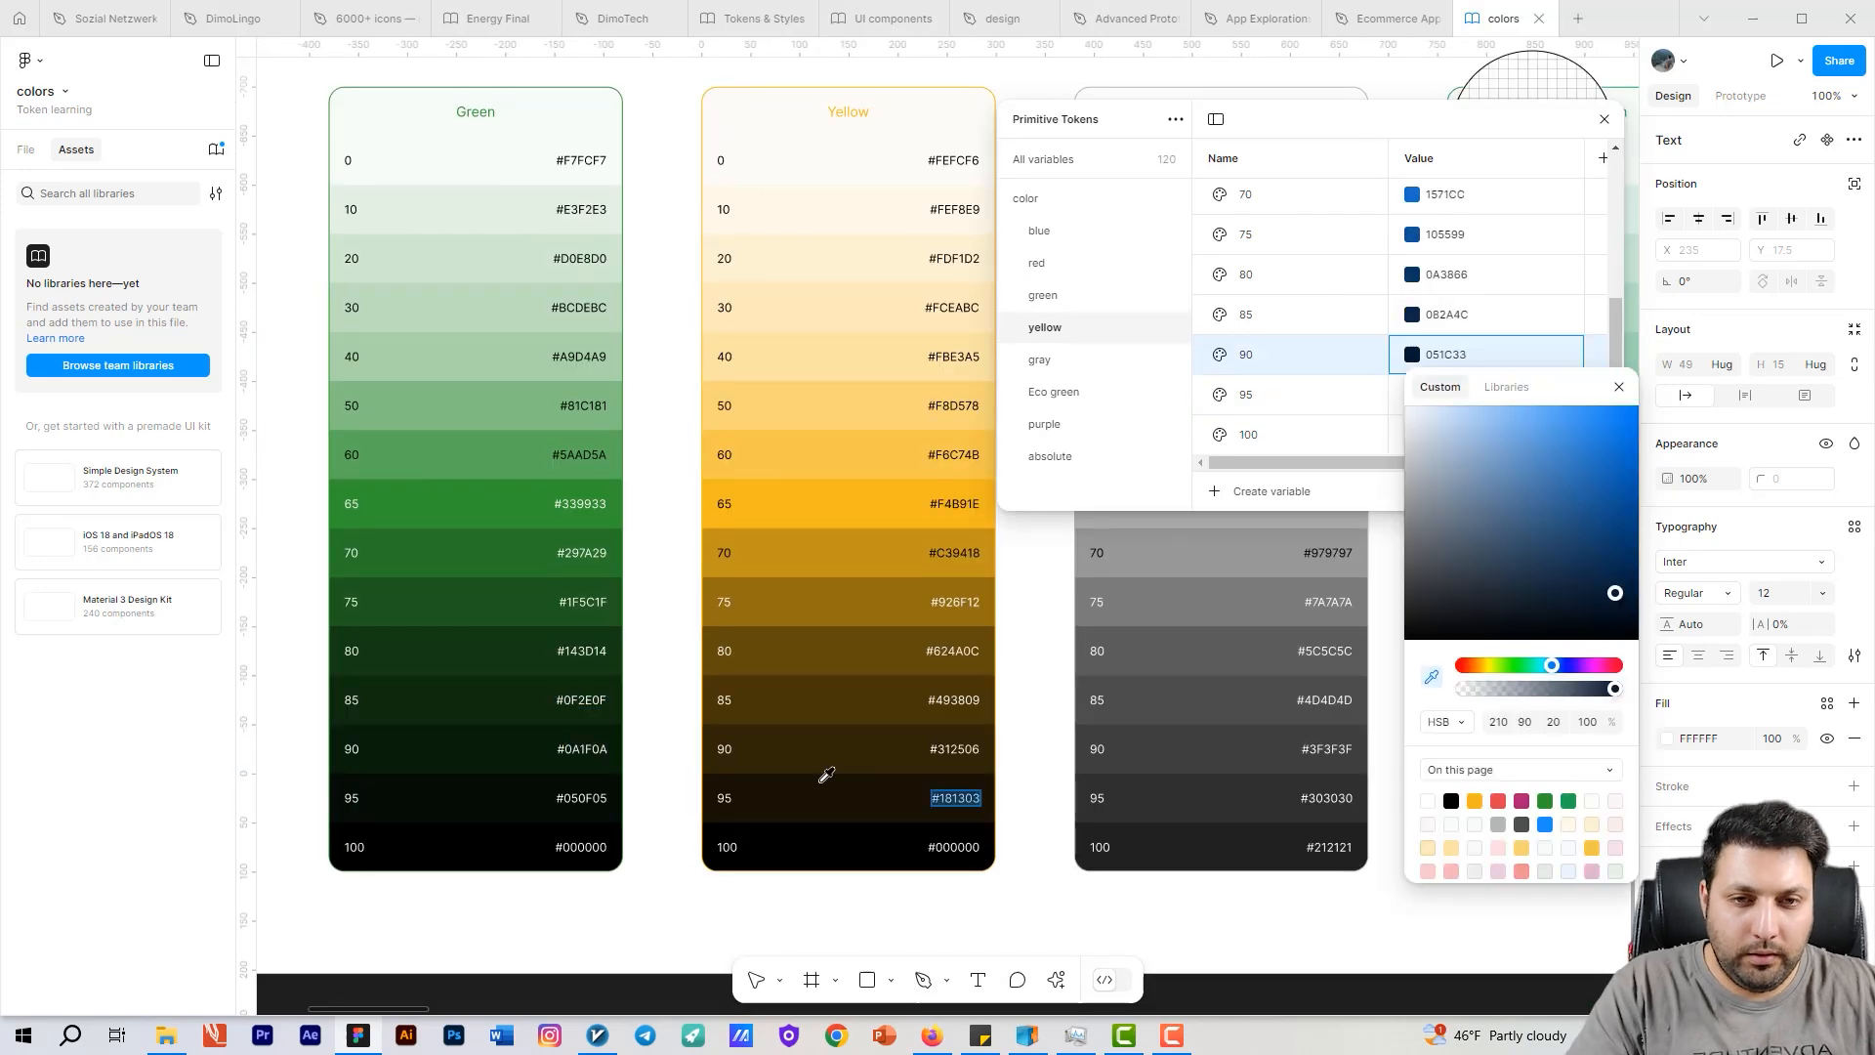
{"action": "double_click", "coordinate": [954, 601]}
{"action": "left_click", "coordinate": [1441, 235]}
{"action": "type", "text": "926F12"}
Step: Set the lighter yellow variables down to 0 to the Yellow palette's hex codes, including FBE3A5 for 40, FCEABC for 30 and FDF1D2 for 20
{"action": "scroll", "coordinate": [1441, 293], "scroll_direction": "up", "scroll_amount": 2}
{"action": "double_click", "coordinate": [953, 357]}
{"action": "left_click", "coordinate": [1463, 234]}
{"action": "type", "text": "FBE3A5"}
{"action": "double_click", "coordinate": [955, 307]}
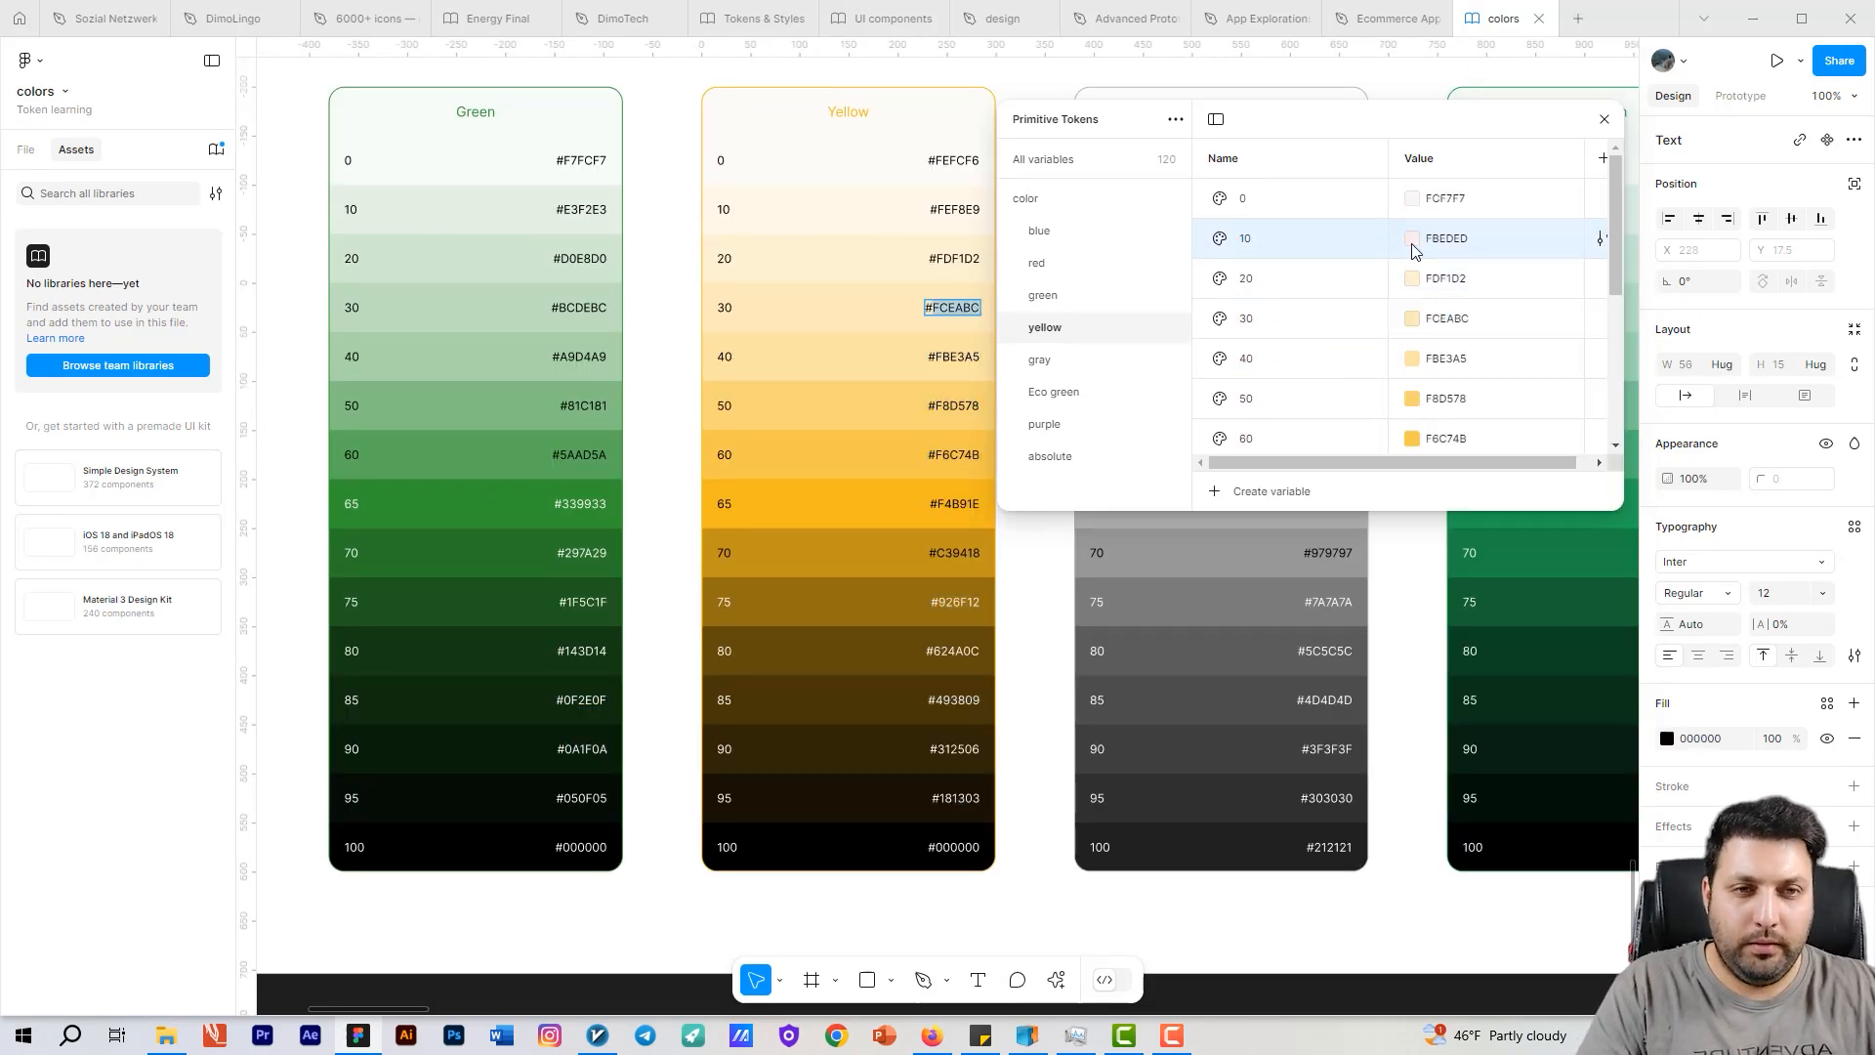
{"action": "double_click", "coordinate": [955, 160]}
Step: Set gray variables 0 through 65 to the Gray palette's hex codes, from FFFFFF for 0 to B5B5B5 for 65
{"action": "left_click", "coordinate": [1039, 359]}
{"action": "scroll", "coordinate": [953, 411], "scroll_direction": "right", "scroll_amount": 4}
{"action": "double_click", "coordinate": [872, 258]}
{"action": "left_click", "coordinate": [876, 455]}
{"action": "scroll", "coordinate": [1445, 391], "scroll_direction": "down", "scroll_amount": 3}
Step: Set gray variables 70 through 100 to the Gray palette's hex codes, including 979797 for 70, 7A7A7A for 75 and 212121 for 100
{"action": "double_click", "coordinate": [872, 540]}
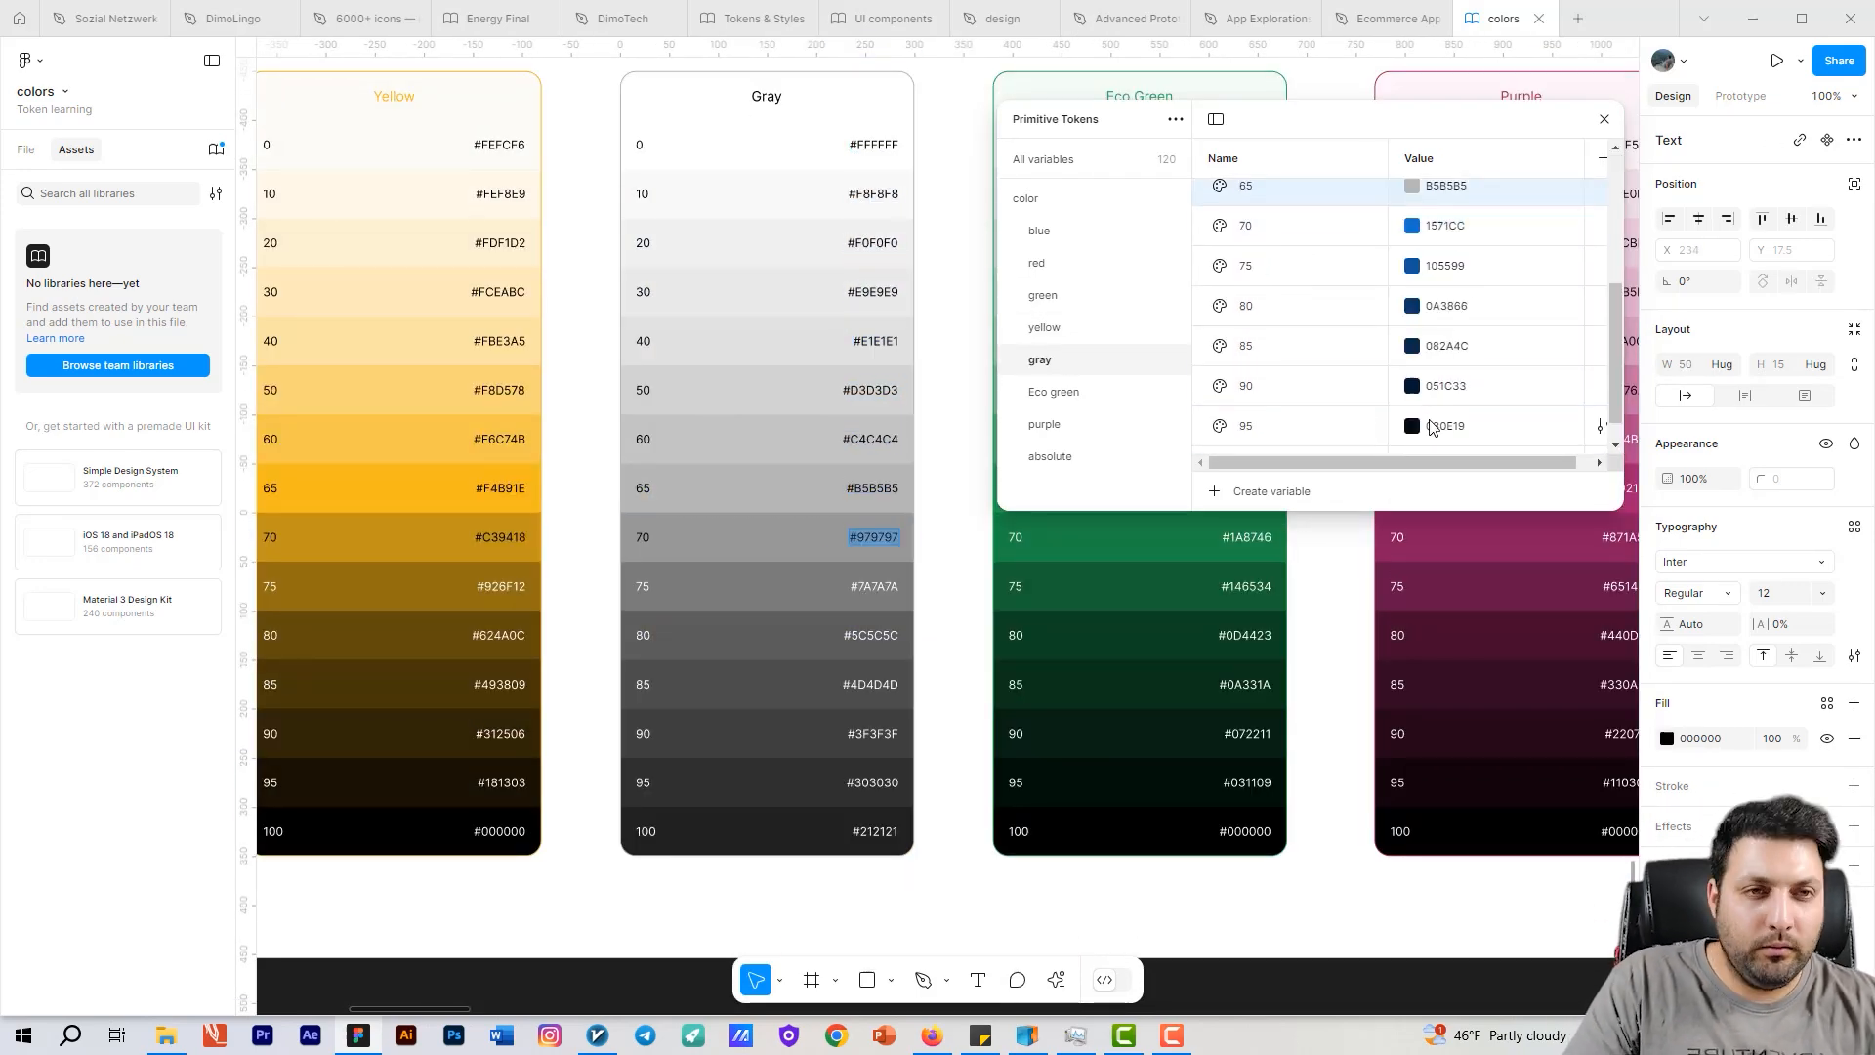
{"action": "left_click", "coordinate": [1433, 264]}
{"action": "type", "text": "7A7A7A"}
{"action": "double_click", "coordinate": [872, 736]}
{"action": "double_click", "coordinate": [875, 837]}
Step: Set Eco green variables 0 through 50 to the Eco Green palette's hex codes, including F5FDF8 for 0, E0F5E8 for 10 and CBECD8 for 20
{"action": "left_click", "coordinate": [1054, 392]}
{"action": "left_click_drag", "start_coordinate": [955, 727], "coordinate": [506, 818]}
{"action": "left_click", "coordinate": [1445, 238]}
{"action": "type", "text": "E0F5E8"}
{"action": "double_click", "coordinate": [796, 340]}
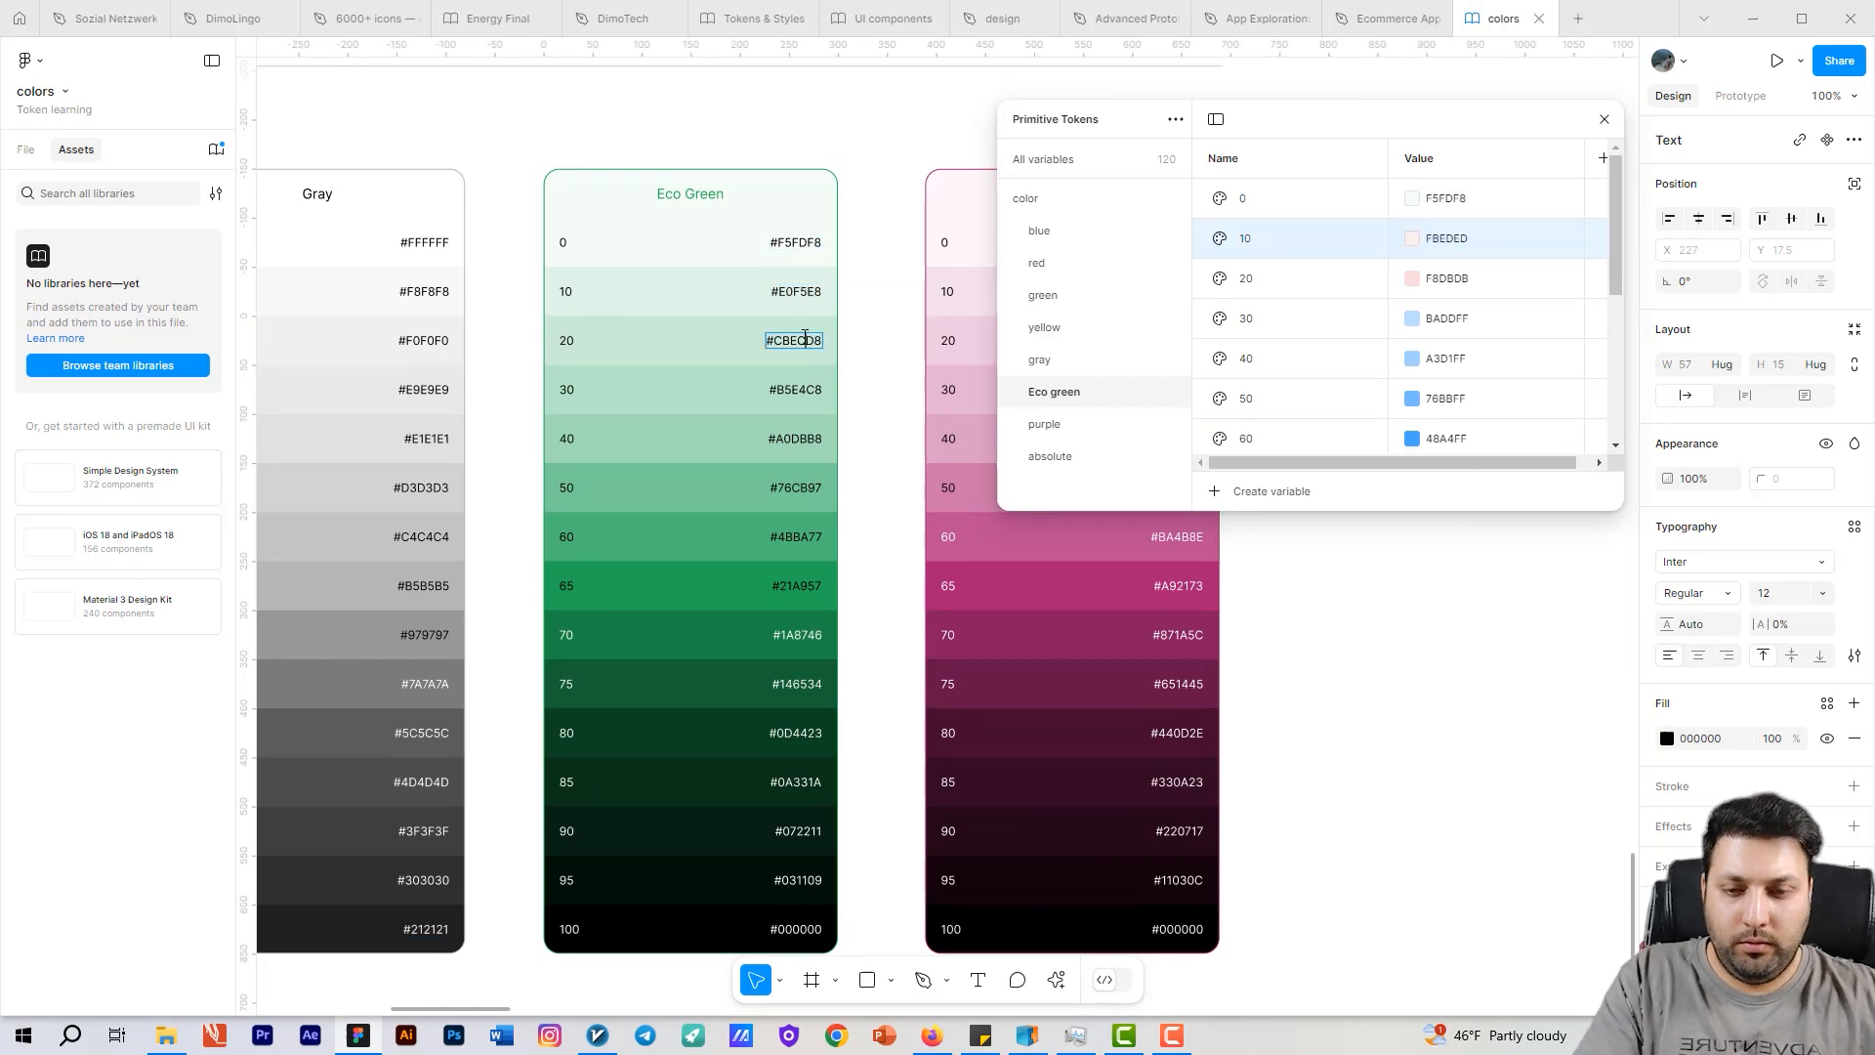
{"action": "double_click", "coordinate": [796, 487]}
Step: Set the remaining Eco green variables through 100 to the palette's hex codes, including 1A8746 for 70, 146534 for 75 and 000000 for 100
{"action": "scroll", "coordinate": [1446, 323], "scroll_direction": "down", "scroll_amount": 3}
{"action": "left_click", "coordinate": [796, 633]}
{"action": "double_click", "coordinate": [797, 683]}
{"action": "left_click", "coordinate": [1412, 306]}
{"action": "scroll", "coordinate": [1247, 343], "scroll_direction": "down", "scroll_amount": 1}
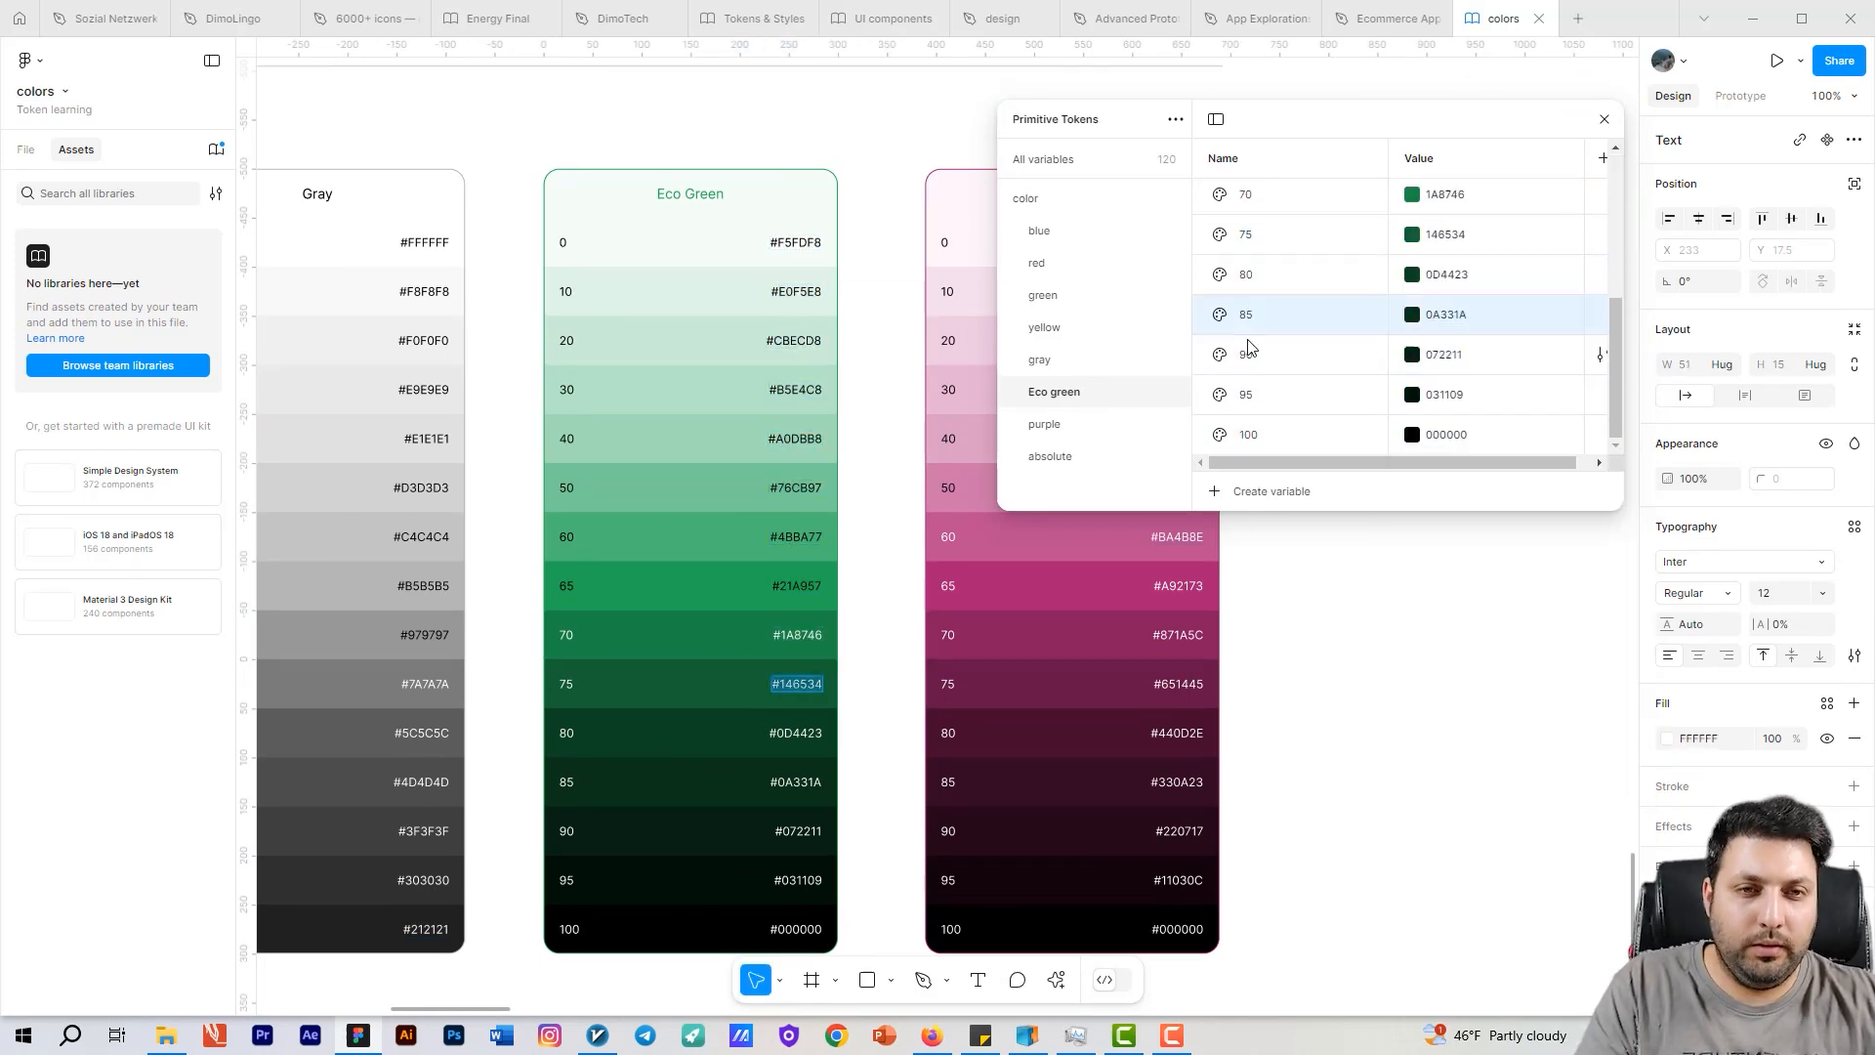
Step: Set the lighter variables of the purple group to the Purple palette's hex codes, including ECCBDF for 20
{"action": "left_click", "coordinate": [1044, 424]}
{"action": "left_click_drag", "start_coordinate": [977, 683], "coordinate": [673, 689]}
{"action": "double_click", "coordinate": [870, 346]}
{"action": "left_click", "coordinate": [1439, 402]}
Step: Set the purple variables from 70 upward to the Purple palette's hex codes, including 871A5C for 70, 651445 for 75 and 440D2E for 80
{"action": "double_click", "coordinate": [875, 641]}
{"action": "left_click", "coordinate": [1445, 389]}
{"action": "type", "text": "871A5C"}
{"action": "double_click", "coordinate": [874, 738]}
{"action": "left_click", "coordinate": [1412, 313]}
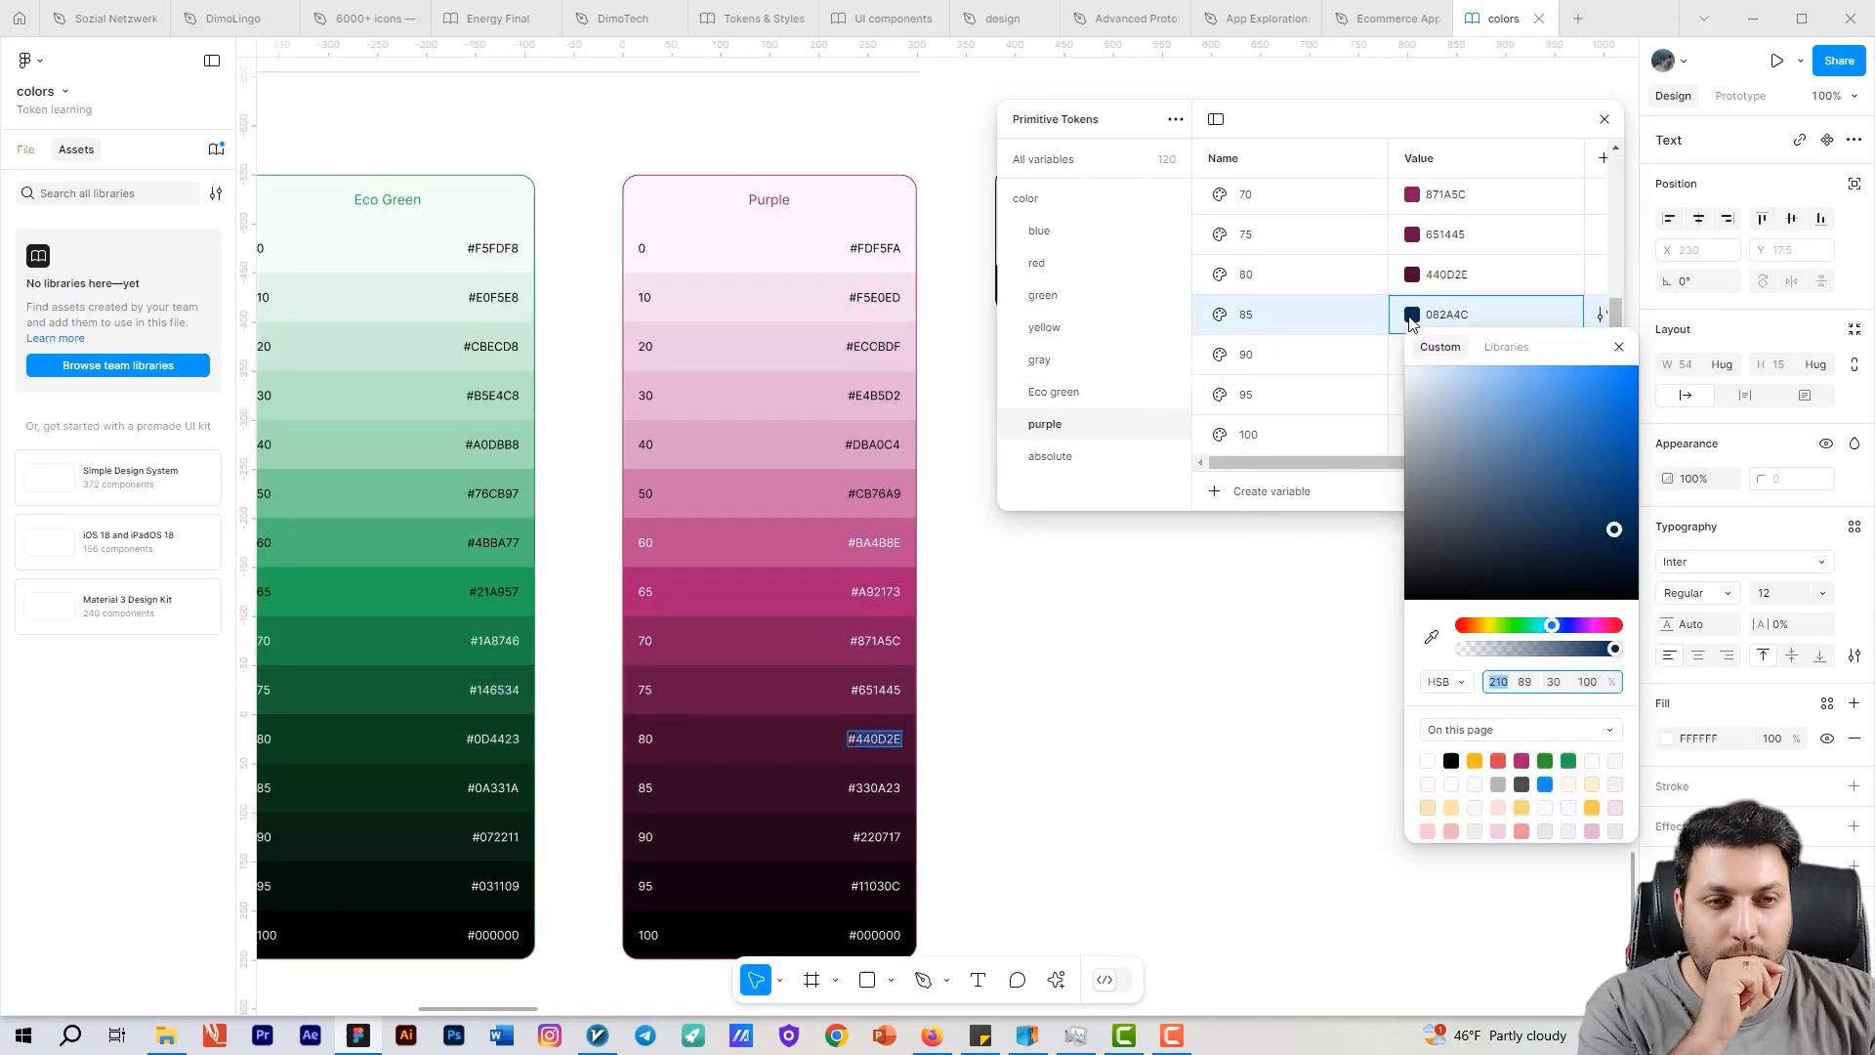
Step: Delete the surplus scale variables from the absolute group, keeping only two
{"action": "left_click", "coordinate": [1050, 456]}
{"action": "left_click_drag", "start_coordinate": [1187, 707], "coordinate": [748, 807]}
{"action": "right_click", "coordinate": [1241, 438]}
{"action": "left_click", "coordinate": [1308, 542]}
{"action": "right_click", "coordinate": [1269, 354]}
{"action": "left_click", "coordinate": [1323, 457]}
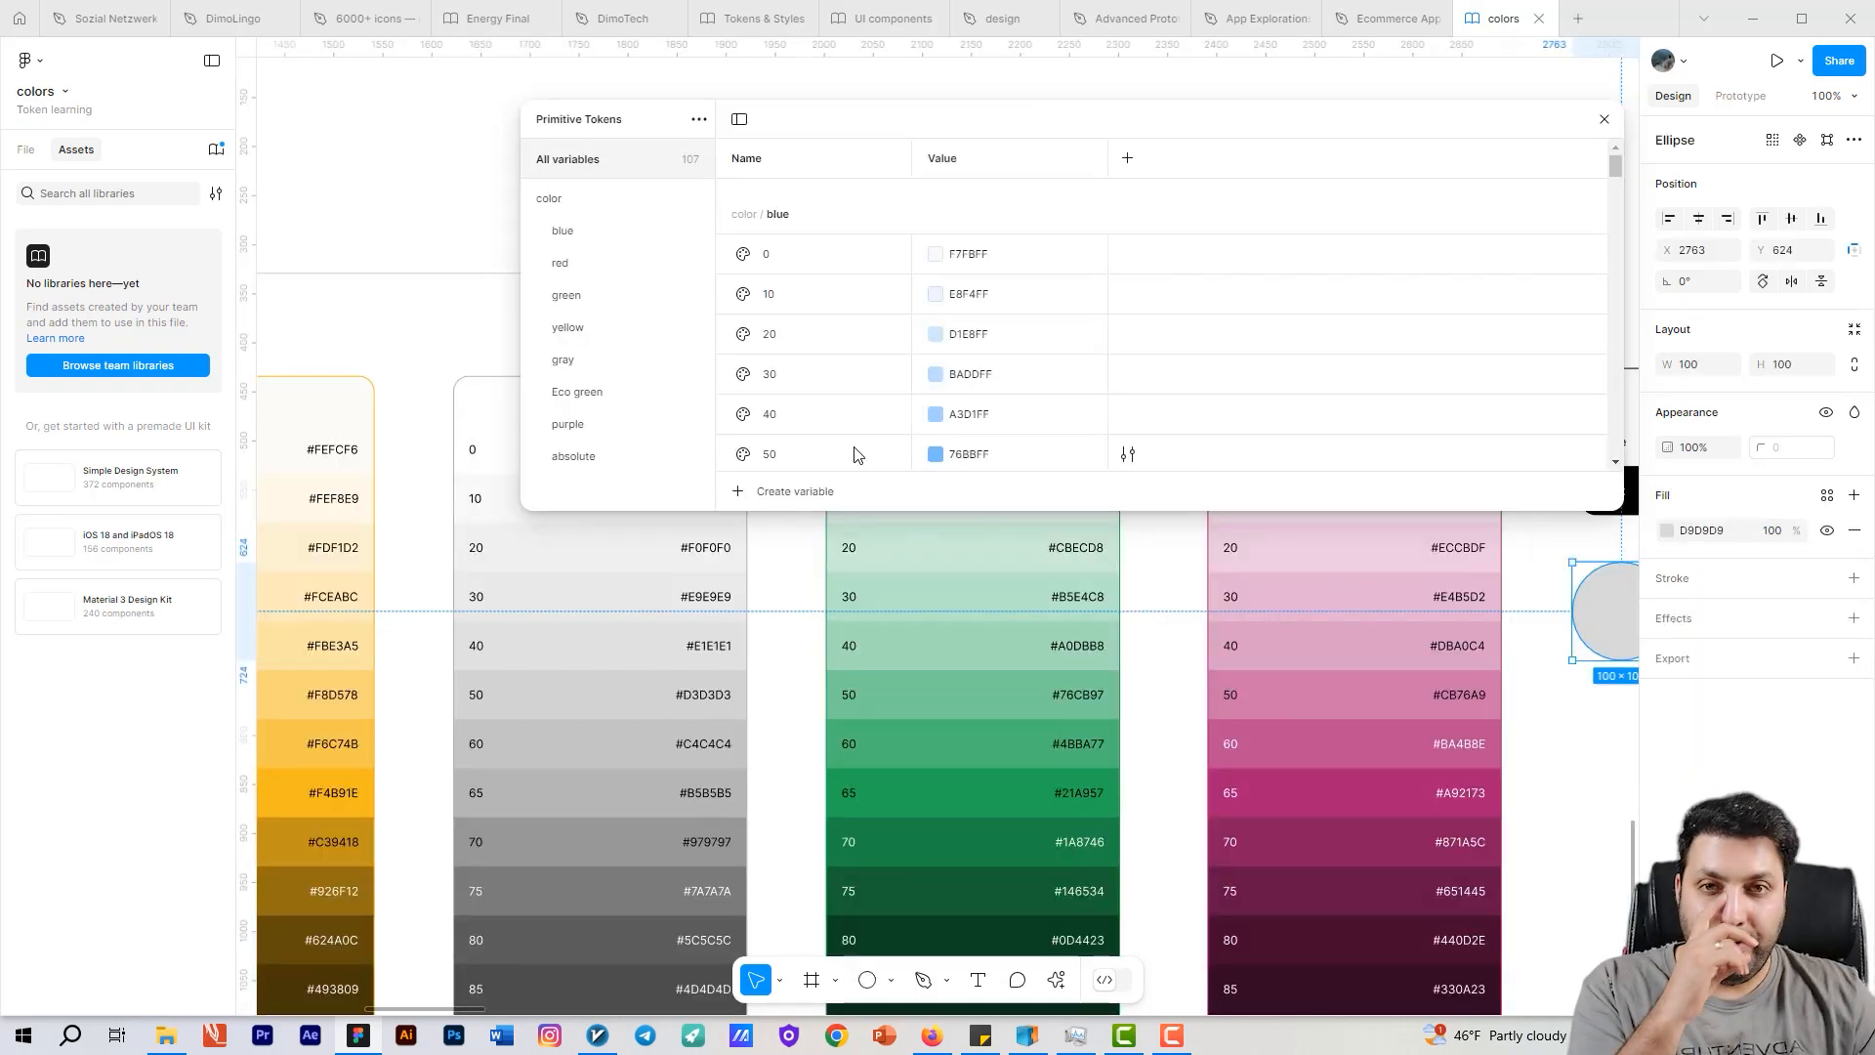
Step: Create a new variable collection named Semantic Tokens
{"action": "left_click", "coordinate": [699, 119]}
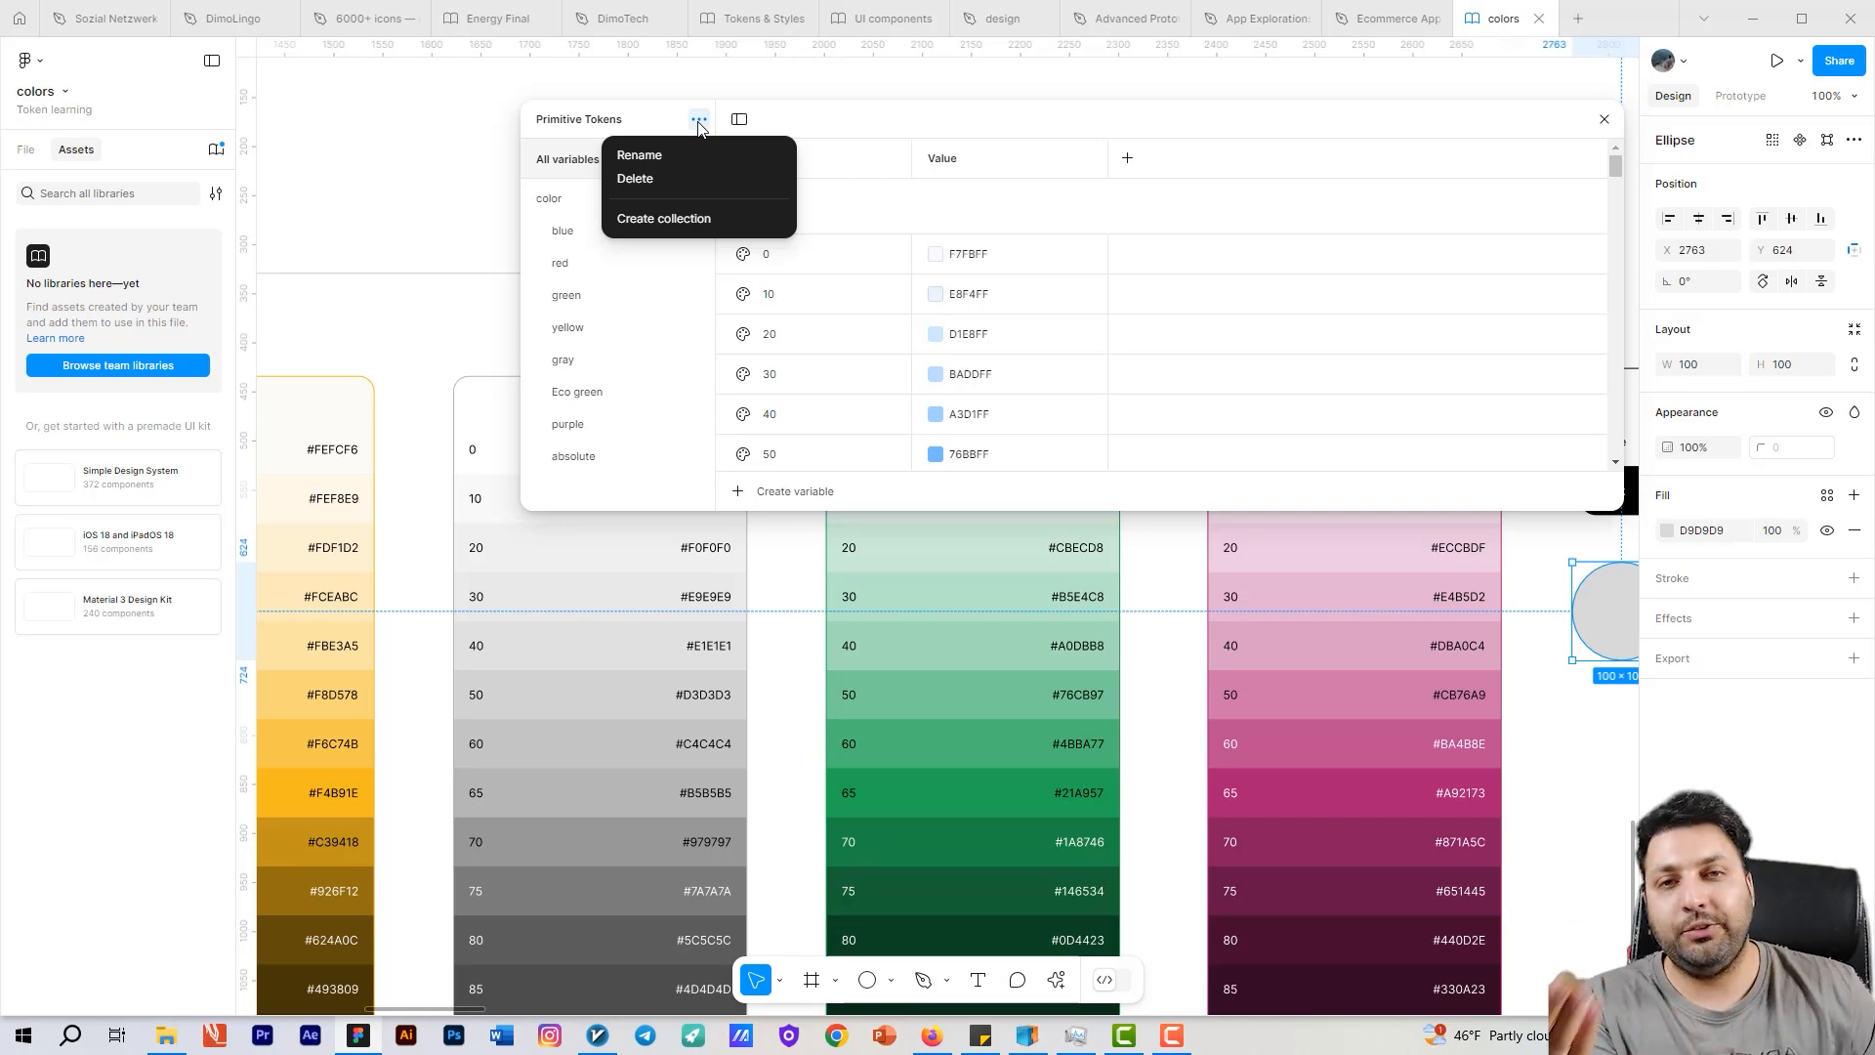
{"action": "left_click", "coordinate": [694, 218]}
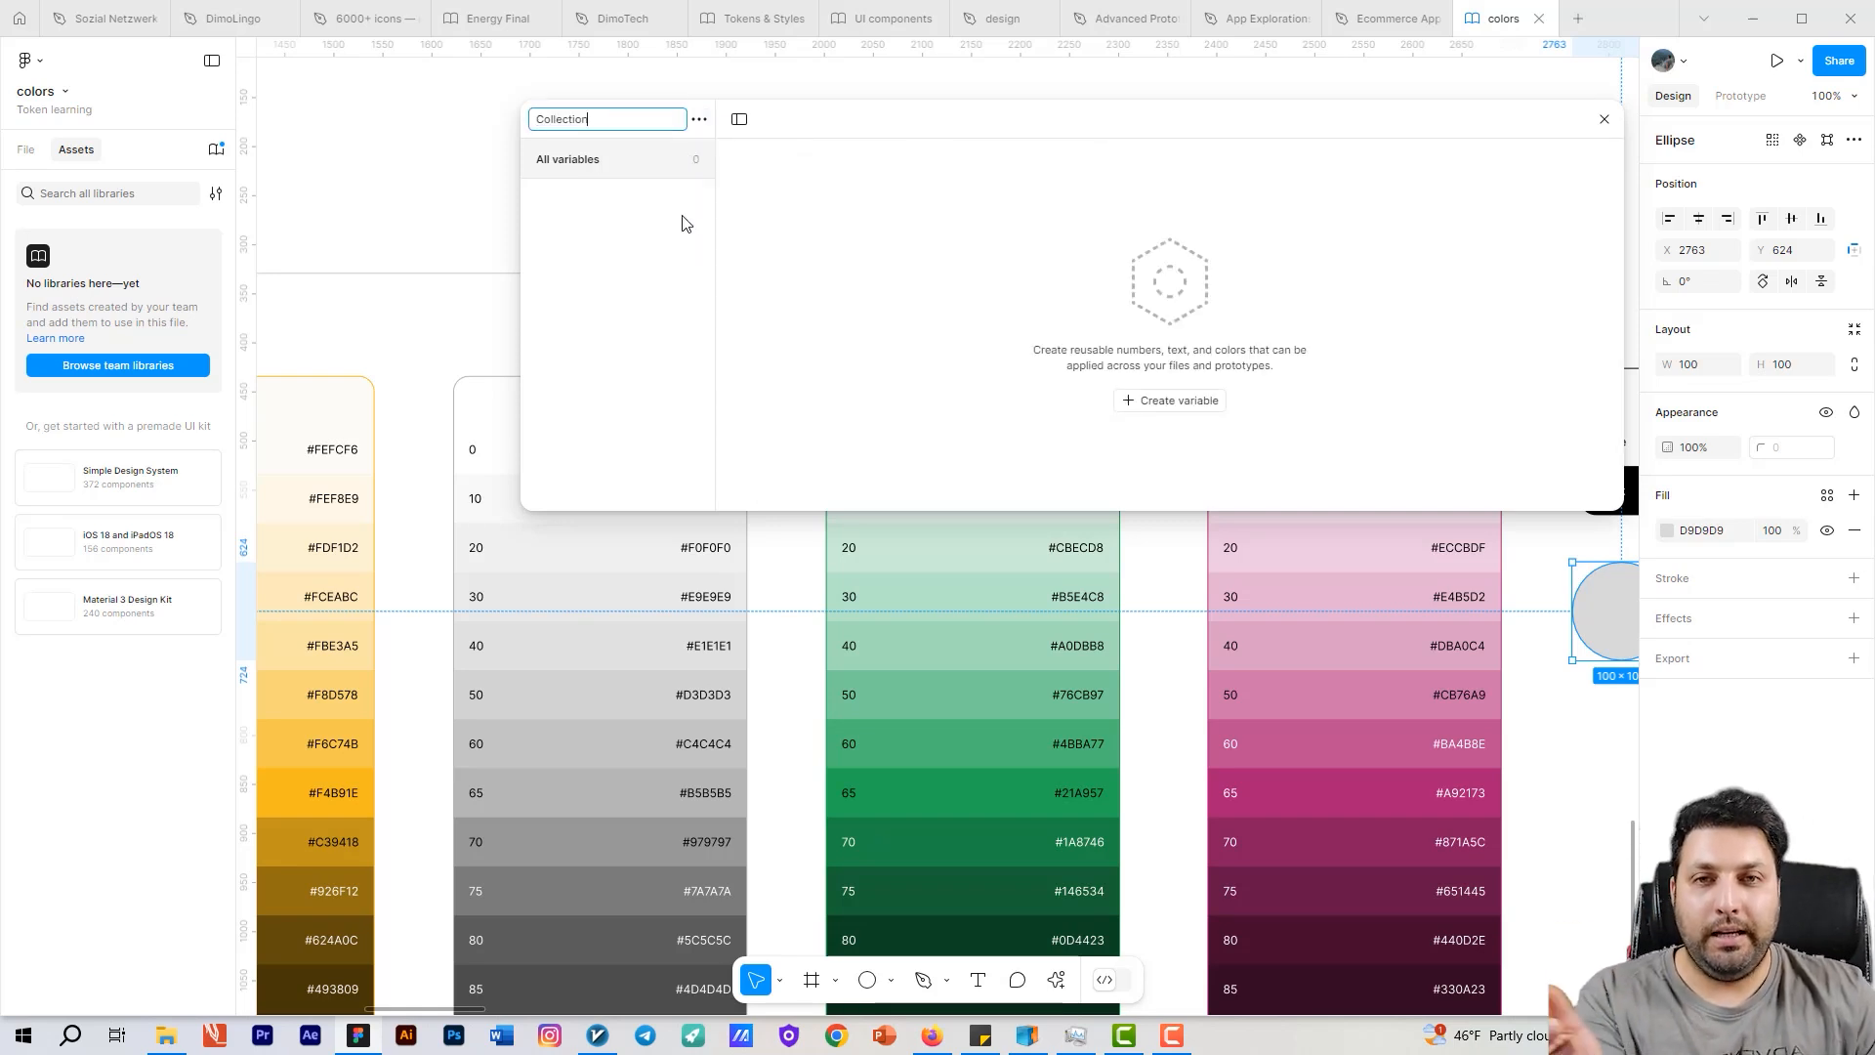
{"action": "key", "text": "ctrl+a"}
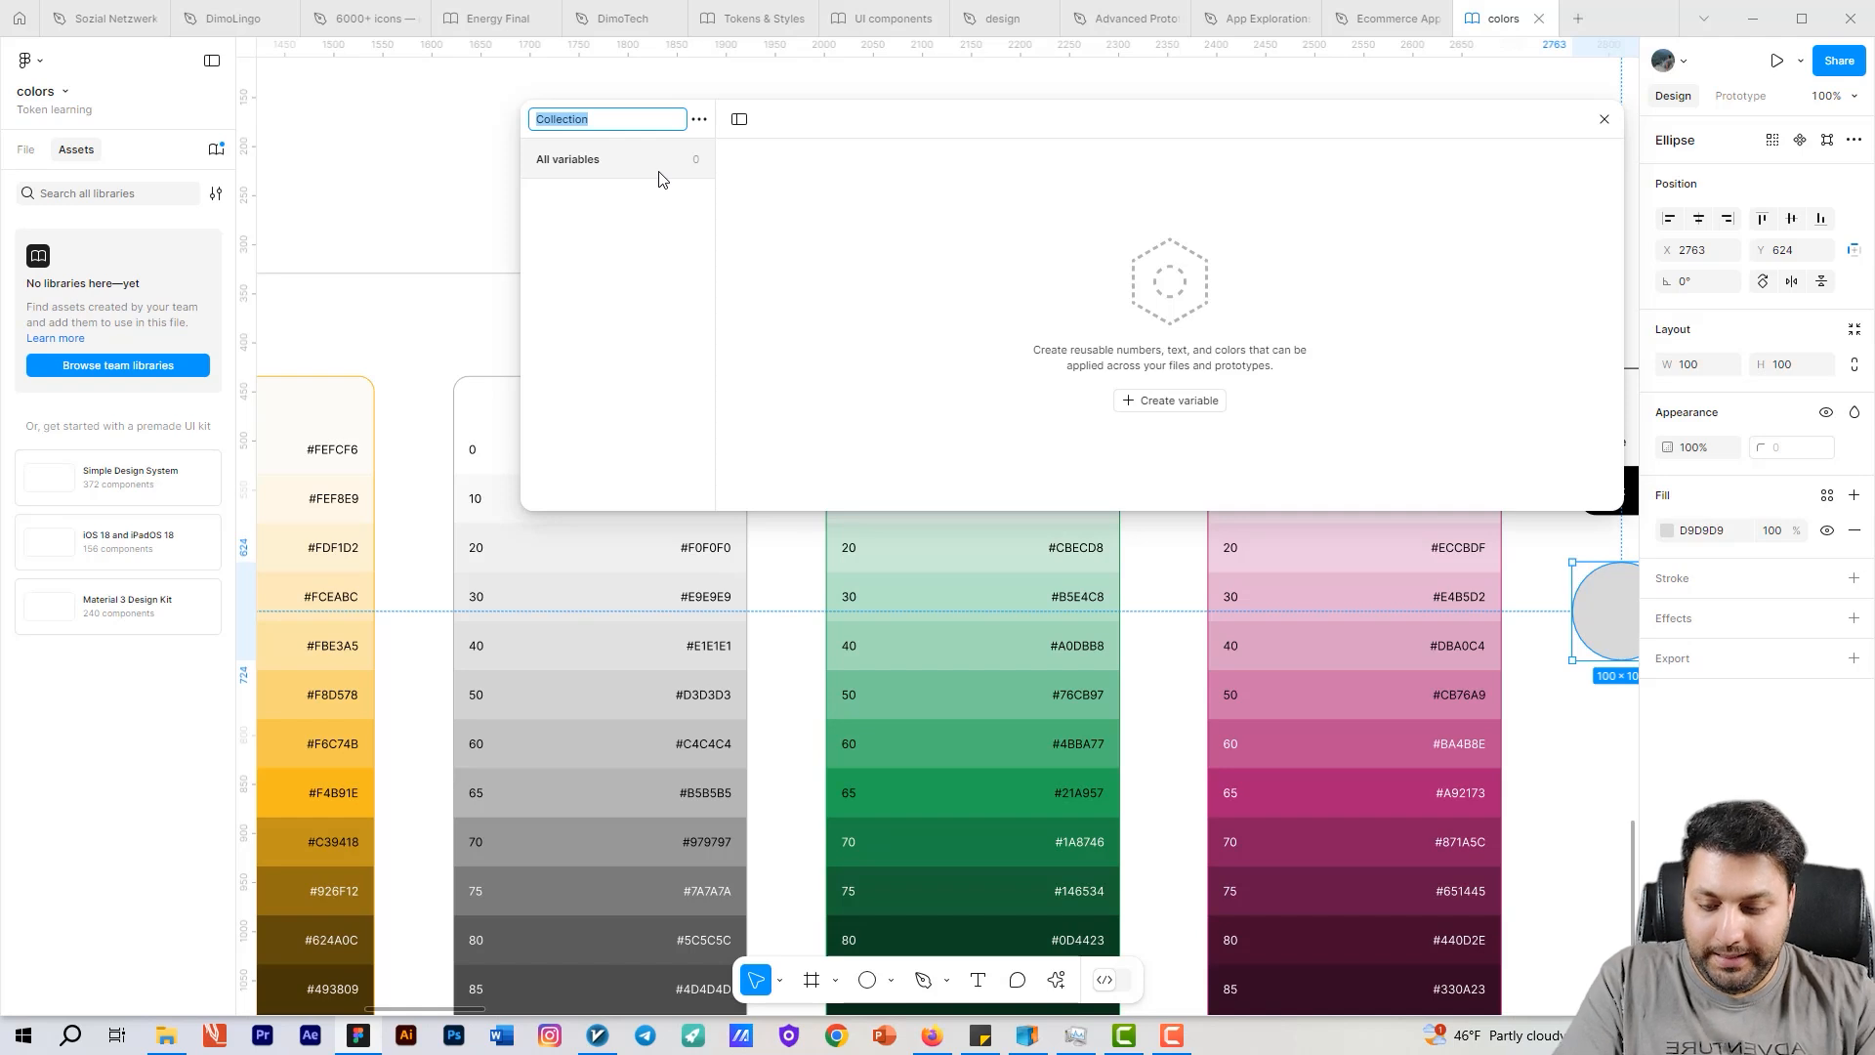
{"action": "type", "text": "Semantic Co"}
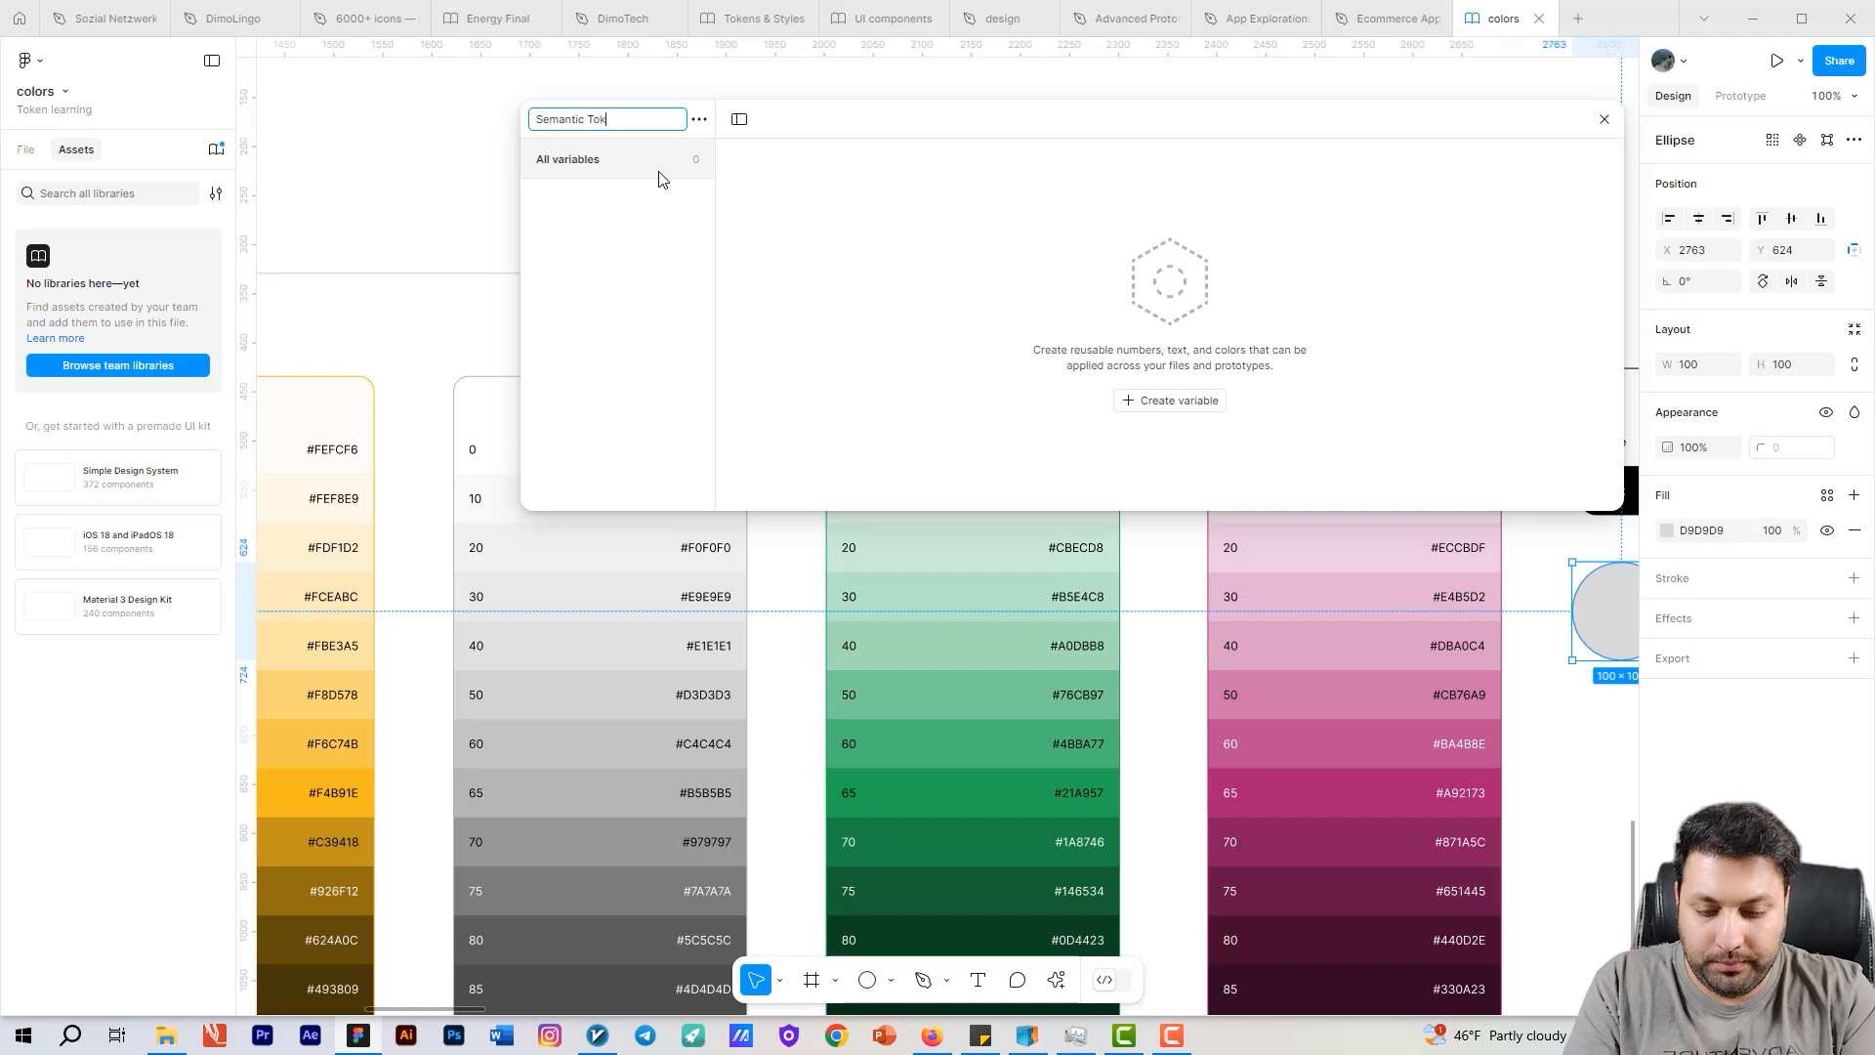
{"action": "type", "text": "kens"}
{"action": "key", "text": "Return"}
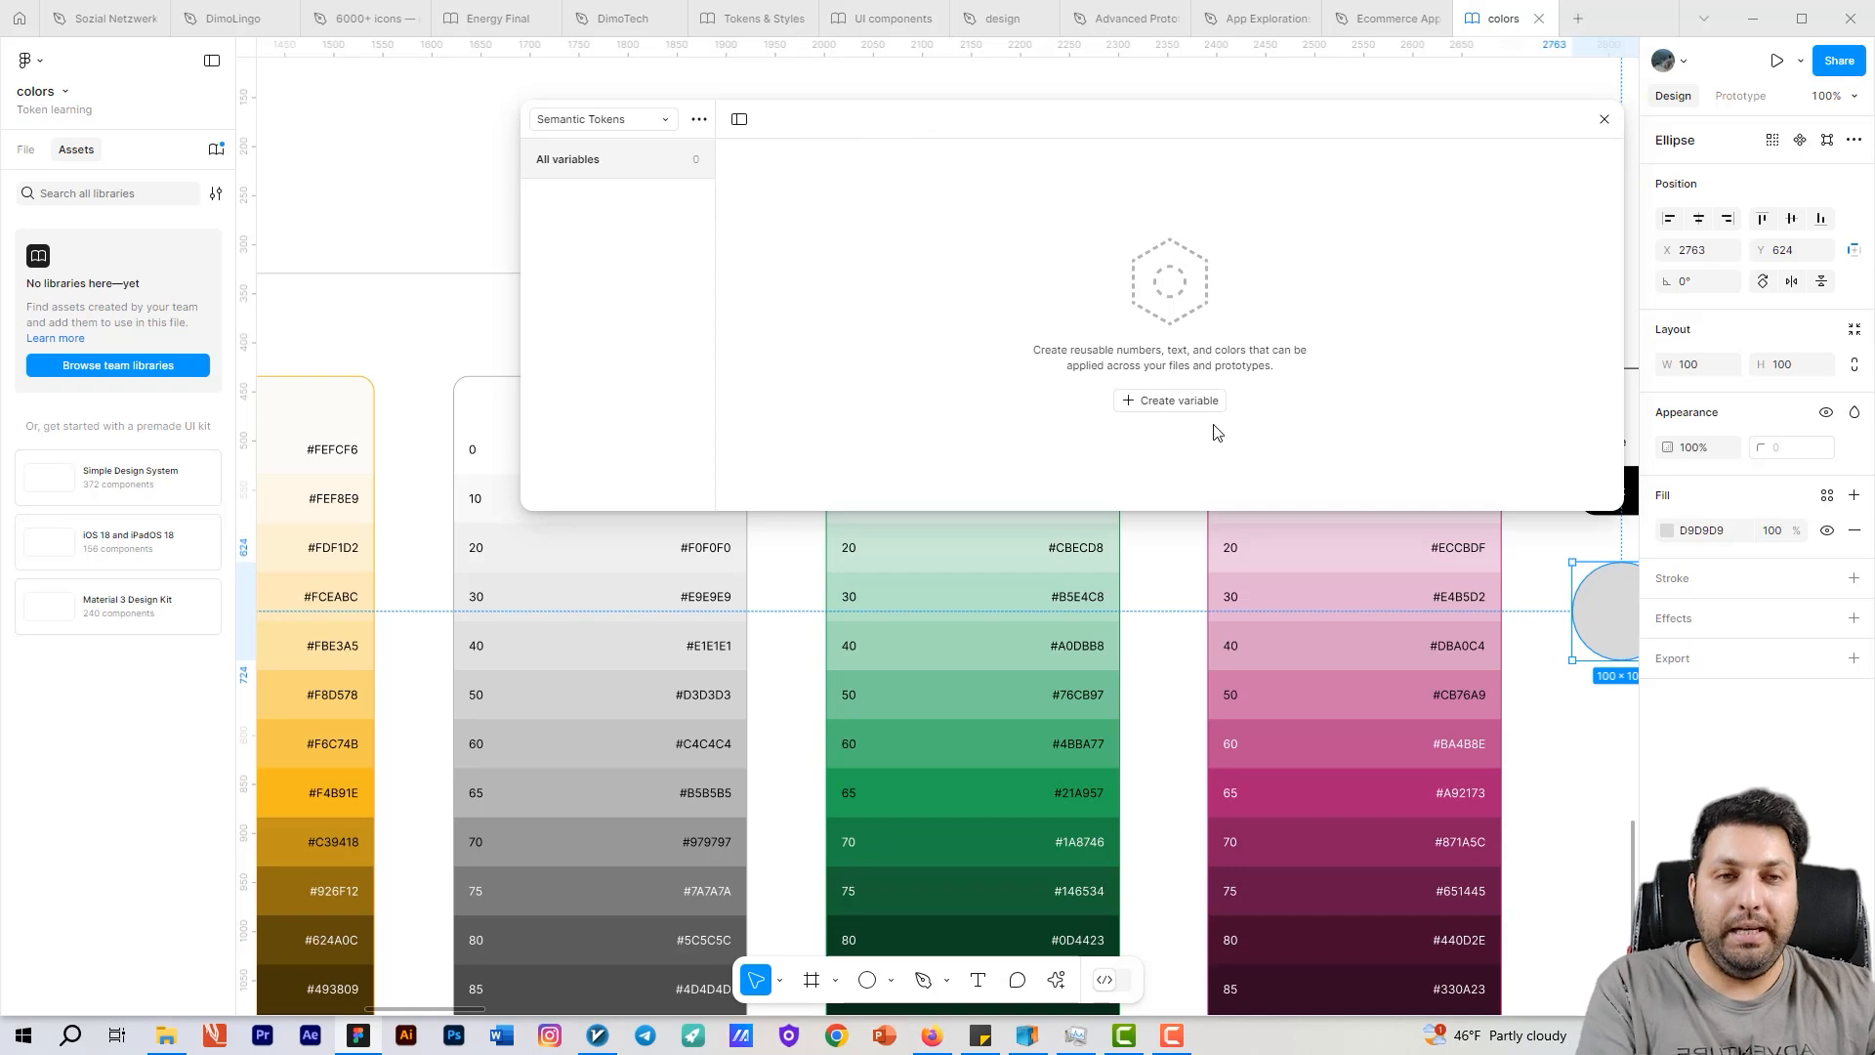
Step: Create a color variable in a new brand group and name the variable brand
{"action": "left_click", "coordinate": [1154, 408]}
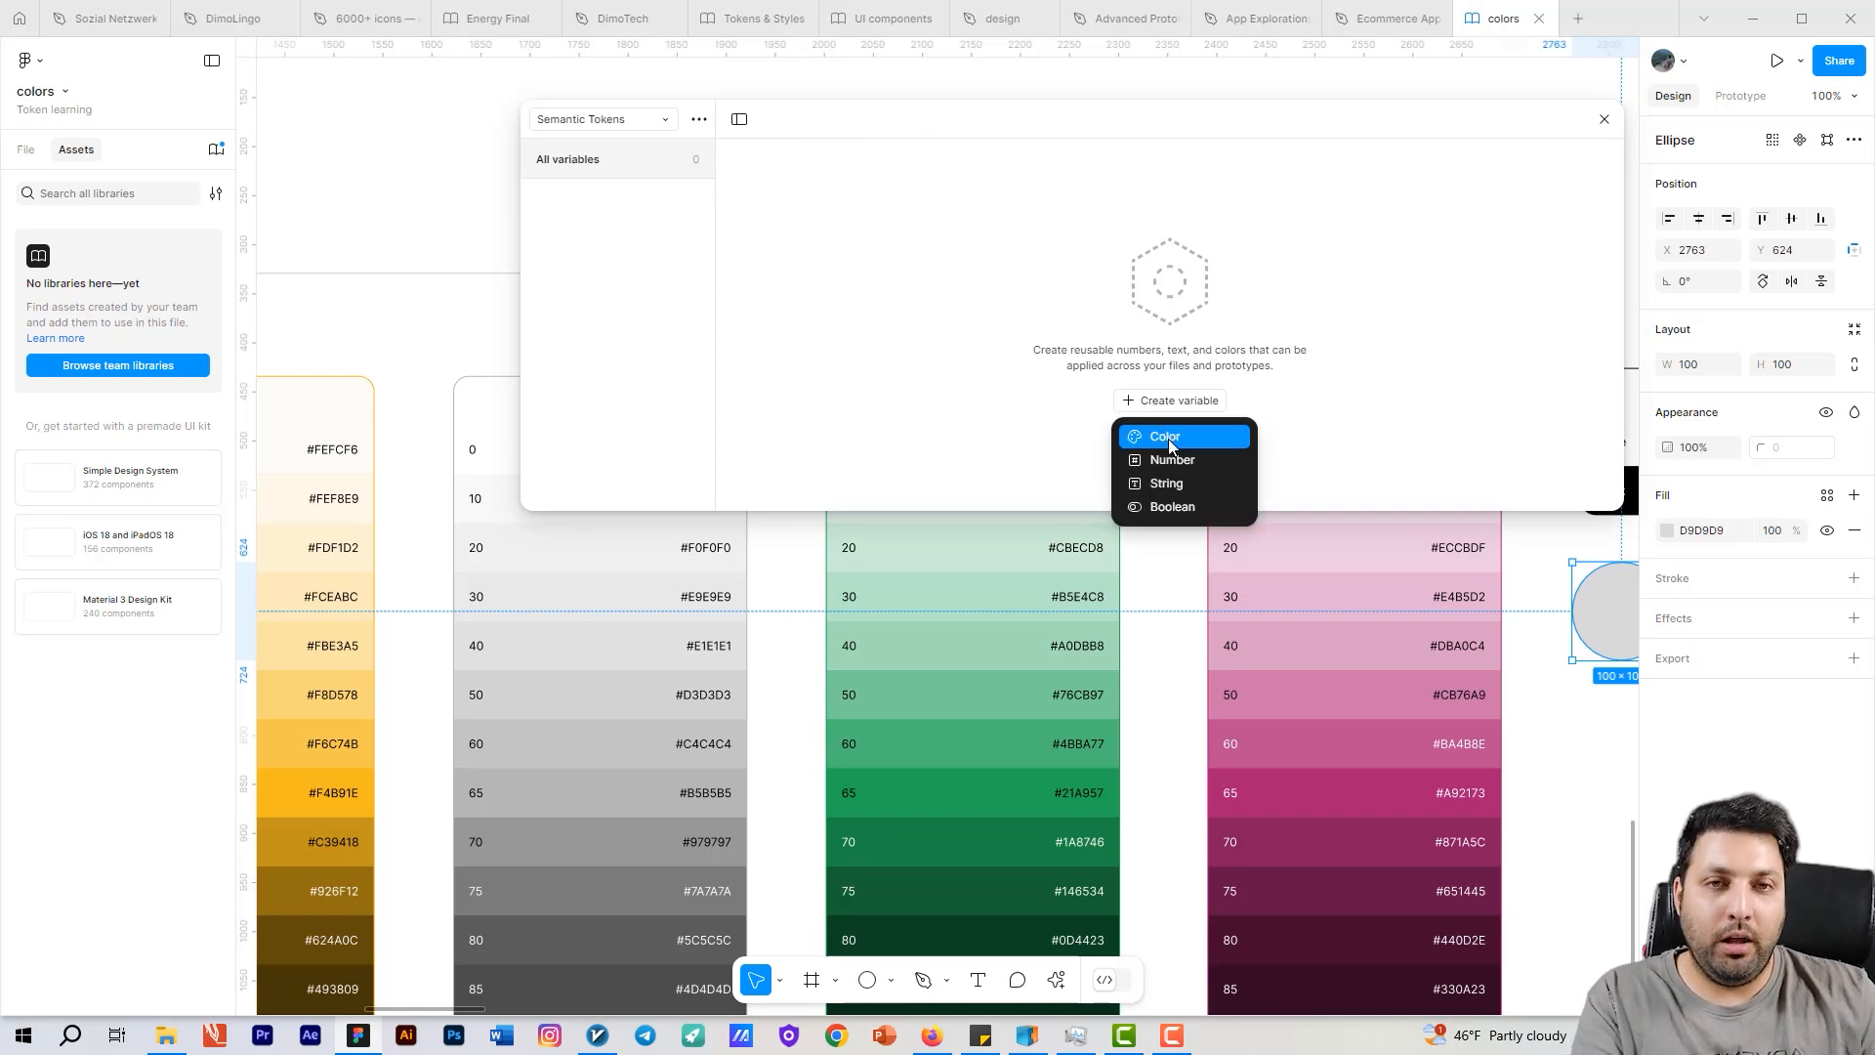
{"action": "left_click", "coordinate": [1170, 441]}
{"action": "type", "text": "brand/0"}
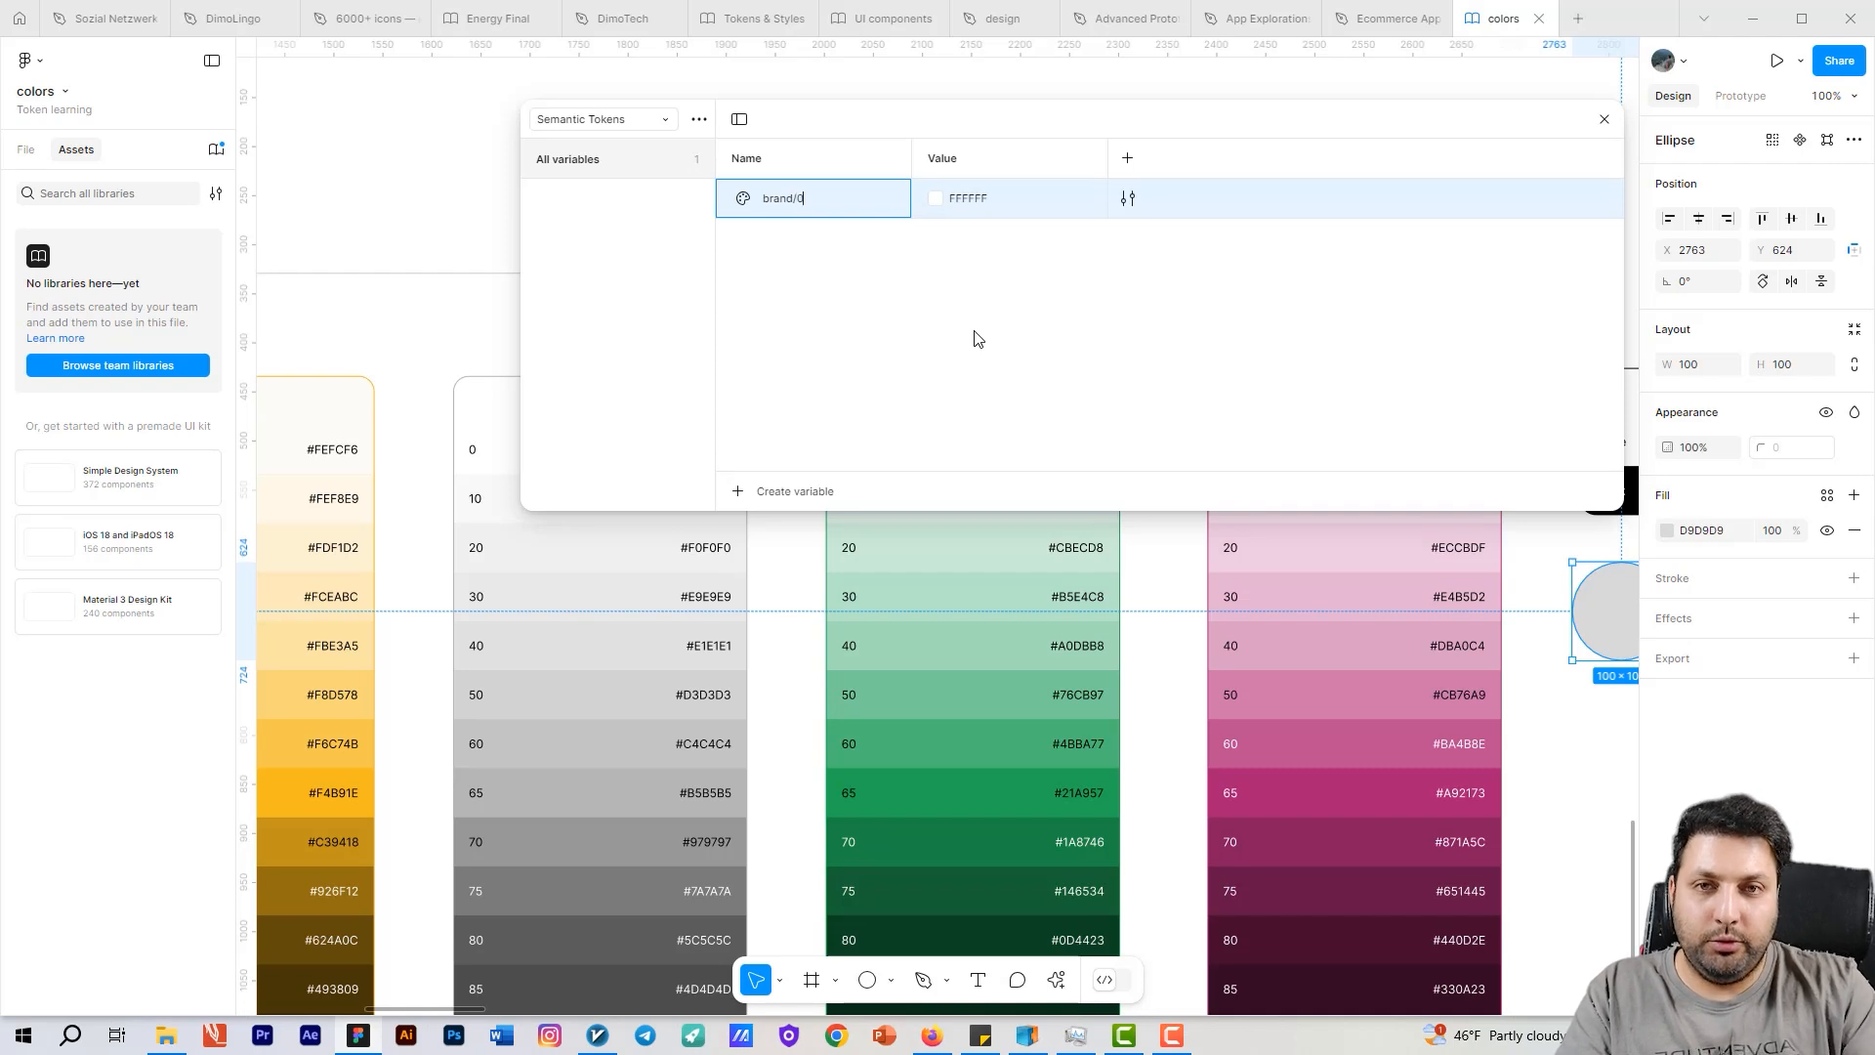
{"action": "key", "text": "Return"}
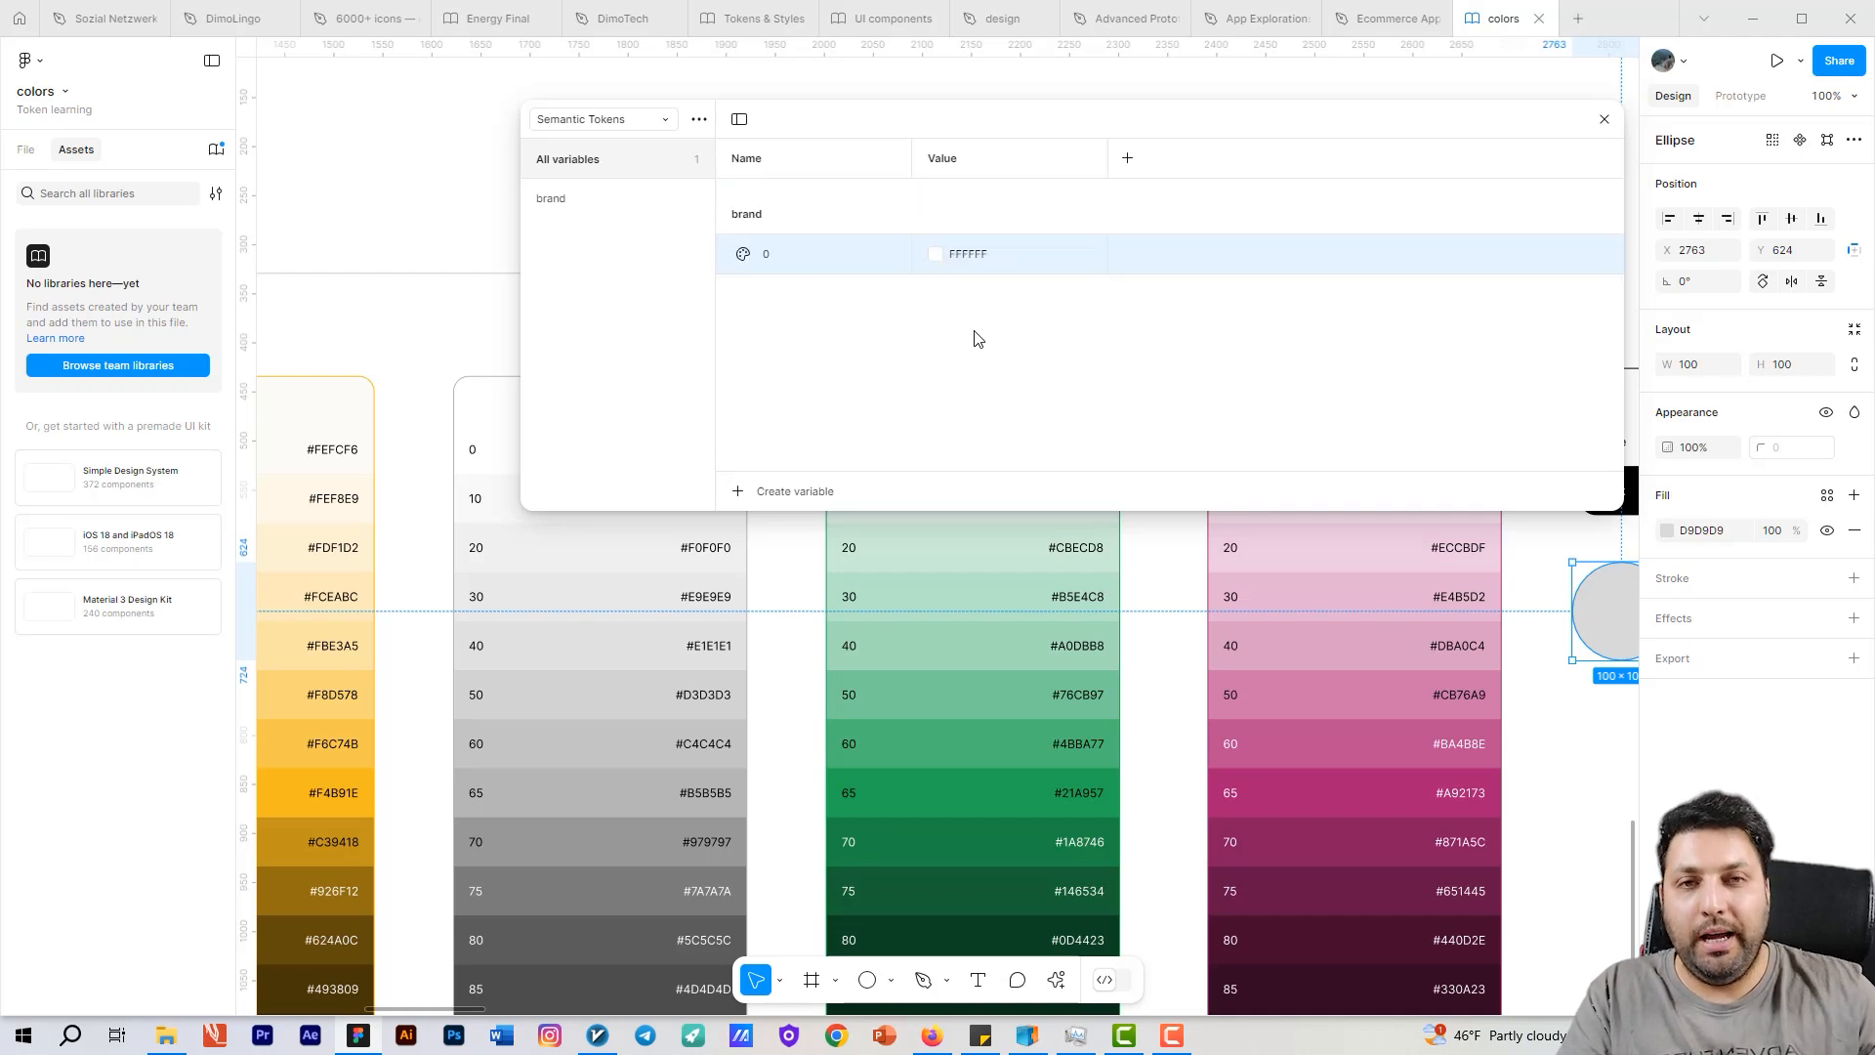
{"action": "double_click", "coordinate": [776, 260]}
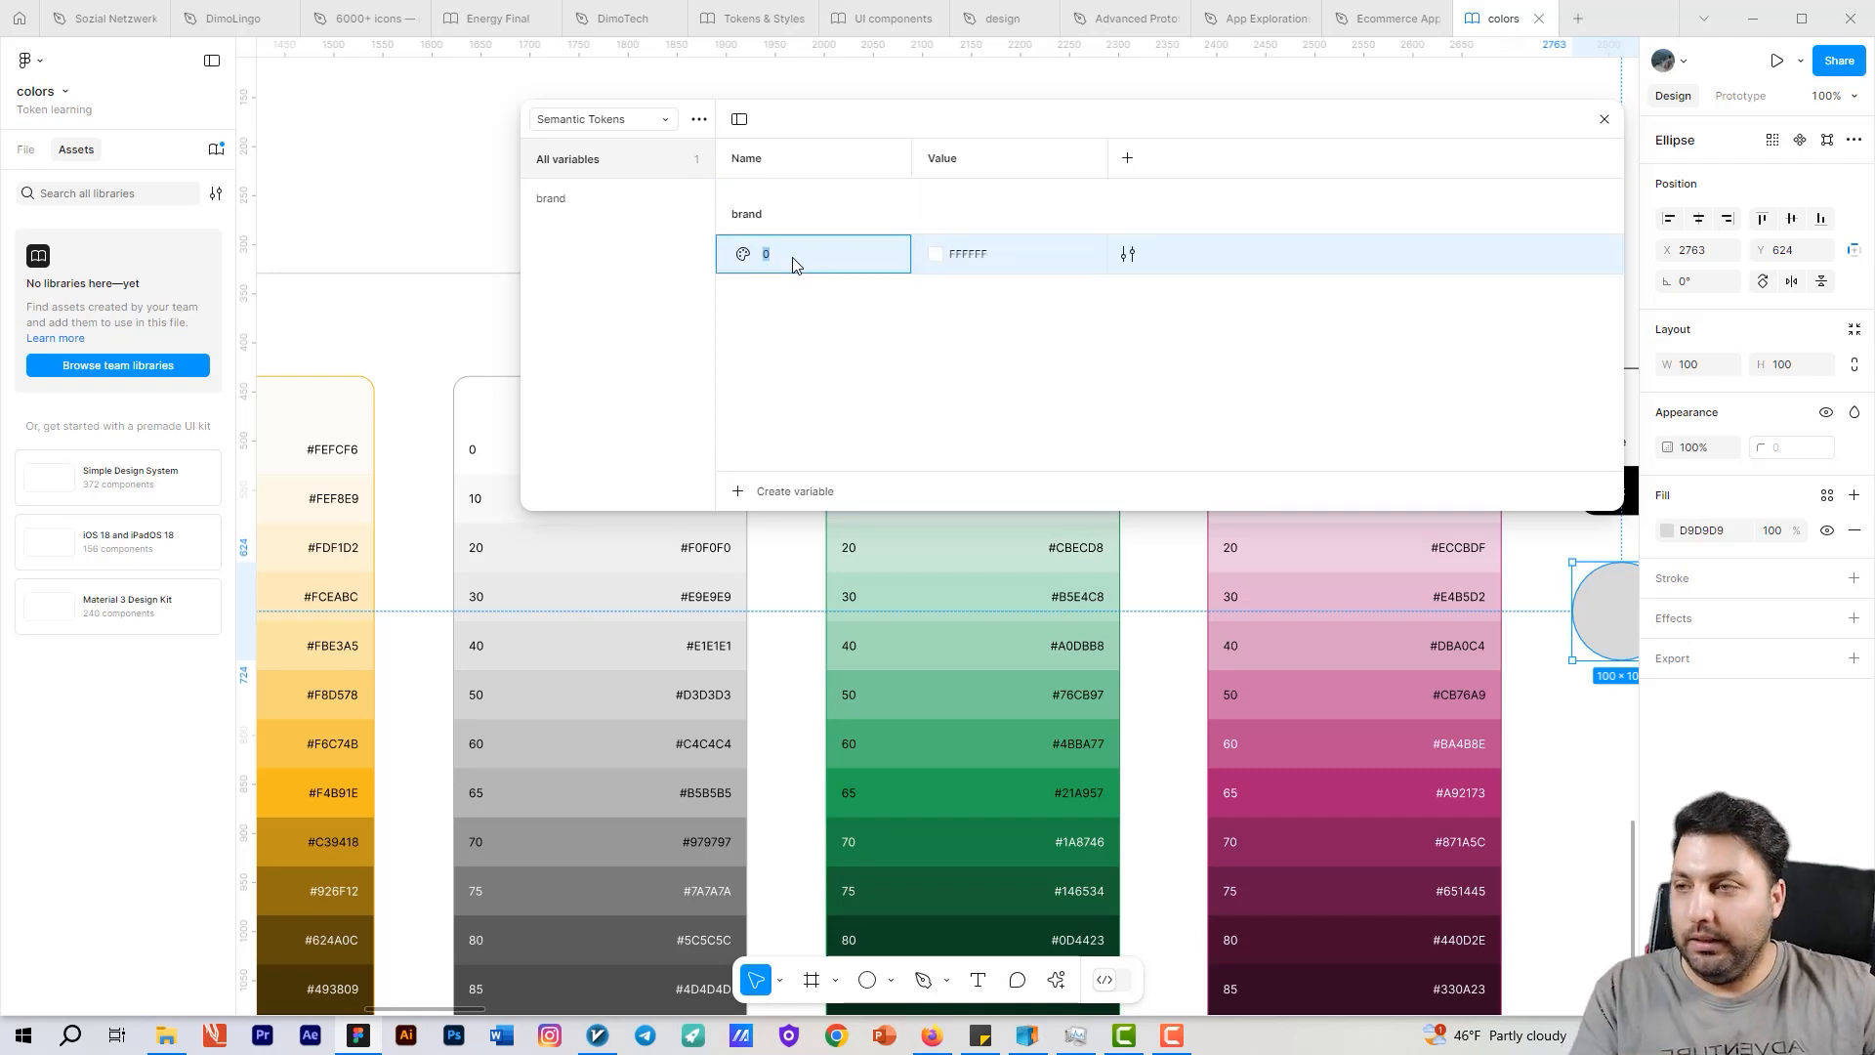
{"action": "type", "text": "brand"}
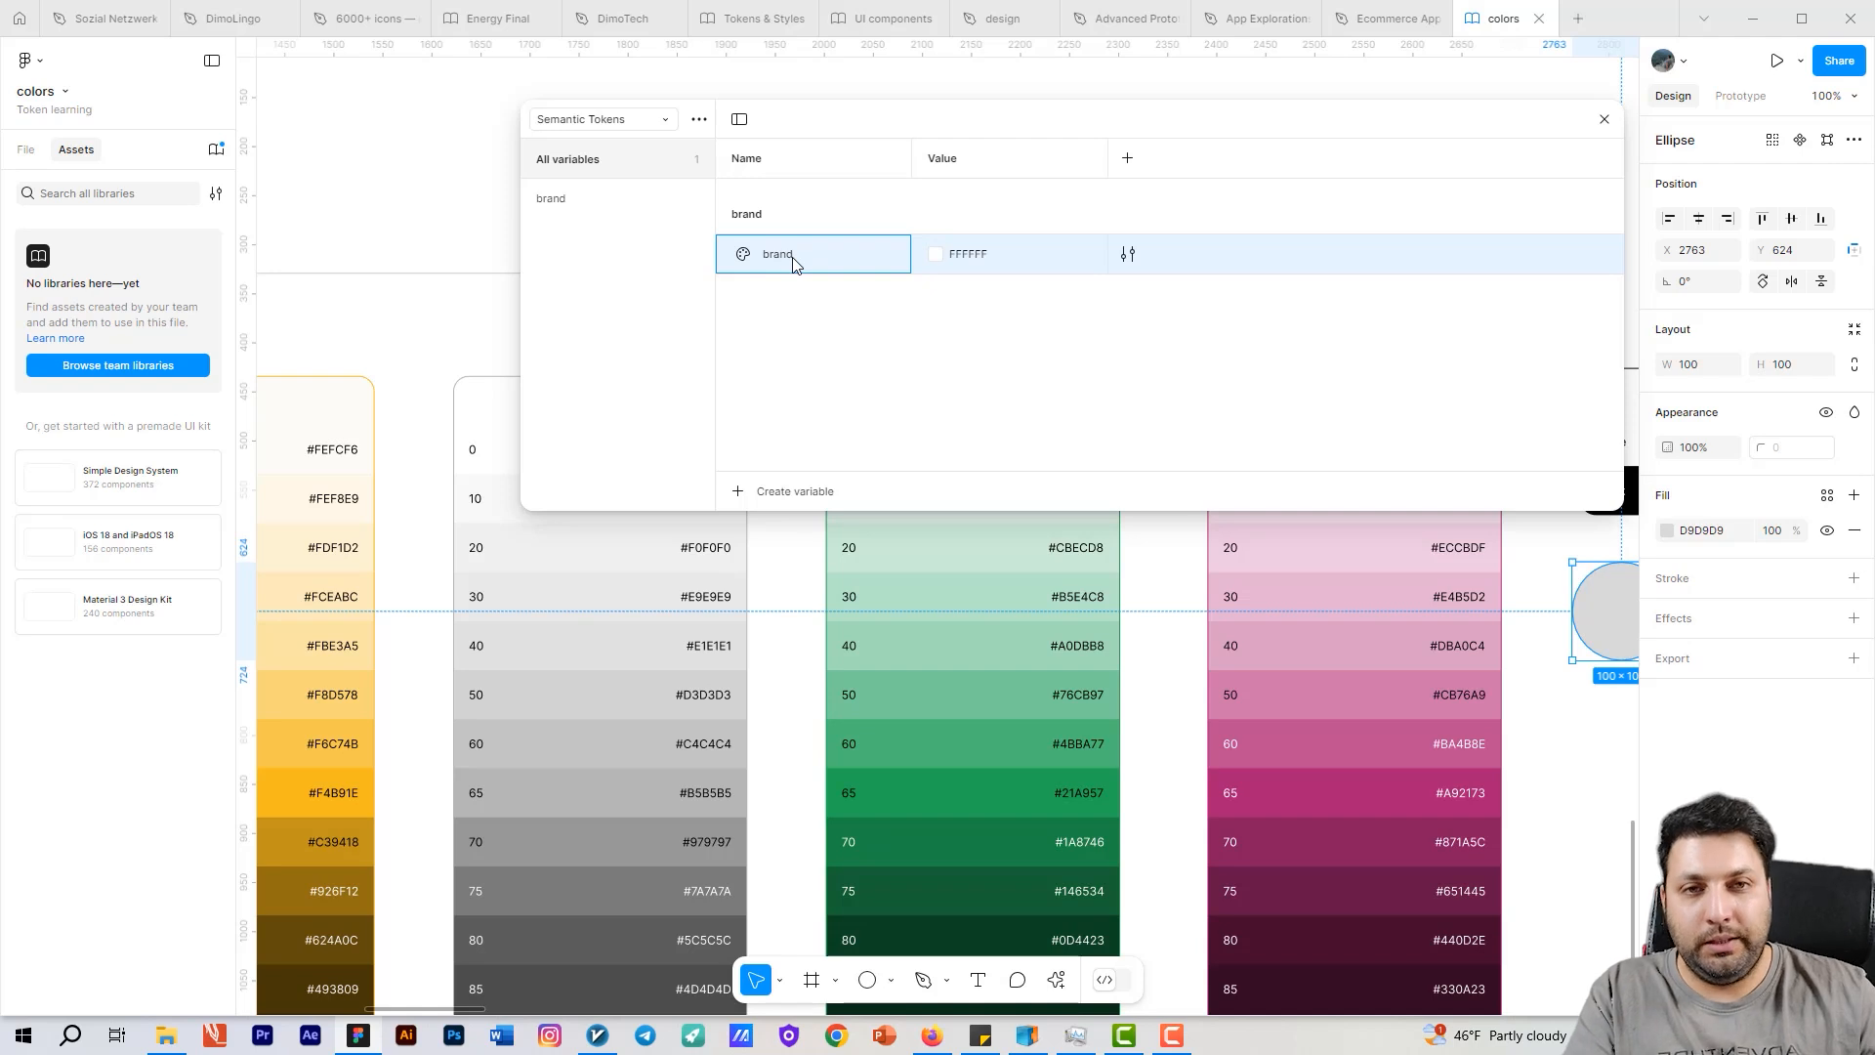
{"action": "left_click", "coordinate": [981, 288]}
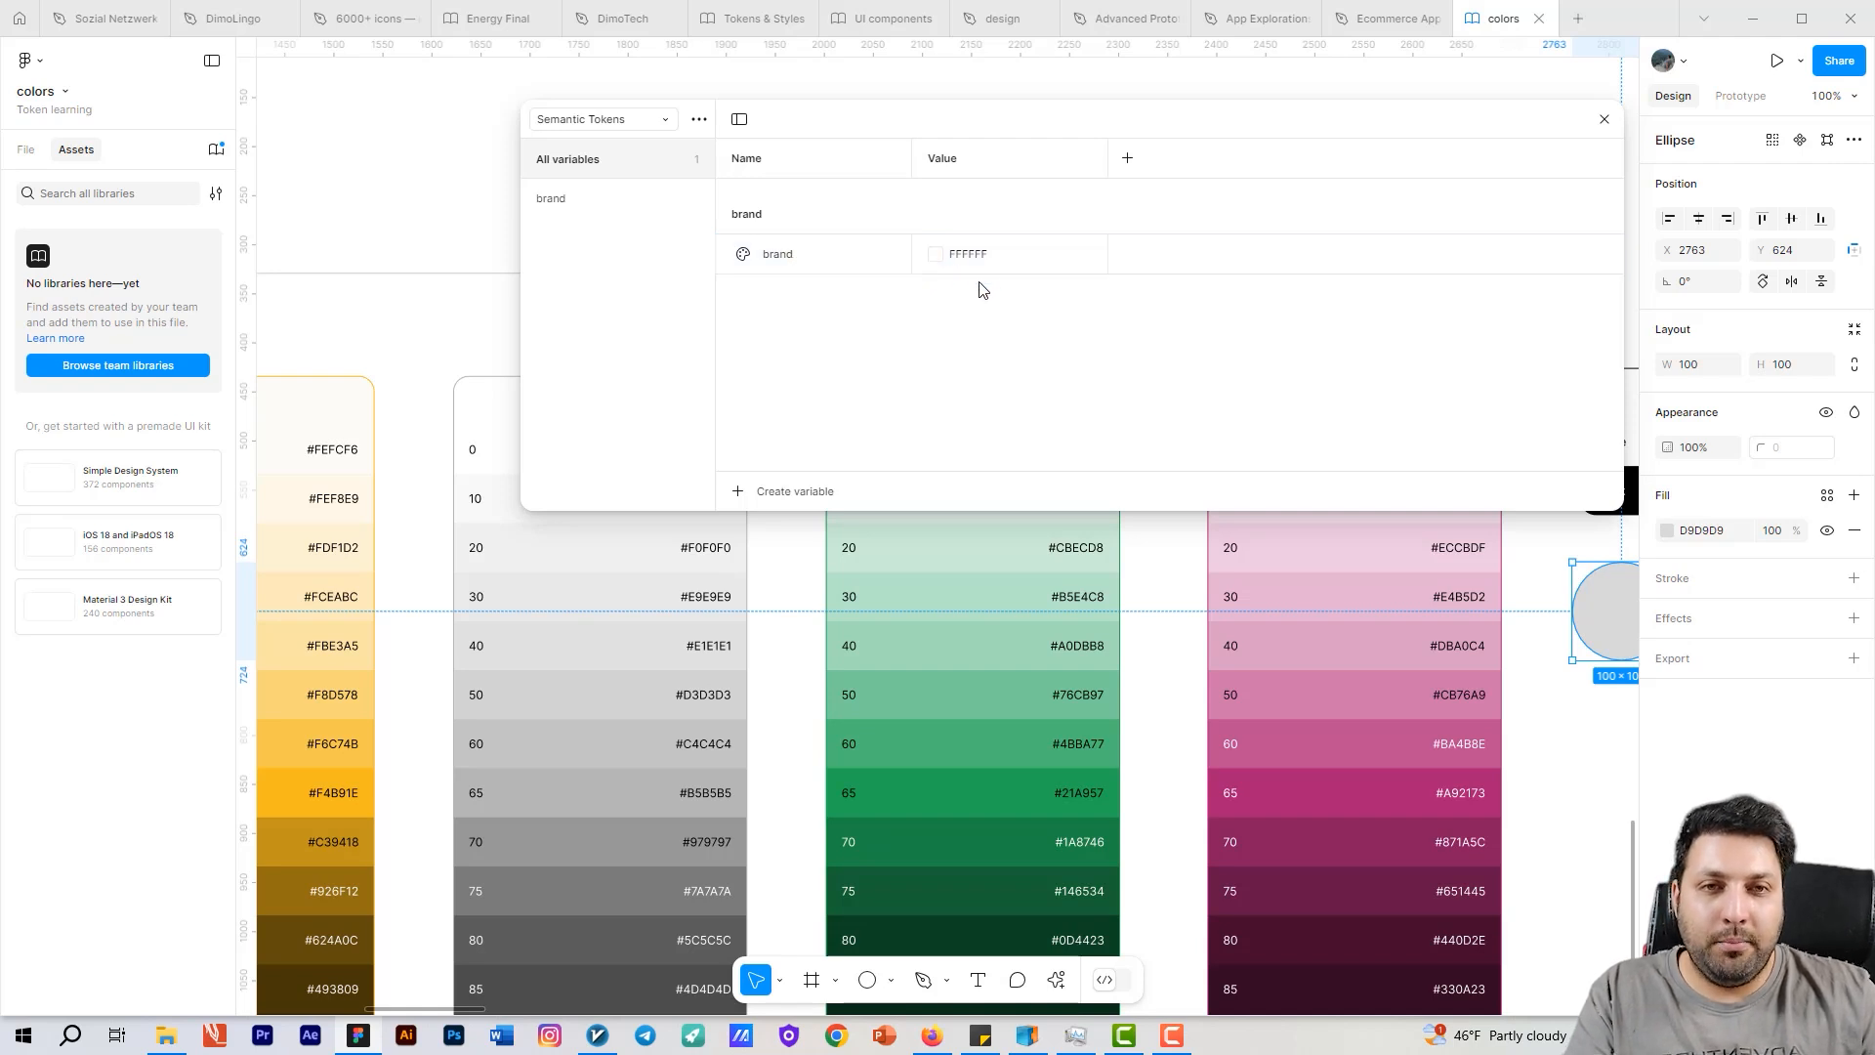
Step: Link the brand variable's value to the primitive token color/Eco green/65
{"action": "left_click", "coordinate": [936, 254]}
{"action": "left_click", "coordinate": [1029, 286]}
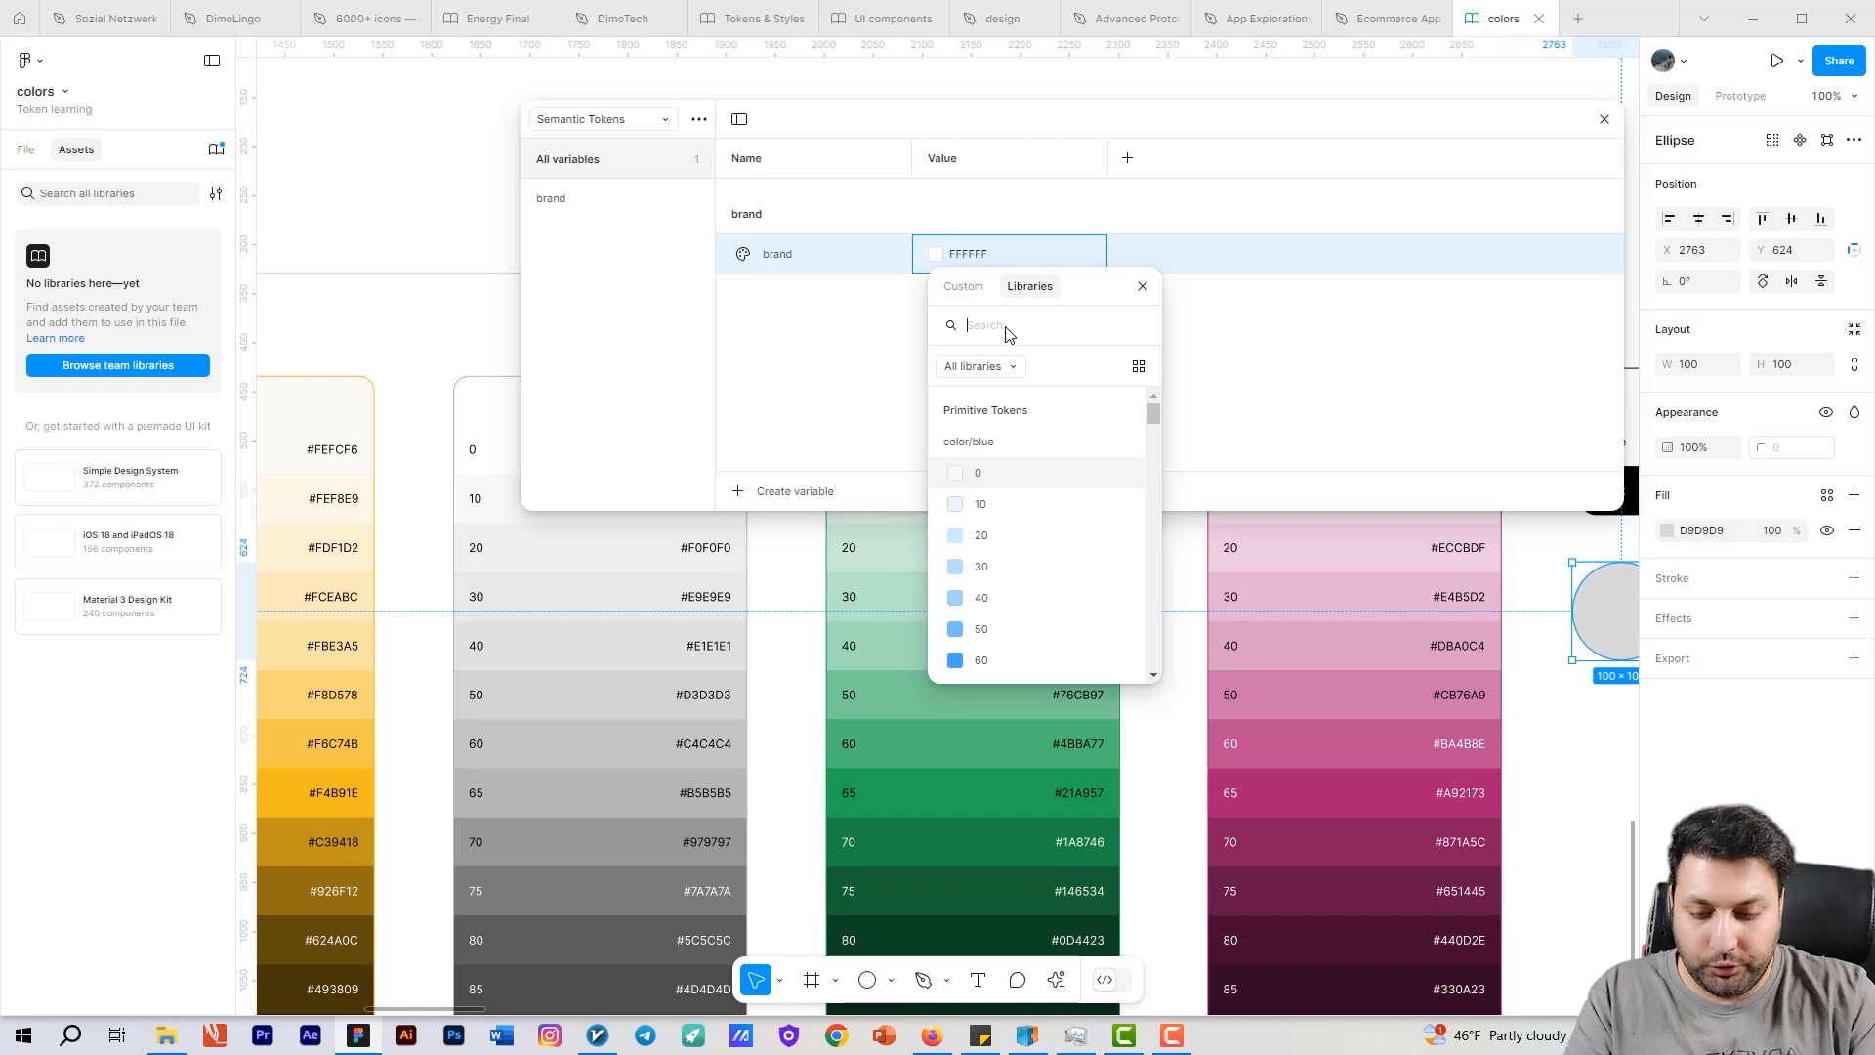
{"action": "type", "text": "65"}
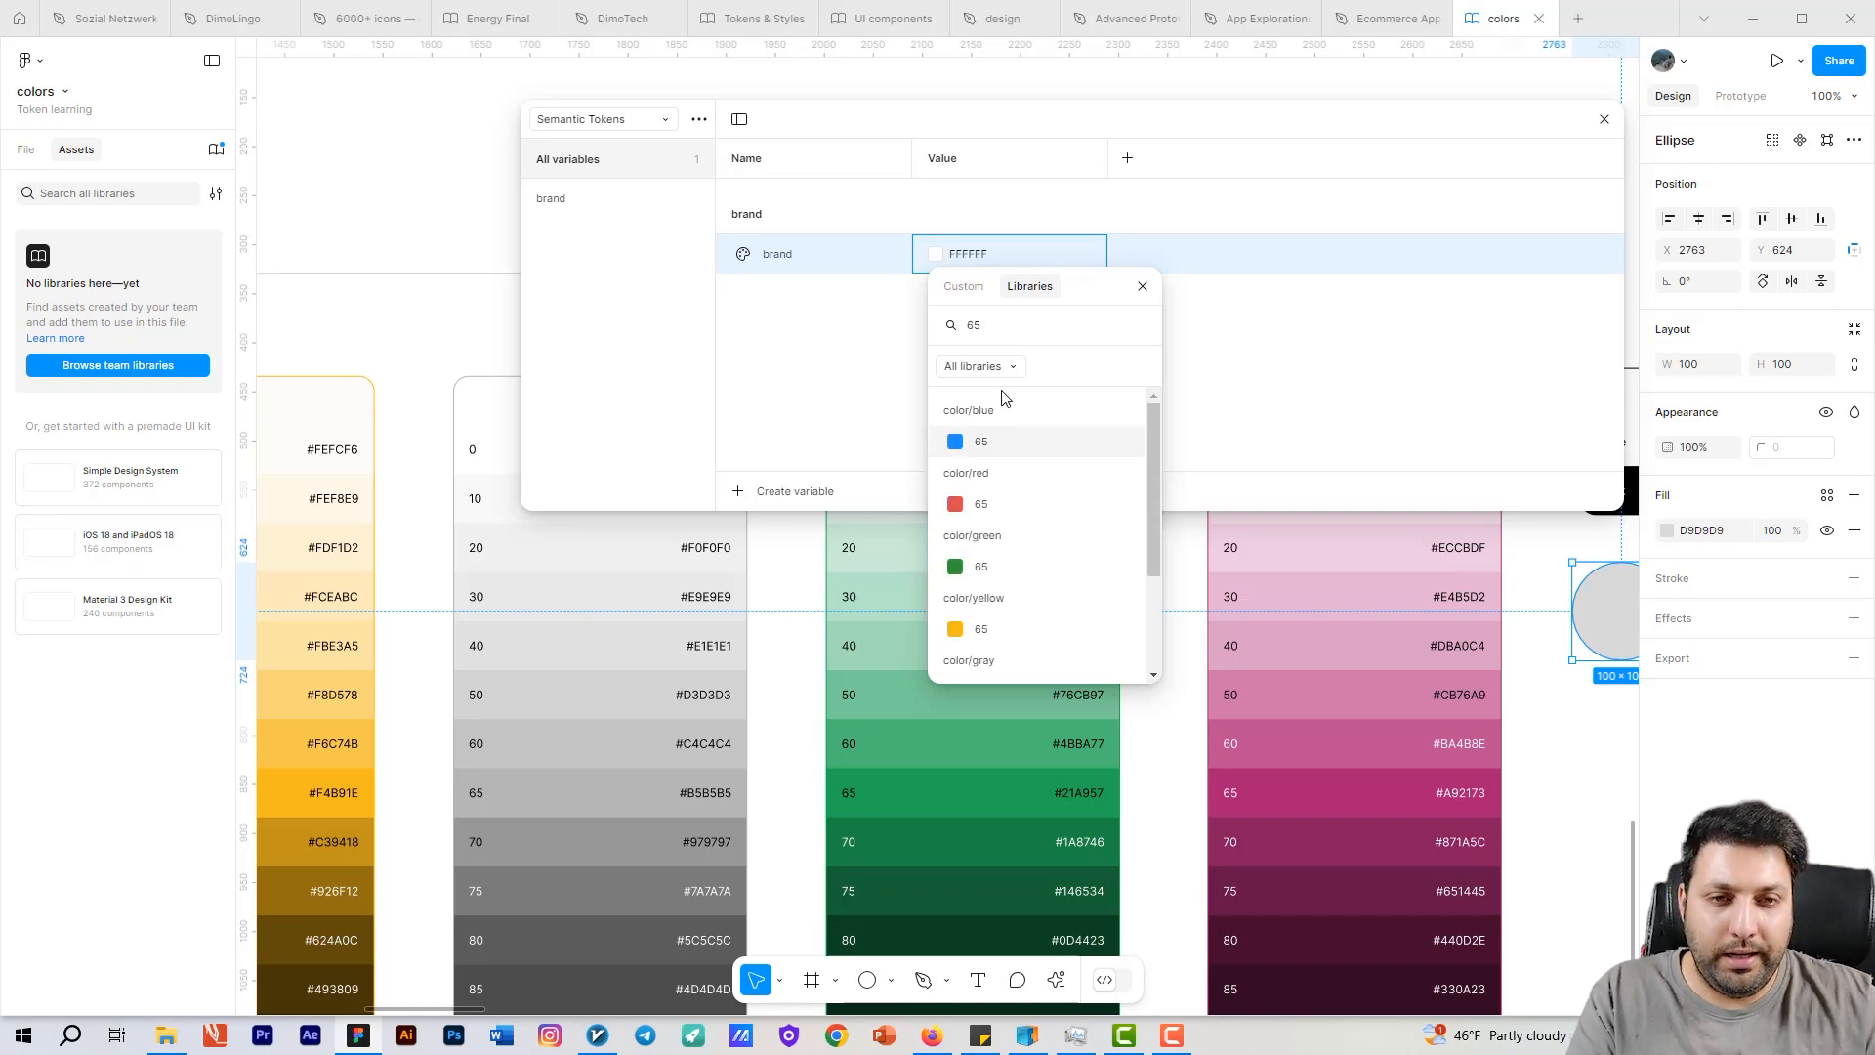
{"action": "scroll", "coordinate": [996, 488], "scroll_direction": "down", "scroll_amount": 3}
{"action": "left_click", "coordinate": [1015, 599]}
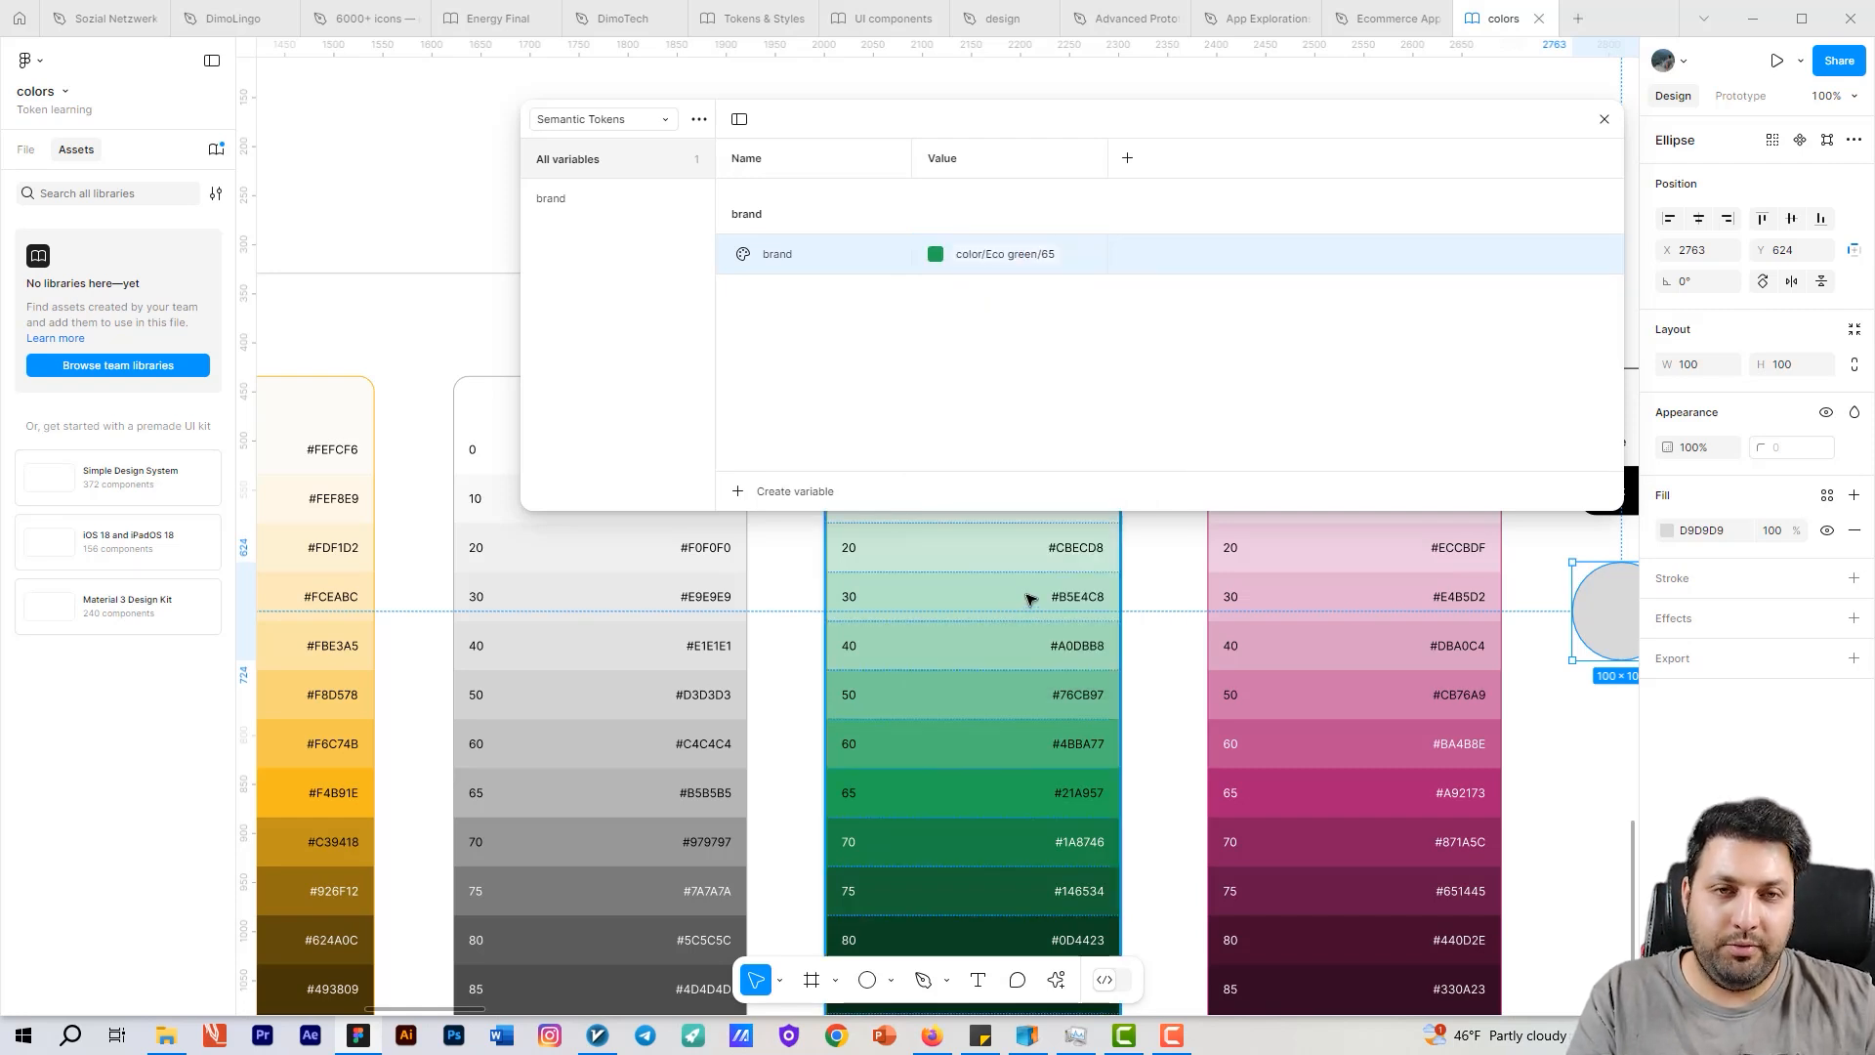
{"action": "left_click", "coordinate": [1089, 363]}
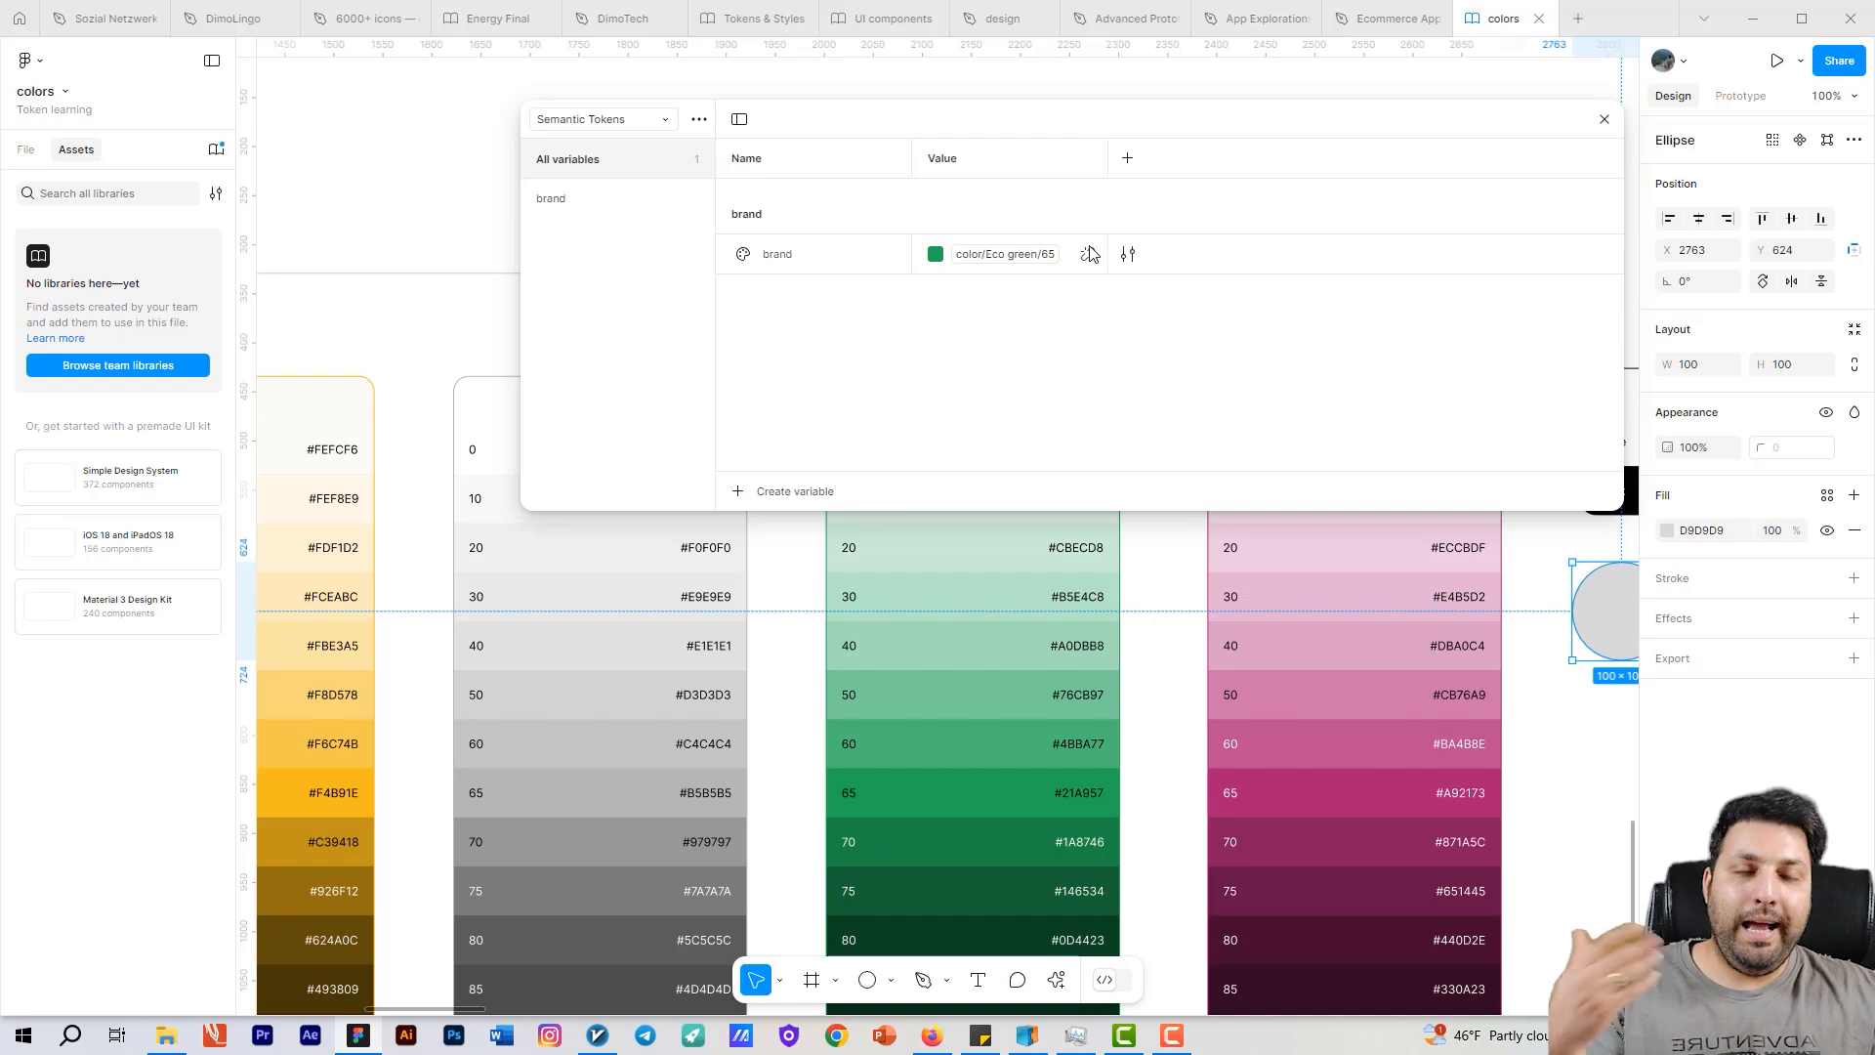
Step: Rename the existing value mode to light and add a second mode named dark
{"action": "double_click", "coordinate": [952, 162]}
{"action": "type", "text": "light"}
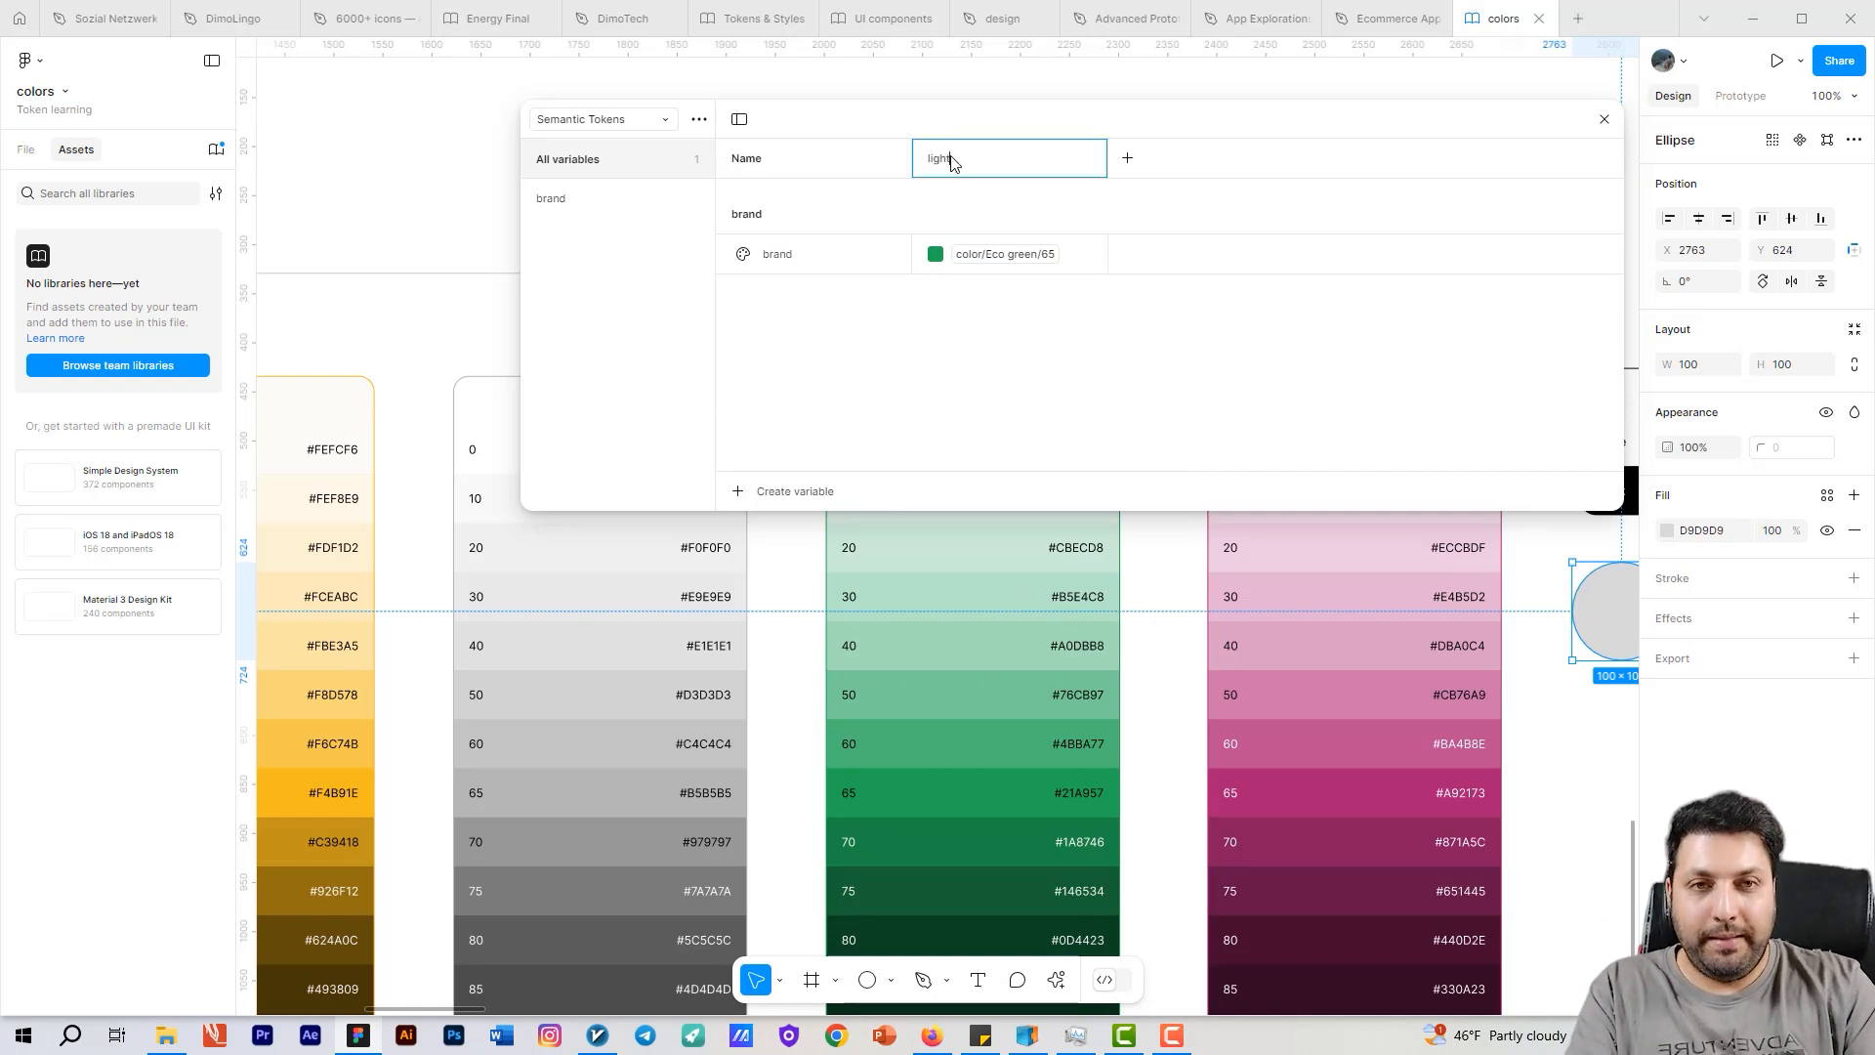
{"action": "key", "text": "Return"}
{"action": "left_click", "coordinate": [1127, 159]}
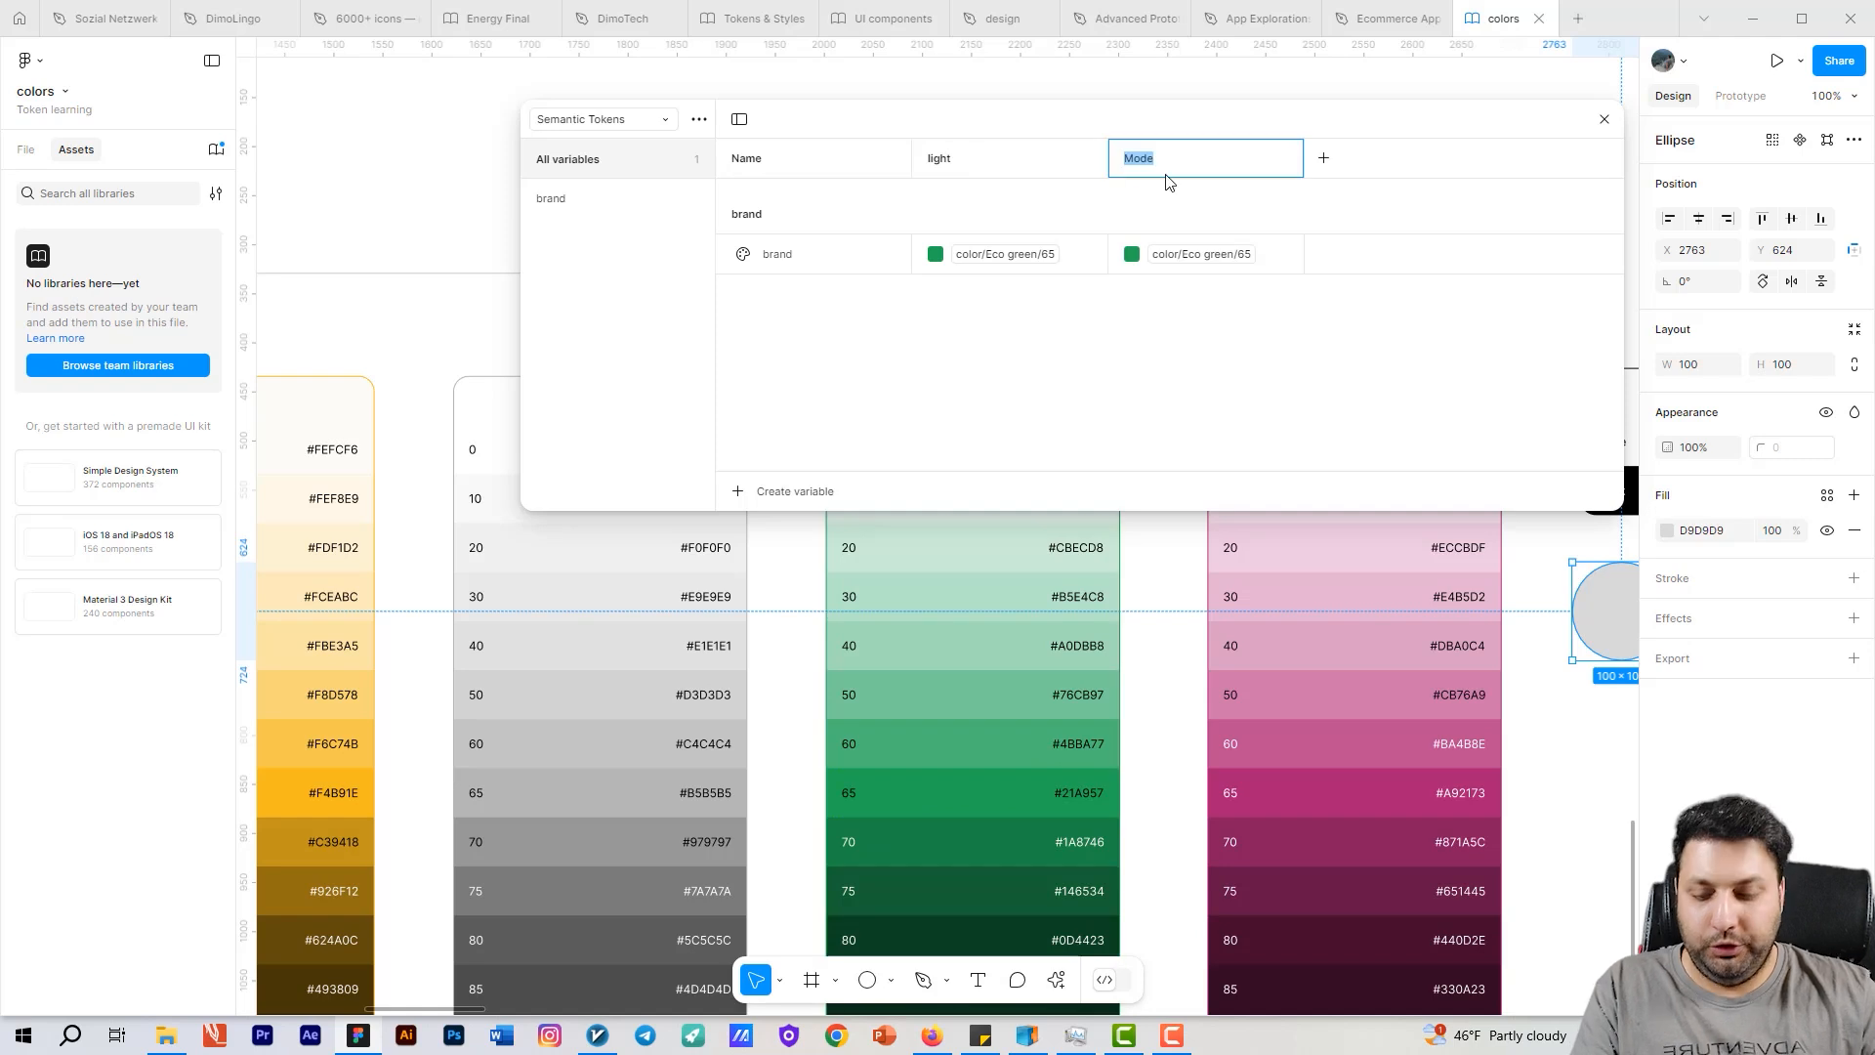
{"action": "type", "text": "dark"}
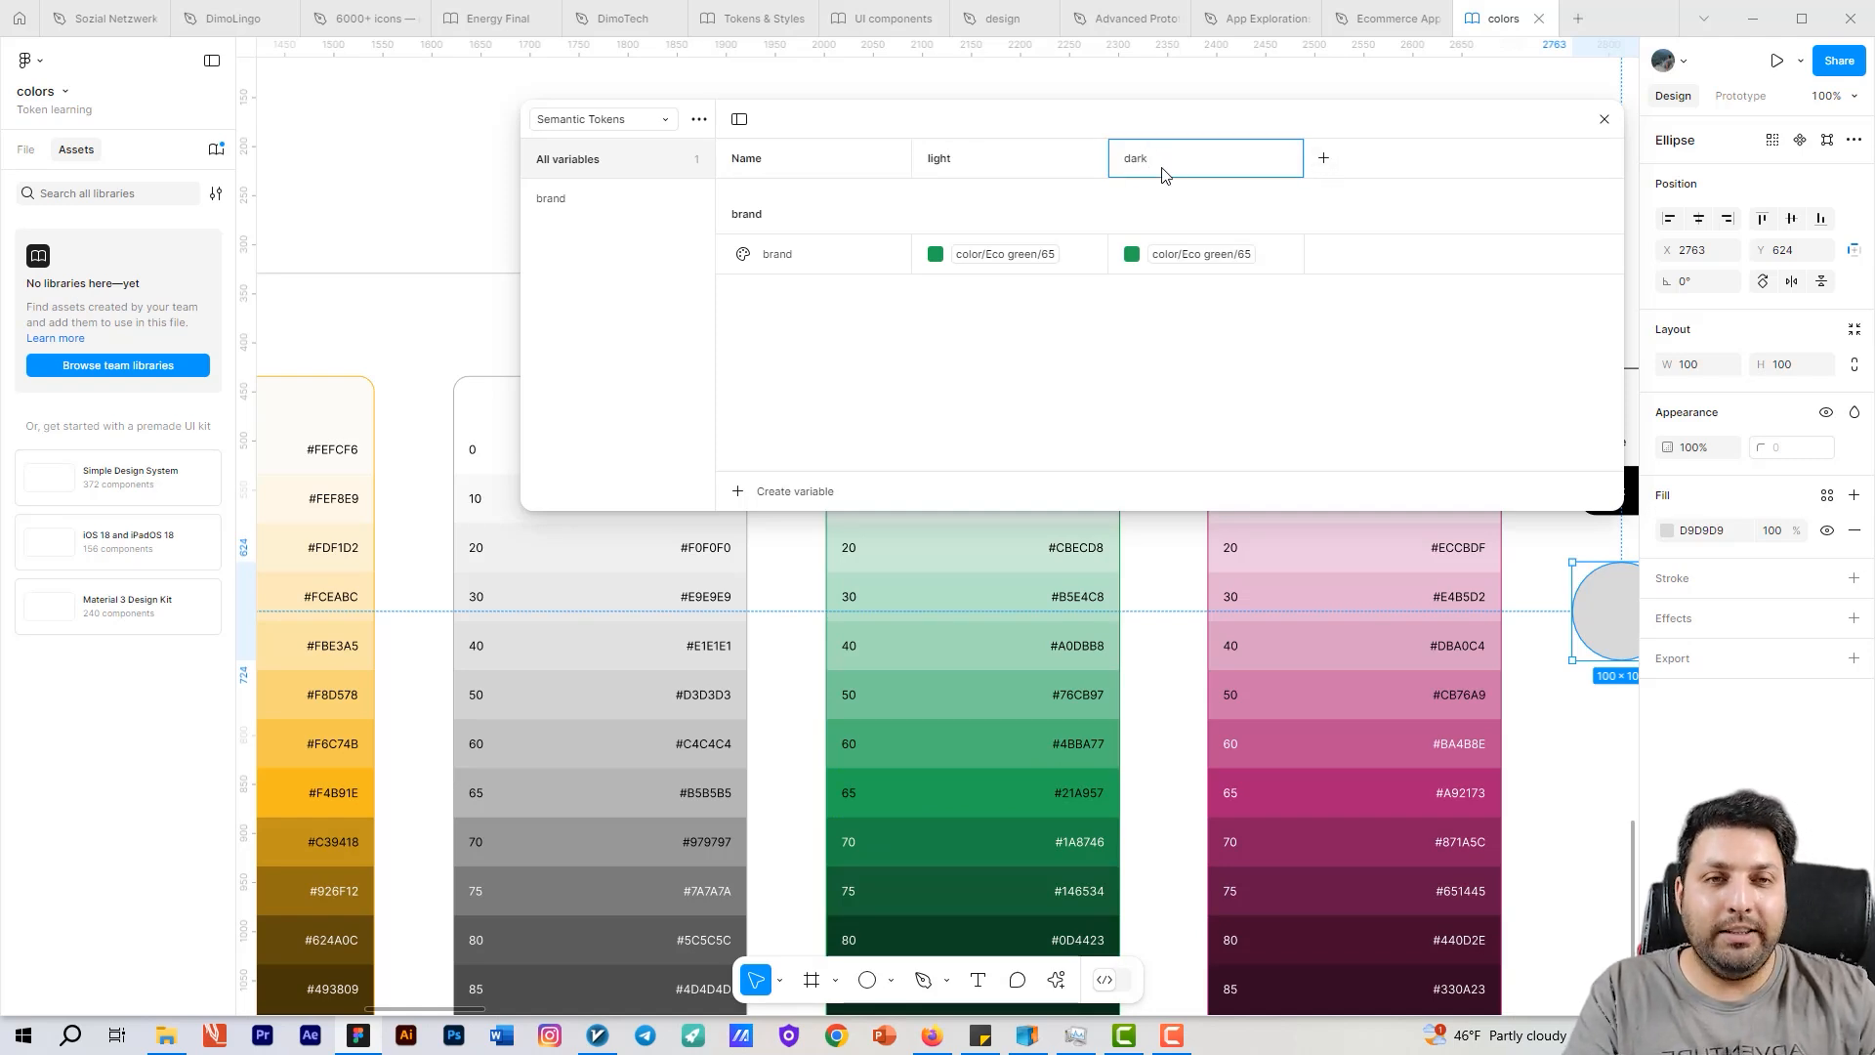
{"action": "left_click", "coordinate": [1318, 335]}
Step: Add a third mode named eco green to the Semantic Tokens collection
{"action": "left_click", "coordinate": [1323, 158]}
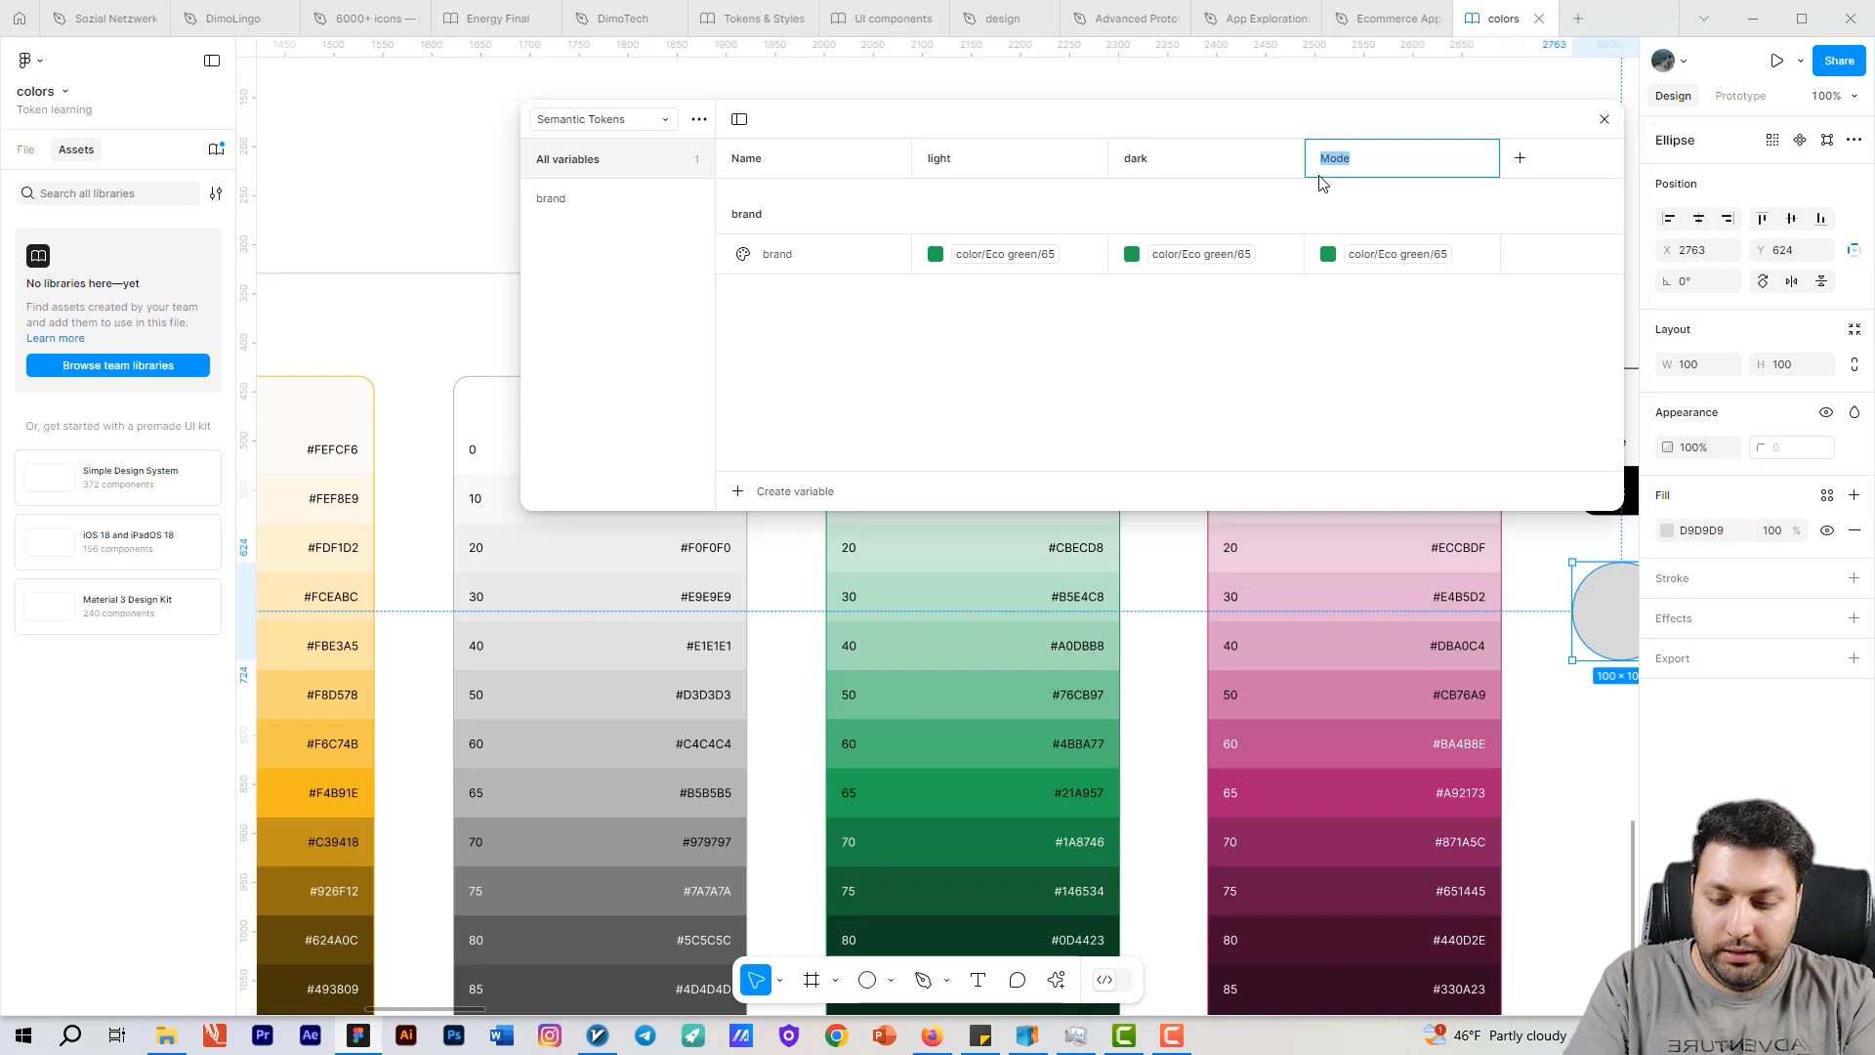
{"action": "type", "text": "eco gr"}
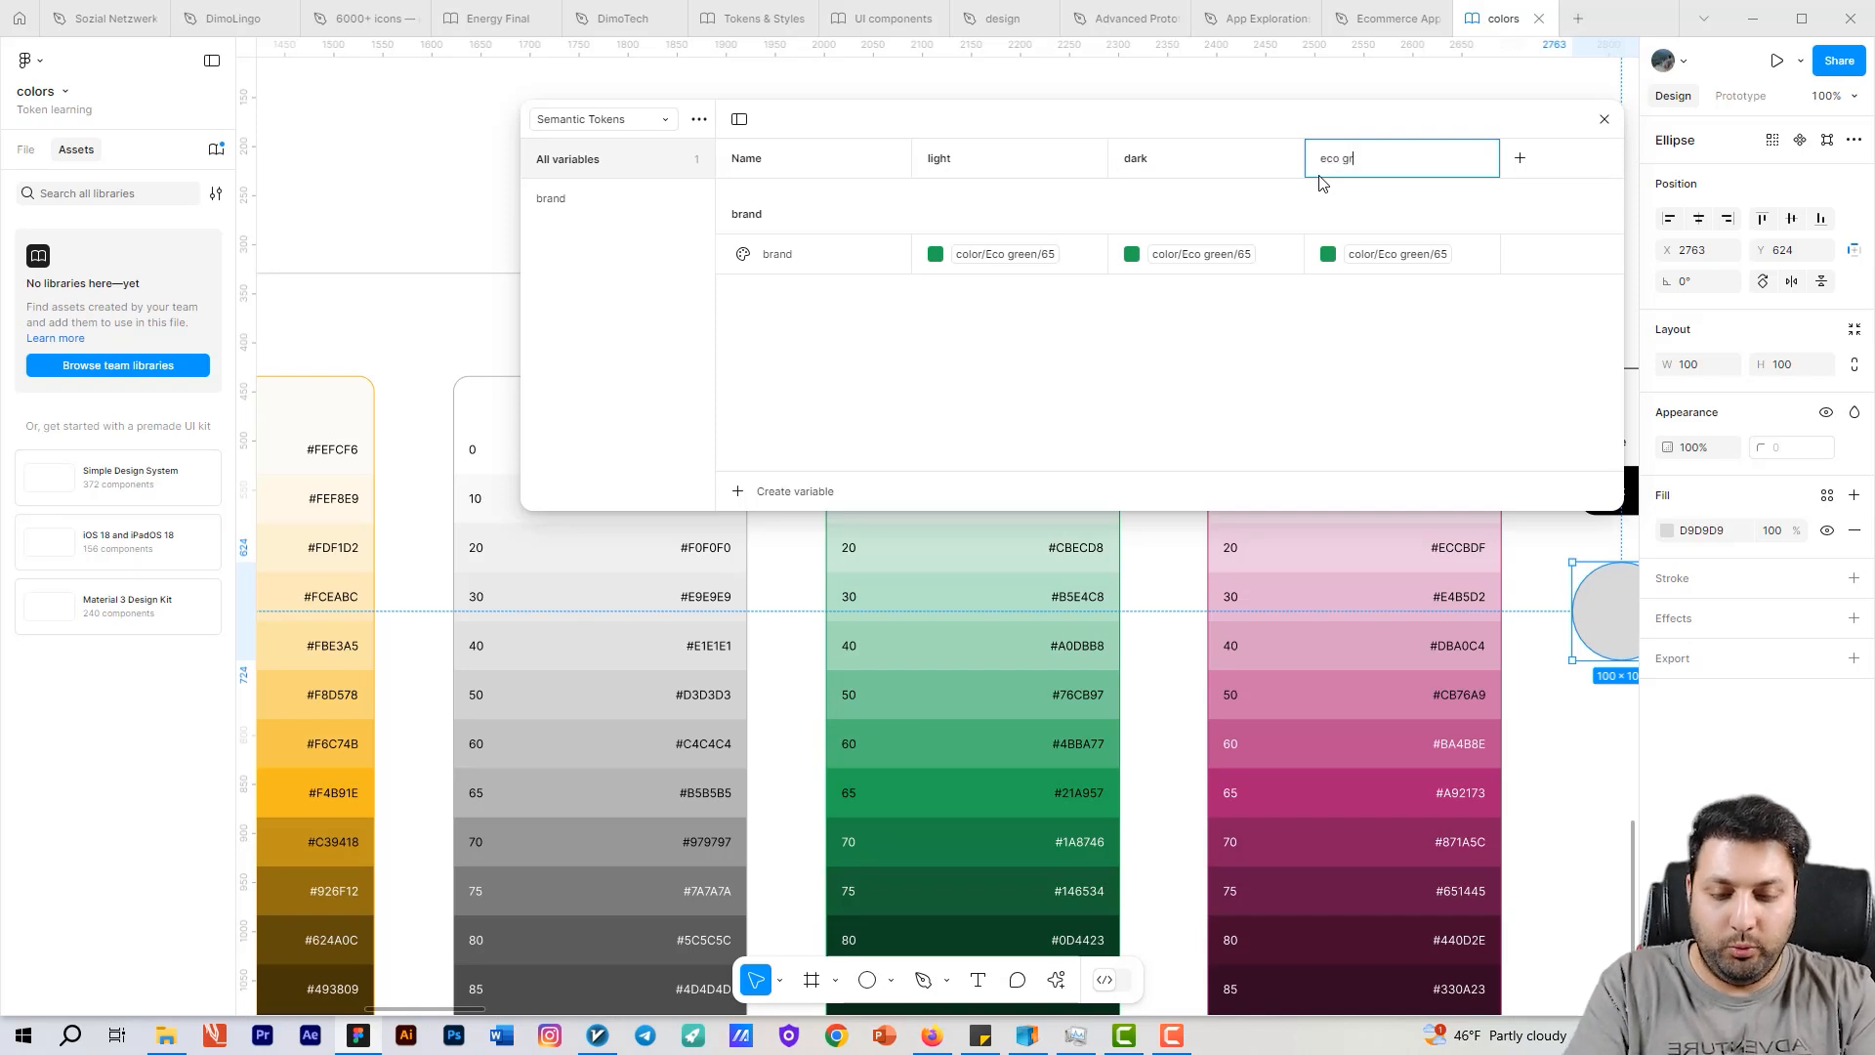
{"action": "type", "text": "een"}
{"action": "key", "text": "Return"}
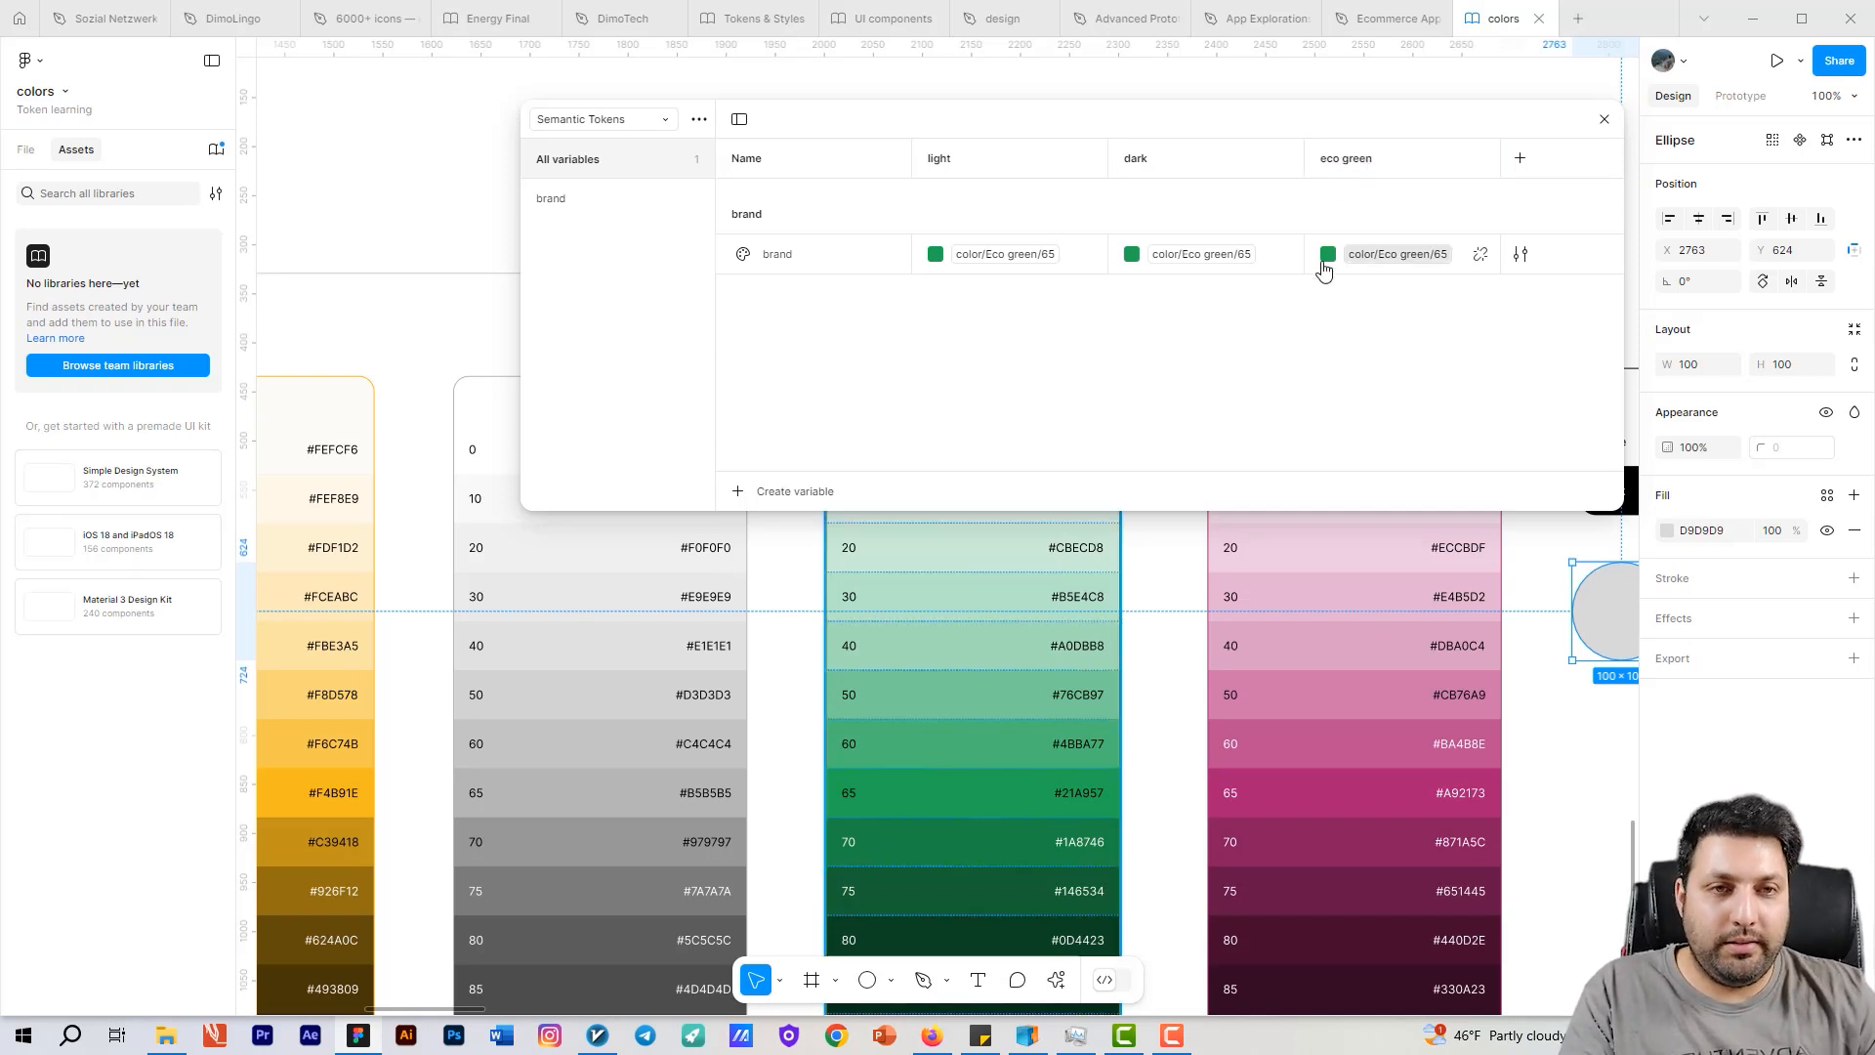
Step: Link the brand variable to color/Eco green/50 in the dark mode and color/Eco green/75 in the eco green mode
{"action": "left_click", "coordinate": [1153, 259]}
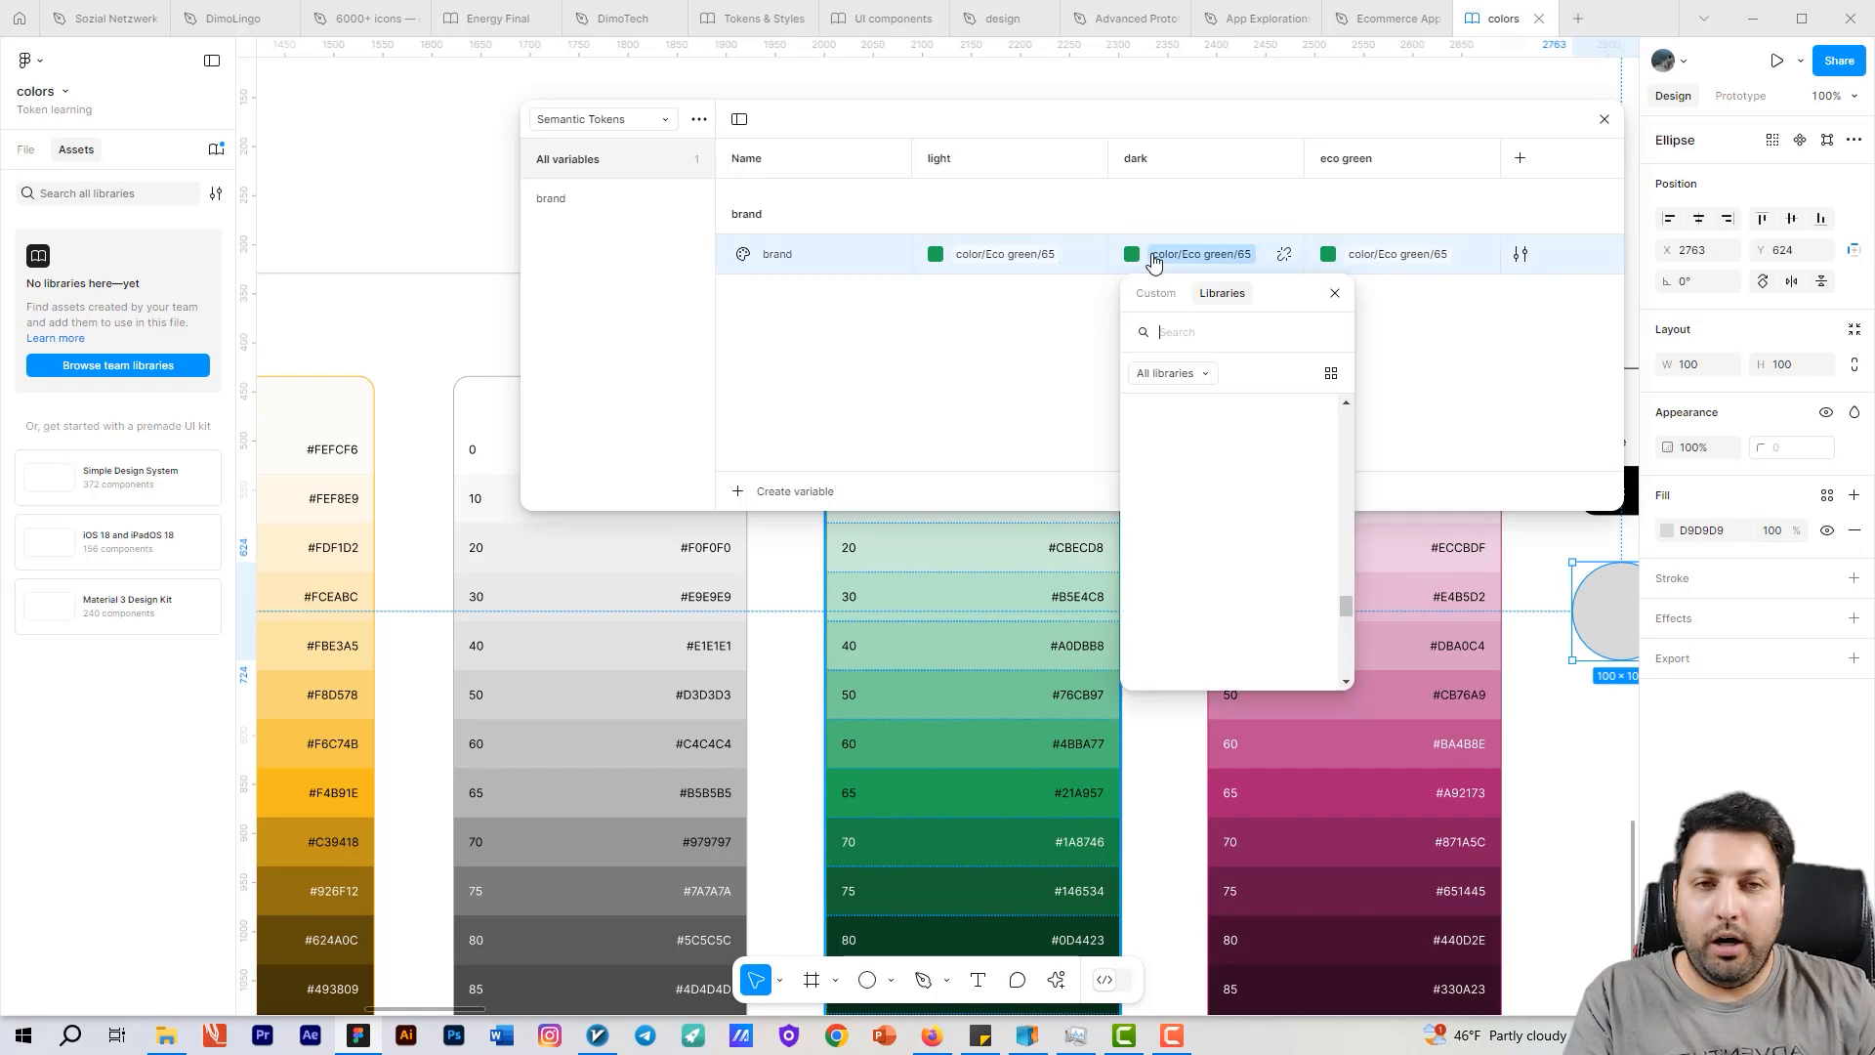
{"action": "type", "text": "50"}
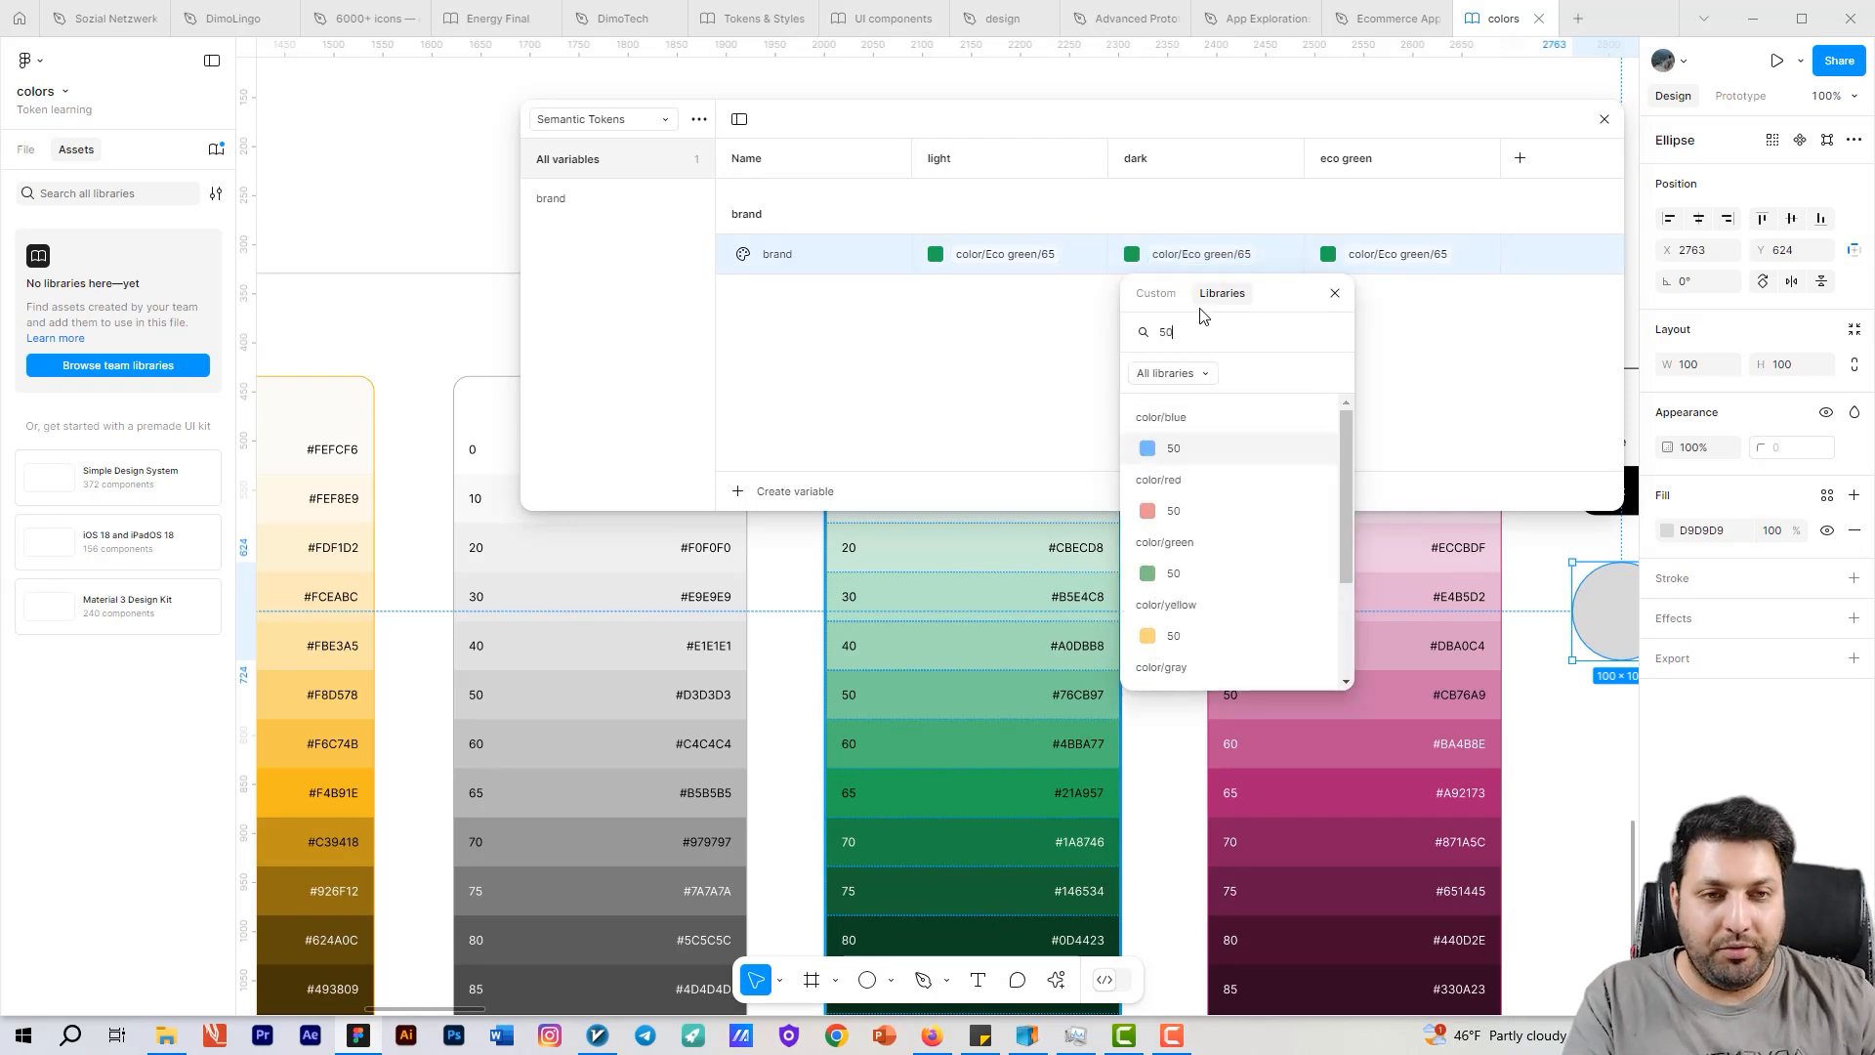
{"action": "scroll", "coordinate": [1216, 459], "scroll_direction": "down", "scroll_amount": 3}
{"action": "left_click", "coordinate": [1232, 608]}
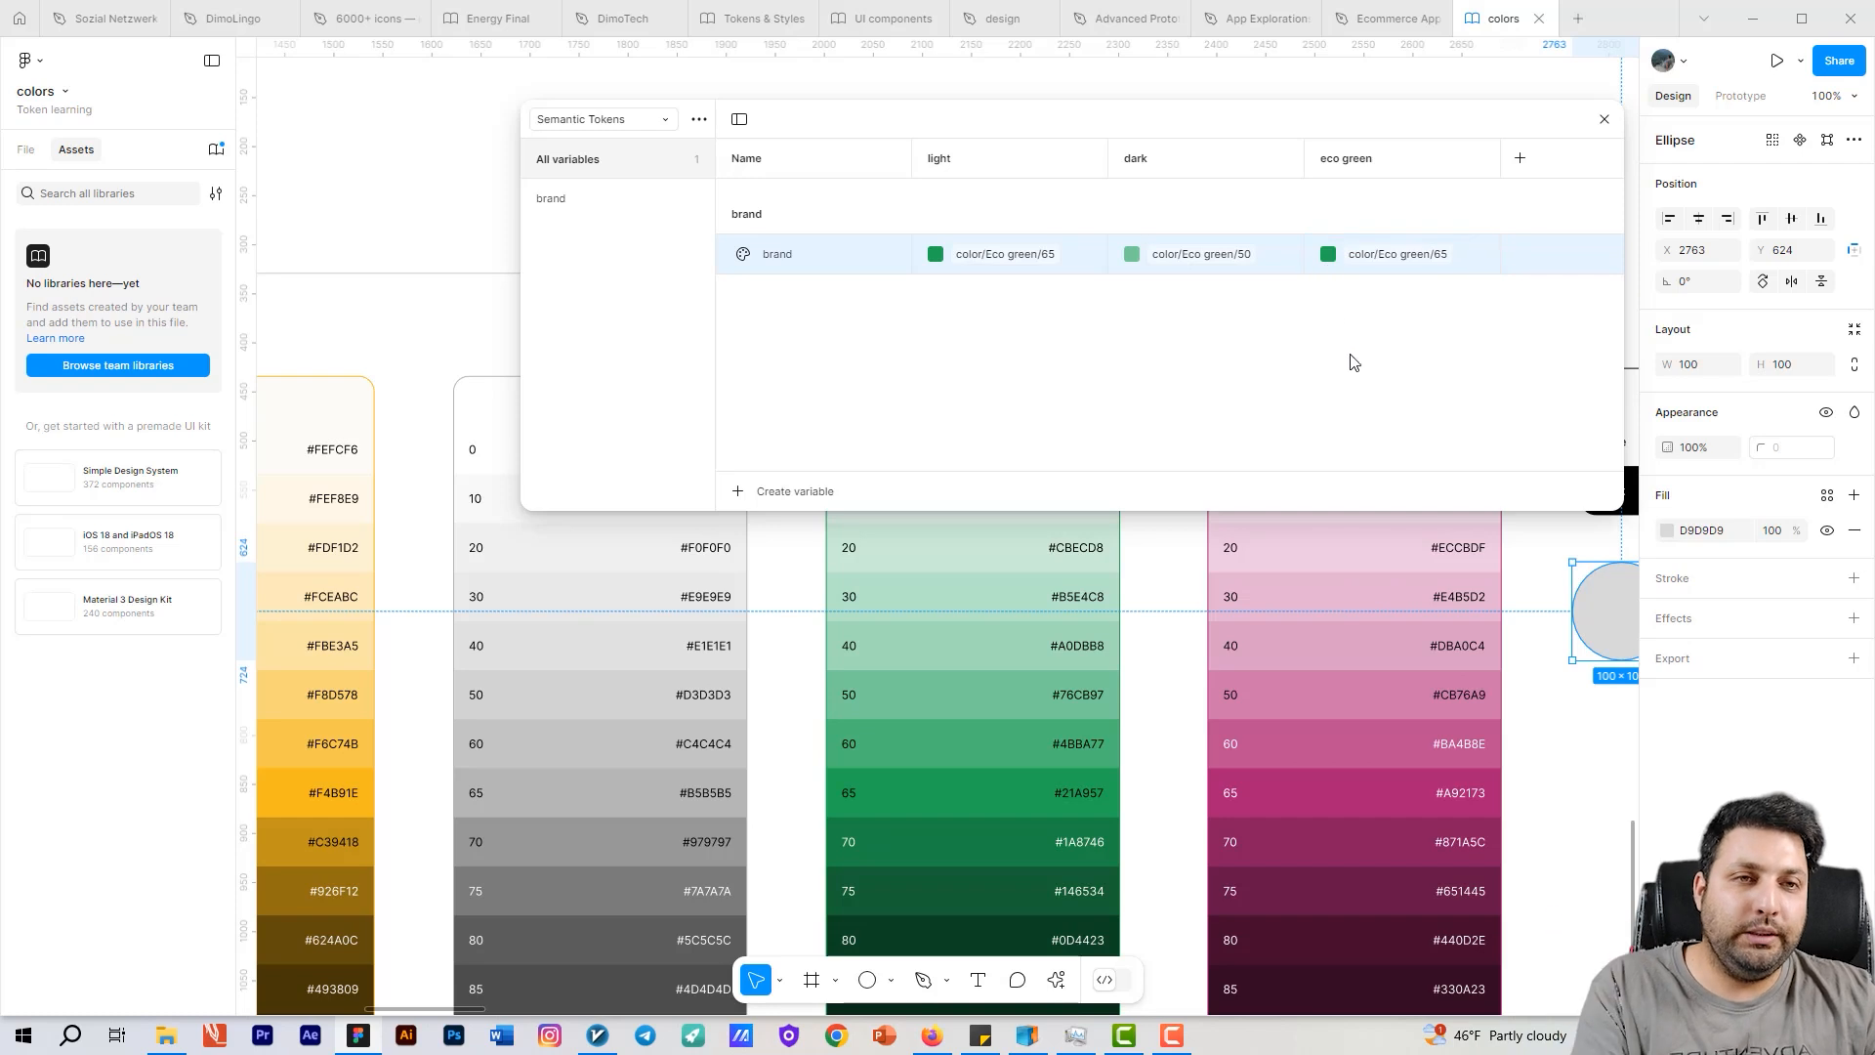
{"action": "left_click", "coordinate": [1375, 253]}
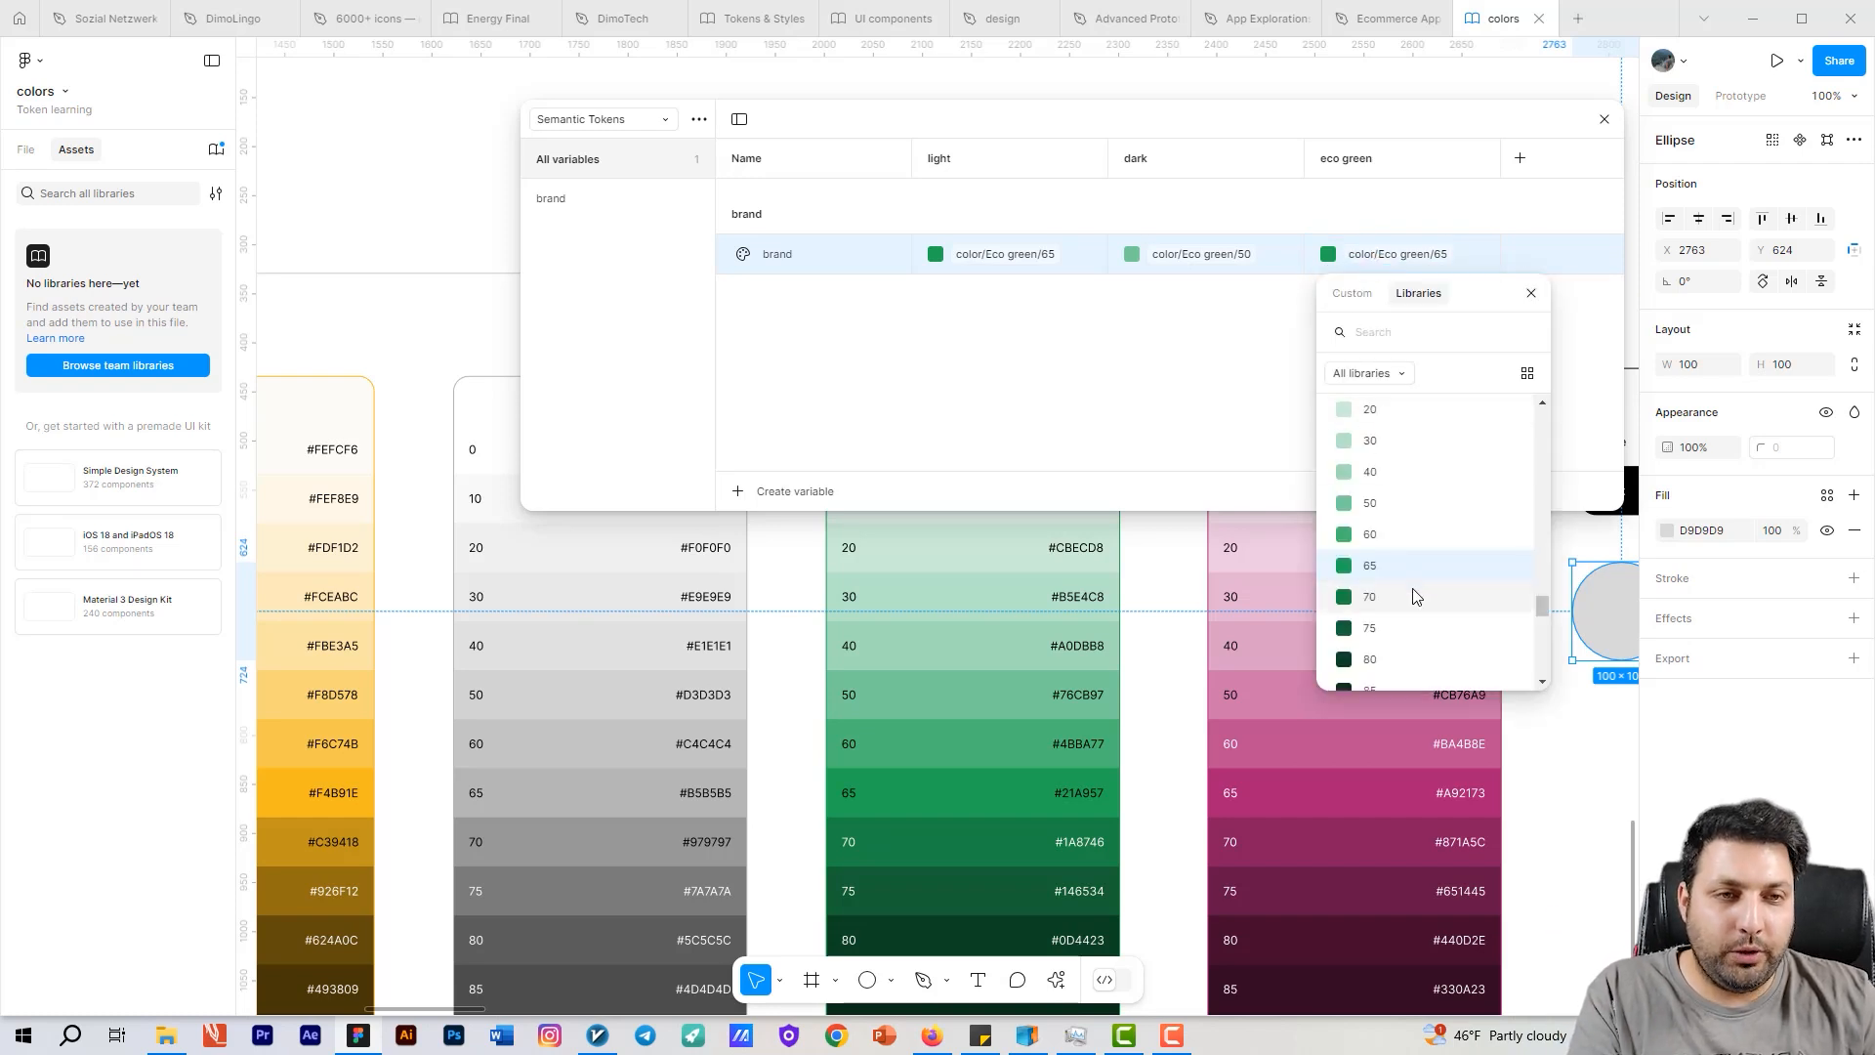
{"action": "scroll", "coordinate": [1410, 590], "scroll_direction": "down", "scroll_amount": 1}
{"action": "left_click", "coordinate": [1412, 531]}
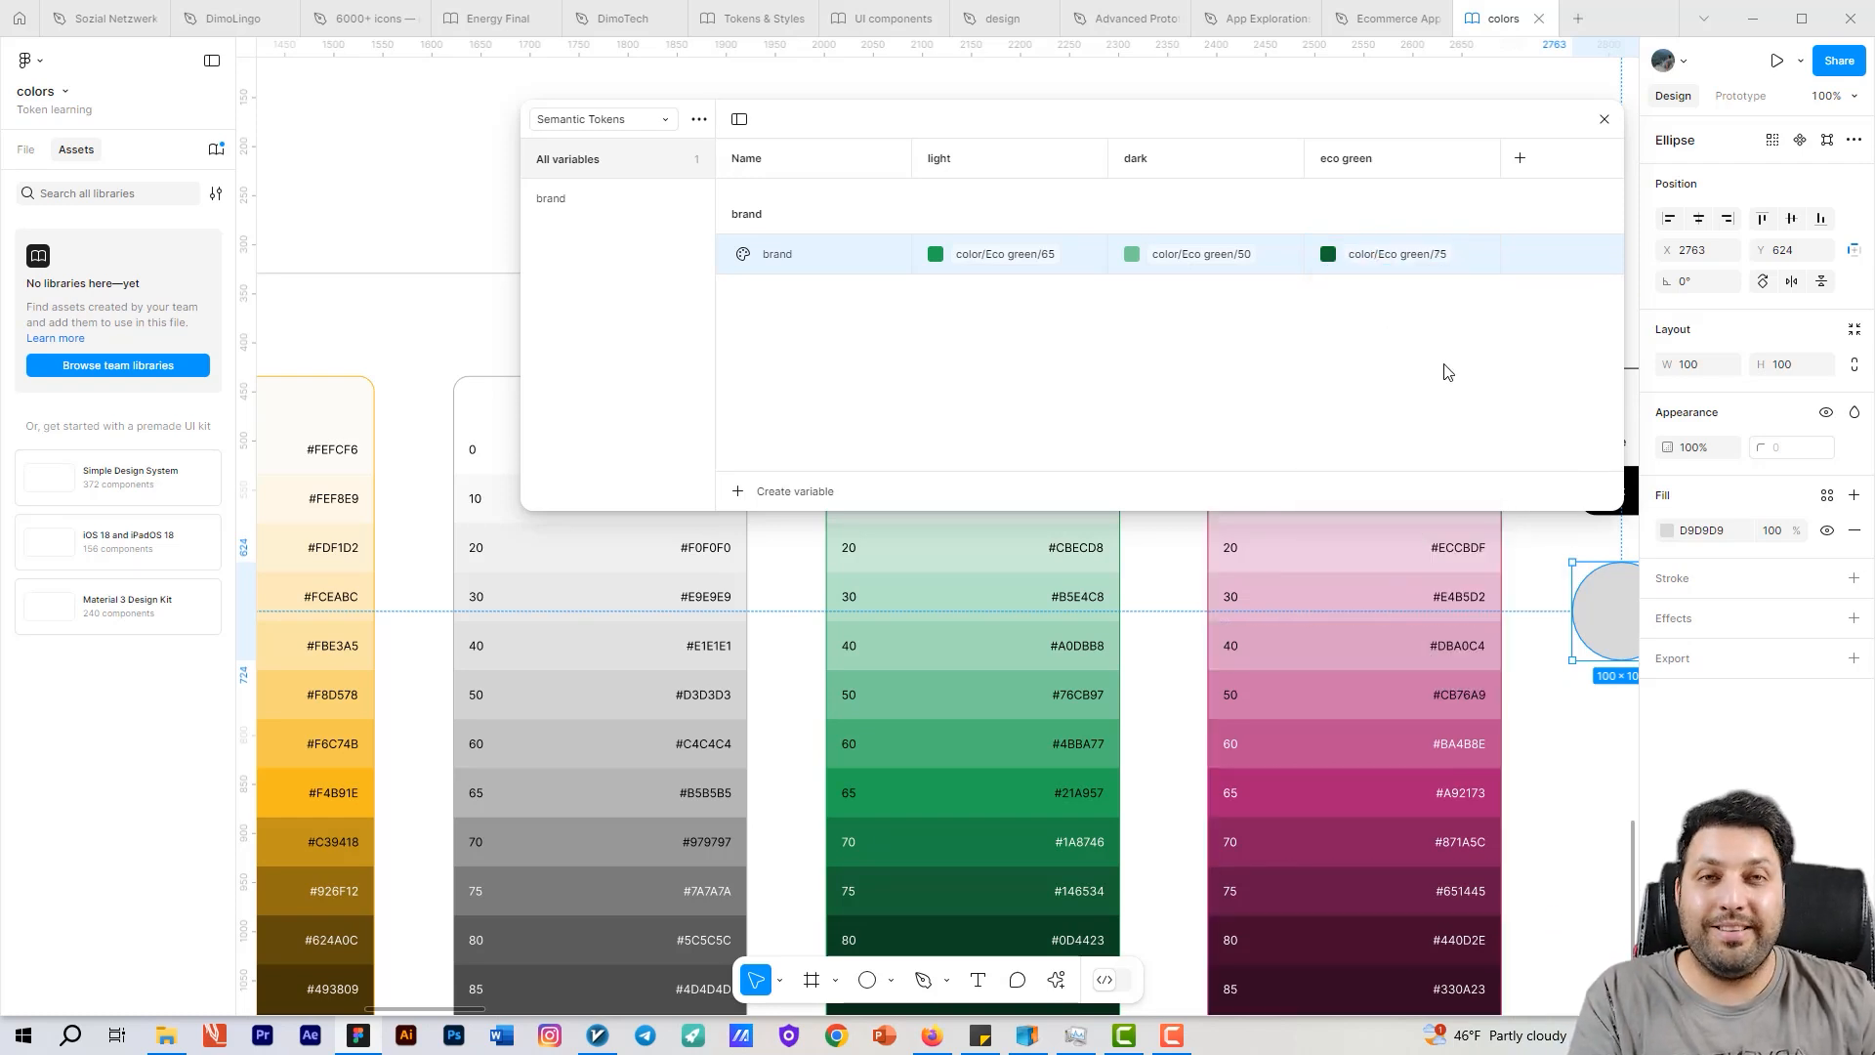
{"action": "left_click", "coordinate": [845, 336]}
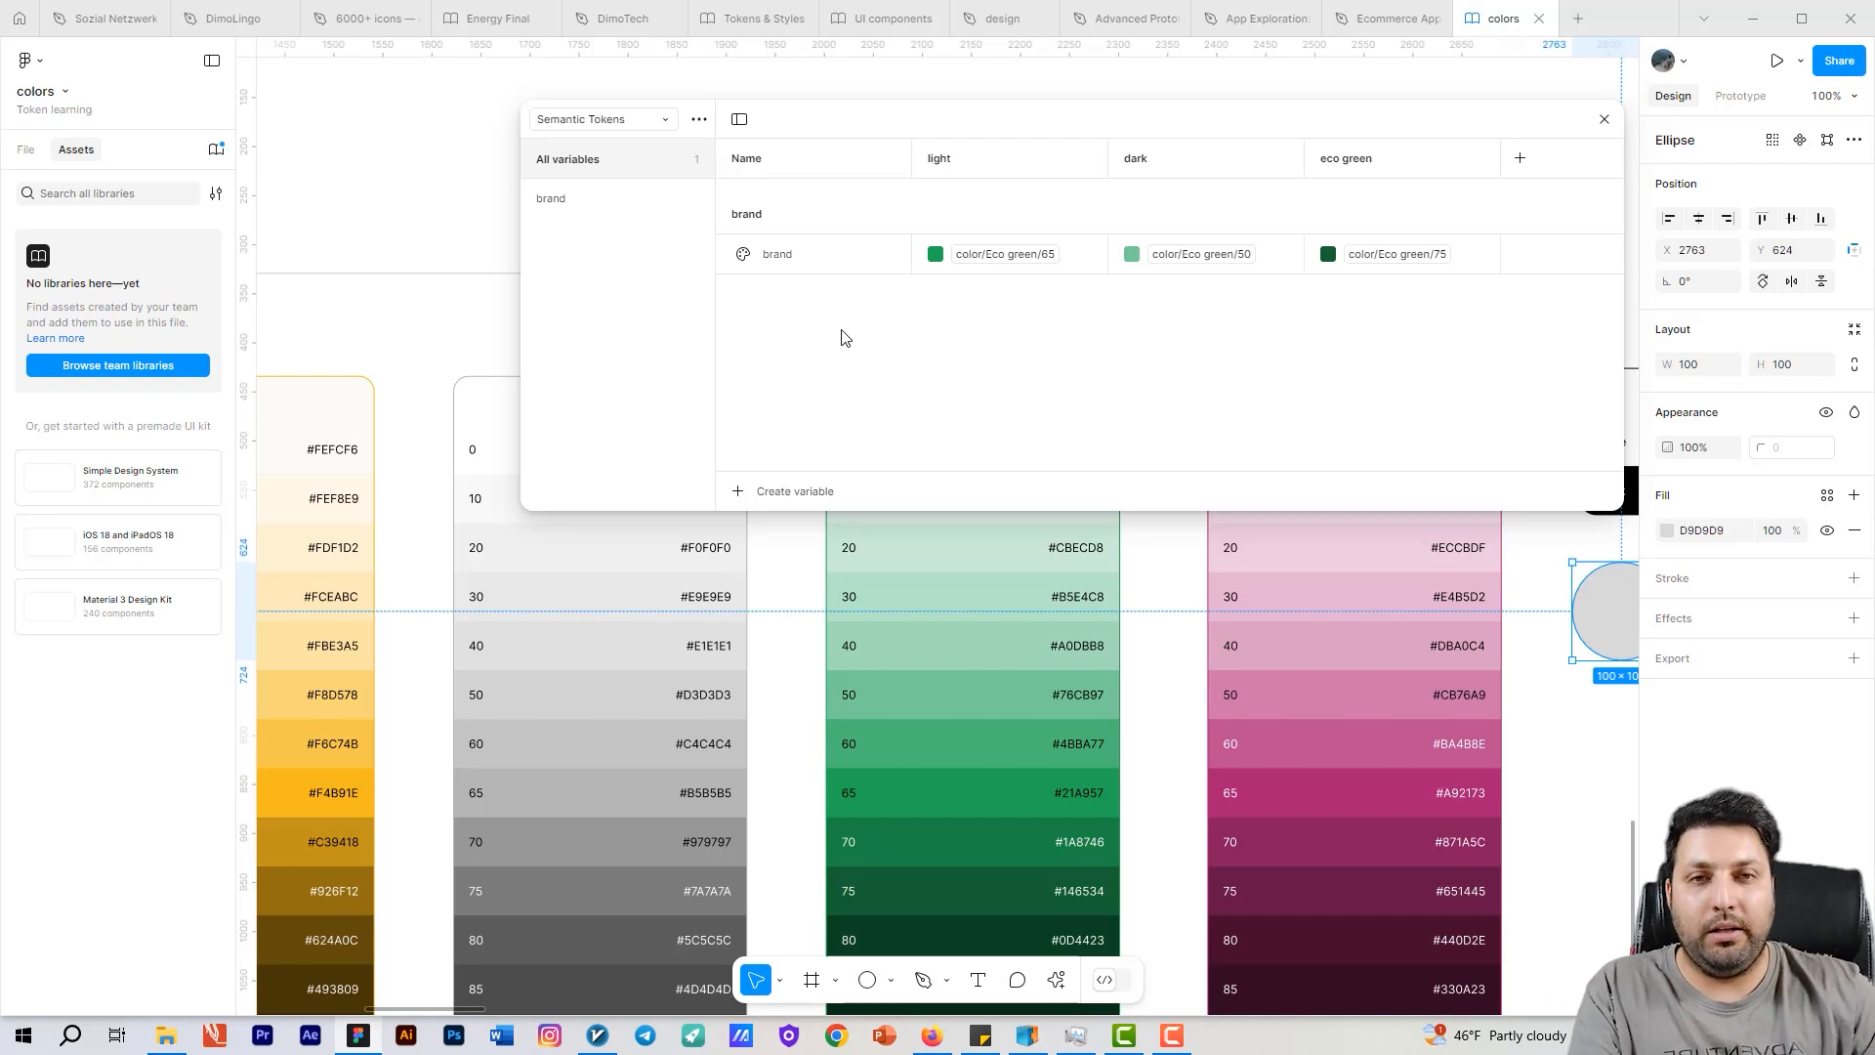
Step: Rename the brand variable to "brand - primary"
{"action": "double_click", "coordinate": [789, 262]}
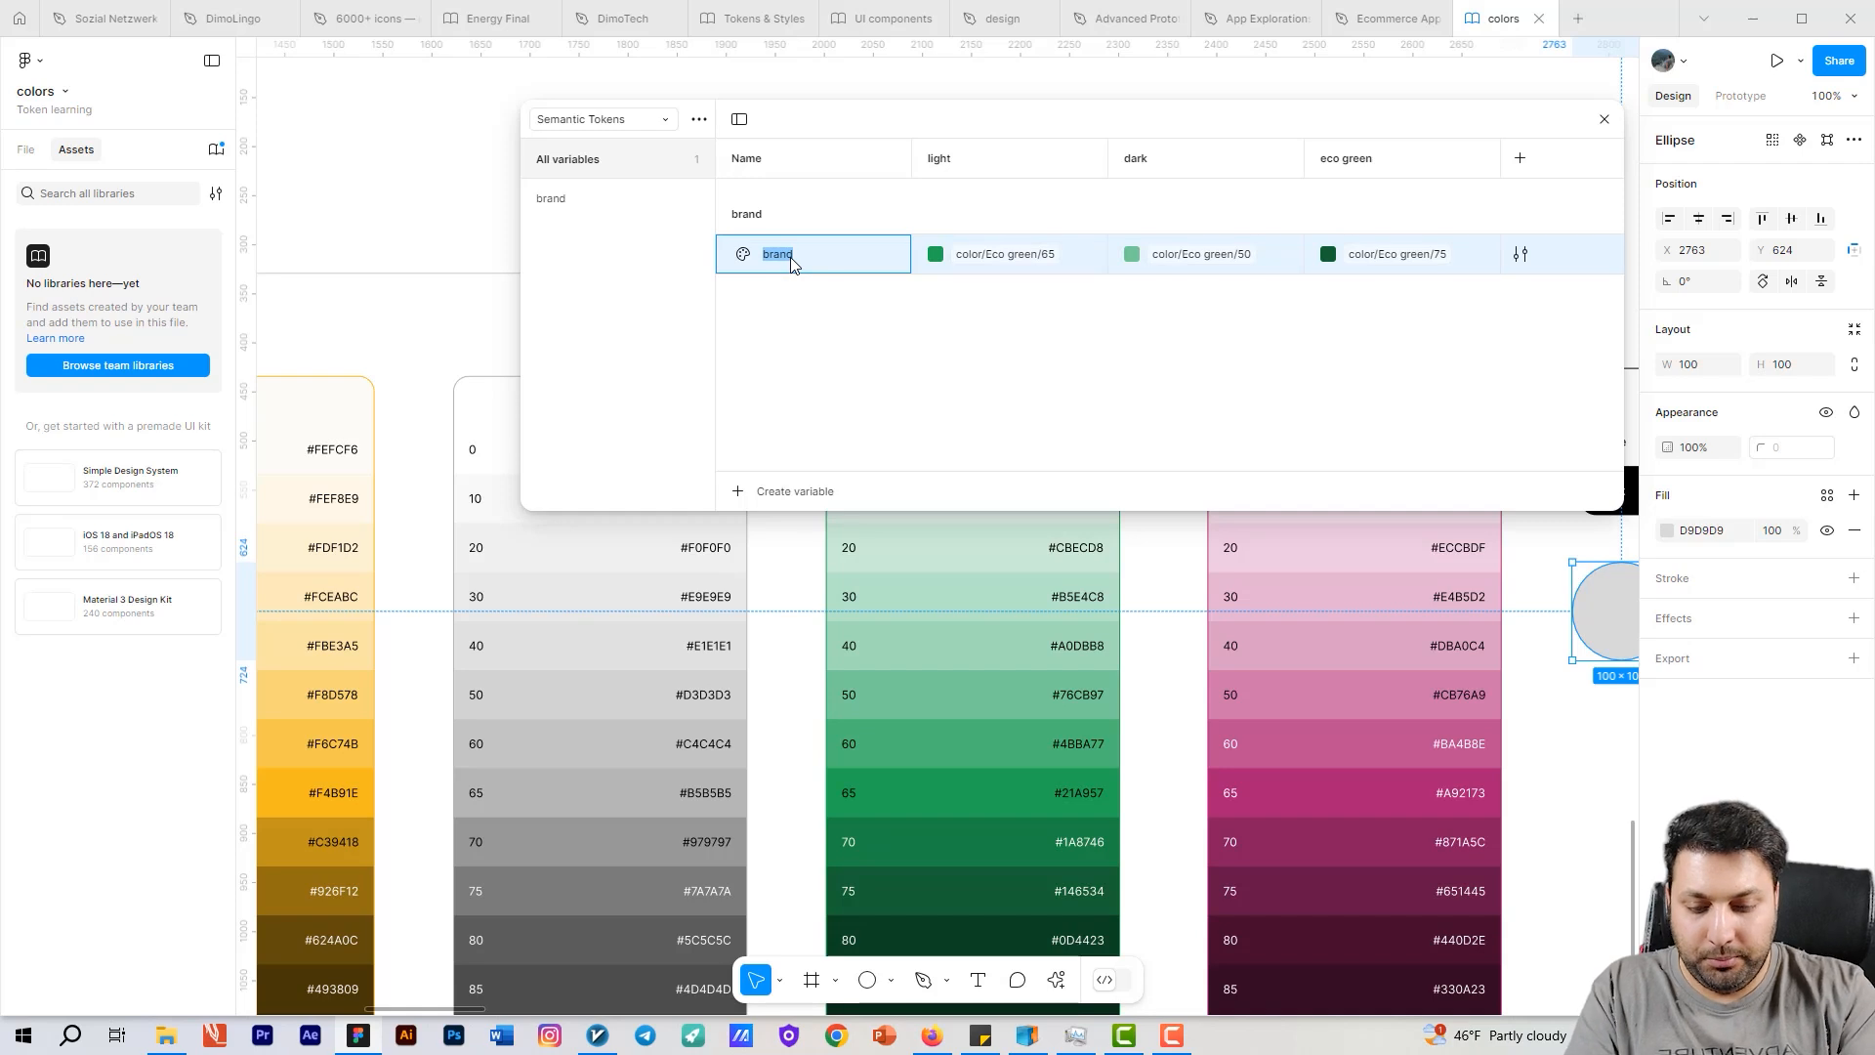
{"action": "type", "text": "primary"}
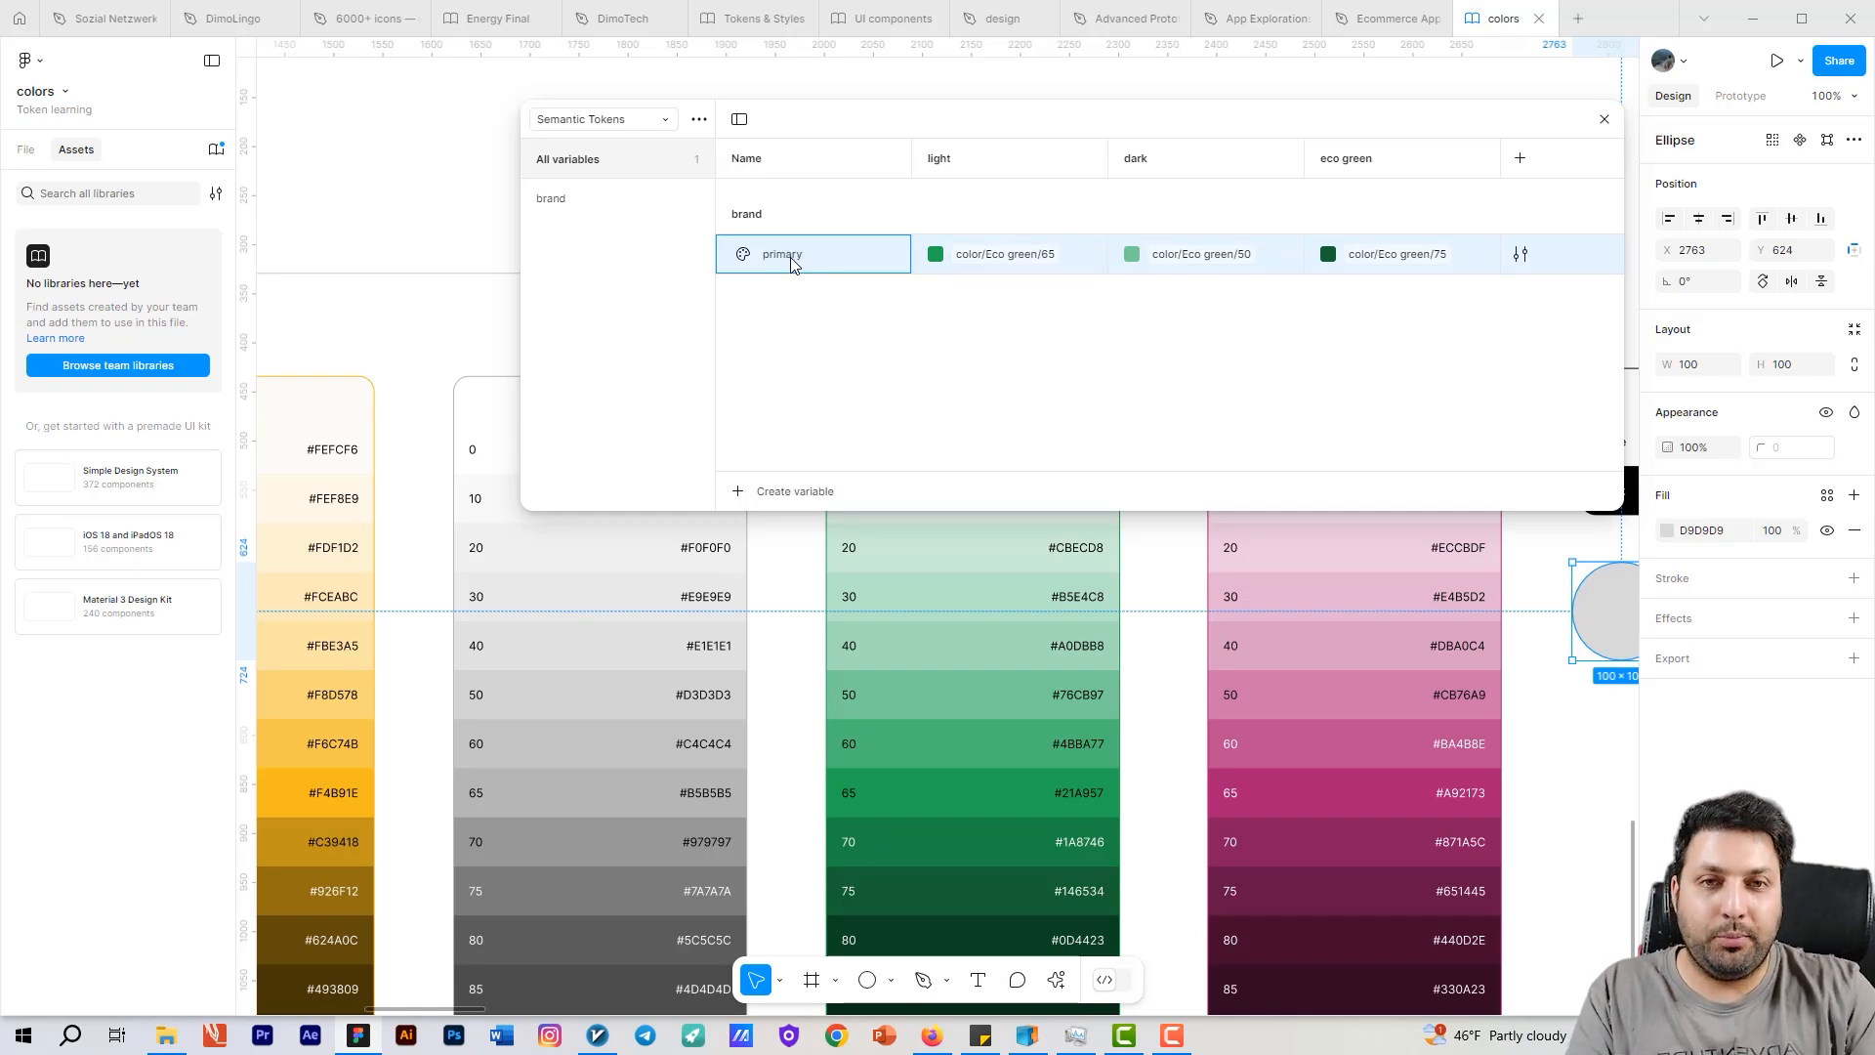
{"action": "key", "text": "Return"}
{"action": "double_click", "coordinate": [787, 256]}
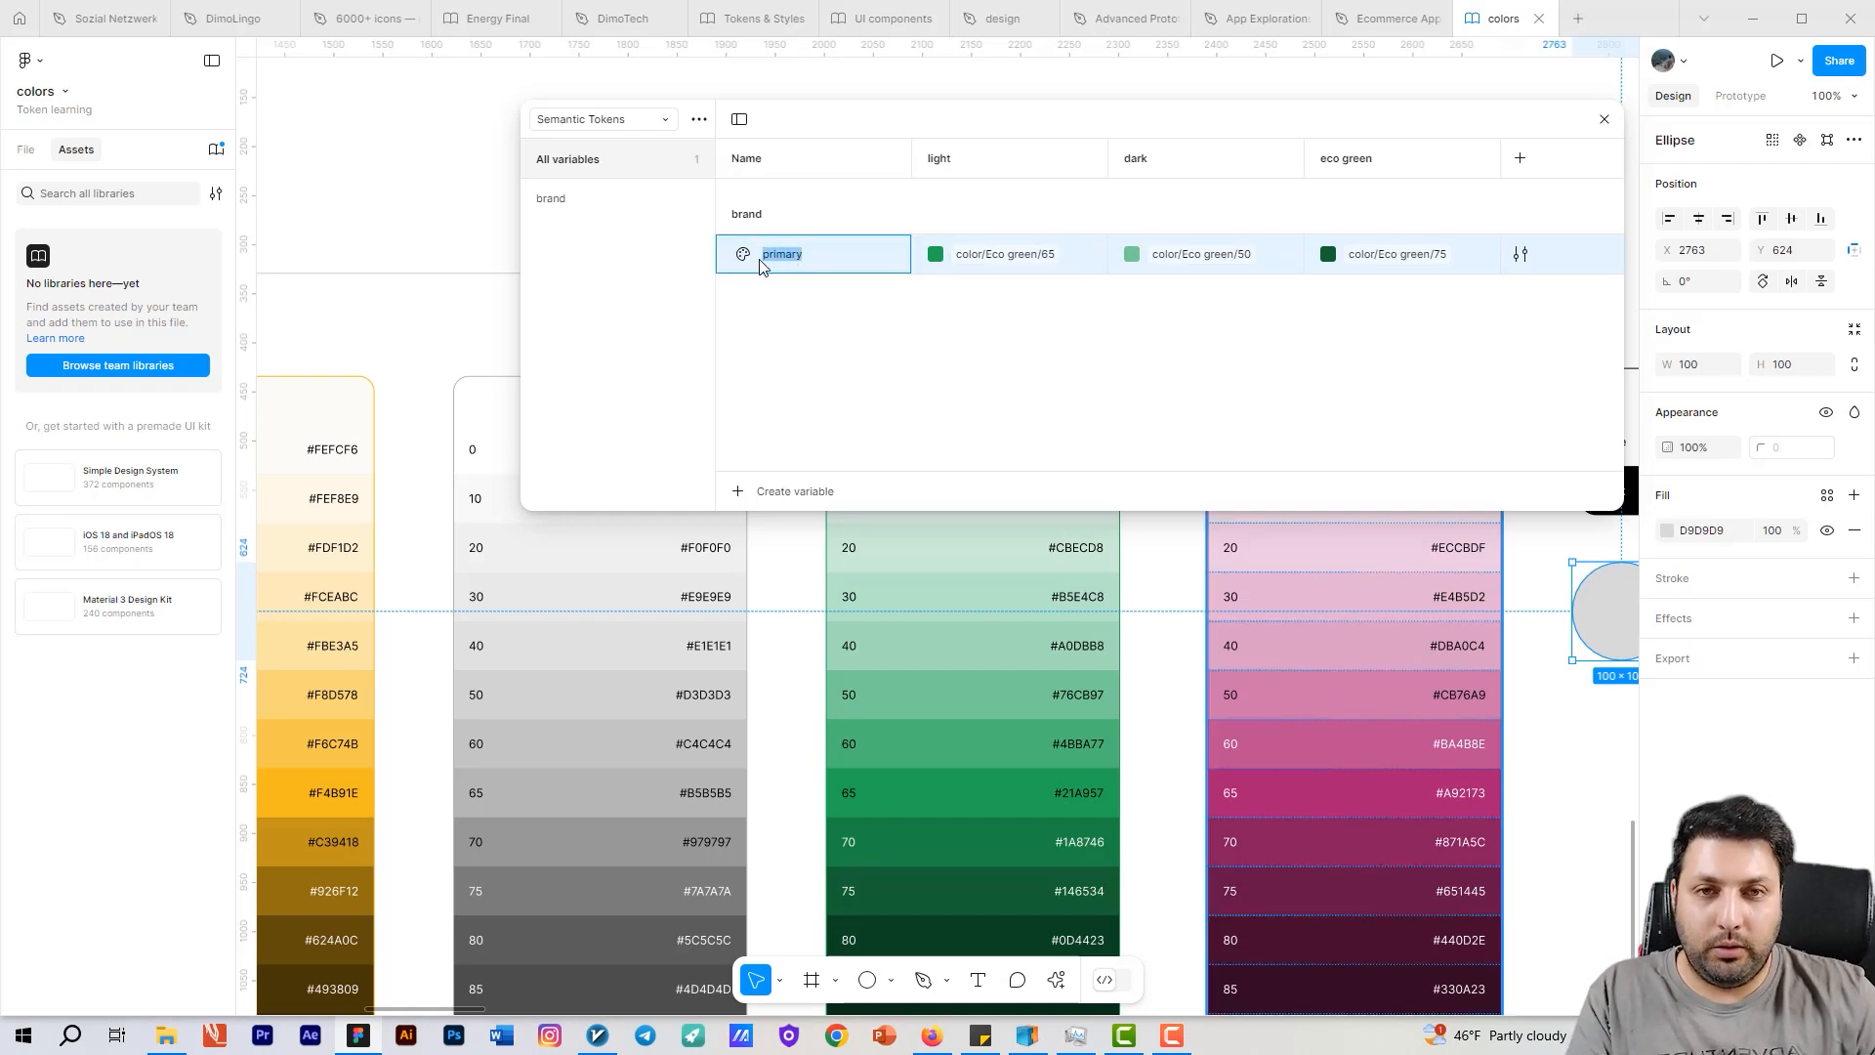
{"action": "left_click", "coordinate": [763, 267]}
{"action": "type", "text": "brand"}
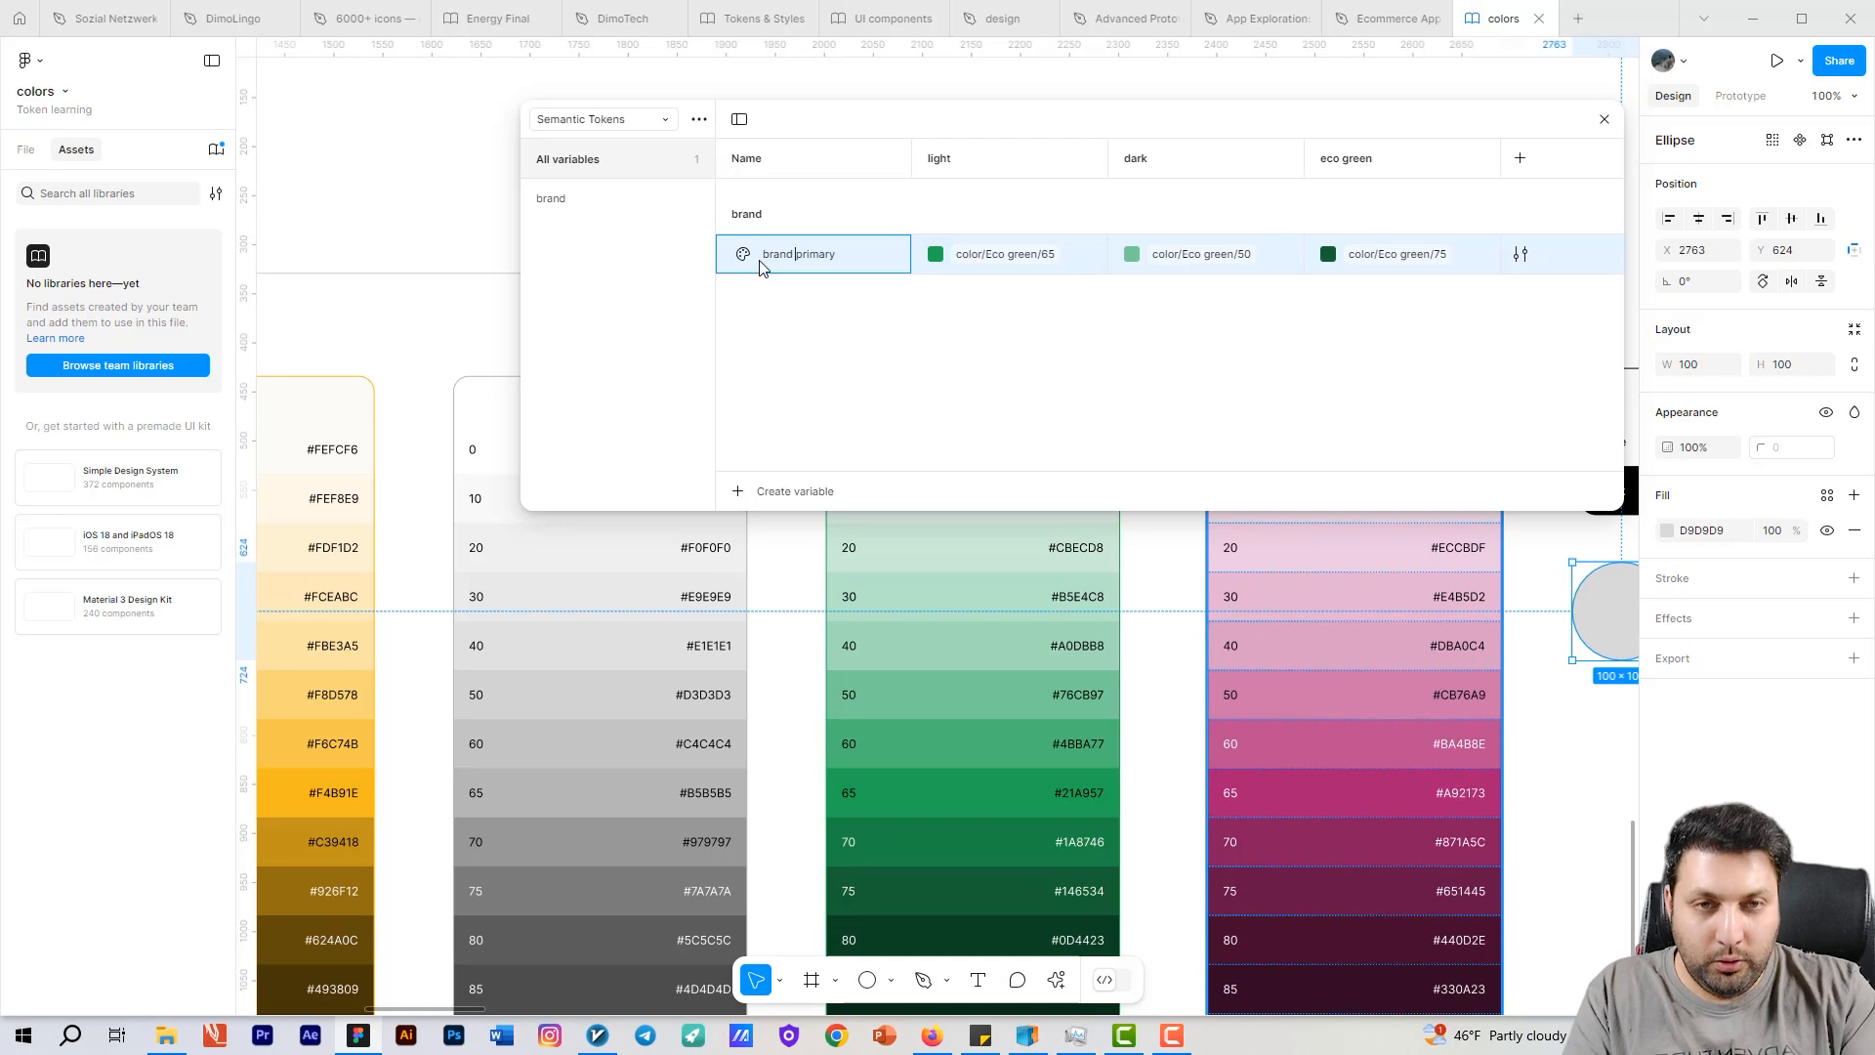
{"action": "type", "text": " -"}
{"action": "key", "text": "Return"}
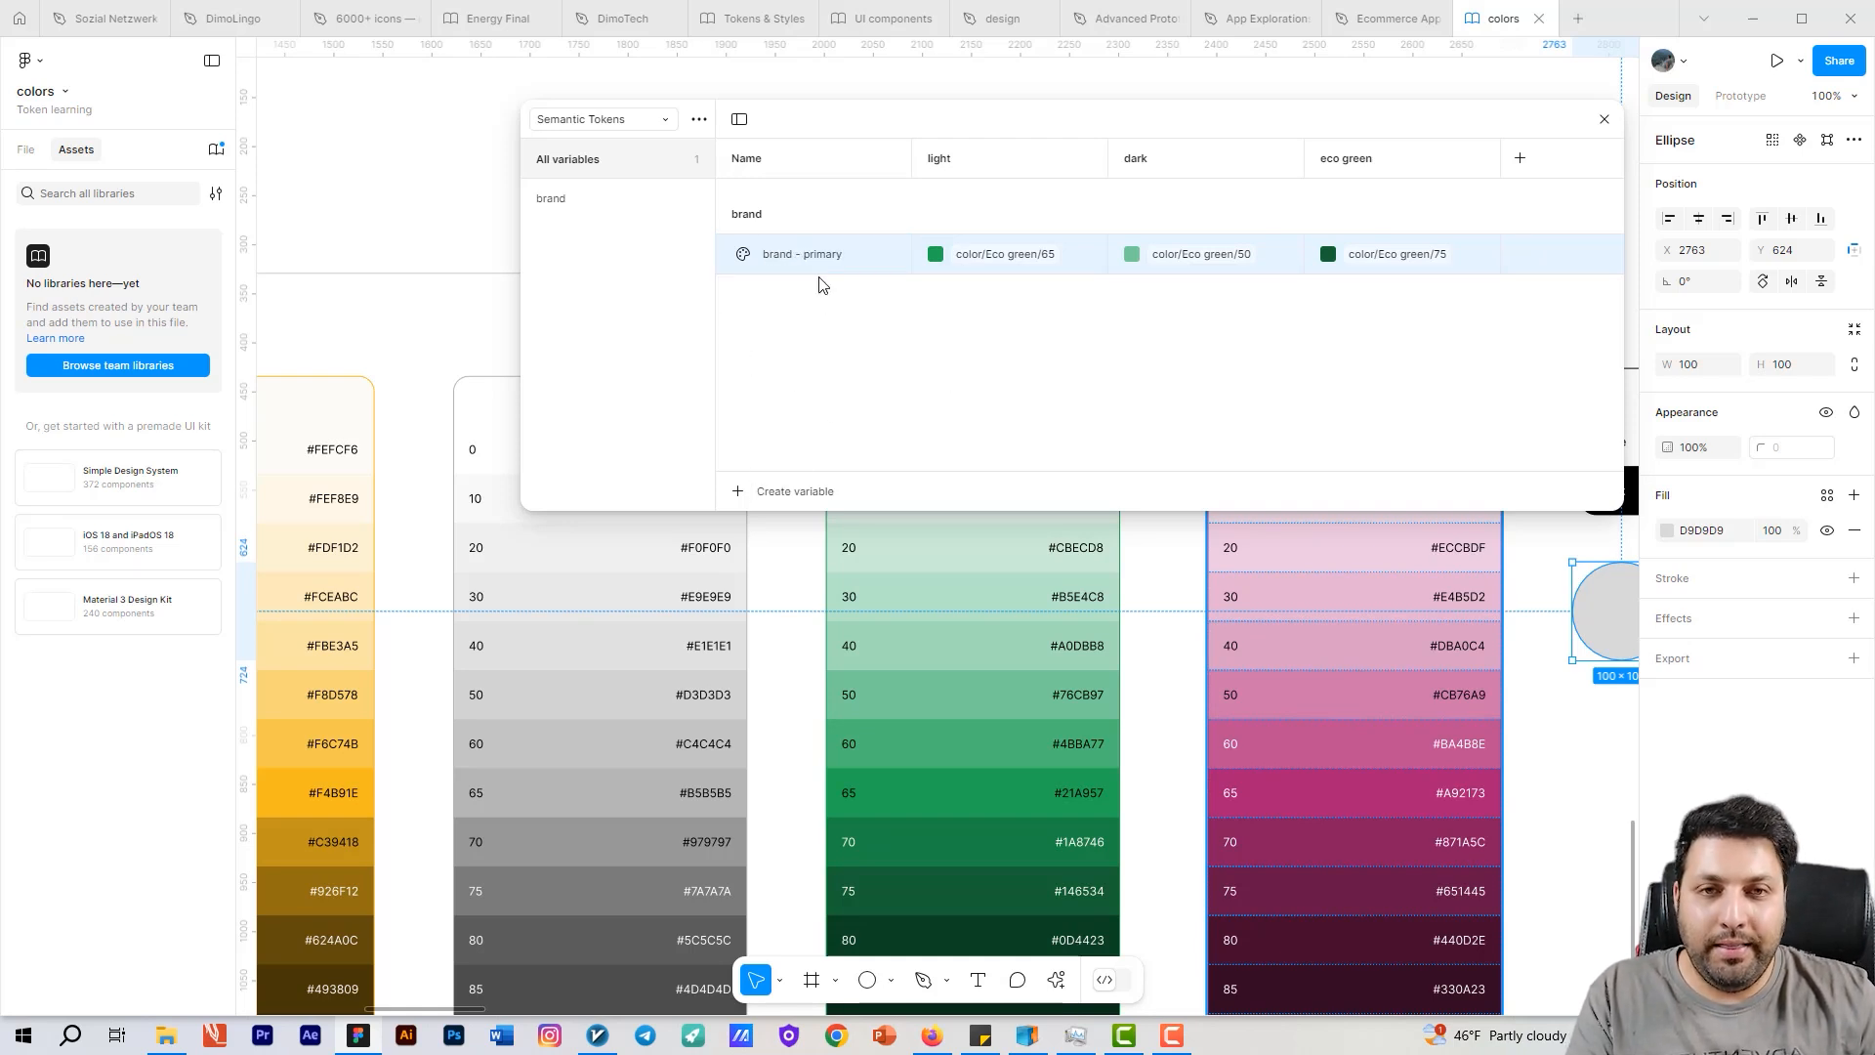
Step: Duplicate the "brand - primary" variable and name the copy on-brand
{"action": "key", "text": "ctrl+d"}
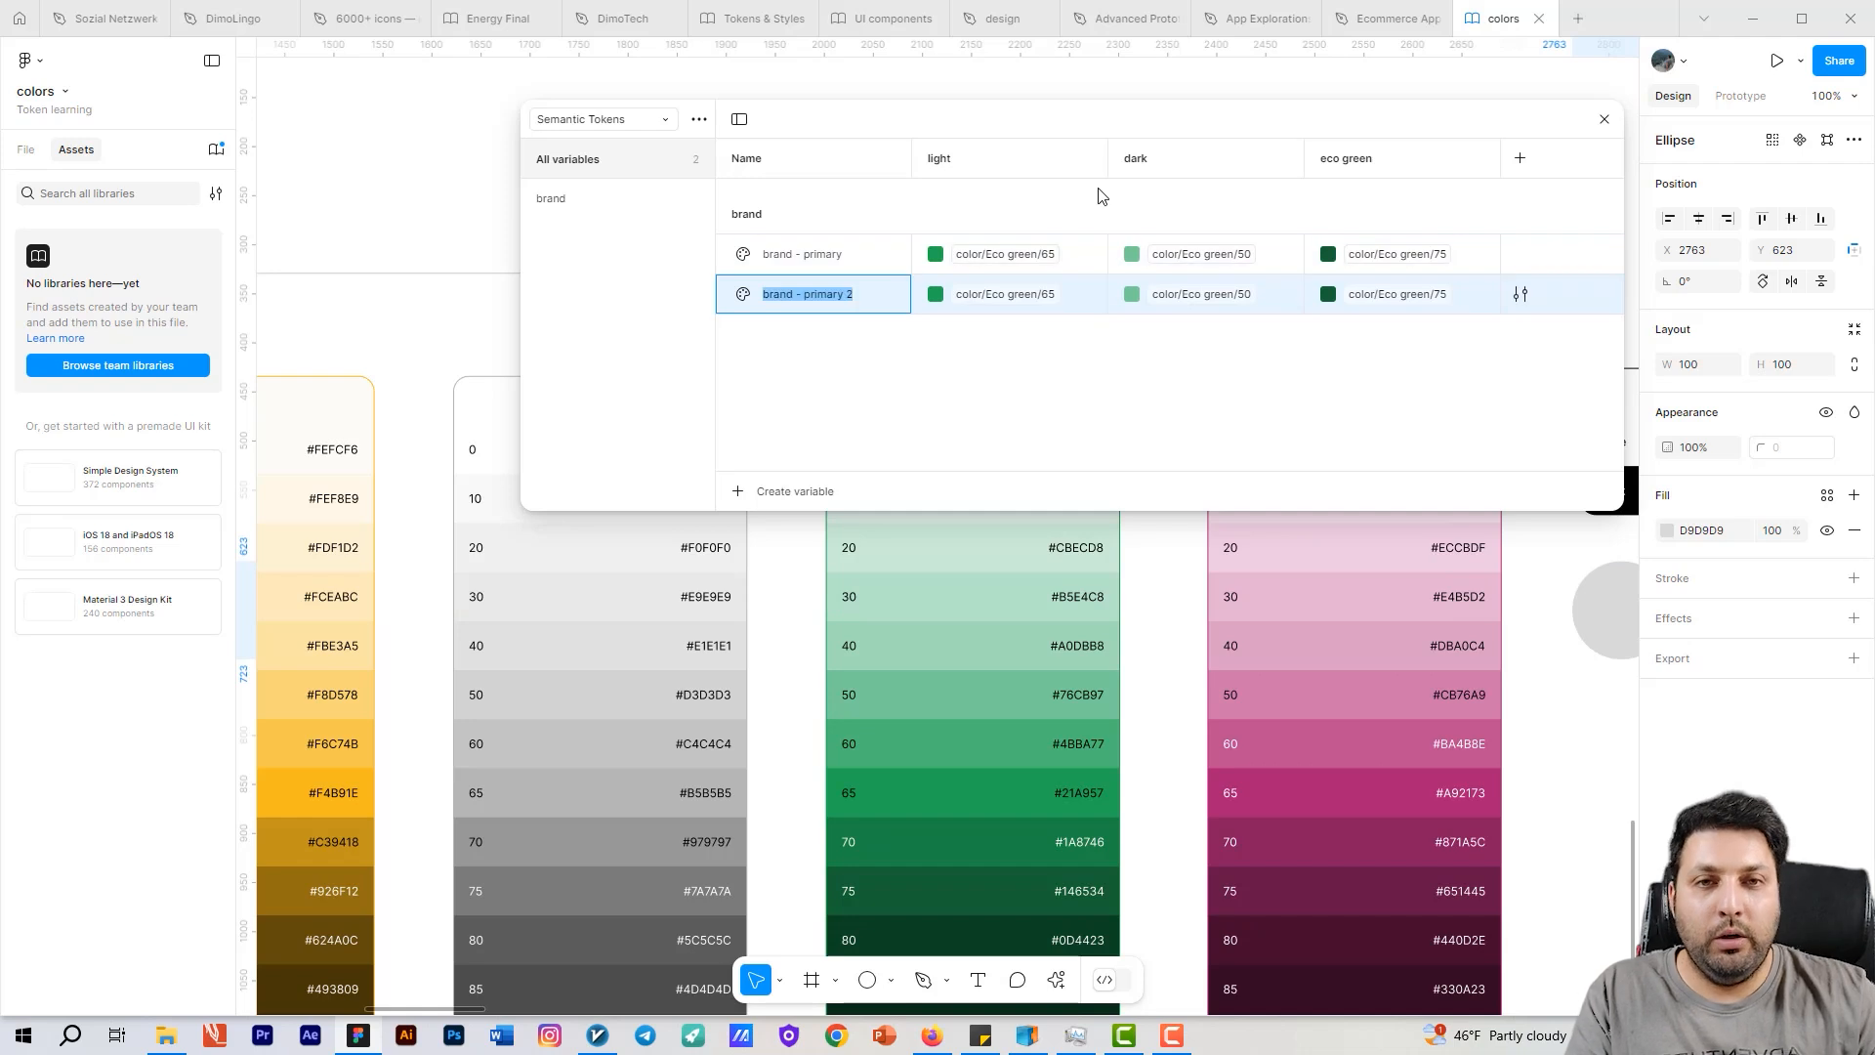
{"action": "type", "text": "on-brand"}
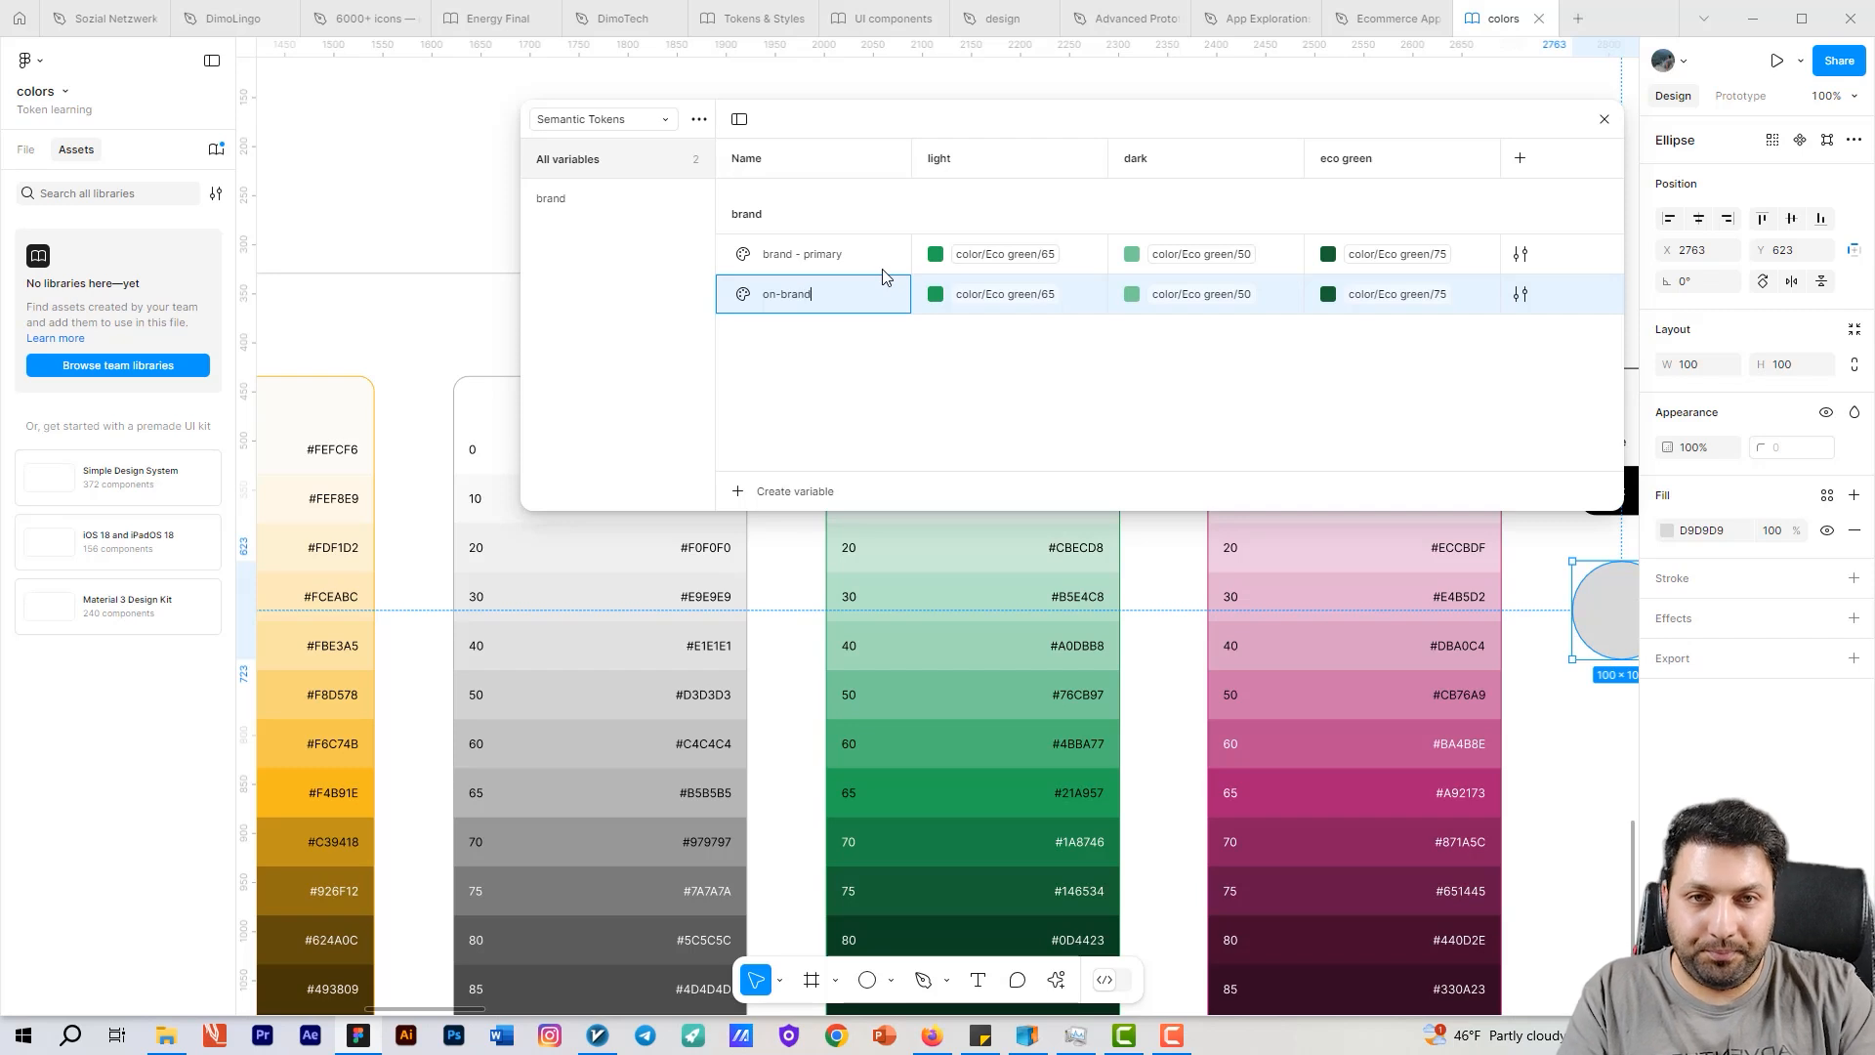
{"action": "key", "text": "Return"}
Step: Link the on-brand variable's light mode value to color/absolute/white
{"action": "left_click", "coordinate": [976, 296]}
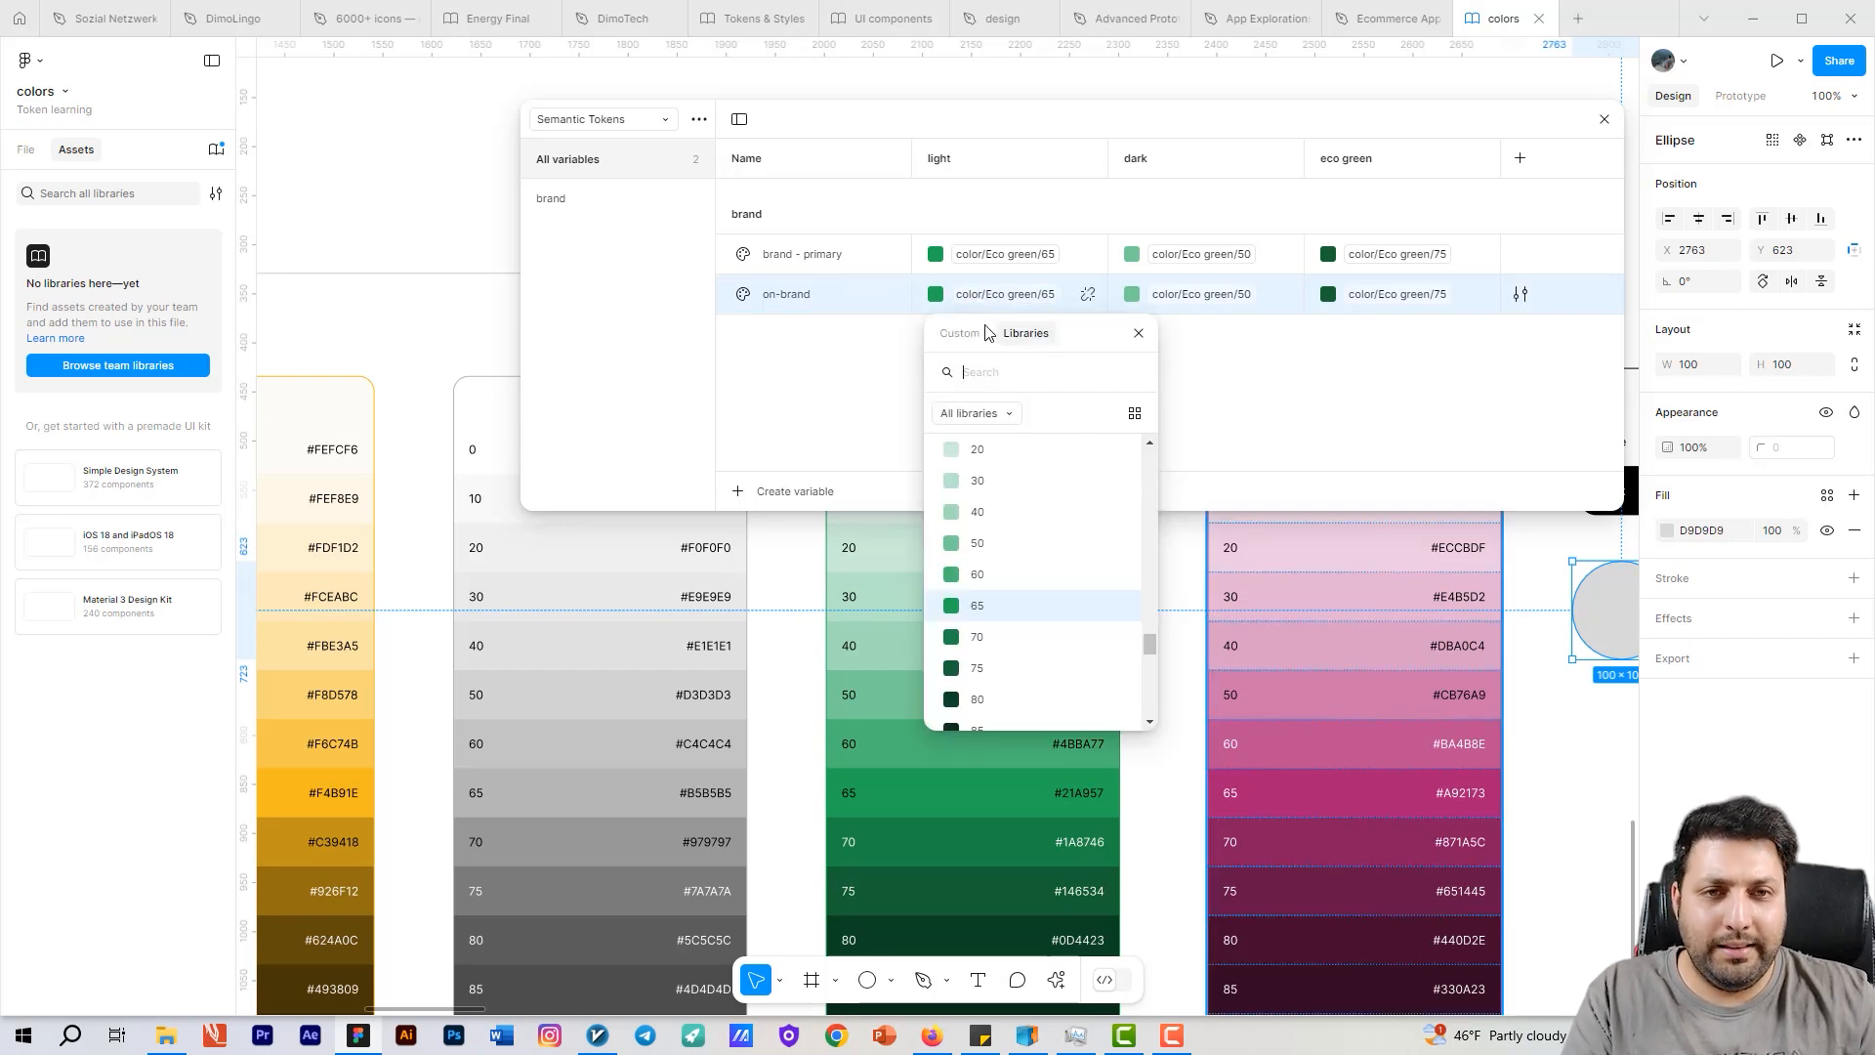
{"action": "type", "text": "white"}
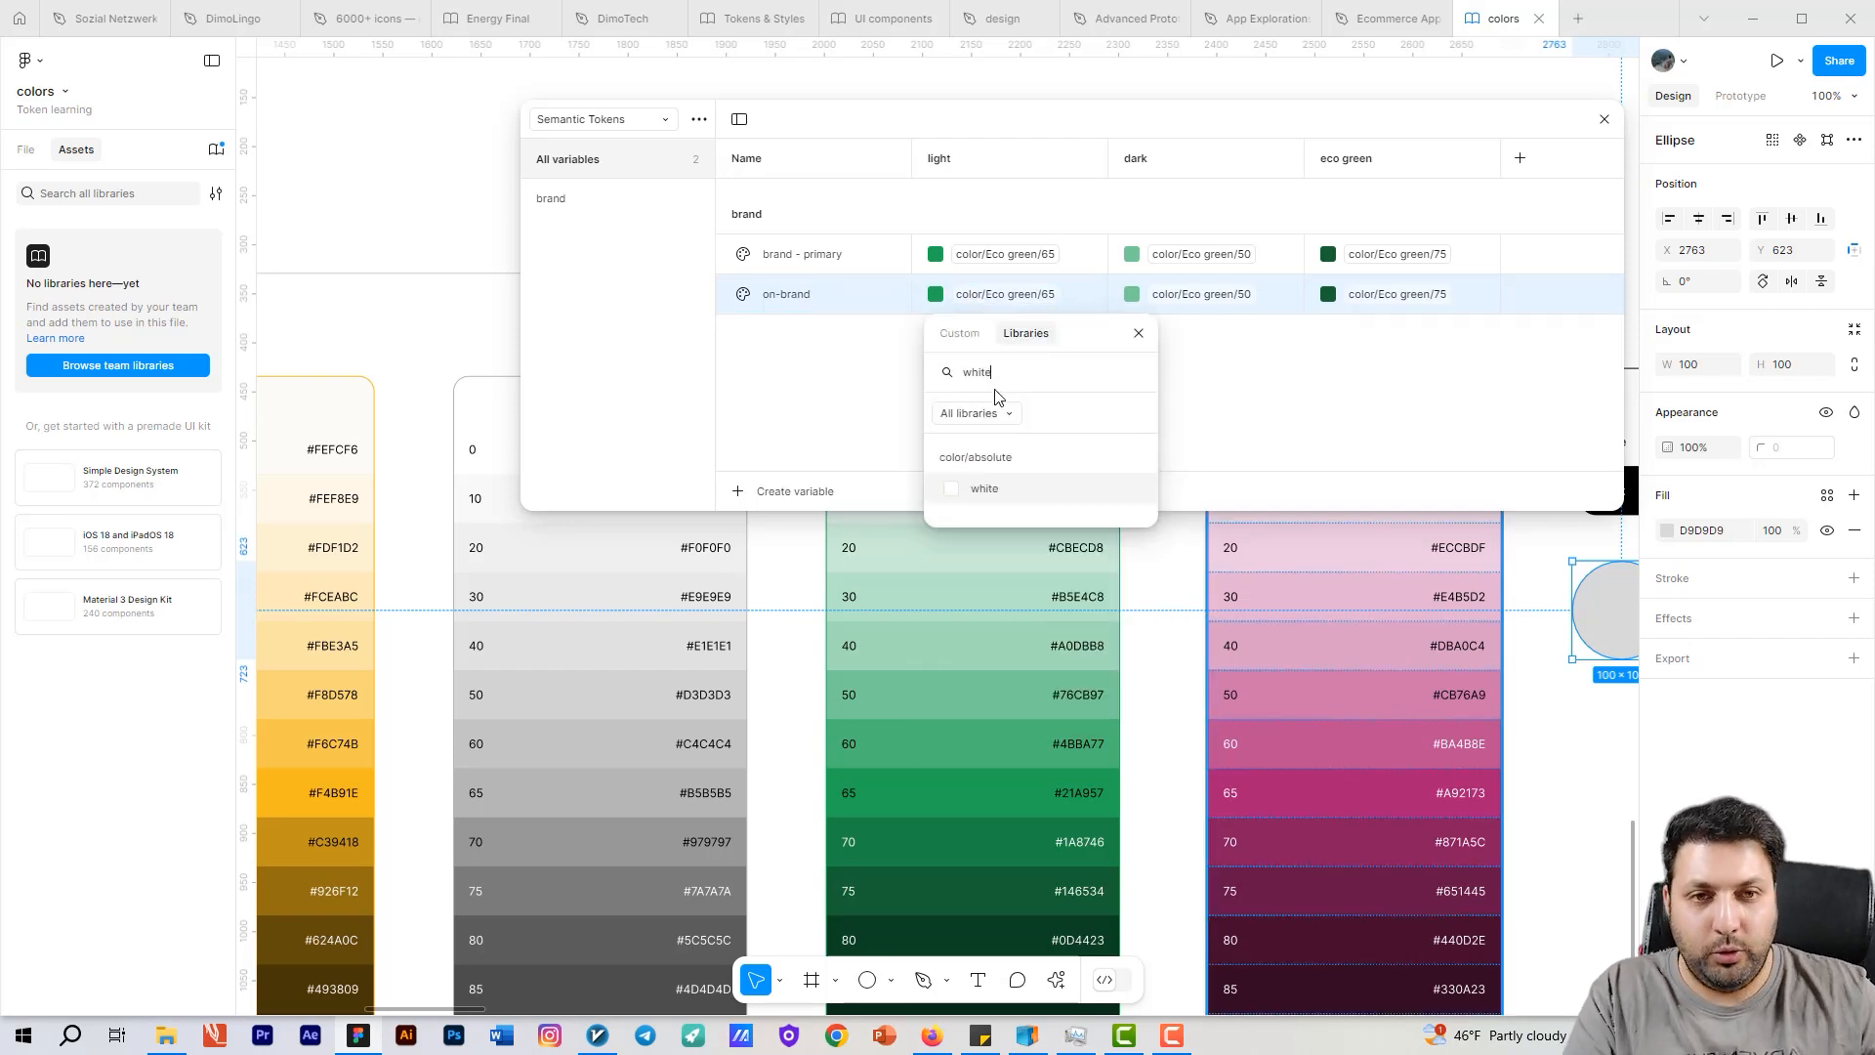
{"action": "left_click", "coordinate": [1009, 489]}
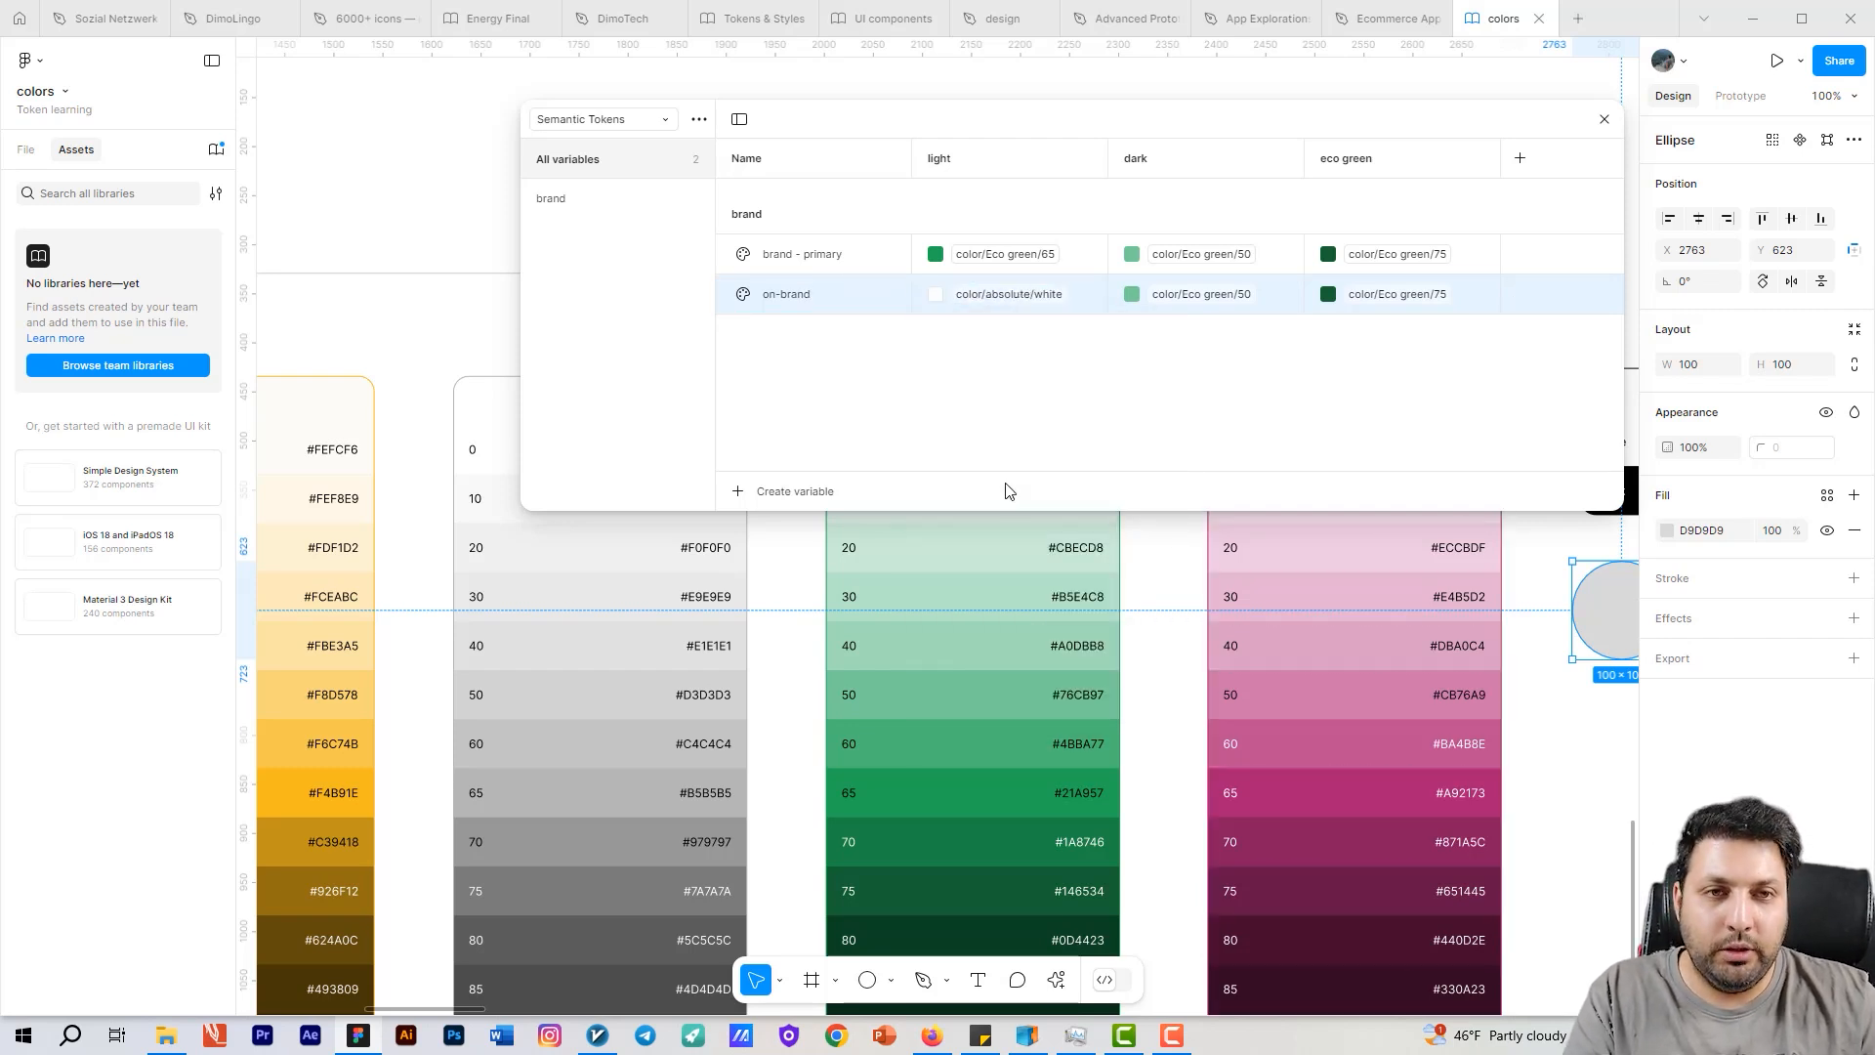
Step: Link the on-brand variable to color/Eco green/80 in the dark mode and color/Eco green/10 in the eco green mode
{"action": "left_click", "coordinate": [1156, 307]}
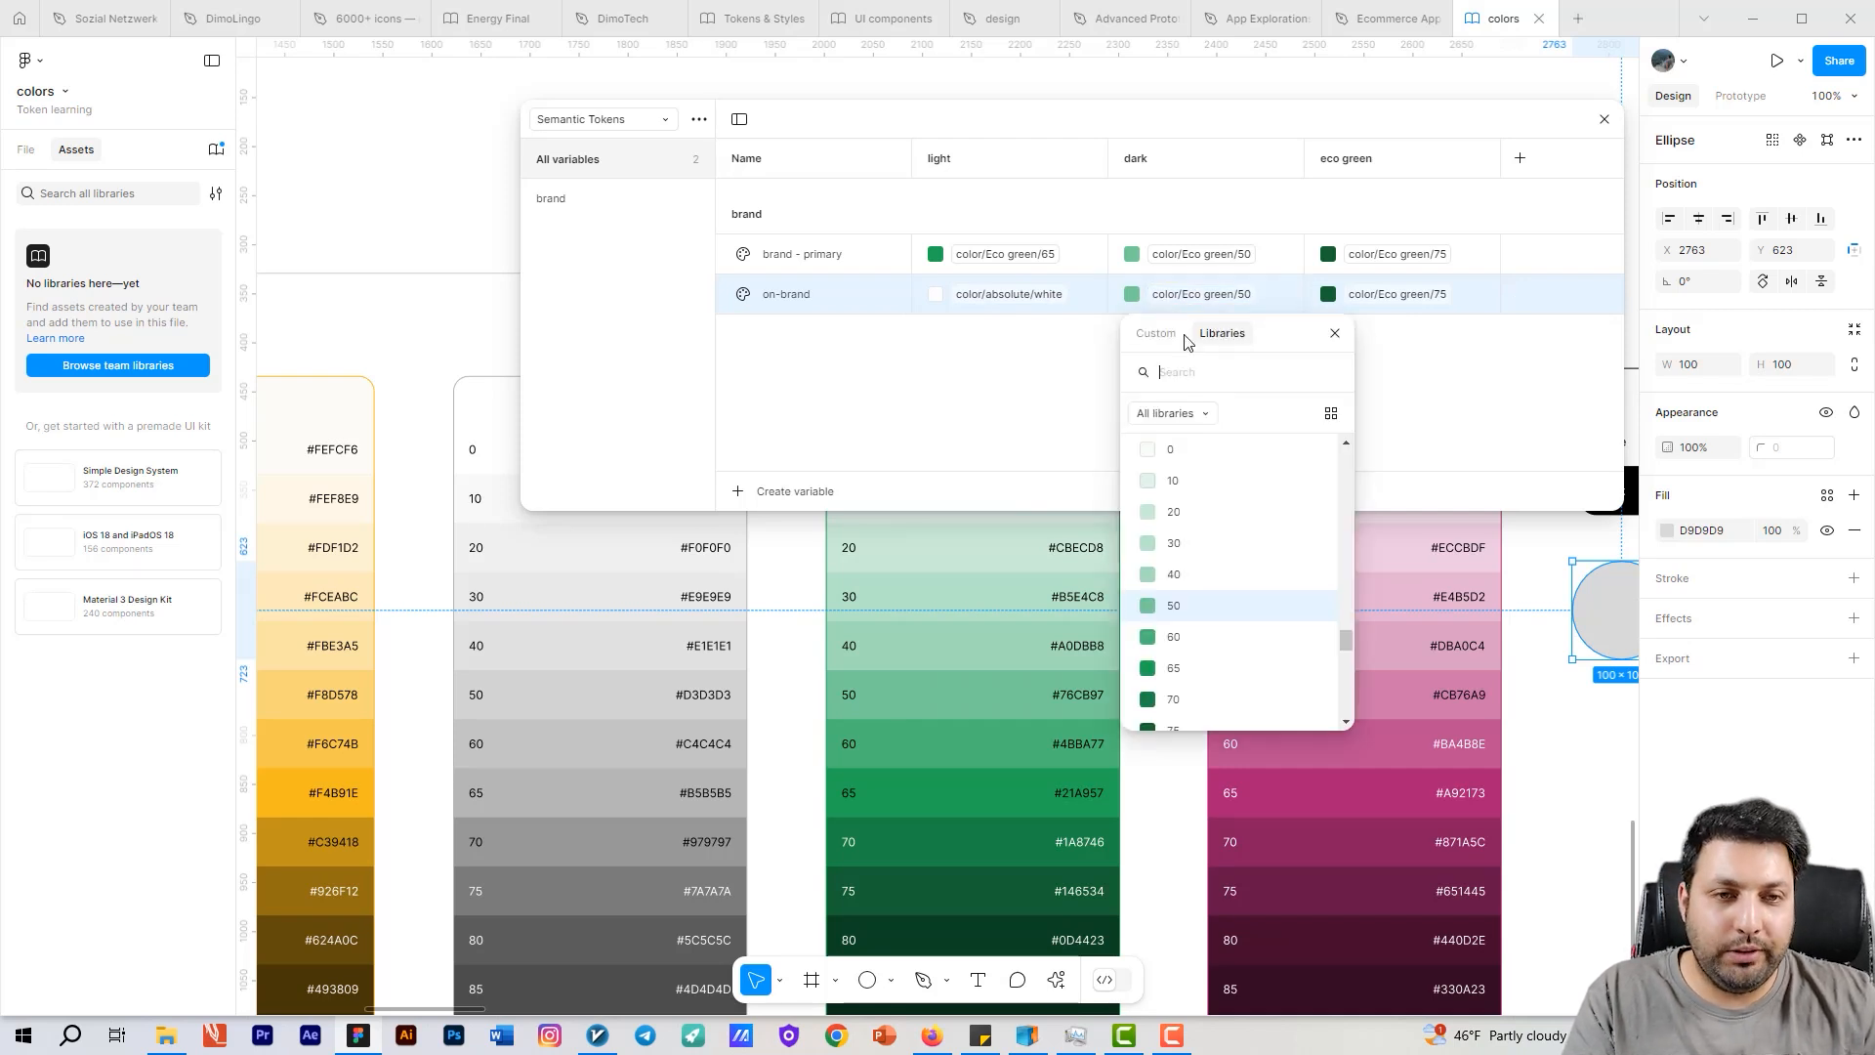
{"action": "scroll", "coordinate": [1191, 683], "scroll_direction": "down", "scroll_amount": 2}
{"action": "left_click", "coordinate": [1197, 658]}
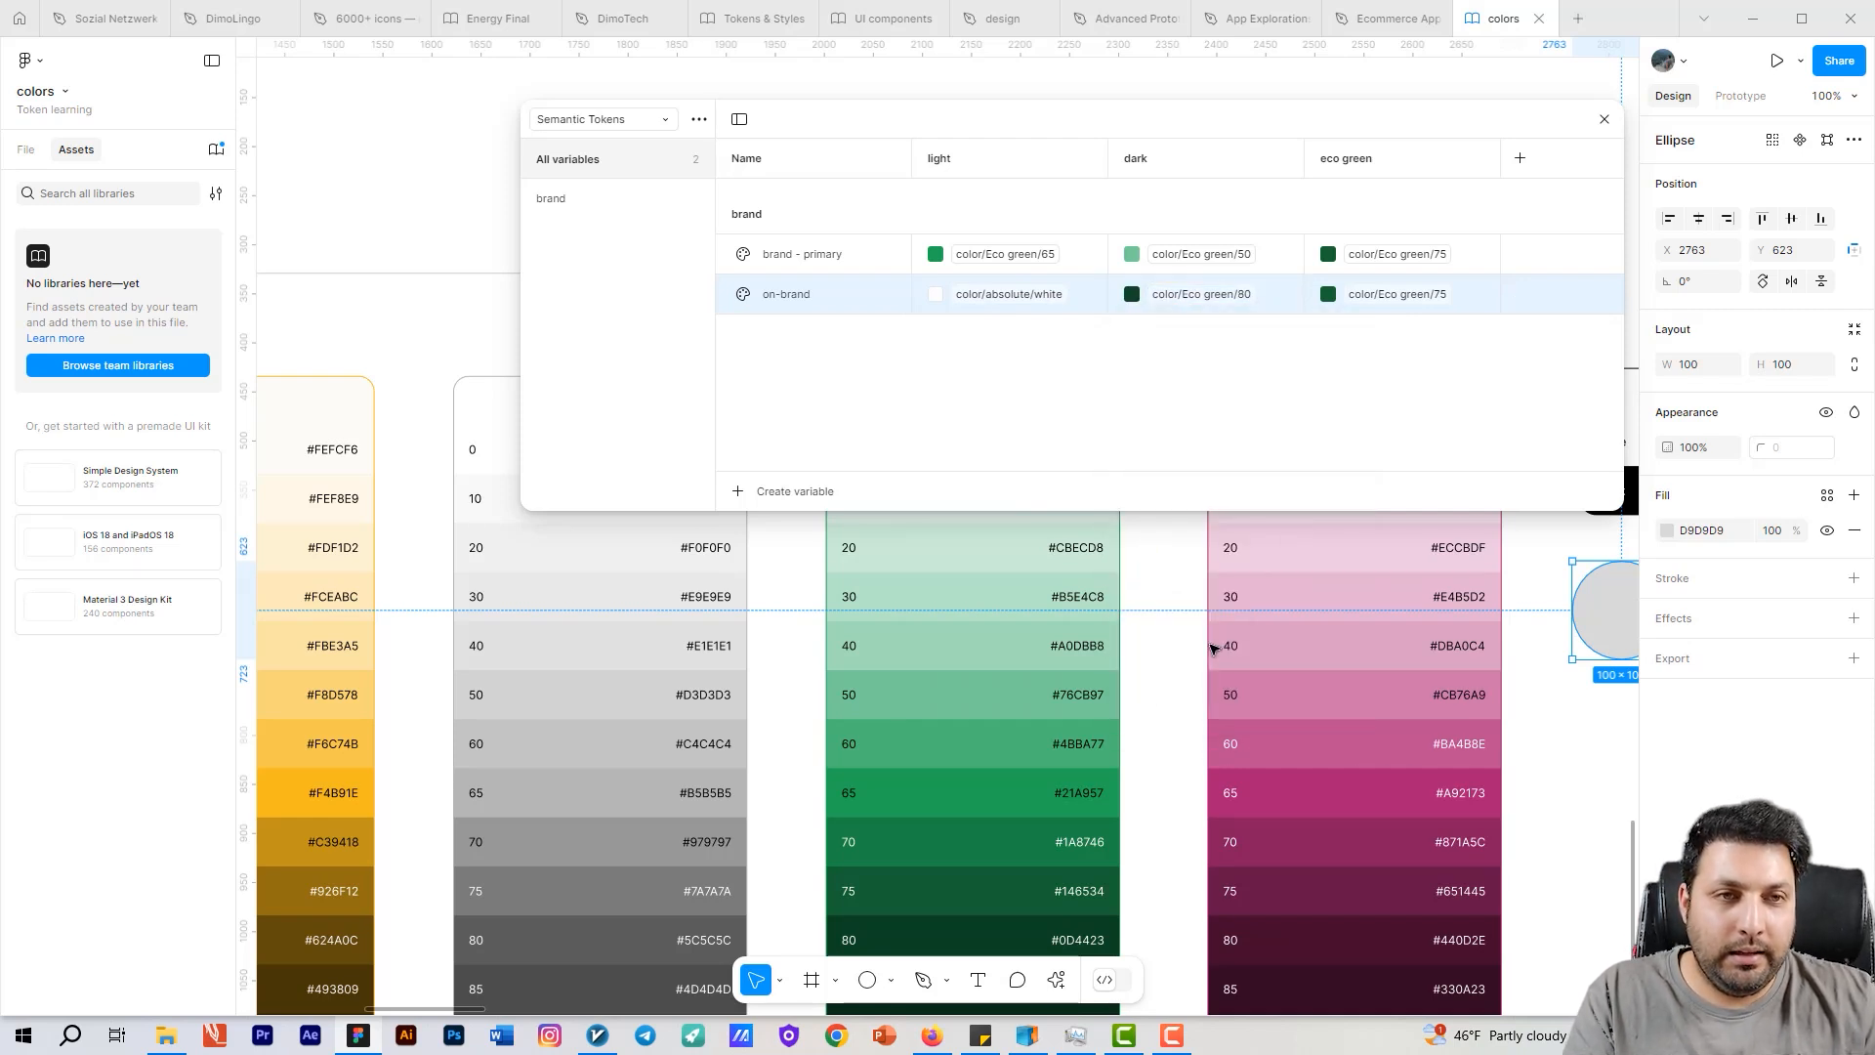
{"action": "left_click", "coordinate": [1363, 309]}
{"action": "scroll", "coordinate": [1402, 552], "scroll_direction": "up", "scroll_amount": 5}
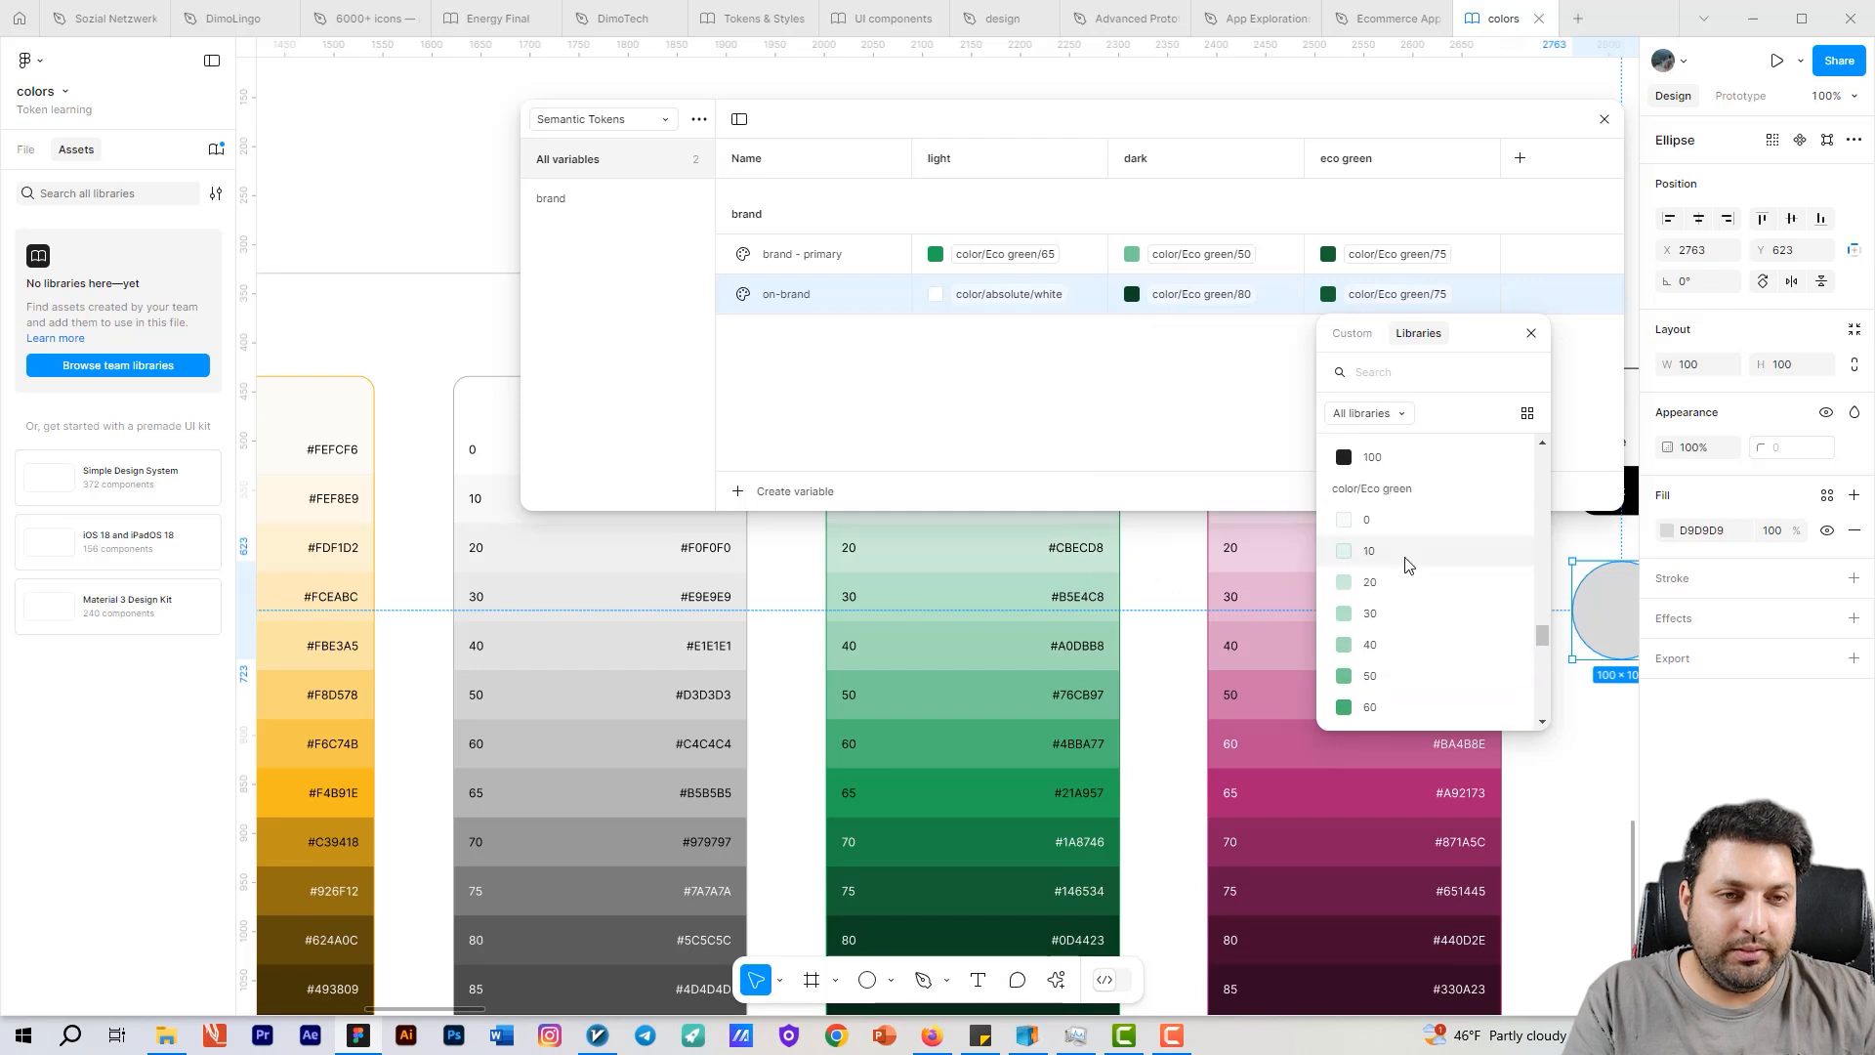
{"action": "left_click", "coordinate": [1402, 550]}
{"action": "left_click", "coordinate": [1150, 359]}
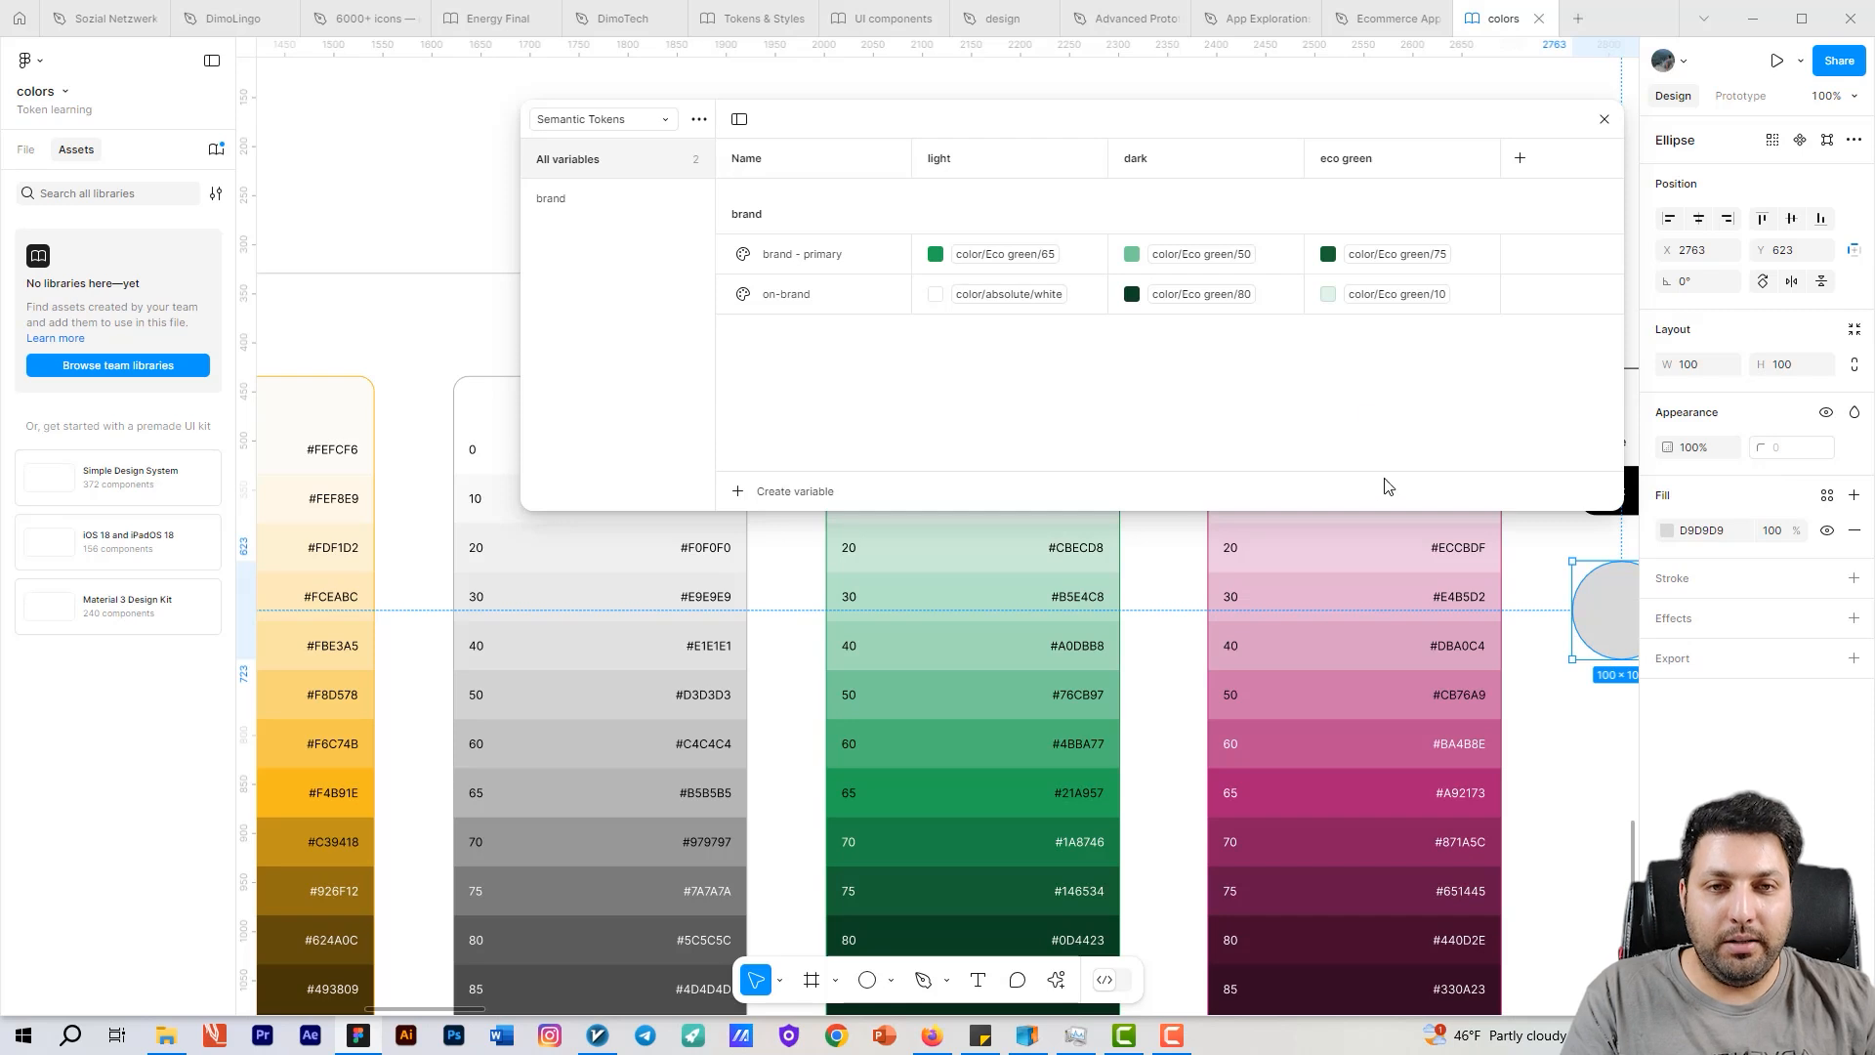
Step: Create a color variable named "secondary/0" in the Semantic Tokens collection, so it sits in a secondary group
{"action": "left_click", "coordinate": [739, 493]}
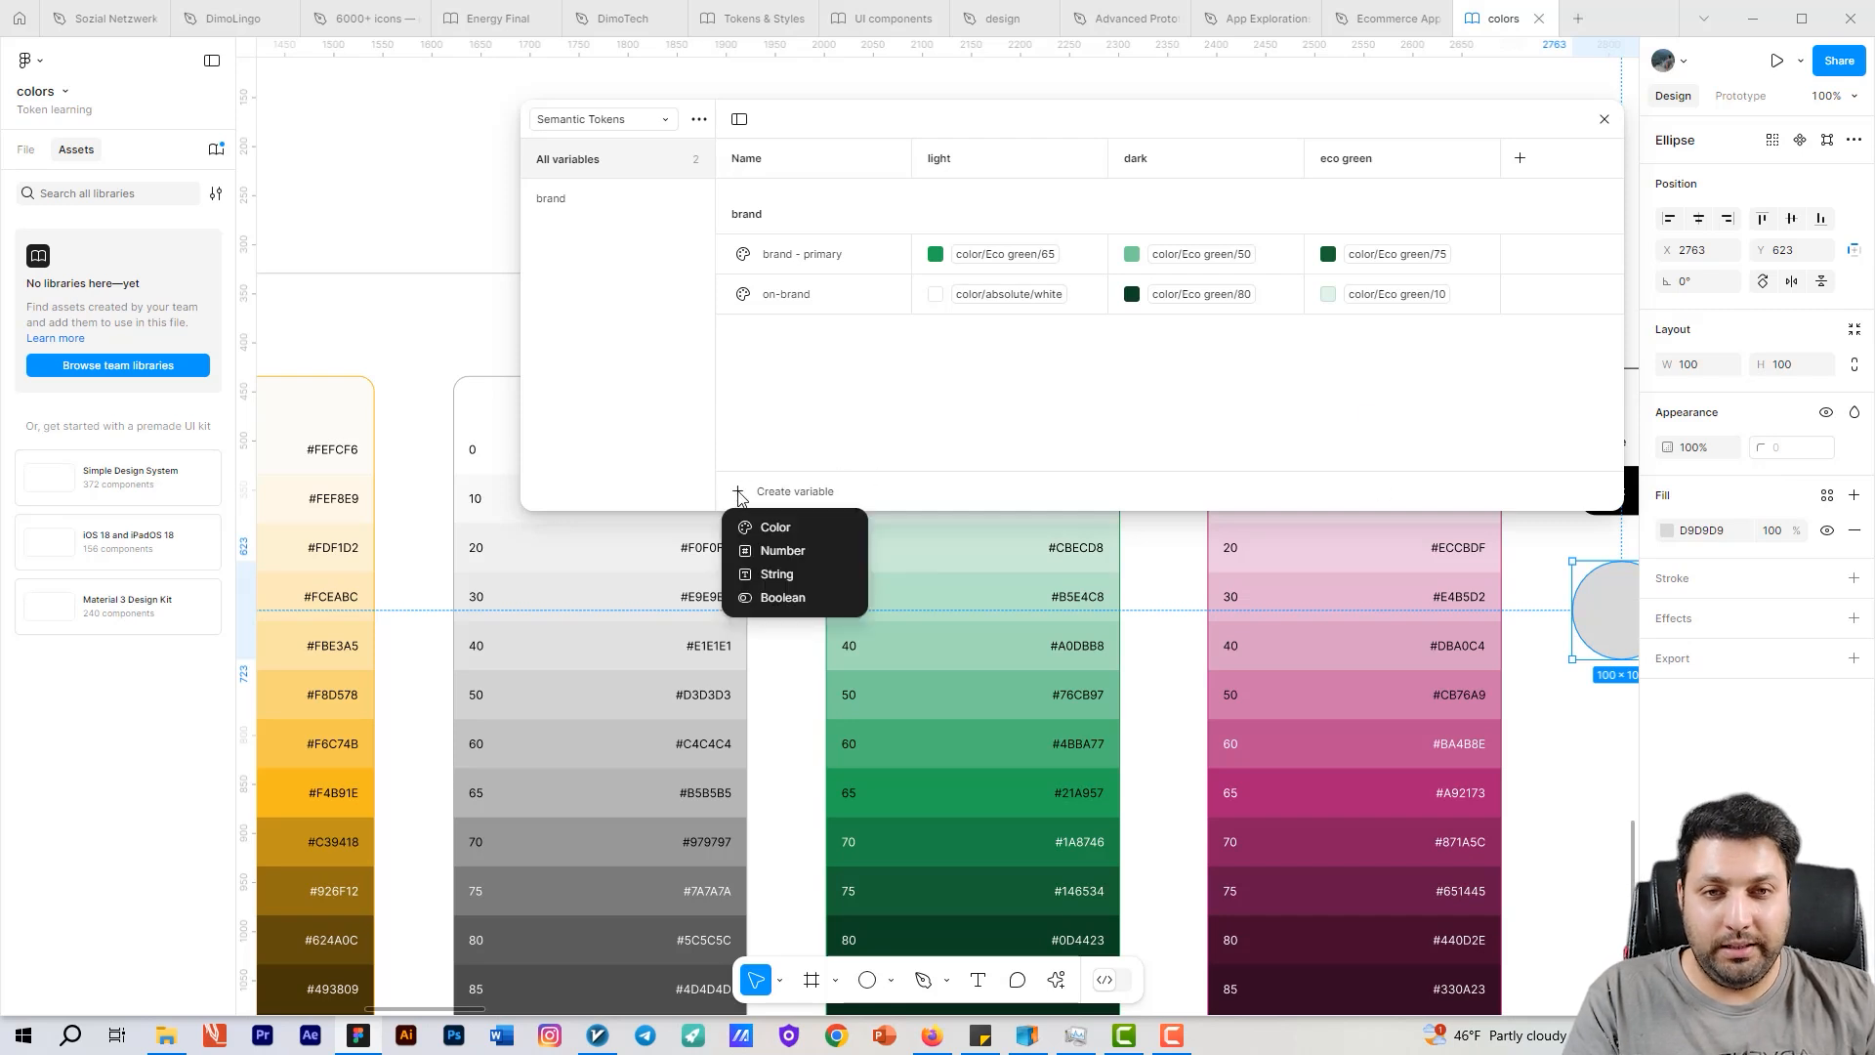
{"action": "left_click", "coordinate": [776, 527]}
{"action": "type", "text": "secondary"}
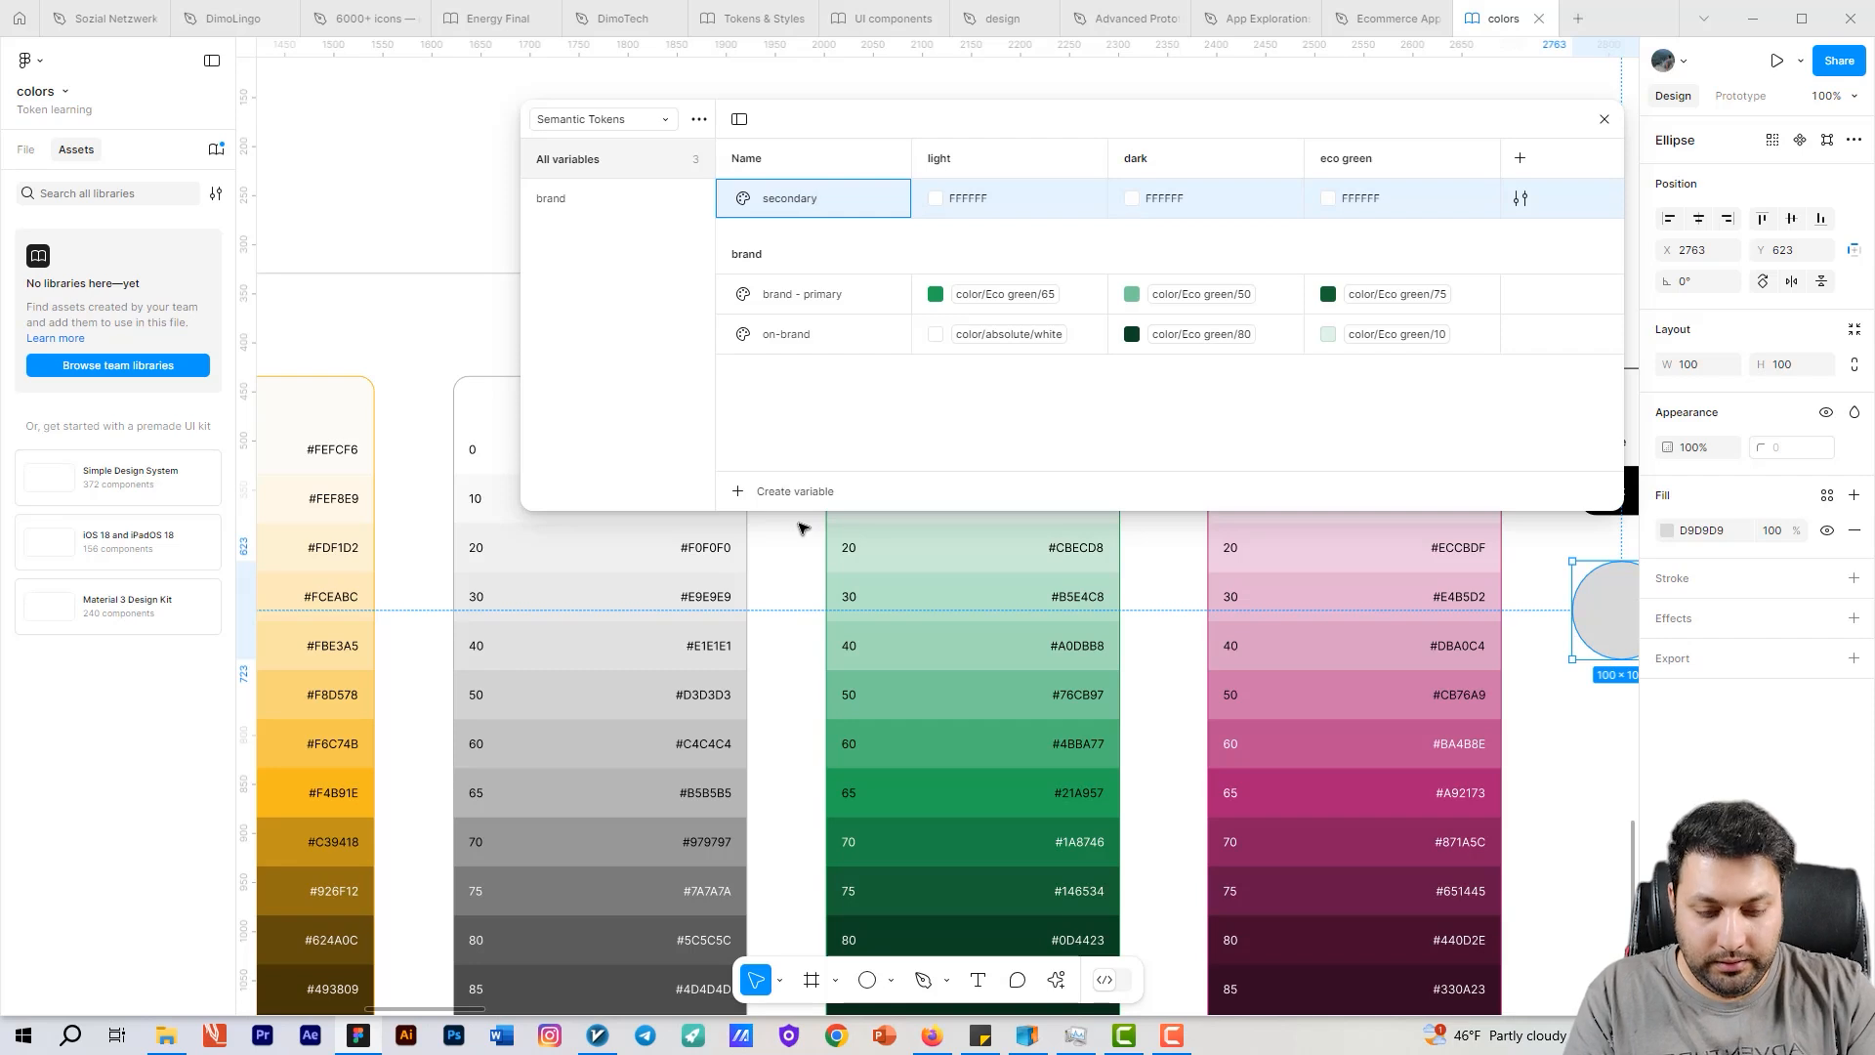
{"action": "type", "text": "/0"}
{"action": "key", "text": "Return"}
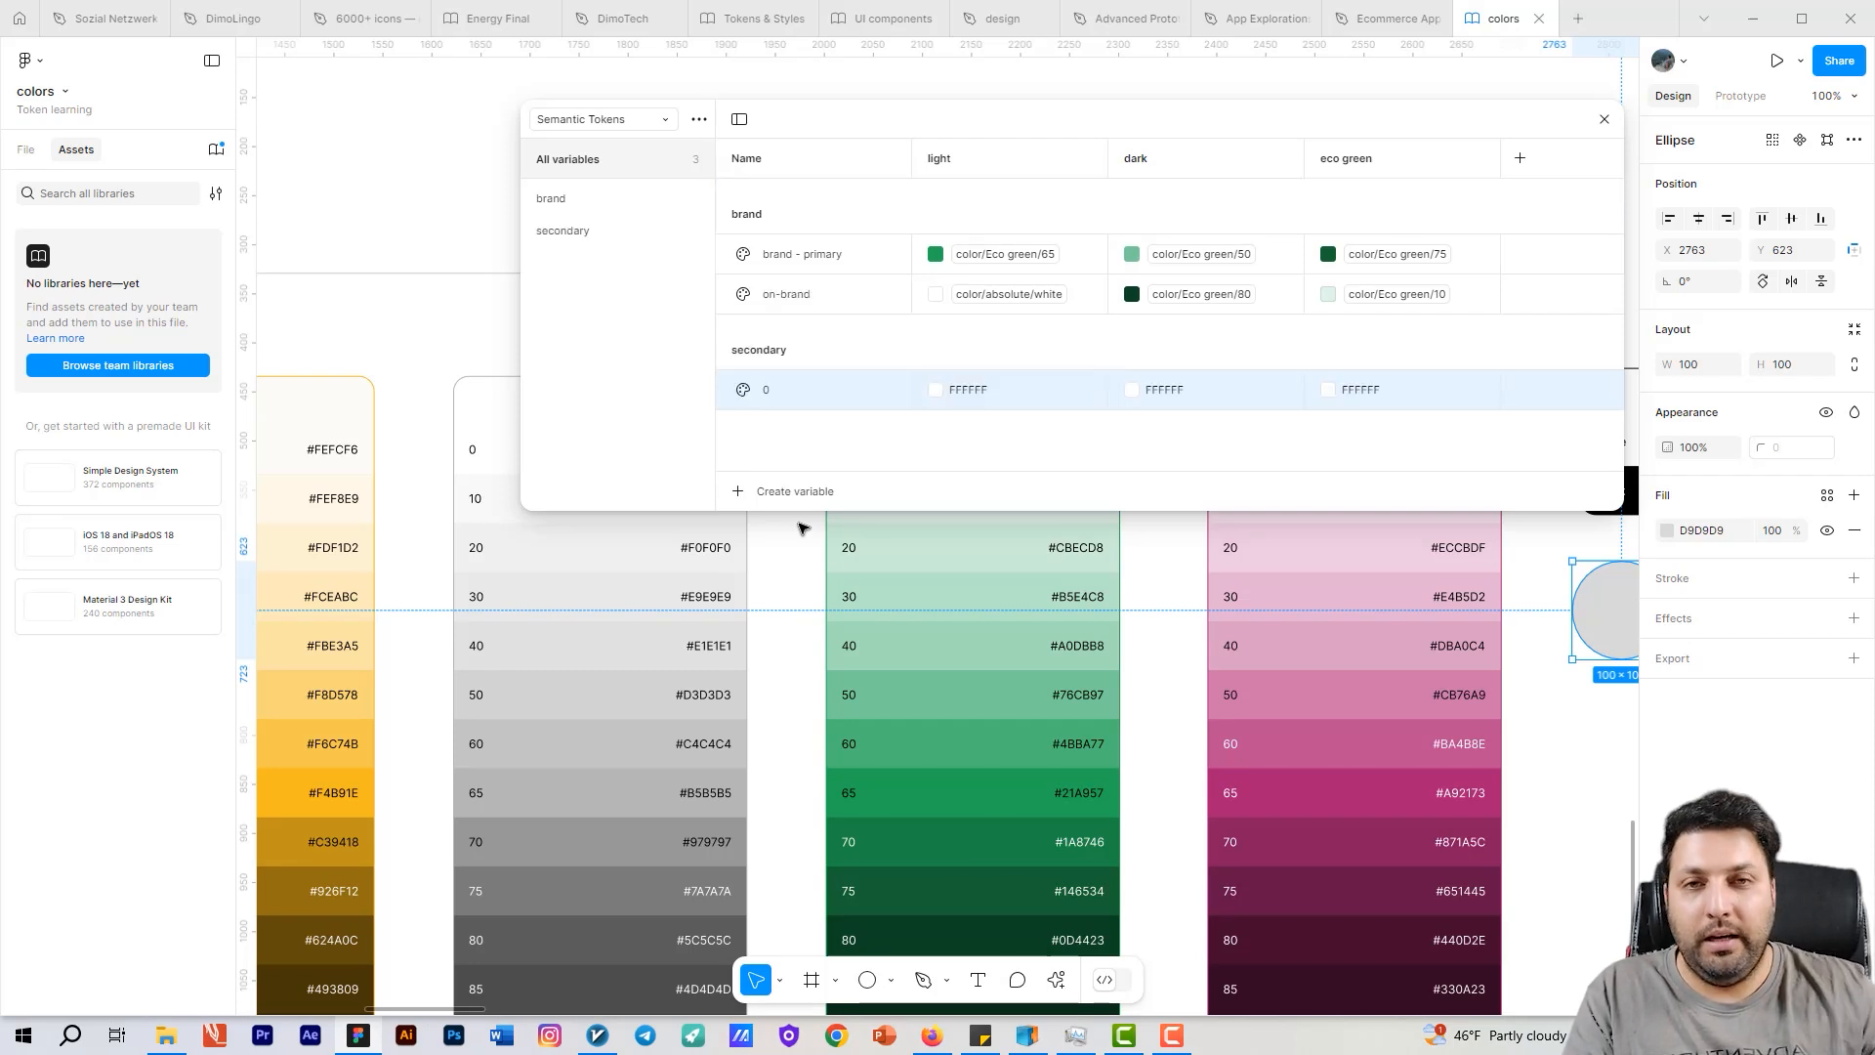
Step: Show only the secondary group and rename its 0 variable to "secondary"
{"action": "left_click", "coordinate": [597, 234]}
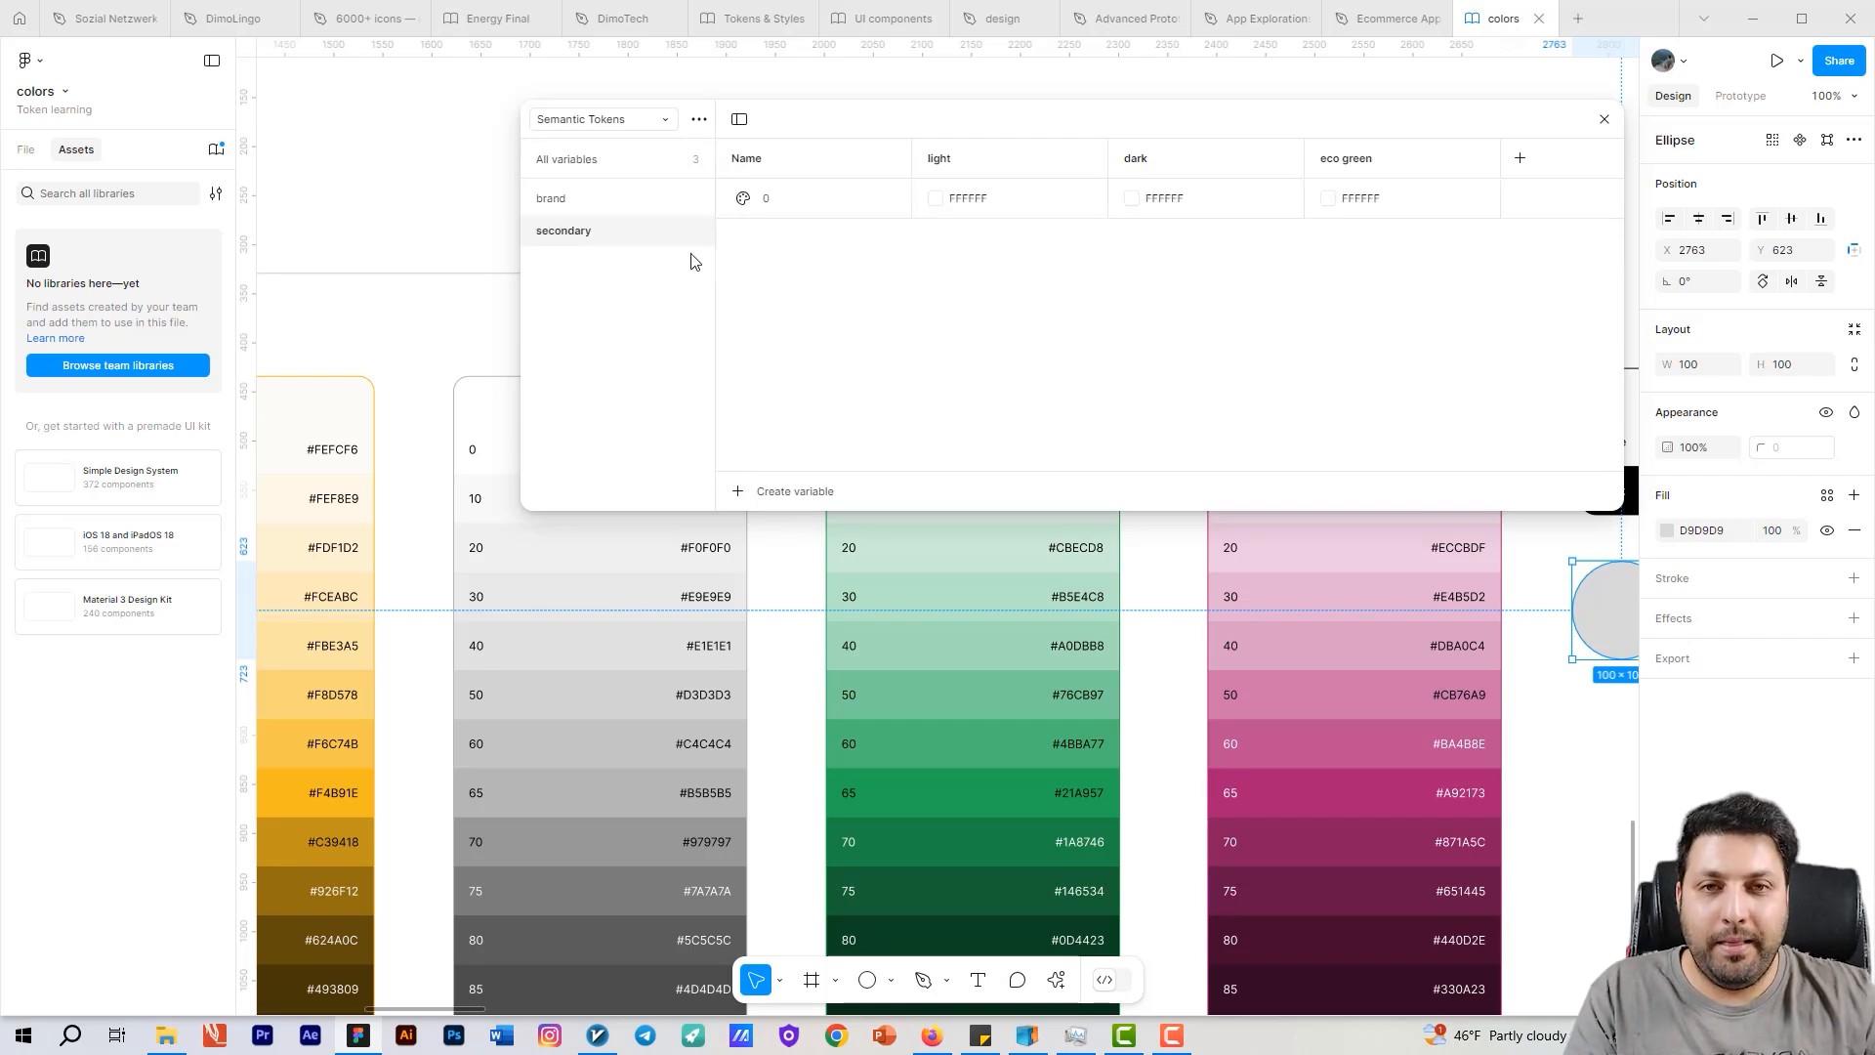
{"action": "left_click", "coordinate": [787, 203]}
{"action": "double_click", "coordinate": [780, 202]}
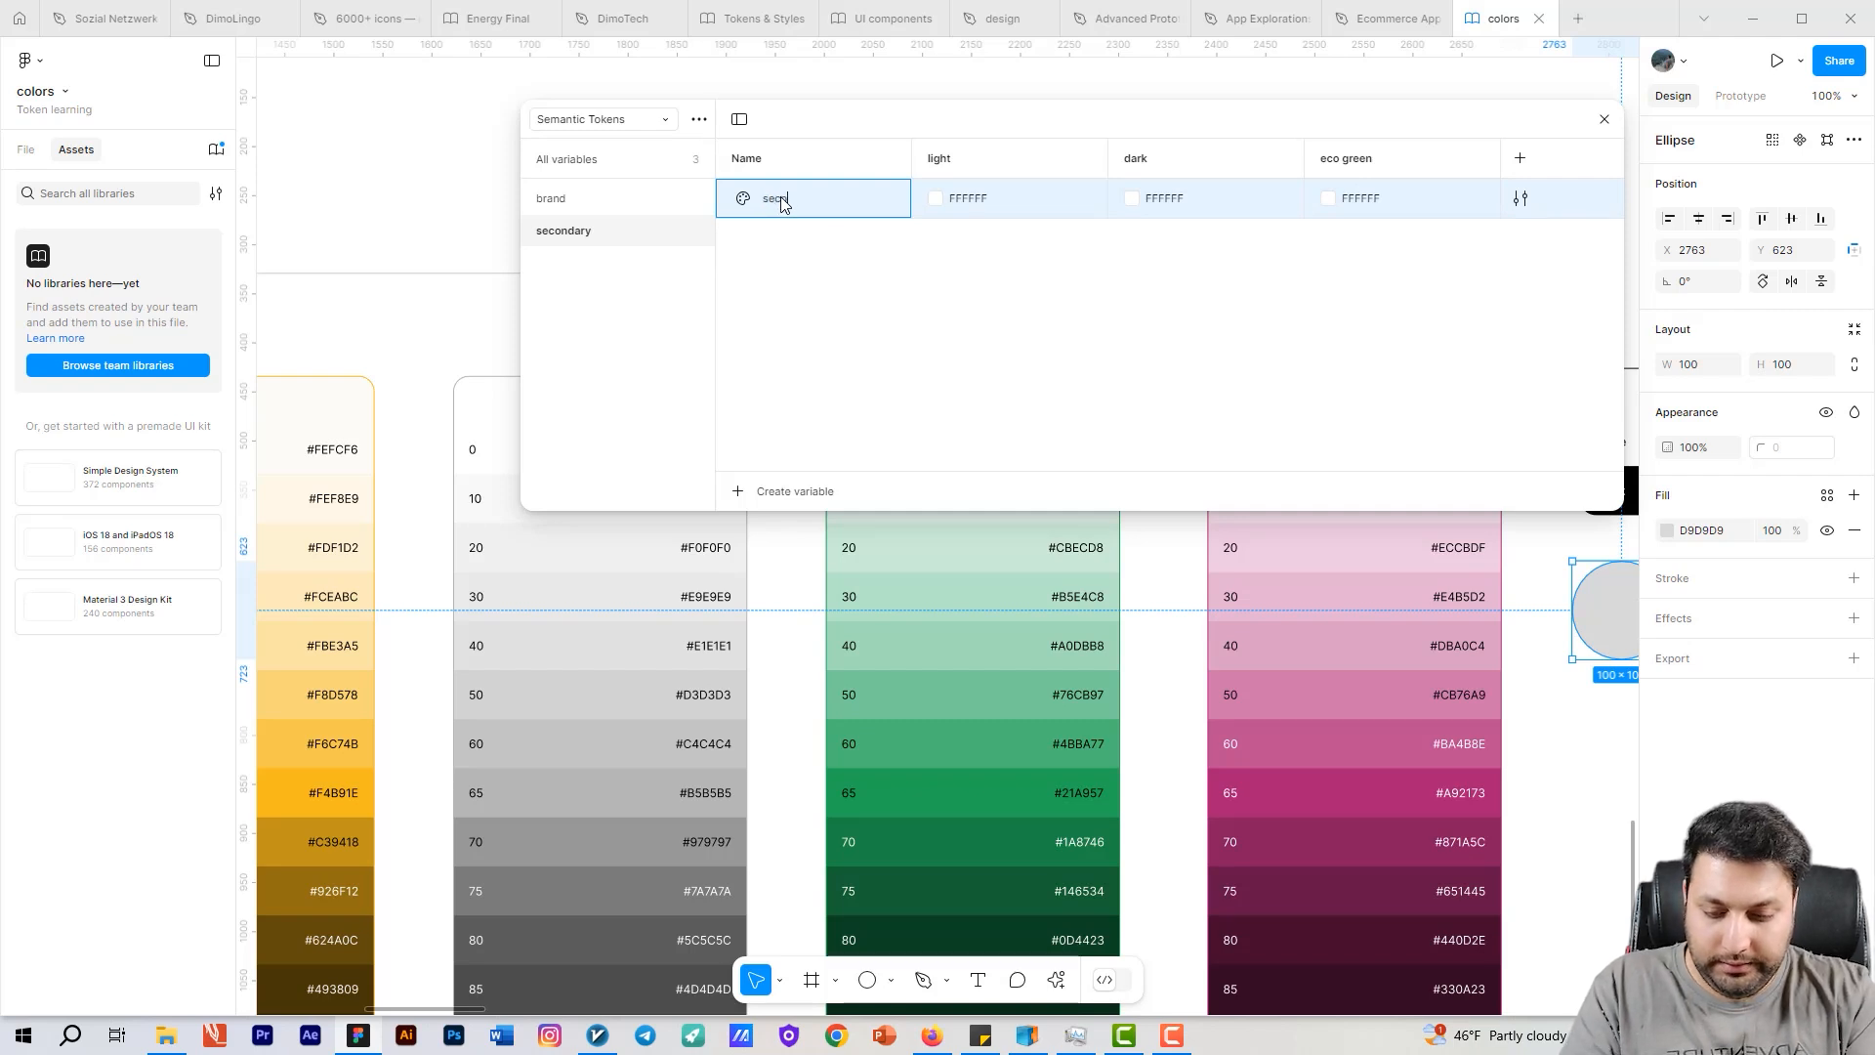
{"action": "type", "text": "second"}
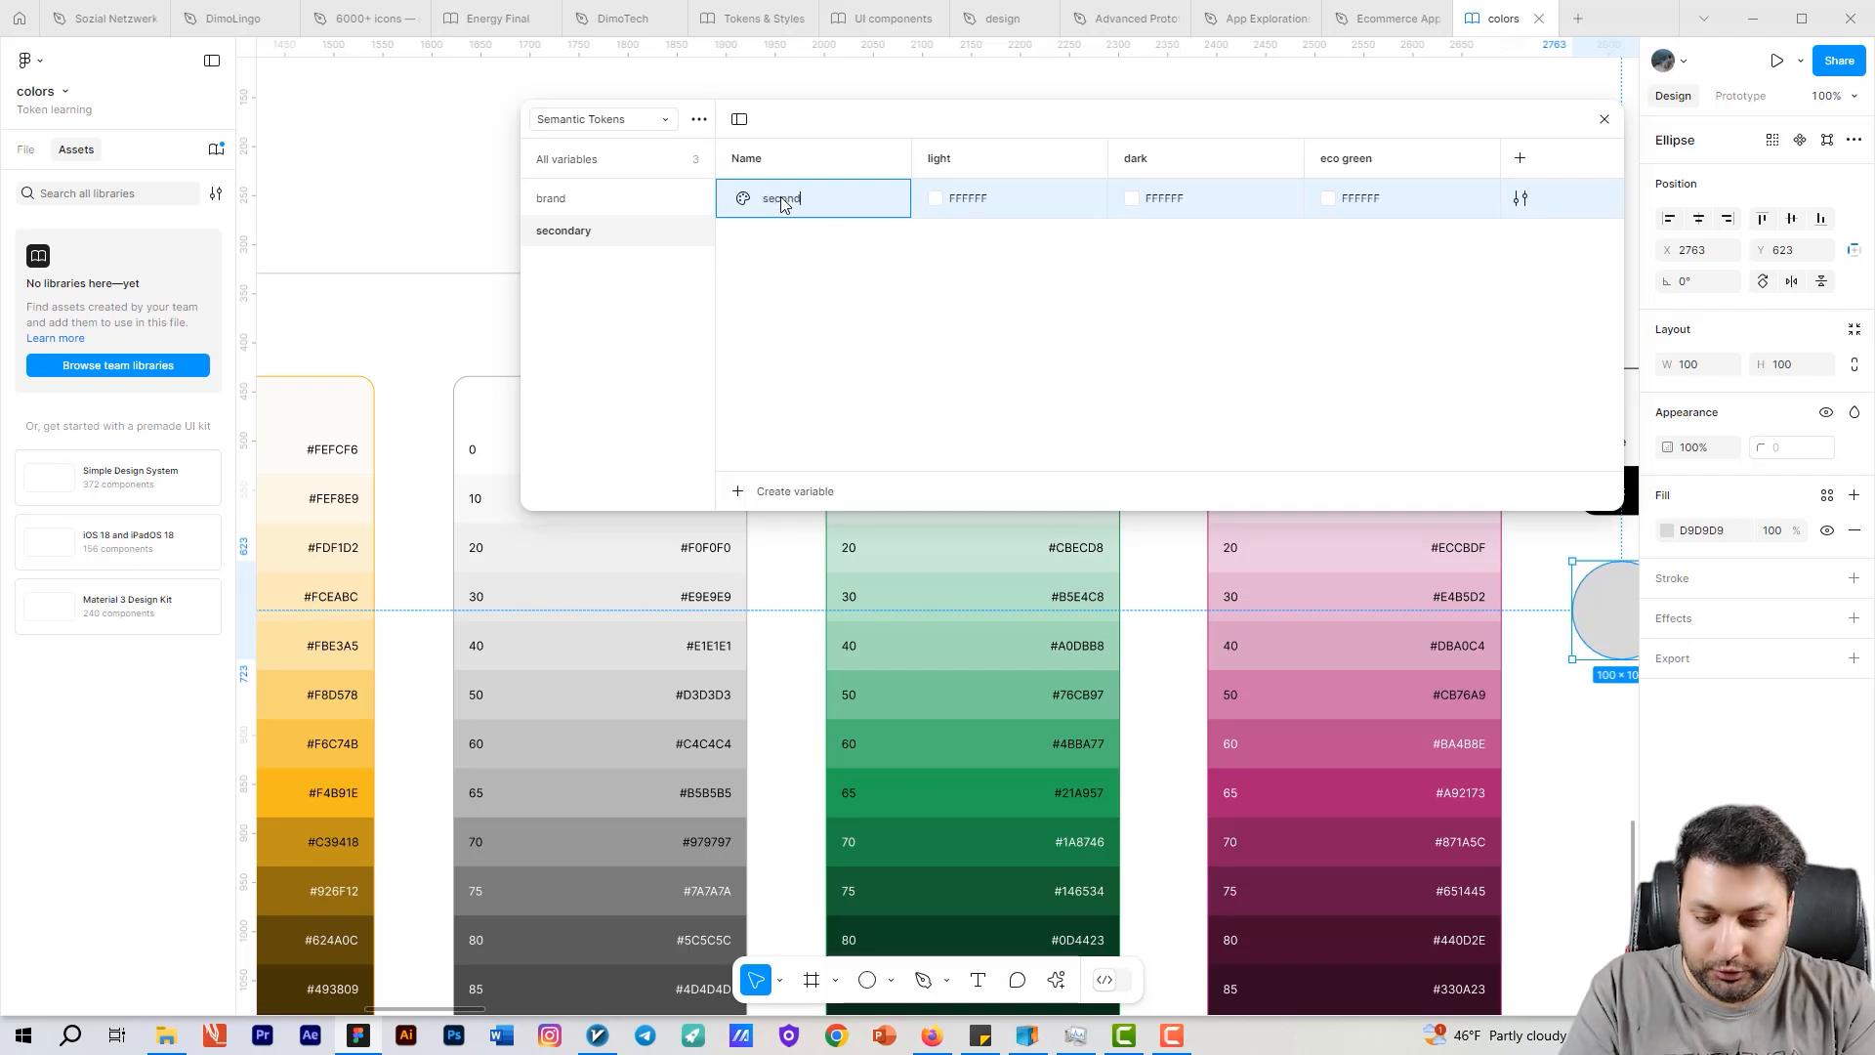
{"action": "type", "text": "ary"}
{"action": "key", "text": "Return"}
Step: Link the secondary variable's light mode value to color/purple/65
{"action": "left_click", "coordinate": [950, 207]}
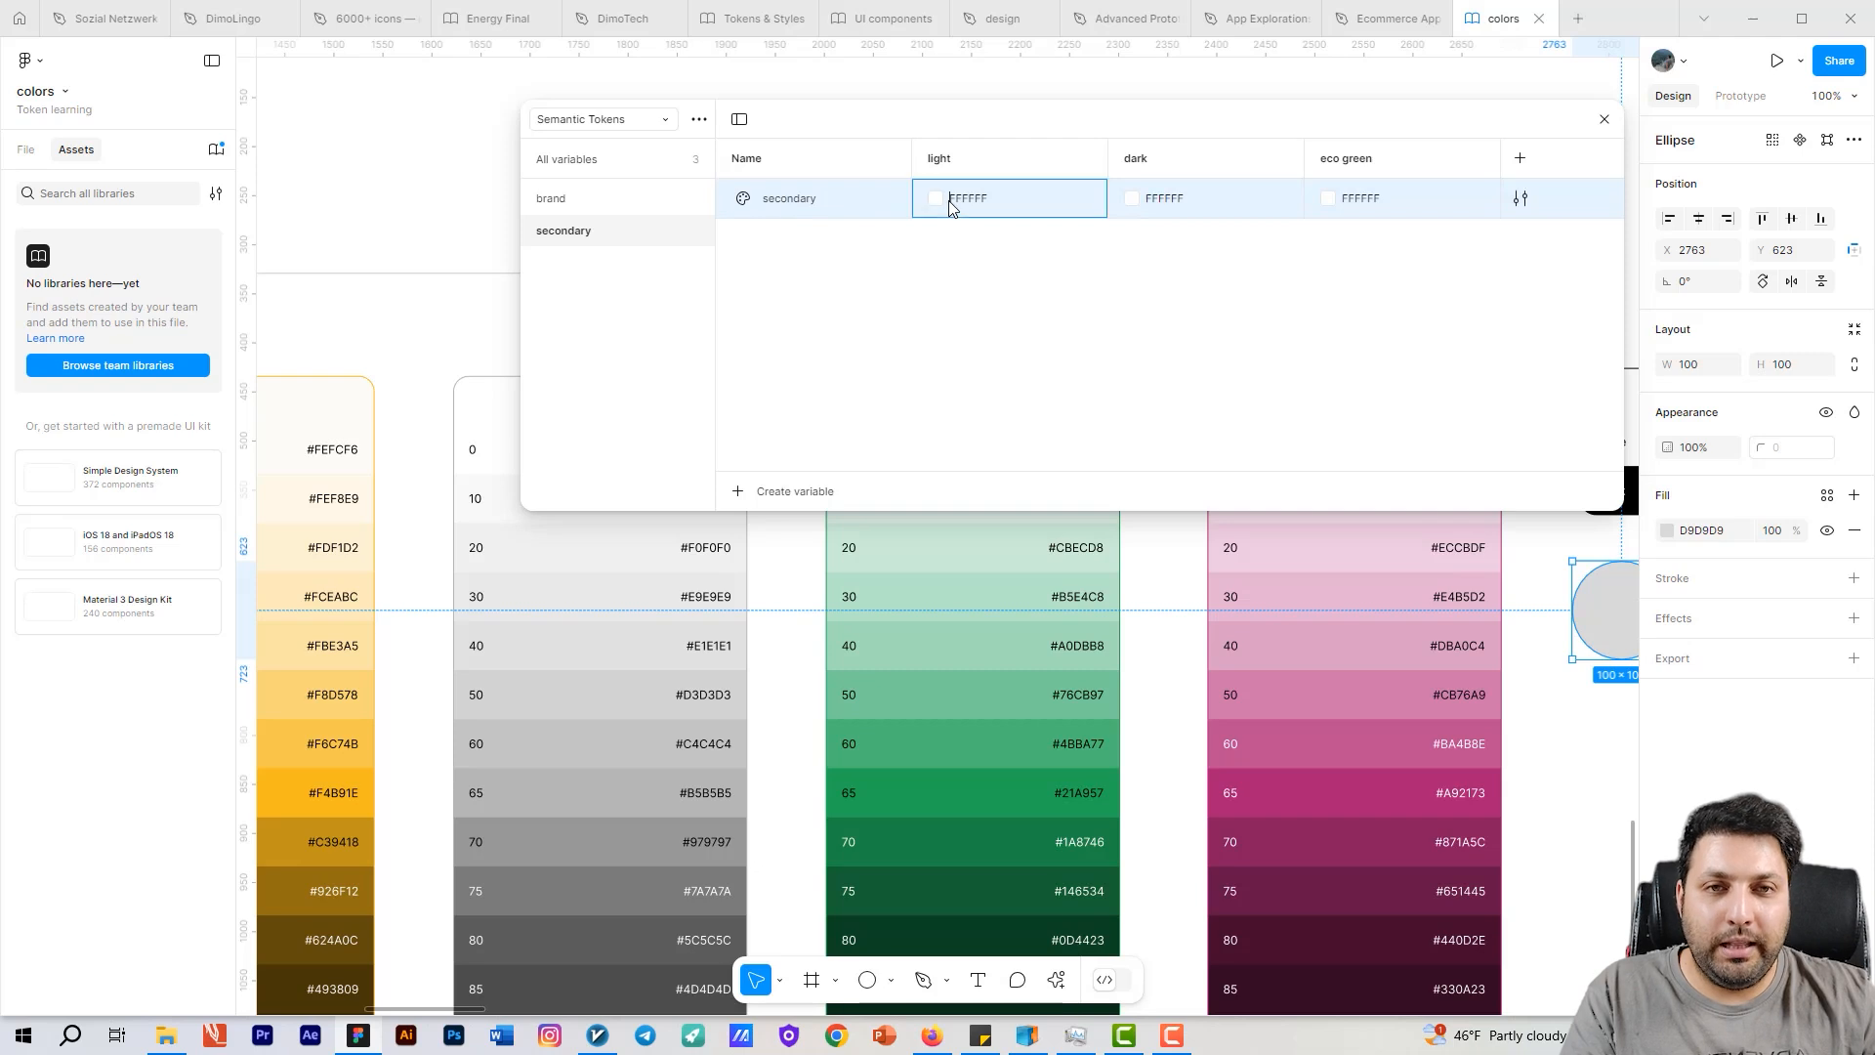
{"action": "left_click", "coordinate": [935, 201]}
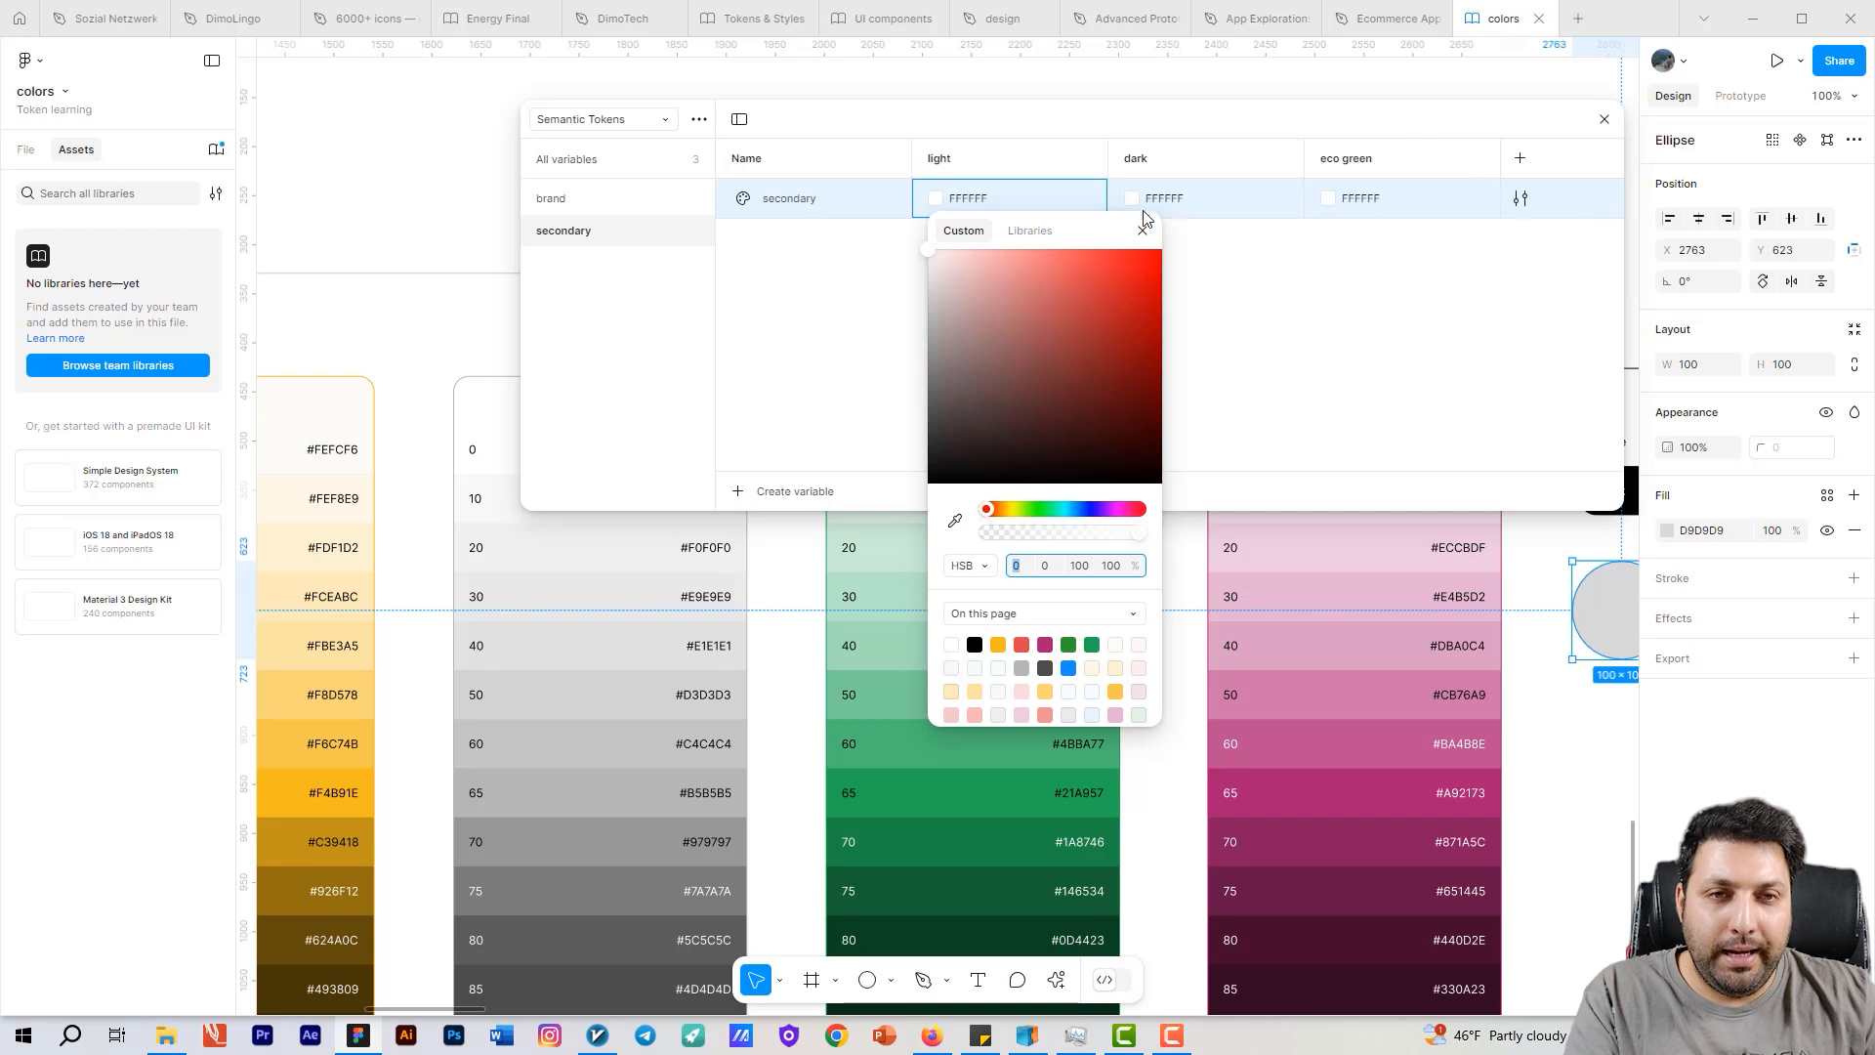
{"action": "left_click", "coordinate": [1029, 231]}
{"action": "scroll", "coordinate": [1074, 469], "scroll_direction": "down", "scroll_amount": 5}
{"action": "scroll", "coordinate": [1062, 501], "scroll_direction": "down", "scroll_amount": 5}
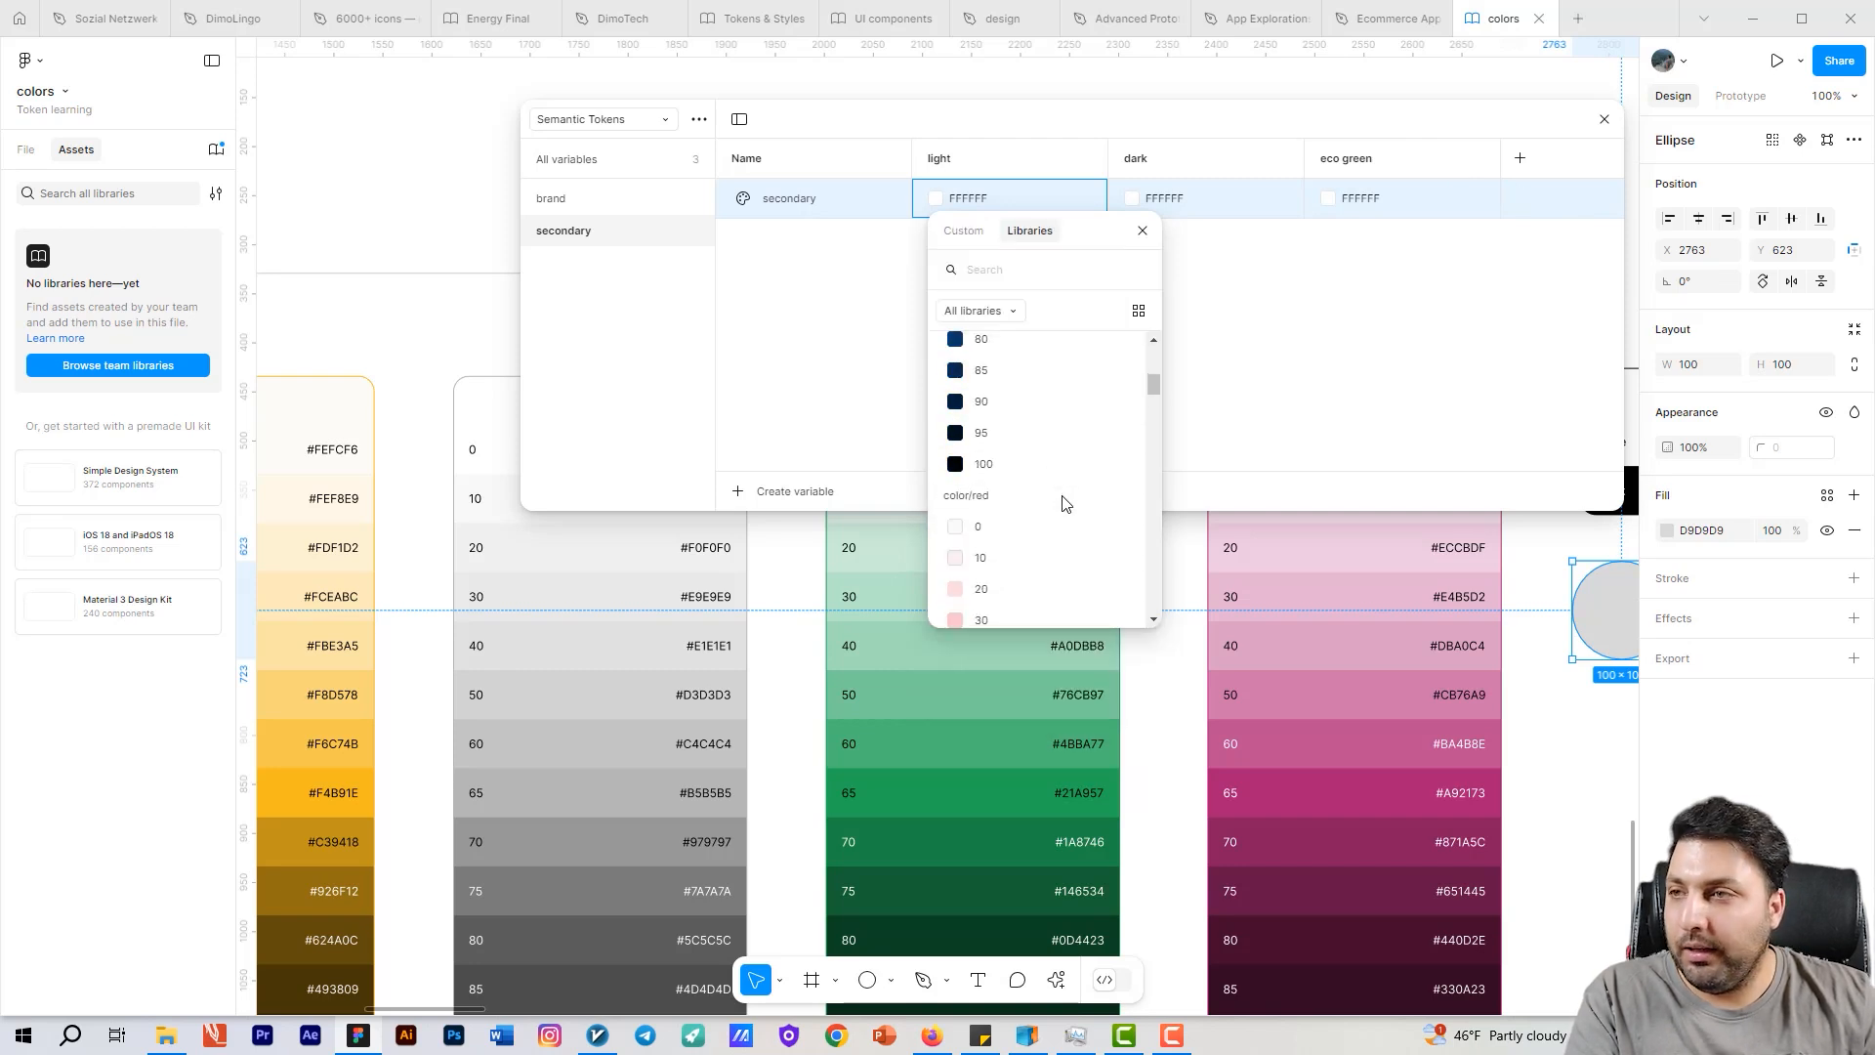
{"action": "scroll", "coordinate": [1051, 477], "scroll_direction": "down", "scroll_amount": 2}
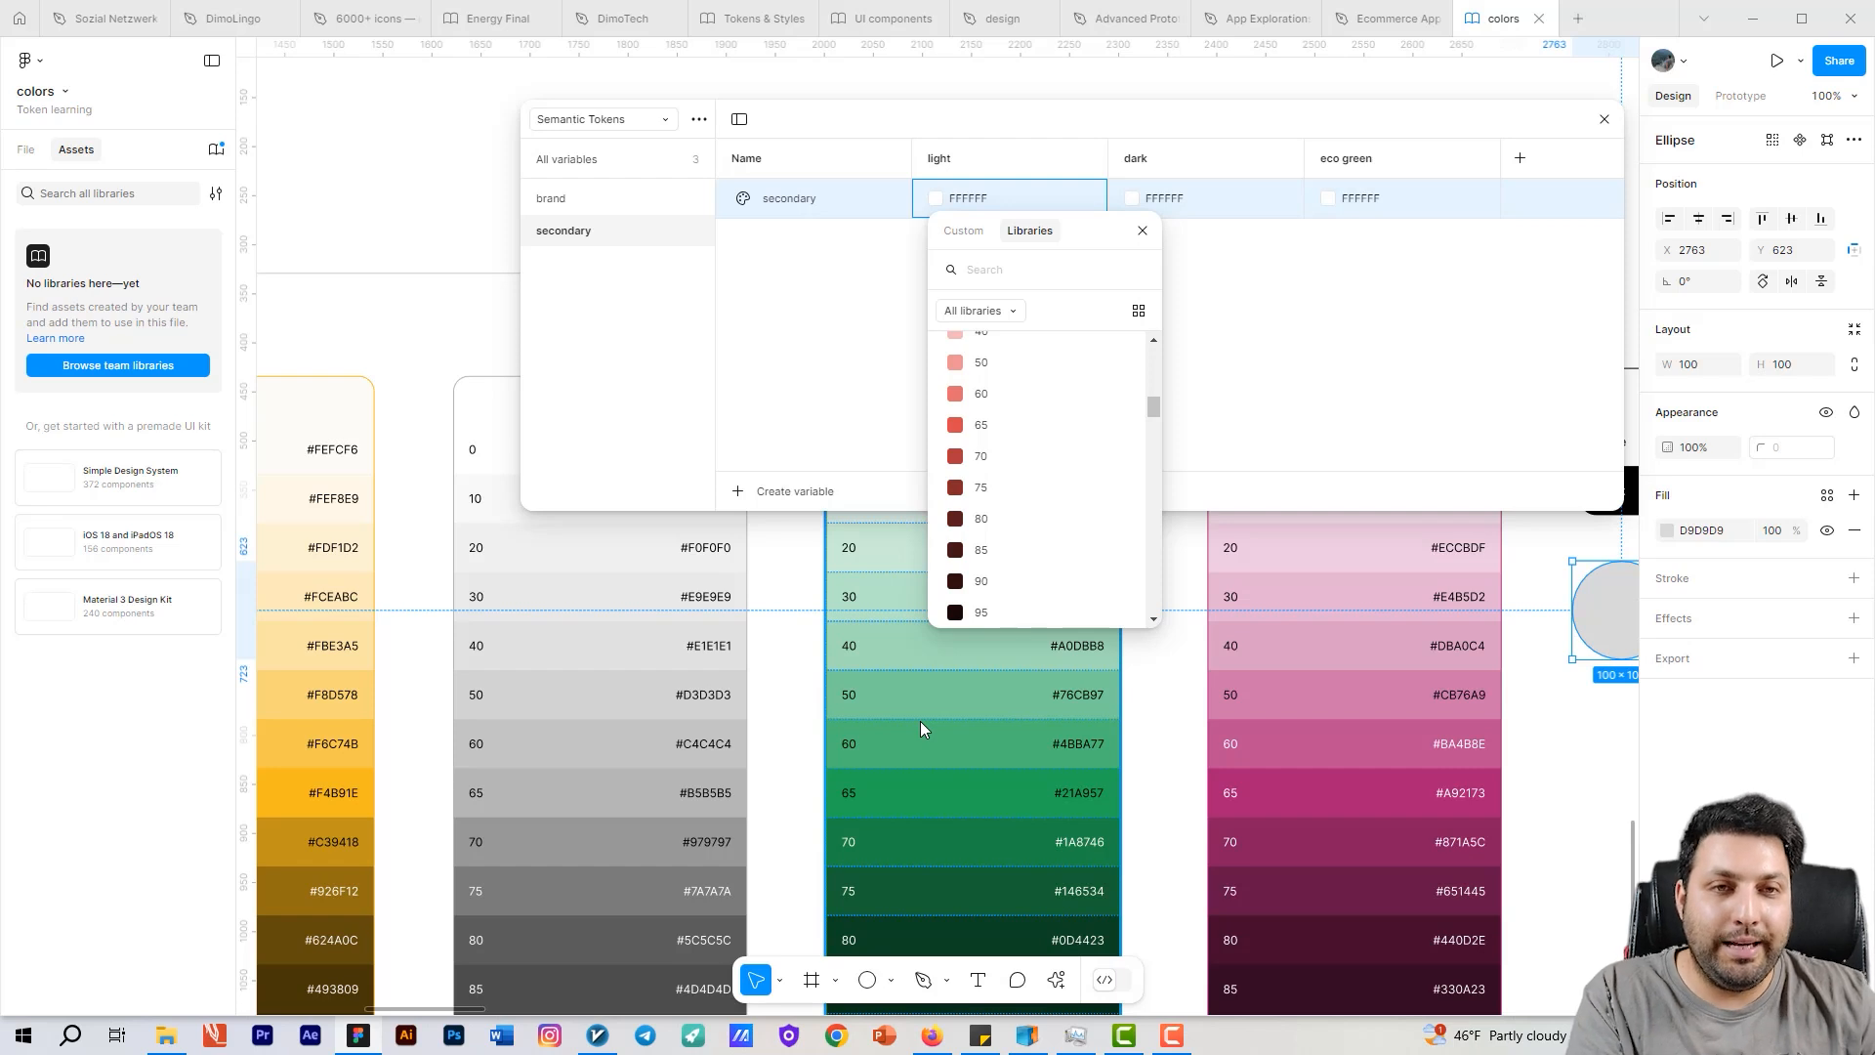
{"action": "scroll", "coordinate": [1038, 473], "scroll_direction": "up", "scroll_amount": 2}
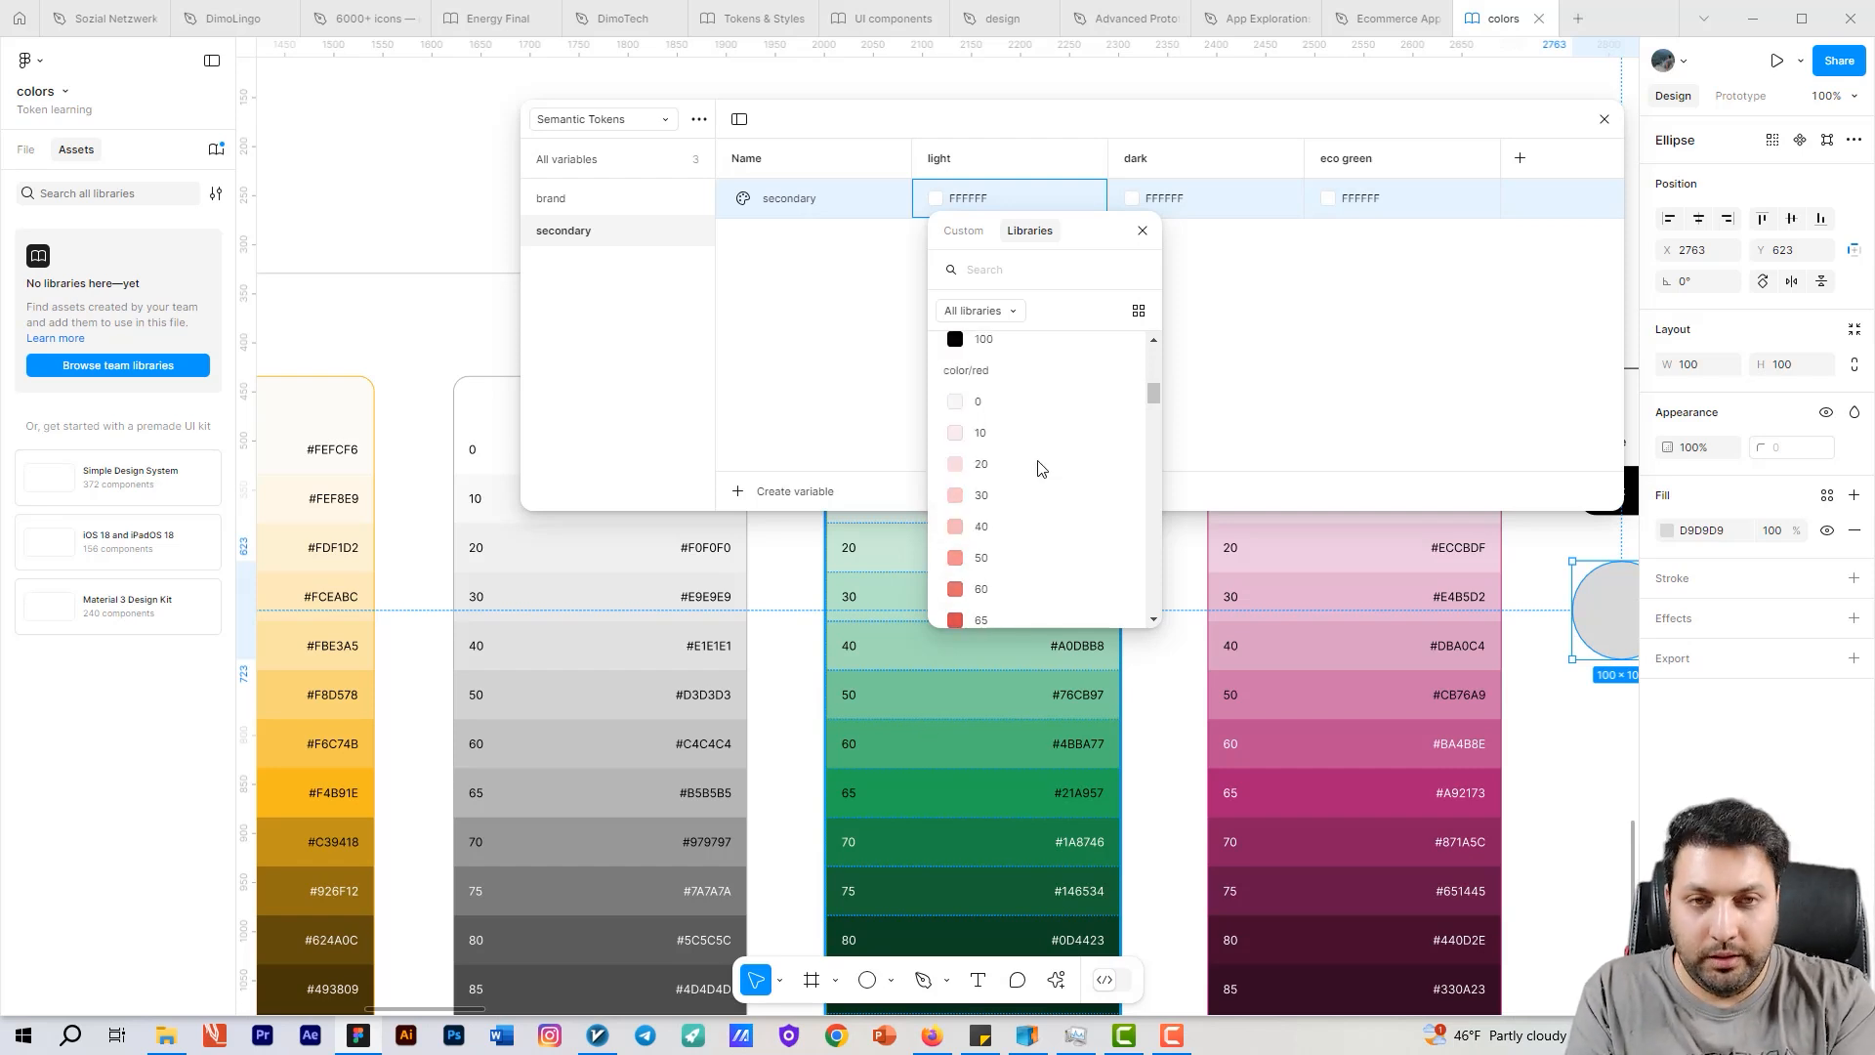
{"action": "key", "text": "6"}
{"action": "key", "text": "5"}
{"action": "left_click", "coordinate": [1001, 271]}
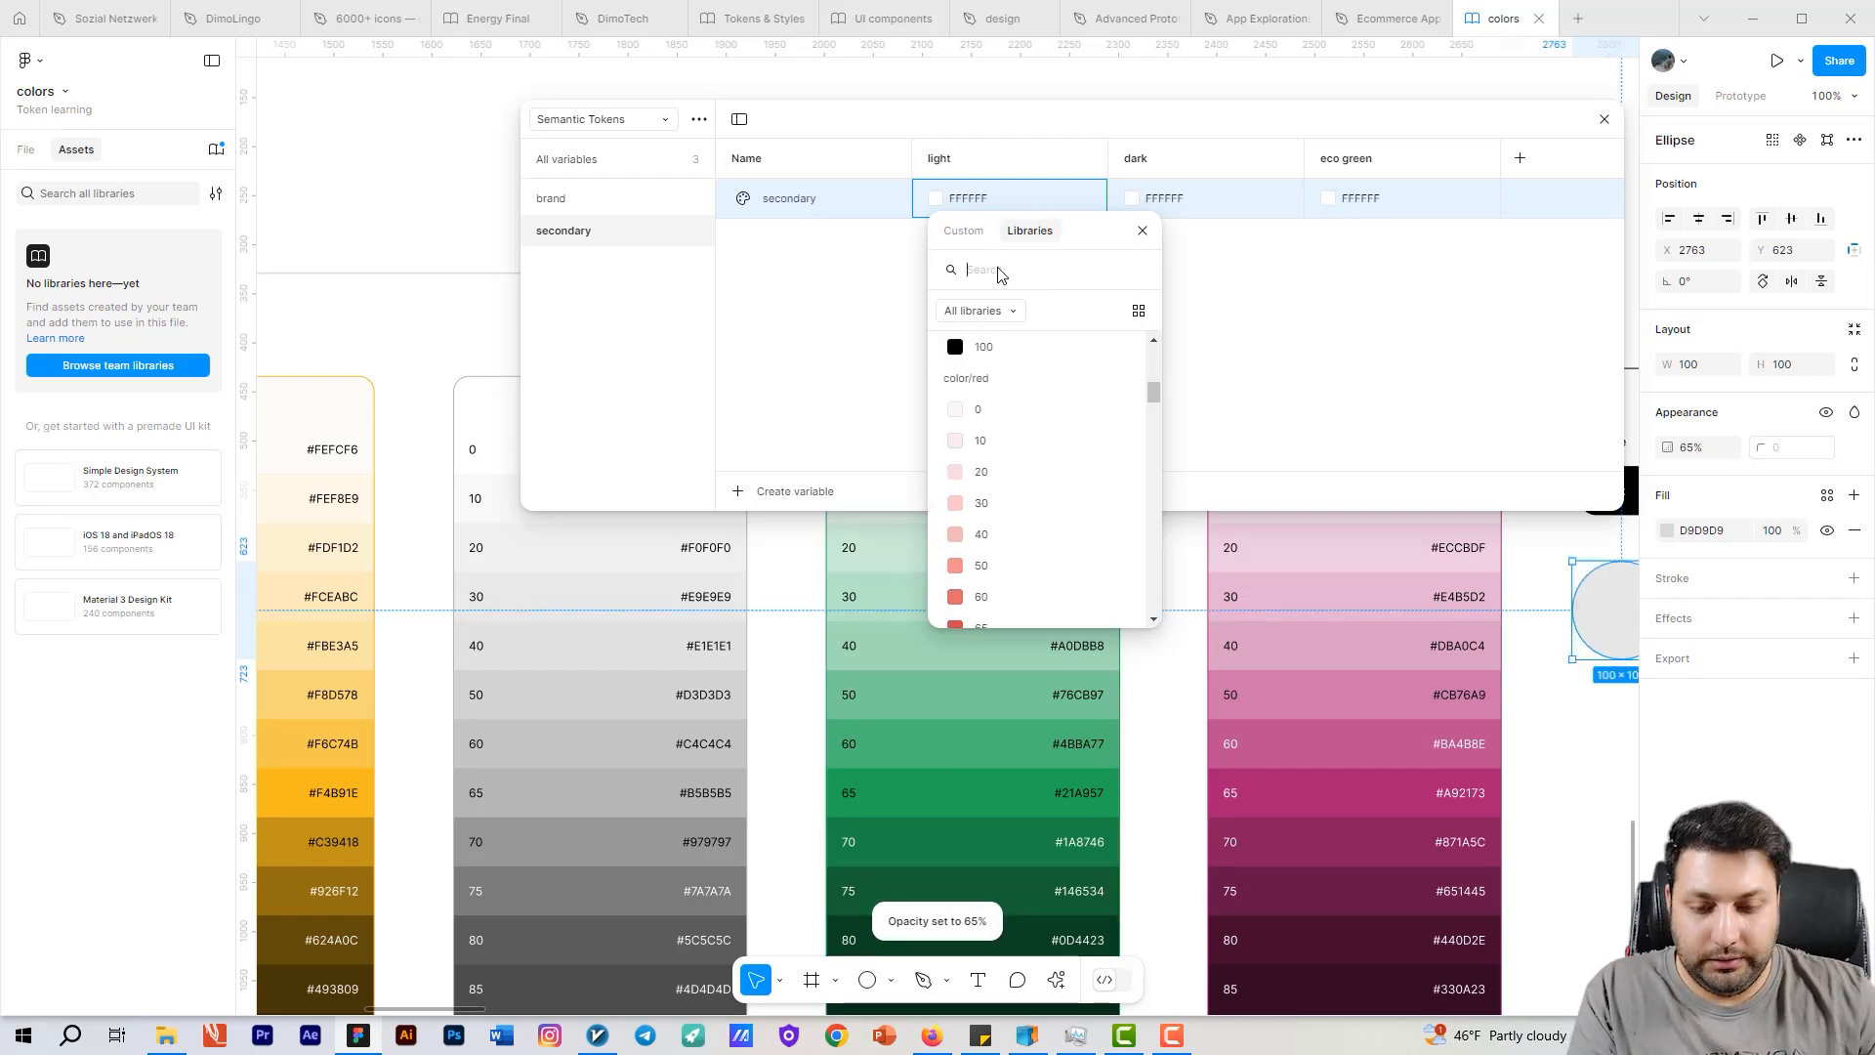
{"action": "type", "text": "65"}
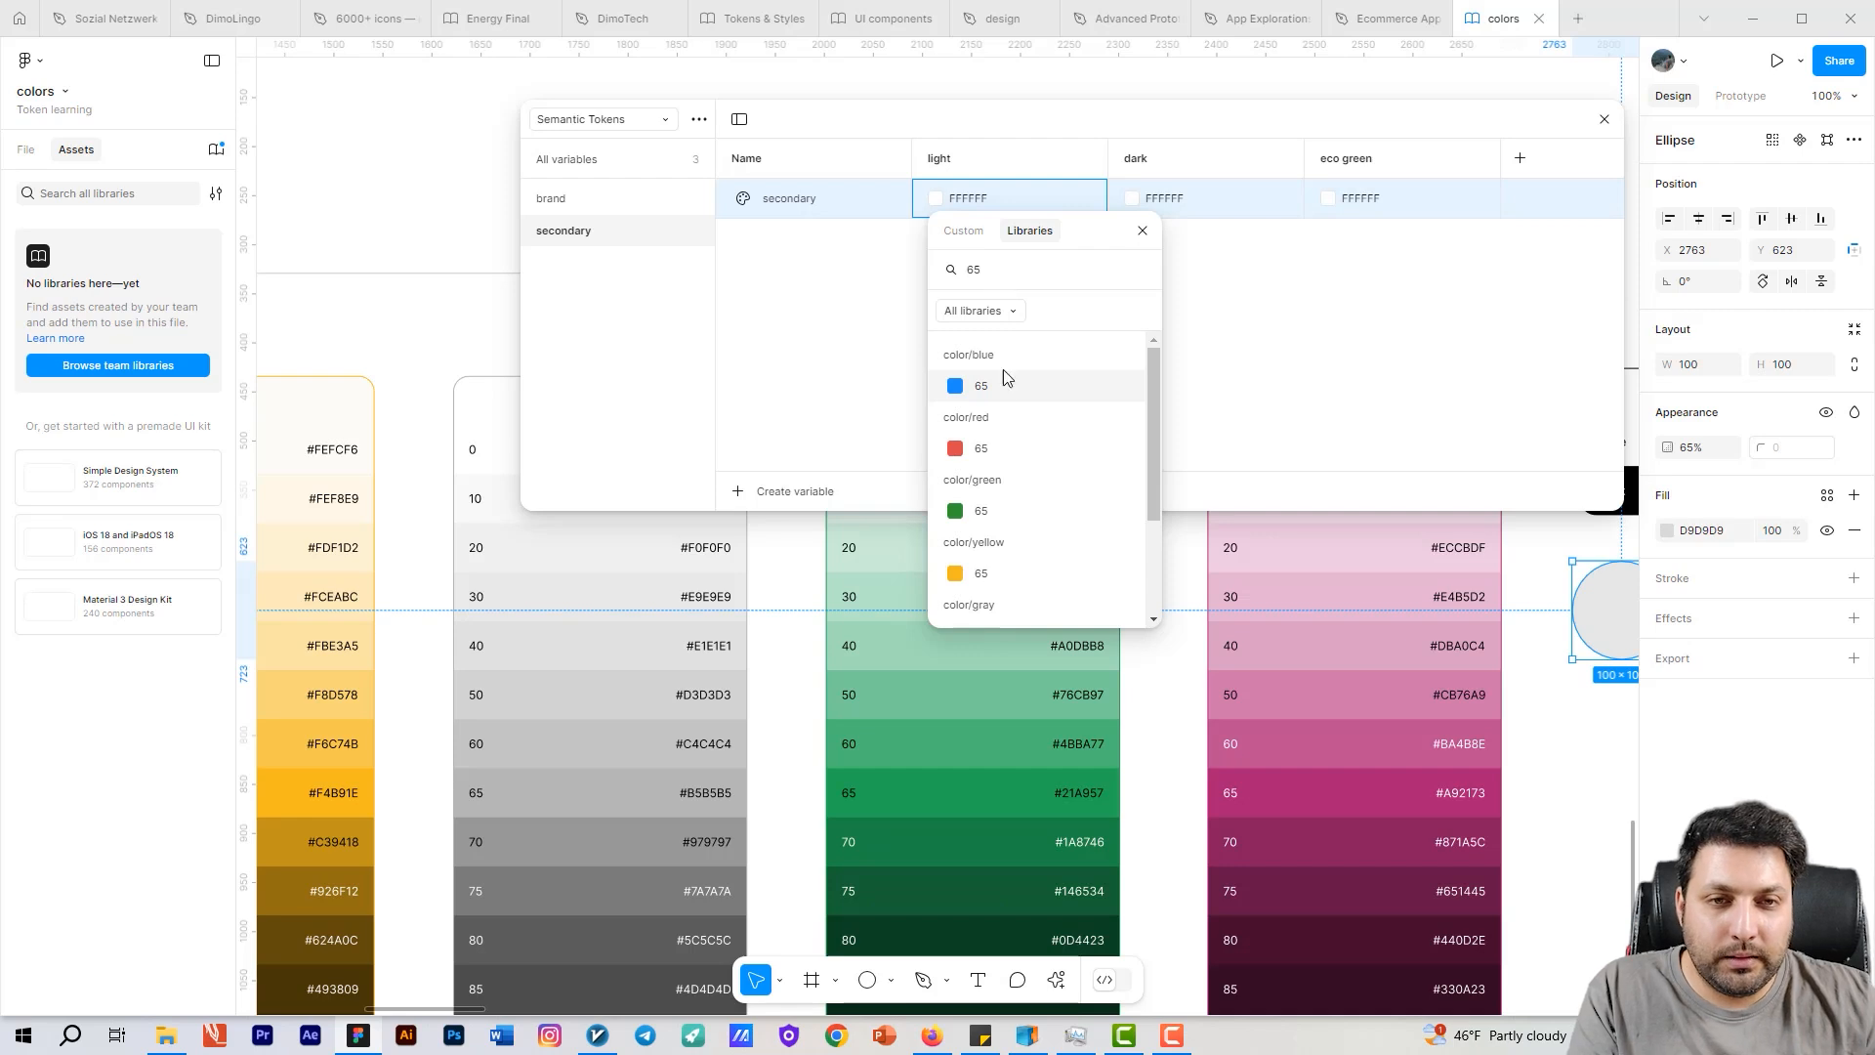
{"action": "scroll", "coordinate": [1030, 444], "scroll_direction": "down", "scroll_amount": 3}
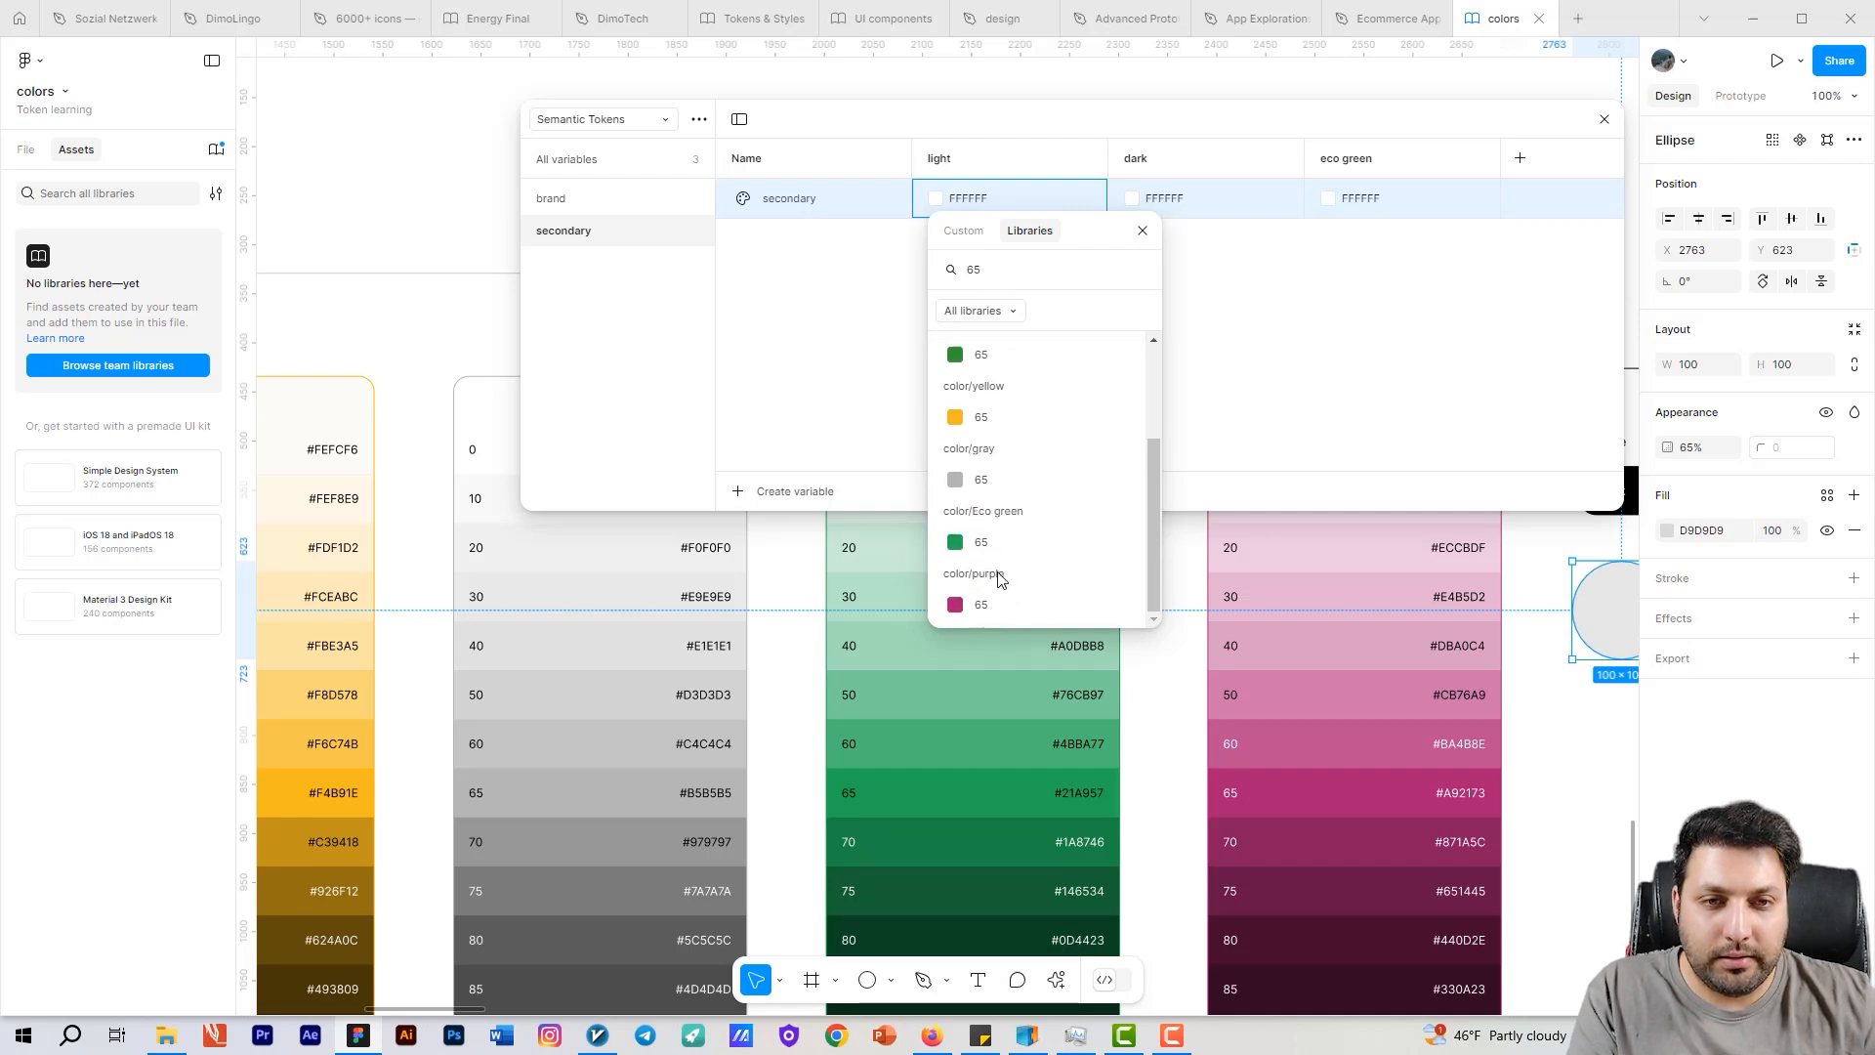
{"action": "left_click", "coordinate": [981, 604]}
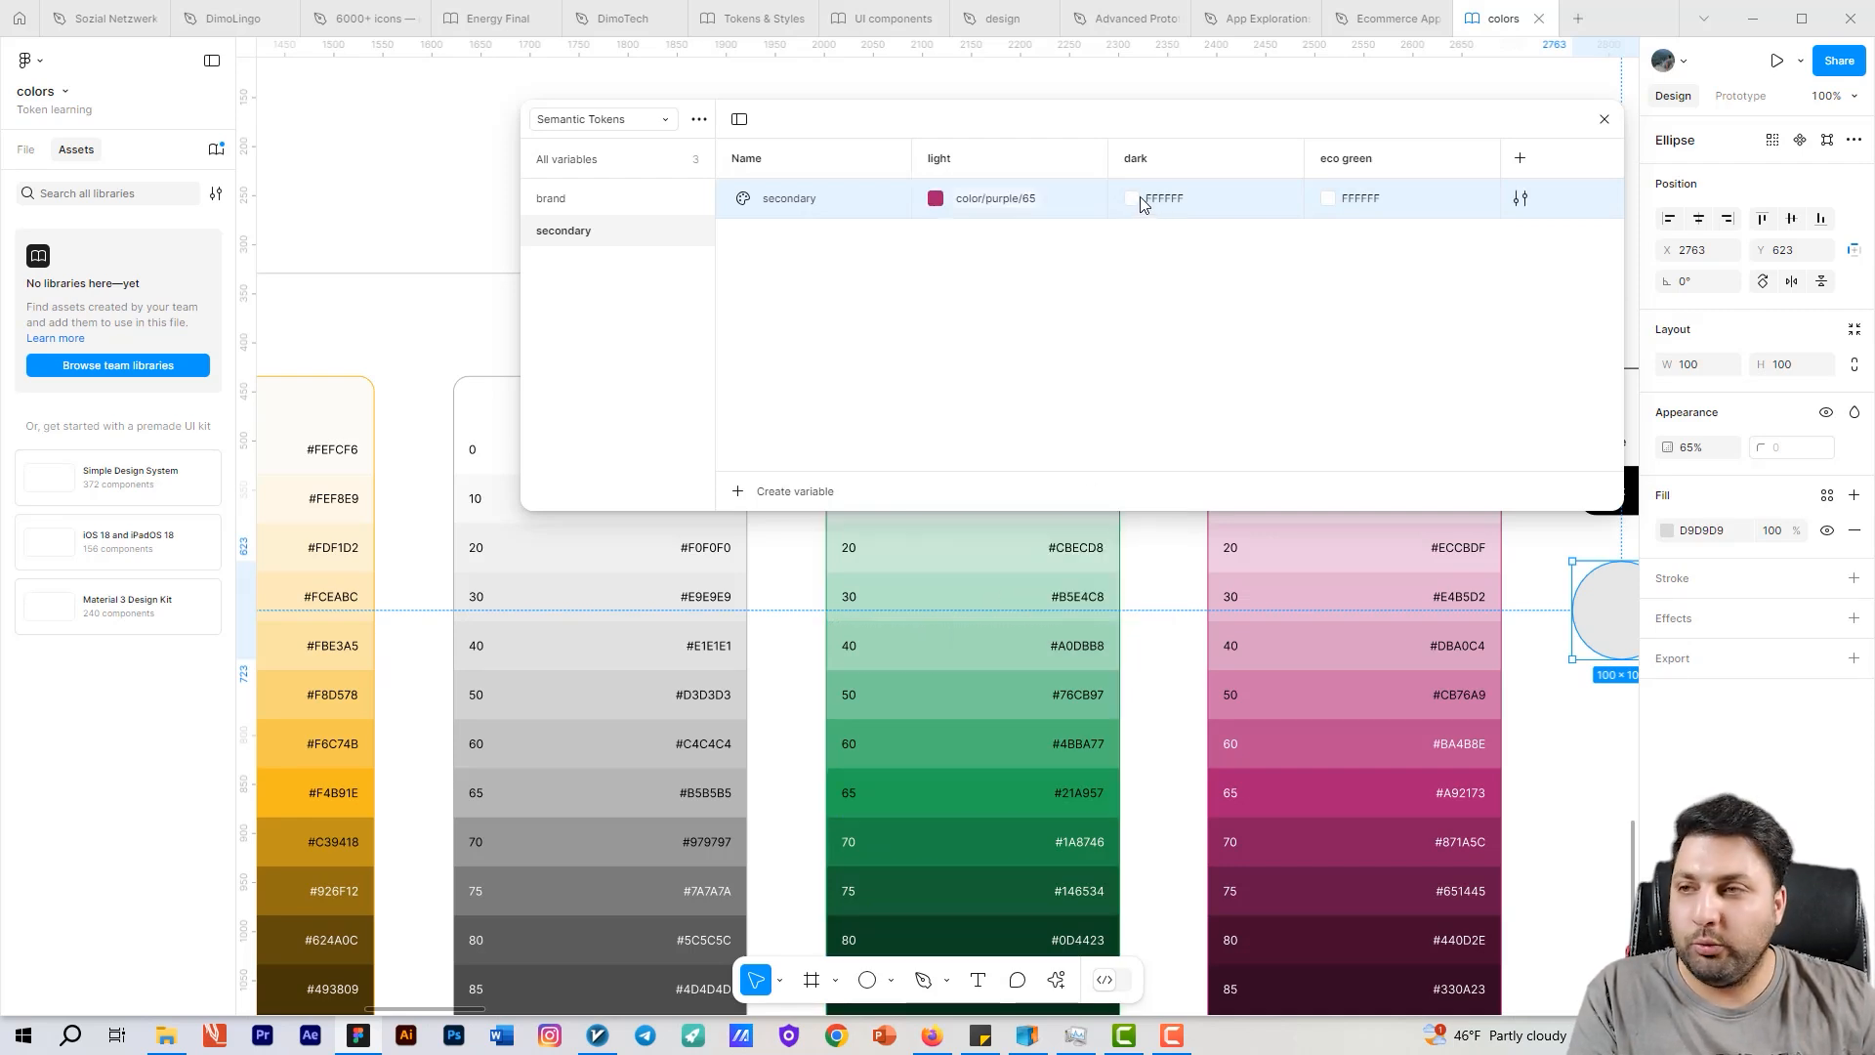
Step: Link the secondary variable's dark mode value to color/purple/50
{"action": "left_click", "coordinate": [1139, 198]}
{"action": "left_click", "coordinate": [1227, 232]}
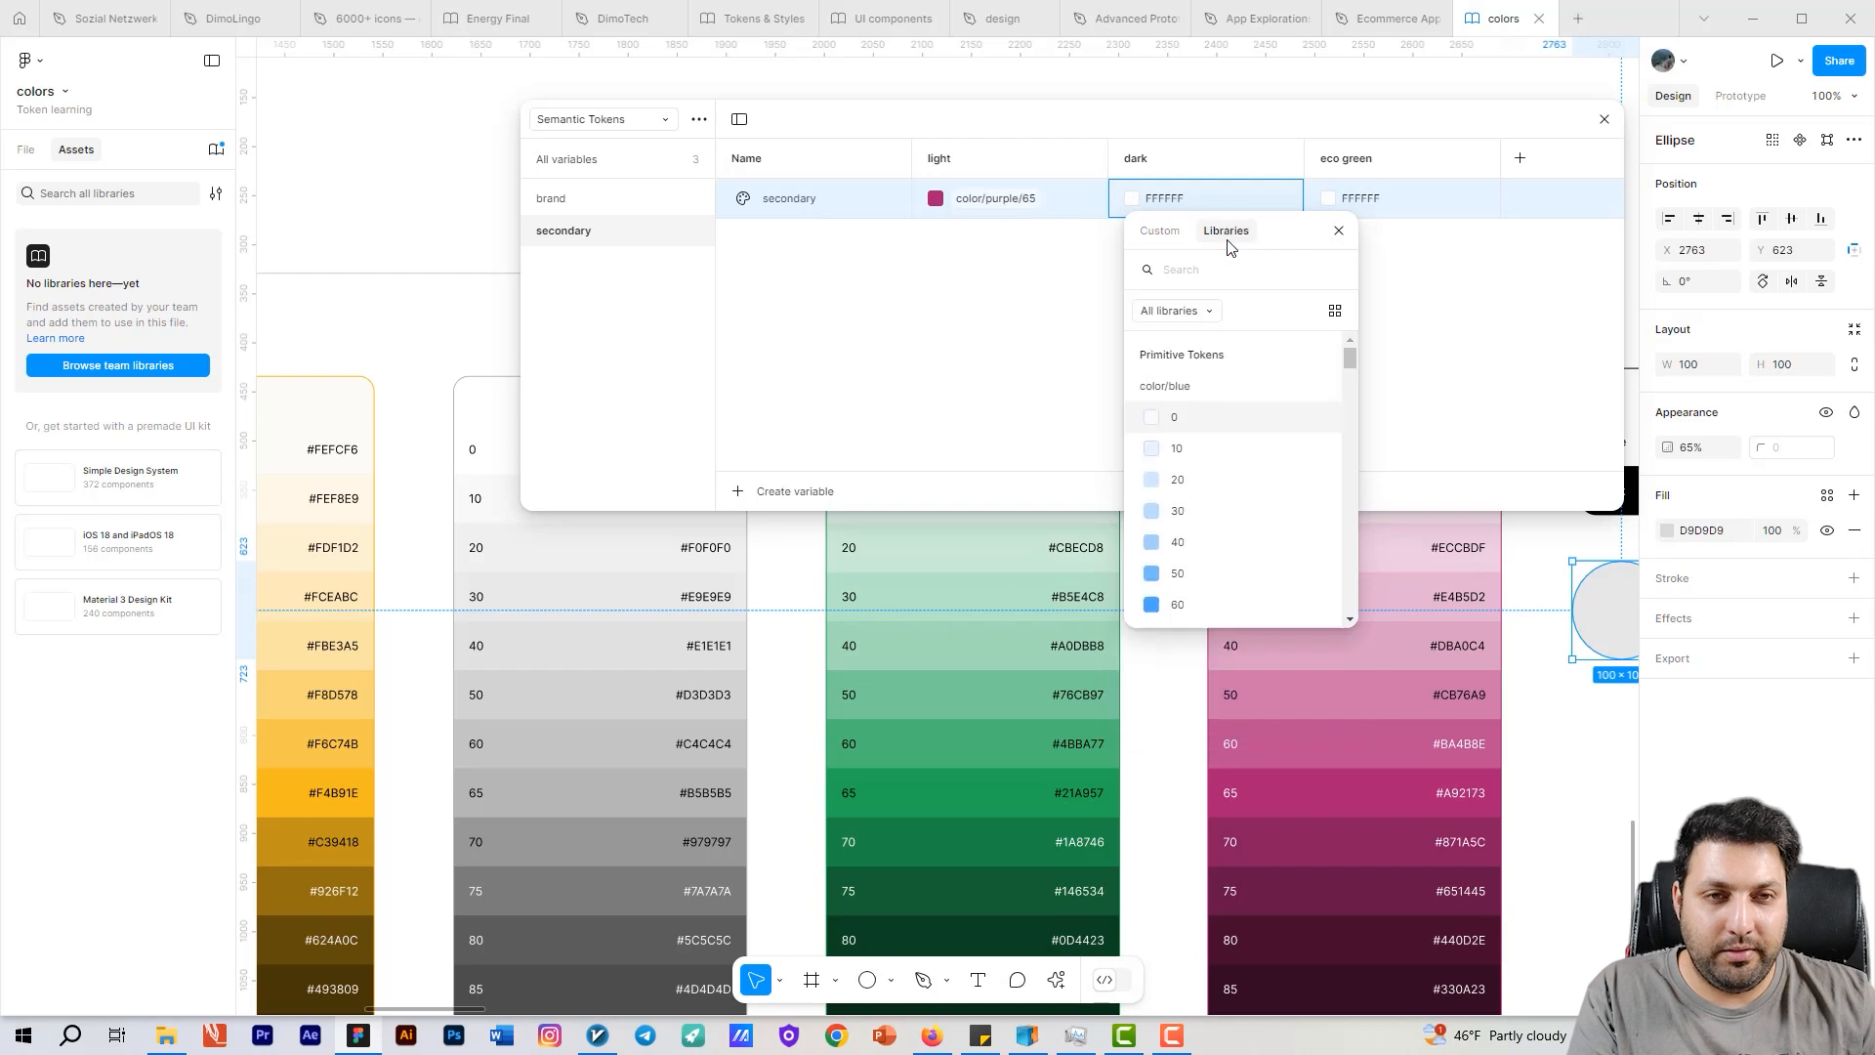
{"action": "key", "text": "5"}
{"action": "left_click", "coordinate": [1209, 274]}
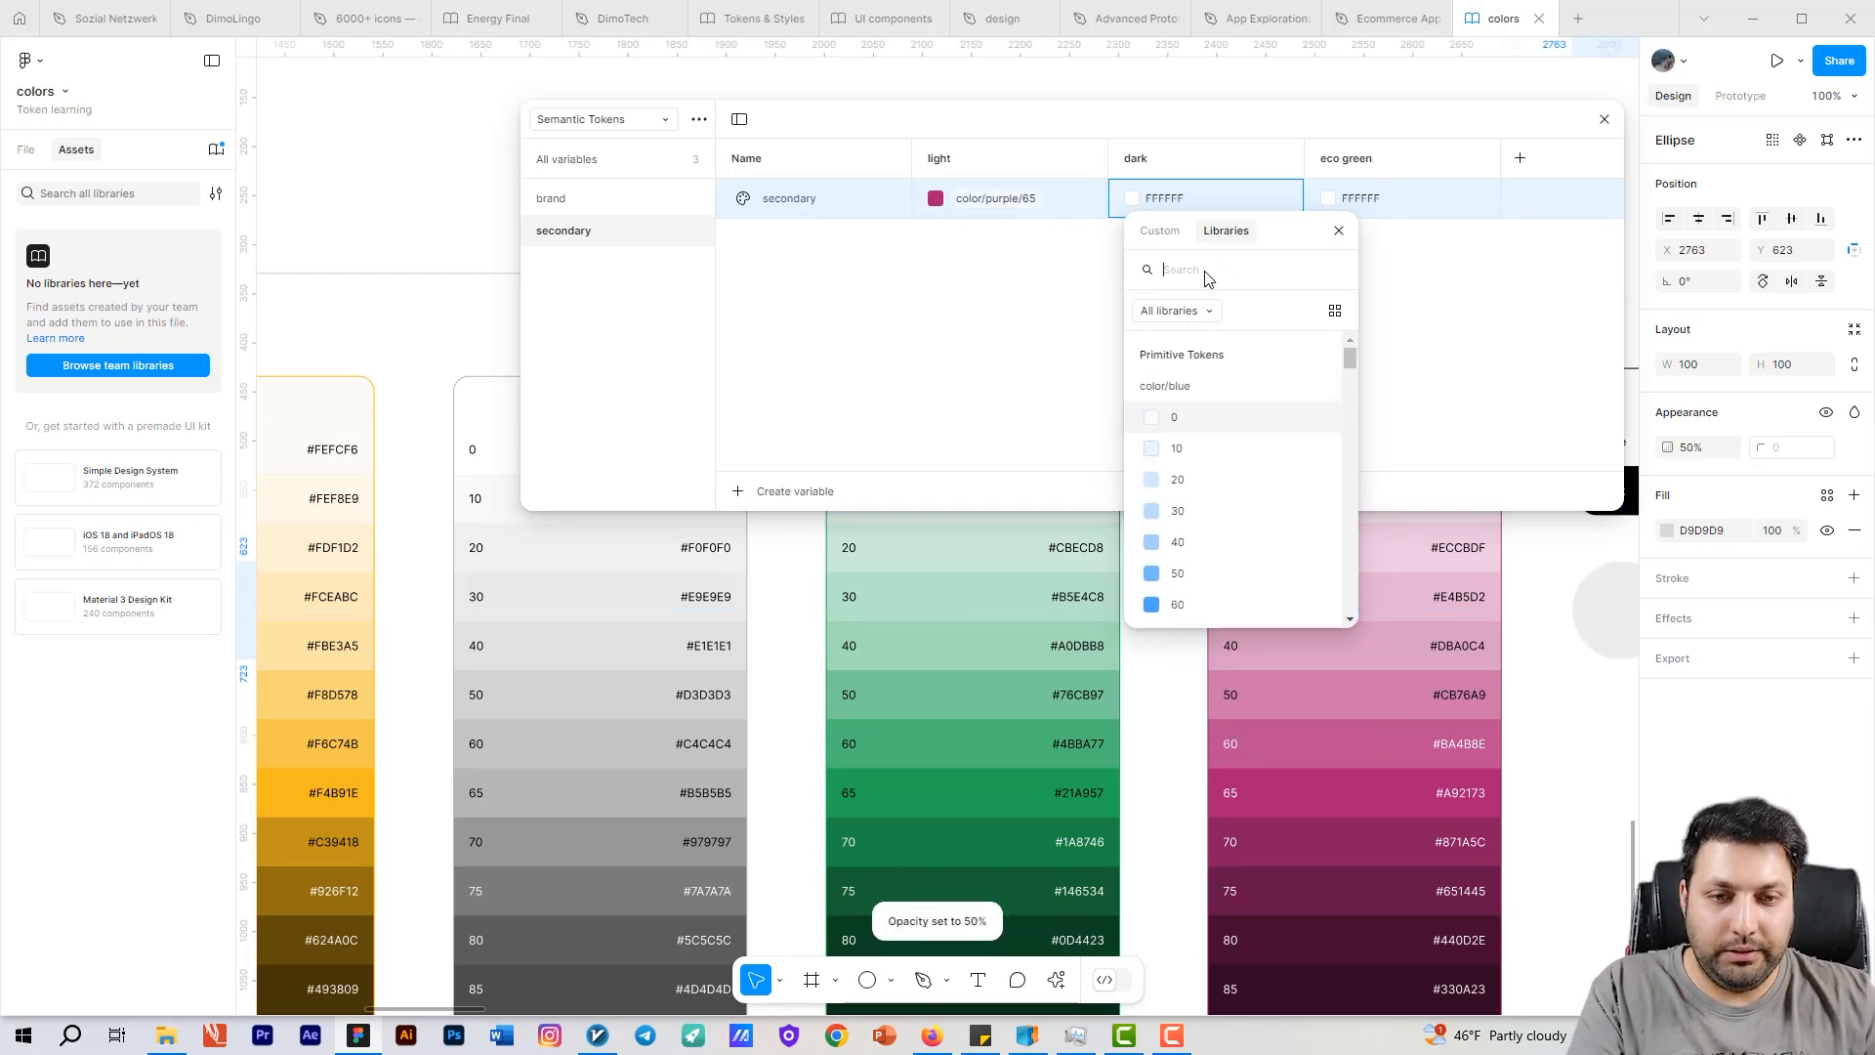
{"action": "type", "text": "50"}
{"action": "scroll", "coordinate": [1214, 488], "scroll_direction": "down", "scroll_amount": 4}
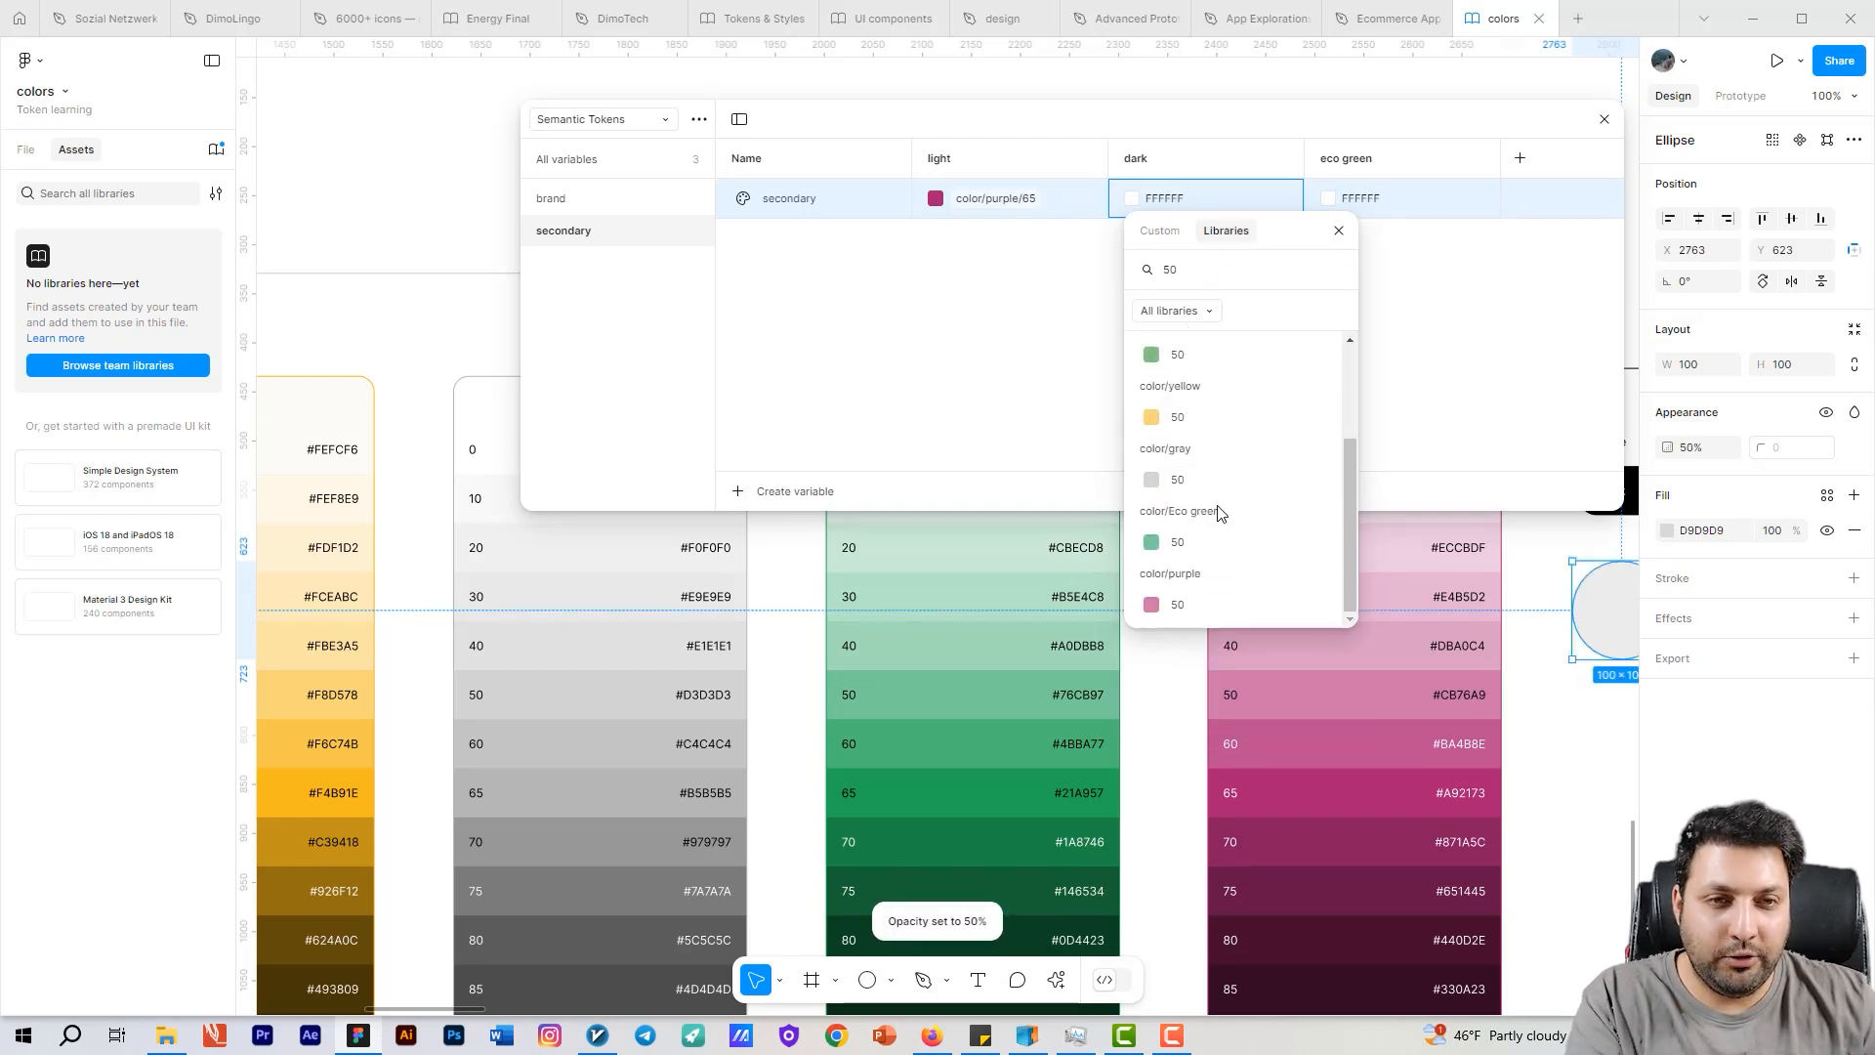
{"action": "left_click", "coordinate": [1178, 605]}
Step: Link the secondary variable's eco green mode value to color/purple/80
{"action": "left_click", "coordinate": [1326, 196]}
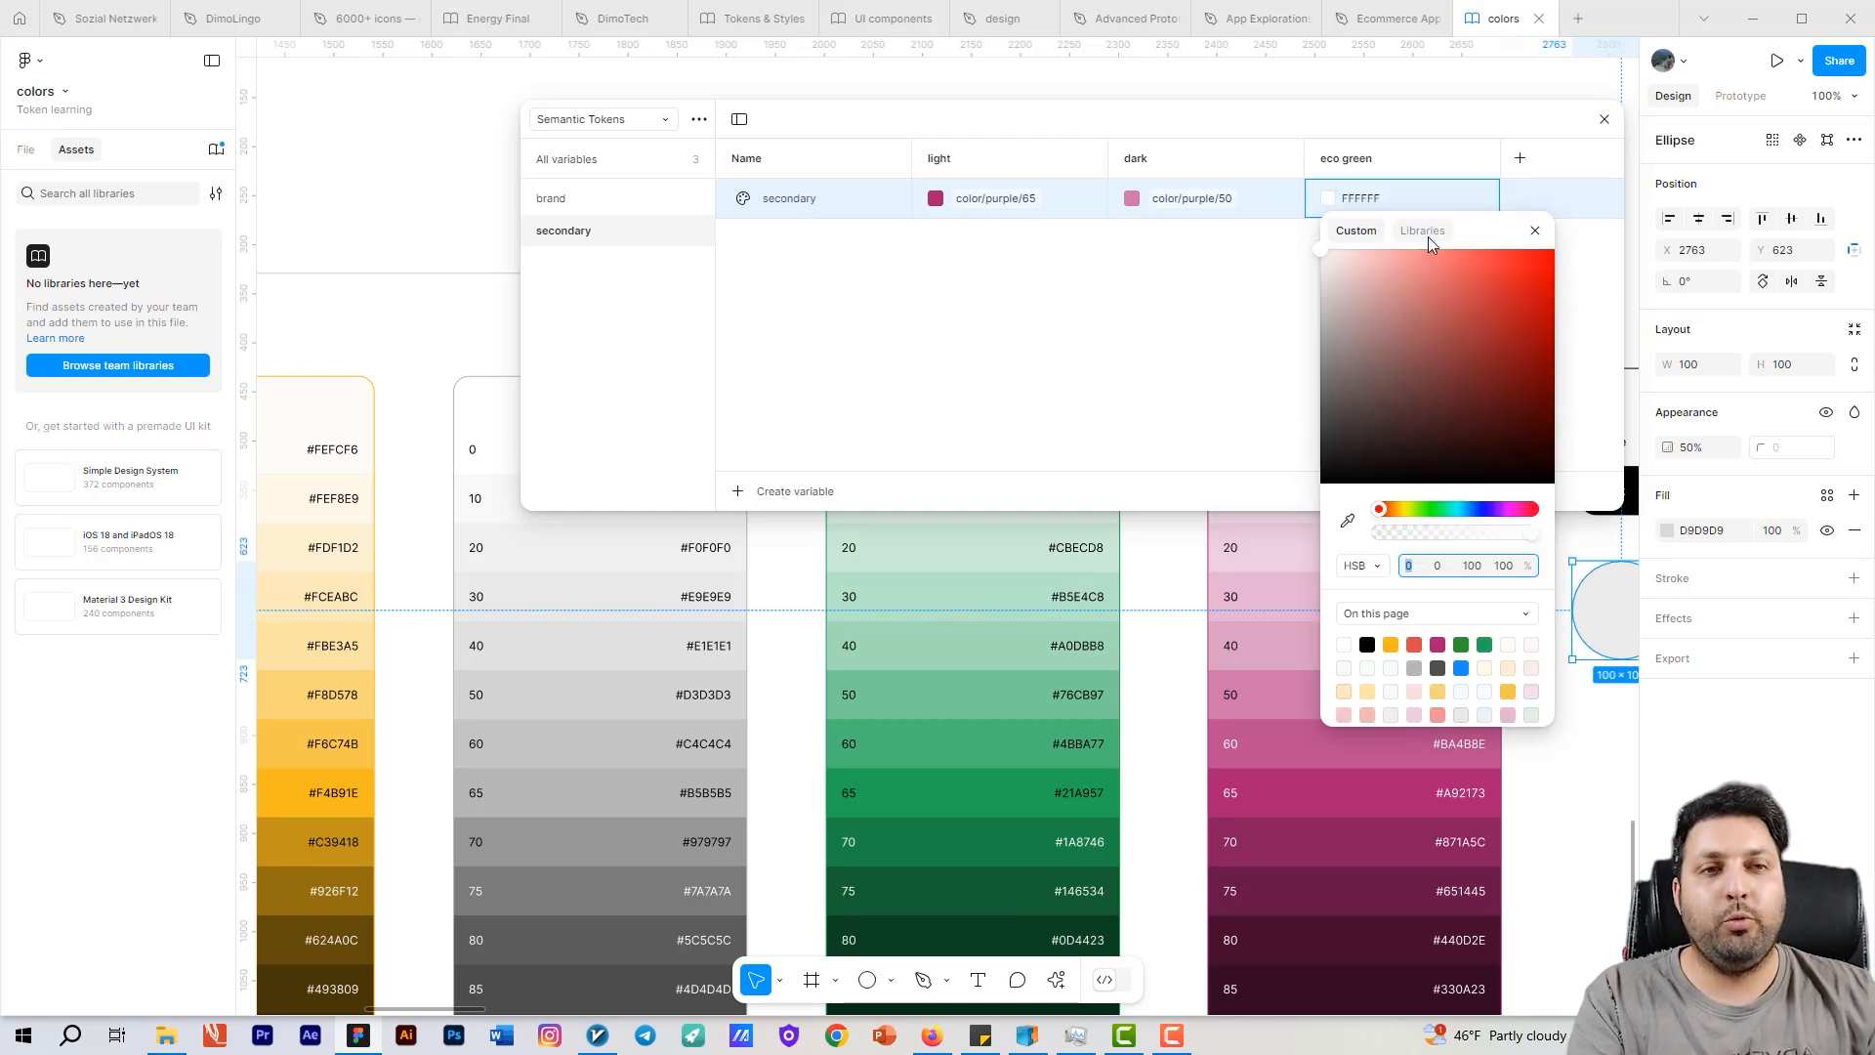
{"action": "left_click", "coordinate": [1423, 231]}
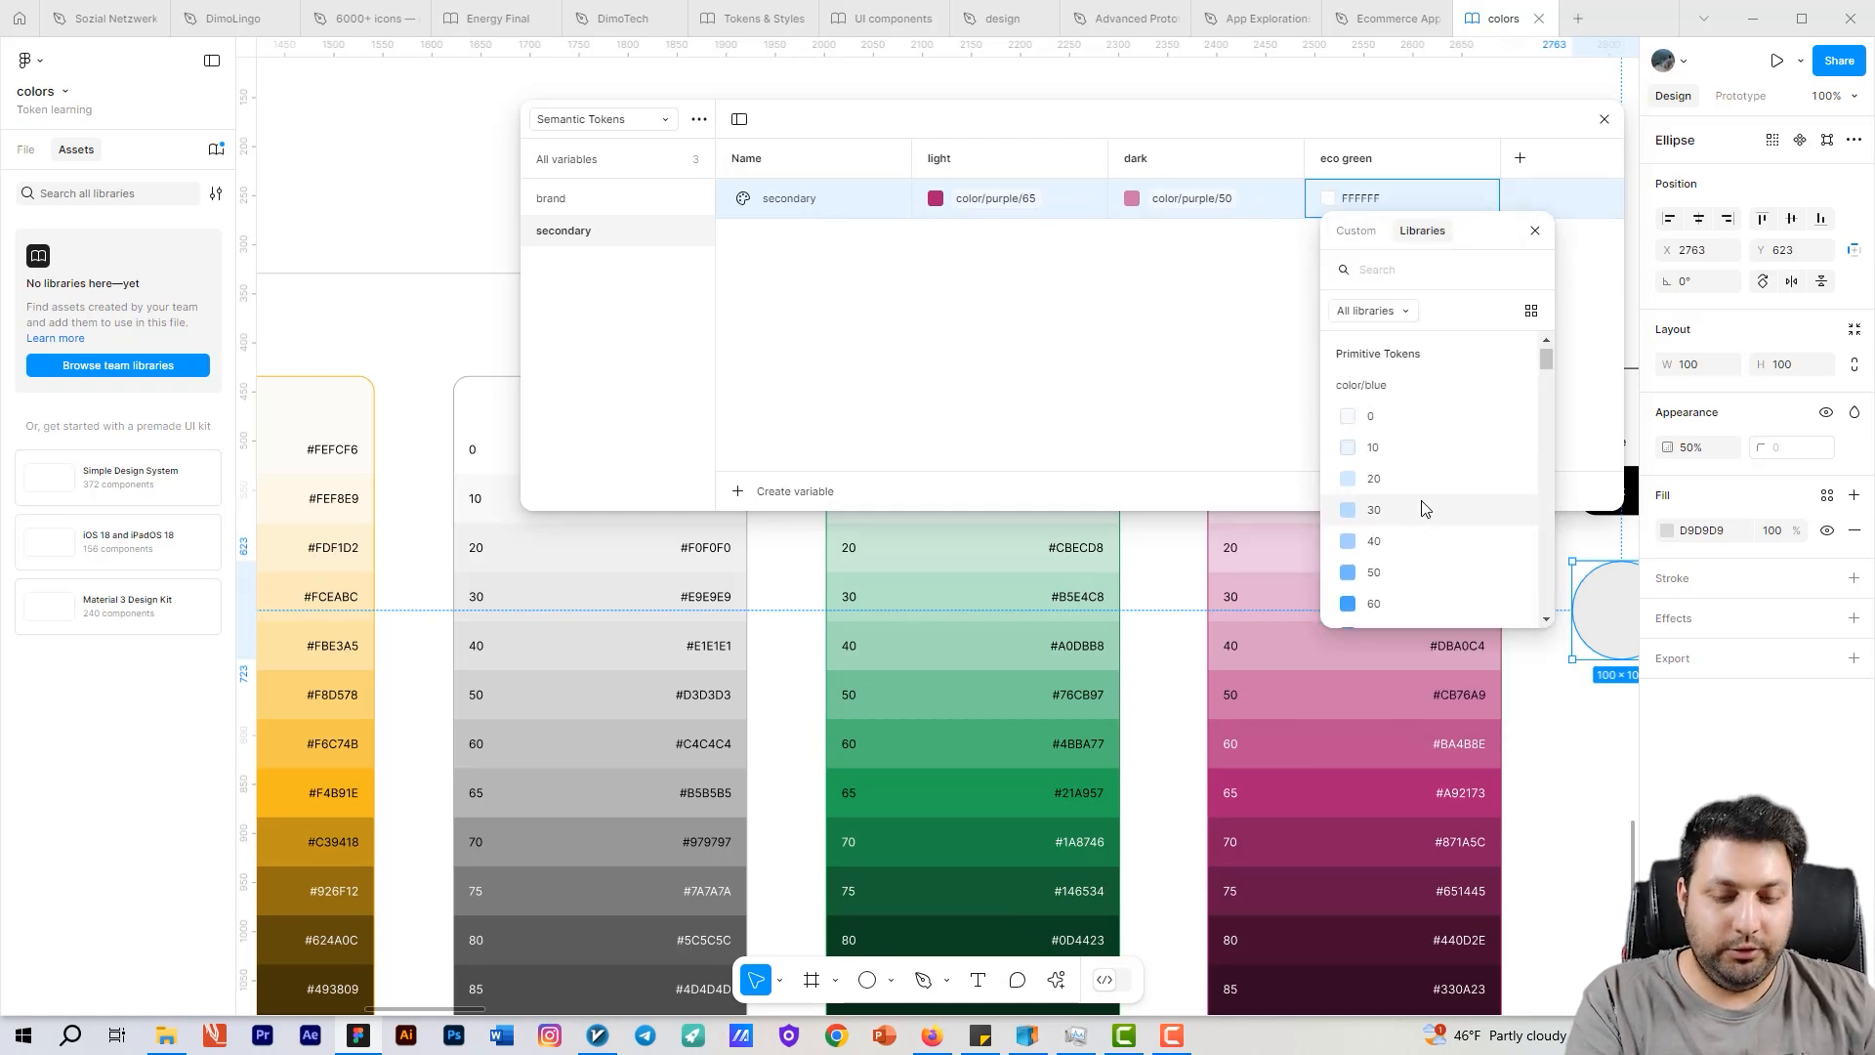
{"action": "scroll", "coordinate": [1423, 499], "scroll_direction": "down", "scroll_amount": 3}
{"action": "scroll", "coordinate": [1421, 493], "scroll_direction": "down", "scroll_amount": 5}
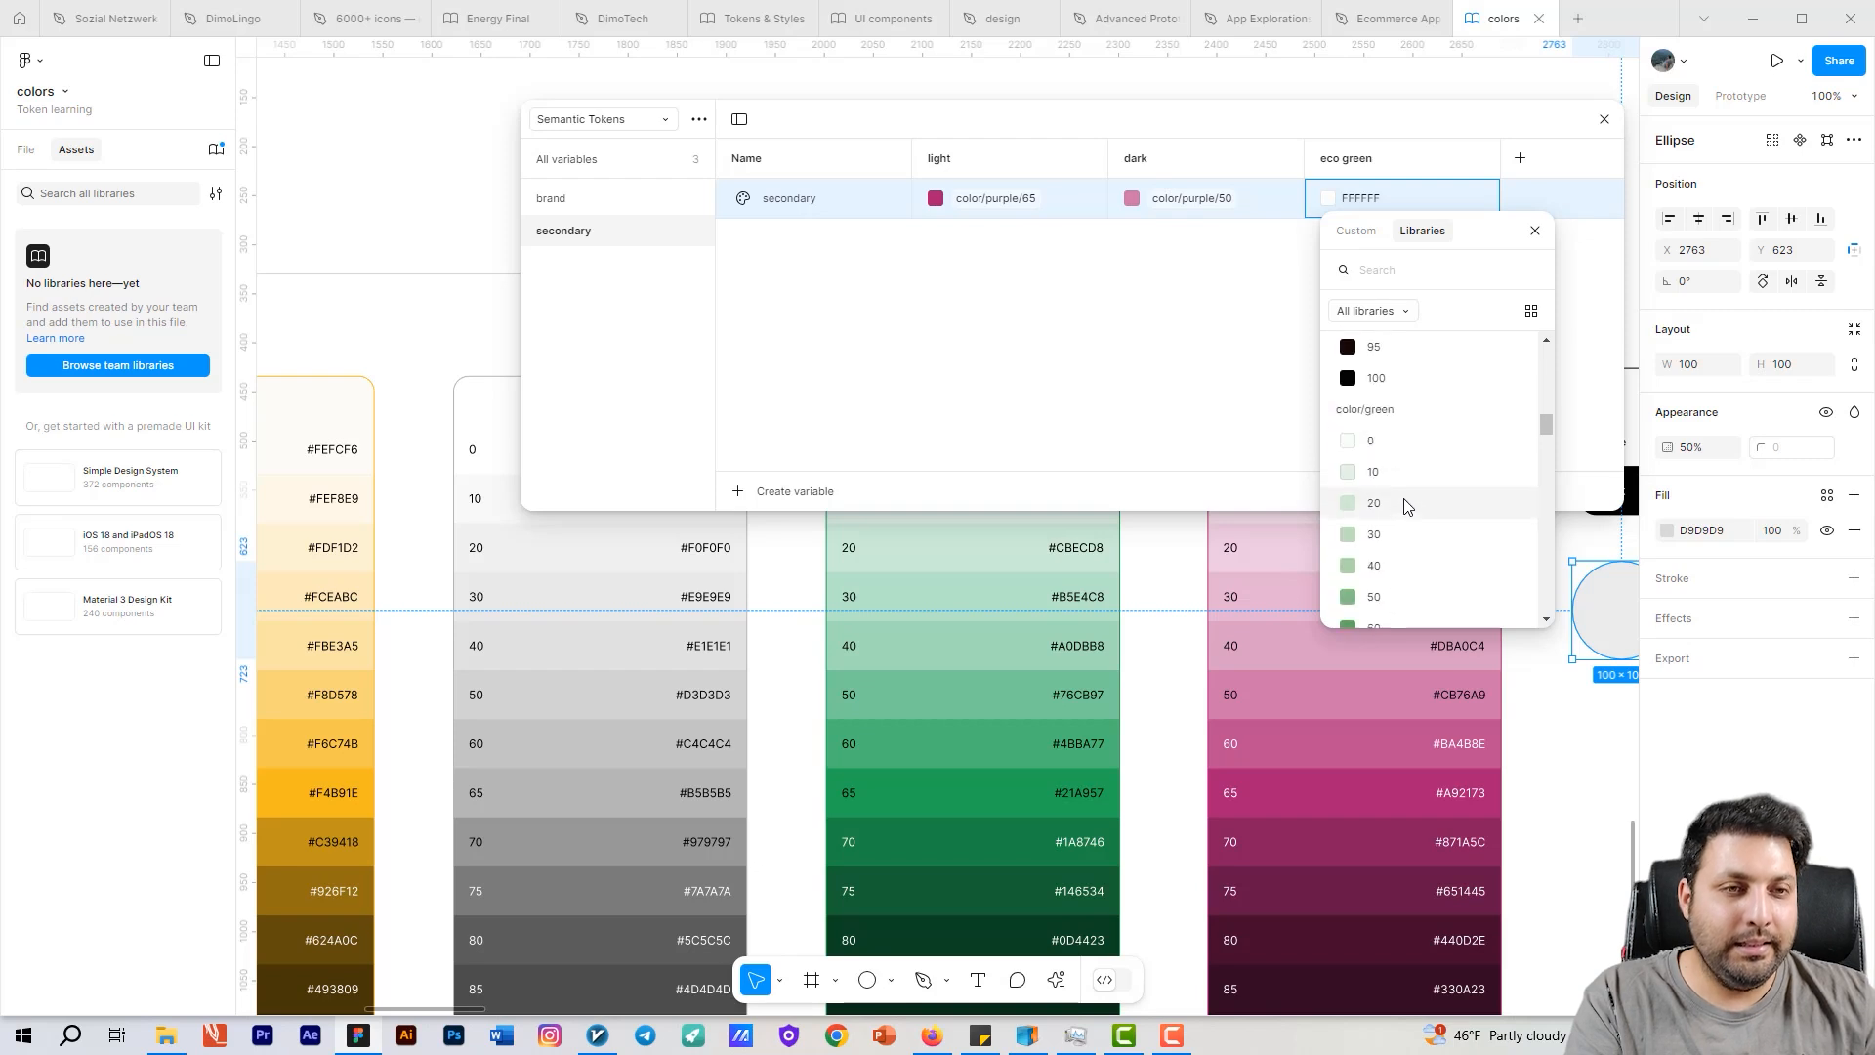
{"action": "scroll", "coordinate": [1406, 503], "scroll_direction": "down", "scroll_amount": 8}
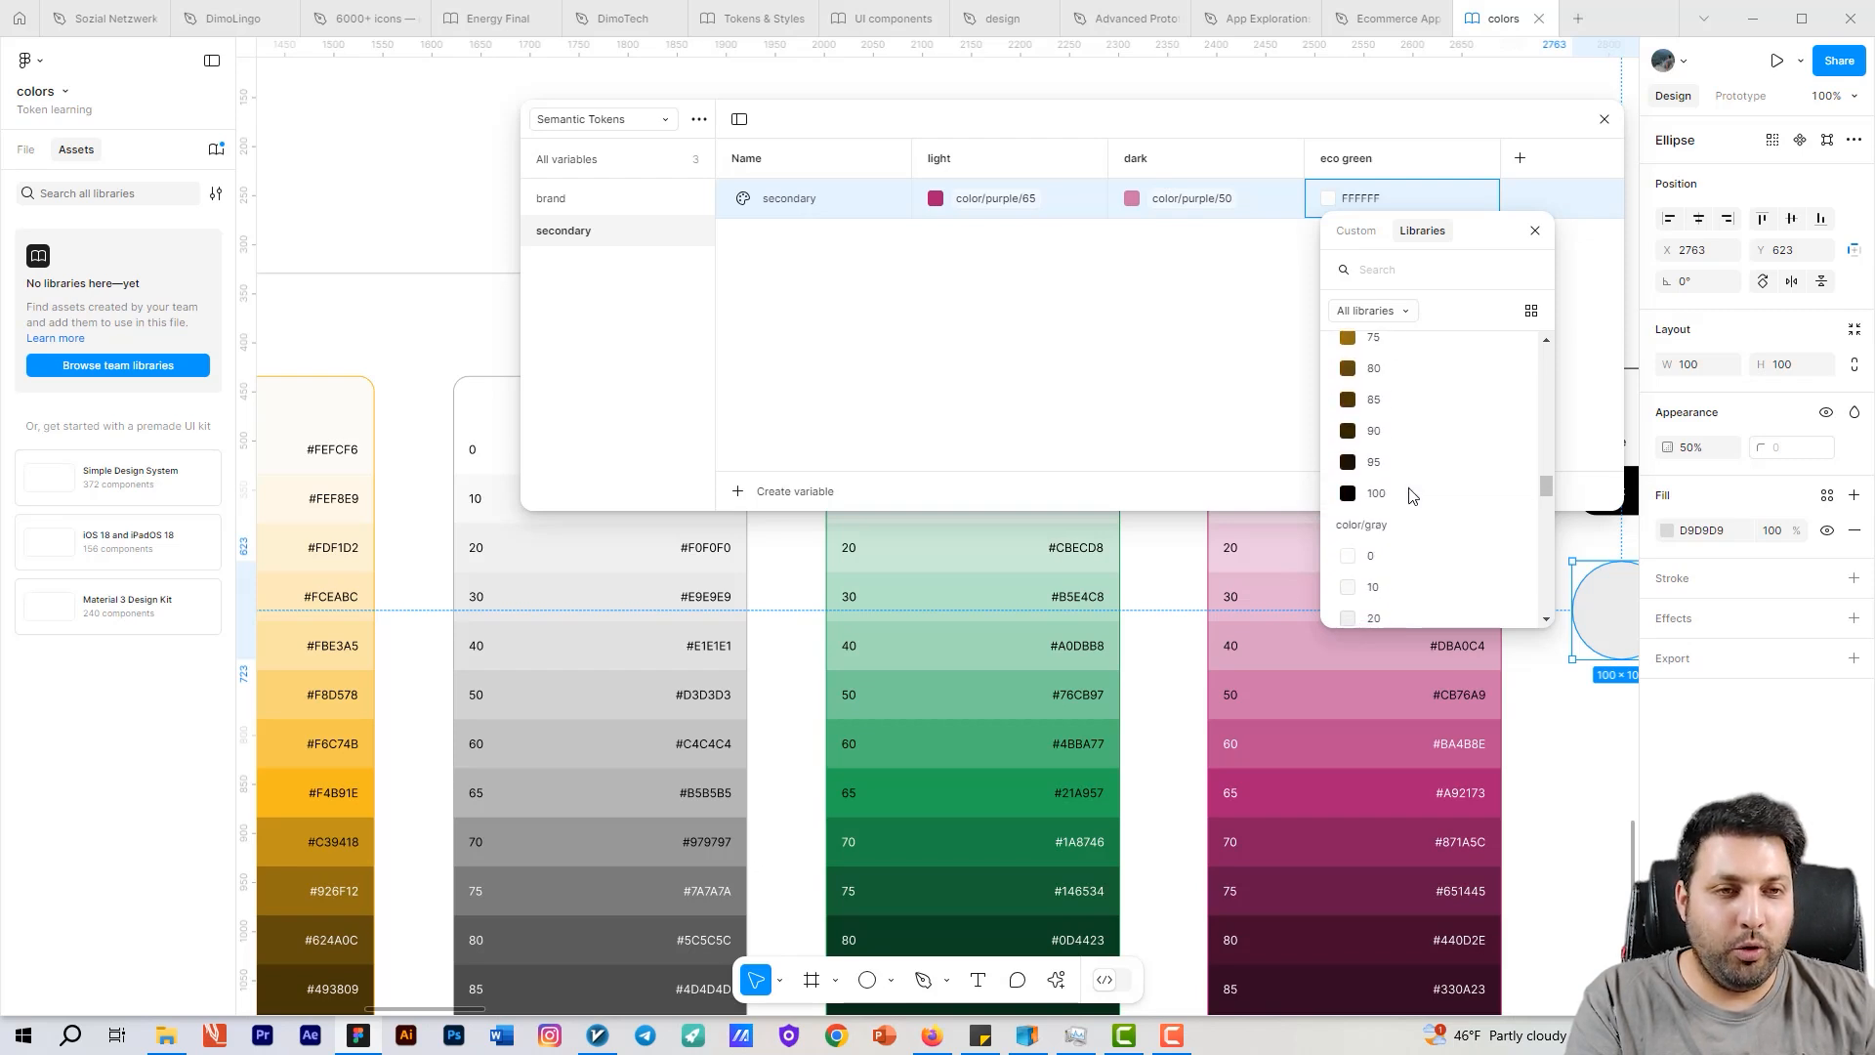
{"action": "scroll", "coordinate": [1409, 495], "scroll_direction": "down", "scroll_amount": 10}
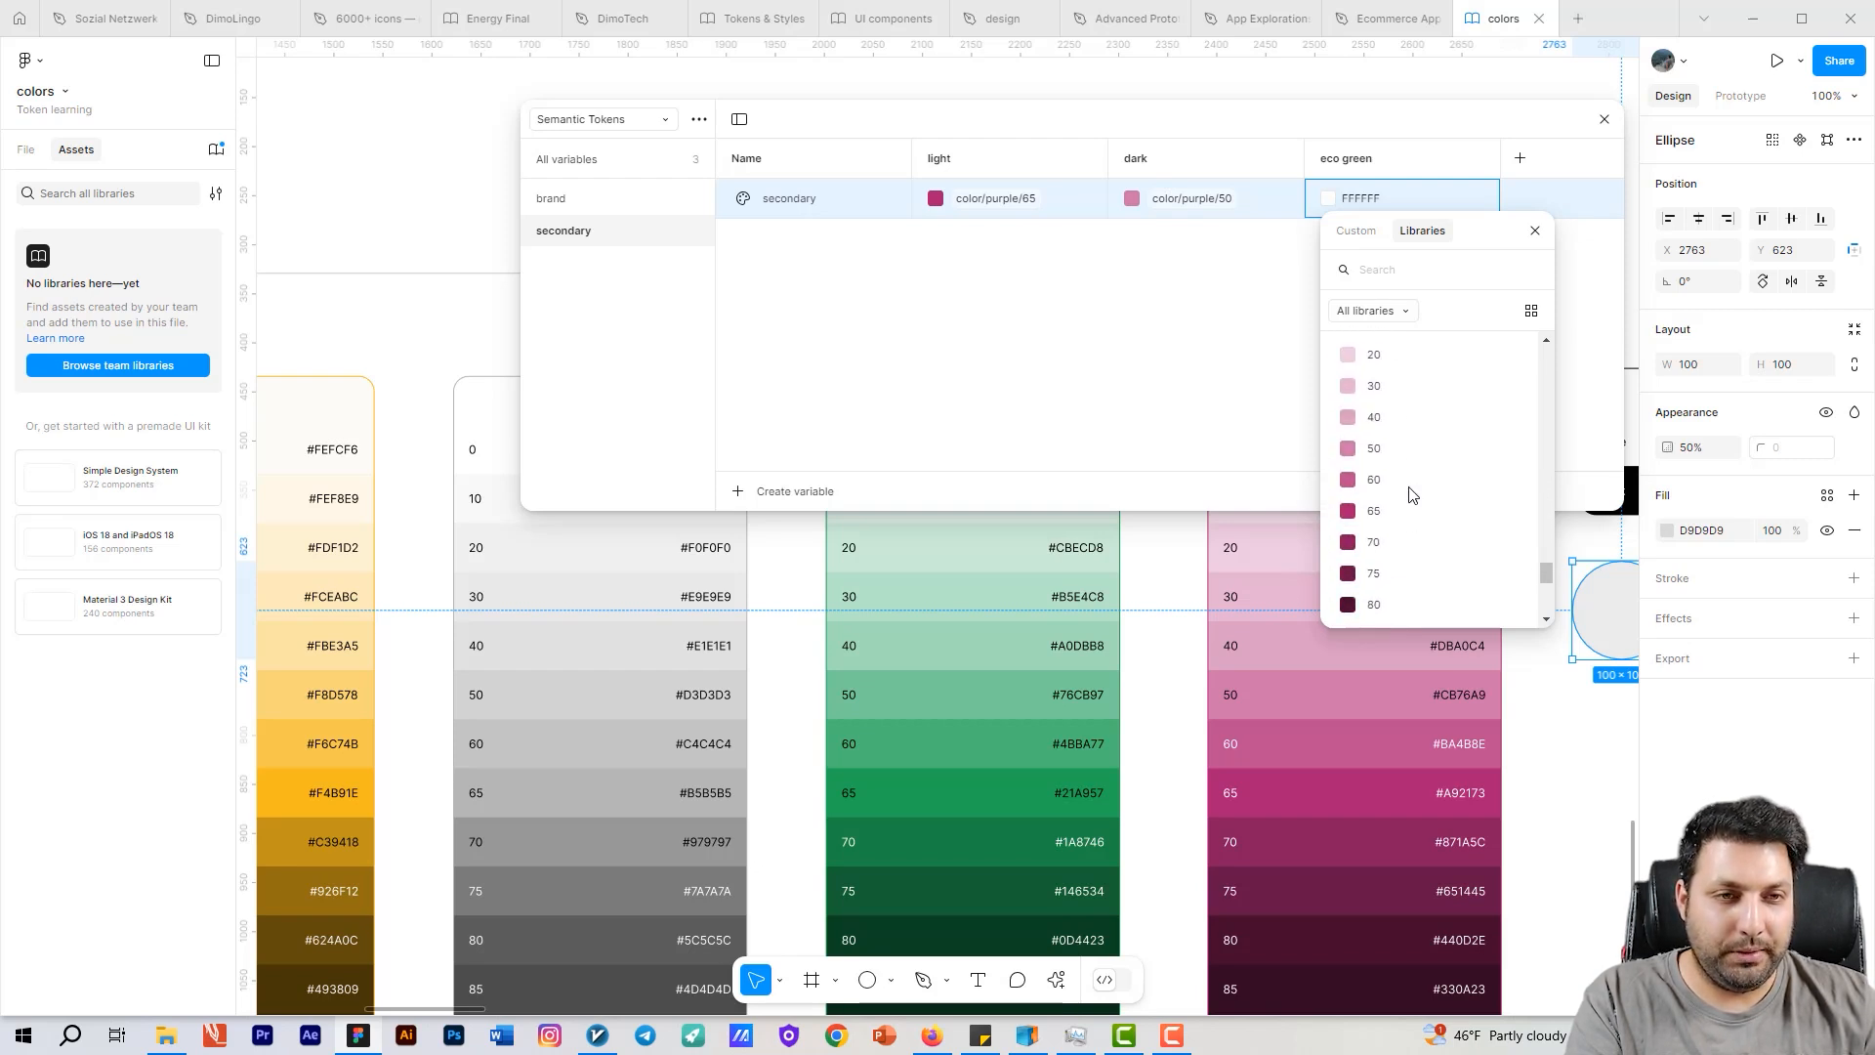
{"action": "left_click", "coordinate": [1408, 508]}
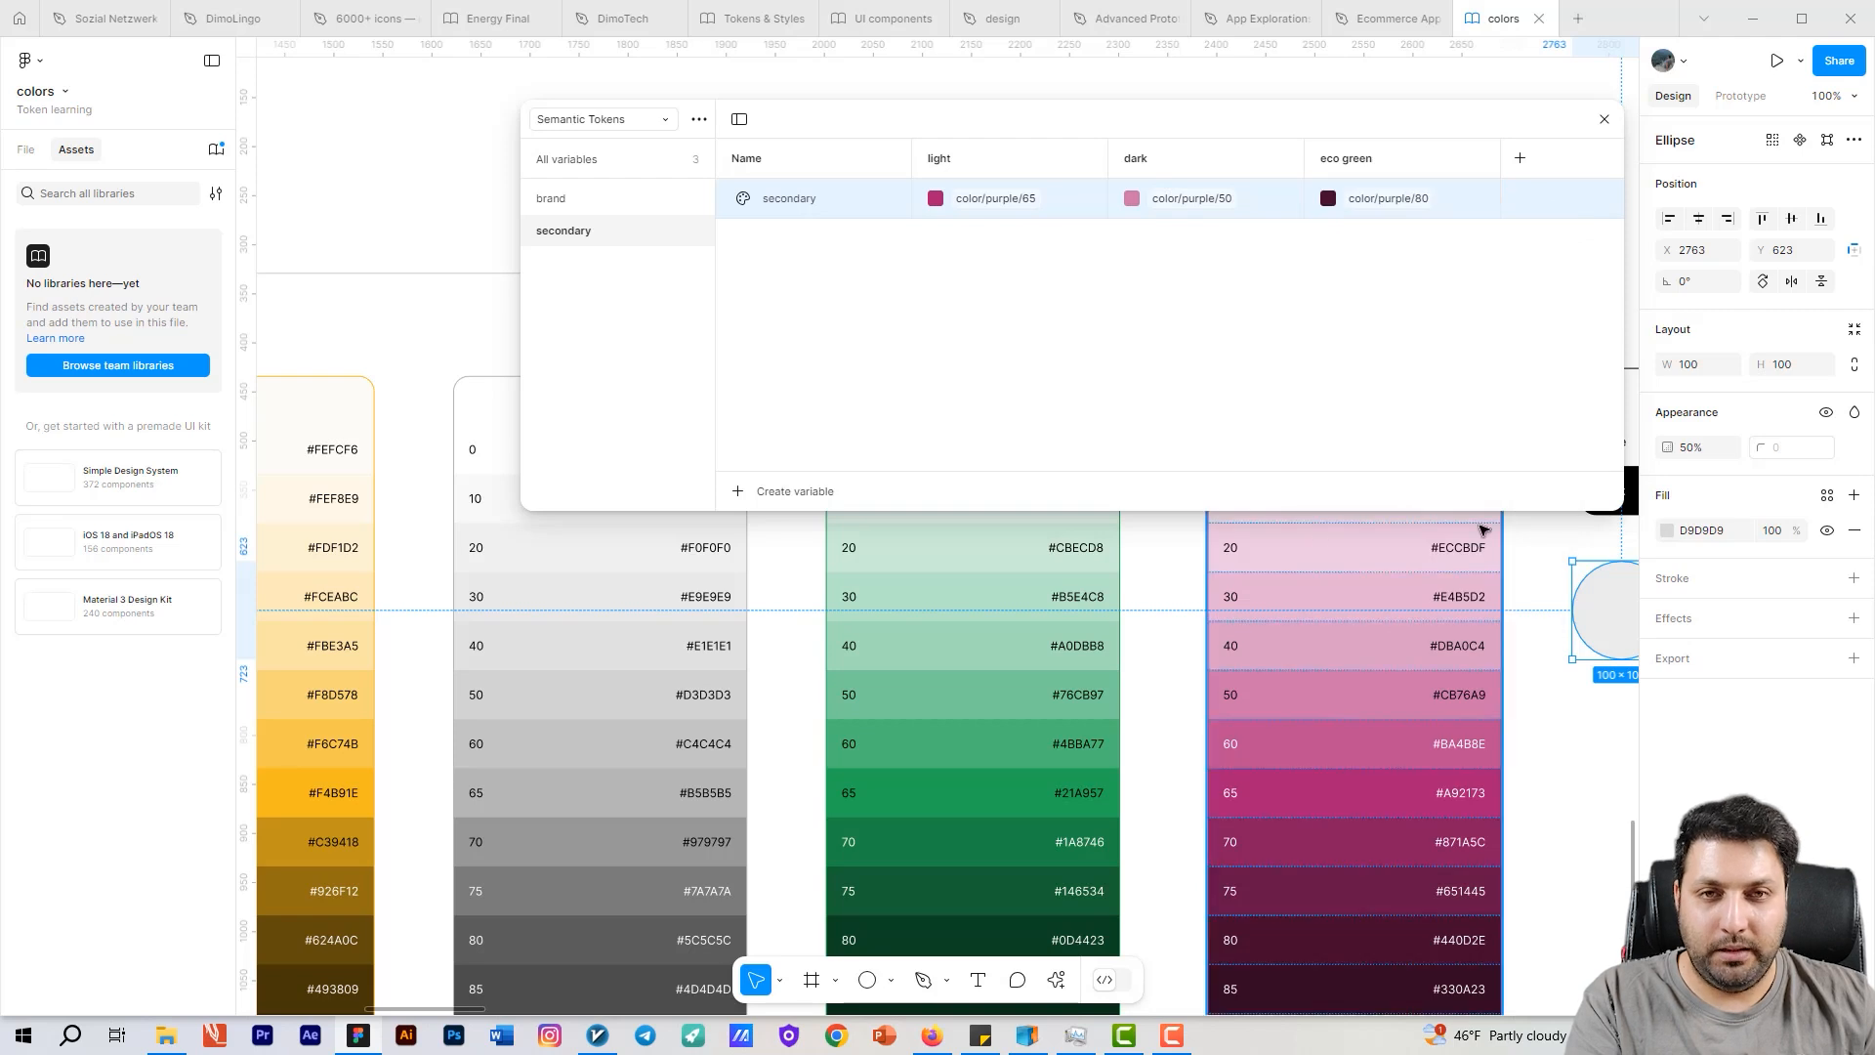
Step: Duplicate the secondary variable within its group and name the copy "on-secondary"
{"action": "left_click", "coordinate": [742, 498]}
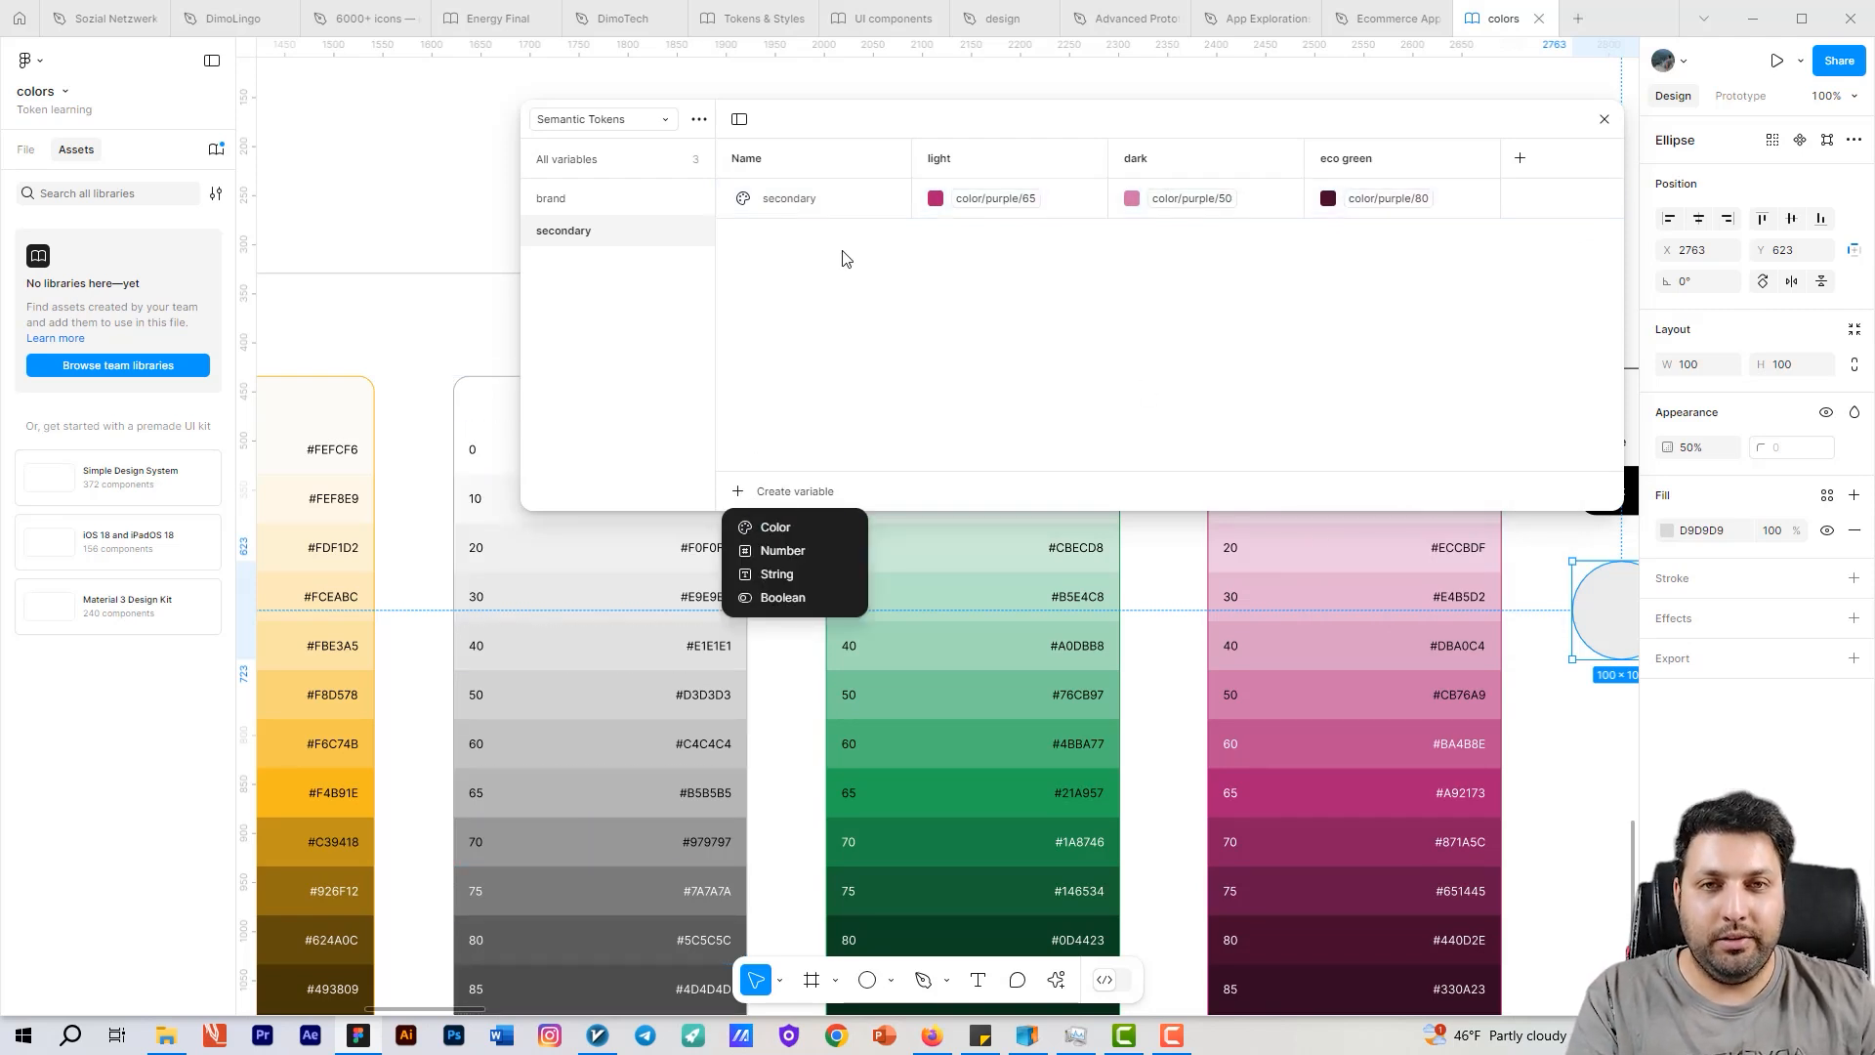
{"action": "left_click", "coordinate": [811, 203]}
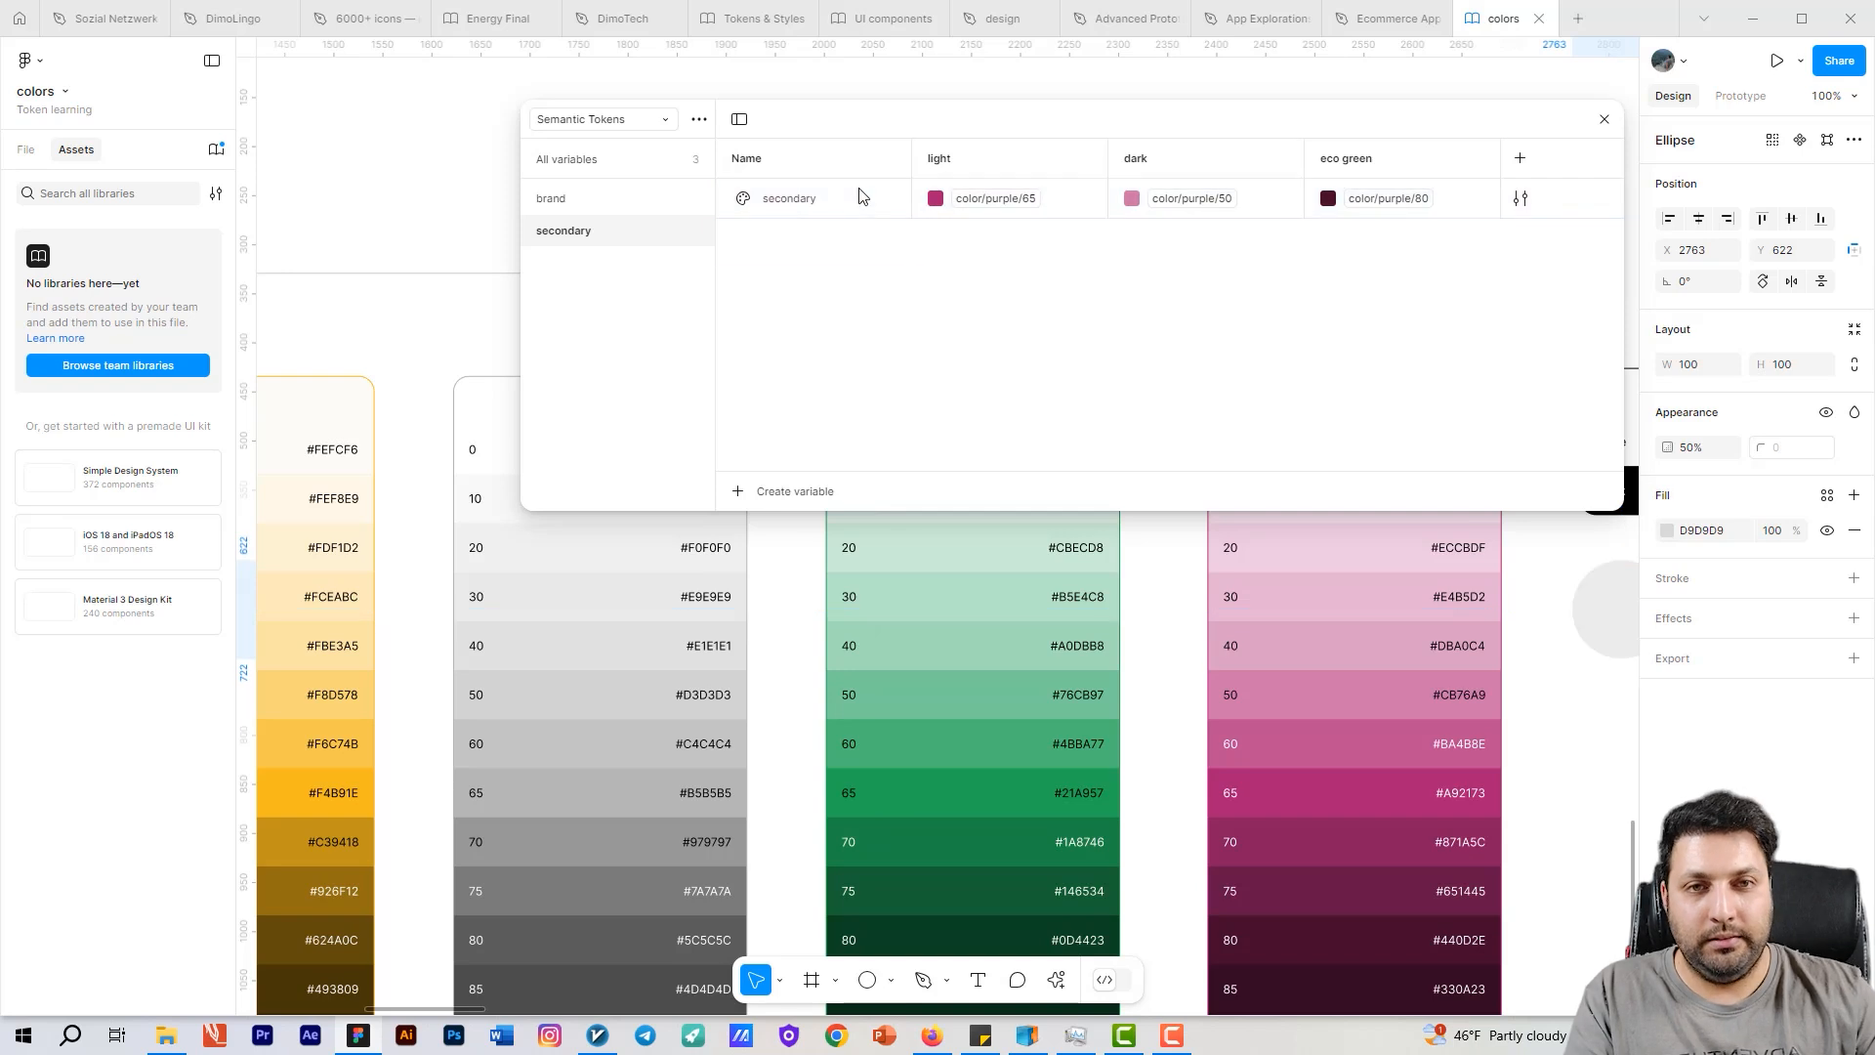
{"action": "key", "text": "ctrl+d"}
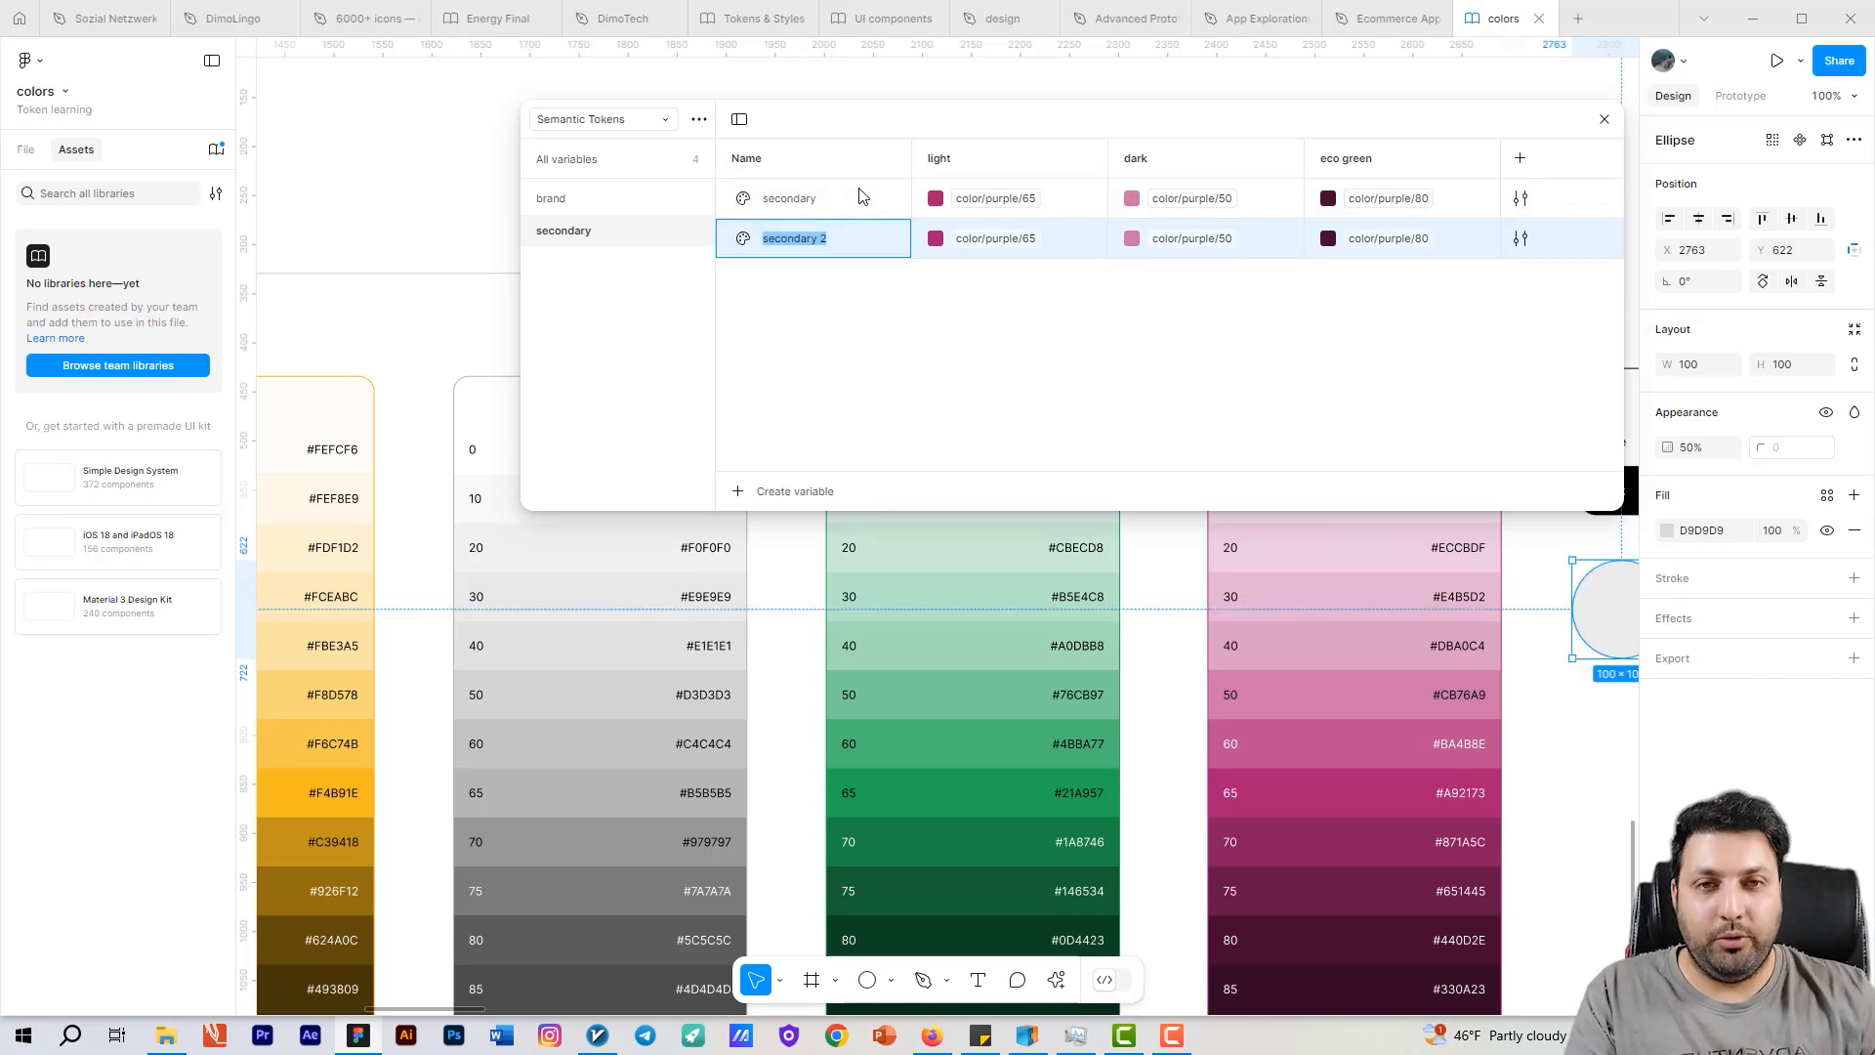
{"action": "type", "text": "on-"}
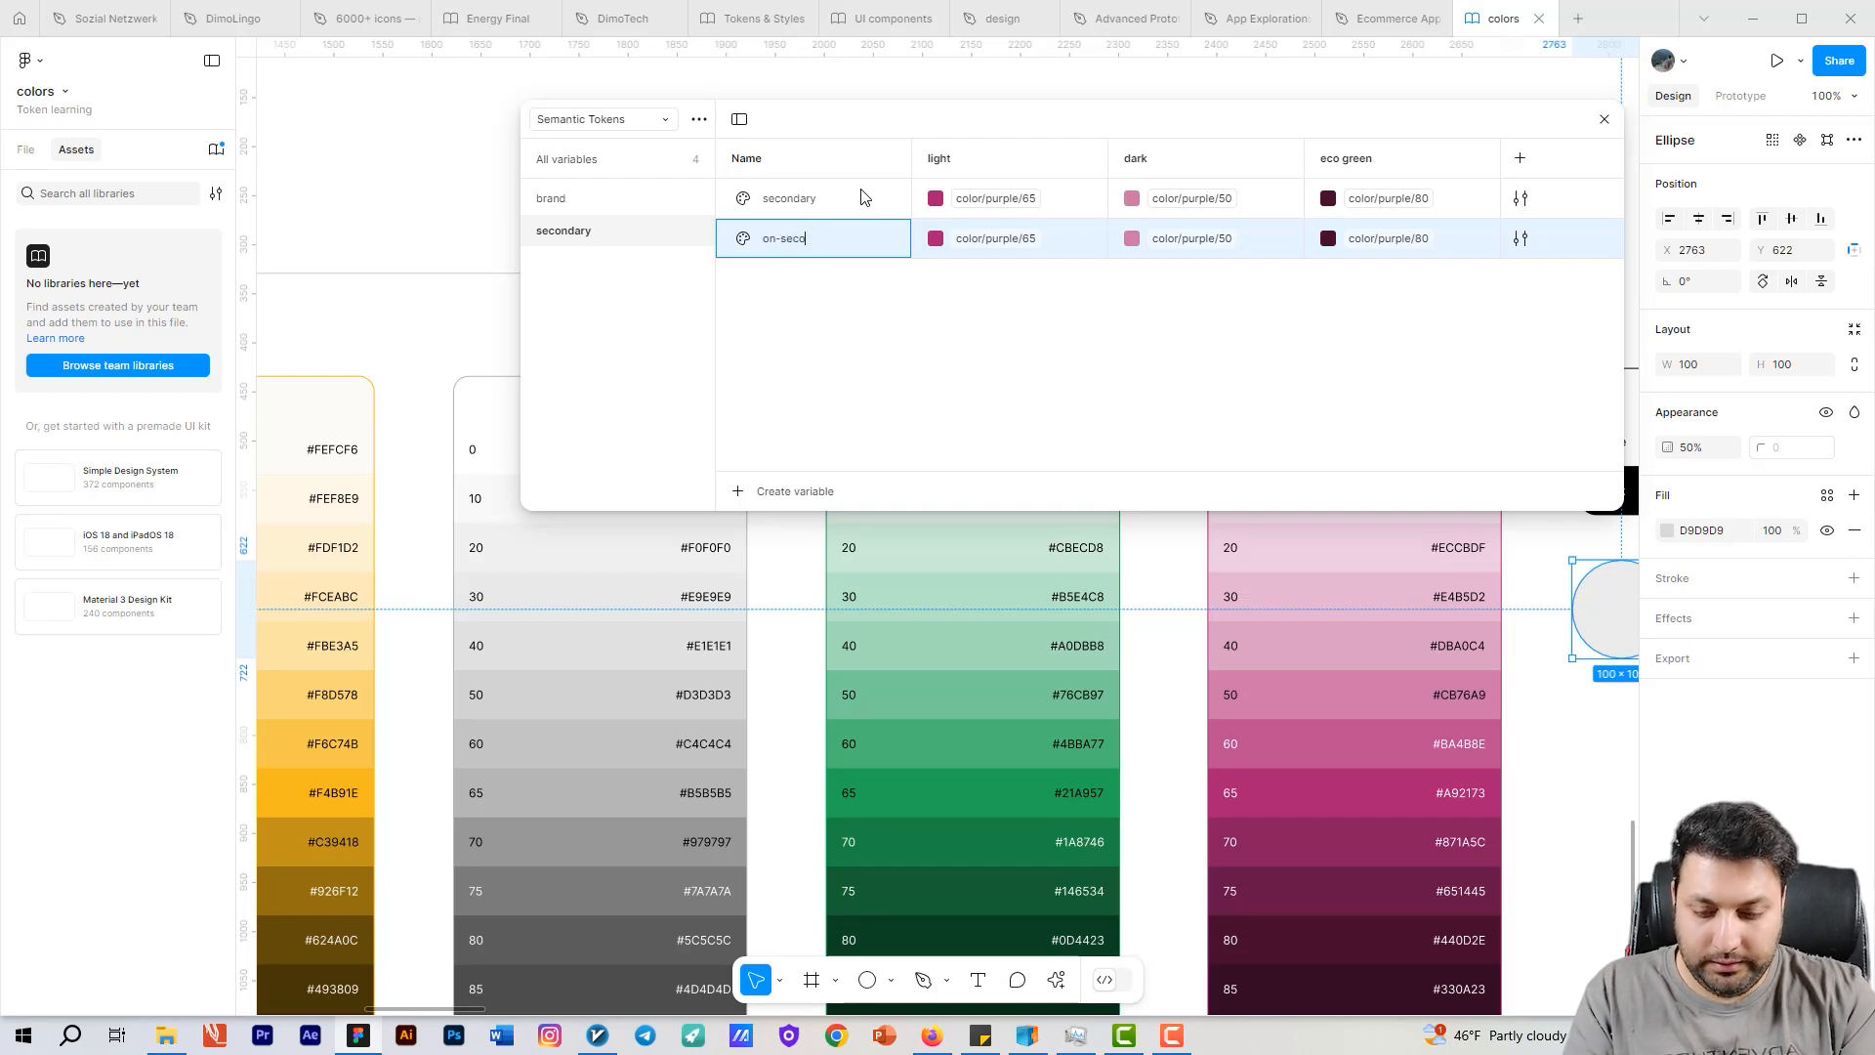
{"action": "key", "text": "Return"}
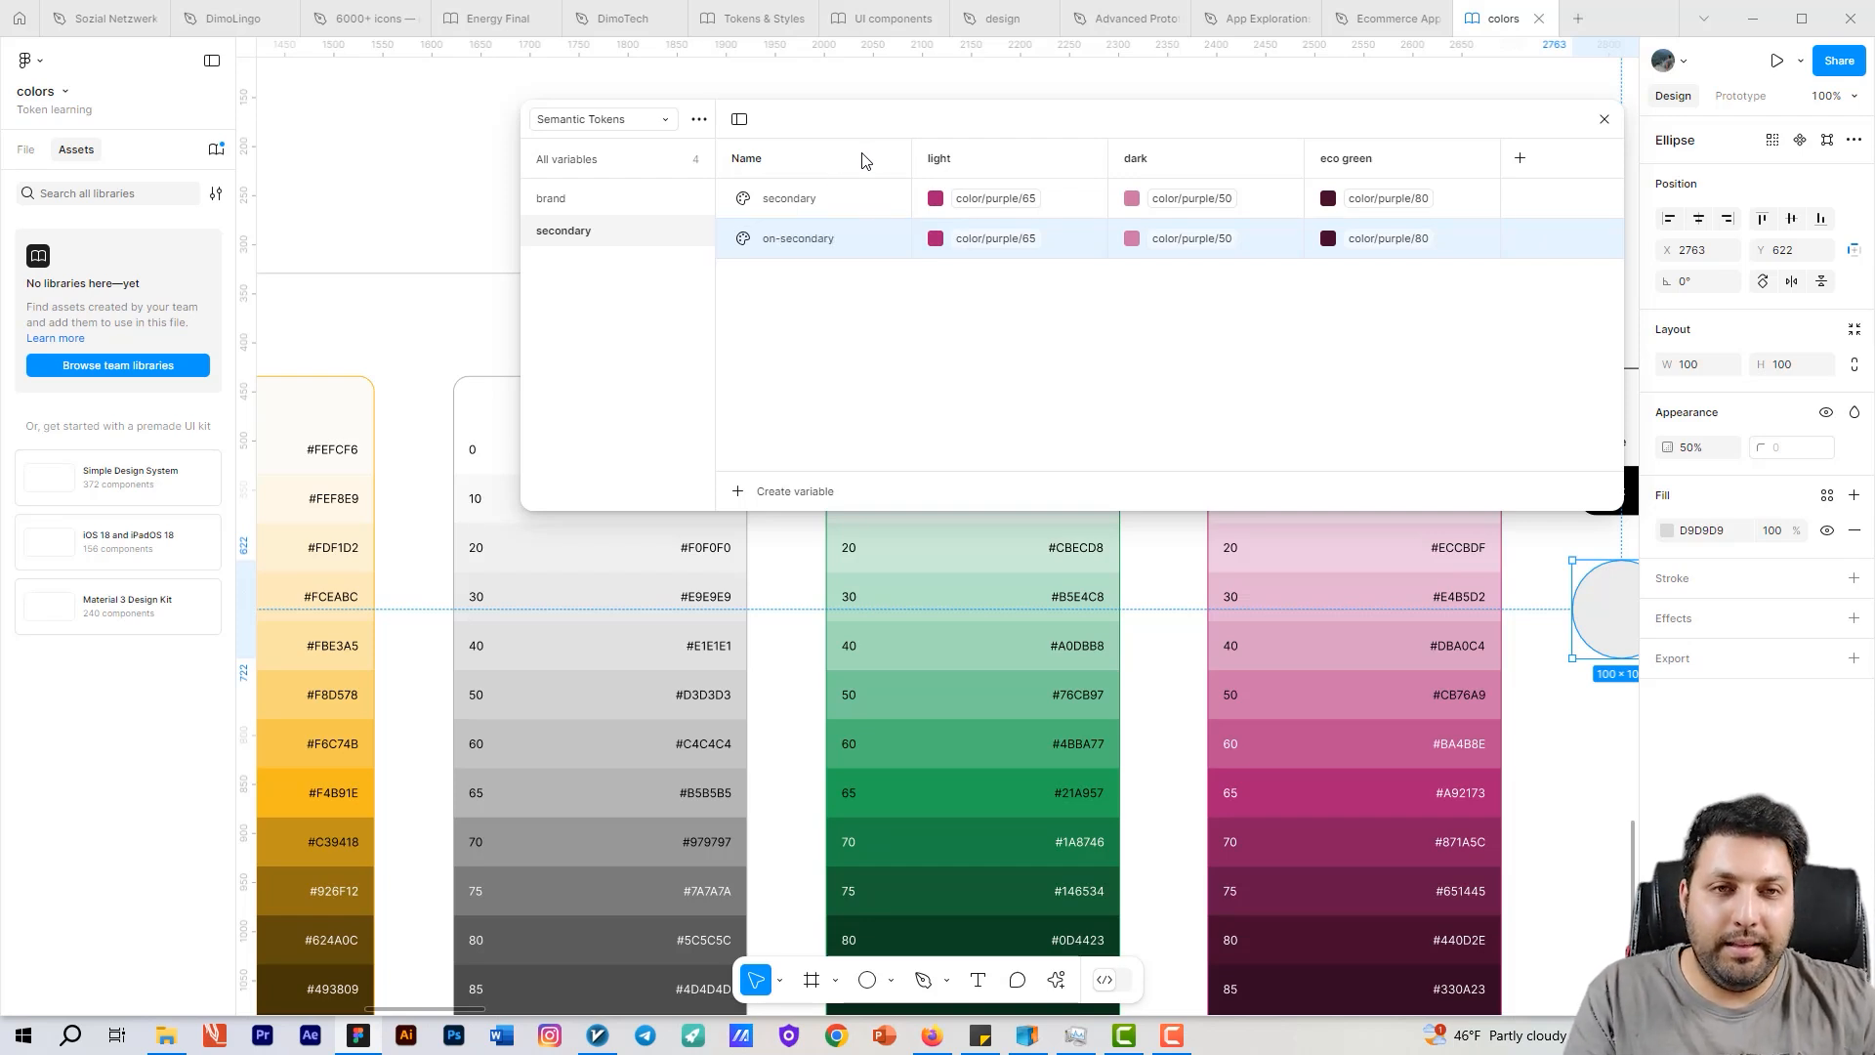
Step: Link the on-secondary variable's light mode value to color/absolute/white
{"action": "left_click", "coordinate": [960, 245]}
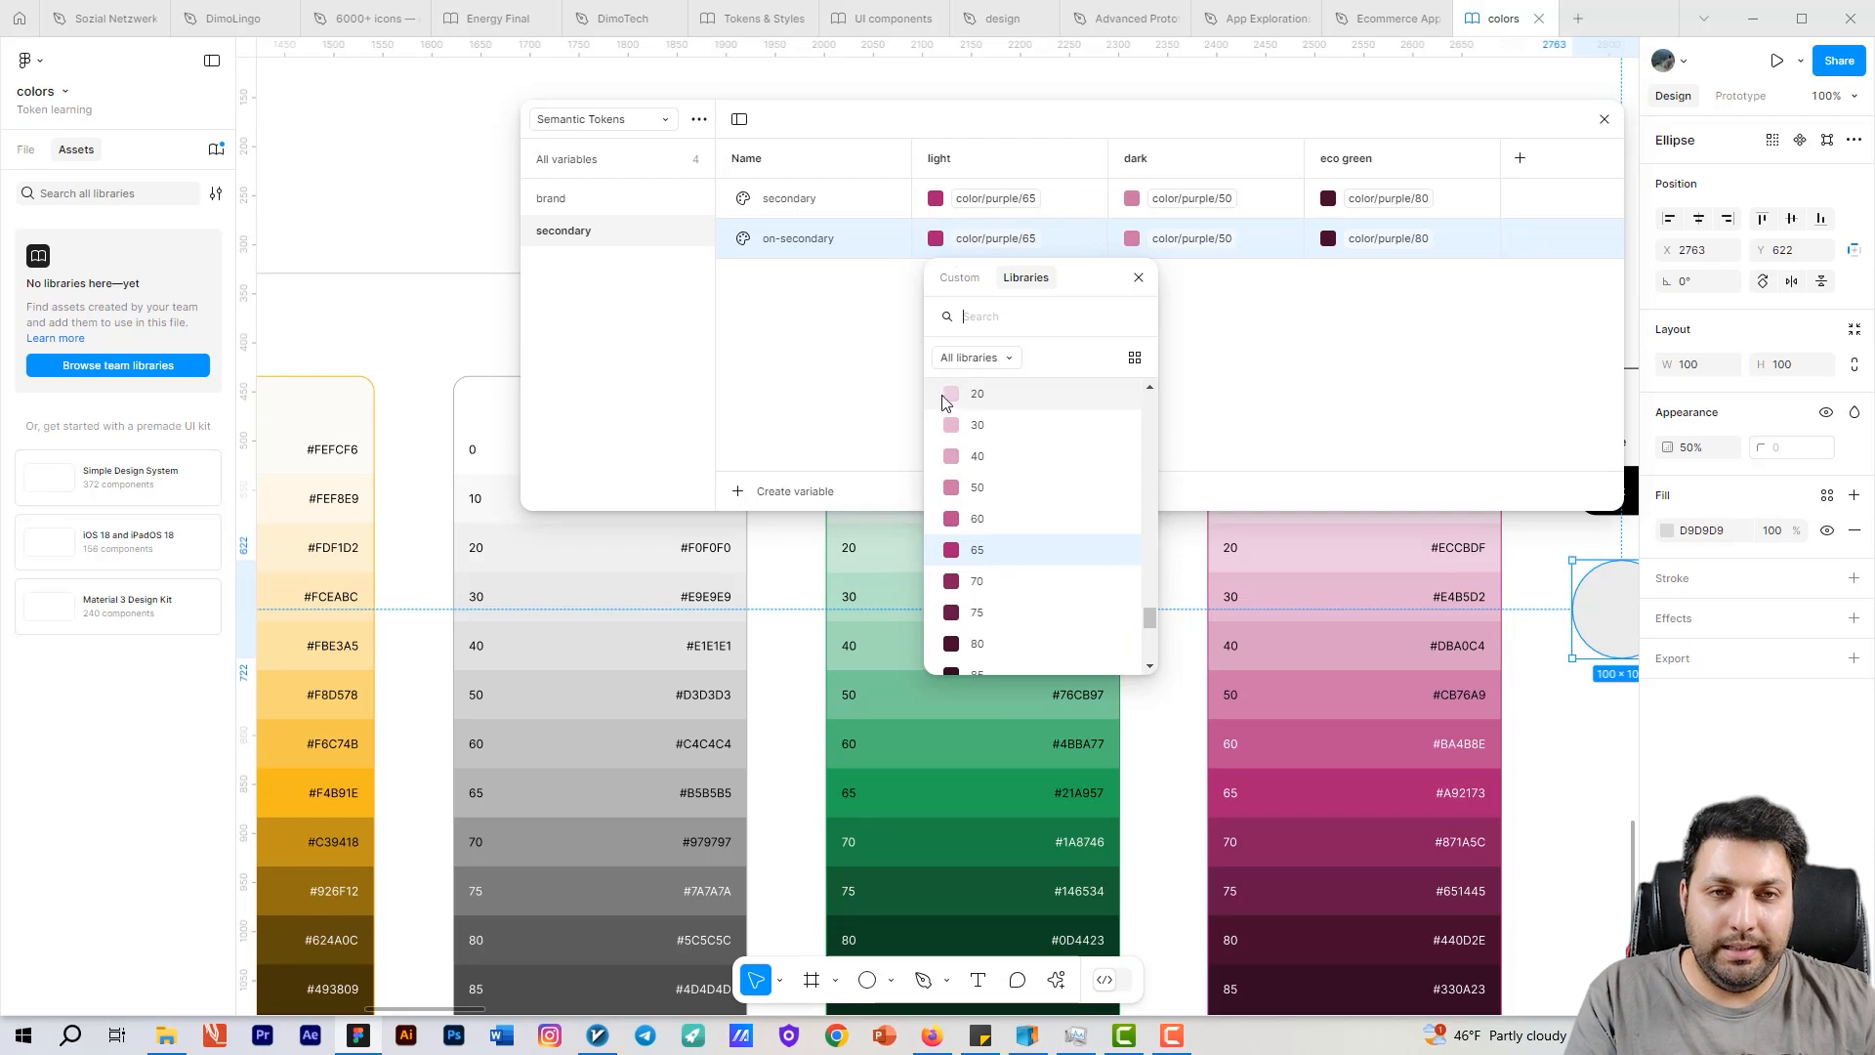
{"action": "type", "text": "white"}
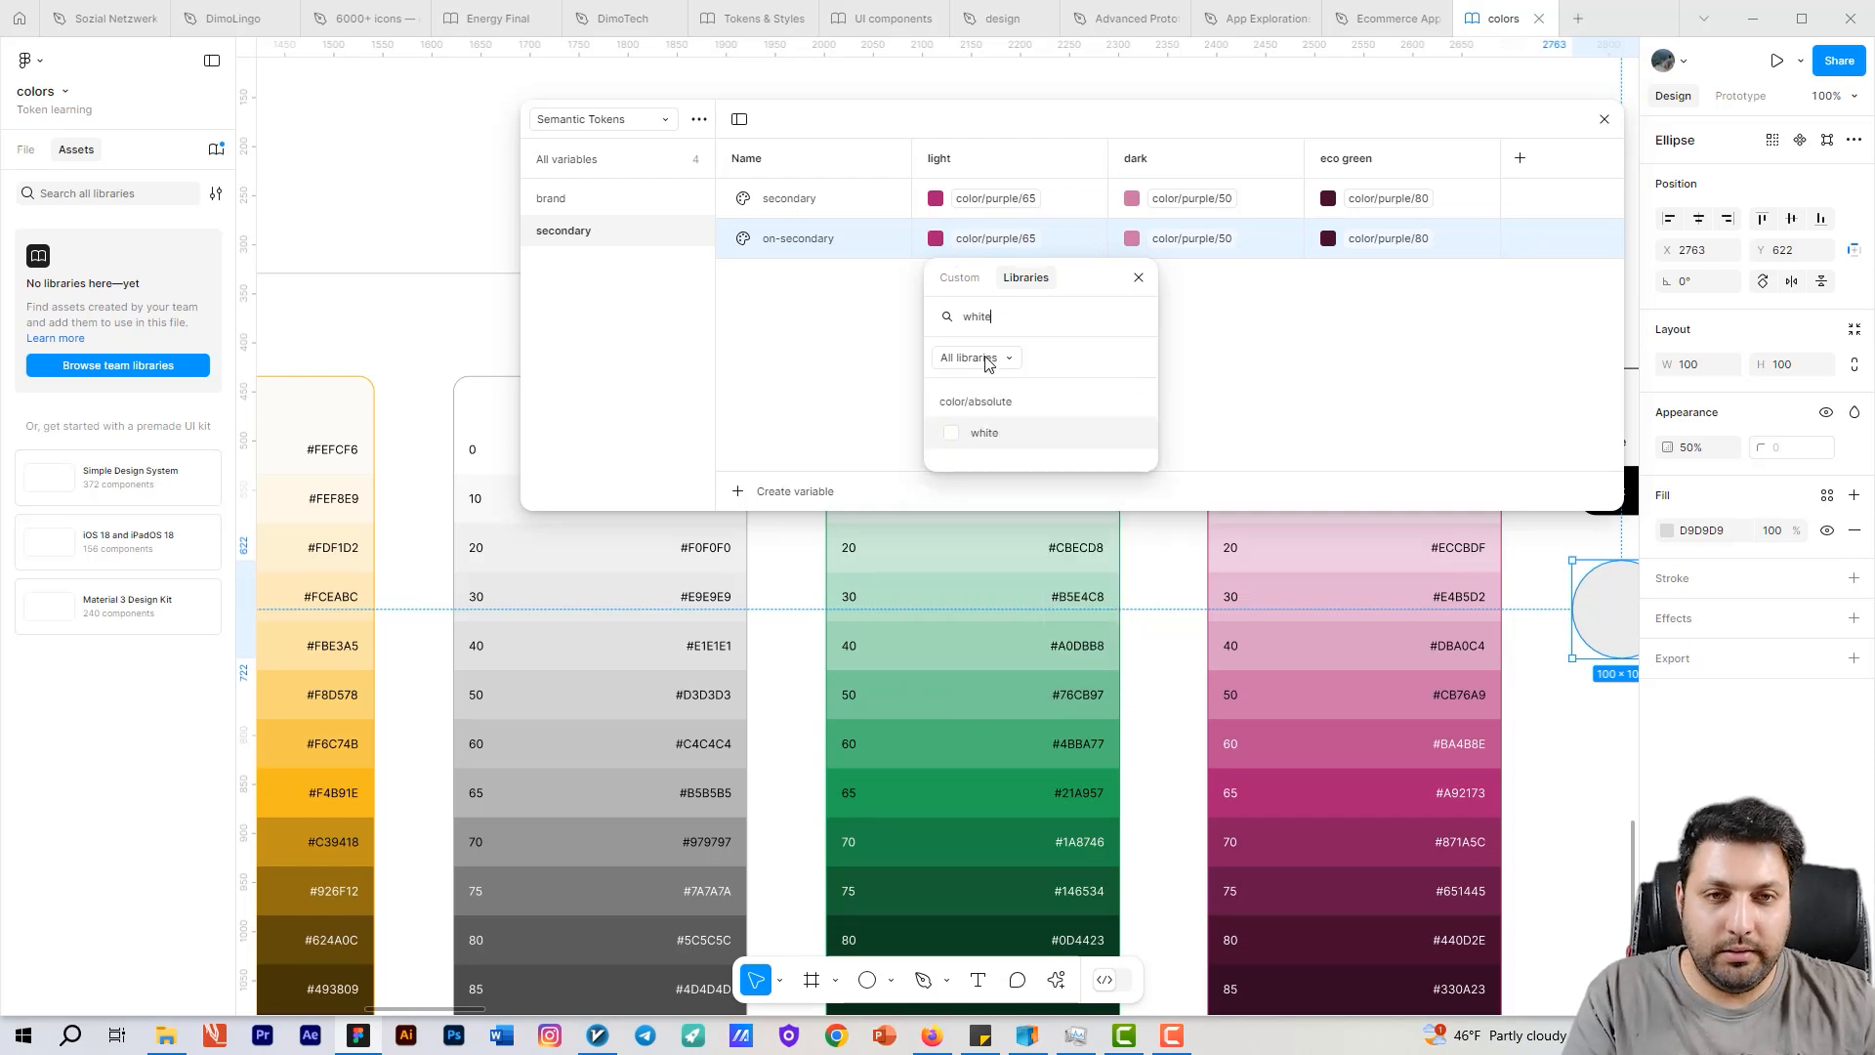
{"action": "left_click", "coordinate": [982, 431]}
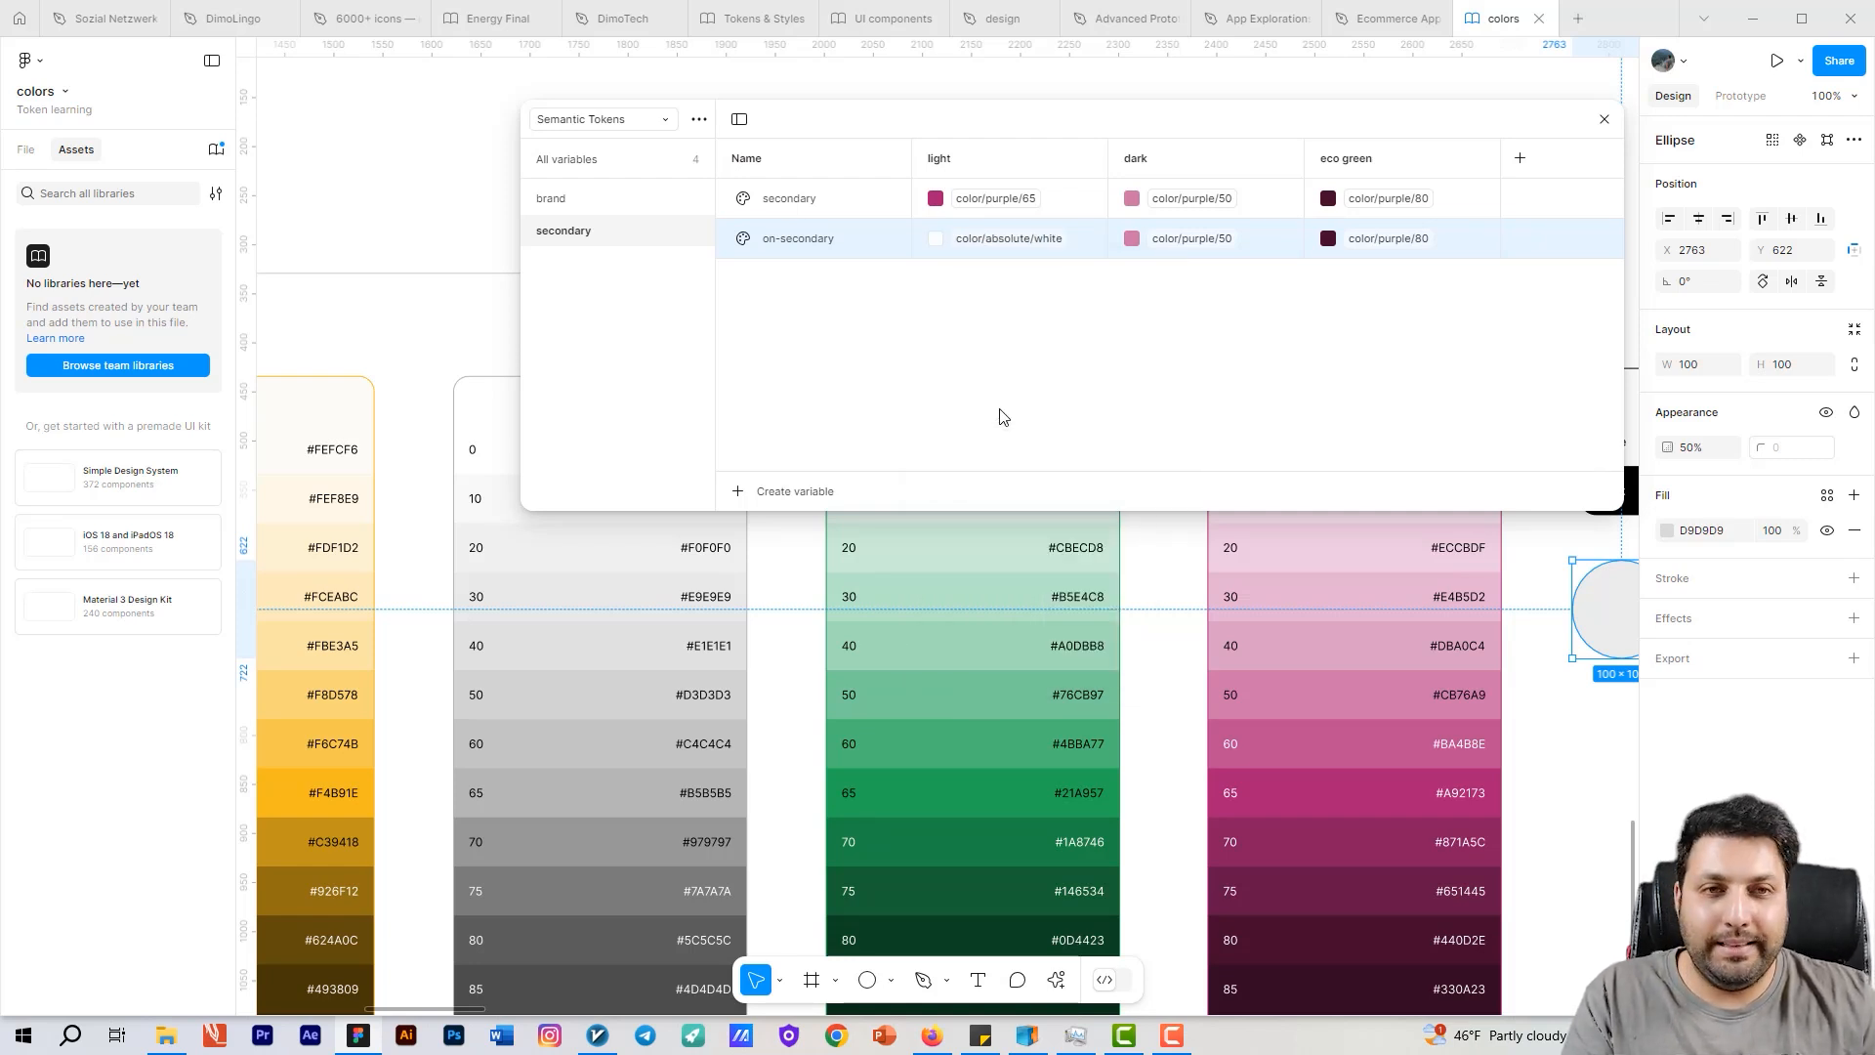
Step: Link the on-secondary variable's dark mode value to color/purple/80
{"action": "left_click", "coordinate": [1181, 242]}
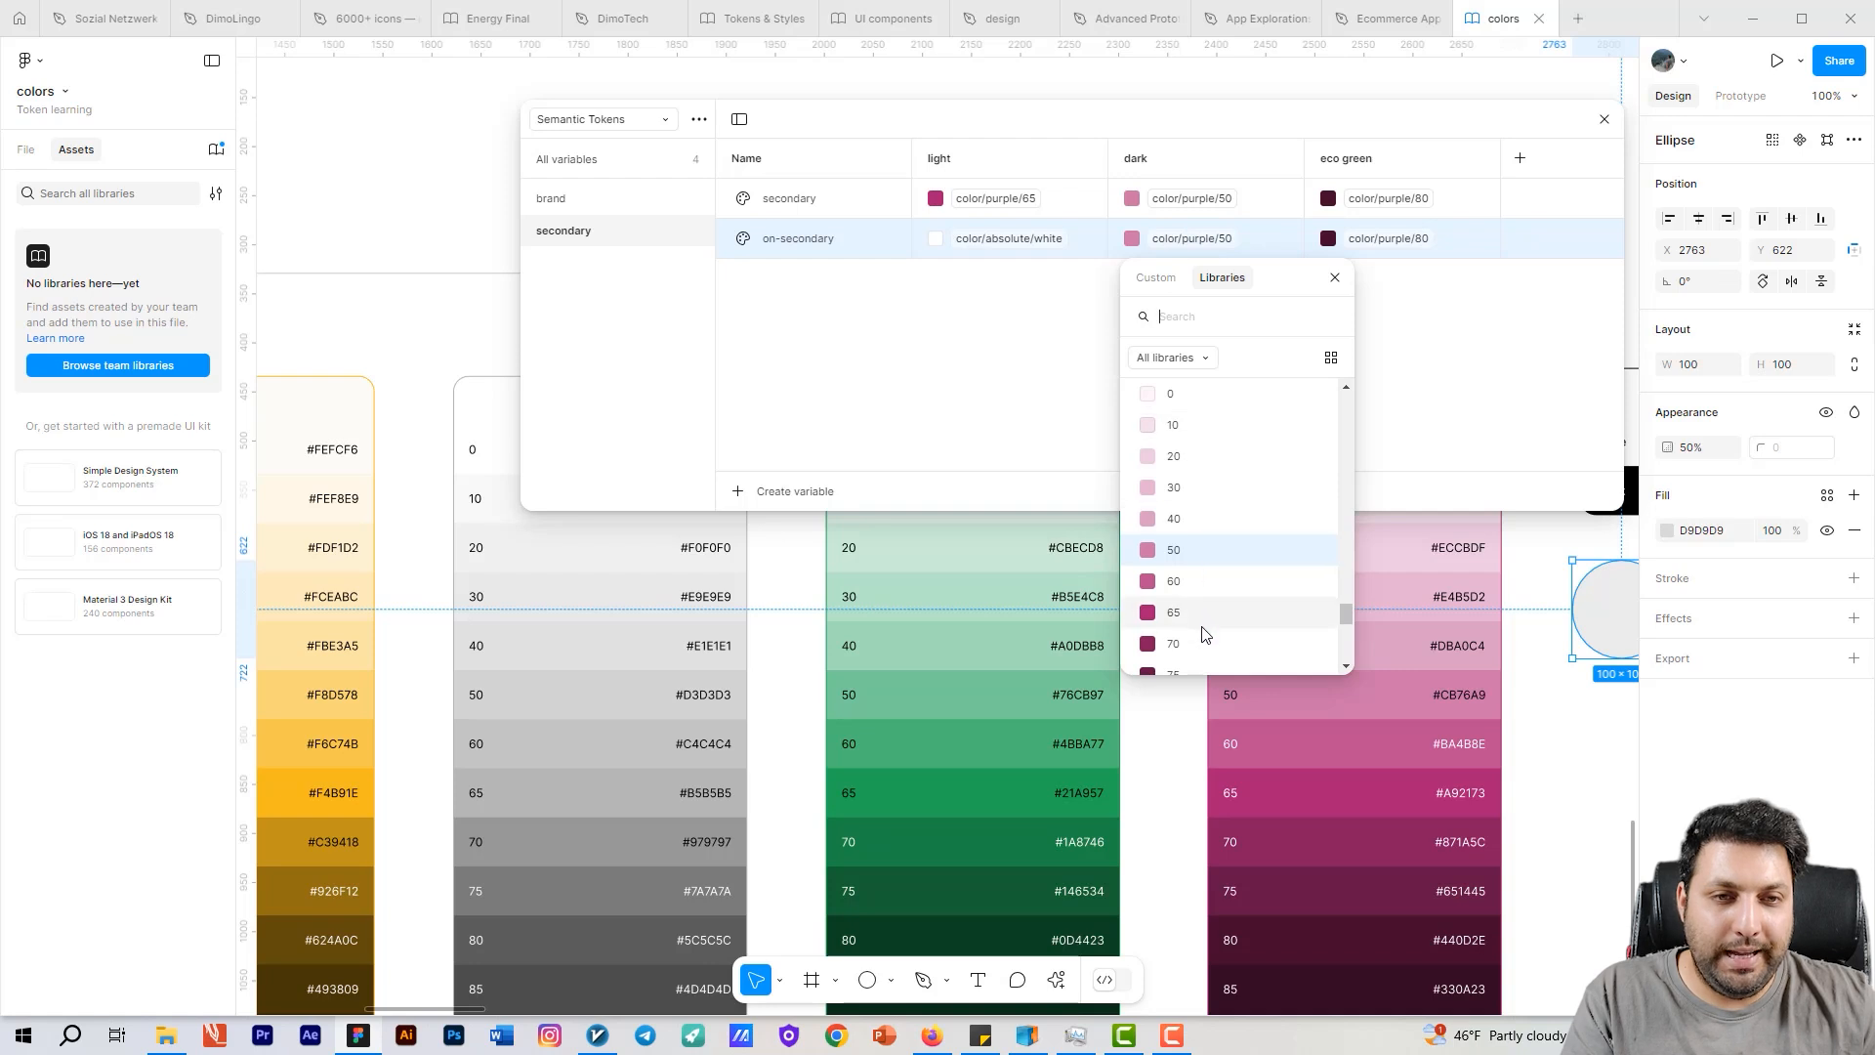
{"action": "scroll", "coordinate": [1203, 634], "scroll_direction": "down", "scroll_amount": 2}
{"action": "left_click", "coordinate": [1191, 615]}
Step: Link the on-secondary variable's eco green mode value to color/purple/10
{"action": "left_click", "coordinate": [1400, 241]}
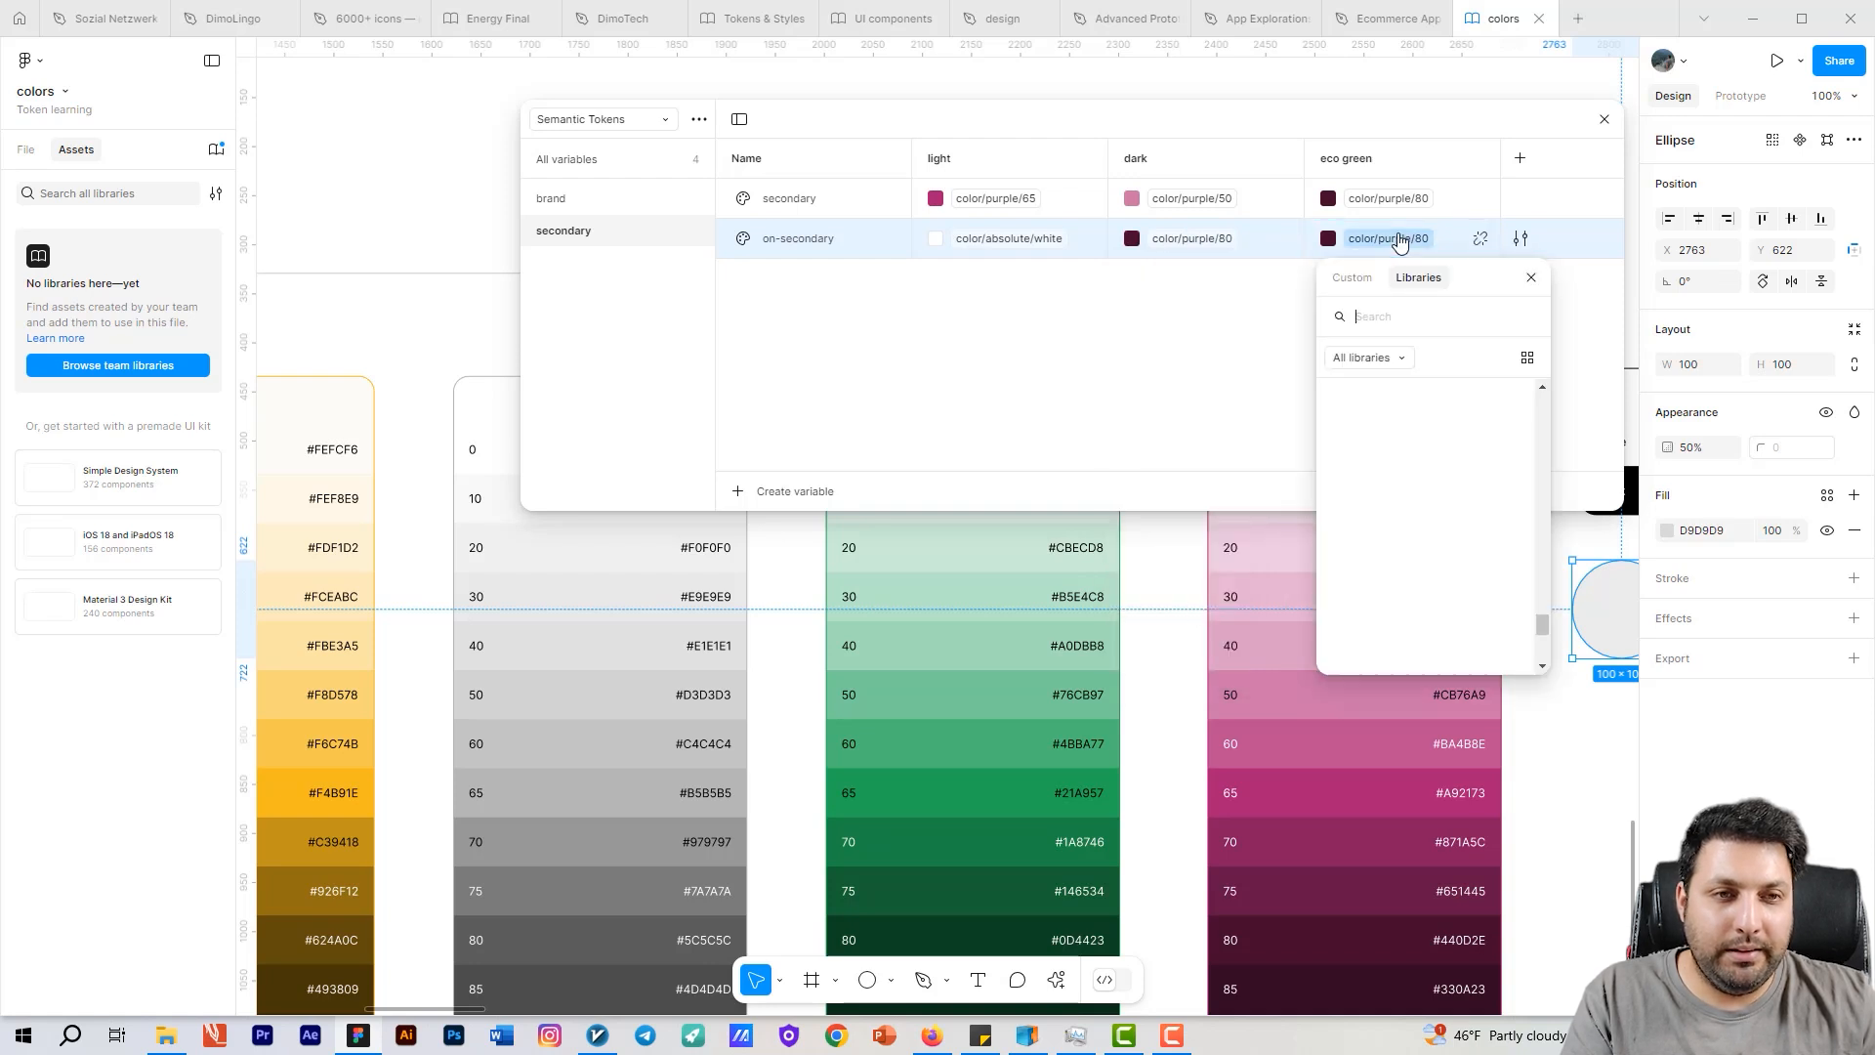
{"action": "scroll", "coordinate": [1397, 458], "scroll_direction": "up", "scroll_amount": 2}
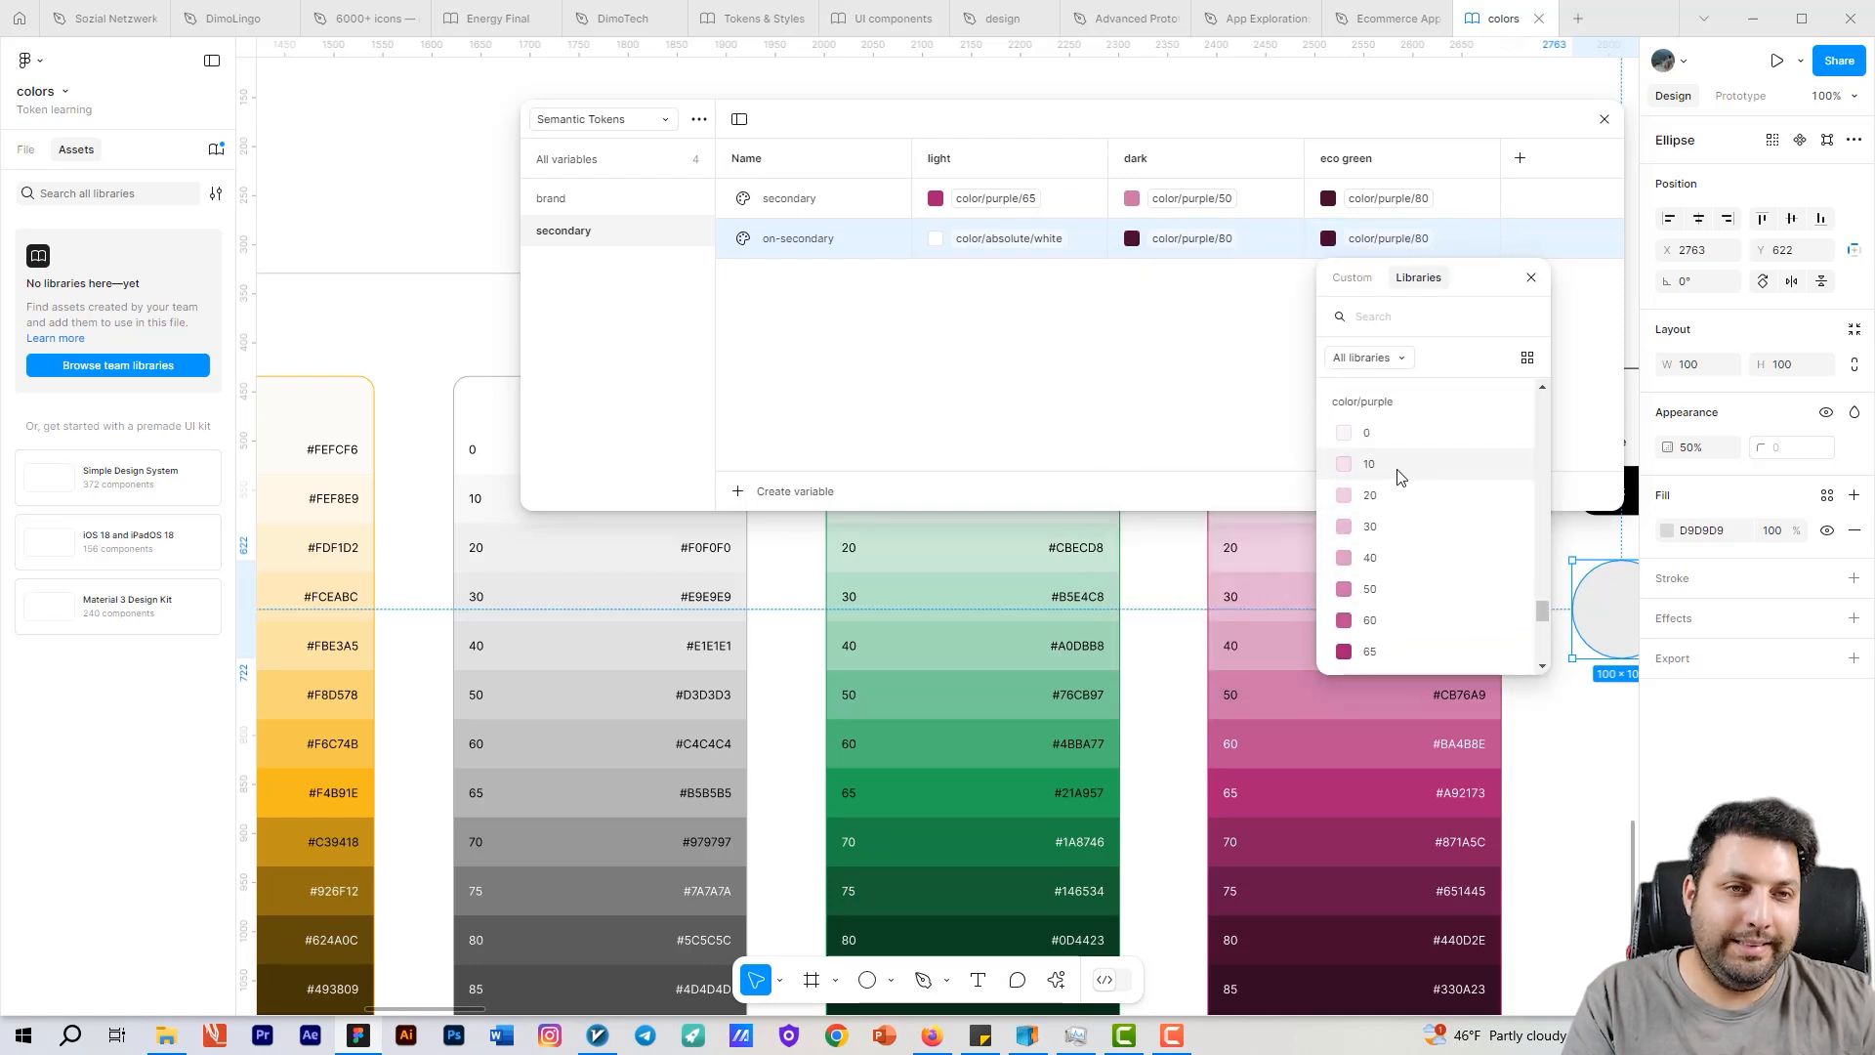
{"action": "left_click", "coordinate": [1398, 474]}
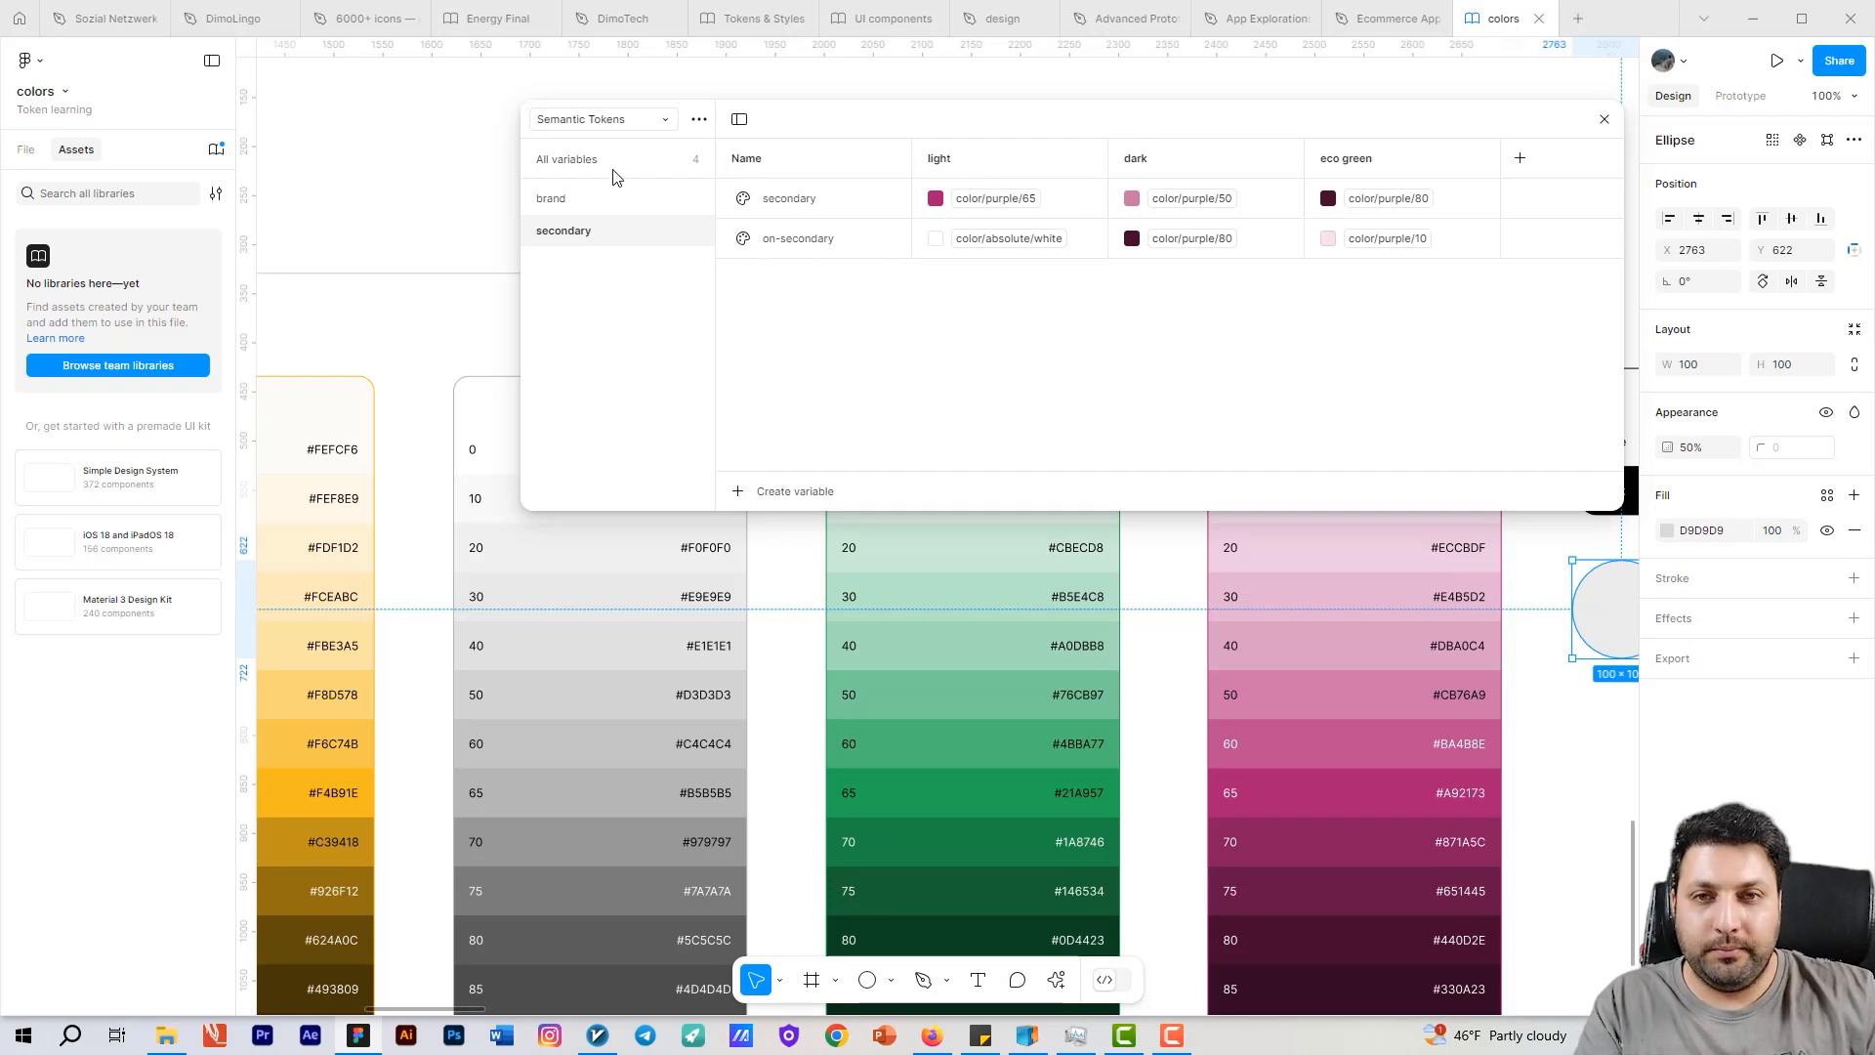
Step: Create a color variable named "background/0" inside the secondary group
{"action": "left_click", "coordinate": [744, 492]}
{"action": "left_click", "coordinate": [761, 526]}
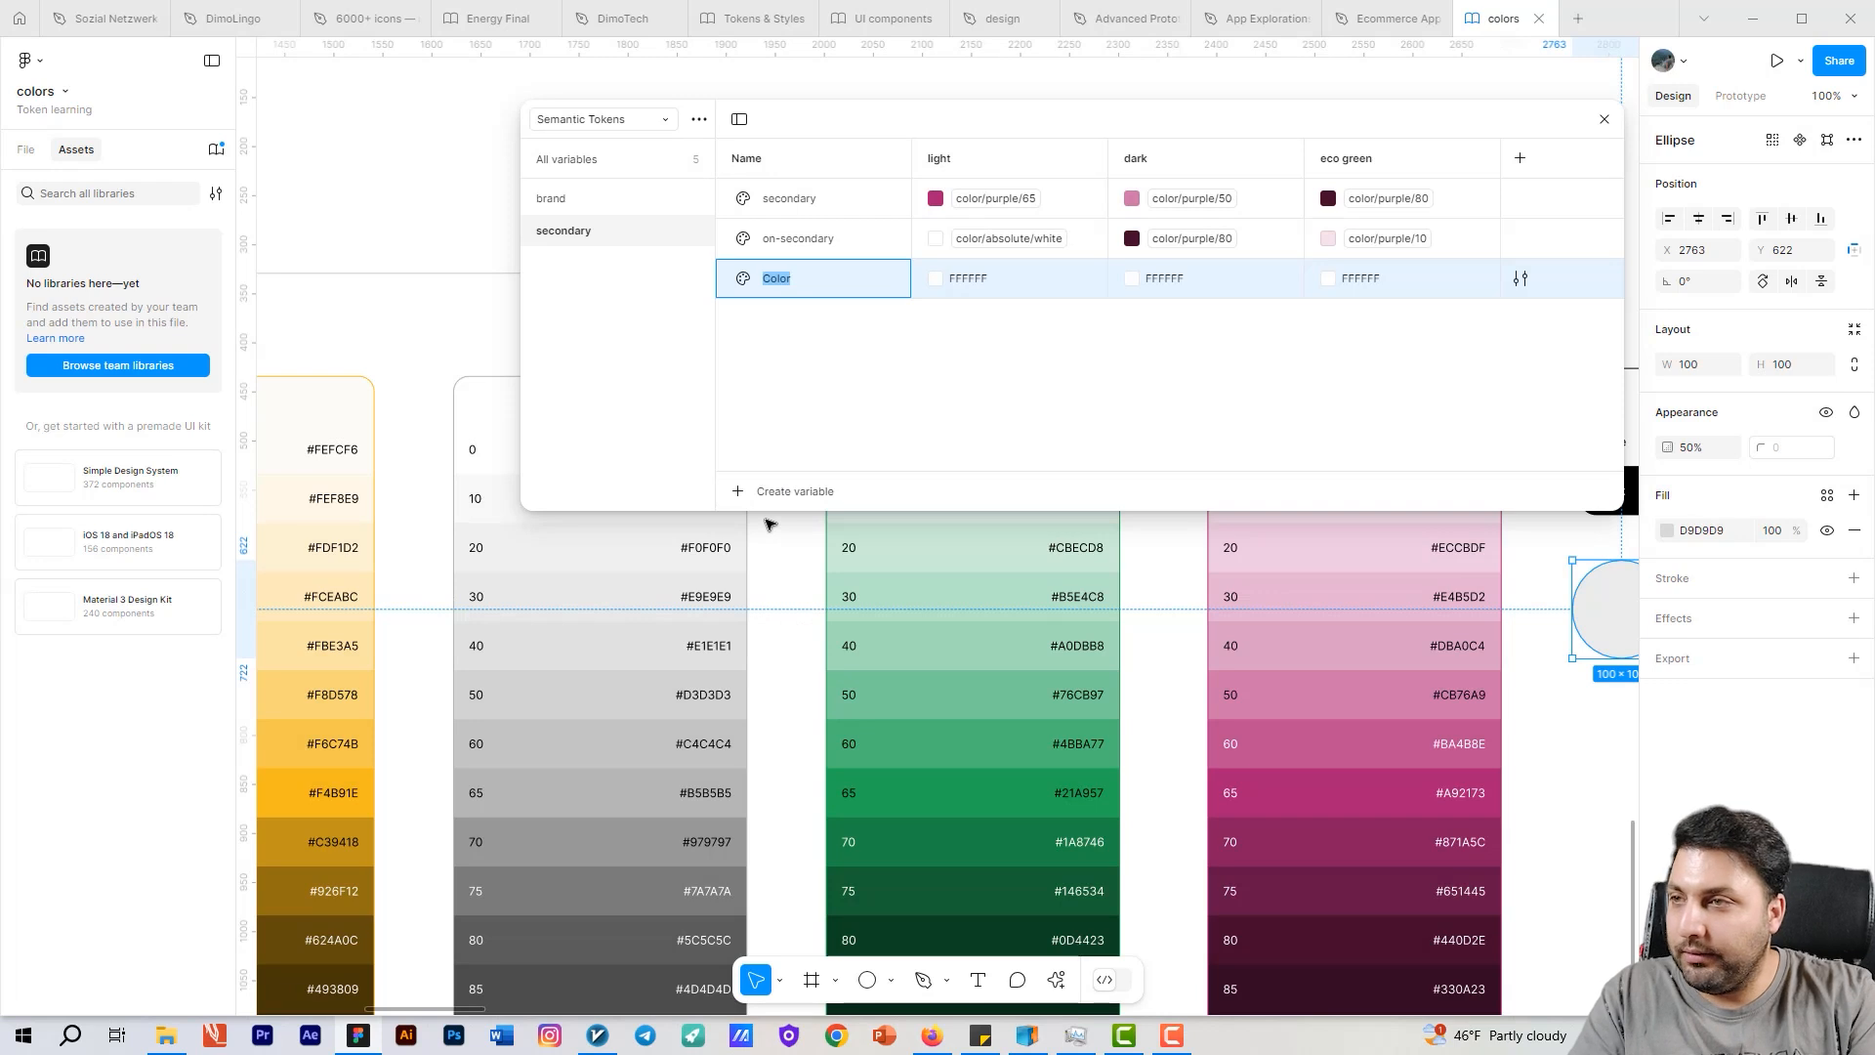
{"action": "type", "text": "background/"}
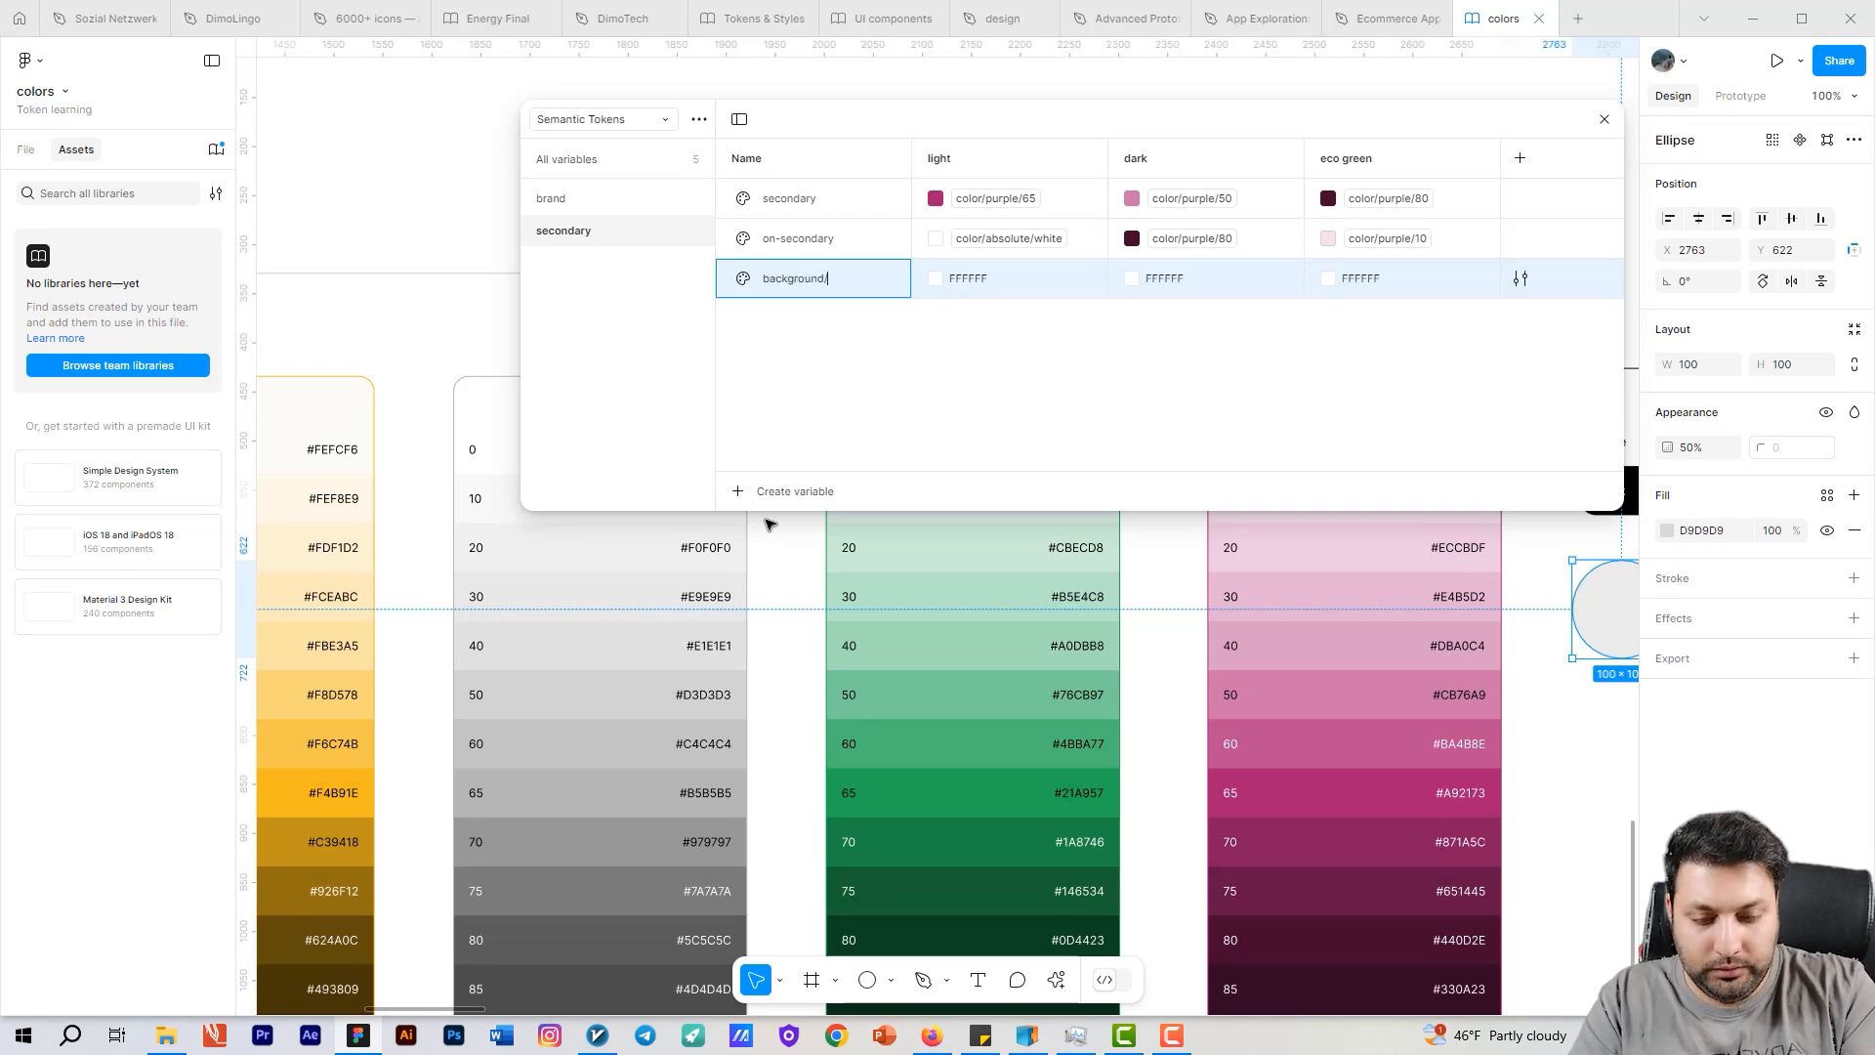
{"action": "type", "text": "0"}
{"action": "key", "text": "Return"}
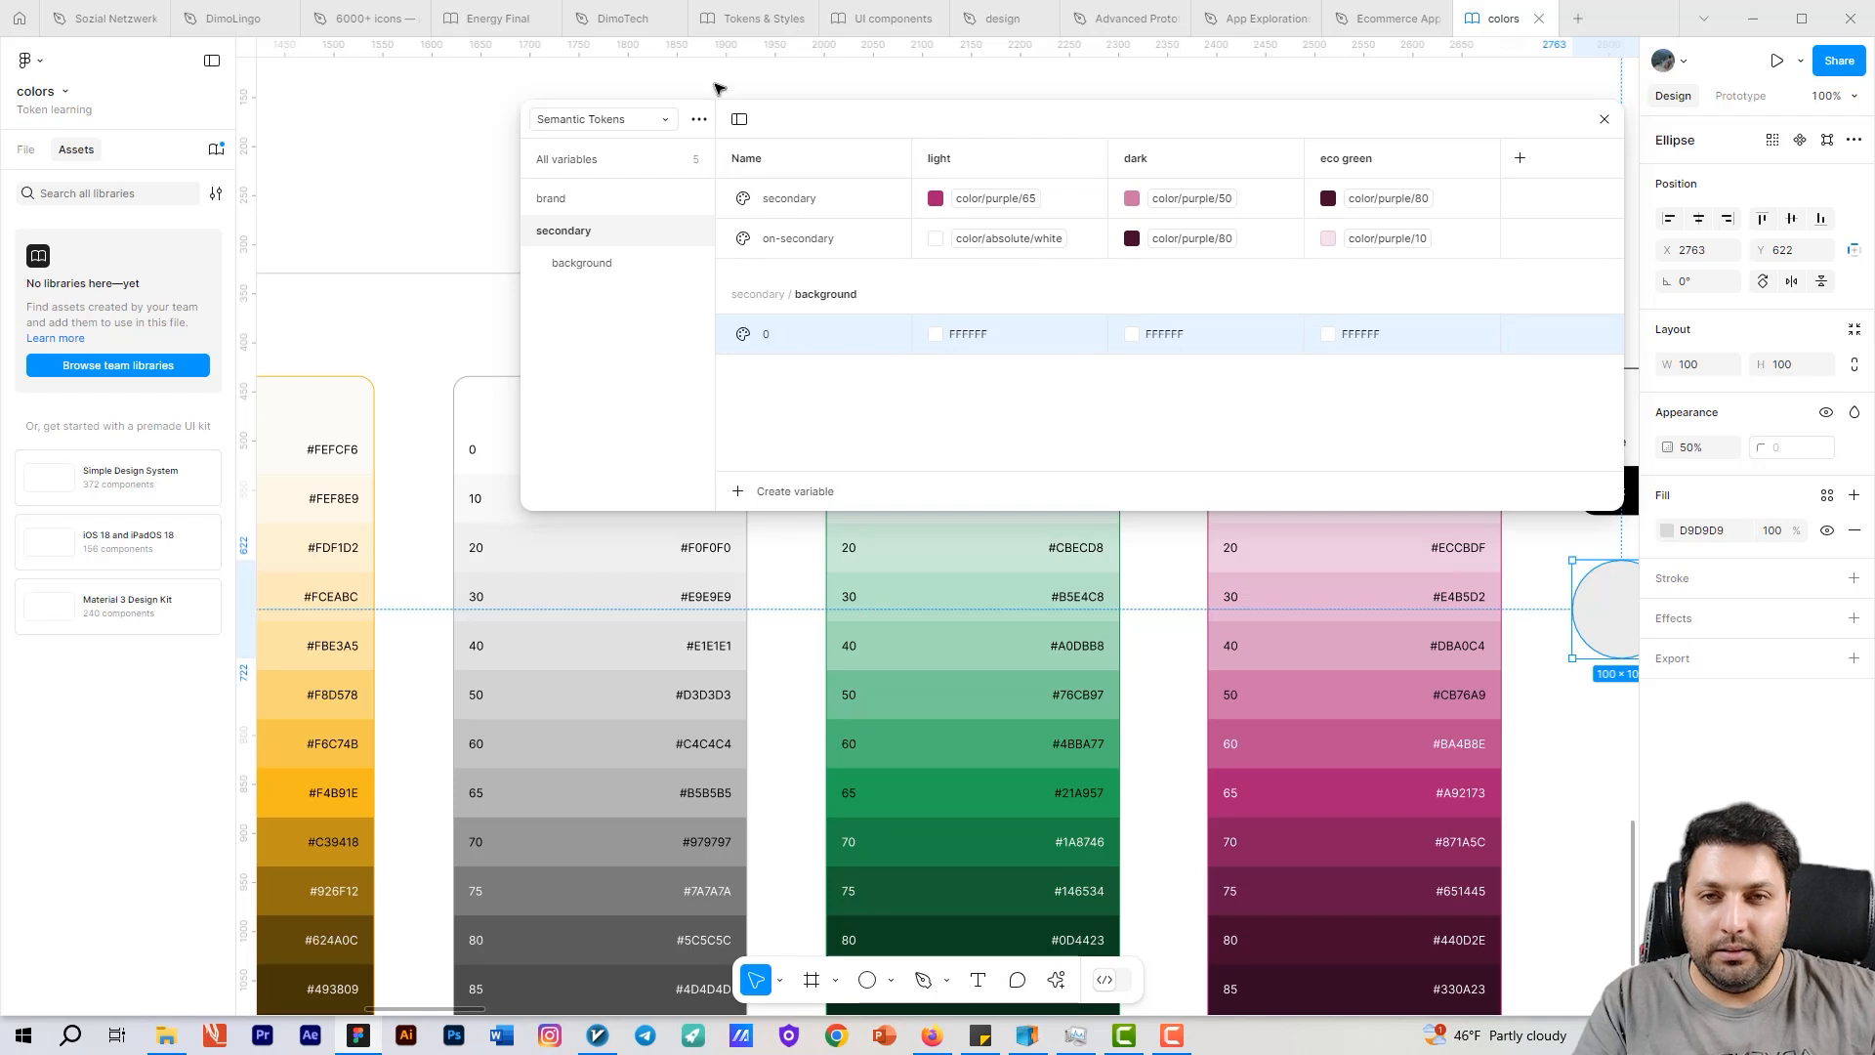
Step: Move the background group out of secondary to the top level below it, and rename its 0 variable to "background"
{"action": "left_click_drag", "start_coordinate": [589, 264], "coordinate": [566, 200]}
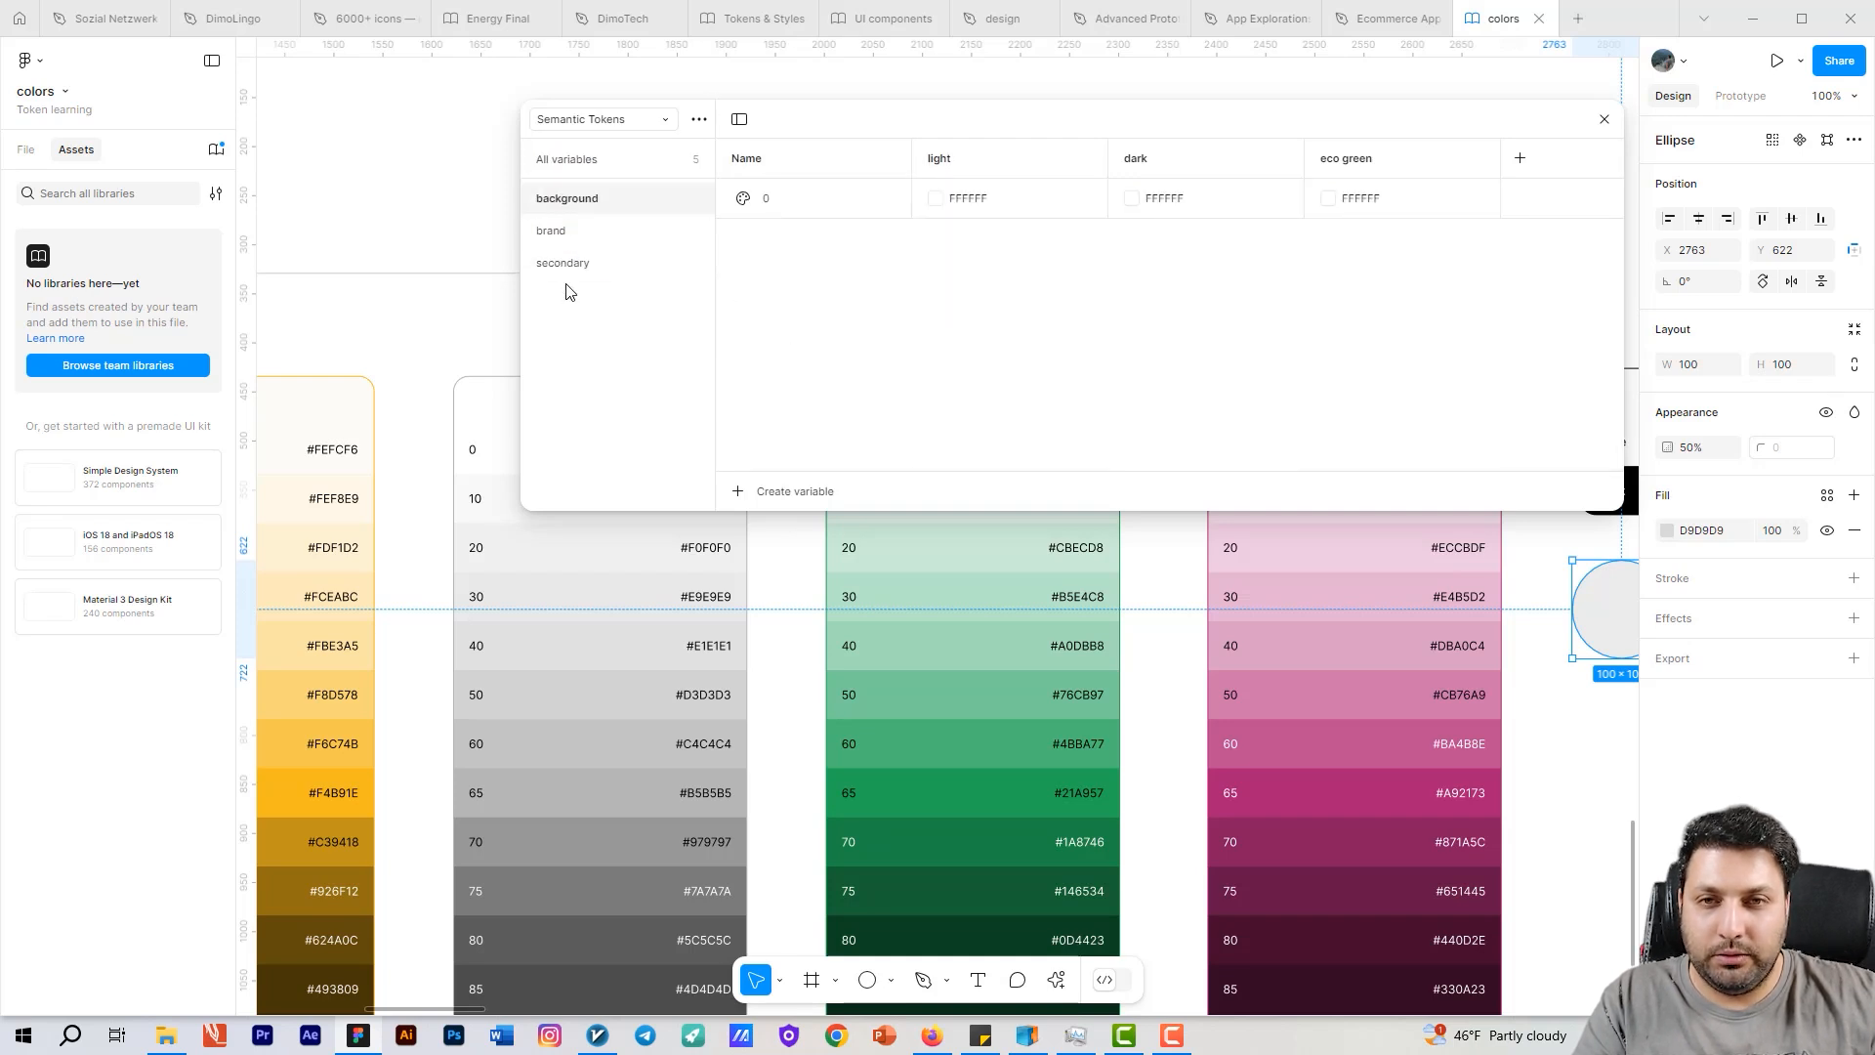
{"action": "left_click_drag", "start_coordinate": [569, 291], "coordinate": [591, 283]}
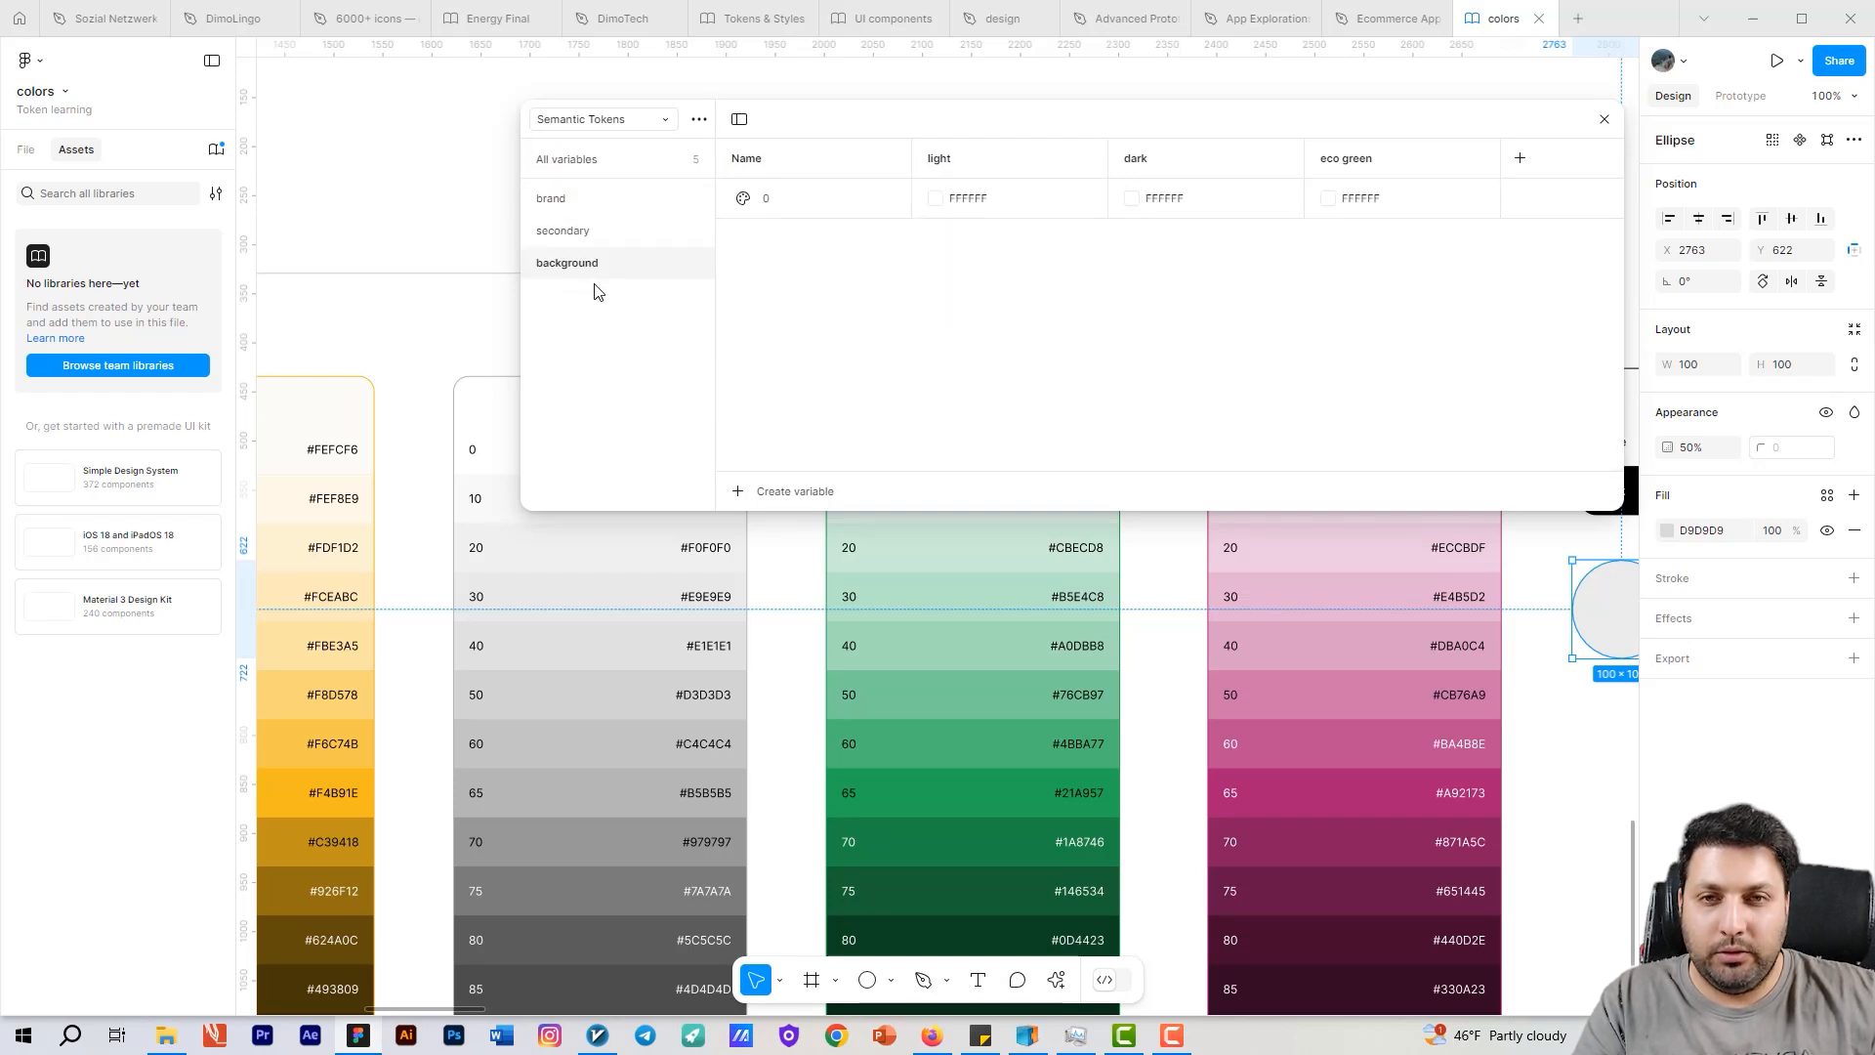
{"action": "left_click", "coordinate": [777, 207]}
{"action": "double_click", "coordinate": [787, 206]}
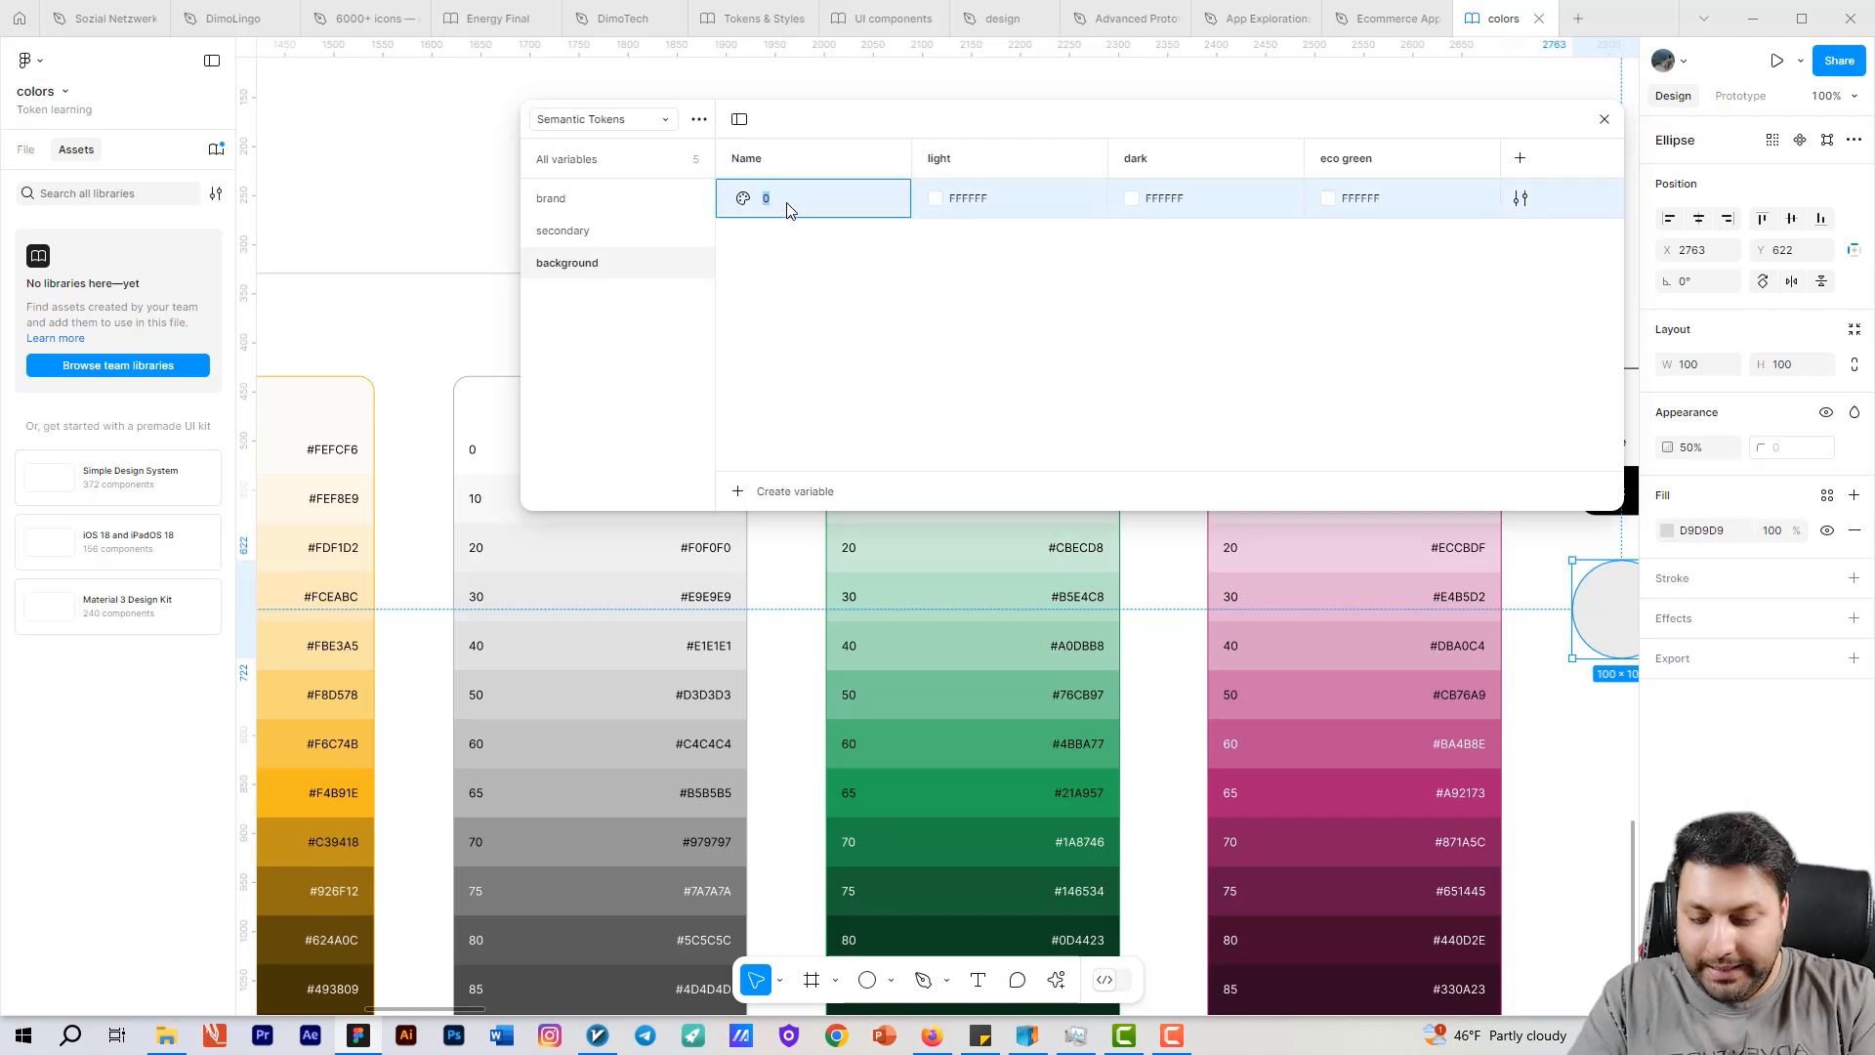
{"action": "type", "text": "background"}
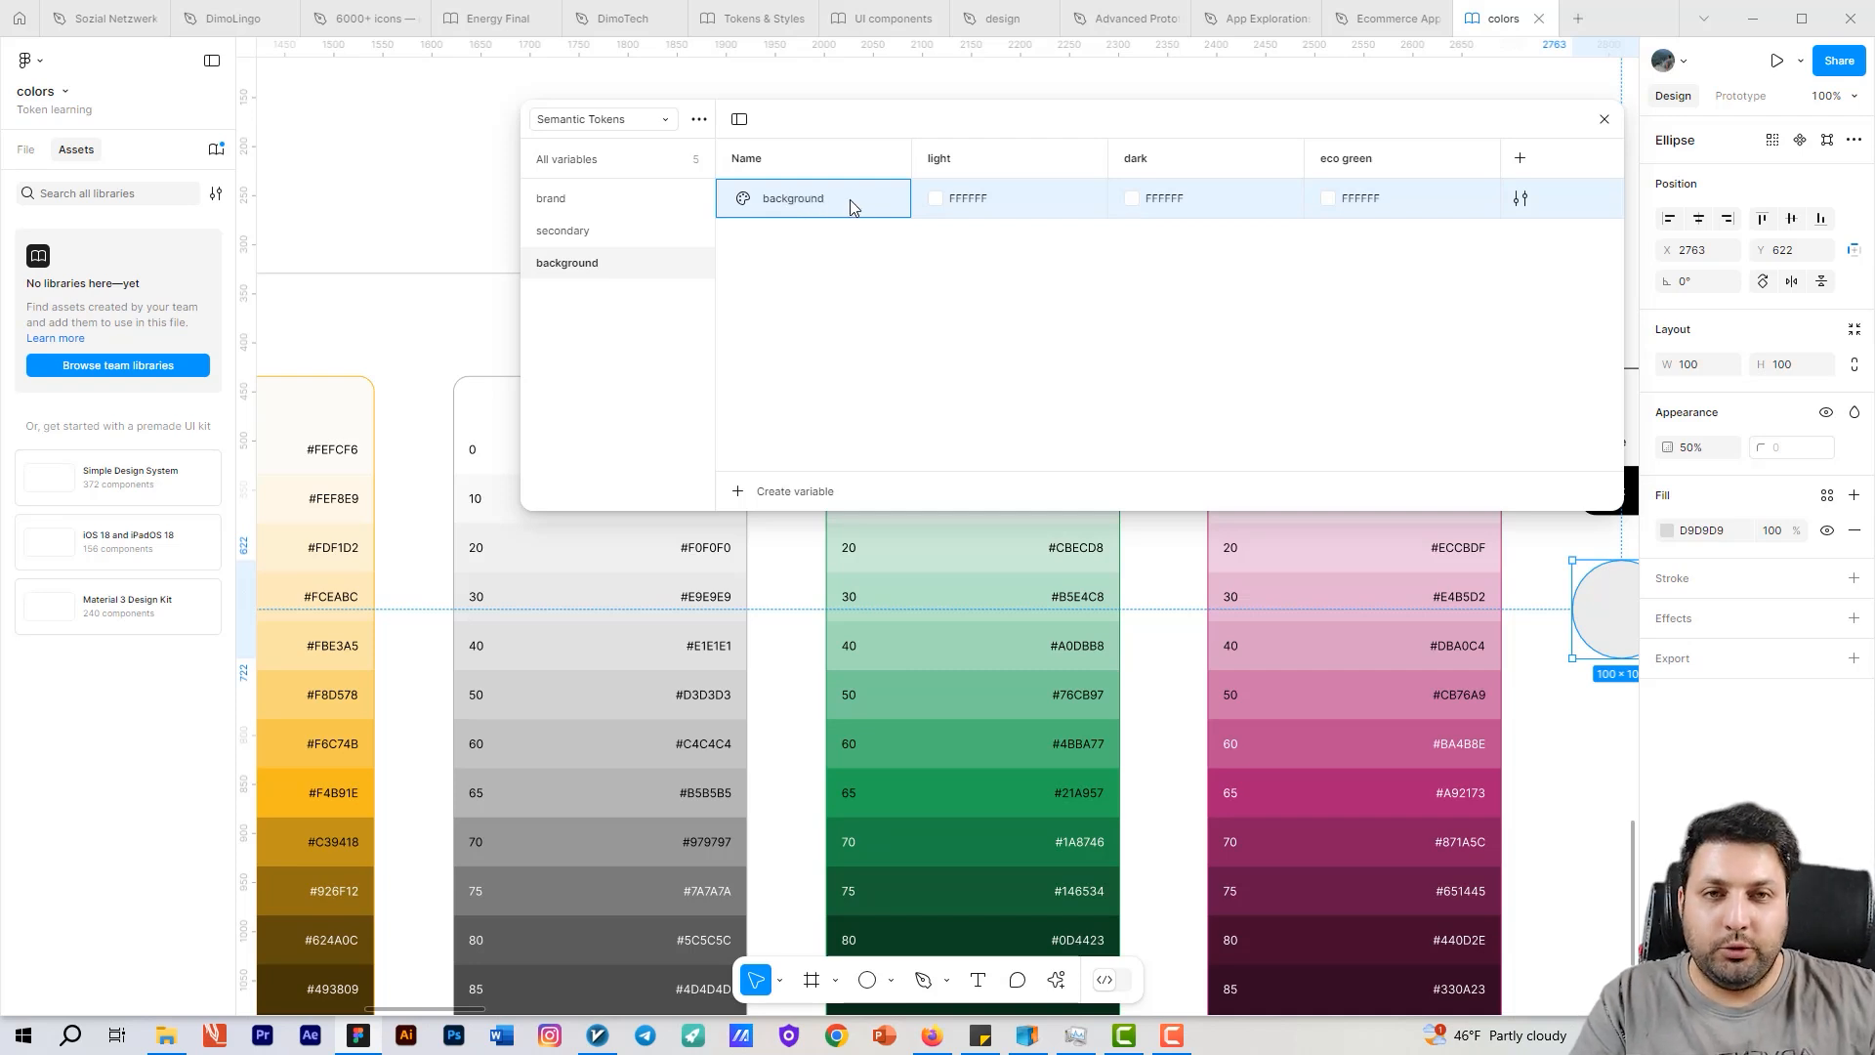
Step: Link the background variable's light mode value to color/gray/0
{"action": "left_click", "coordinate": [943, 207]}
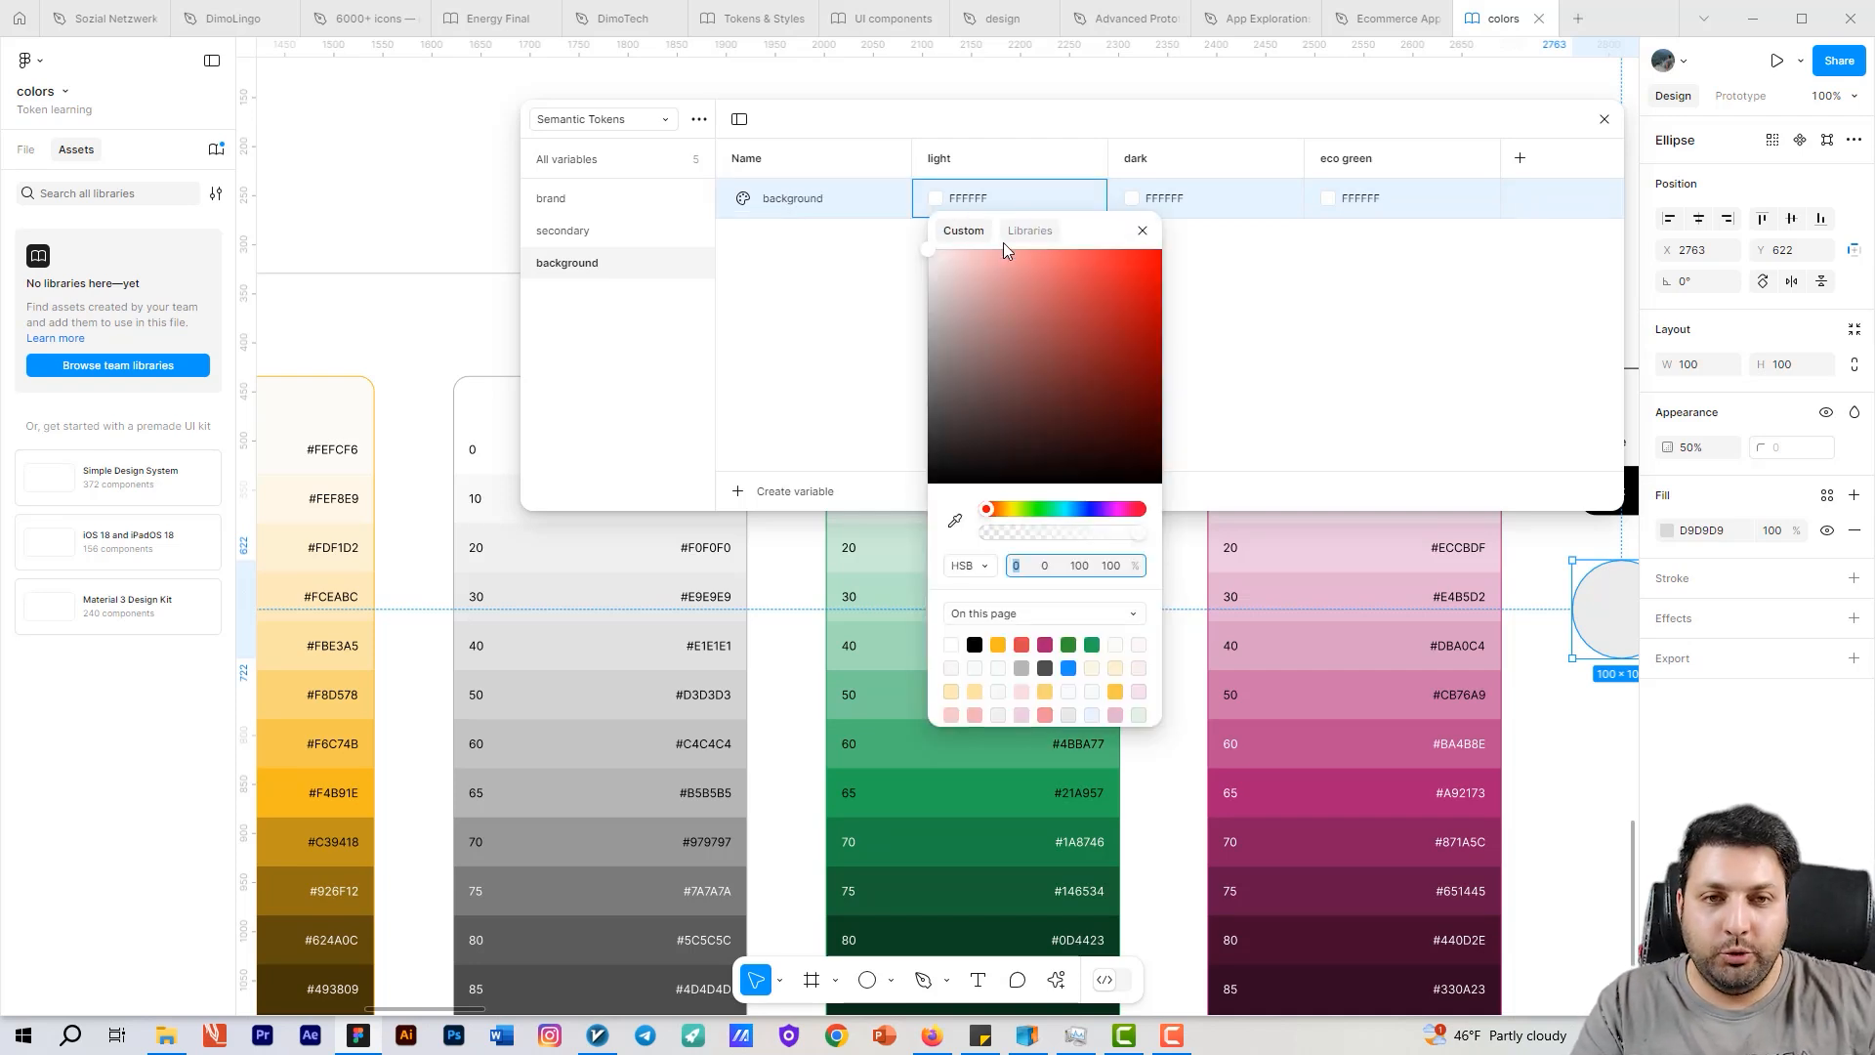
{"action": "left_click", "coordinate": [1030, 231]}
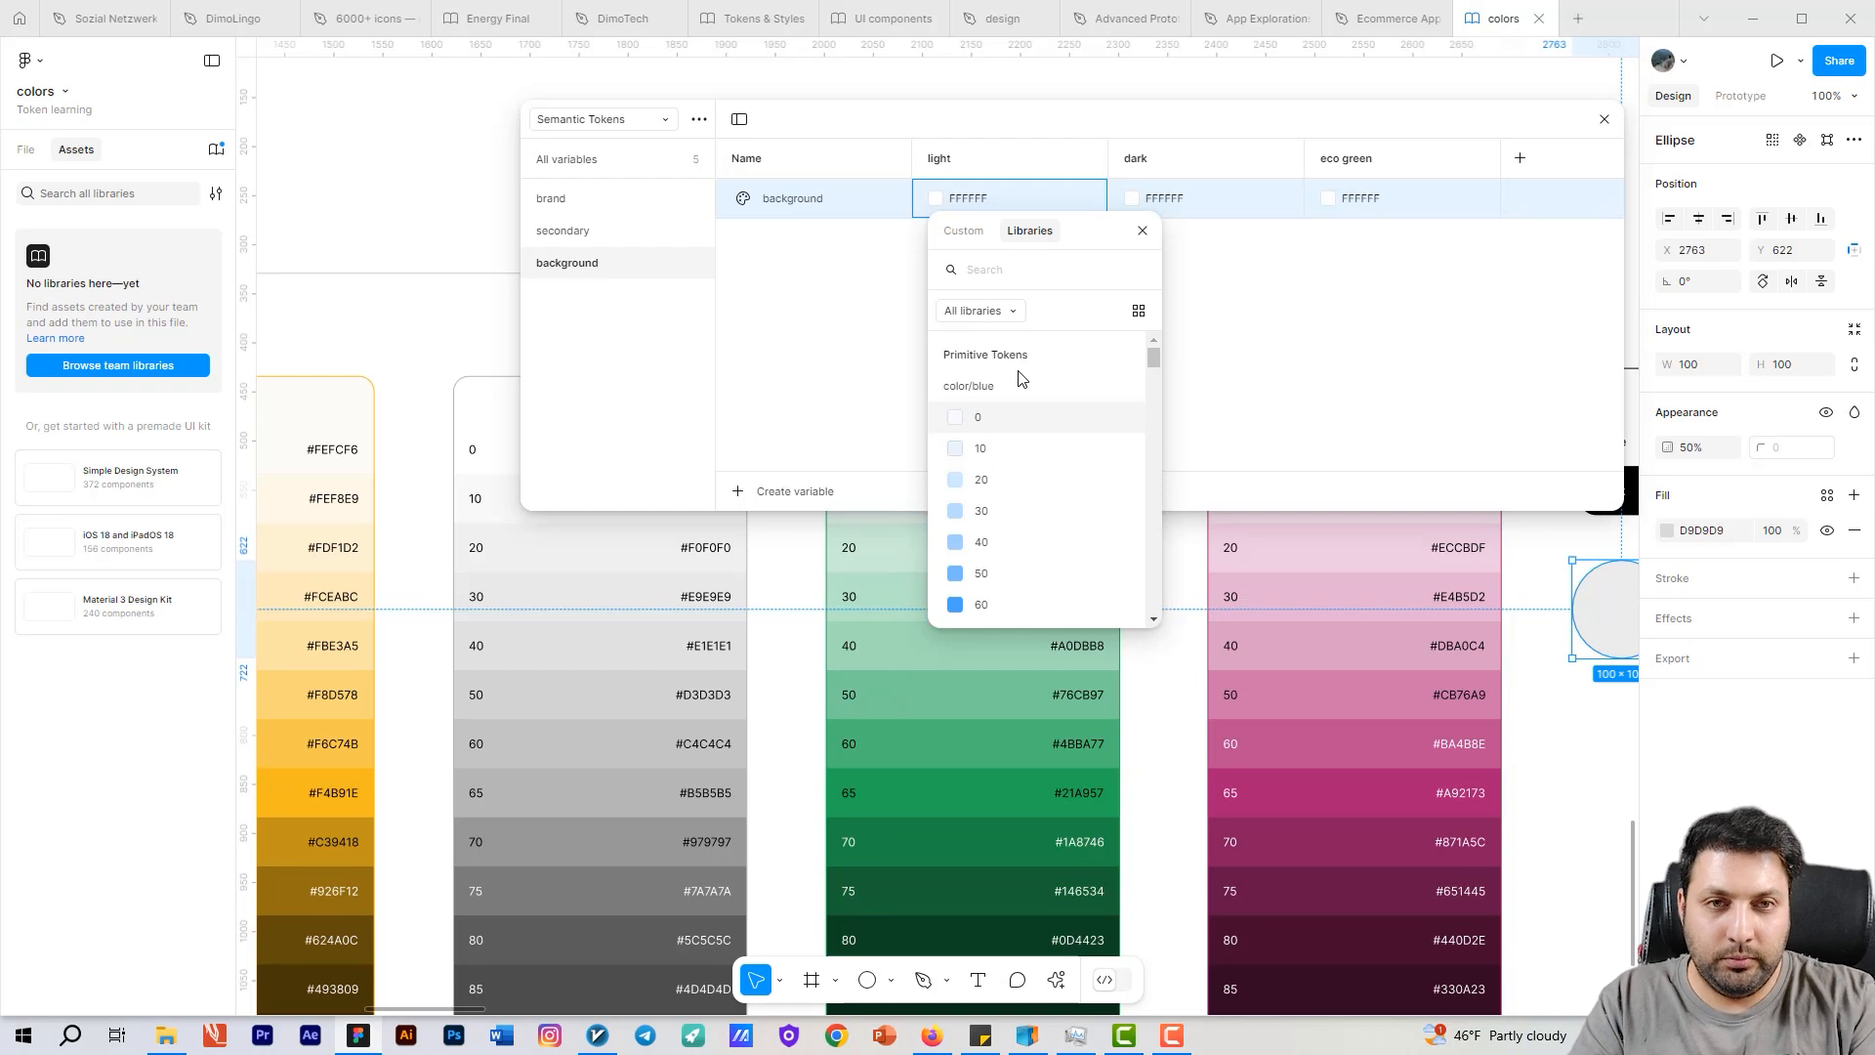
{"action": "key", "text": "0"}
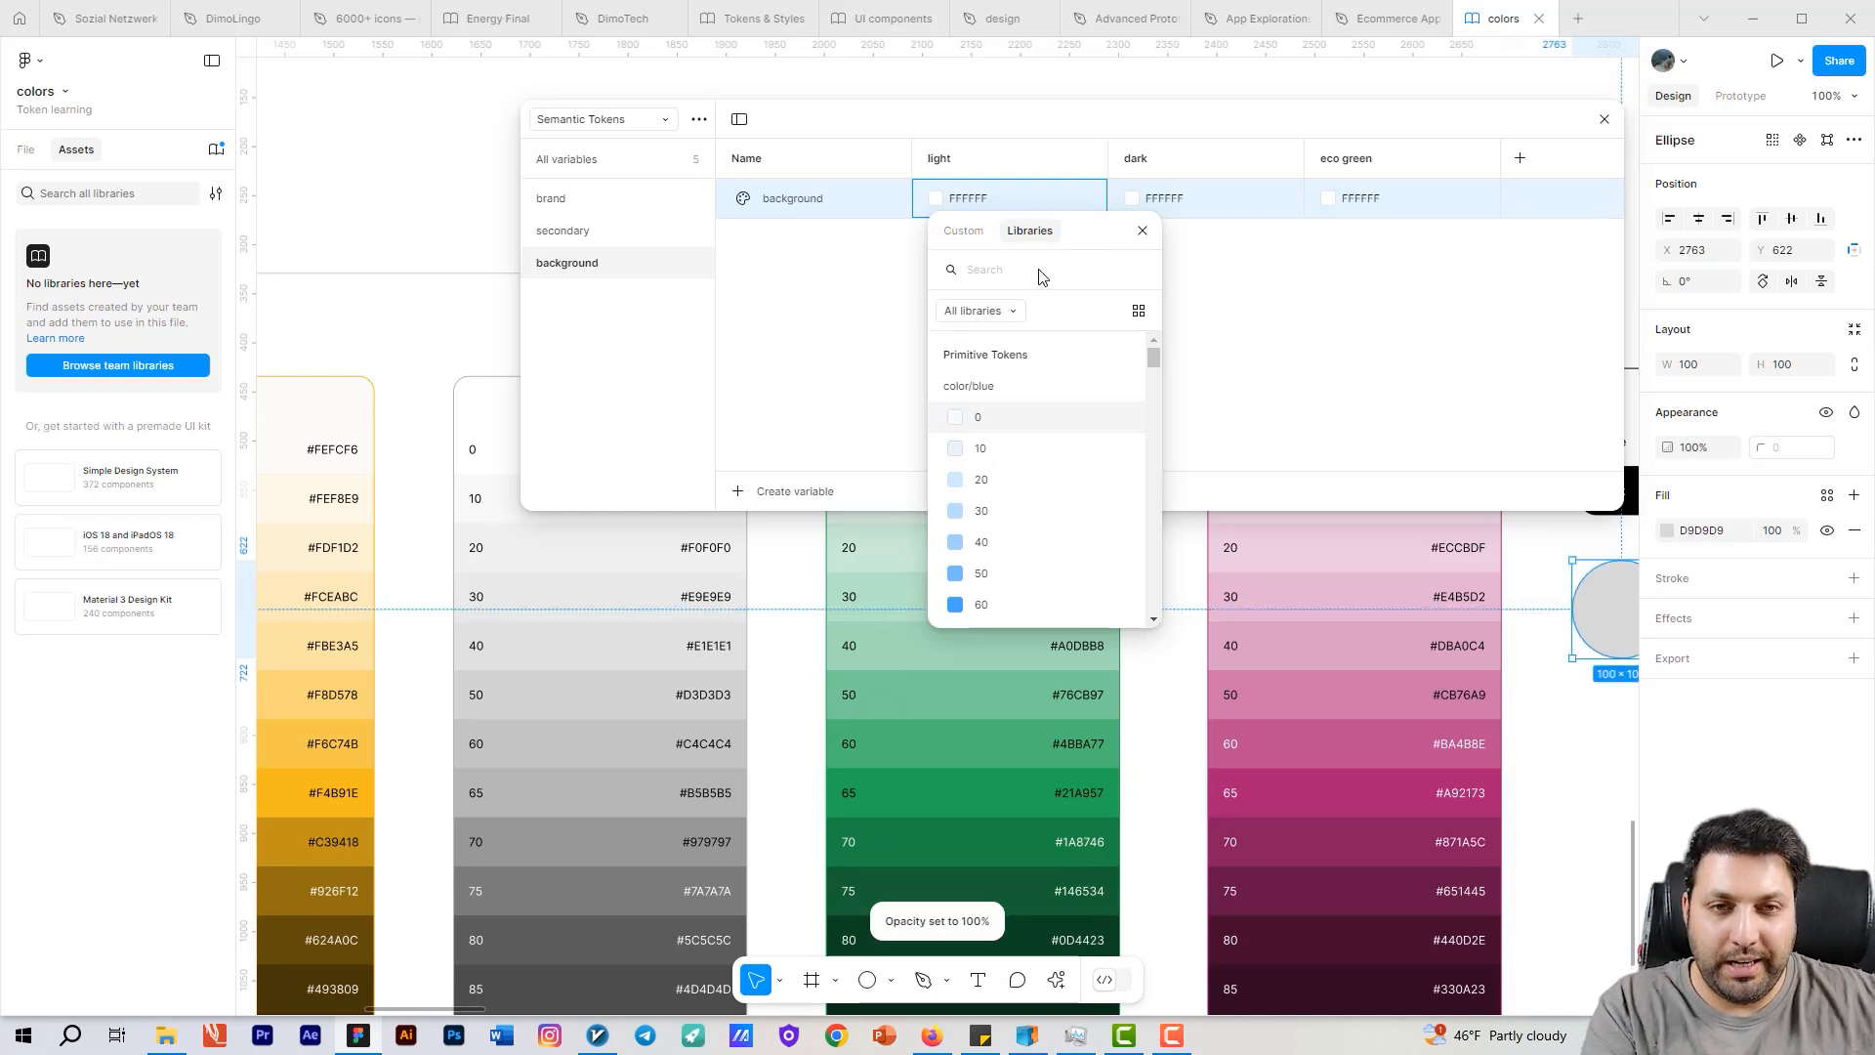
{"action": "type", "text": "0"}
{"action": "scroll", "coordinate": [992, 436], "scroll_direction": "down", "scroll_amount": 3}
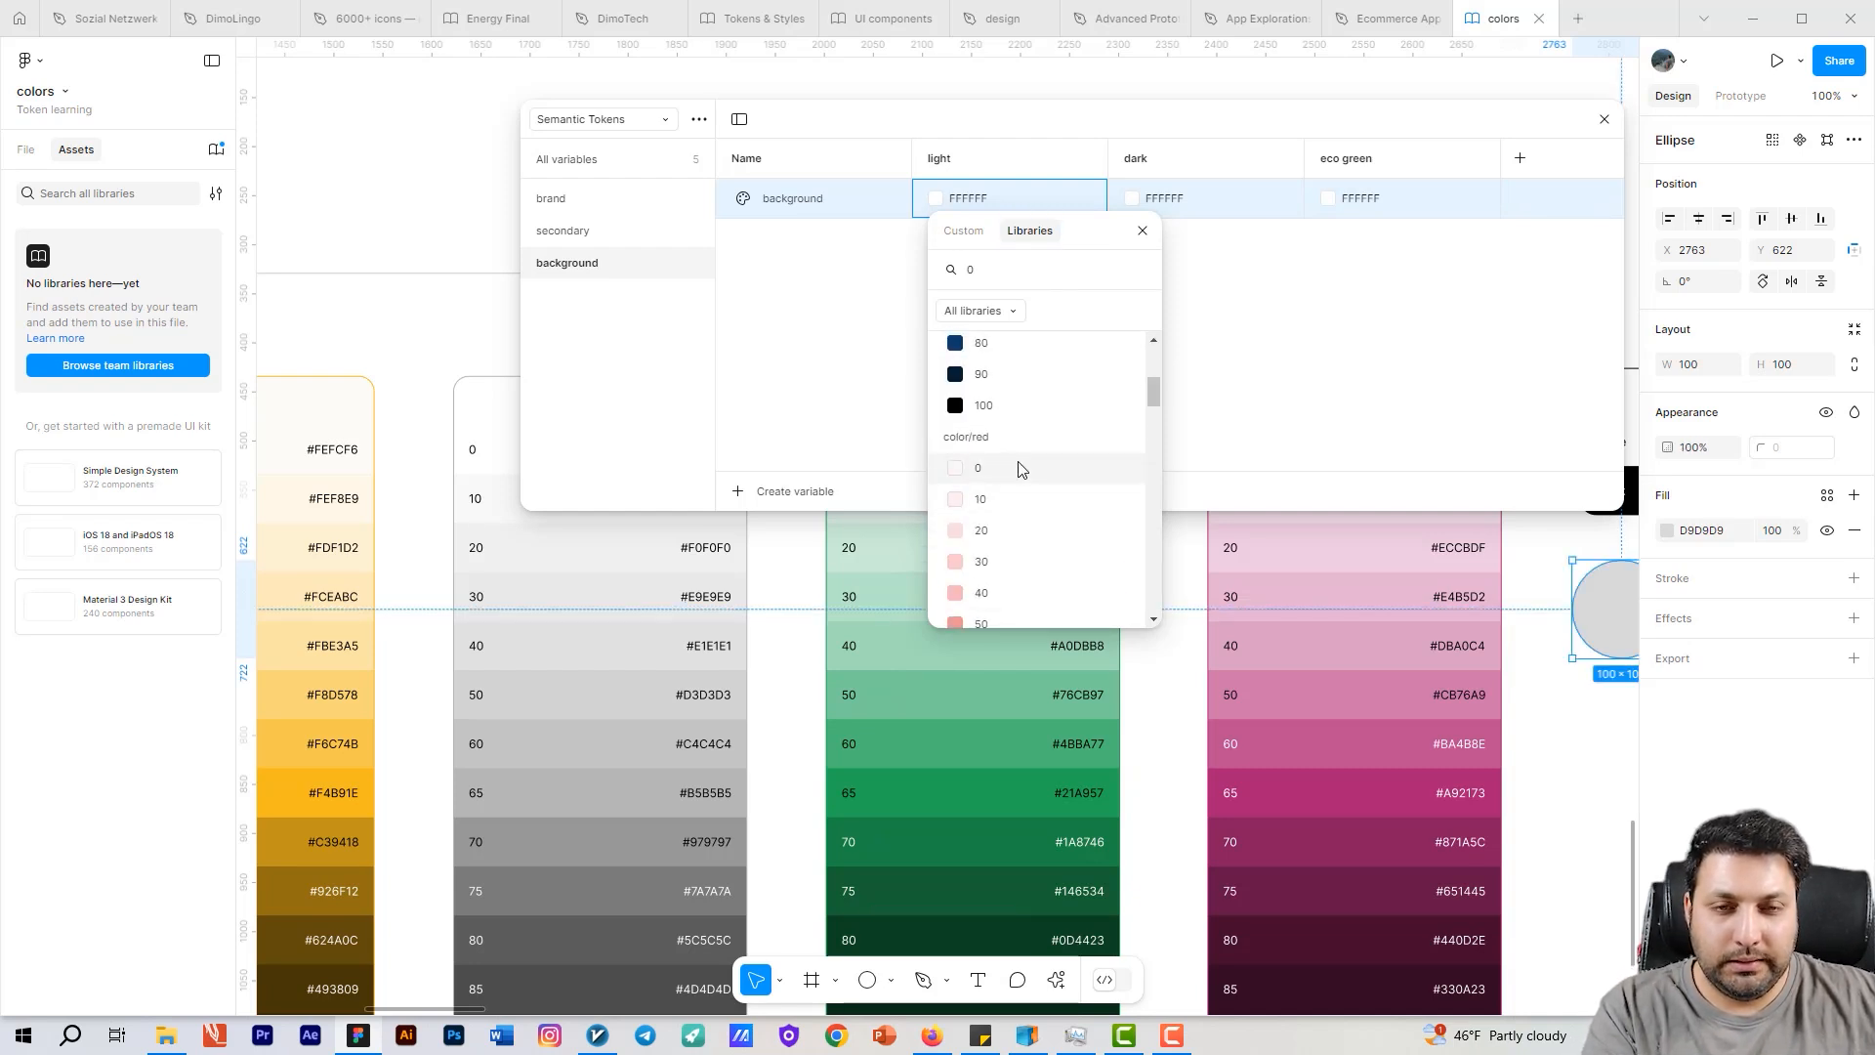
{"action": "scroll", "coordinate": [1018, 470], "scroll_direction": "down", "scroll_amount": 8}
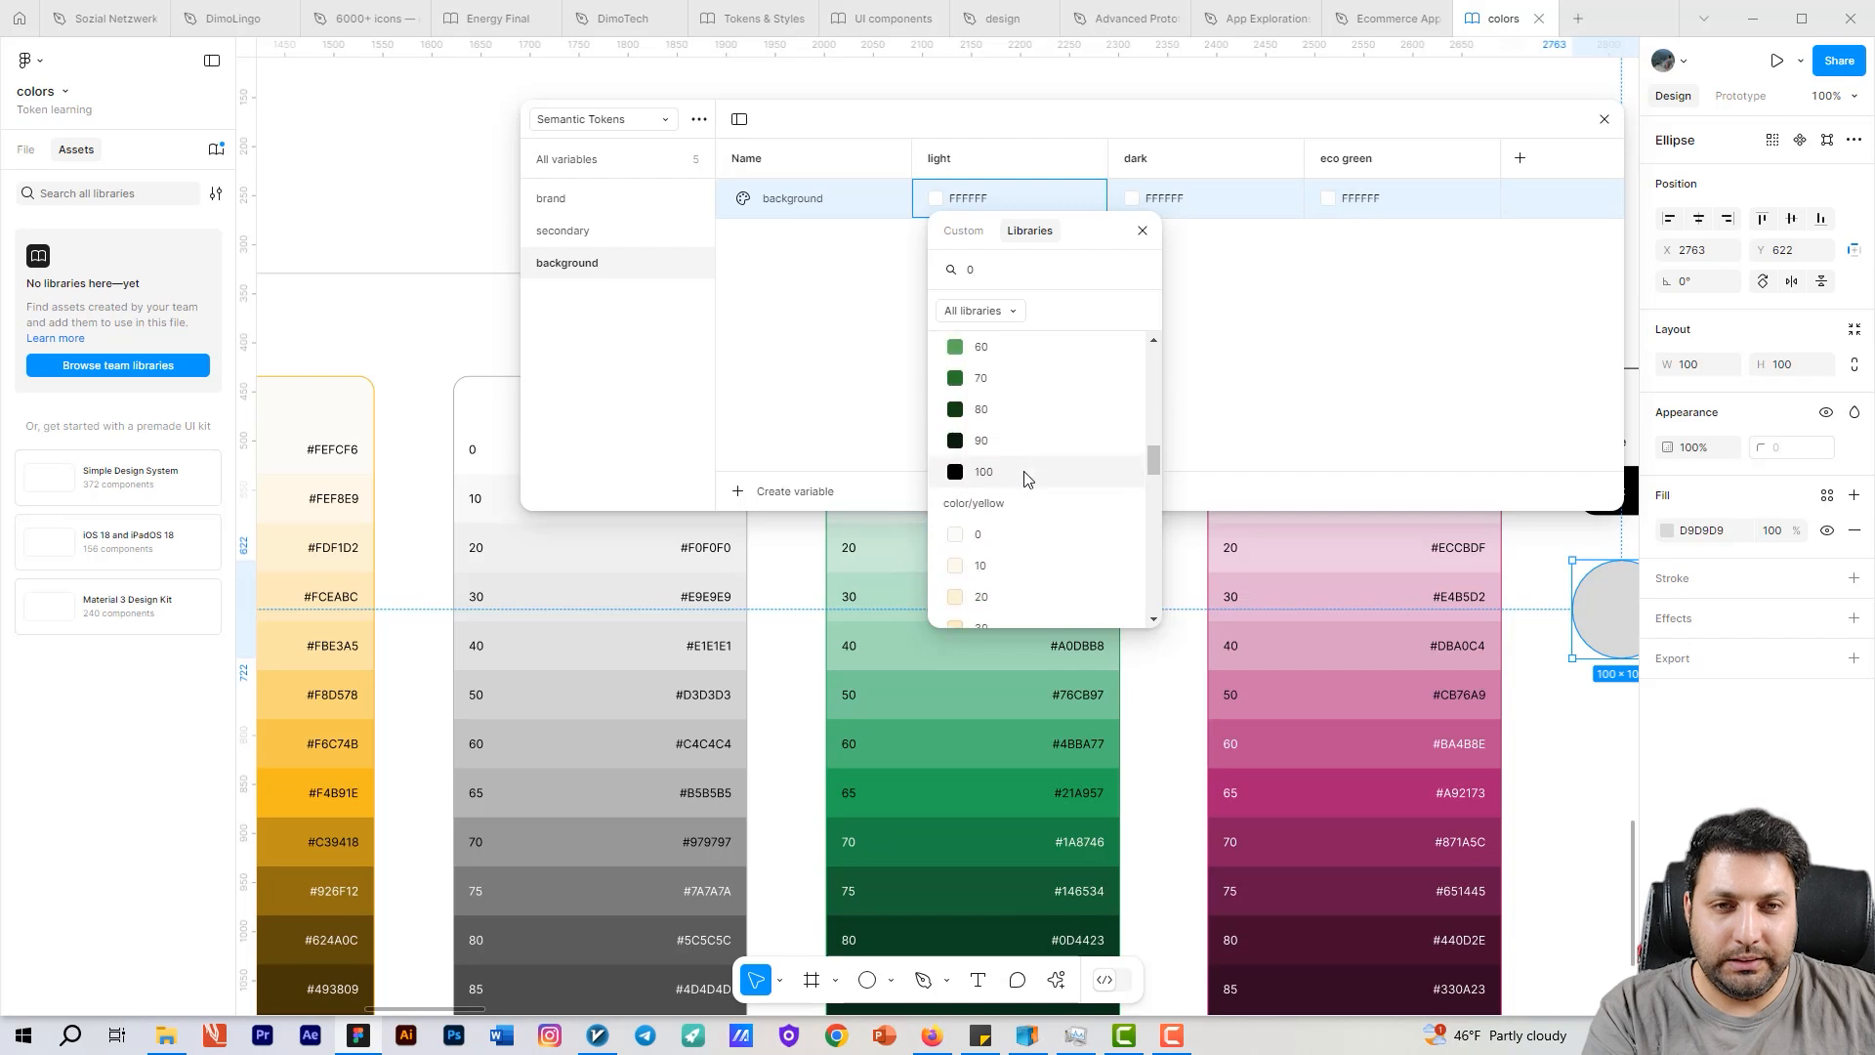
{"action": "scroll", "coordinate": [1020, 459], "scroll_direction": "down", "scroll_amount": 5}
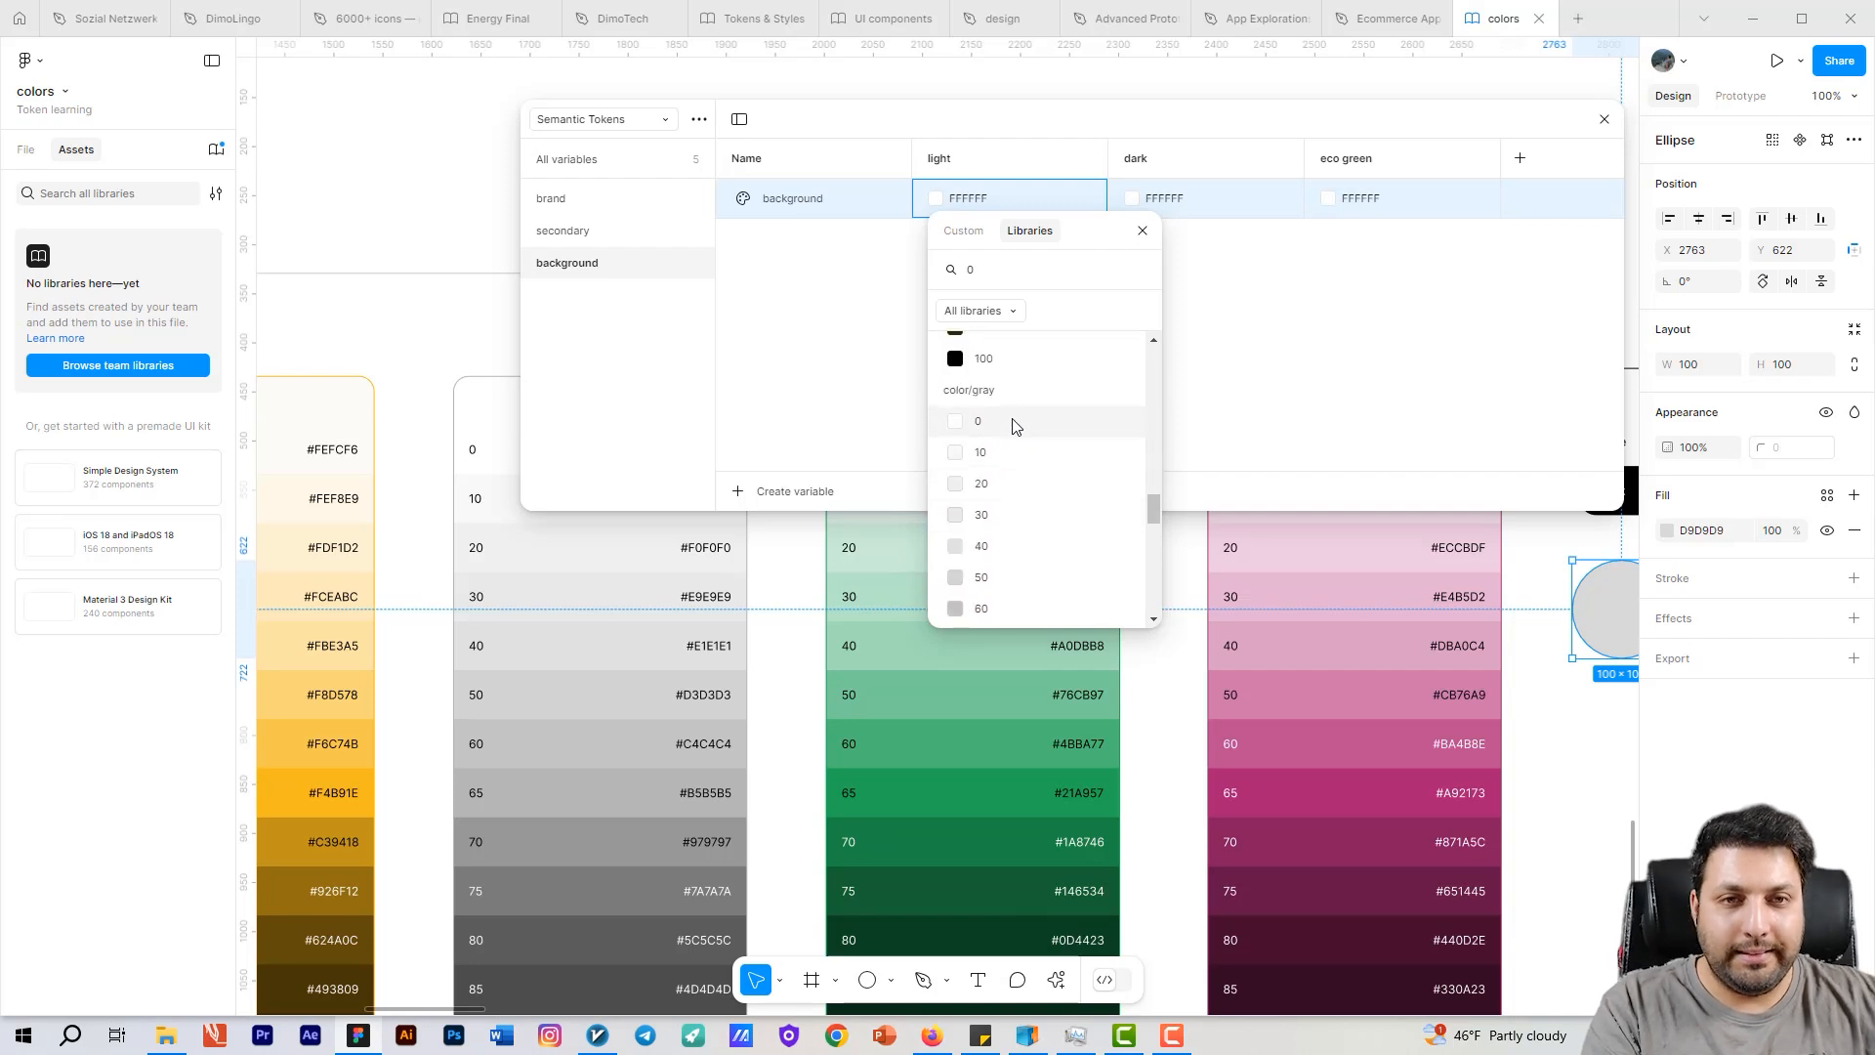
{"action": "left_click", "coordinate": [1013, 423]}
Step: Link the background variable's dark mode value to color/gray/95
{"action": "left_click", "coordinate": [1136, 201]}
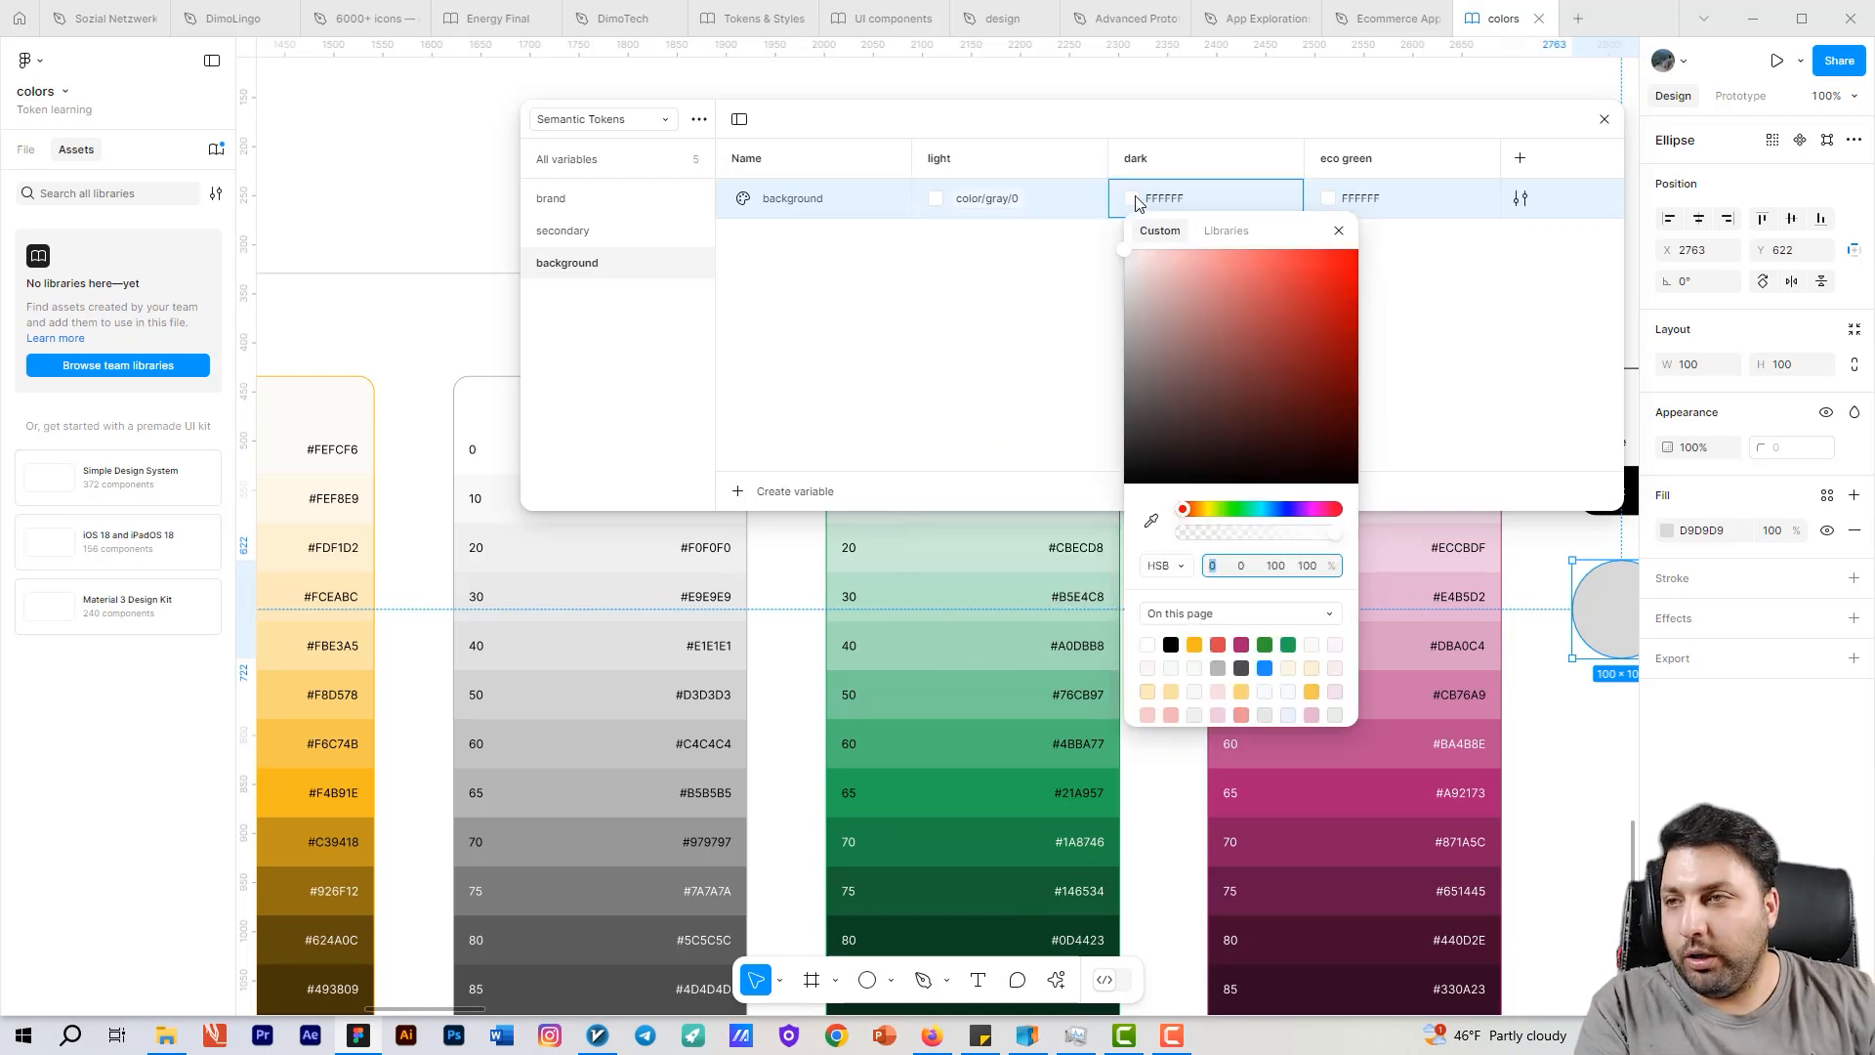
{"action": "left_click", "coordinate": [1228, 231]}
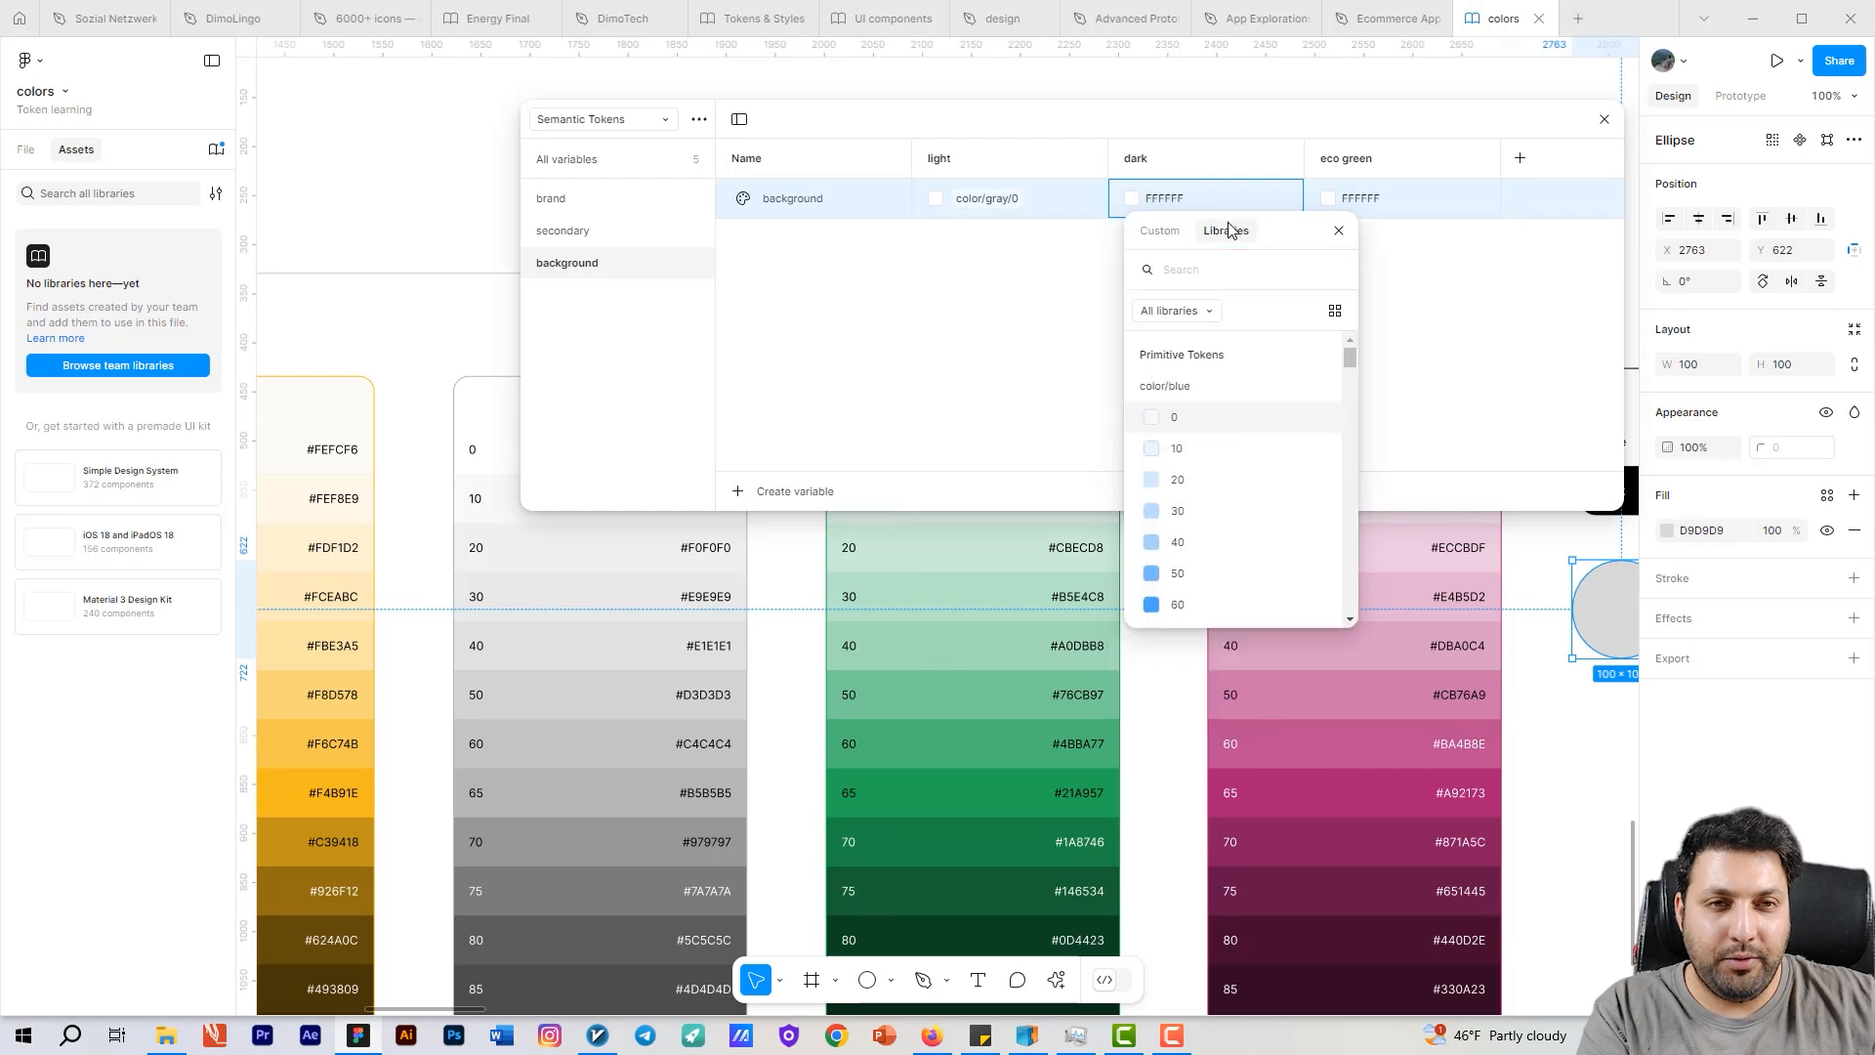
{"action": "type", "text": "95"}
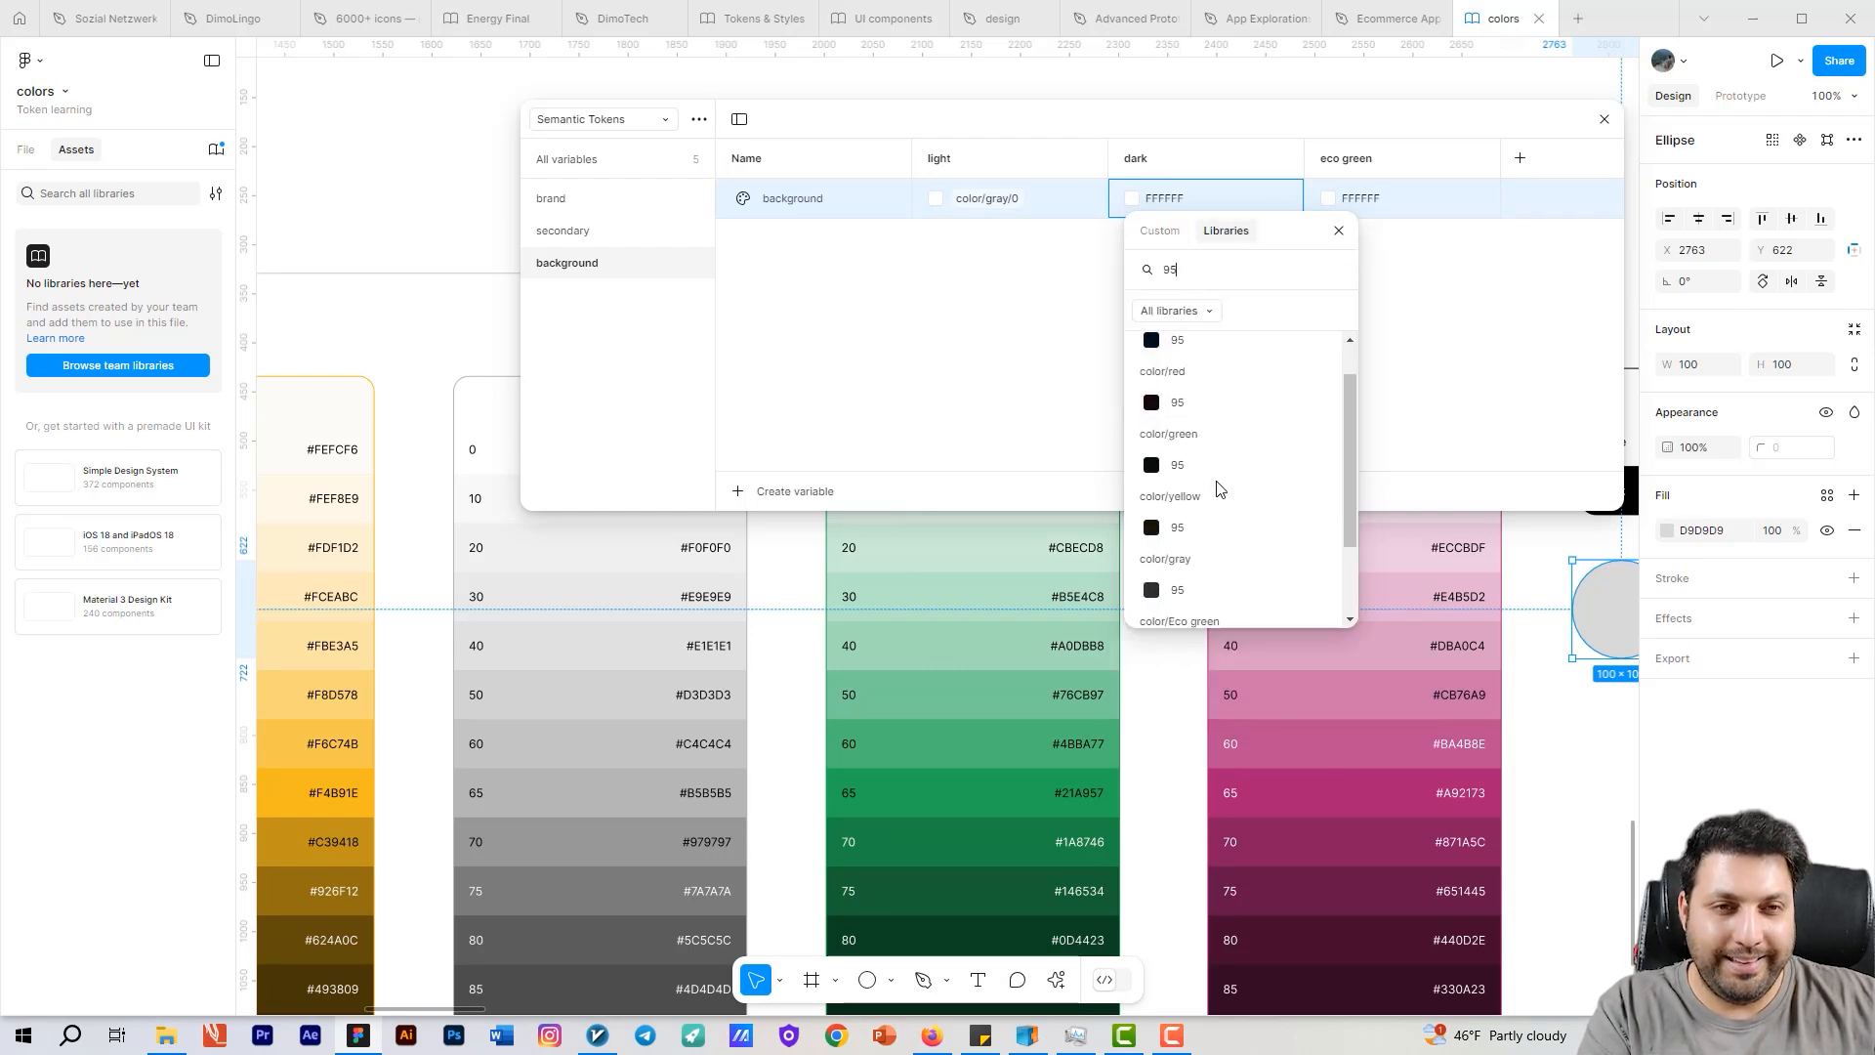
{"action": "scroll", "coordinate": [1215, 486], "scroll_direction": "down", "scroll_amount": 2}
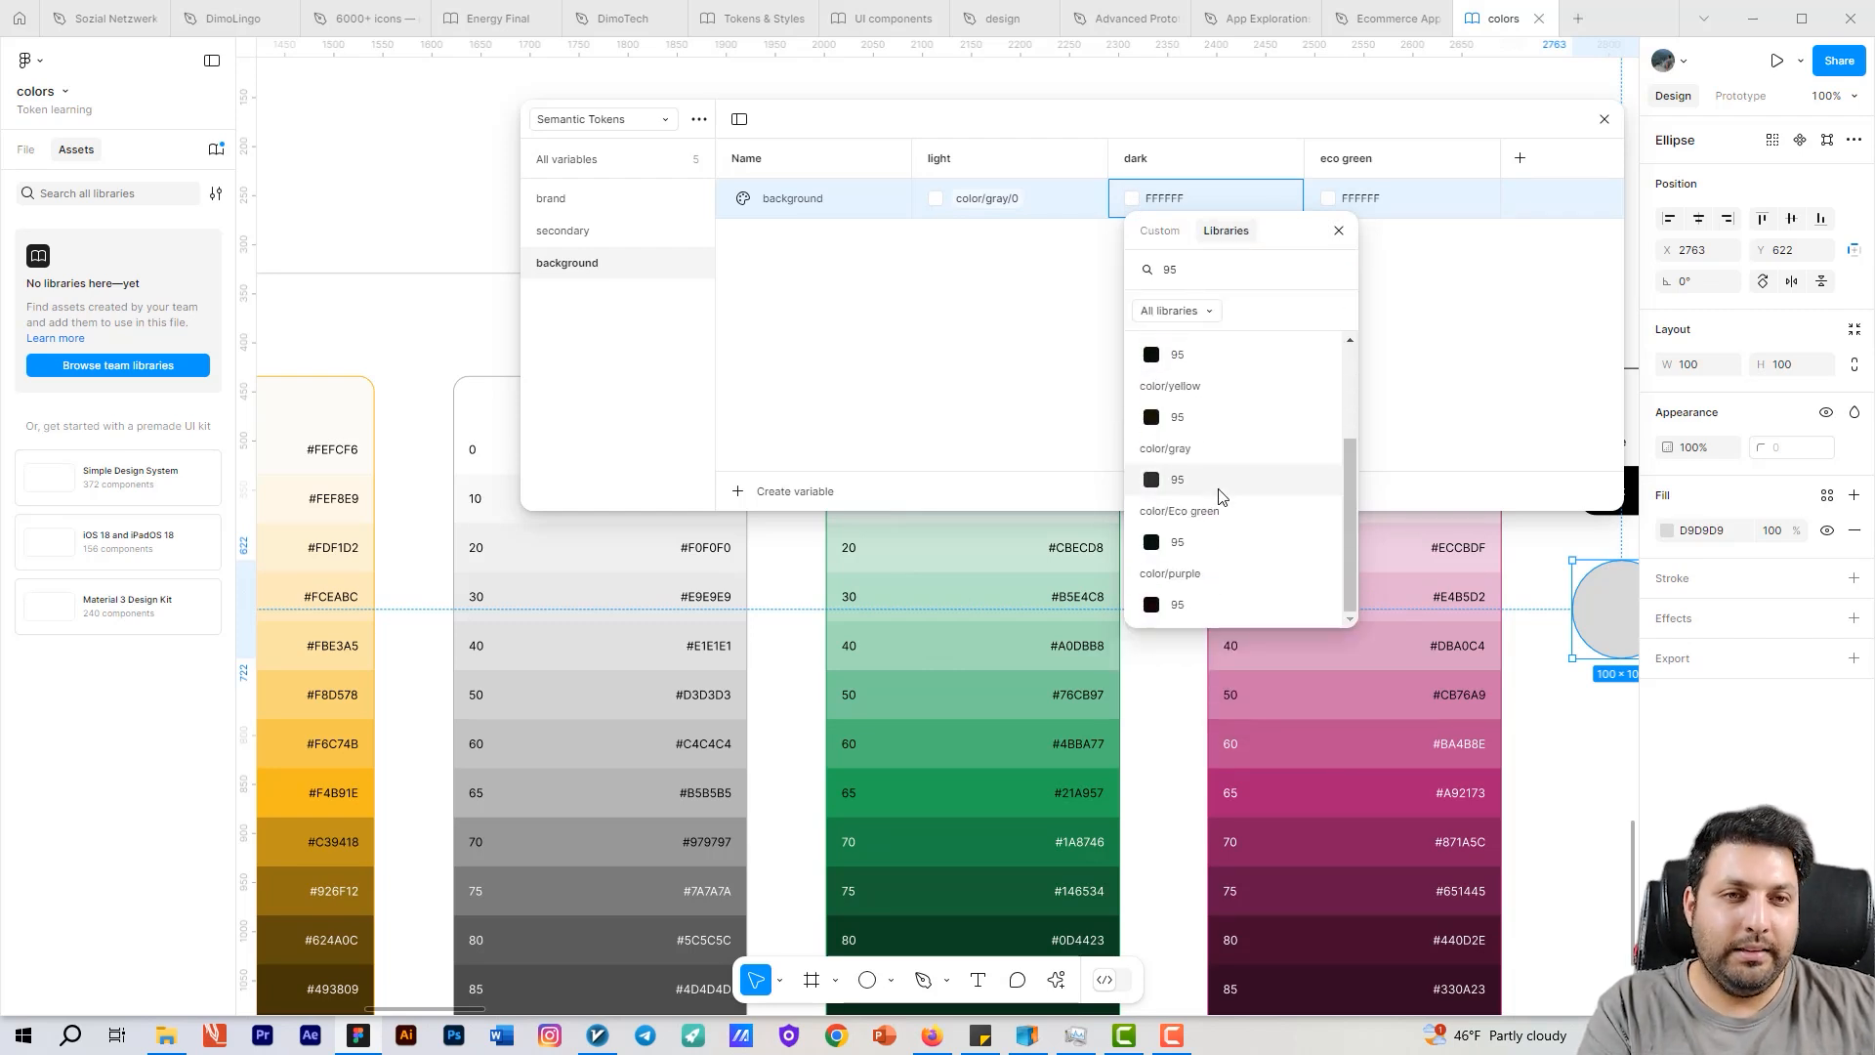
{"action": "left_click", "coordinate": [1223, 505]}
Step: Link the background variable's eco green mode value to color/Eco green/90
{"action": "left_click", "coordinate": [1334, 202]}
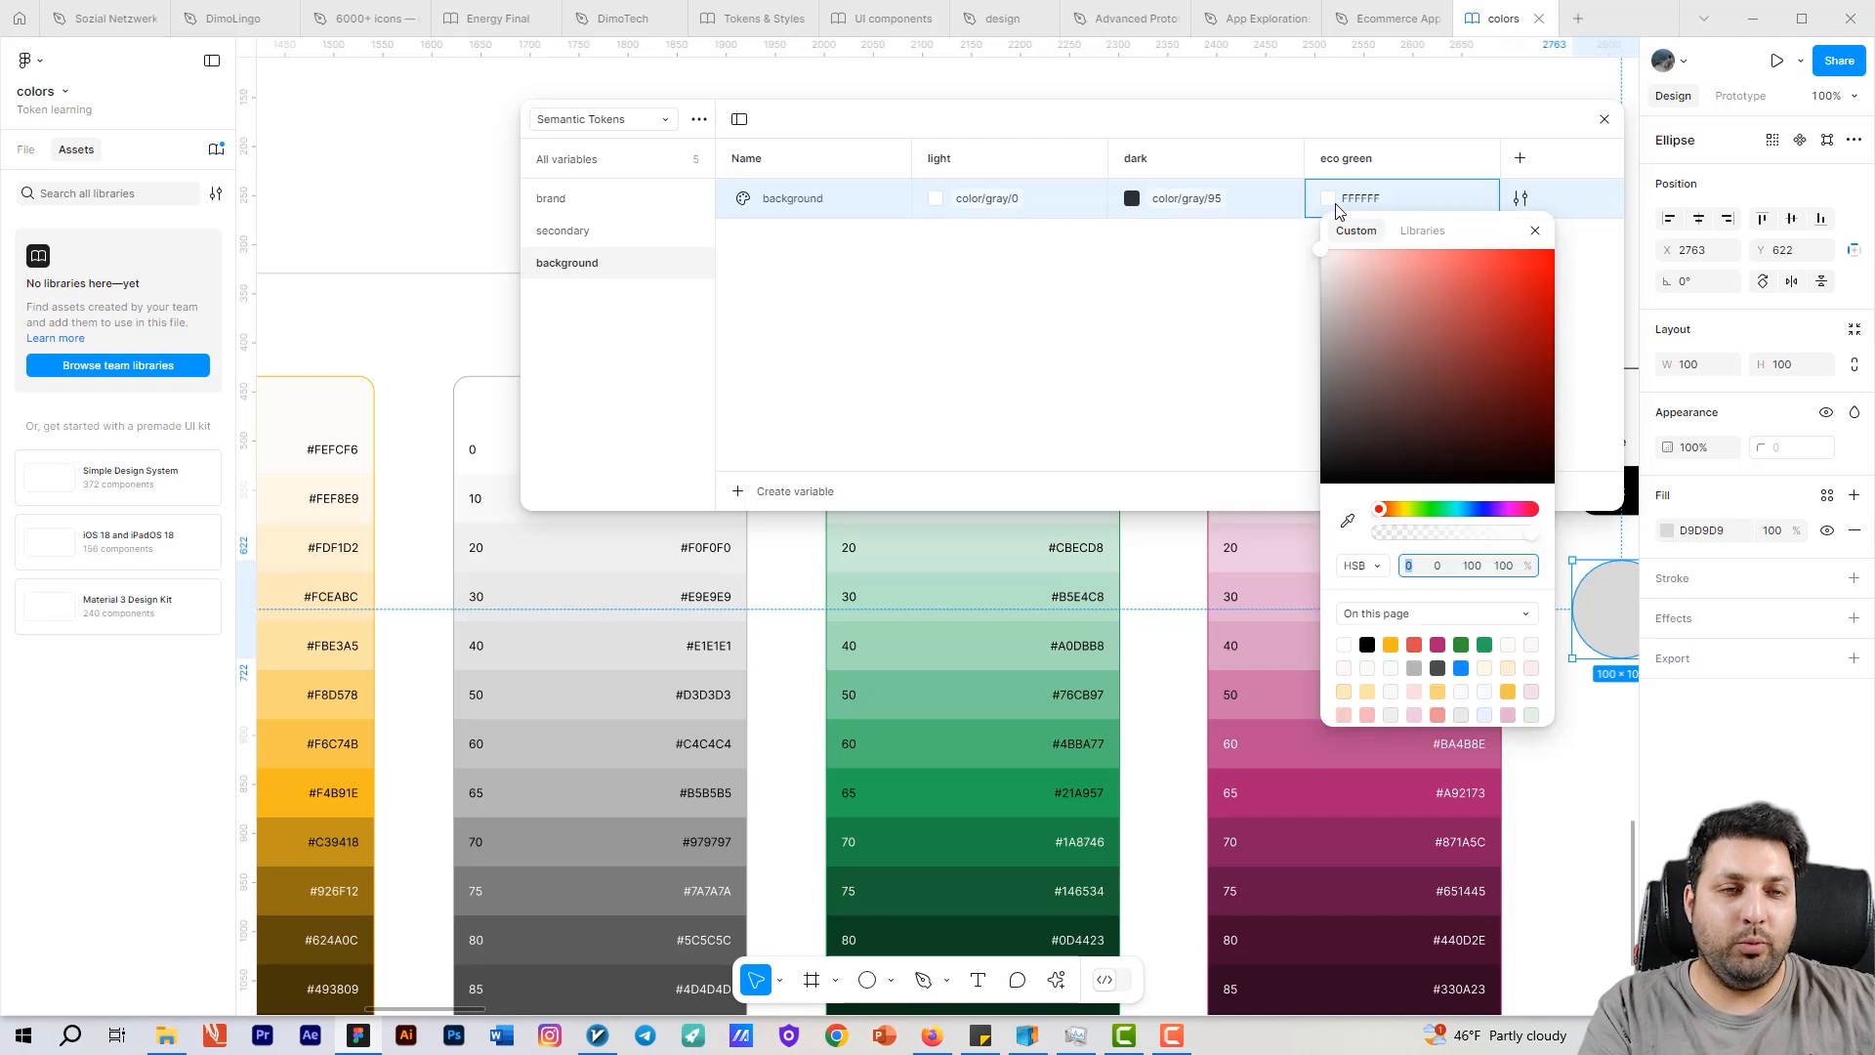
{"action": "left_click", "coordinate": [1421, 231]}
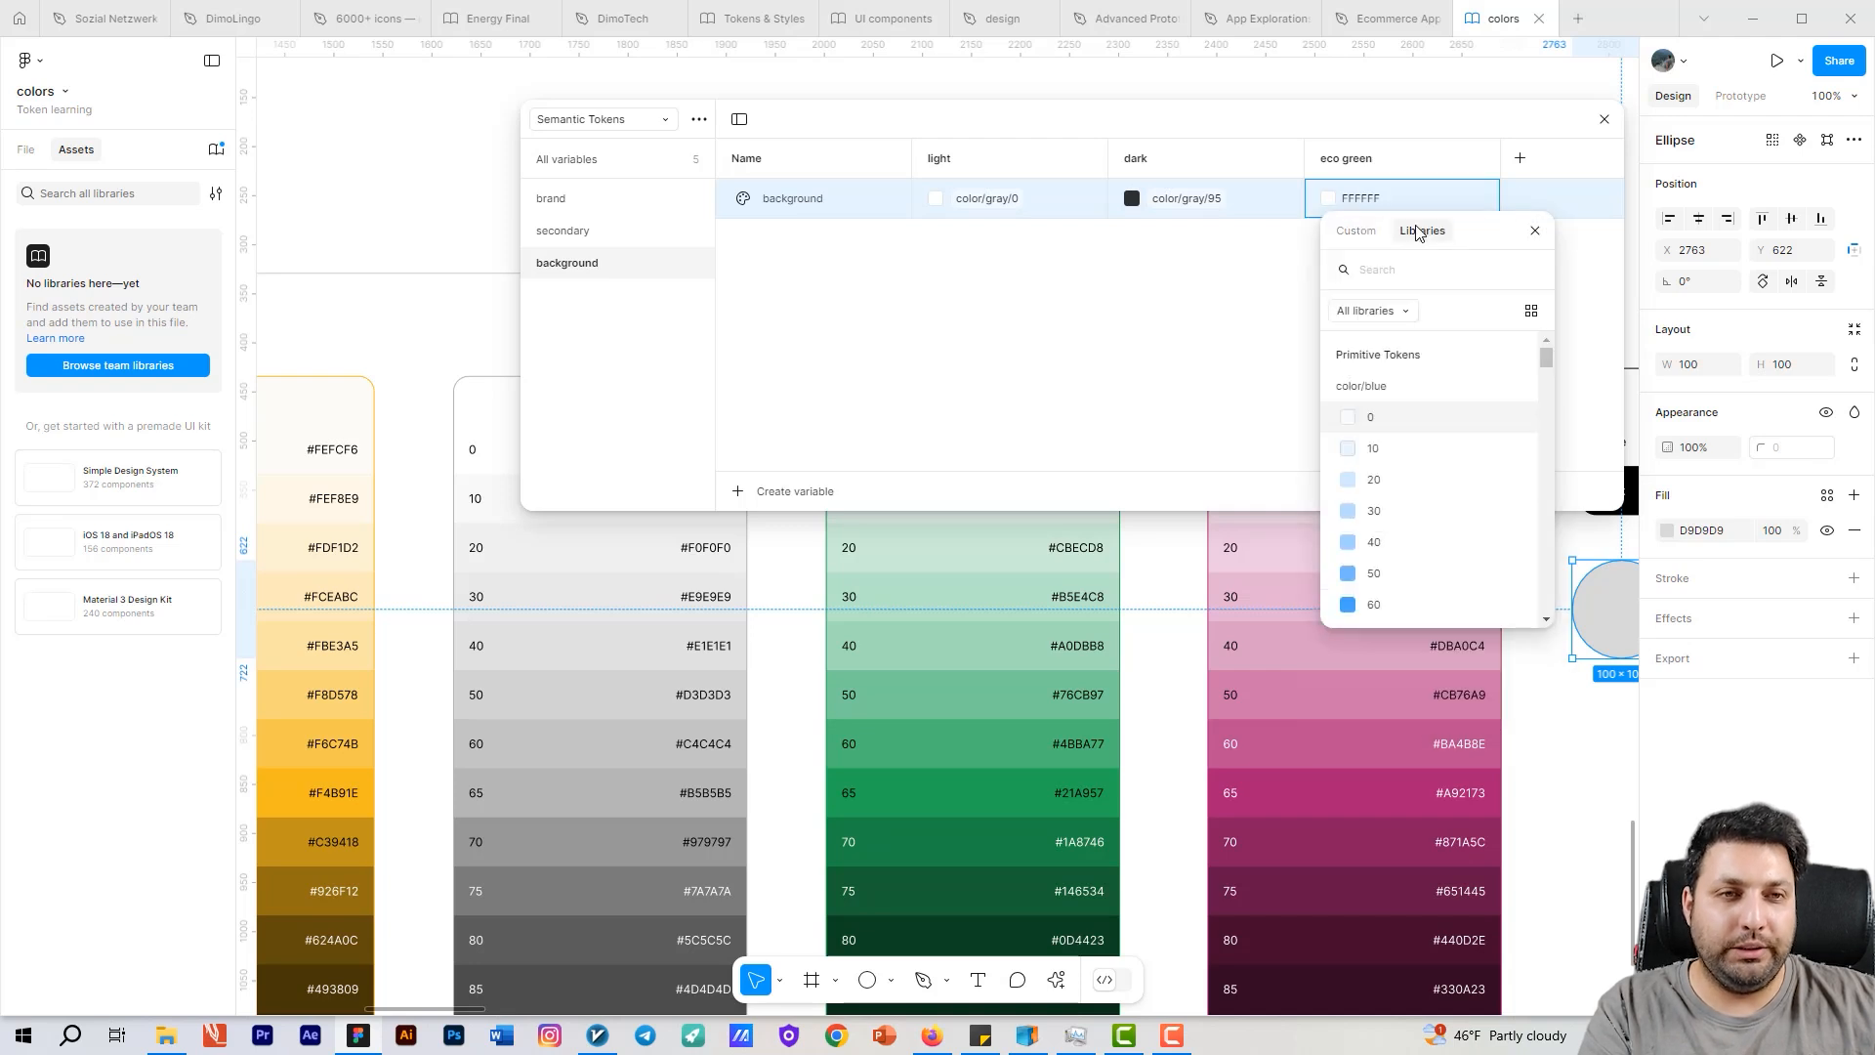
{"action": "left_click", "coordinate": [1414, 275]}
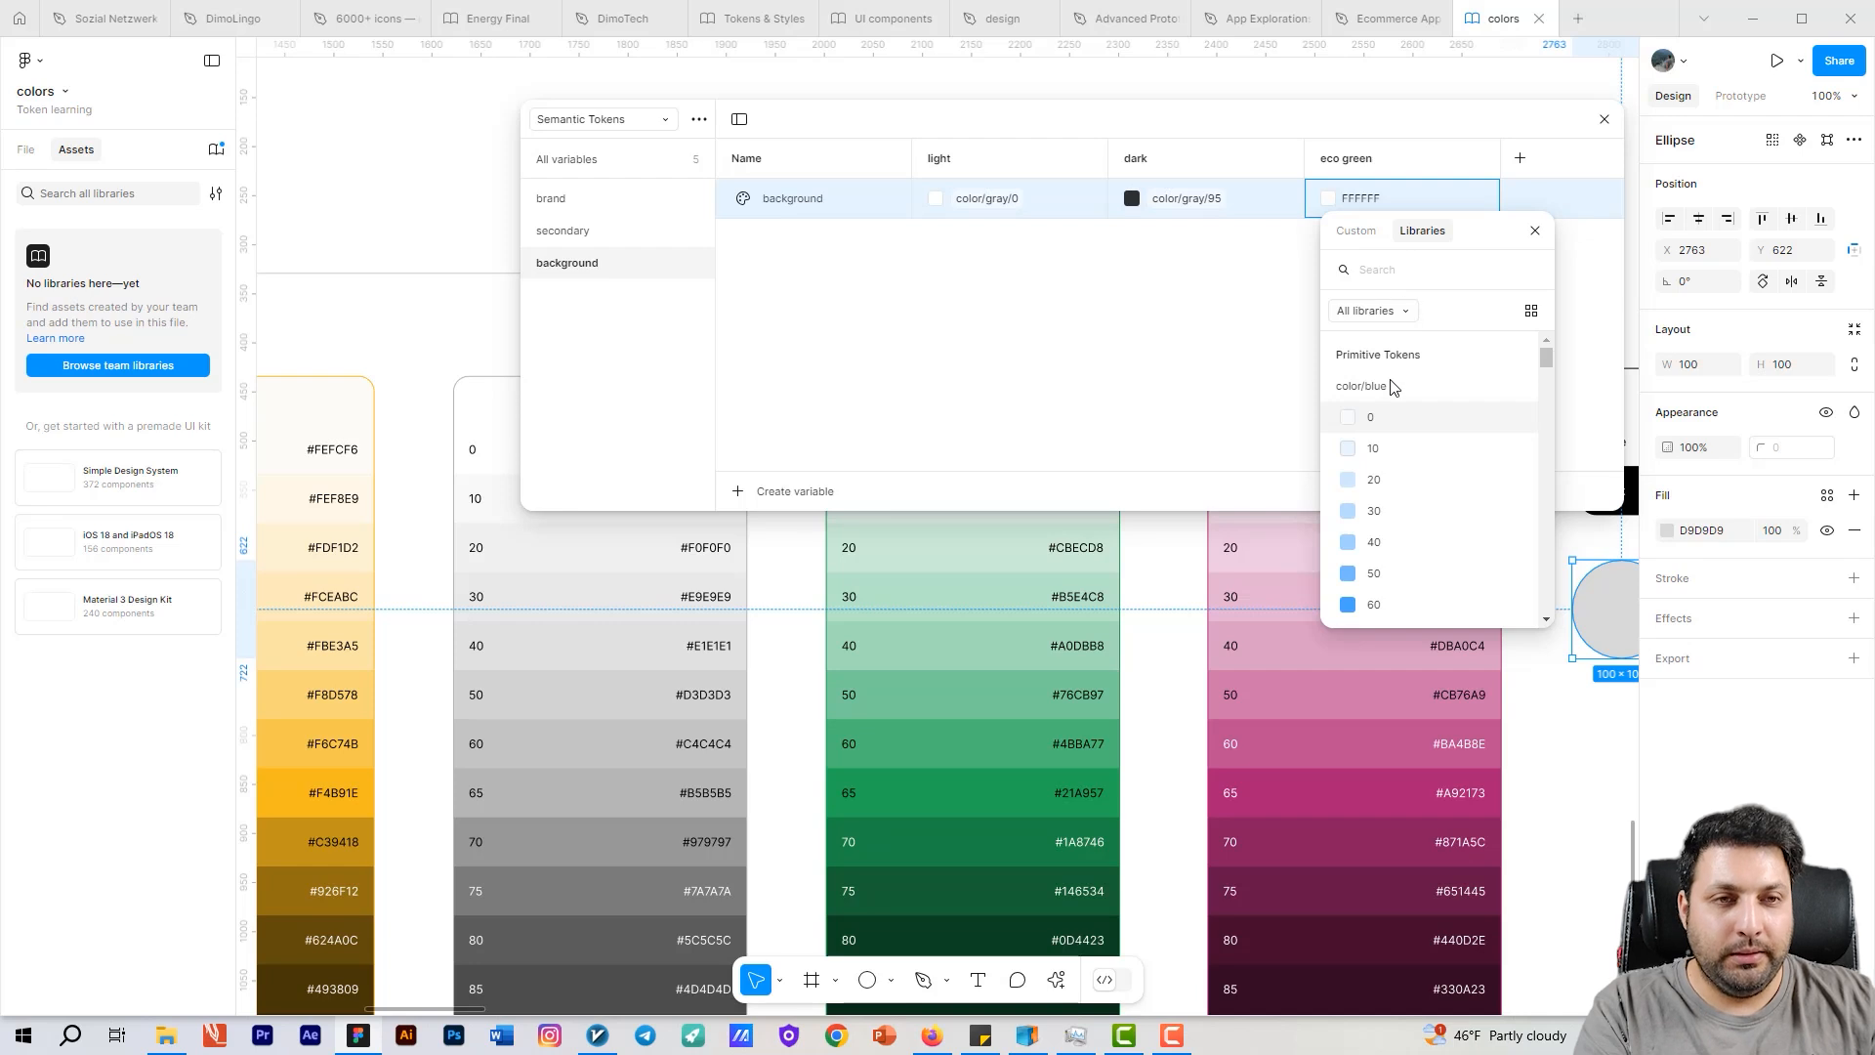
{"action": "type", "text": "9"}
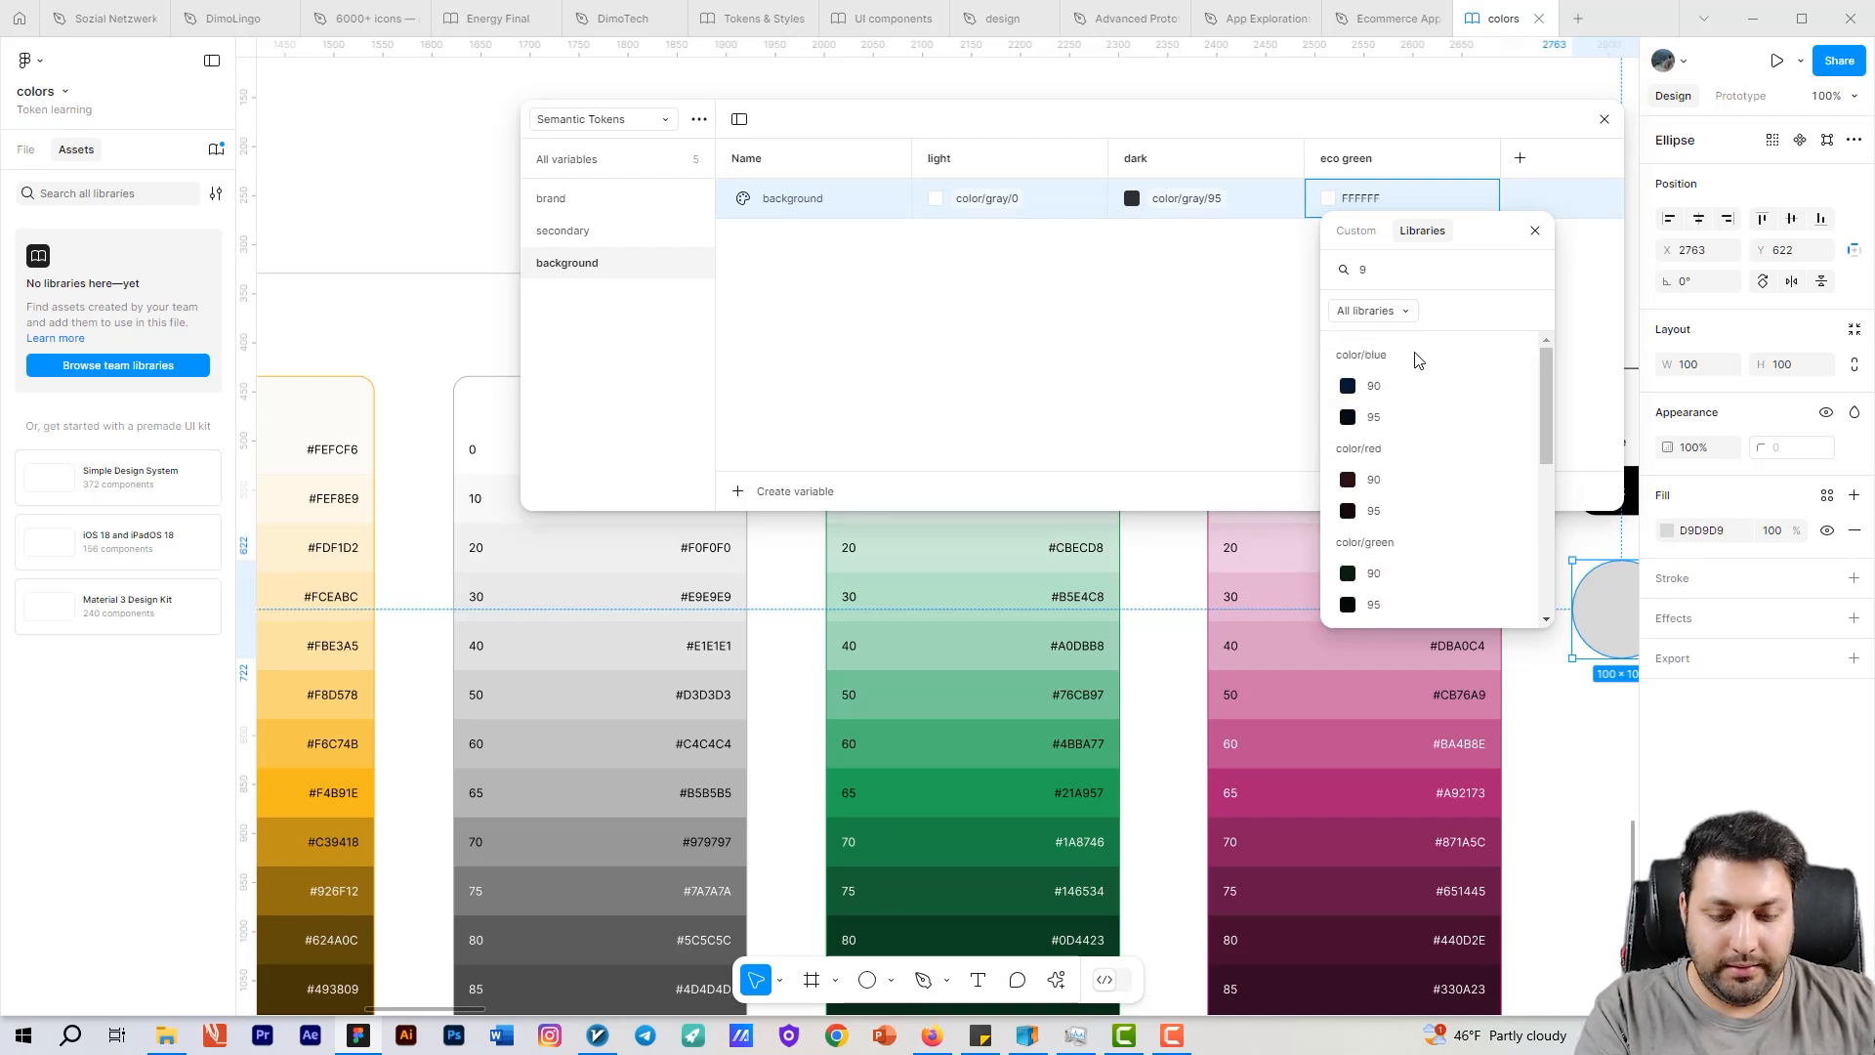
{"action": "type", "text": "0"}
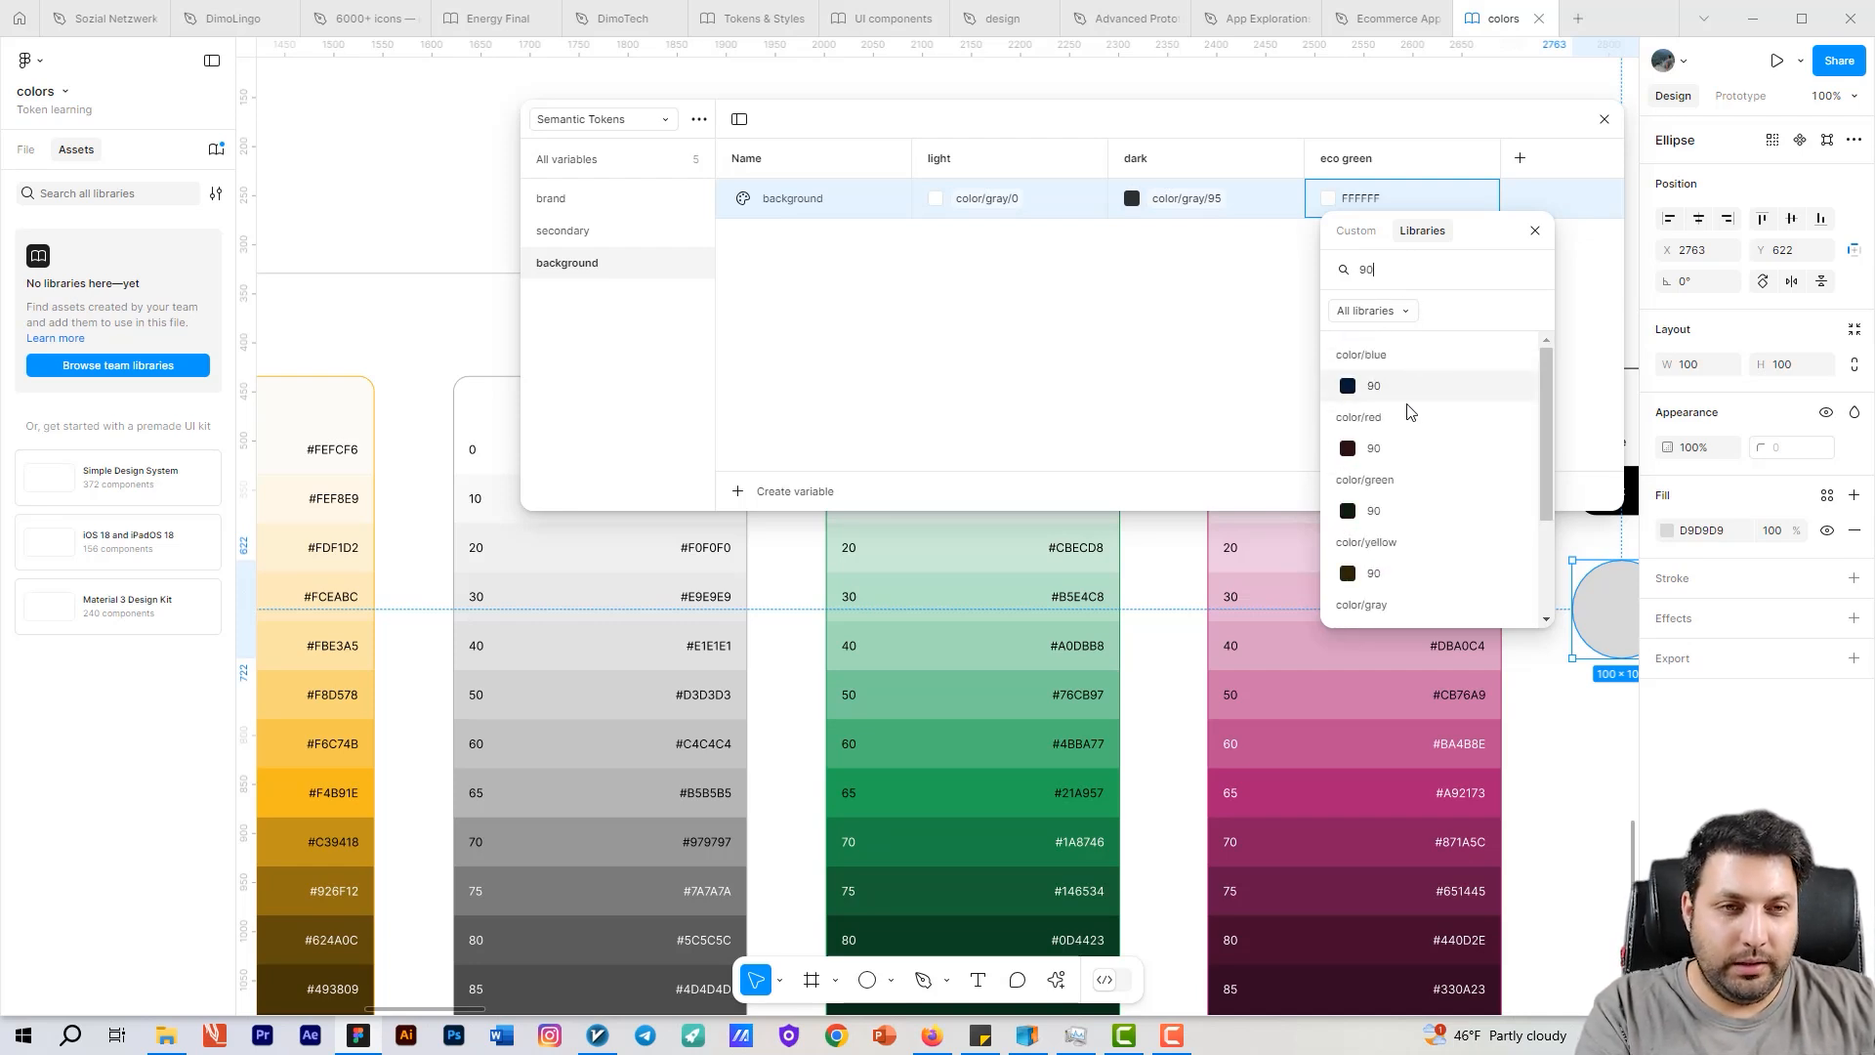
{"action": "scroll", "coordinate": [1425, 545], "scroll_direction": "down", "scroll_amount": 3}
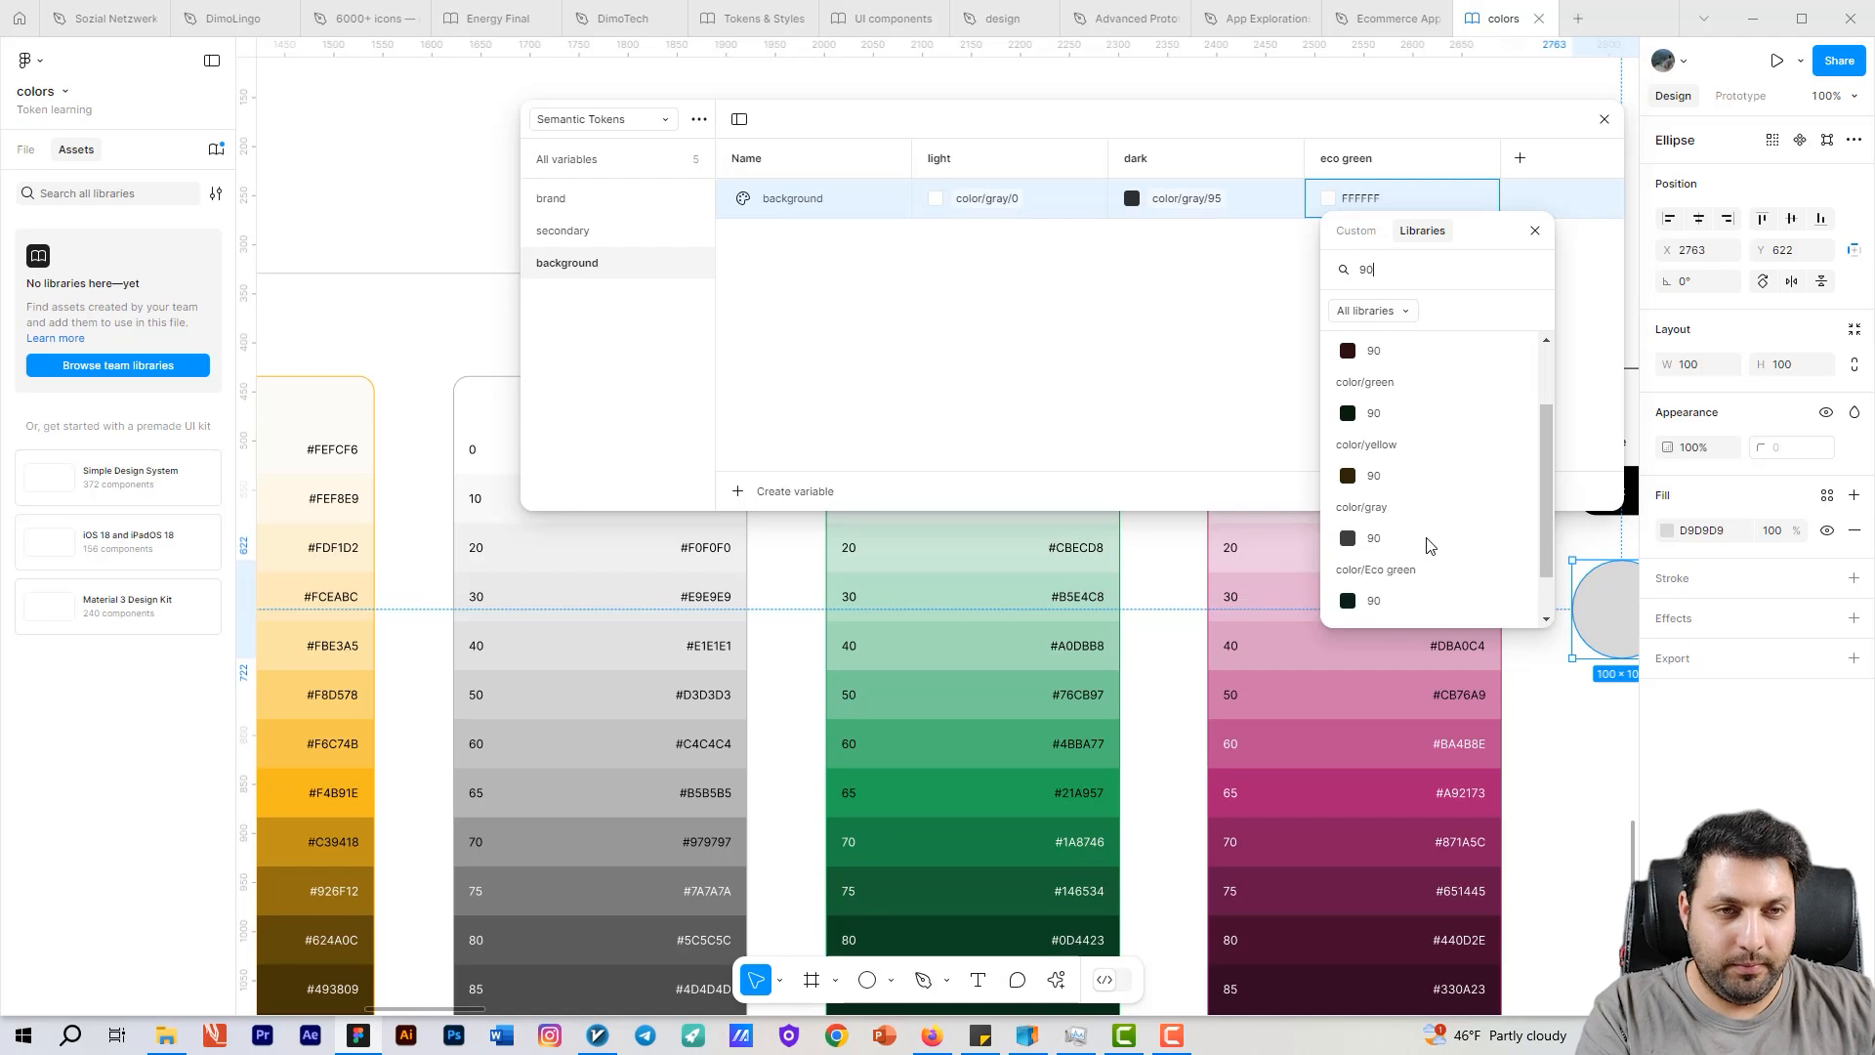
{"action": "left_click", "coordinate": [1393, 545]}
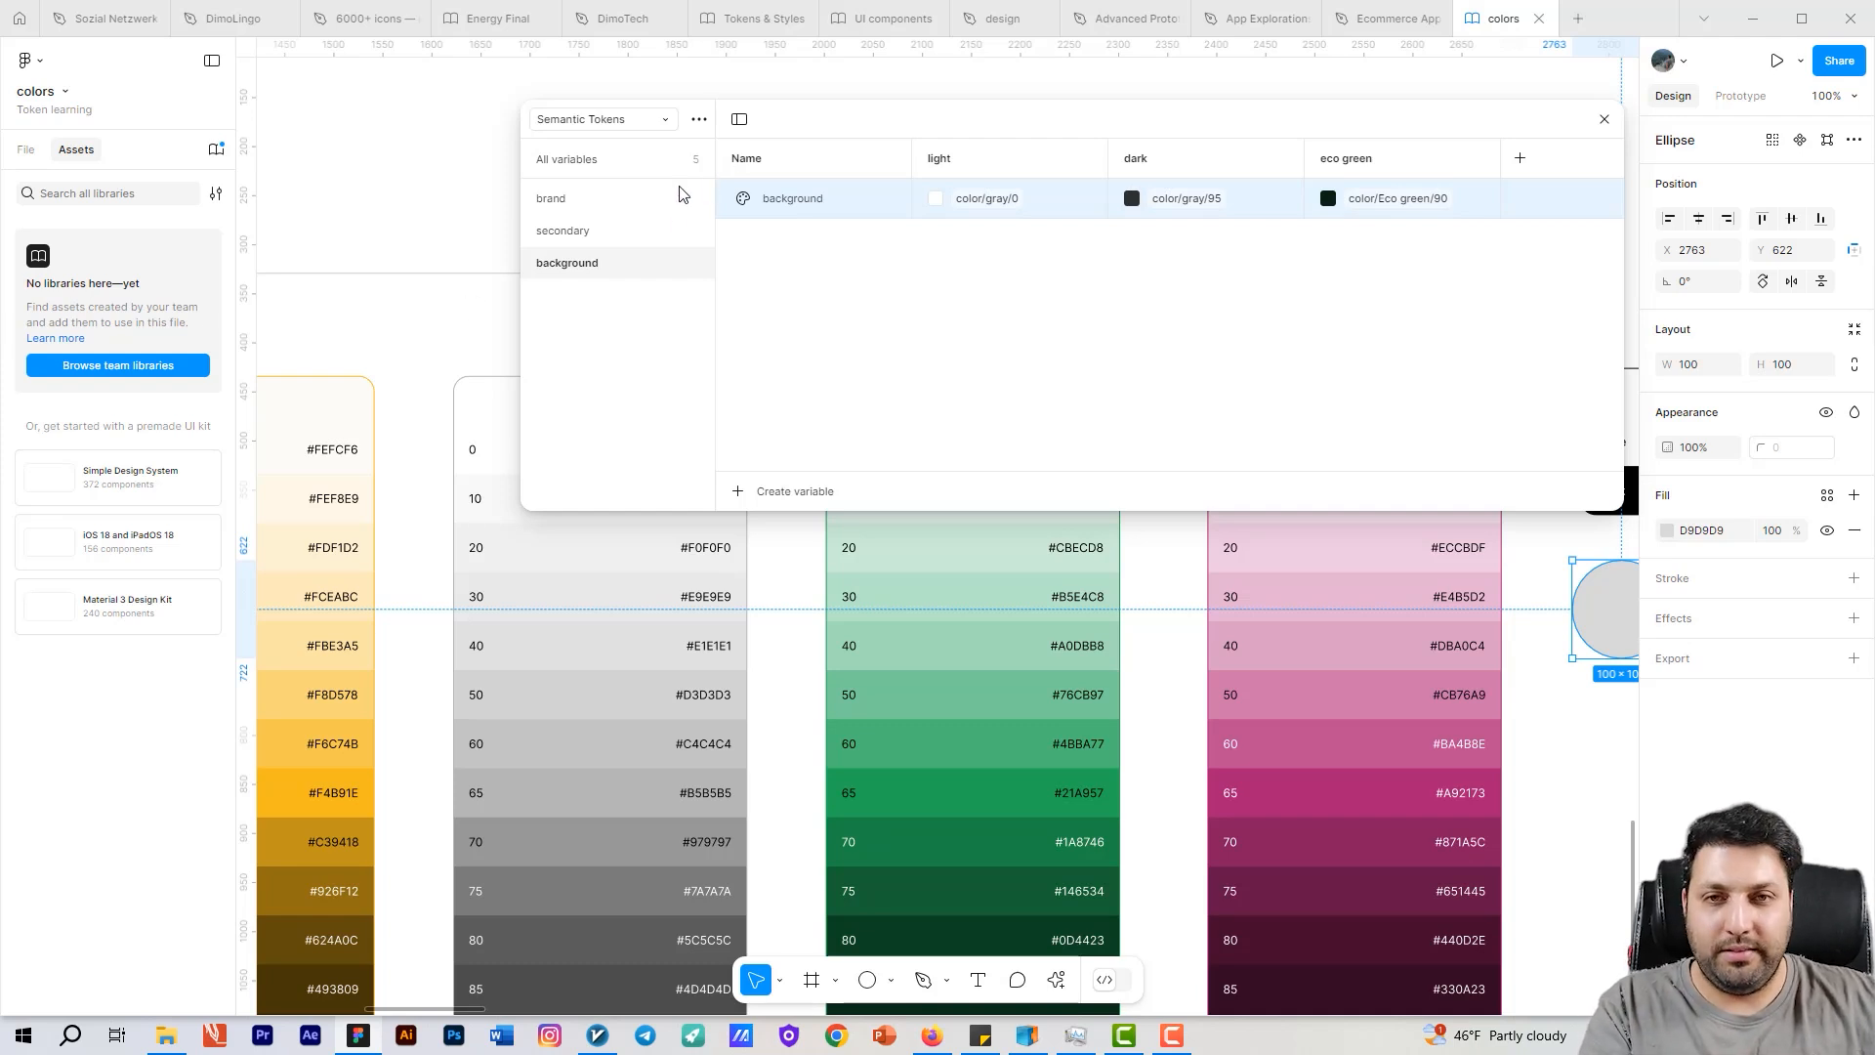
{"action": "left_click", "coordinate": [866, 336]}
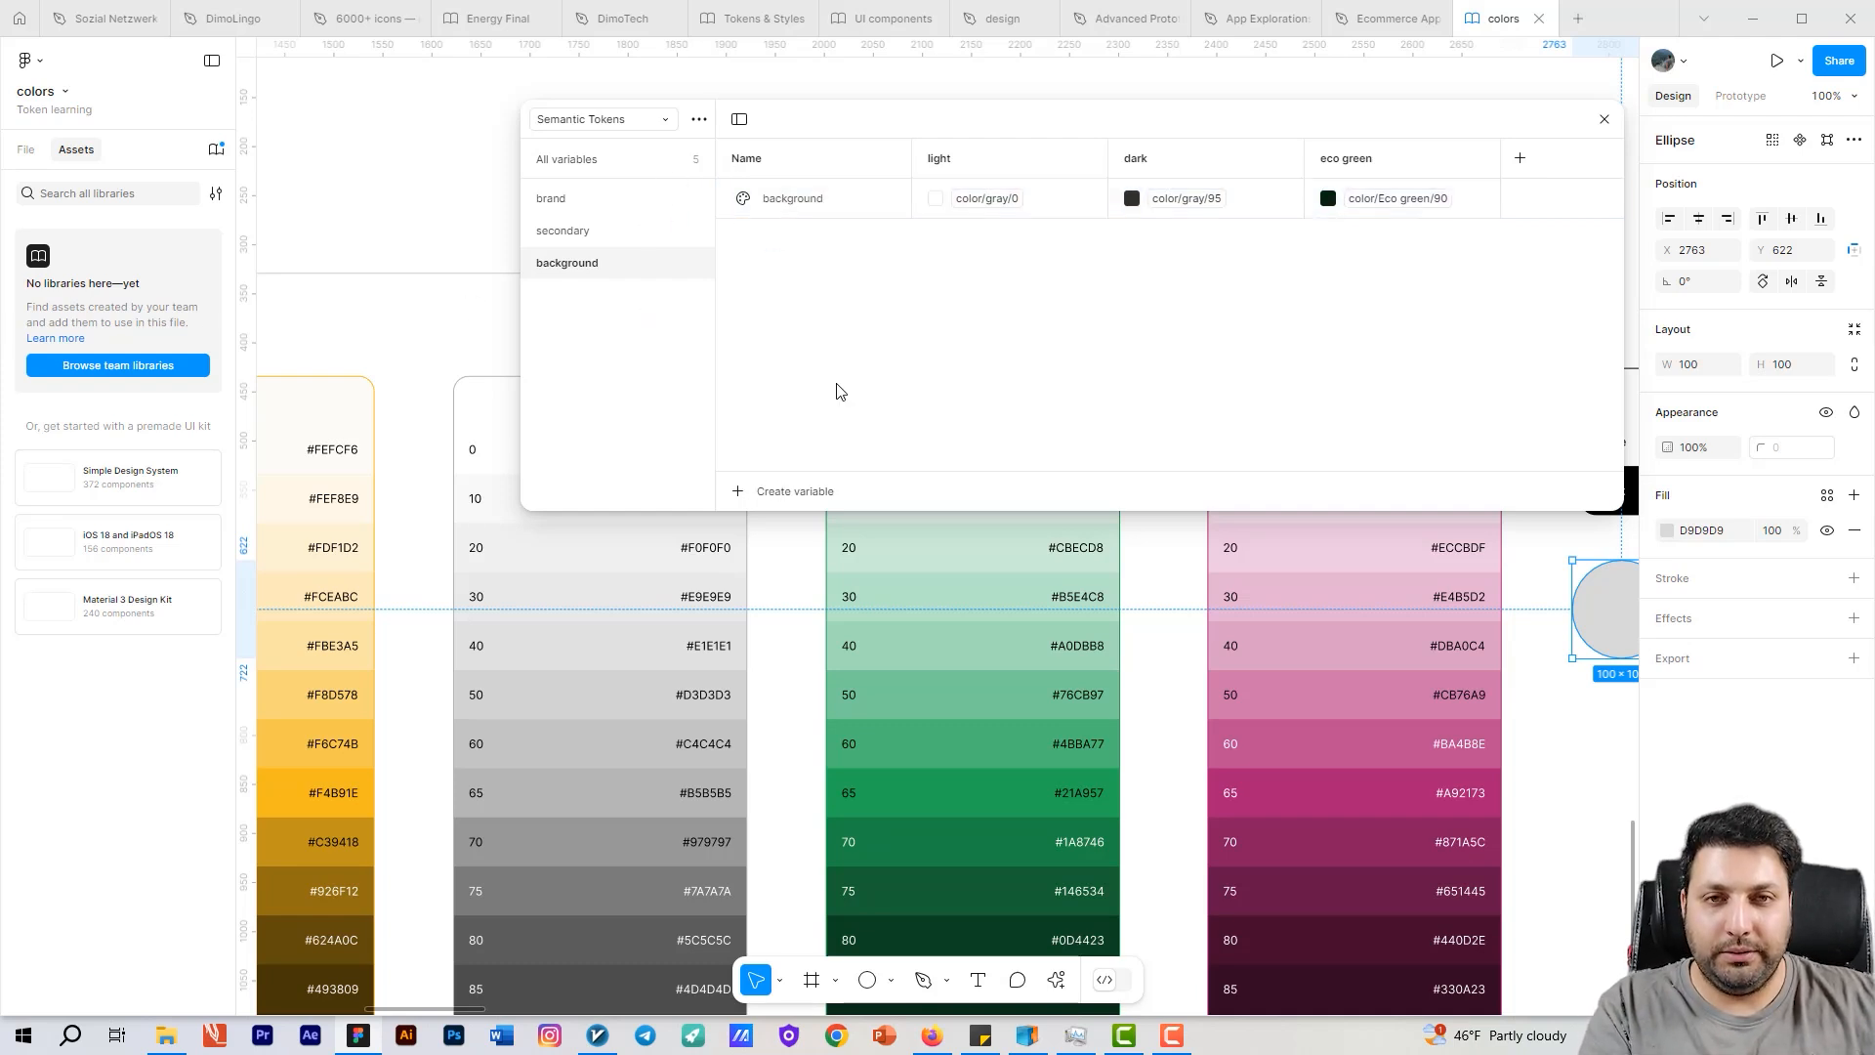
Step: Create a color variable named "surface/0" from the list of all variables in the collection
{"action": "left_click", "coordinate": [819, 207]}
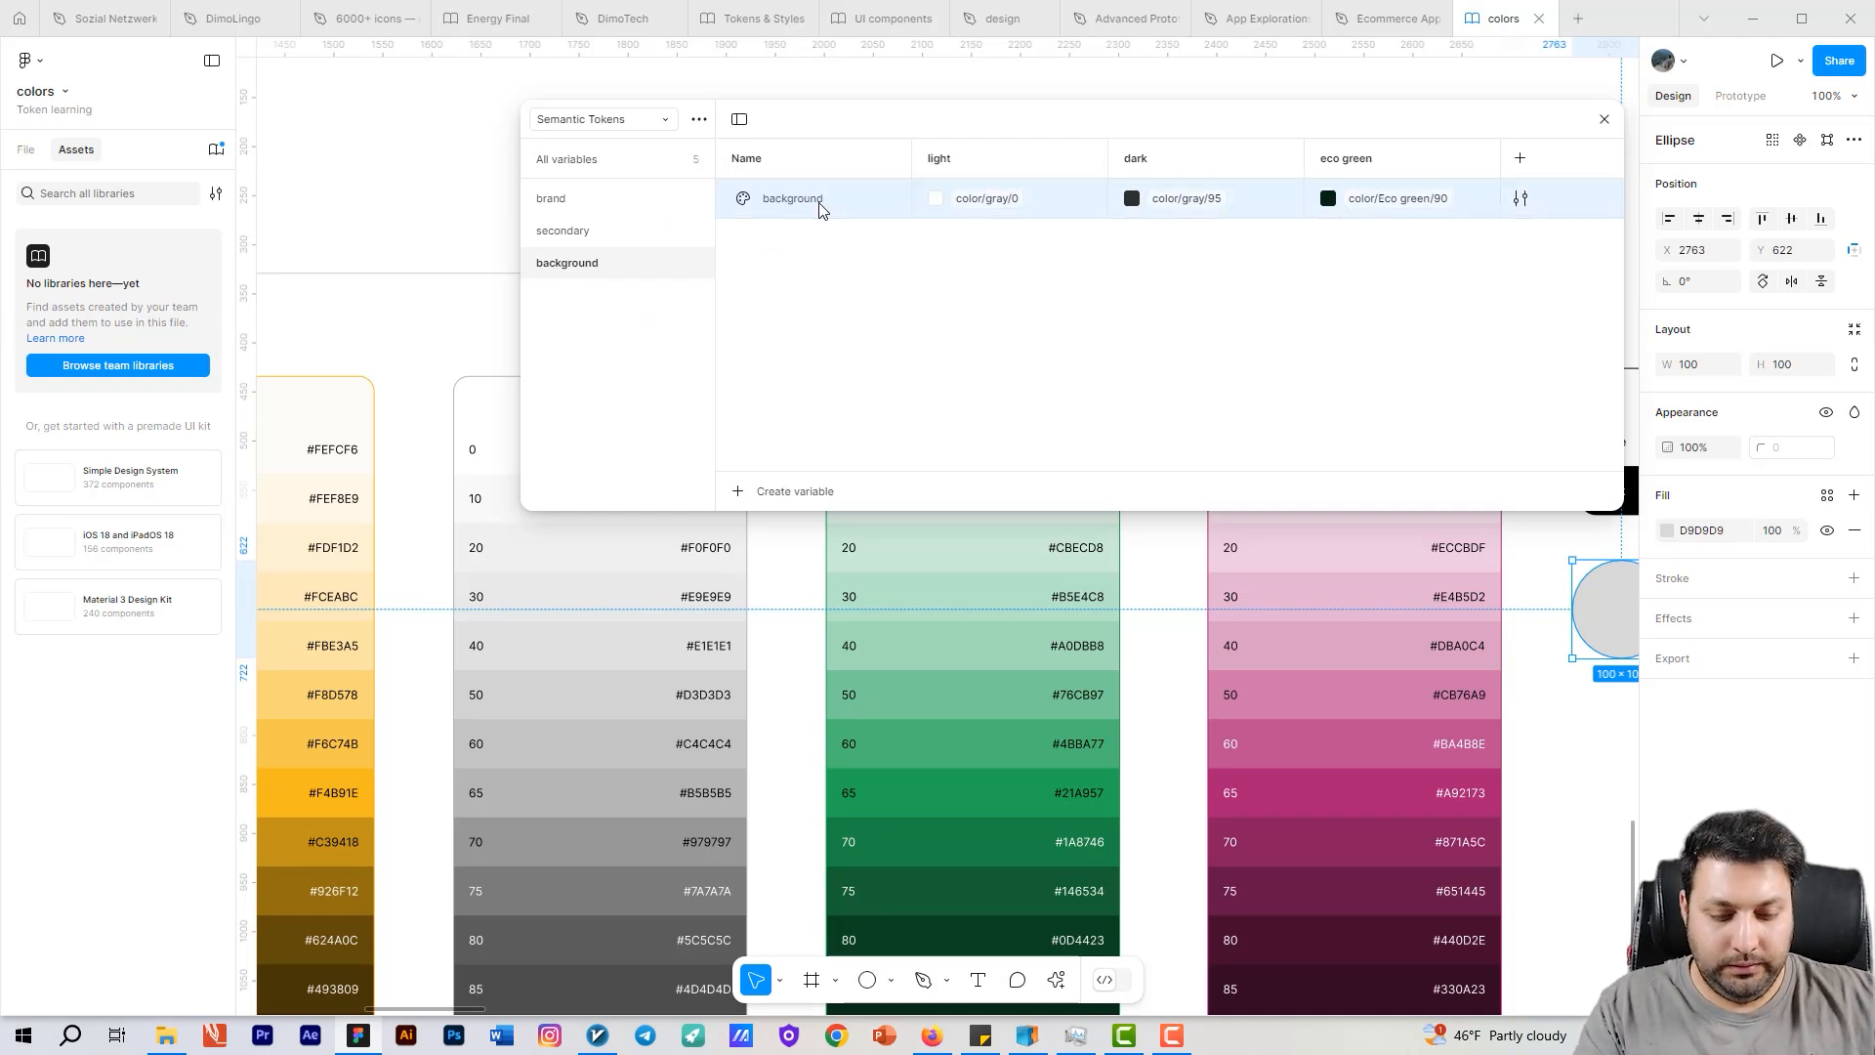
{"action": "left_click", "coordinate": [827, 452]}
{"action": "left_click", "coordinate": [612, 170]}
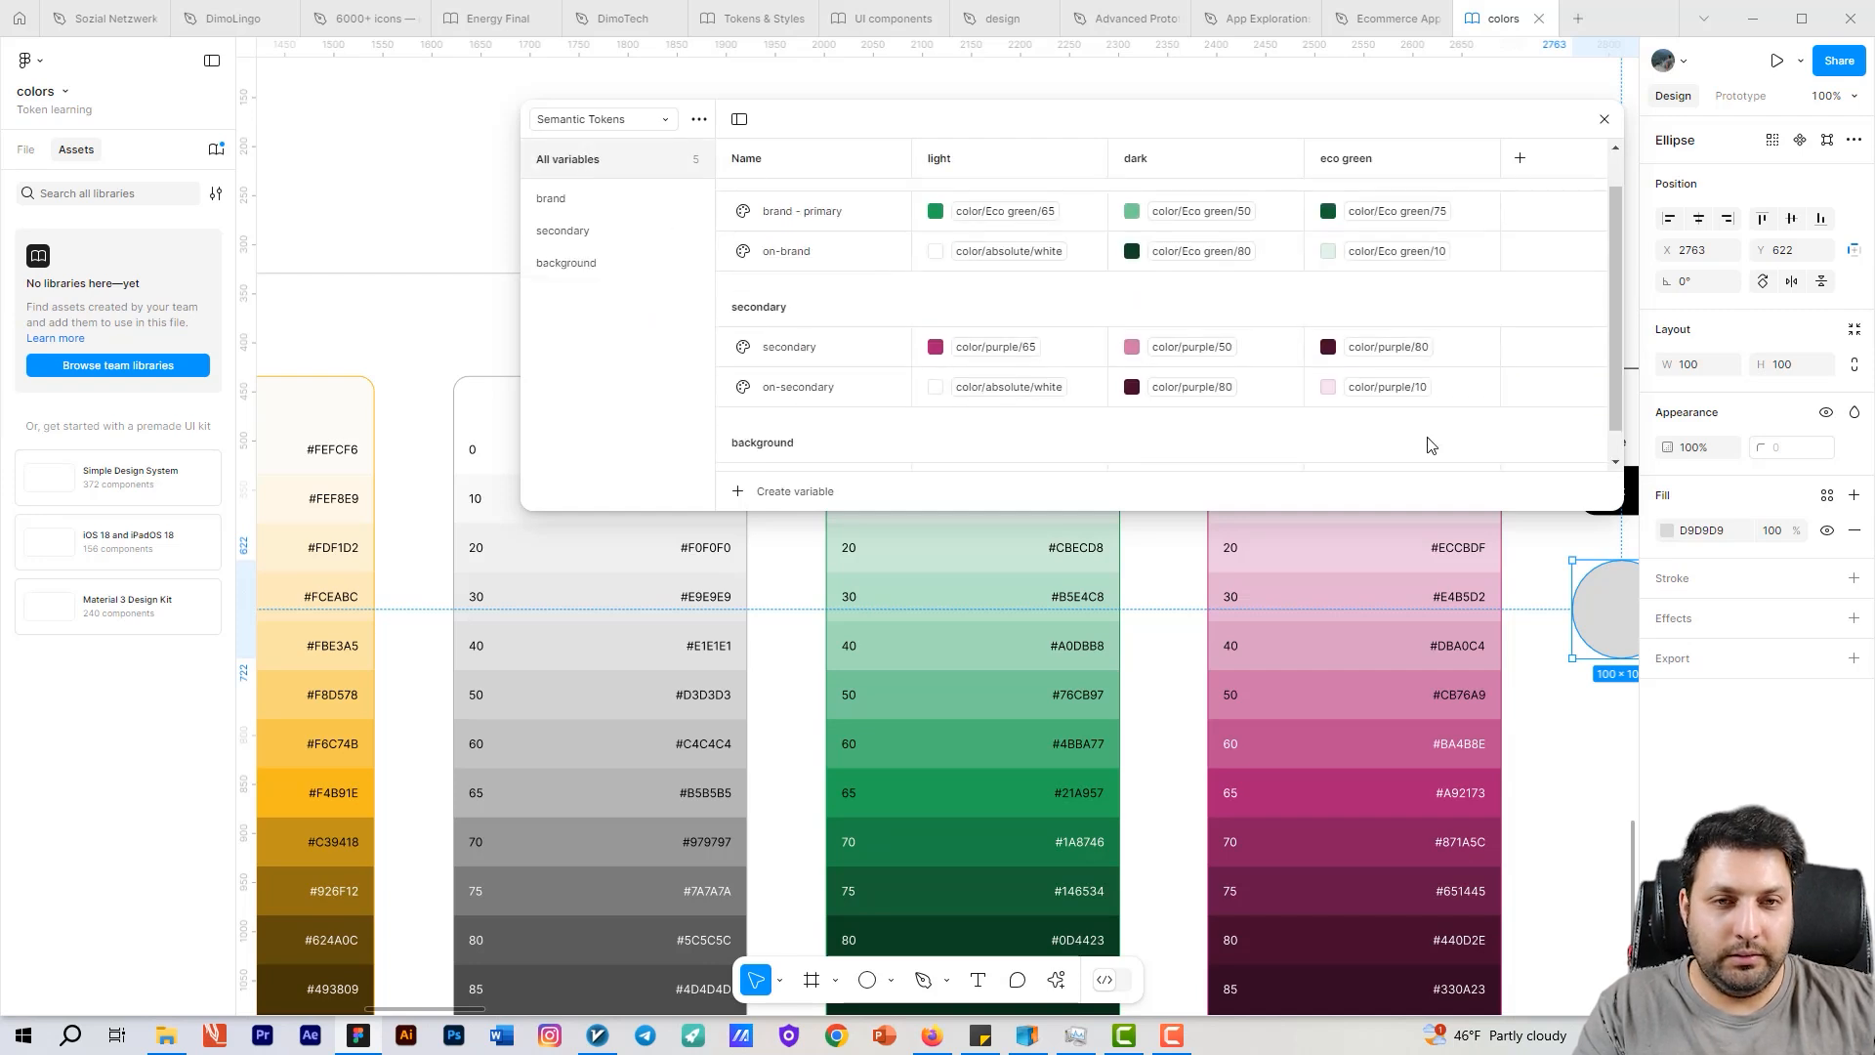
{"action": "scroll", "coordinate": [1230, 459], "scroll_direction": "down", "scroll_amount": 2}
{"action": "left_click", "coordinate": [742, 491]}
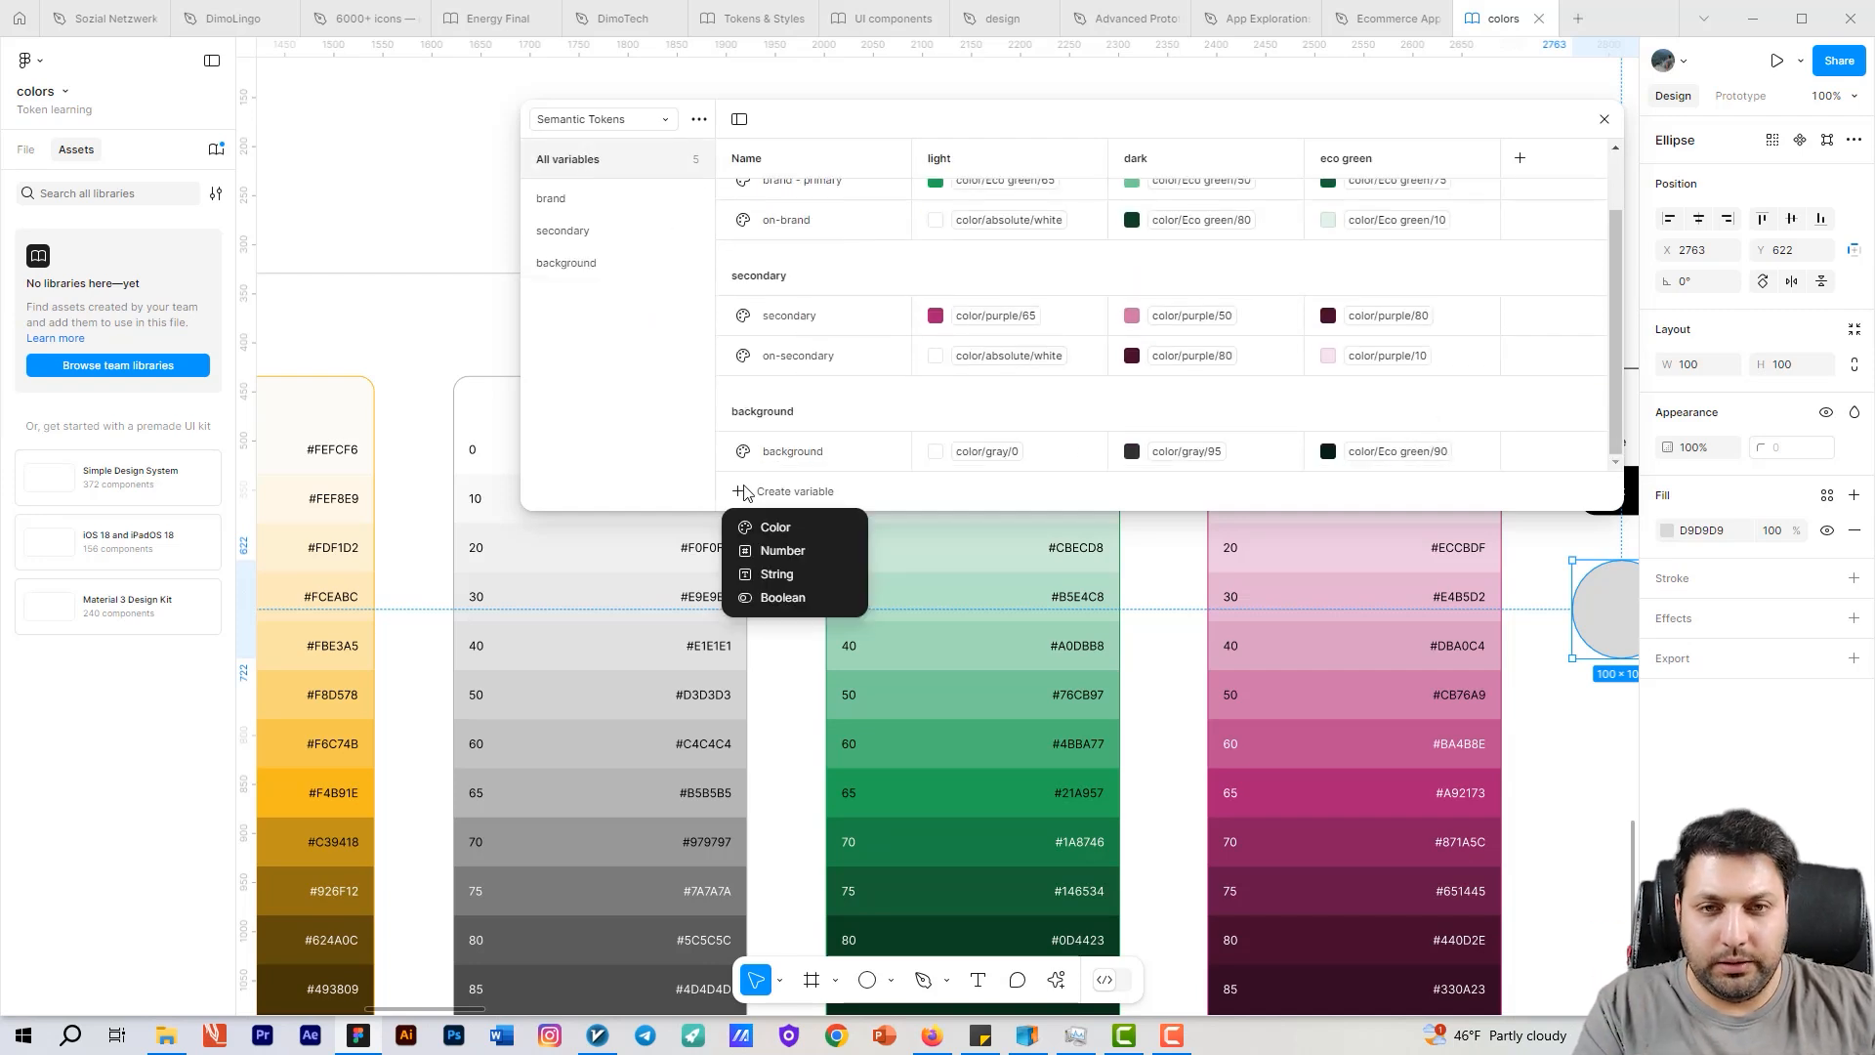
{"action": "left_click", "coordinate": [775, 527]}
{"action": "scroll", "coordinate": [833, 470], "scroll_direction": "down", "scroll_amount": 1}
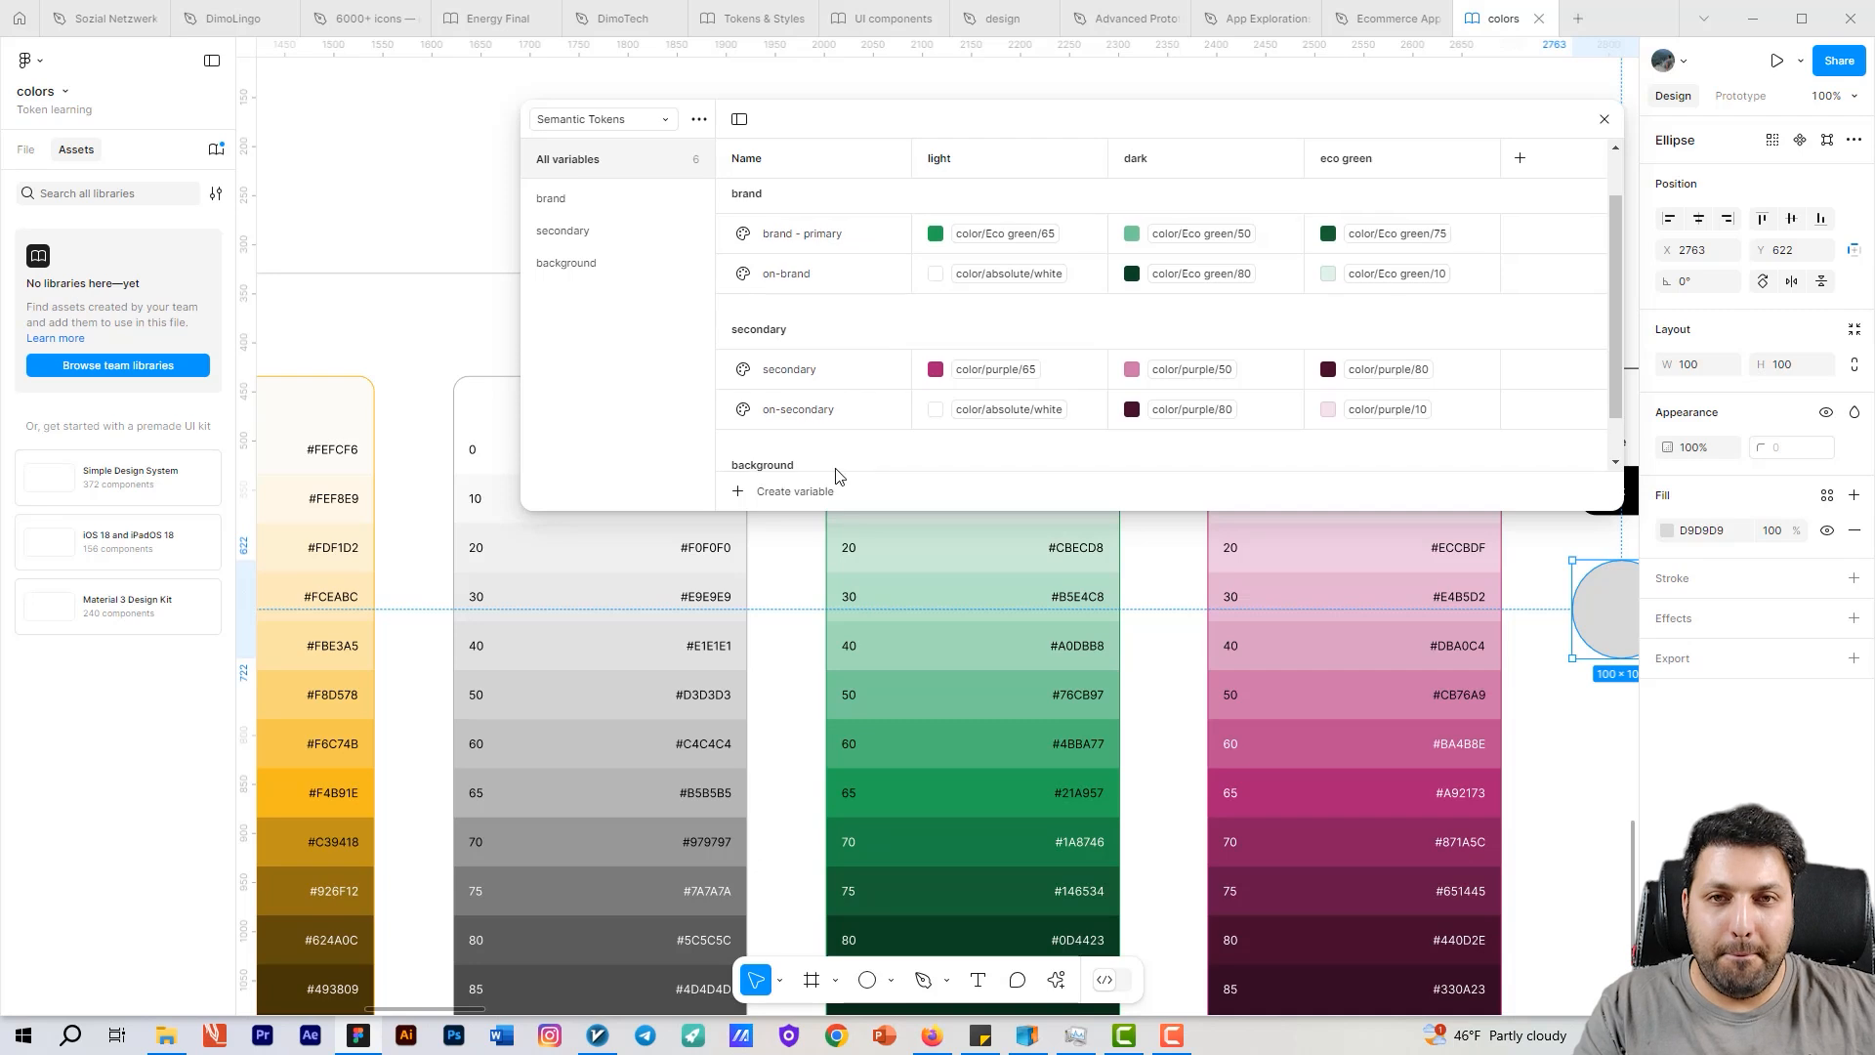
{"action": "scroll", "coordinate": [796, 381], "scroll_direction": "up", "scroll_amount": 2}
{"action": "scroll", "coordinate": [828, 406], "scroll_direction": "down", "scroll_amount": 2}
{"action": "scroll", "coordinate": [853, 342], "scroll_direction": "up", "scroll_amount": 2}
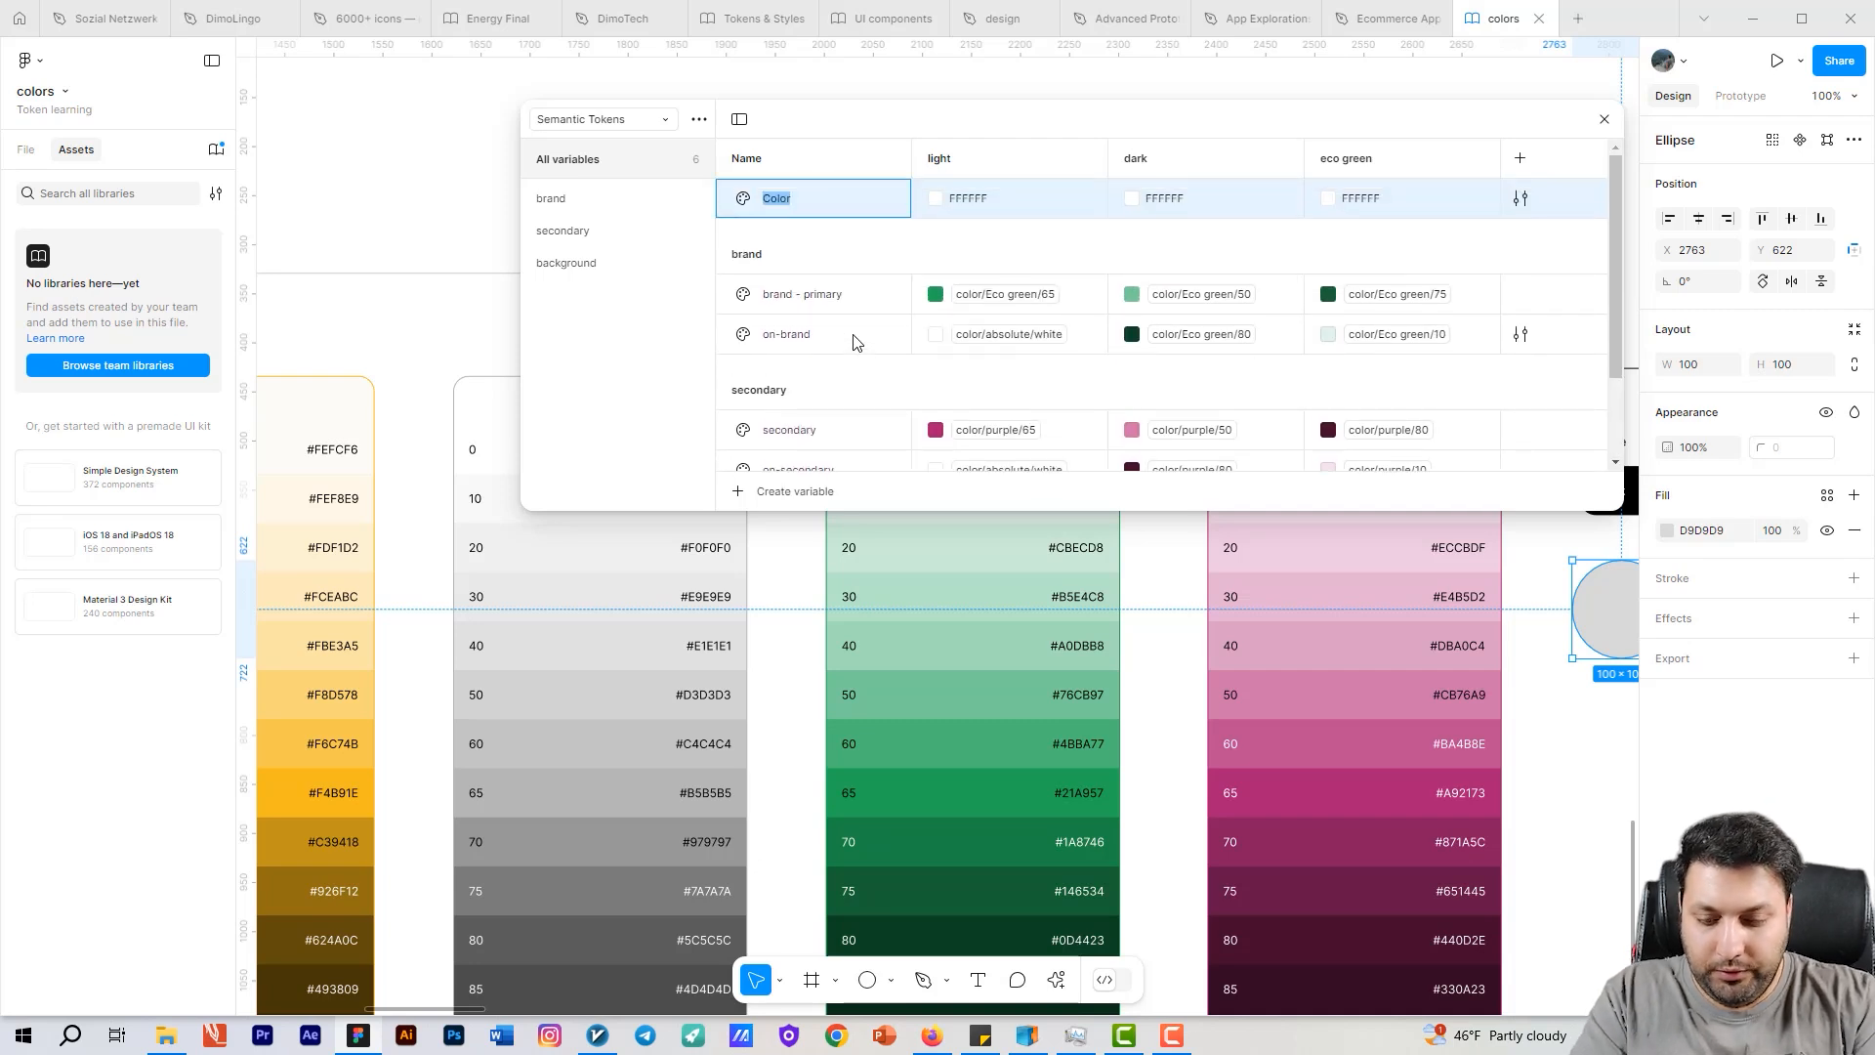
{"action": "type", "text": "surface/"}
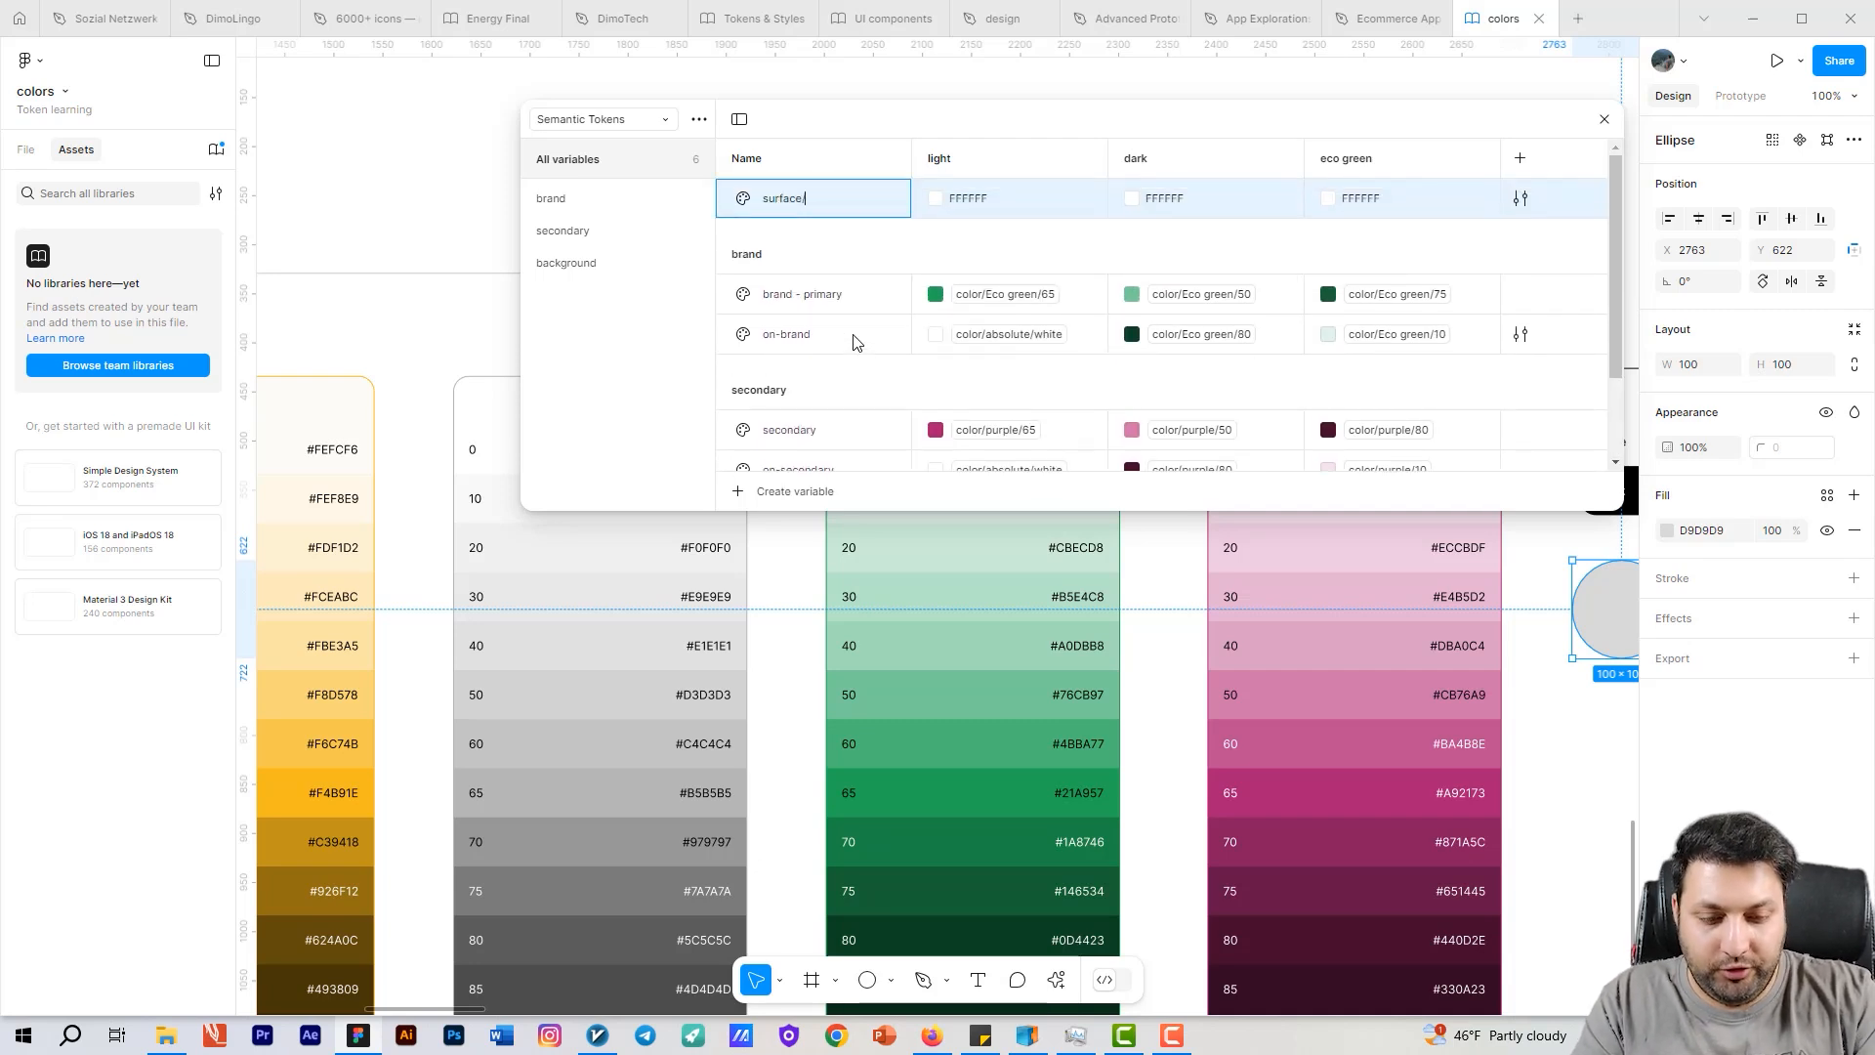
{"action": "type", "text": "0"}
{"action": "key", "text": "Return"}
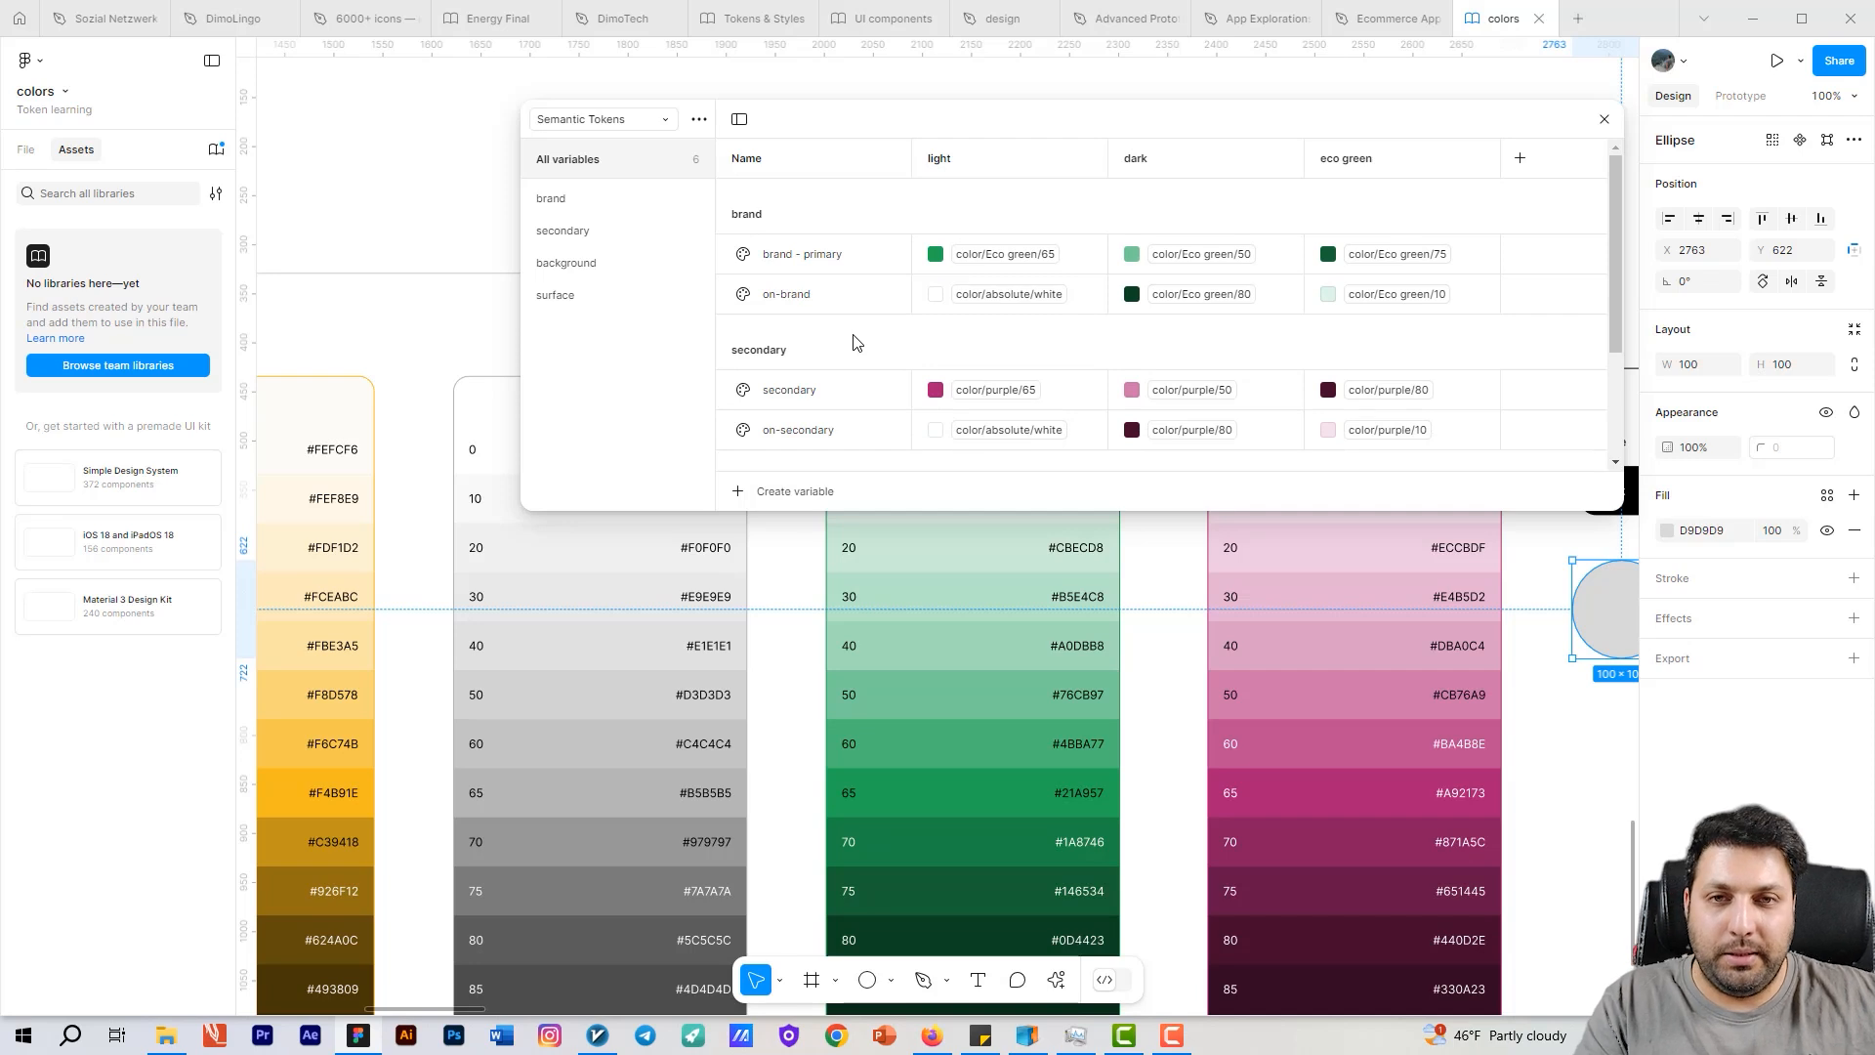
Step: Rename the 0 variable in the surface group to "surface-disabled"
{"action": "left_click", "coordinate": [558, 294]}
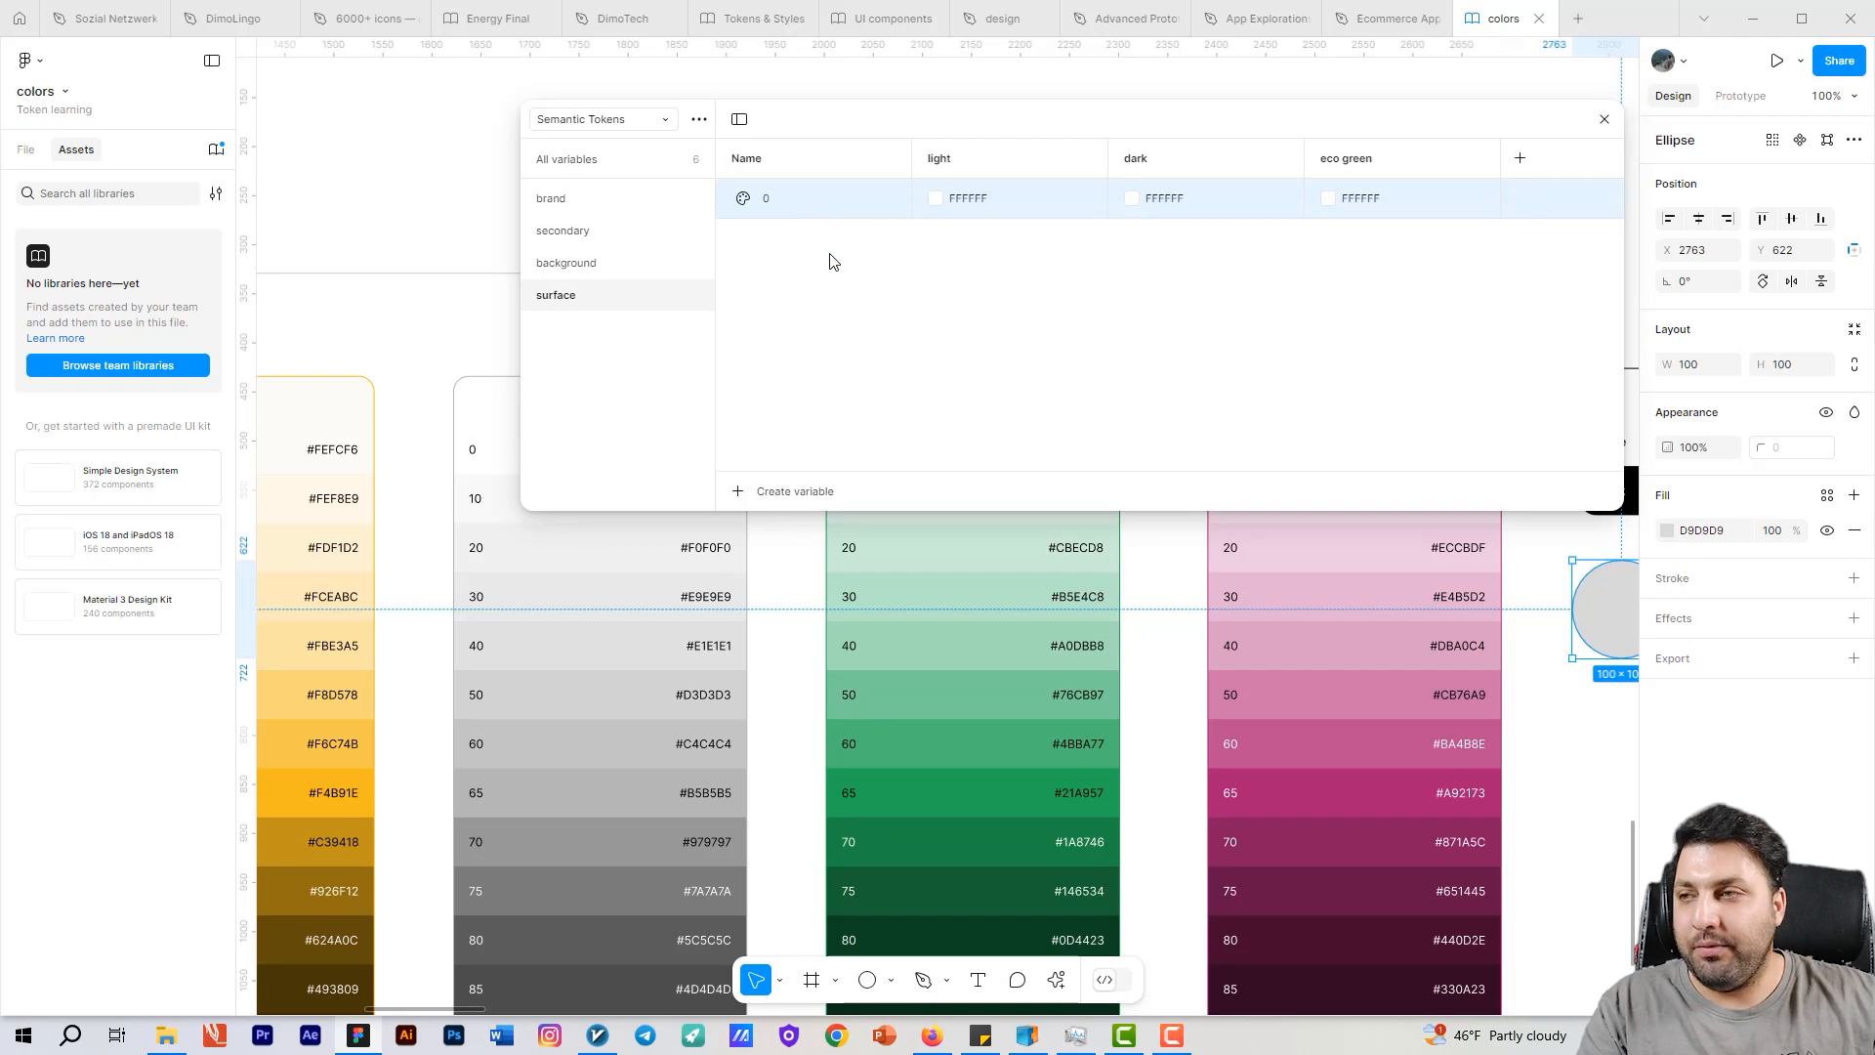
{"action": "double_click", "coordinate": [793, 201]}
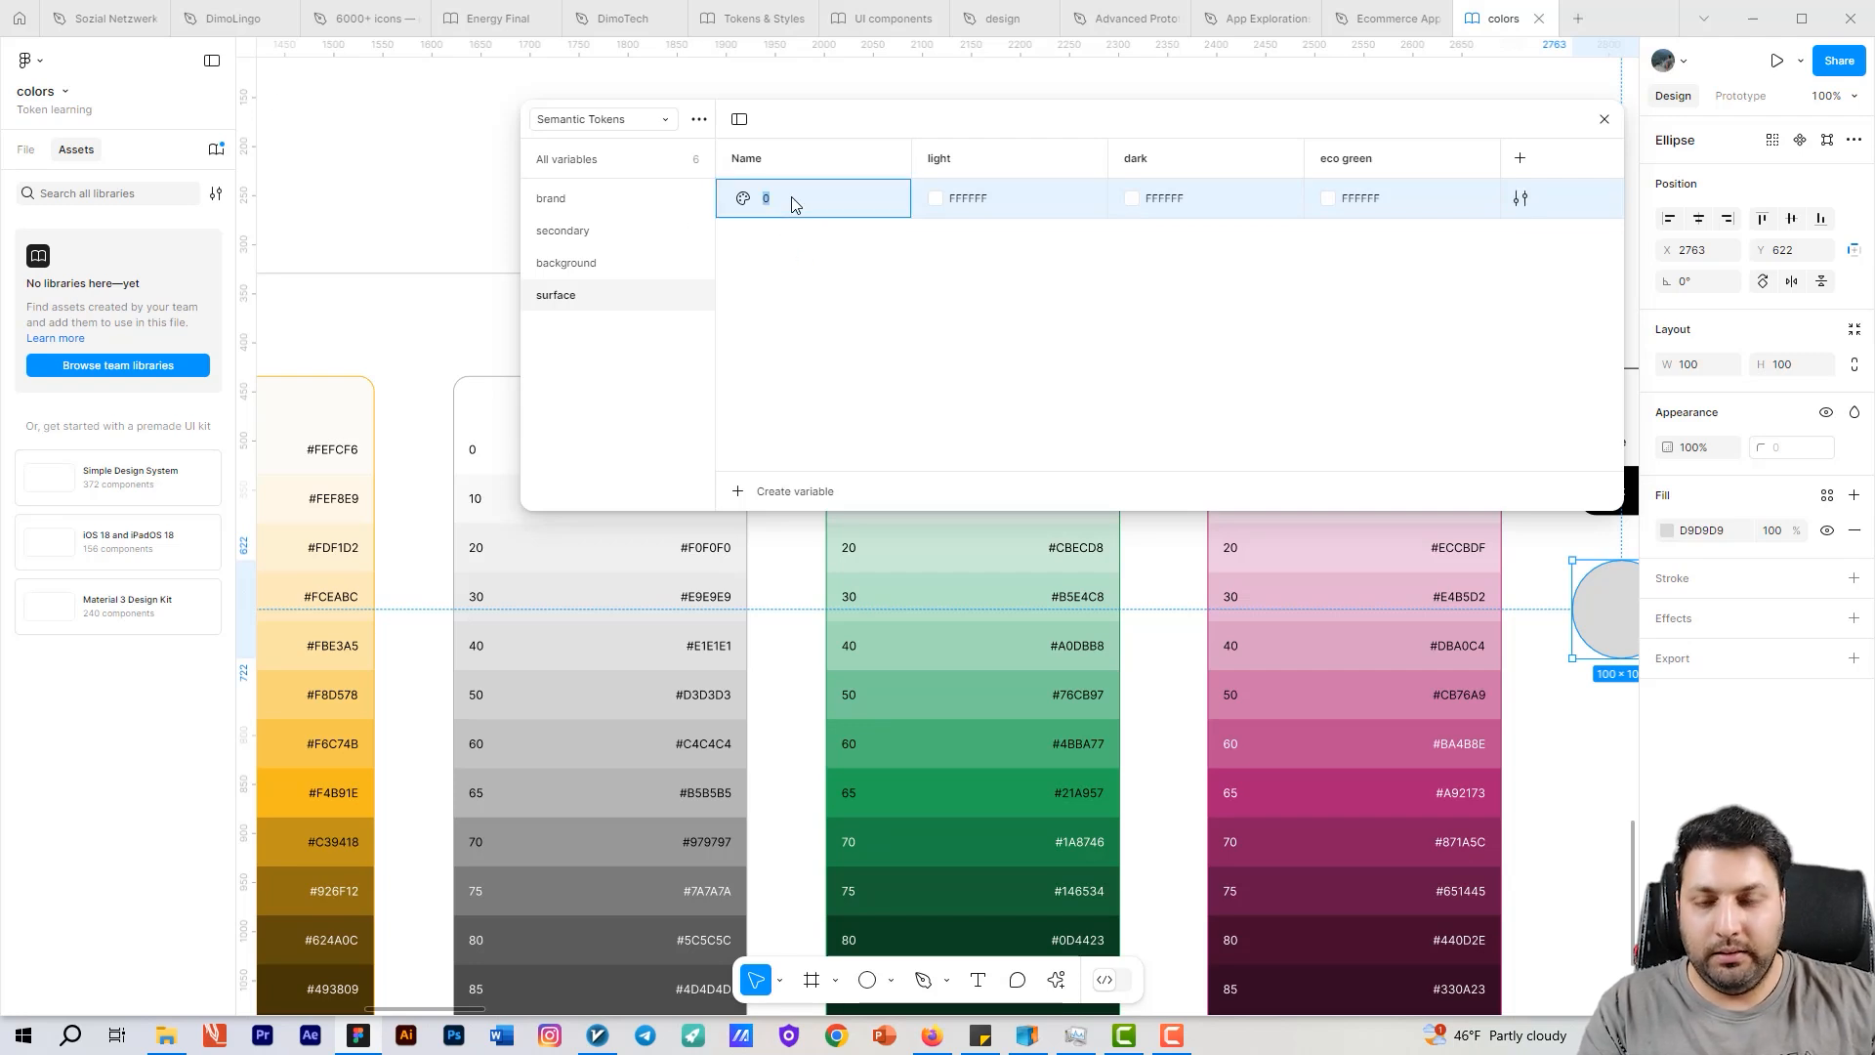
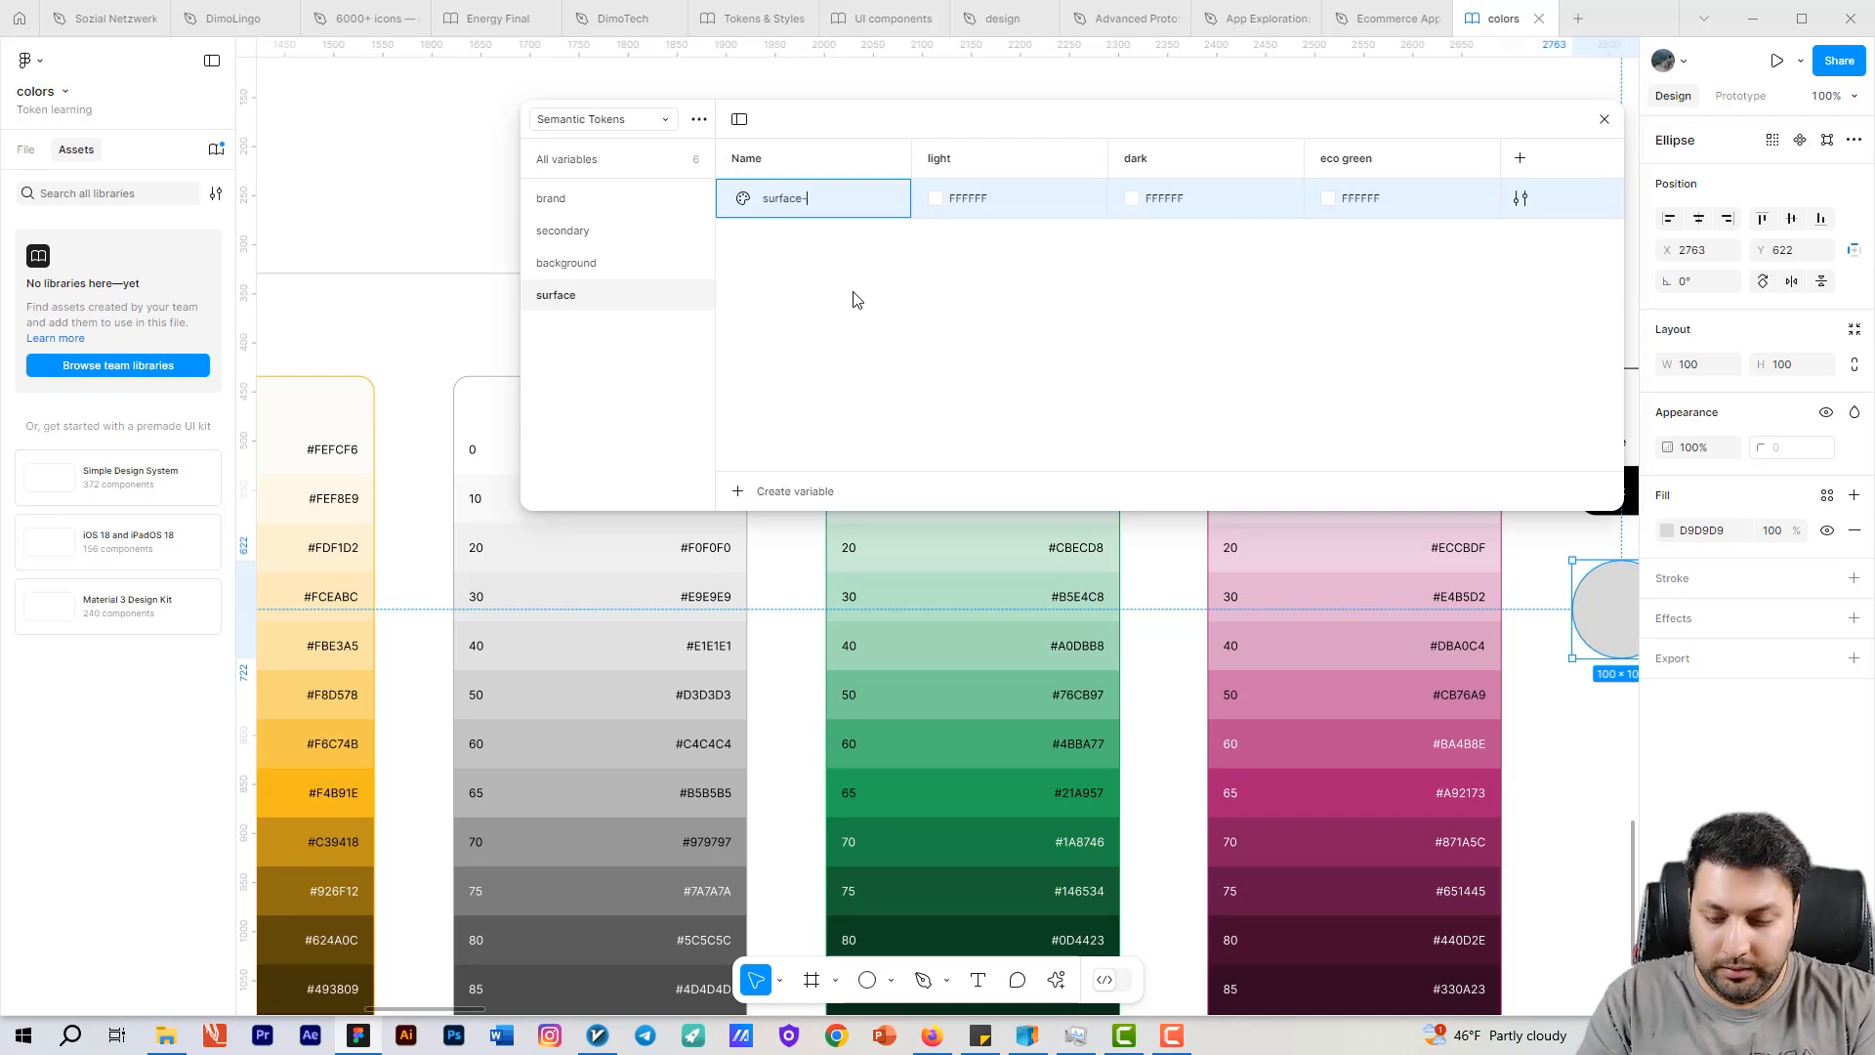
{"action": "type", "text": "ab"}
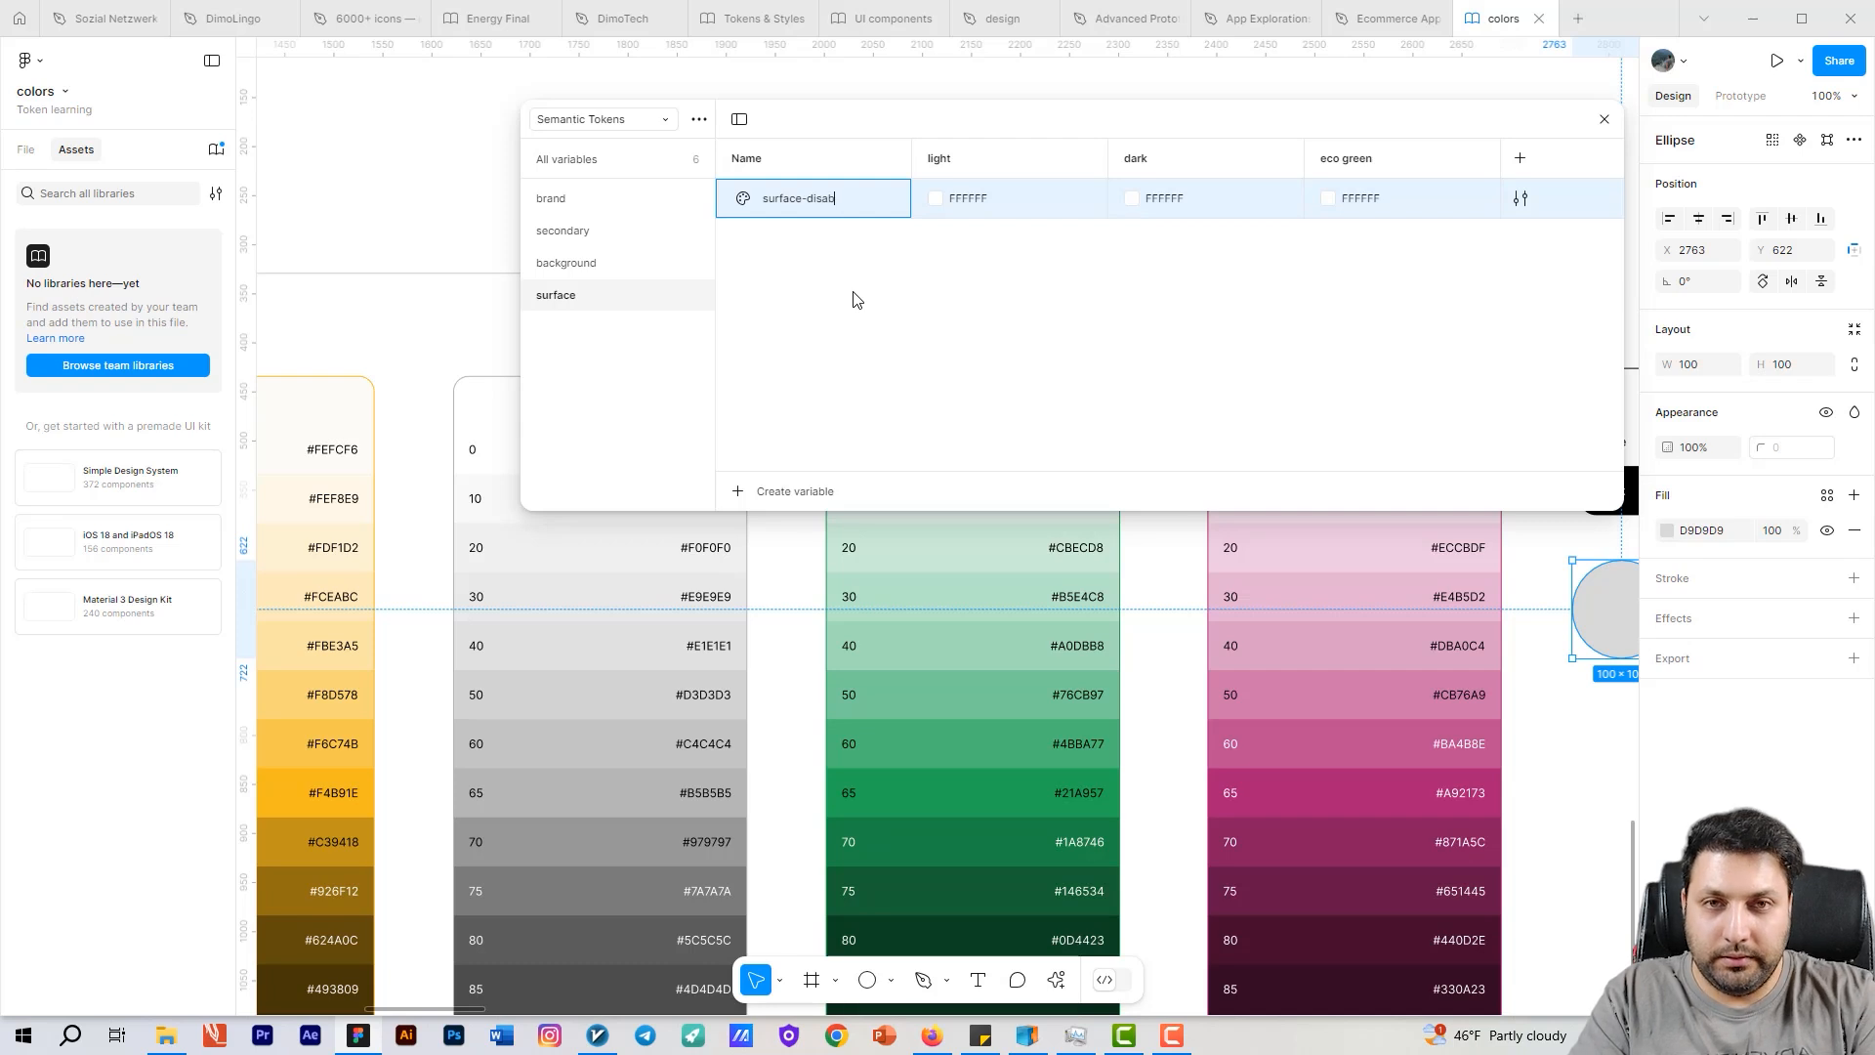
{"action": "type", "text": "led"}
{"action": "key", "text": "Return"}
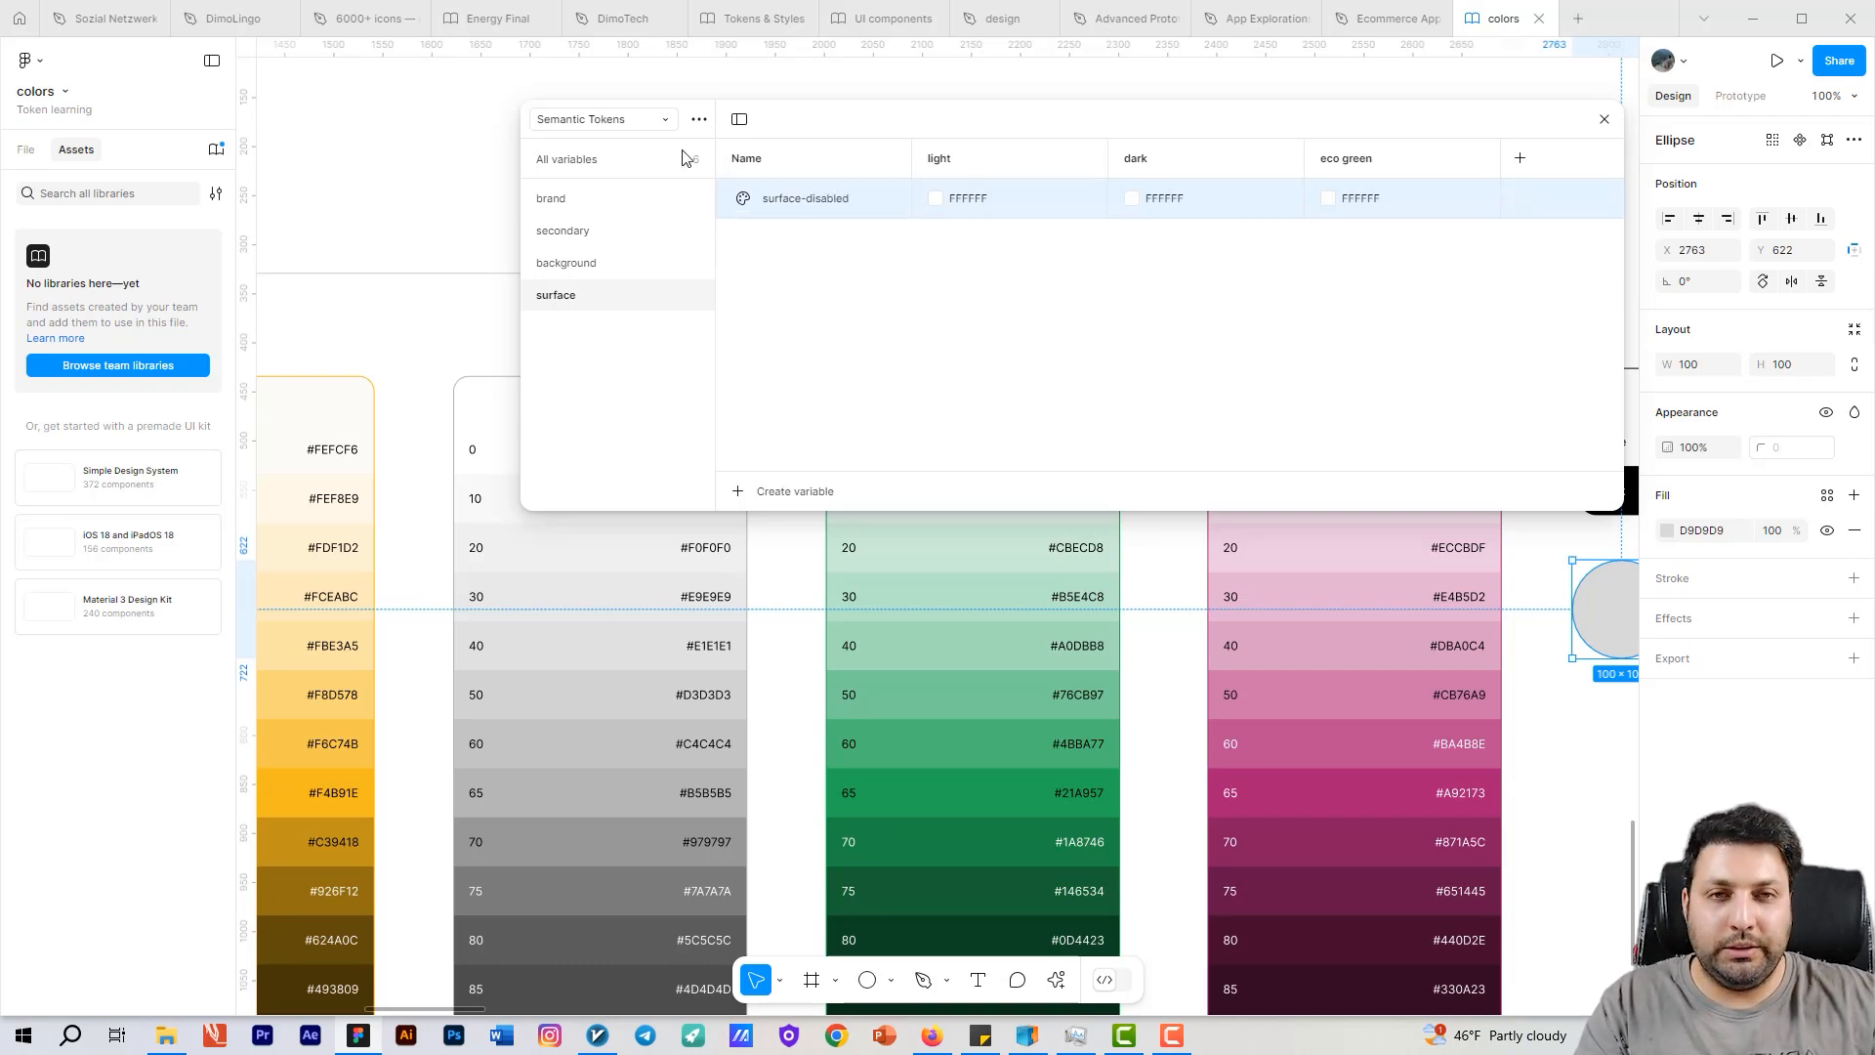
Step: Link the surface-disabled variable's light mode value to color/gray/30
{"action": "left_click", "coordinate": [935, 209]}
{"action": "left_click", "coordinate": [937, 207]}
{"action": "left_click", "coordinate": [1023, 231]}
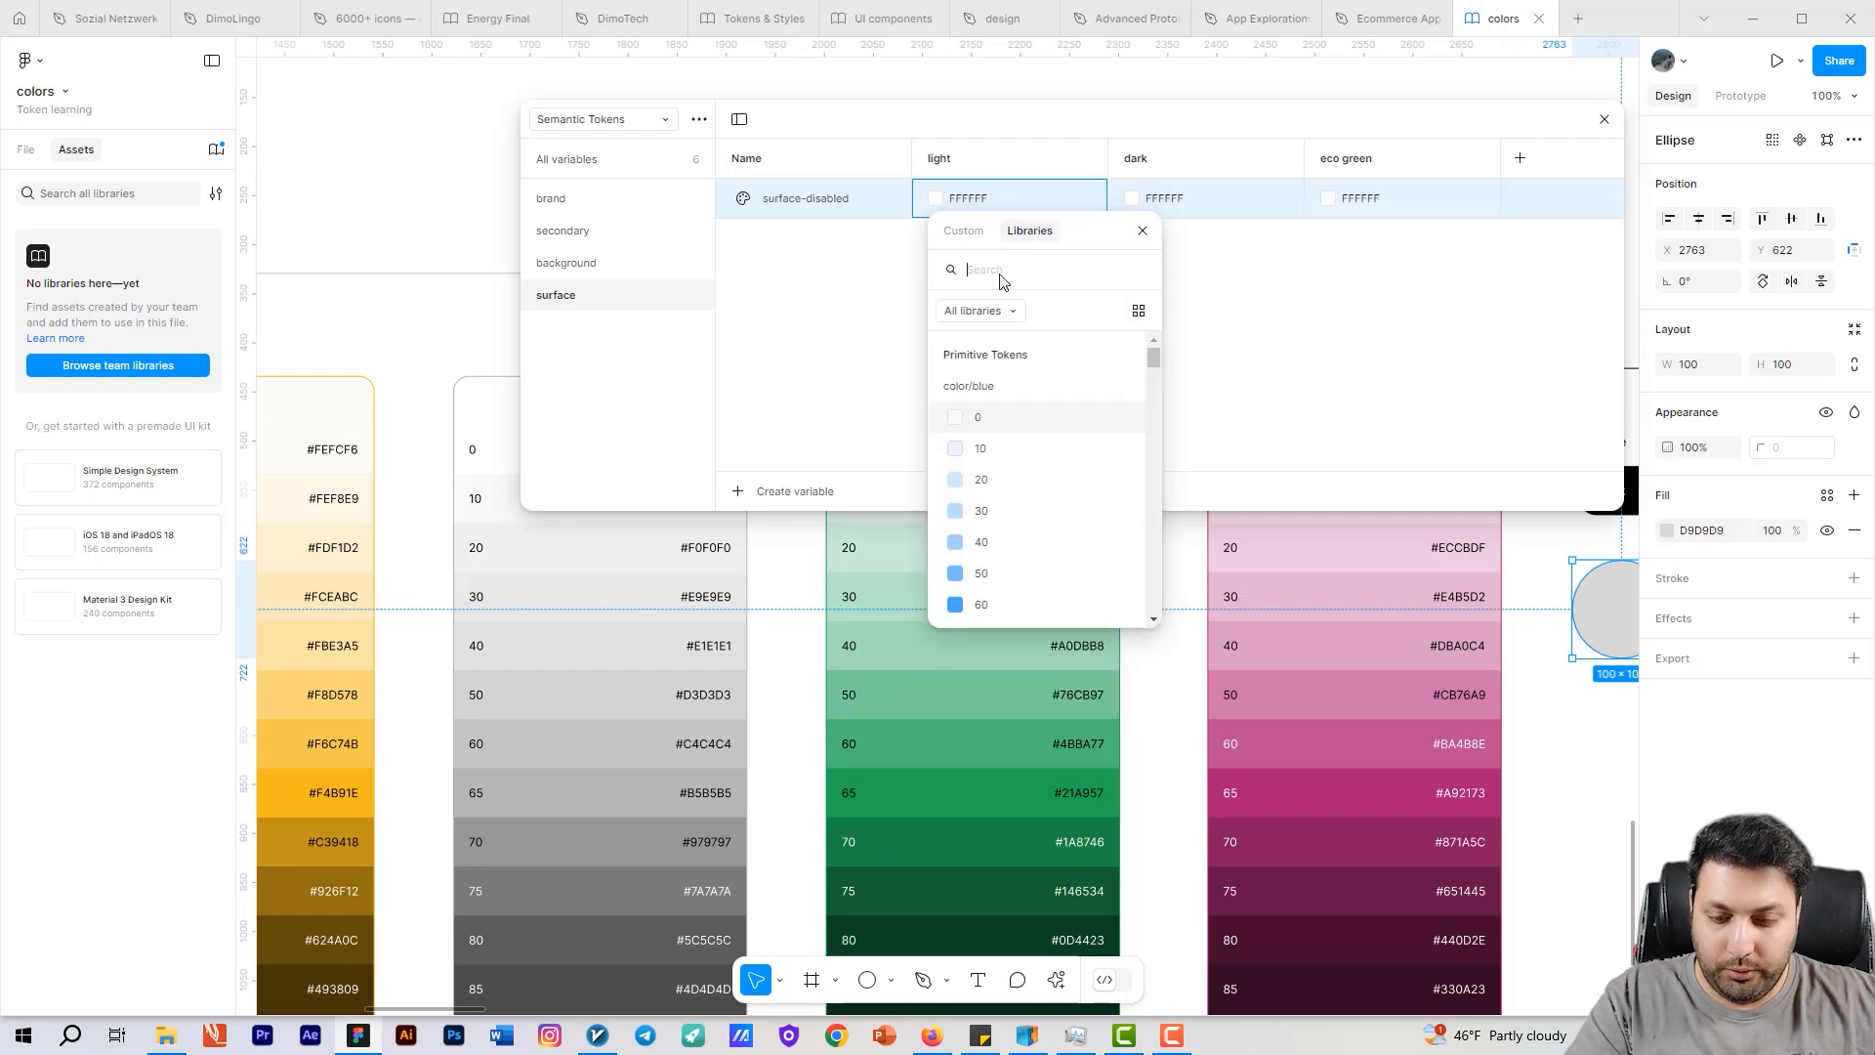
{"action": "type", "text": "30"}
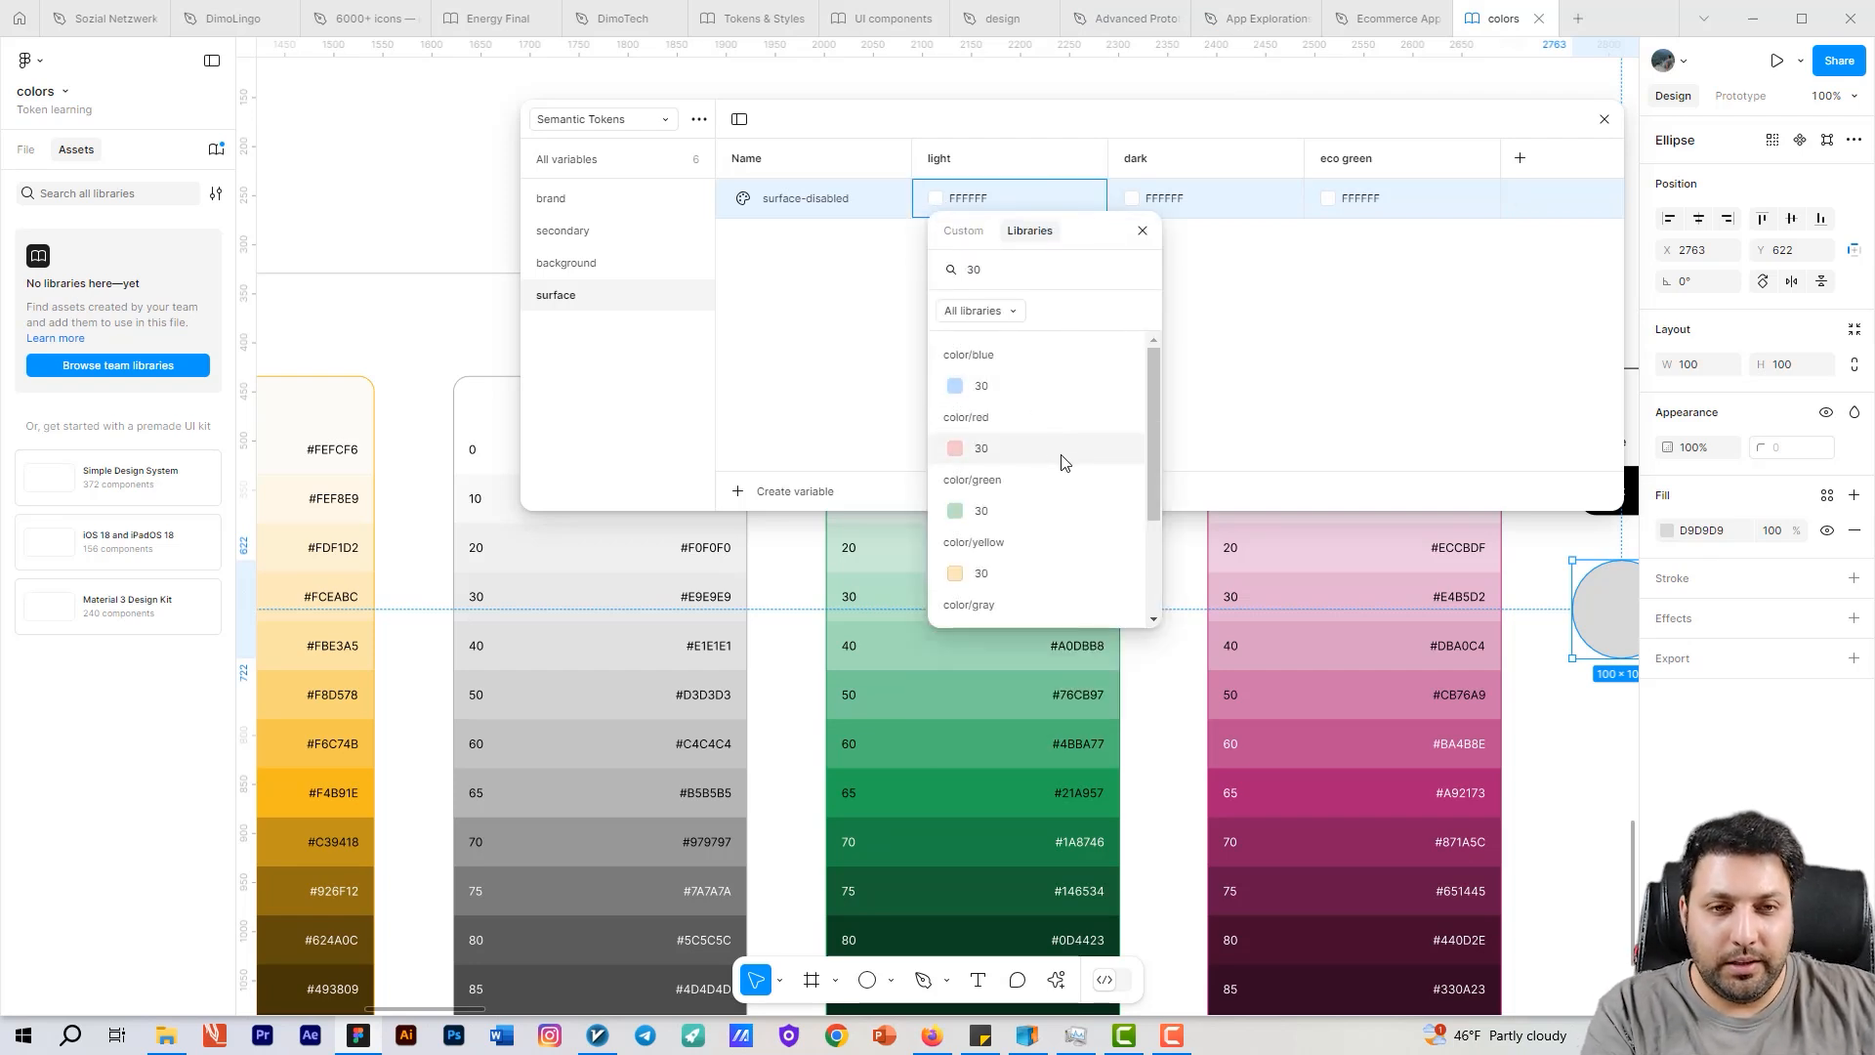
{"action": "scroll", "coordinate": [1037, 481], "scroll_direction": "down", "scroll_amount": 2}
{"action": "left_click", "coordinate": [1016, 486]}
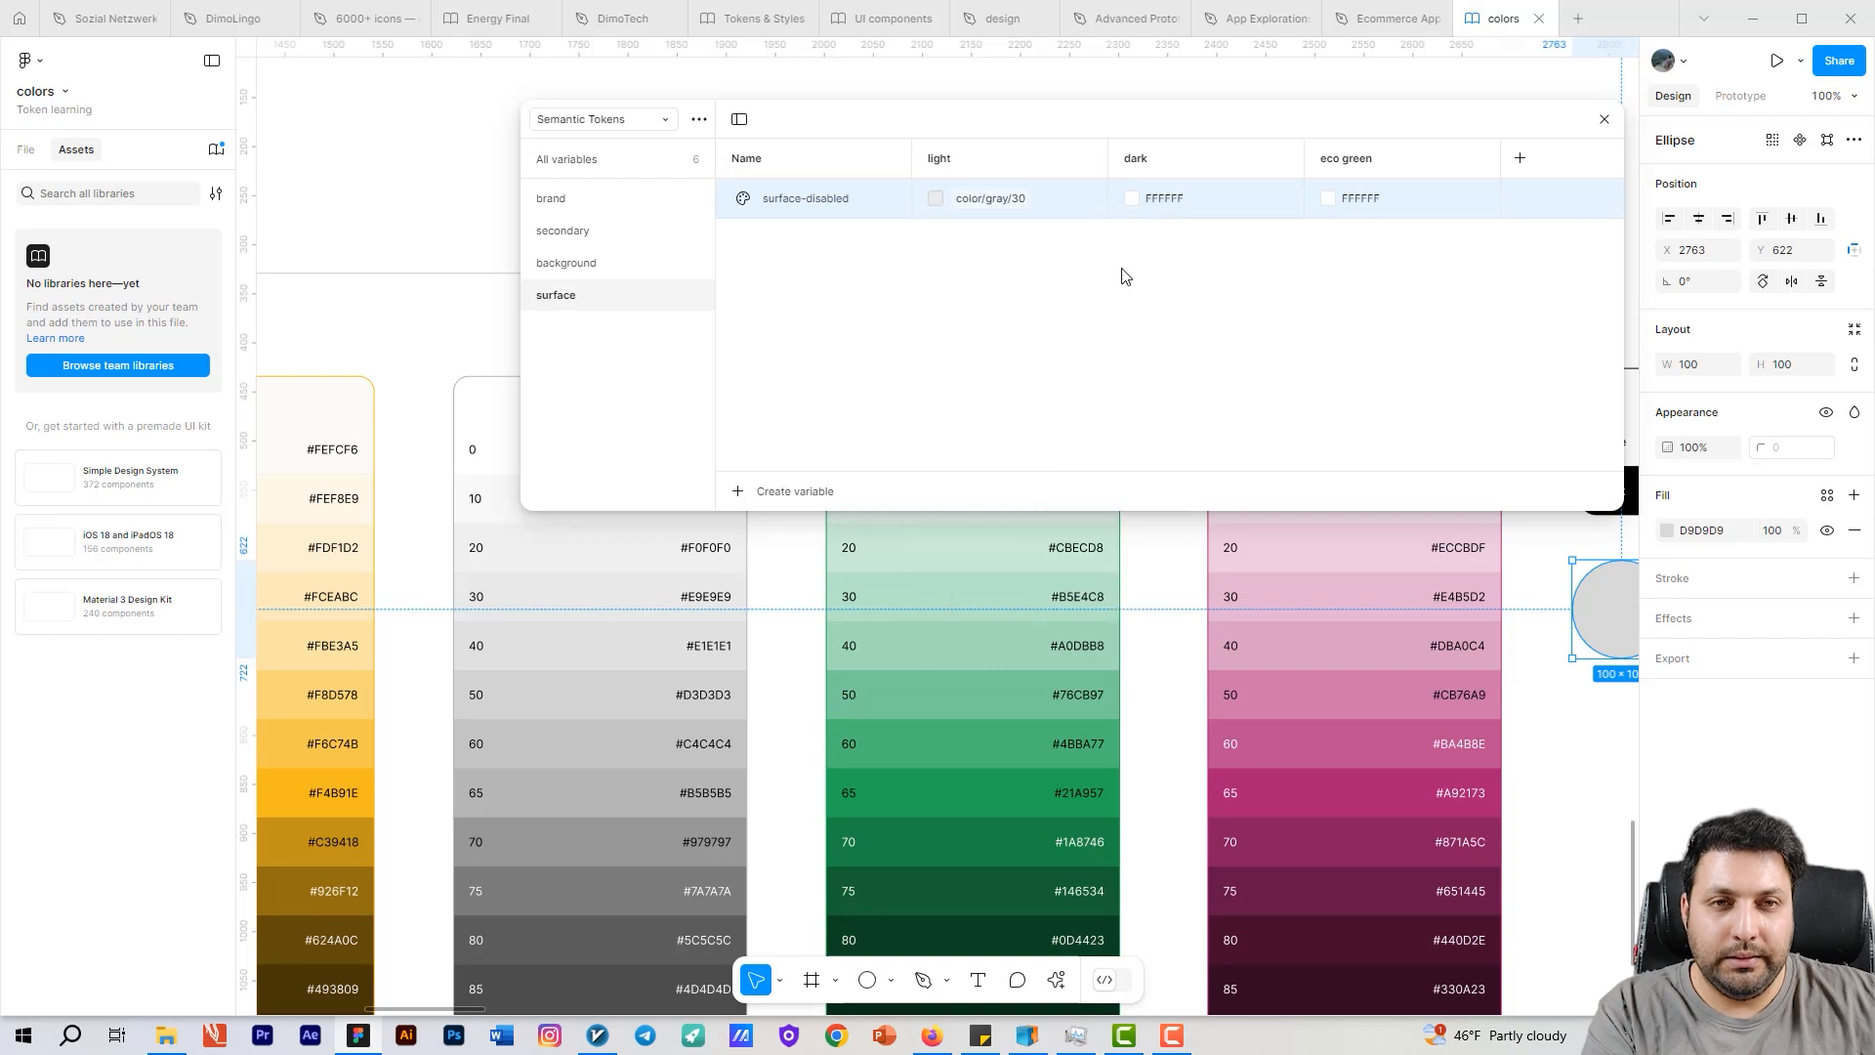
Step: Link the surface-disabled variable's dark mode value to color/gray/95
{"action": "left_click", "coordinate": [1169, 200]}
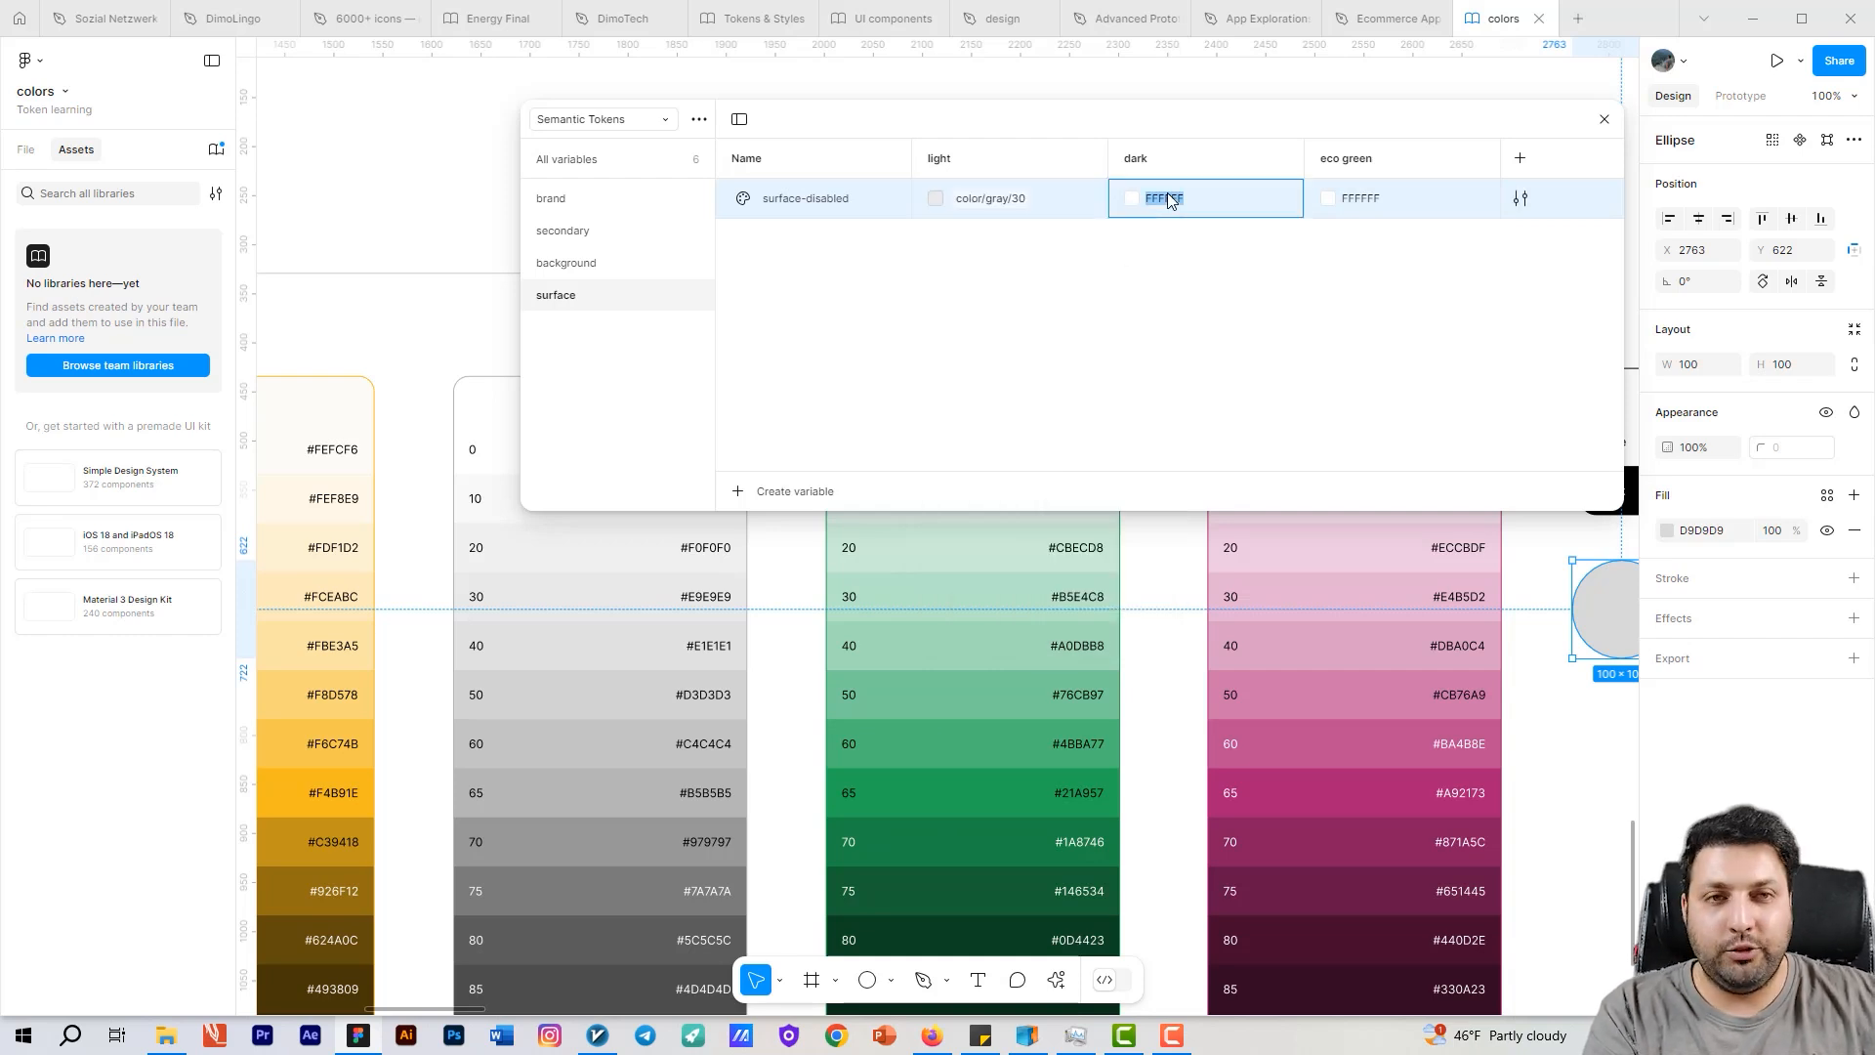
{"action": "left_click", "coordinate": [1132, 203]}
{"action": "left_click", "coordinate": [1221, 233]}
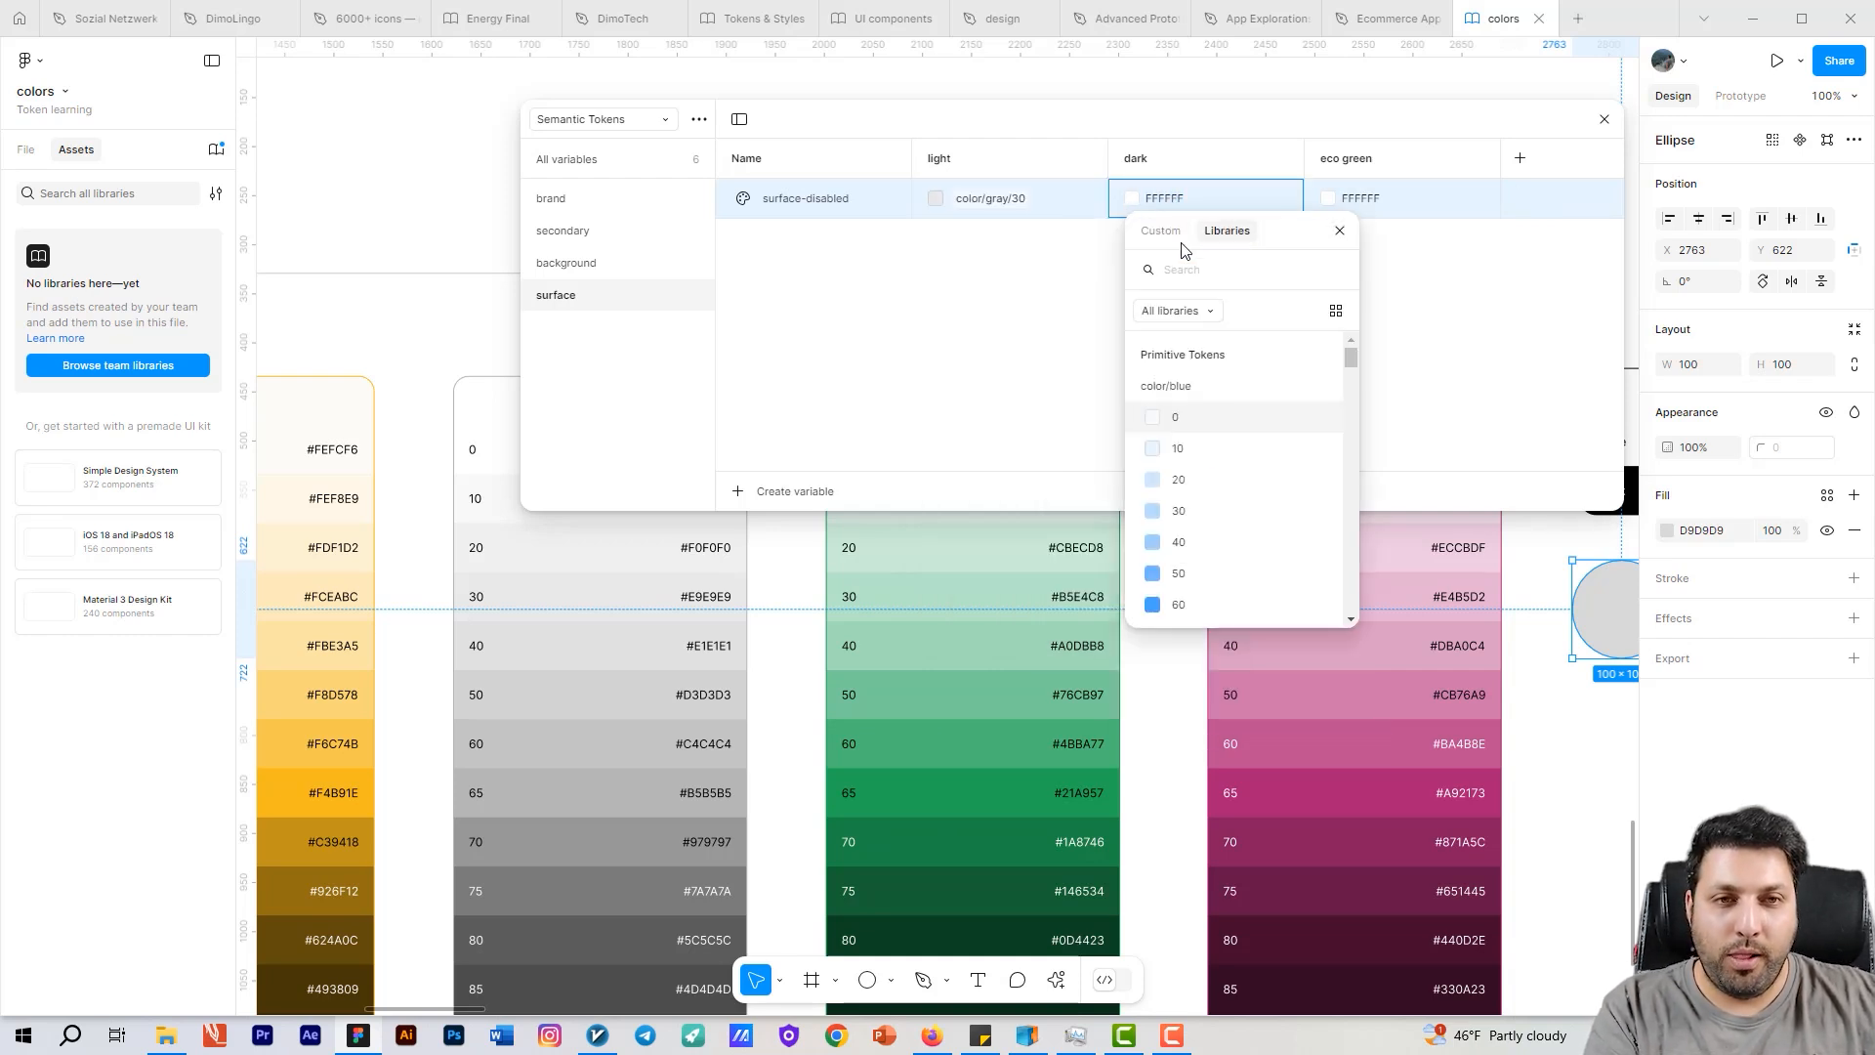
{"action": "type", "text": "95"}
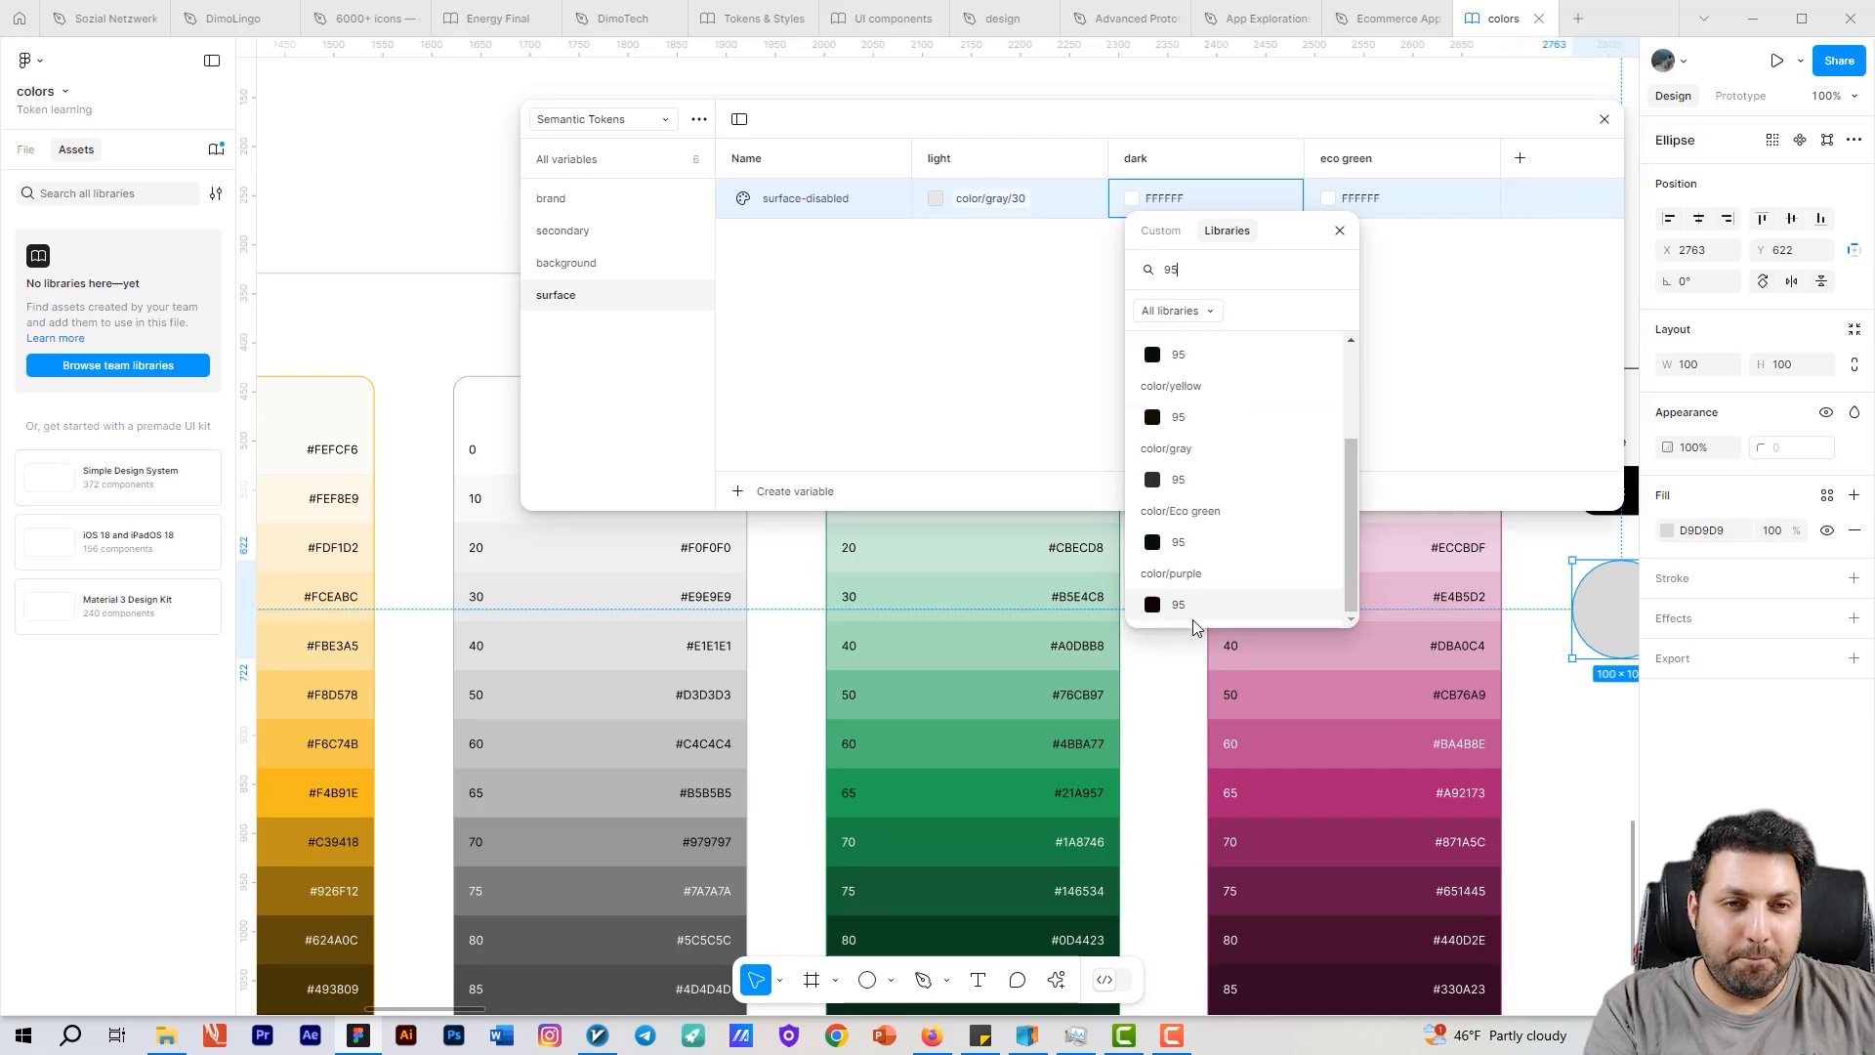
{"action": "left_click", "coordinate": [1210, 477]}
Step: Link the surface-disabled variable's eco green mode value to color/Eco green/95
{"action": "left_click", "coordinate": [1334, 202]}
{"action": "left_click", "coordinate": [1422, 233]}
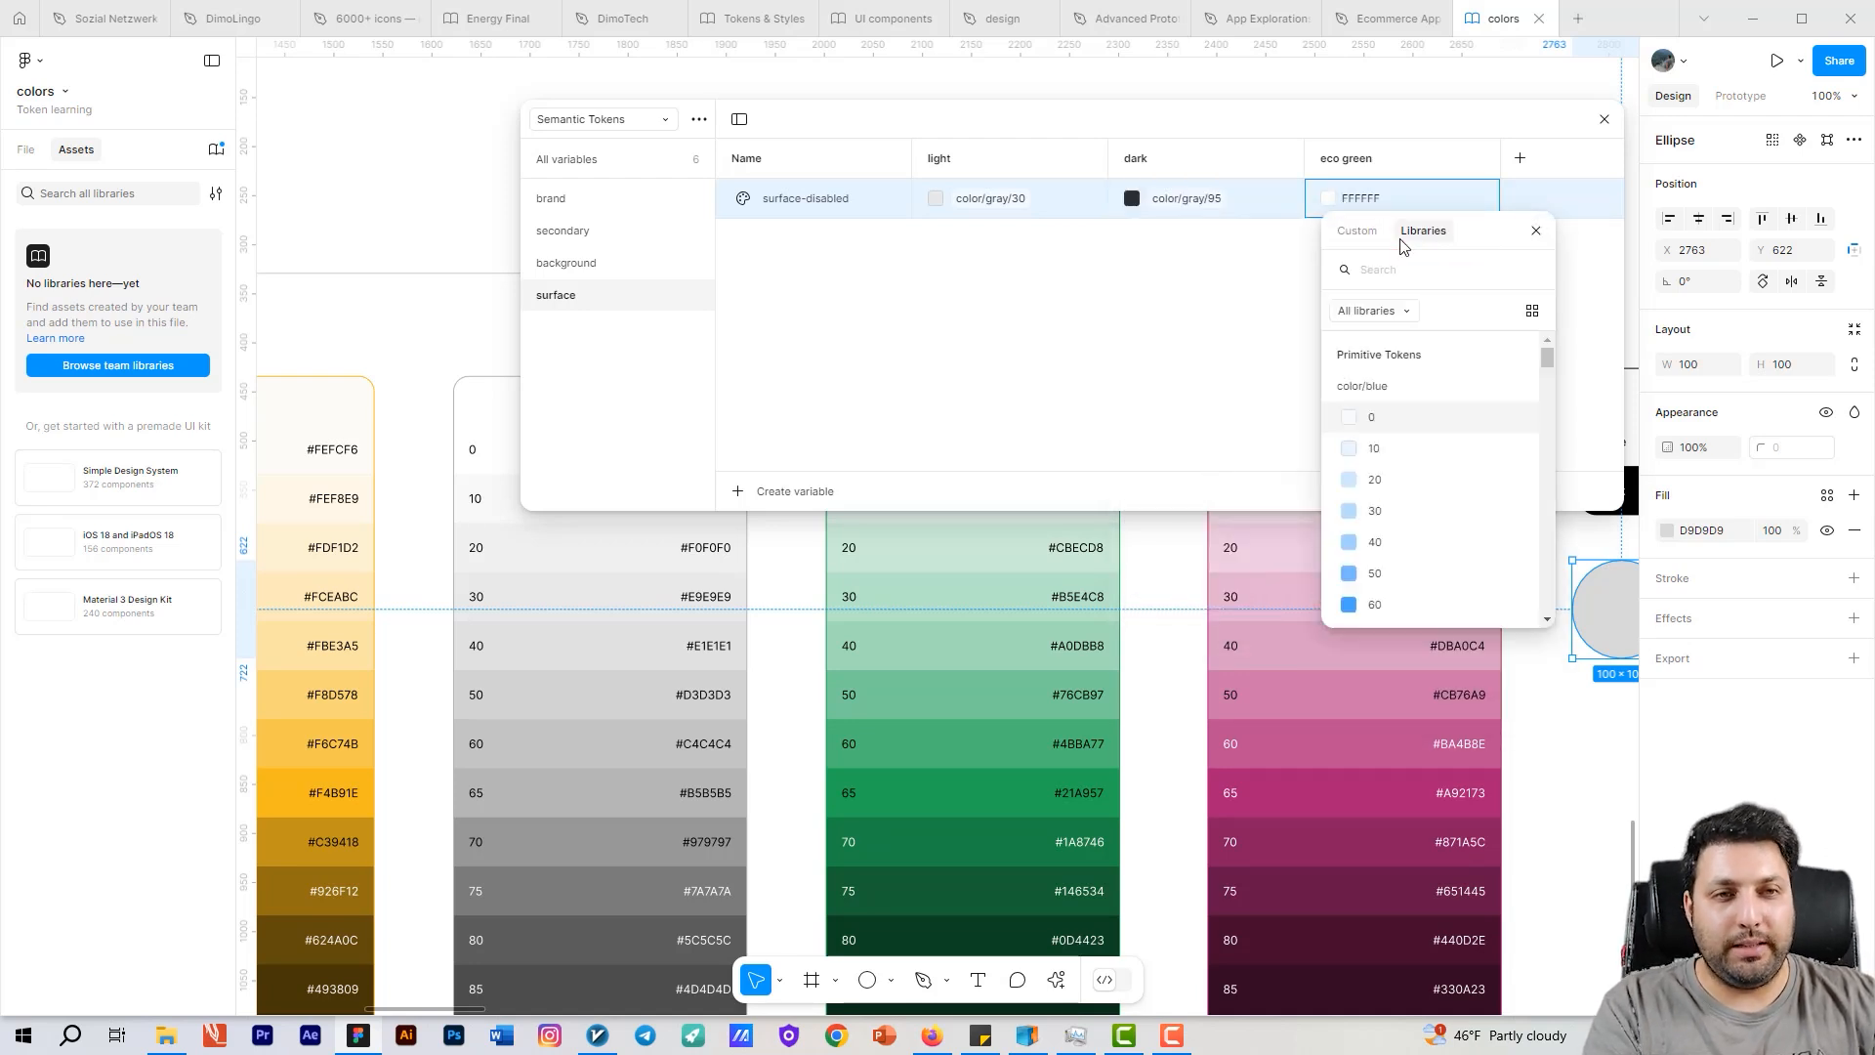
{"action": "type", "text": "95"}
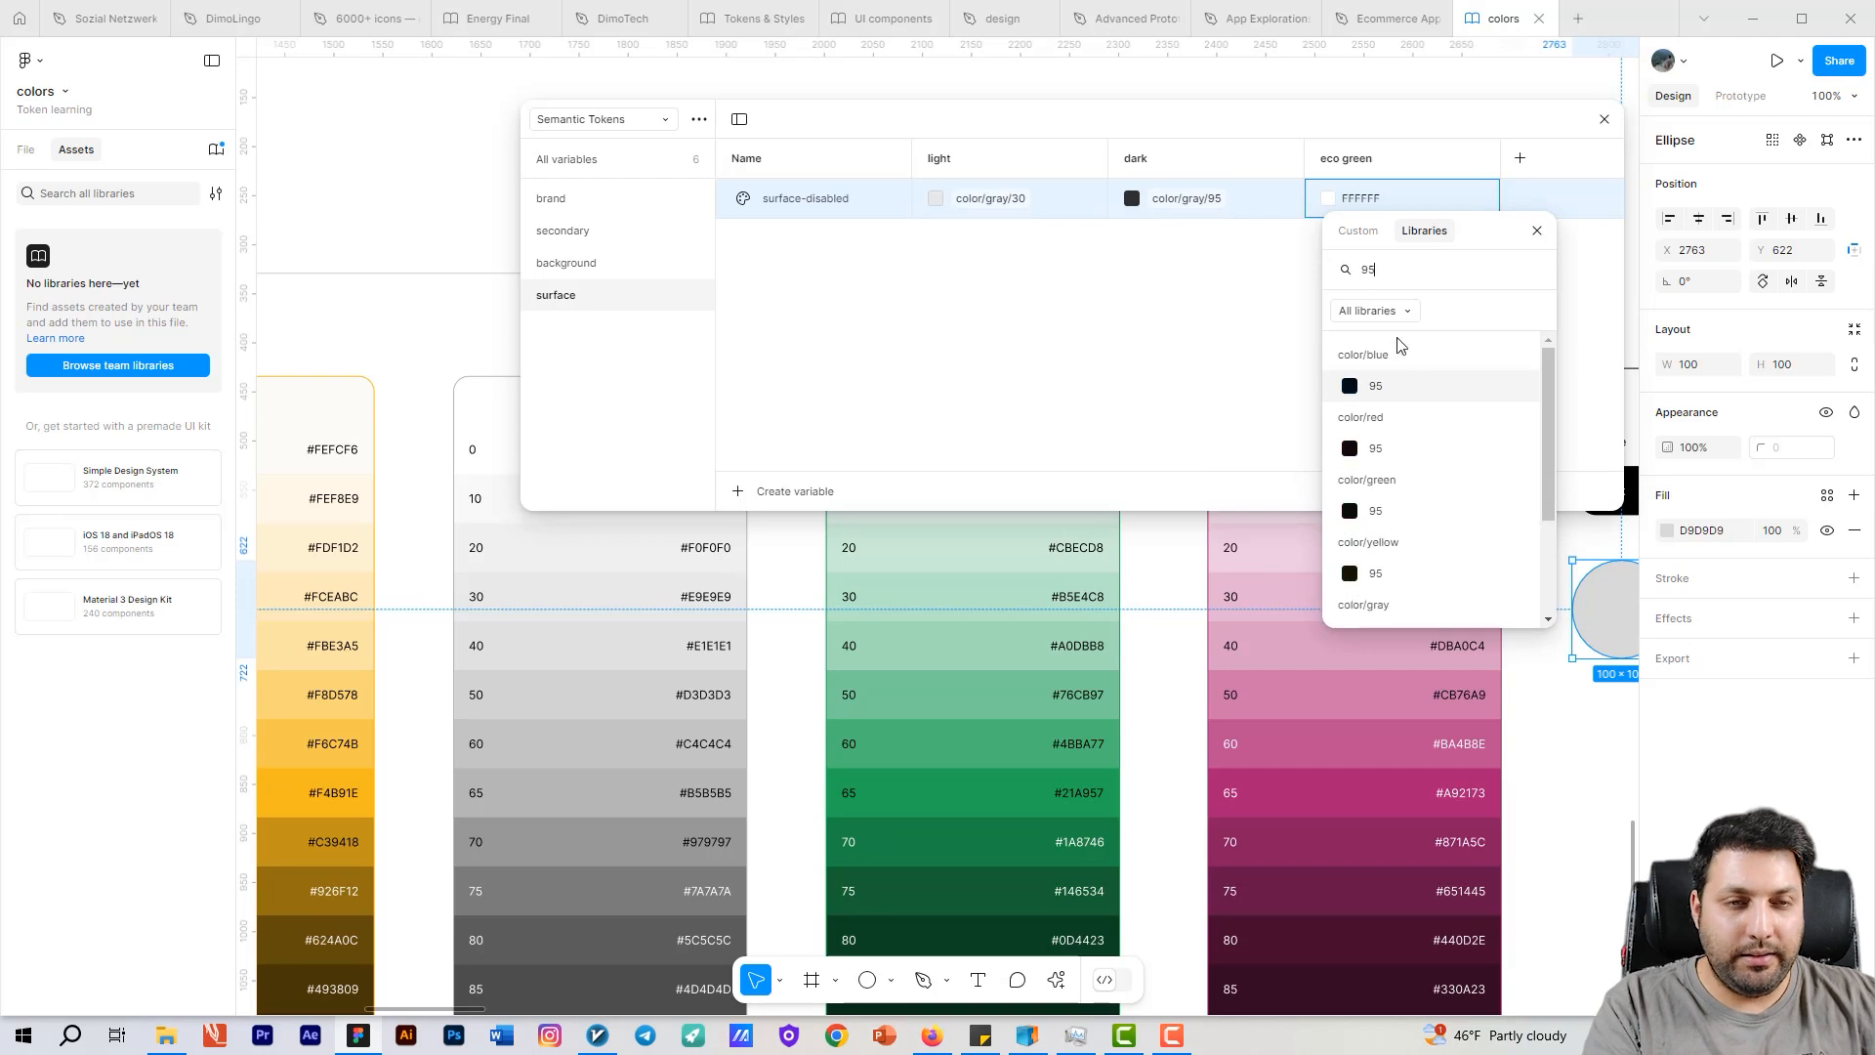
{"action": "scroll", "coordinate": [1409, 533], "scroll_direction": "down", "scroll_amount": 2}
{"action": "scroll", "coordinate": [1409, 533], "scroll_direction": "down", "scroll_amount": 1}
{"action": "left_click", "coordinate": [1396, 533]}
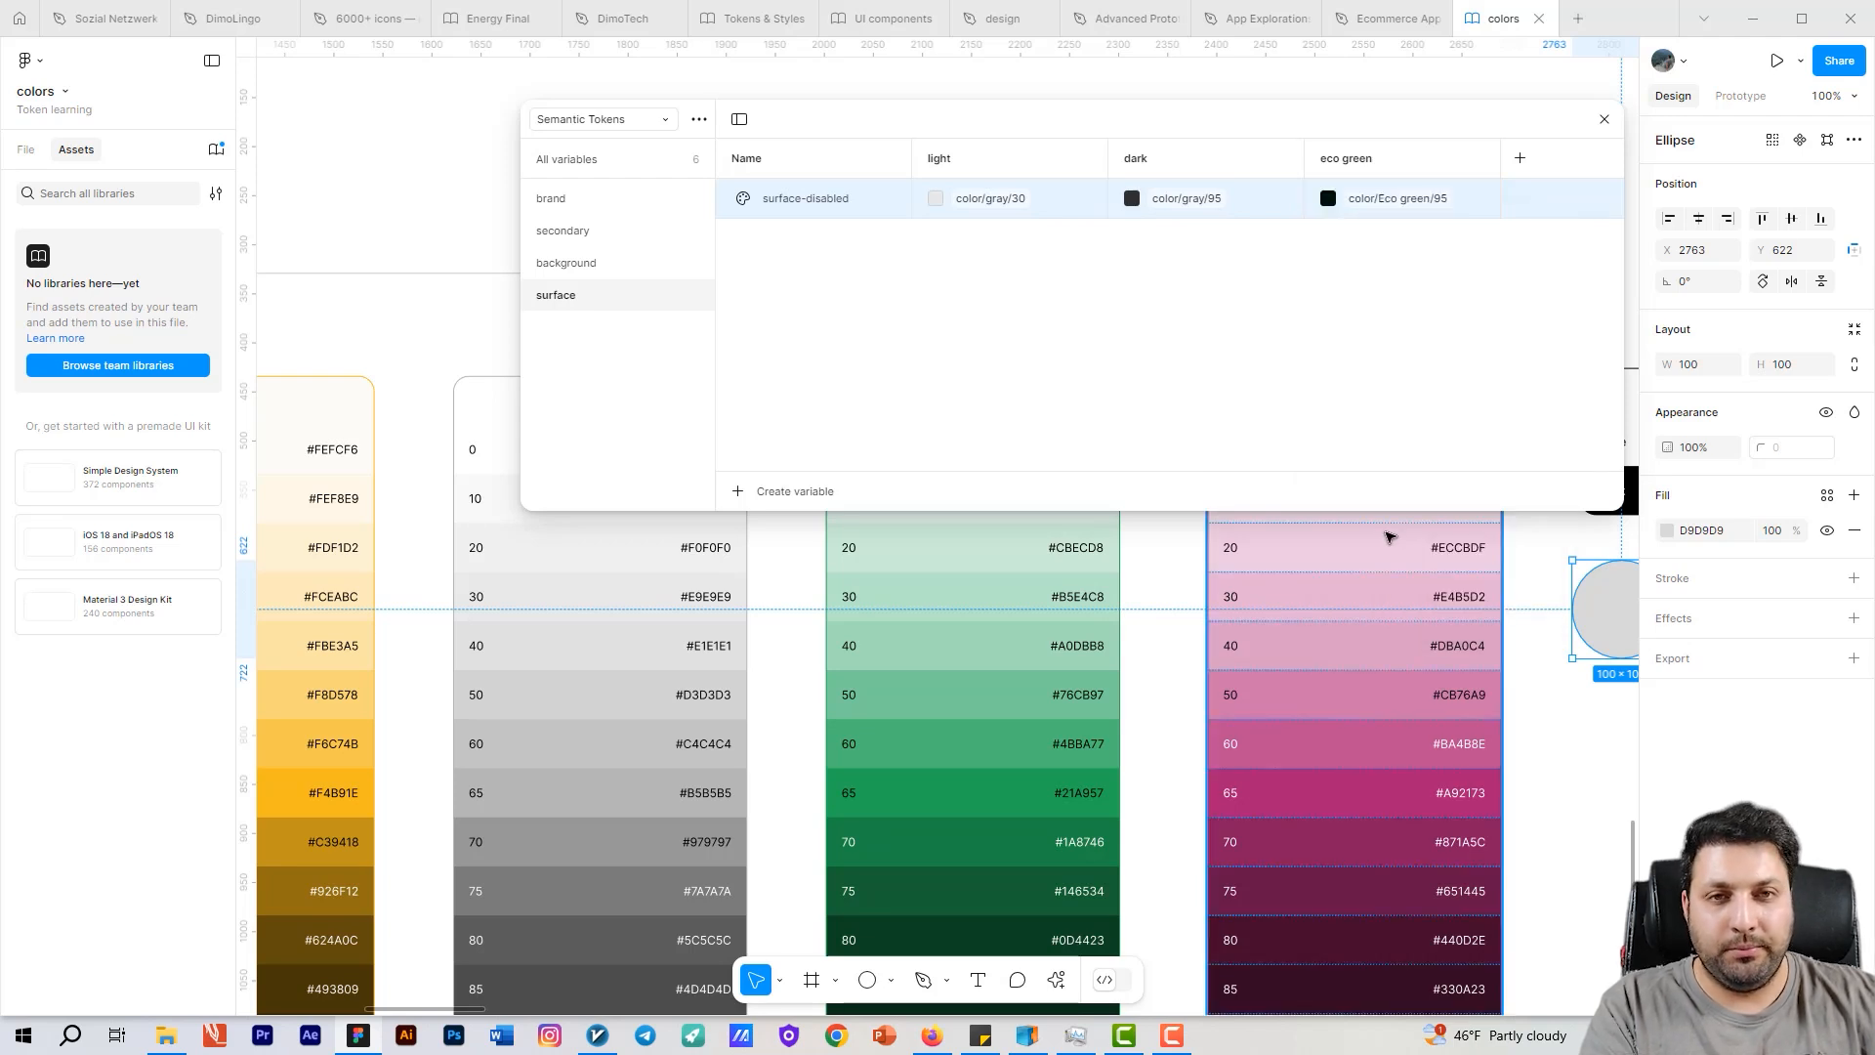
Step: Create a second color variable in the surface group, reusing the copied surface-disabled name changed to "surface-success"
{"action": "left_click", "coordinate": [737, 495]}
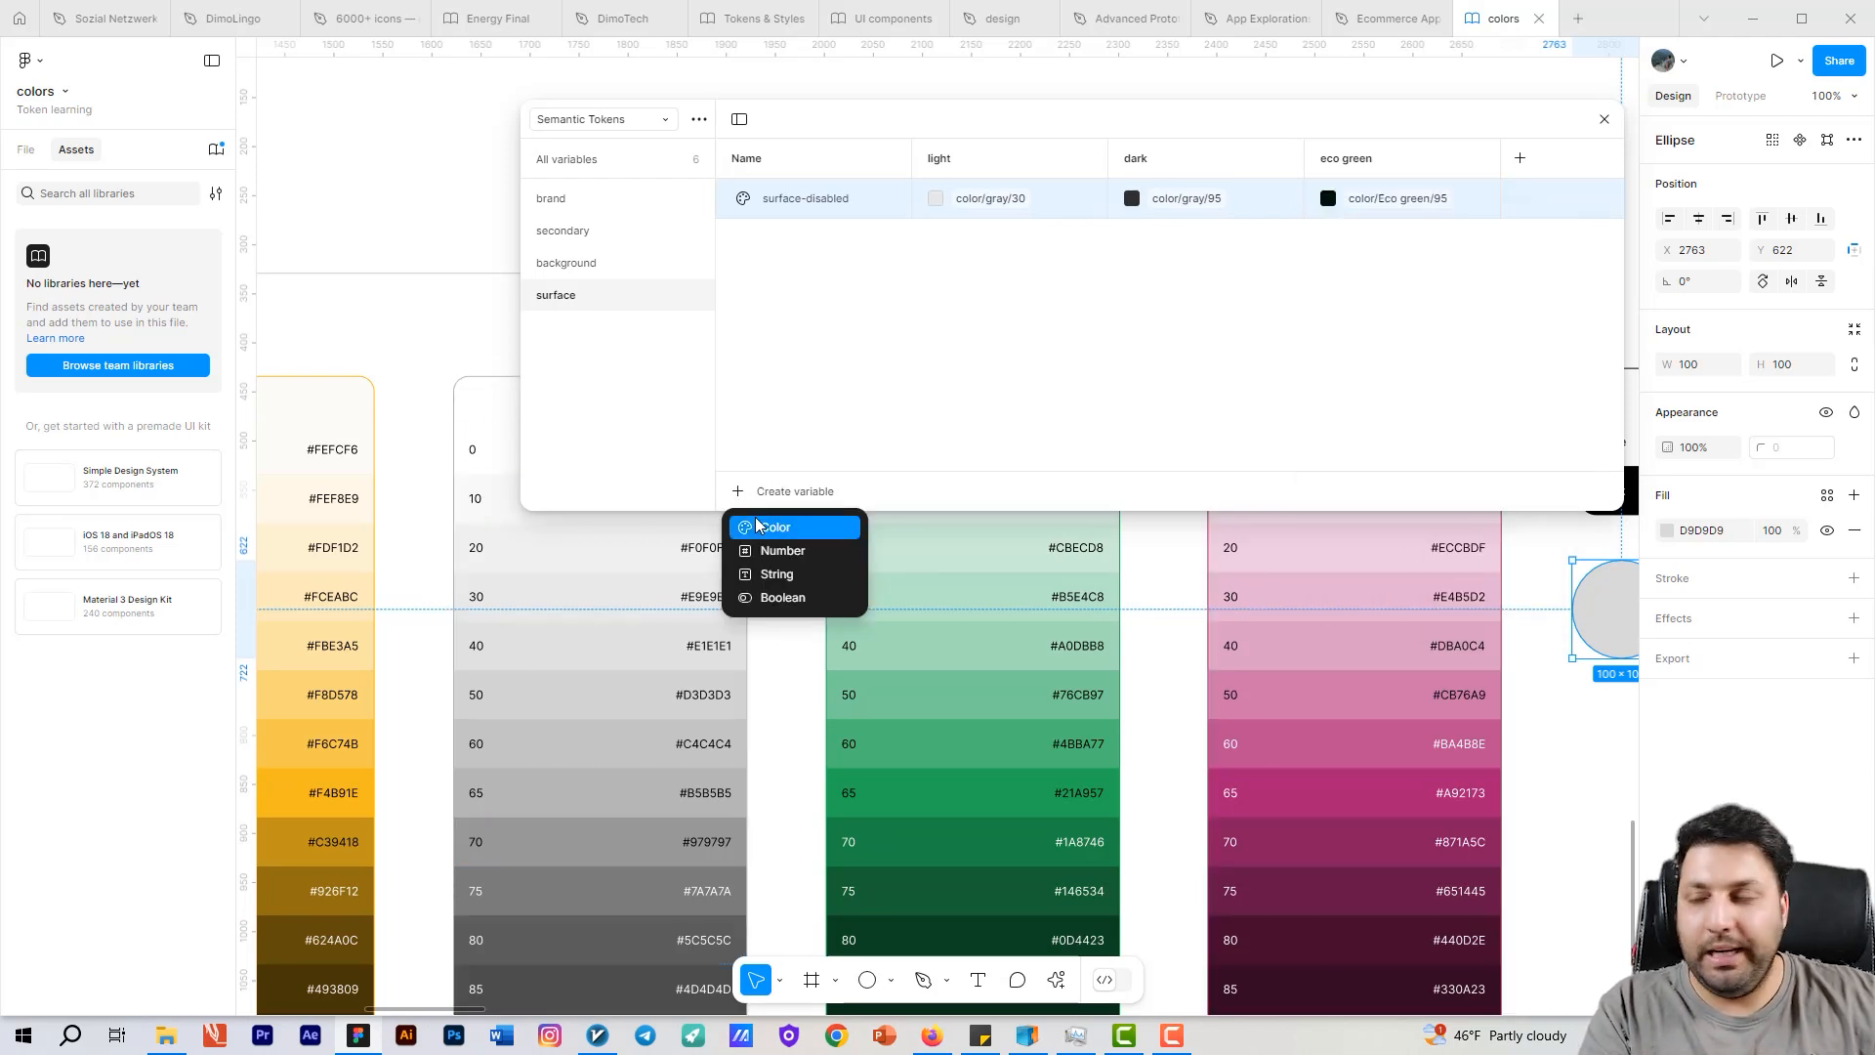
{"action": "left_click", "coordinate": [766, 527]}
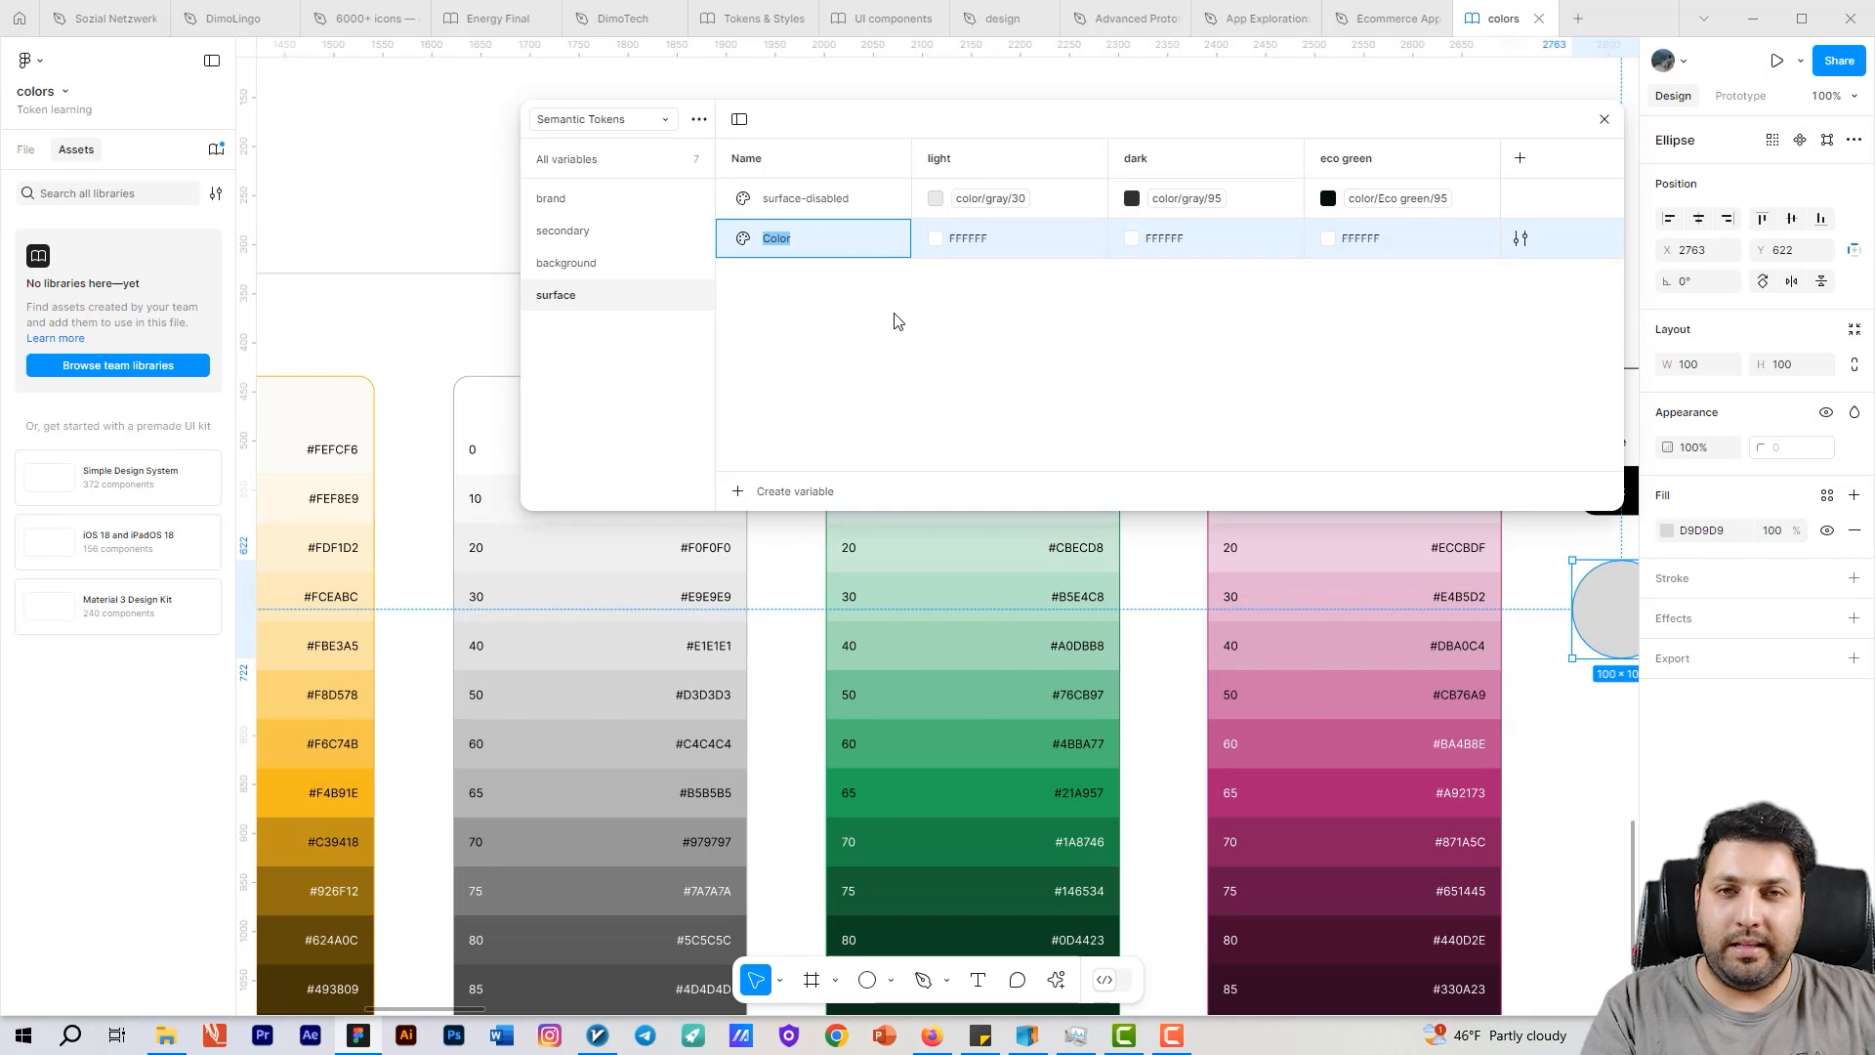
{"action": "double_click", "coordinate": [833, 200]}
{"action": "key", "text": "ctrl+c"}
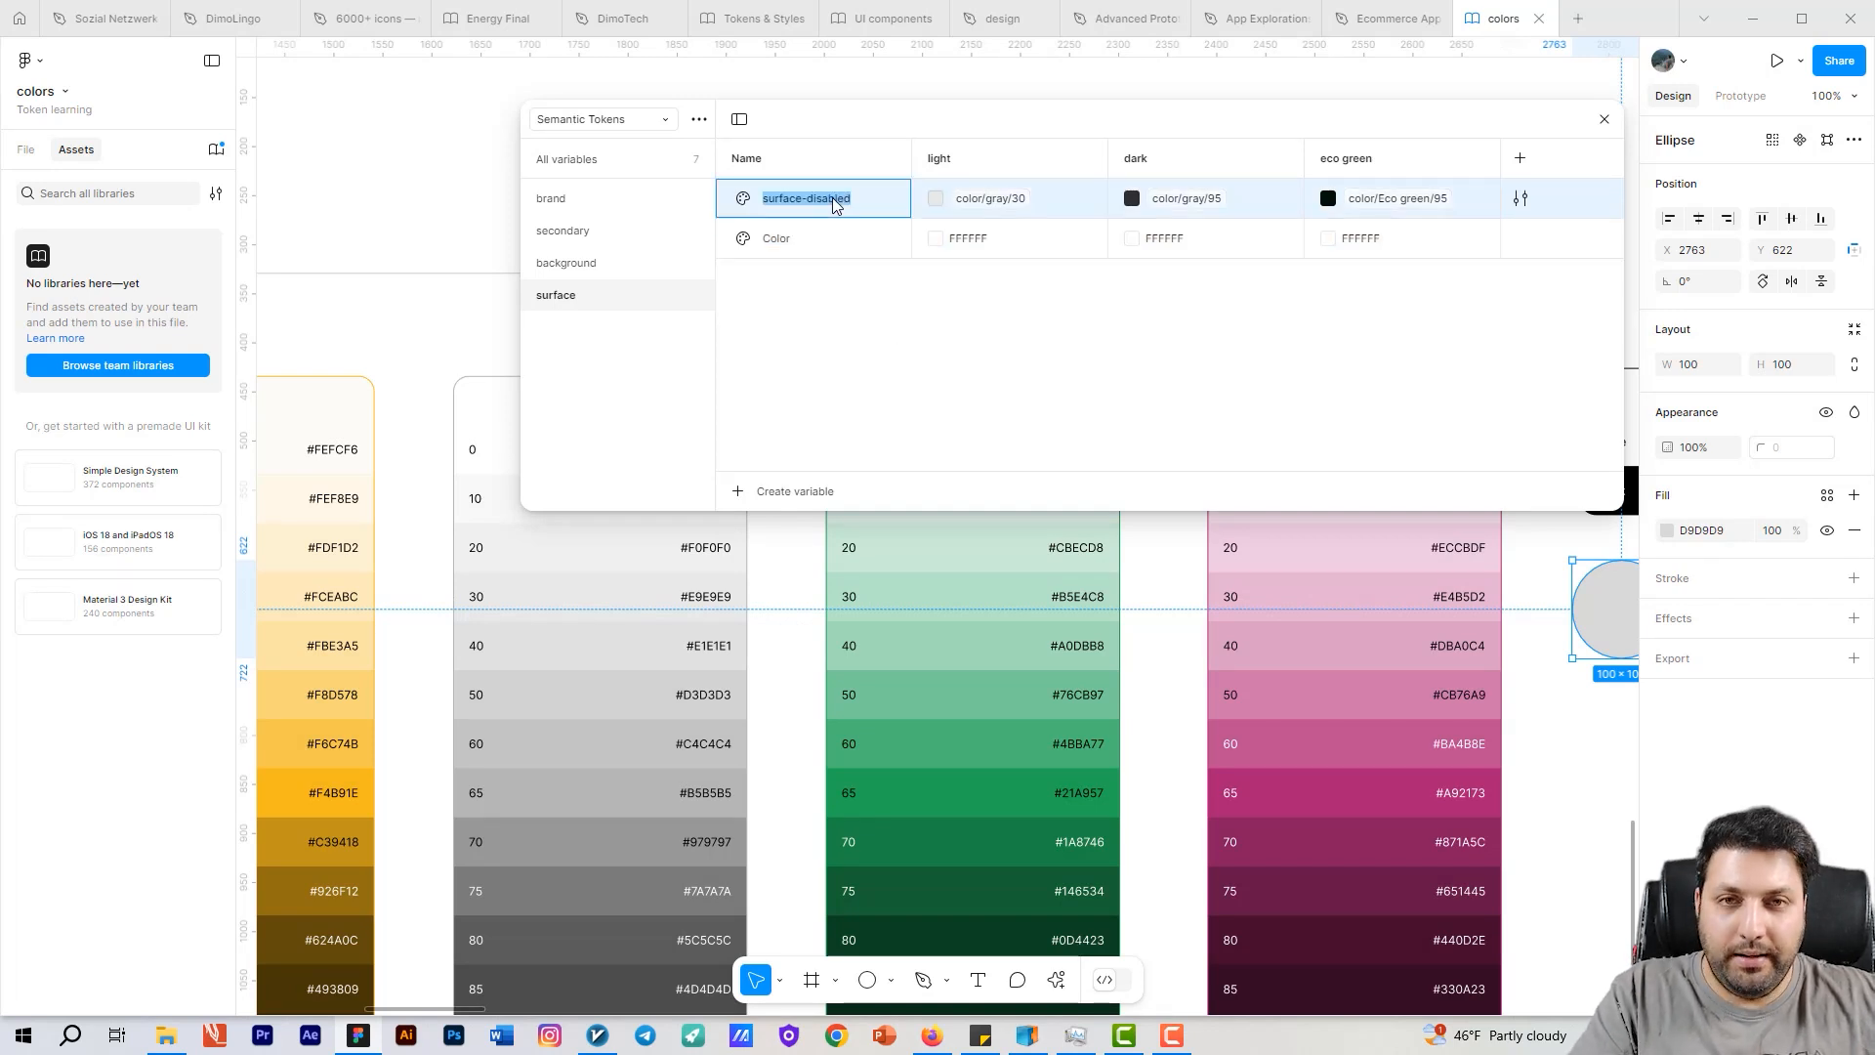
{"action": "double_click", "coordinate": [818, 238]}
{"action": "key", "text": "ctrl+v"}
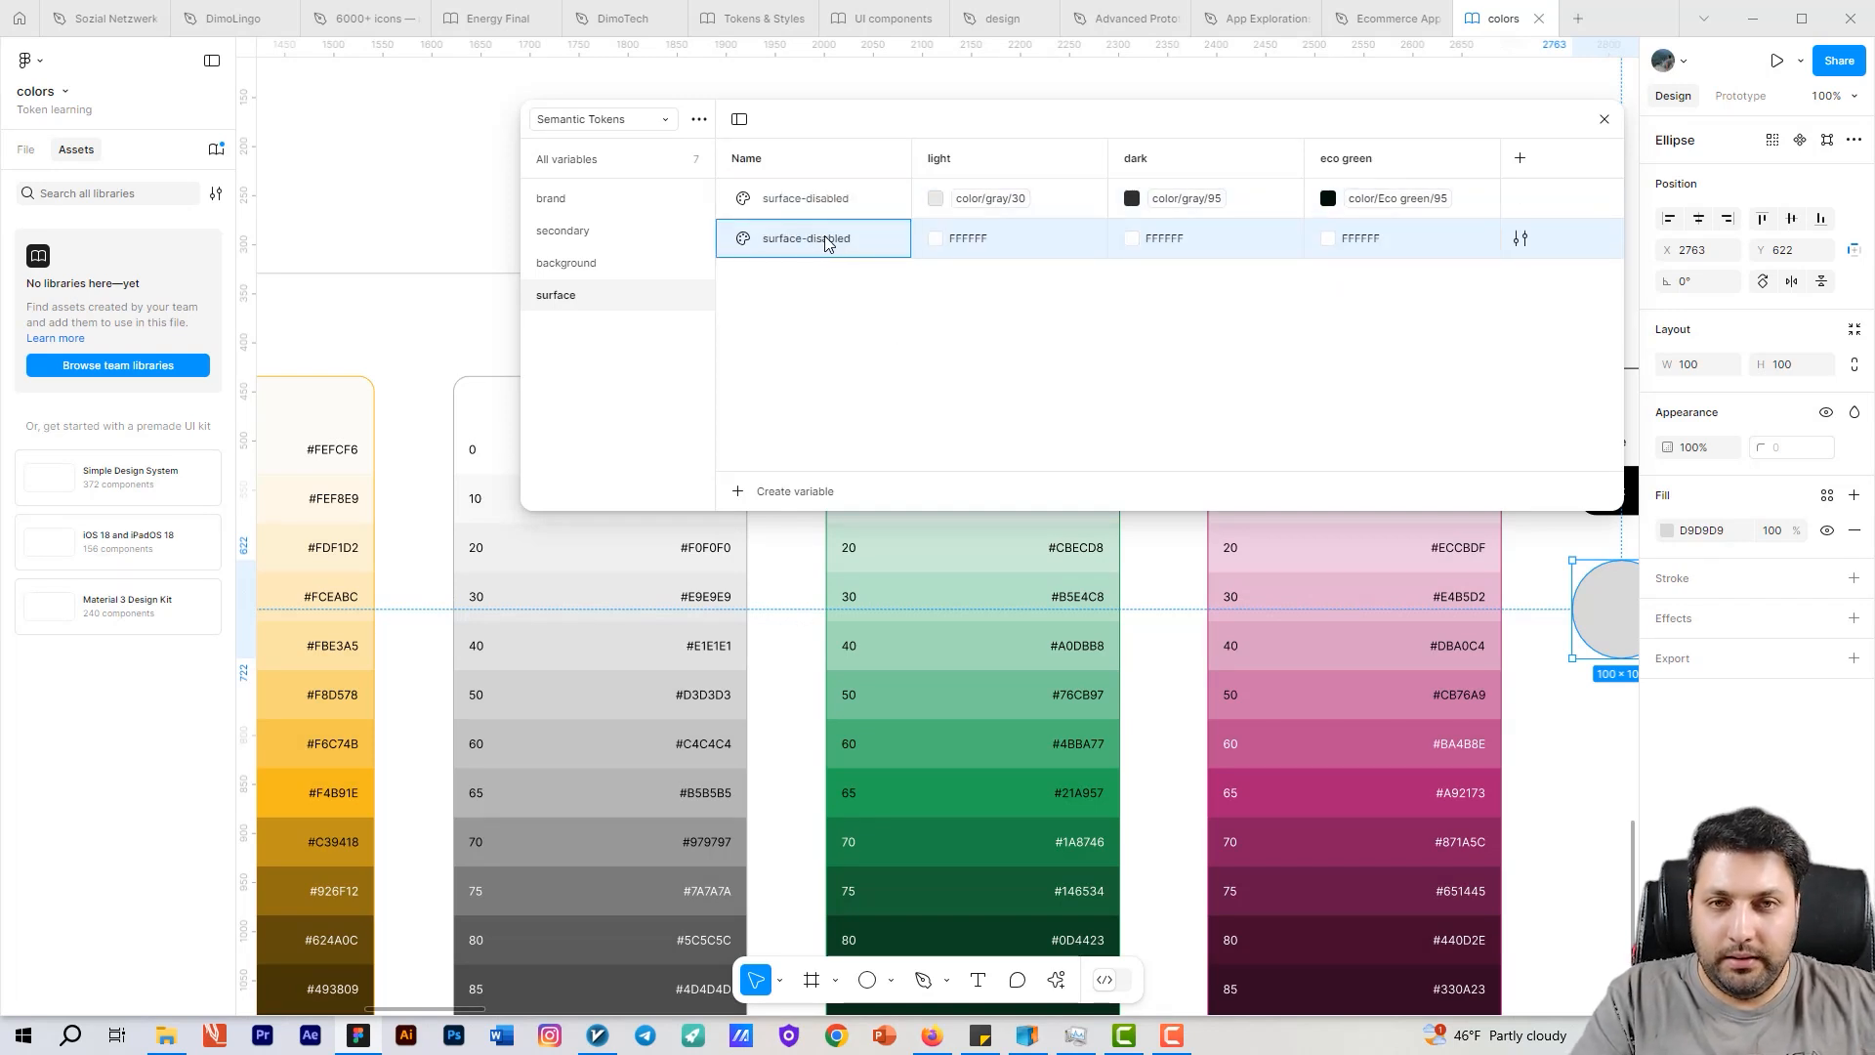
{"action": "double_click", "coordinate": [826, 241]}
{"action": "type", "text": "succe"}
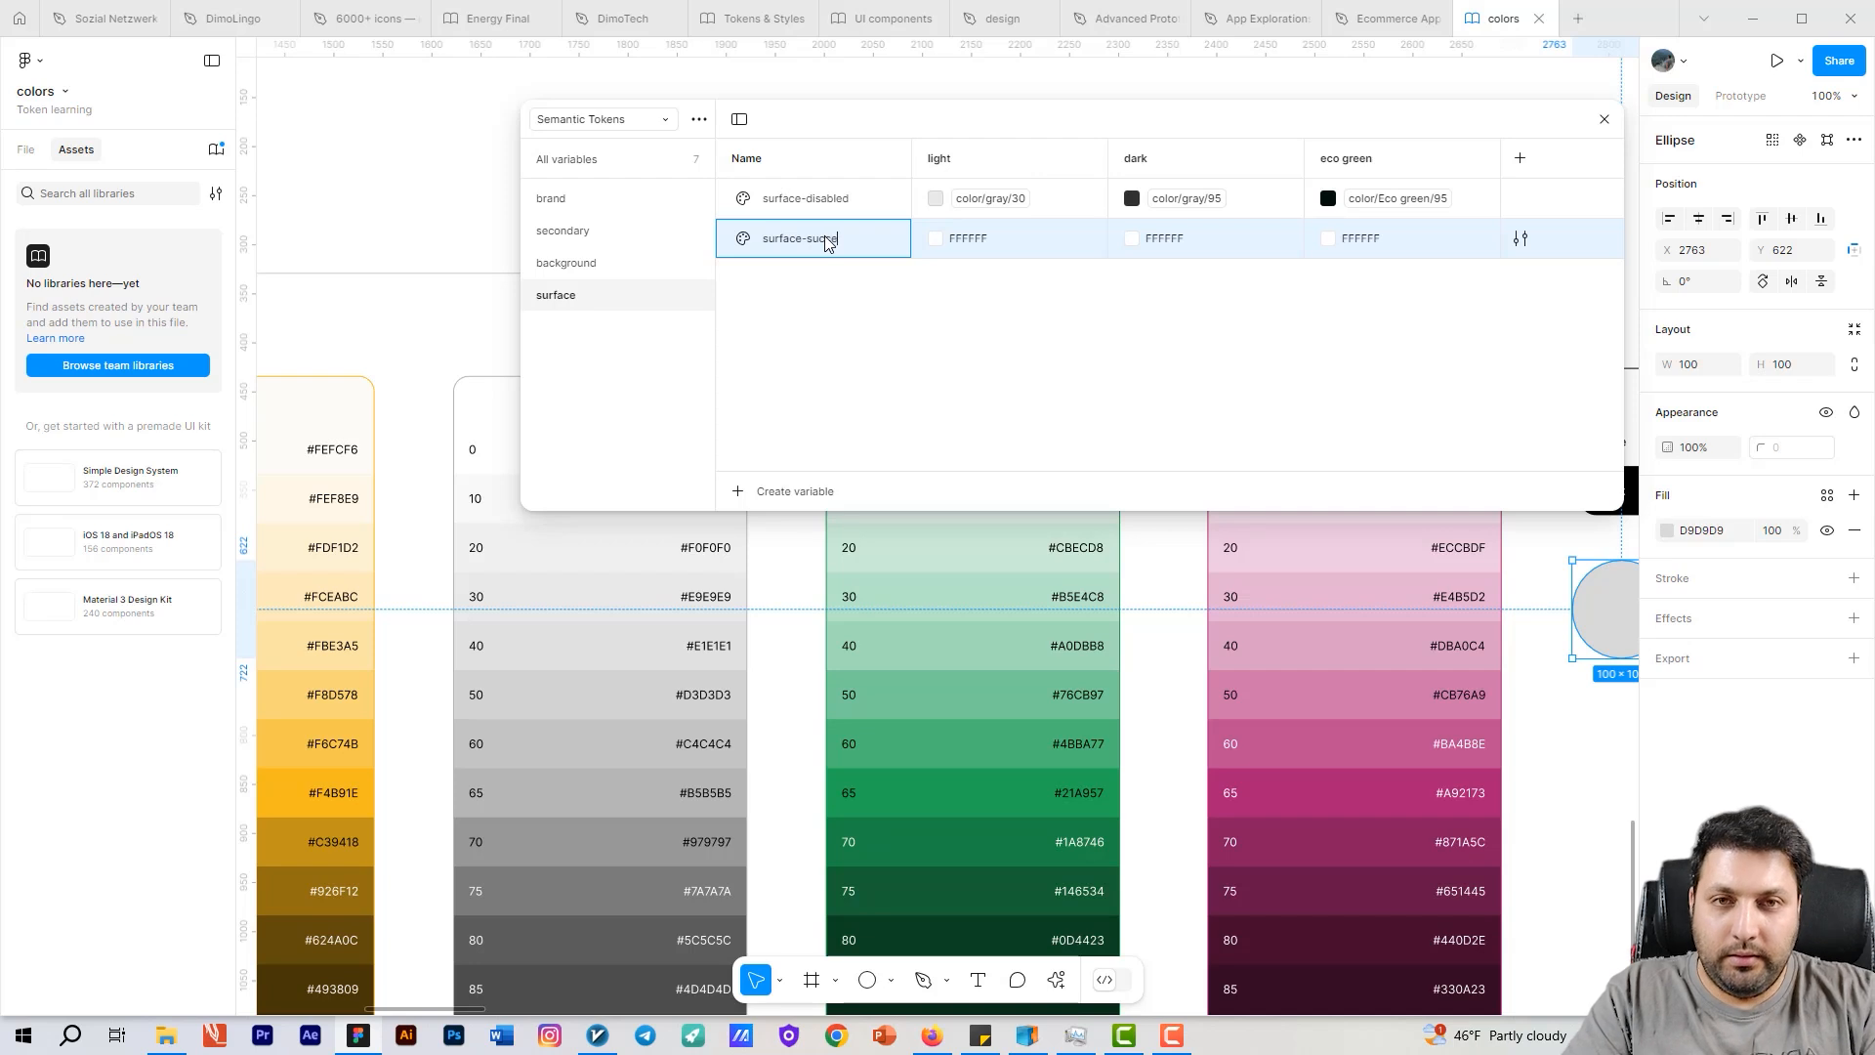
{"action": "type", "text": "ss"}
{"action": "key", "text": "Return"}
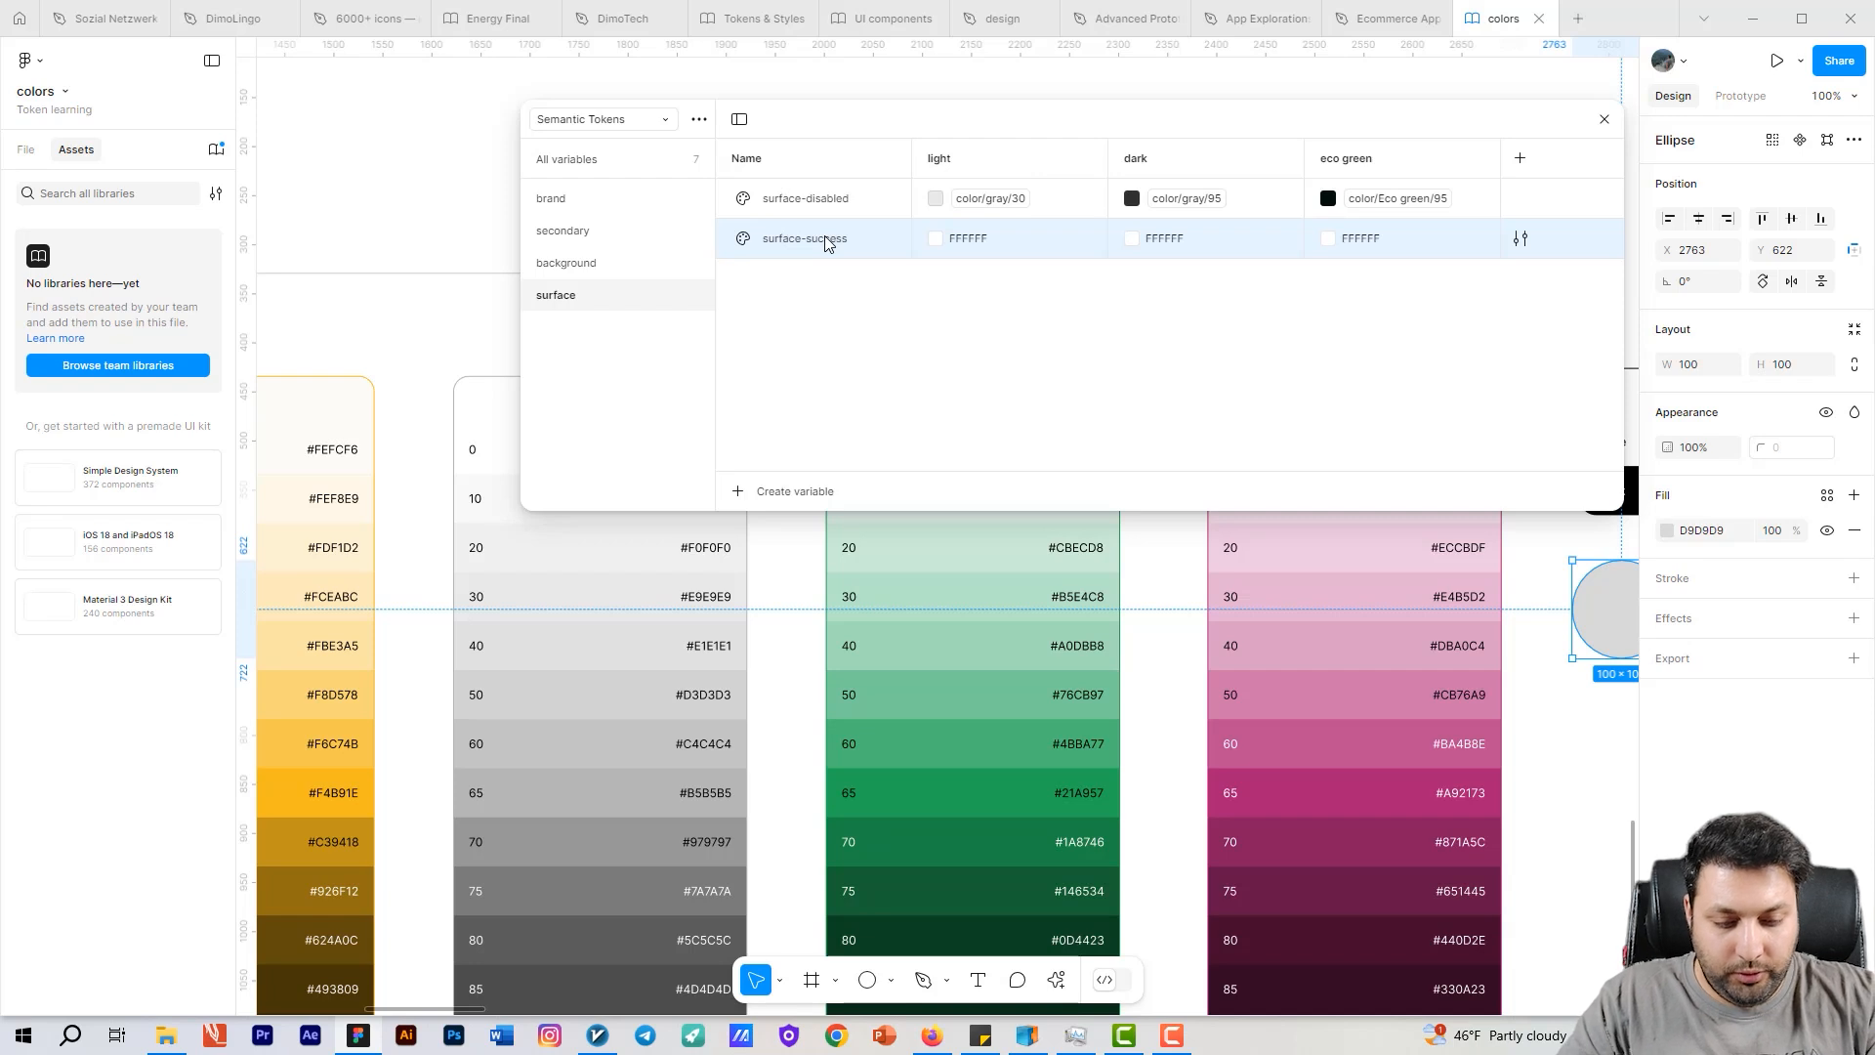
Step: Duplicate the surface-success variable to add three copies in the surface group
{"action": "key", "text": "ctrl+d"}
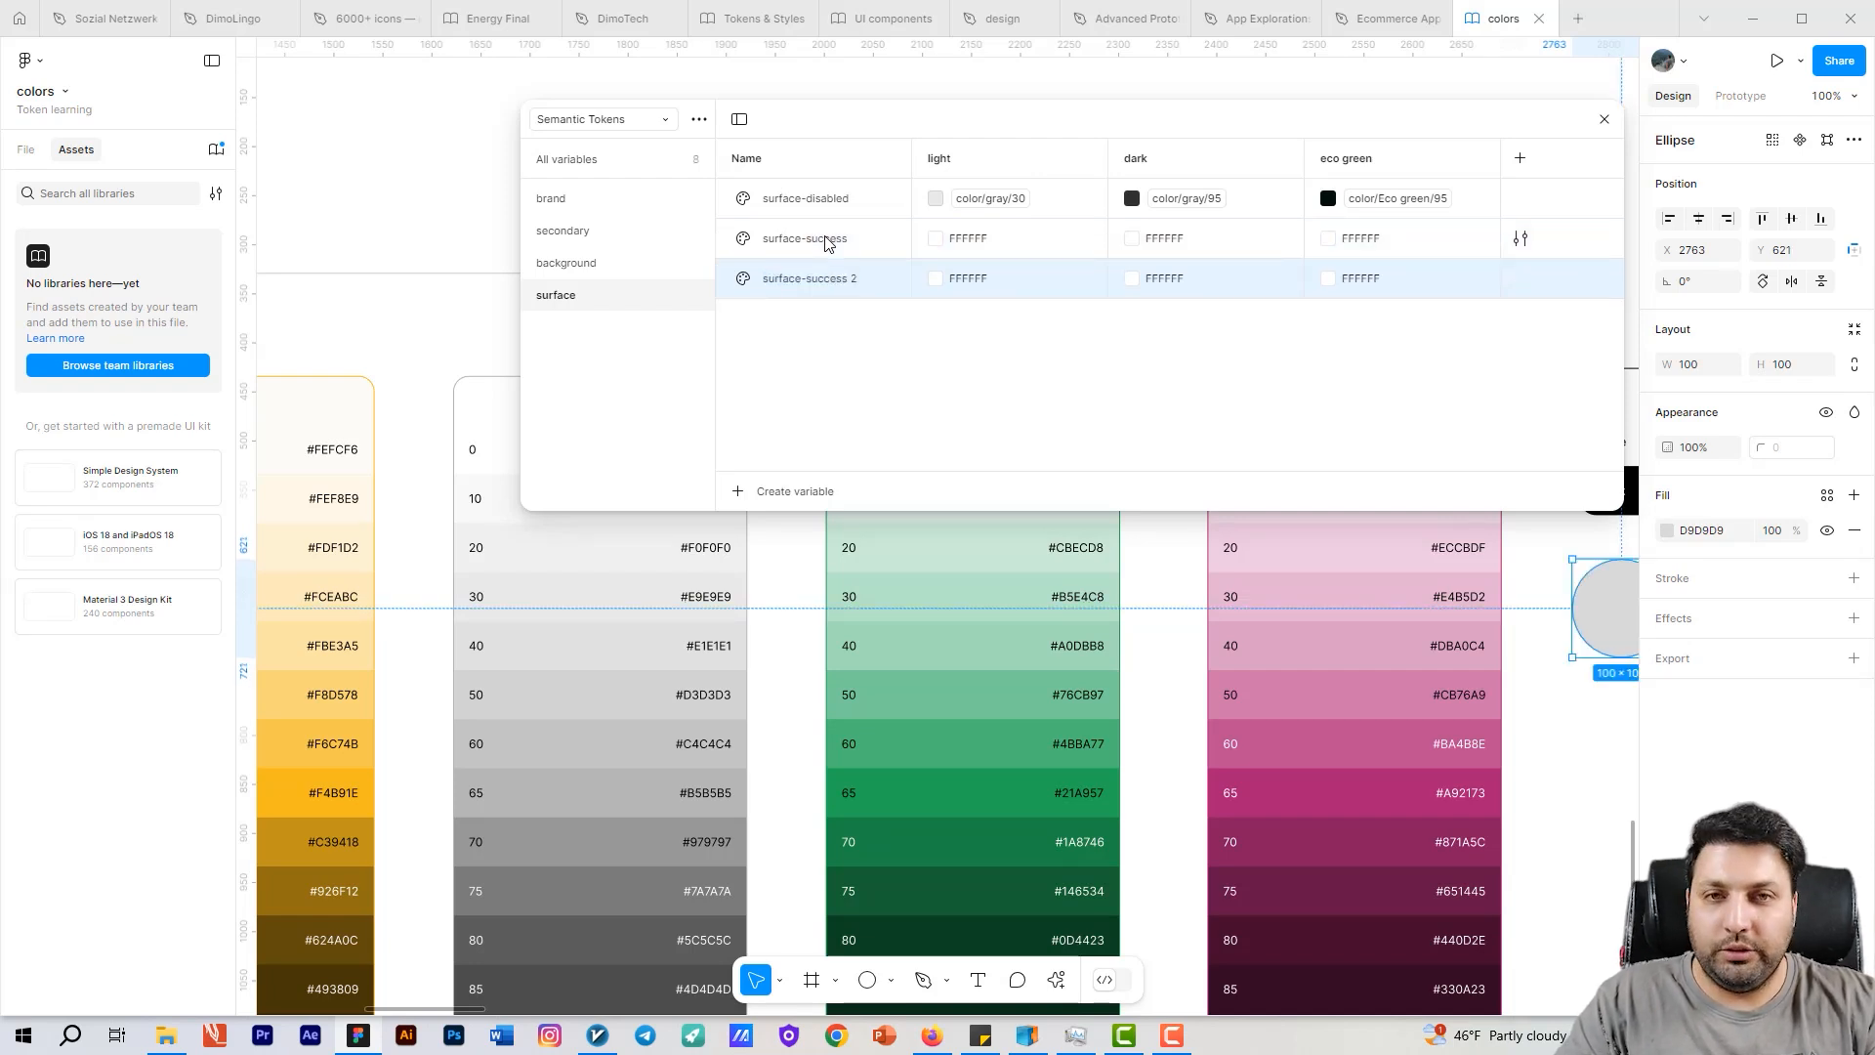
{"action": "key", "text": "ctrl+d"}
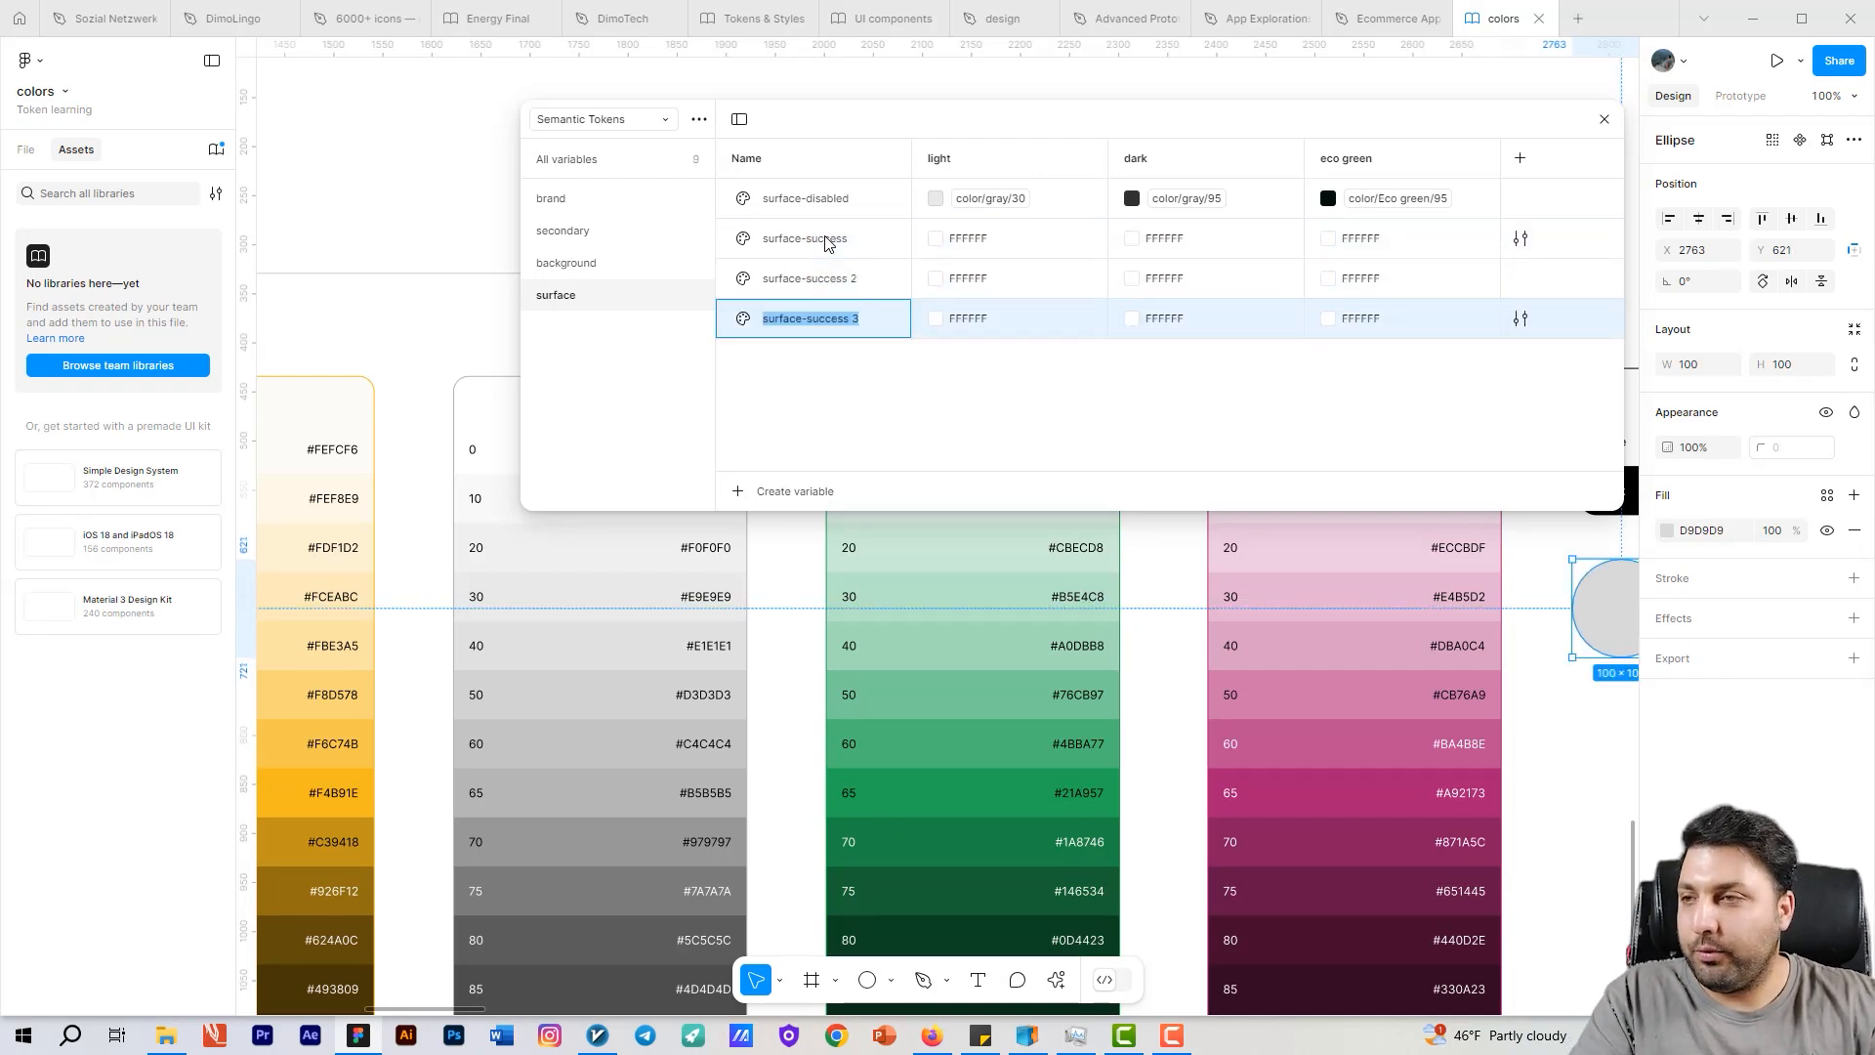
{"action": "key", "text": "ctrl+d"}
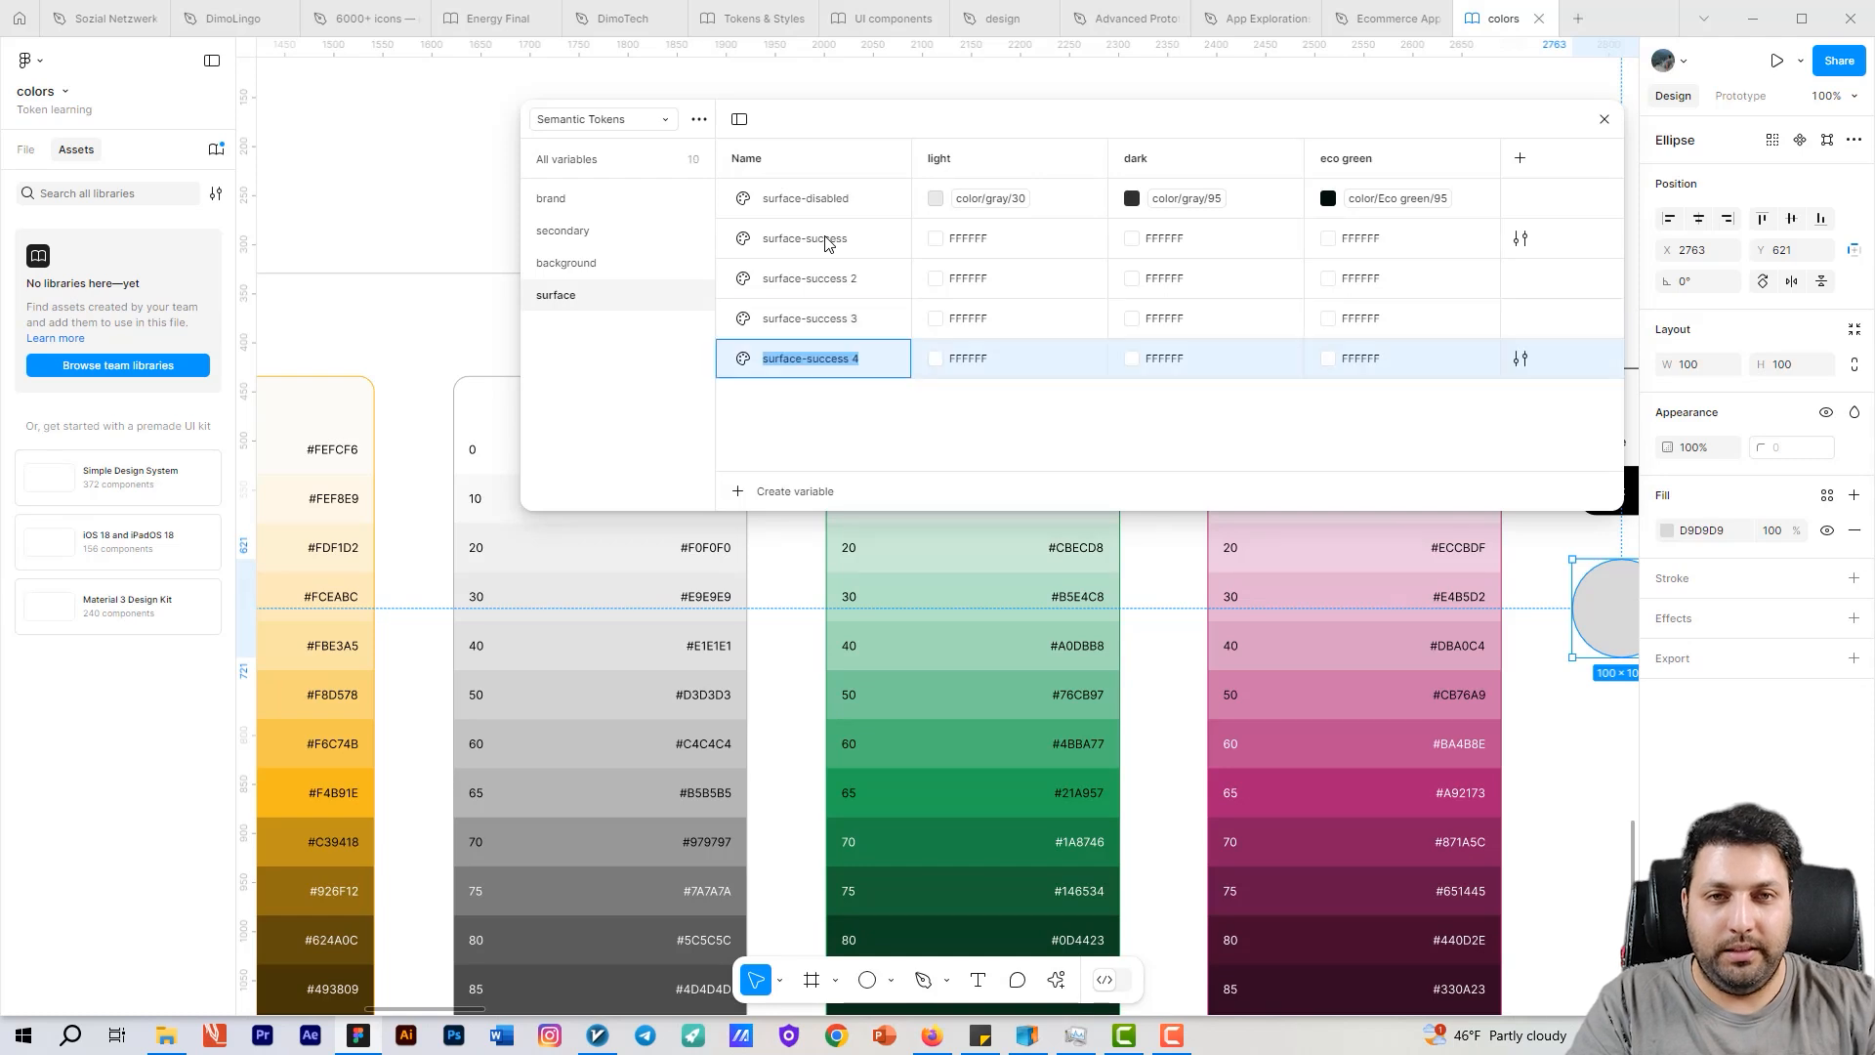
Step: Rename the first copy, directly below surface-success, as "surface-caution"
{"action": "double_click", "coordinate": [828, 283]}
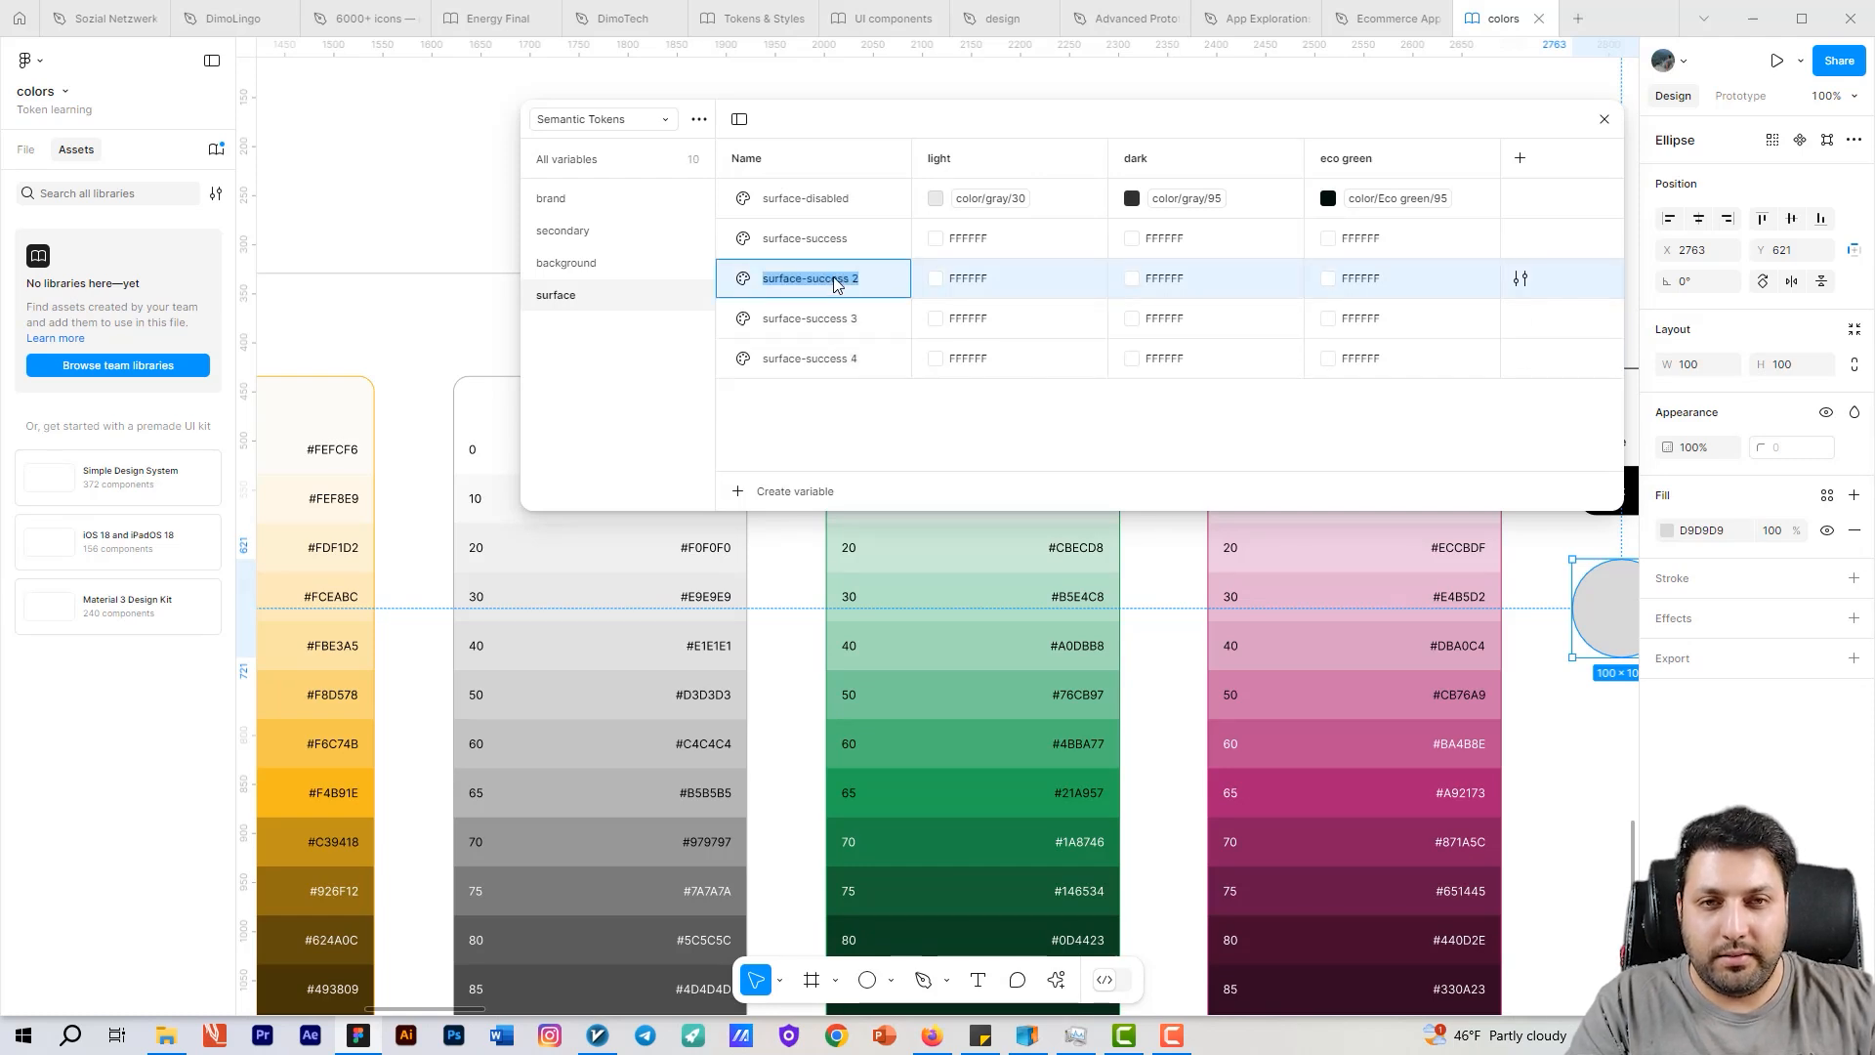
{"action": "left_click", "coordinate": [865, 282]}
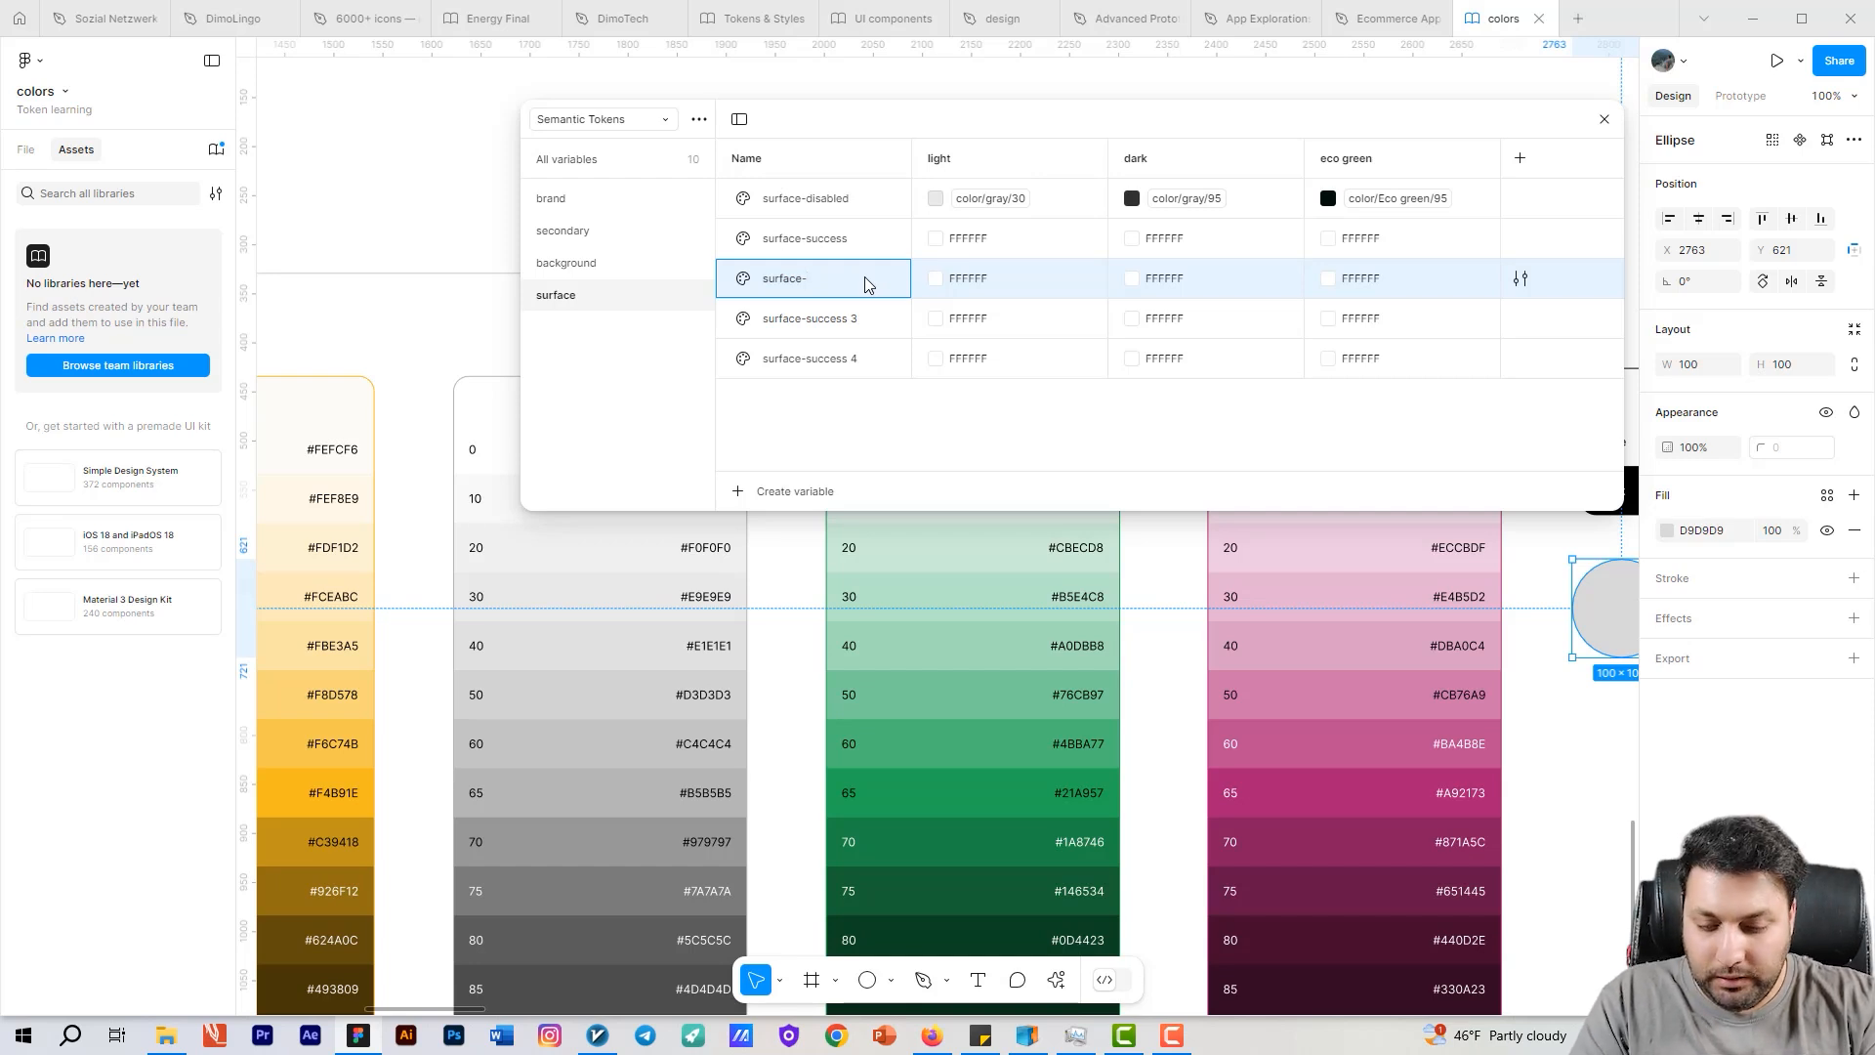
{"action": "key", "text": "Return"}
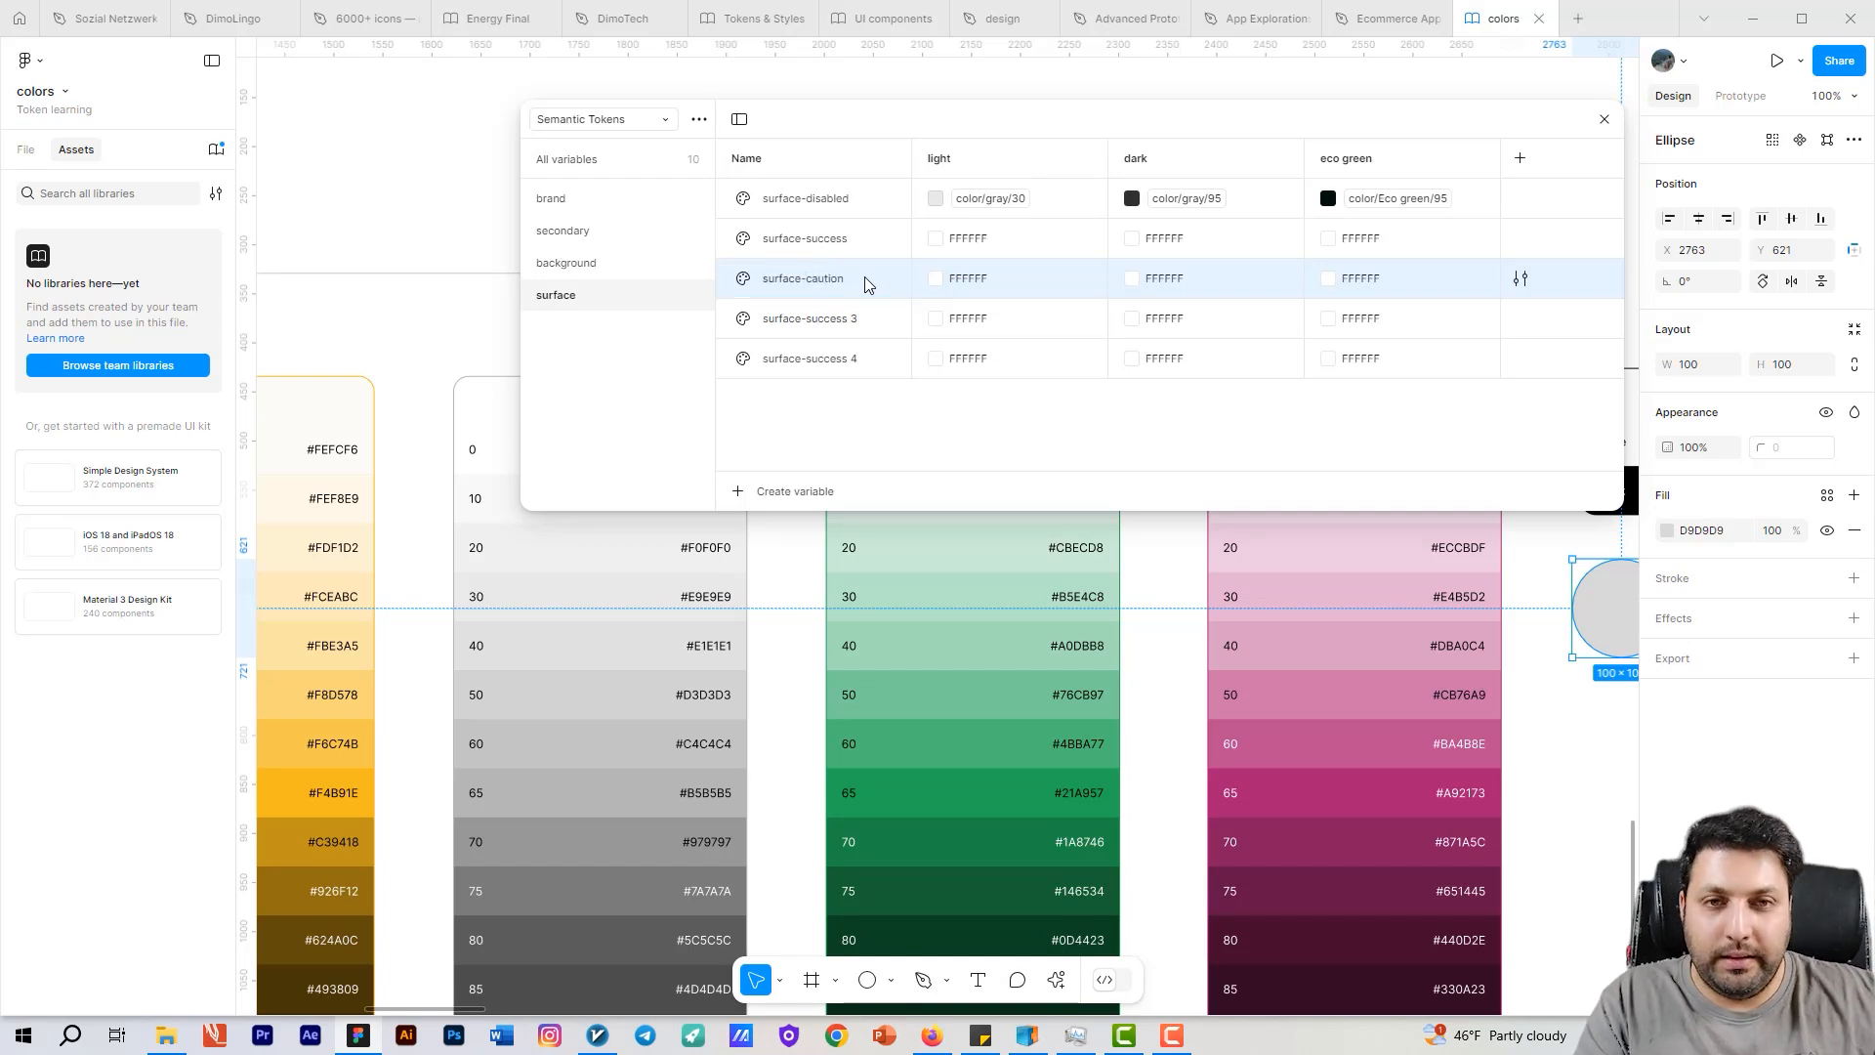
Step: Rename the second copy of surface-success, directly below surface-caution, as "surface-error"
{"action": "double_click", "coordinate": [847, 321]}
{"action": "left_click", "coordinate": [852, 321]}
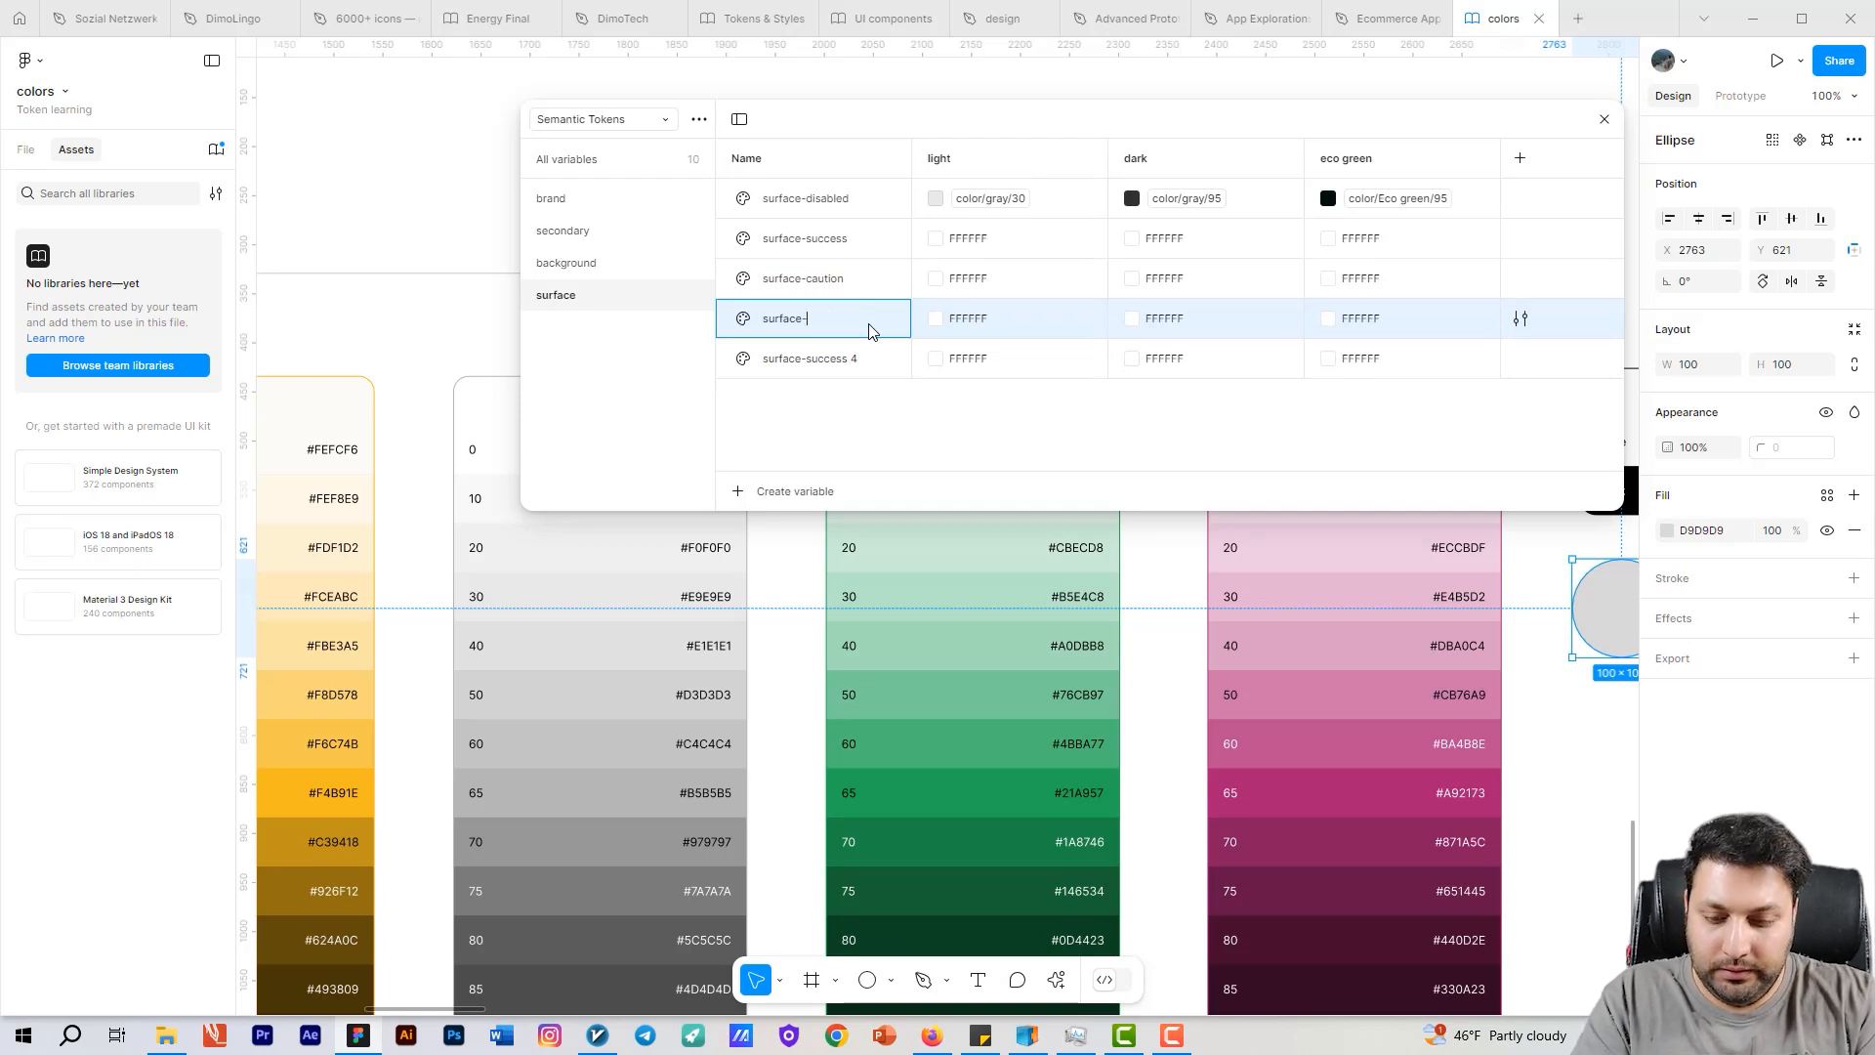
{"action": "key", "text": "Return"}
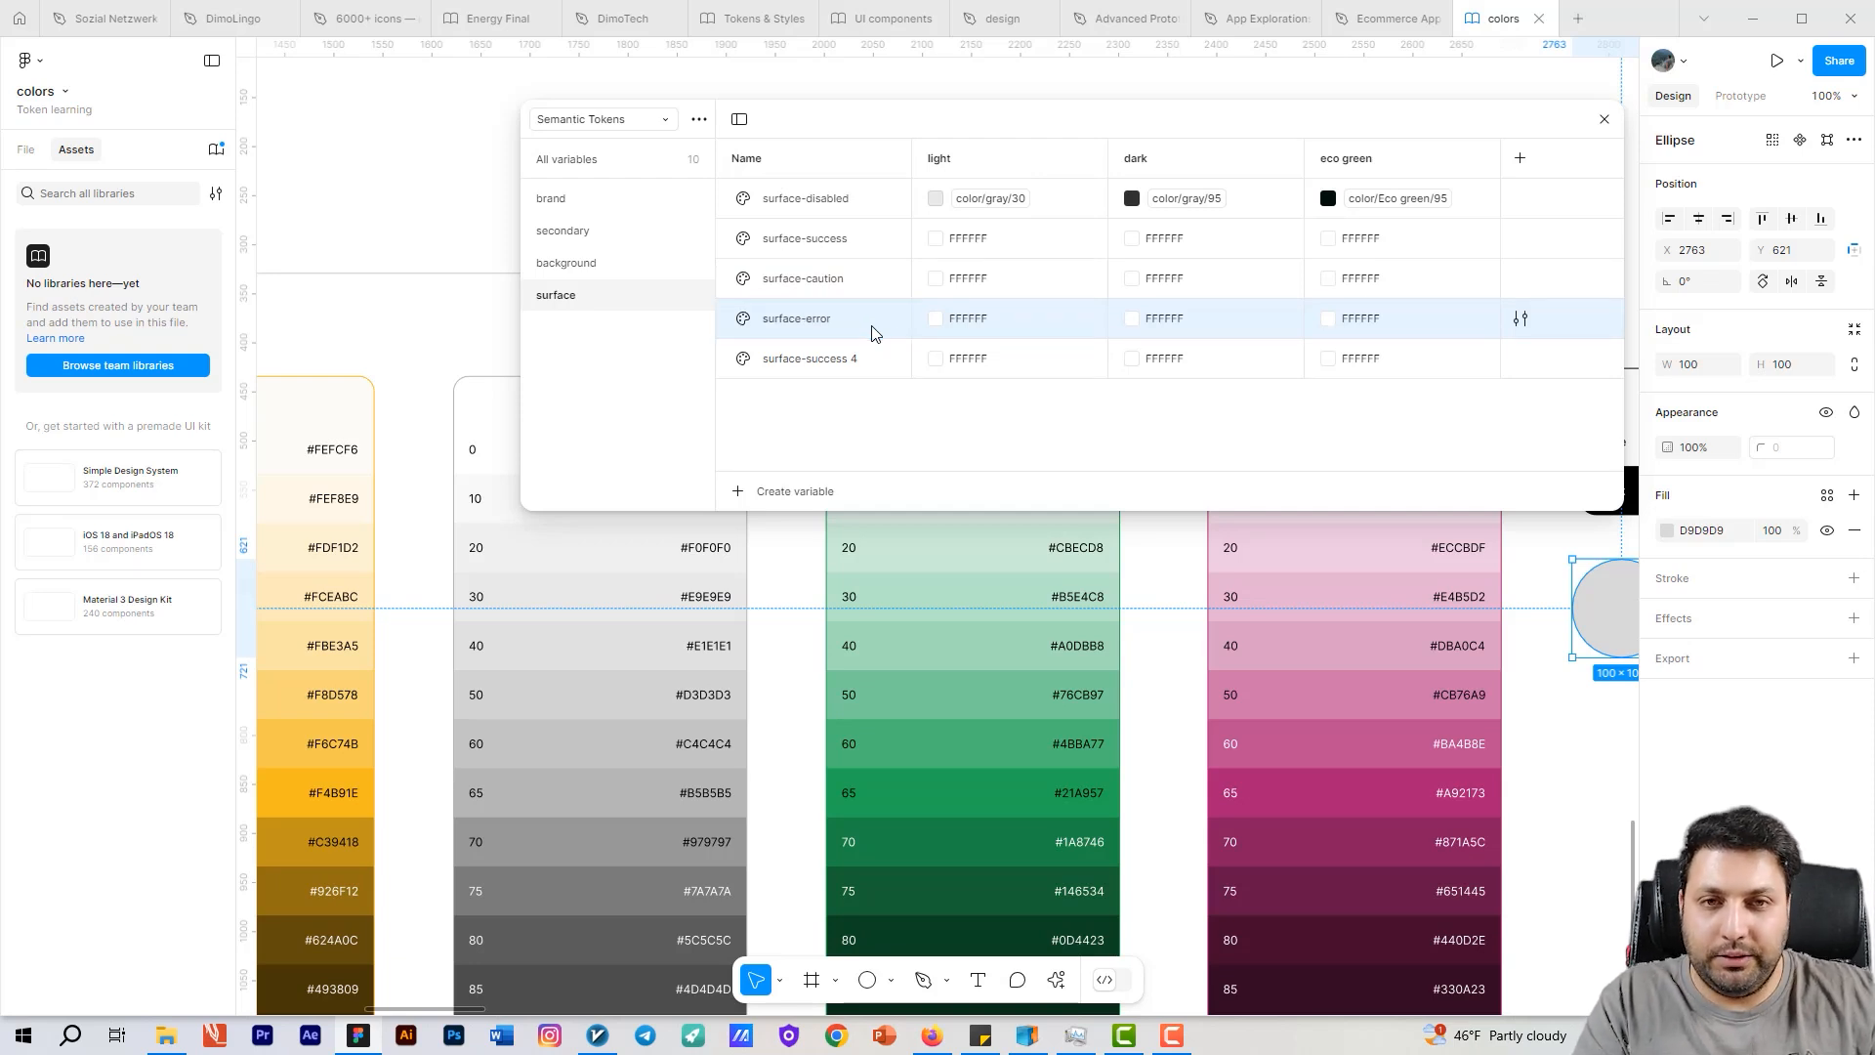
Step: Rename the variable surface-success 4 as surface-brand
{"action": "double_click", "coordinate": [835, 349]}
{"action": "left_click", "coordinate": [876, 374]}
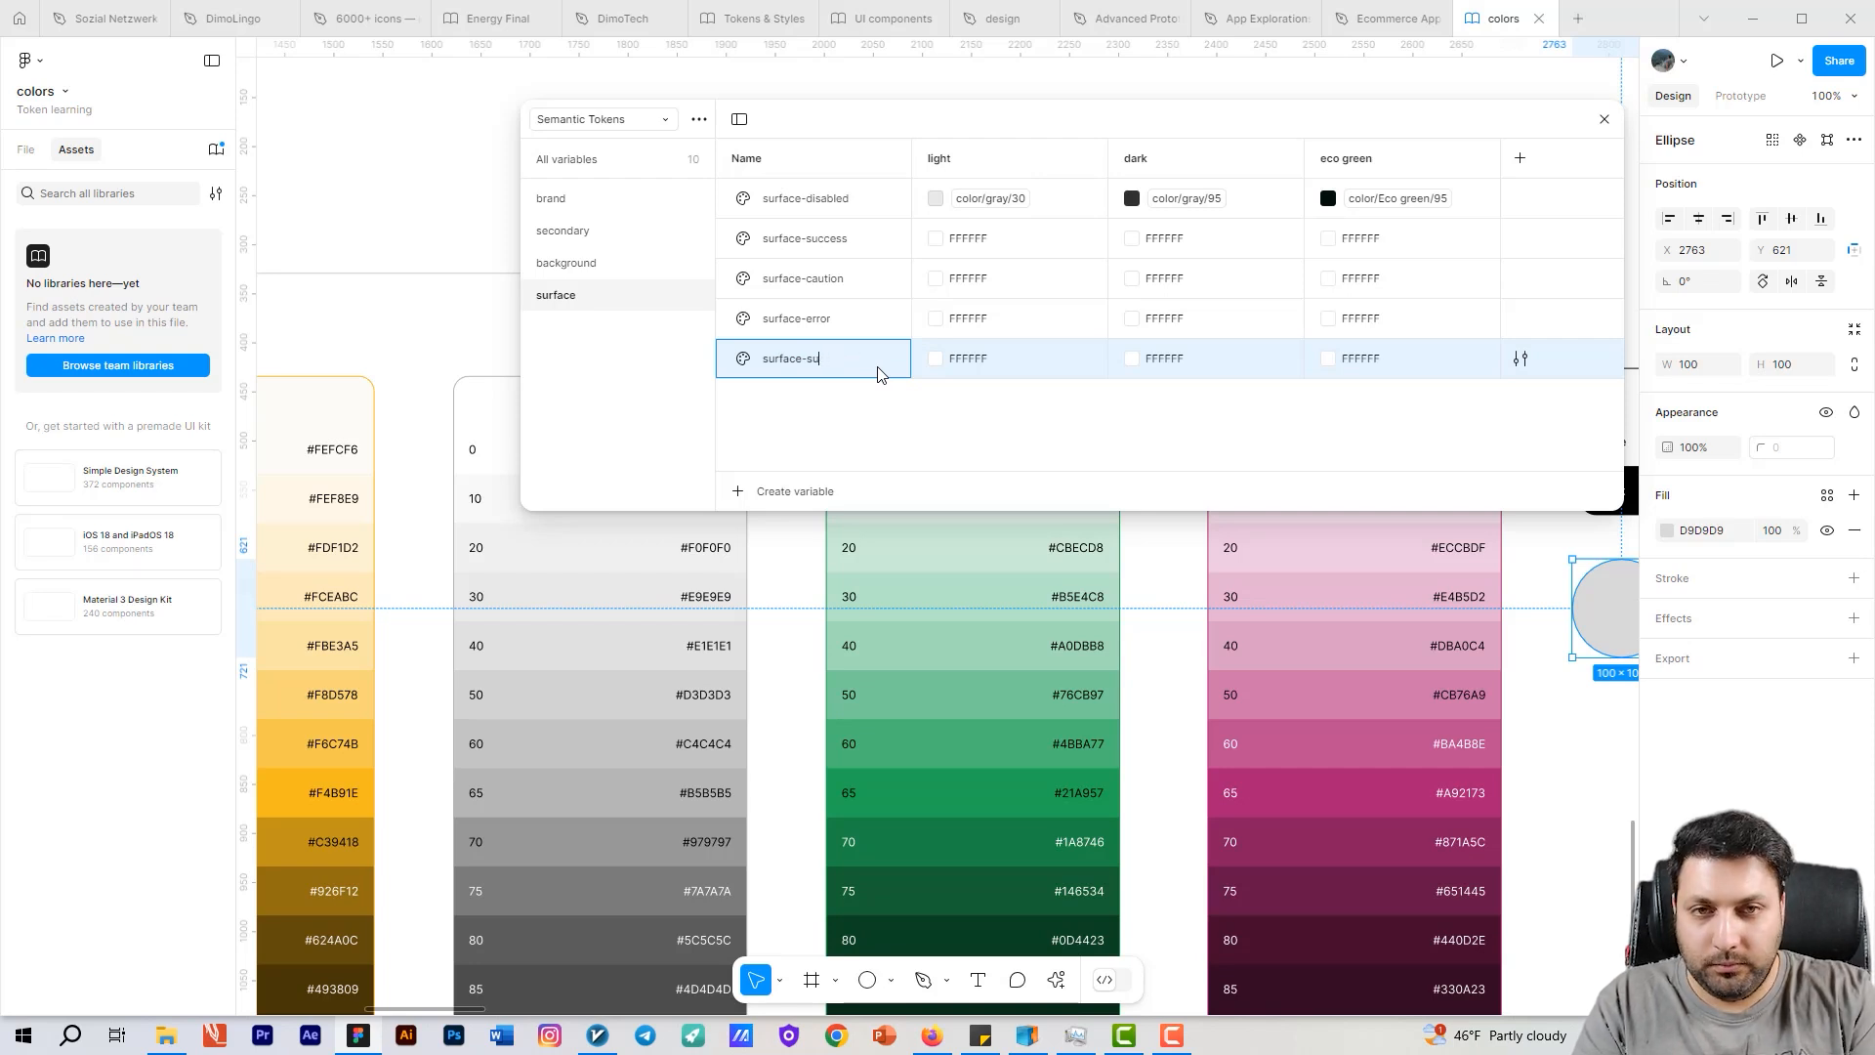
{"action": "type", "text": "brand"}
{"action": "key", "text": "Return"}
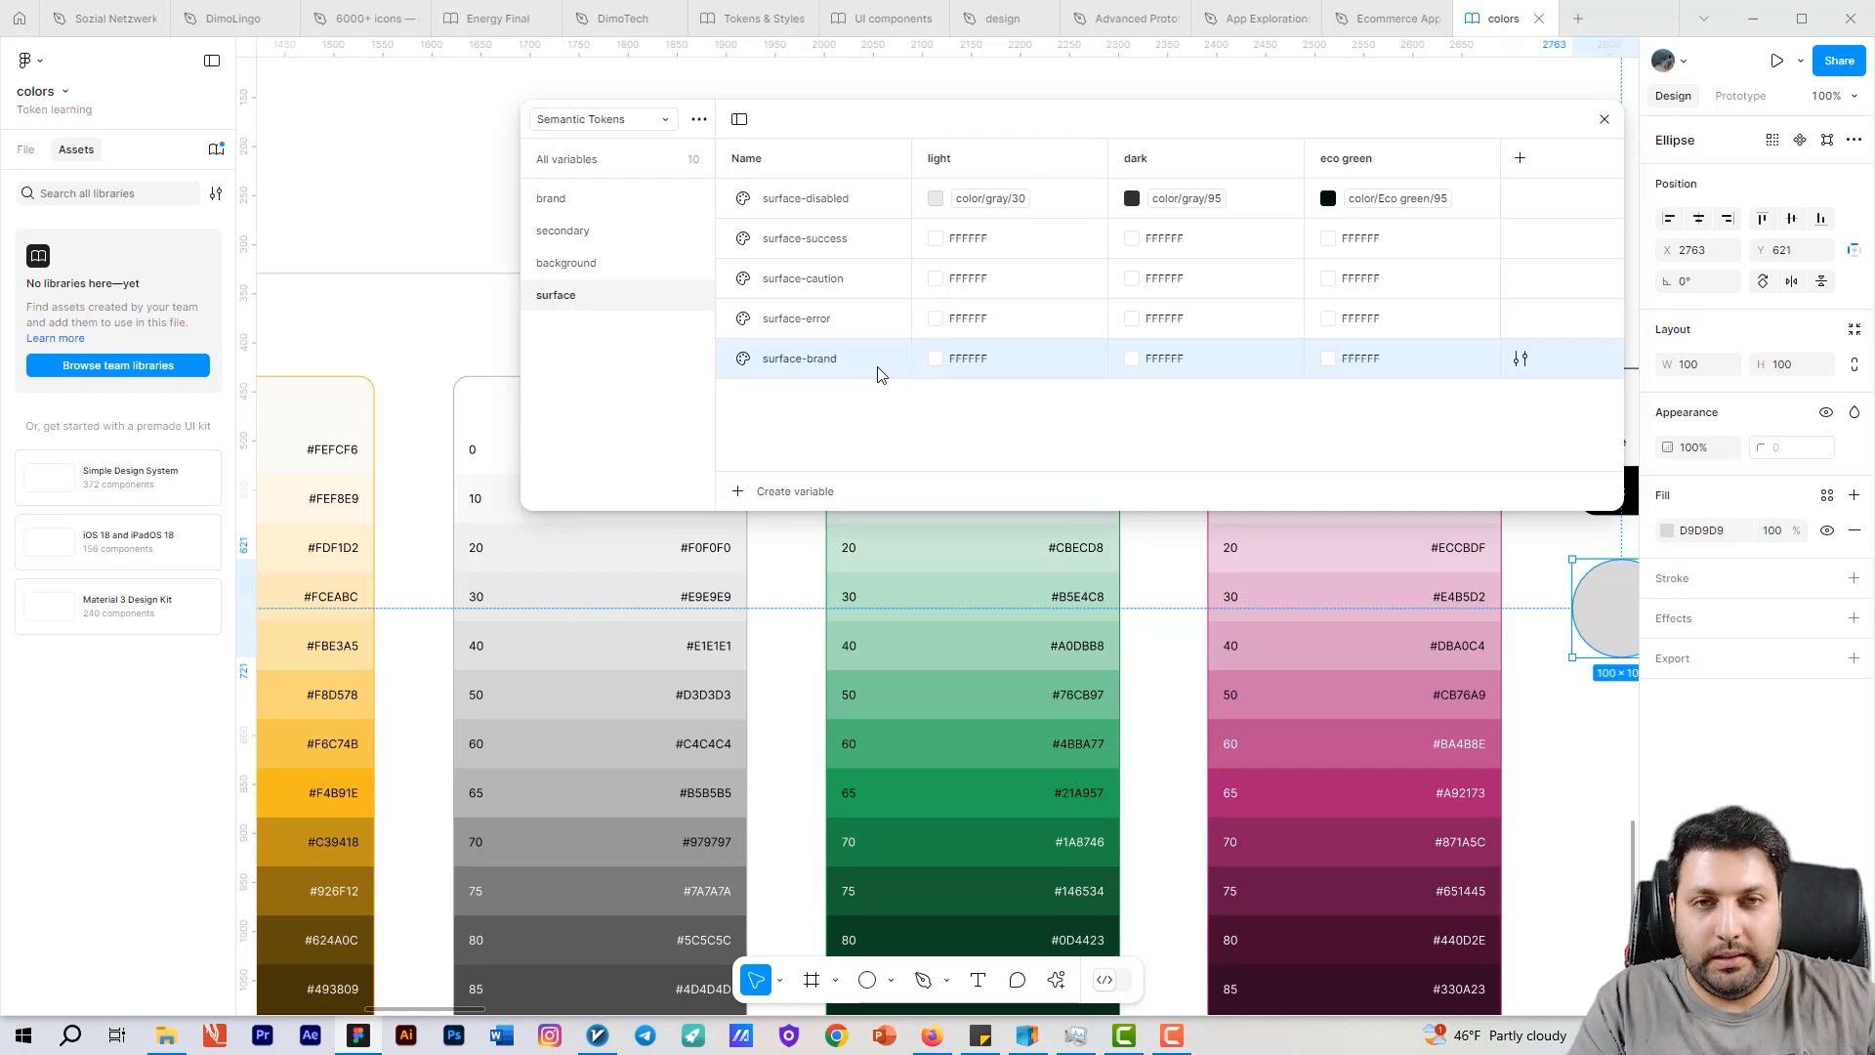
Step: Link the light mode value of surface-success to the primitive token color/green/10
{"action": "left_click", "coordinate": [982, 243]}
{"action": "left_click", "coordinate": [936, 238]}
{"action": "left_click", "coordinate": [1030, 270]}
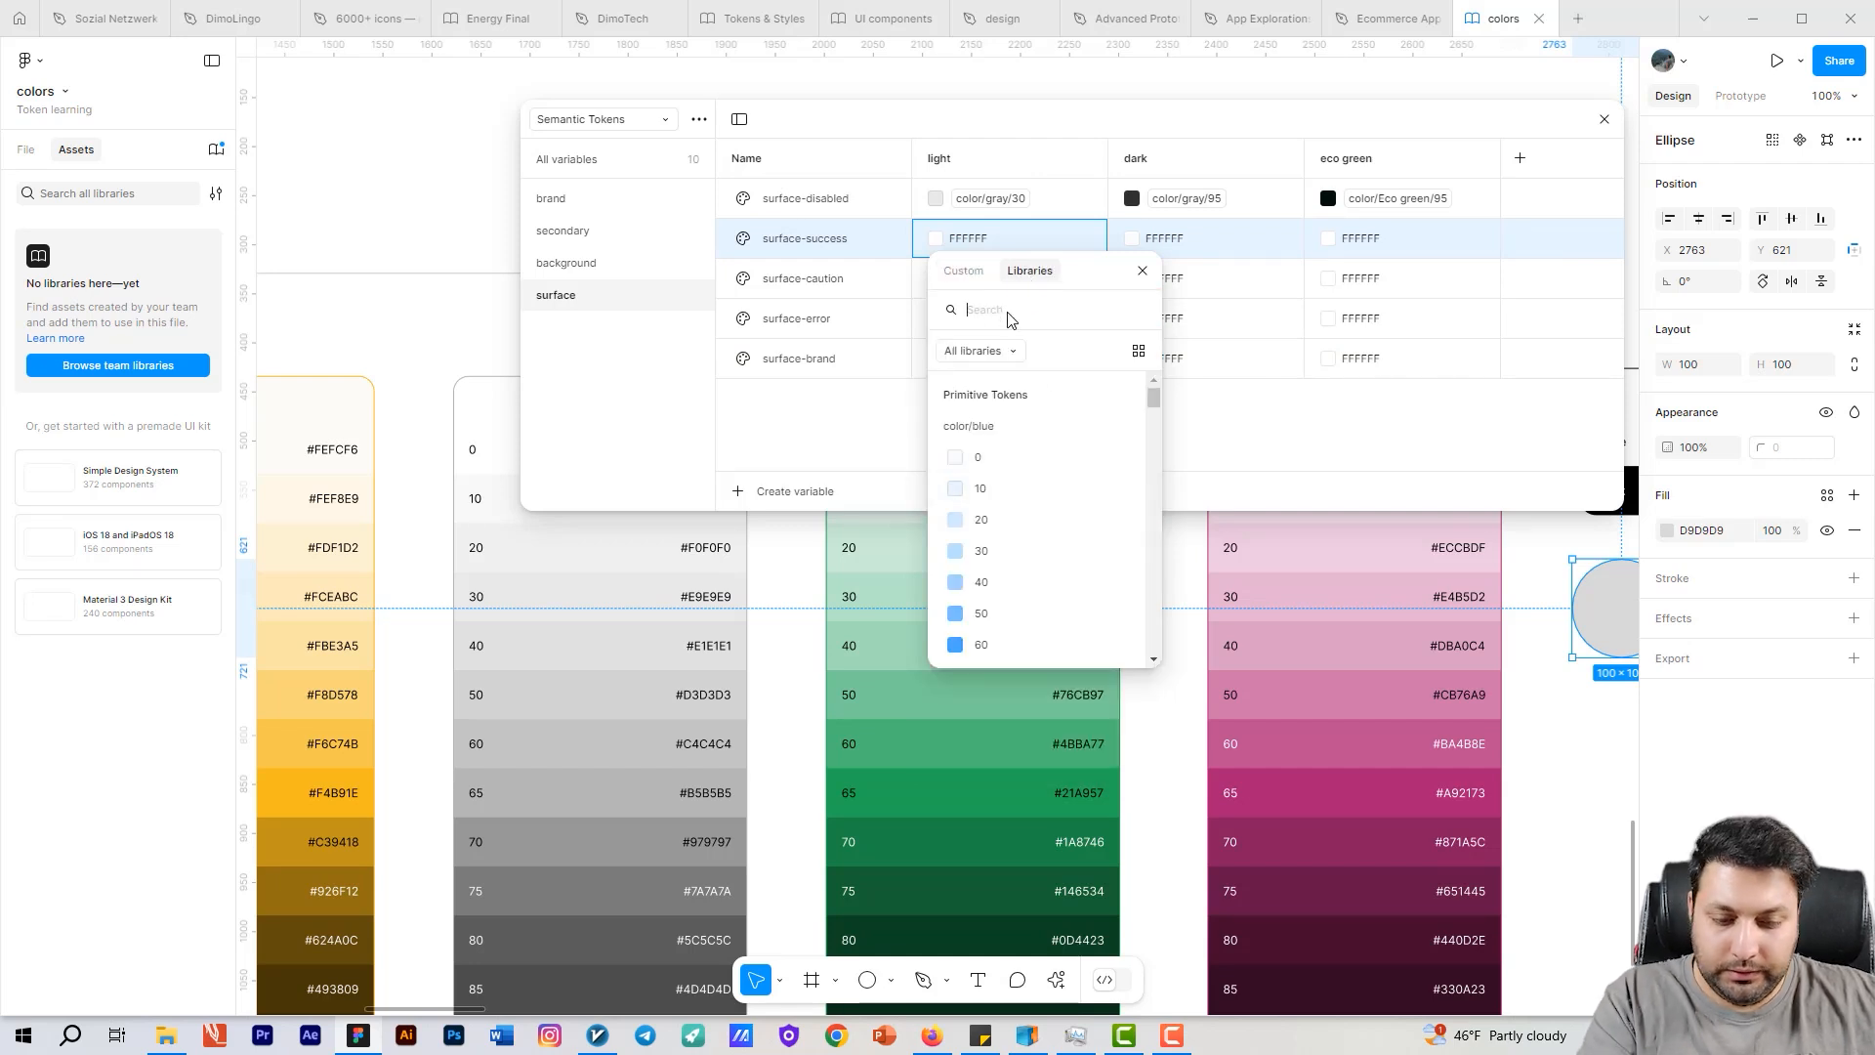
{"action": "type", "text": "10"}
{"action": "scroll", "coordinate": [1012, 489], "scroll_direction": "down", "scroll_amount": 3}
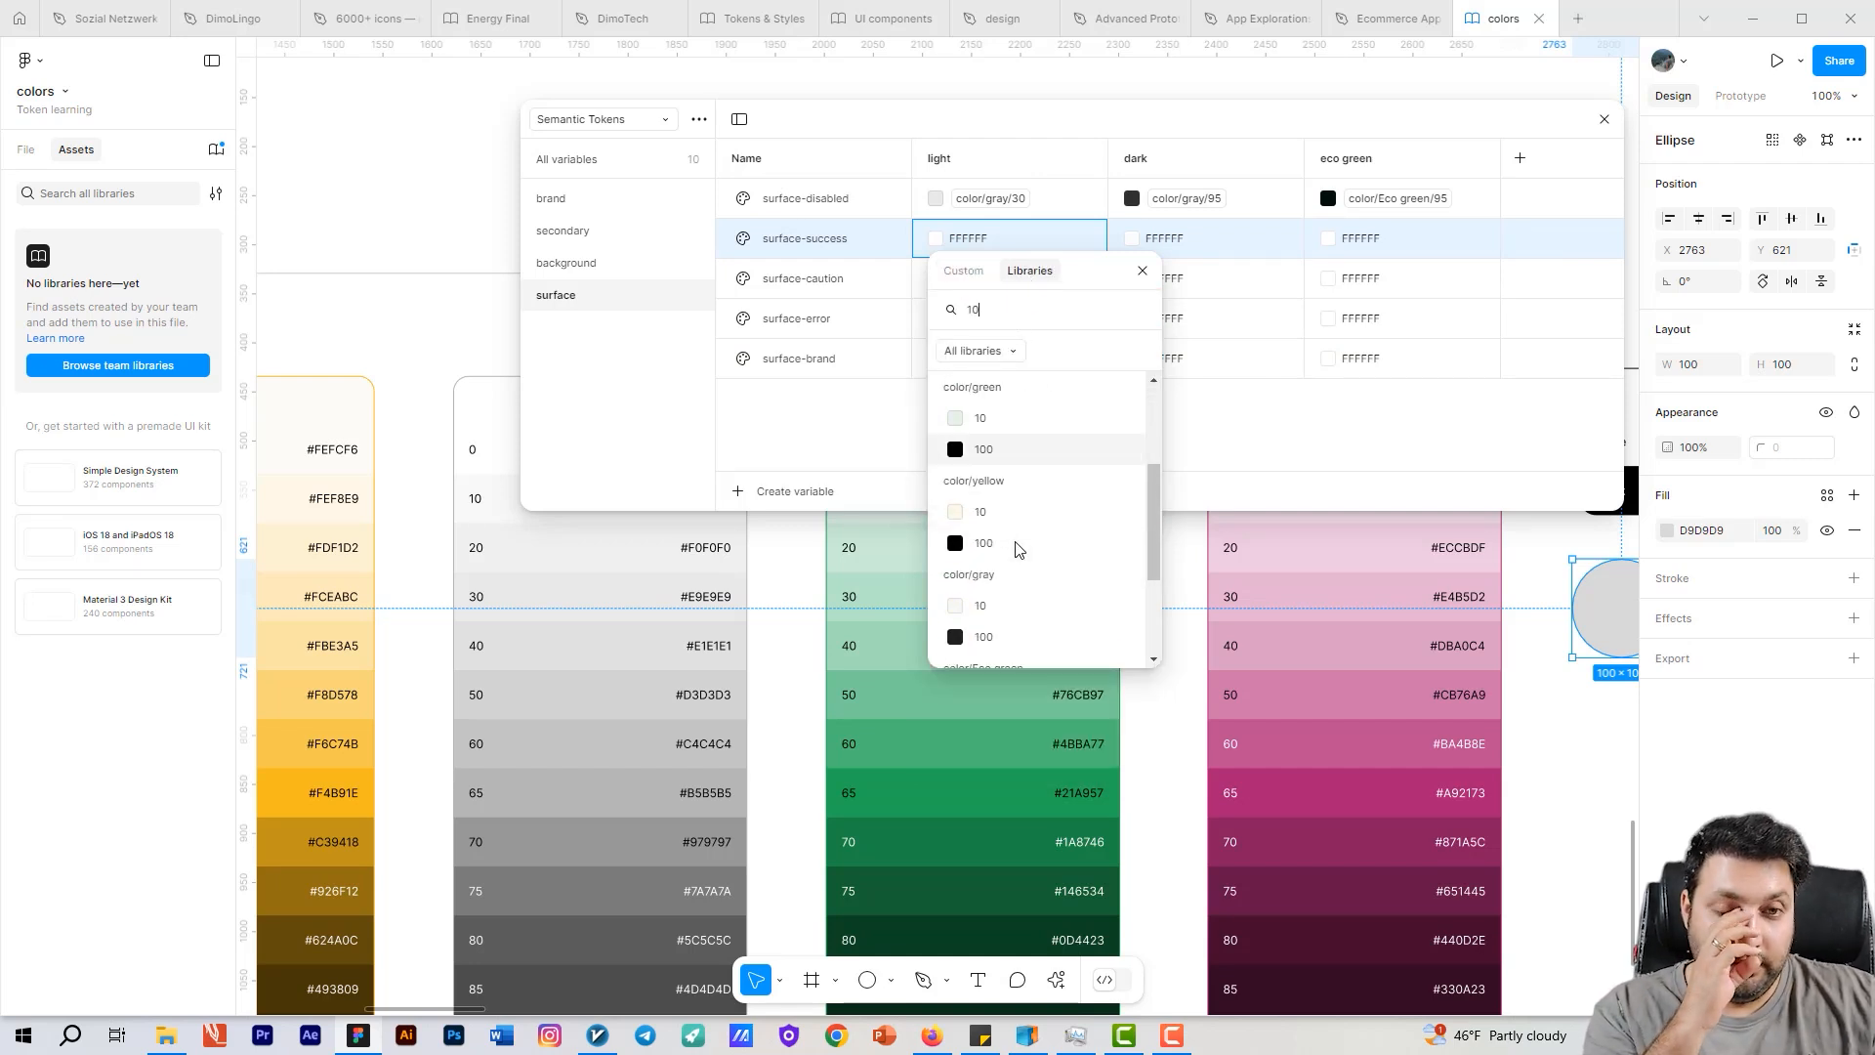
{"action": "scroll", "coordinate": [1016, 550], "scroll_direction": "down", "scroll_amount": 3}
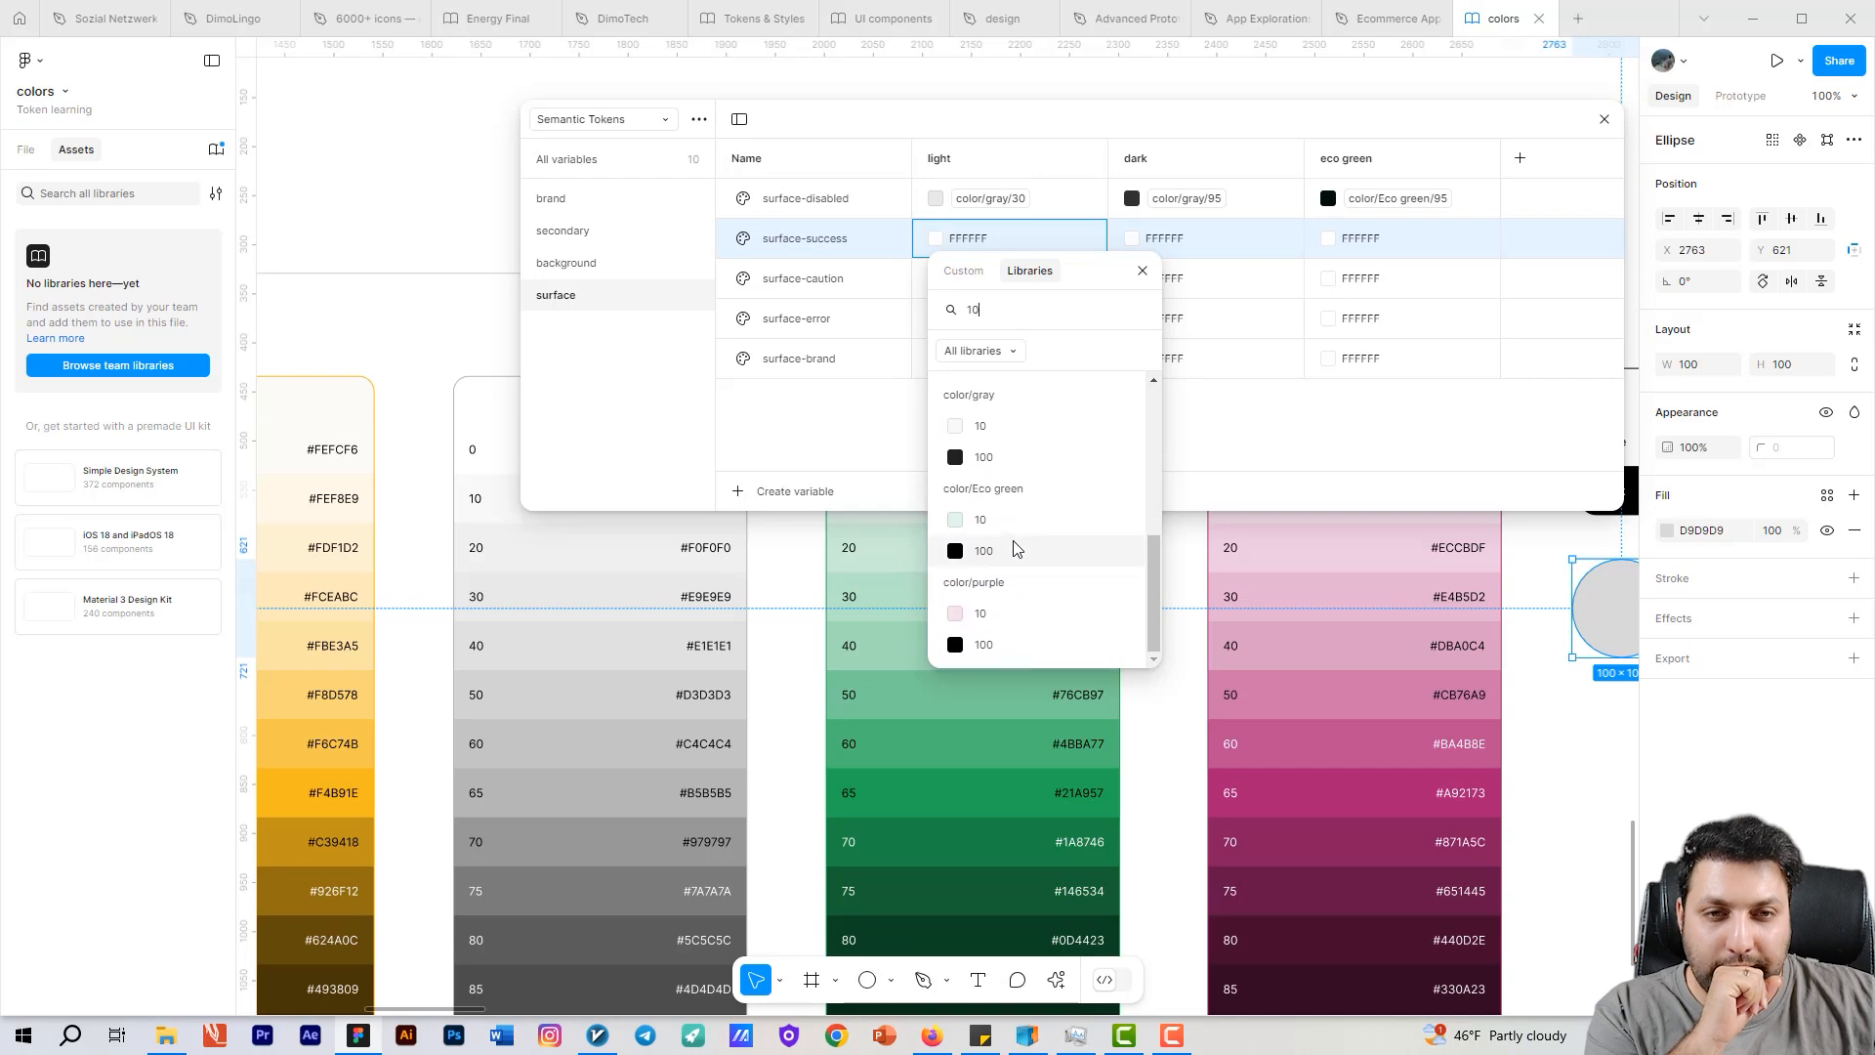
{"action": "scroll", "coordinate": [1013, 534], "scroll_direction": "up", "scroll_amount": 3}
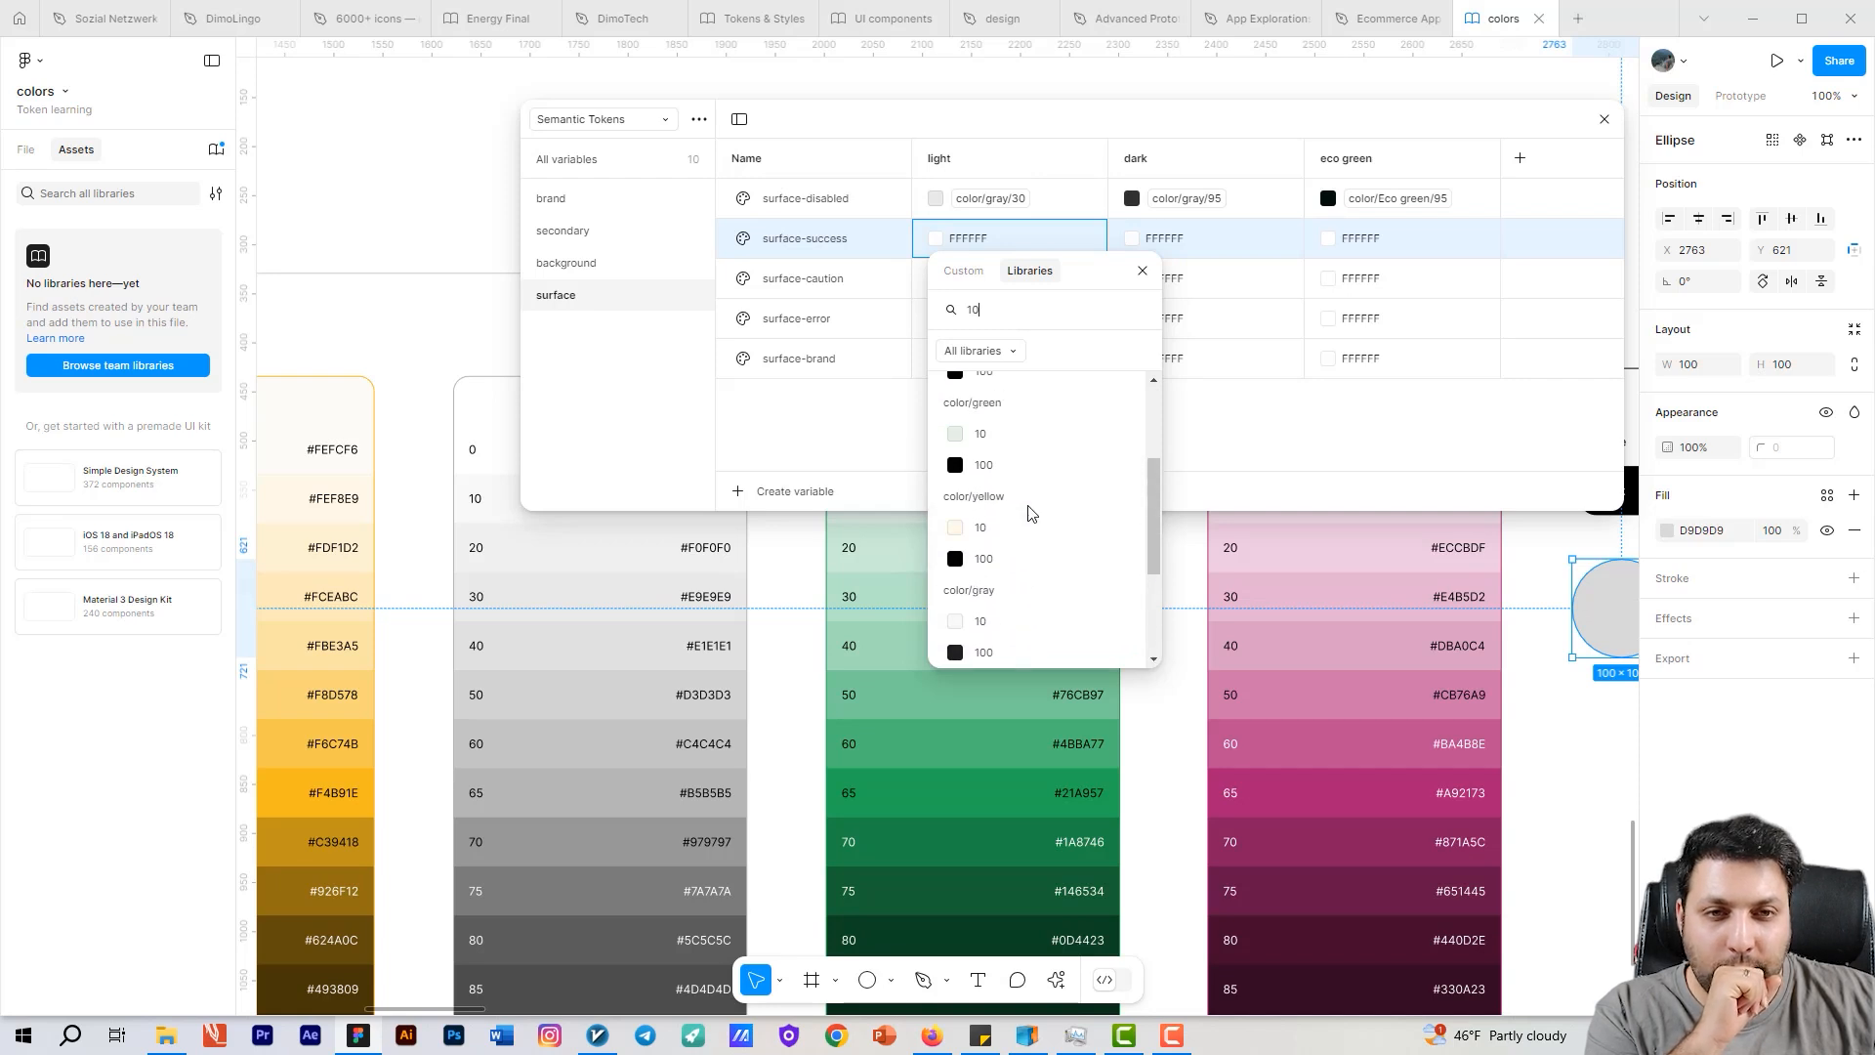
{"action": "left_click", "coordinate": [1010, 527]}
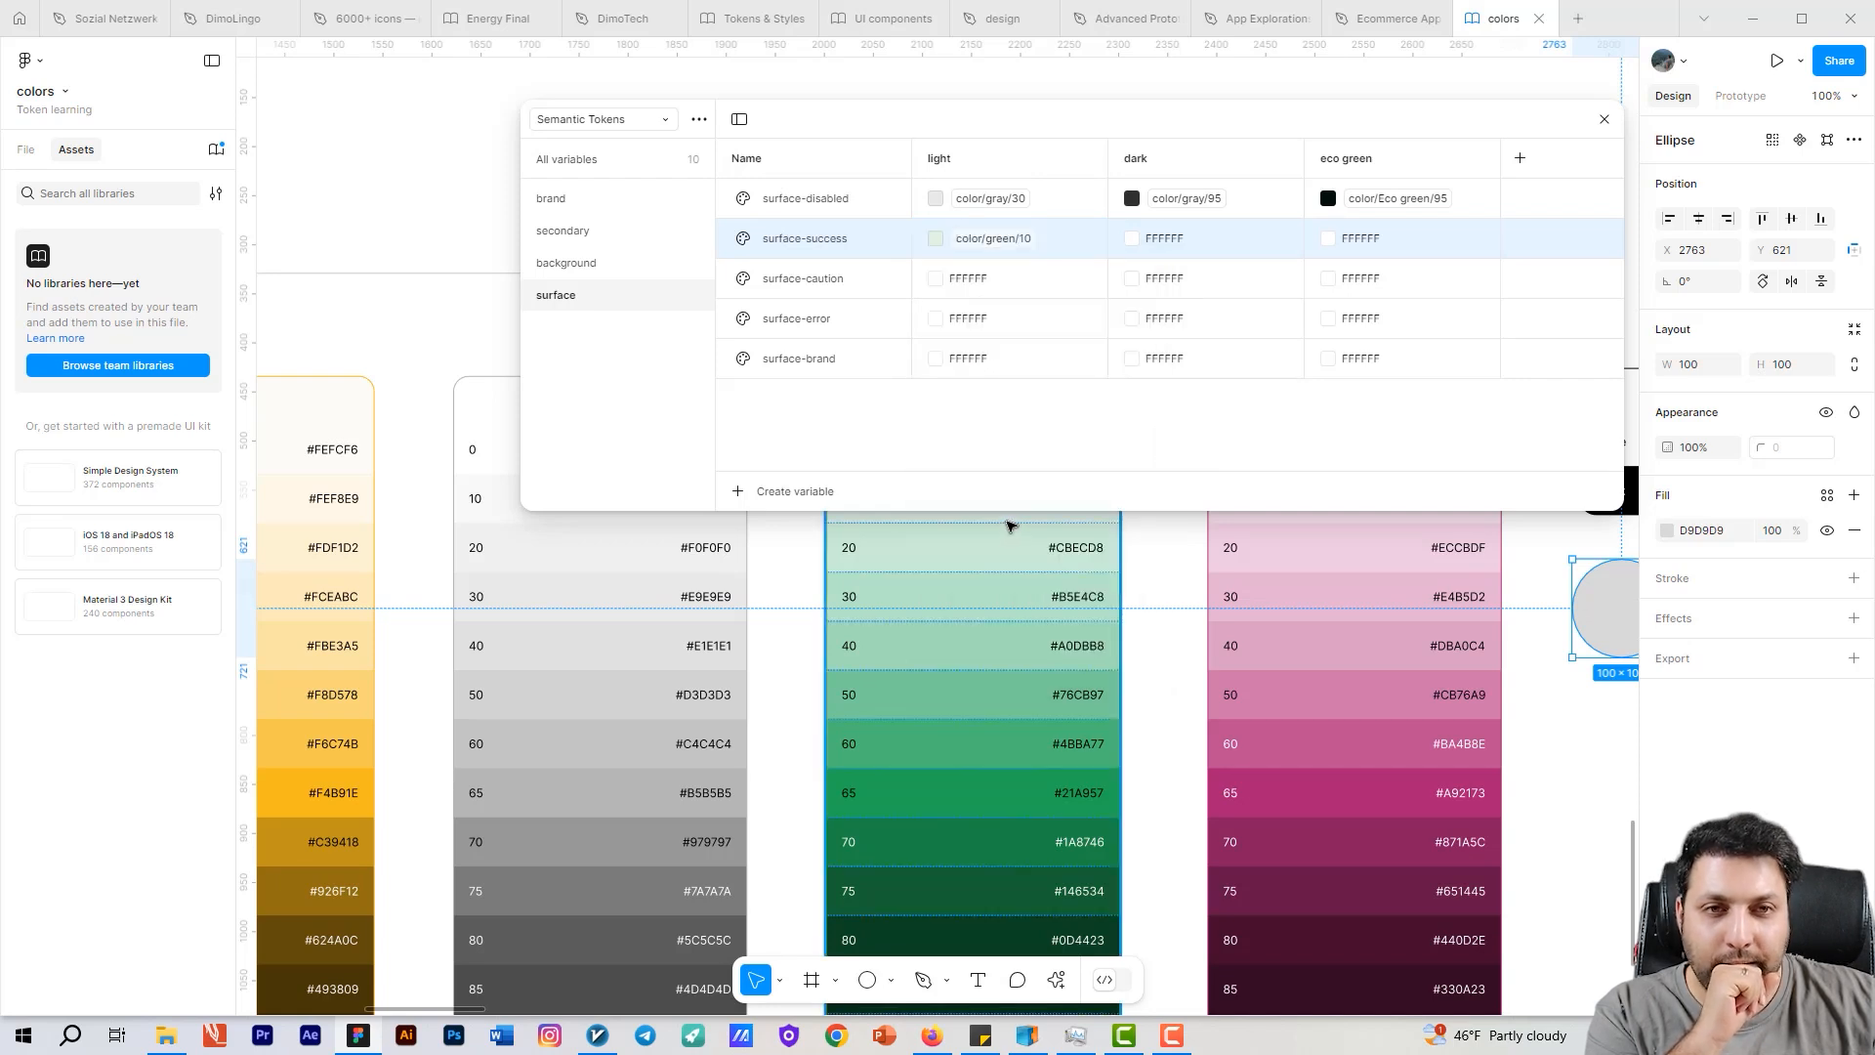
Step: Link the dark mode value of surface-success to the primitive token color/green/70
{"action": "left_click", "coordinate": [1147, 246]}
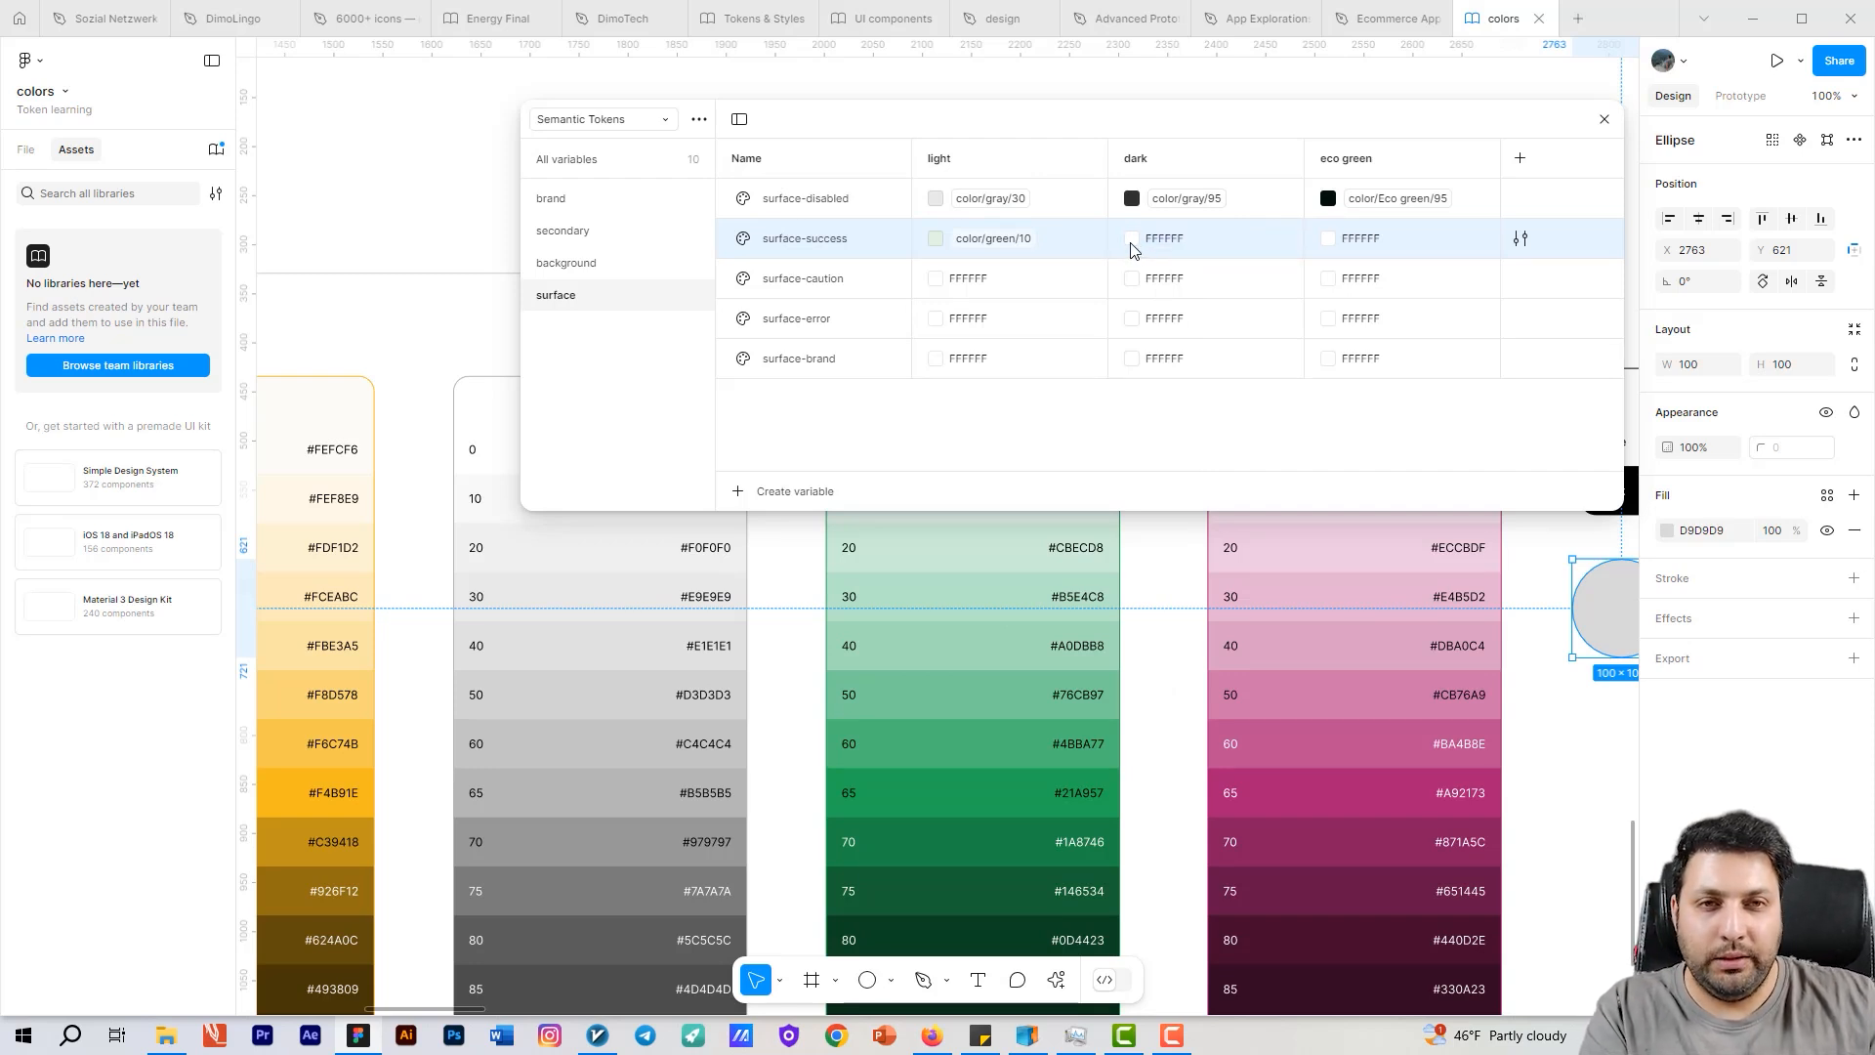
{"action": "left_click", "coordinate": [1132, 238]}
{"action": "left_click", "coordinate": [1224, 273]}
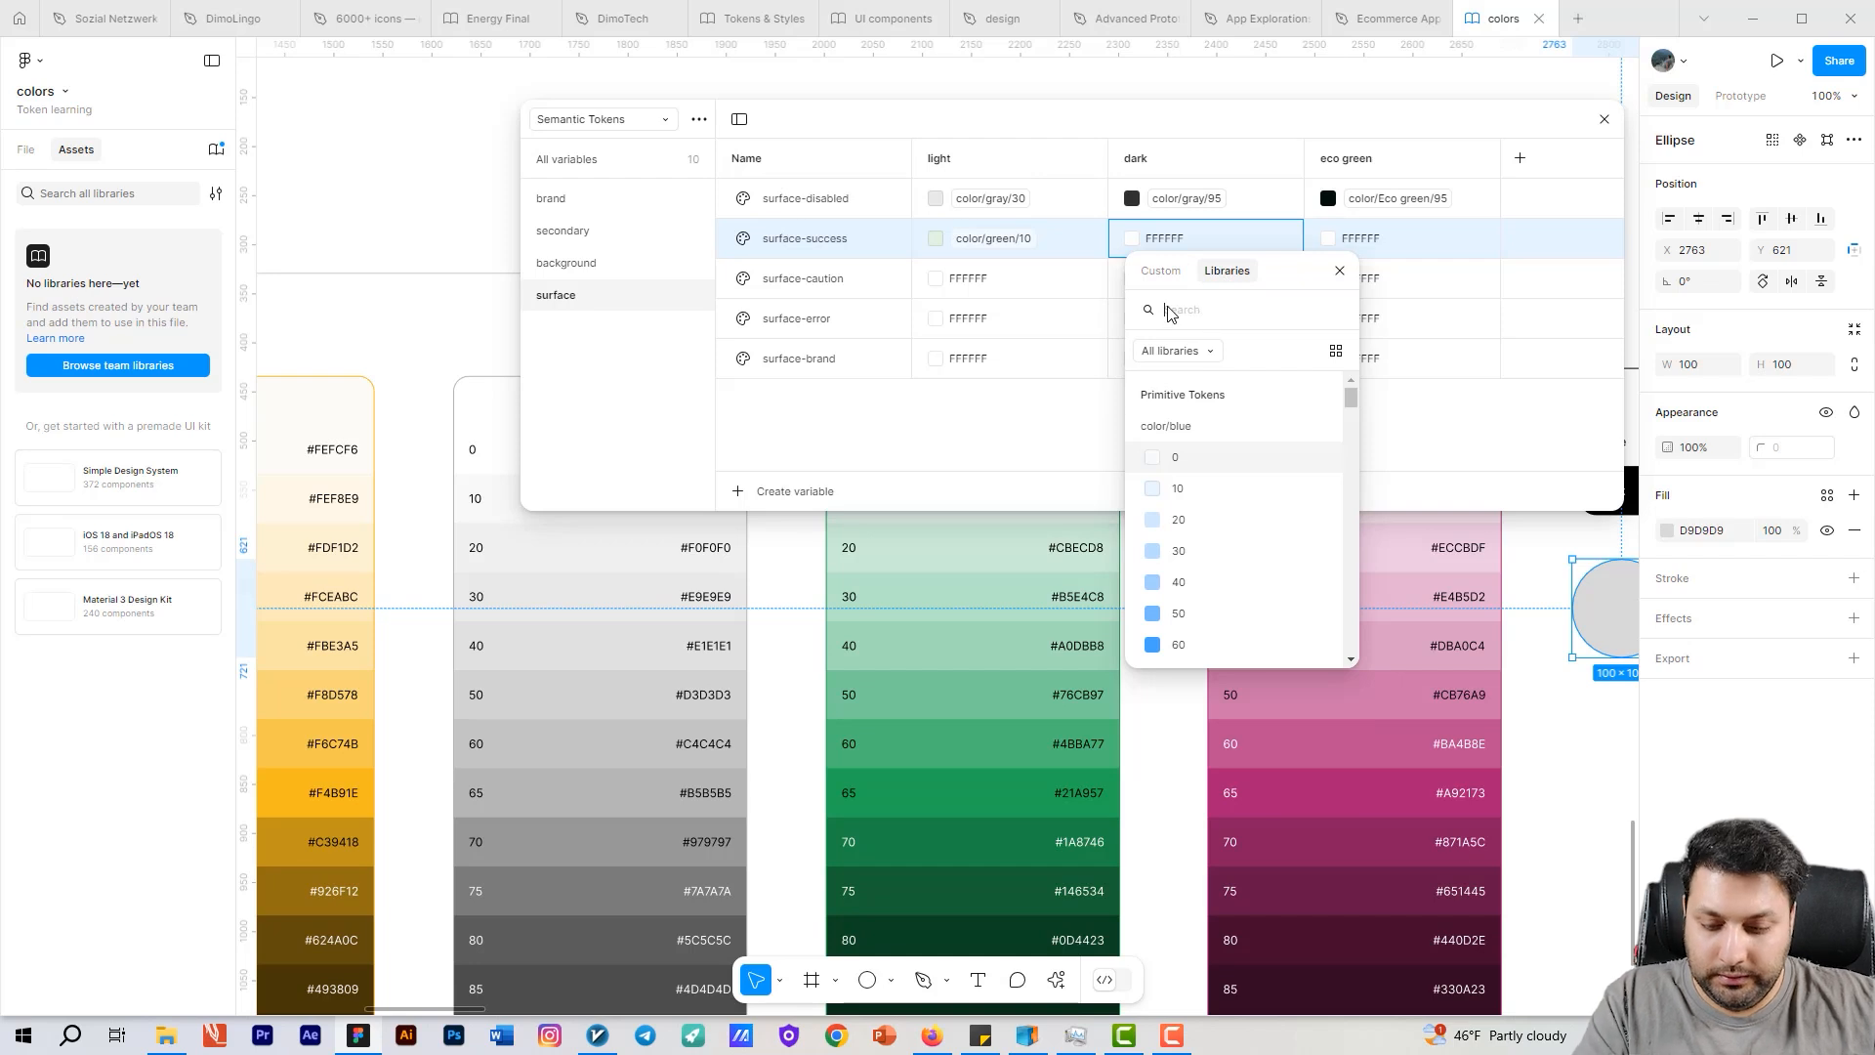
{"action": "type", "text": "green "}
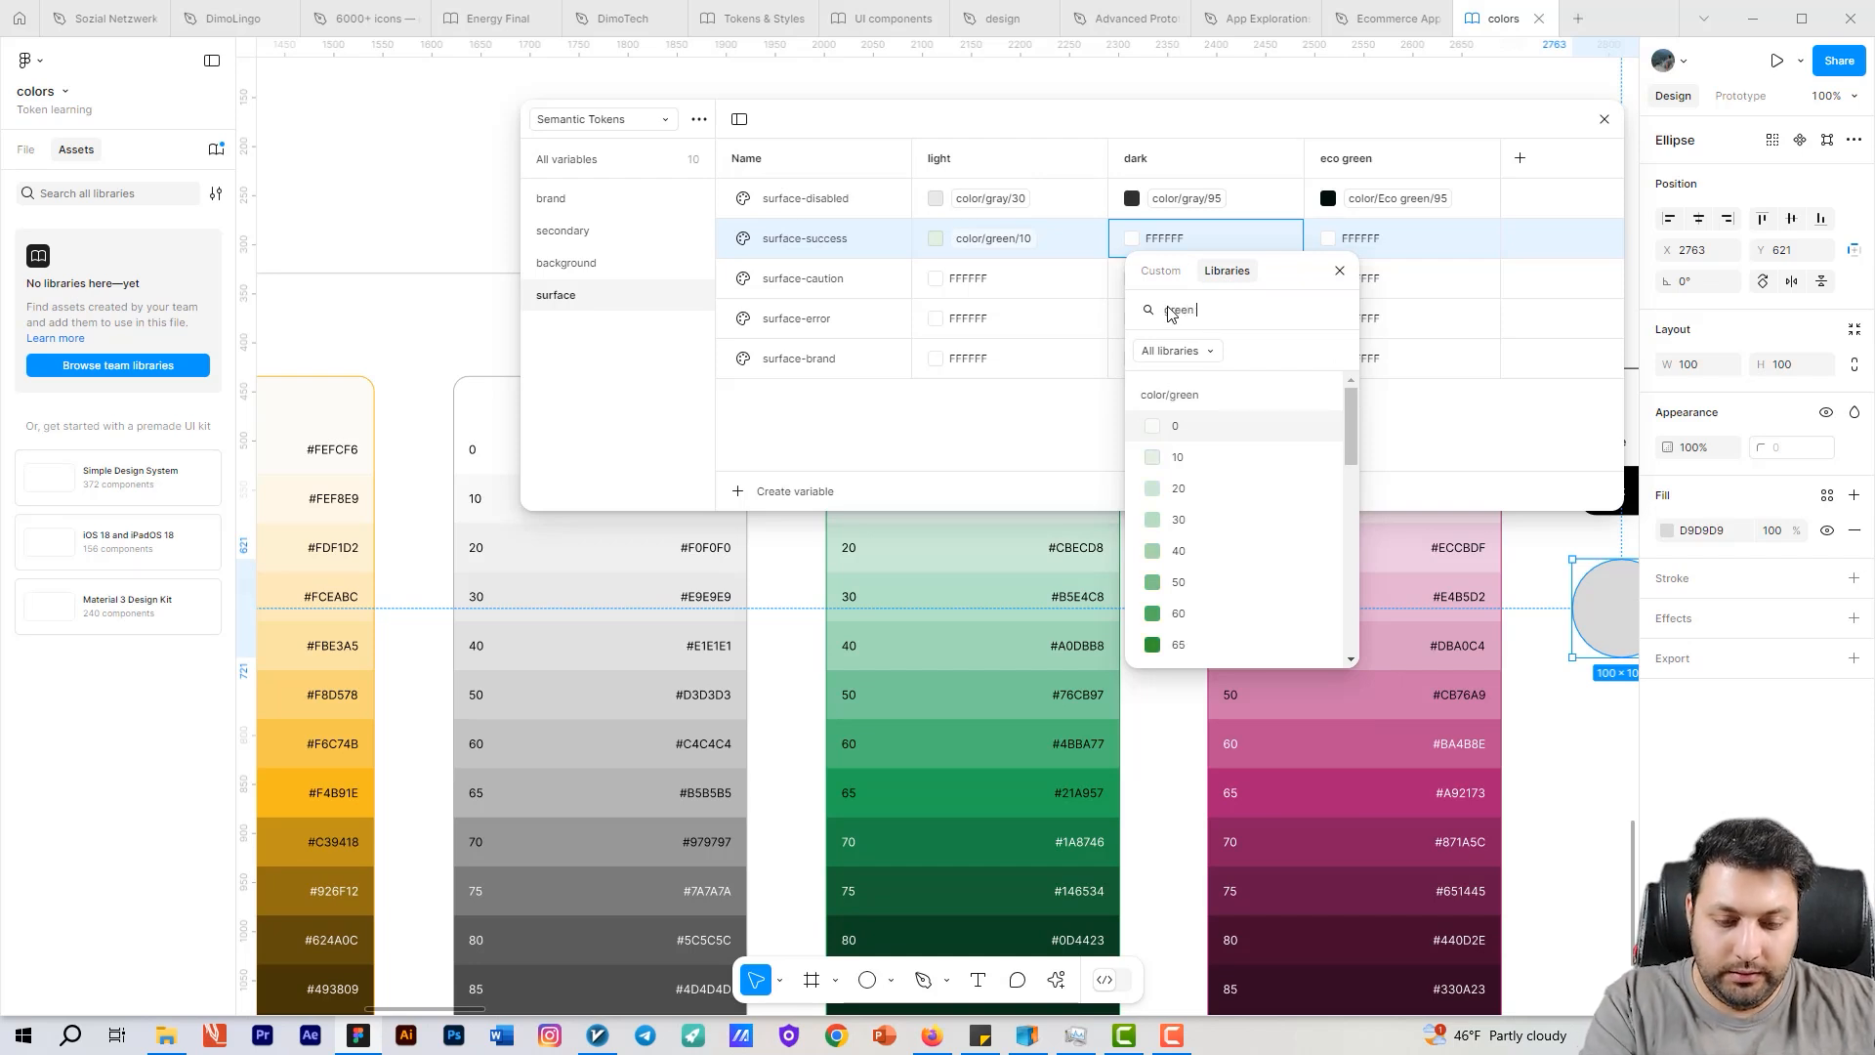
{"action": "type", "text": "70"}
{"action": "left_click", "coordinate": [1211, 436]}
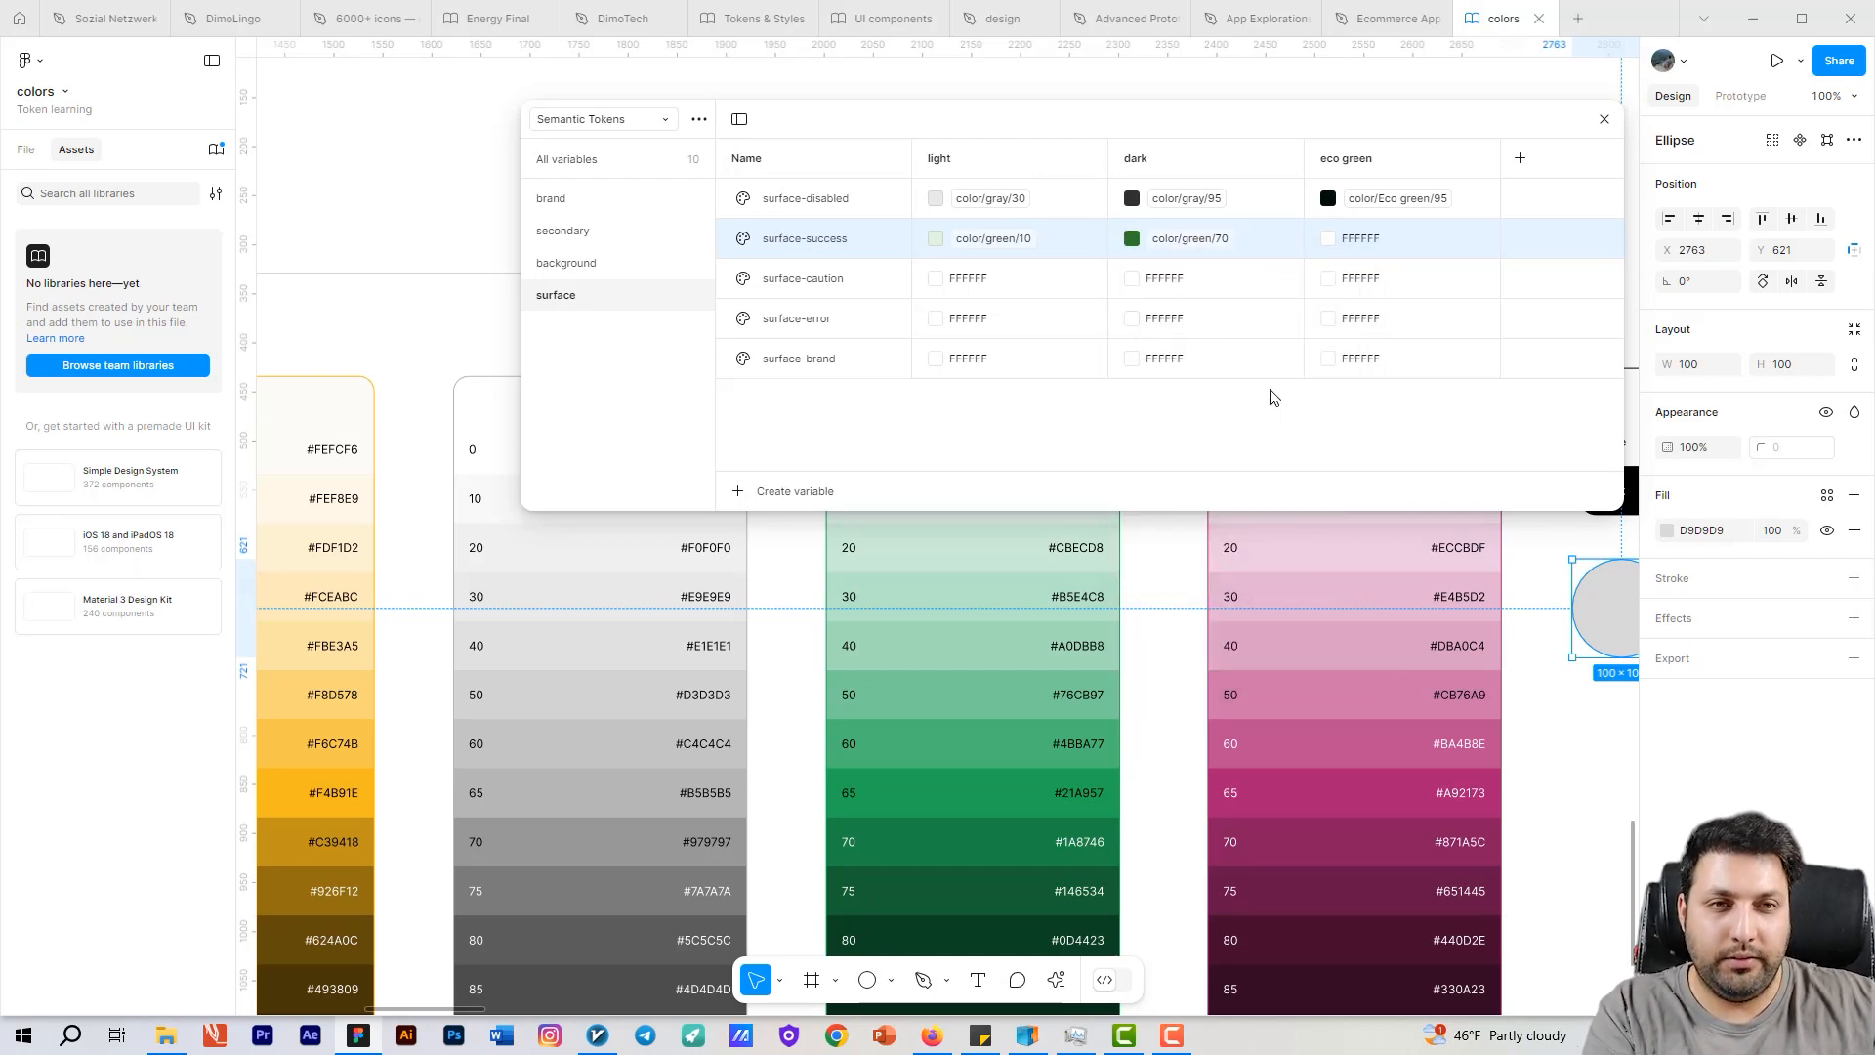
Step: Link the eco green mode value of surface-success to the primitive token color/Eco green/70
{"action": "left_click", "coordinate": [1327, 239]}
{"action": "left_click", "coordinate": [1421, 272]}
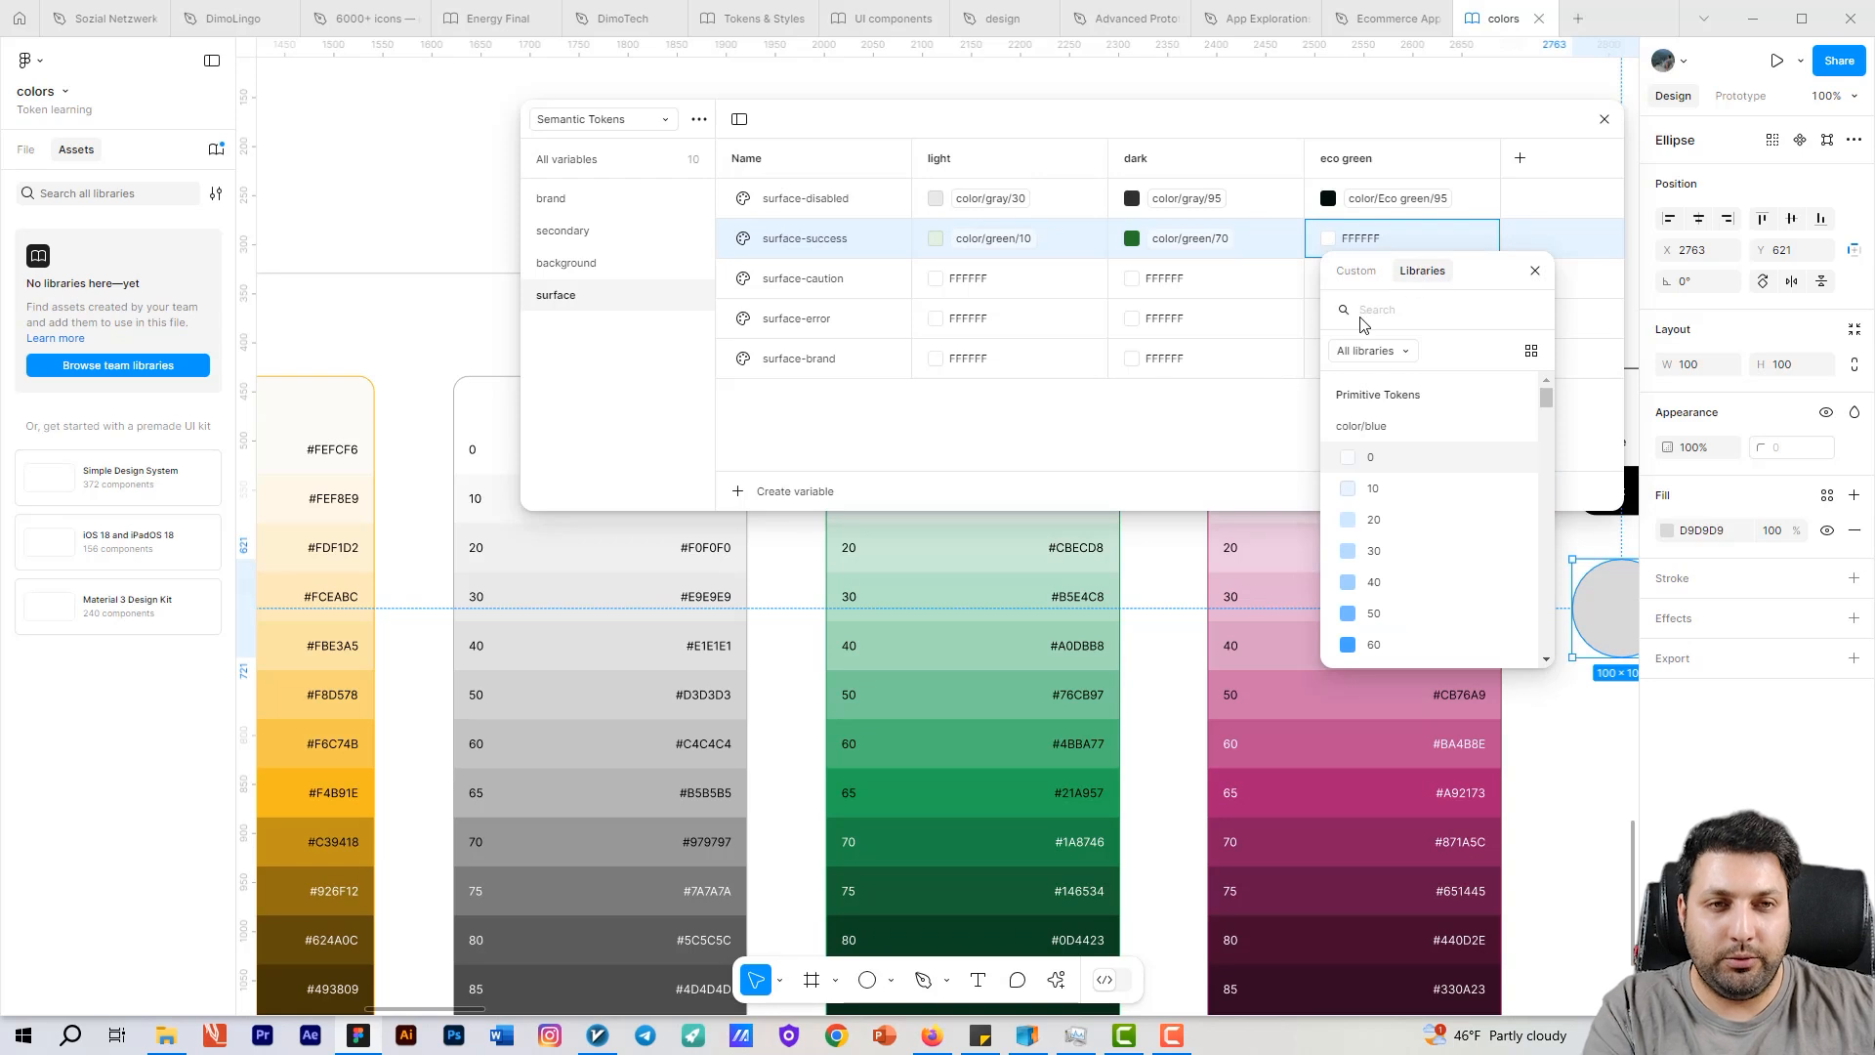
{"action": "type", "text": "eco"}
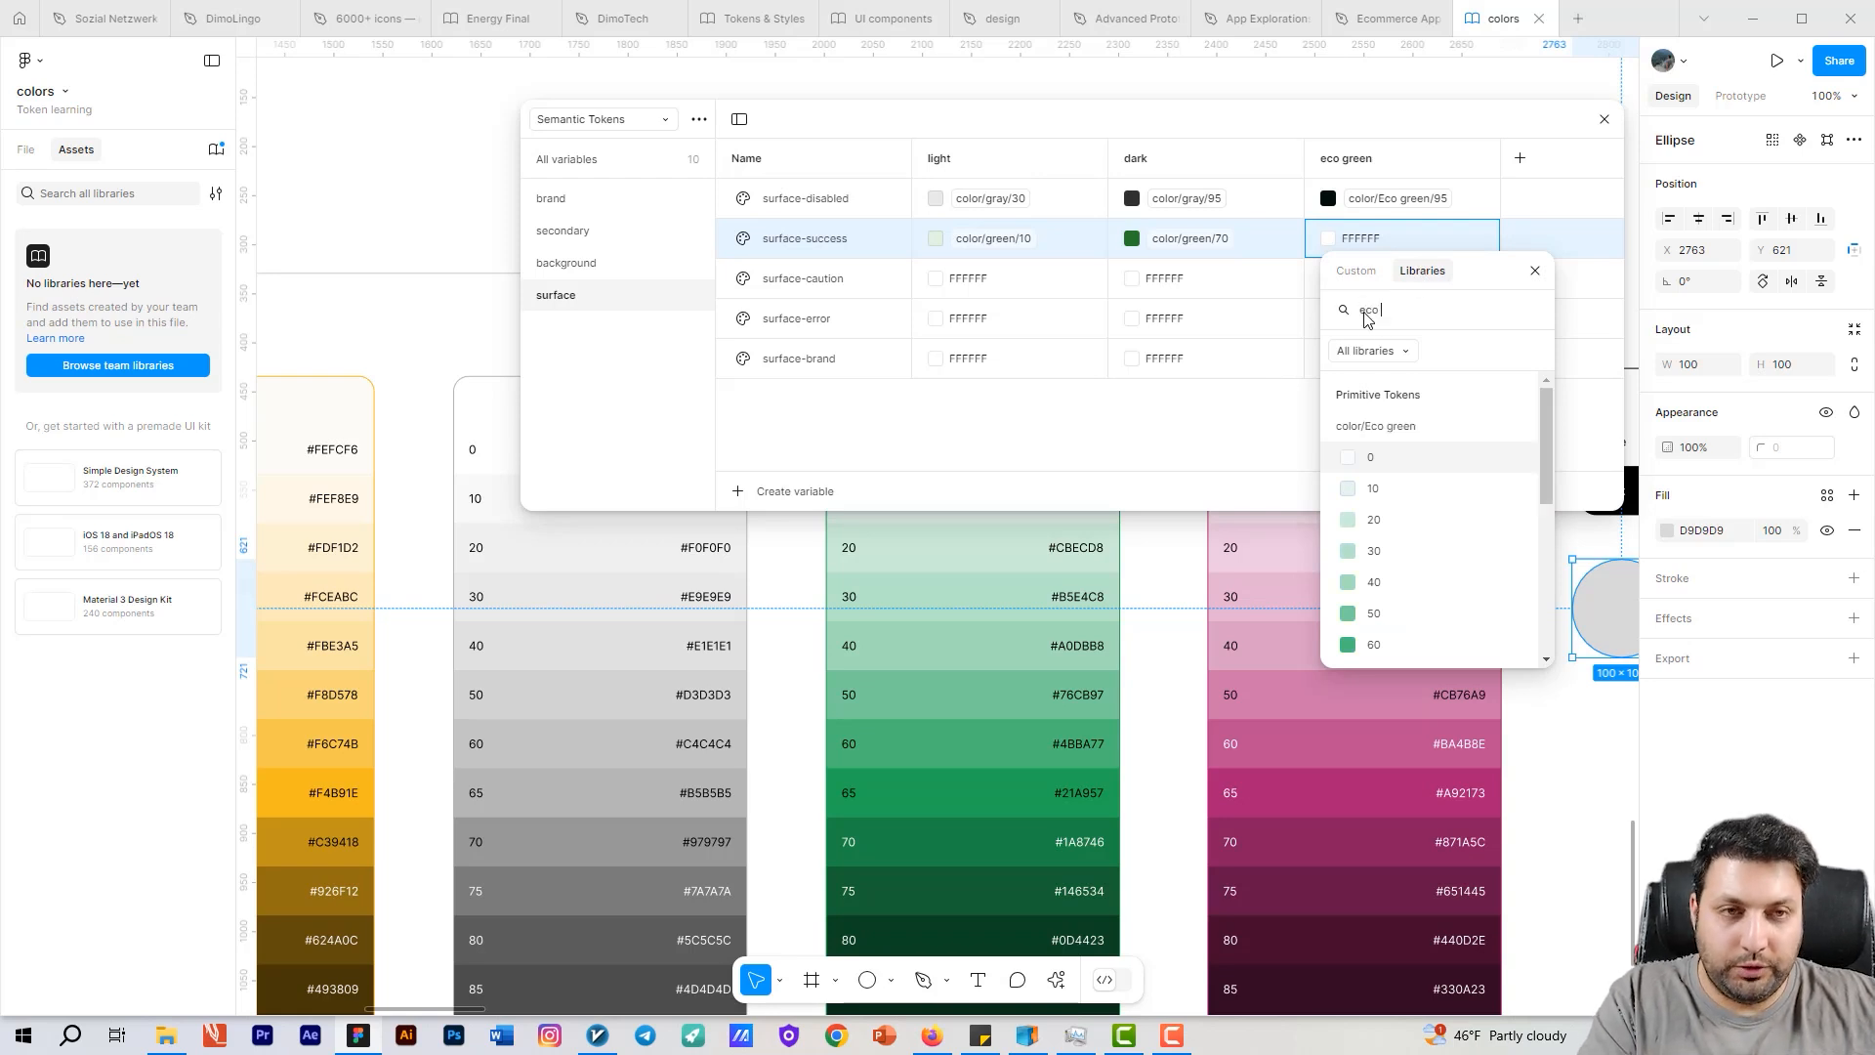
{"action": "type", "text": " gree"}
{"action": "scroll", "coordinate": [1403, 566], "scroll_direction": "down", "scroll_amount": 2}
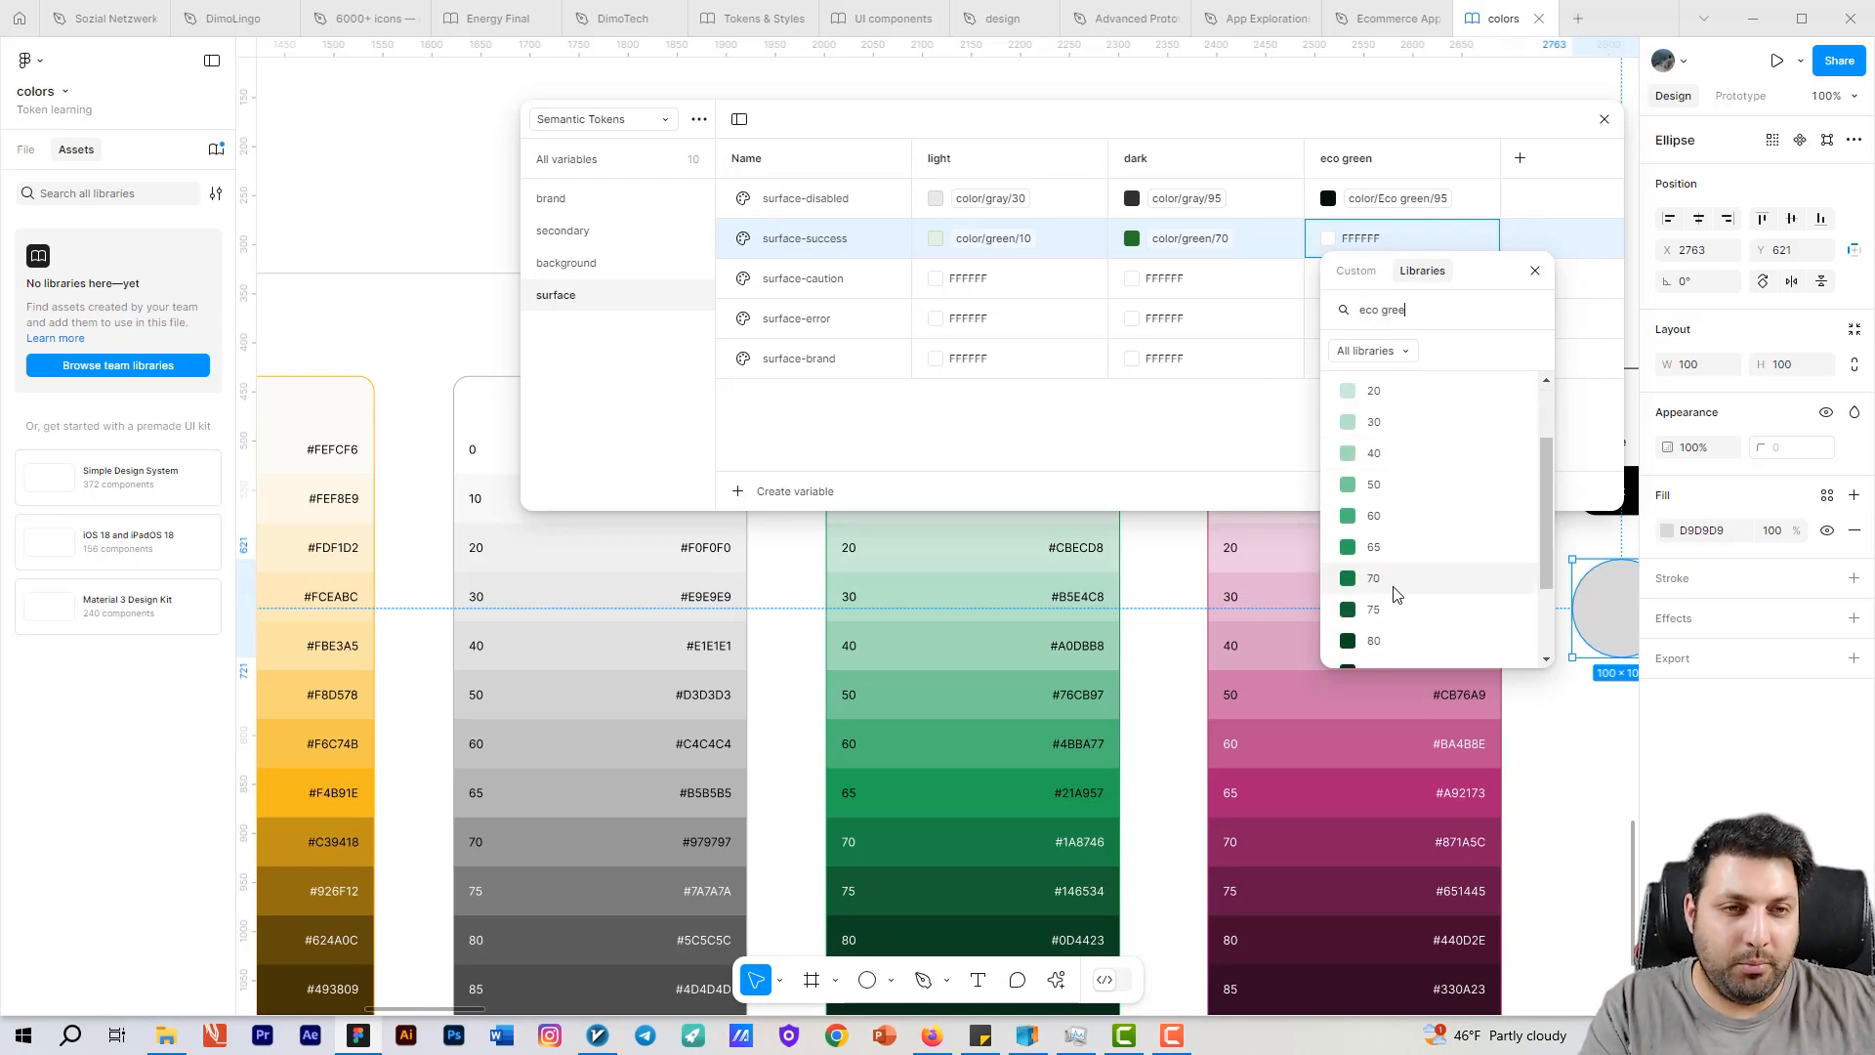
{"action": "left_click", "coordinate": [1373, 578]}
Step: Link the light mode value of surface-caution to the primitive token color/yellow/10
{"action": "double_click", "coordinate": [971, 291]}
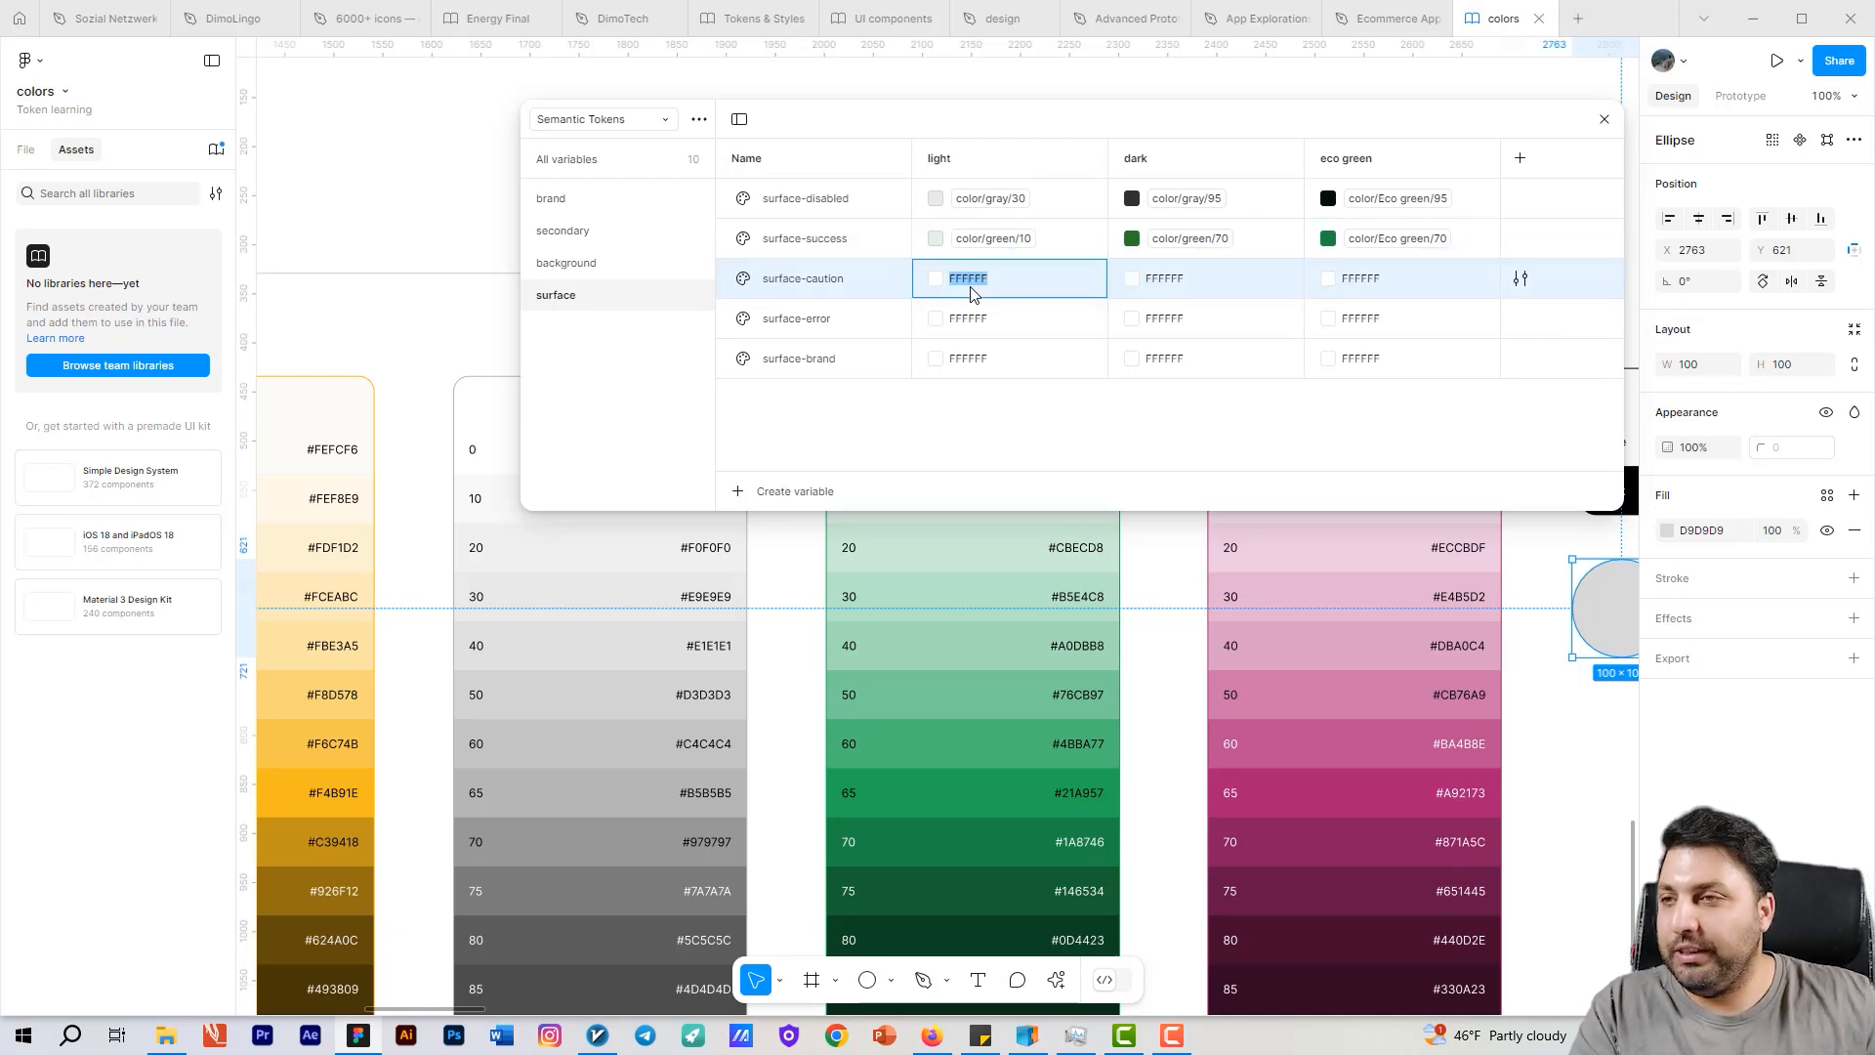
{"action": "left_click", "coordinate": [937, 279]}
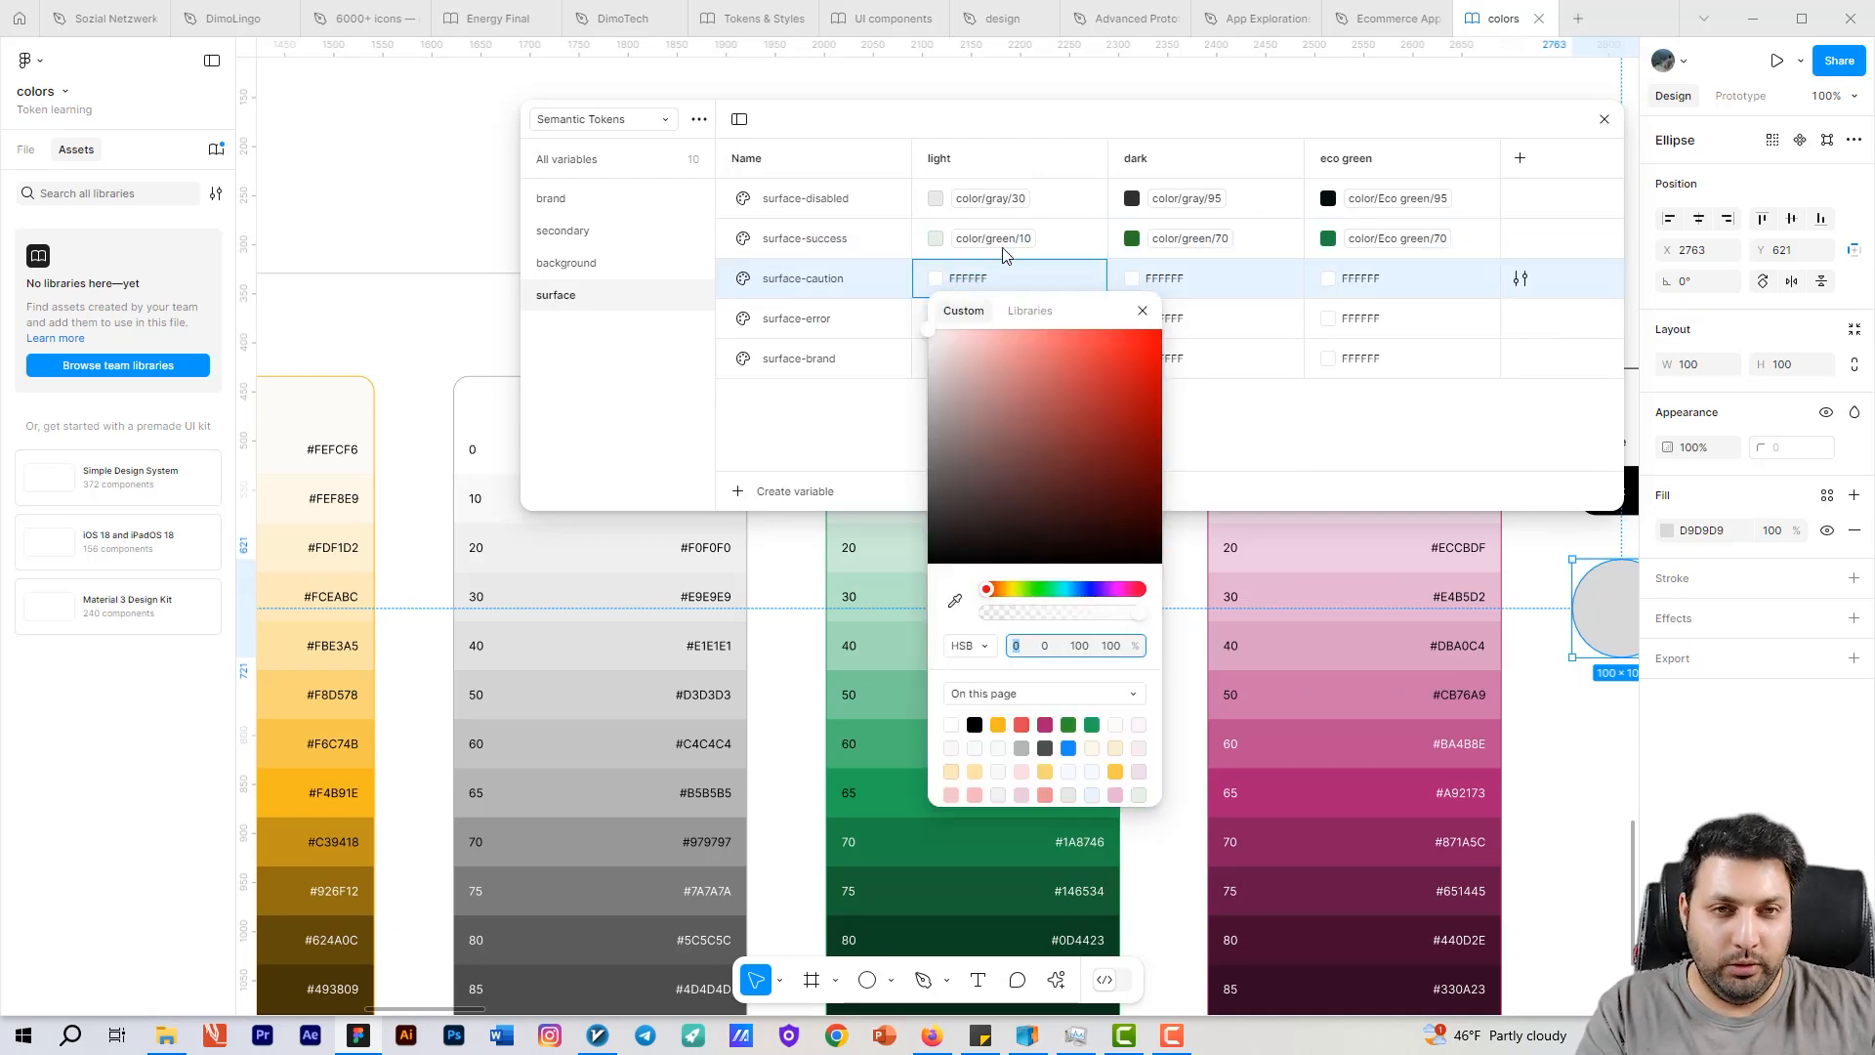
{"action": "left_click", "coordinate": [1024, 310]}
{"action": "type", "text": "ye"}
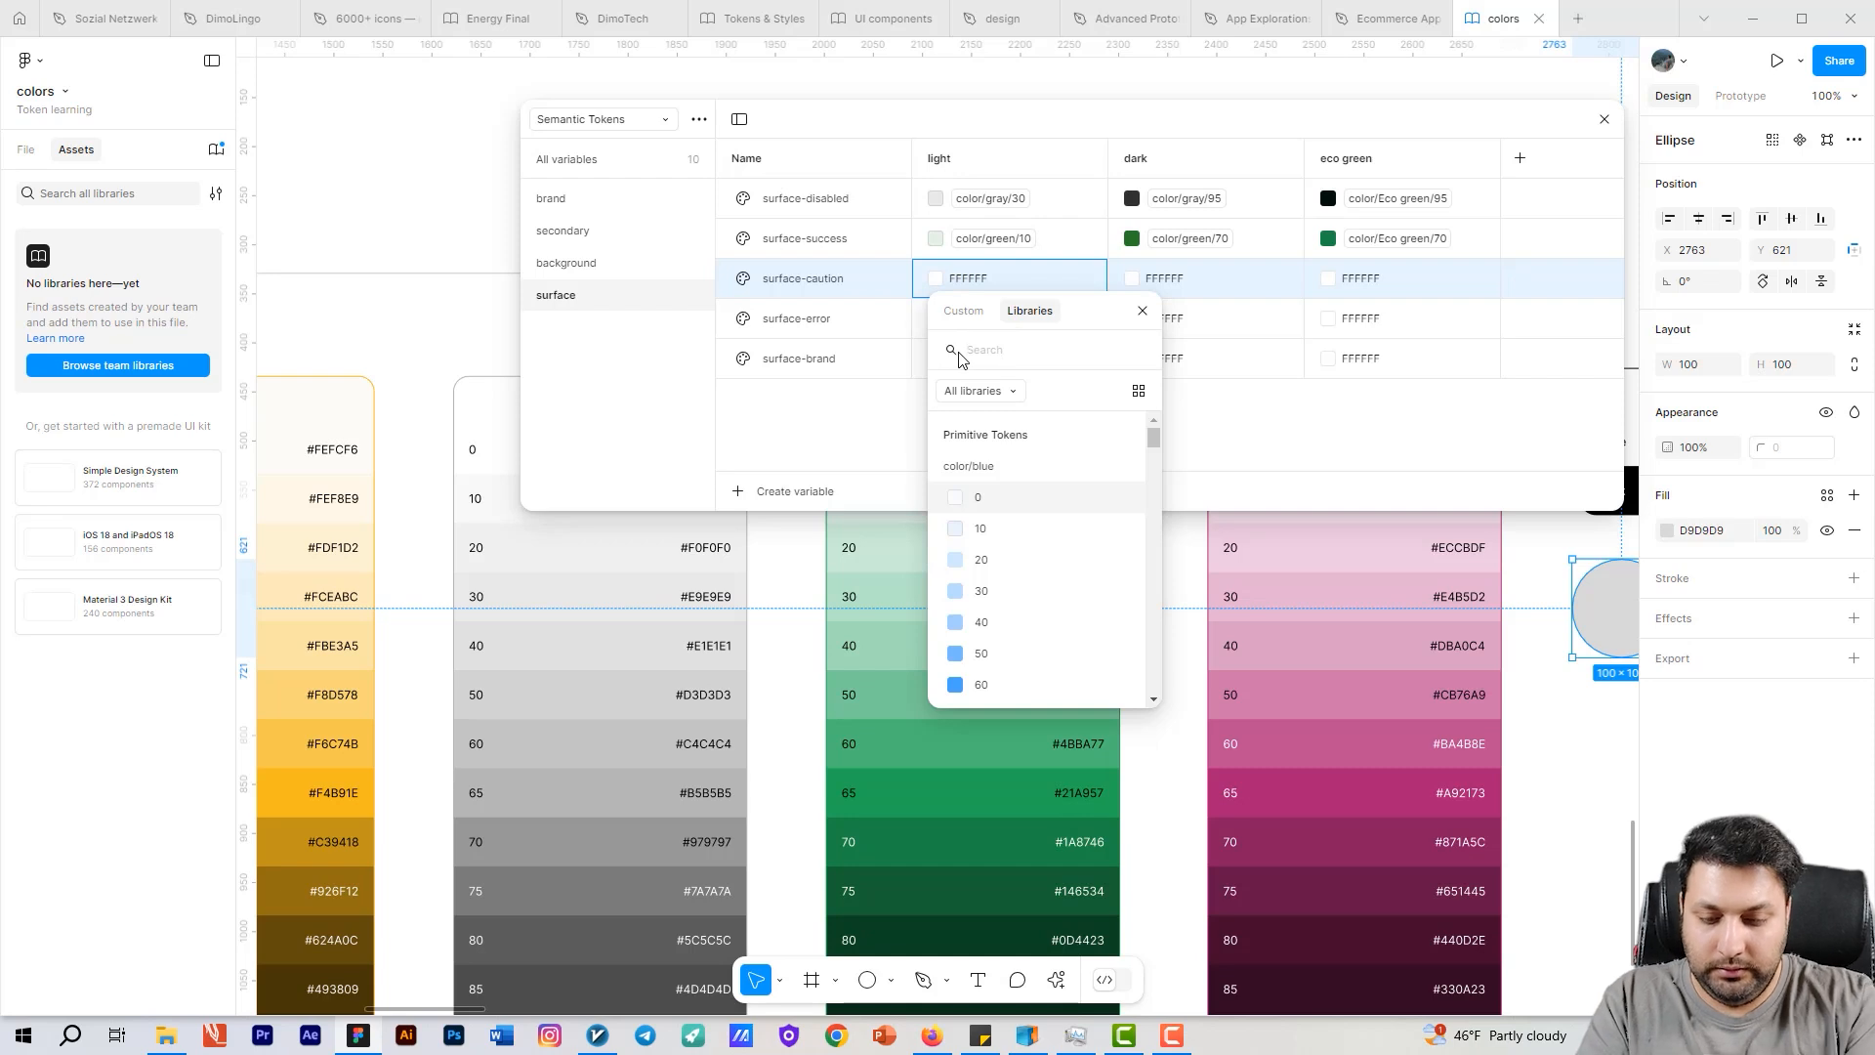
{"action": "type", "text": "llow 10"}
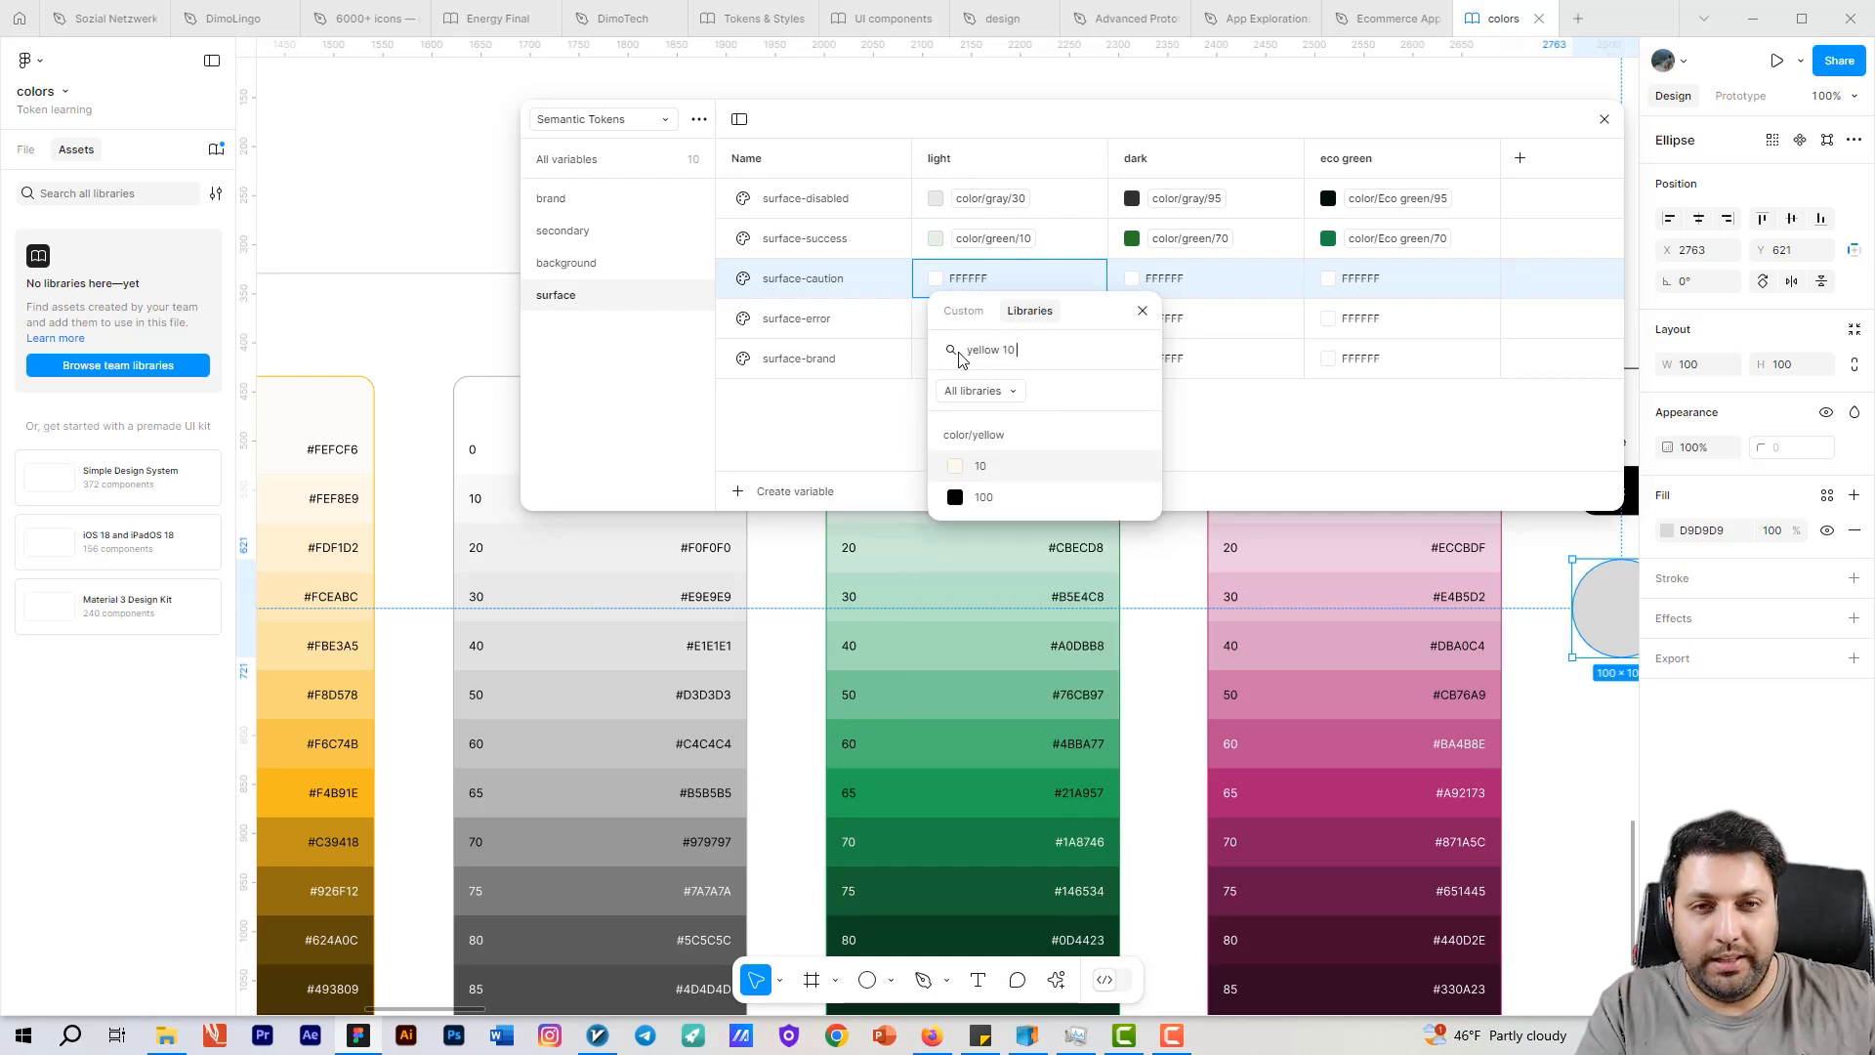
{"action": "left_click", "coordinate": [1006, 469]}
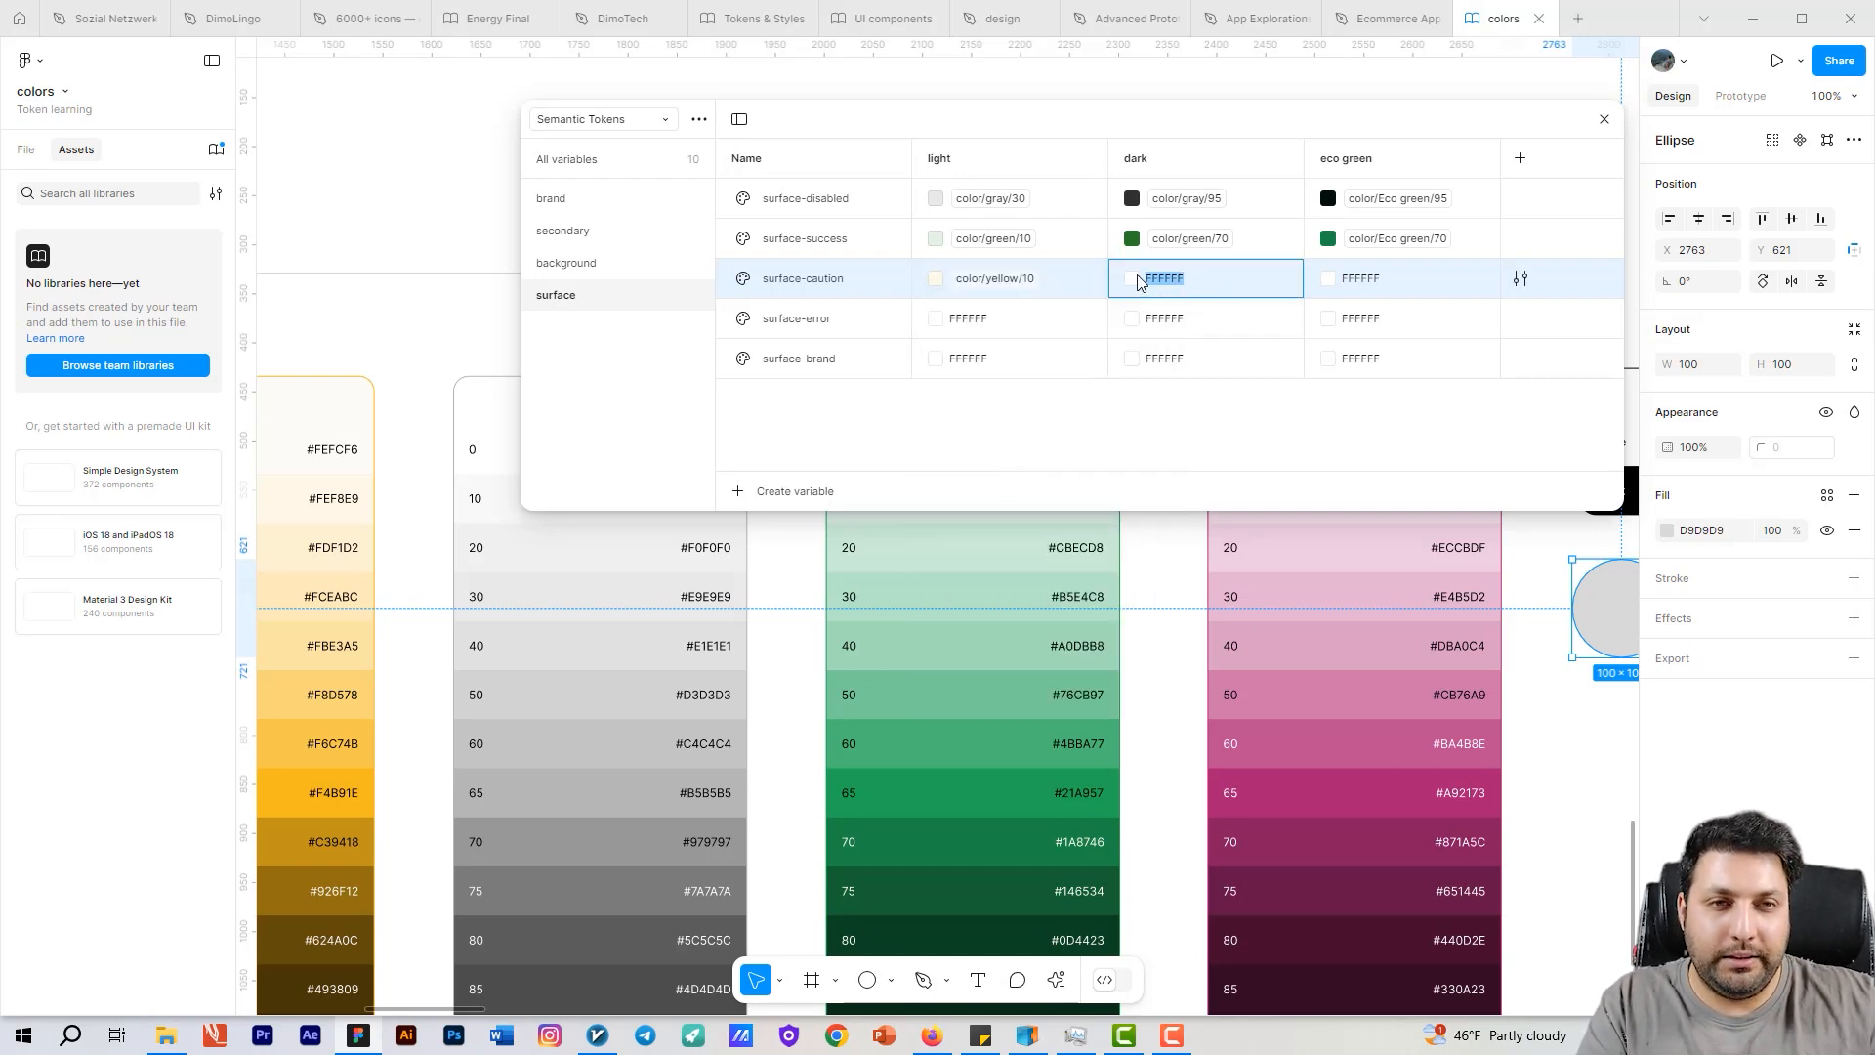
Step: Link the dark mode value of surface-caution to the primitive token color/yellow/70
{"action": "left_click", "coordinate": [1134, 279]}
{"action": "left_click", "coordinate": [1225, 310]}
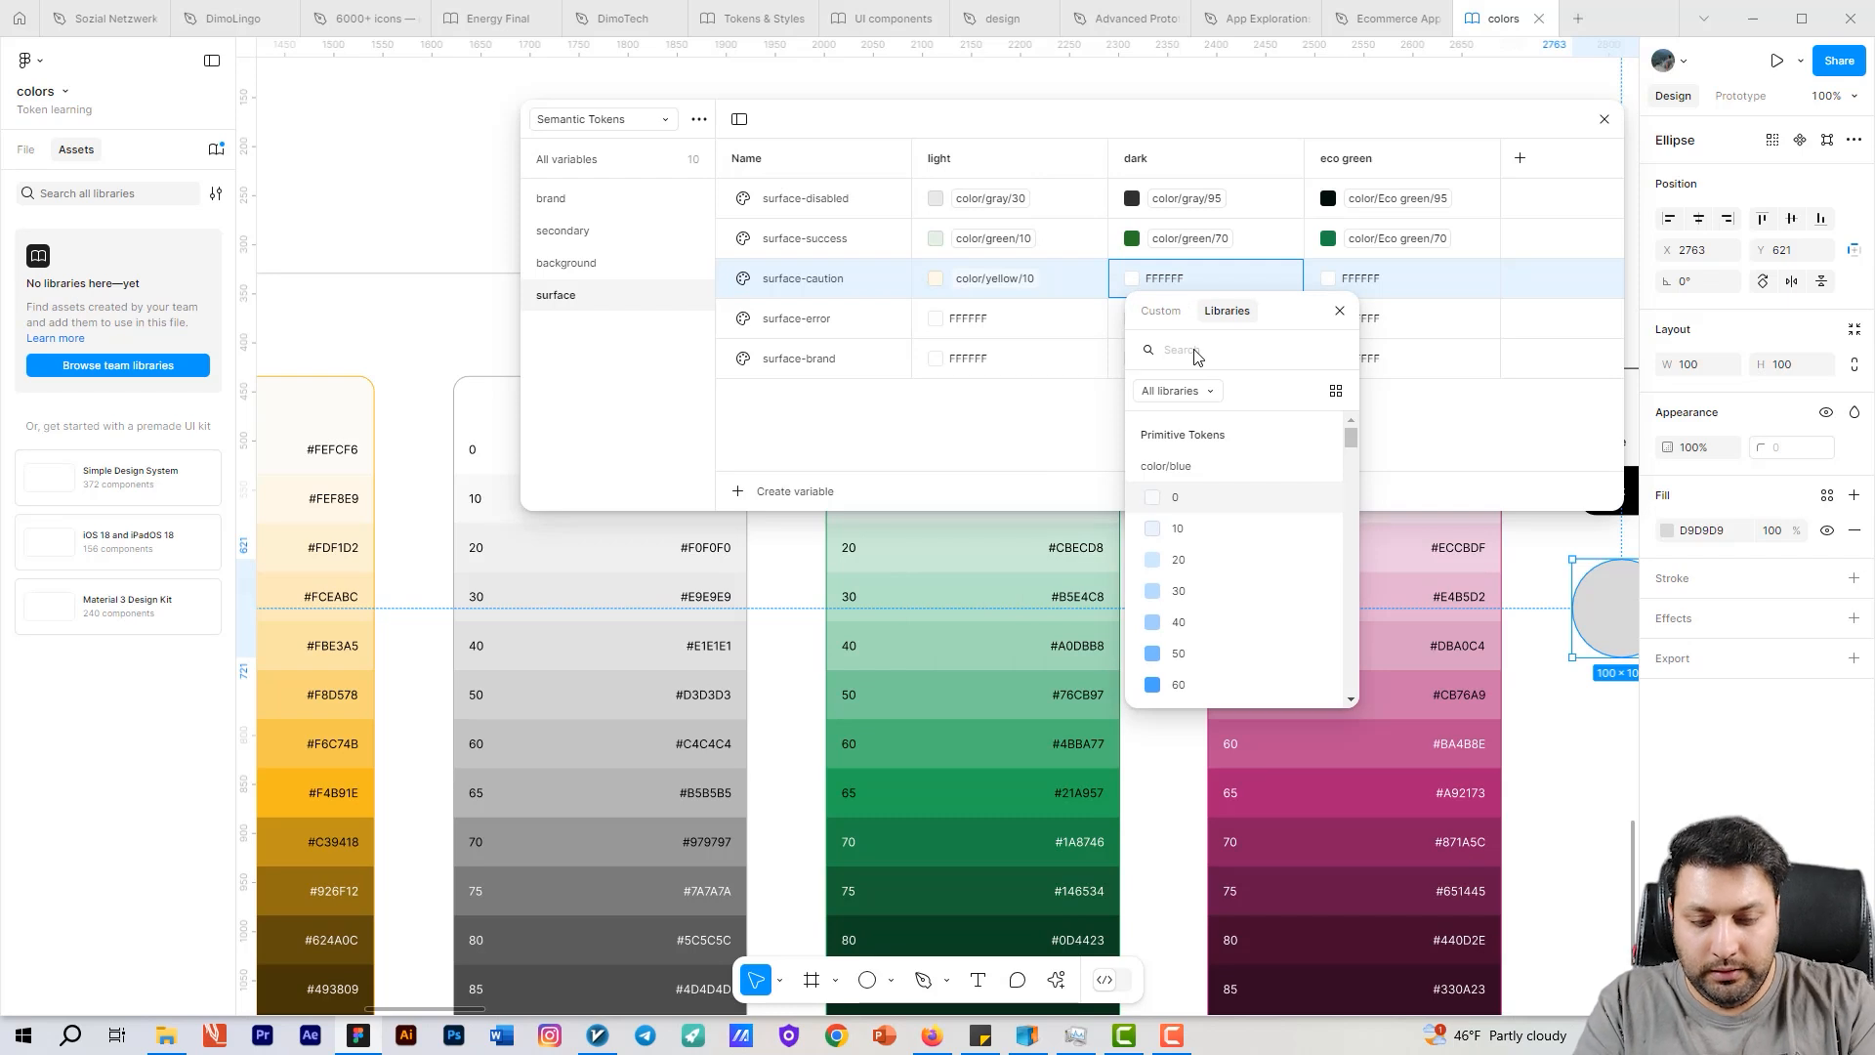
{"action": "type", "text": "yellow 70"}
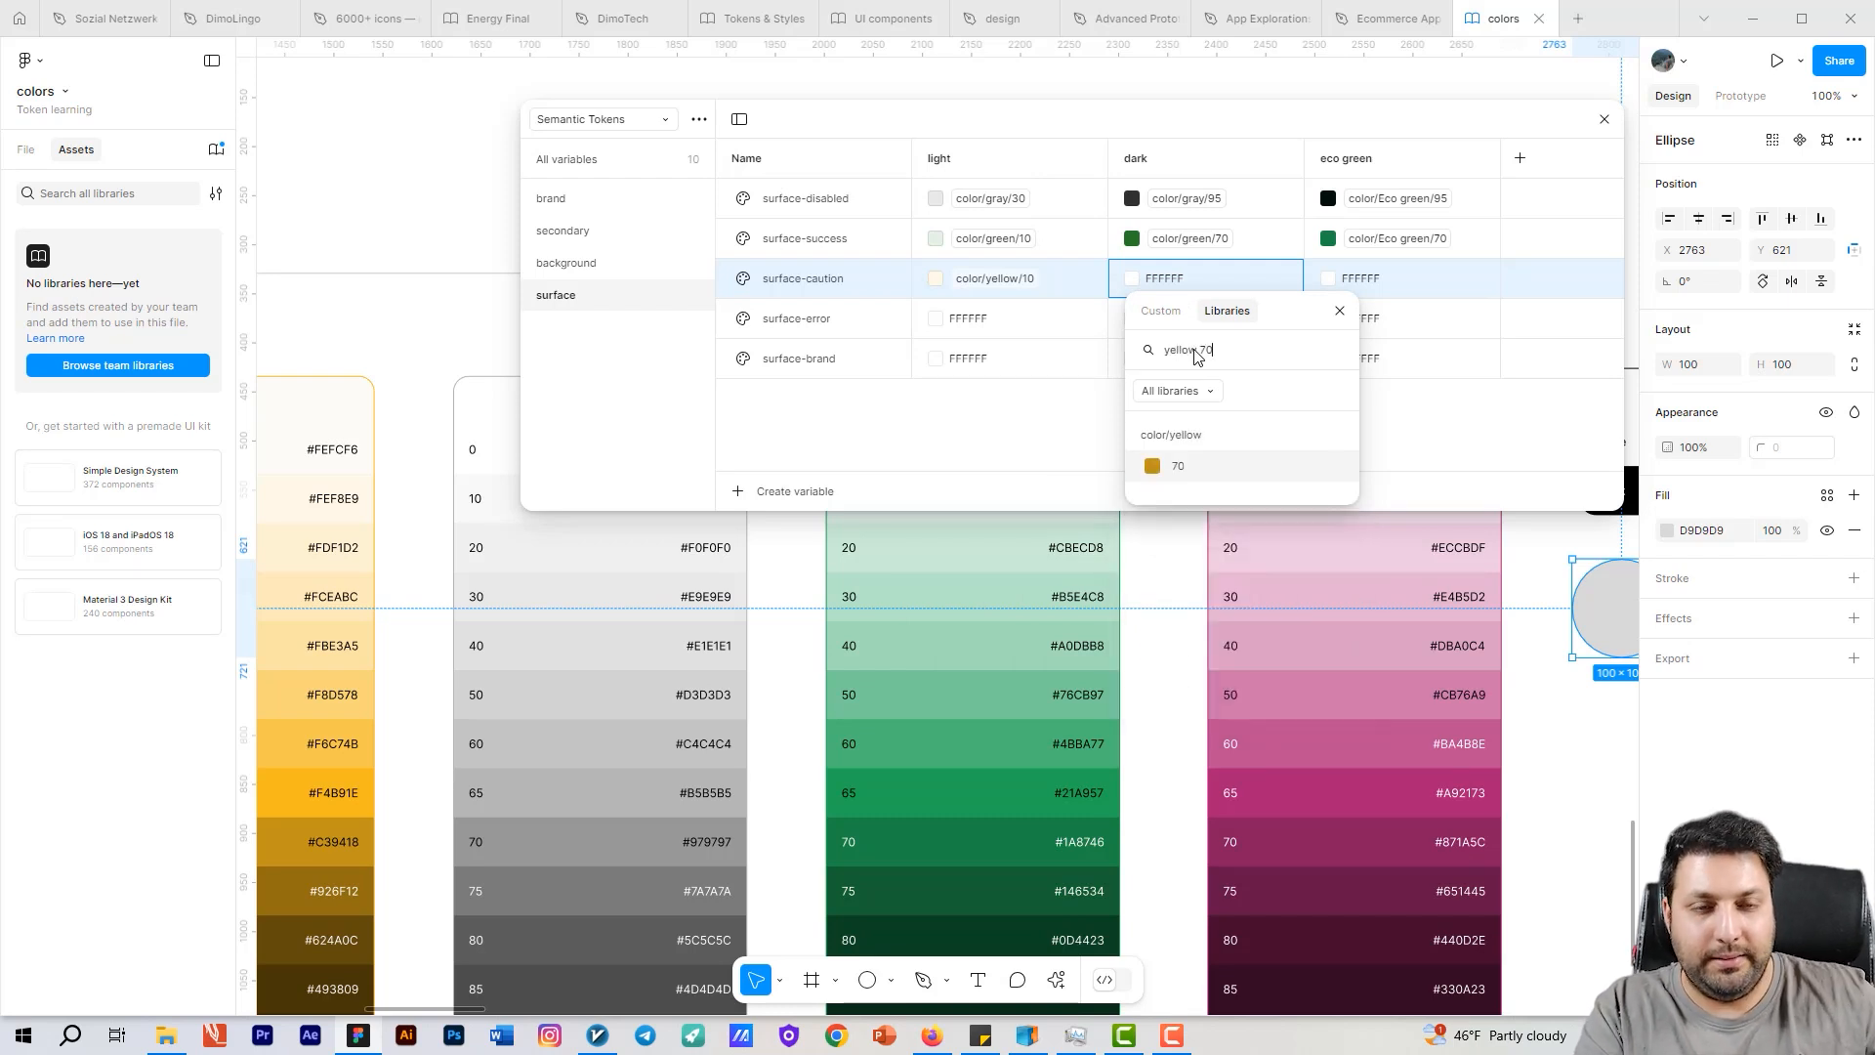
{"action": "left_click", "coordinate": [1199, 466]}
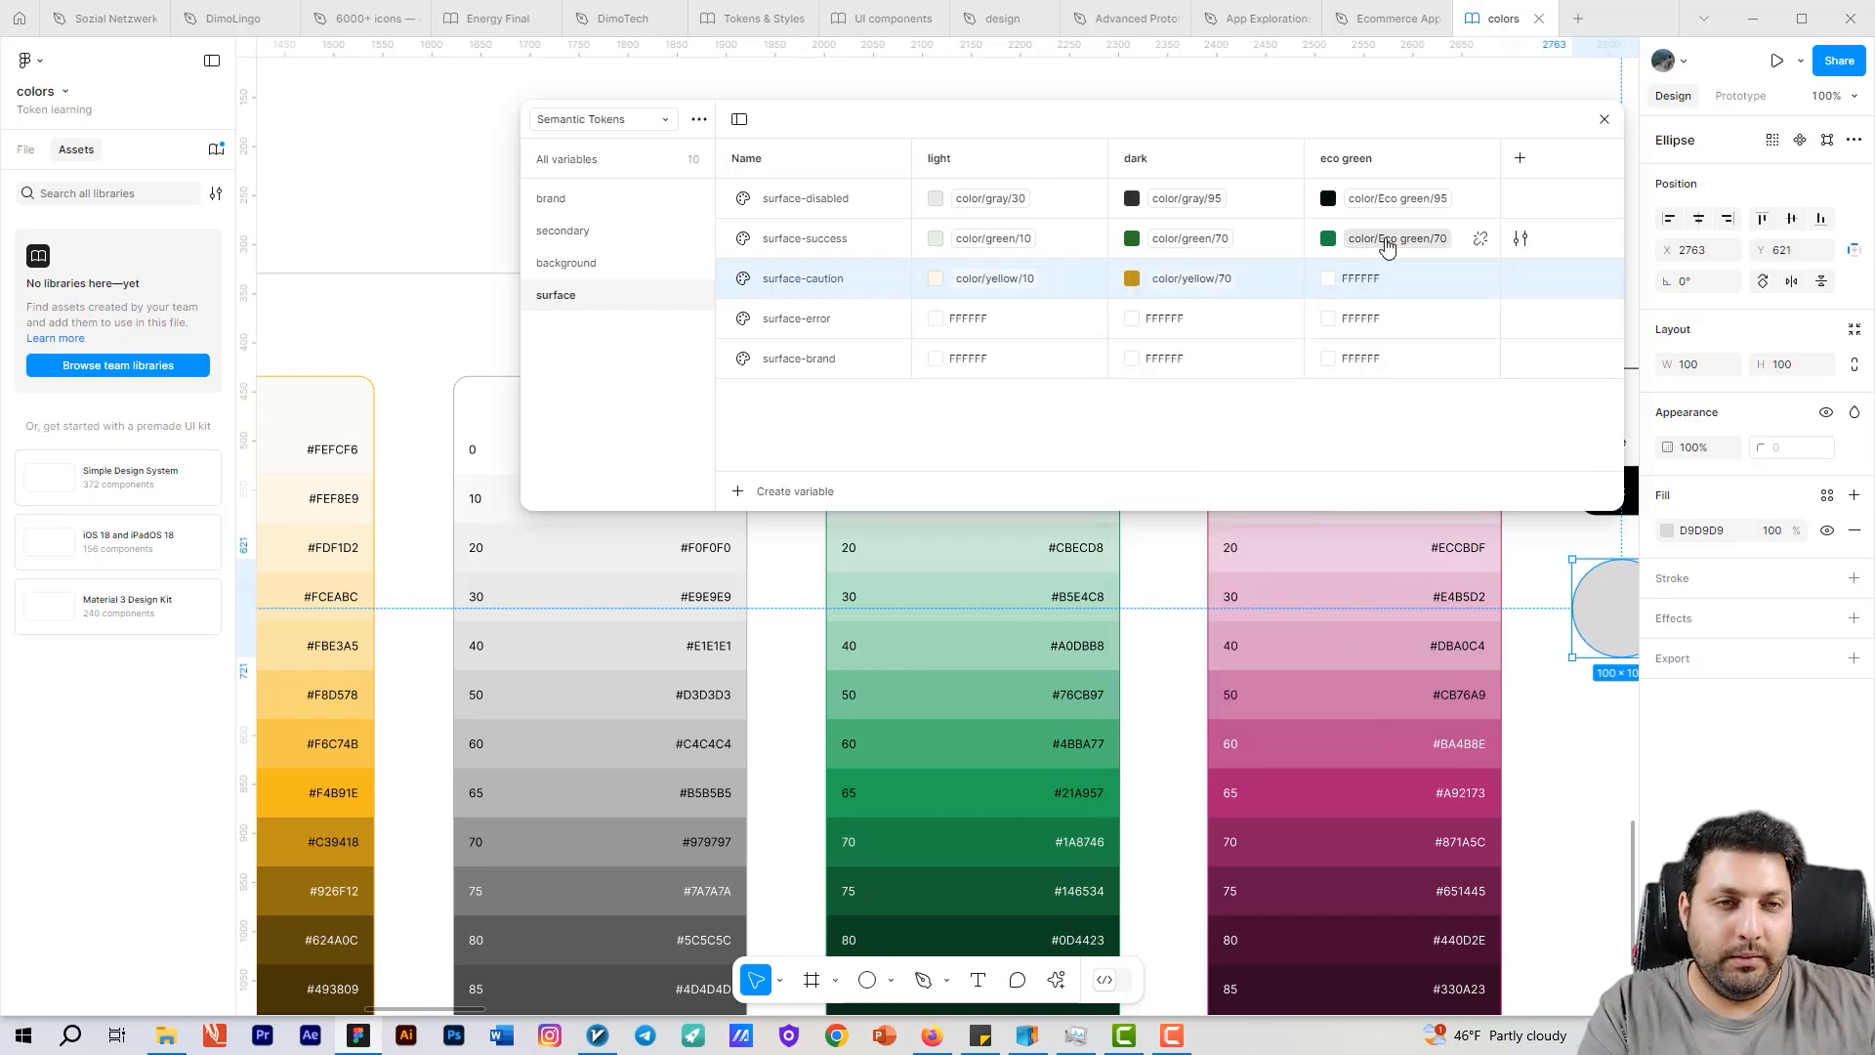
Step: Link the eco green mode value of surface-caution to the primitive token color/yellow/75
{"action": "left_click", "coordinate": [1349, 277]}
{"action": "left_click", "coordinate": [1330, 281]}
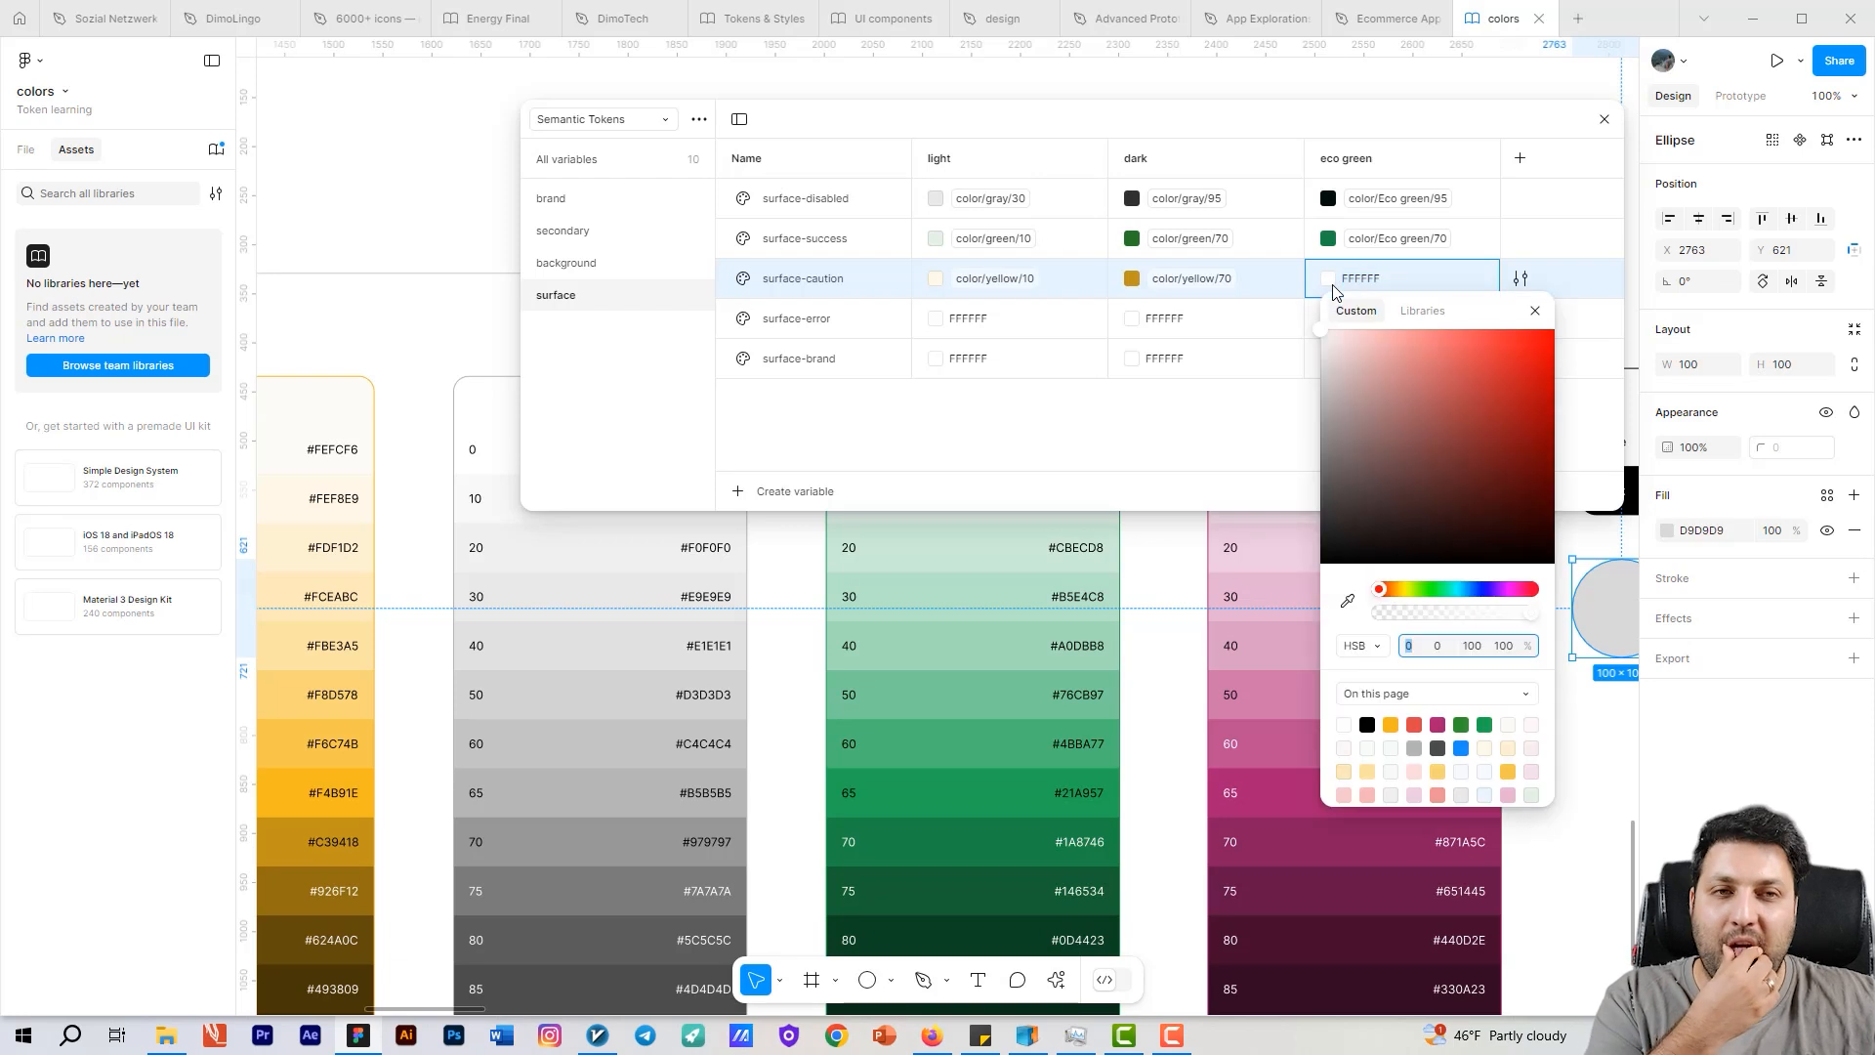
{"action": "left_click", "coordinate": [1423, 322]}
{"action": "type", "text": "yello"}
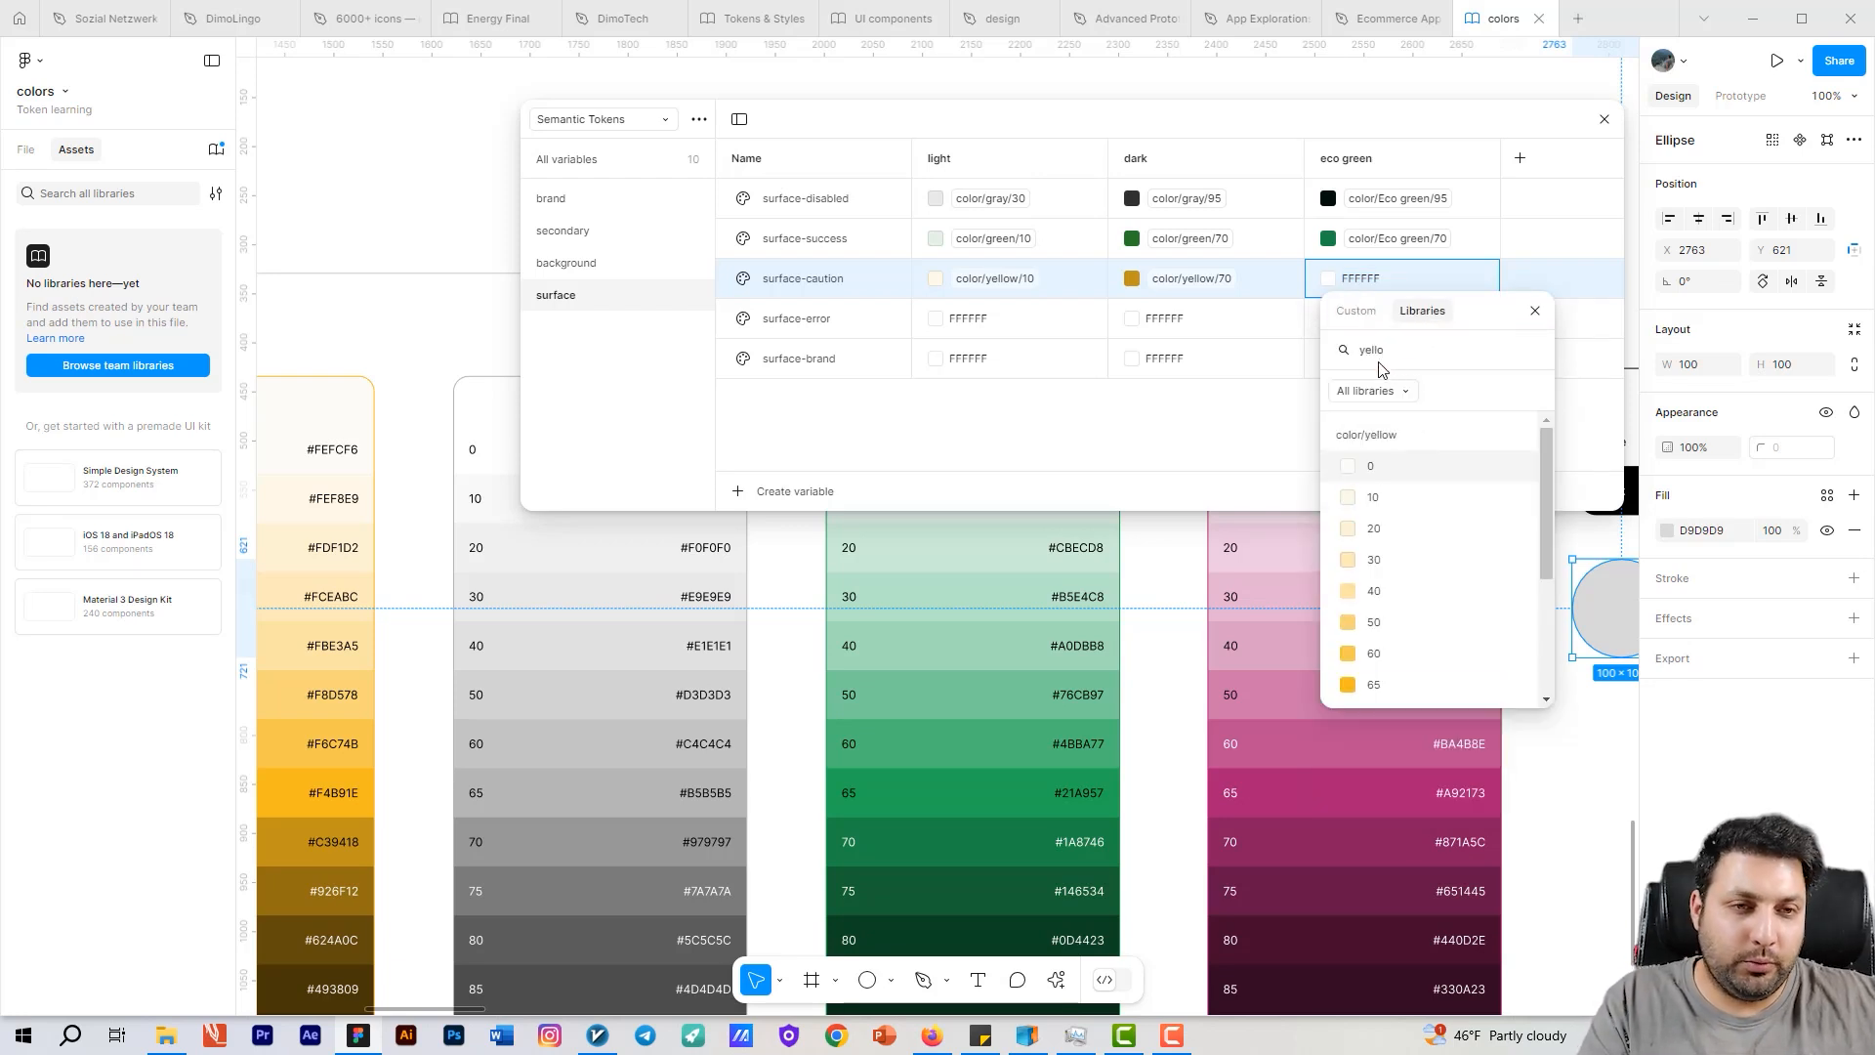
{"action": "scroll", "coordinate": [1421, 644], "scroll_direction": "down", "scroll_amount": 1}
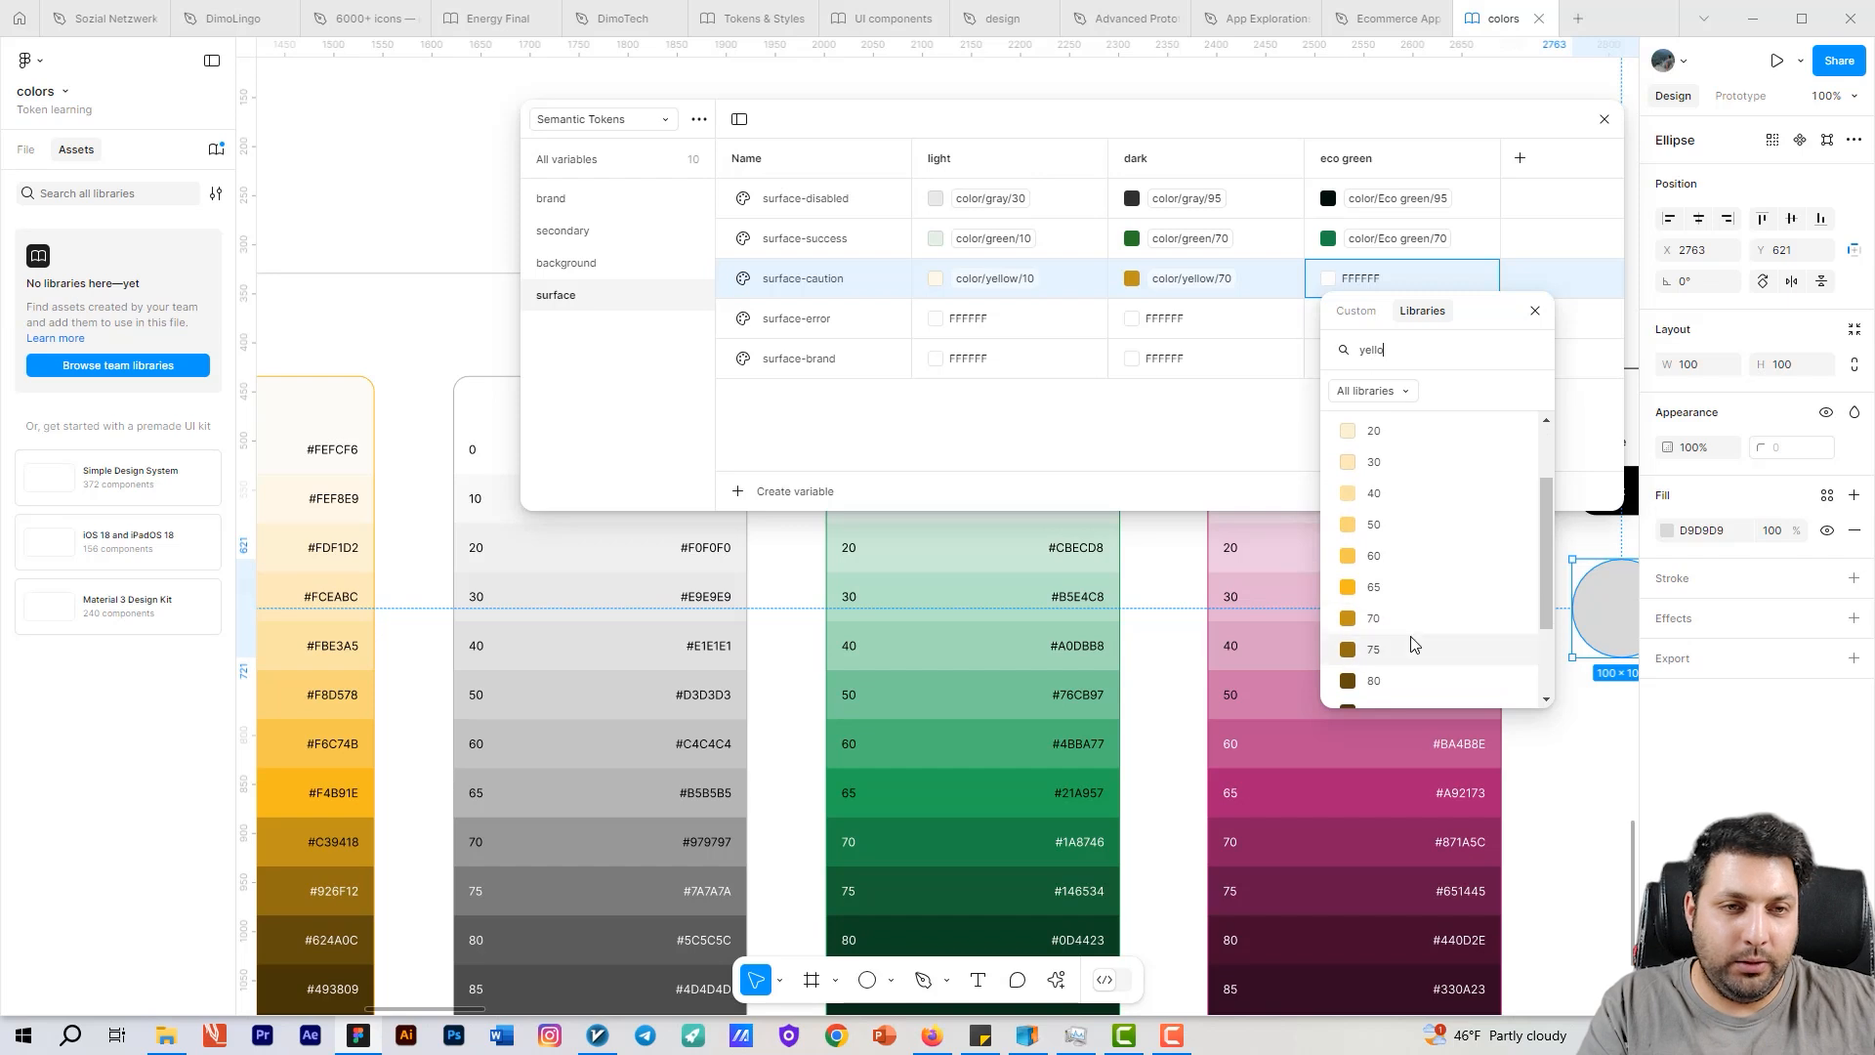
{"action": "left_click", "coordinate": [1404, 650]}
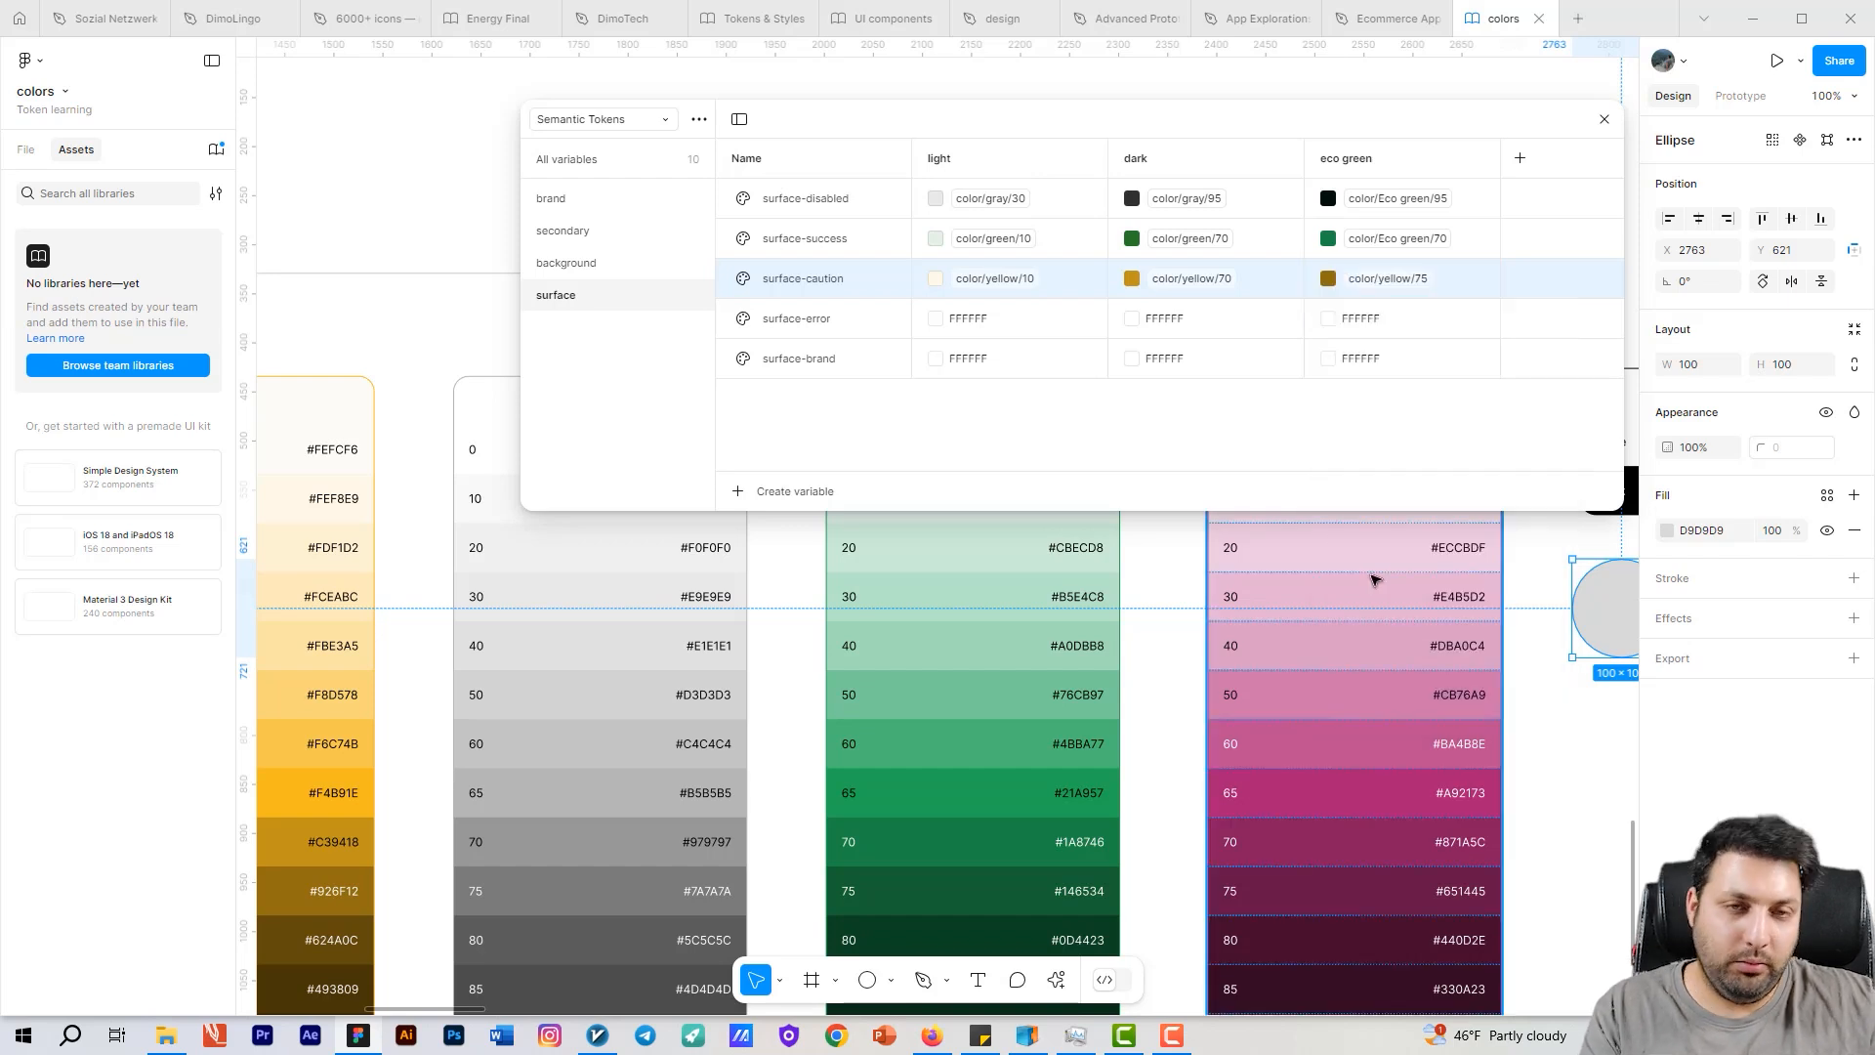
Step: Open the library color search for the light mode value of surface-error
{"action": "left_click", "coordinate": [834, 319]}
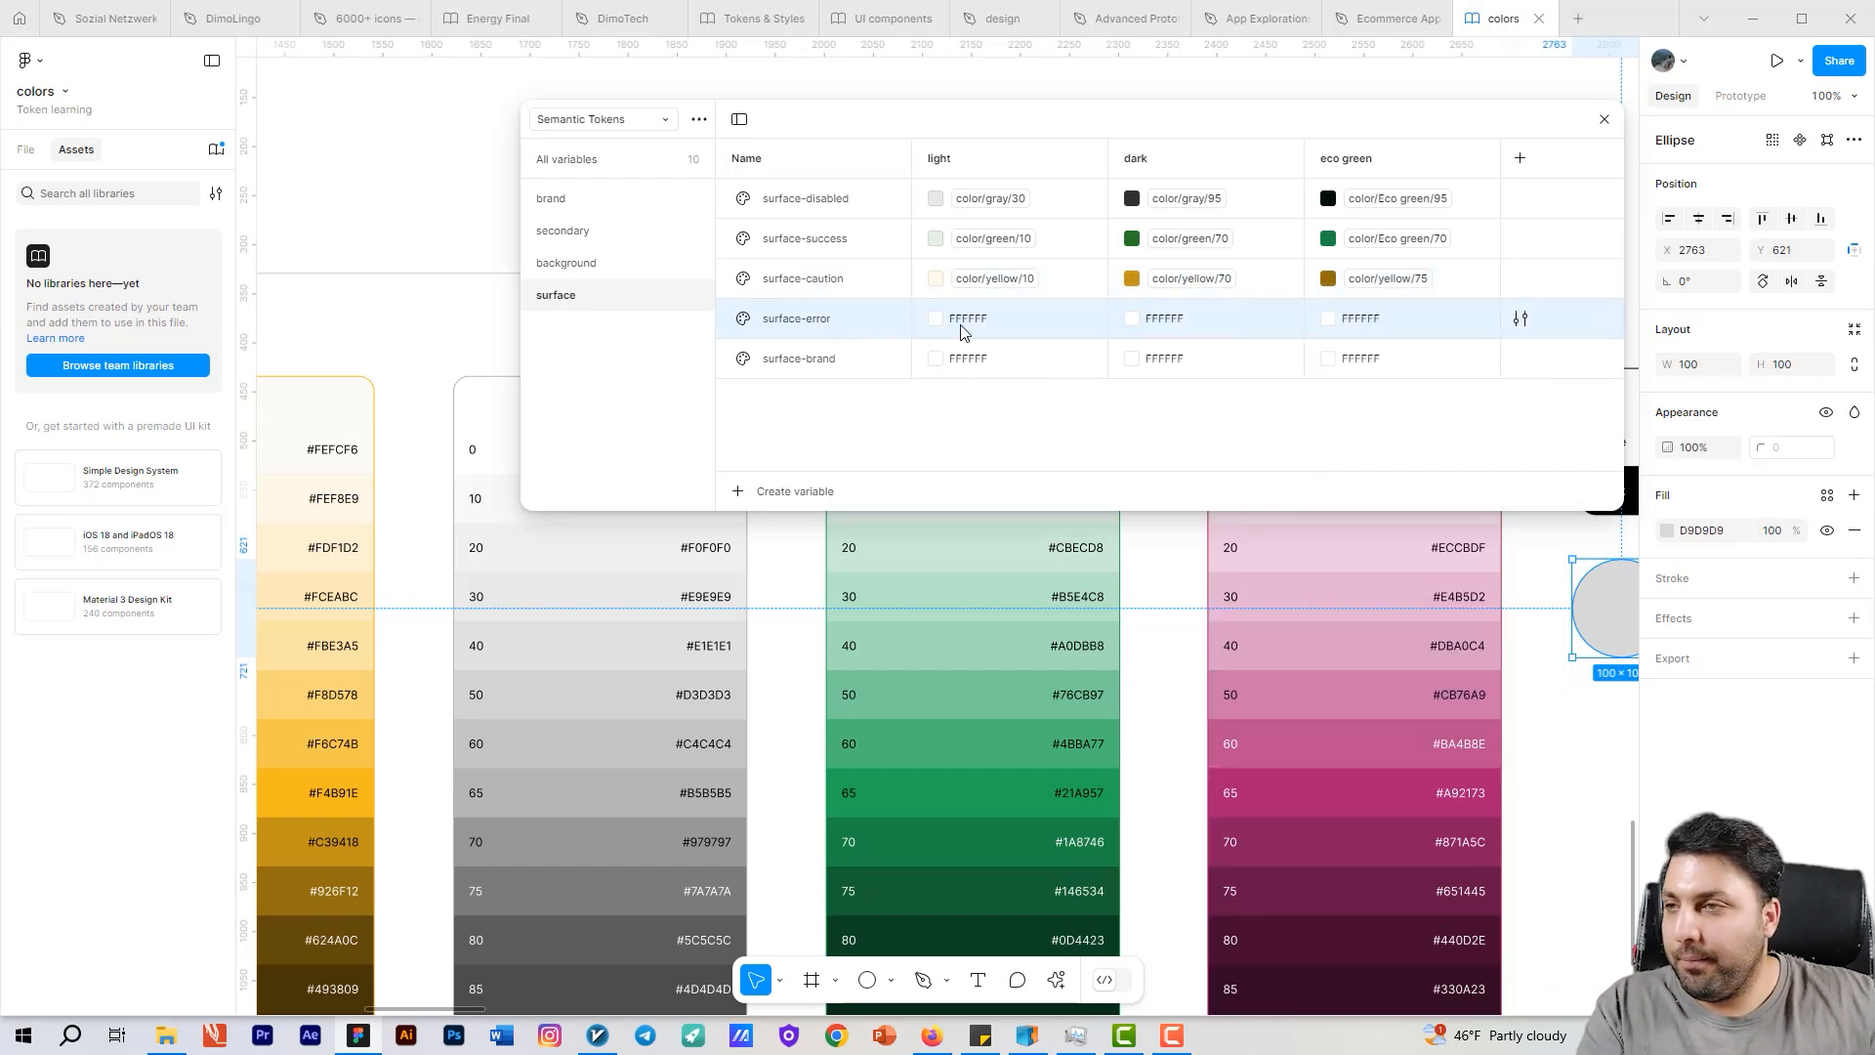
{"action": "left_click", "coordinate": [961, 330]}
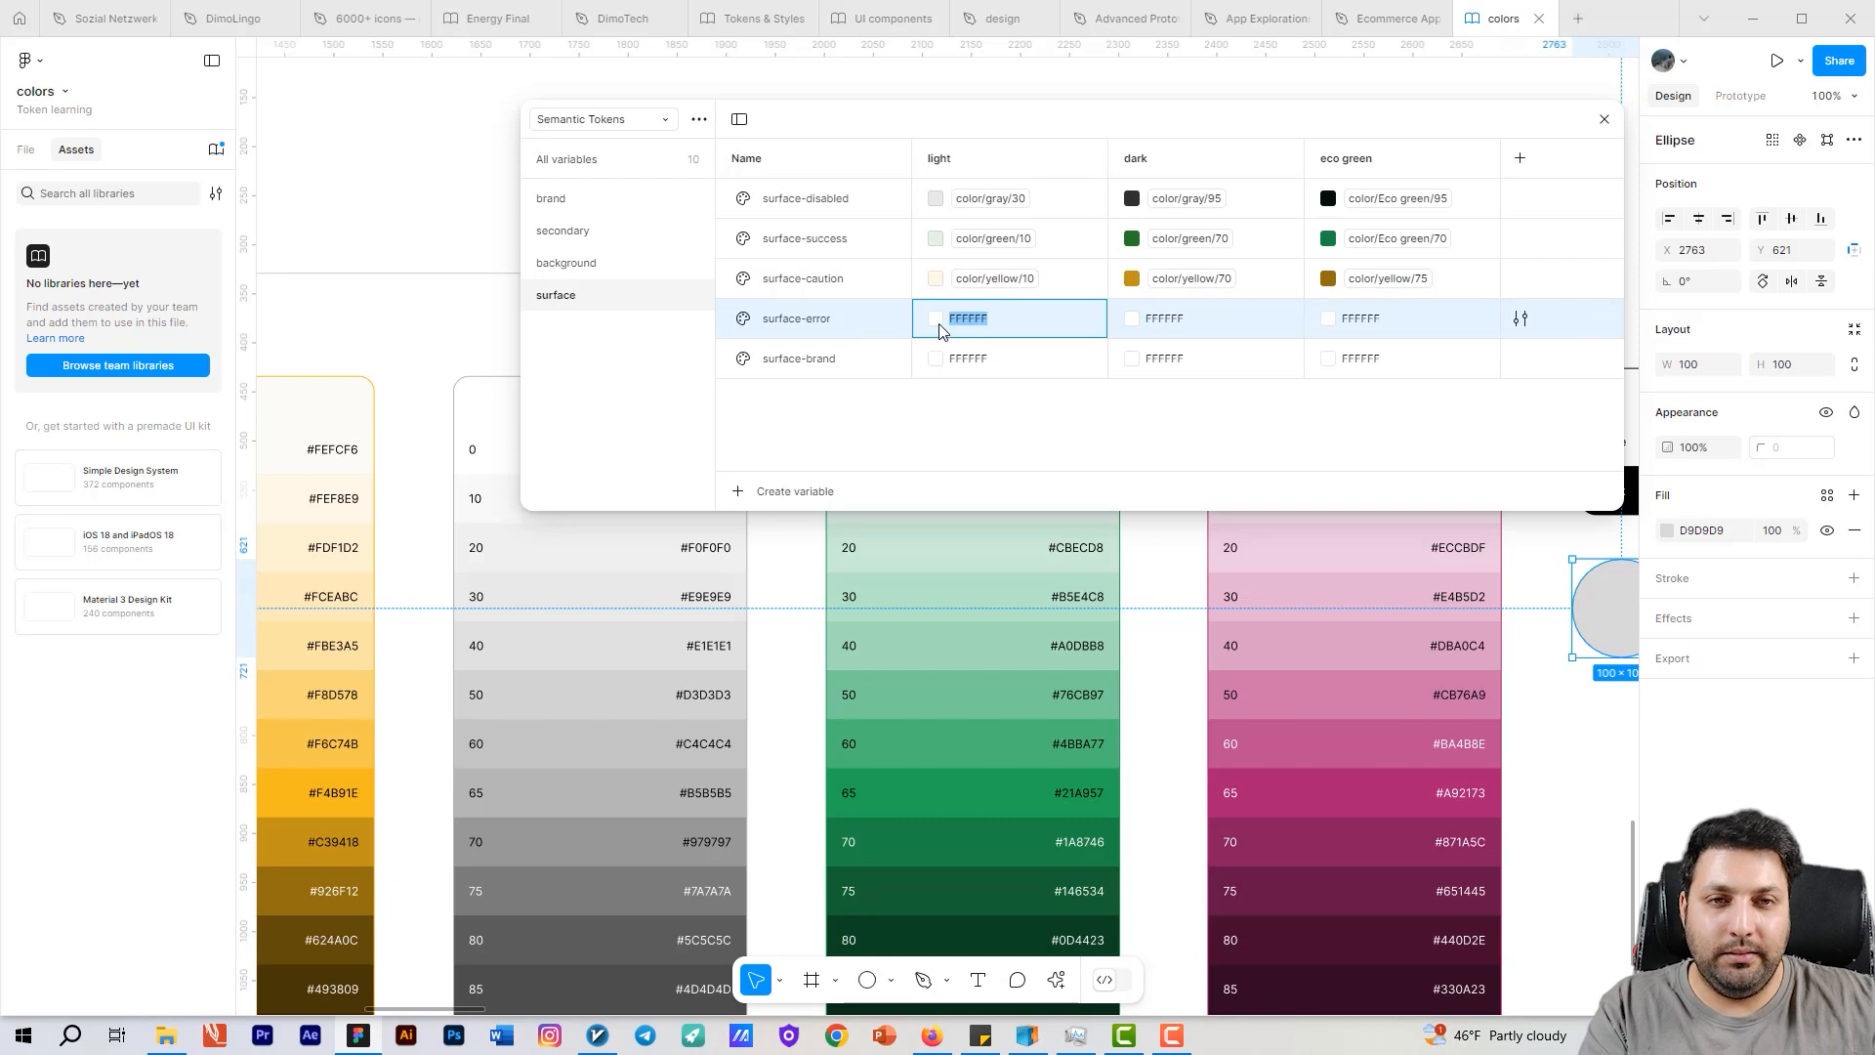
{"action": "left_click", "coordinate": [935, 322]}
{"action": "left_click", "coordinate": [1030, 353]}
{"action": "left_click", "coordinate": [999, 391]}
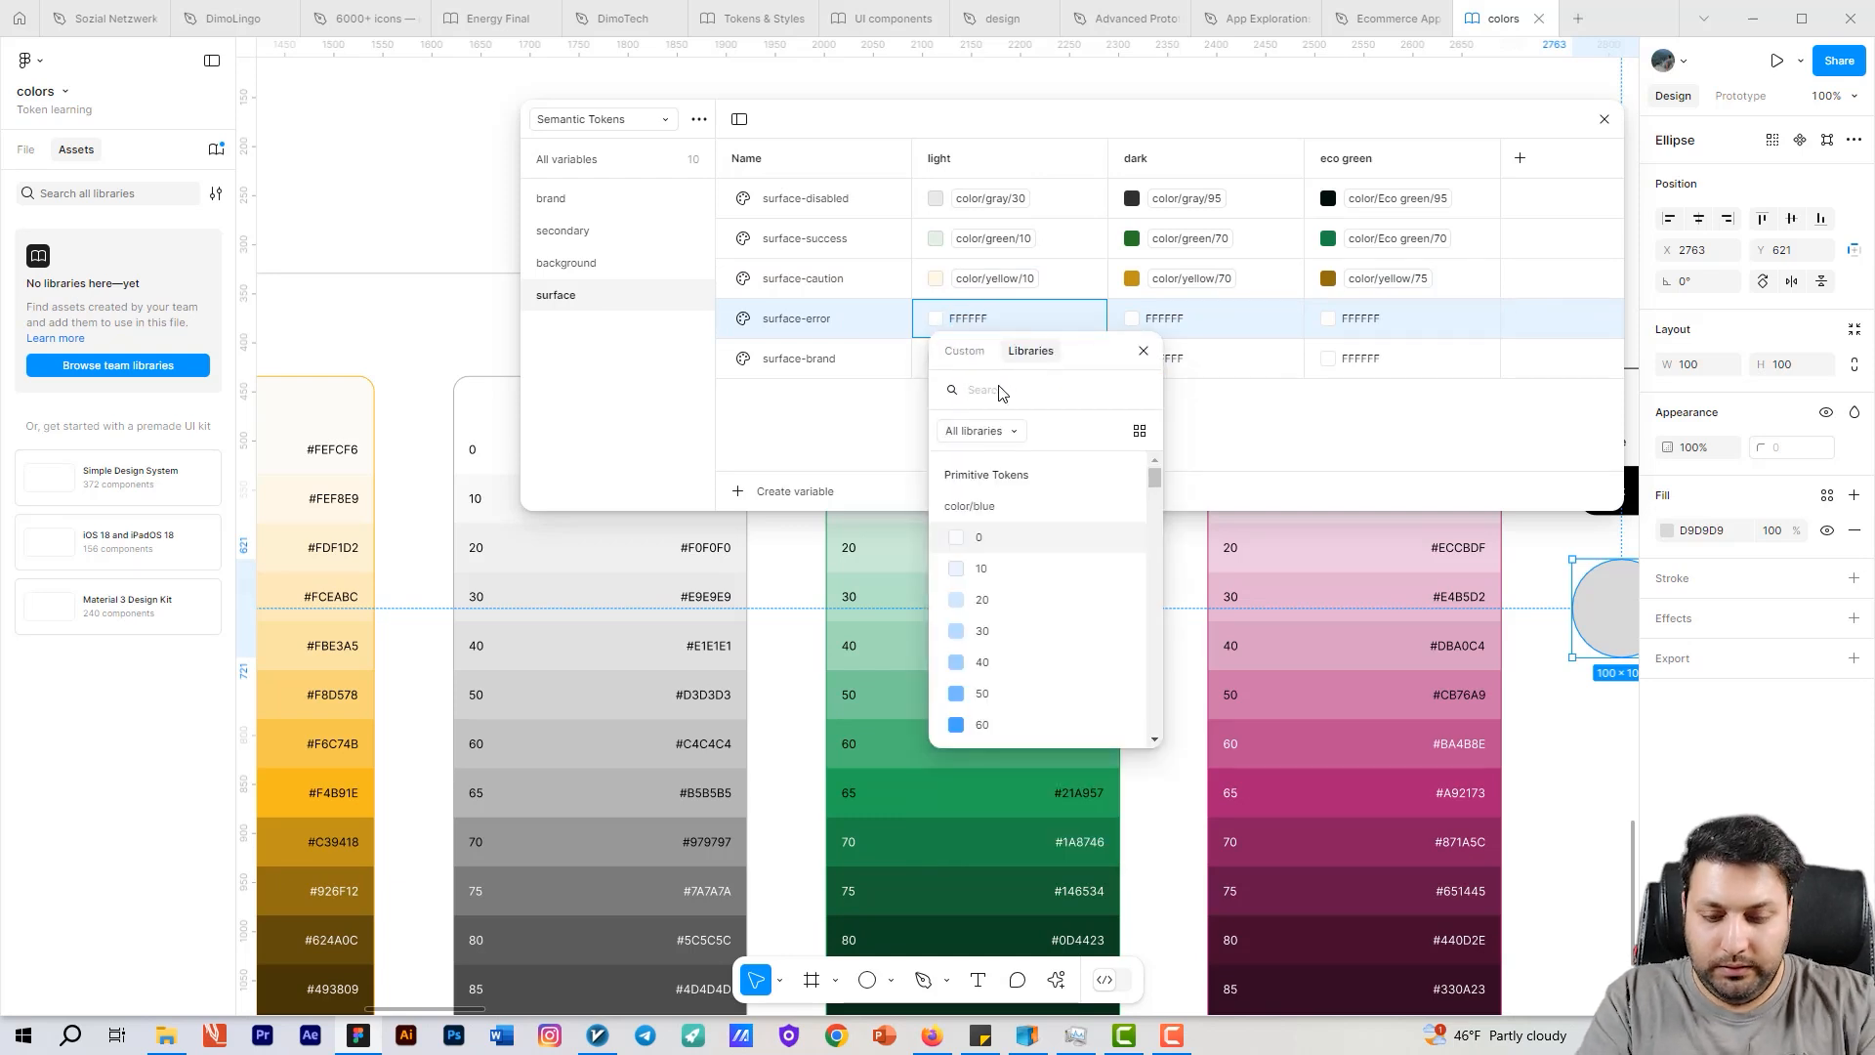
{"action": "type", "text": "error 10"}
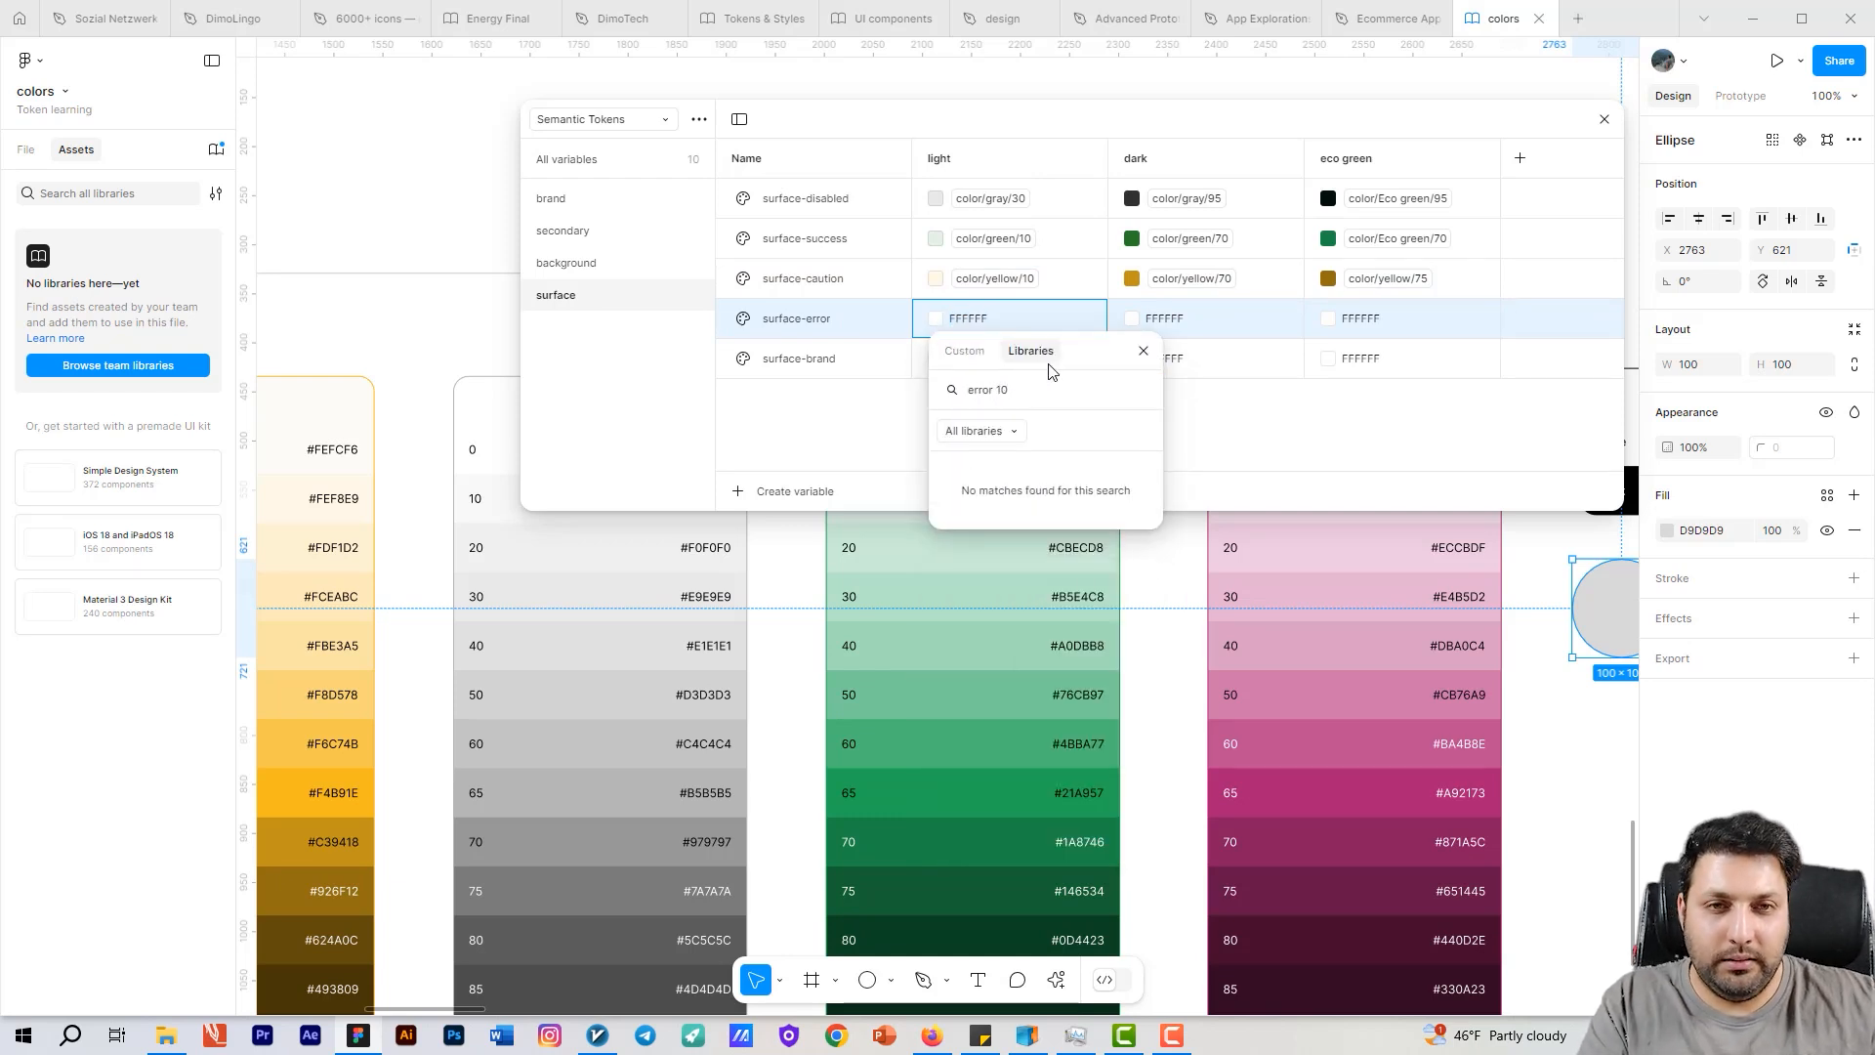
{"action": "key", "text": "BackSpace"}
{"action": "key", "text": "BackSpace"}
{"action": "key", "text": "BackSpace"}
{"action": "key", "text": "BackSpace"}
{"action": "key", "text": "BackSpace"}
{"action": "key", "text": "BackSpace"}
{"action": "key", "text": "BackSpace"}
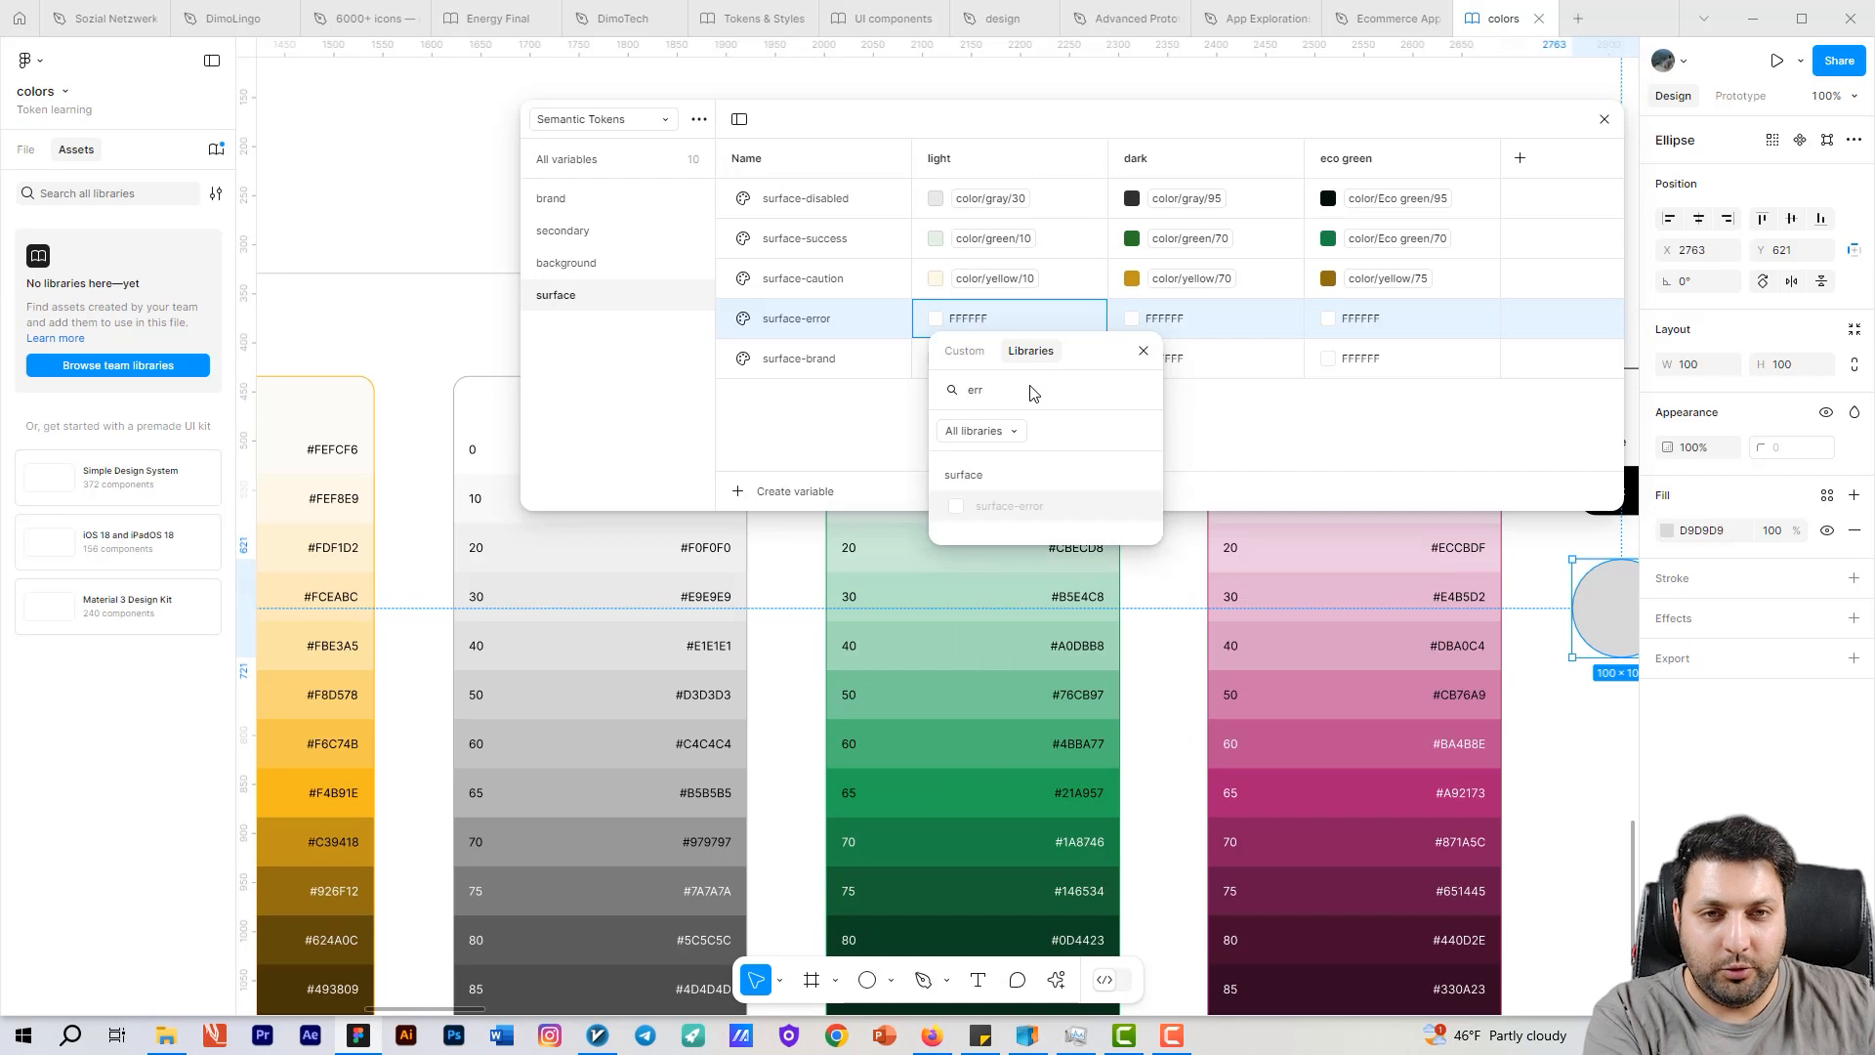
Step: Link surface-error to color/red/10 in light mode and to color/red/70 in dark mode
{"action": "type", "text": "red"}
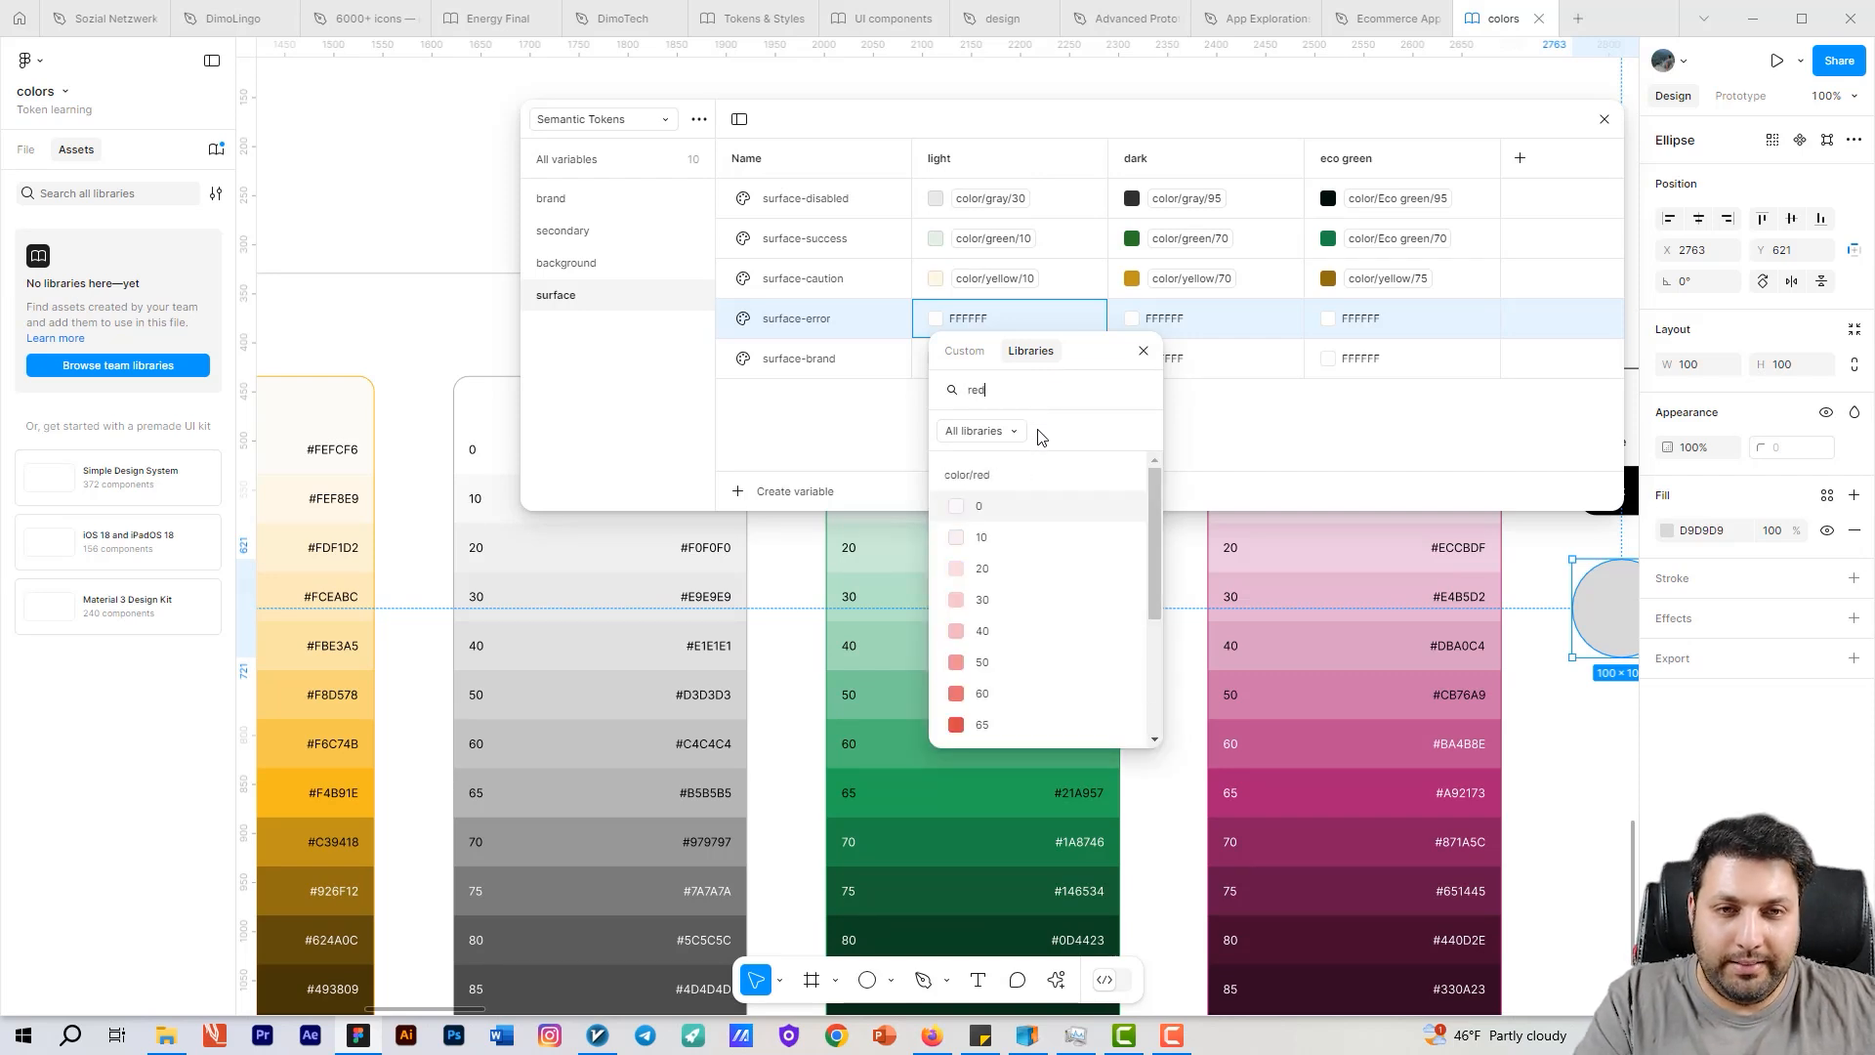
{"action": "left_click", "coordinate": [1012, 539]}
{"action": "left_click", "coordinate": [1133, 332]}
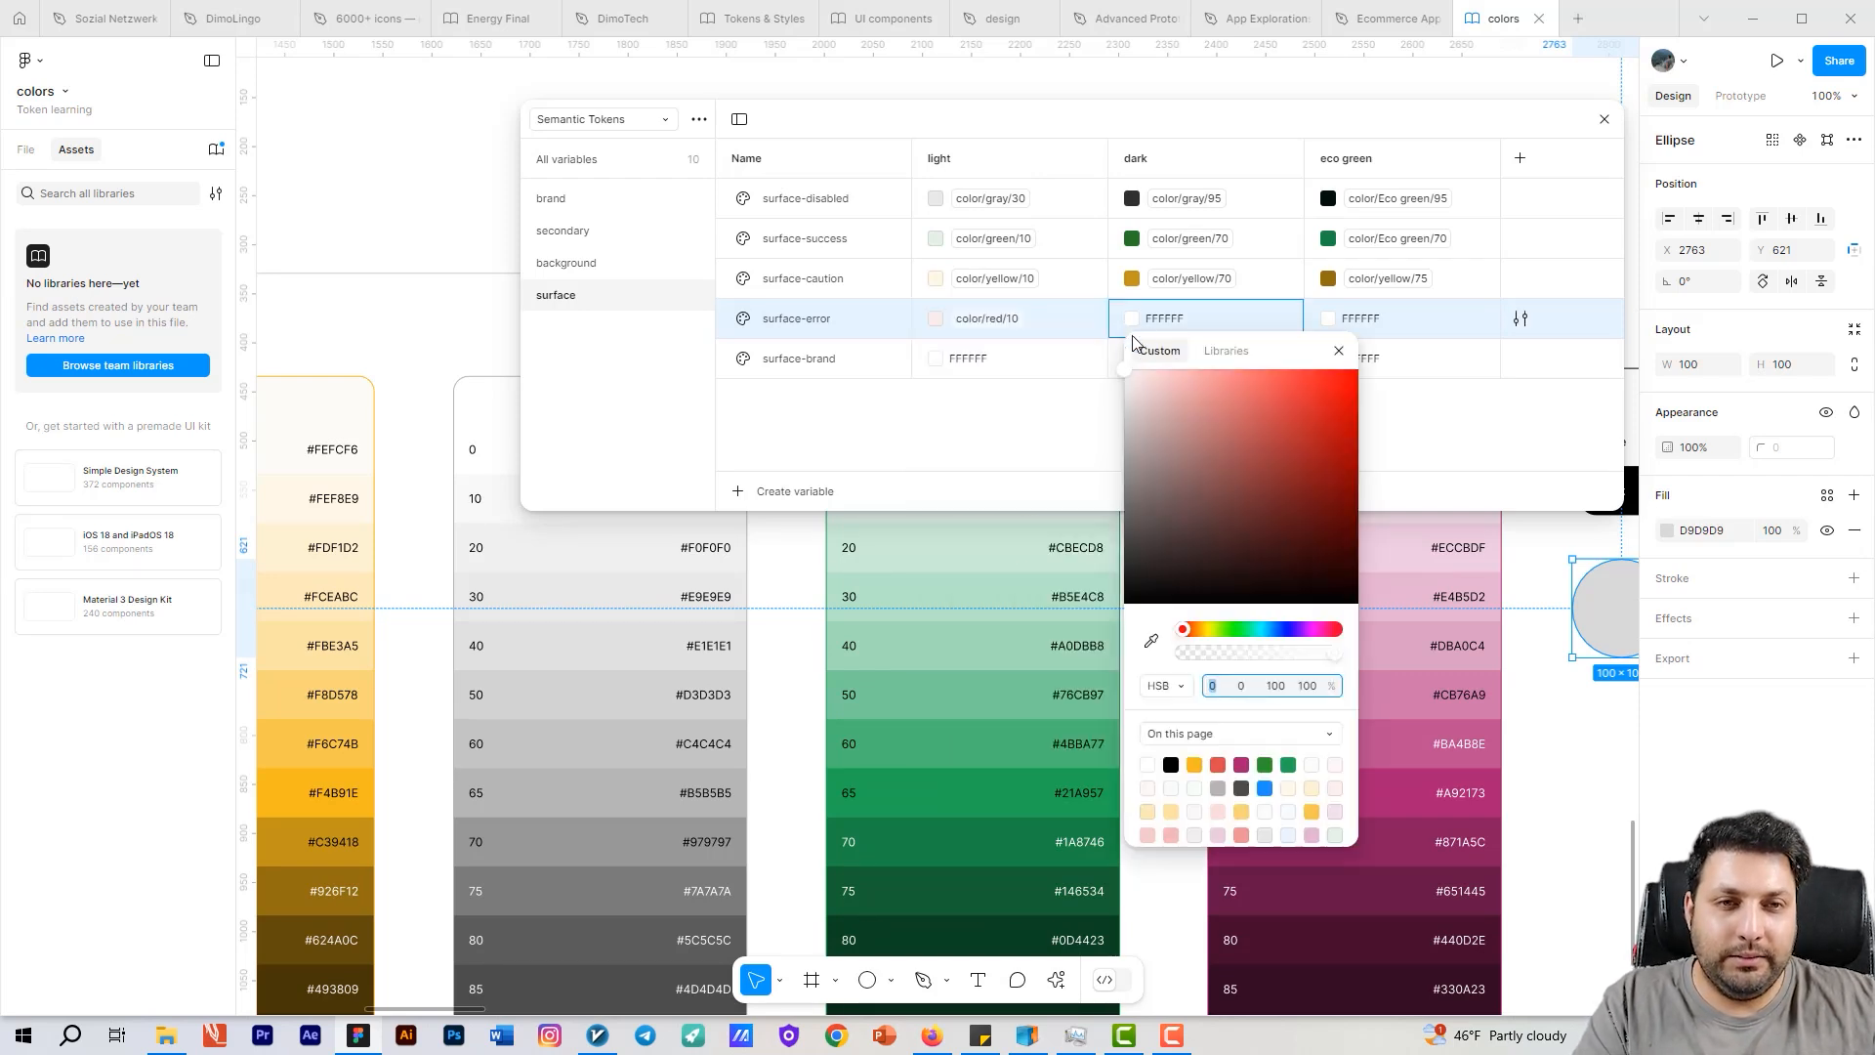
{"action": "left_click", "coordinate": [1224, 350]}
{"action": "type", "text": "red"}
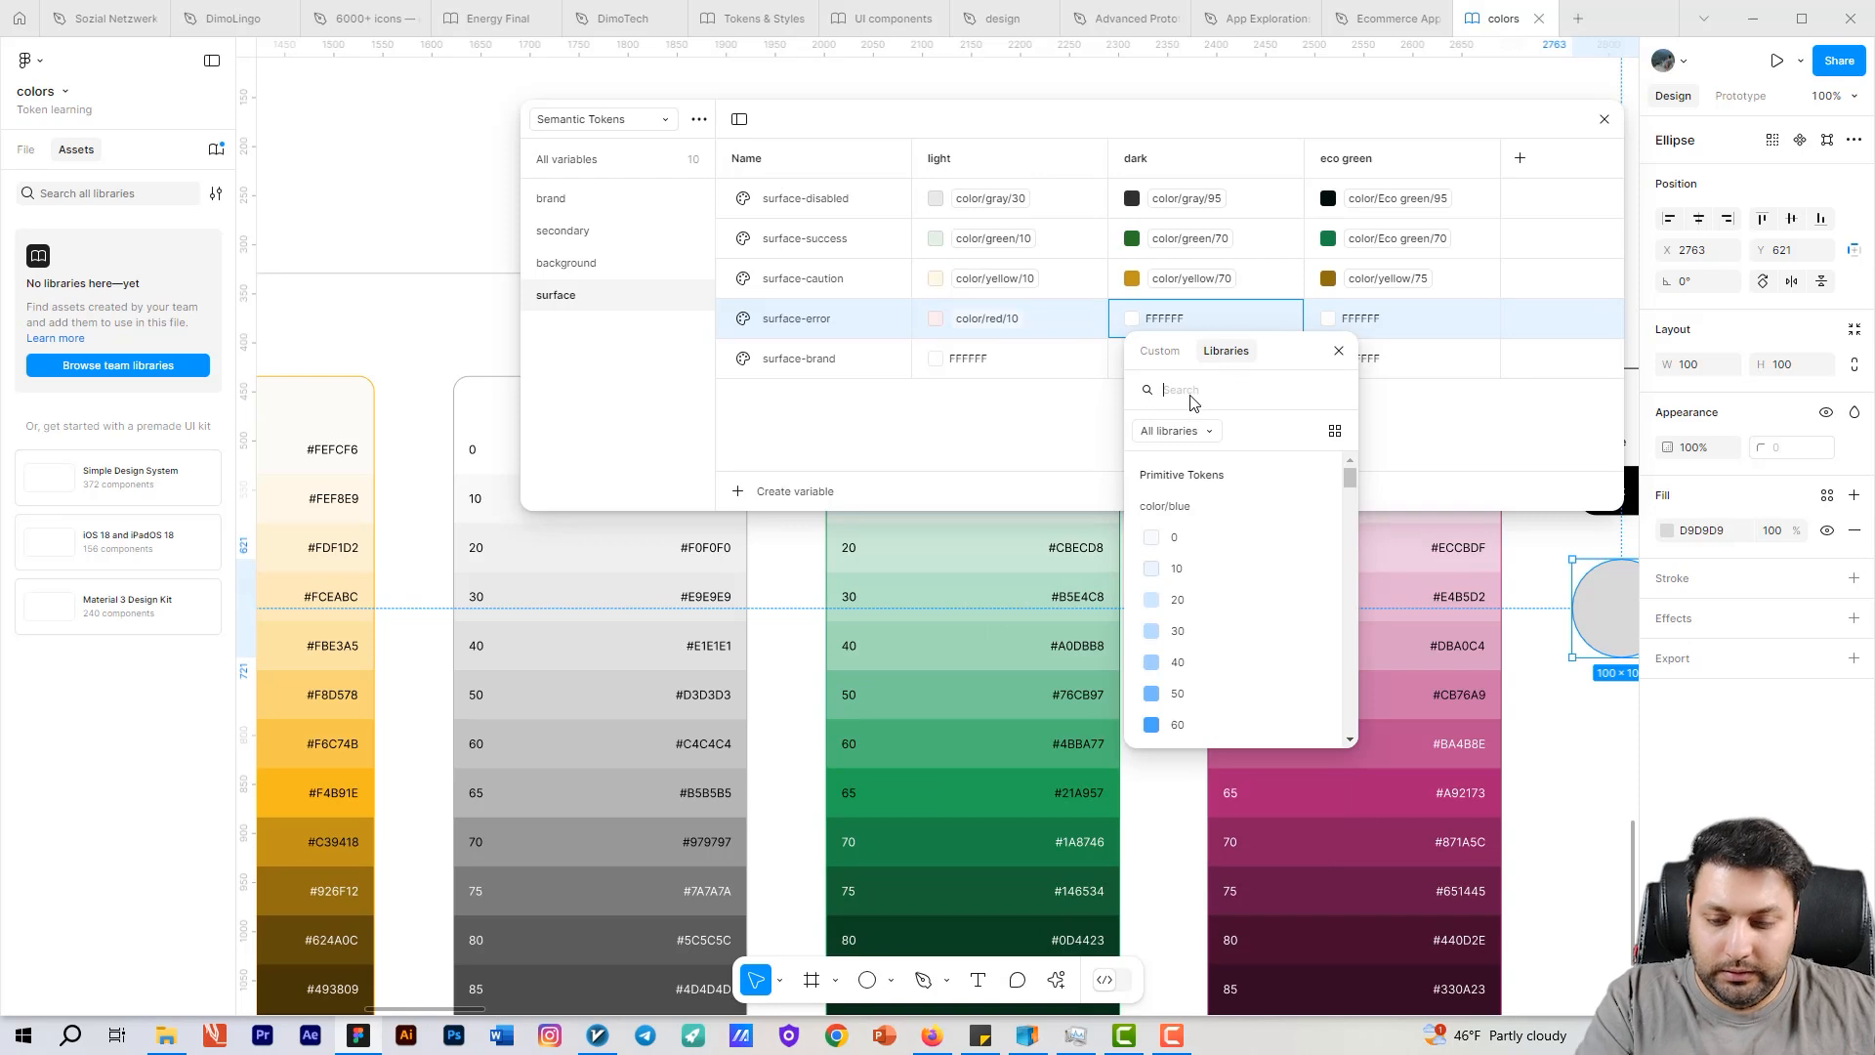
{"action": "scroll", "coordinate": [1206, 601], "scroll_direction": "down", "scroll_amount": 3}
{"action": "left_click", "coordinate": [1202, 562]}
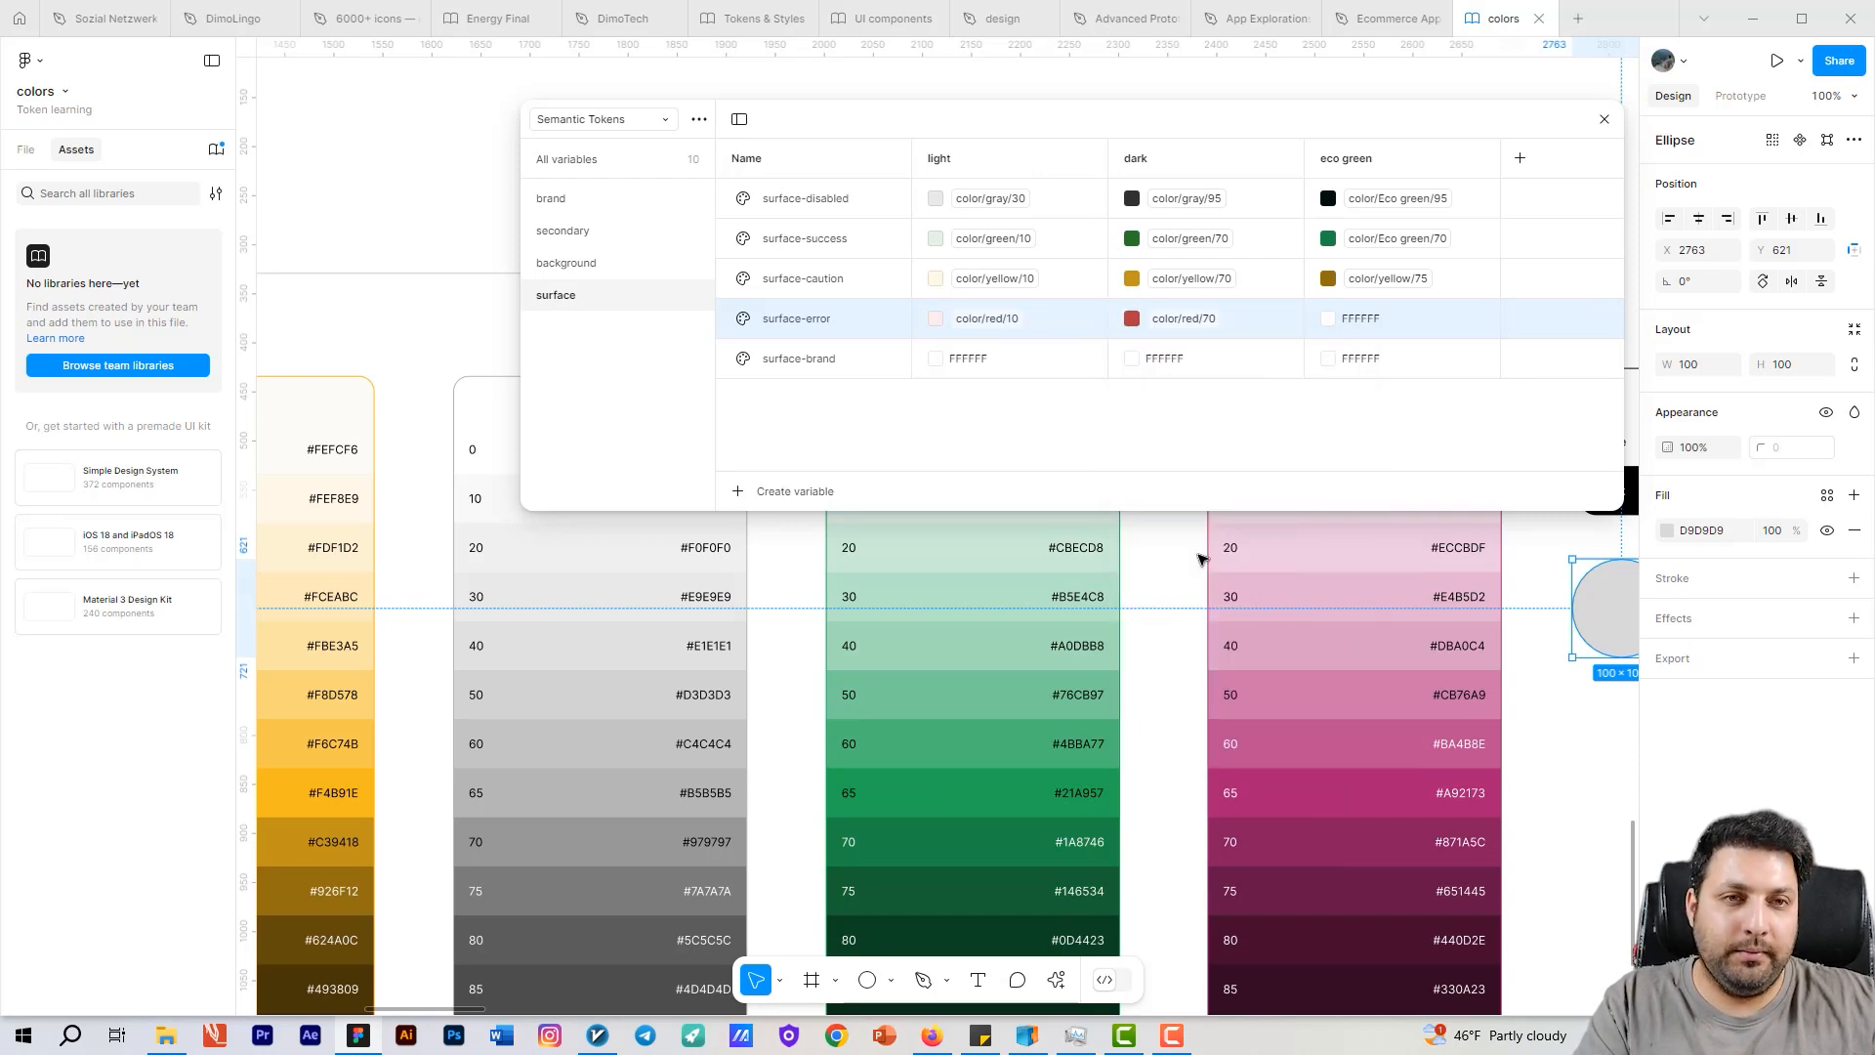
Step: Link the eco green mode value of surface-error to the primitive token color/red/75
{"action": "left_click", "coordinate": [1328, 322]}
{"action": "left_click", "coordinate": [1425, 354]}
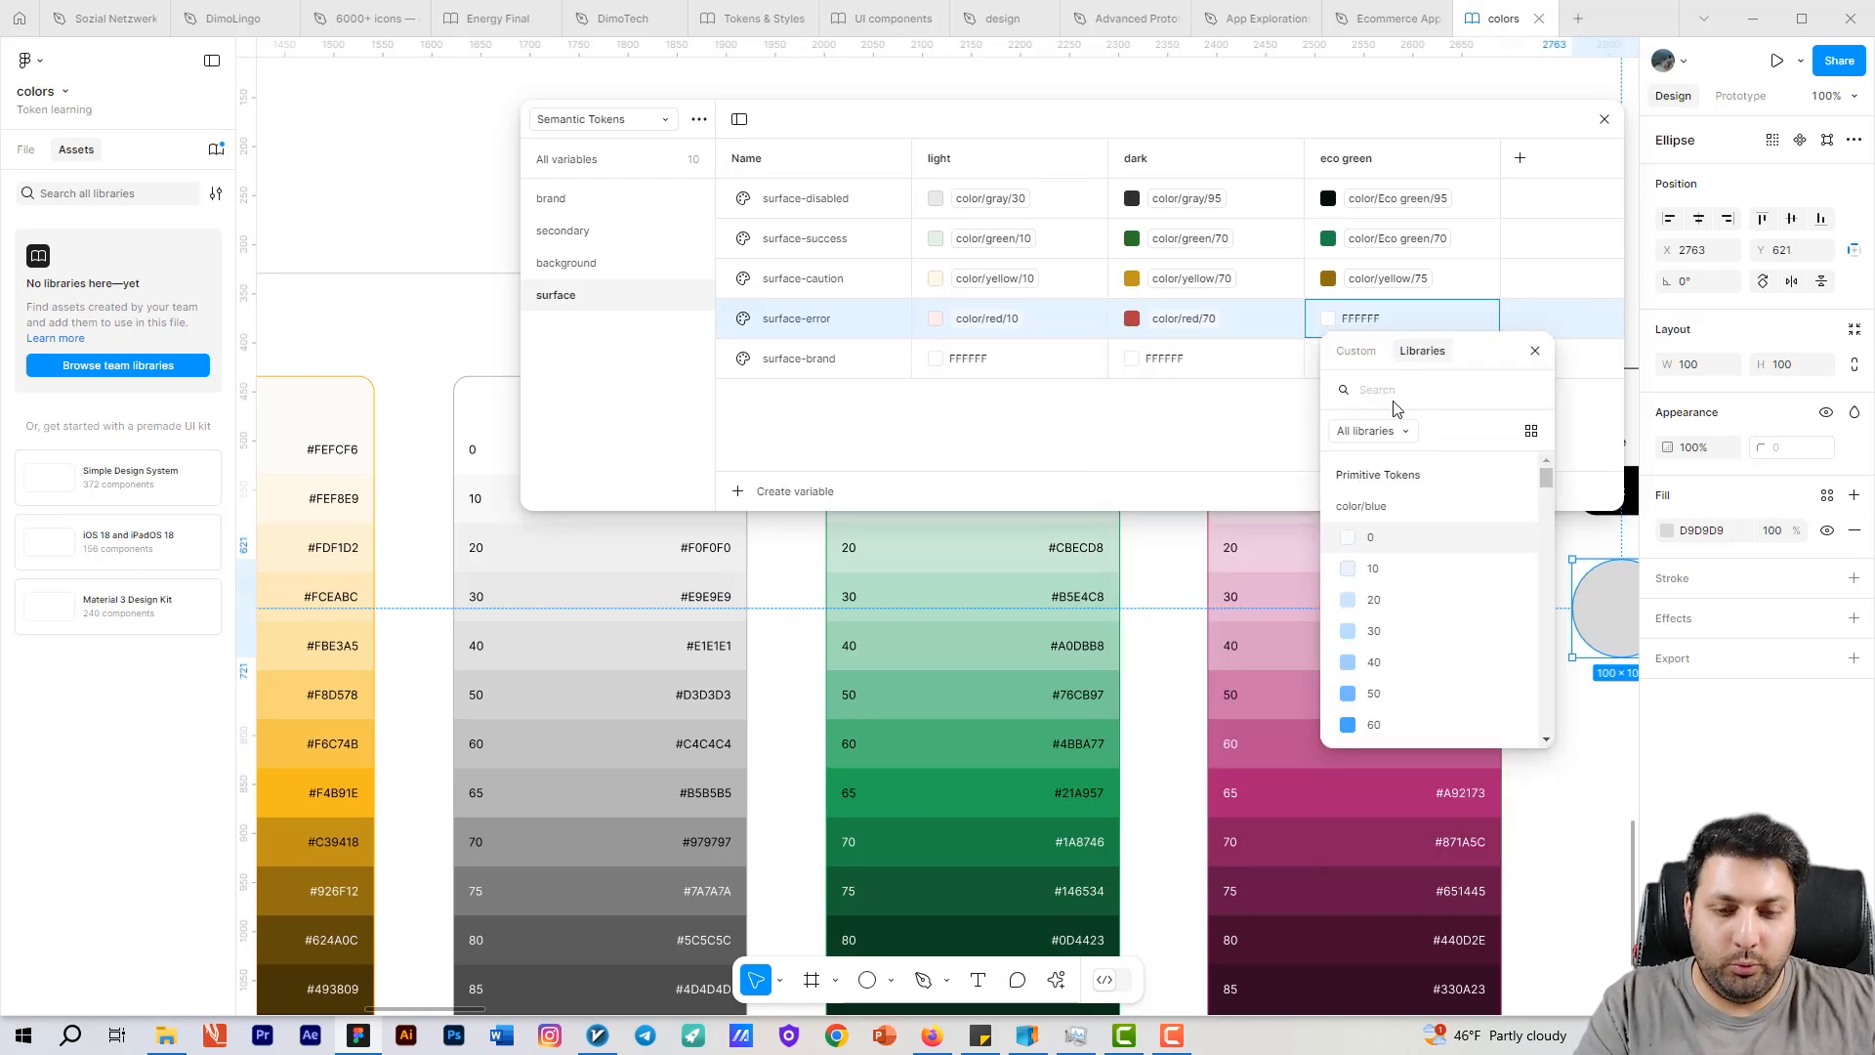
{"action": "type", "text": "red"}
{"action": "scroll", "coordinate": [1406, 586], "scroll_direction": "down", "scroll_amount": 4}
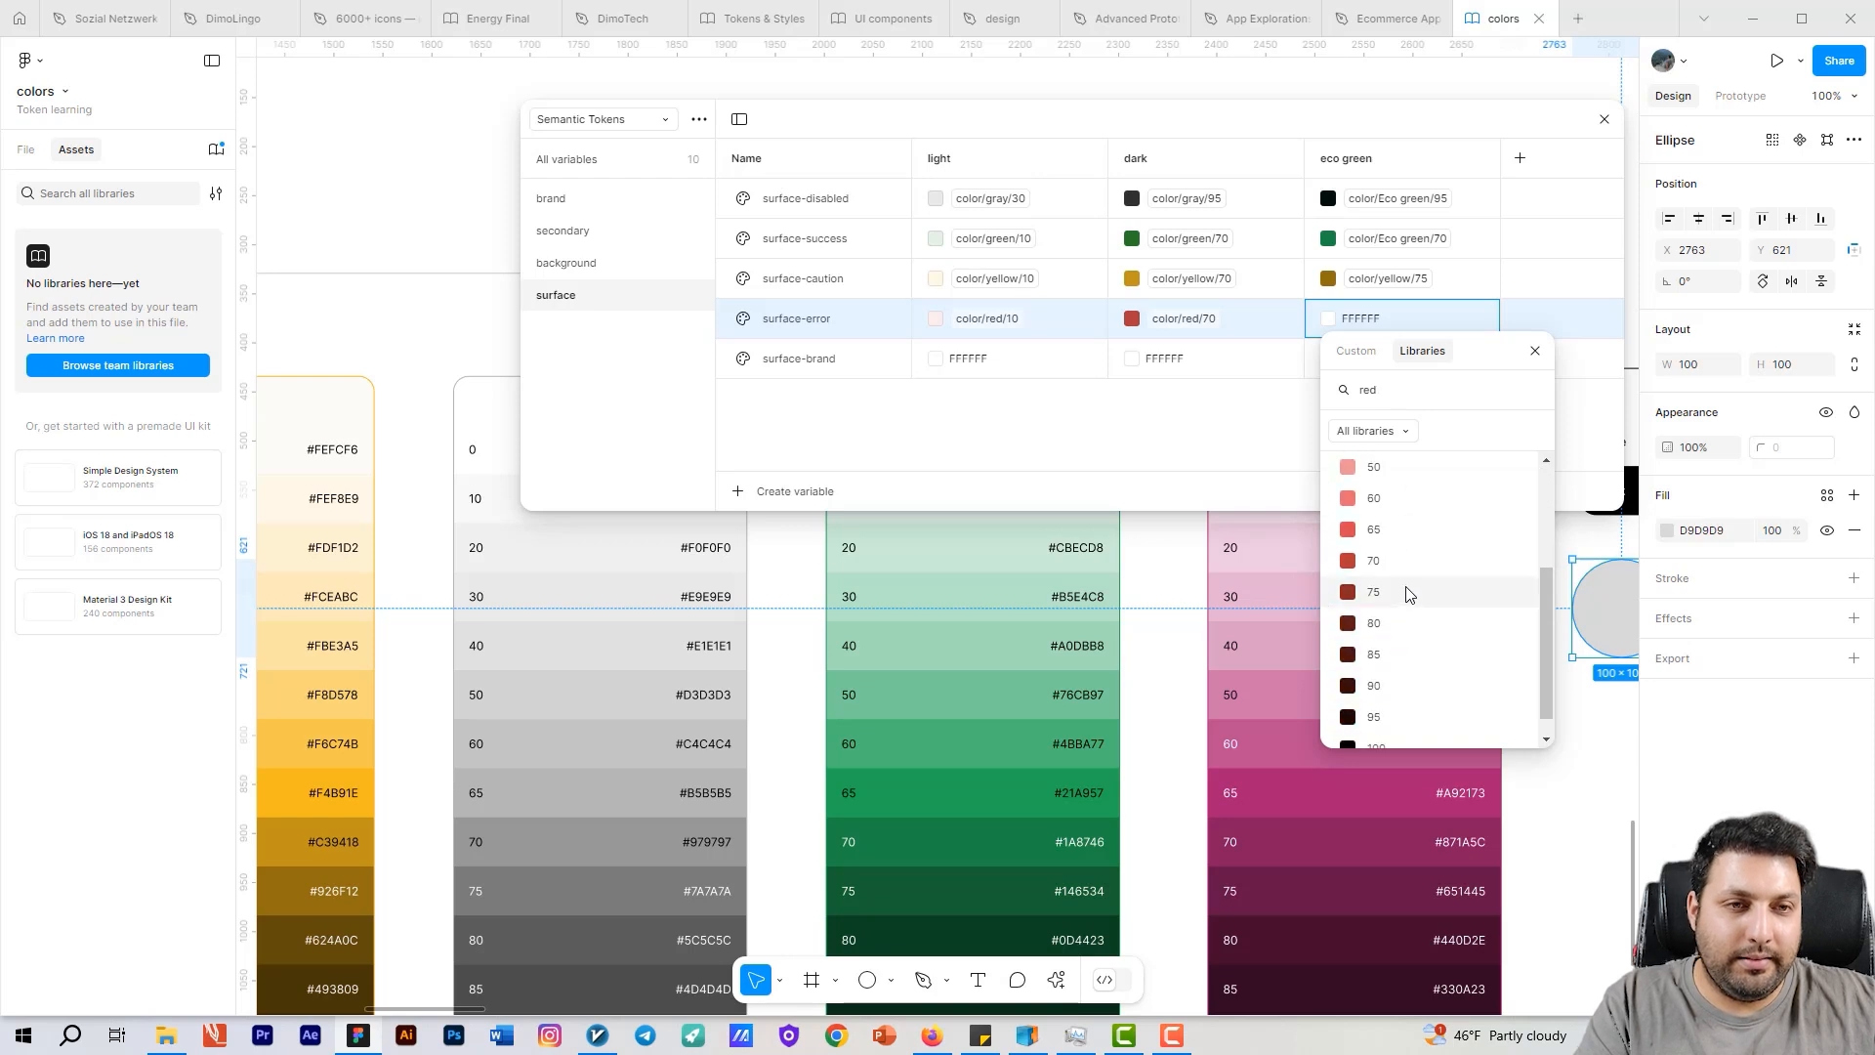
{"action": "left_click", "coordinate": [1403, 590]}
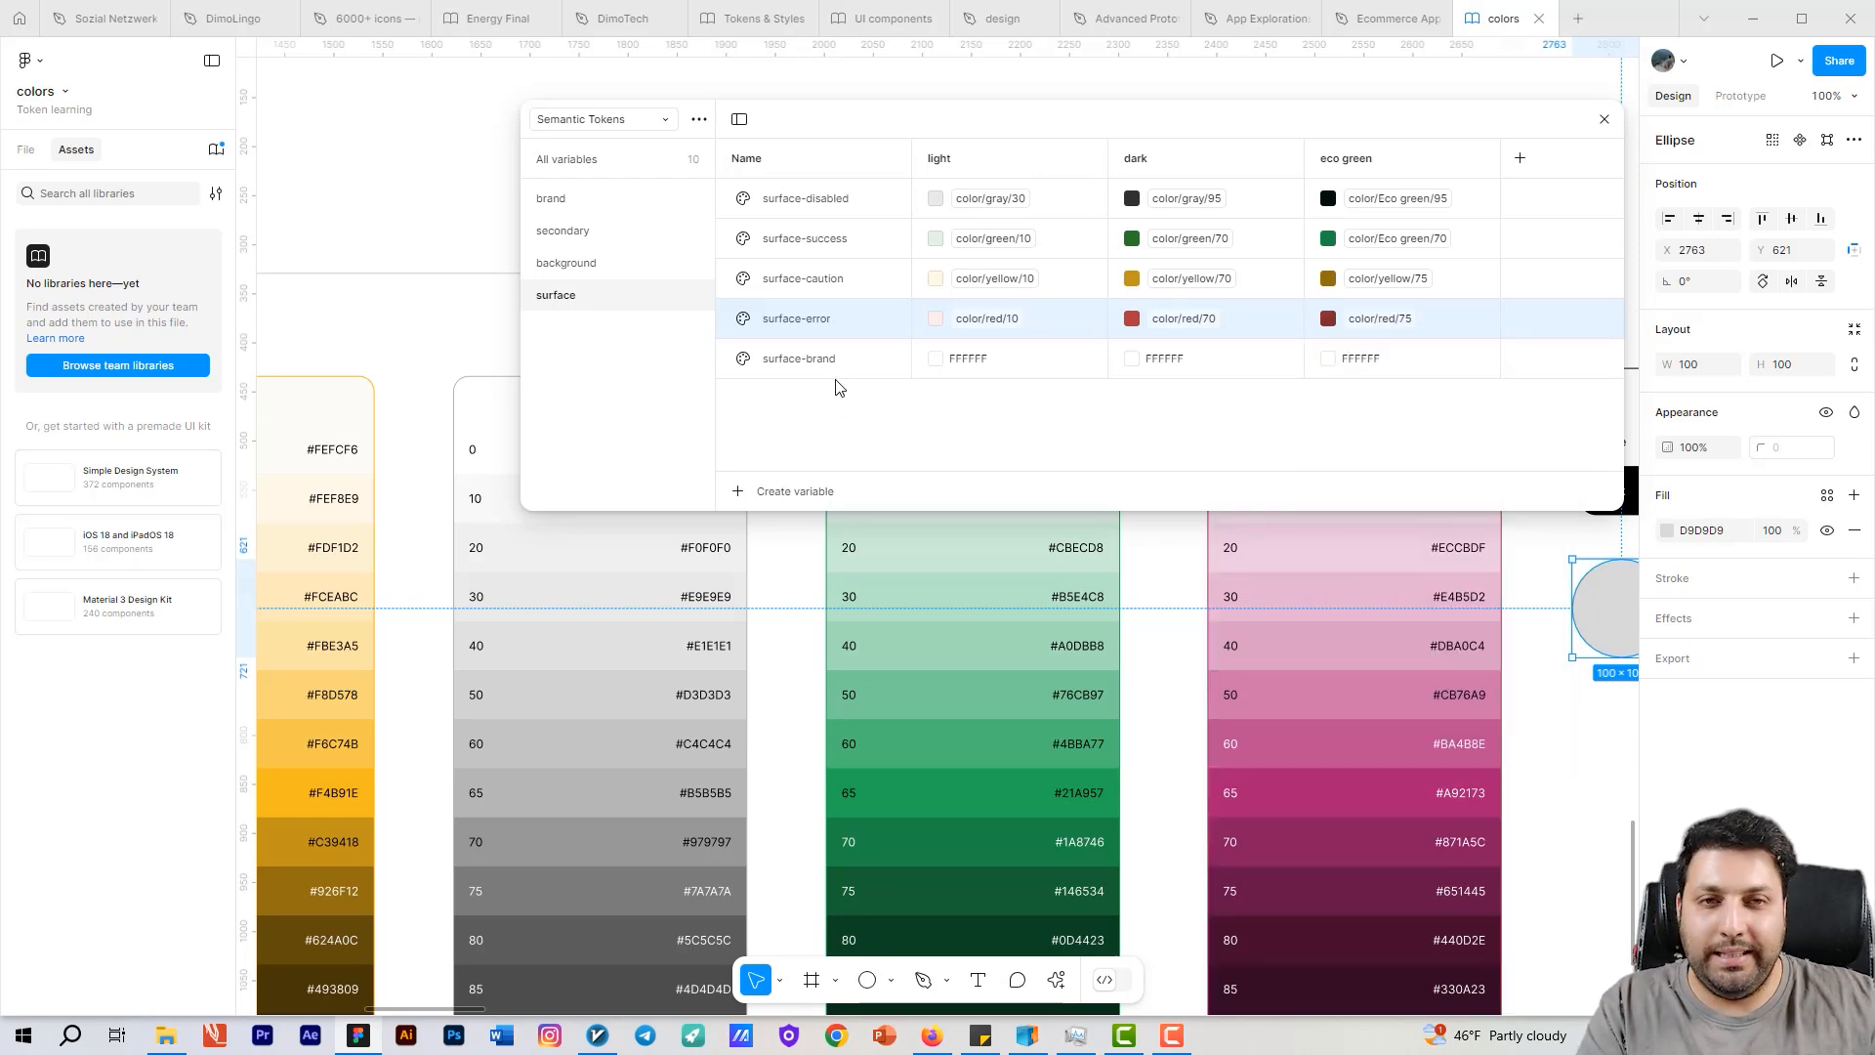
Step: Link the light mode value of surface-brand to the primitive token color/Eco green/10
{"action": "left_click", "coordinate": [987, 361]}
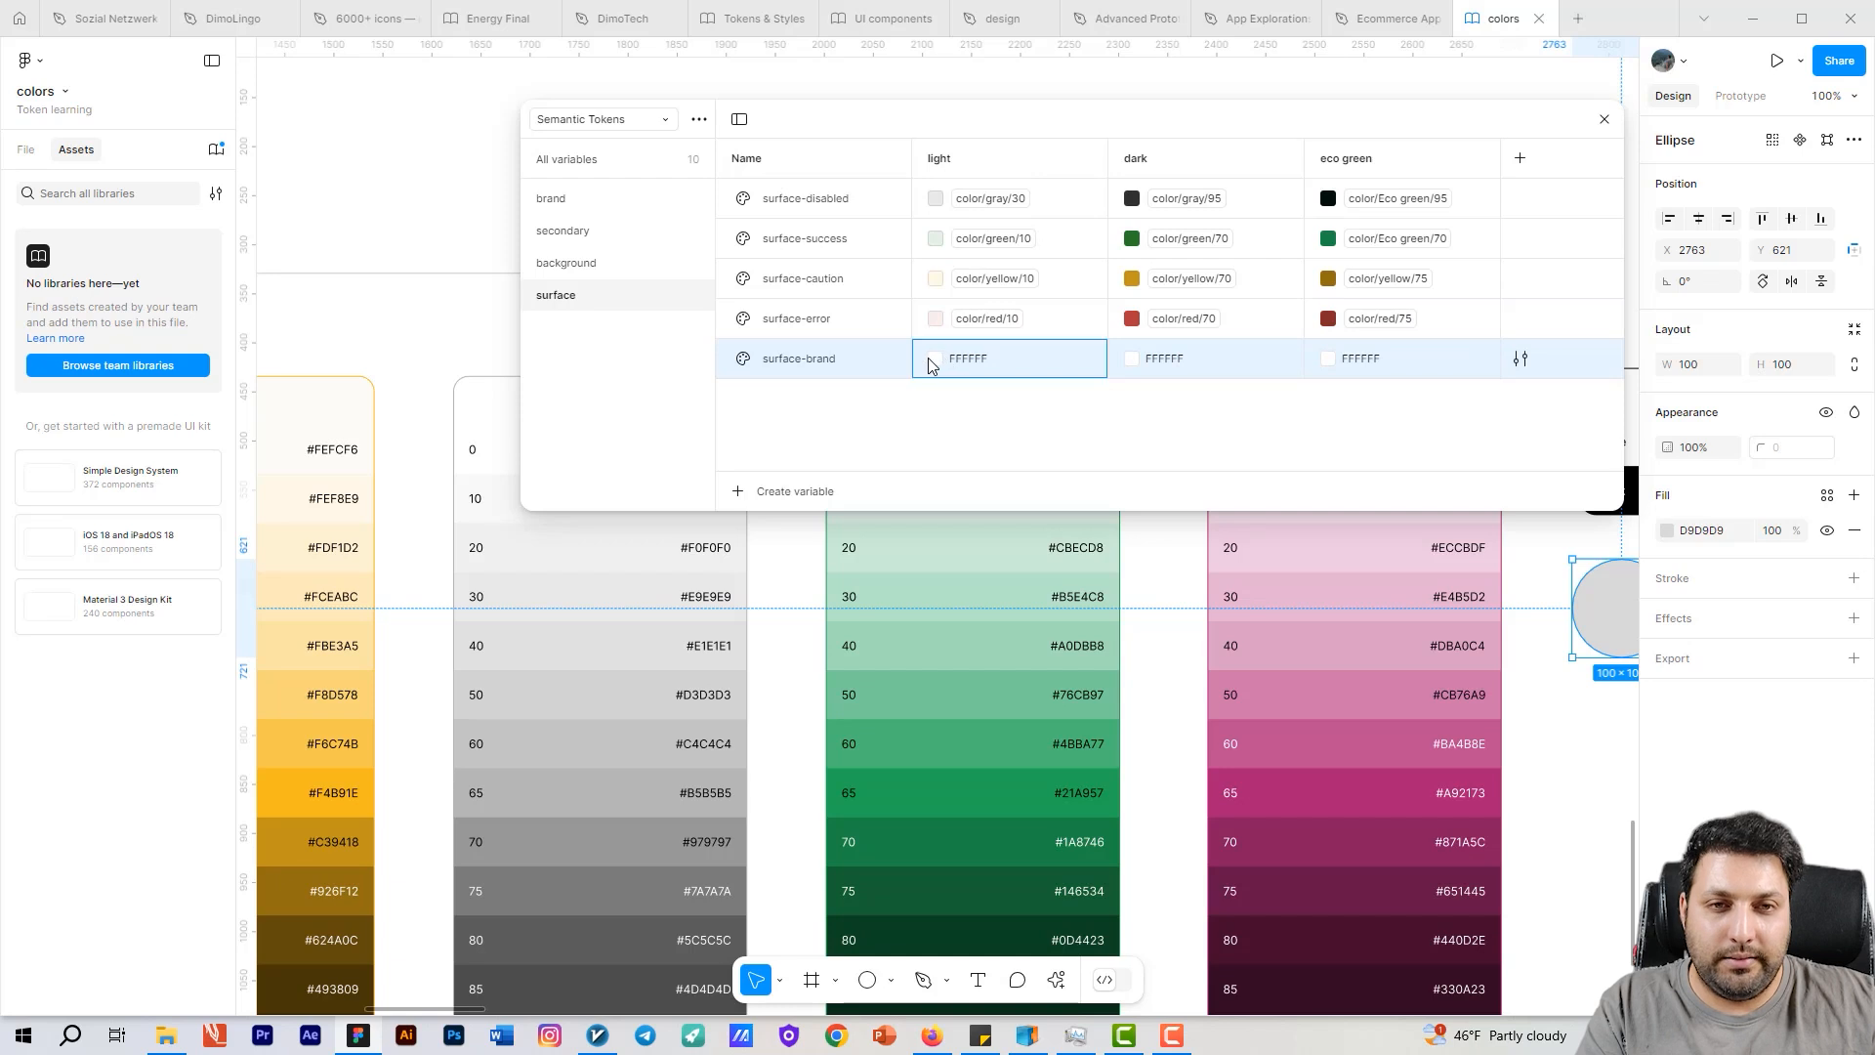
{"action": "left_click", "coordinate": [932, 358]}
{"action": "left_click", "coordinate": [1028, 390]}
{"action": "type", "text": "eco"}
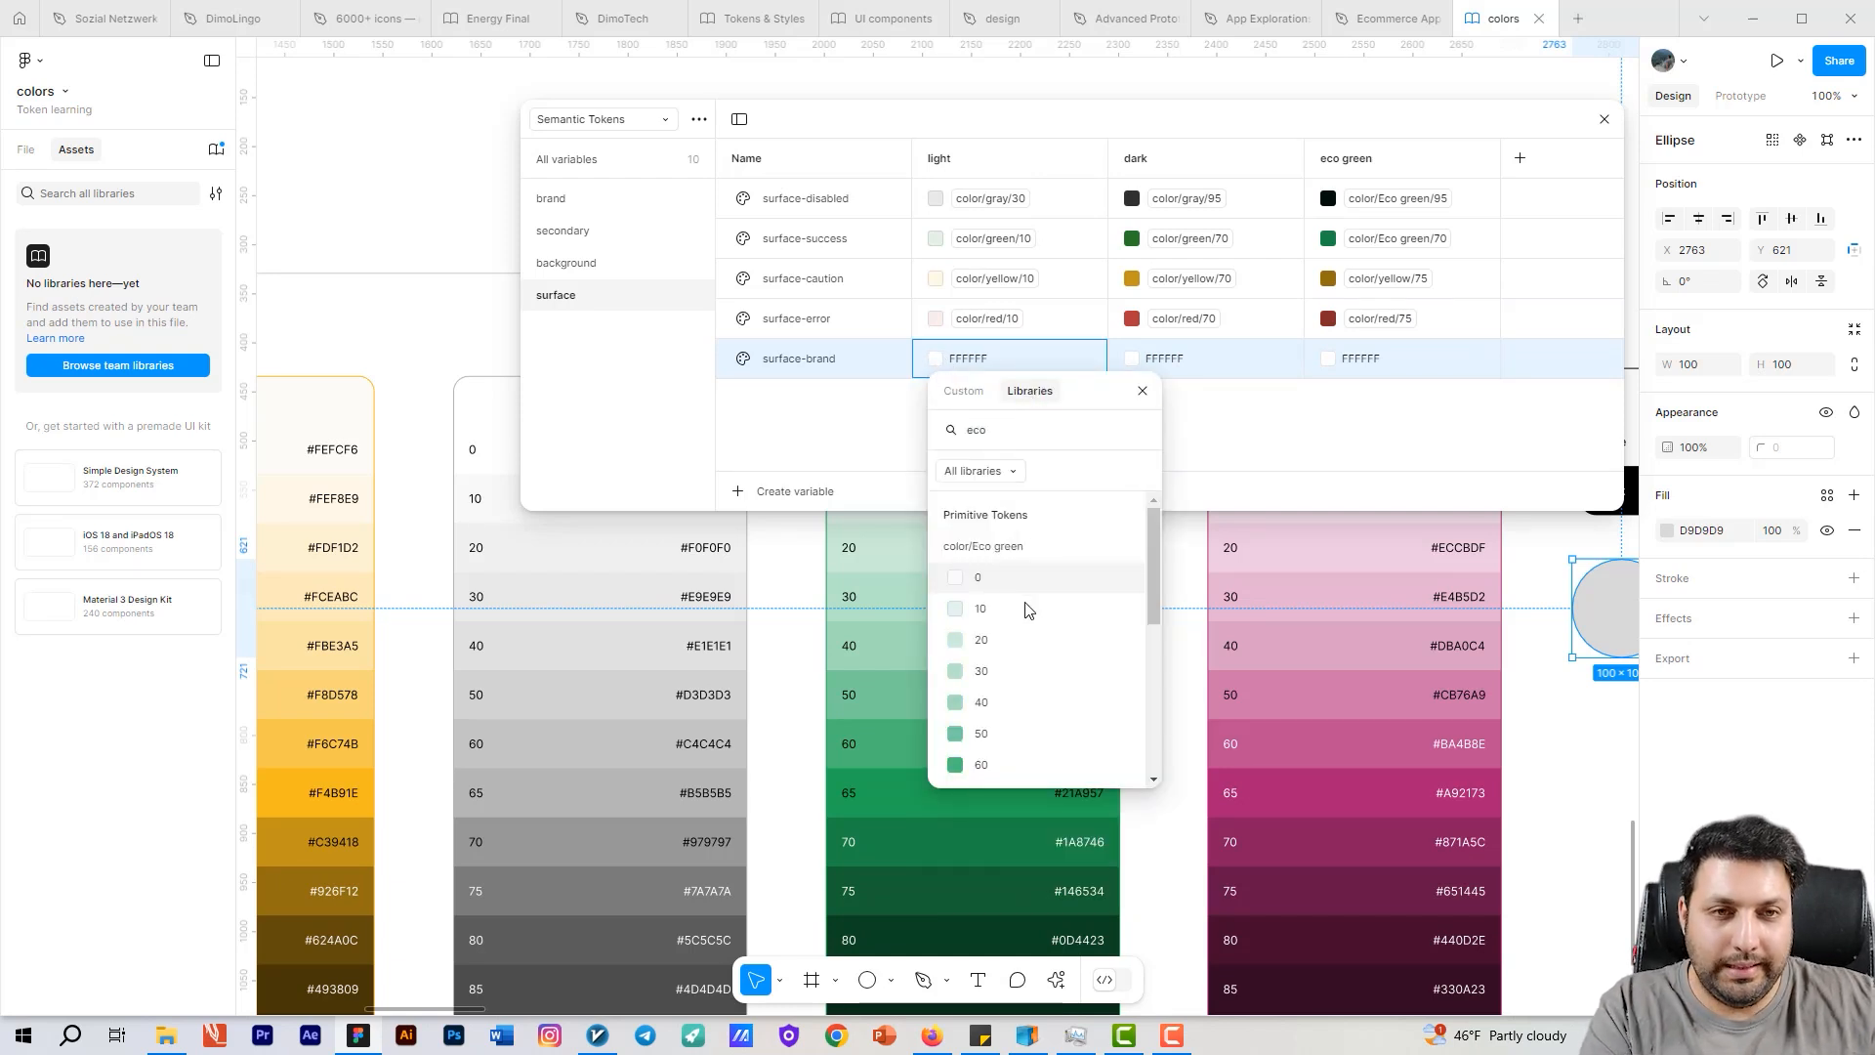
{"action": "left_click", "coordinate": [1025, 607]}
Step: Link the dark mode value of surface-brand to the primitive token color/Eco green/70
{"action": "left_click", "coordinate": [1132, 358]}
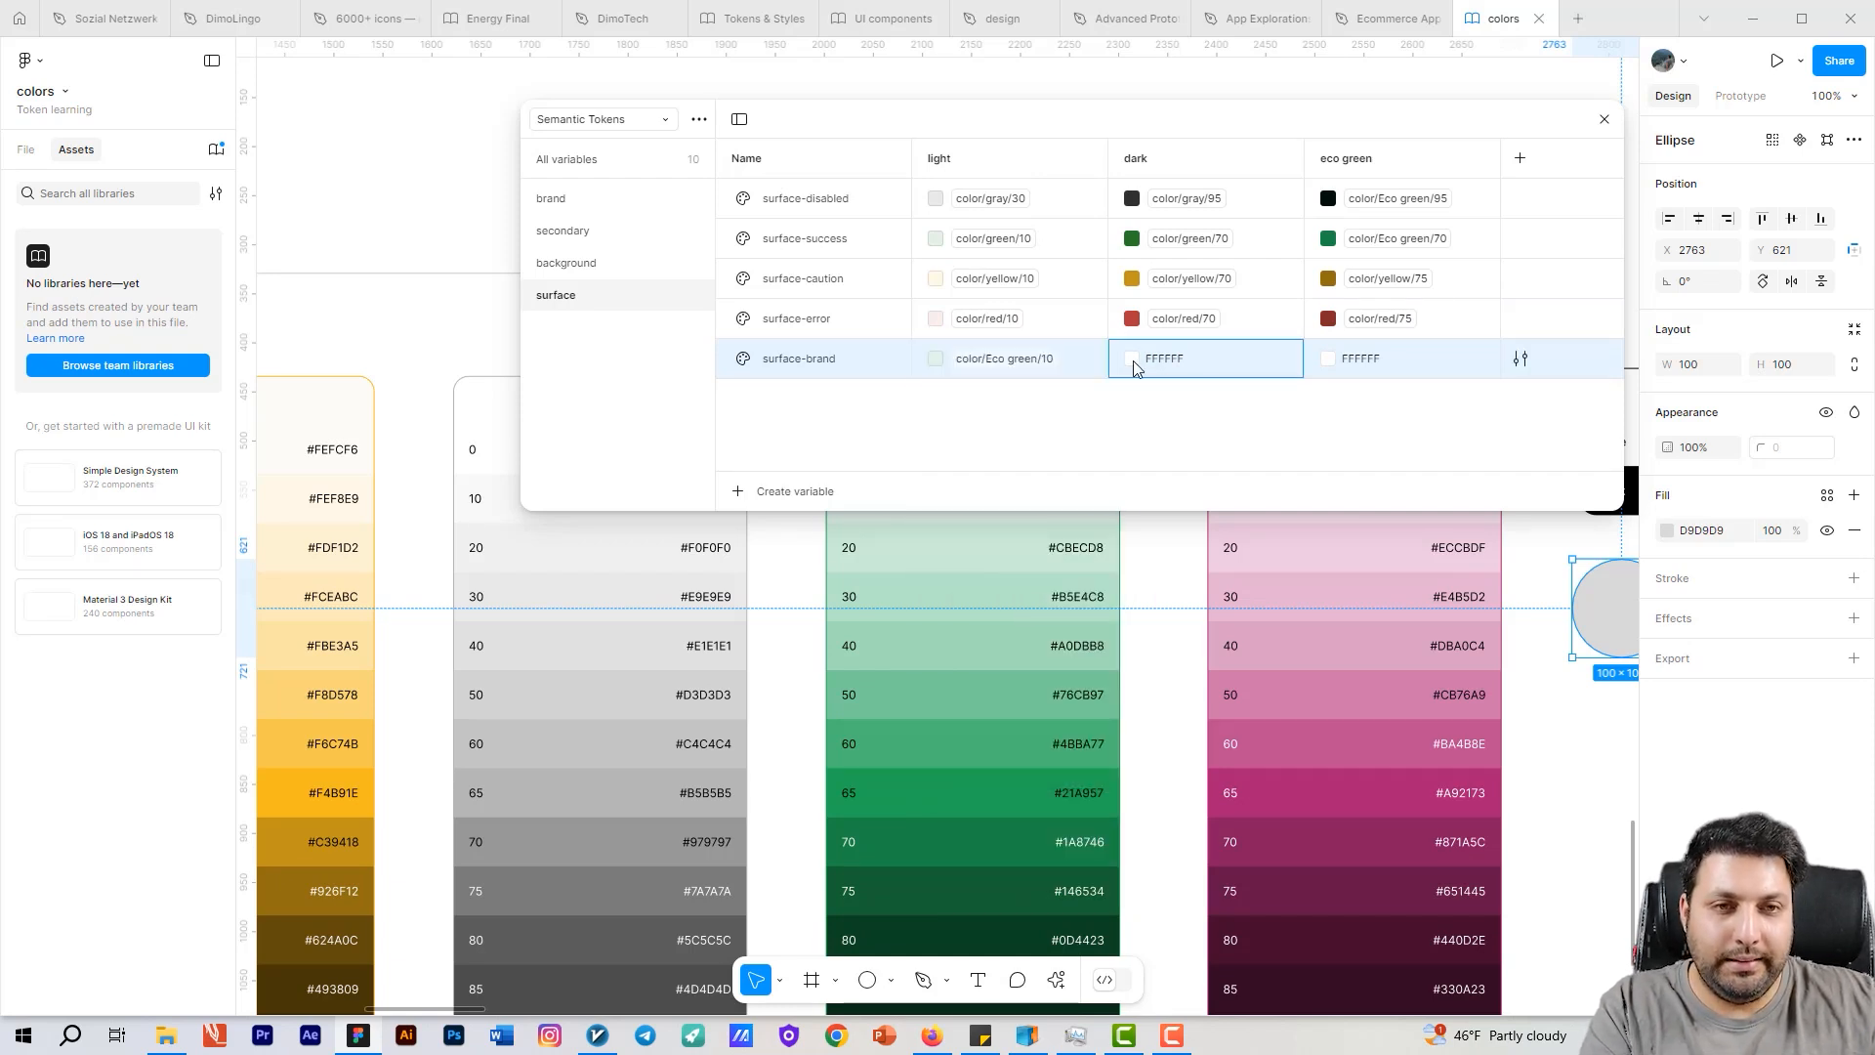
{"action": "left_click", "coordinate": [1224, 390]}
{"action": "type", "text": "eco"}
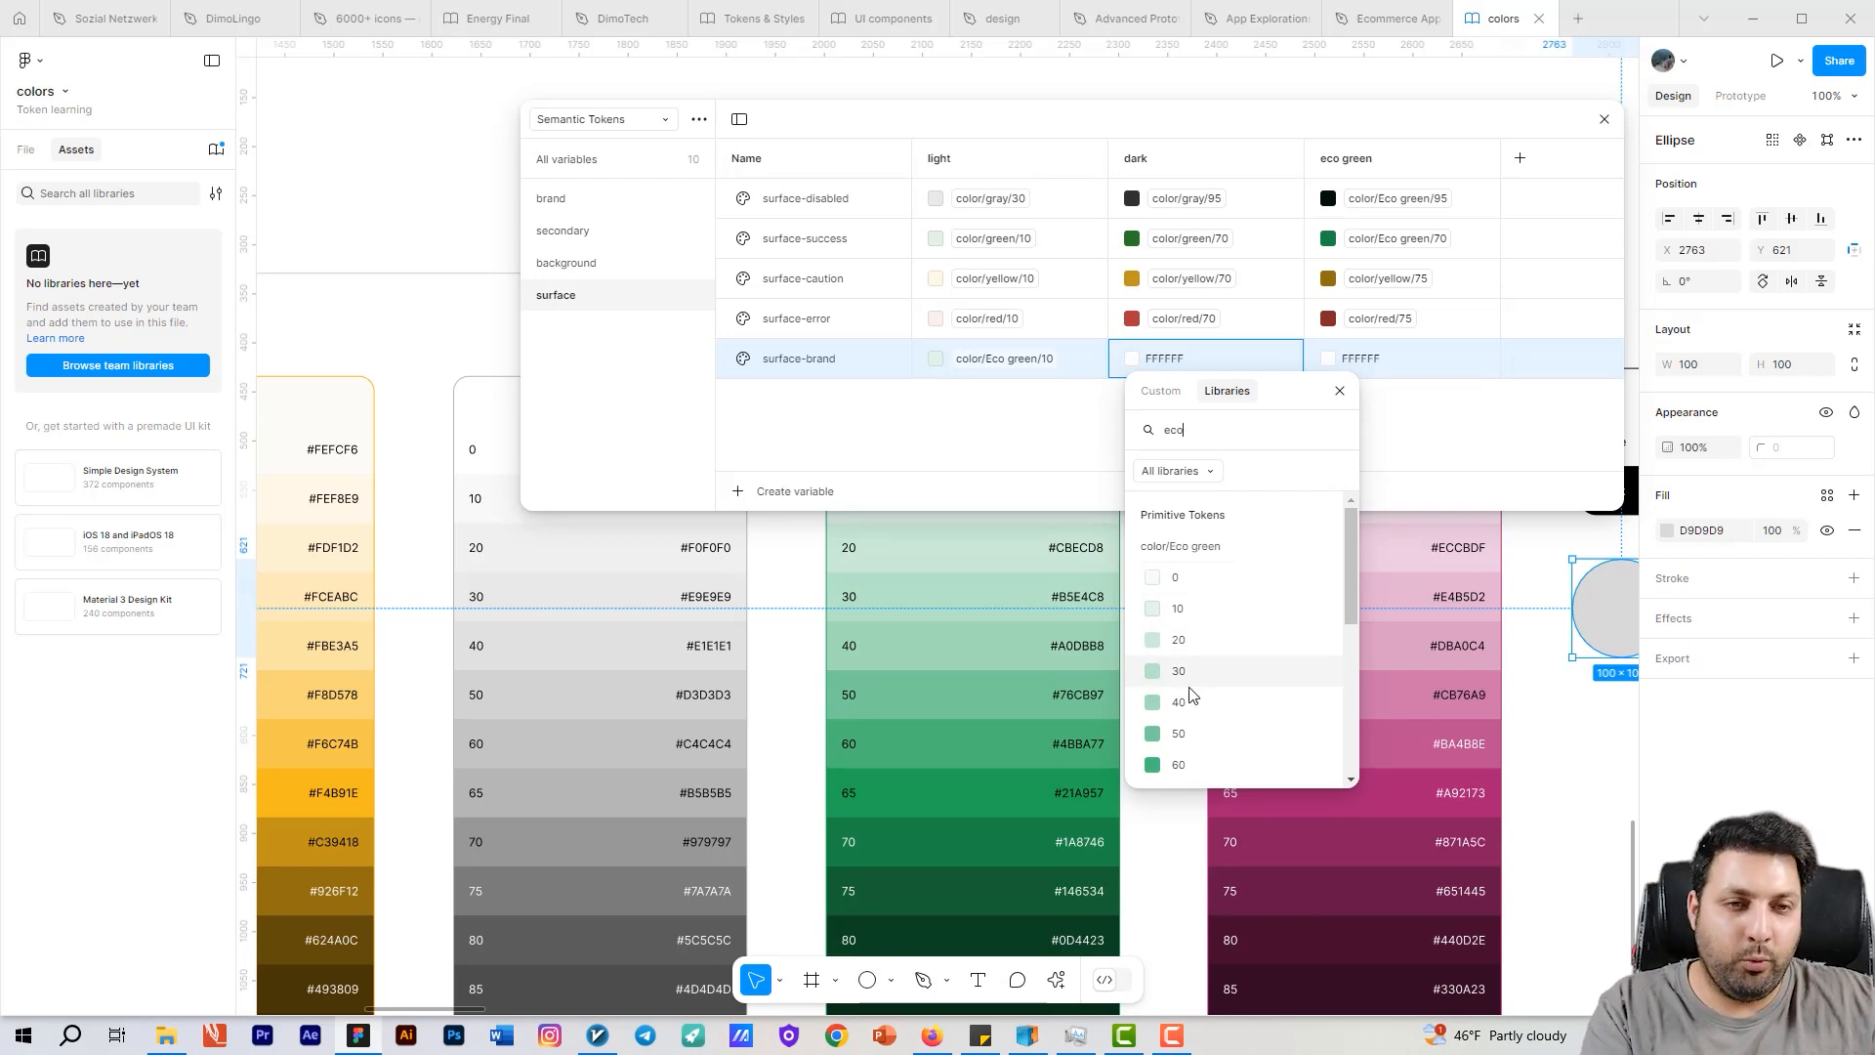
{"action": "scroll", "coordinate": [1211, 693], "scroll_direction": "down", "scroll_amount": 3}
{"action": "left_click", "coordinate": [1199, 731]}
Step: Link the eco green mode value of surface-brand to the primitive token color/Eco green/75
{"action": "left_click", "coordinate": [1326, 364]}
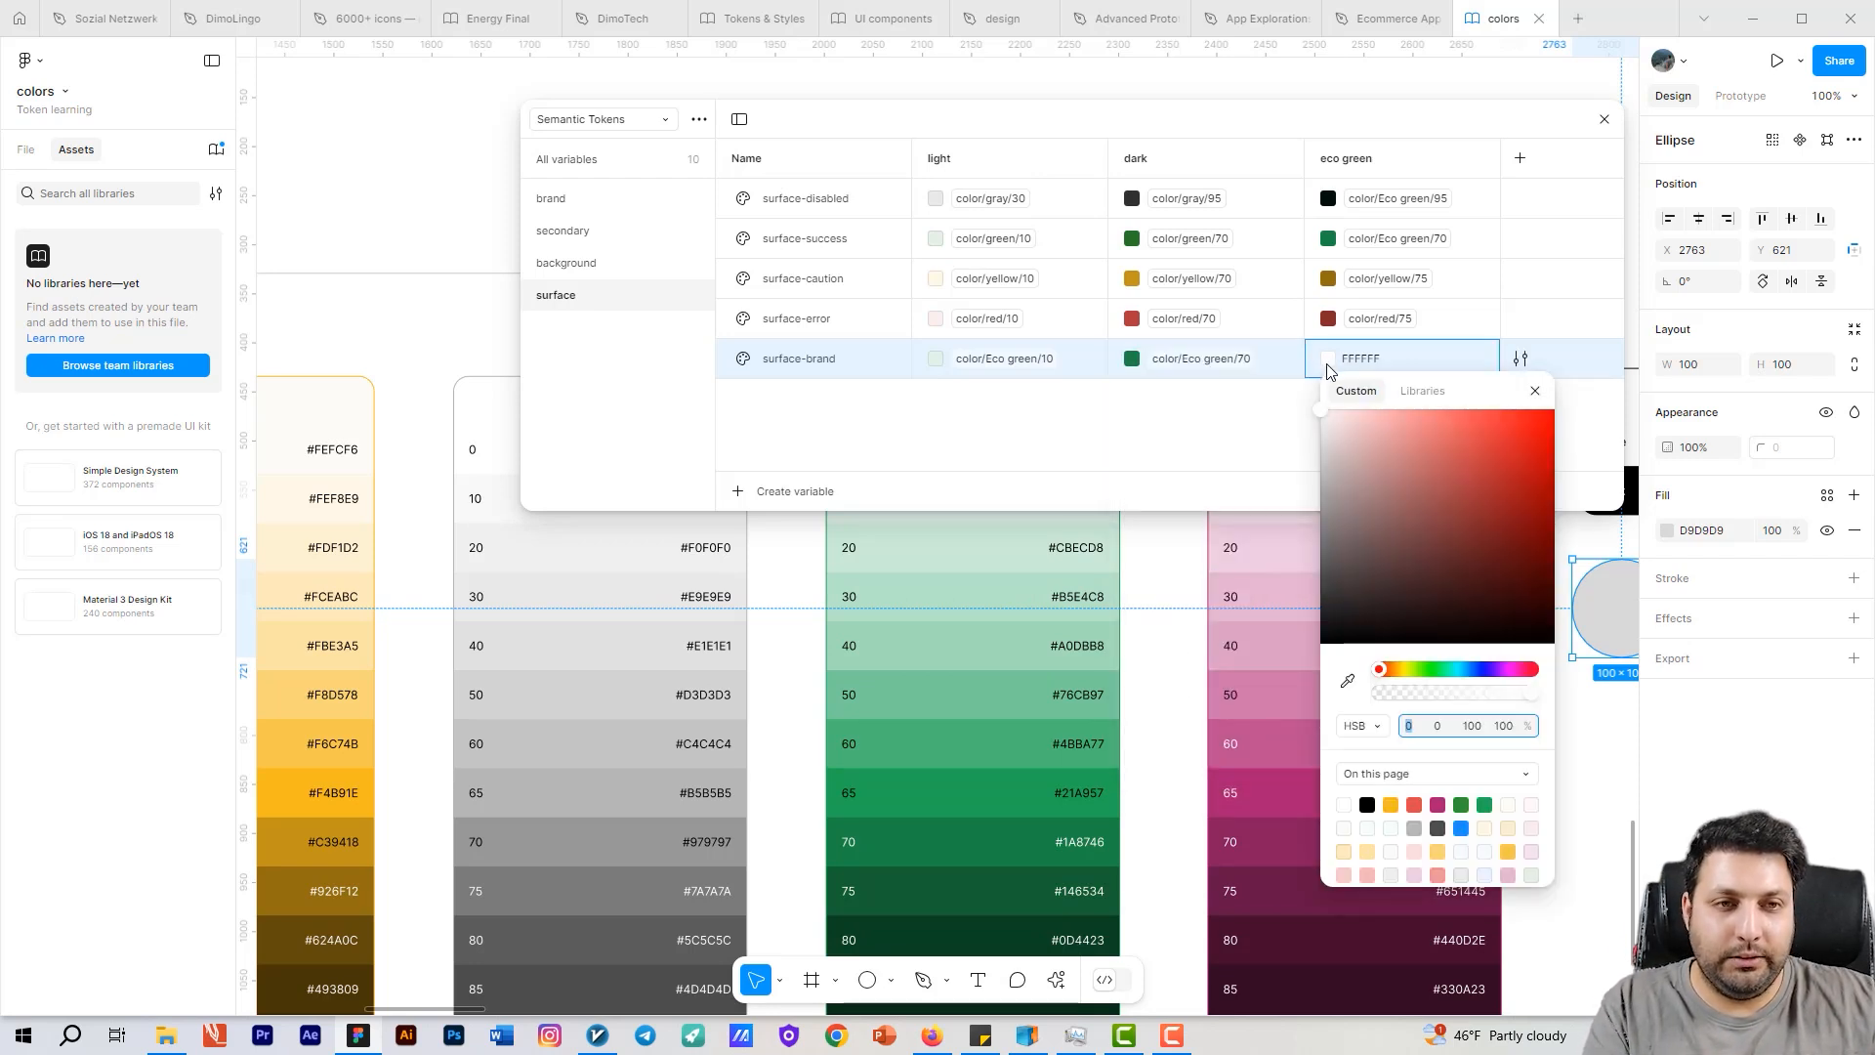
{"action": "left_click", "coordinate": [1421, 392]}
{"action": "type", "text": "eco"}
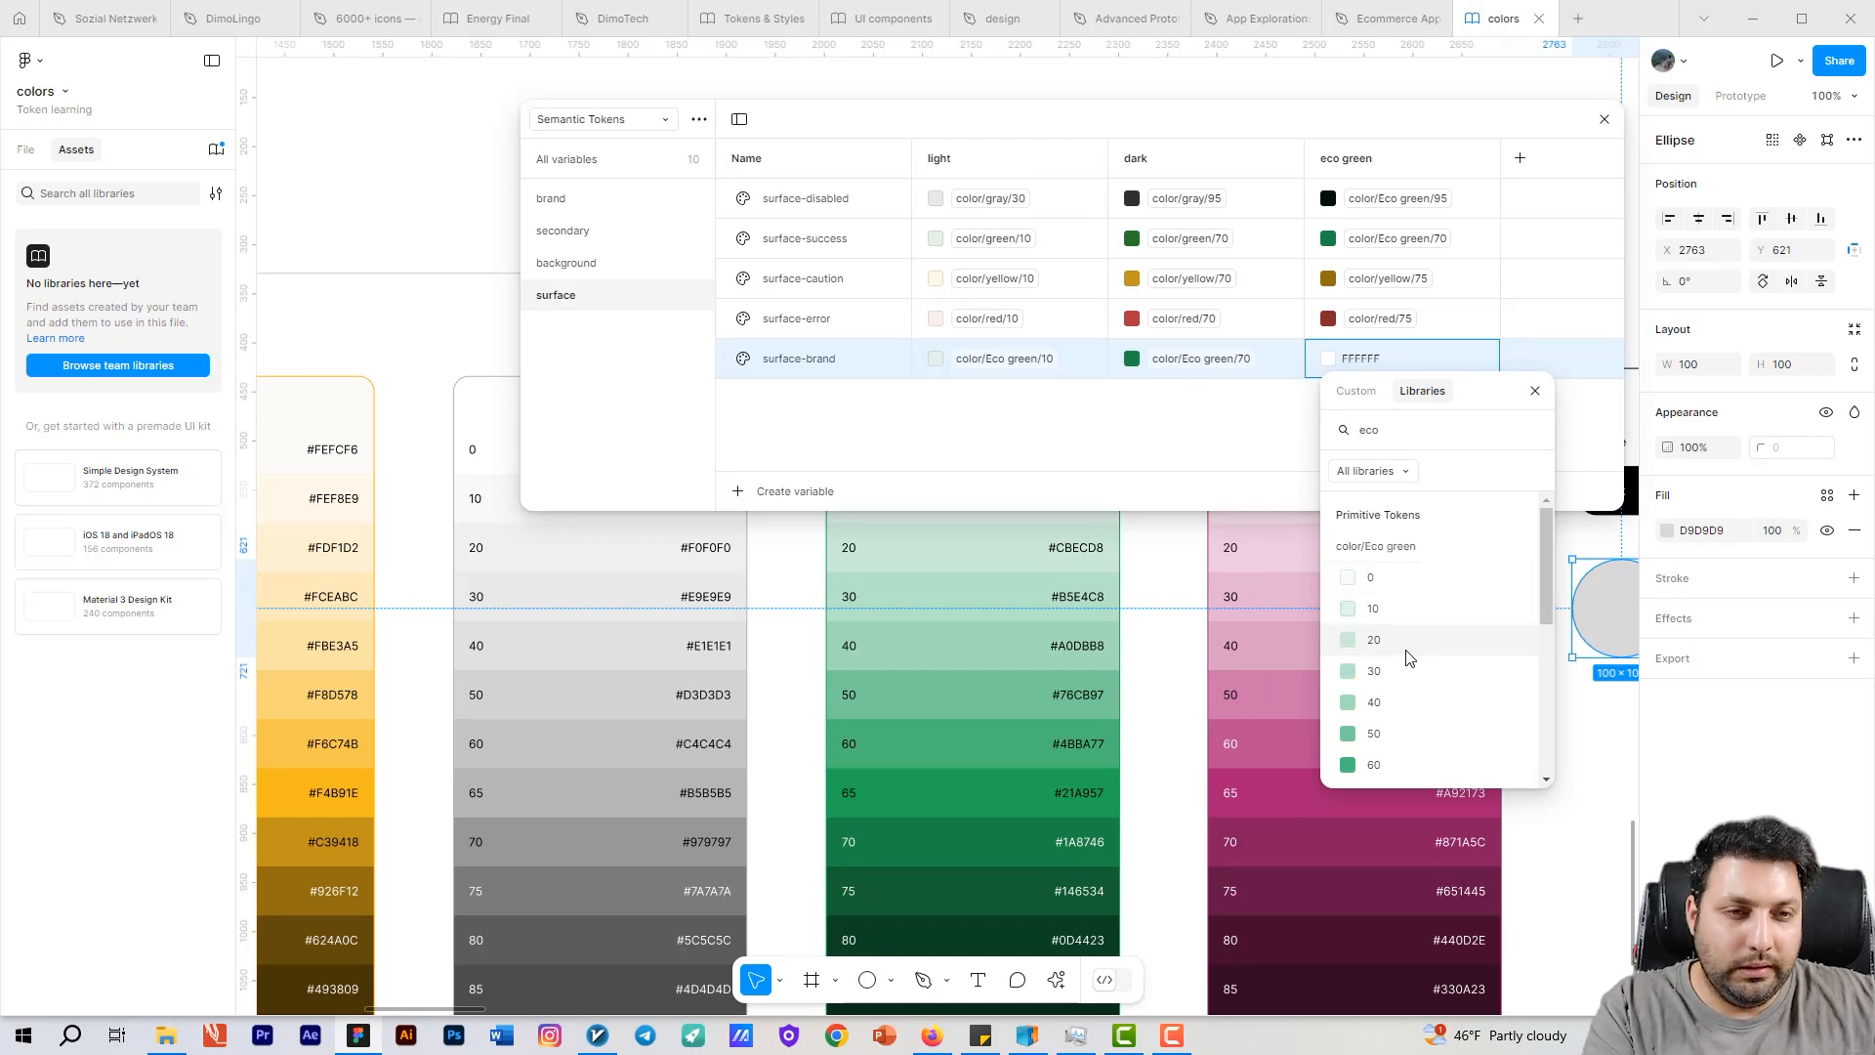
{"action": "scroll", "coordinate": [1406, 657], "scroll_direction": "down", "scroll_amount": 3}
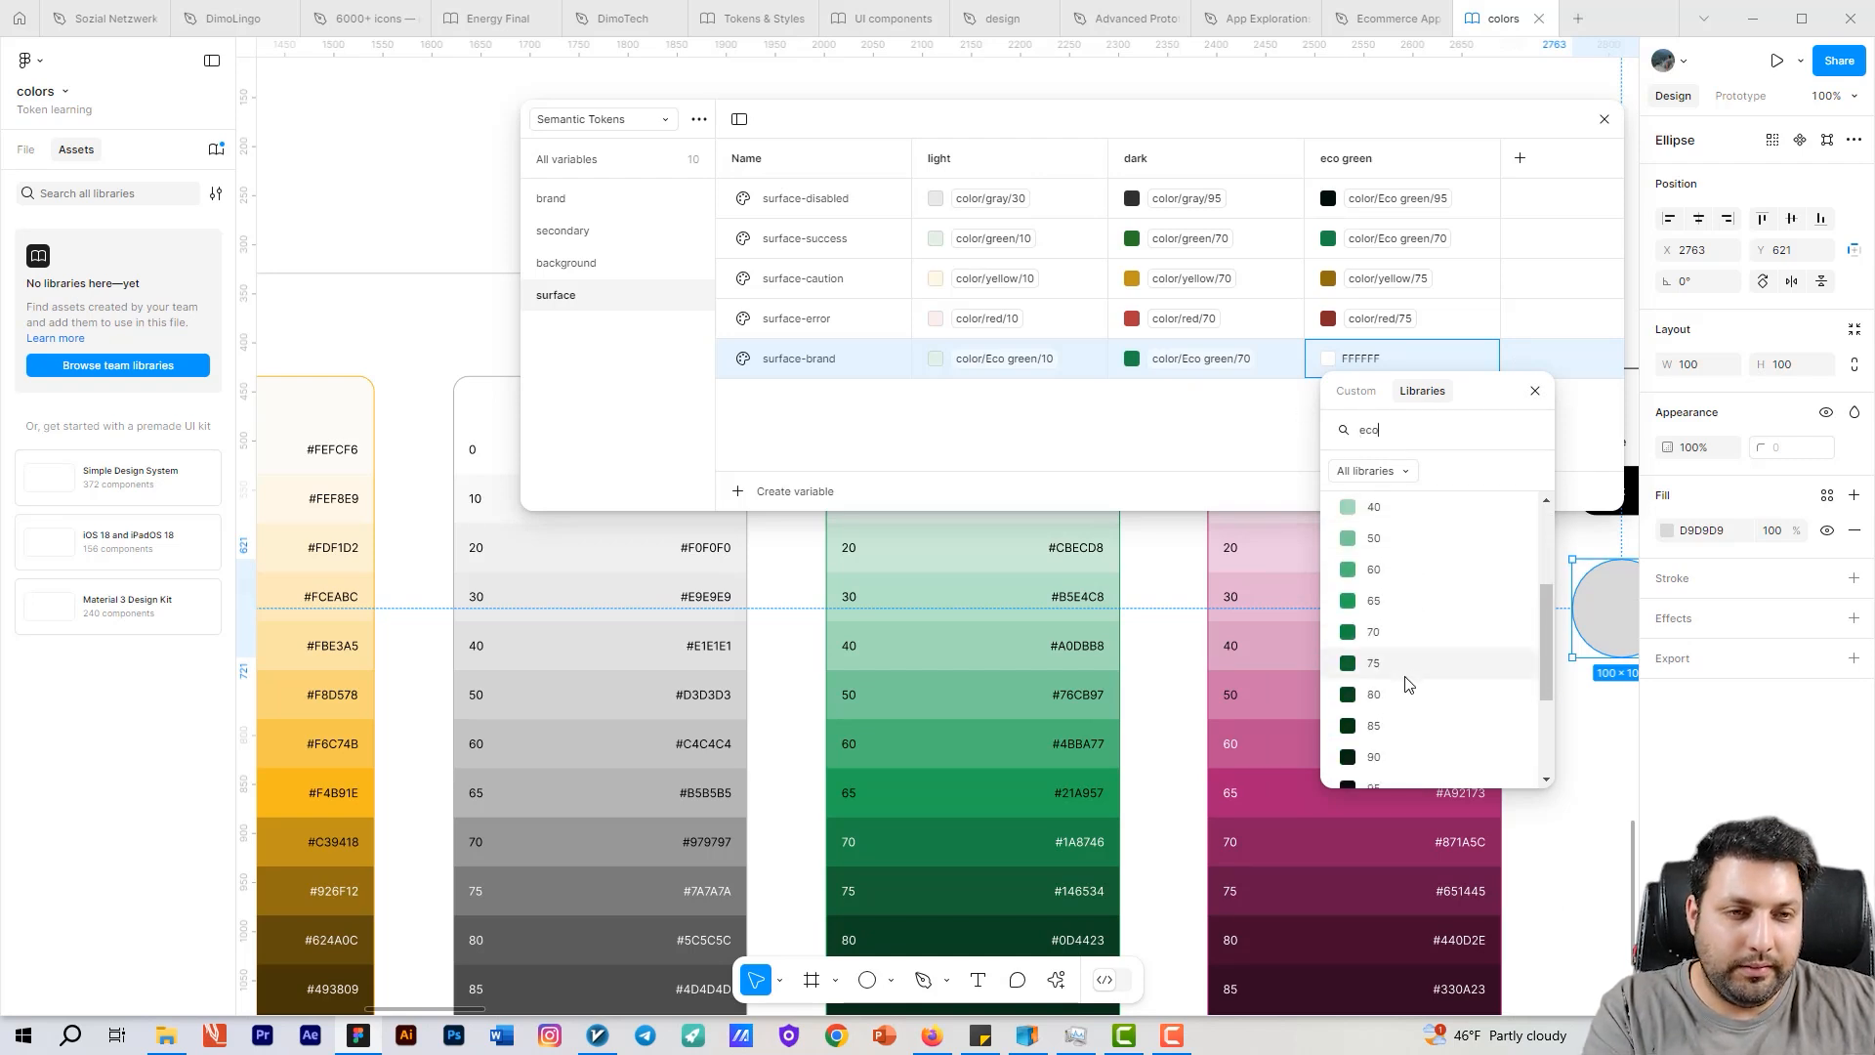
{"action": "left_click", "coordinate": [1402, 662]}
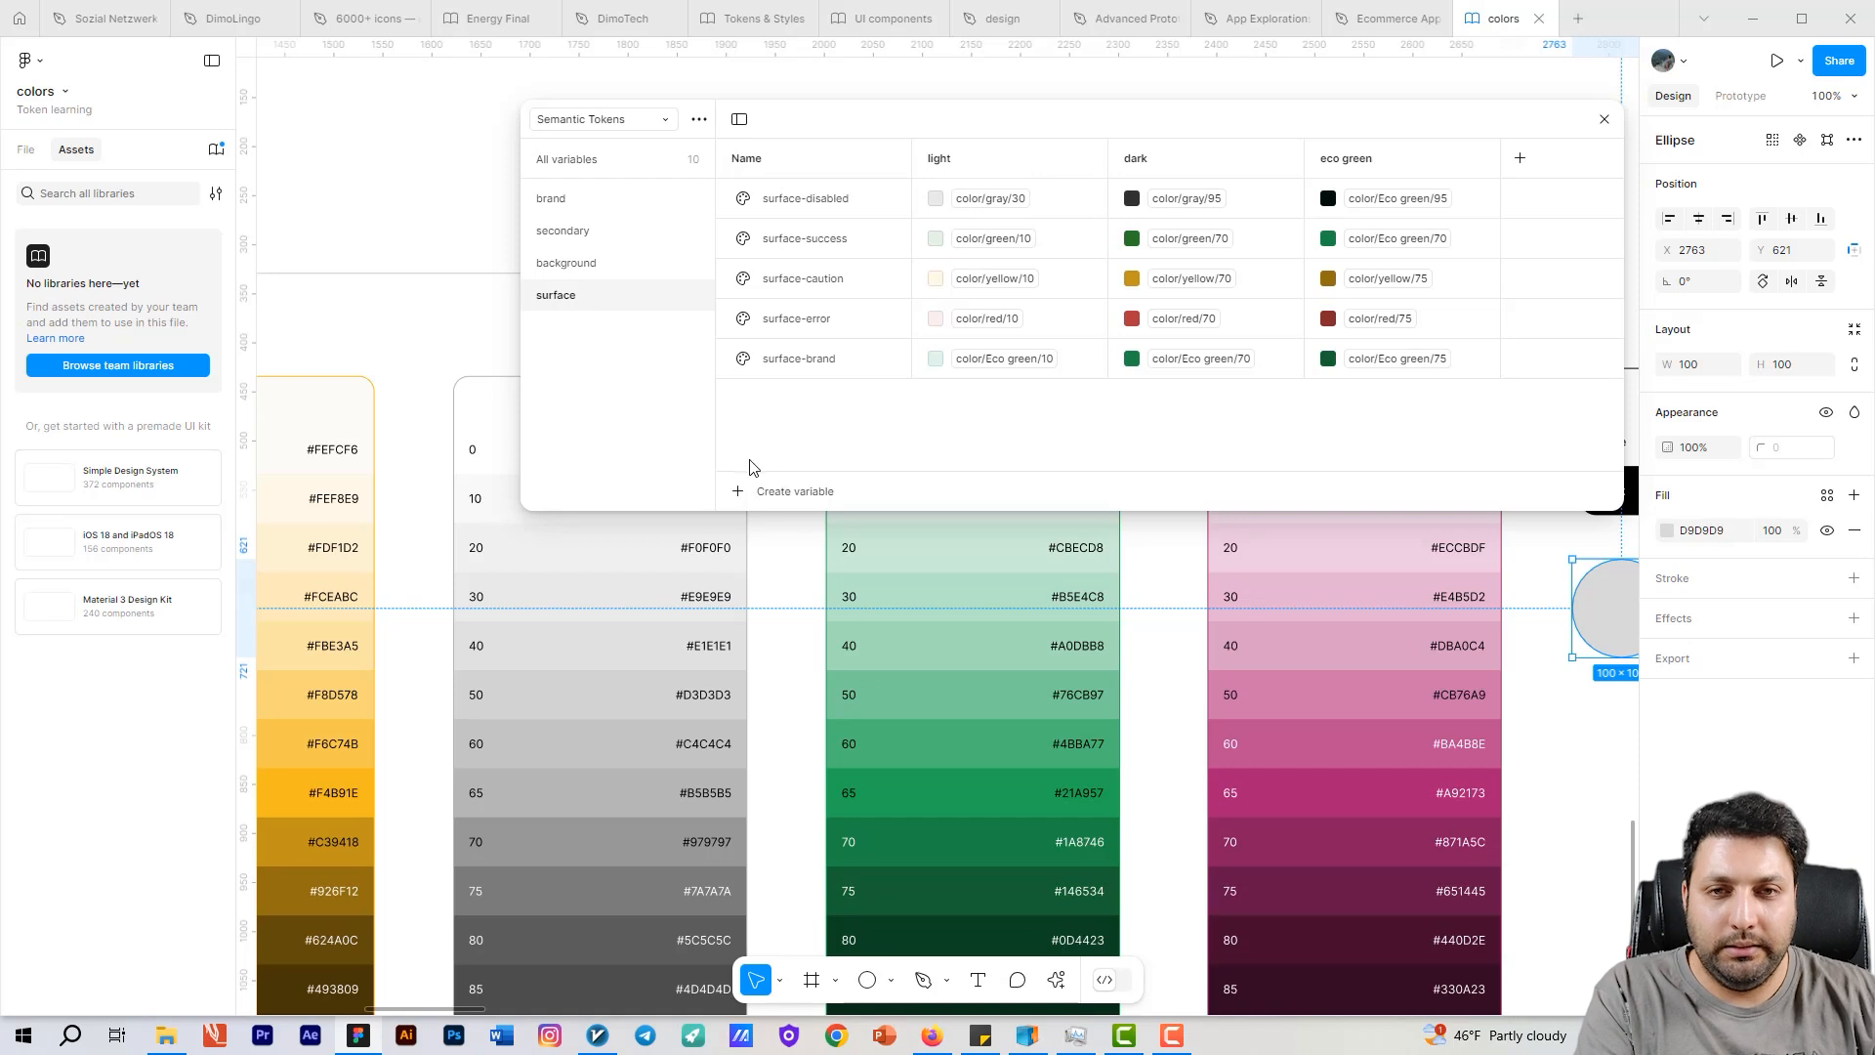
Step: Create a color variable named text/0 in the Semantic Tokens collection to start a text group
{"action": "left_click", "coordinate": [597, 161]}
{"action": "scroll", "coordinate": [1001, 458], "scroll_direction": "down", "scroll_amount": 5}
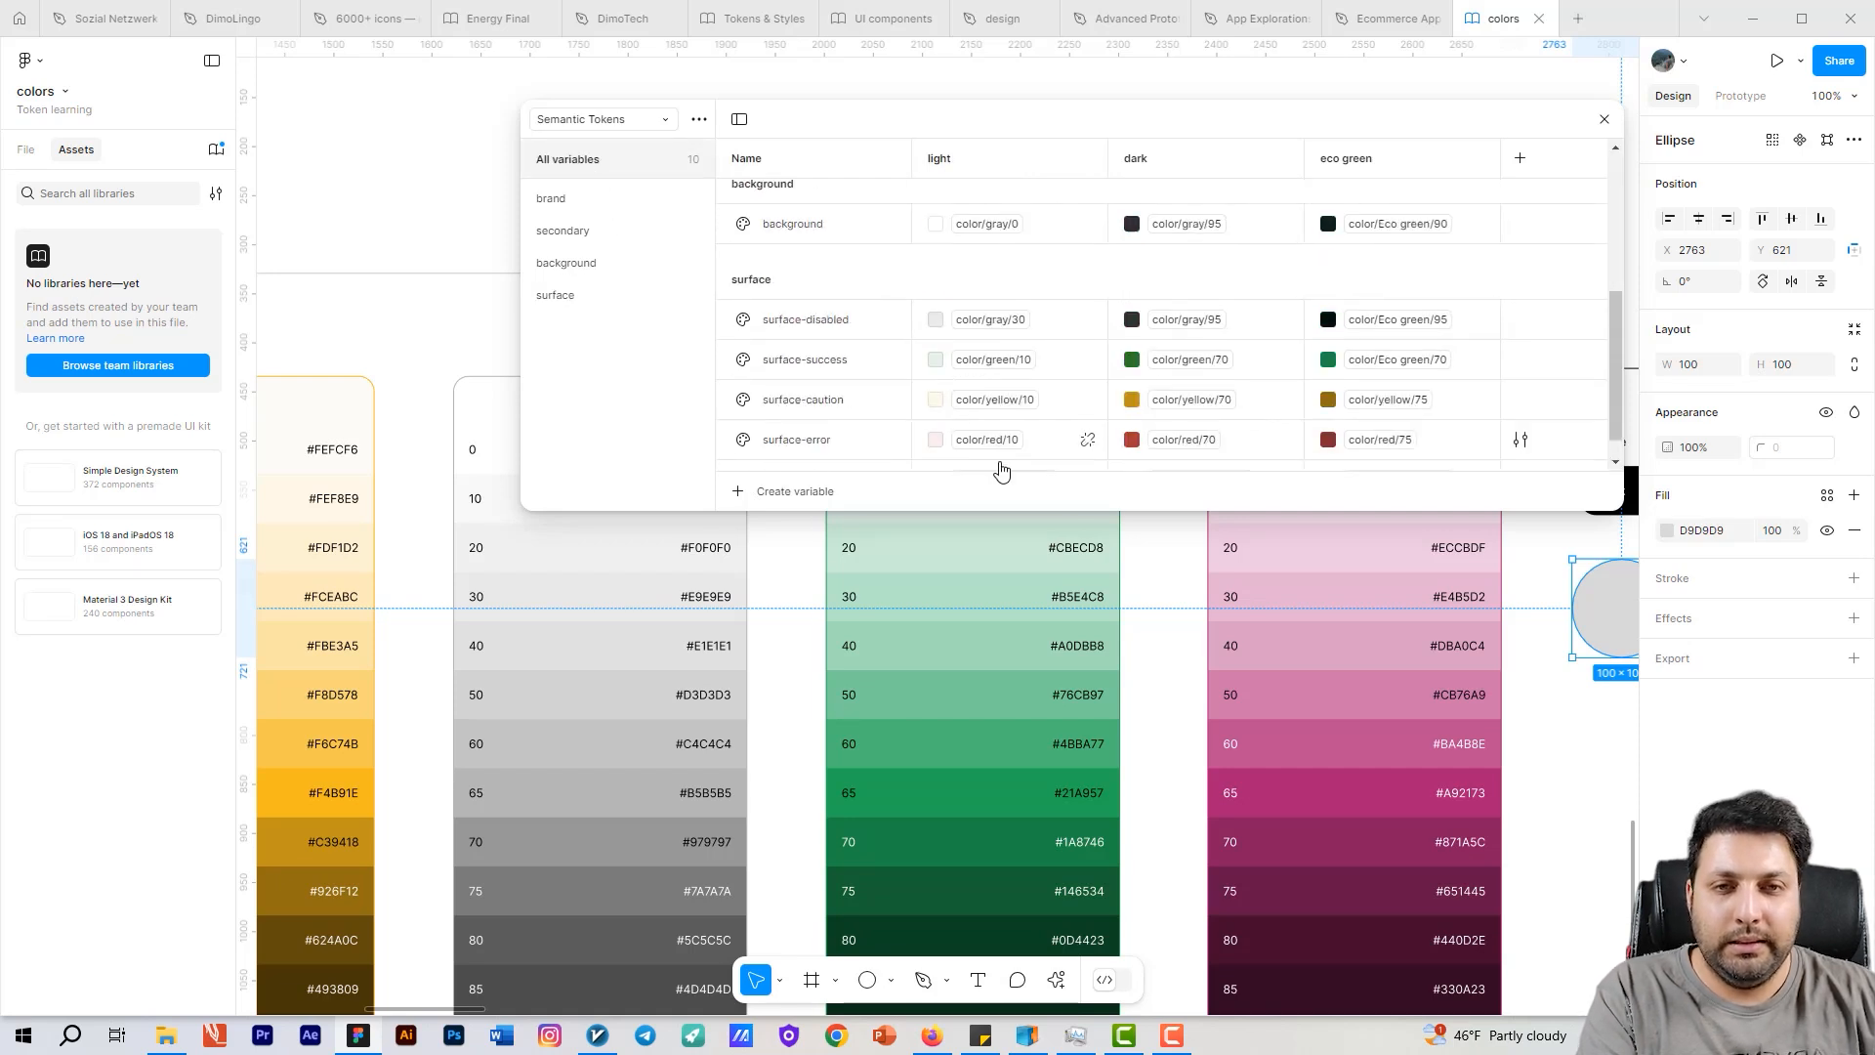
{"action": "scroll", "coordinate": [998, 463], "scroll_direction": "down", "scroll_amount": 1}
{"action": "left_click", "coordinate": [745, 497]}
{"action": "left_click", "coordinate": [740, 491]}
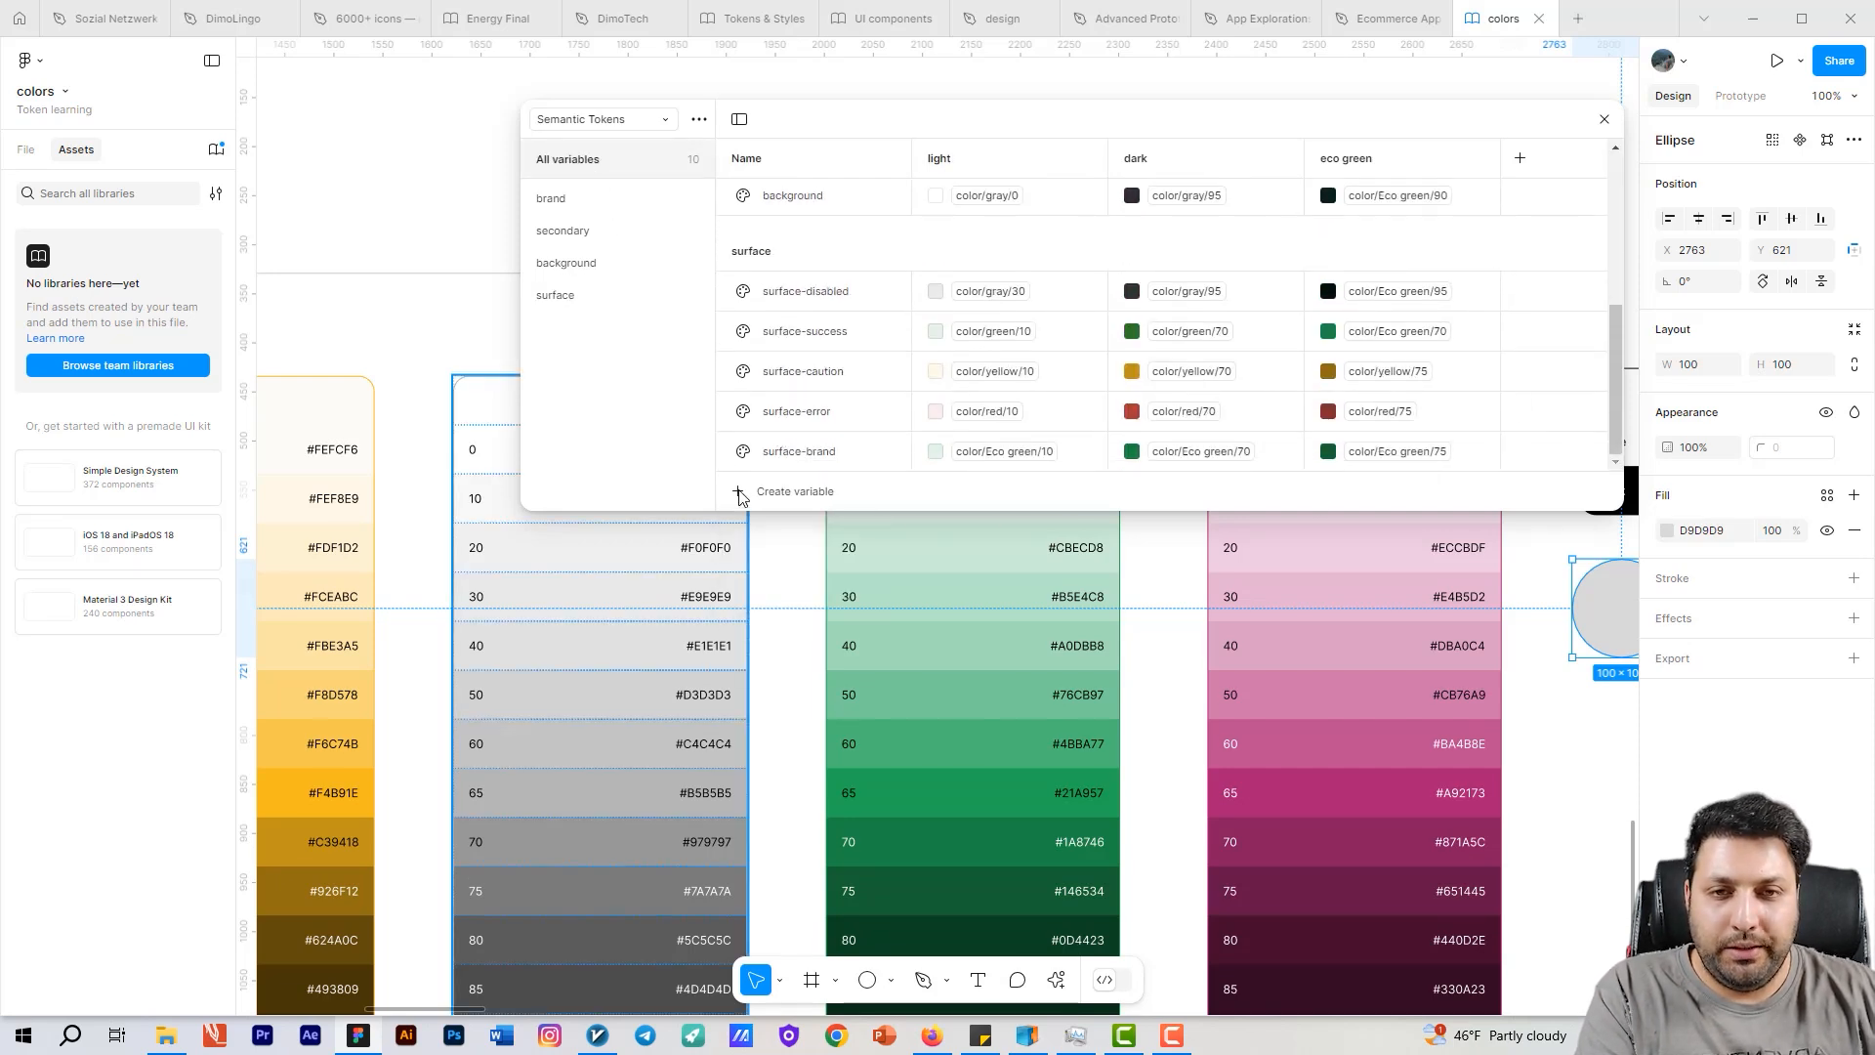
{"action": "left_click", "coordinate": [739, 493]}
{"action": "left_click", "coordinate": [772, 544]}
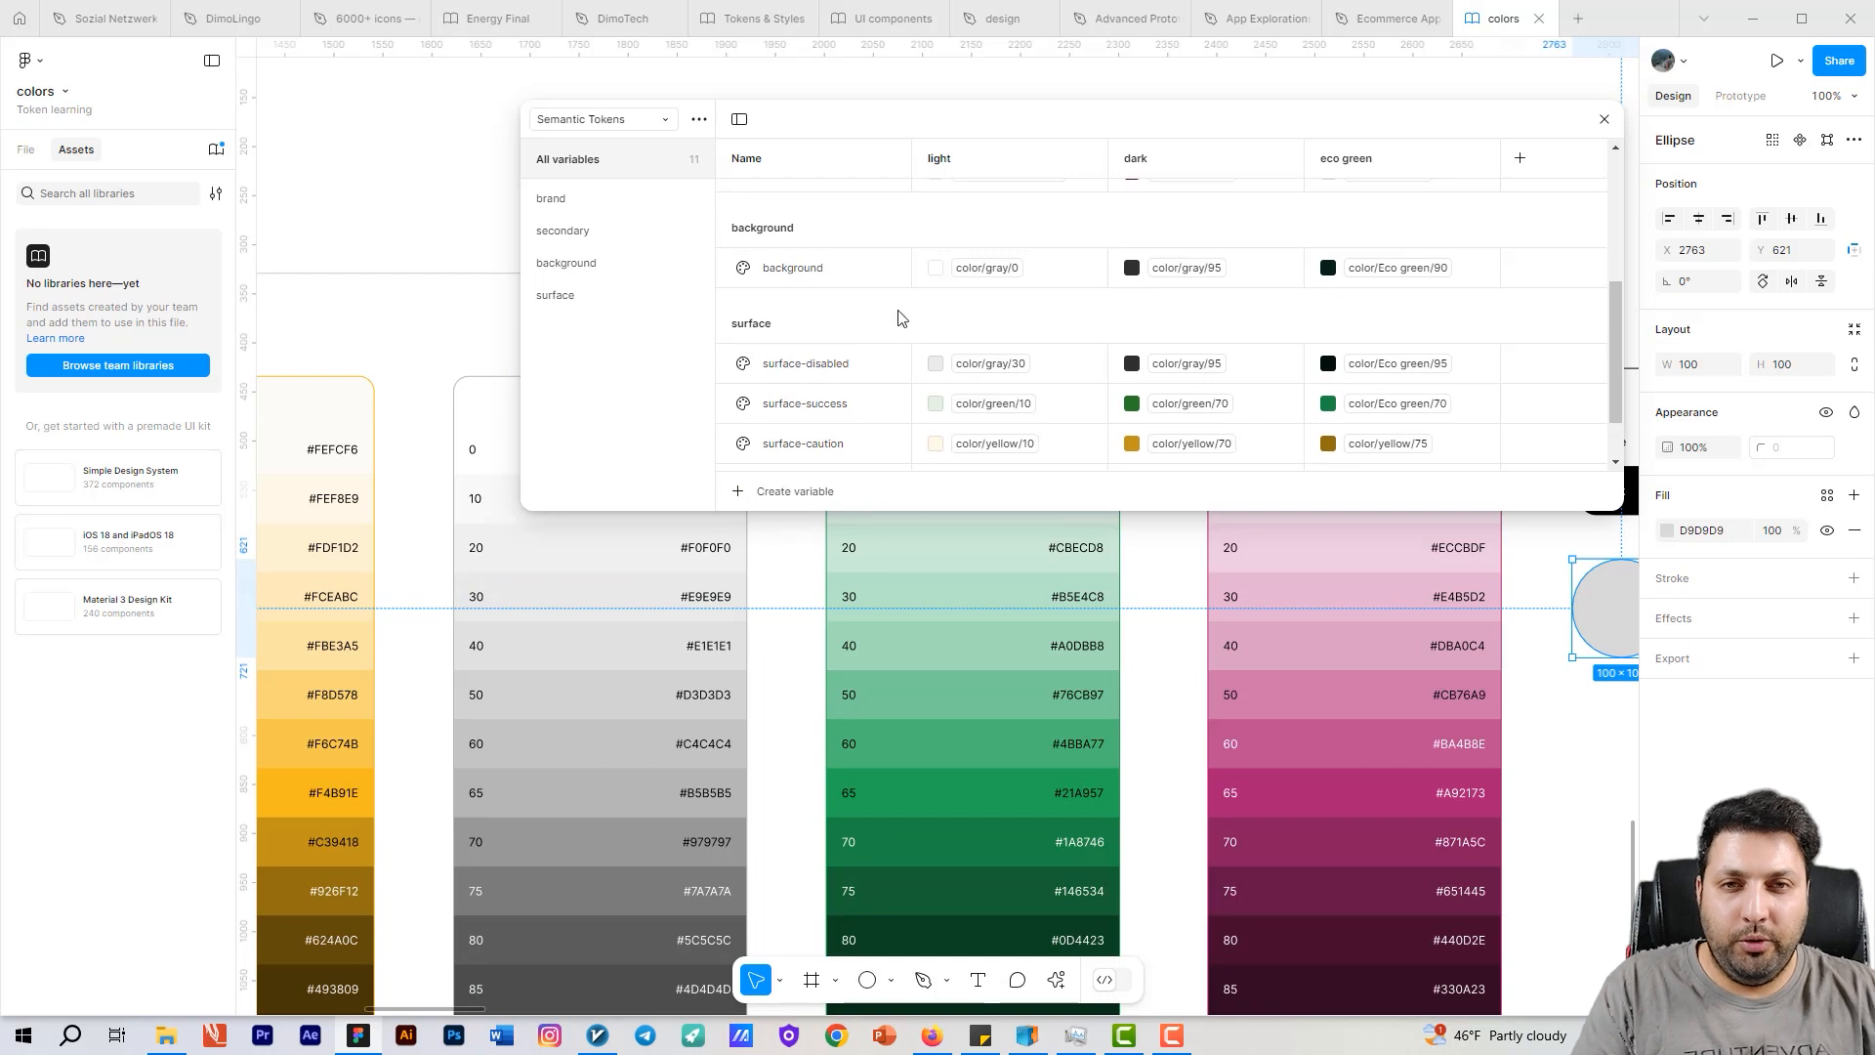
{"action": "type", "text": "tex"}
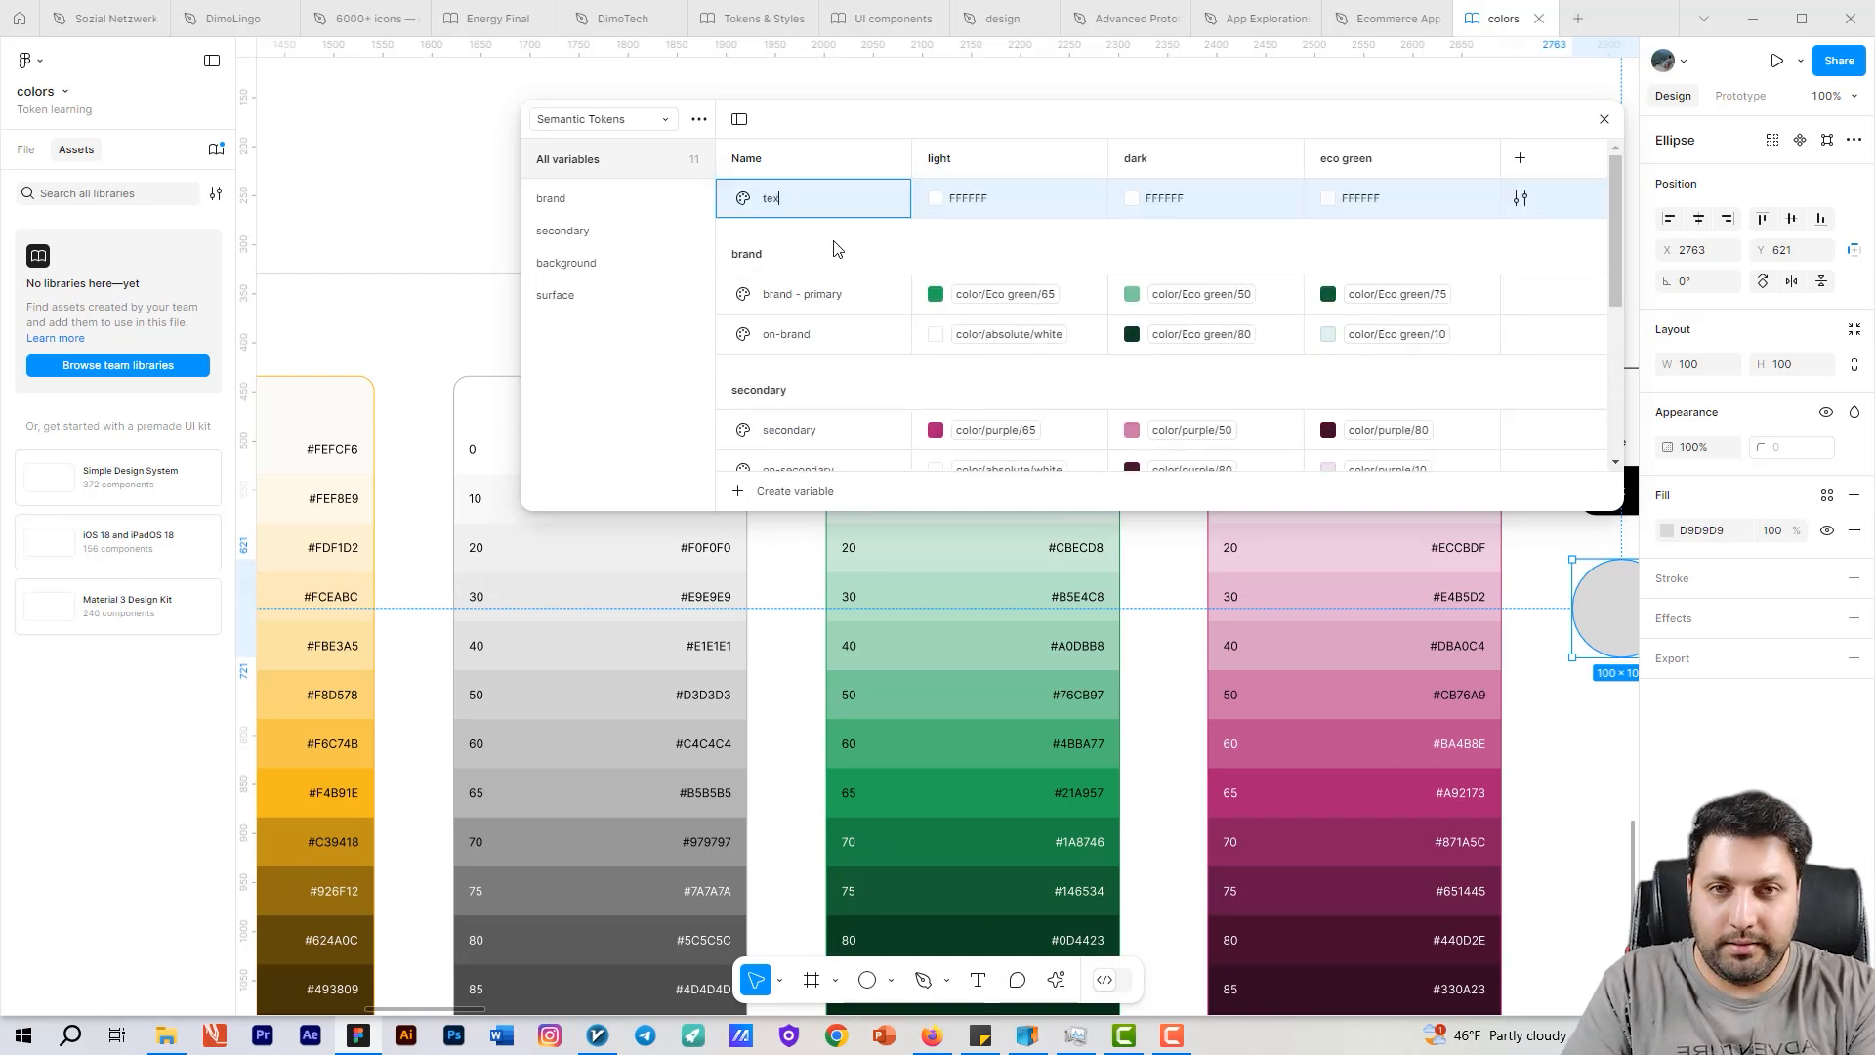
{"action": "type", "text": "t/"}
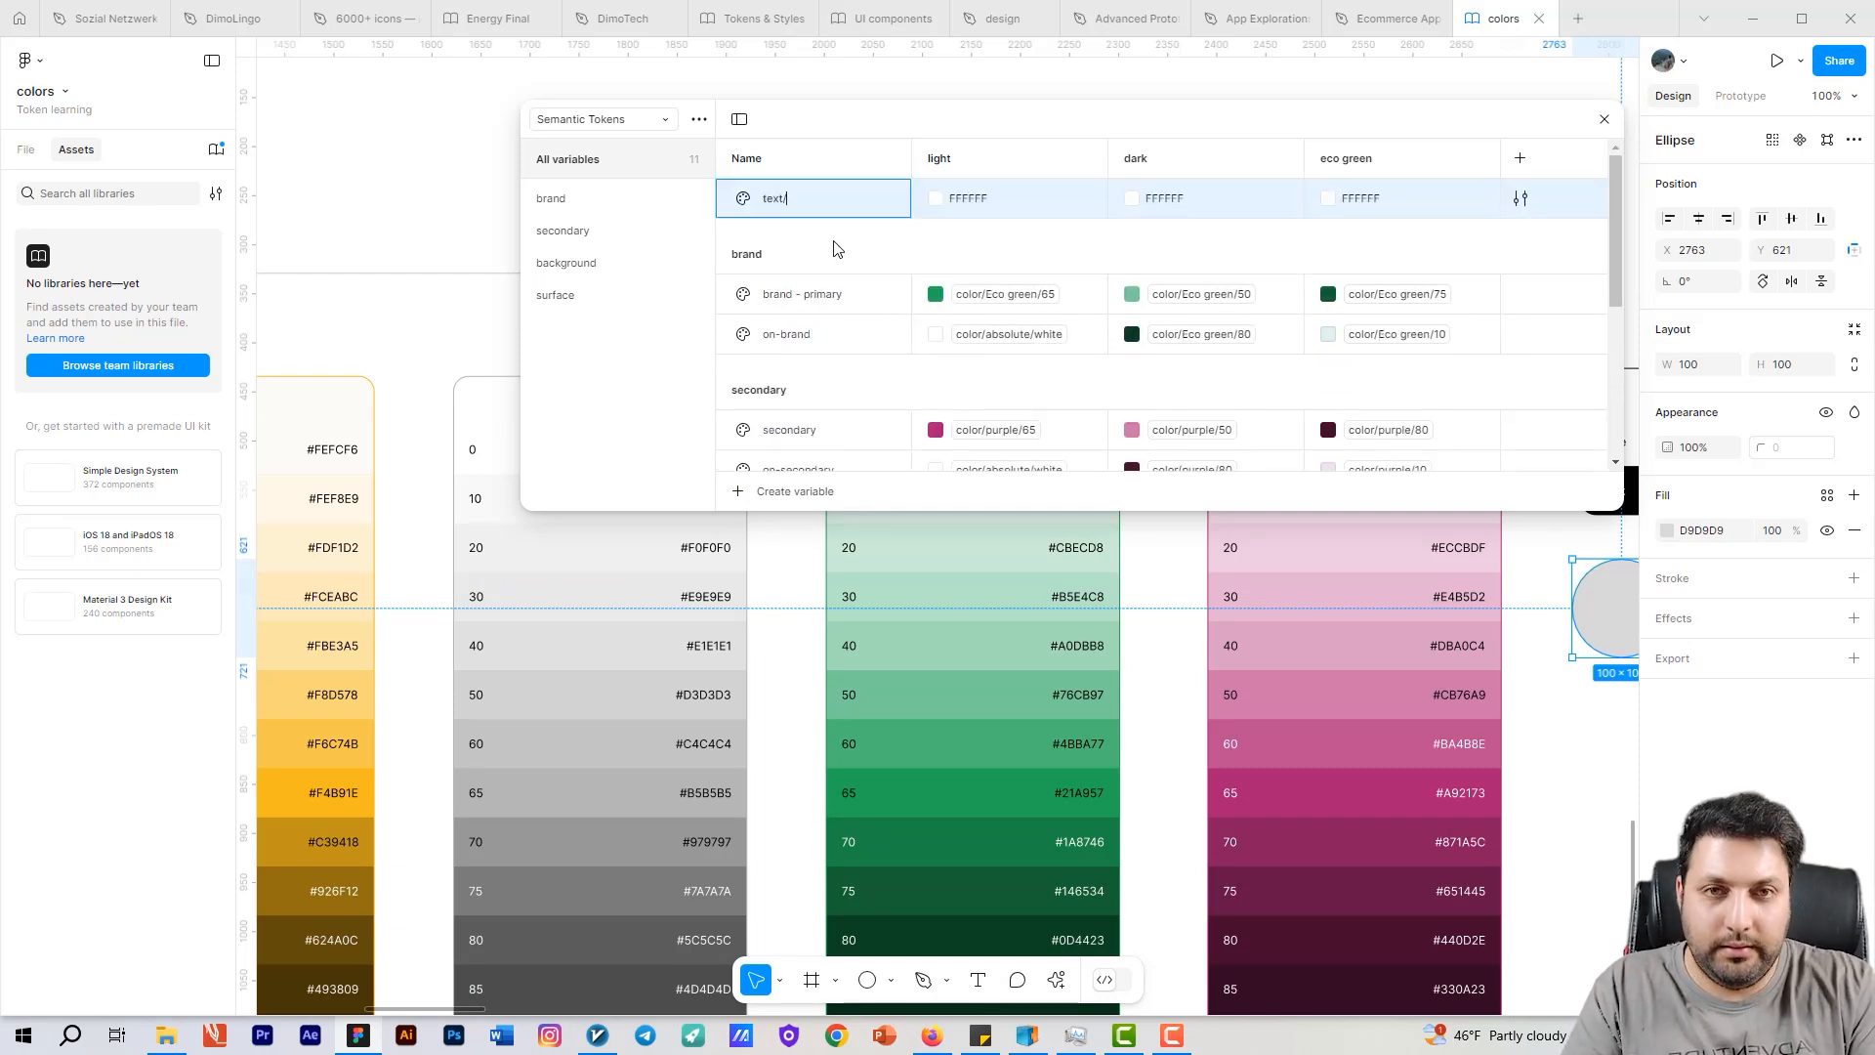
{"action": "type", "text": "t"}
{"action": "key", "text": "Return"}
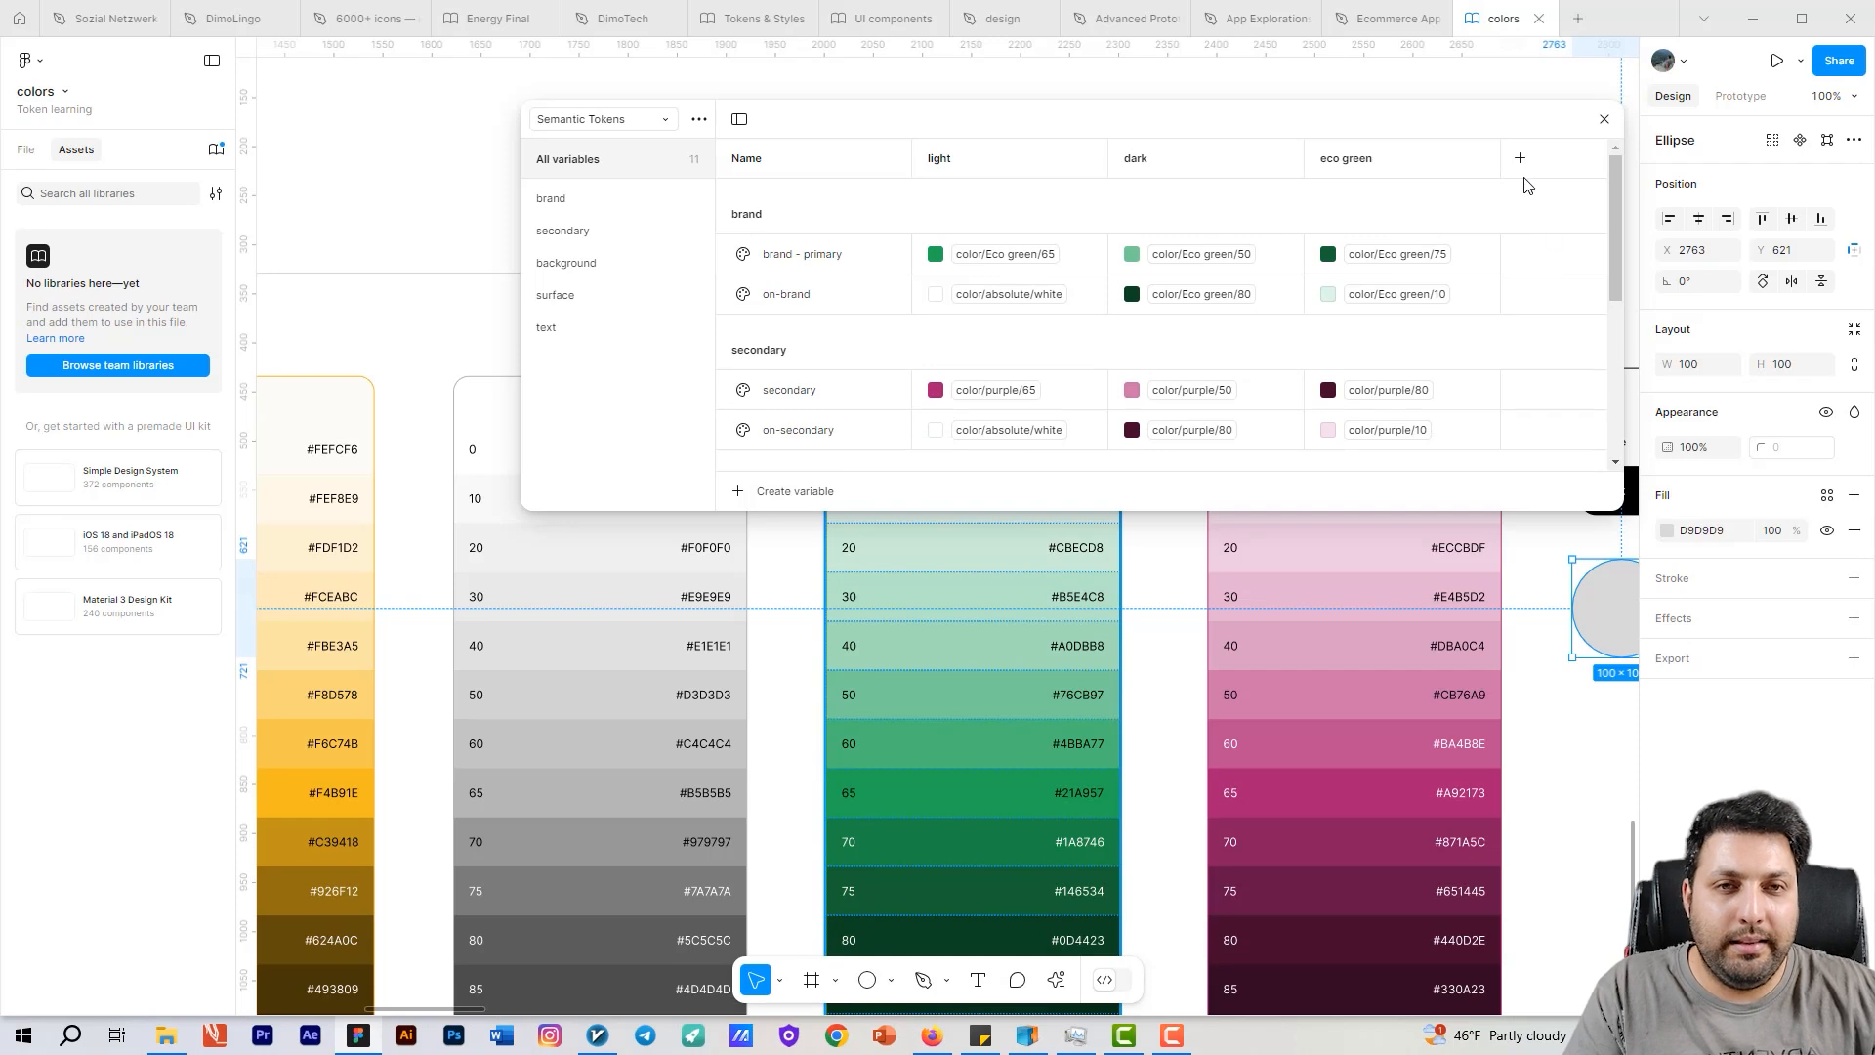
Step: Create a color variable named icon/0 to start an icon group
{"action": "left_click", "coordinate": [742, 498]}
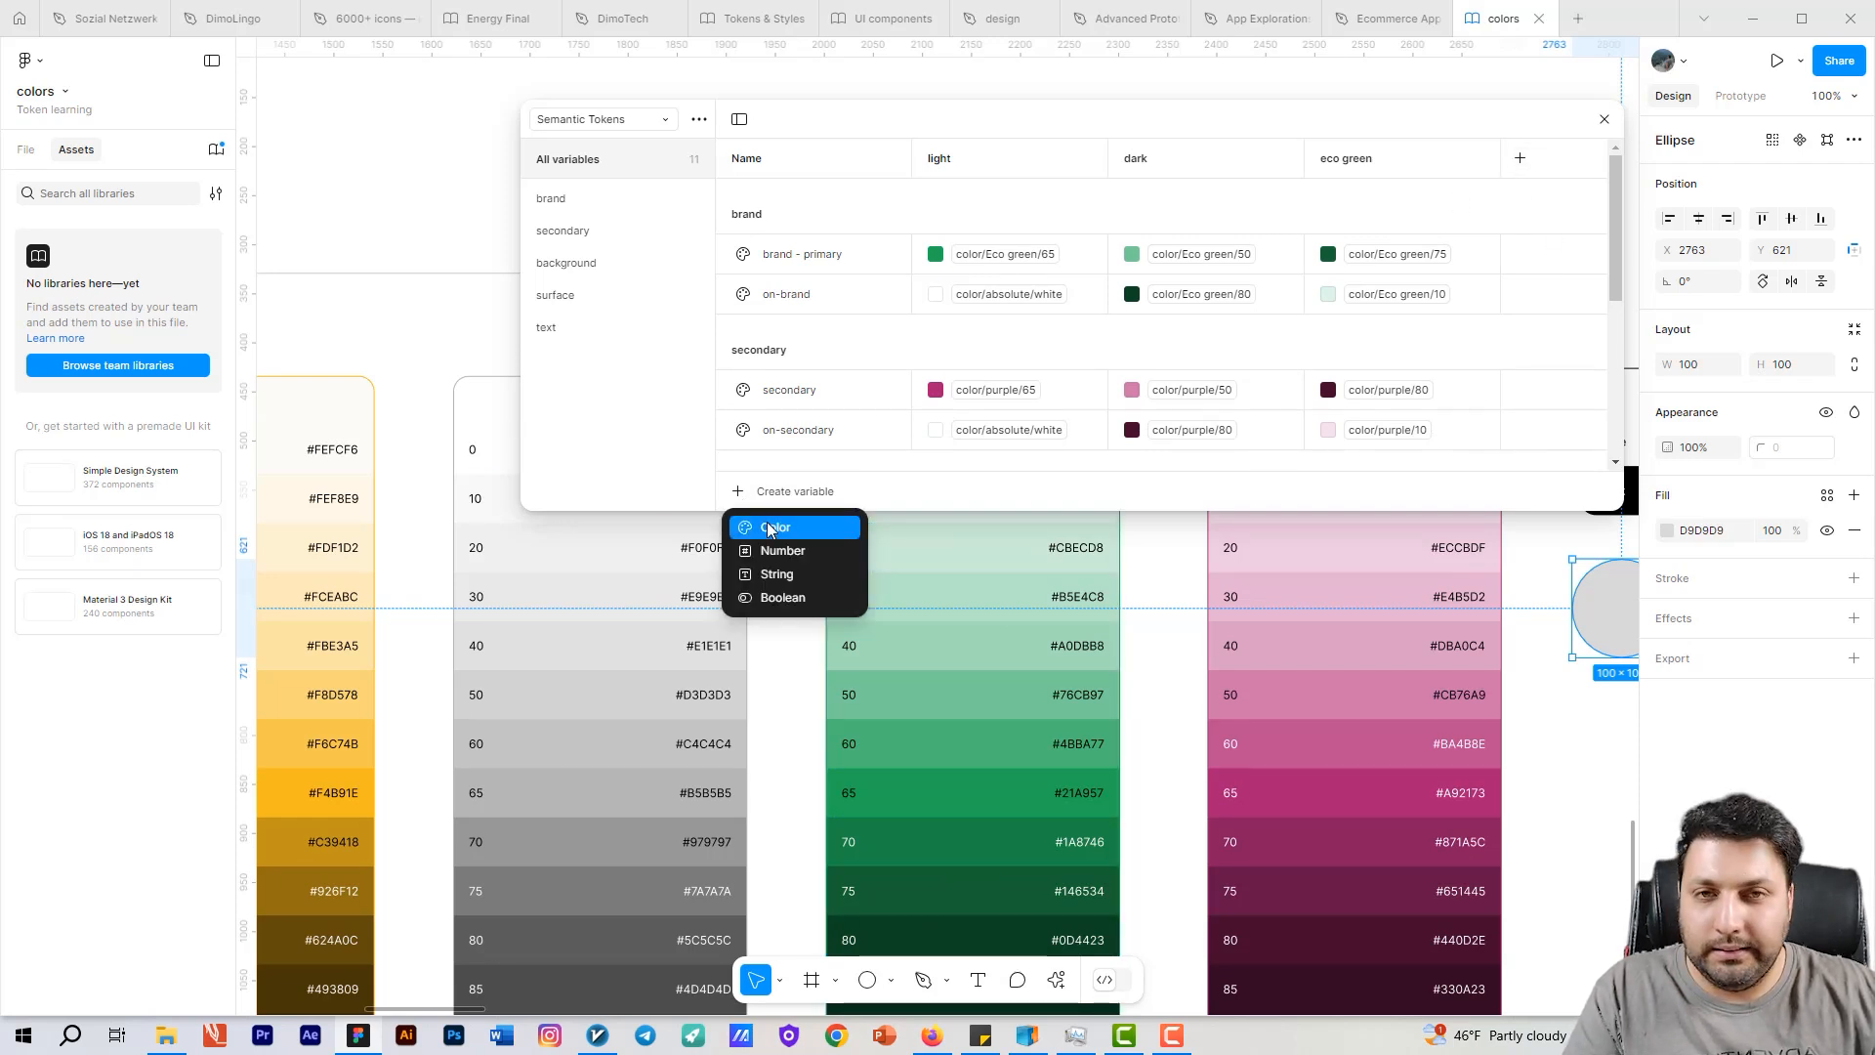
{"action": "left_click", "coordinate": [768, 529]}
{"action": "type", "text": "icon/0"}
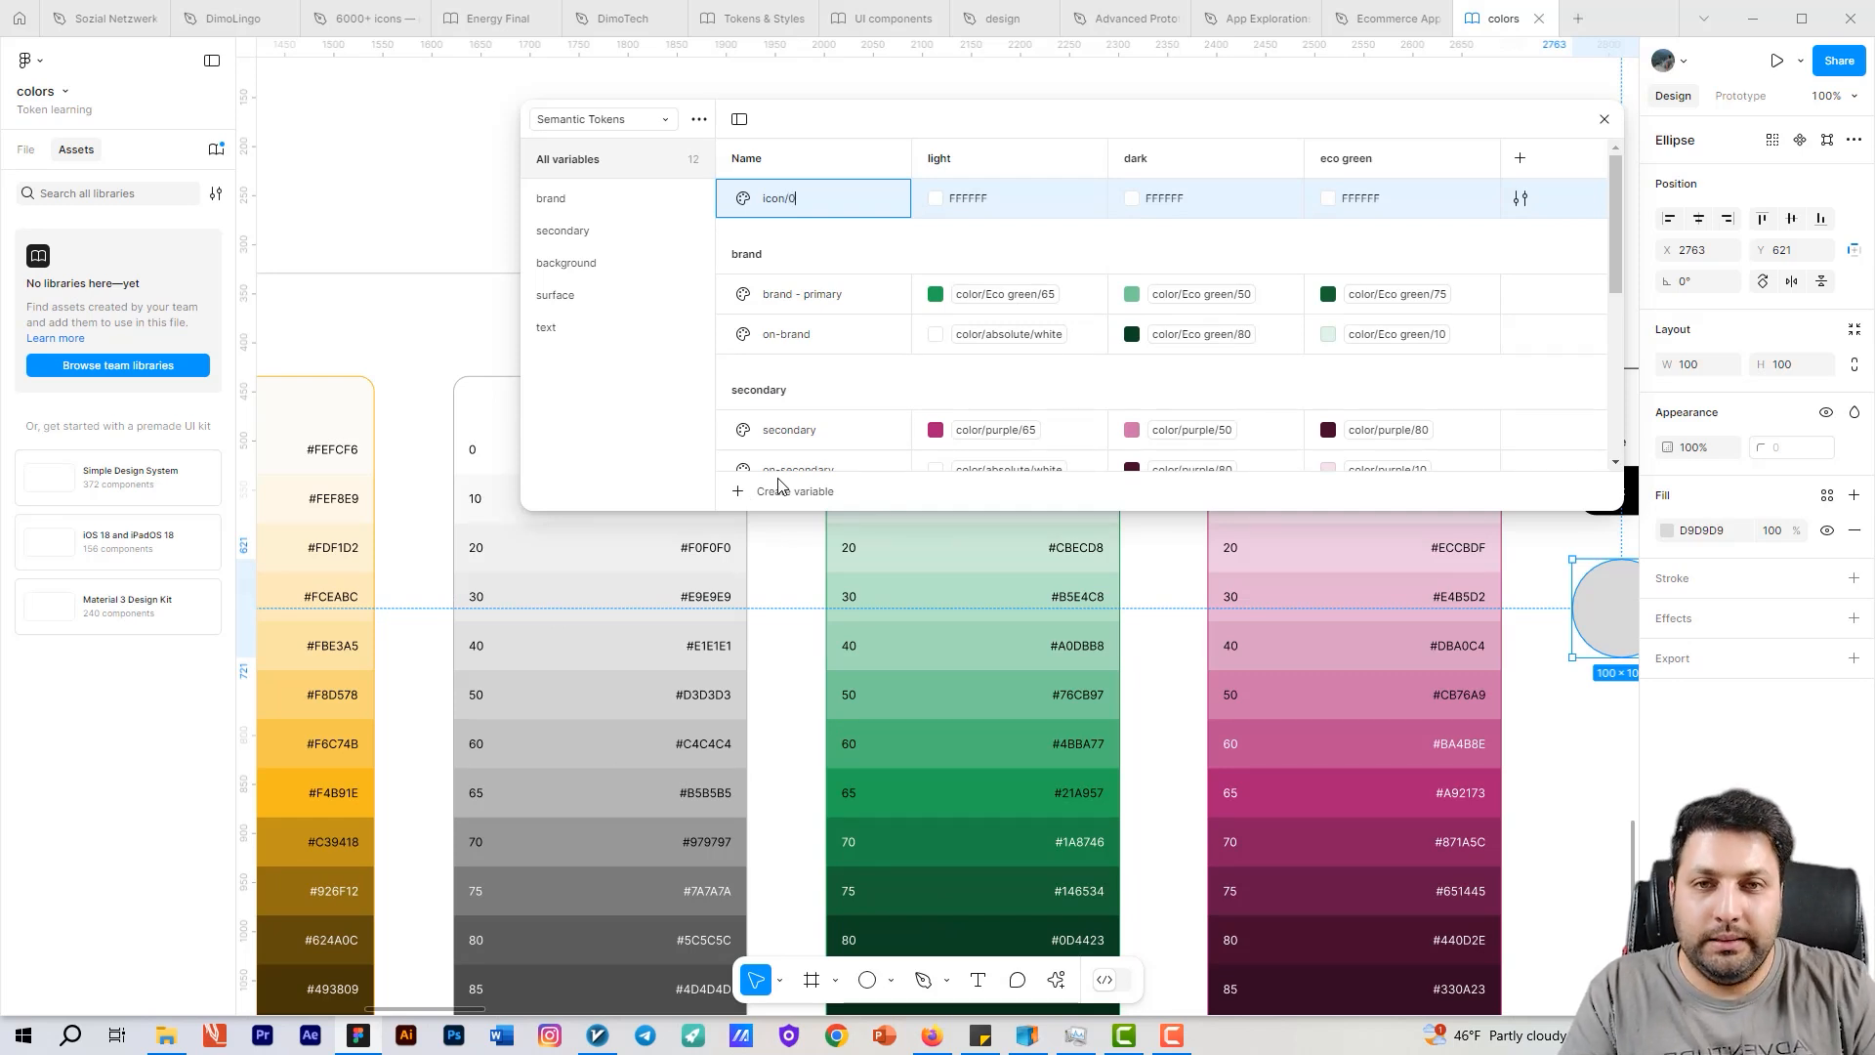
{"action": "key", "text": "Return"}
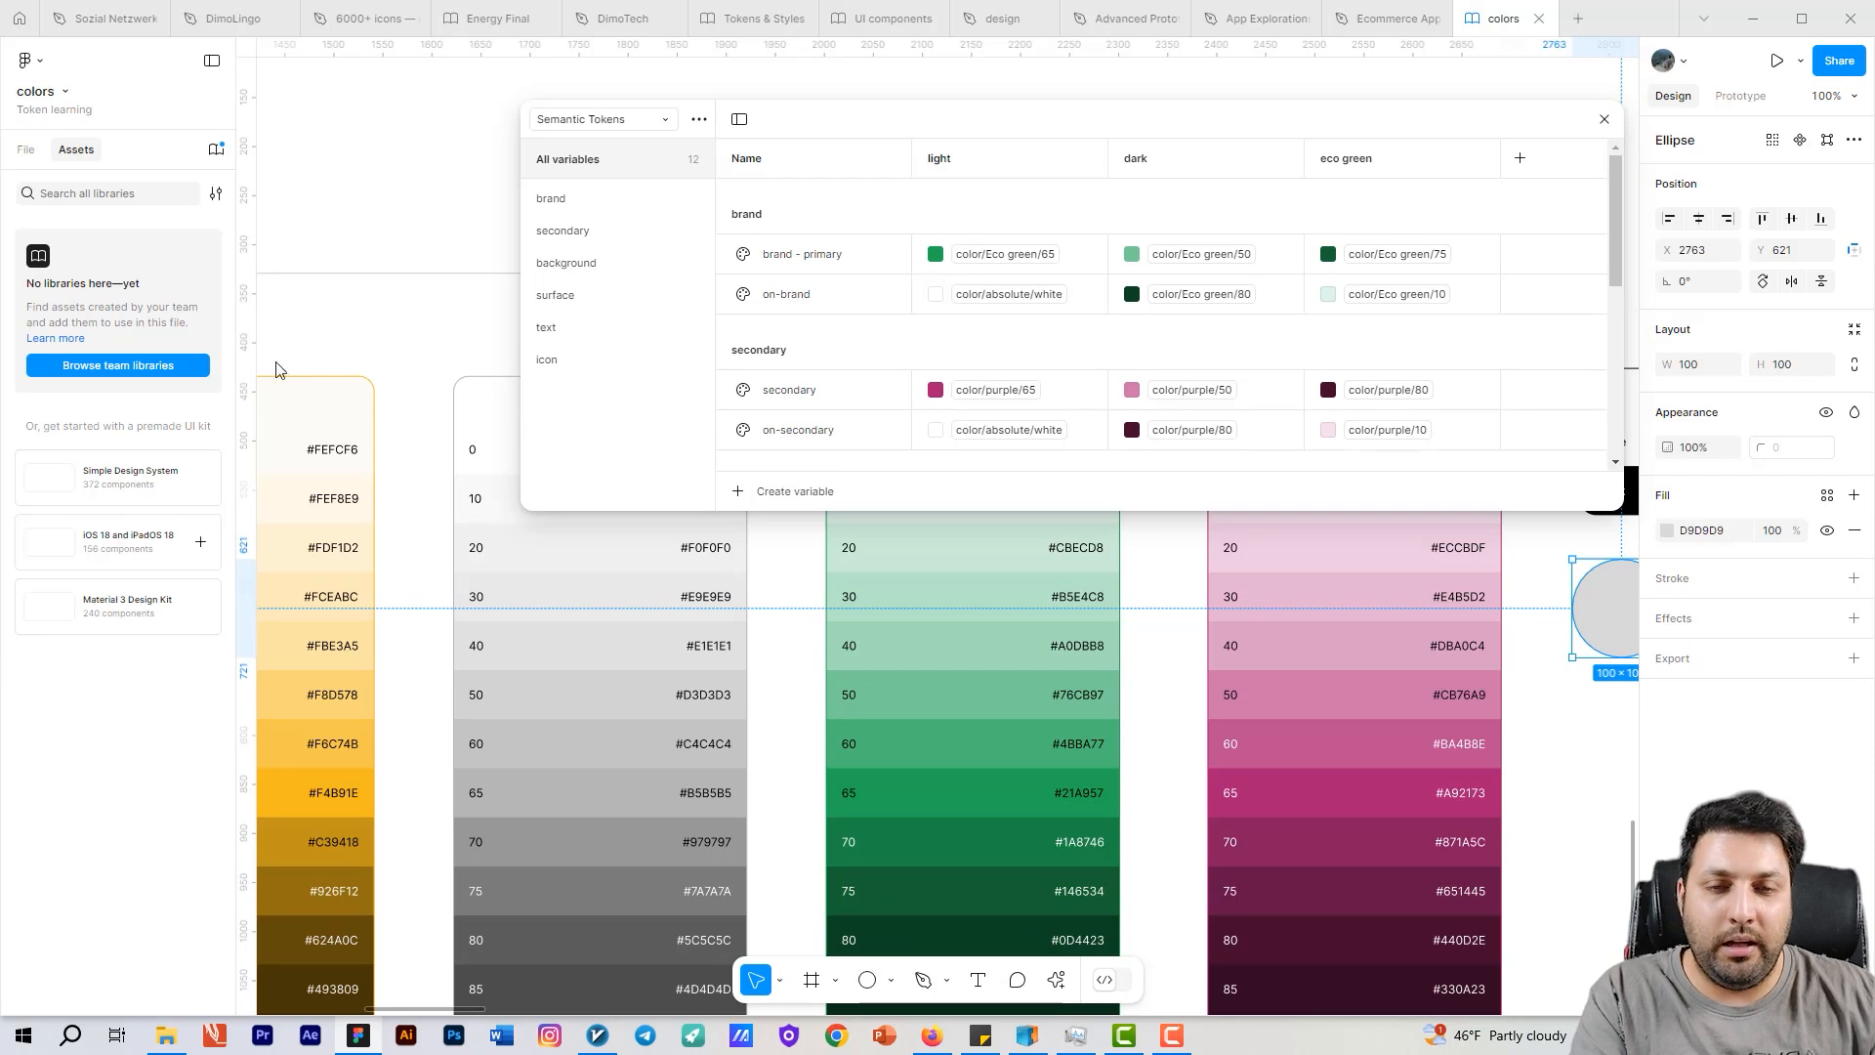
Step: Create a color variable with the name prefix divider/ to start a divider group
{"action": "left_click", "coordinate": [742, 491]}
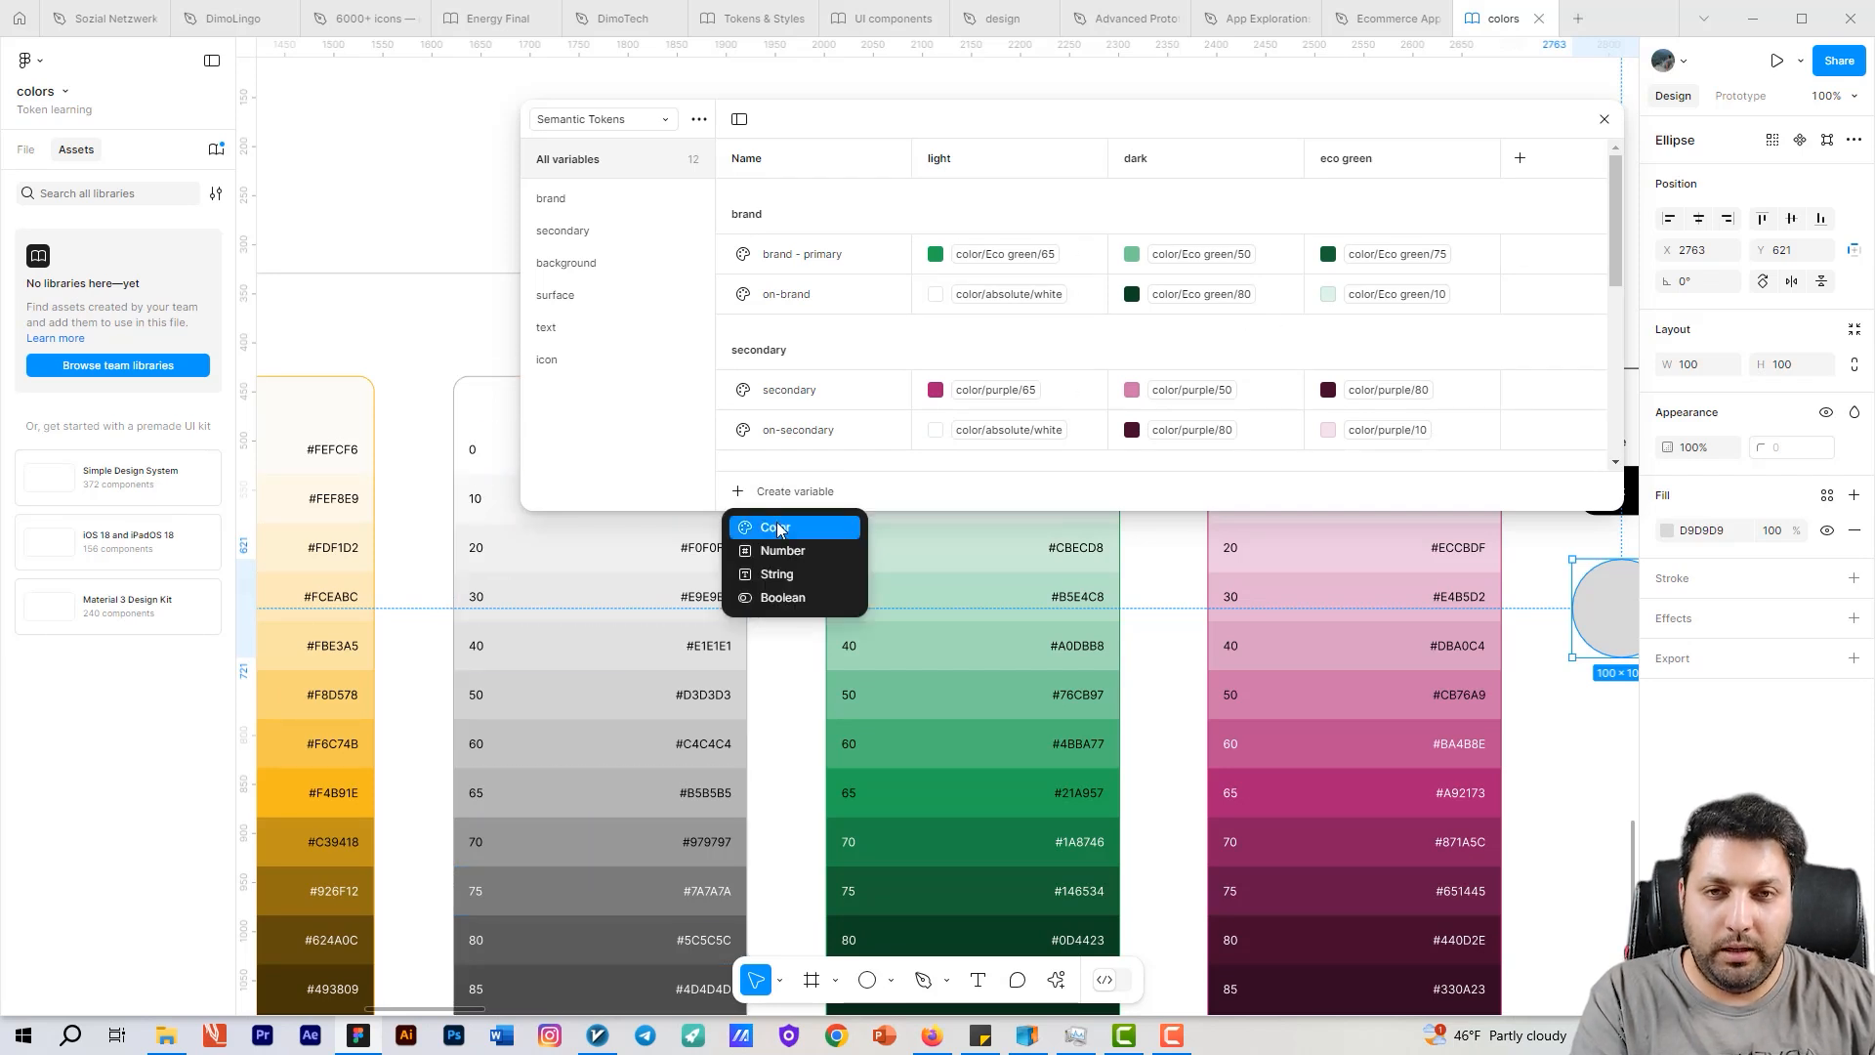
{"action": "left_click", "coordinate": [777, 529]}
{"action": "type", "text": "divider/"}
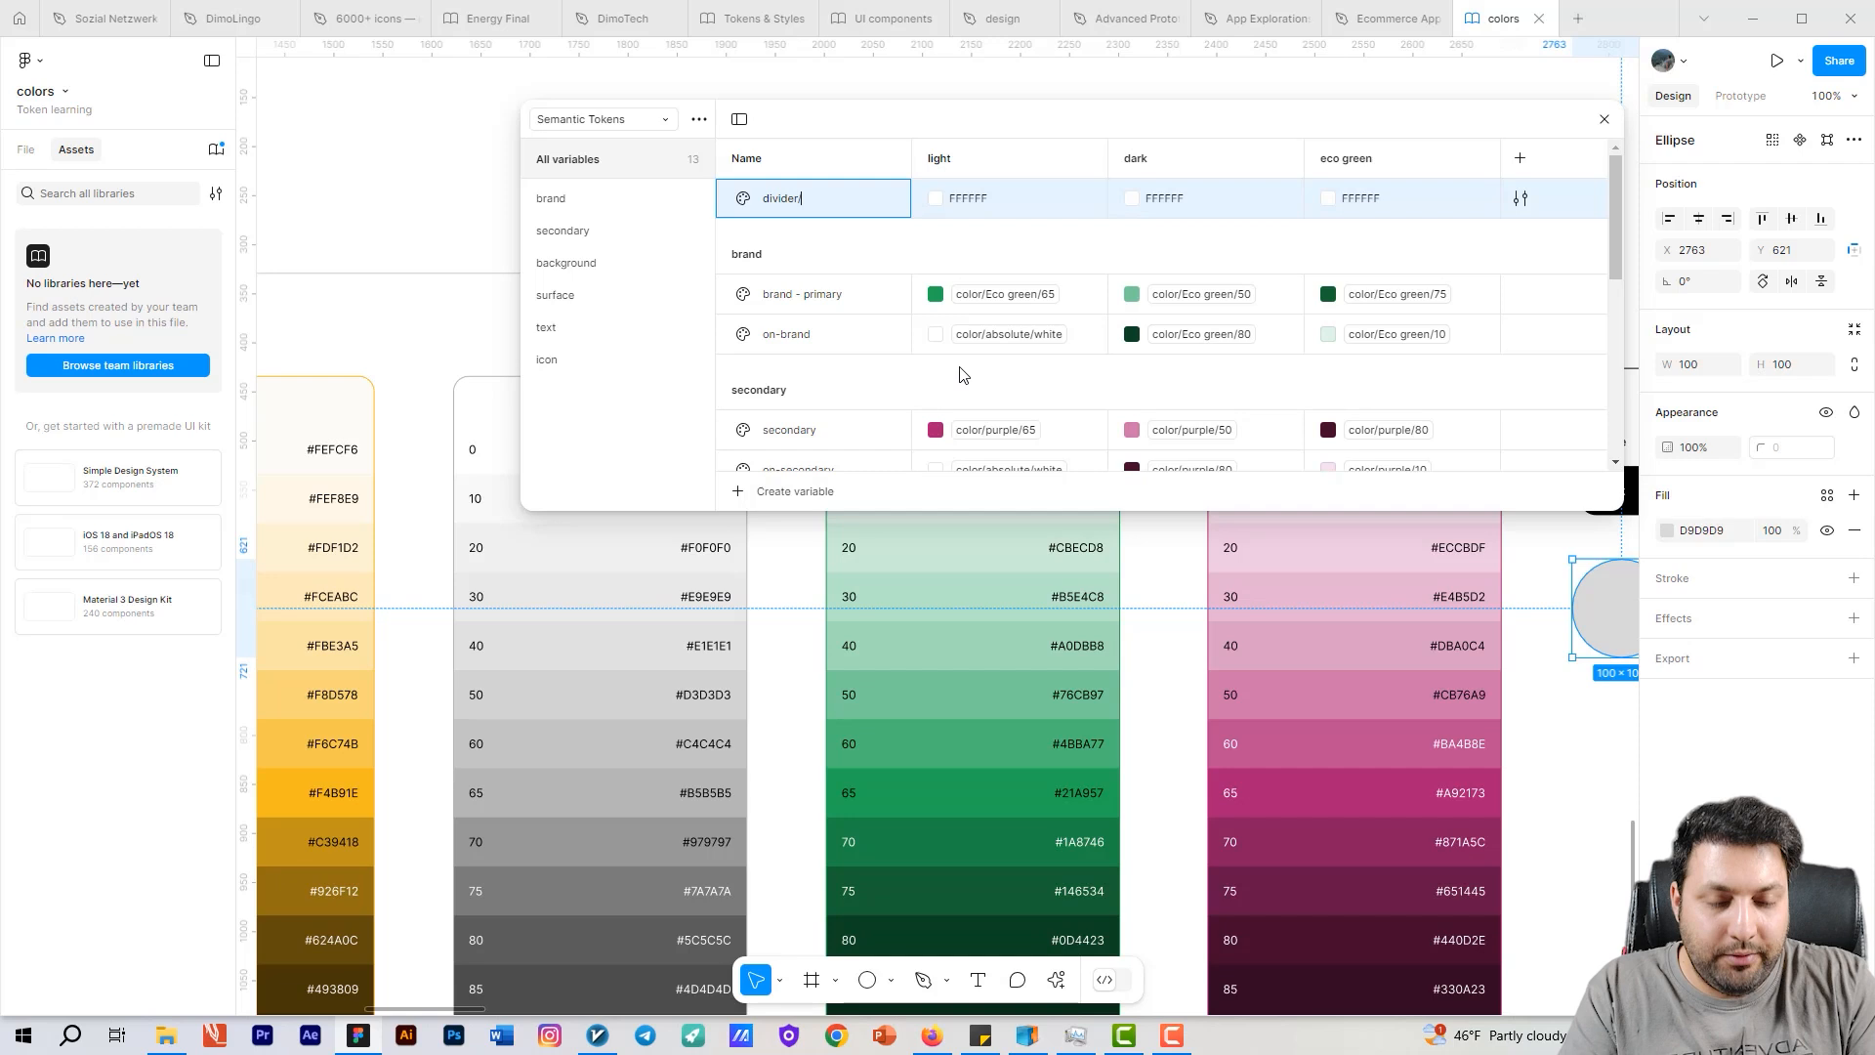
{"action": "key", "text": "Return"}
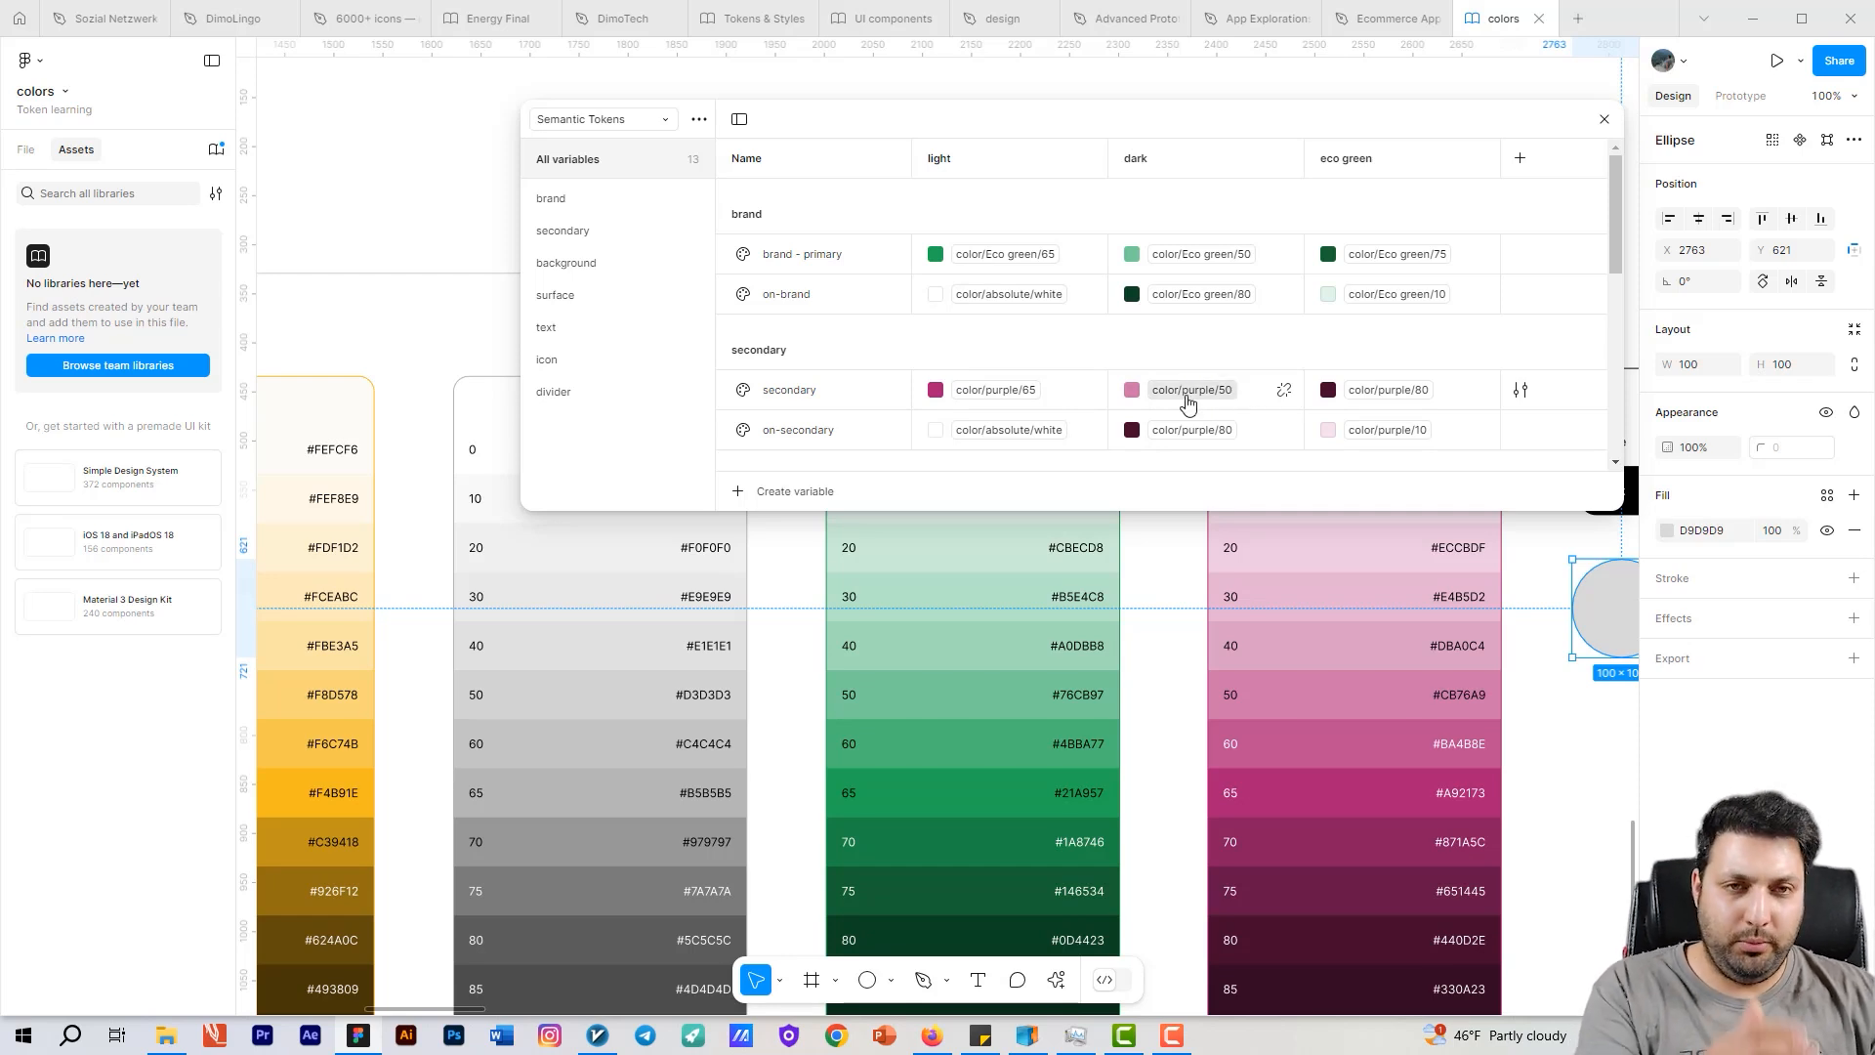
Step: Rename the variable in the text group to text-brand
{"action": "left_click", "coordinate": [555, 358]}
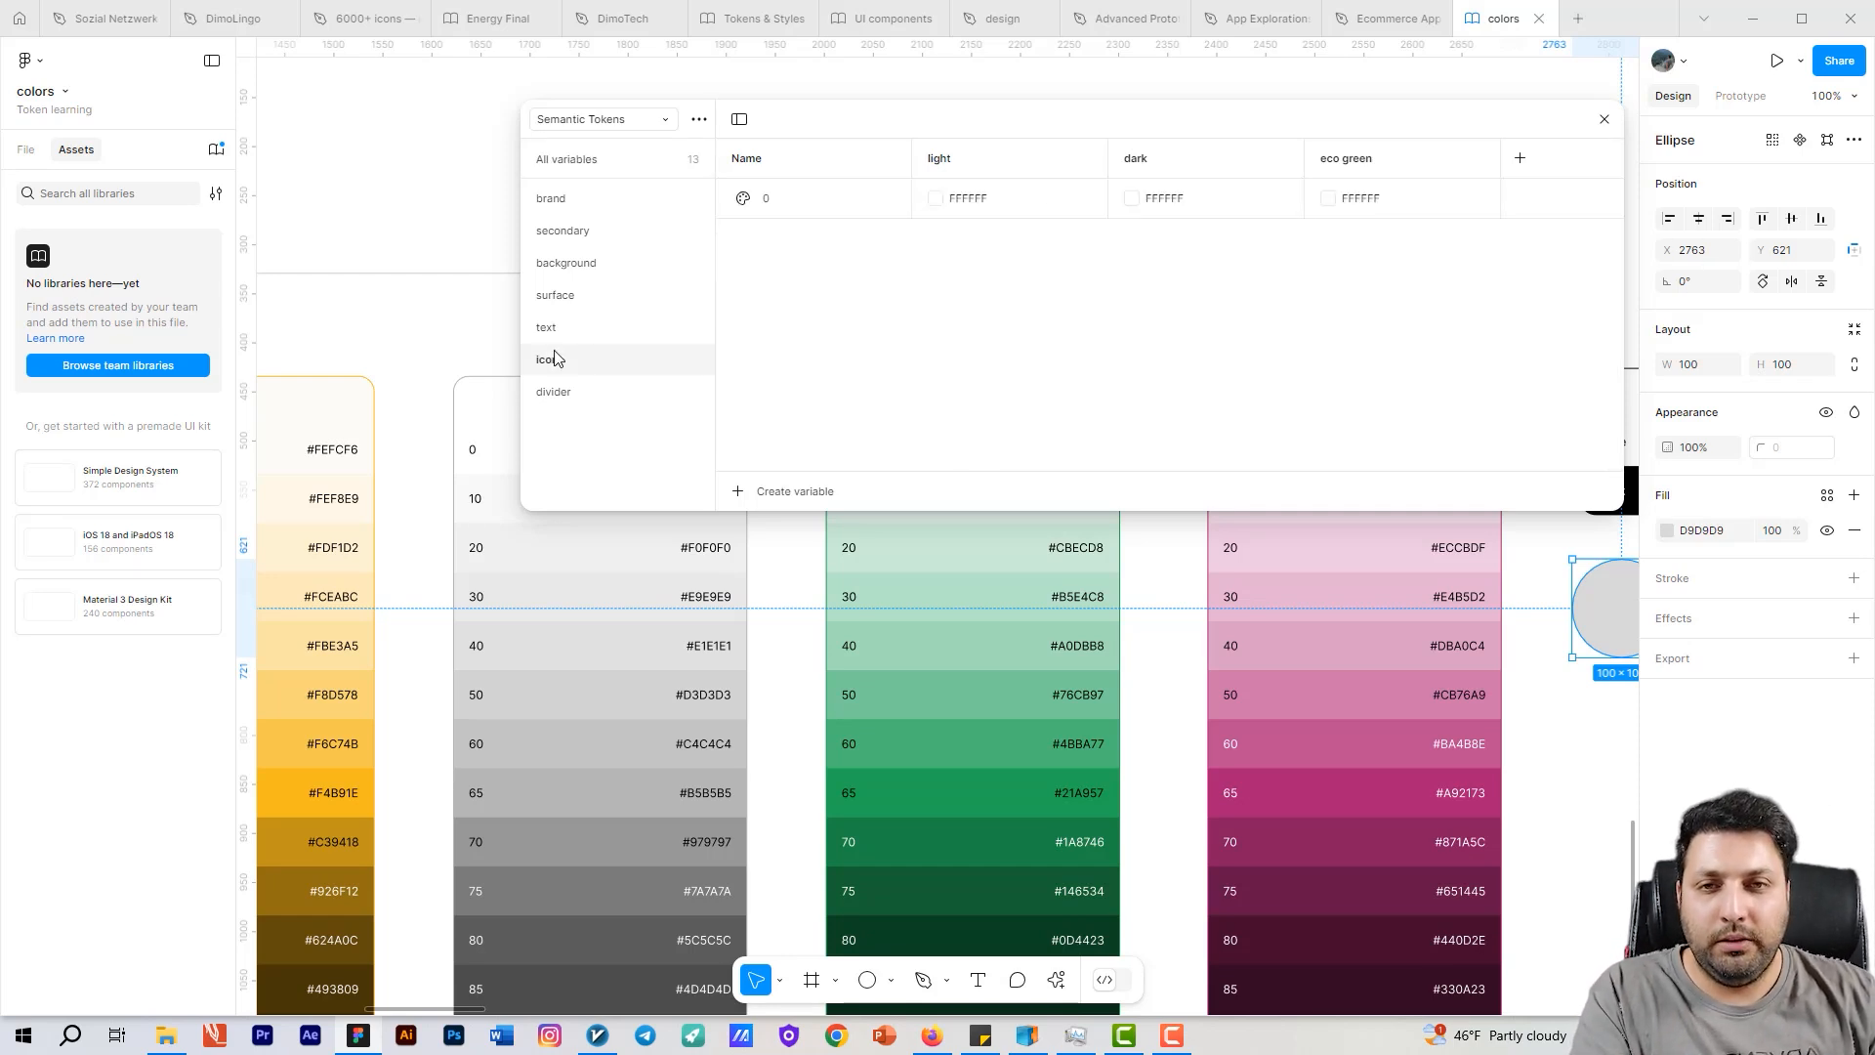
{"action": "left_click", "coordinate": [552, 334]}
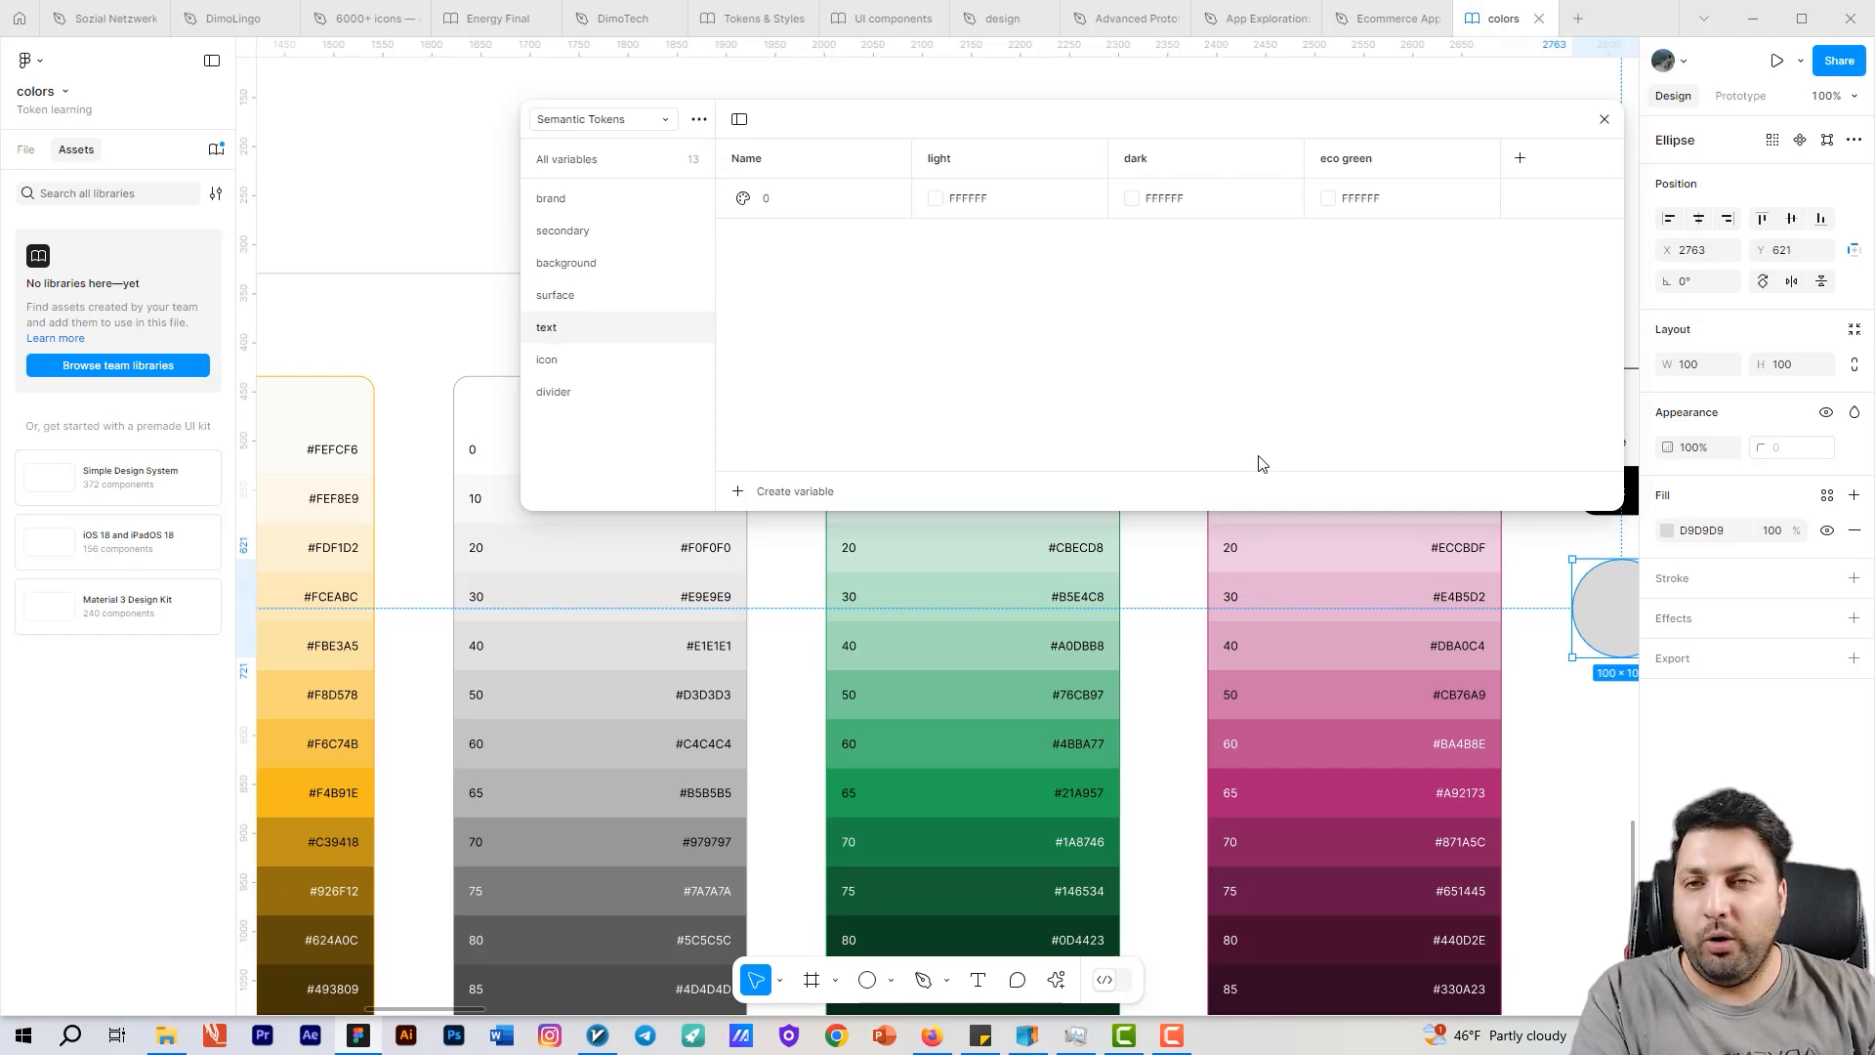
{"action": "double_click", "coordinate": [778, 200]}
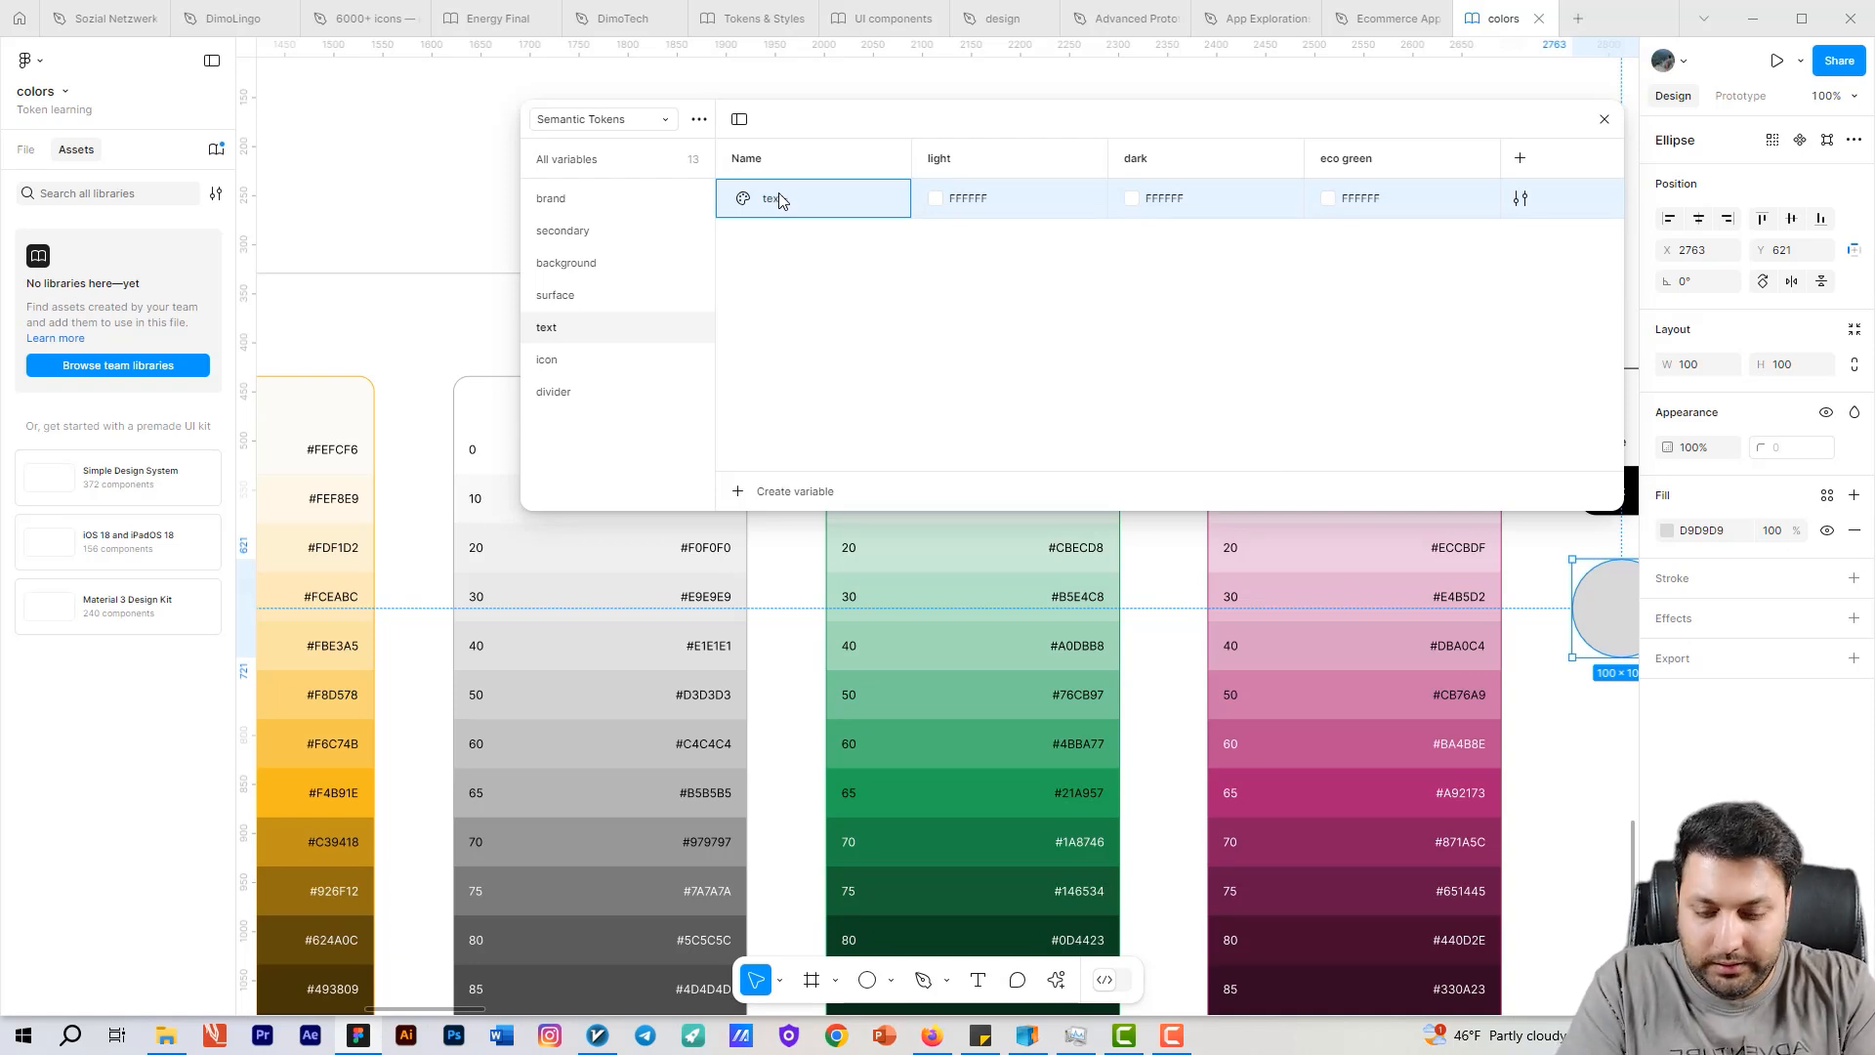
{"action": "type", "text": "text-brand"}
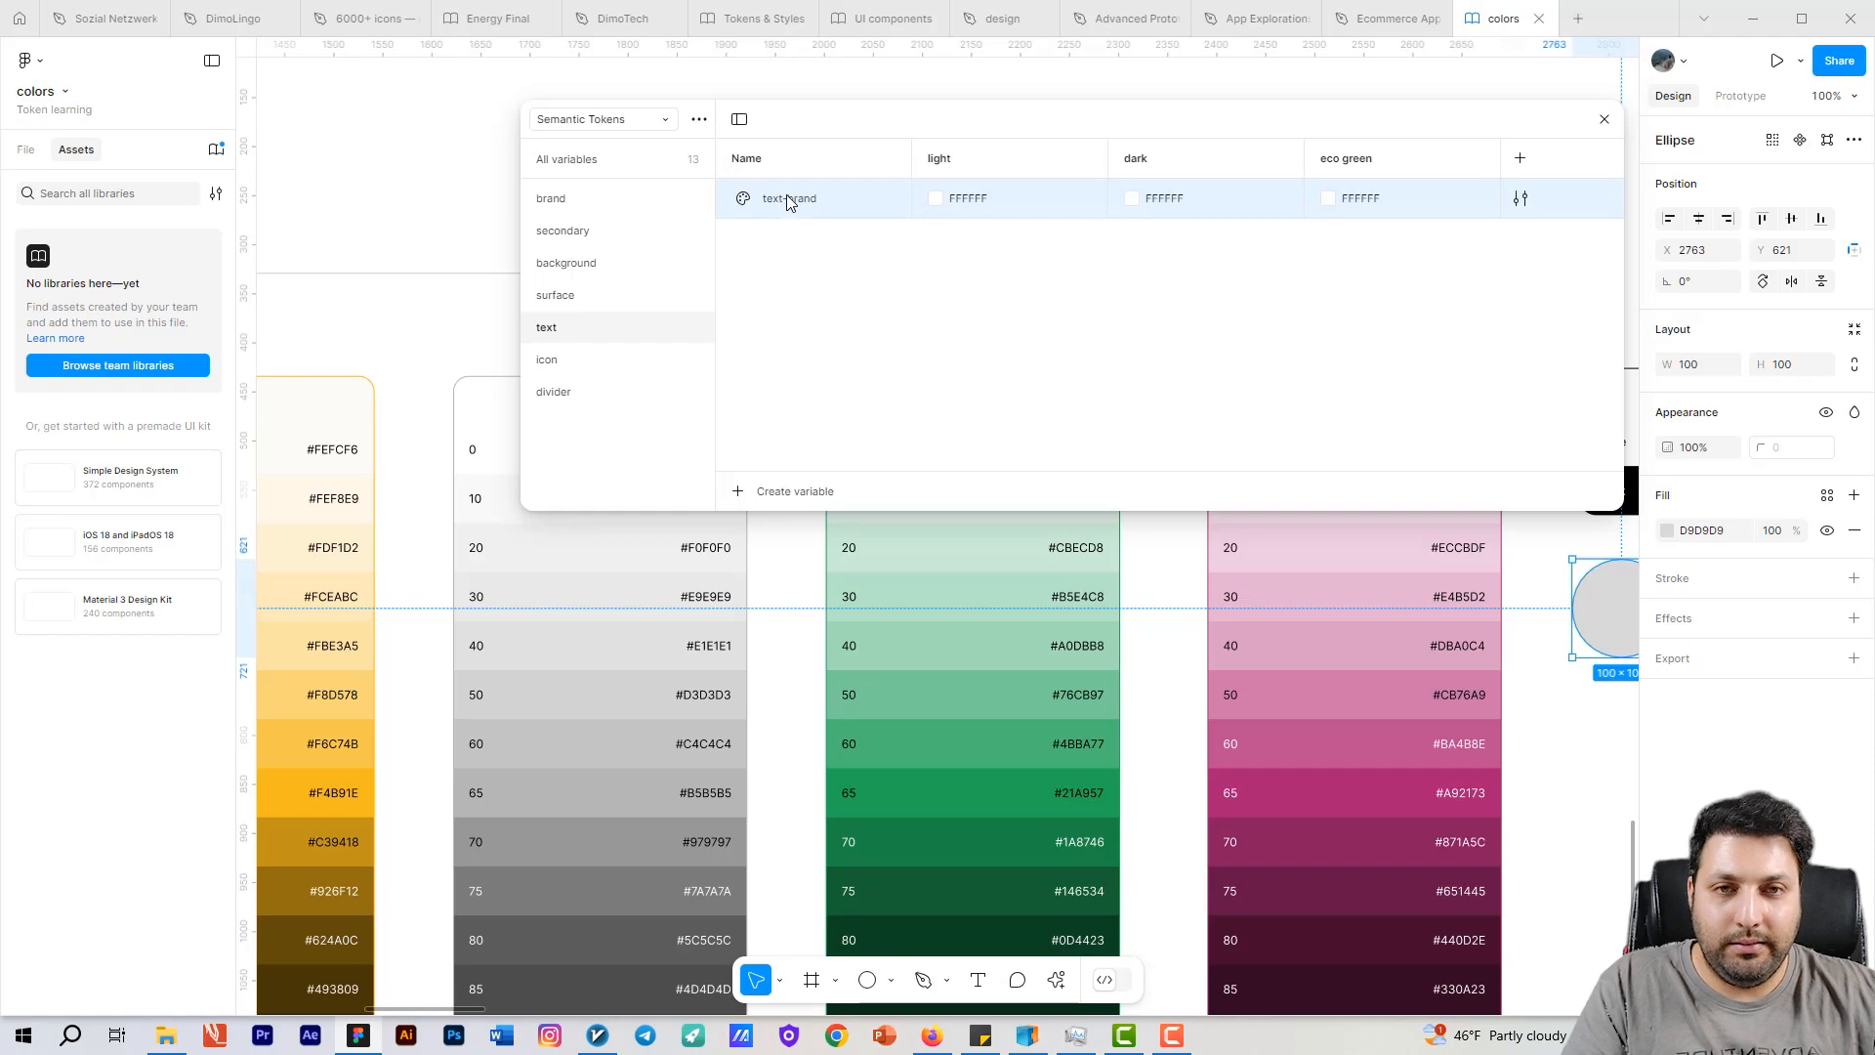
{"action": "key", "text": "Return"}
{"action": "left_click", "coordinate": [942, 205]}
{"action": "left_click", "coordinate": [958, 276]}
{"action": "left_click", "coordinate": [878, 242]}
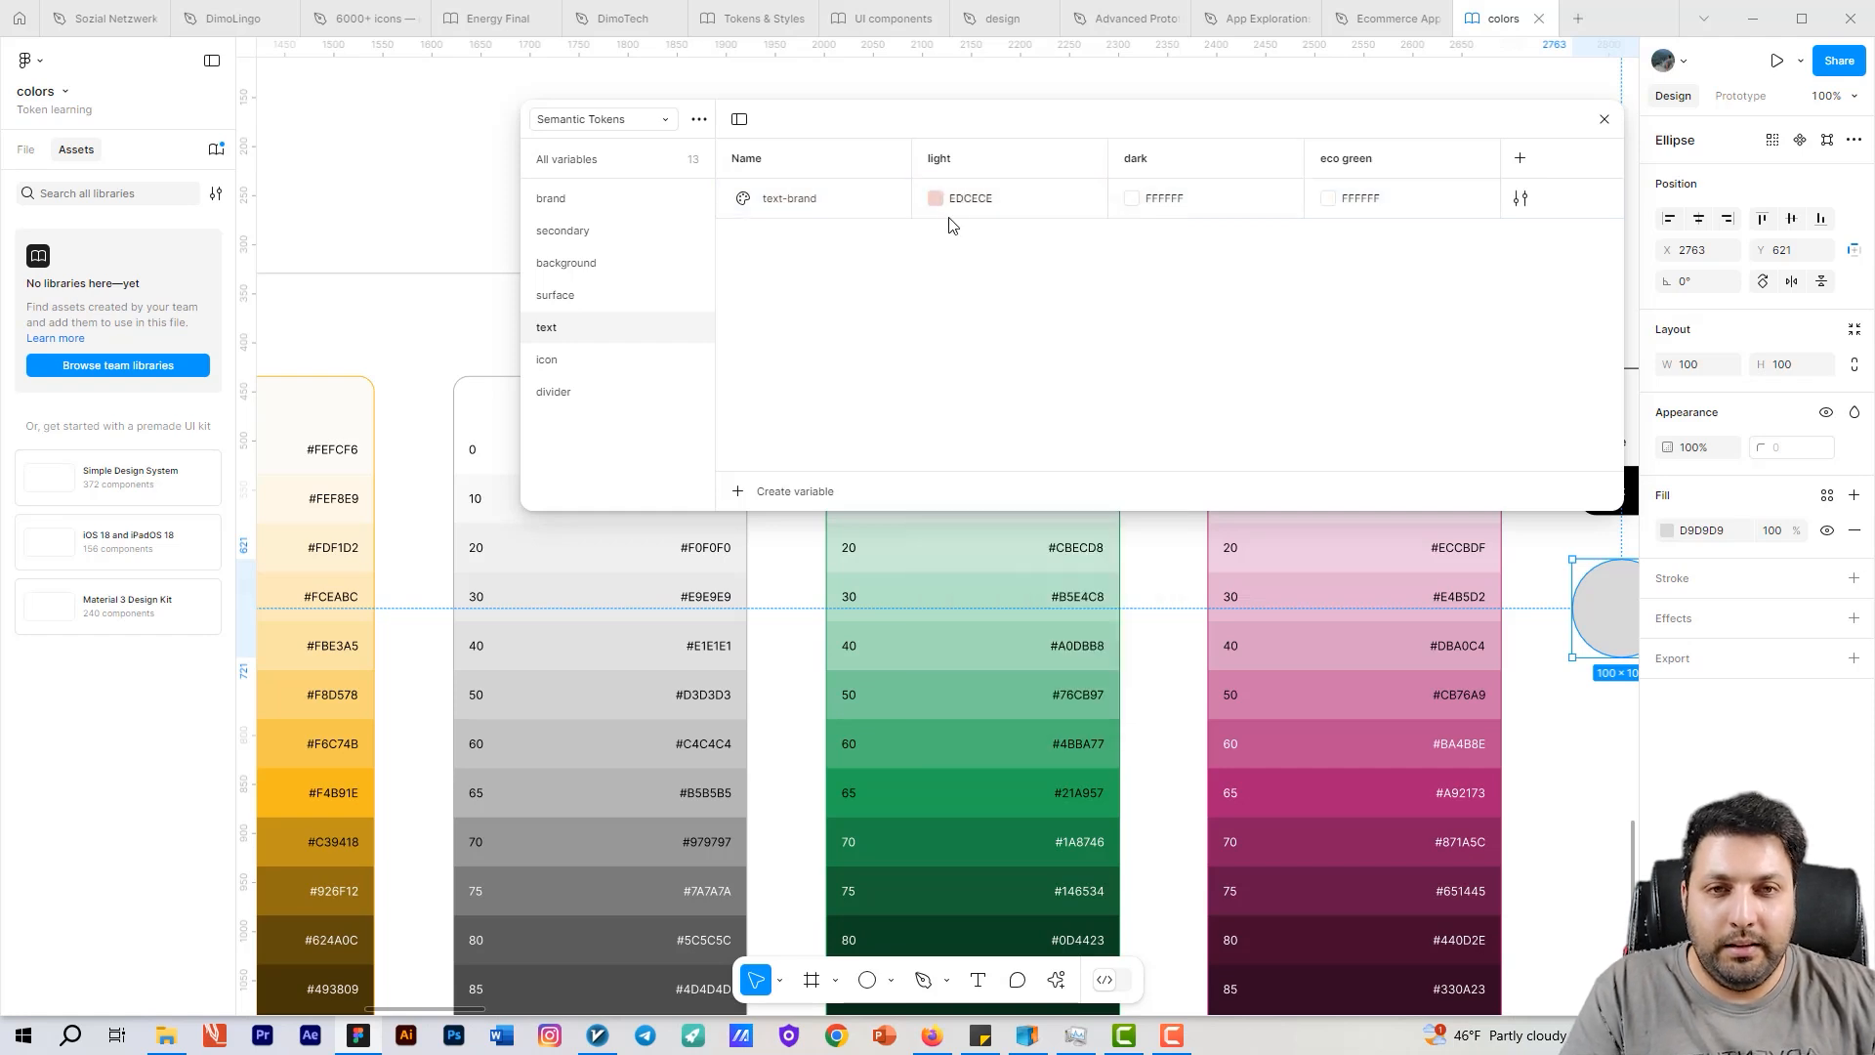
Step: Link the light mode value of text-brand to the primitive token color/gray/100
{"action": "left_click", "coordinate": [944, 203]}
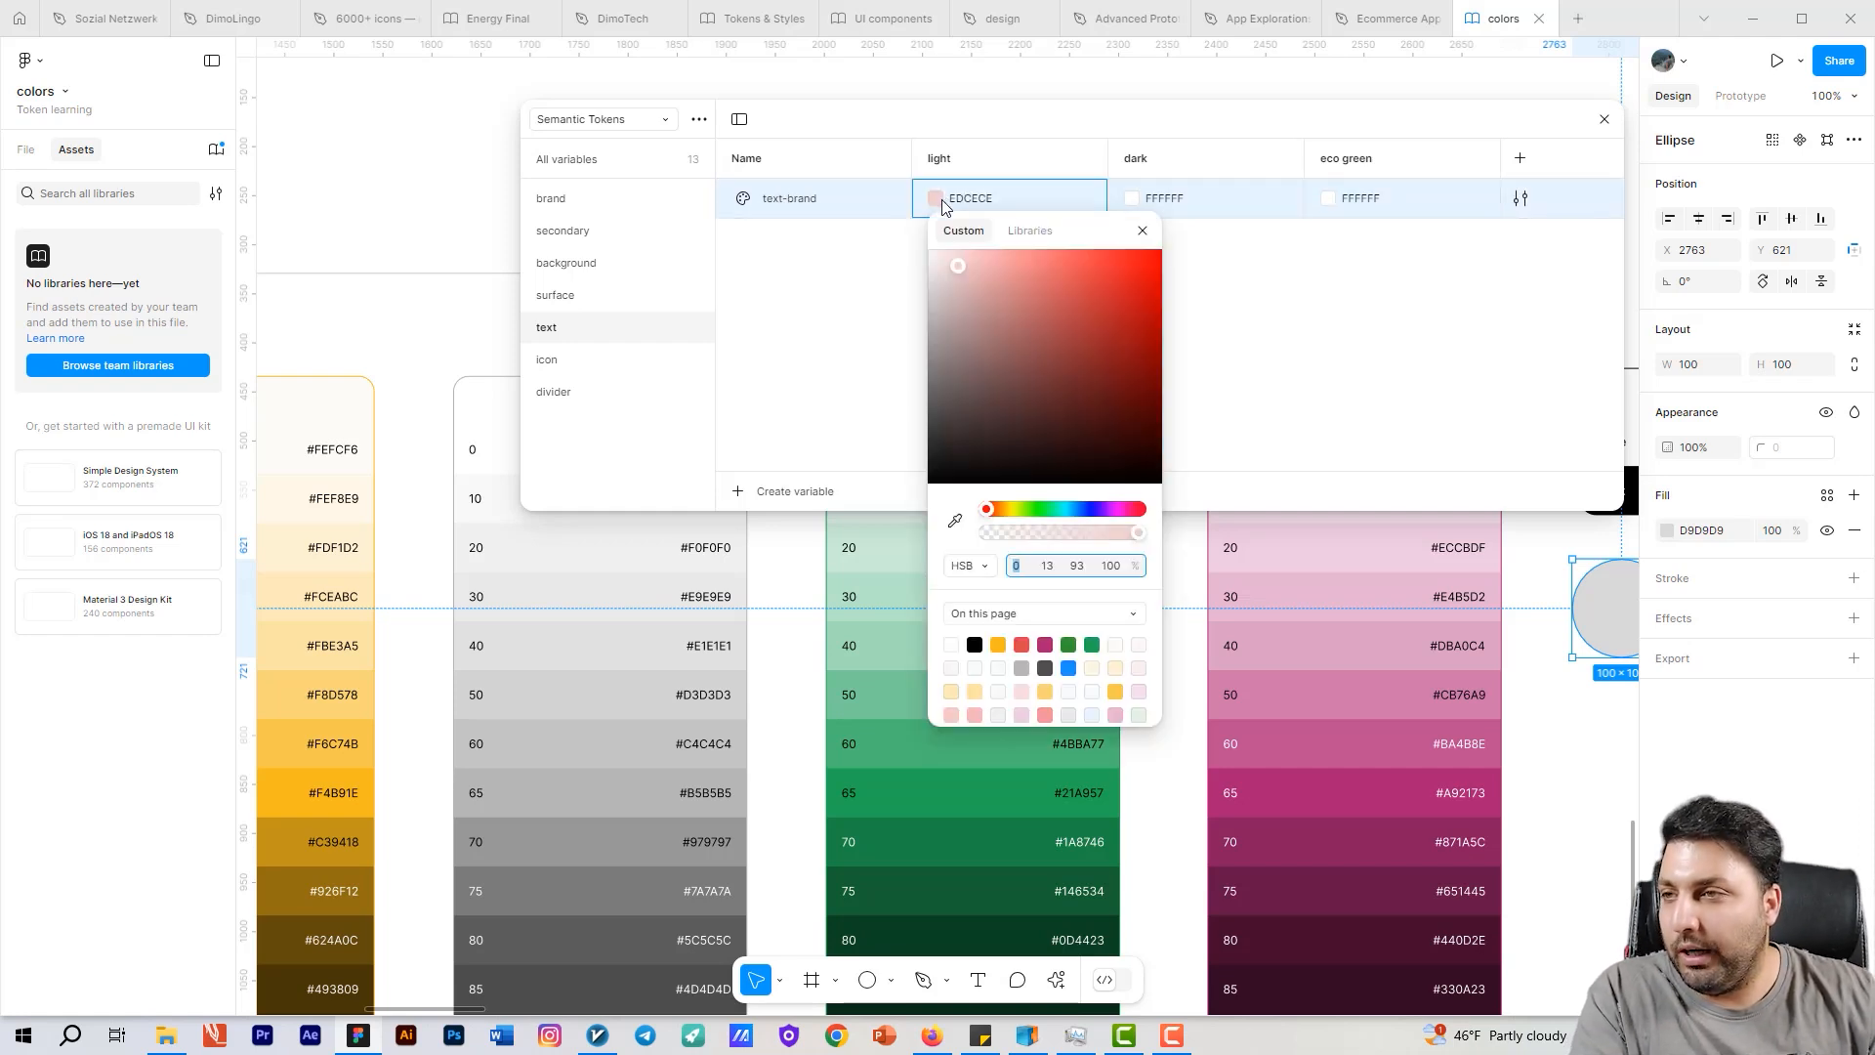
{"action": "left_click", "coordinate": [1021, 231]}
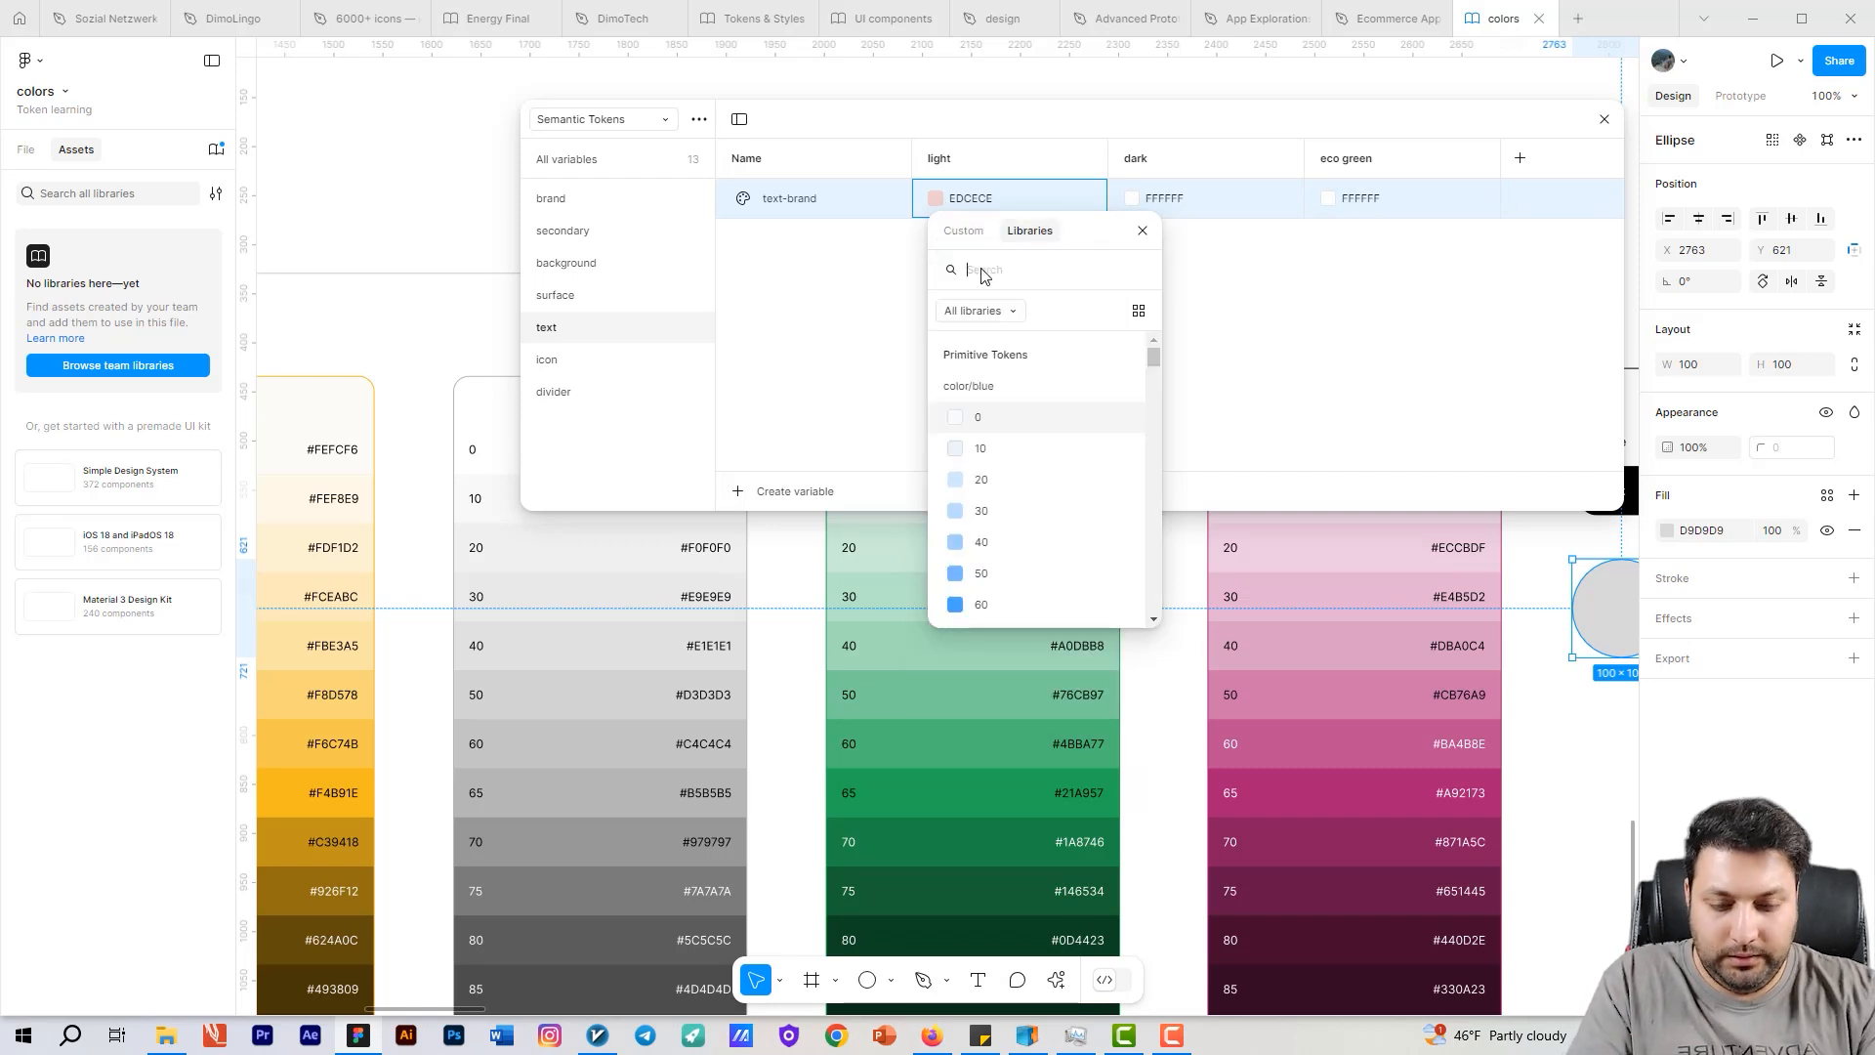
{"action": "type", "text": "100"}
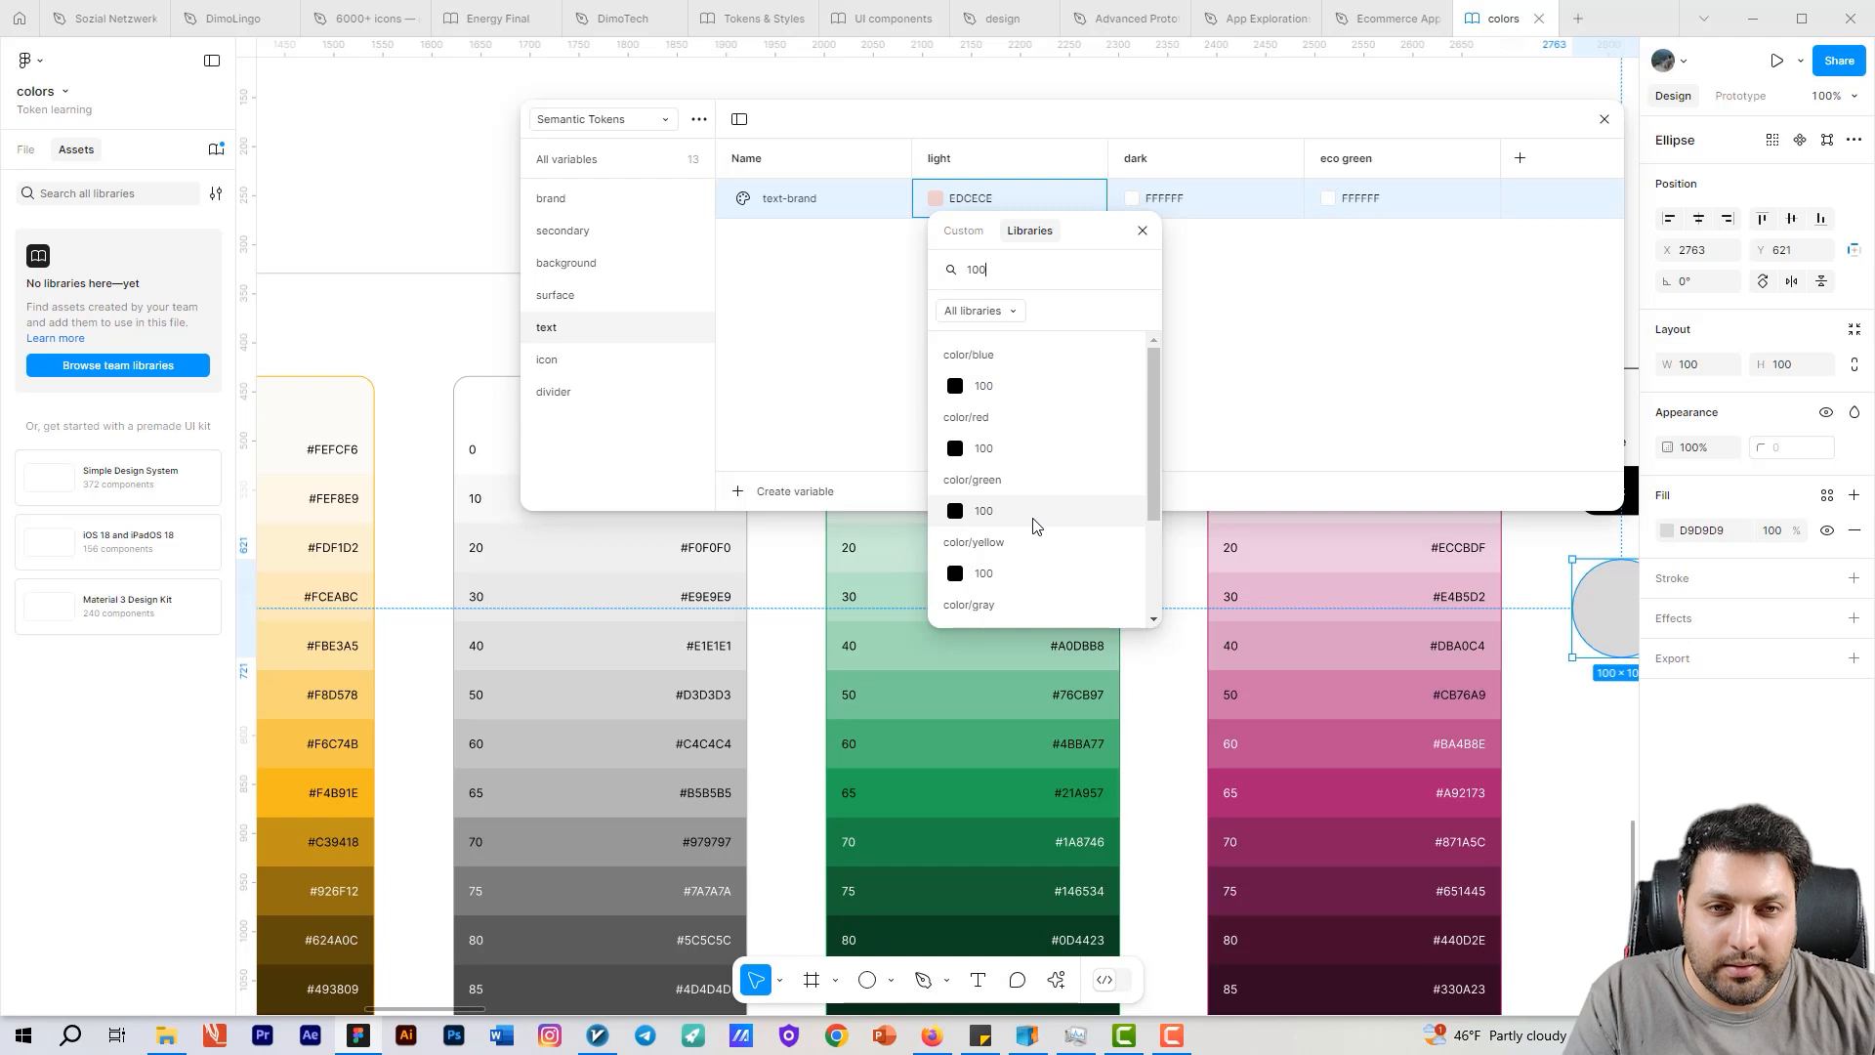
{"action": "scroll", "coordinate": [1037, 523], "scroll_direction": "down", "scroll_amount": 4}
{"action": "left_click", "coordinate": [1023, 483]}
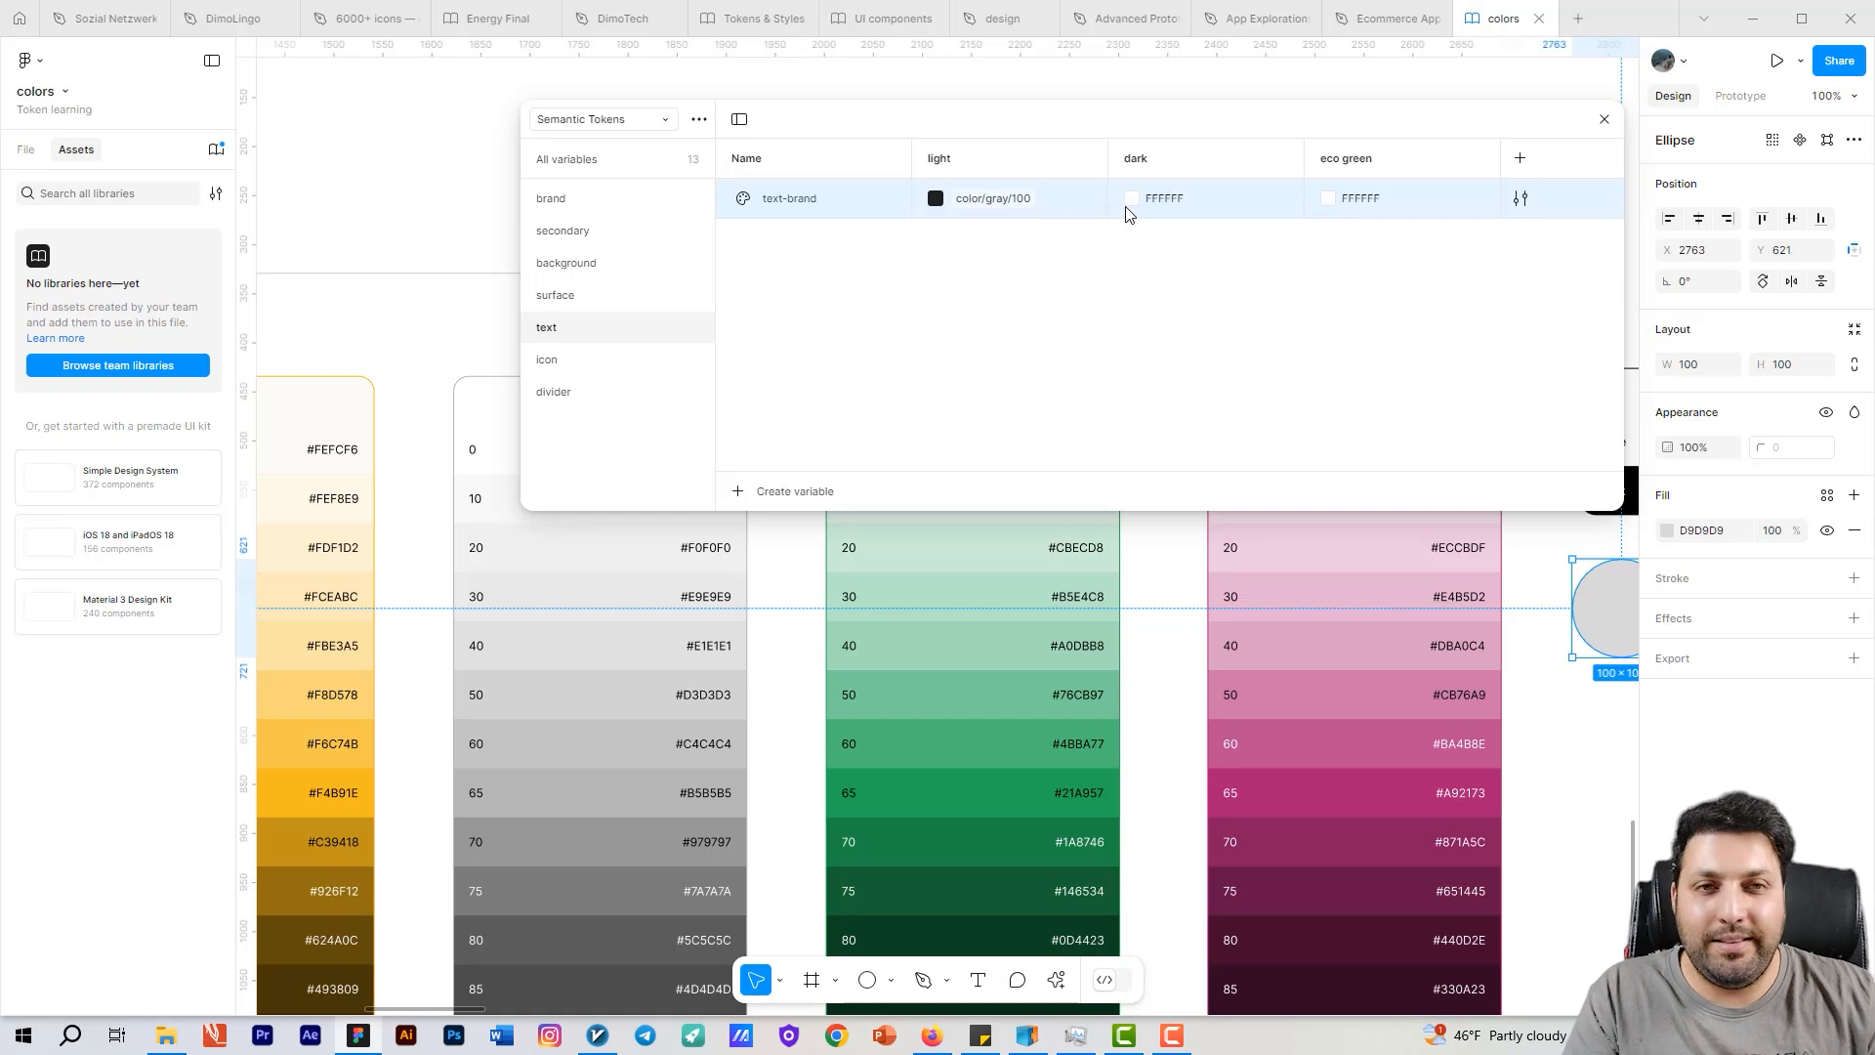
Step: Link the dark mode value of text-brand to the primitive token color/gray/10
{"action": "left_click", "coordinate": [1132, 200]}
{"action": "left_click", "coordinate": [1223, 230]}
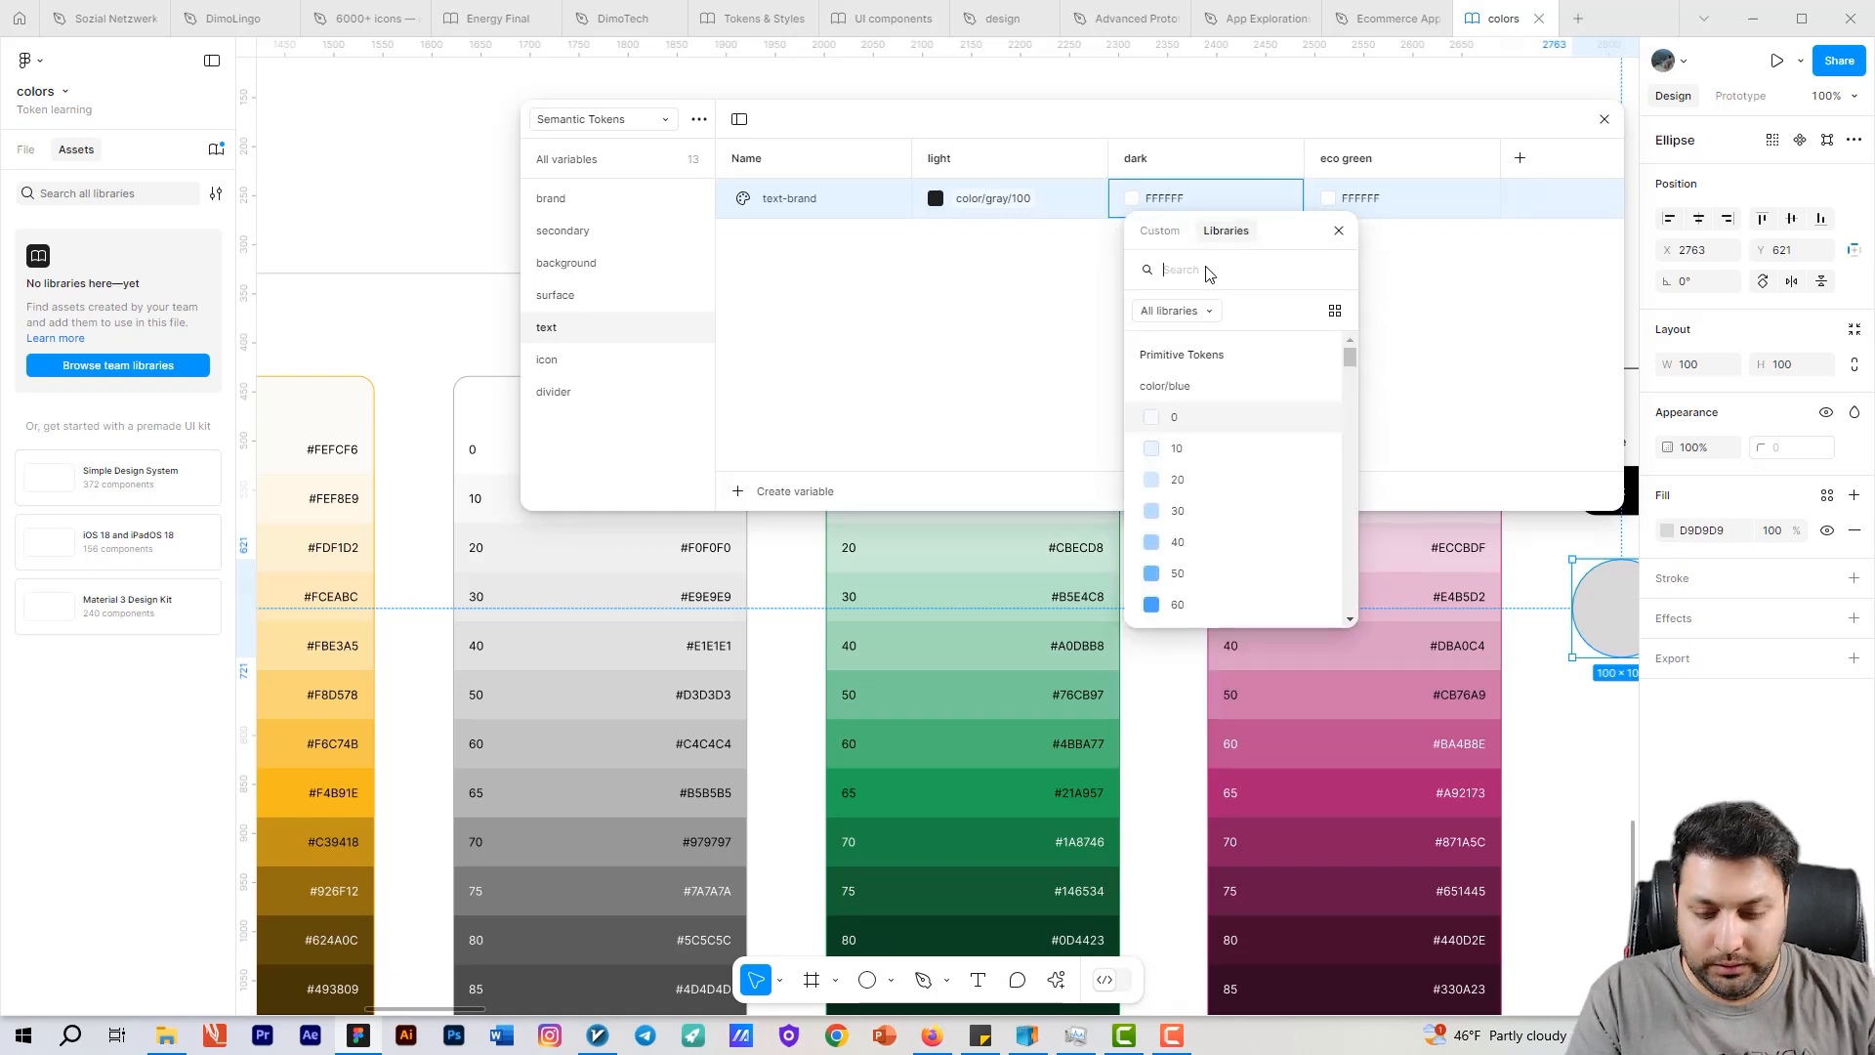
{"action": "type", "text": "gra"}
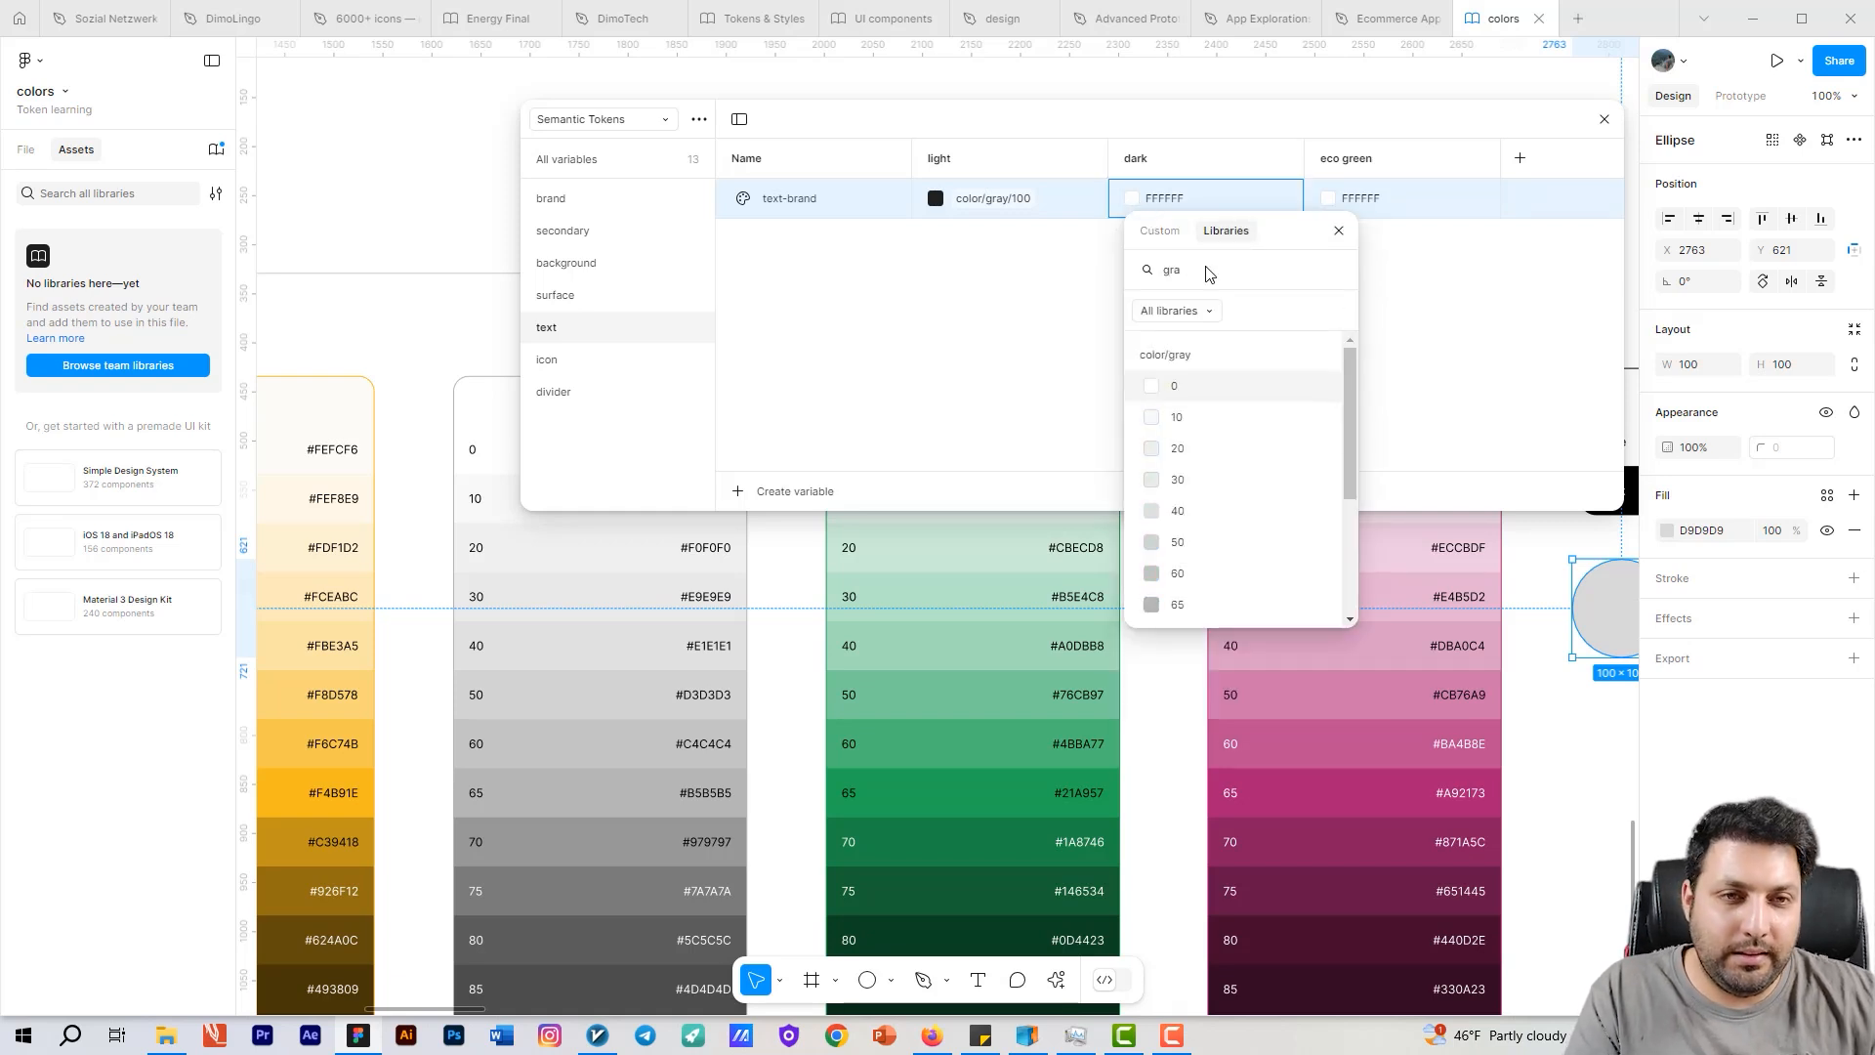
{"action": "left_click", "coordinate": [1211, 412]}
Step: Link the eco green mode value of text-brand to the primitive token color/Eco green/10
{"action": "left_click", "coordinate": [1330, 199]}
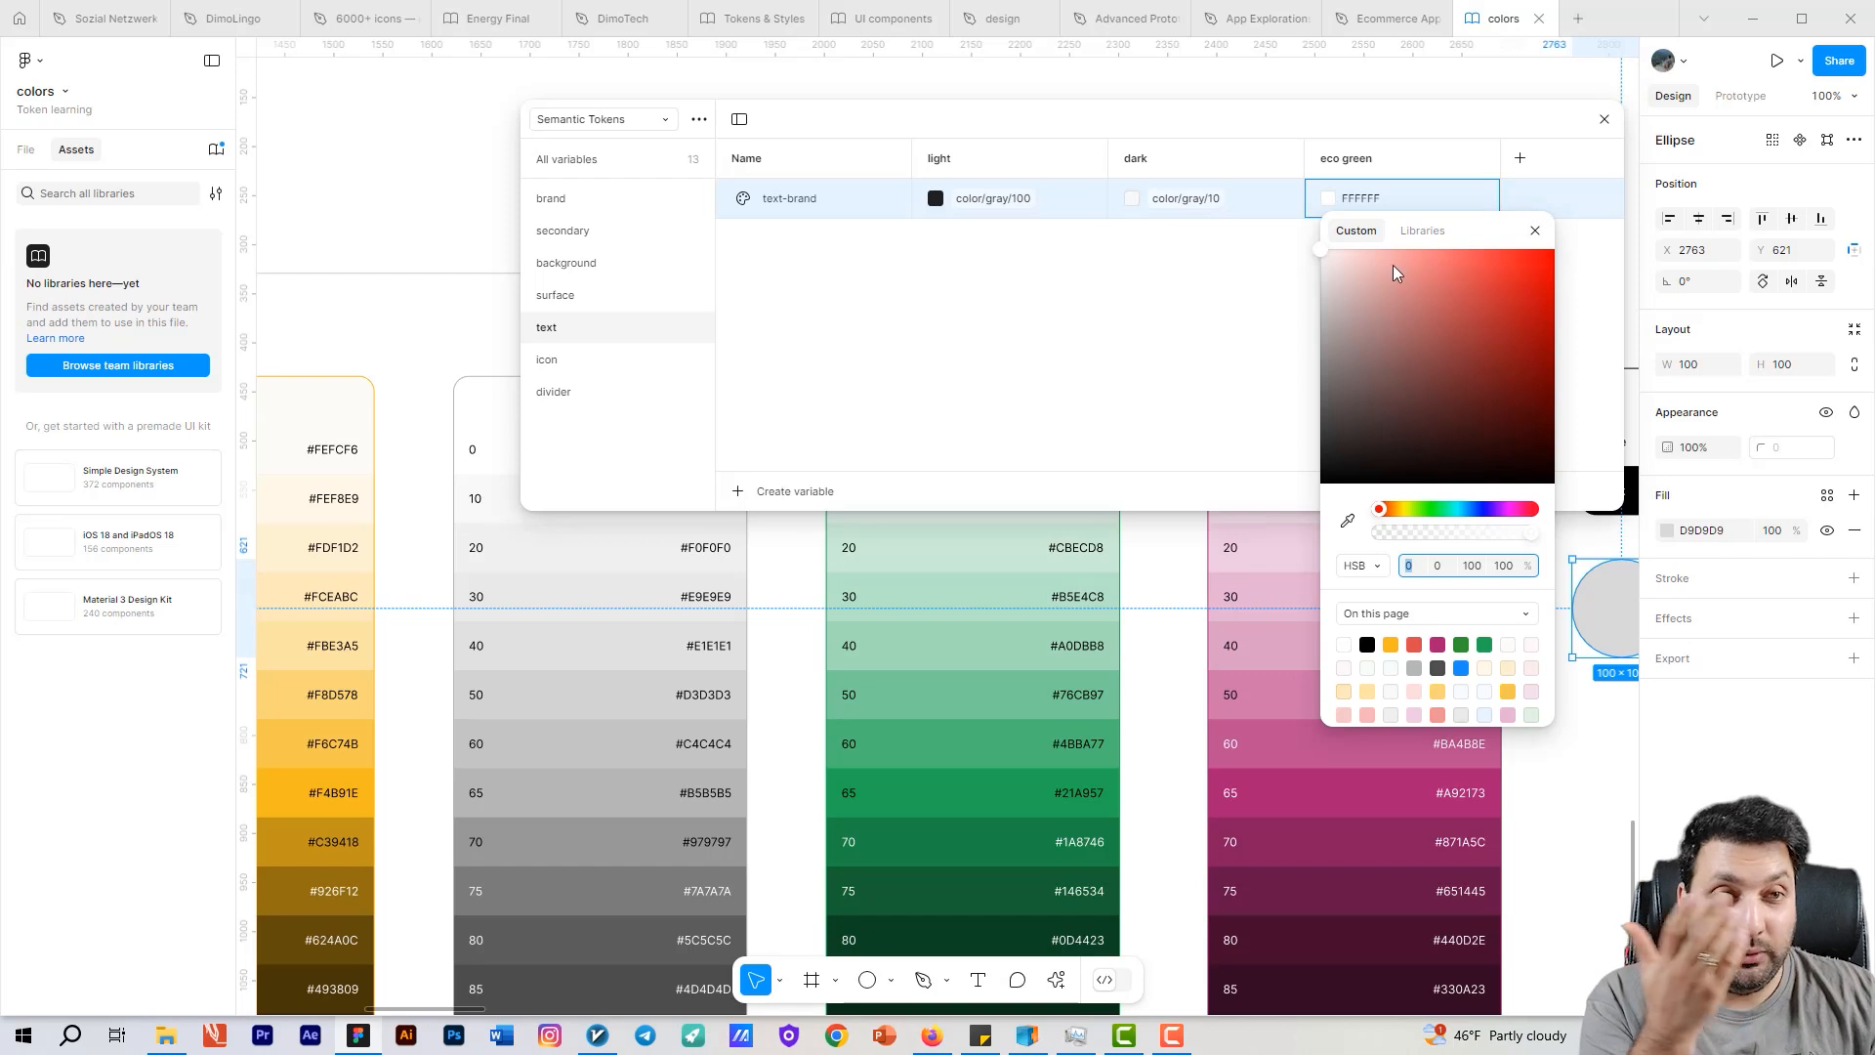
{"action": "left_click", "coordinate": [1421, 230]}
{"action": "scroll", "coordinate": [1411, 419], "scroll_direction": "down", "scroll_amount": 3}
{"action": "scroll", "coordinate": [1410, 422], "scroll_direction": "down", "scroll_amount": 2}
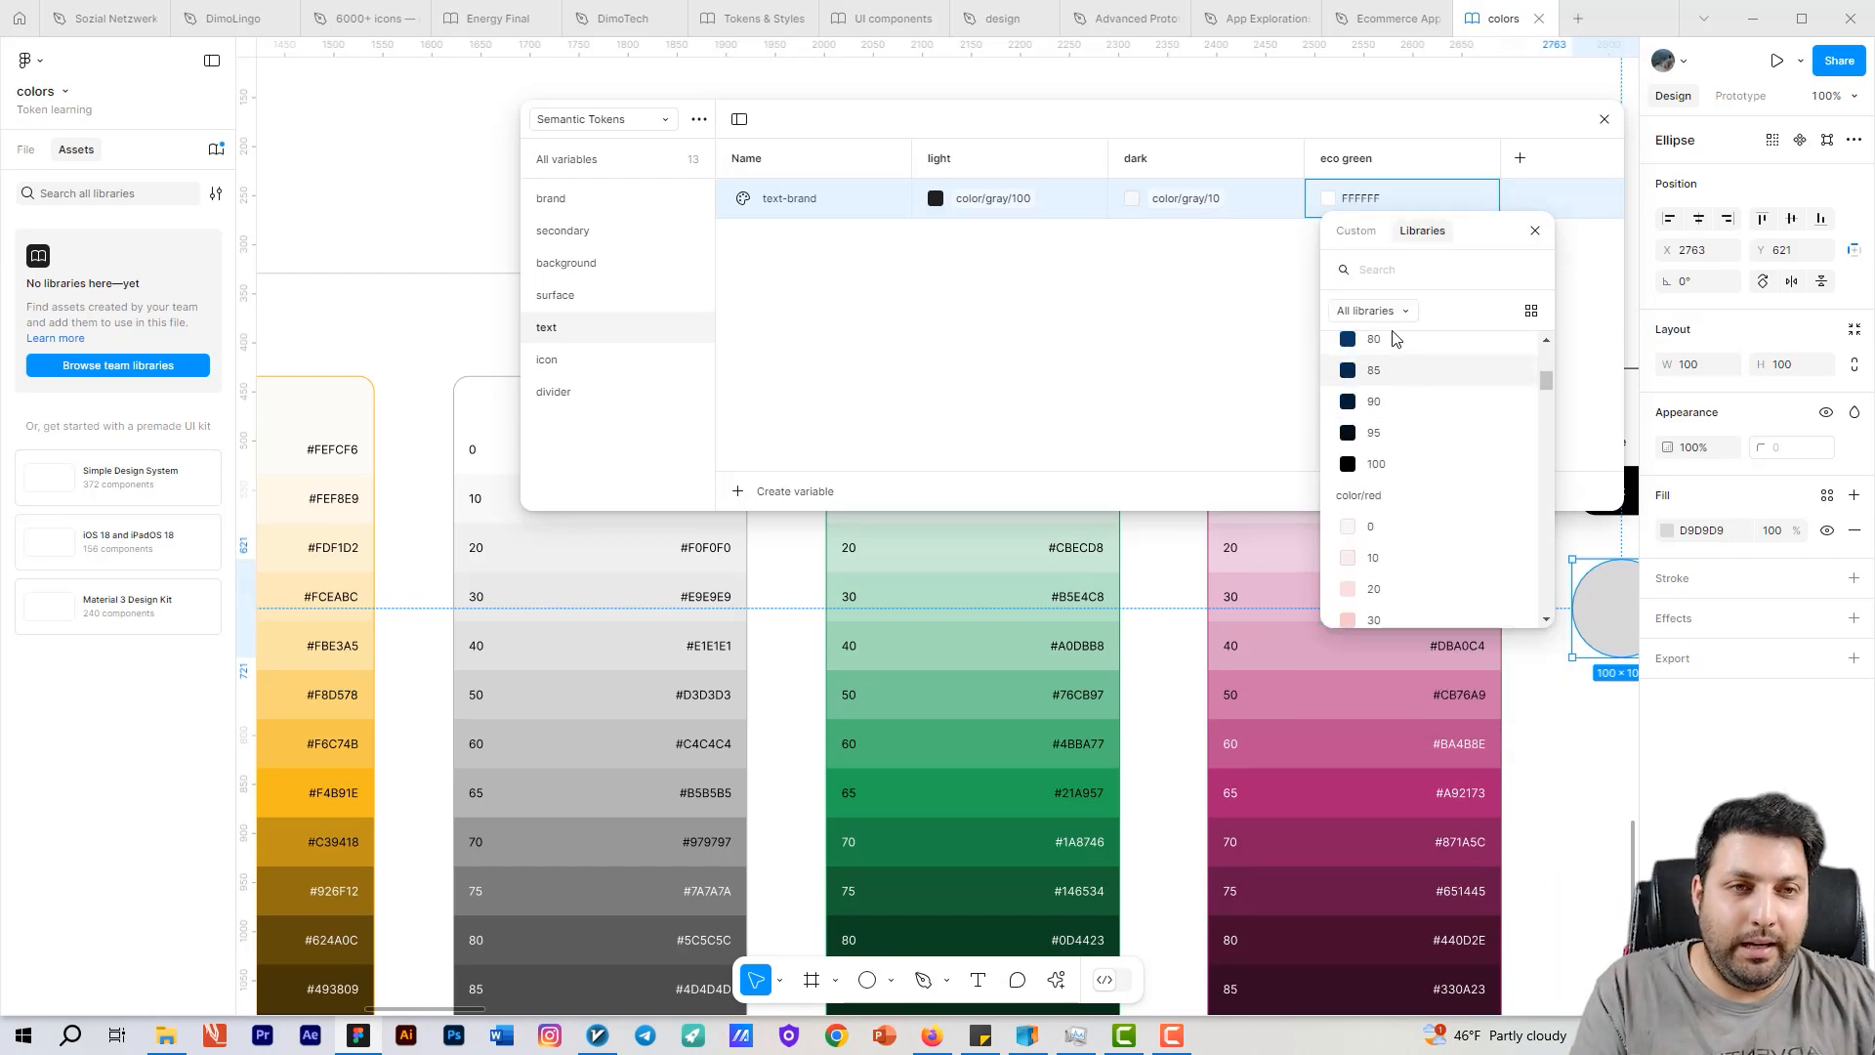
{"action": "left_click", "coordinate": [1387, 273]}
{"action": "type", "text": "eco"}
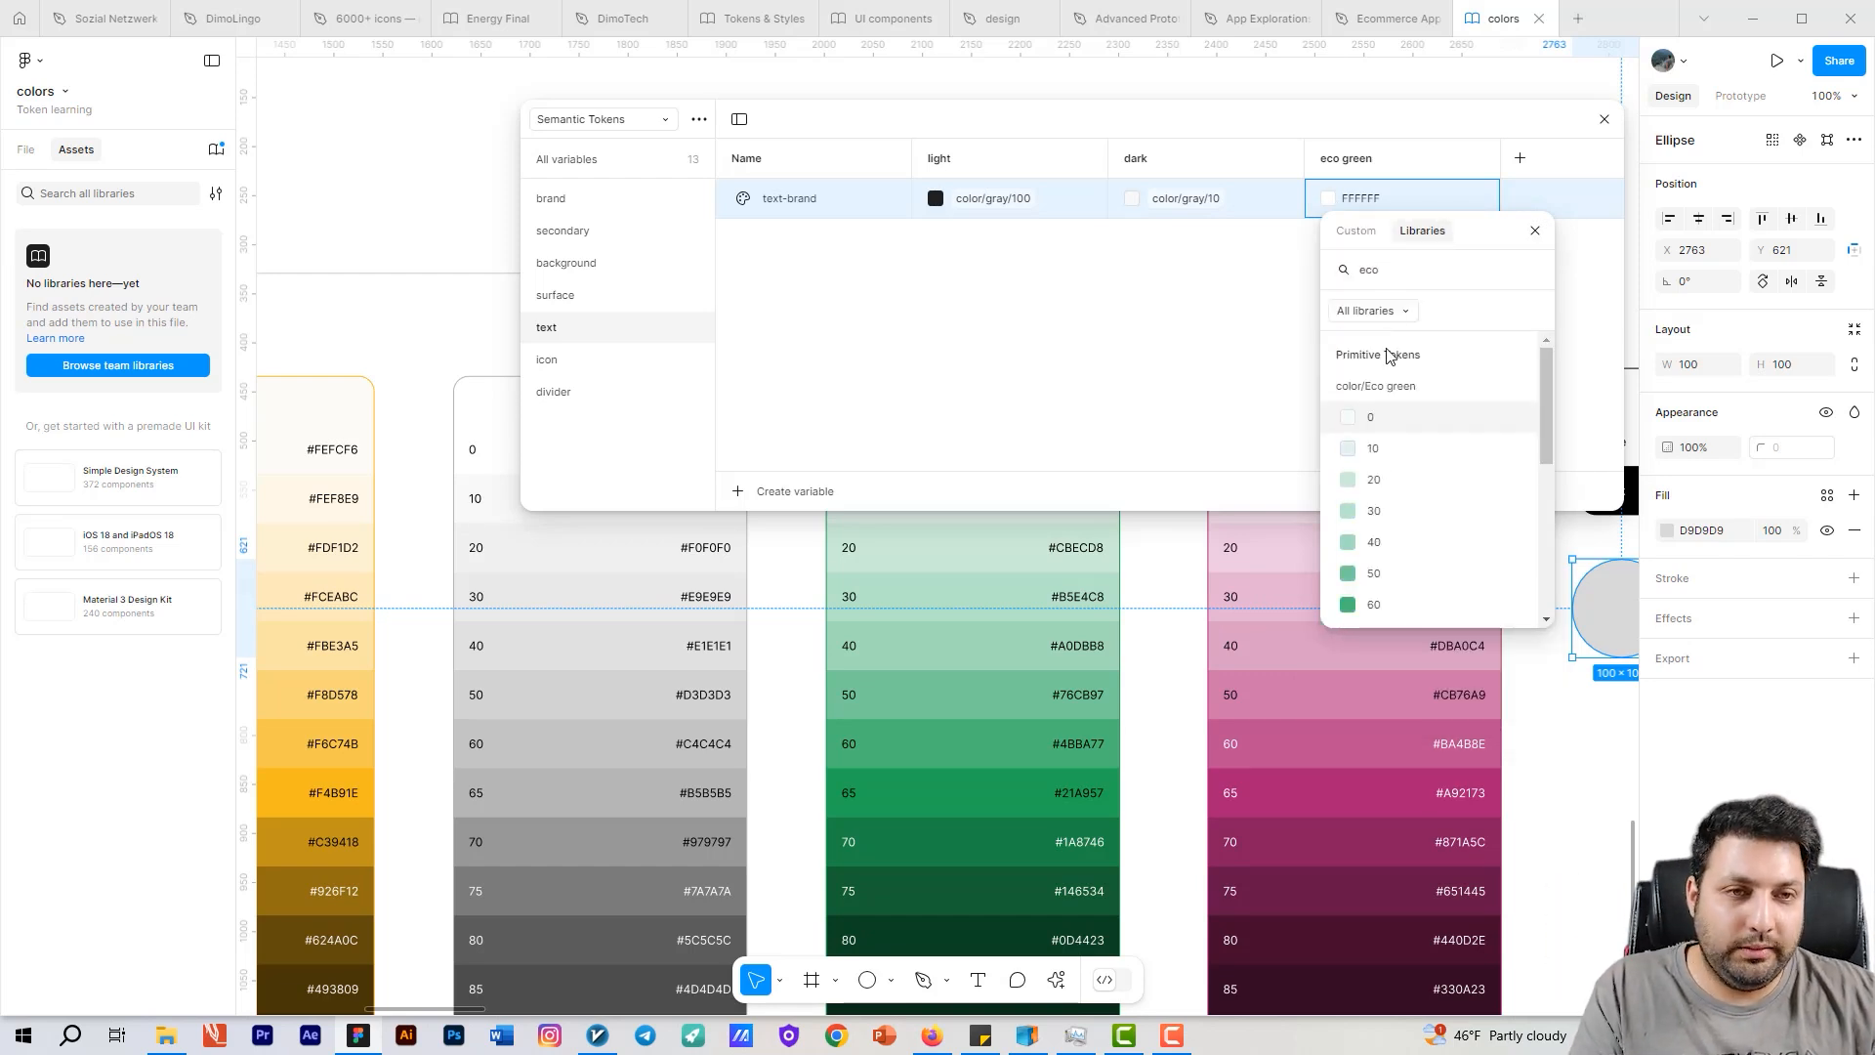
{"action": "left_click", "coordinate": [1388, 447]}
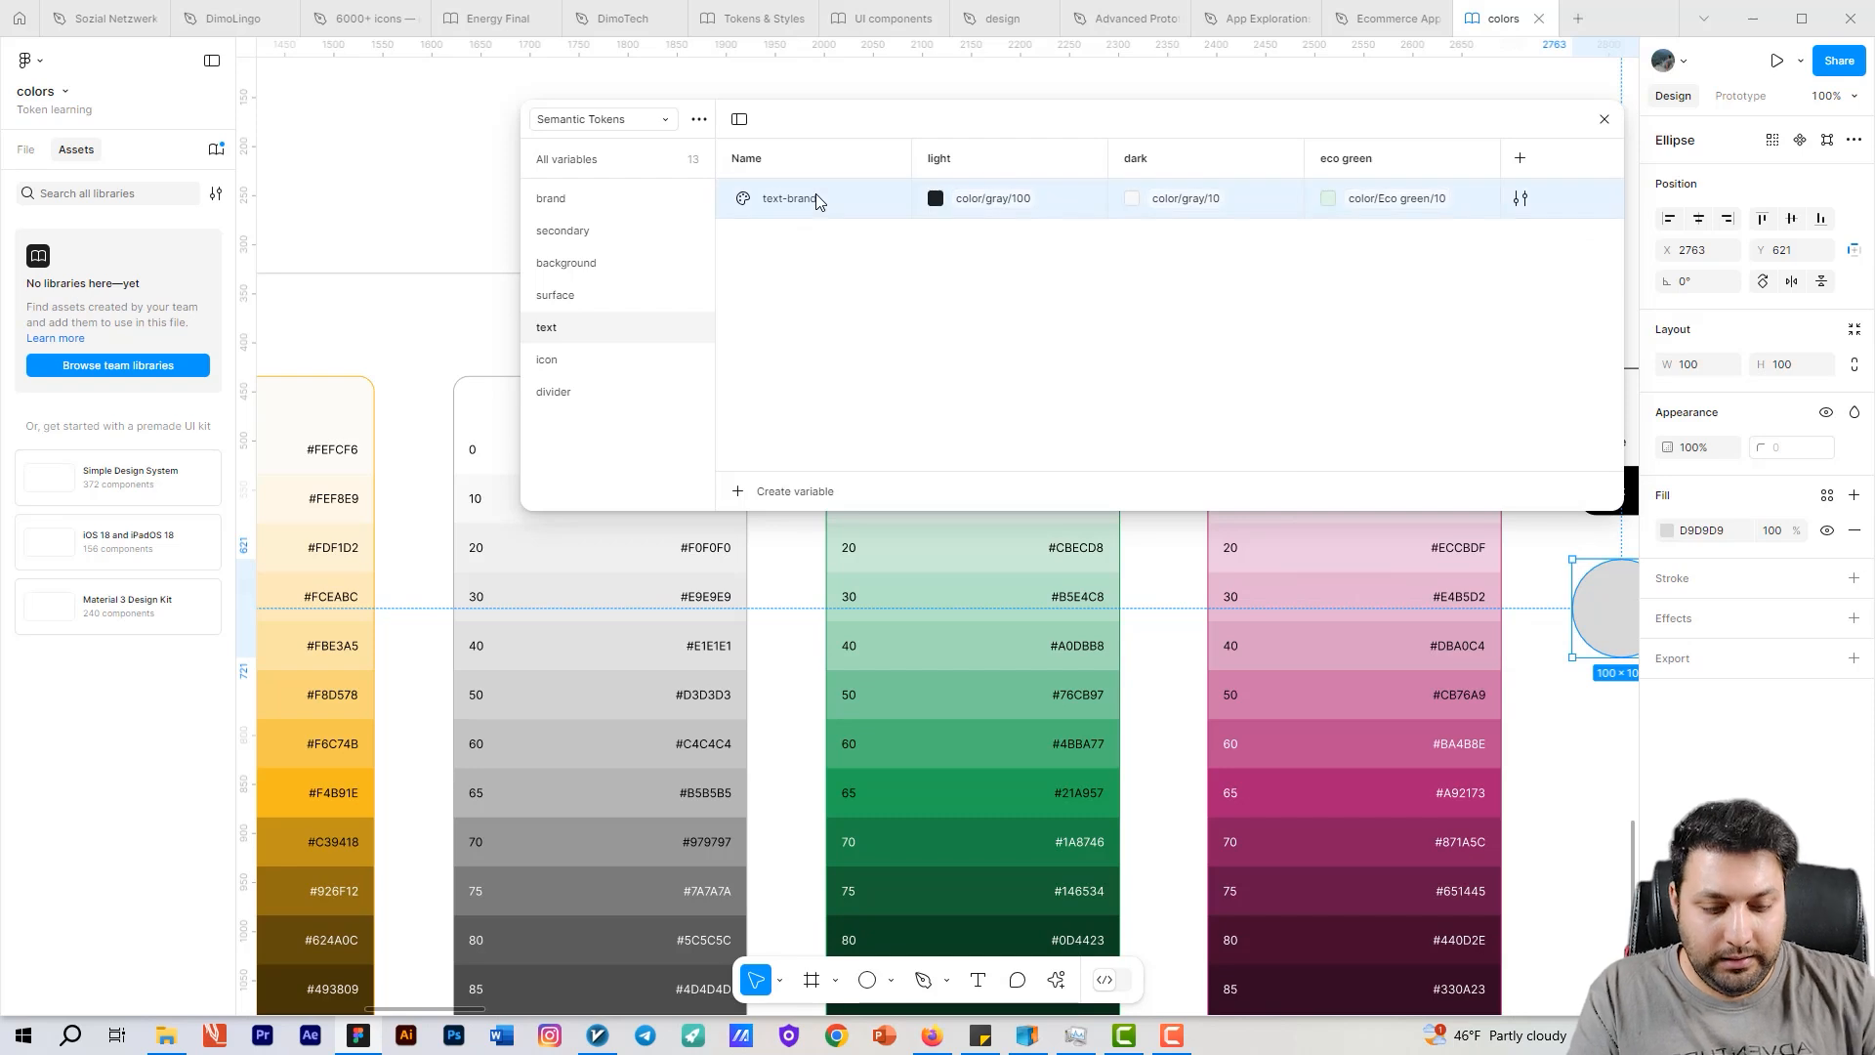
Step: Duplicate the text-brand variable six times within the text group
{"action": "key", "text": "ctrl+d"}
{"action": "key", "text": "ctrl+d"}
{"action": "key", "text": "ctrl+d"}
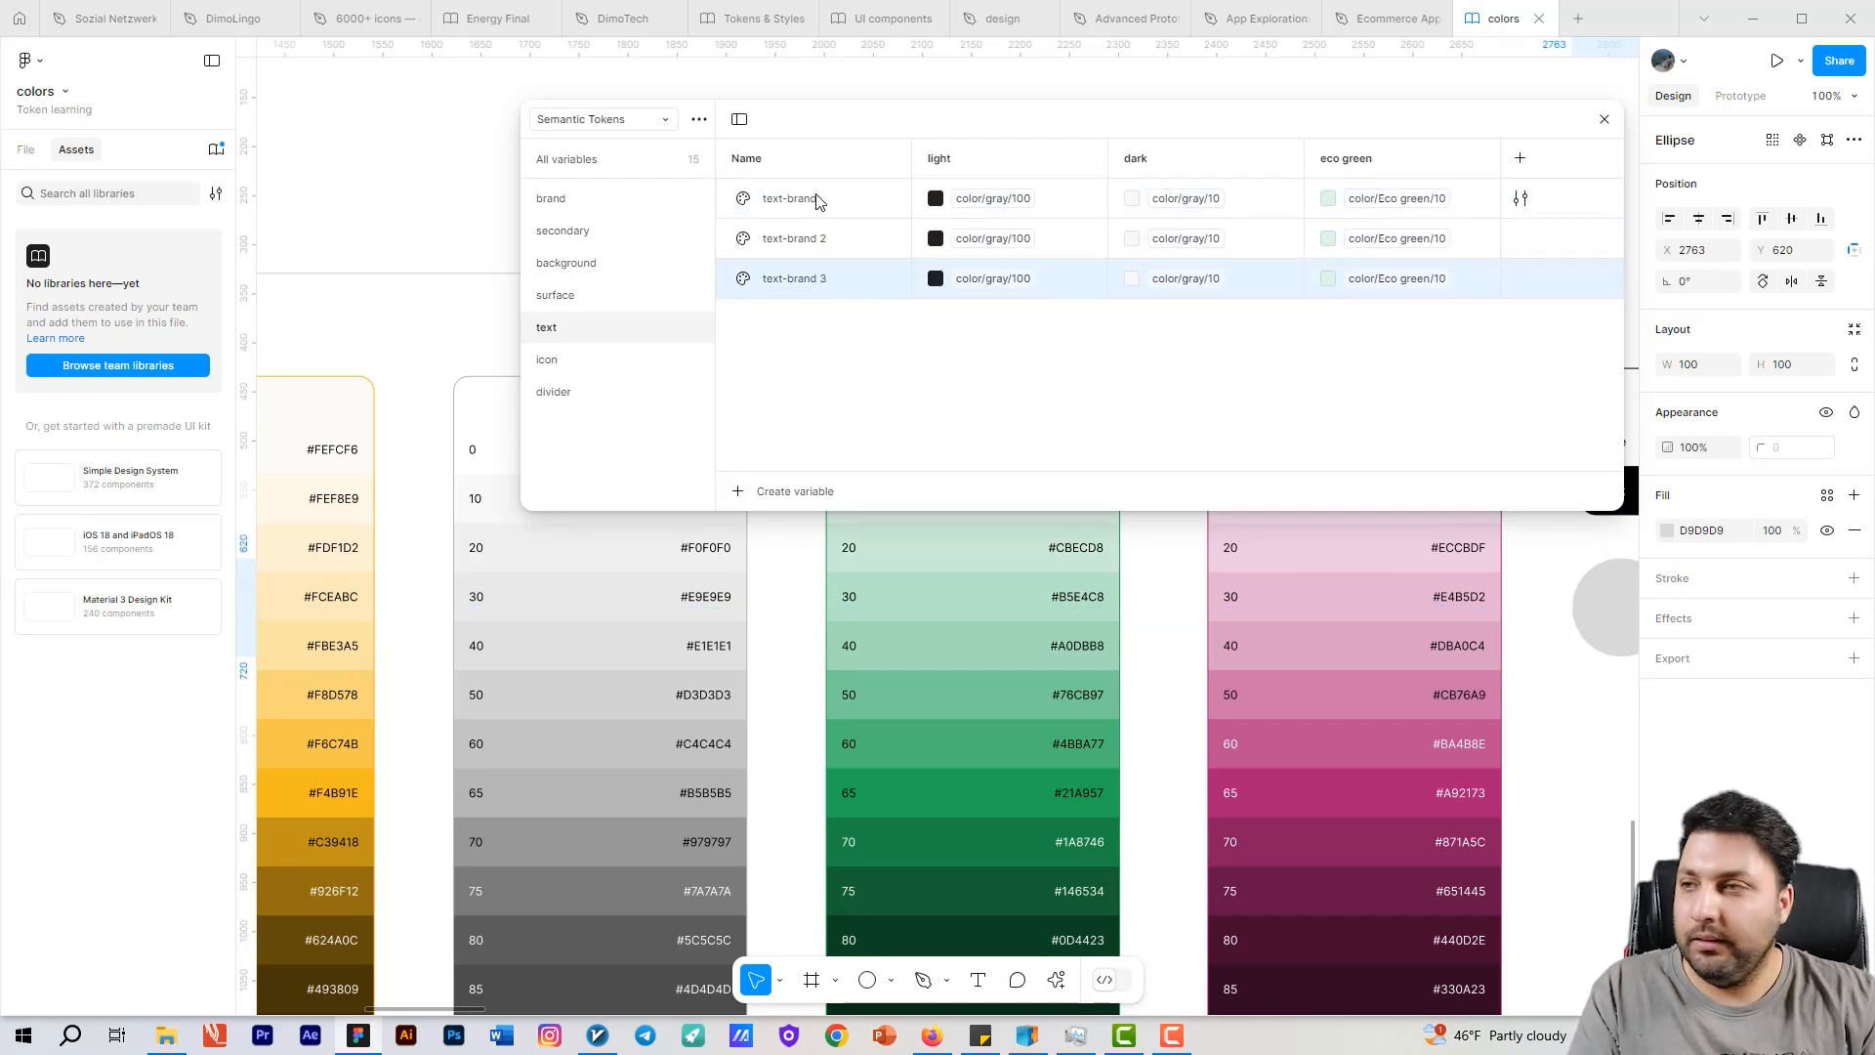
{"action": "key", "text": "ctrl+d"}
{"action": "key", "text": "Return"}
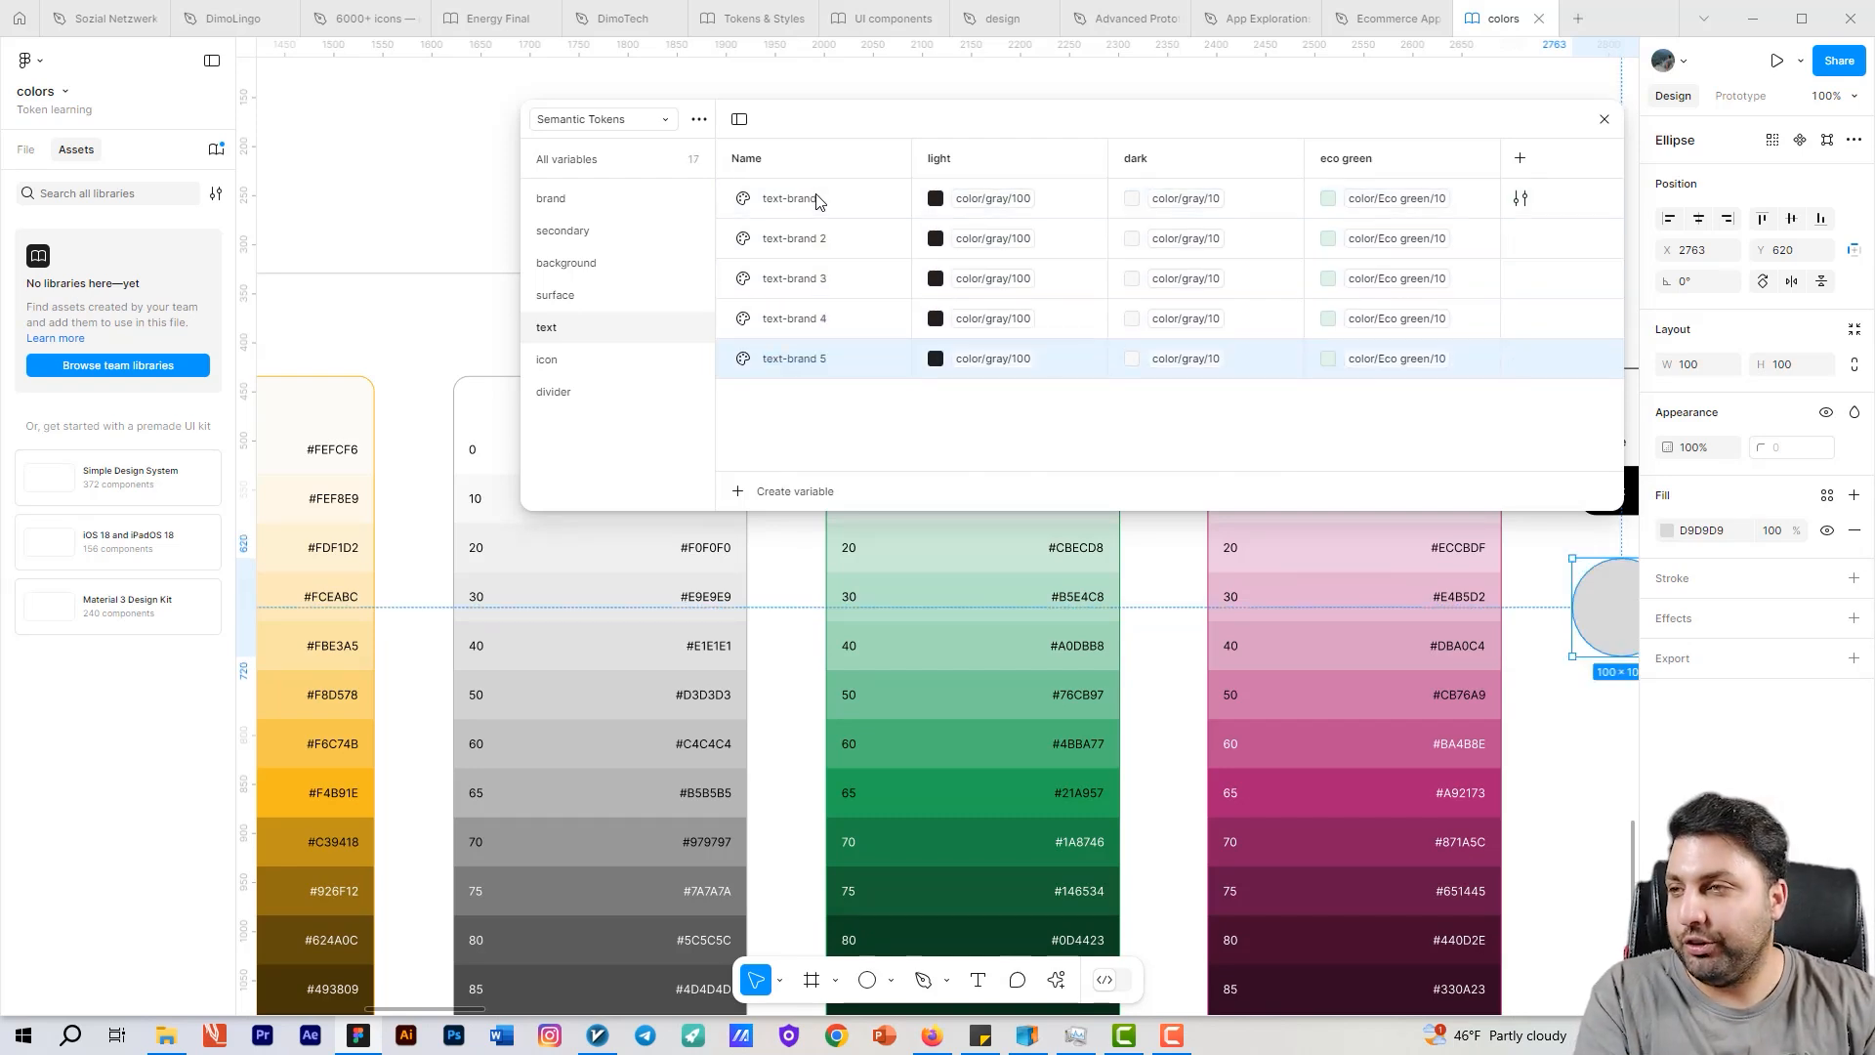
{"action": "key", "text": "ctrl+d"}
{"action": "key", "text": "Return"}
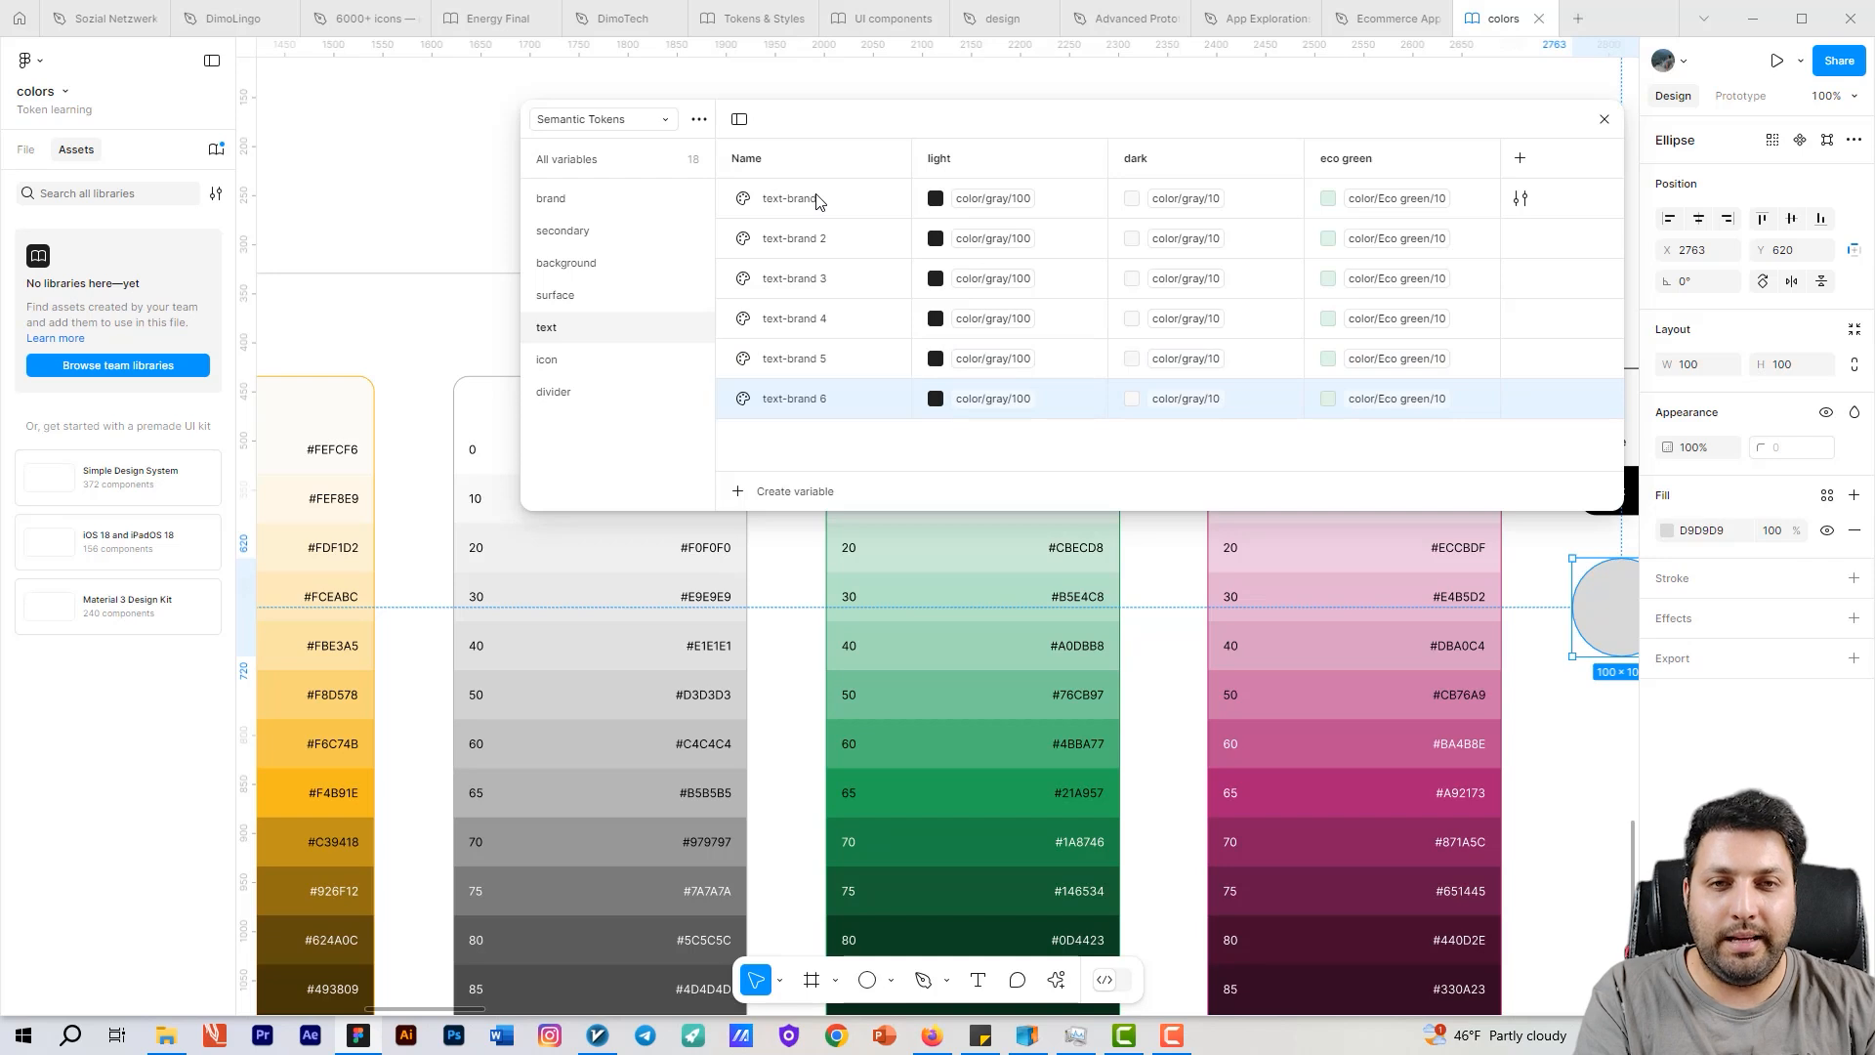
{"action": "key", "text": "ctrl+d"}
Step: Rename the first duplicate, text-brand 2, as text-seconddary
{"action": "double_click", "coordinate": [820, 240]}
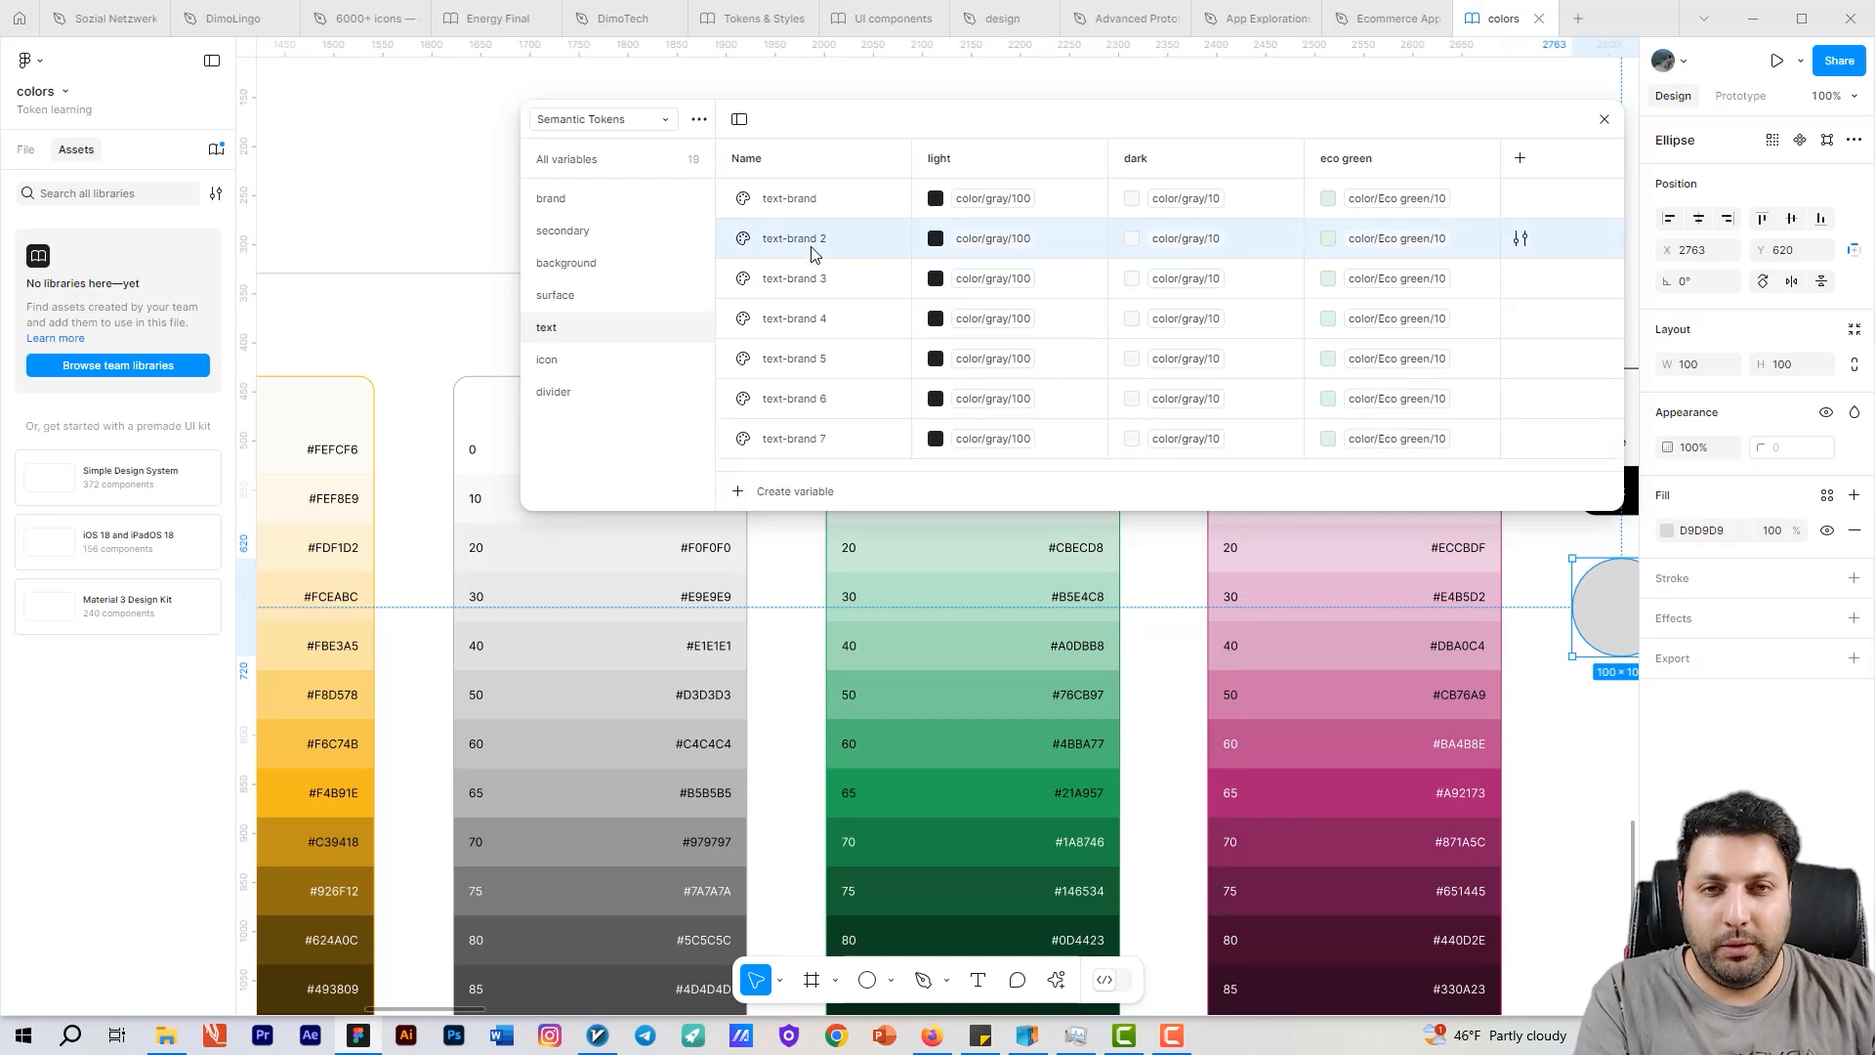
{"action": "left_click", "coordinate": [840, 238]}
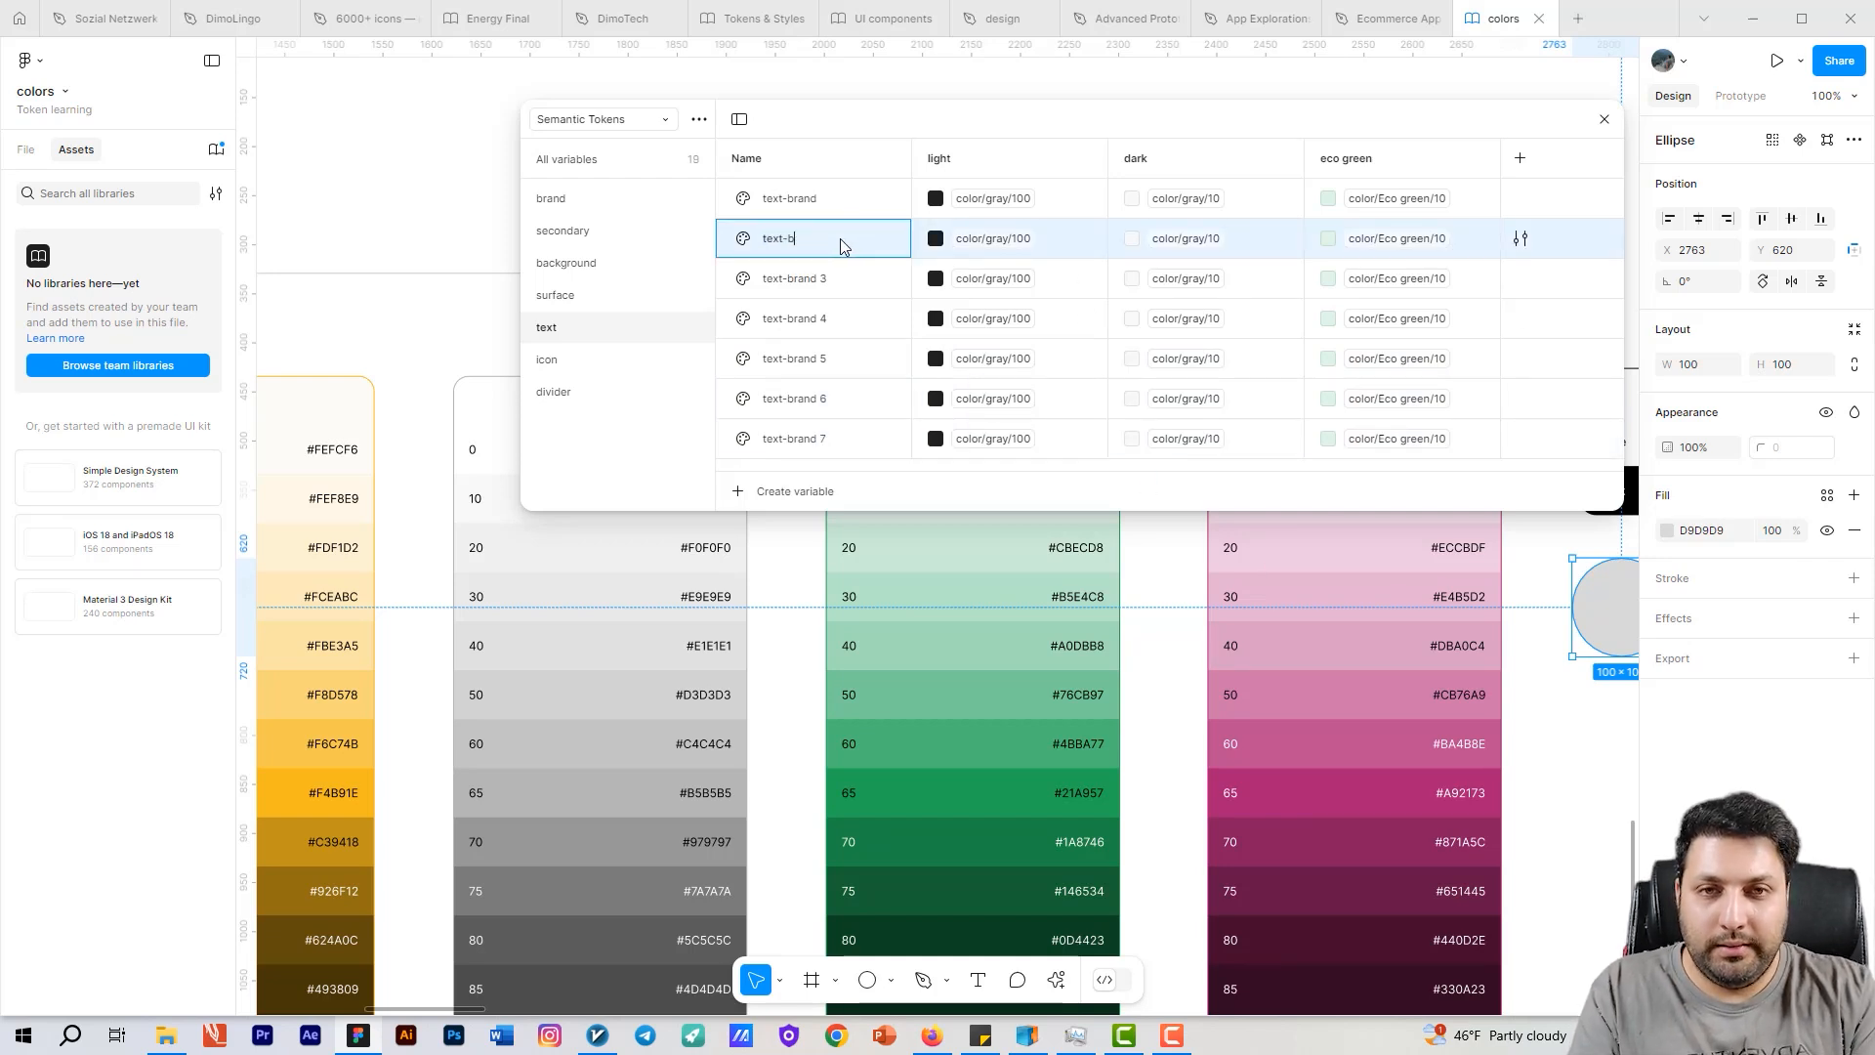
{"action": "type", "text": "seconddary"}
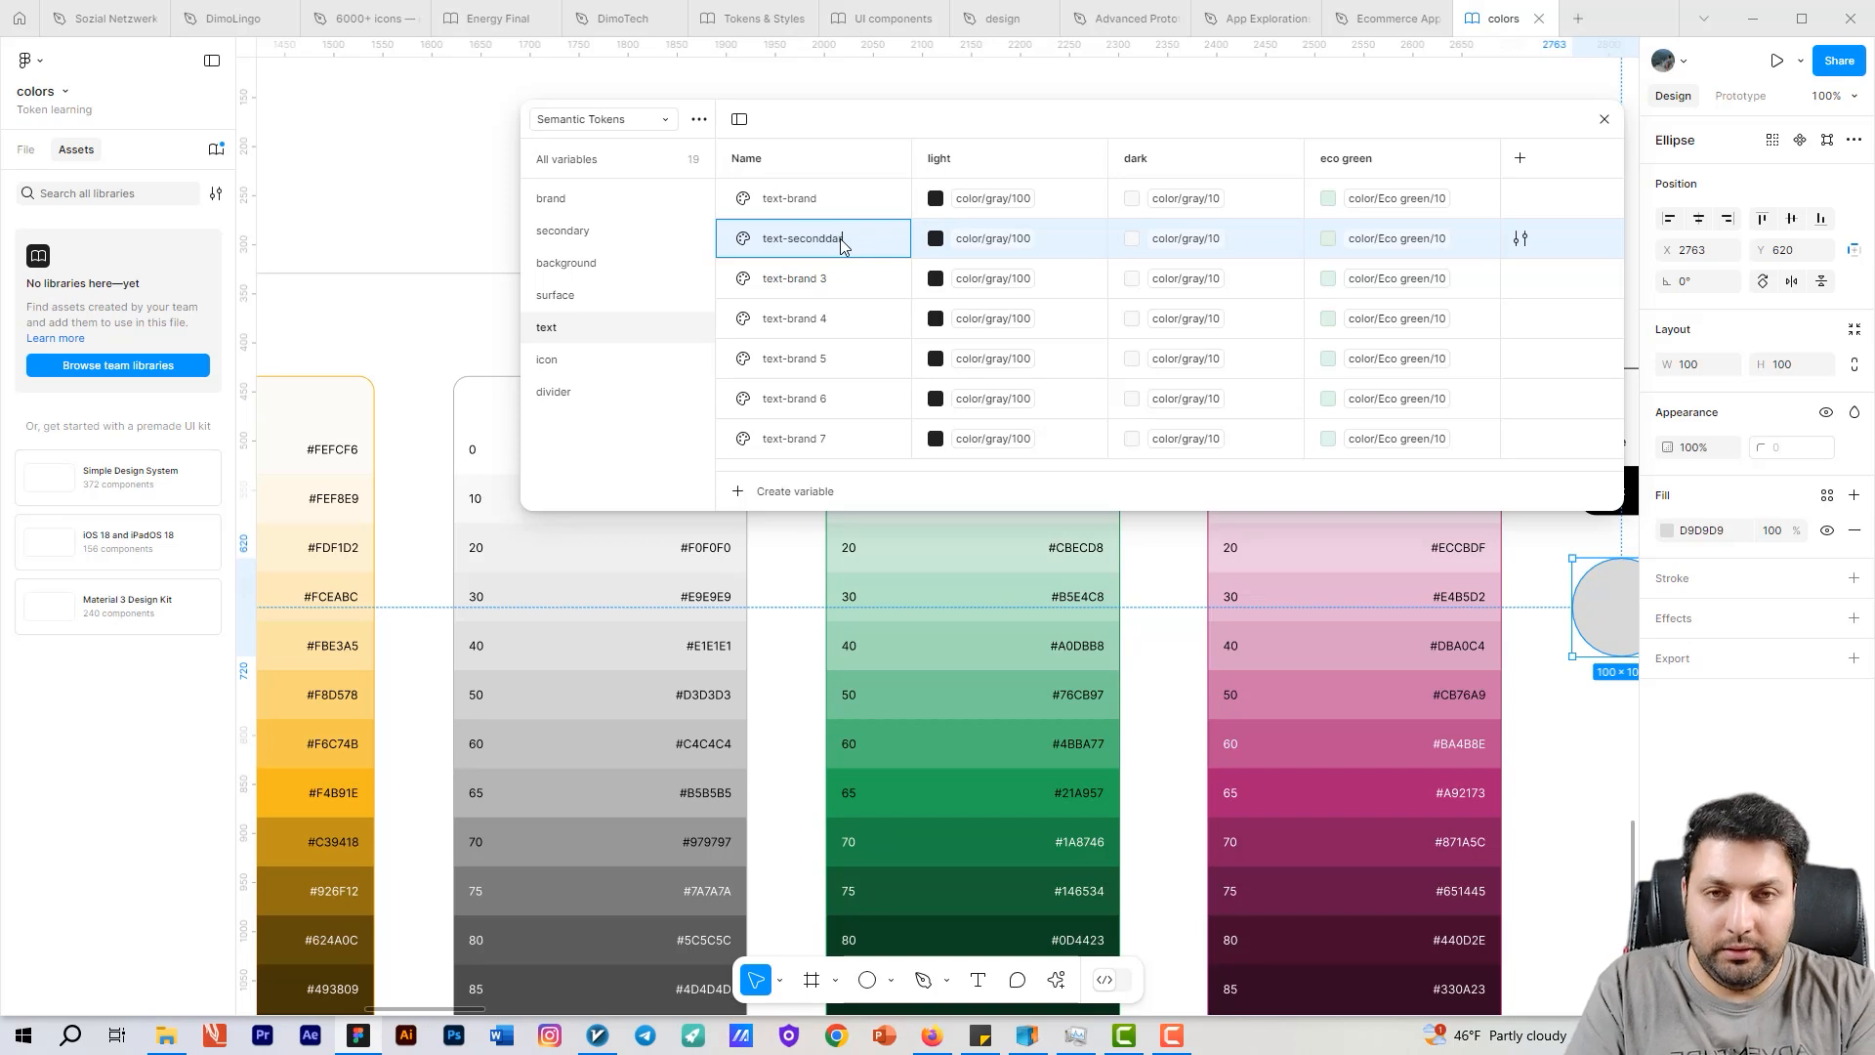
{"action": "key", "text": "Return"}
{"action": "key", "text": "Return"}
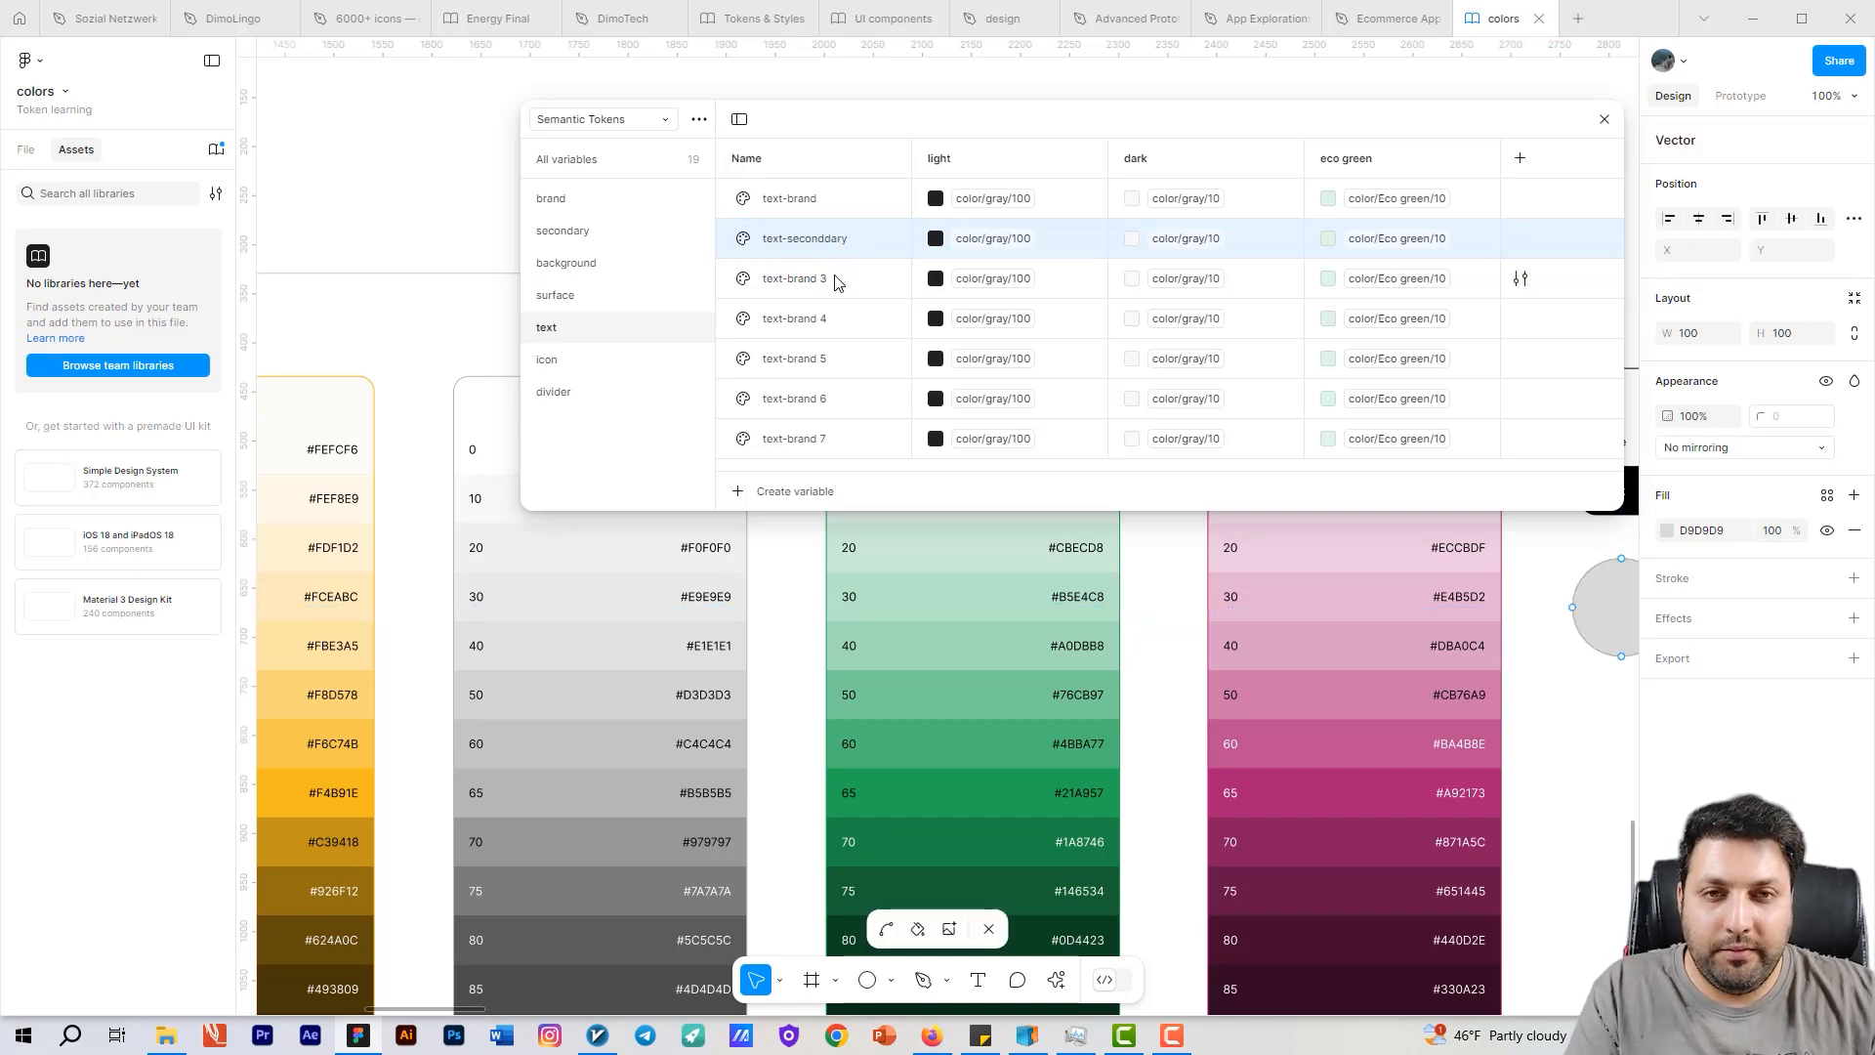
Step: Rename the text-brand 3 variable as text-disabled
{"action": "double_click", "coordinate": [830, 280]}
{"action": "left_click", "coordinate": [829, 282]}
{"action": "key", "text": "BackSpace"}
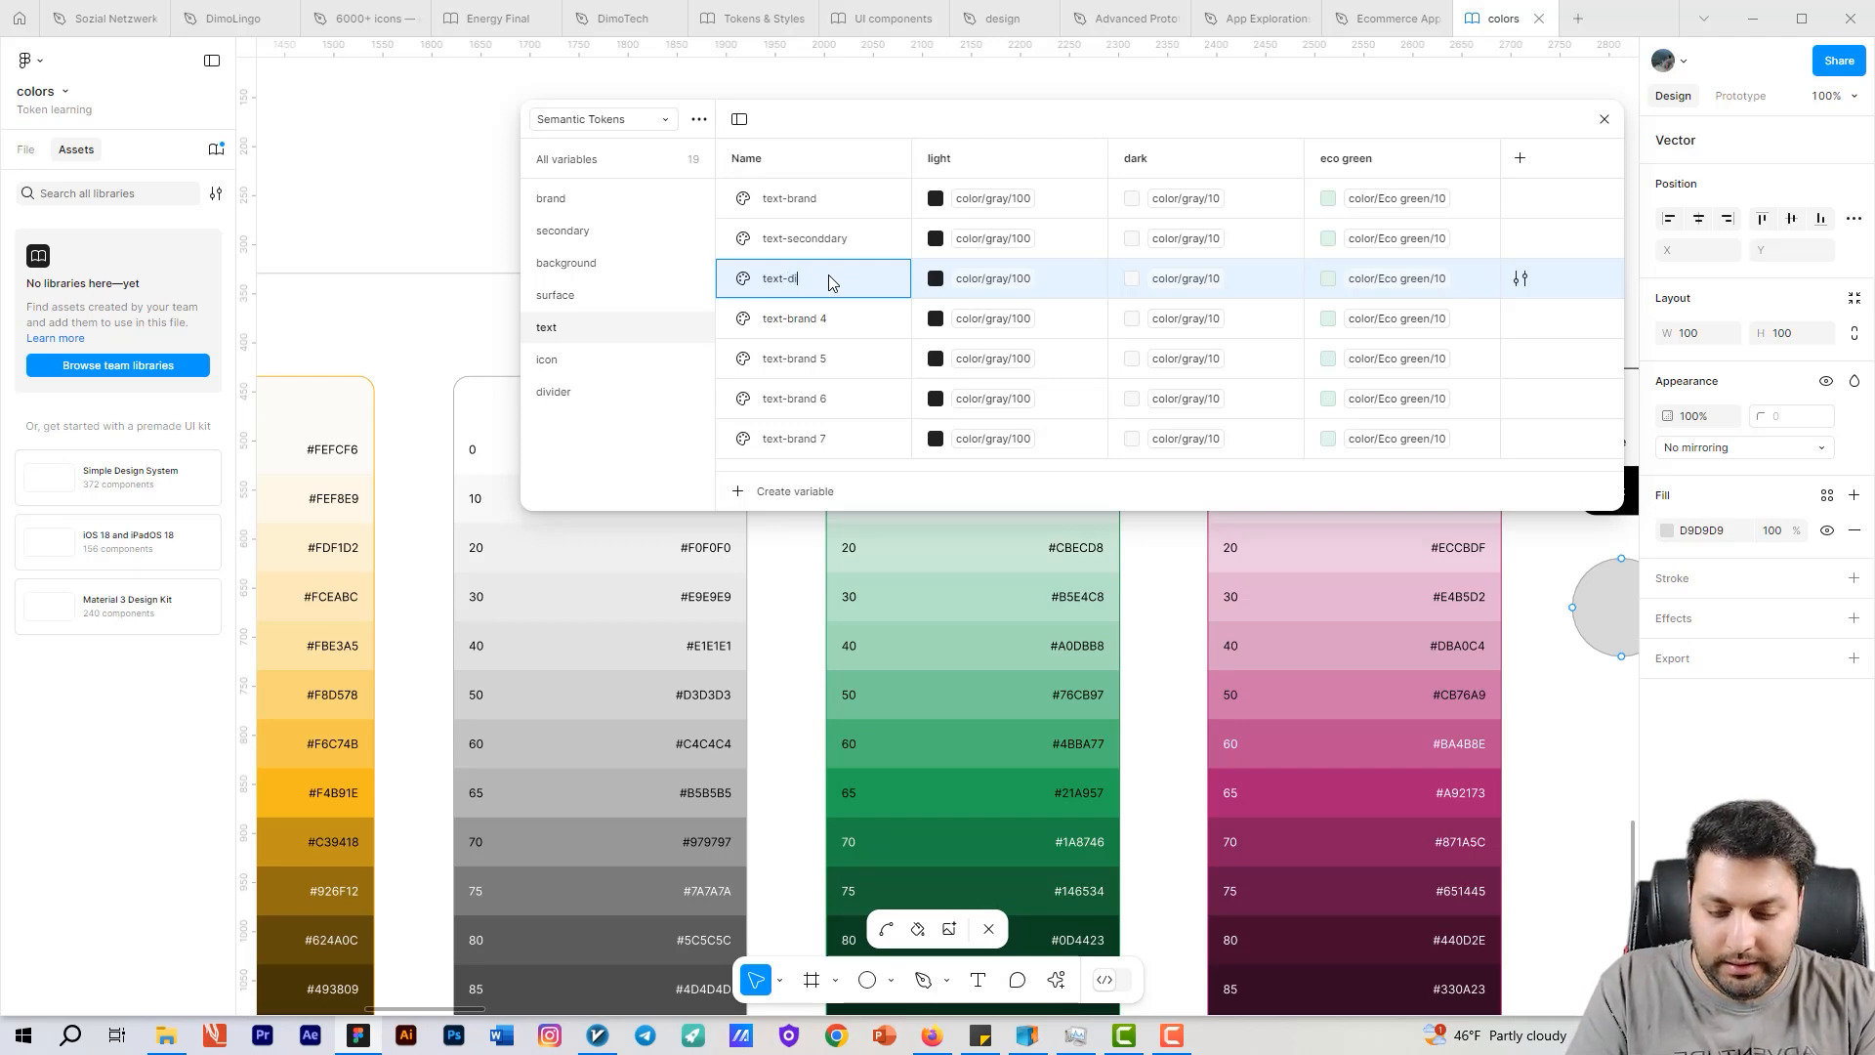
{"action": "type", "text": "disabled"}
{"action": "key", "text": "Return"}
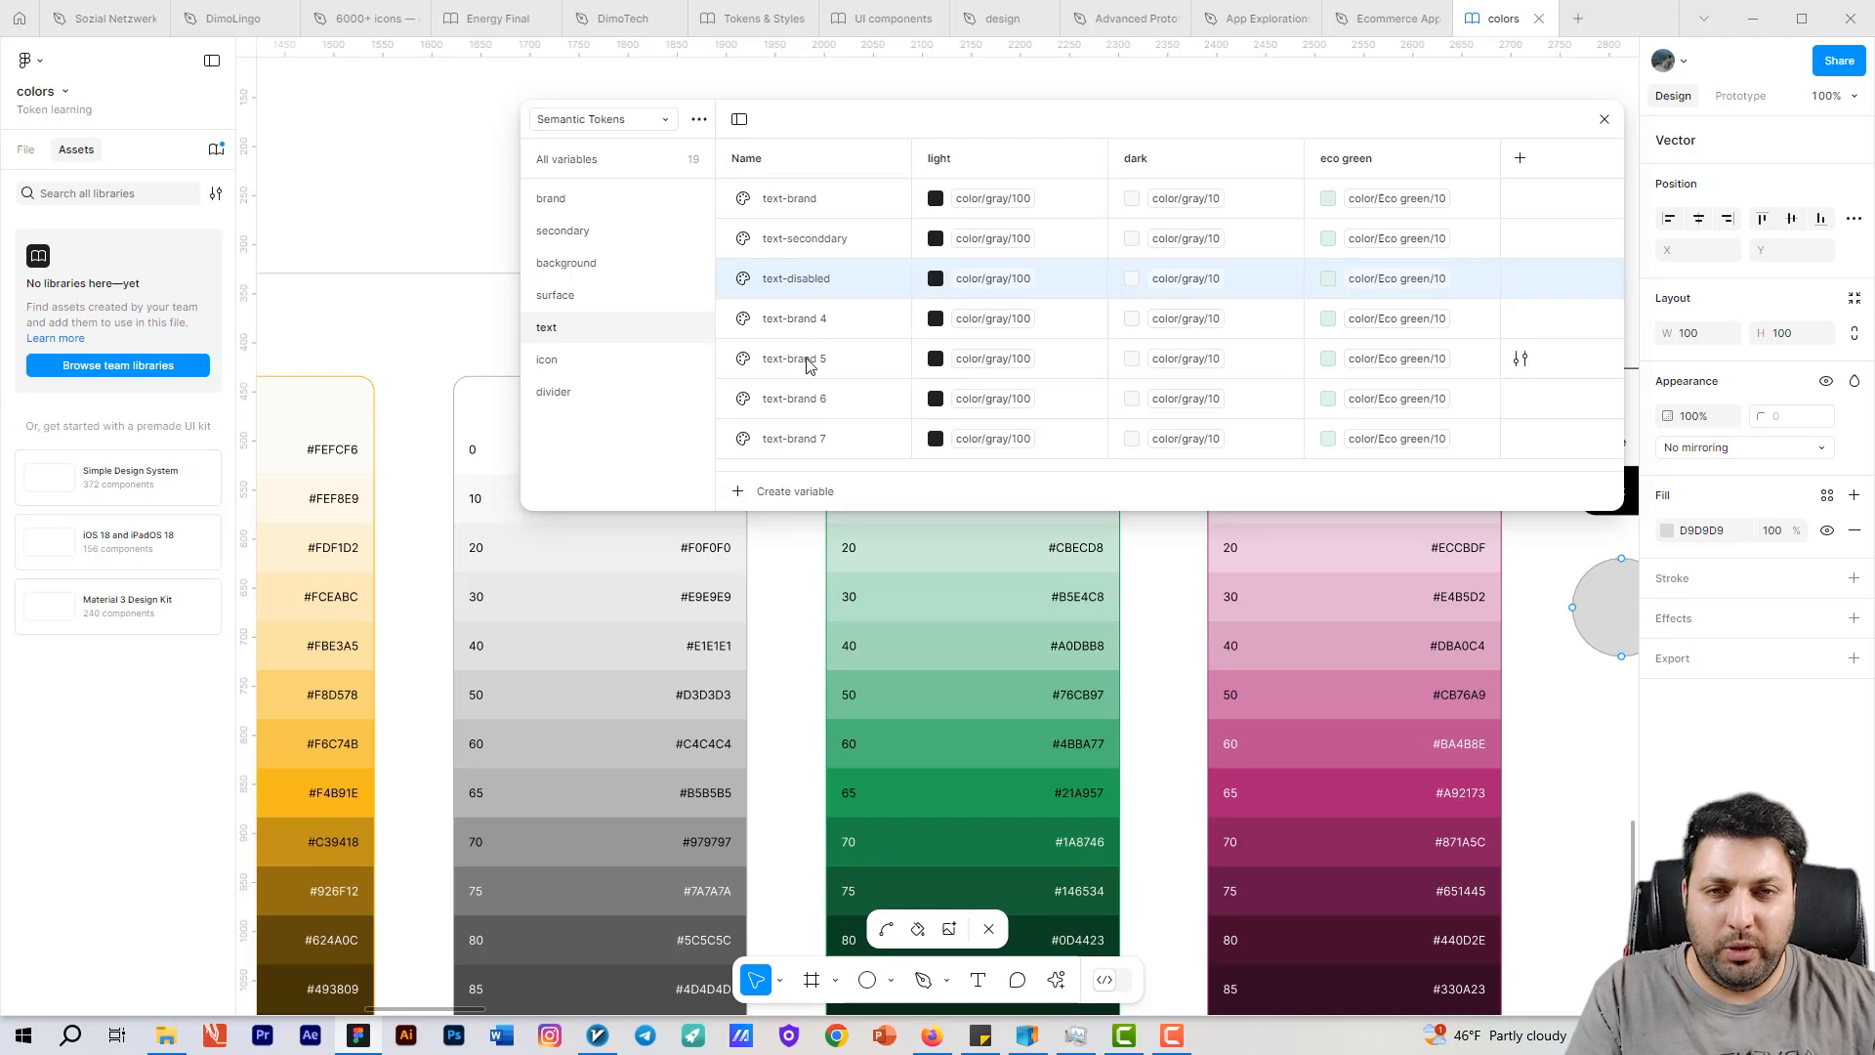
Step: Rename the text-brand 4 variable as text-success
{"action": "double_click", "coordinate": [841, 323]}
{"action": "left_click", "coordinate": [845, 328]}
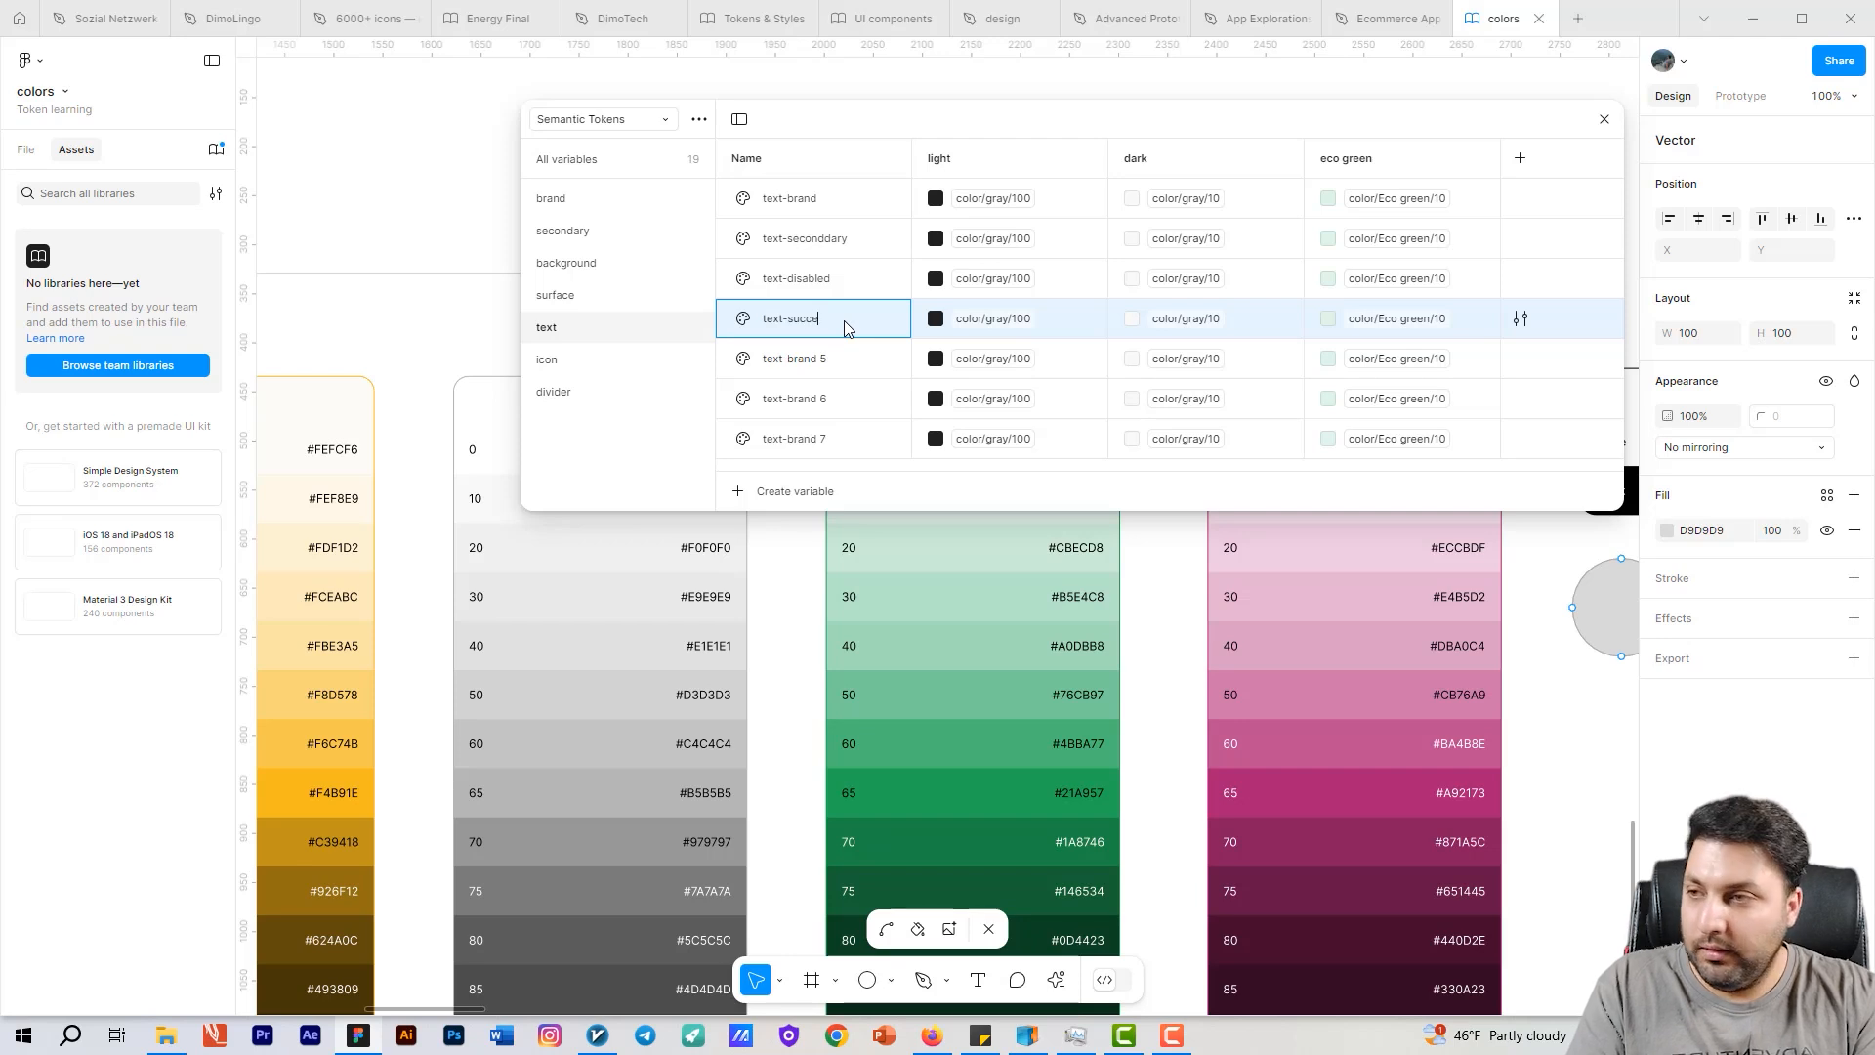
{"action": "key", "text": "Return"}
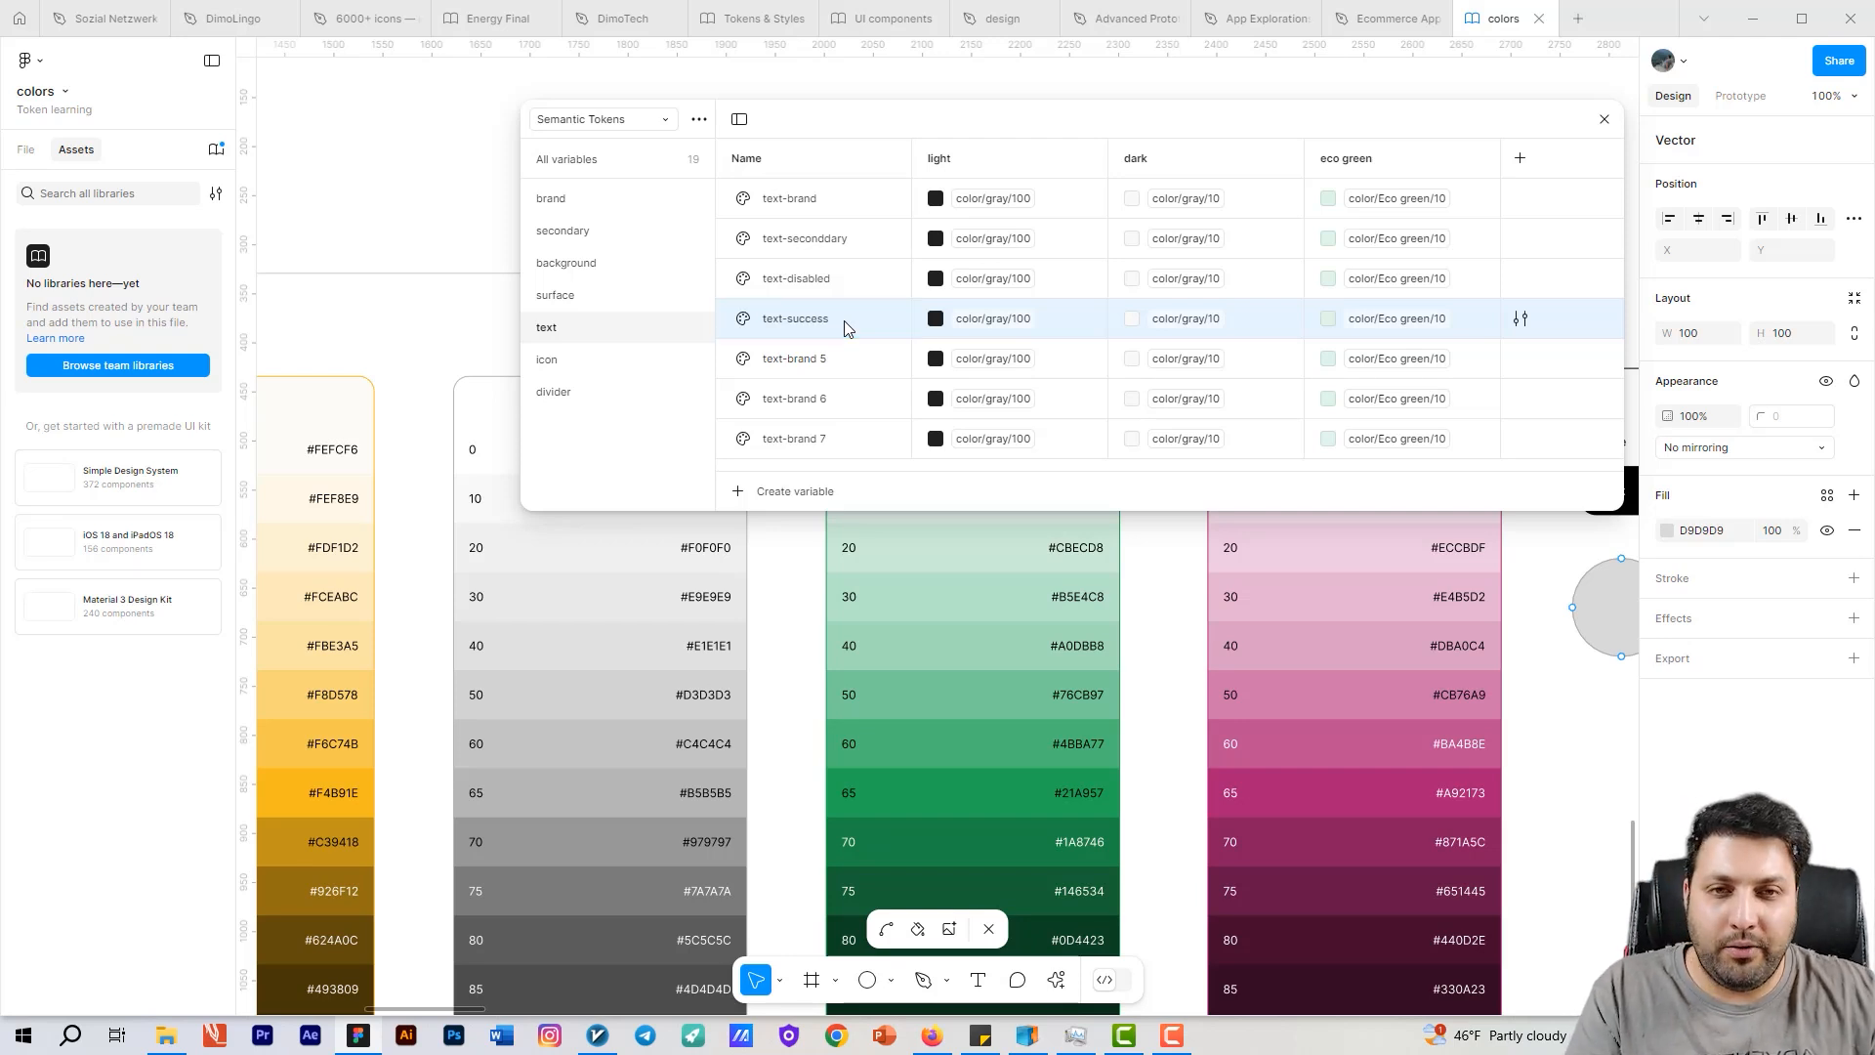
Step: Rename the text-brand 5 variable as text-error
{"action": "double_click", "coordinate": [838, 366]}
{"action": "left_click", "coordinate": [841, 369]}
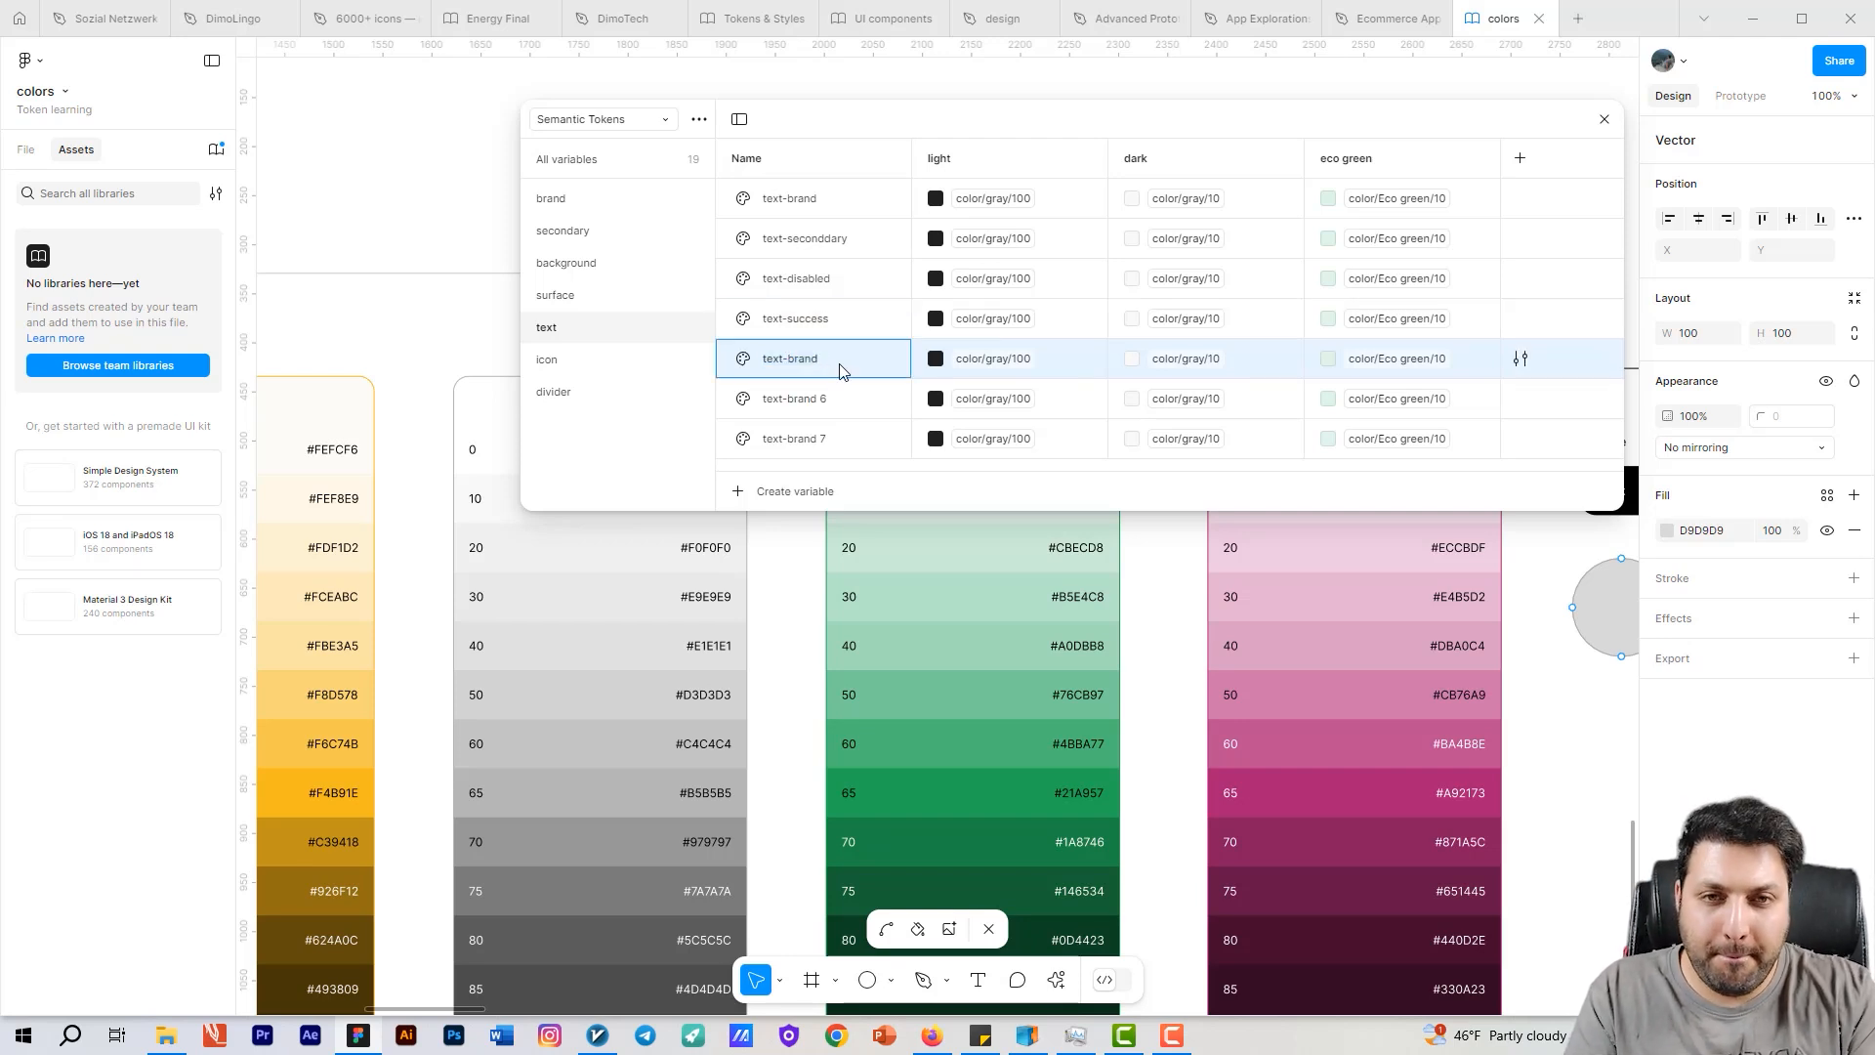
{"action": "type", "text": "erro"}
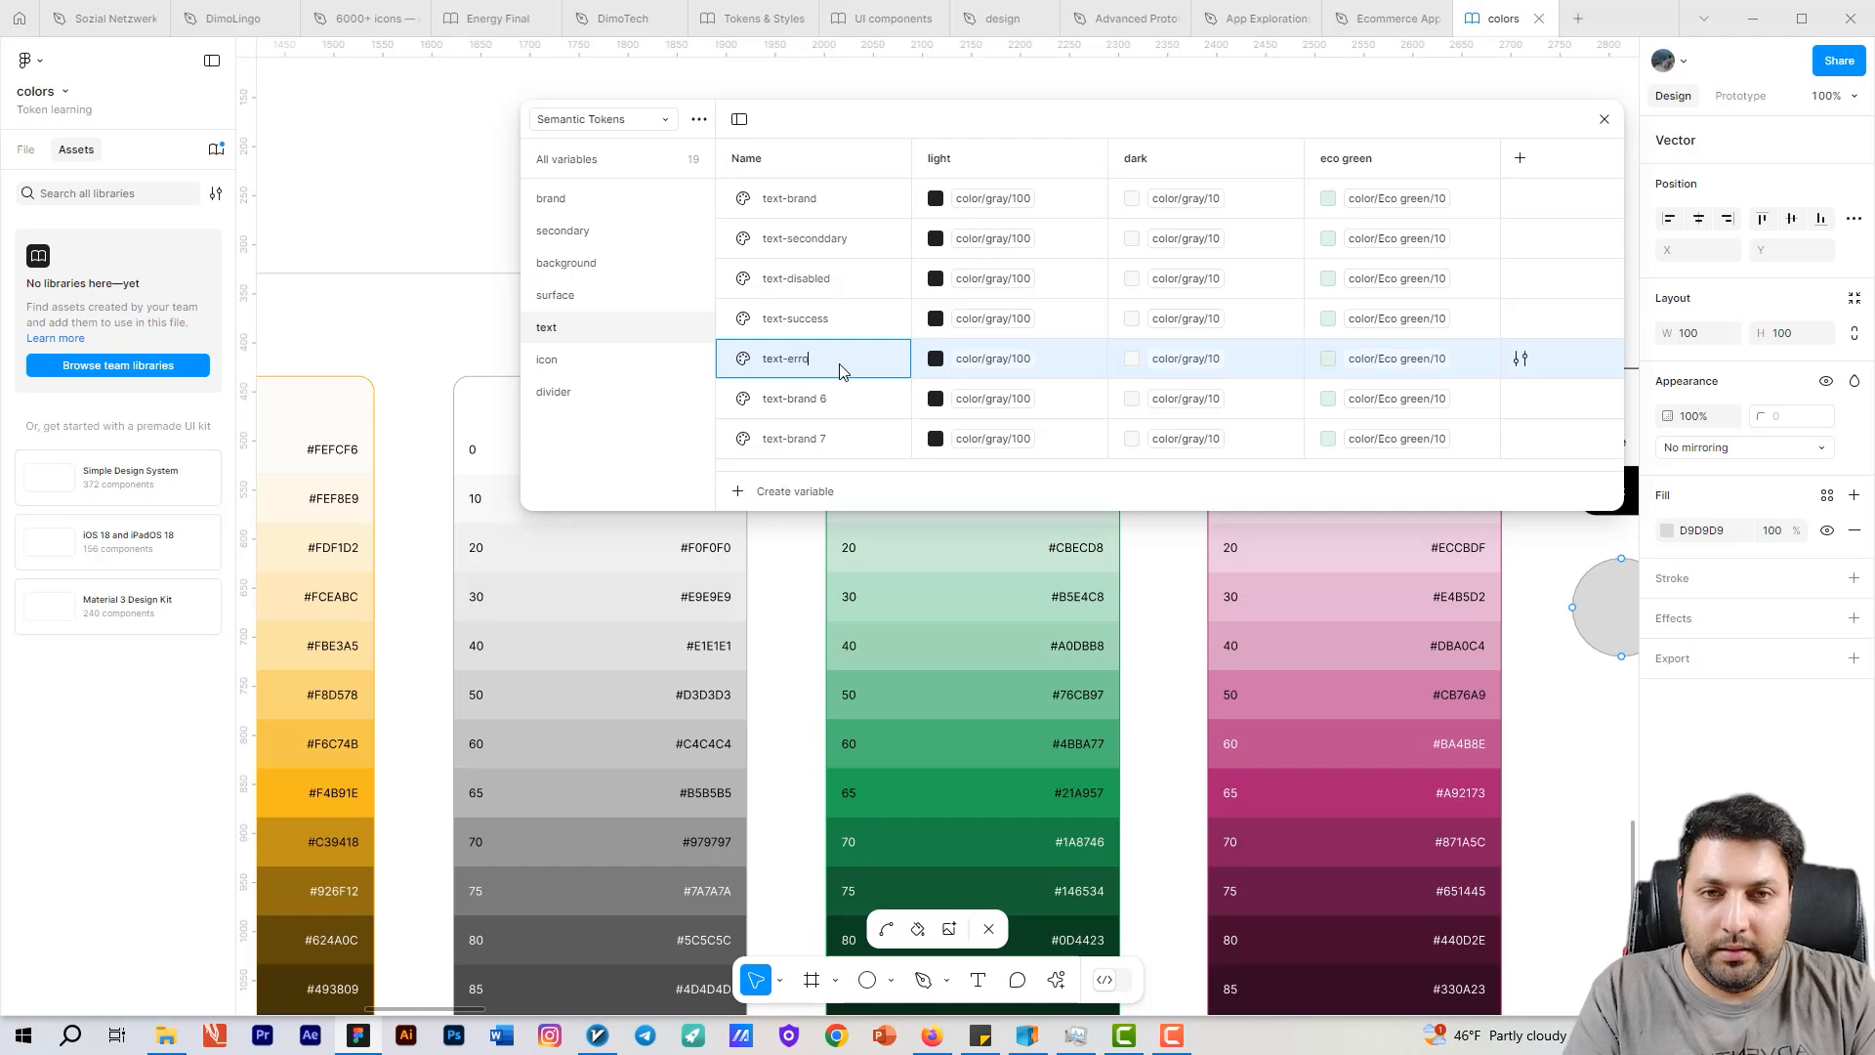
{"action": "type", "text": "r"}
{"action": "key", "text": "Return"}
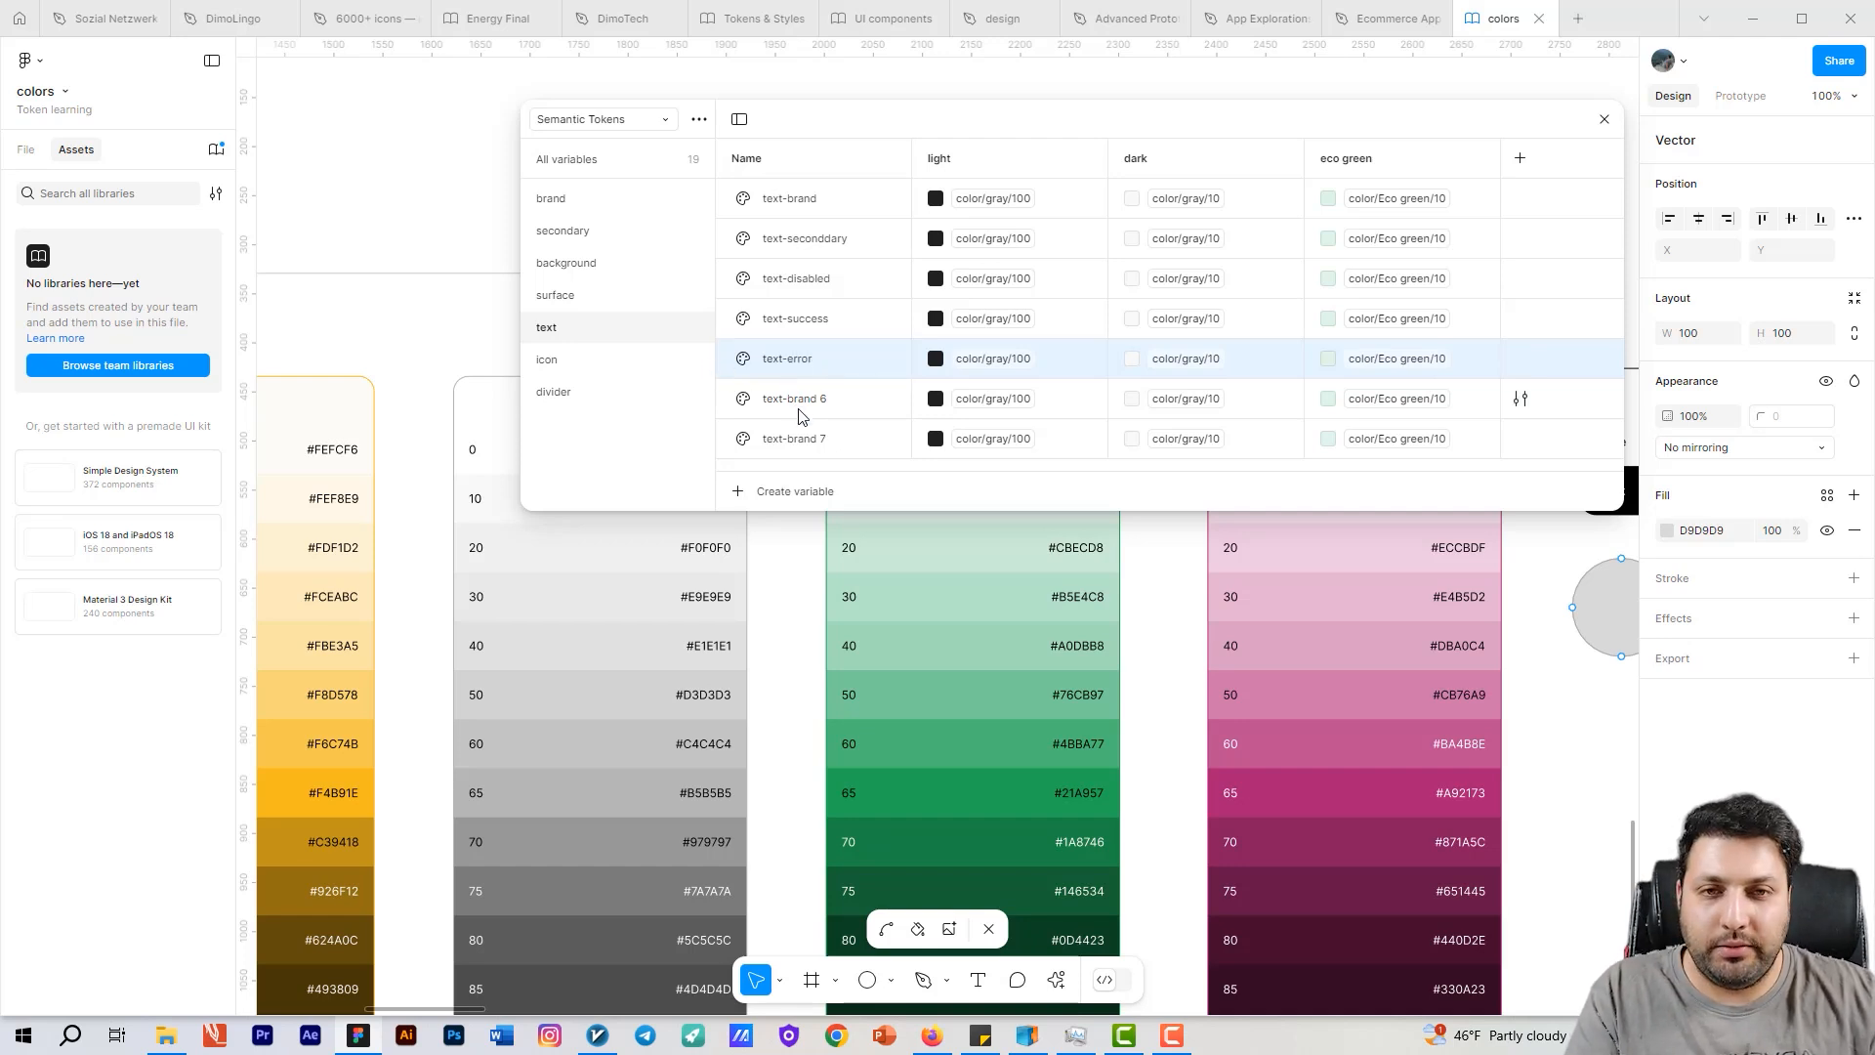
Step: Rename the text-brand 6 variable as text-cauton
{"action": "double_click", "coordinate": [816, 401]}
{"action": "double_click", "coordinate": [818, 399]}
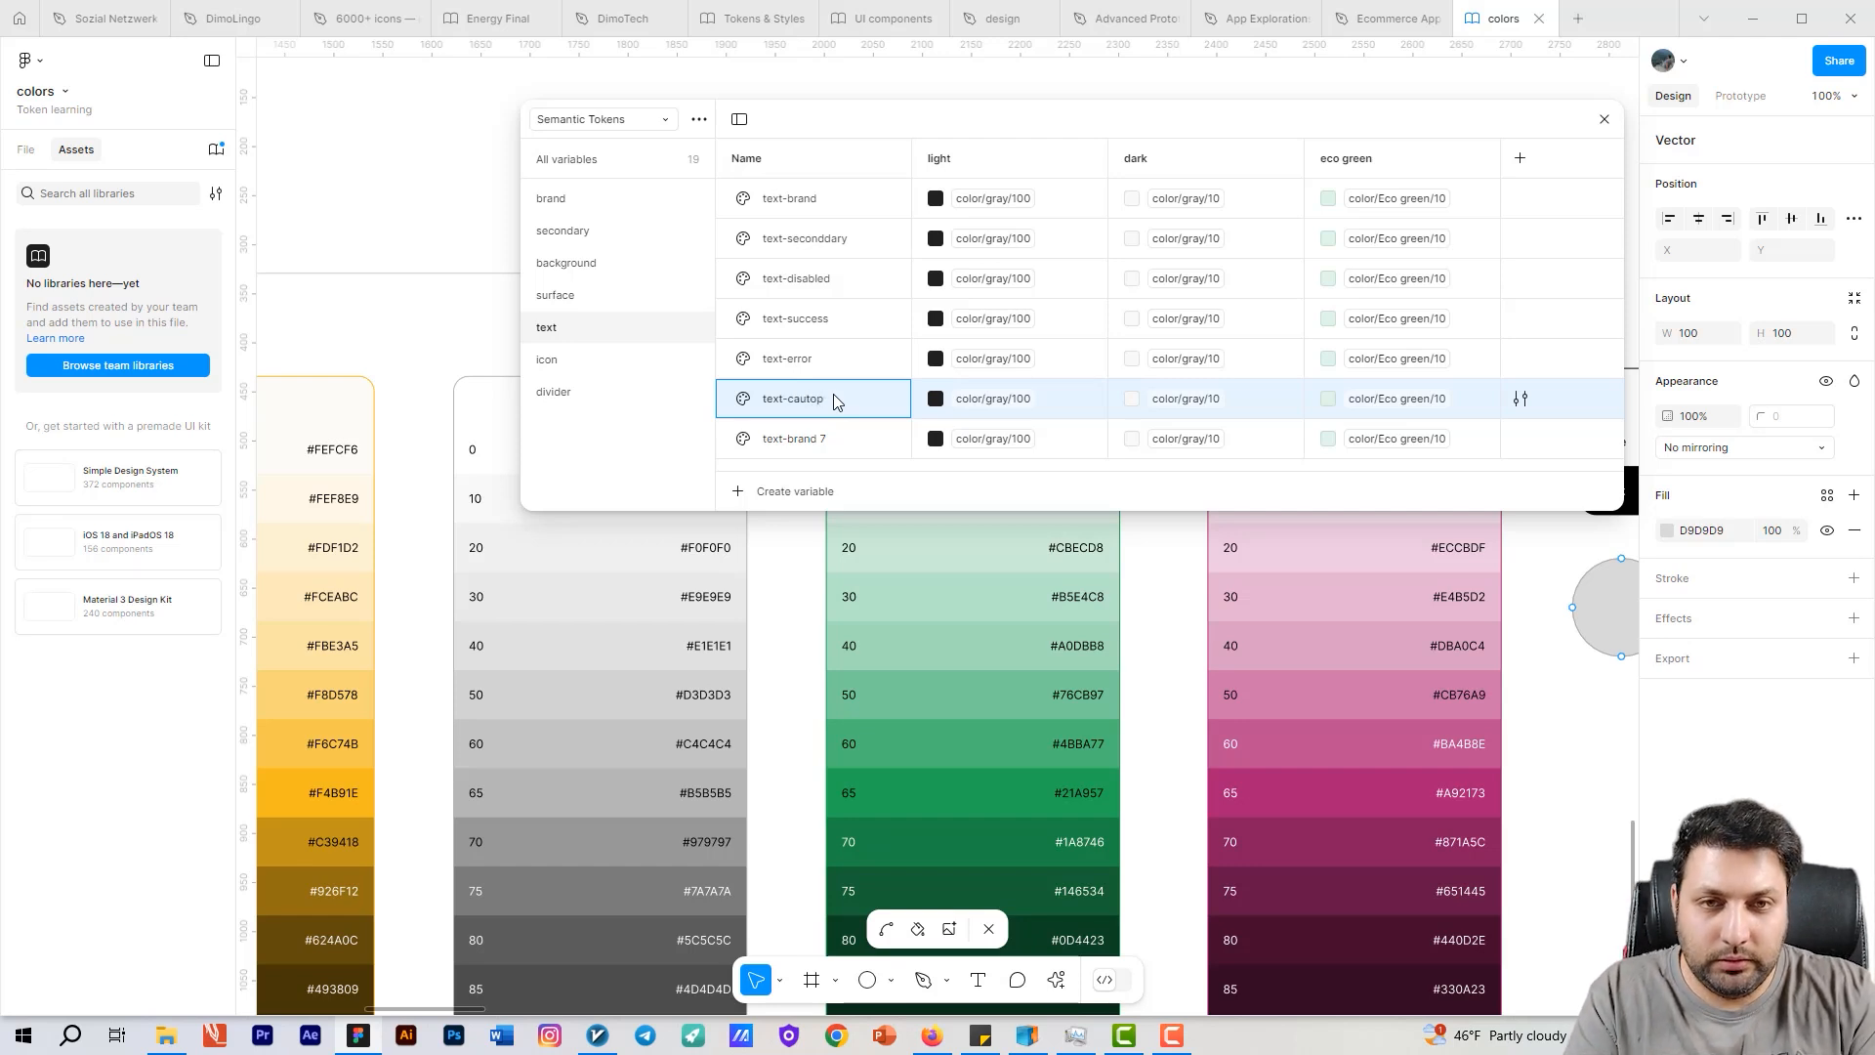
{"action": "type", "text": "cautop"}
{"action": "key", "text": "BackSpace"}
{"action": "type", "text": "n"}
{"action": "key", "text": "Return"}
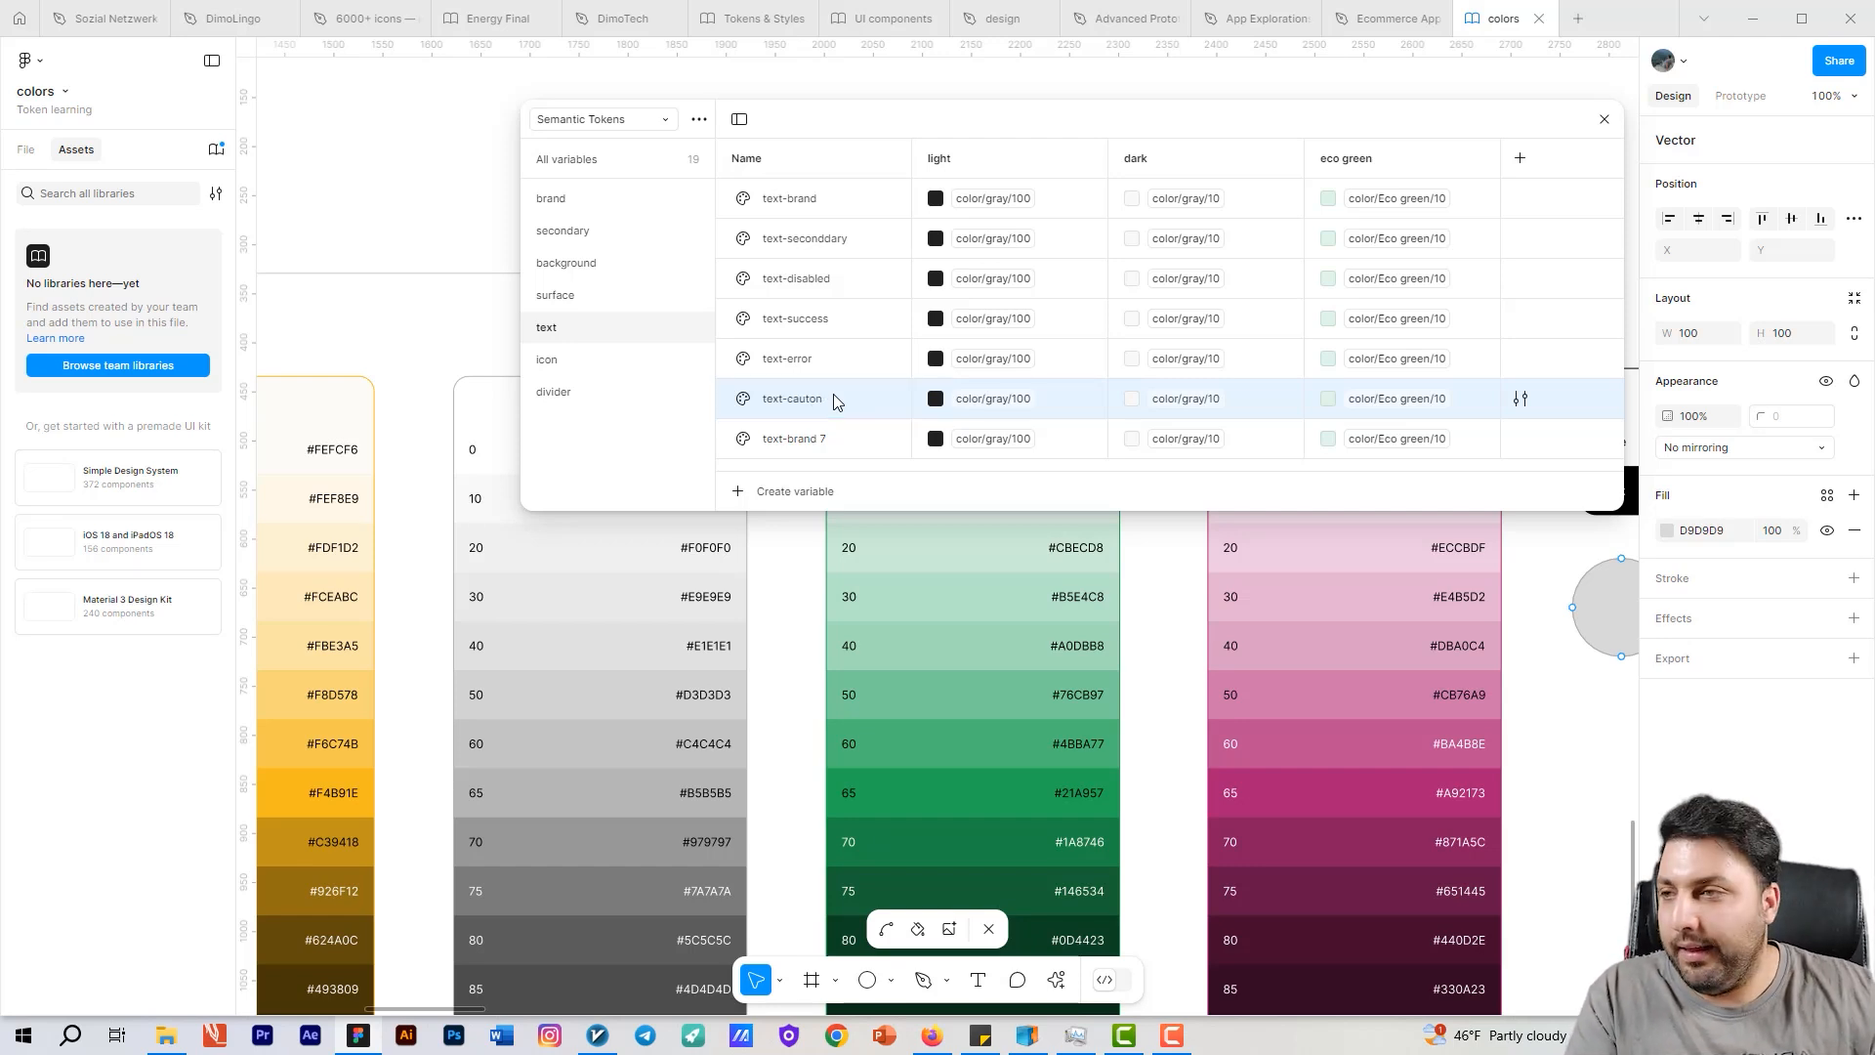
Step: Delete the surplus duplicate text-brand 7 from the text group
{"action": "left_click", "coordinate": [825, 445]}
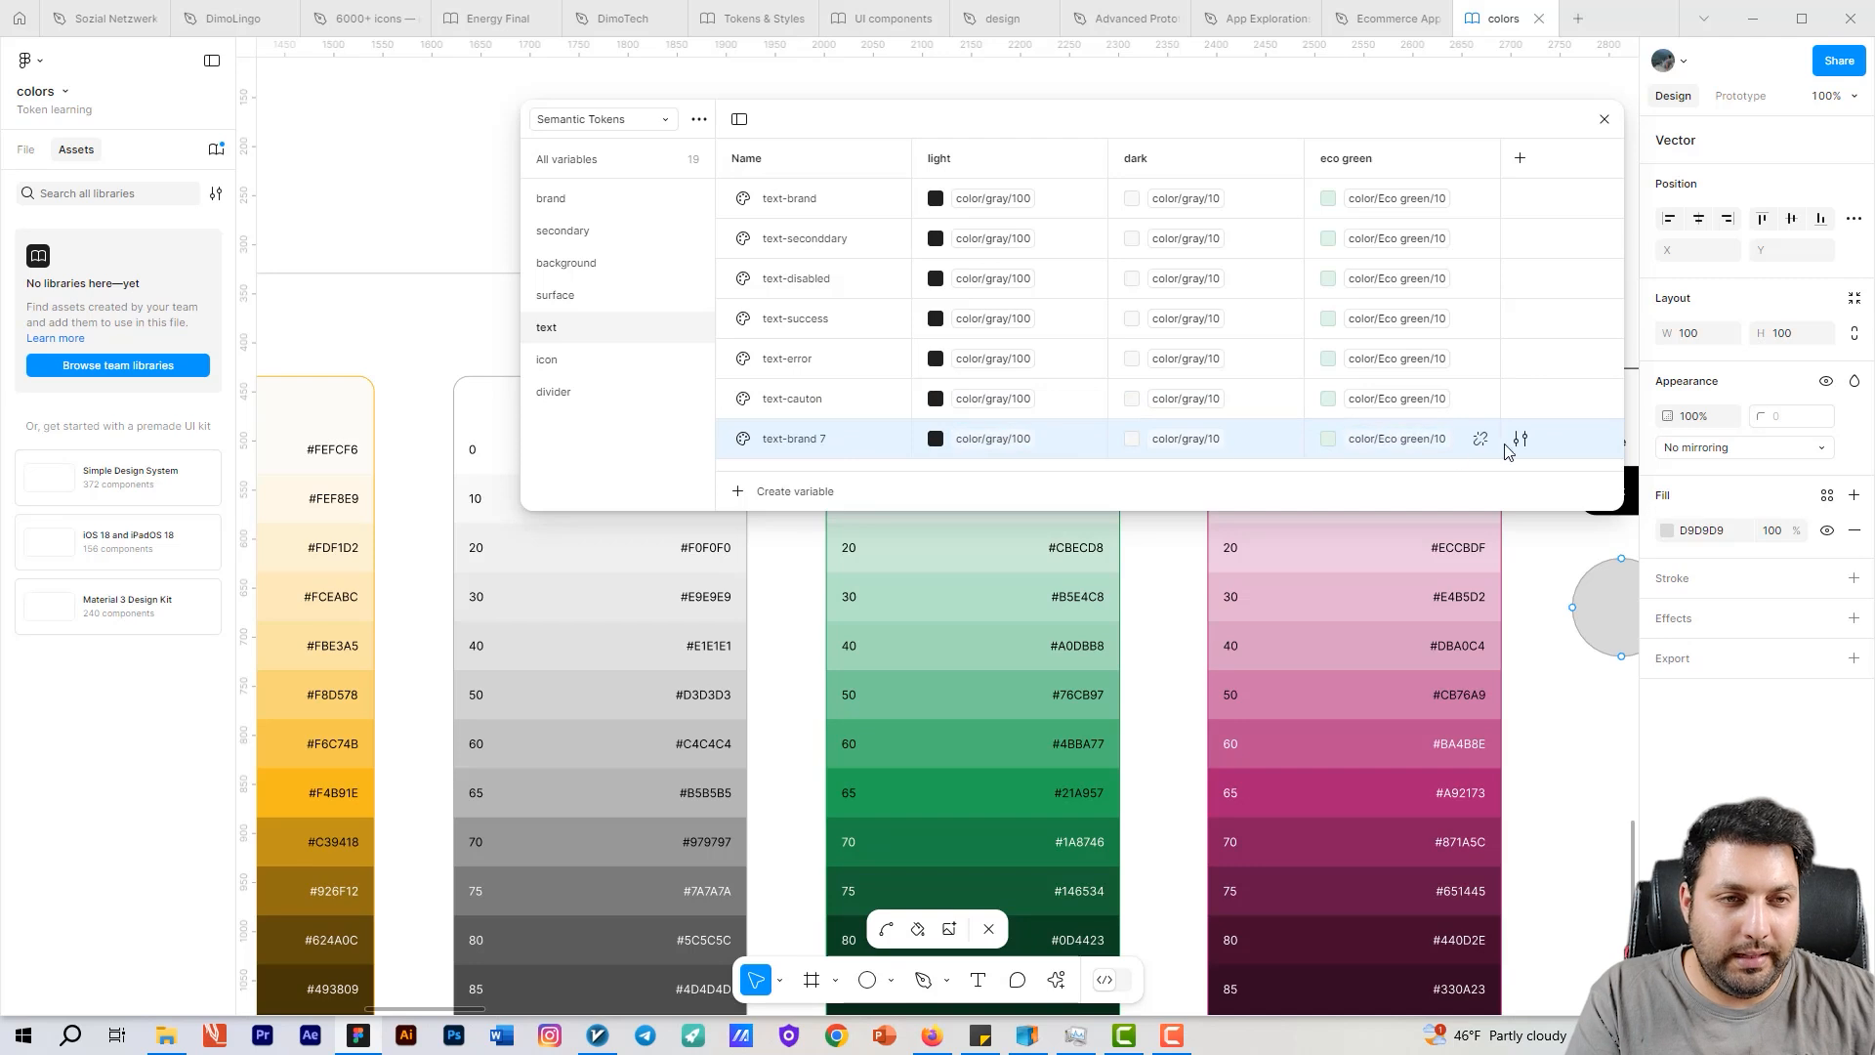
{"action": "right_click", "coordinate": [1531, 445]}
{"action": "left_click", "coordinate": [1582, 545]}
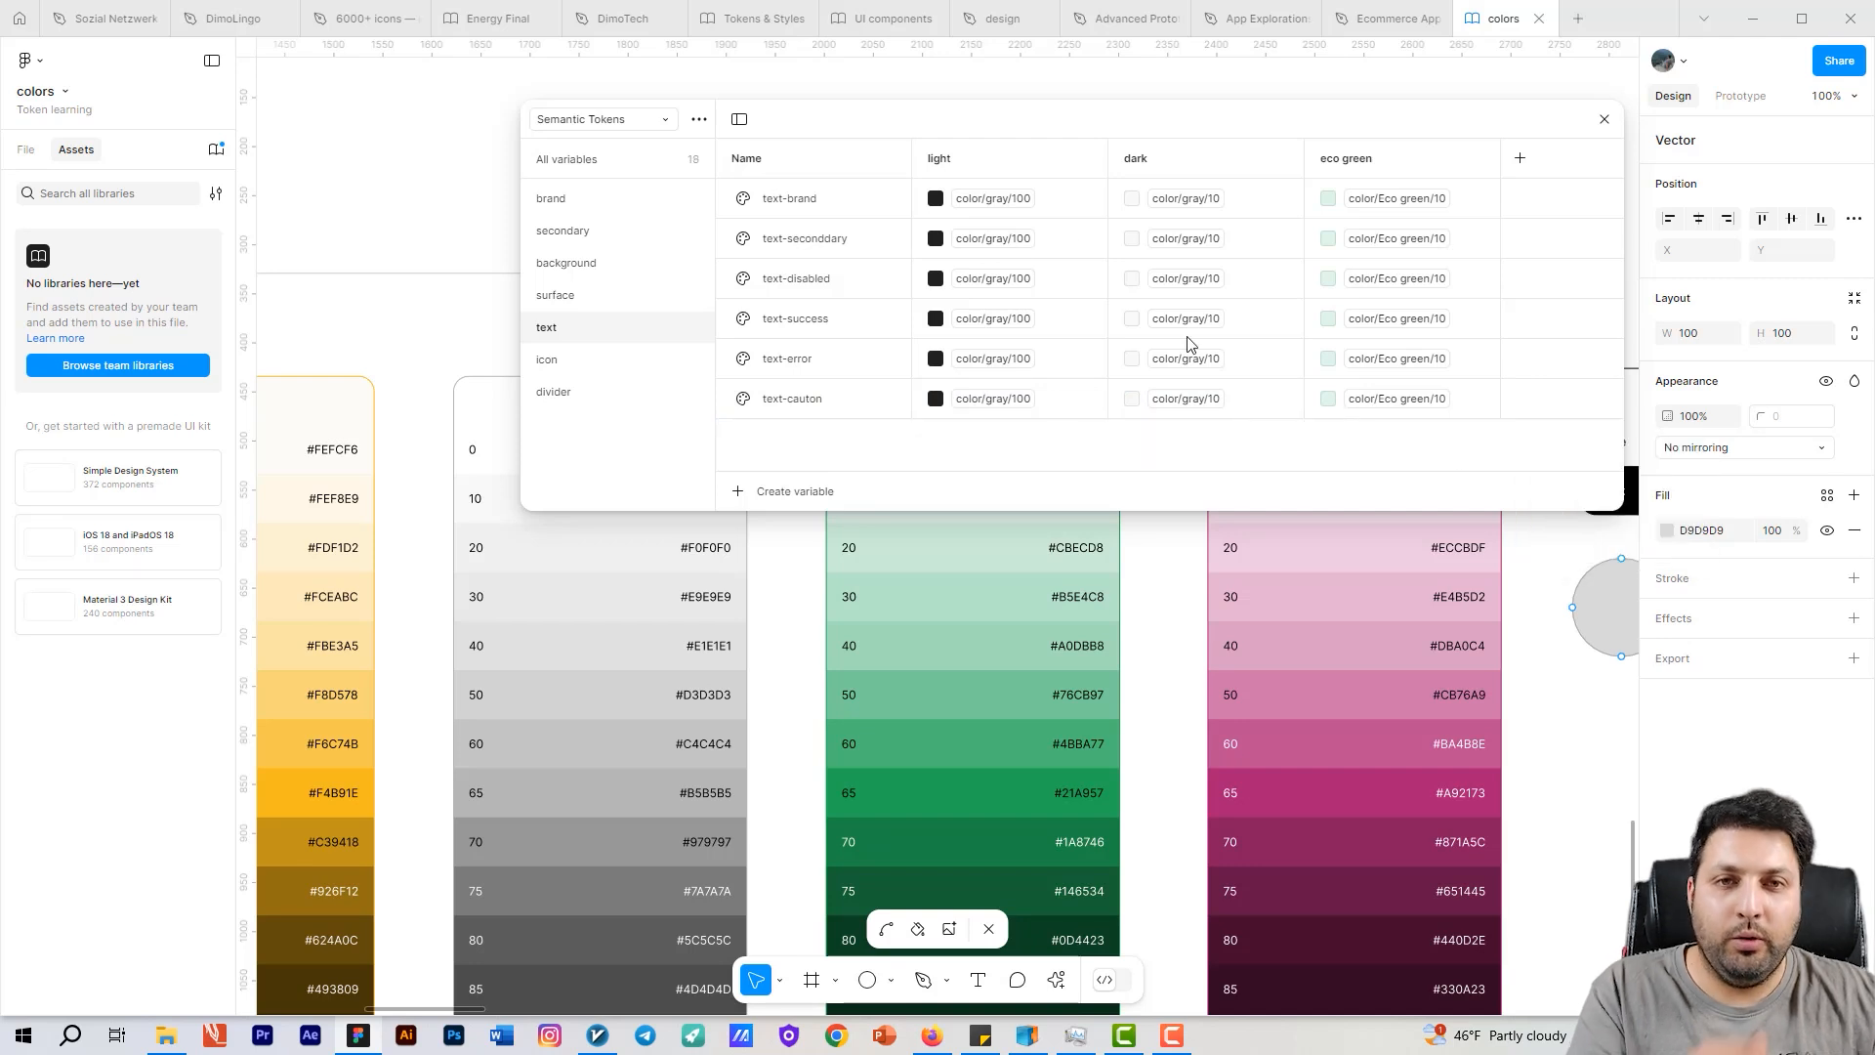
Step: Link text-seconddary to color/gray/75 in light mode and color/gray/50 in dark mode
{"action": "left_click", "coordinate": [979, 240]}
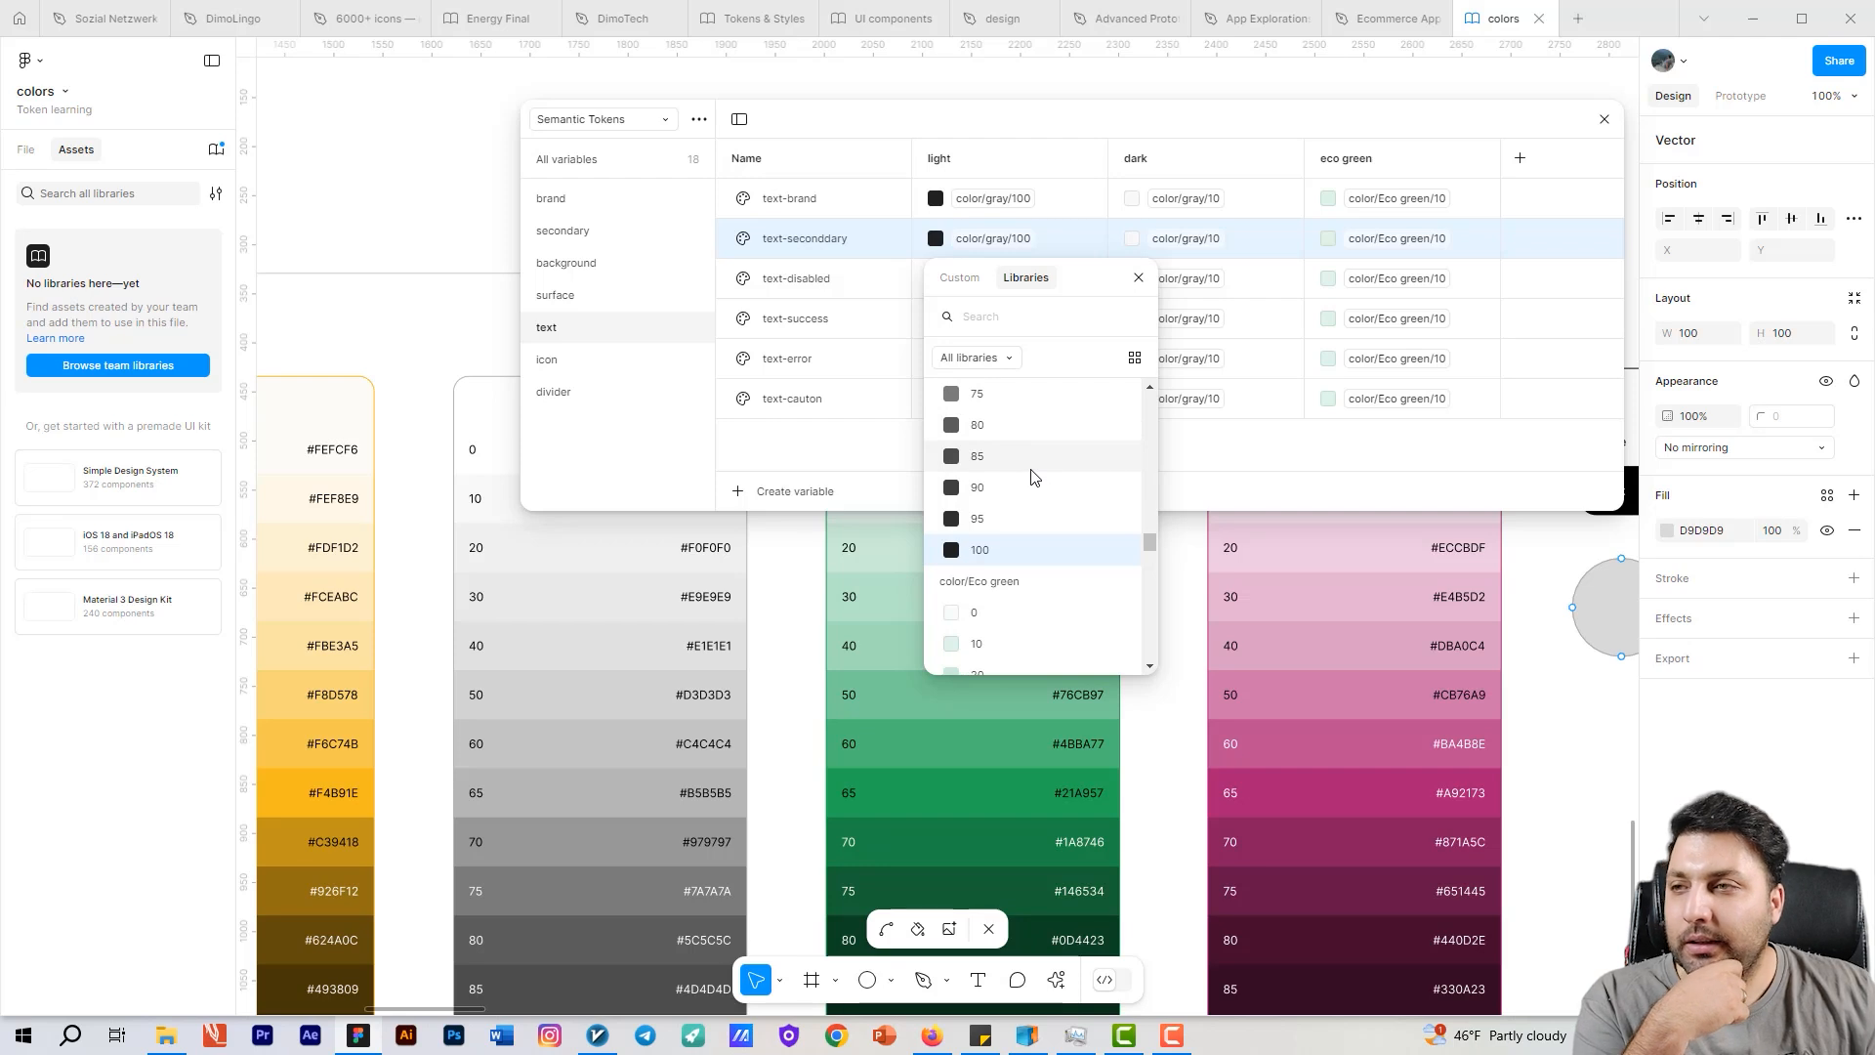
{"action": "left_click", "coordinate": [1015, 395]}
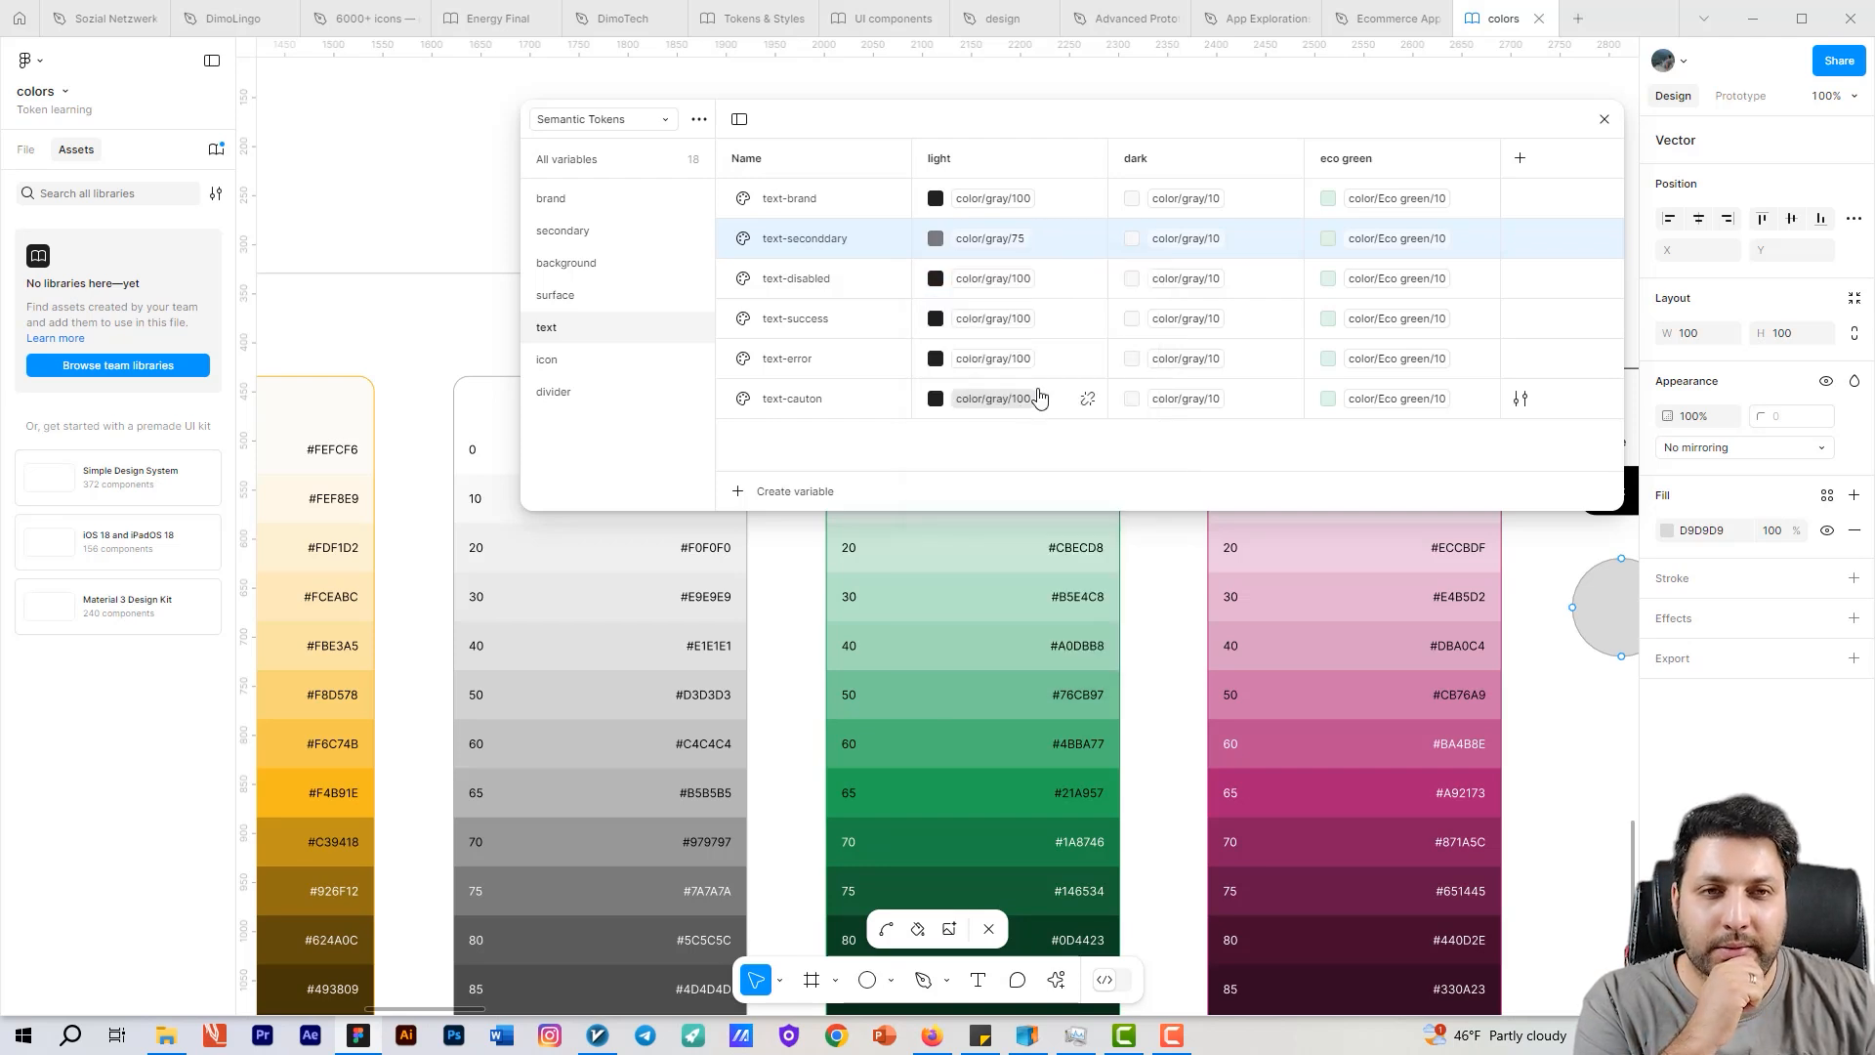
{"action": "left_click", "coordinate": [1162, 244]}
{"action": "left_click", "coordinate": [1175, 248]}
{"action": "scroll", "coordinate": [1211, 567], "scroll_direction": "down", "scroll_amount": 2}
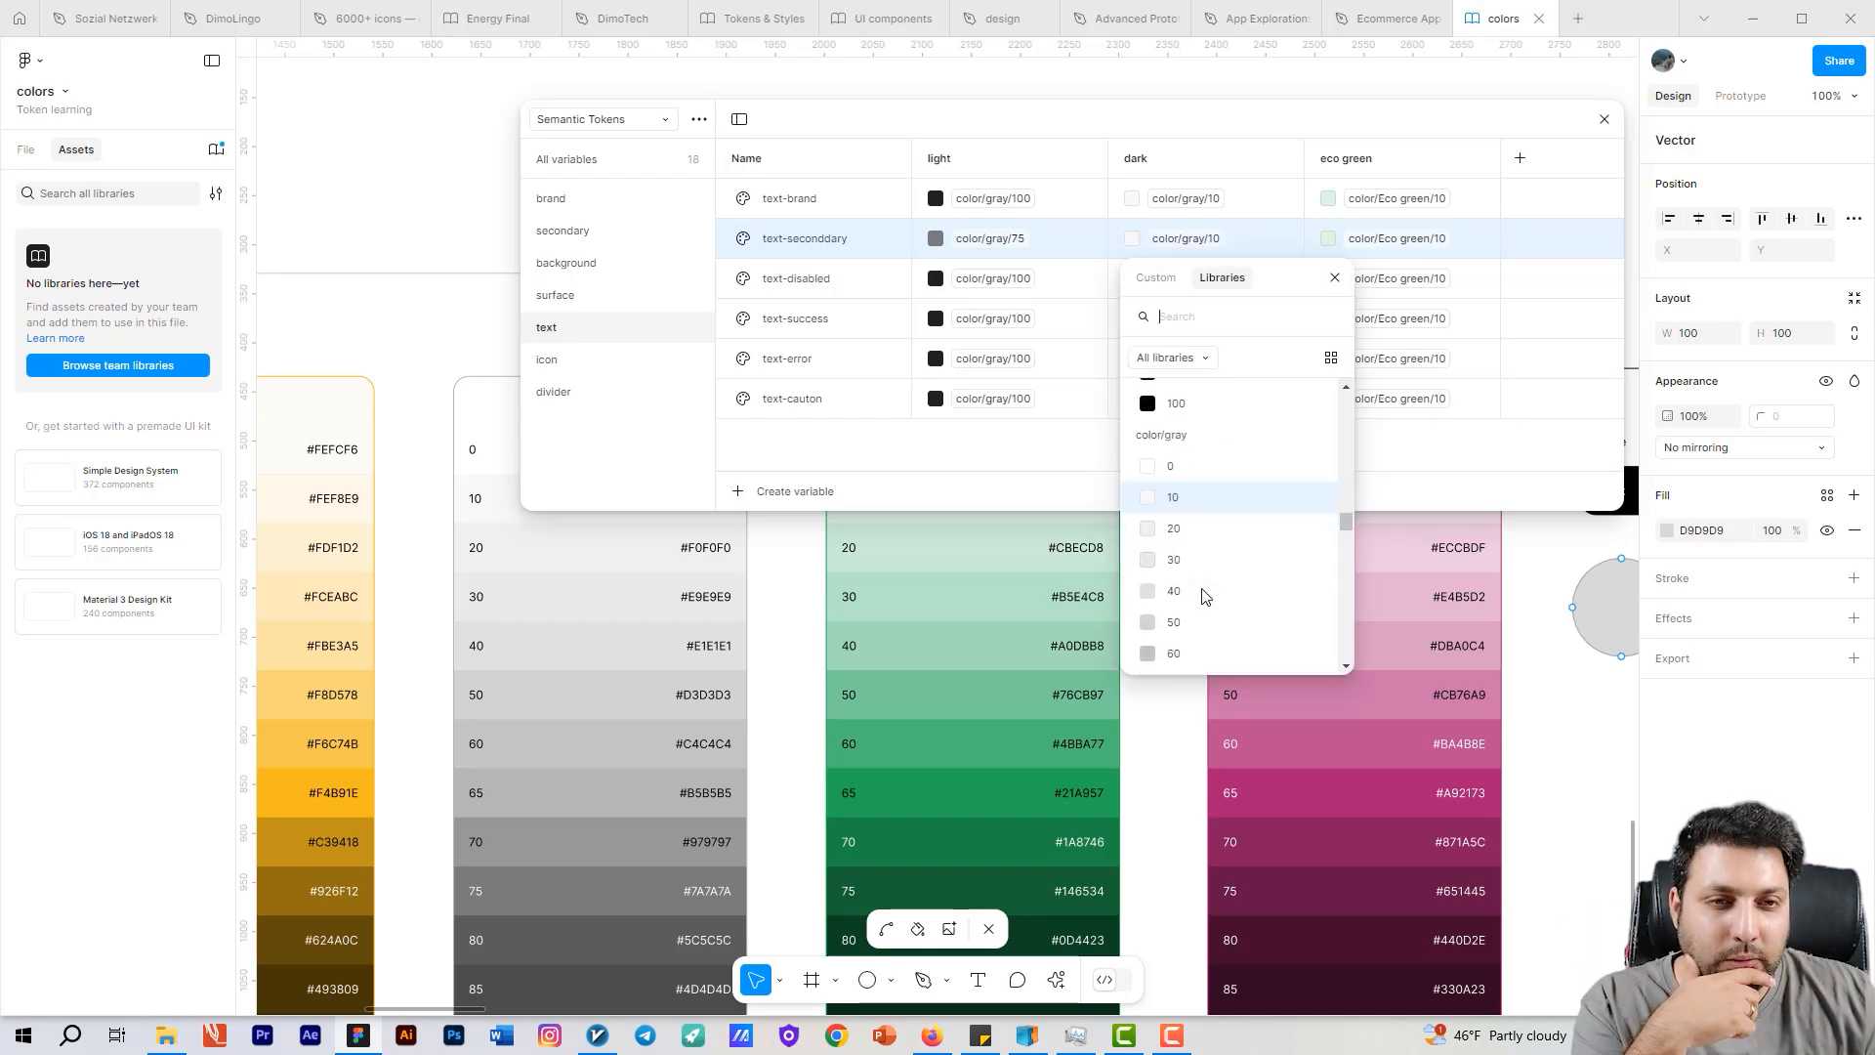
{"action": "left_click", "coordinate": [1202, 584]}
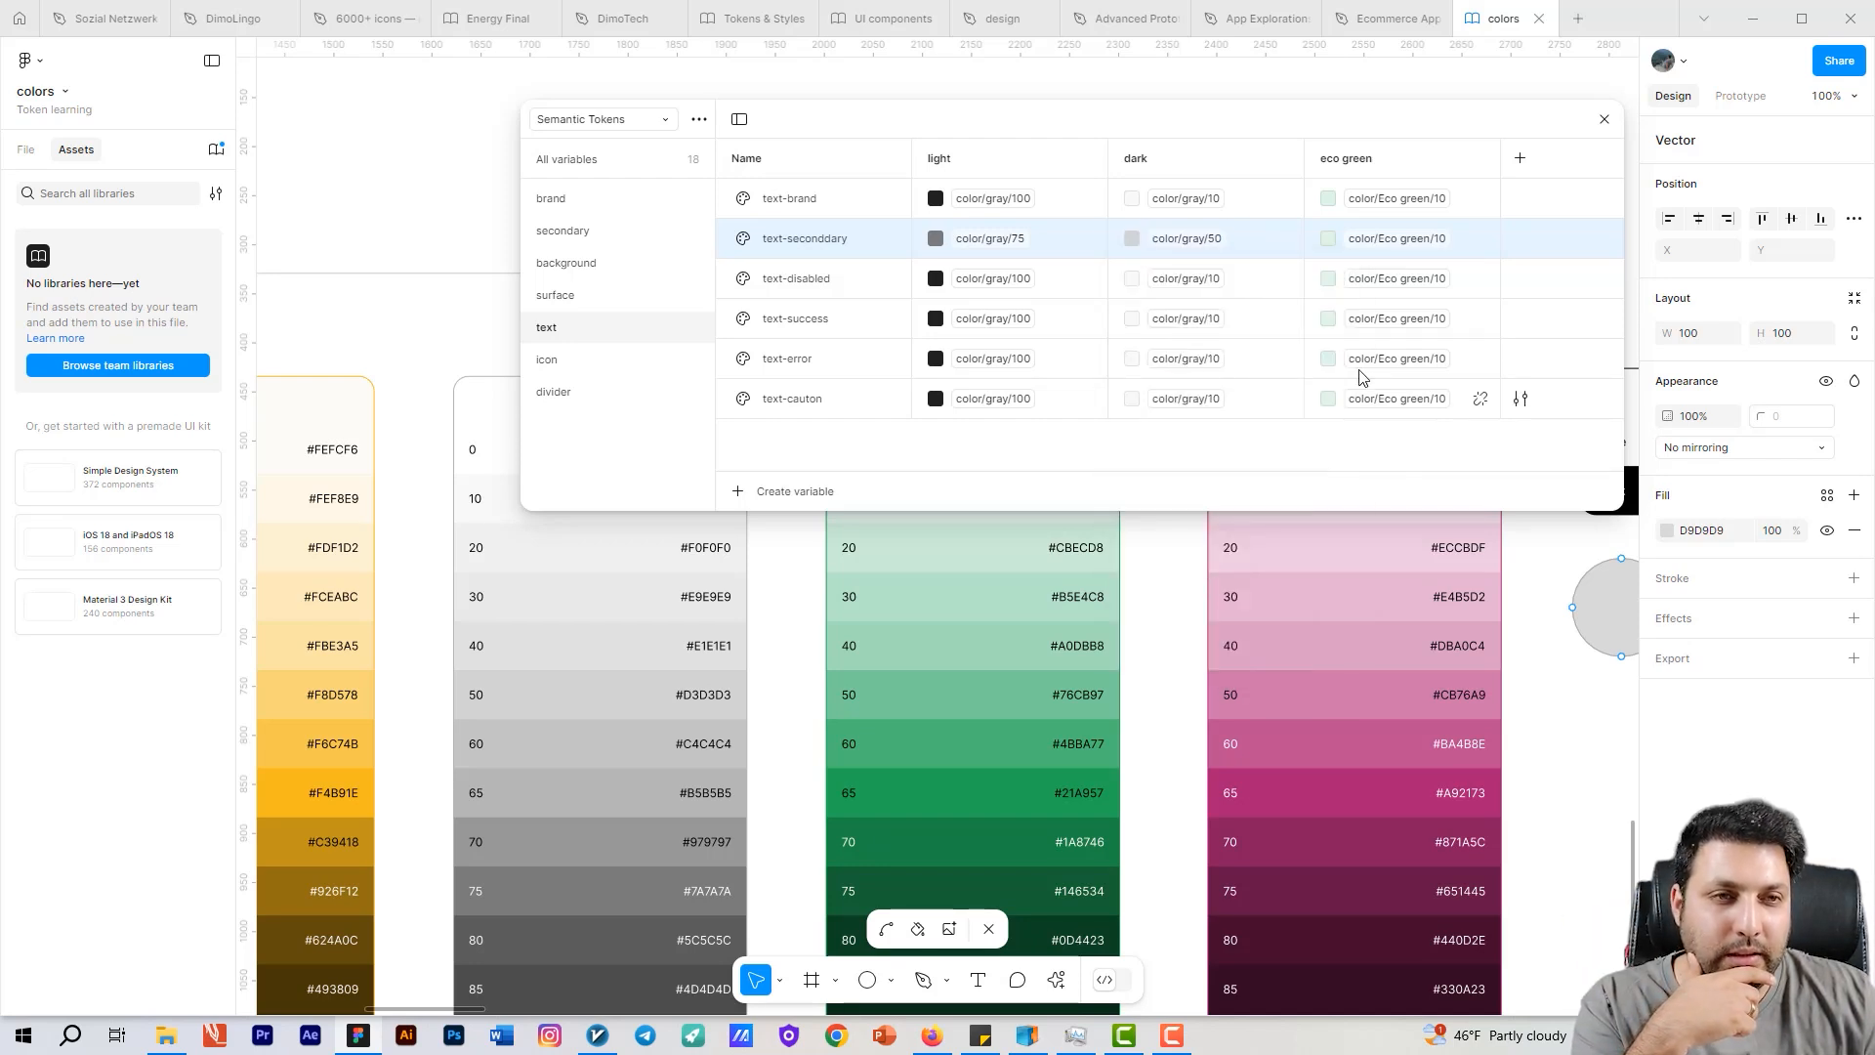
Step: Link the eco green mode value of text-seconddary to the primitive token color/Eco green/50
{"action": "left_click", "coordinate": [1351, 249]}
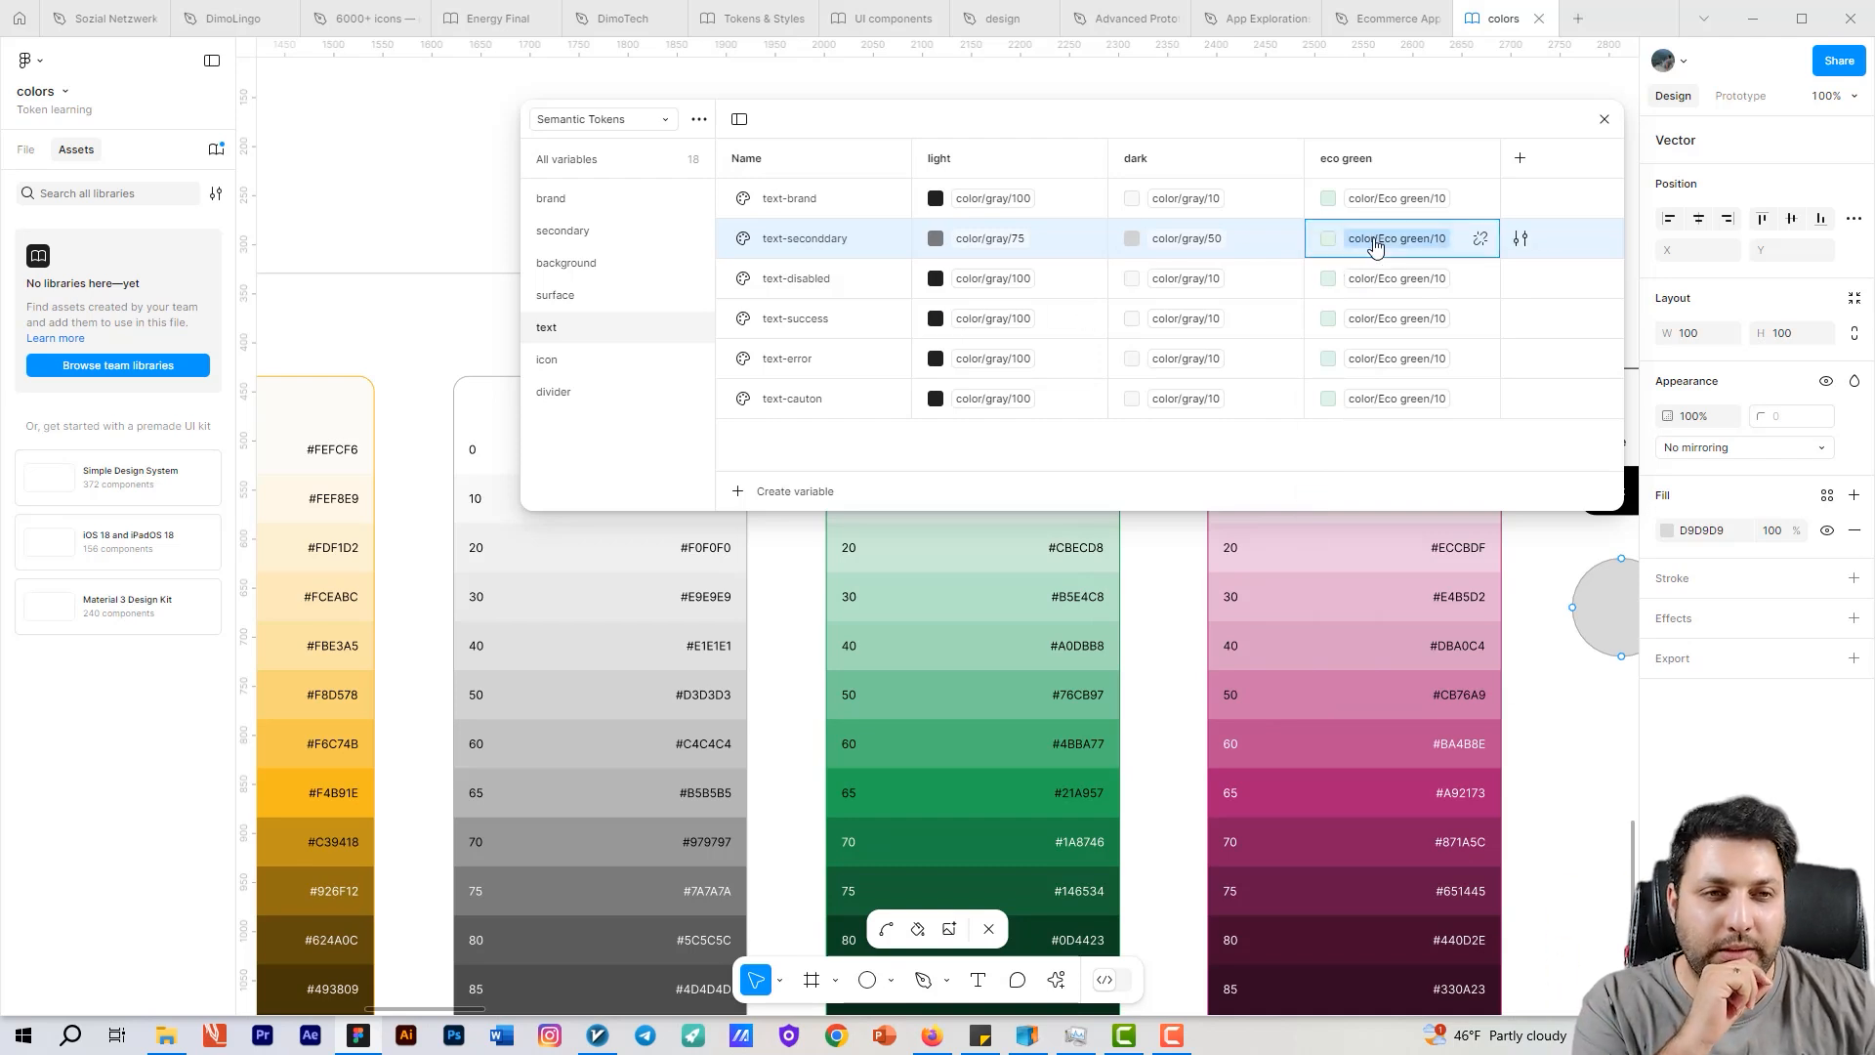
{"action": "left_click", "coordinate": [1391, 244]}
{"action": "scroll", "coordinate": [1426, 459], "scroll_direction": "down", "scroll_amount": 2}
{"action": "left_click", "coordinate": [1406, 478]}
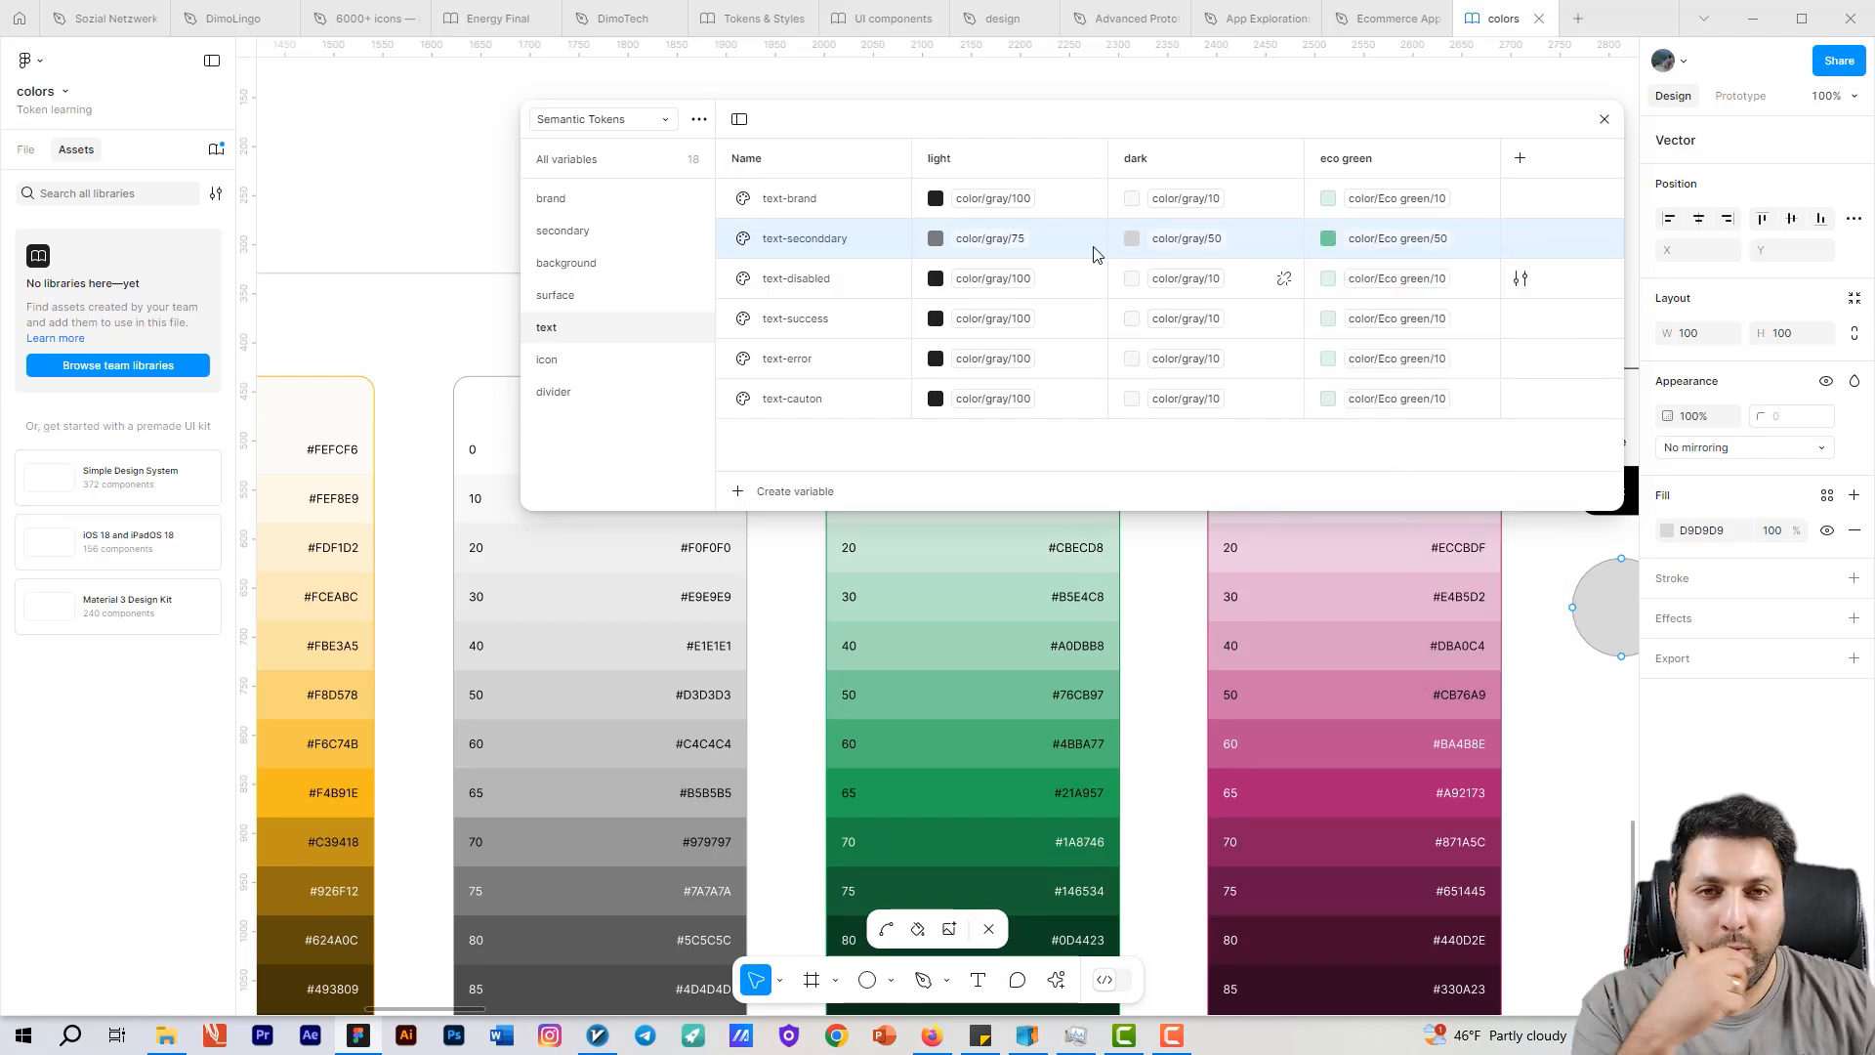
Step: Link the light mode value of text-disabled to the primitive token color/gray/70
{"action": "left_click", "coordinate": [1009, 290]}
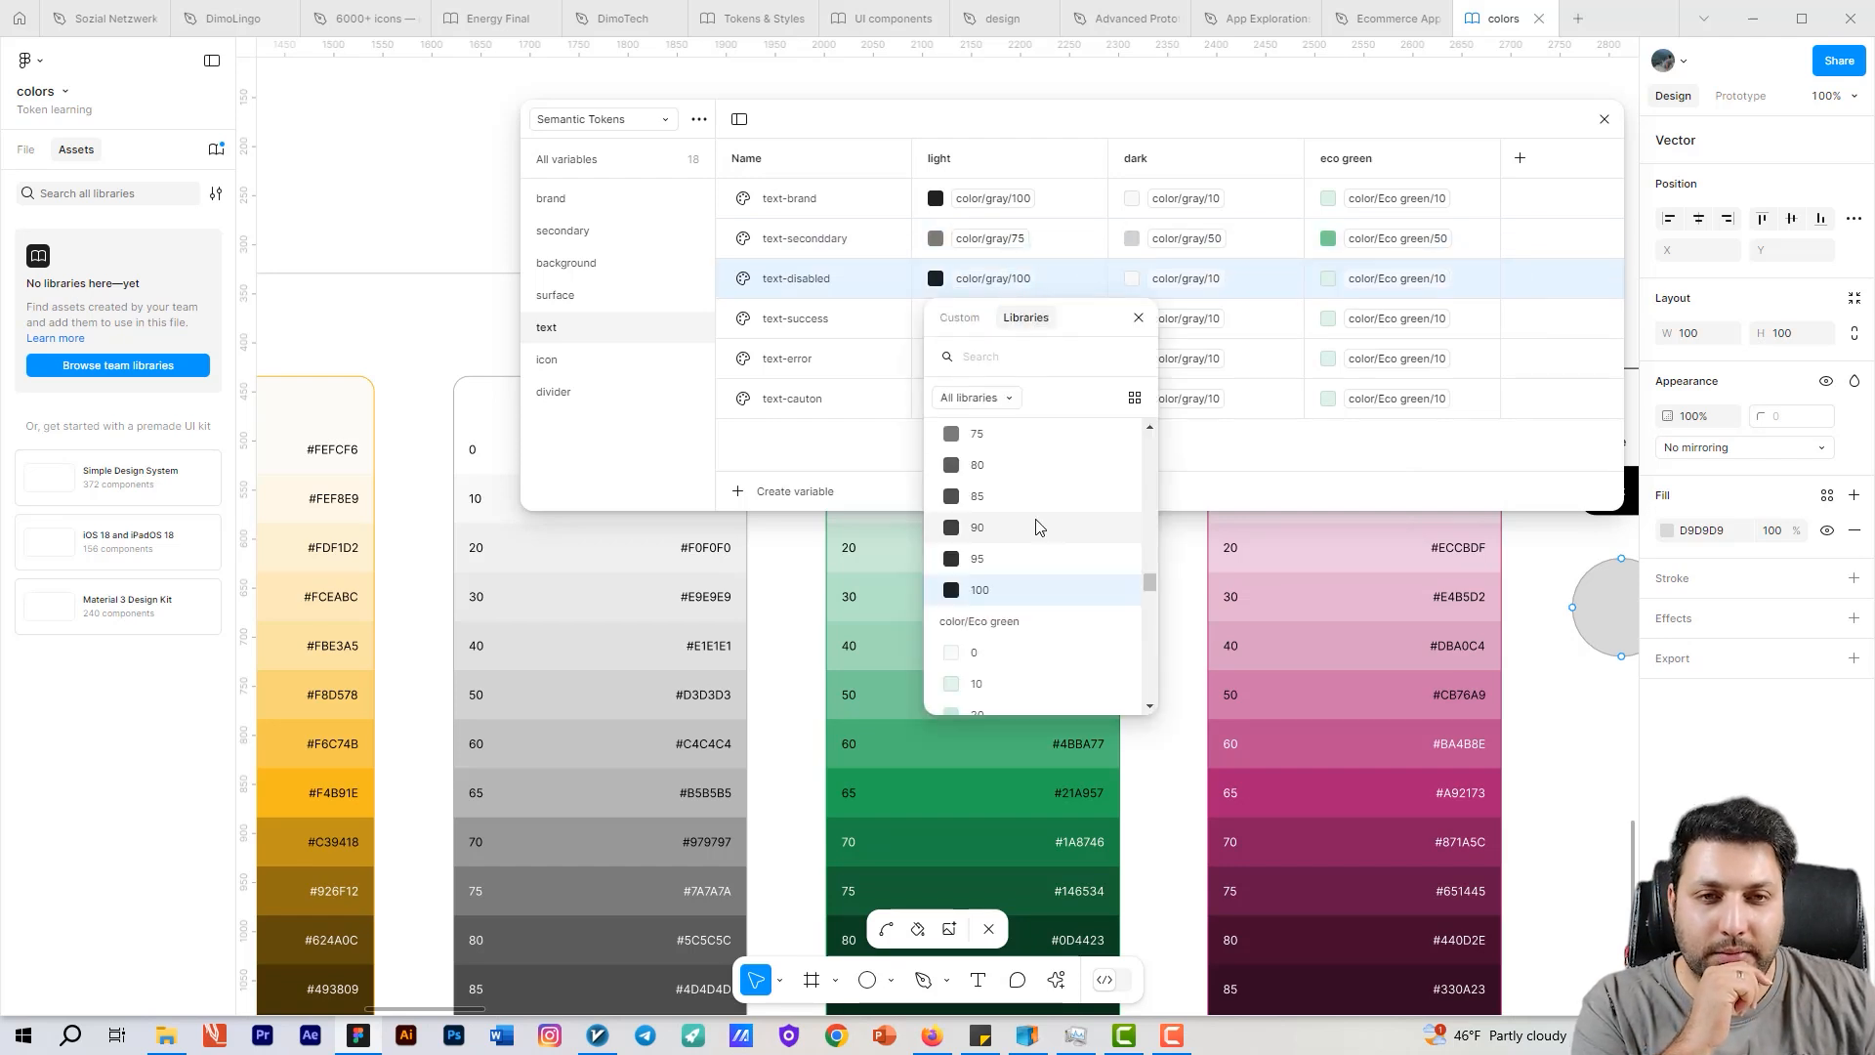
{"action": "scroll", "coordinate": [1024, 448], "scroll_direction": "up", "scroll_amount": 1}
{"action": "scroll", "coordinate": [1023, 449], "scroll_direction": "up", "scroll_amount": 2}
{"action": "left_click", "coordinate": [1006, 475]}
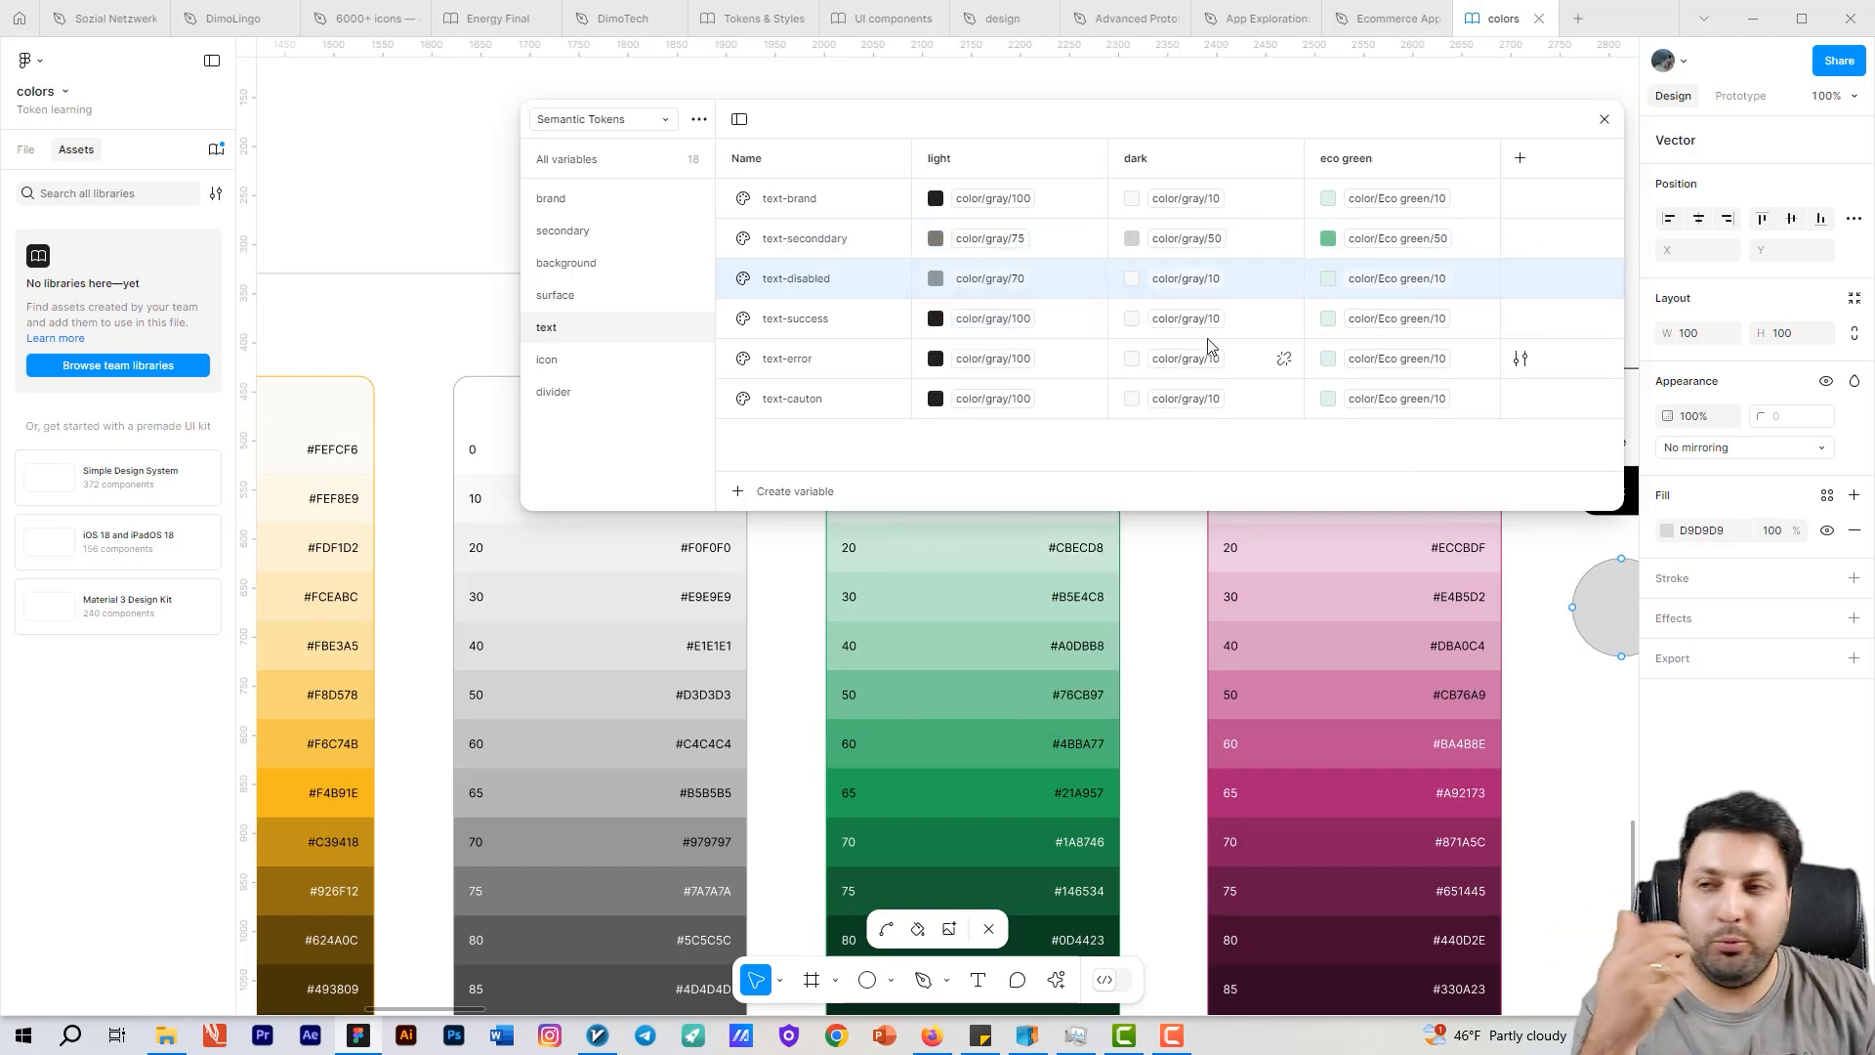
Step: Link text-disabled to color/gray/65 in dark mode and color/Eco green/65 in eco green mode
{"action": "left_click", "coordinate": [1184, 289]}
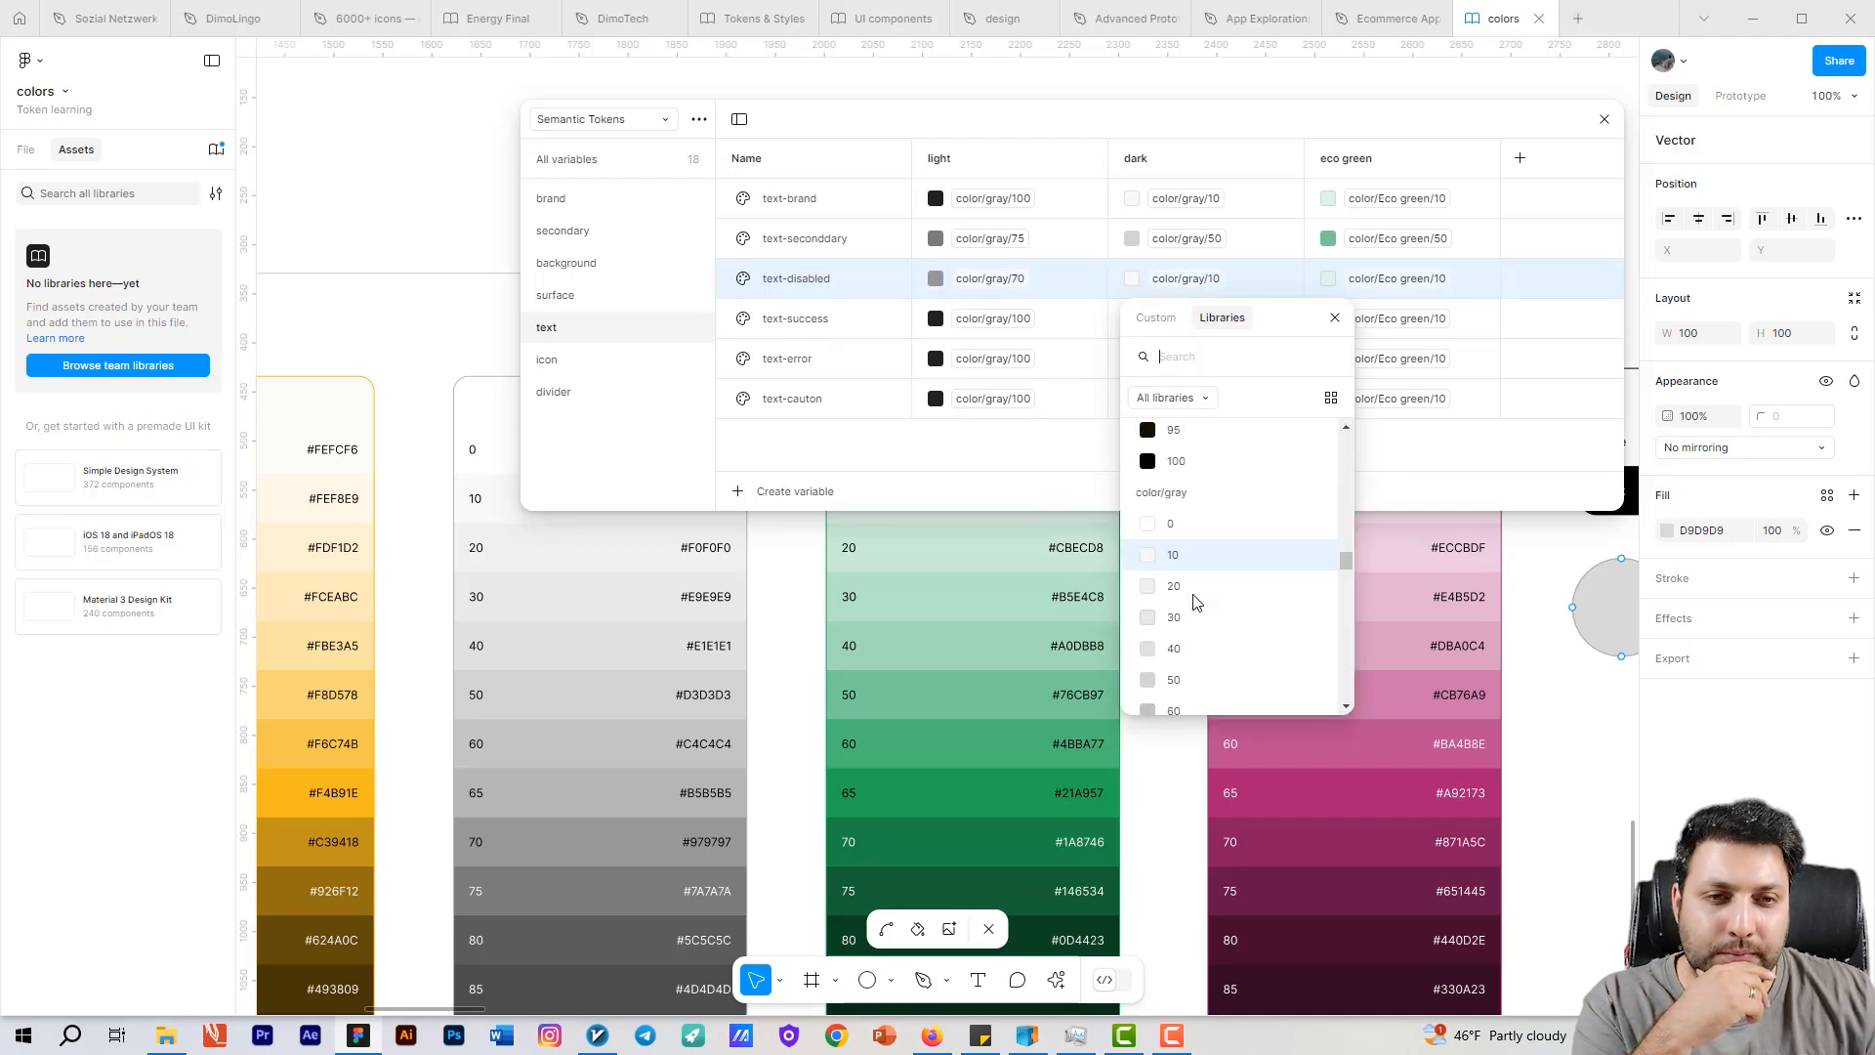
{"action": "scroll", "coordinate": [1192, 577], "scroll_direction": "down", "scroll_amount": 3}
{"action": "left_click", "coordinate": [1192, 582]}
{"action": "left_click", "coordinate": [1367, 280]}
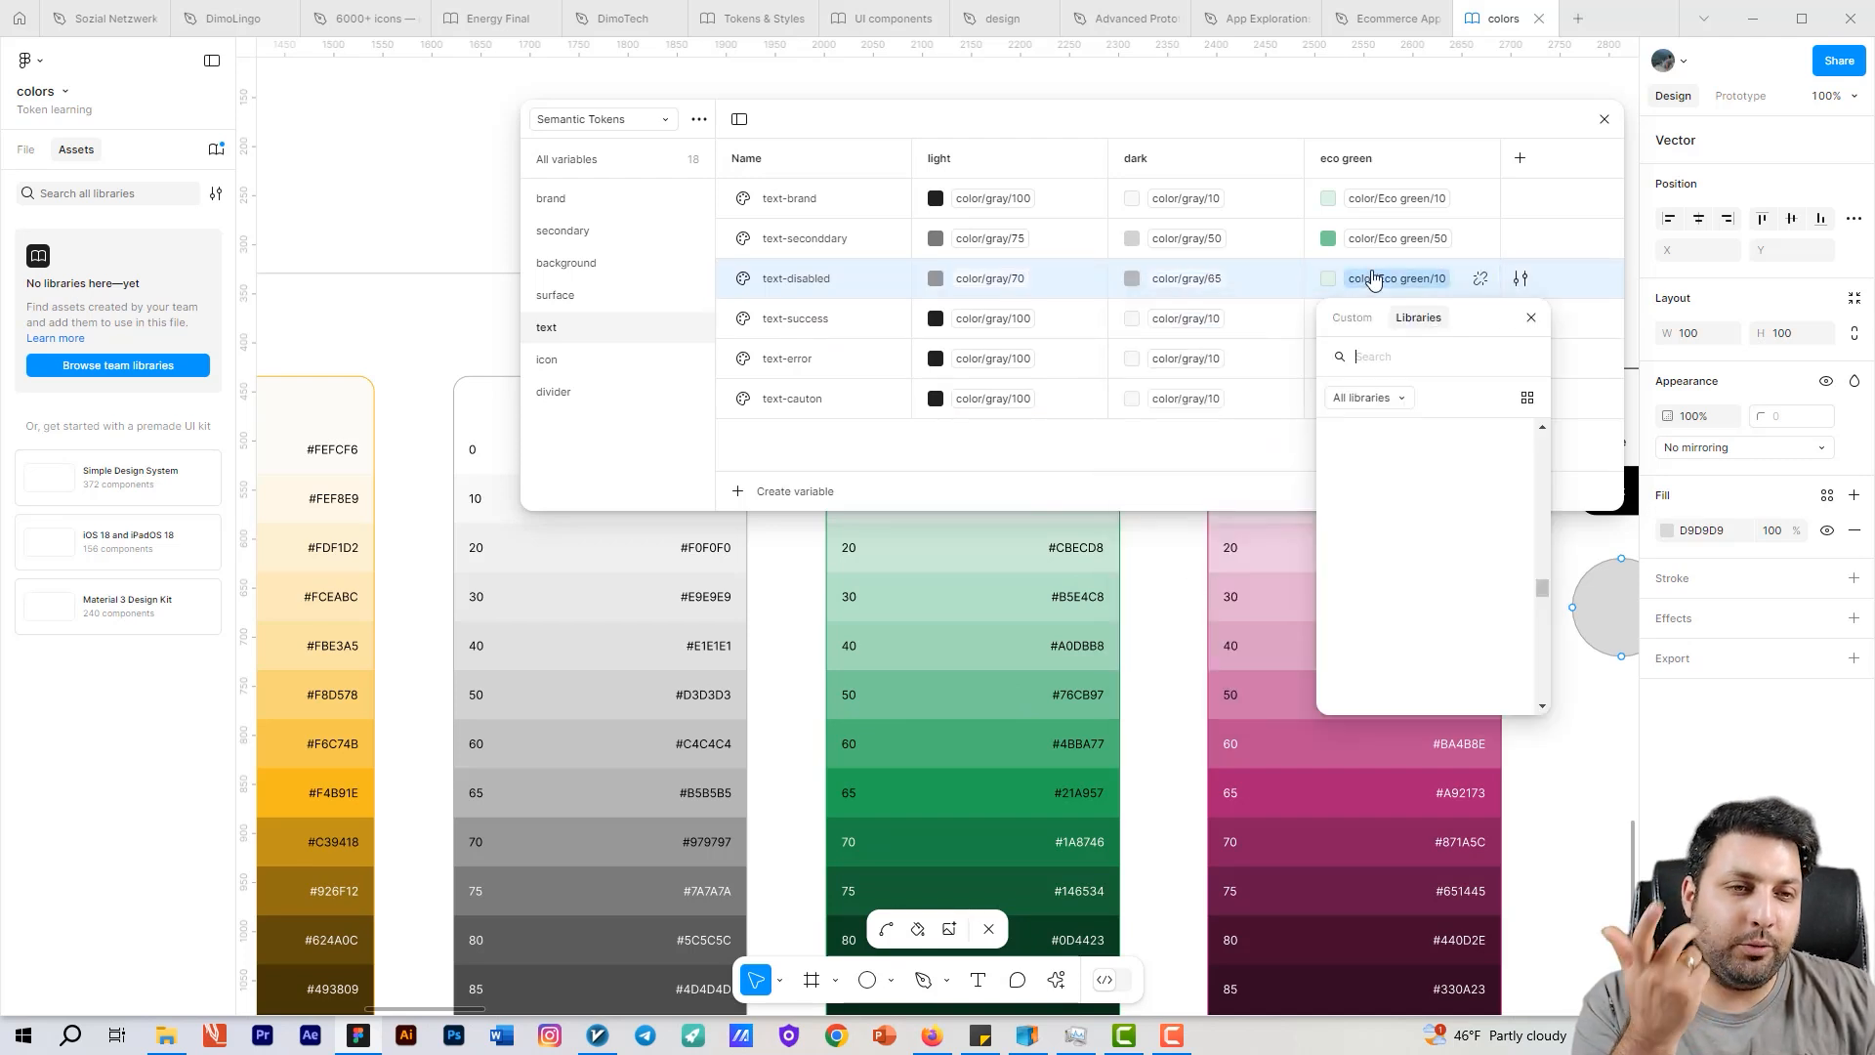
{"action": "left_click", "coordinate": [1390, 594]}
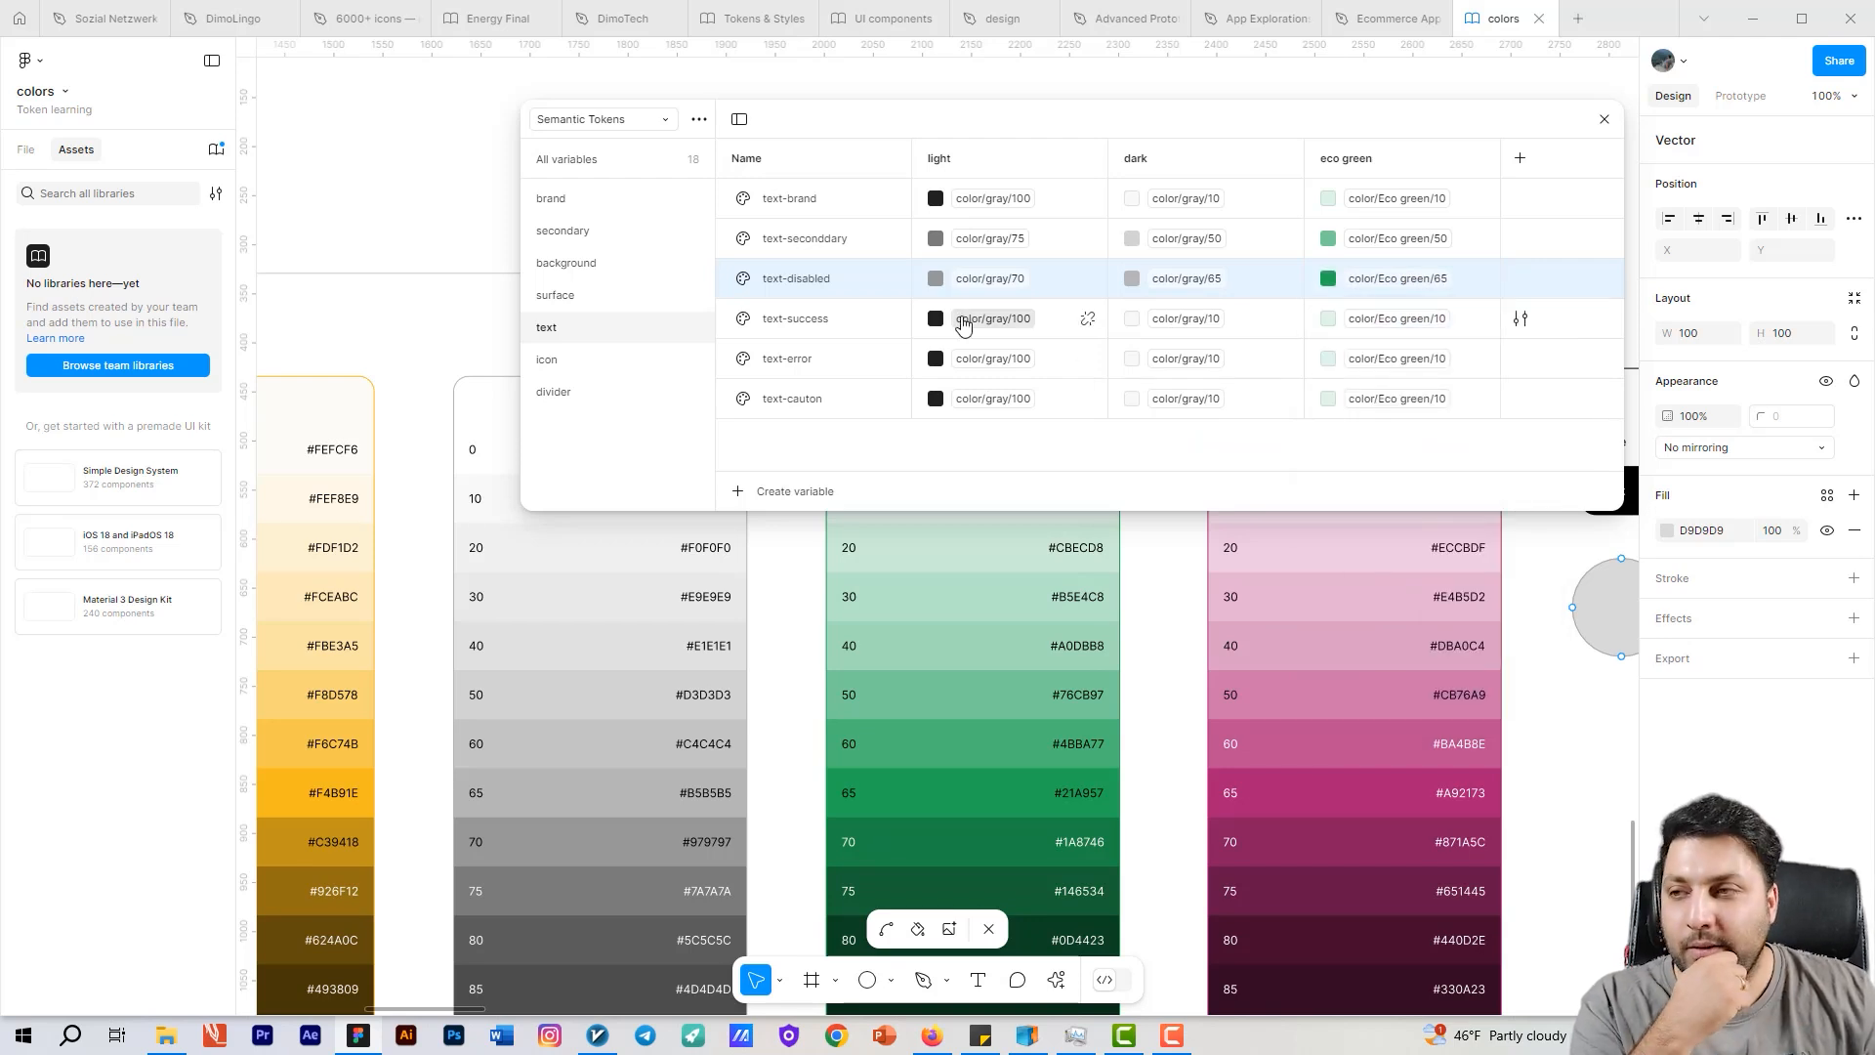
Step: Link text-success to color/Eco green/65 in light mode and color/Eco green/40 in dark mode
{"action": "left_click", "coordinate": [962, 322]}
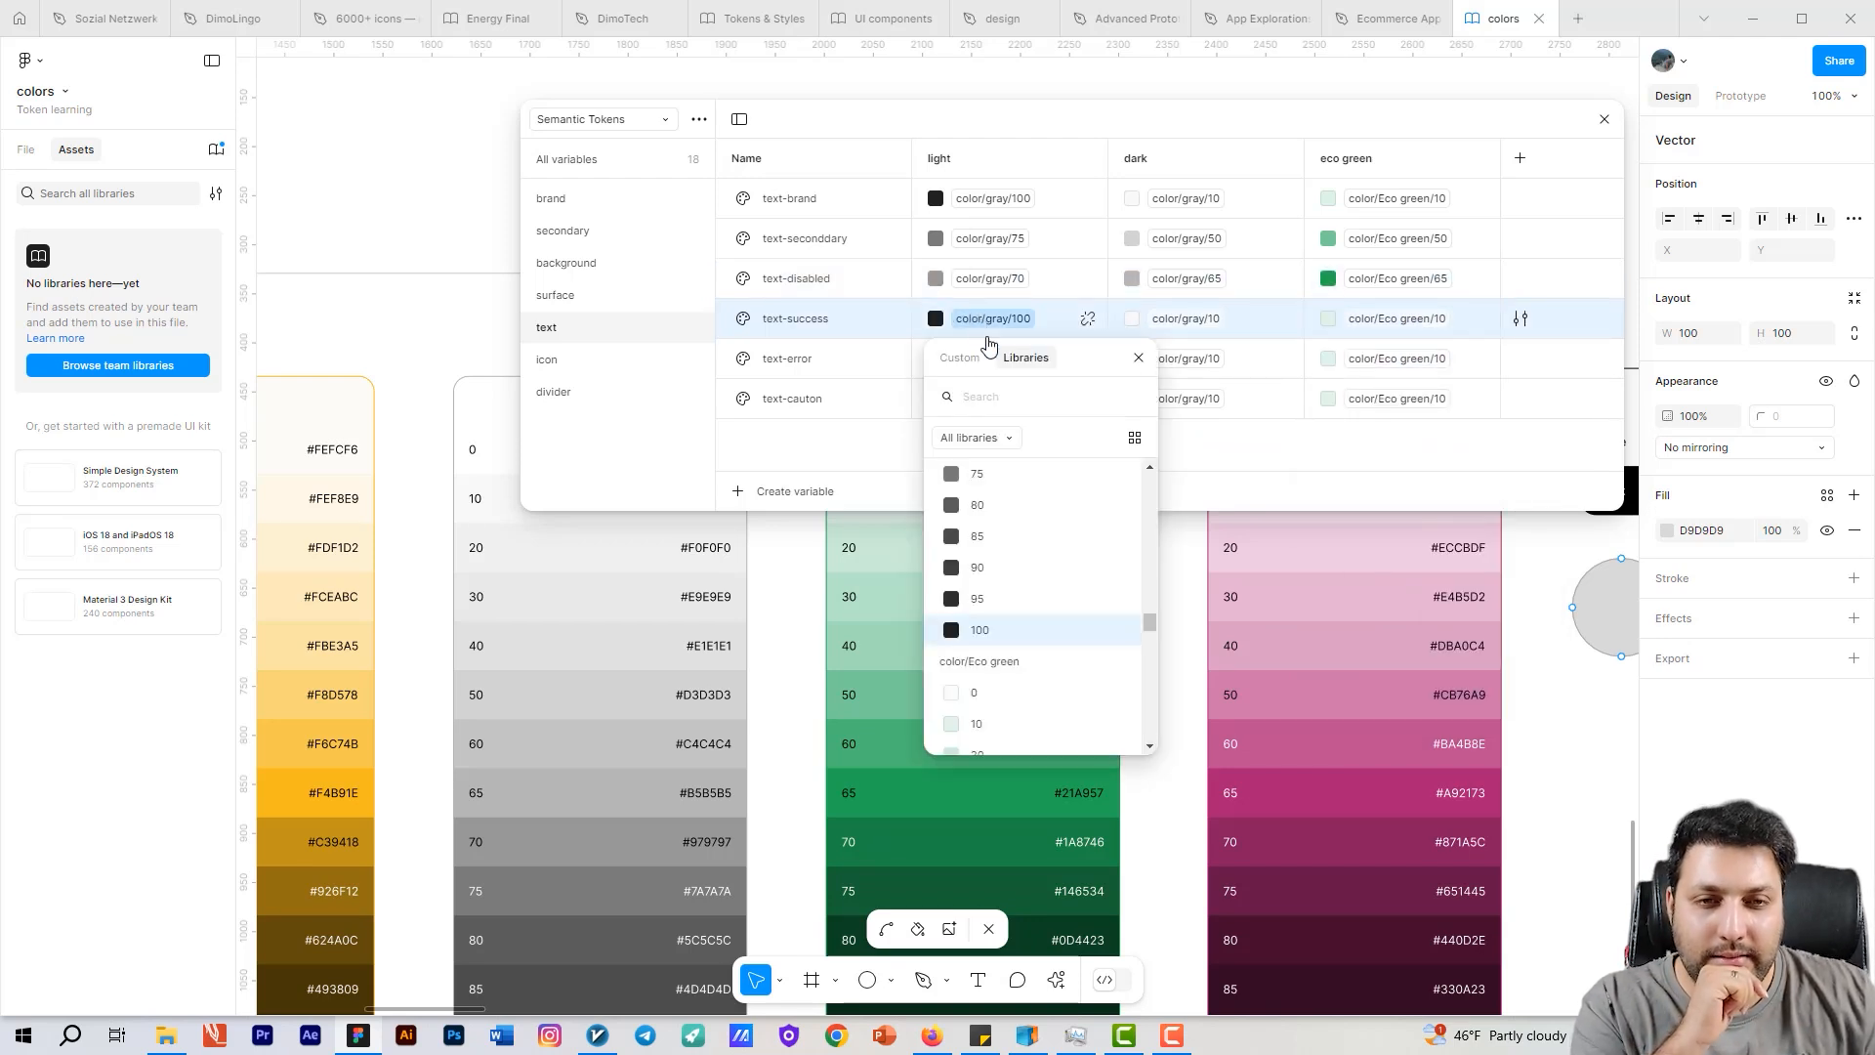
{"action": "scroll", "coordinate": [1009, 513], "scroll_direction": "down", "scroll_amount": 3}
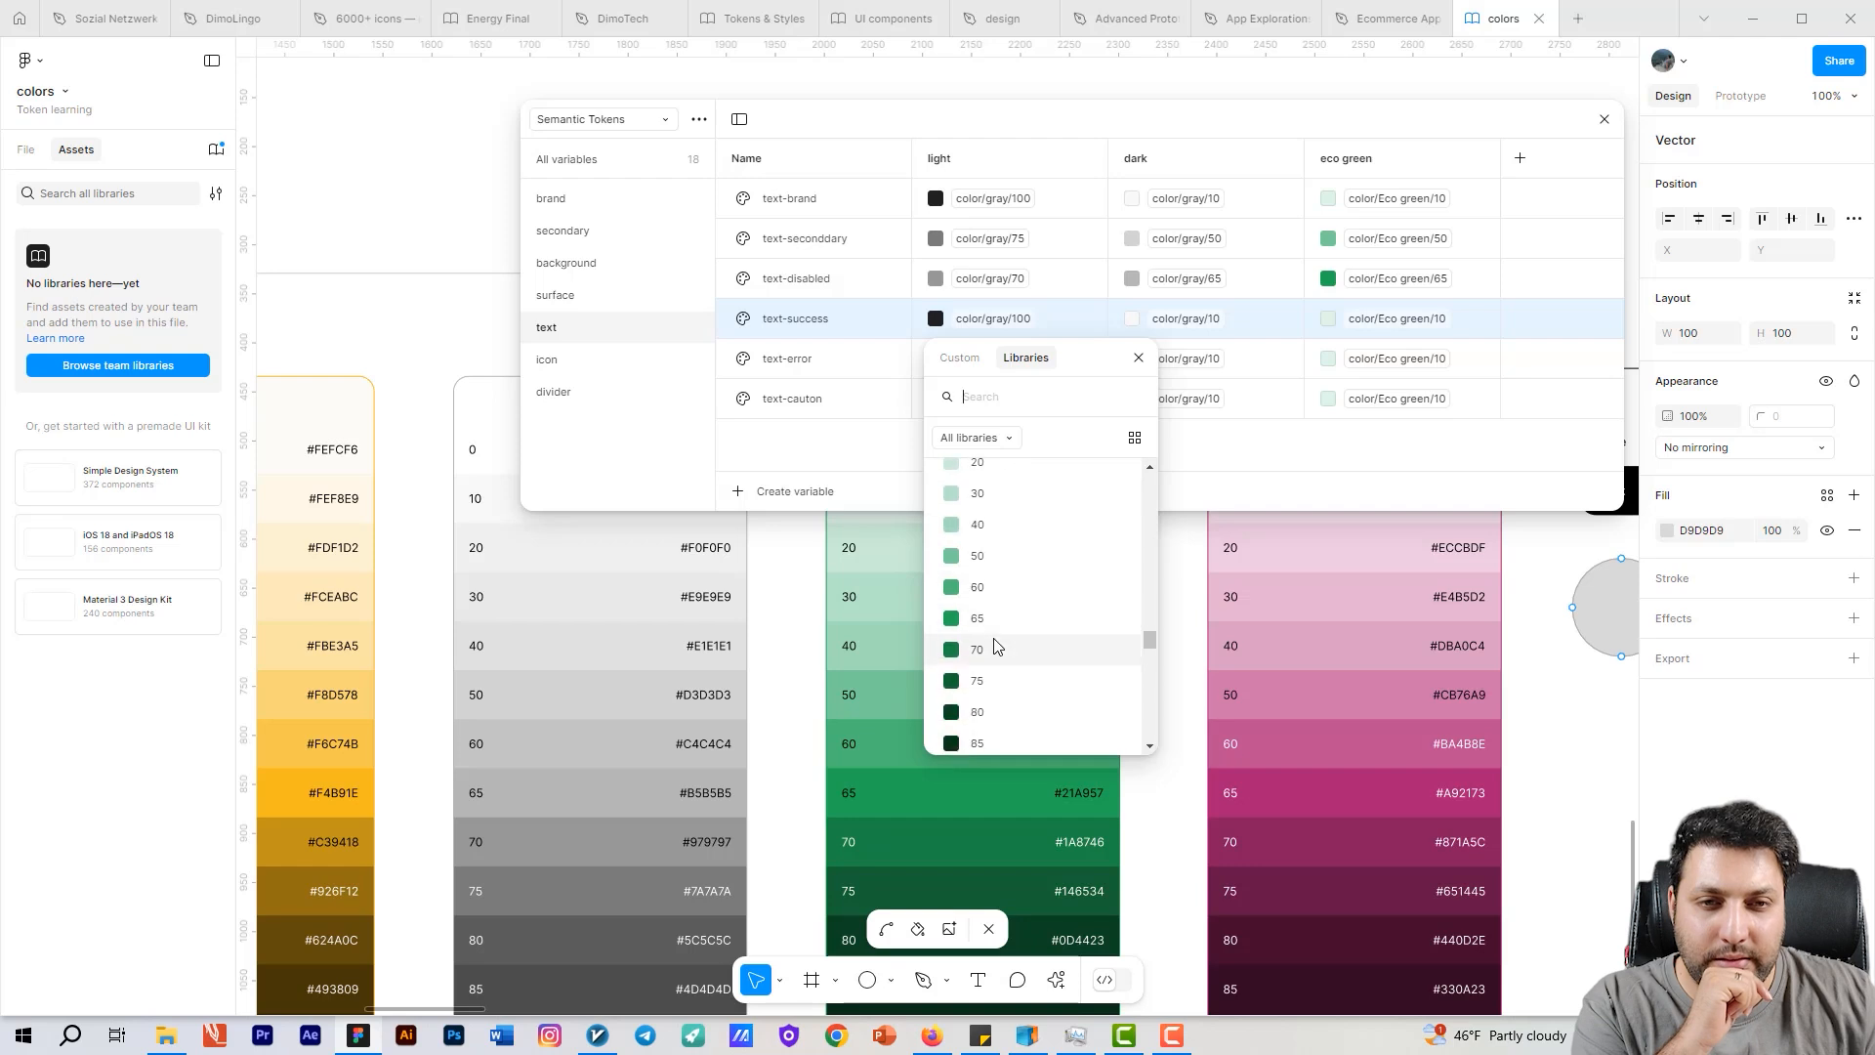
{"action": "left_click", "coordinate": [1005, 618]}
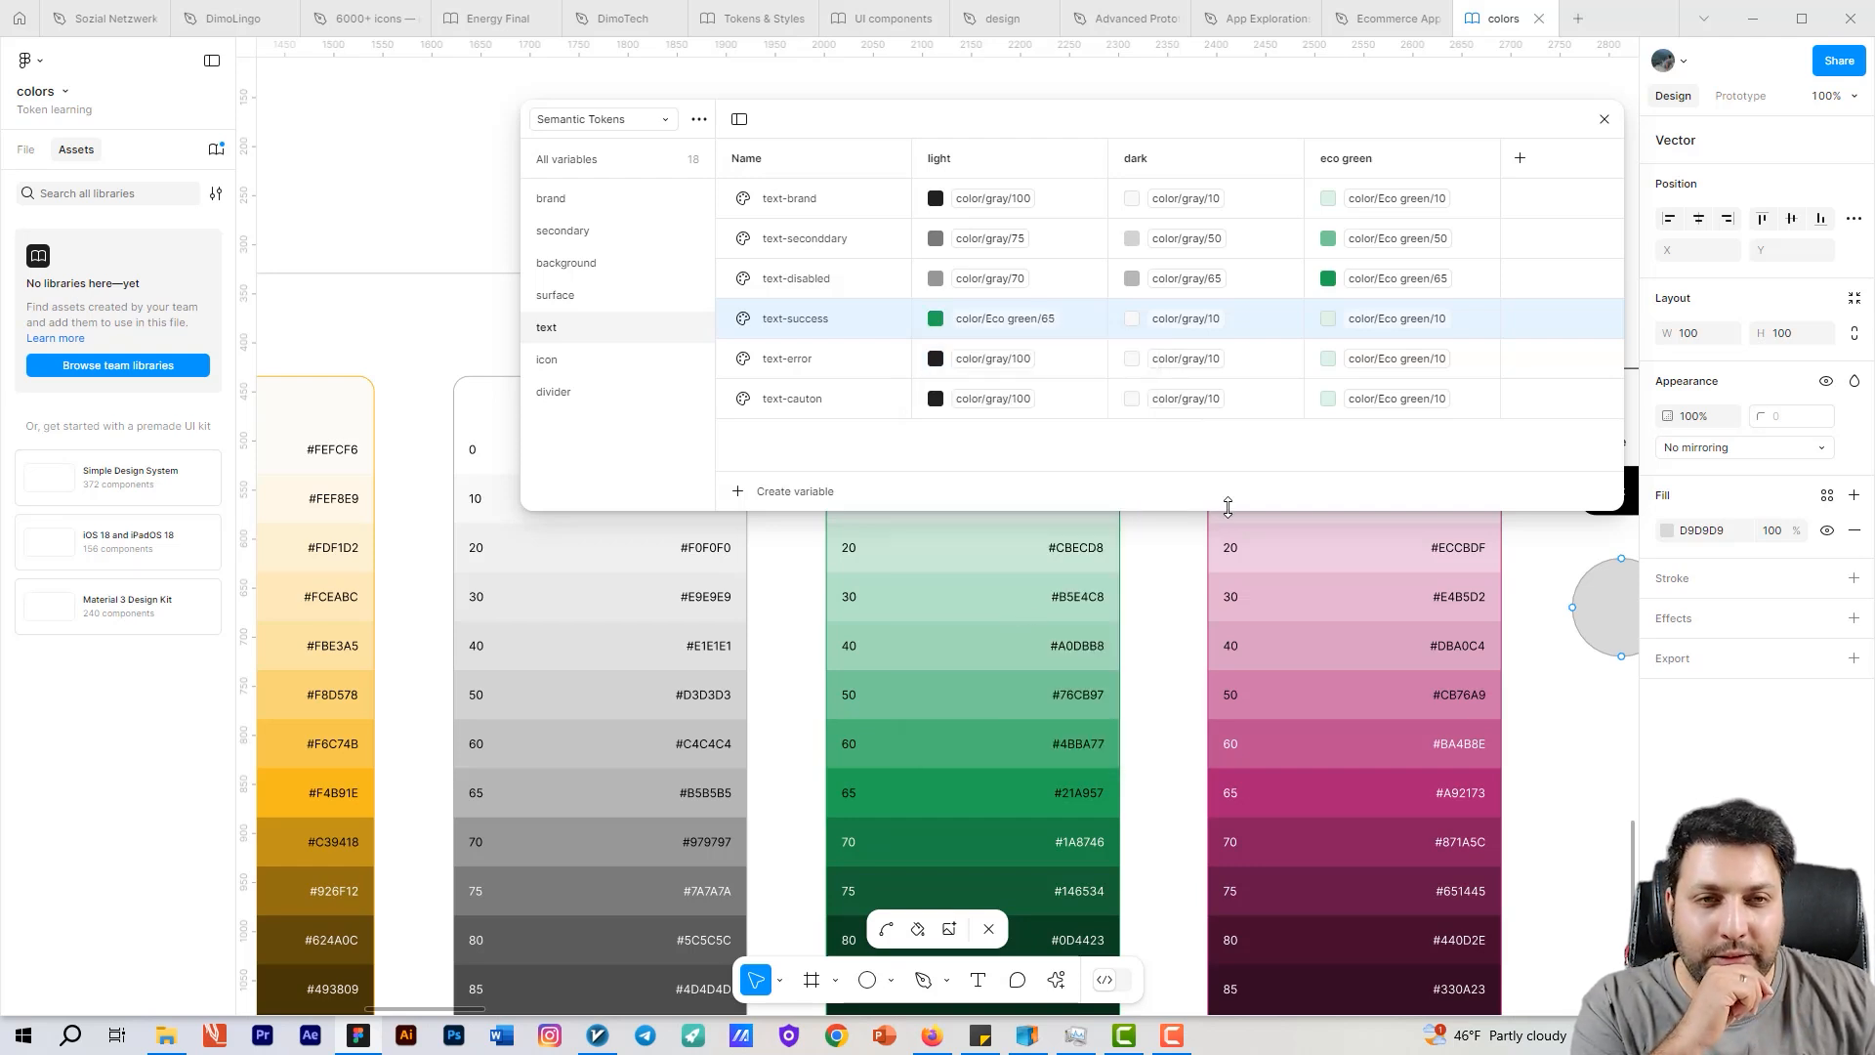
{"action": "left_click", "coordinate": [1187, 318]}
{"action": "scroll", "coordinate": [1211, 641], "scroll_direction": "down", "scroll_amount": 5}
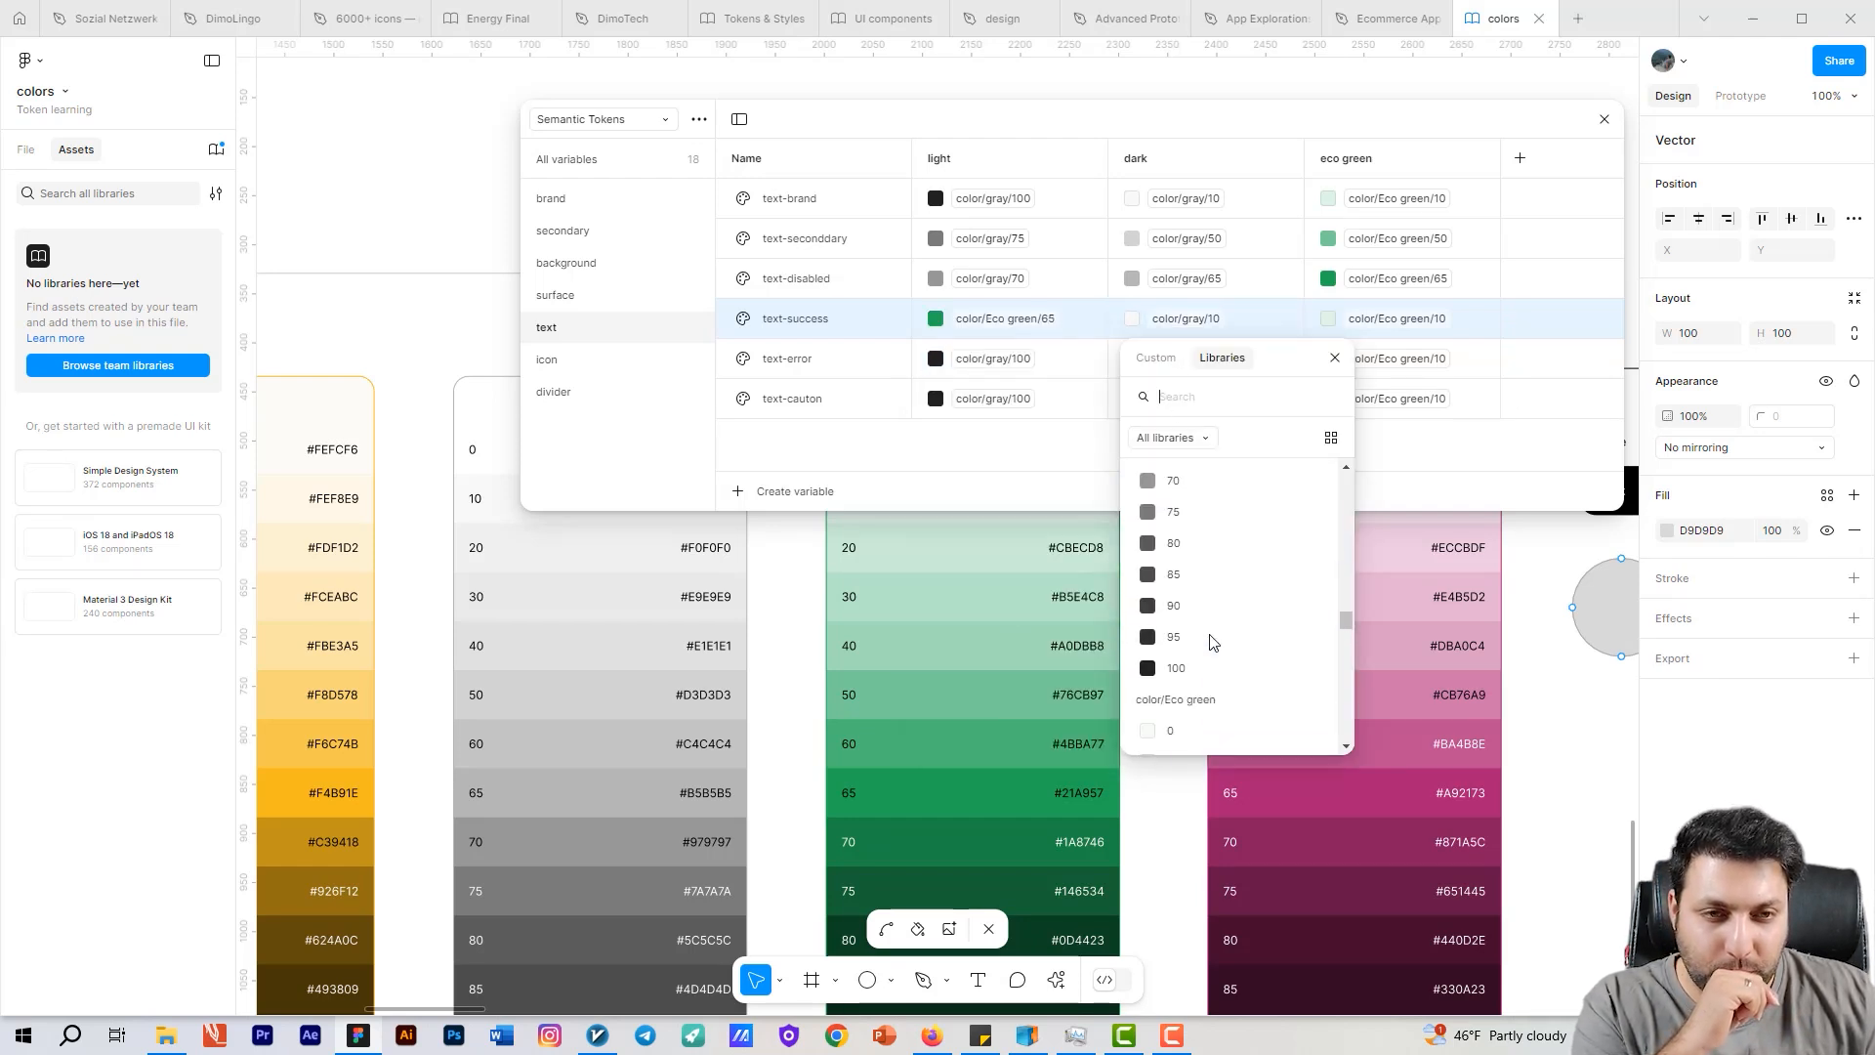
{"action": "scroll", "coordinate": [1196, 634], "scroll_direction": "up", "scroll_amount": 2}
{"action": "left_click", "coordinate": [1187, 637]}
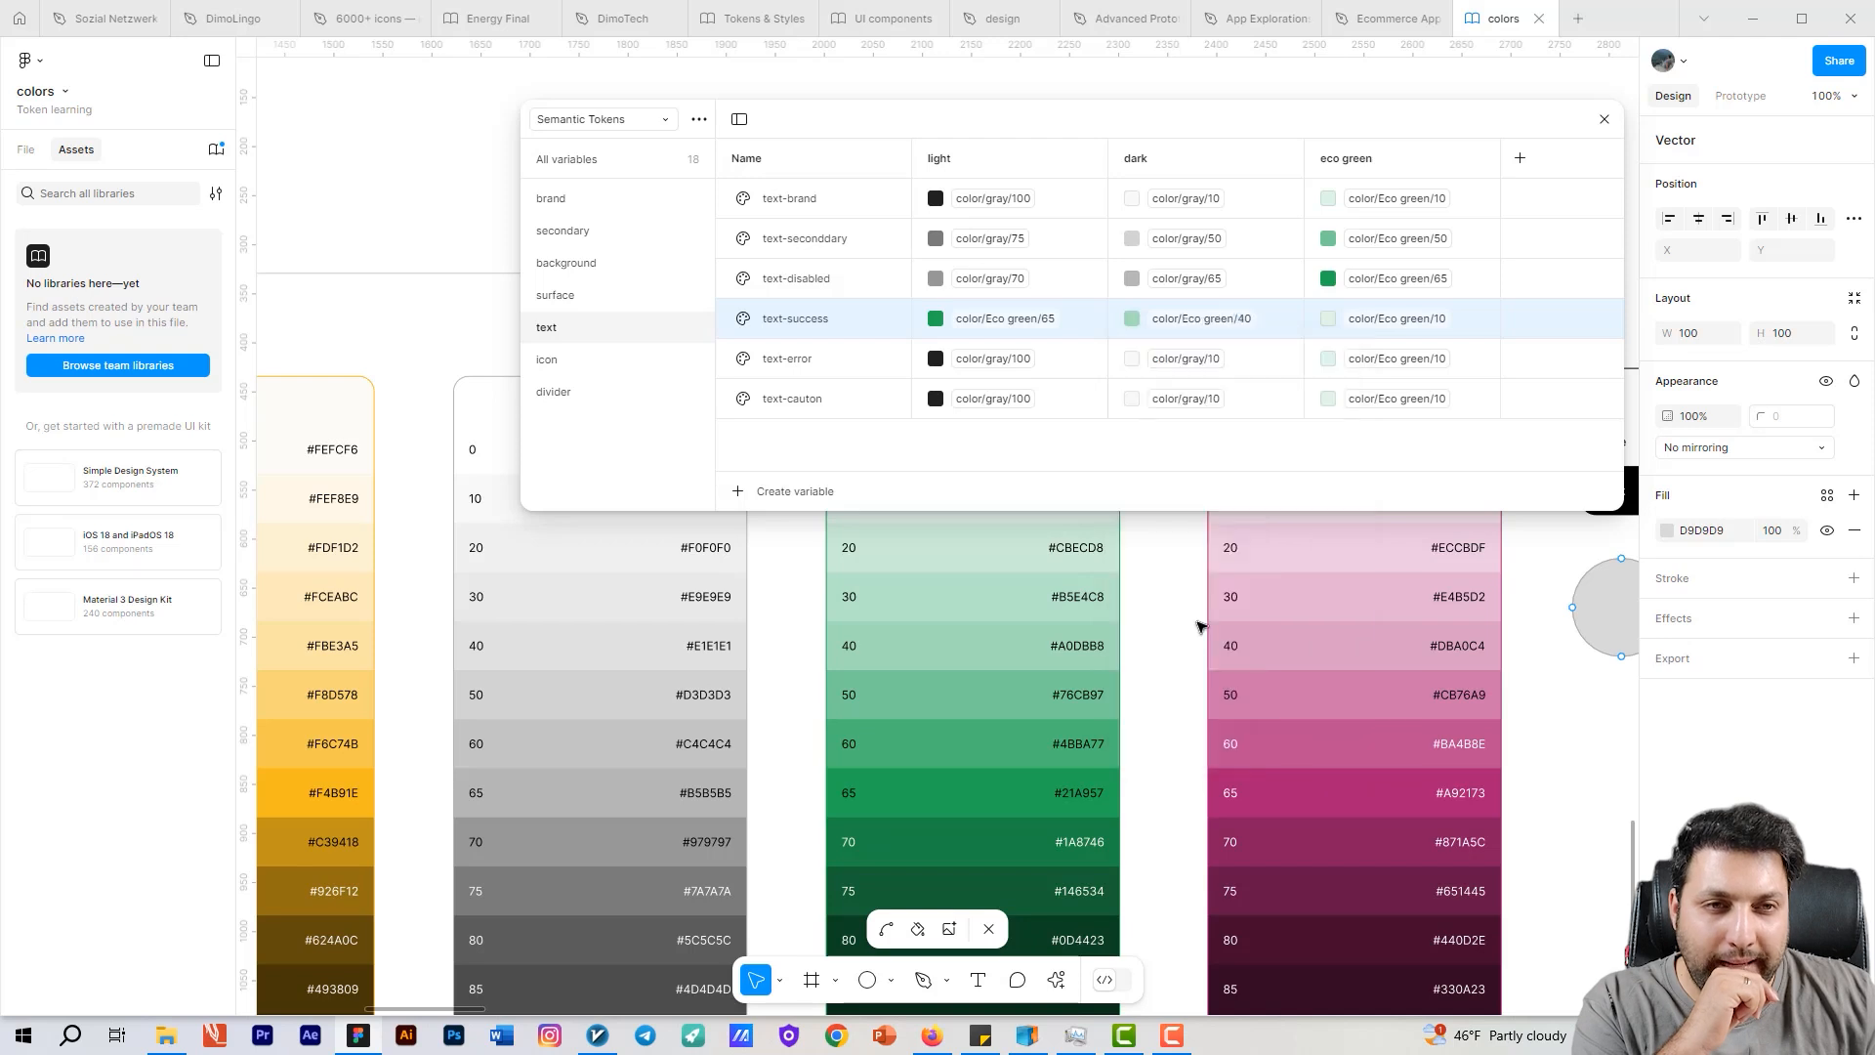
Step: Link the eco green mode value of text-success to the primitive token color/Eco green/40
{"action": "left_click", "coordinate": [1406, 321]}
{"action": "scroll", "coordinate": [1394, 515], "scroll_direction": "down", "scroll_amount": 1}
{"action": "left_click", "coordinate": [1390, 525]}
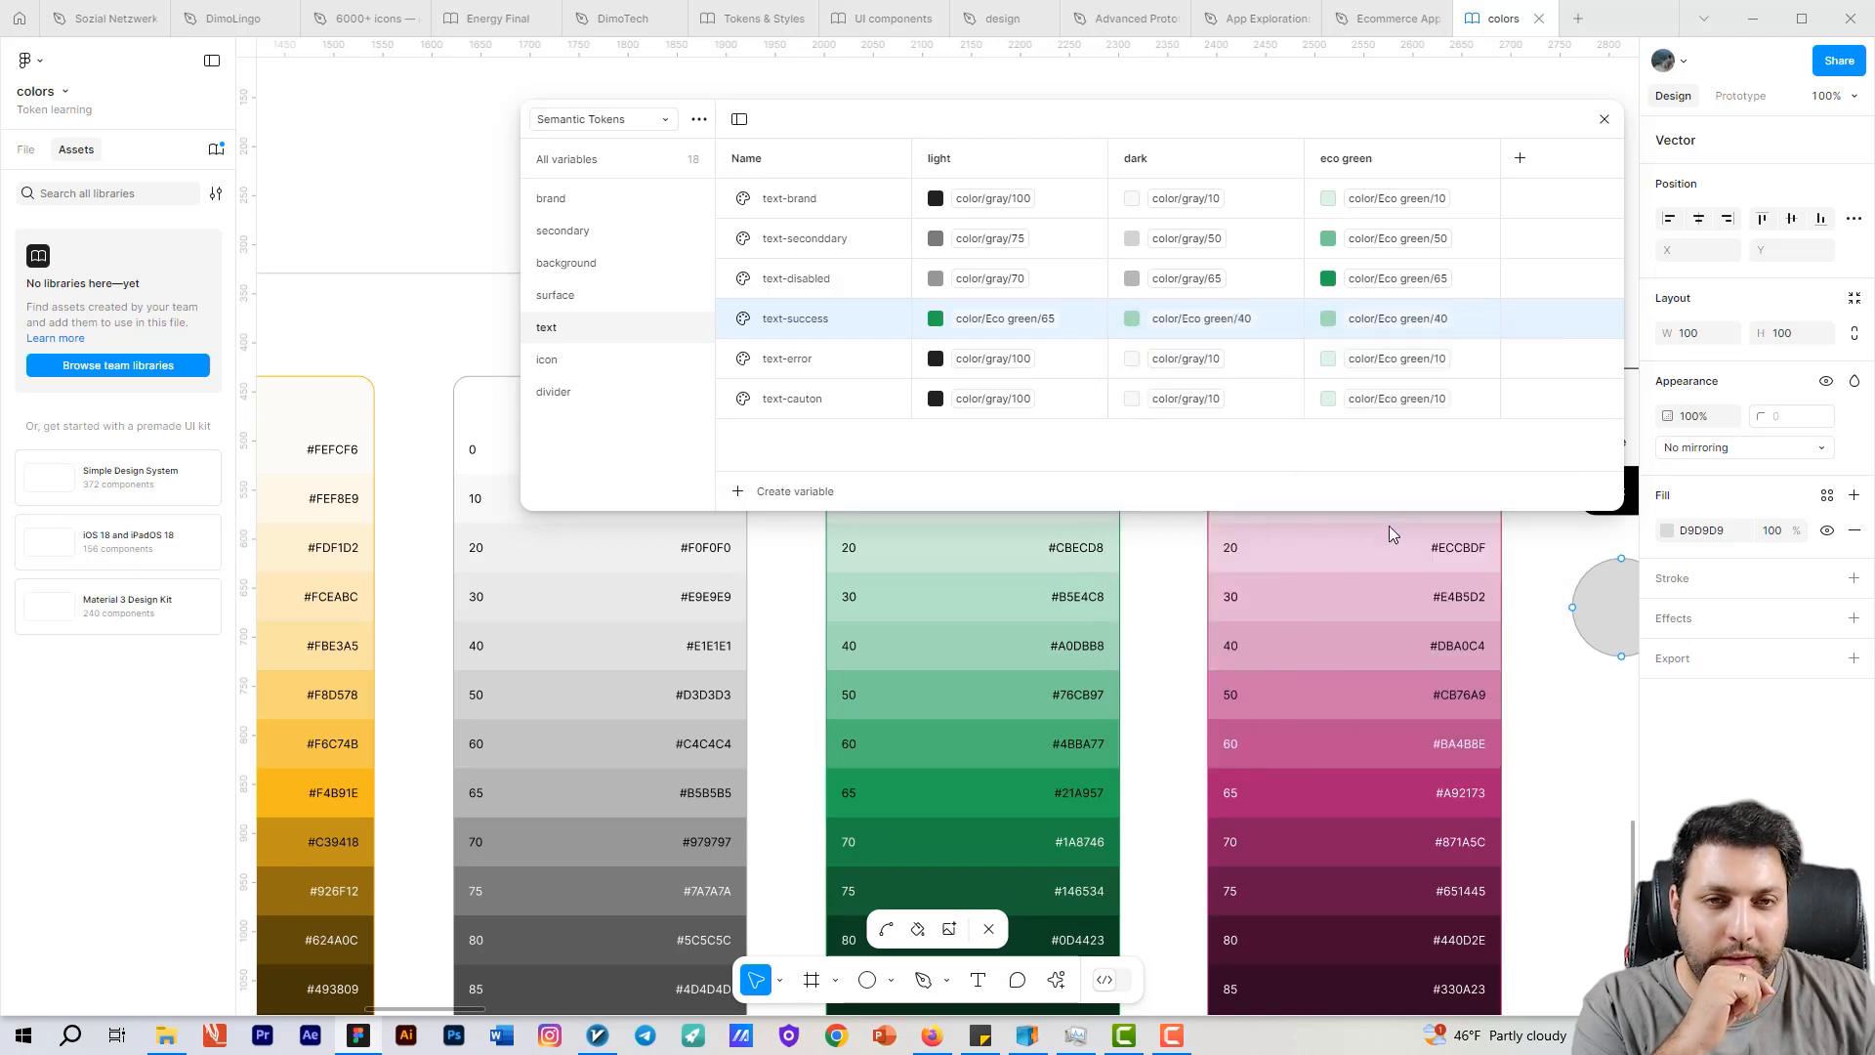
Step: Link the light mode value of text-error to the primitive token color/red/65
{"action": "left_click", "coordinate": [982, 364]}
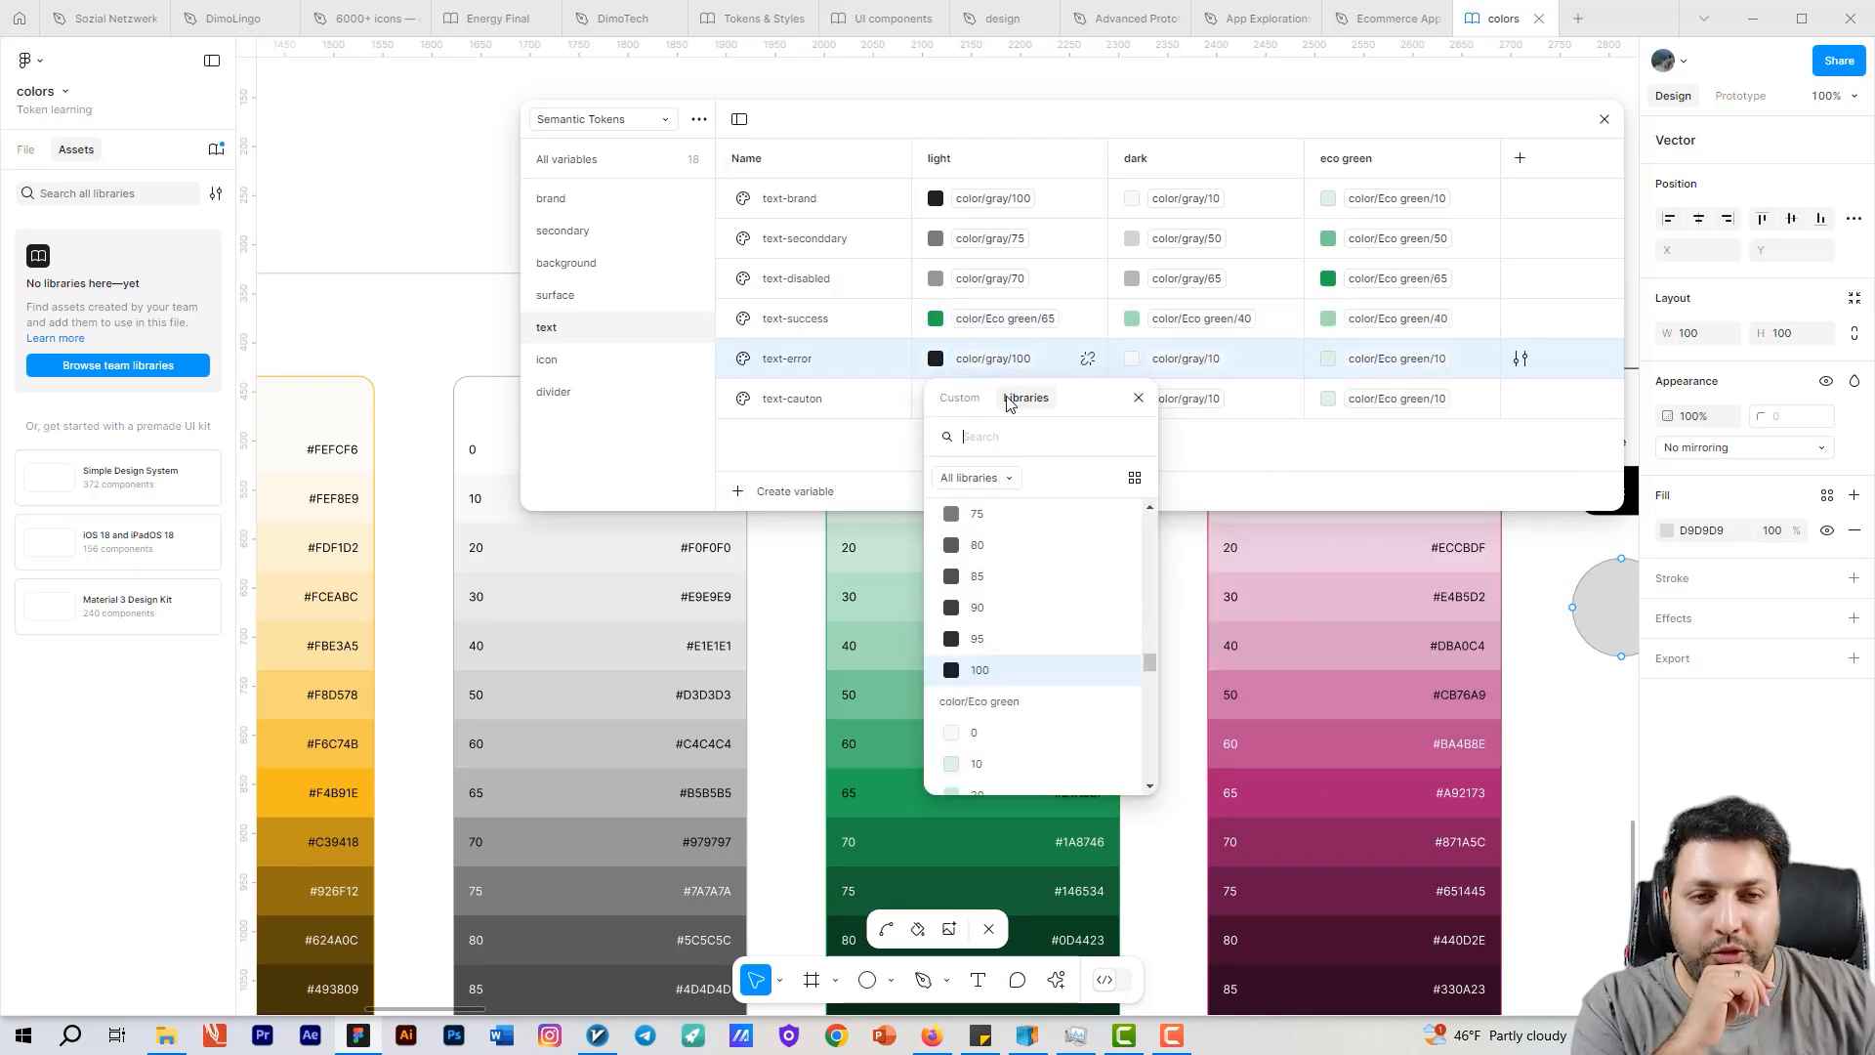
{"action": "scroll", "coordinate": [1035, 547], "scroll_direction": "down", "scroll_amount": 5}
{"action": "scroll", "coordinate": [1015, 606], "scroll_direction": "down", "scroll_amount": 8}
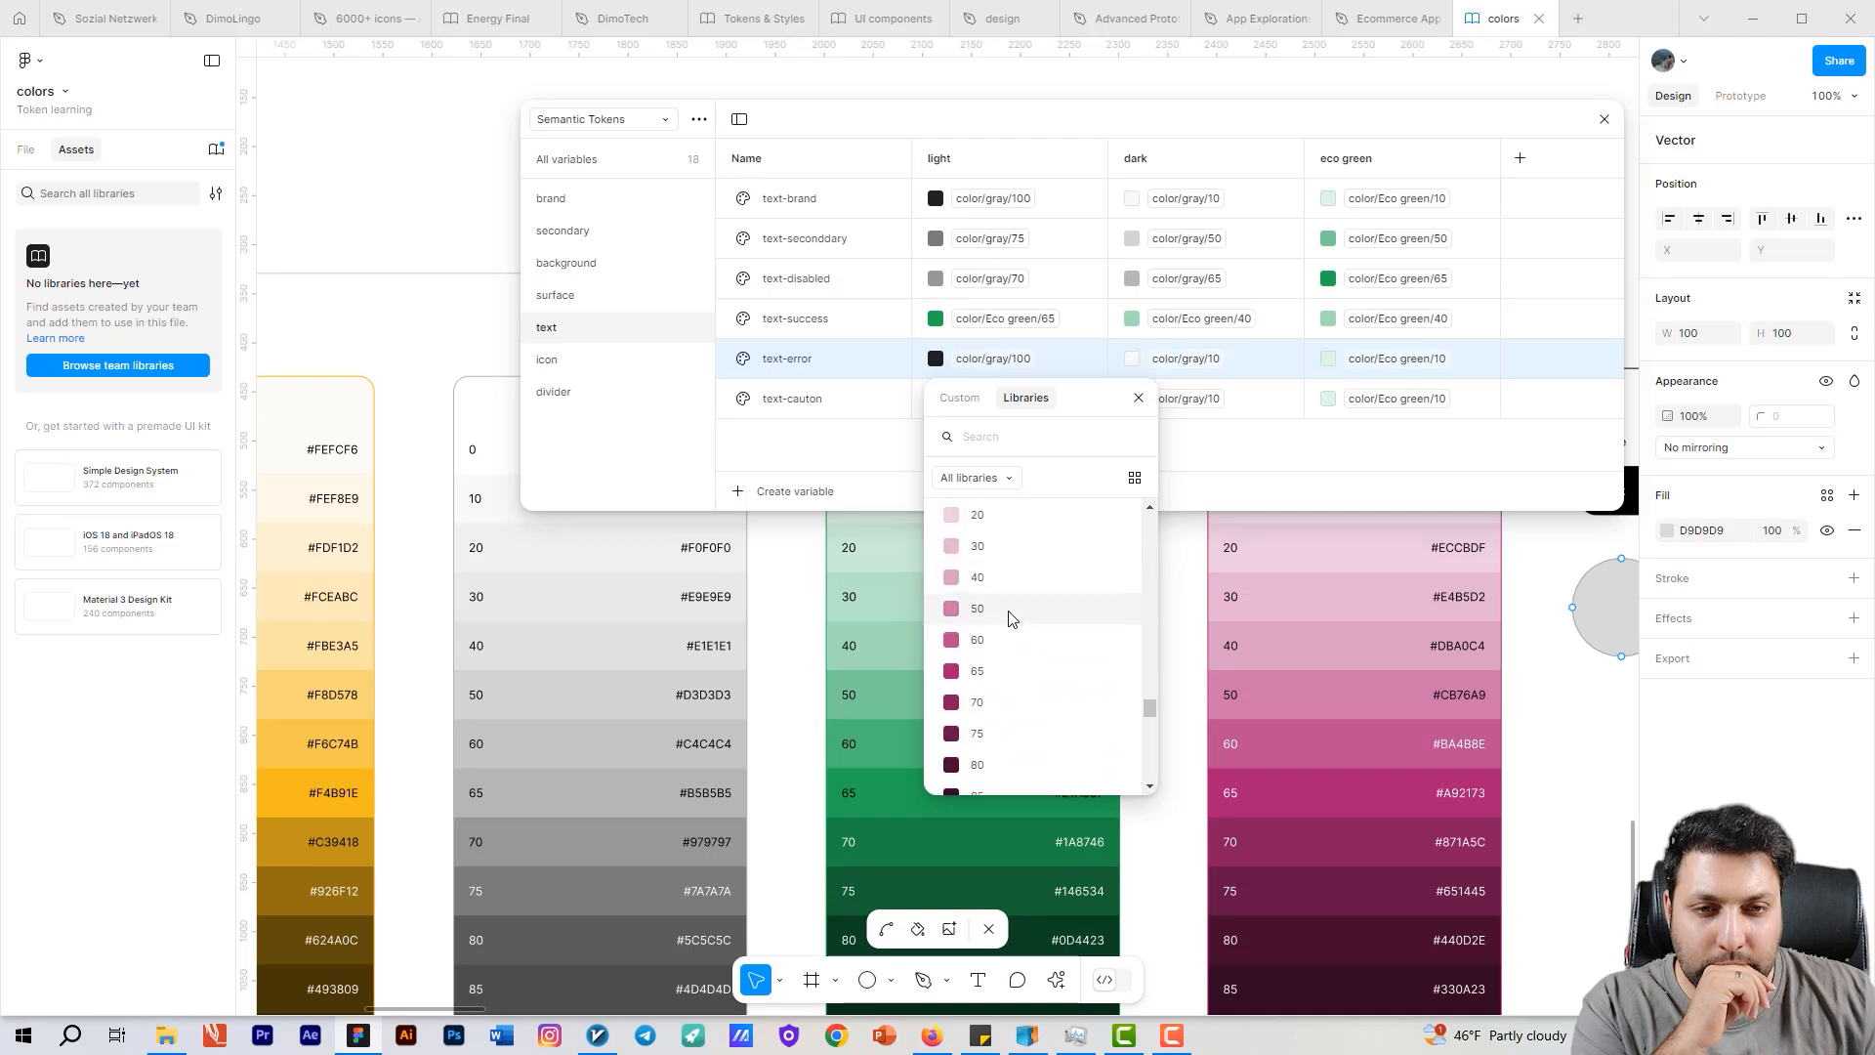
{"action": "left_click", "coordinate": [996, 436]}
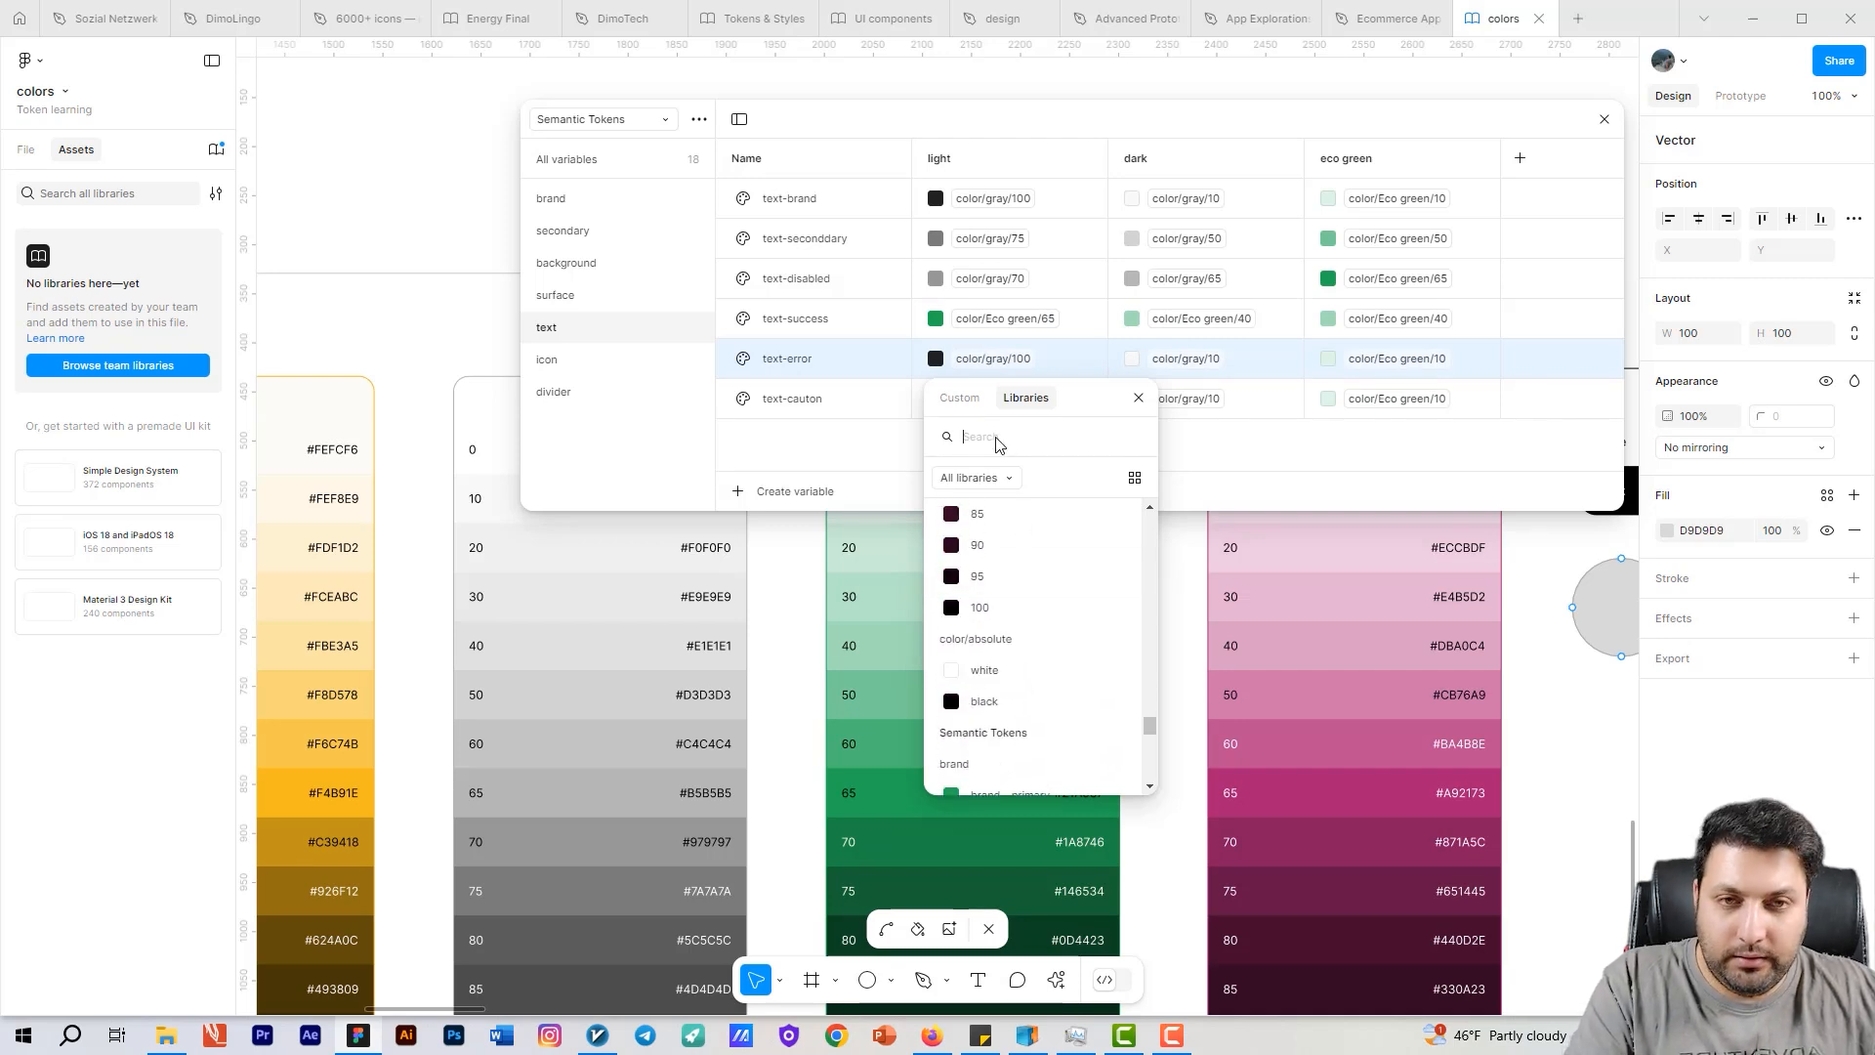
{"action": "type", "text": "red"}
{"action": "left_click", "coordinate": [999, 773]}
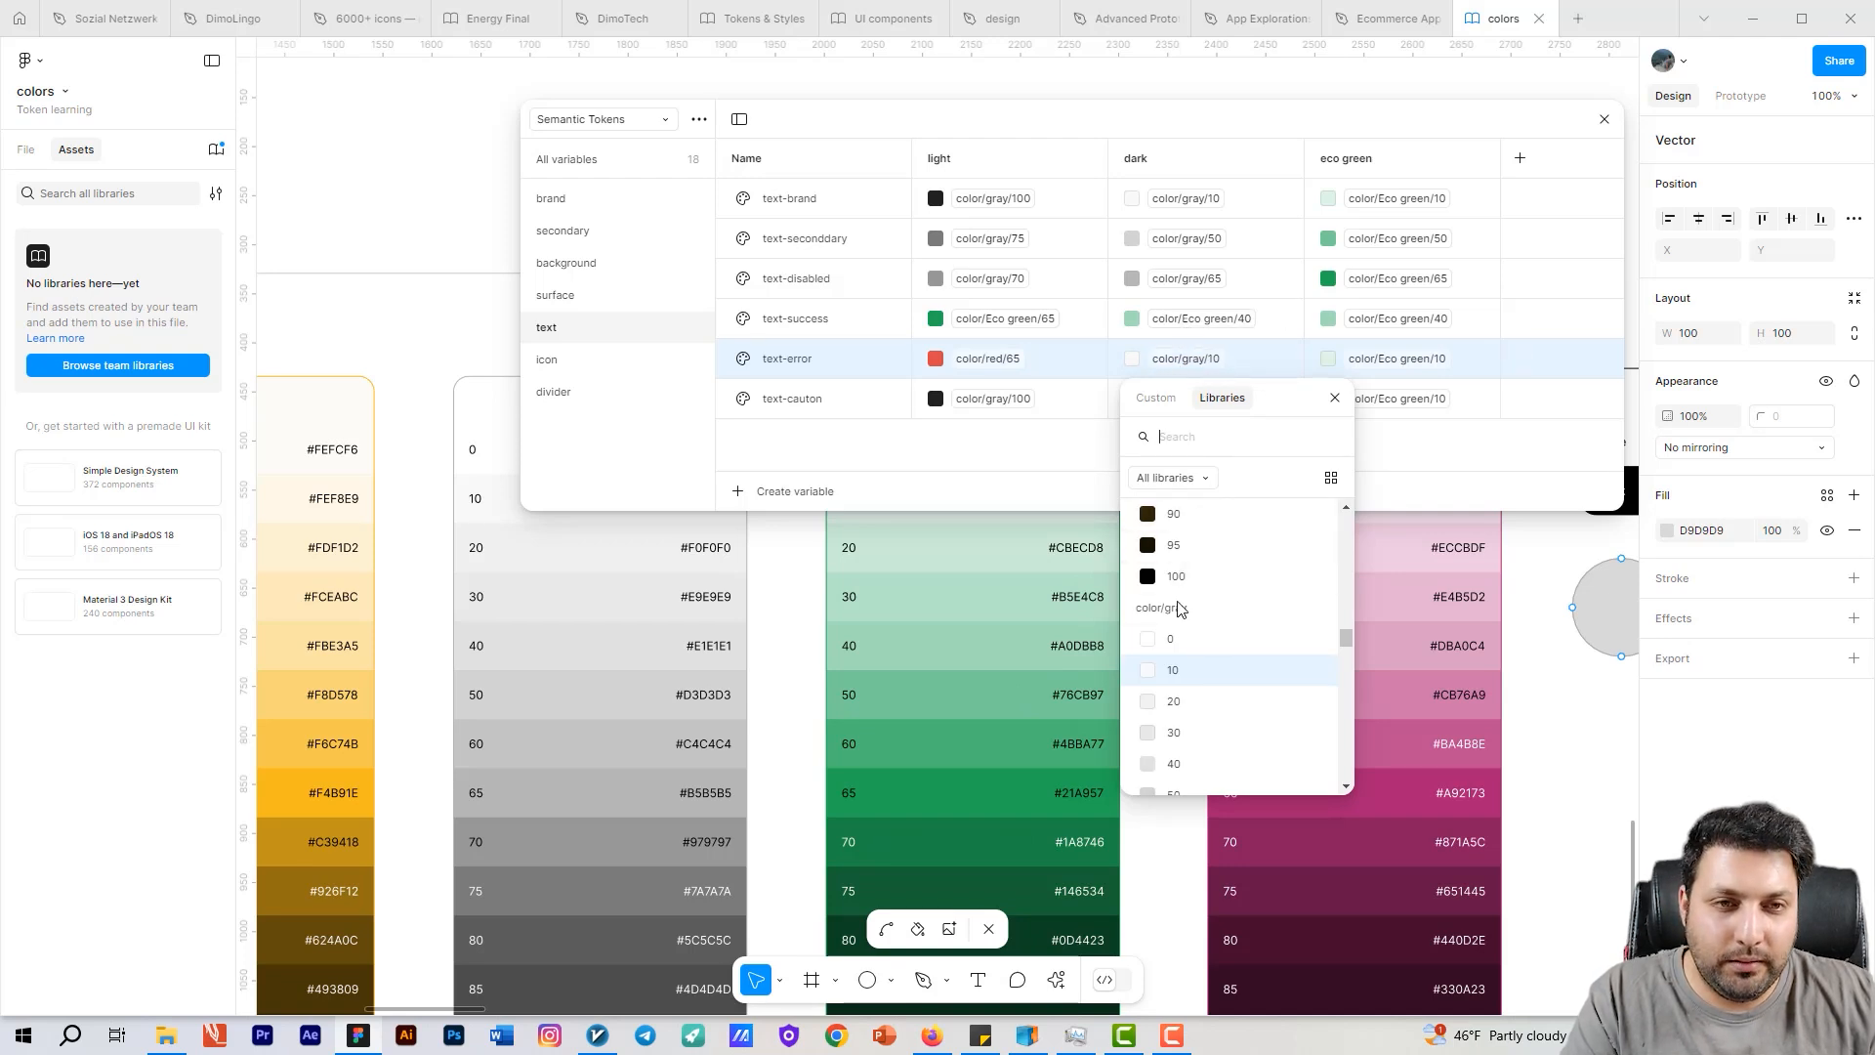
Step: Link text-error to color/red/40 in dark mode and color/red/65 in eco green mode
{"action": "type", "text": "red"}
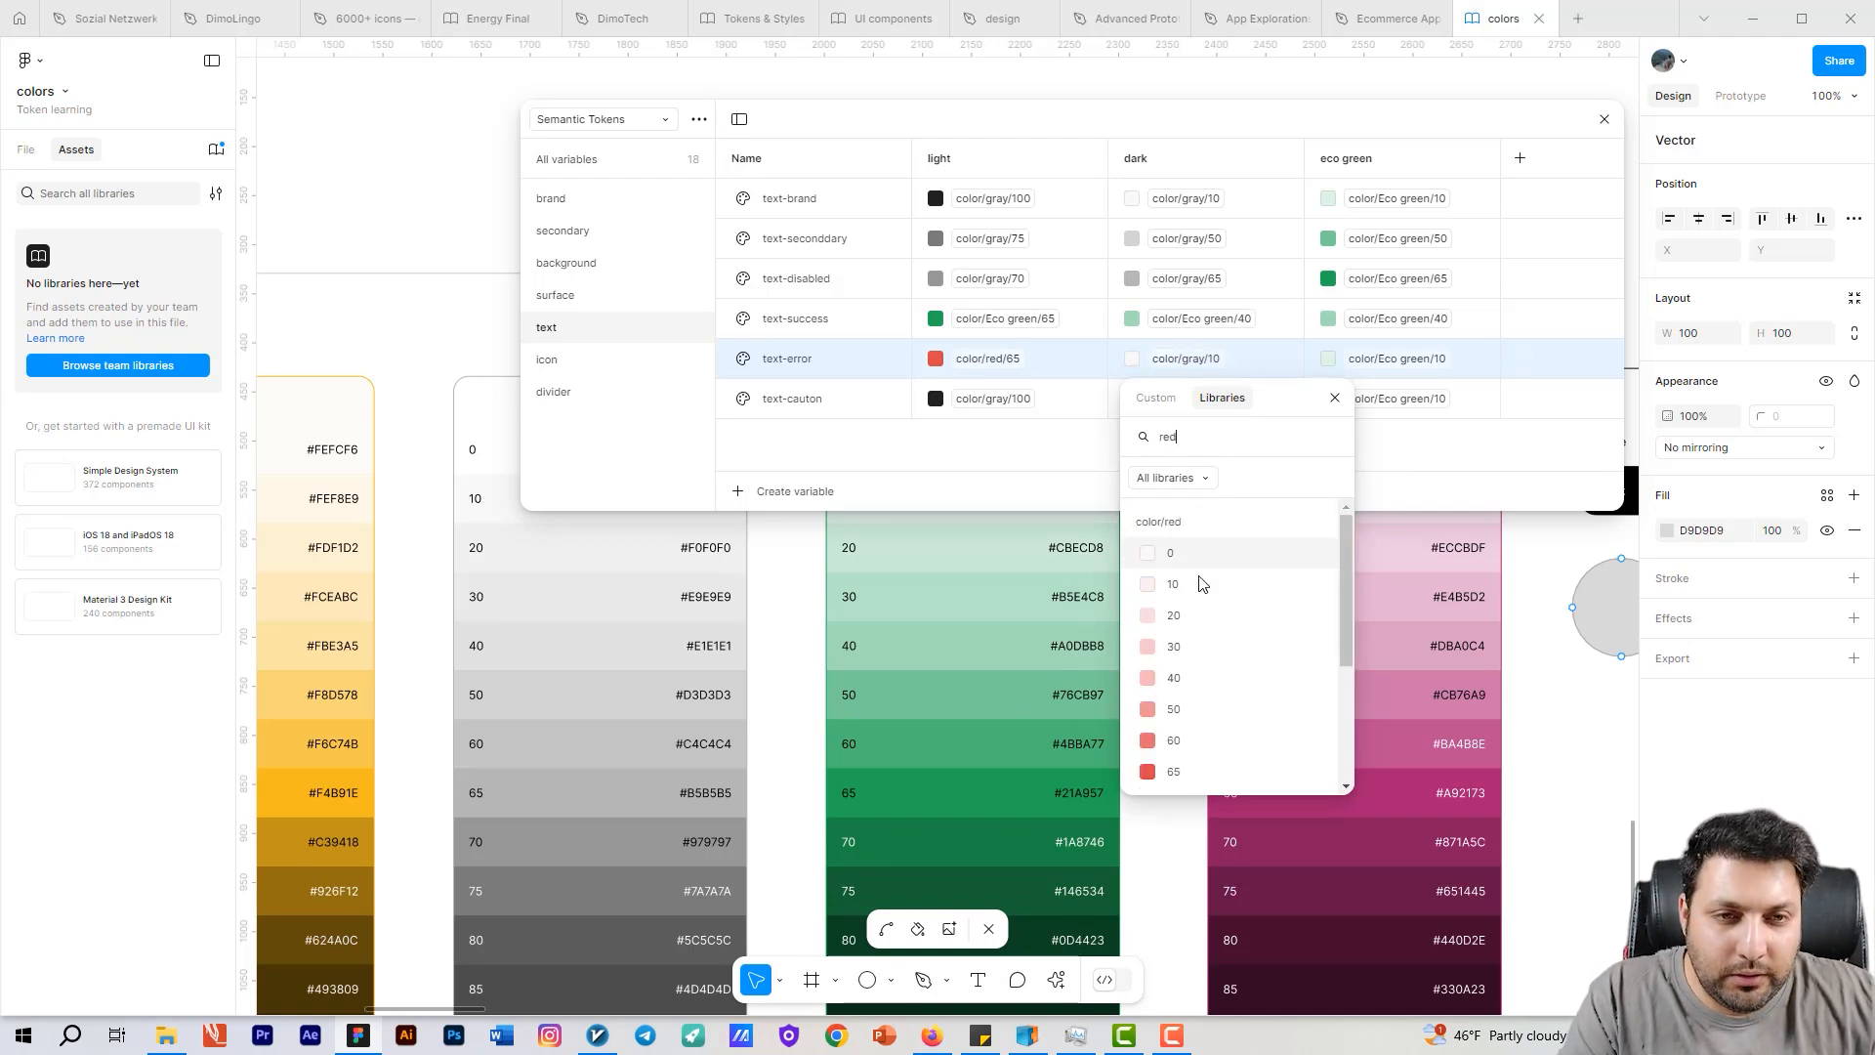
{"action": "left_click", "coordinate": [1199, 680]}
{"action": "left_click", "coordinate": [1397, 359]}
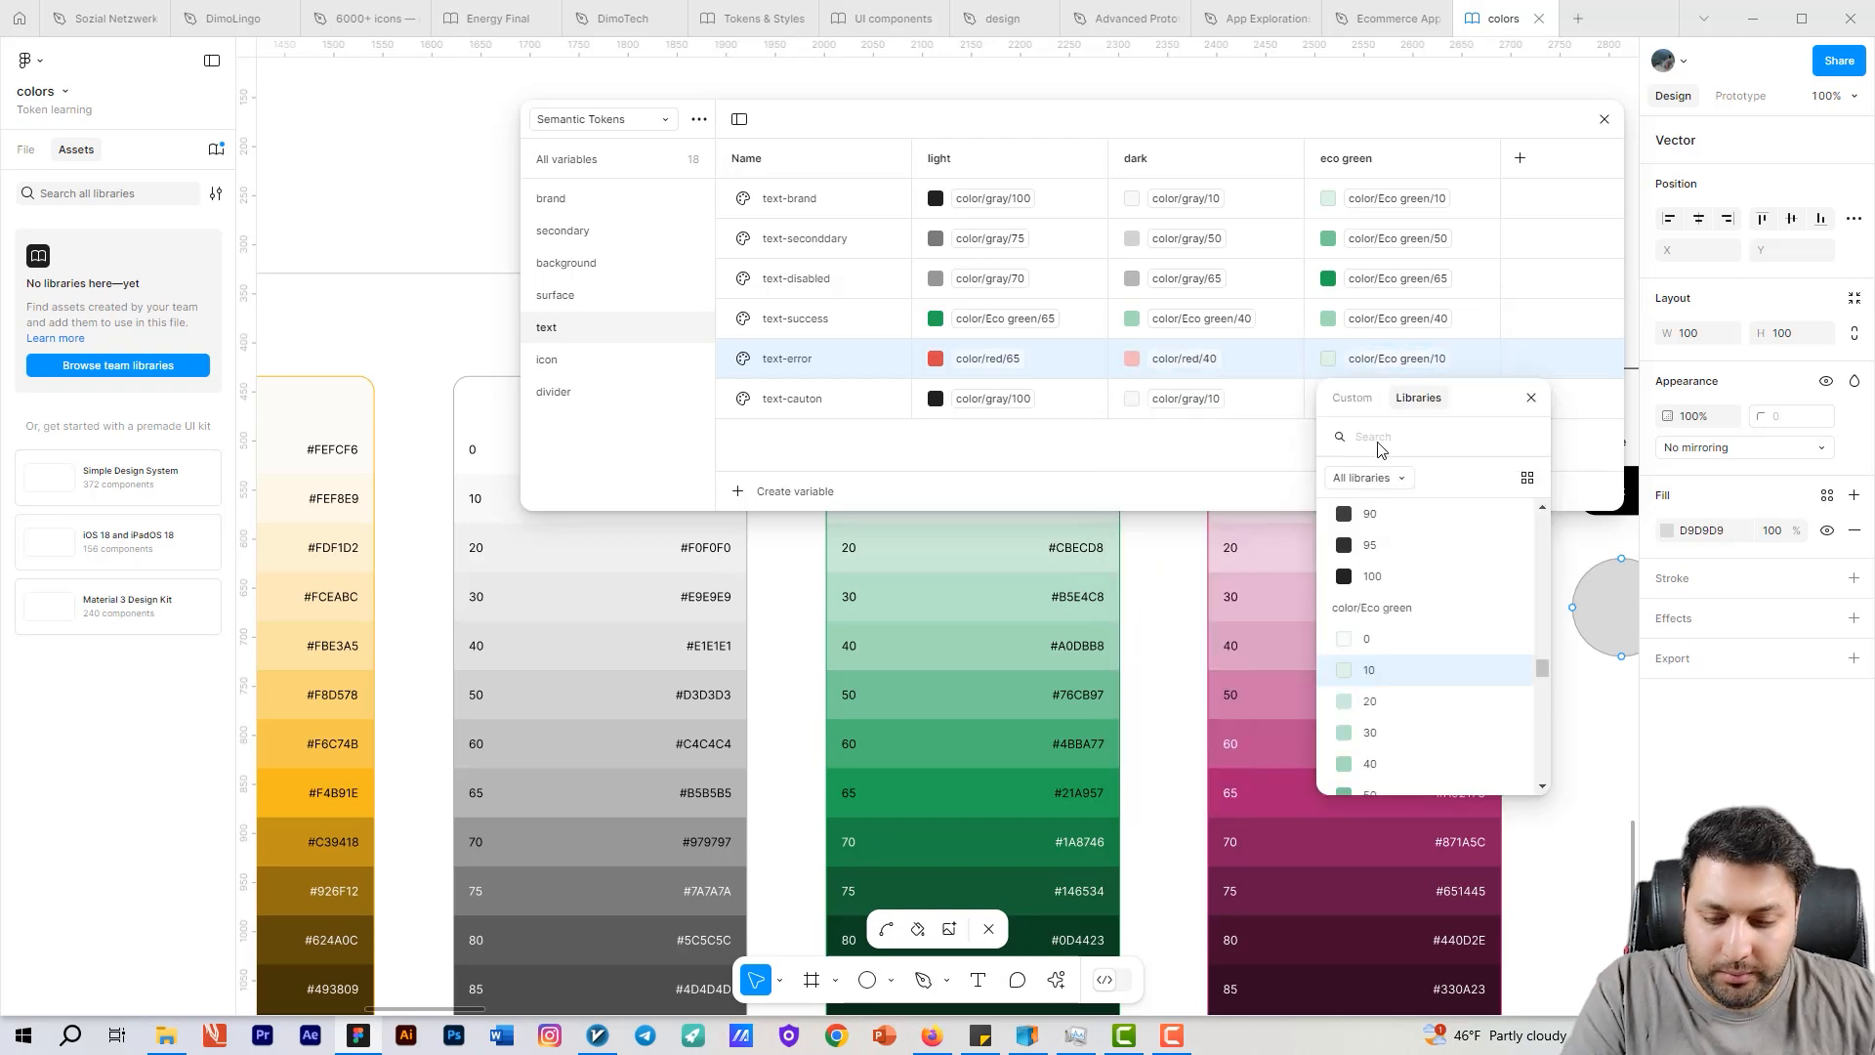
{"action": "type", "text": "red"}
{"action": "left_click", "coordinate": [1376, 771]}
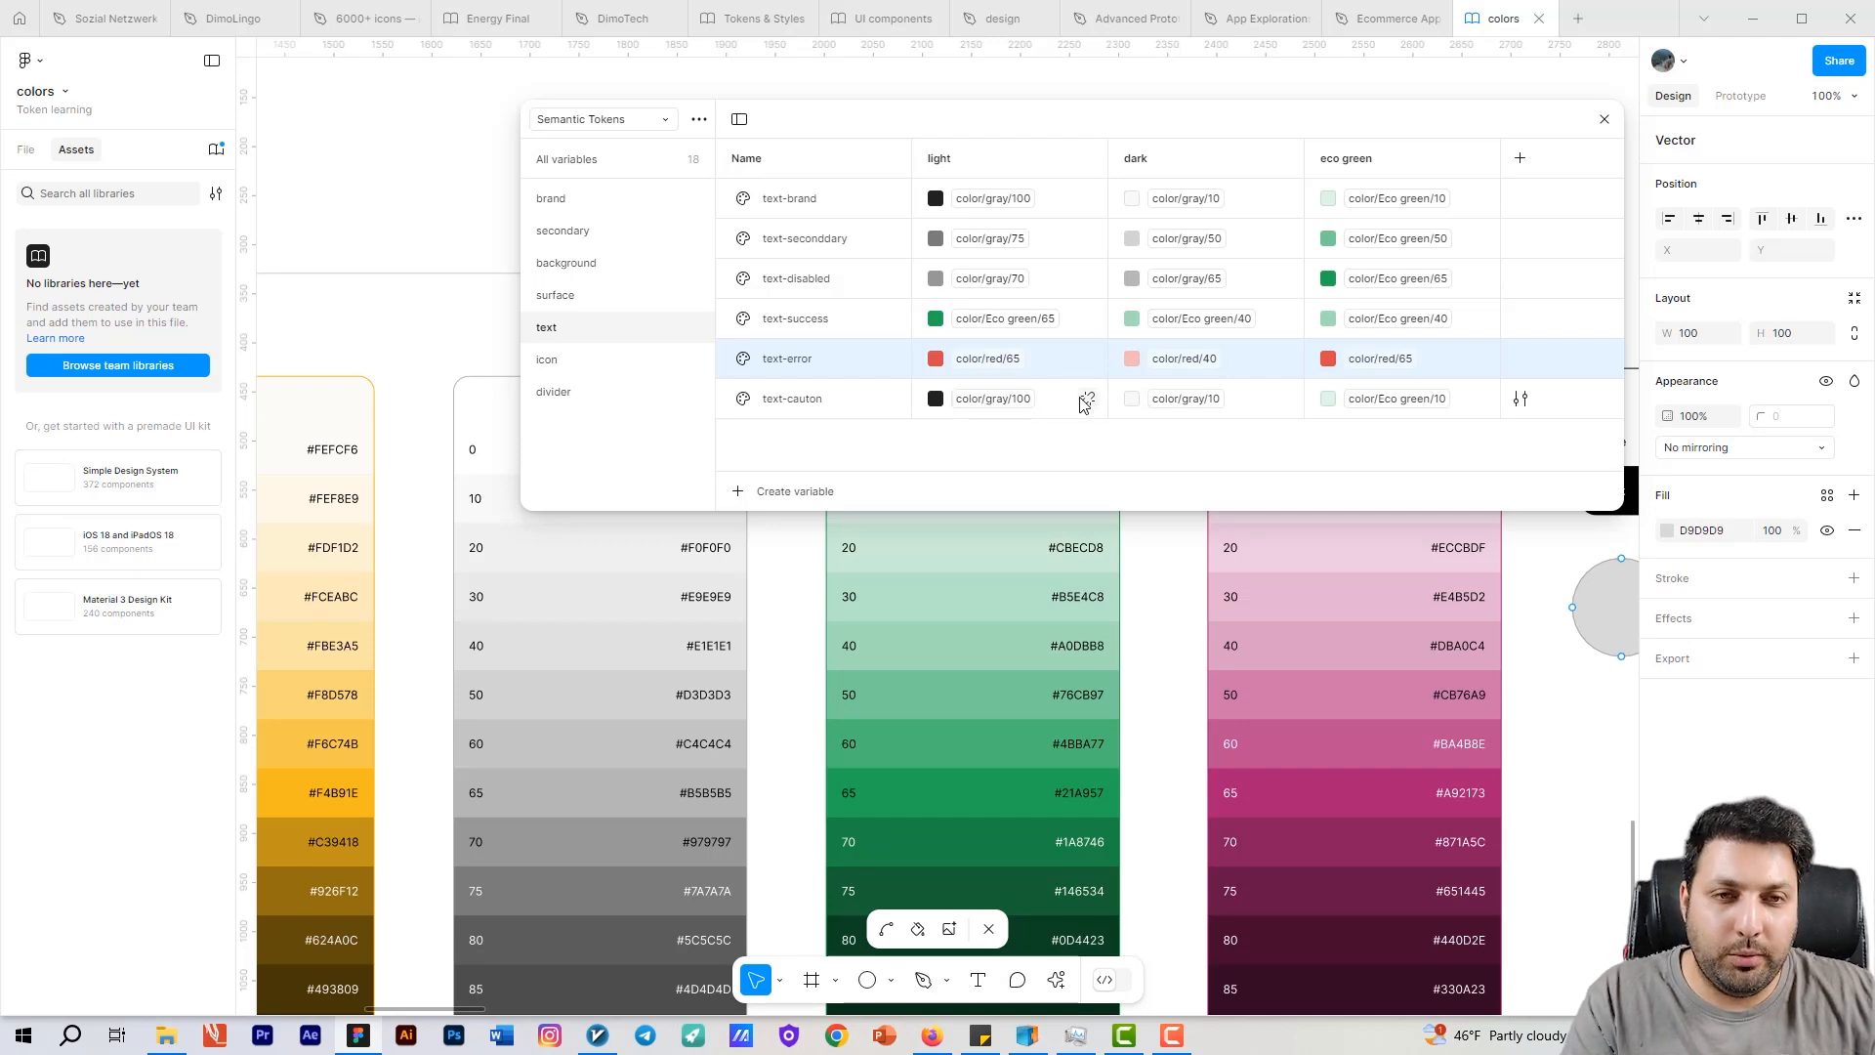
Step: Link text-cauton to color/yellow/65 in light mode and color/yellow/40 in dark mode
{"action": "left_click", "coordinate": [996, 401]}
{"action": "type", "text": "yello"}
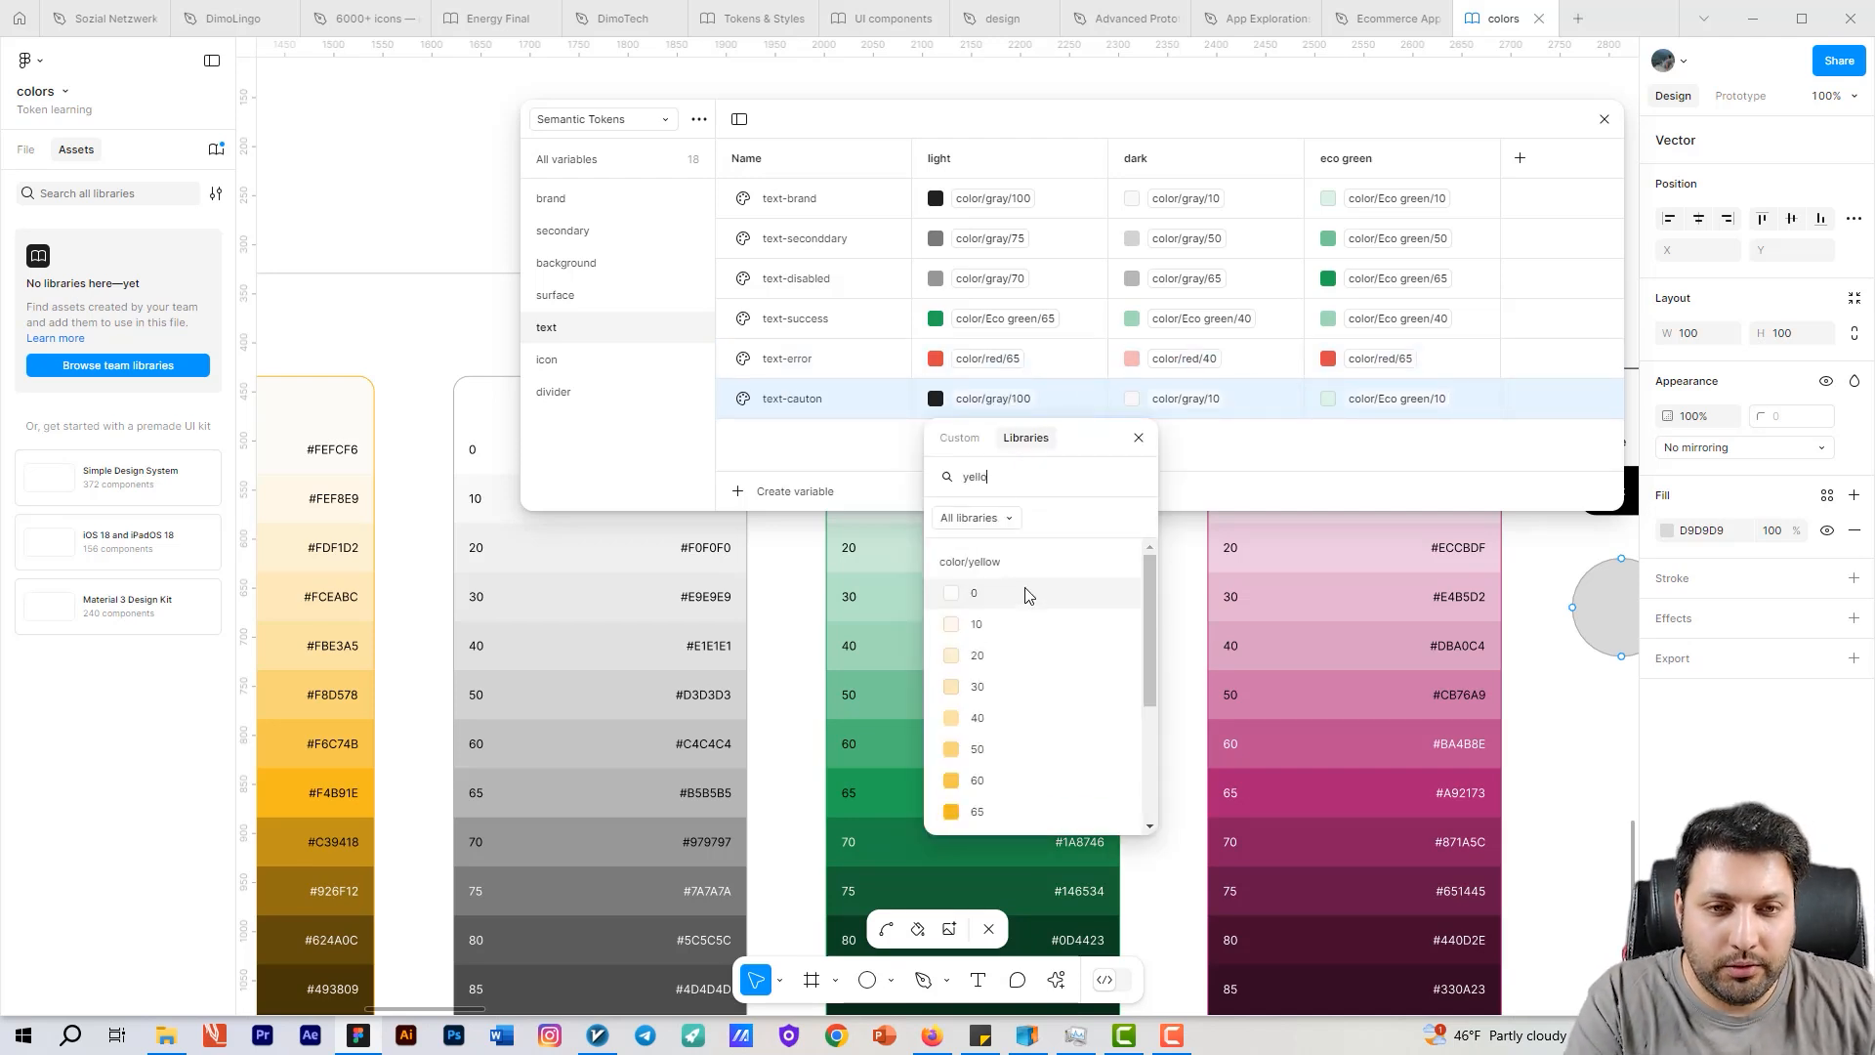
{"action": "scroll", "coordinate": [977, 814], "scroll_direction": "down", "scroll_amount": 1}
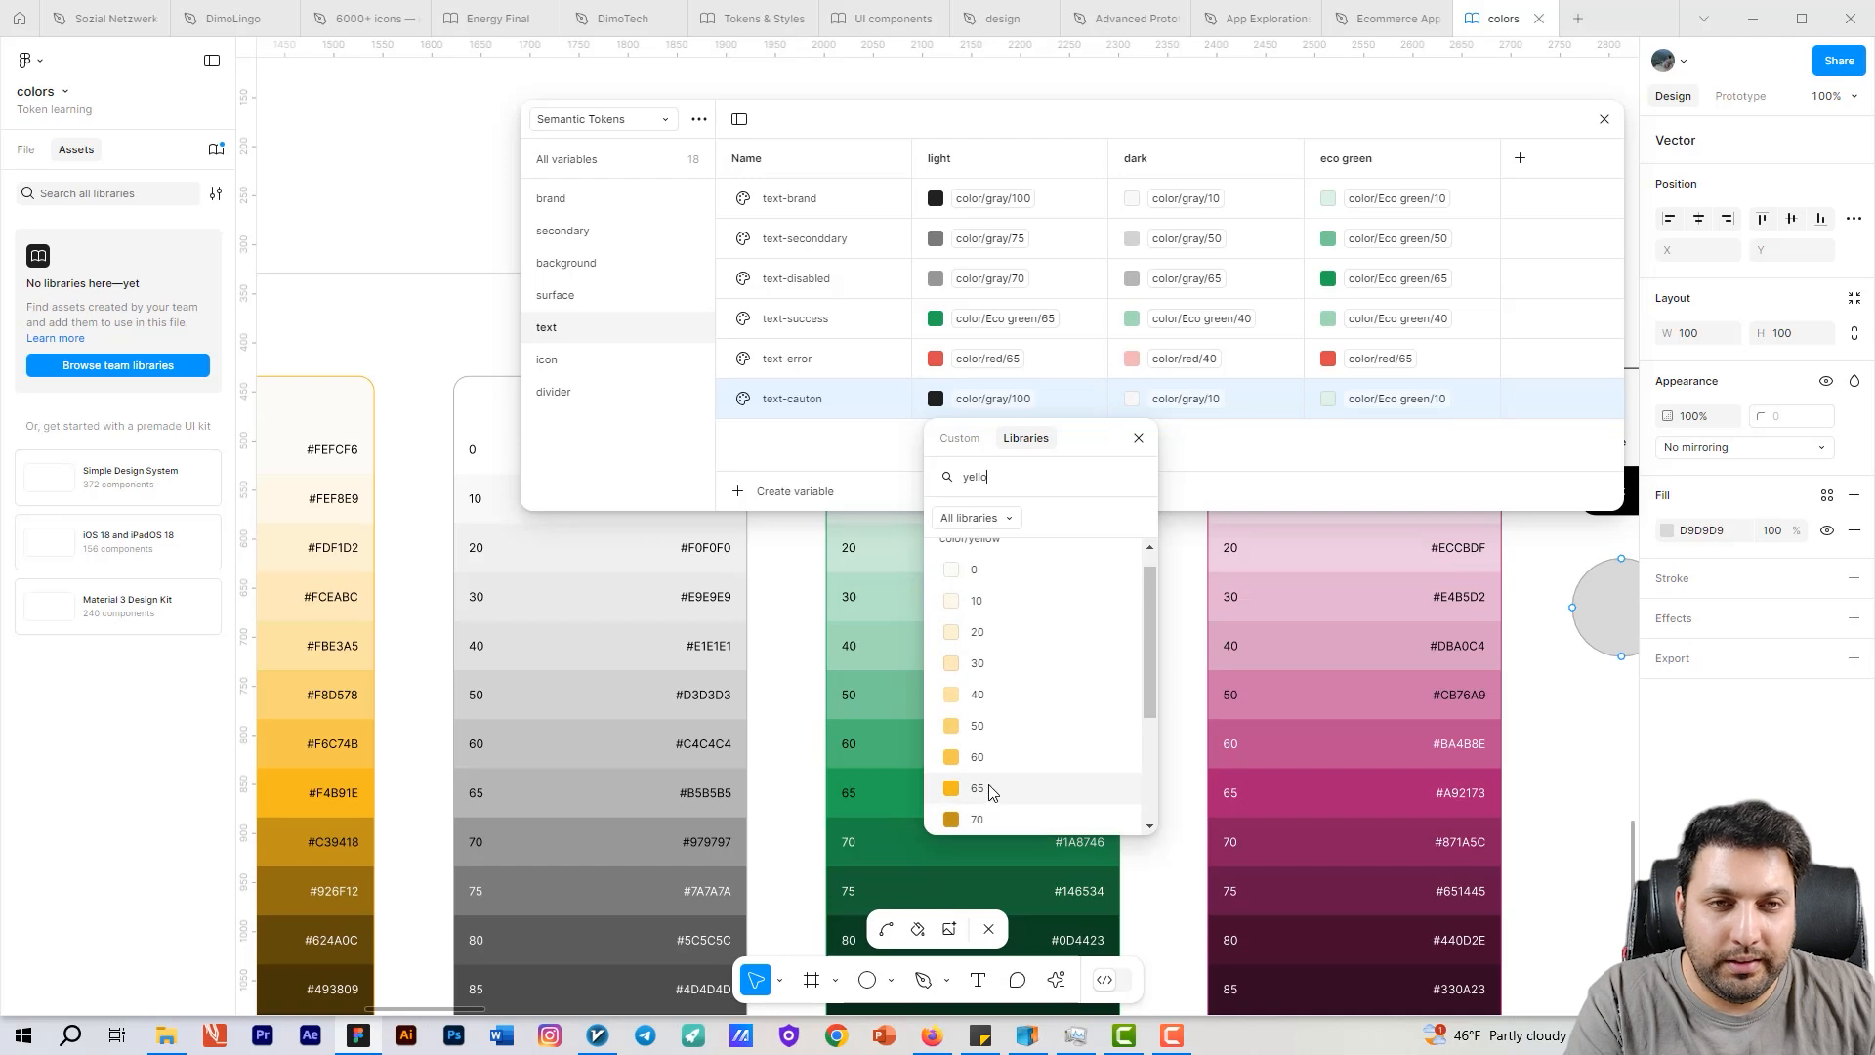
{"action": "left_click", "coordinate": [987, 787]}
{"action": "left_click", "coordinate": [1181, 398]}
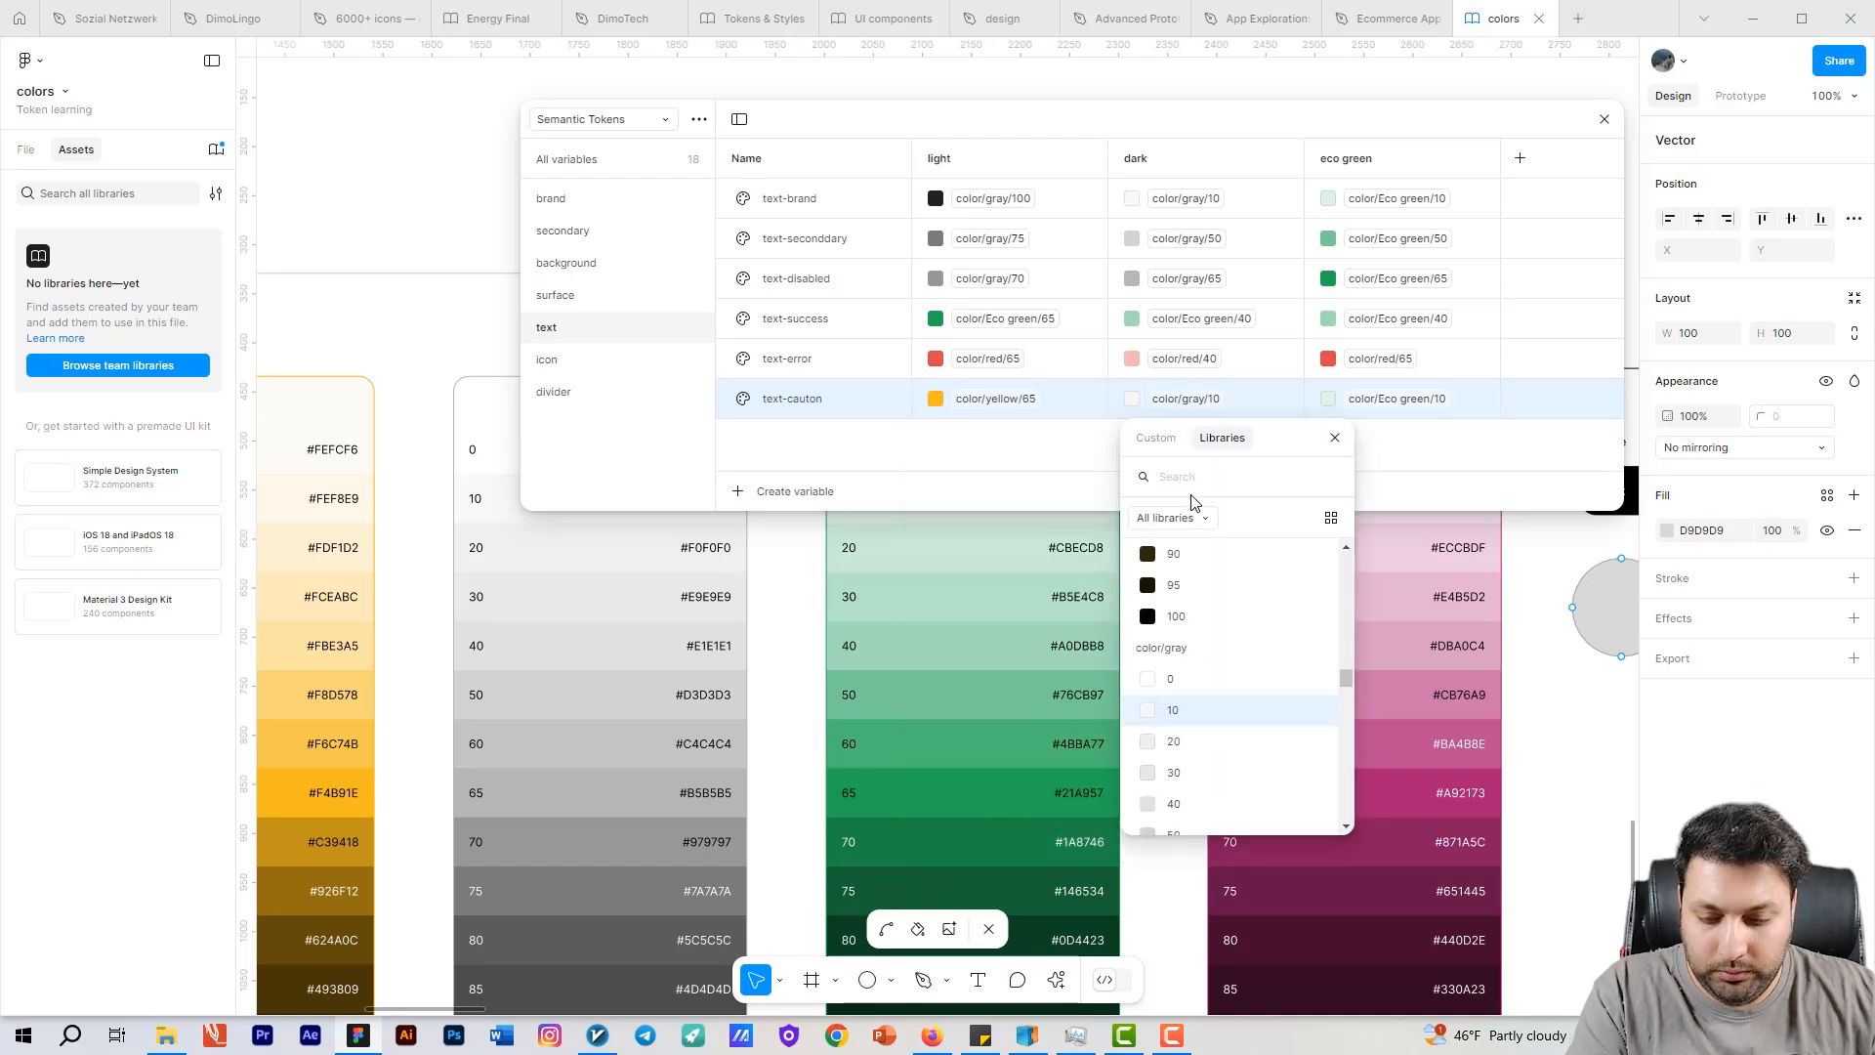
{"action": "type", "text": "yellow"}
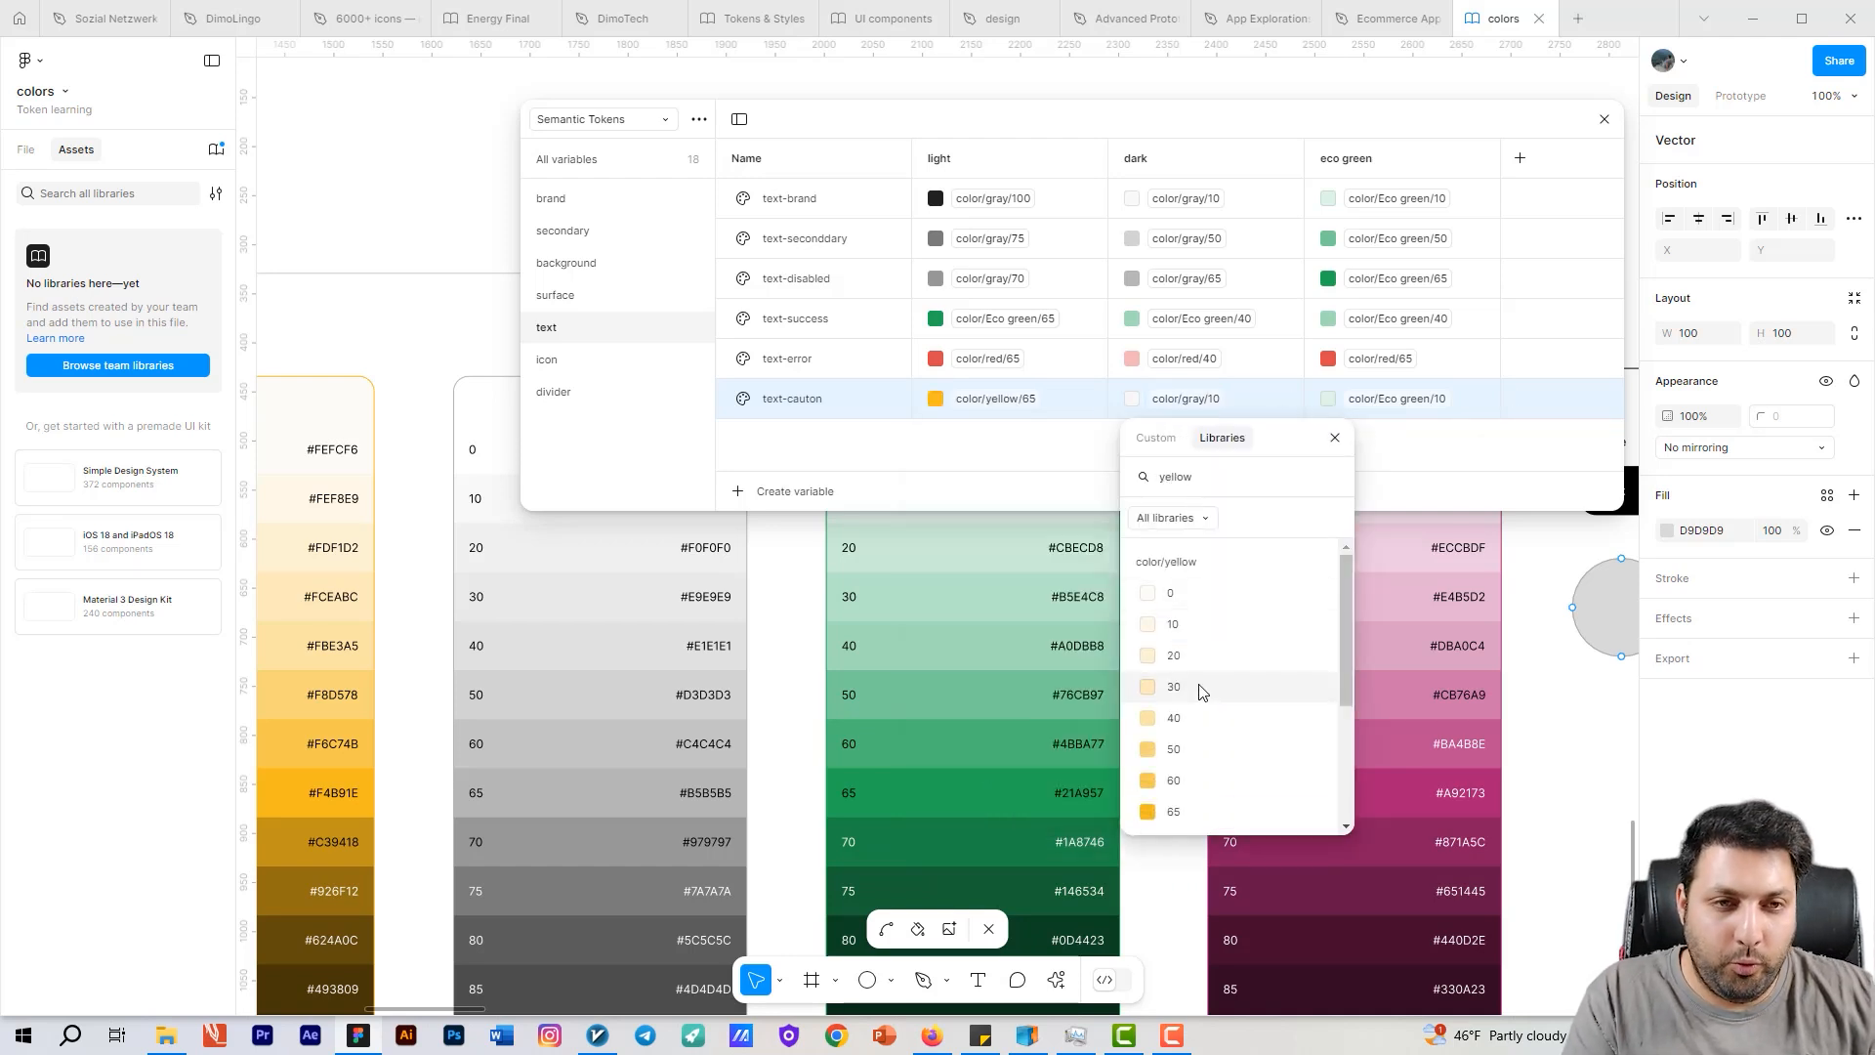
{"action": "left_click", "coordinate": [1208, 724]}
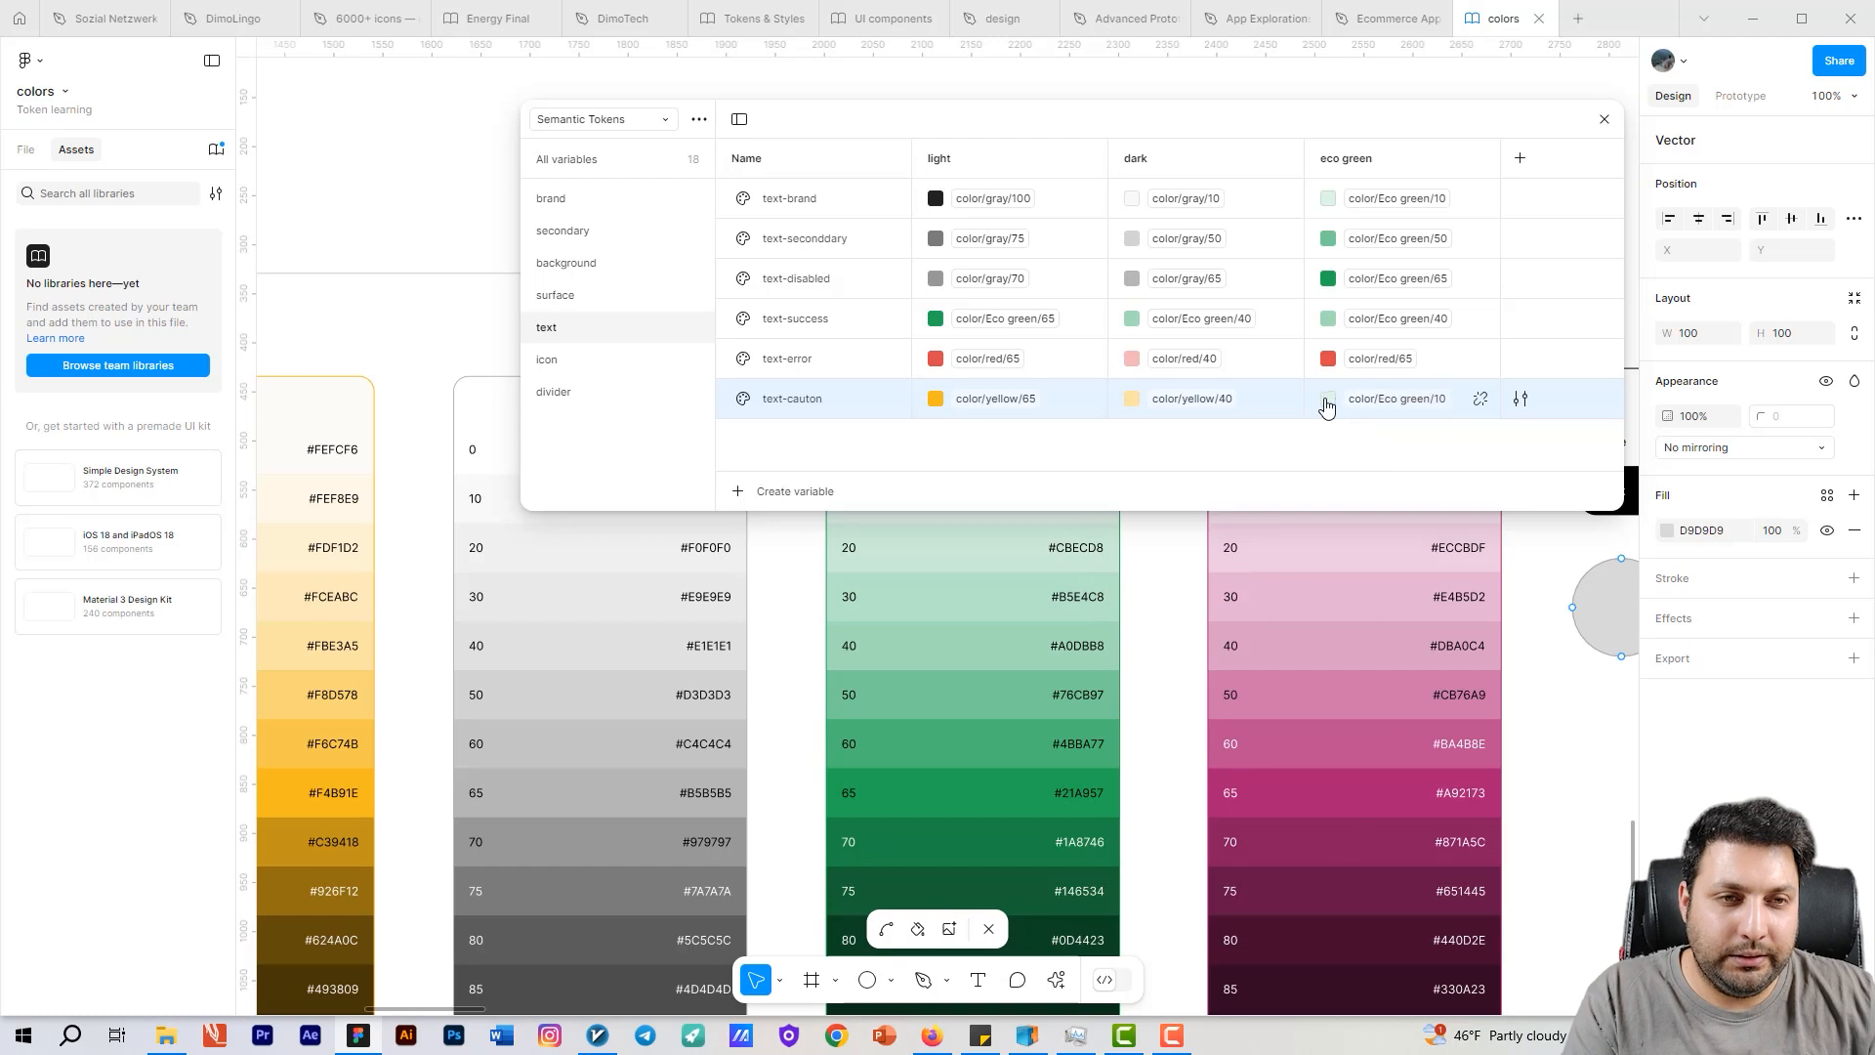
Step: Link the eco green mode value of text-cauton to the primitive token color/yellow/65
{"action": "left_click", "coordinate": [1361, 400]}
{"action": "type", "text": "yellow"}
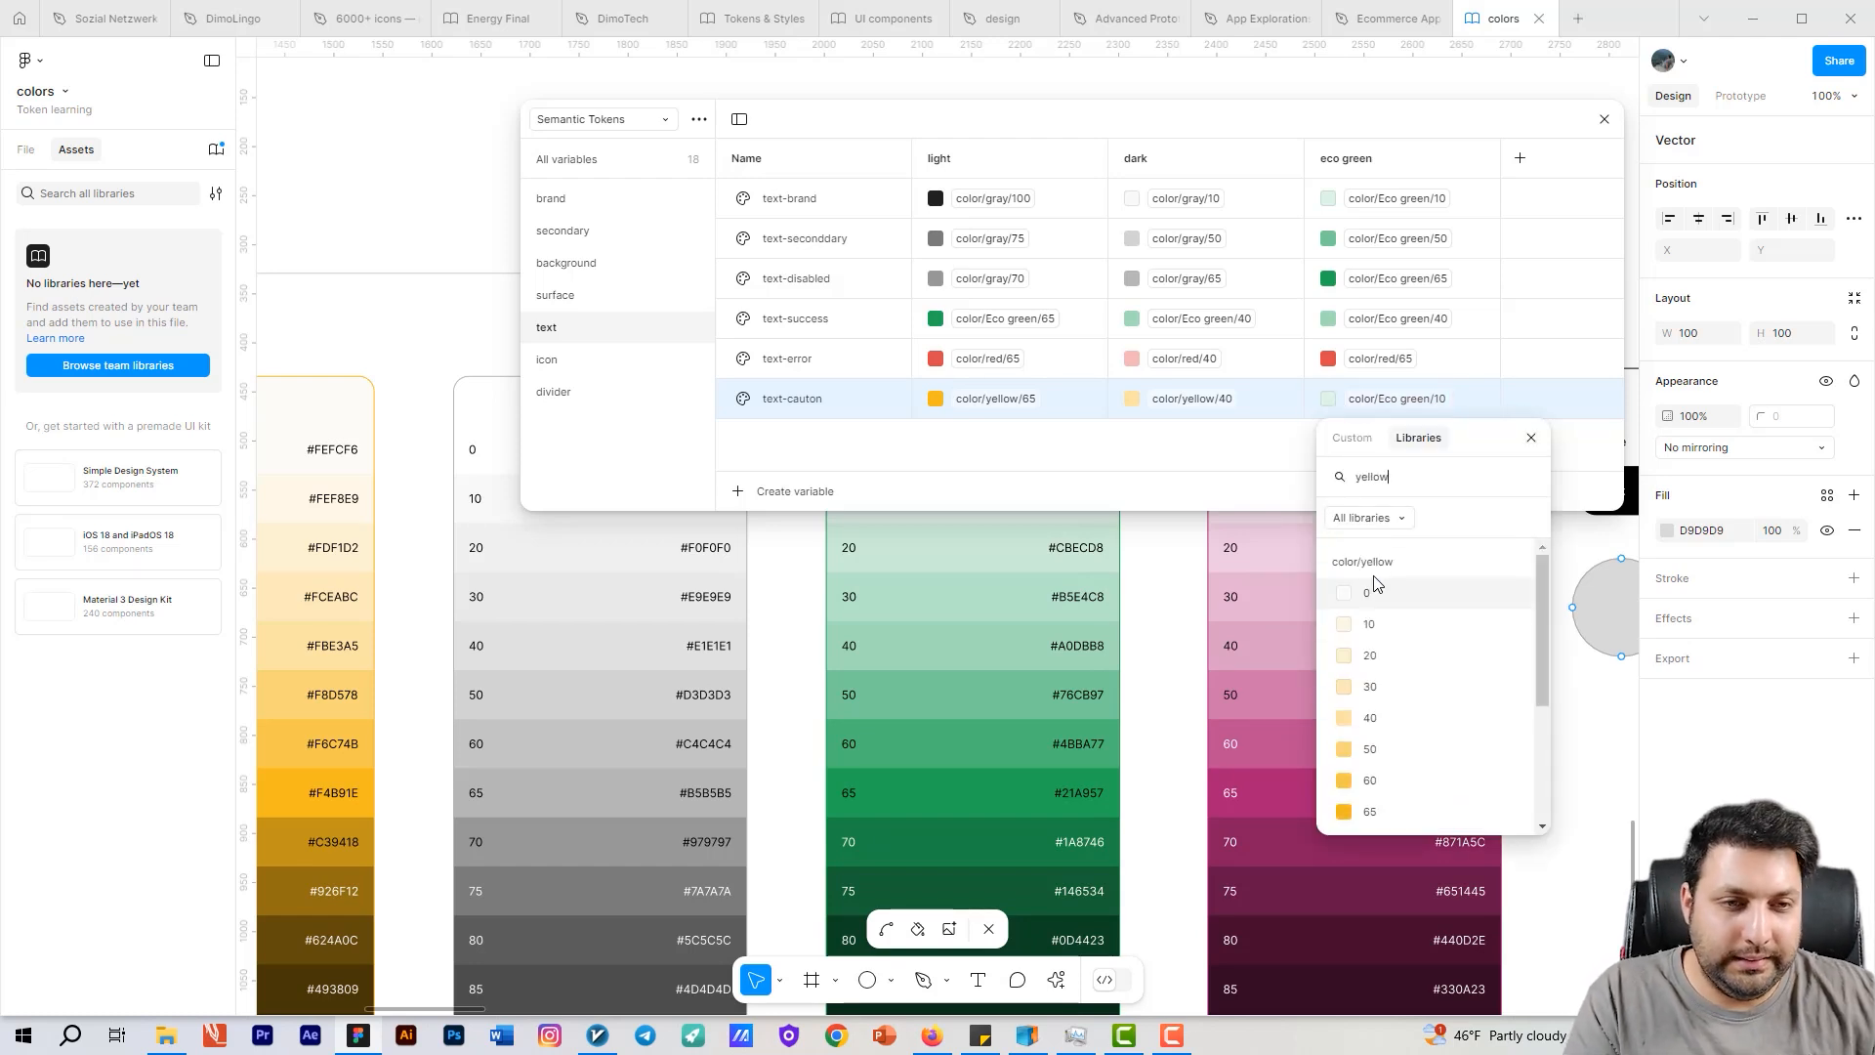
{"action": "scroll", "coordinate": [1374, 582], "scroll_direction": "down", "scroll_amount": 3}
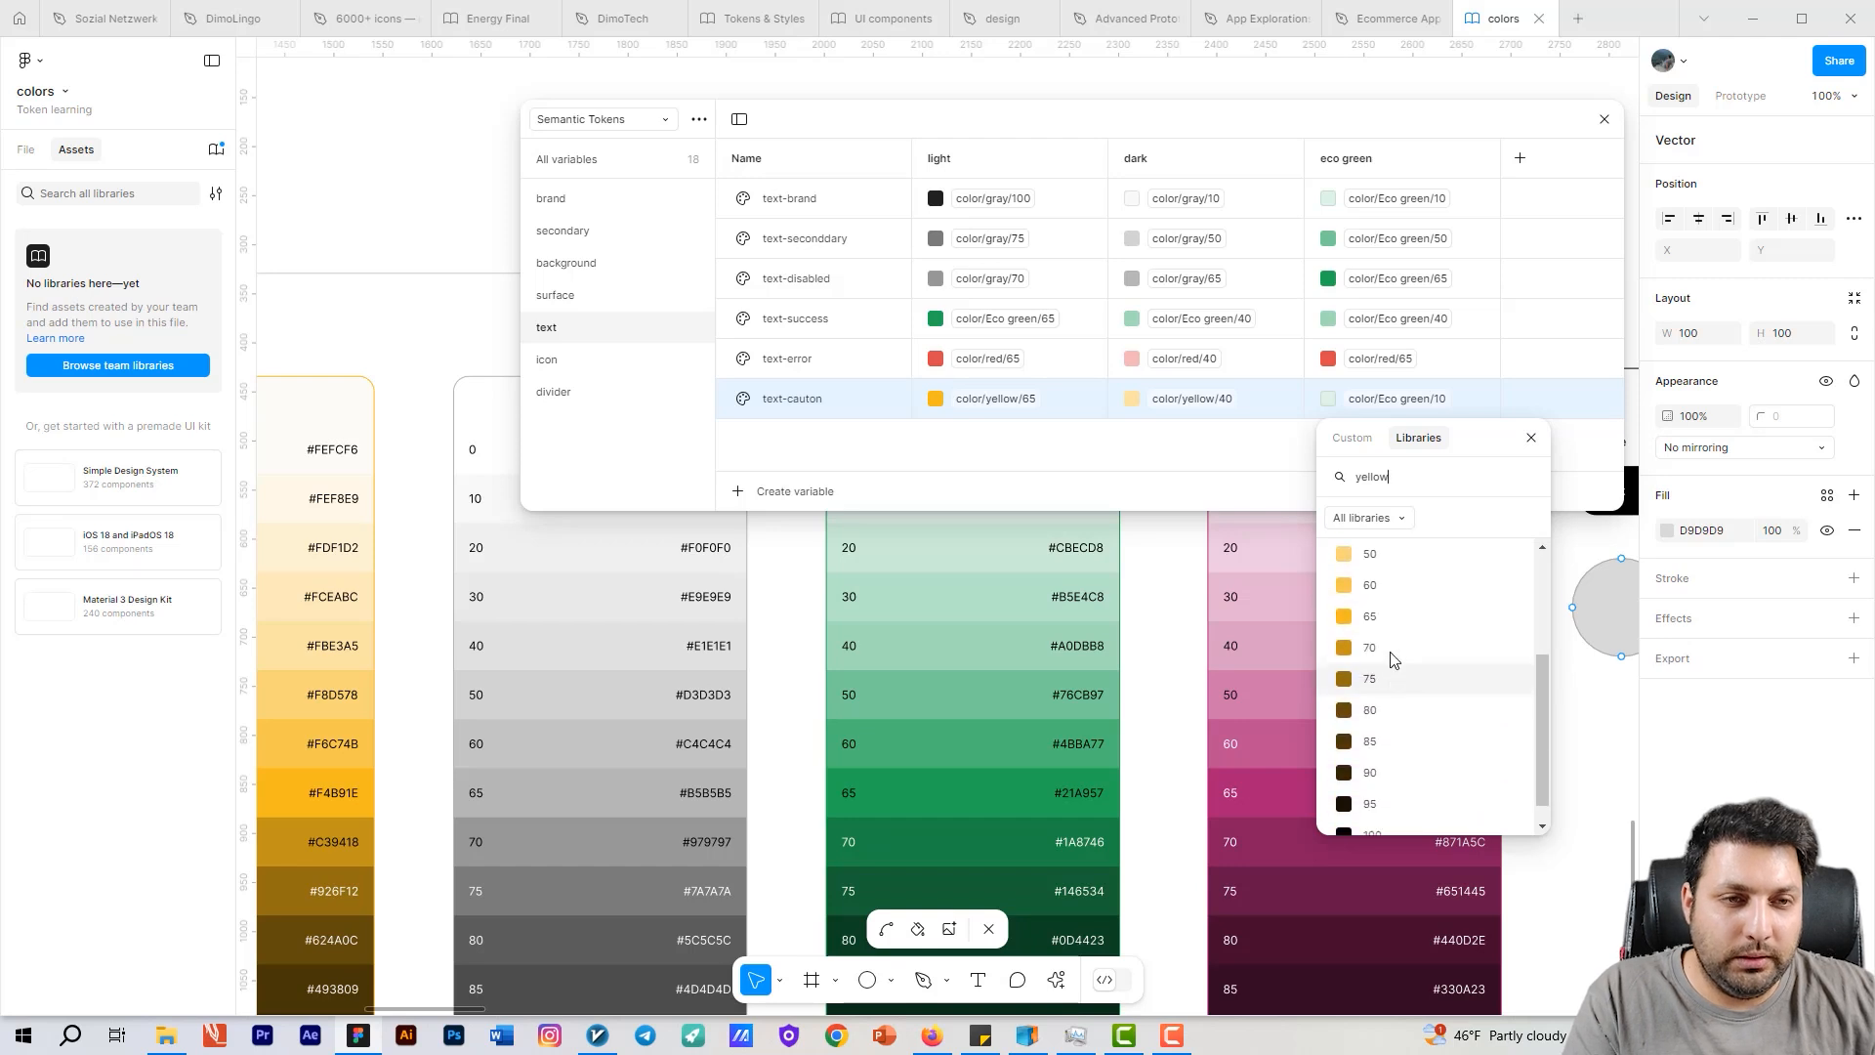
{"action": "left_click", "coordinate": [1406, 616]}
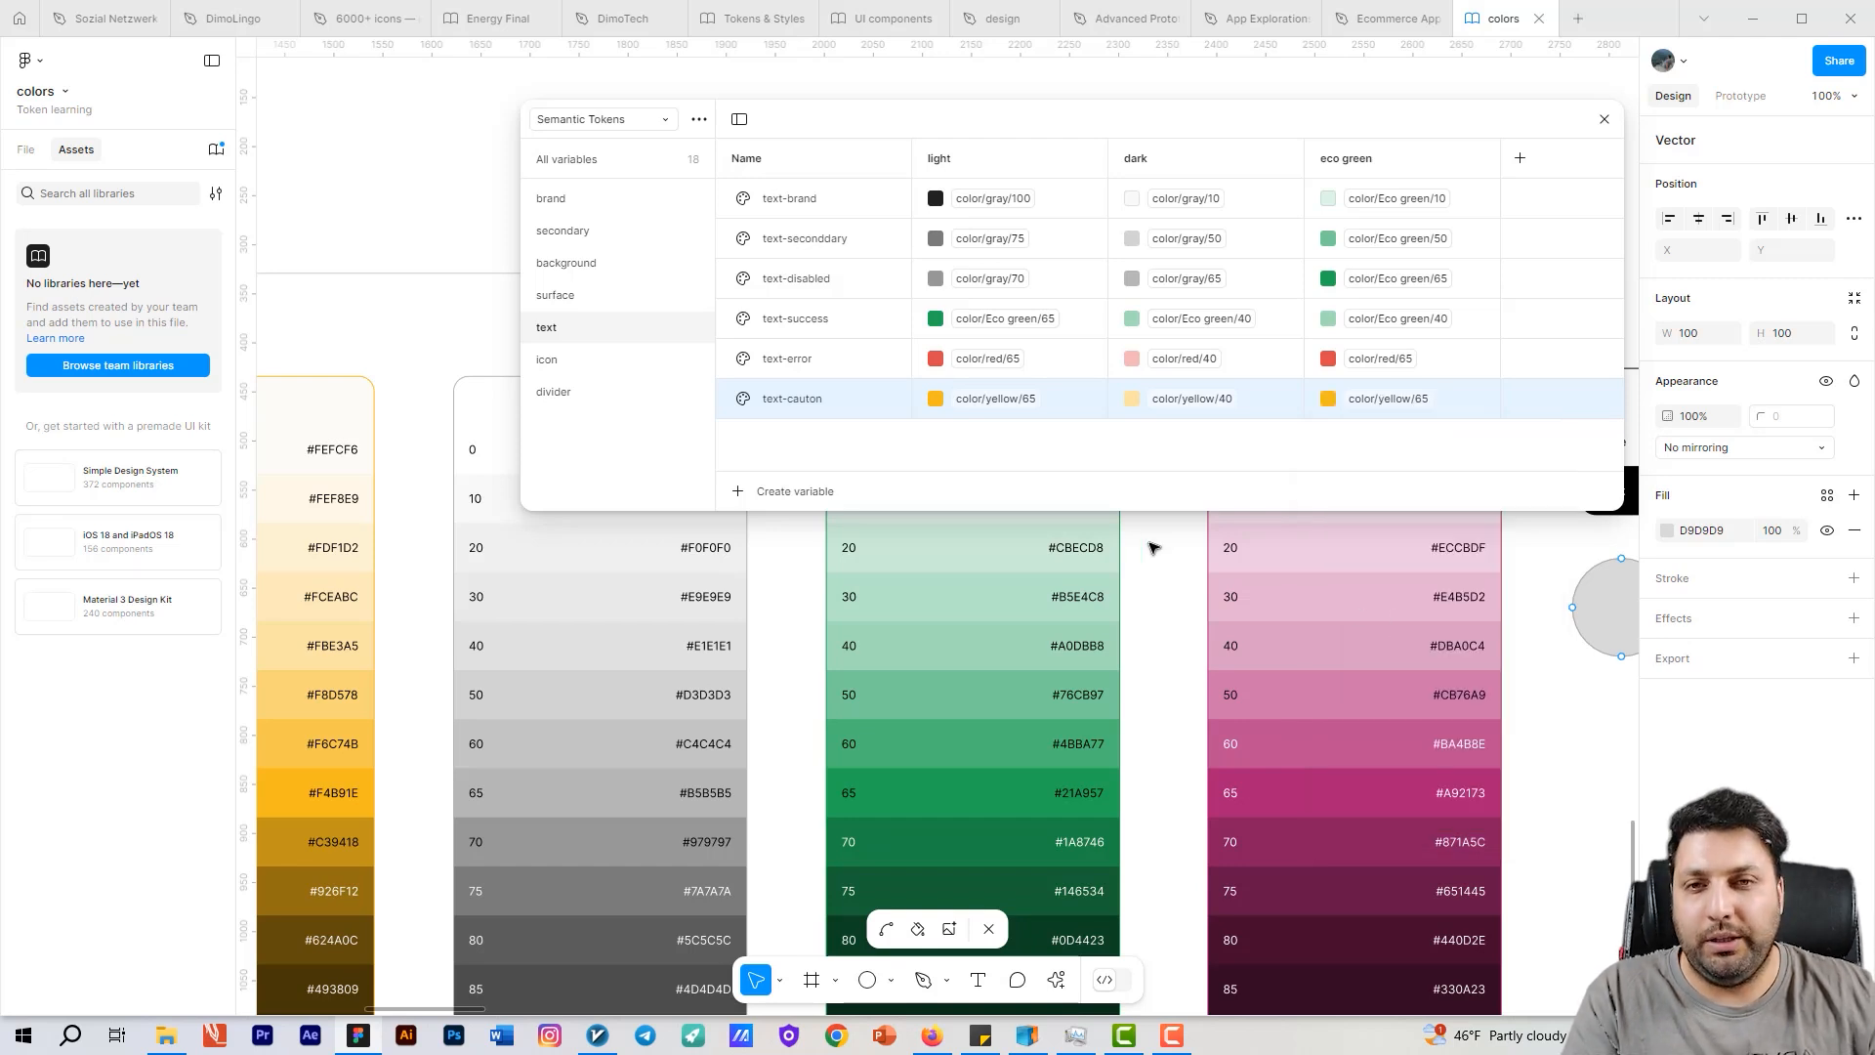
Step: Duplicate the text variable group with all its linked tokens in the Semantic Tokens collection
{"action": "left_click", "coordinate": [598, 360]}
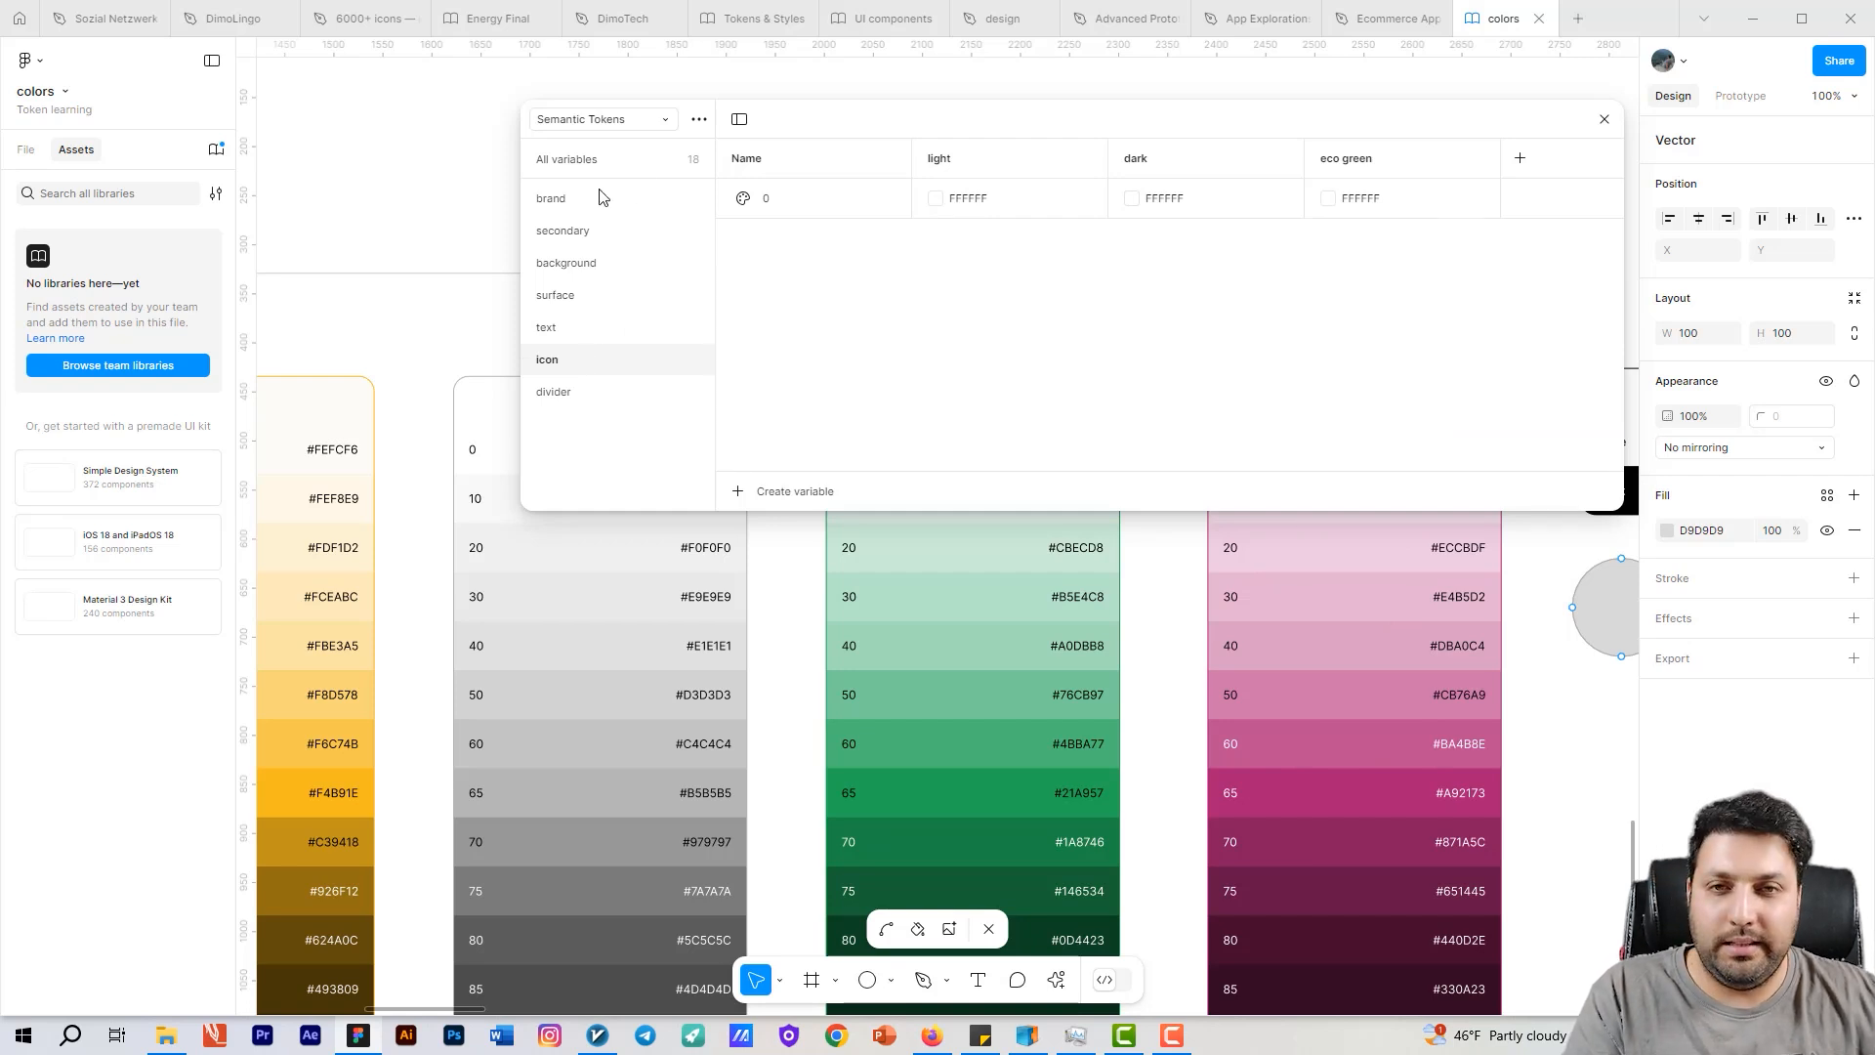
{"action": "left_click", "coordinate": [550, 334]}
{"action": "right_click", "coordinate": [550, 334]}
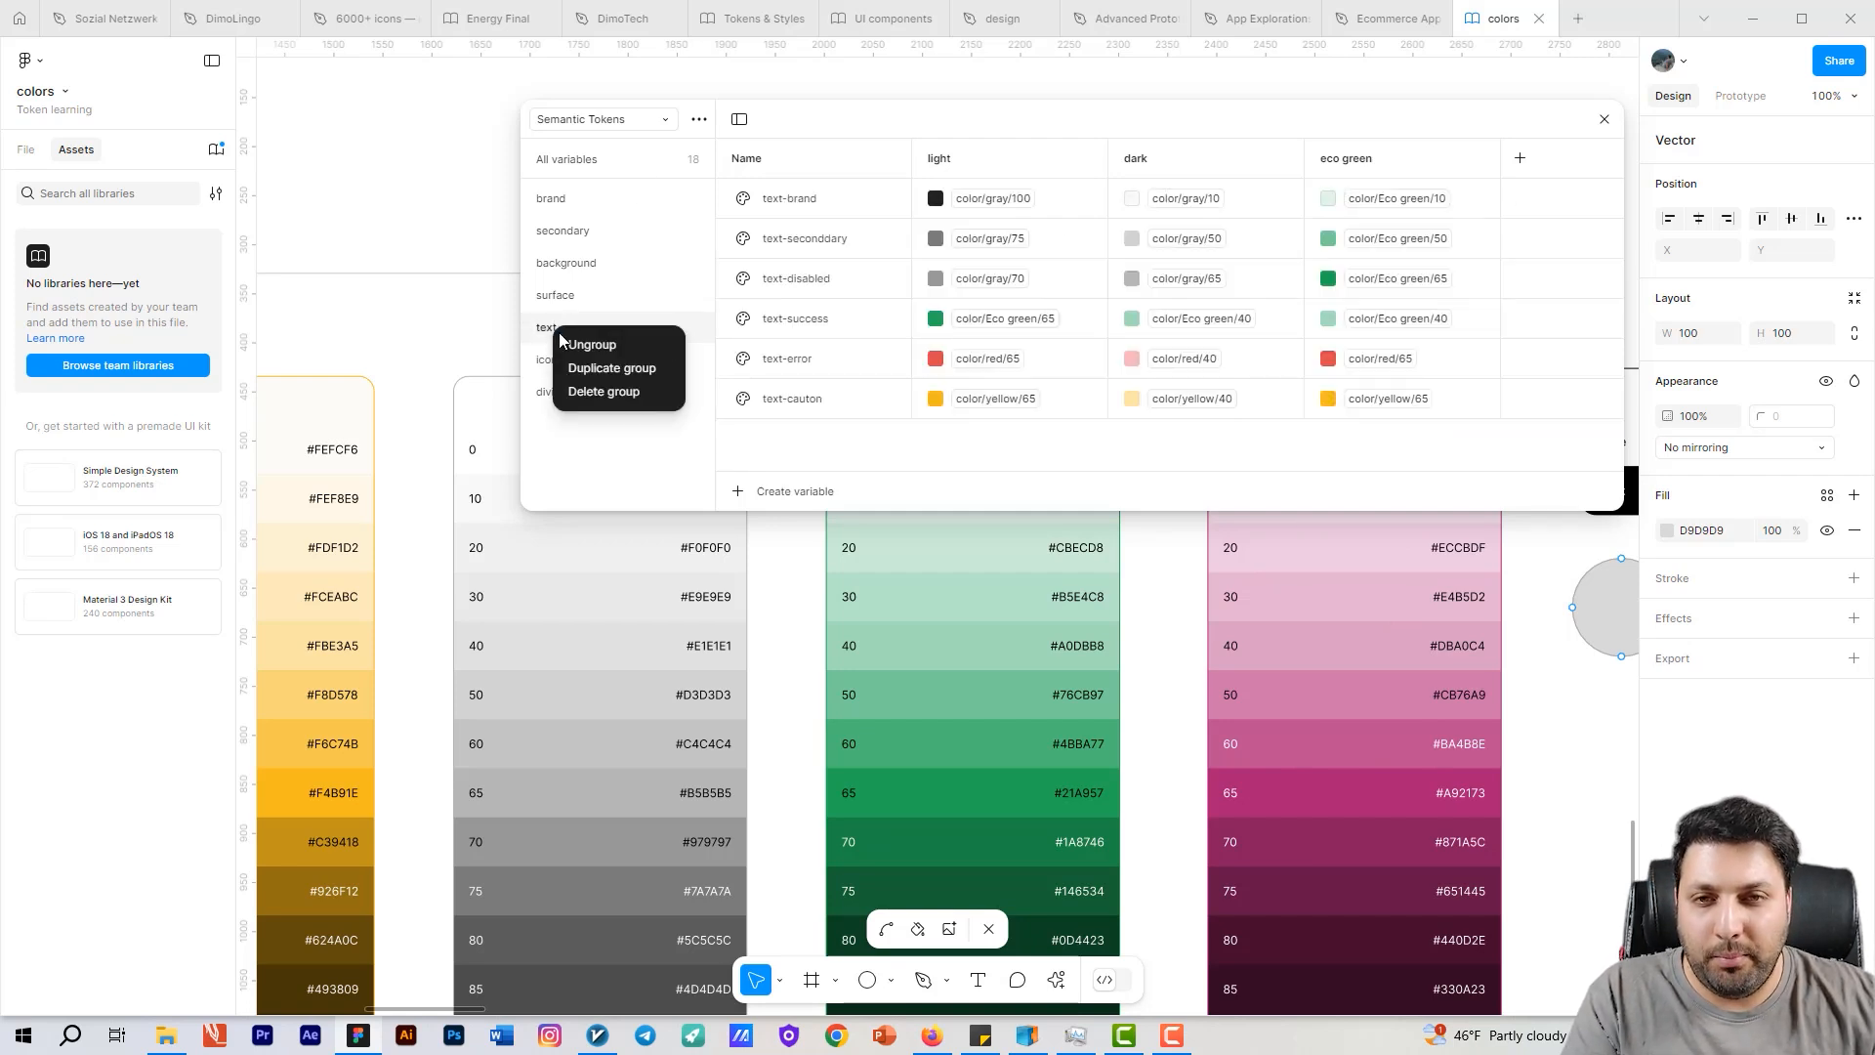
{"action": "left_click", "coordinate": [629, 367]}
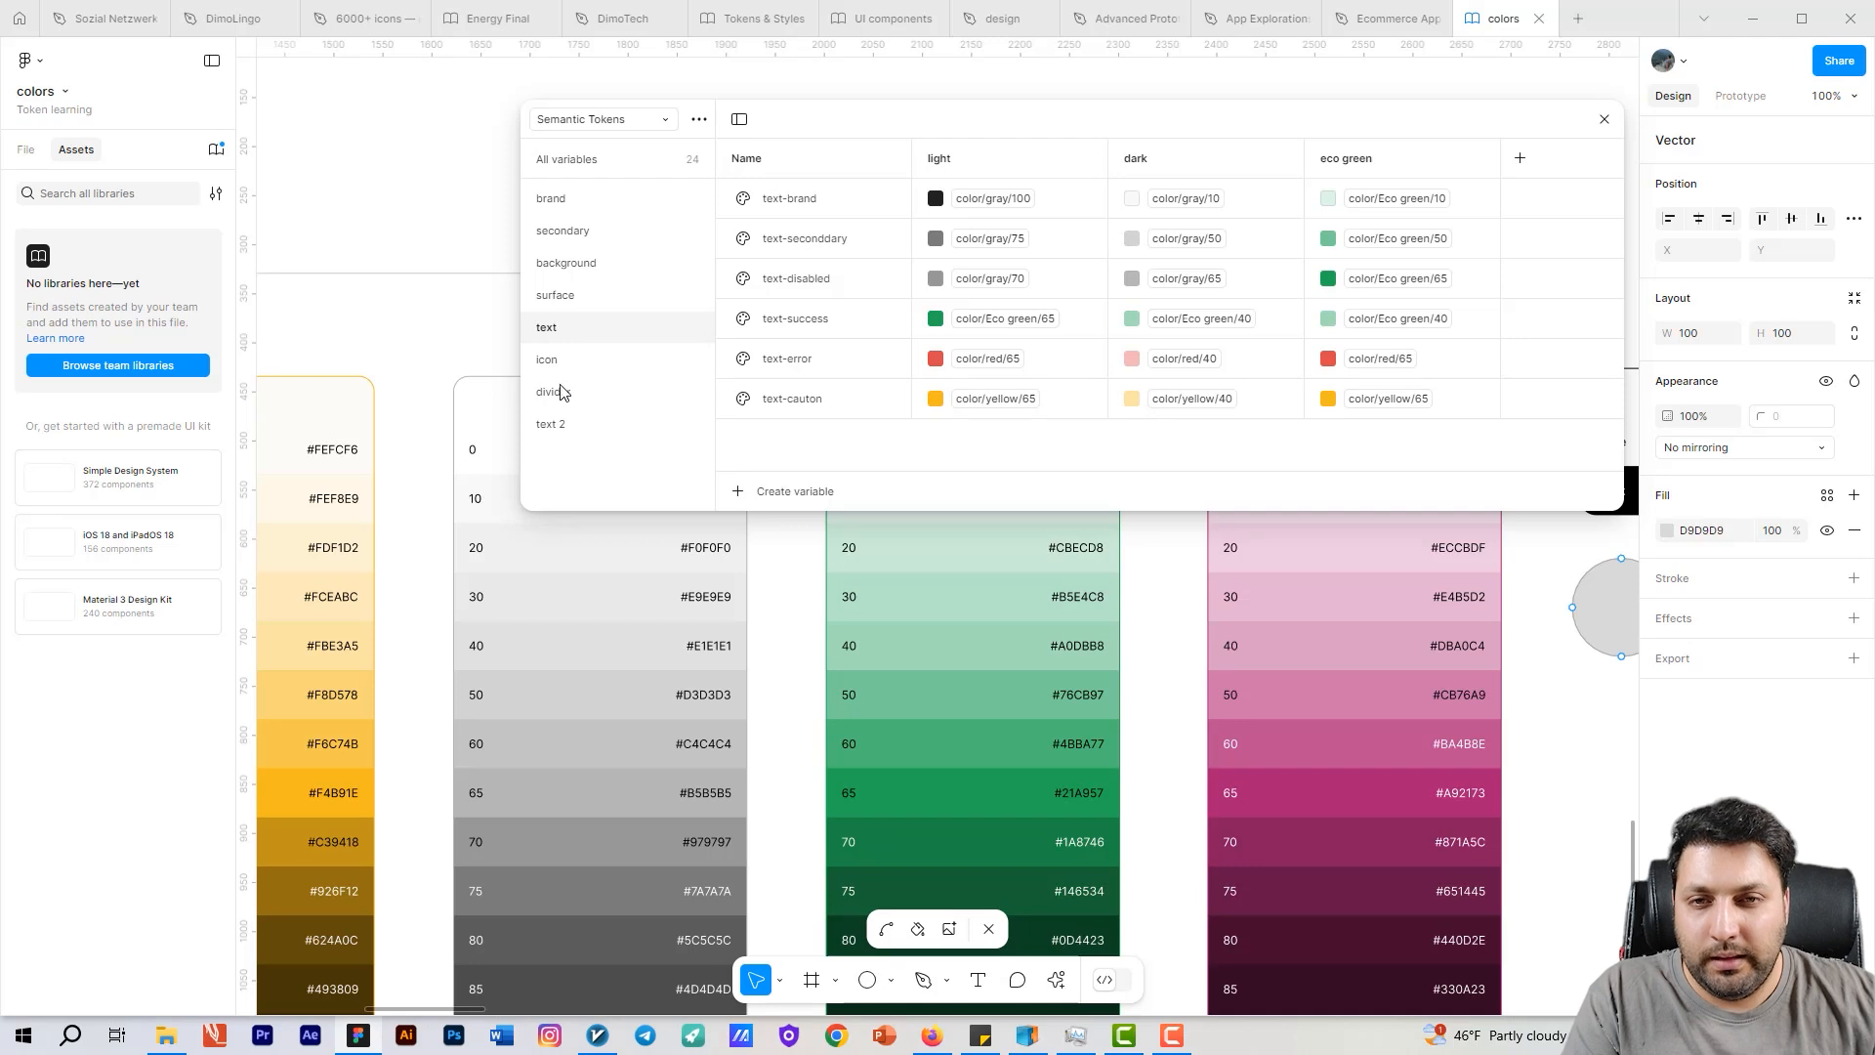
Step: Delete the placeholder icon and divider groups from the Semantic Tokens collection
{"action": "left_click", "coordinate": [557, 377]}
{"action": "right_click", "coordinate": [554, 366]}
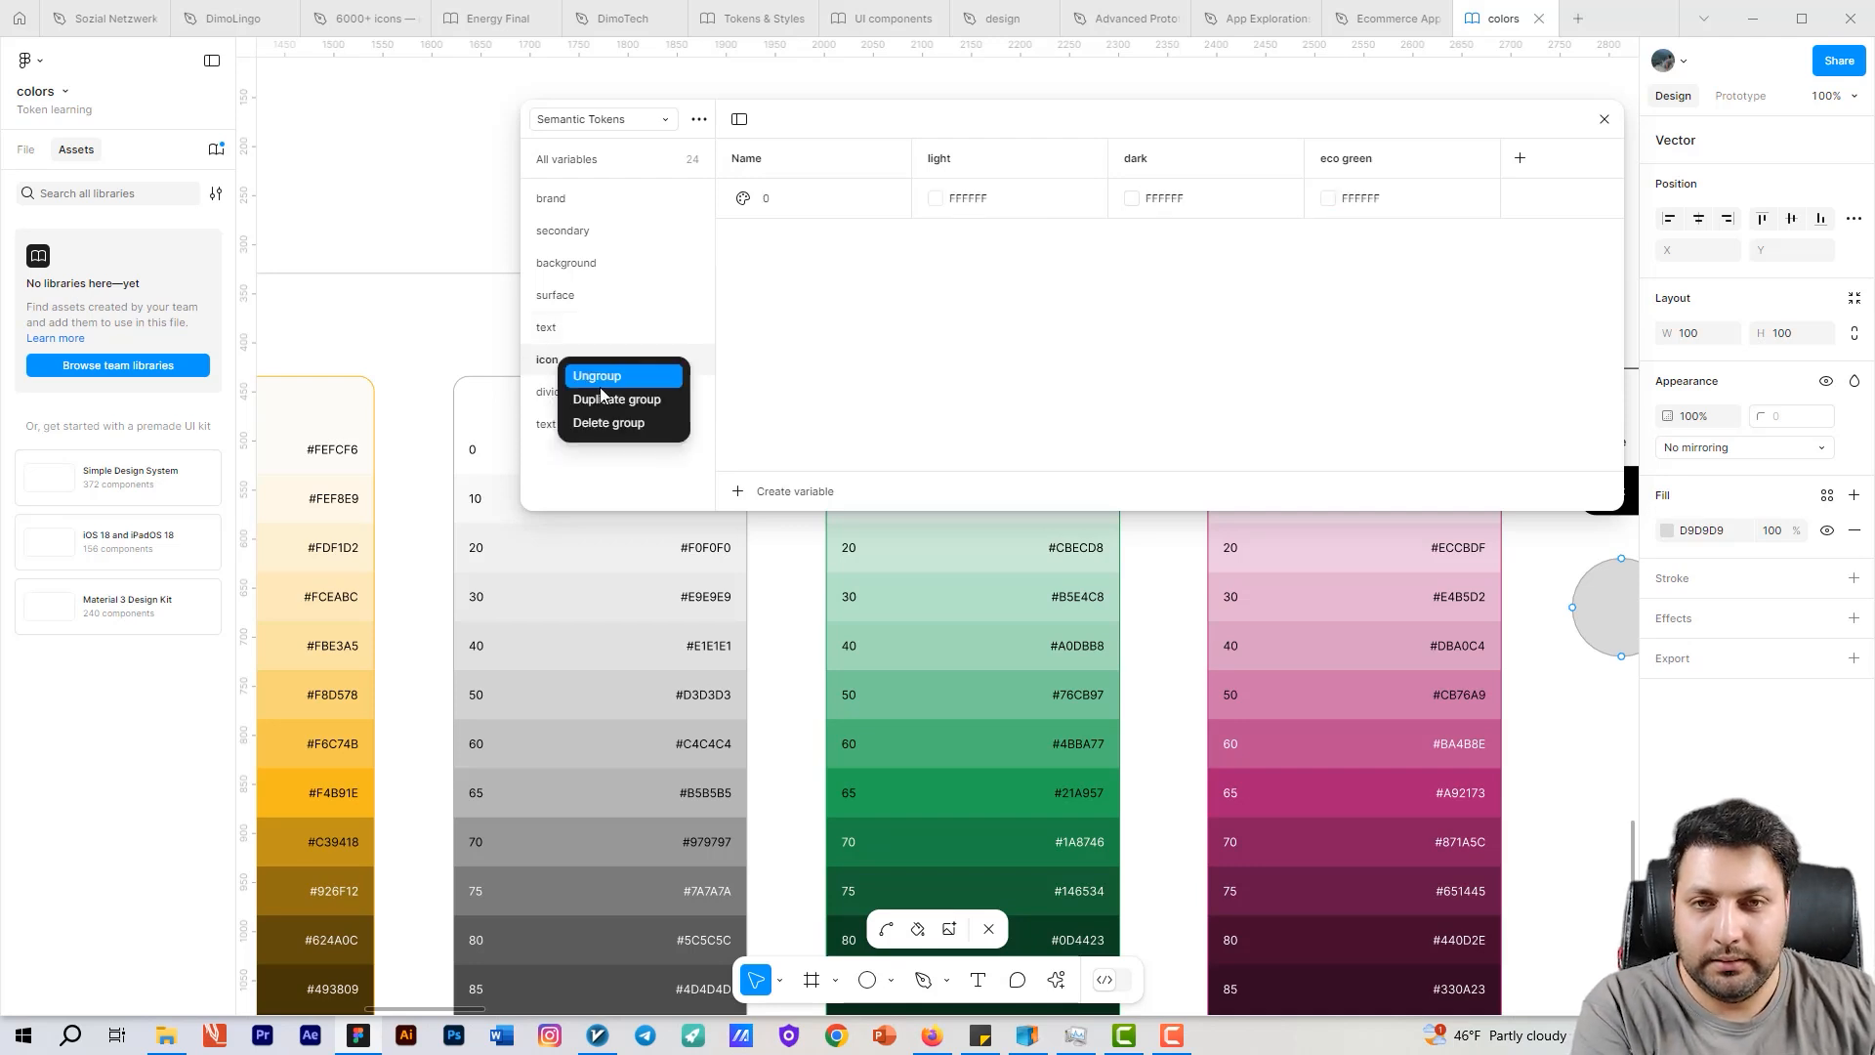
{"action": "left_click", "coordinate": [612, 419]}
{"action": "left_click", "coordinate": [568, 369]}
{"action": "right_click", "coordinate": [572, 363]}
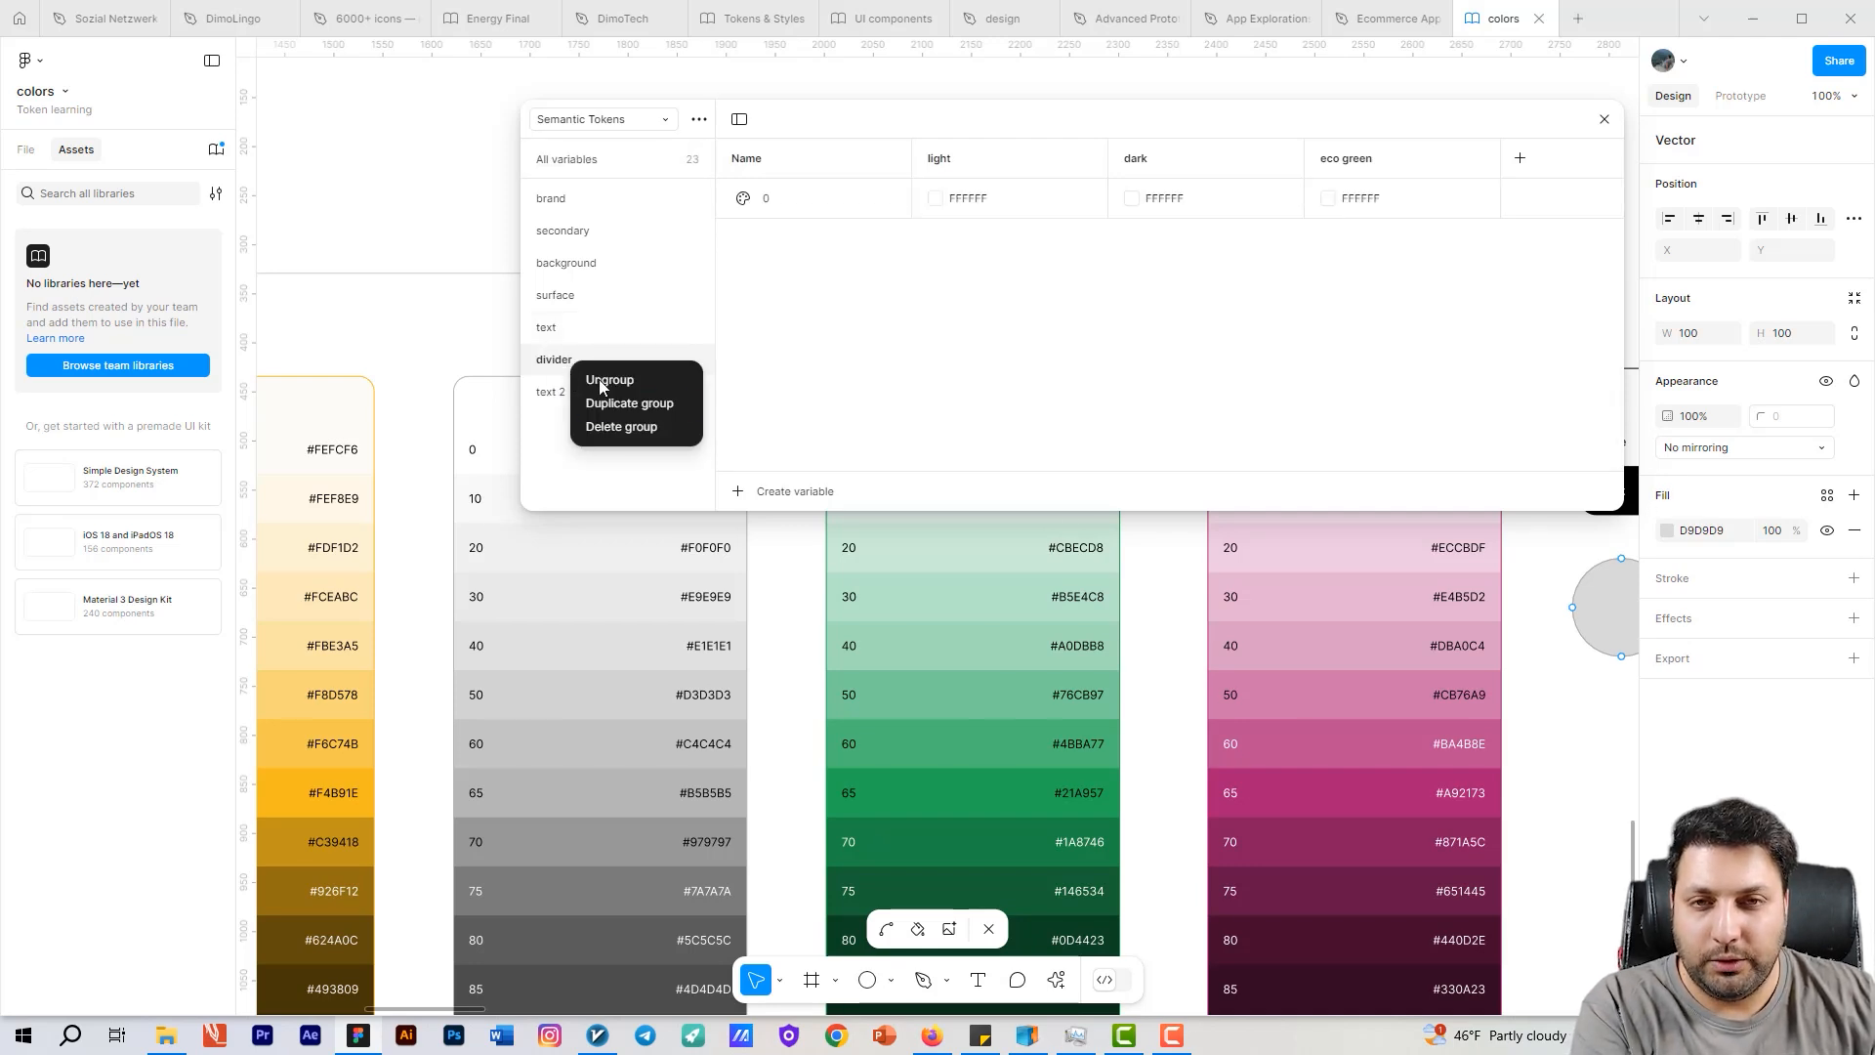
{"action": "left_click", "coordinate": [649, 428]}
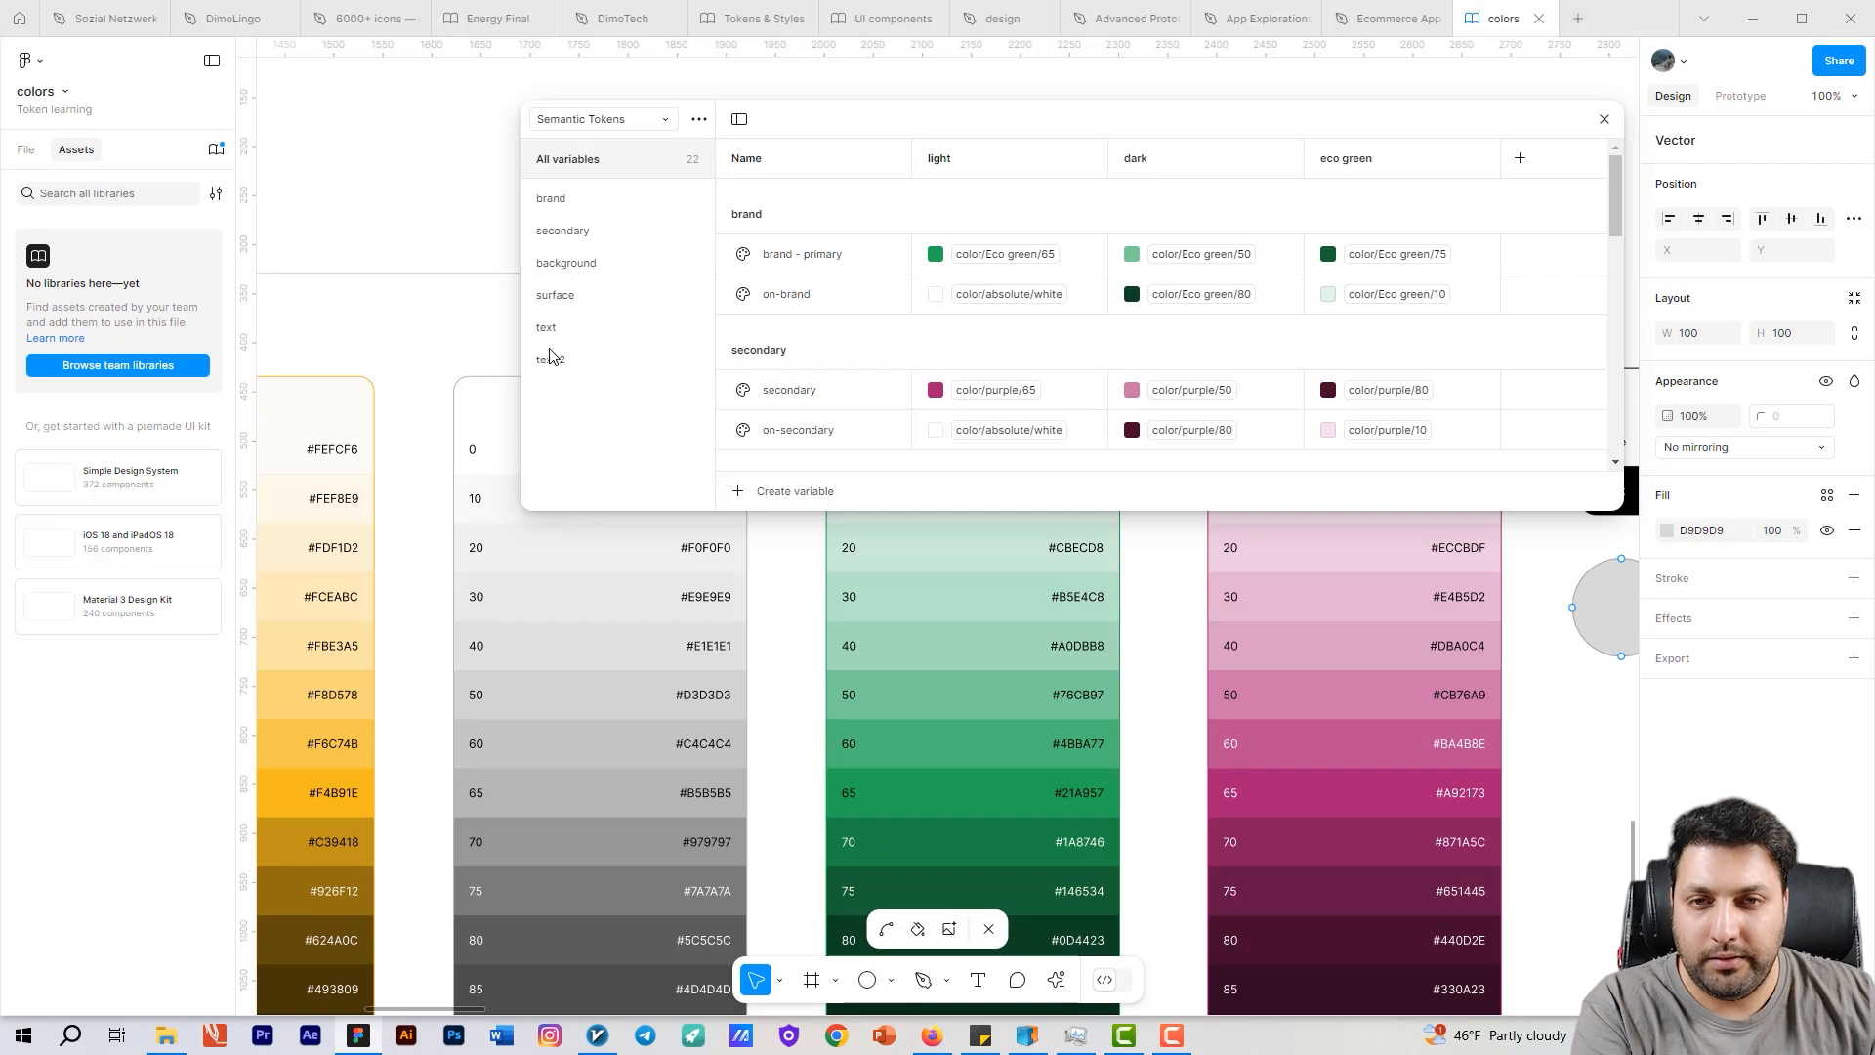
Step: Rename the duplicated text 2 group as icon
{"action": "double_click", "coordinate": [552, 360]}
{"action": "type", "text": "ico"}
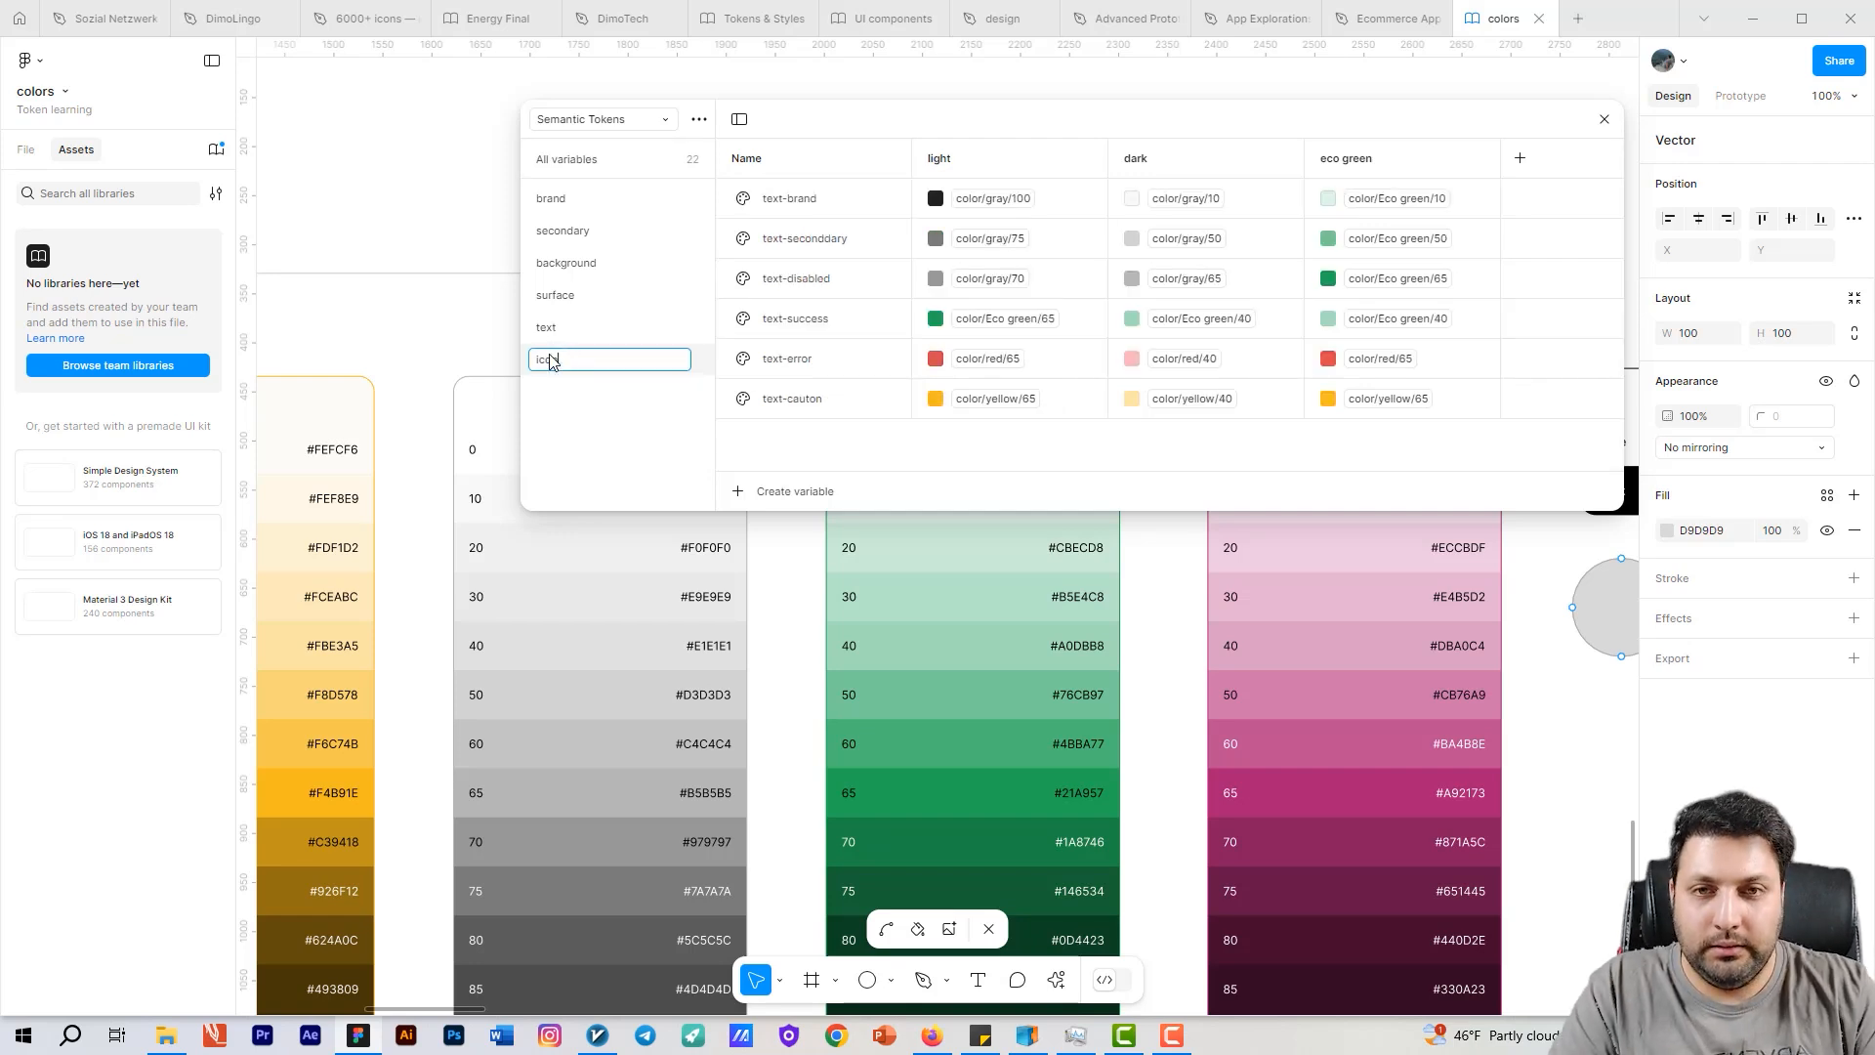
{"action": "type", "text": "n"}
{"action": "key", "text": "Return"}
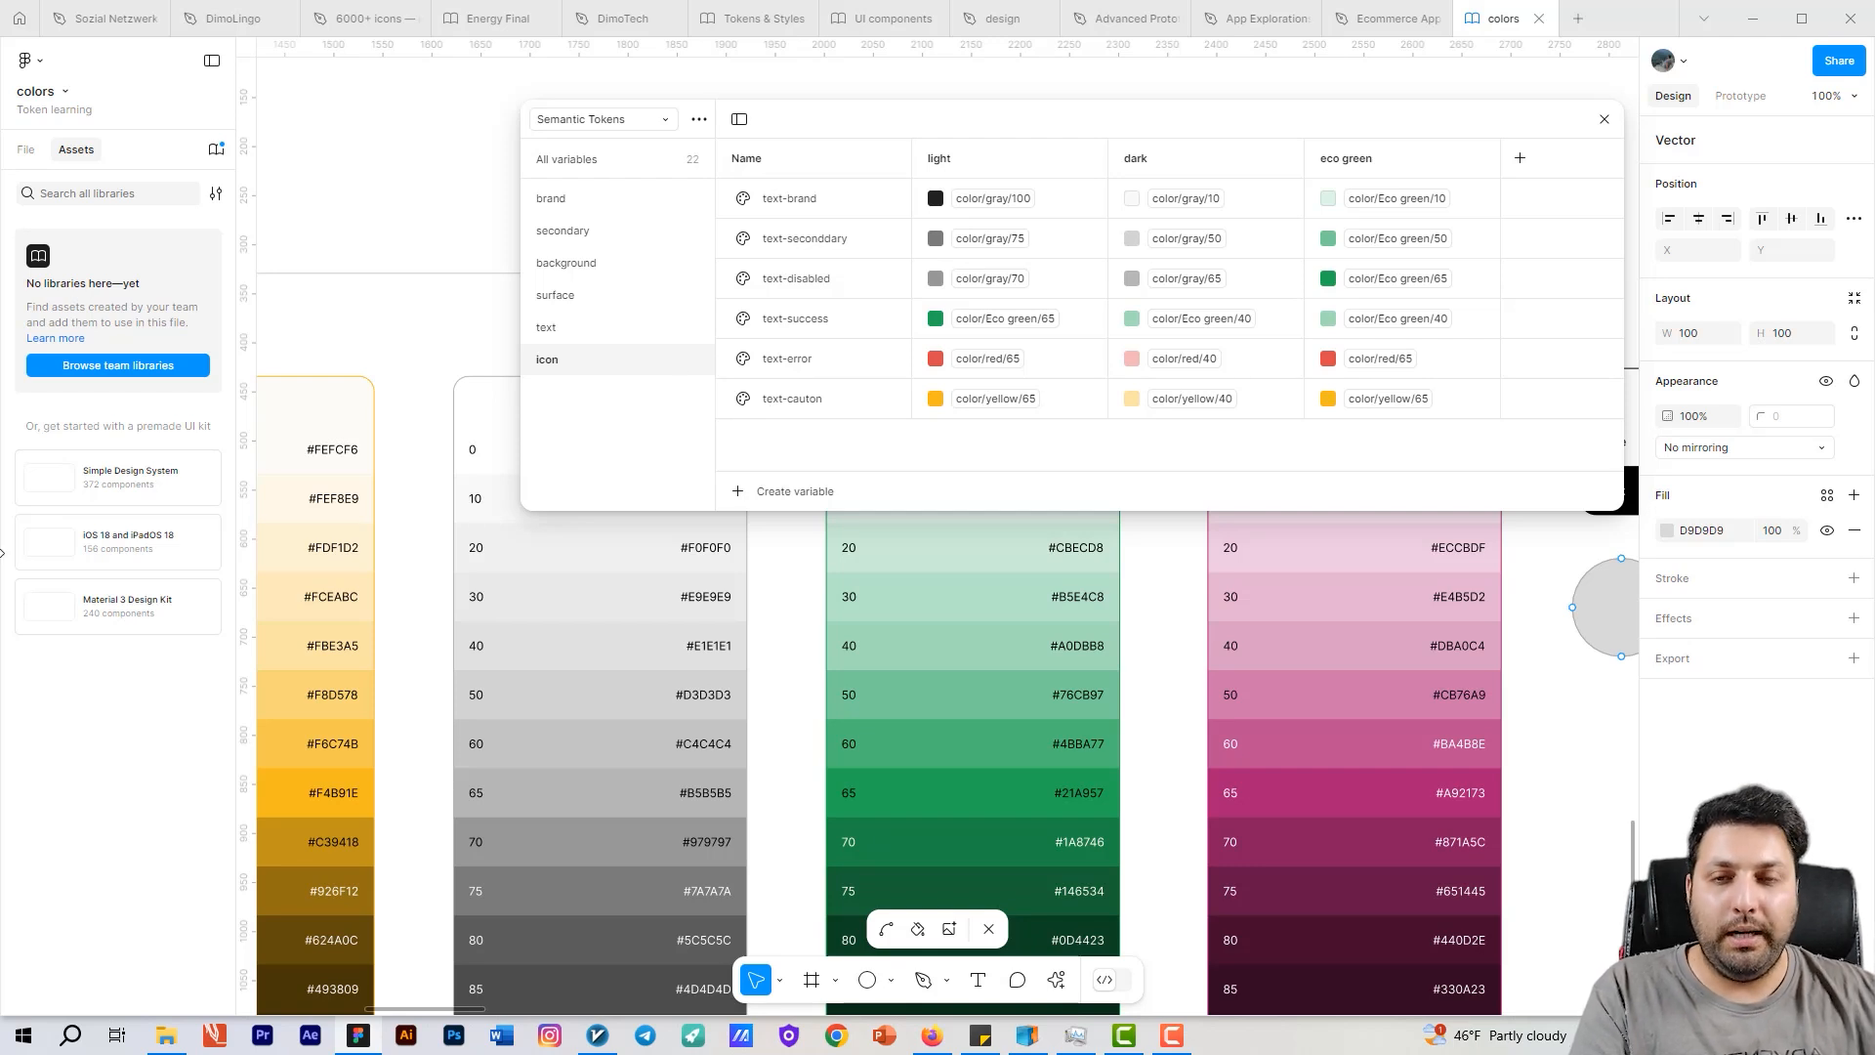
Step: Close the variables window and publish the colors library with the Primitive Tokens and Semantic Tokens changes
{"action": "left_click_drag", "start_coordinate": [405, 285], "coordinate": [387, 290]}
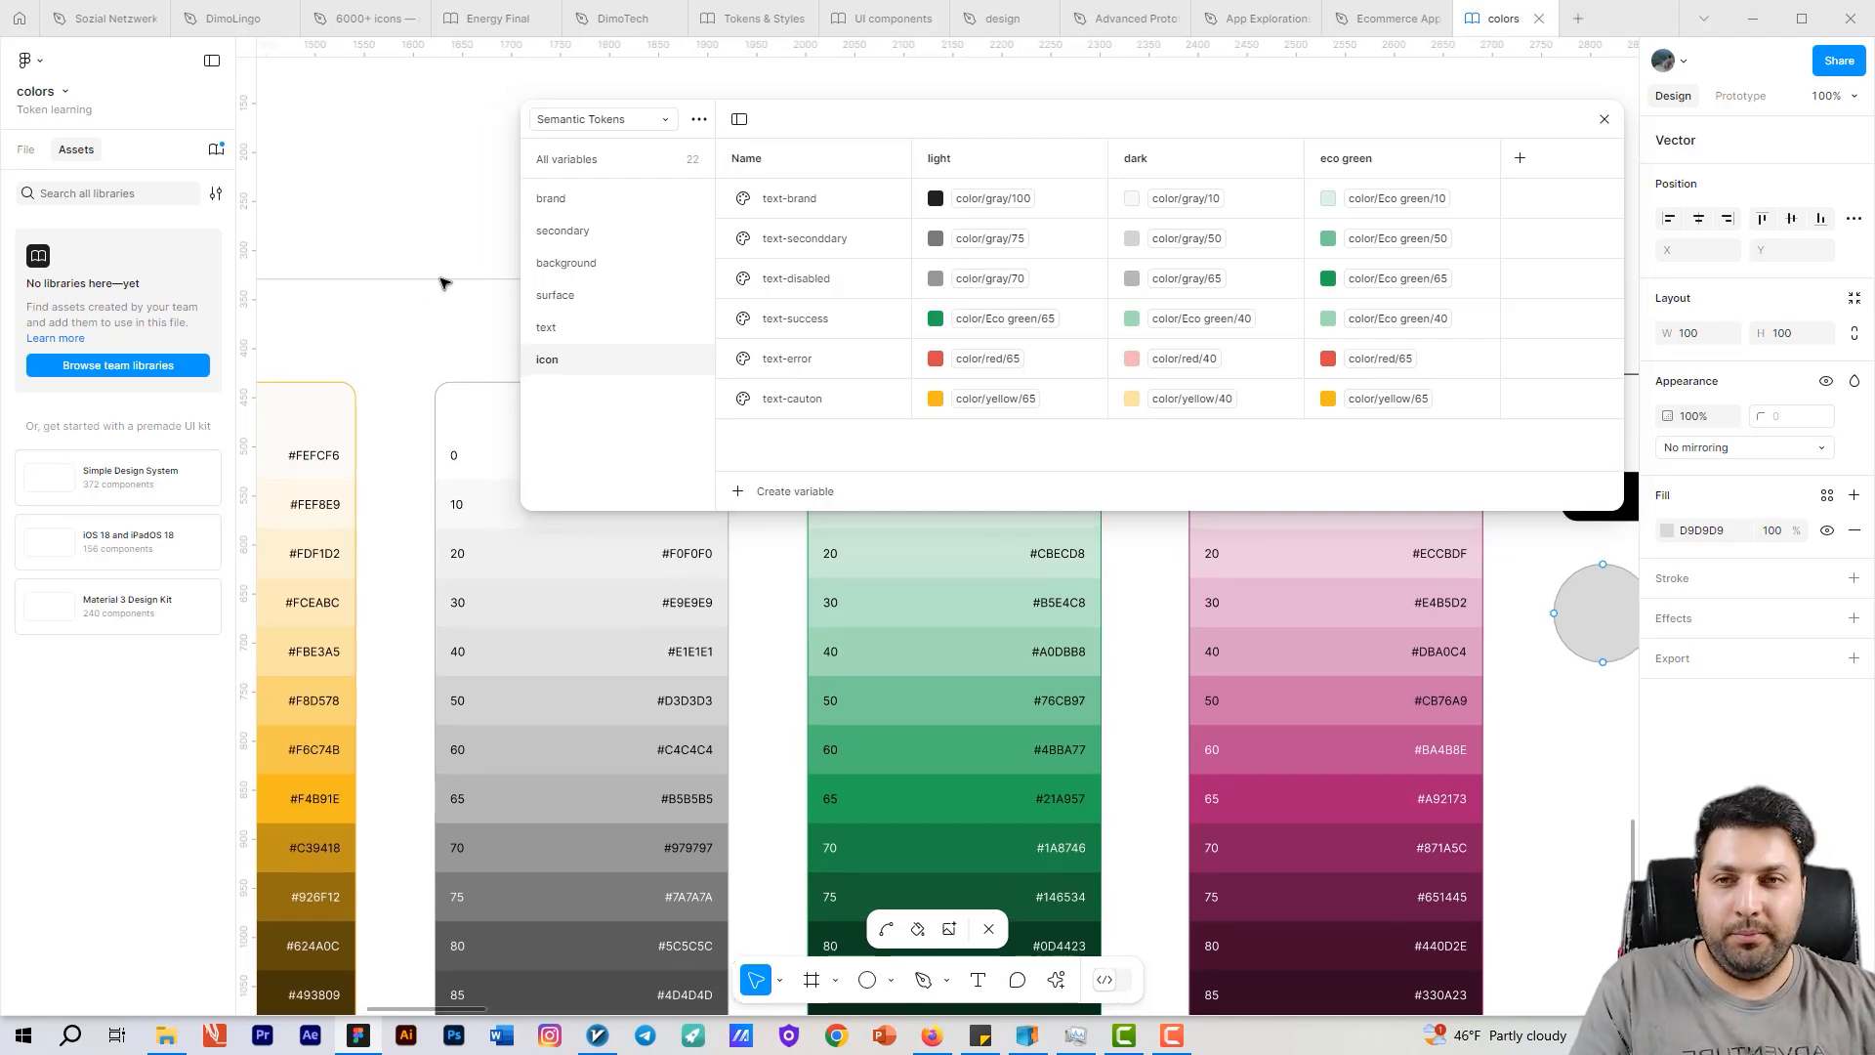
{"action": "left_click", "coordinate": [1604, 120]}
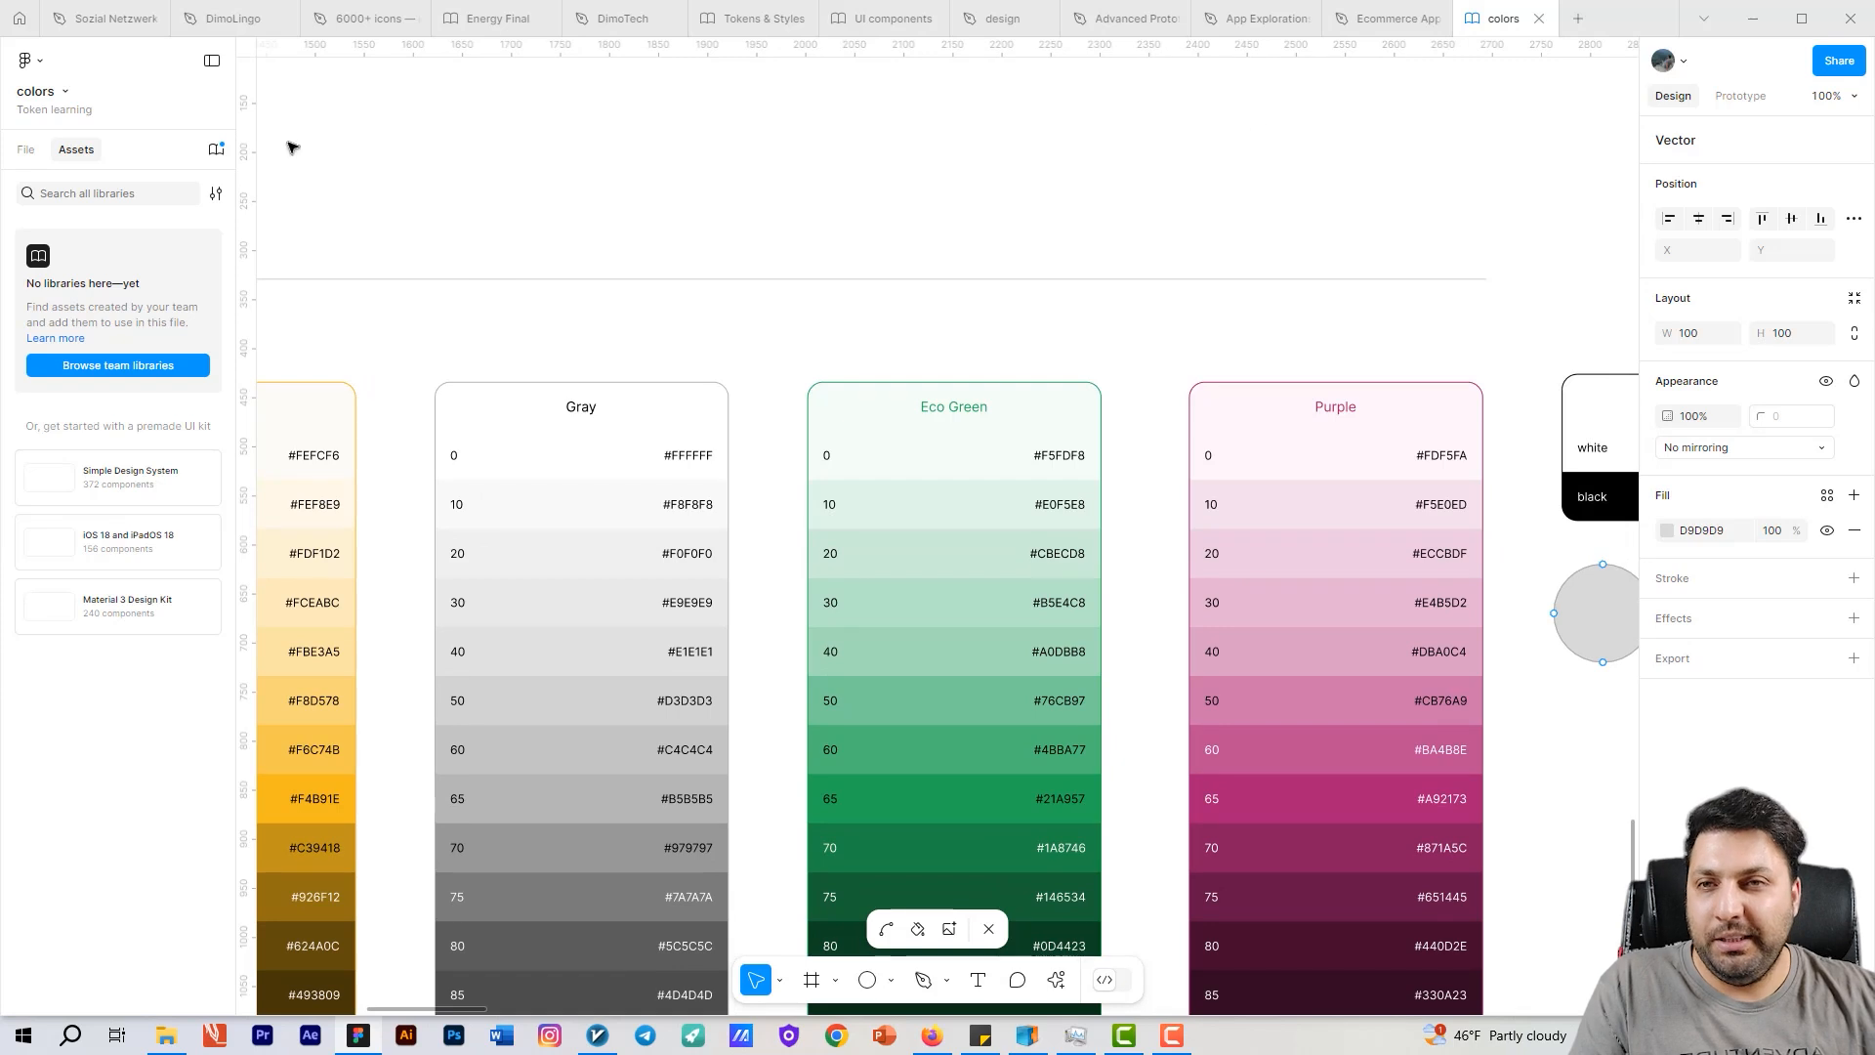
{"action": "left_click", "coordinate": [23, 152]}
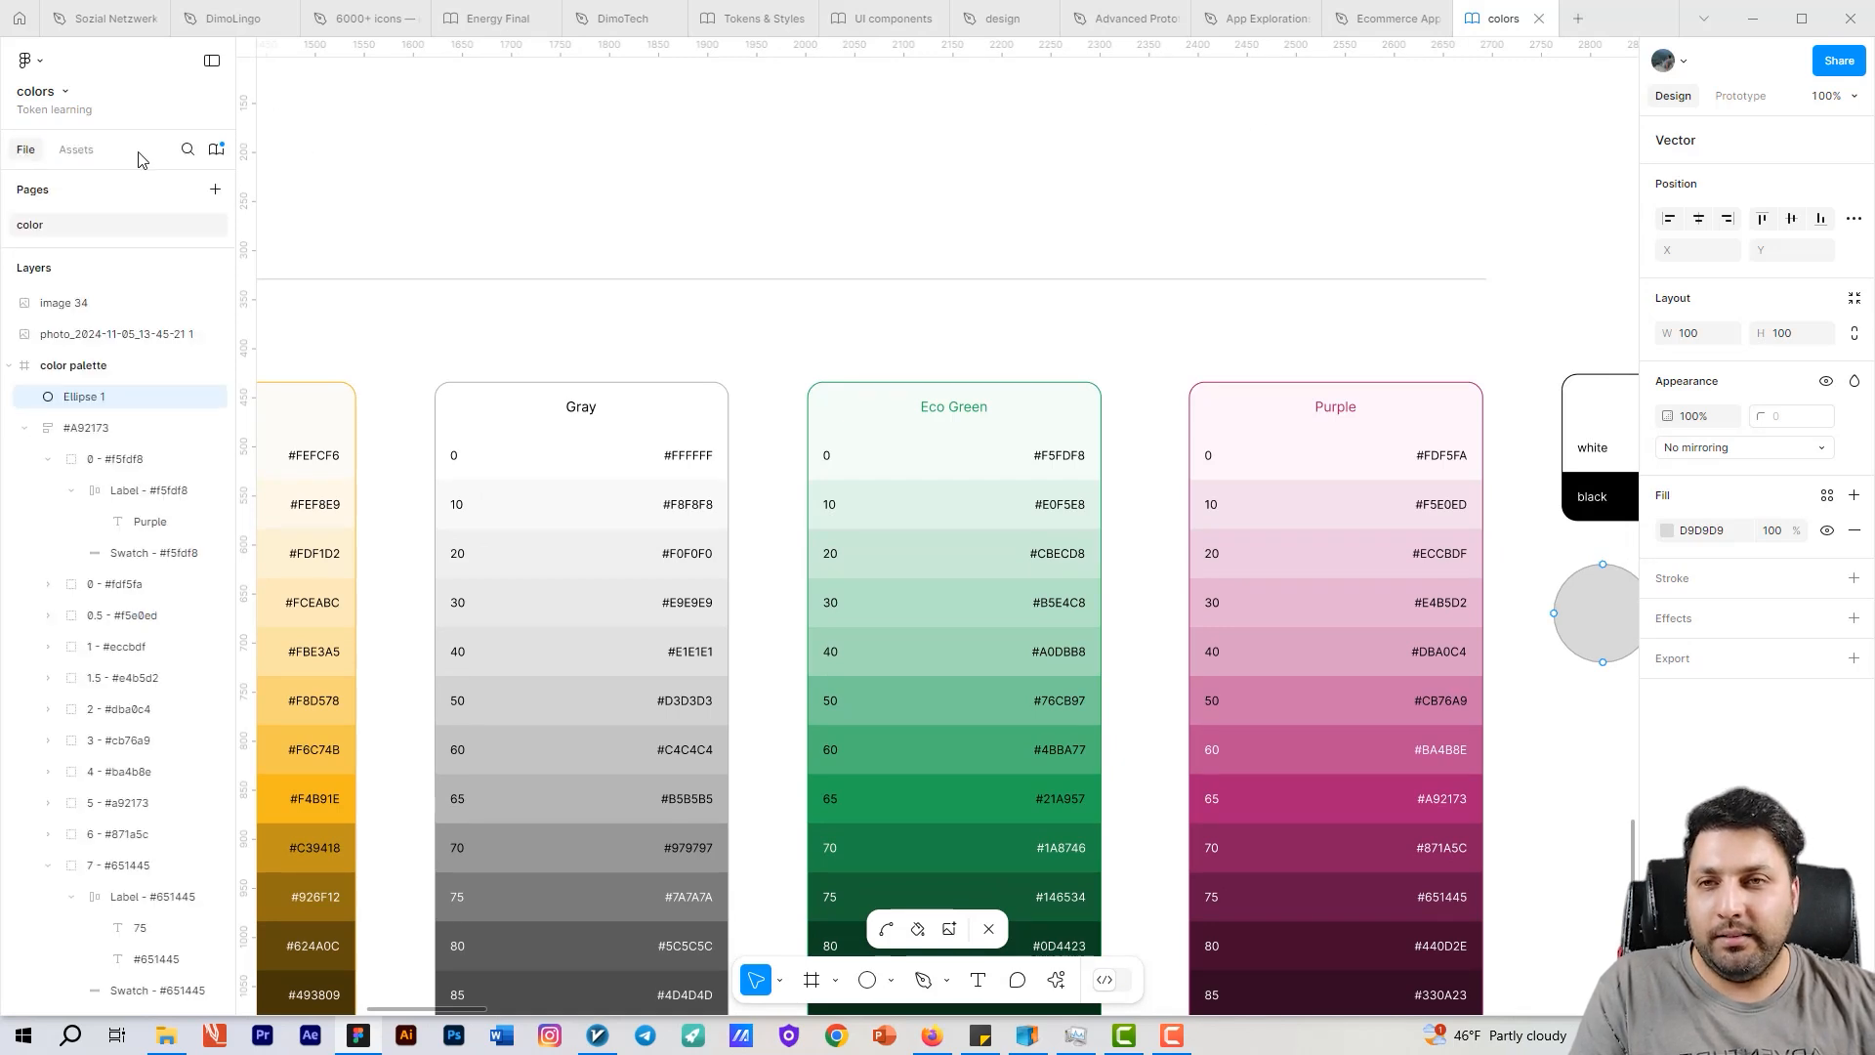
{"action": "left_click", "coordinate": [216, 149]}
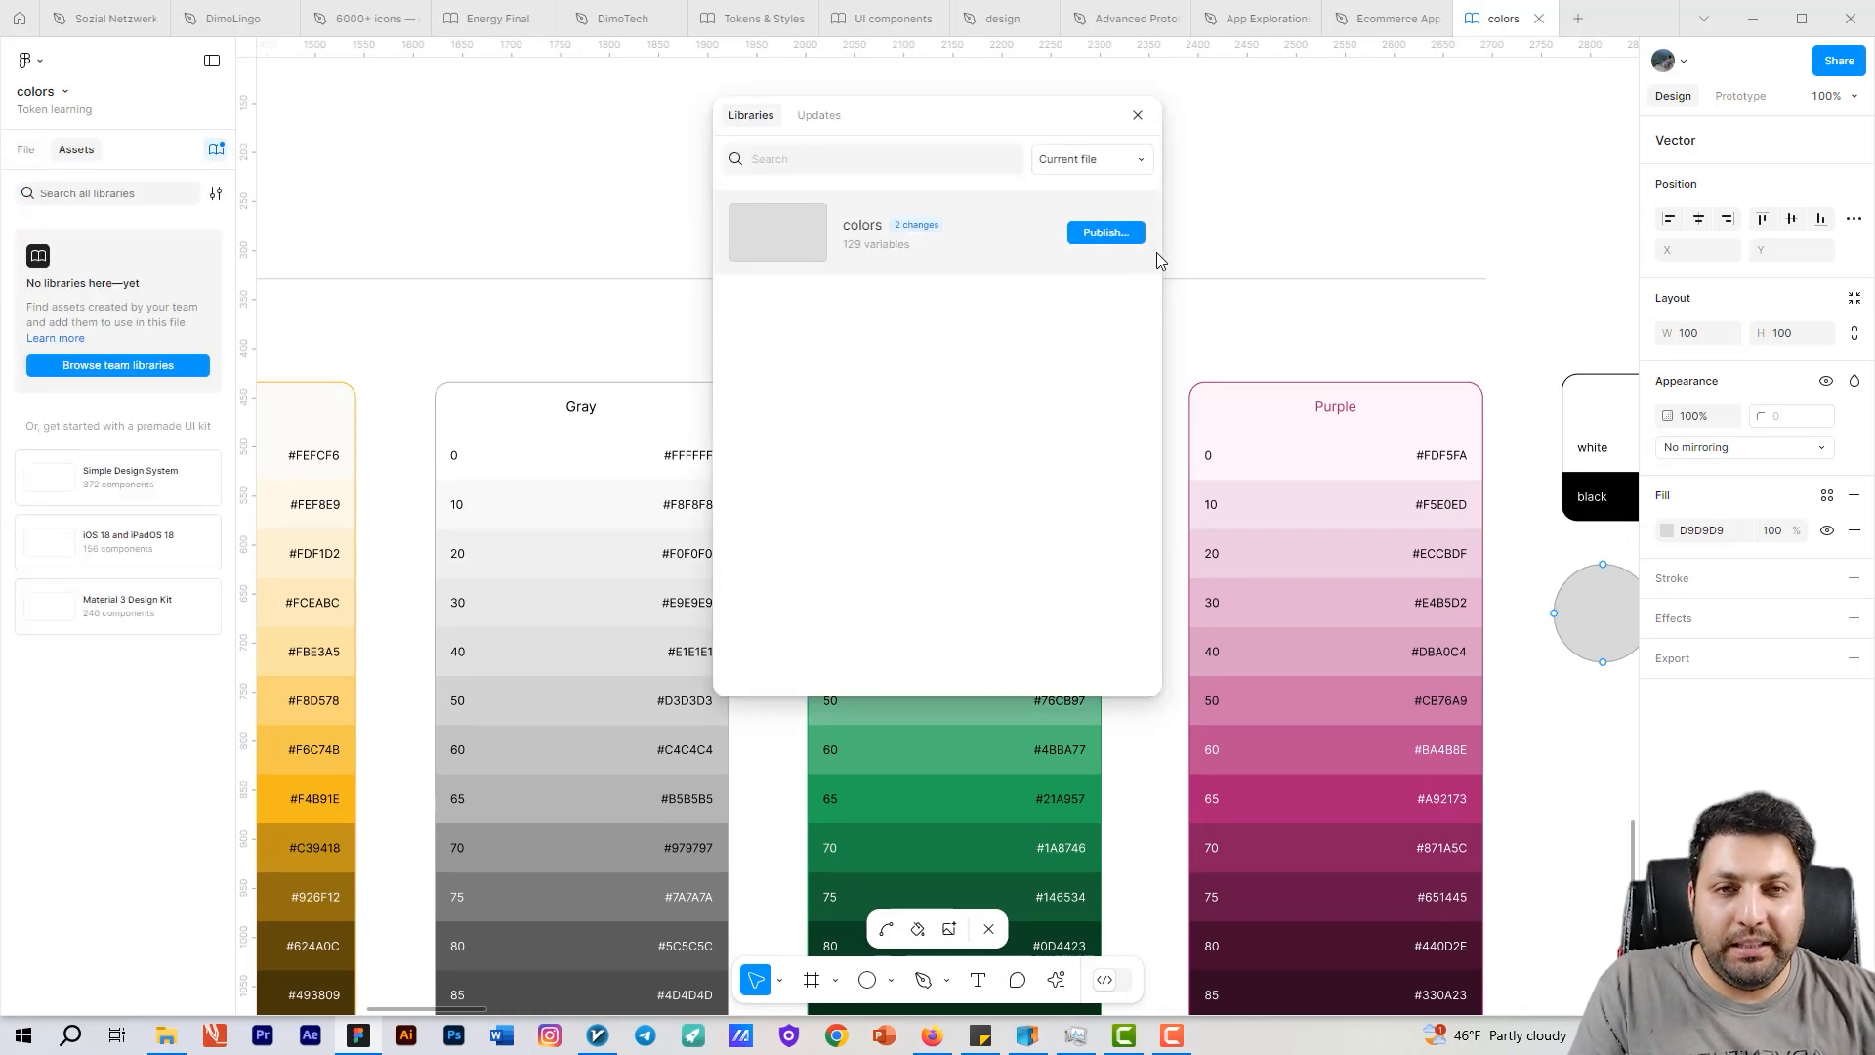
{"action": "left_click", "coordinate": [1095, 233]}
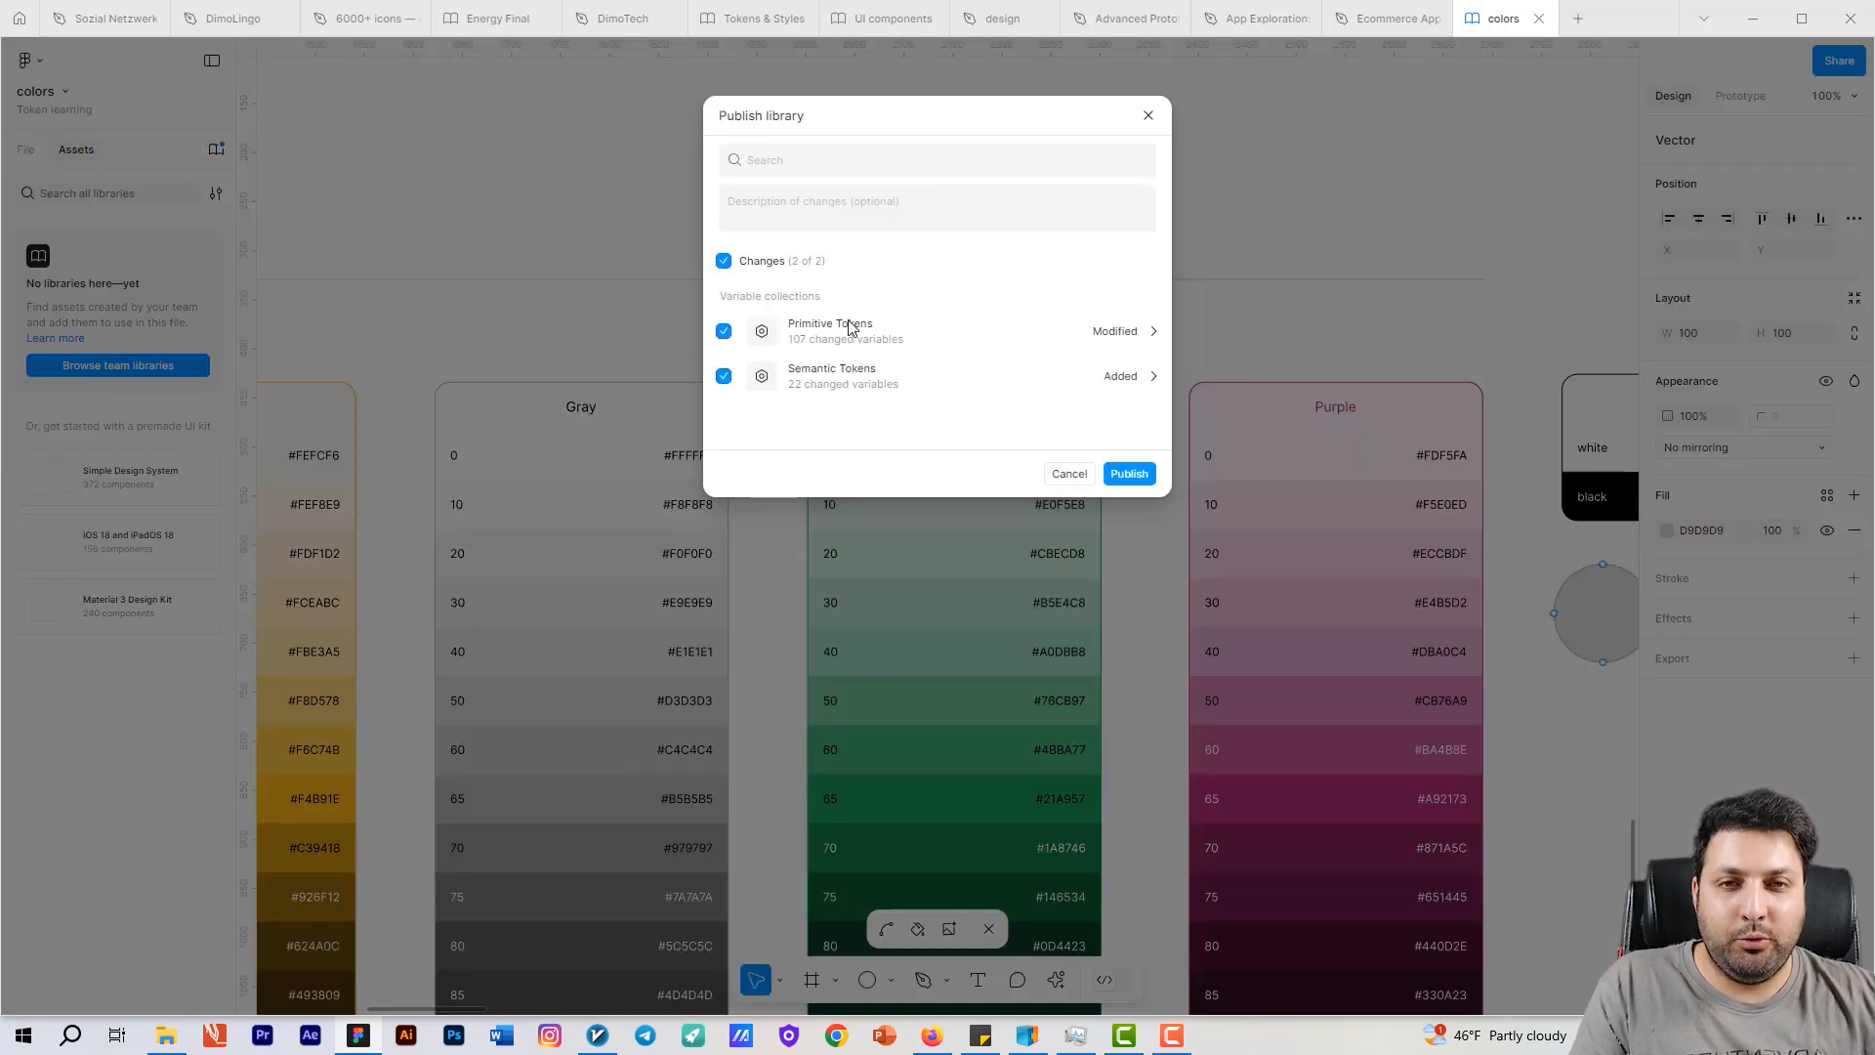
{"action": "left_click", "coordinate": [1129, 475]}
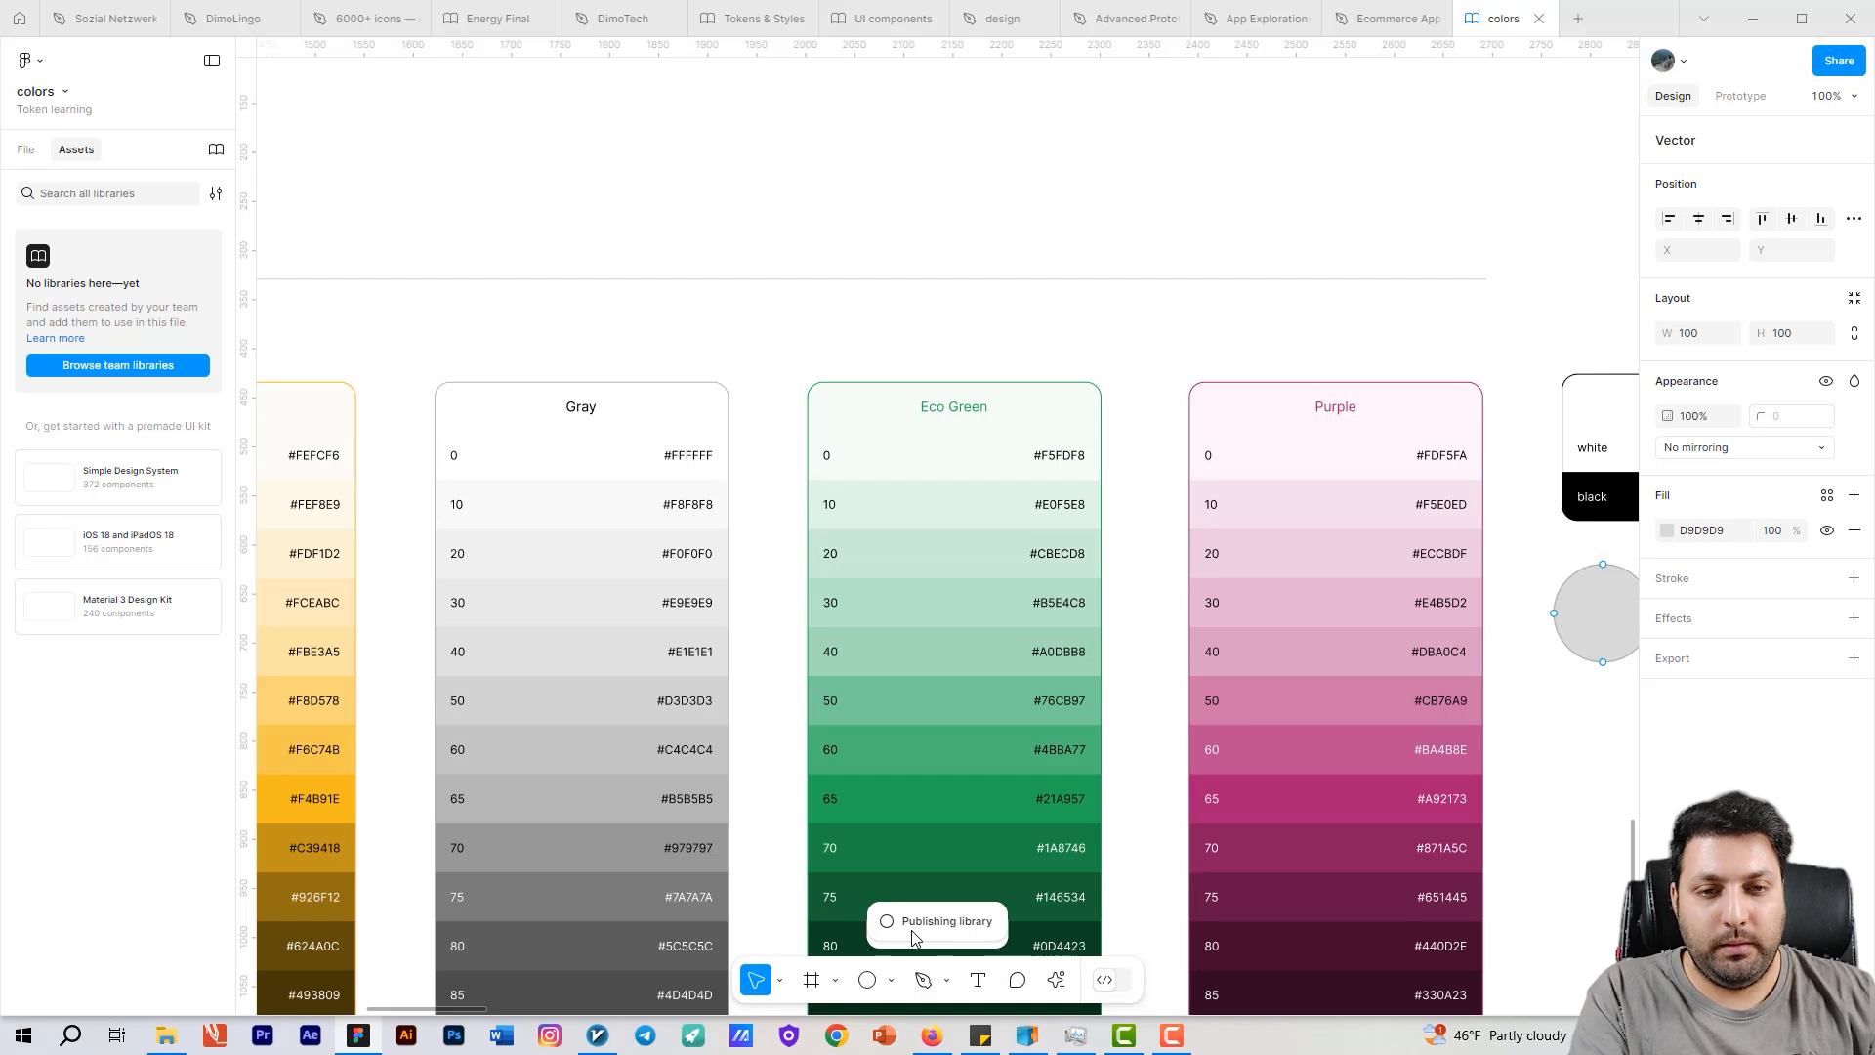
{"action": "scroll", "coordinate": [1086, 776], "scroll_direction": "down", "scroll_amount": 4}
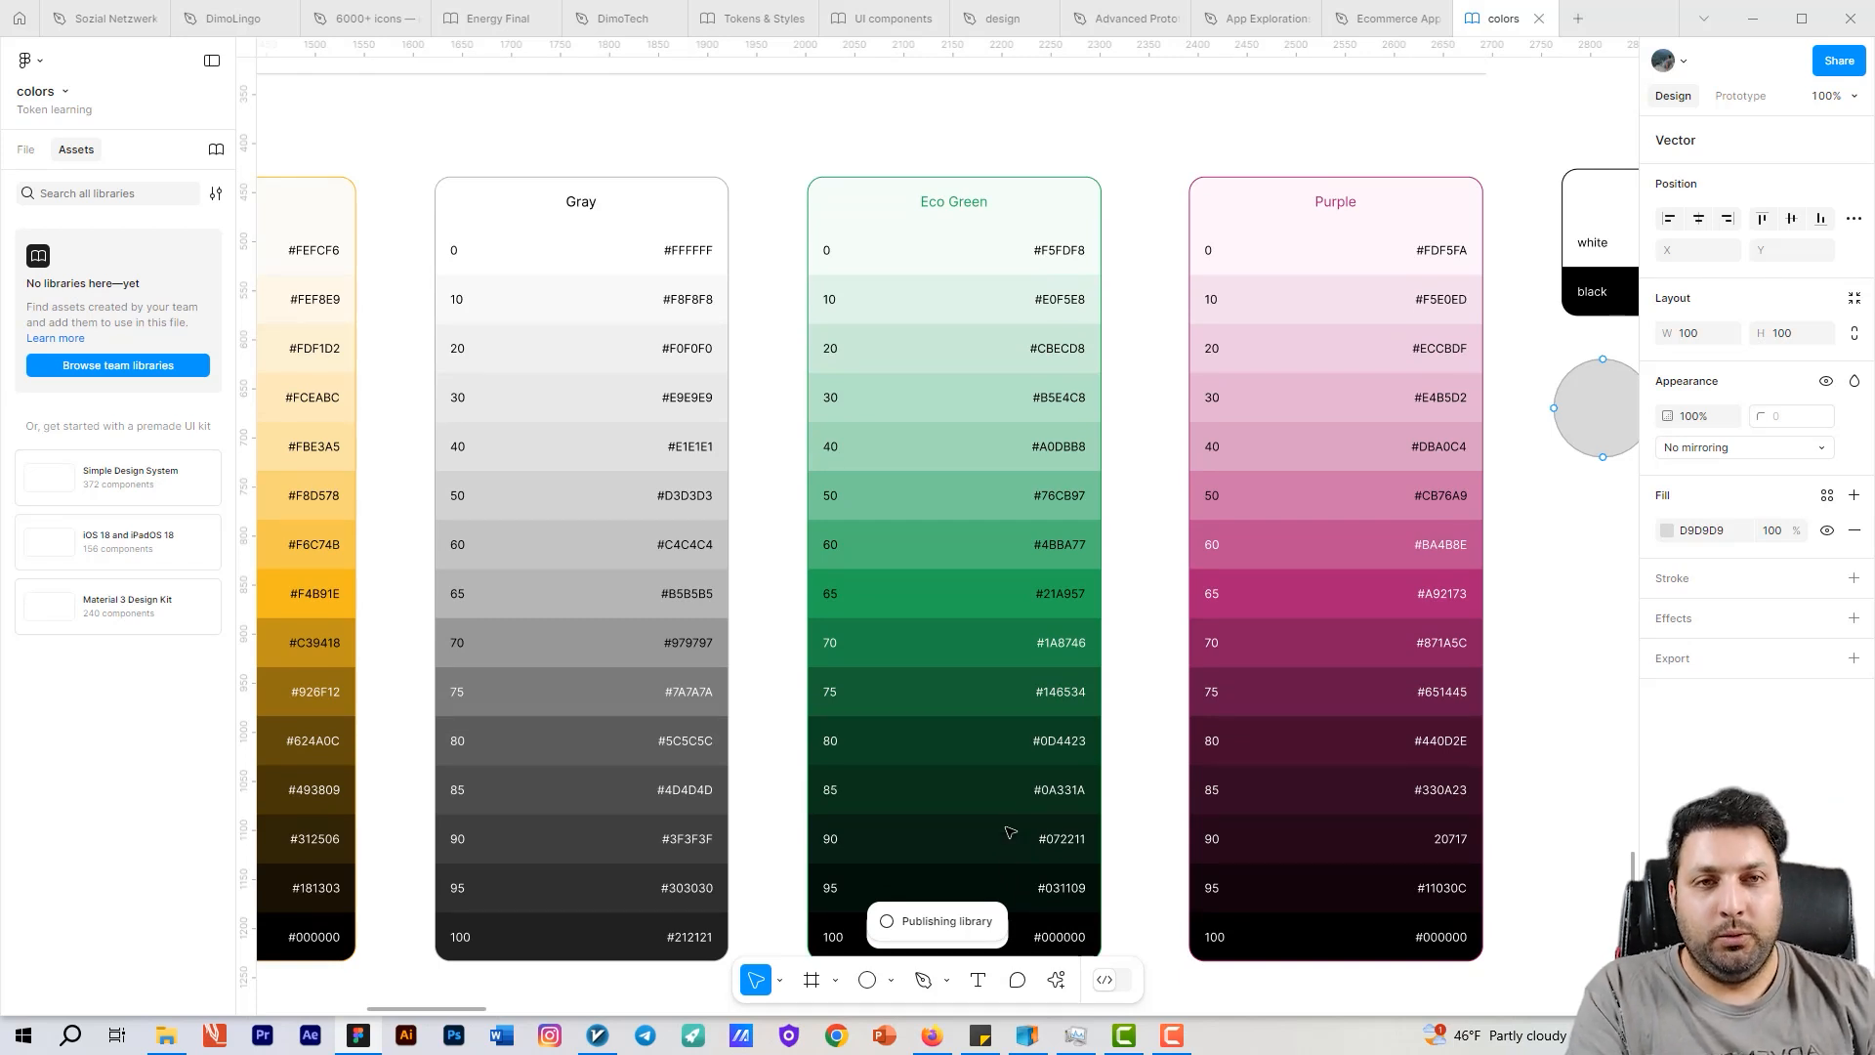
{"action": "scroll", "coordinate": [1050, 527], "scroll_direction": "down", "scroll_amount": 8}
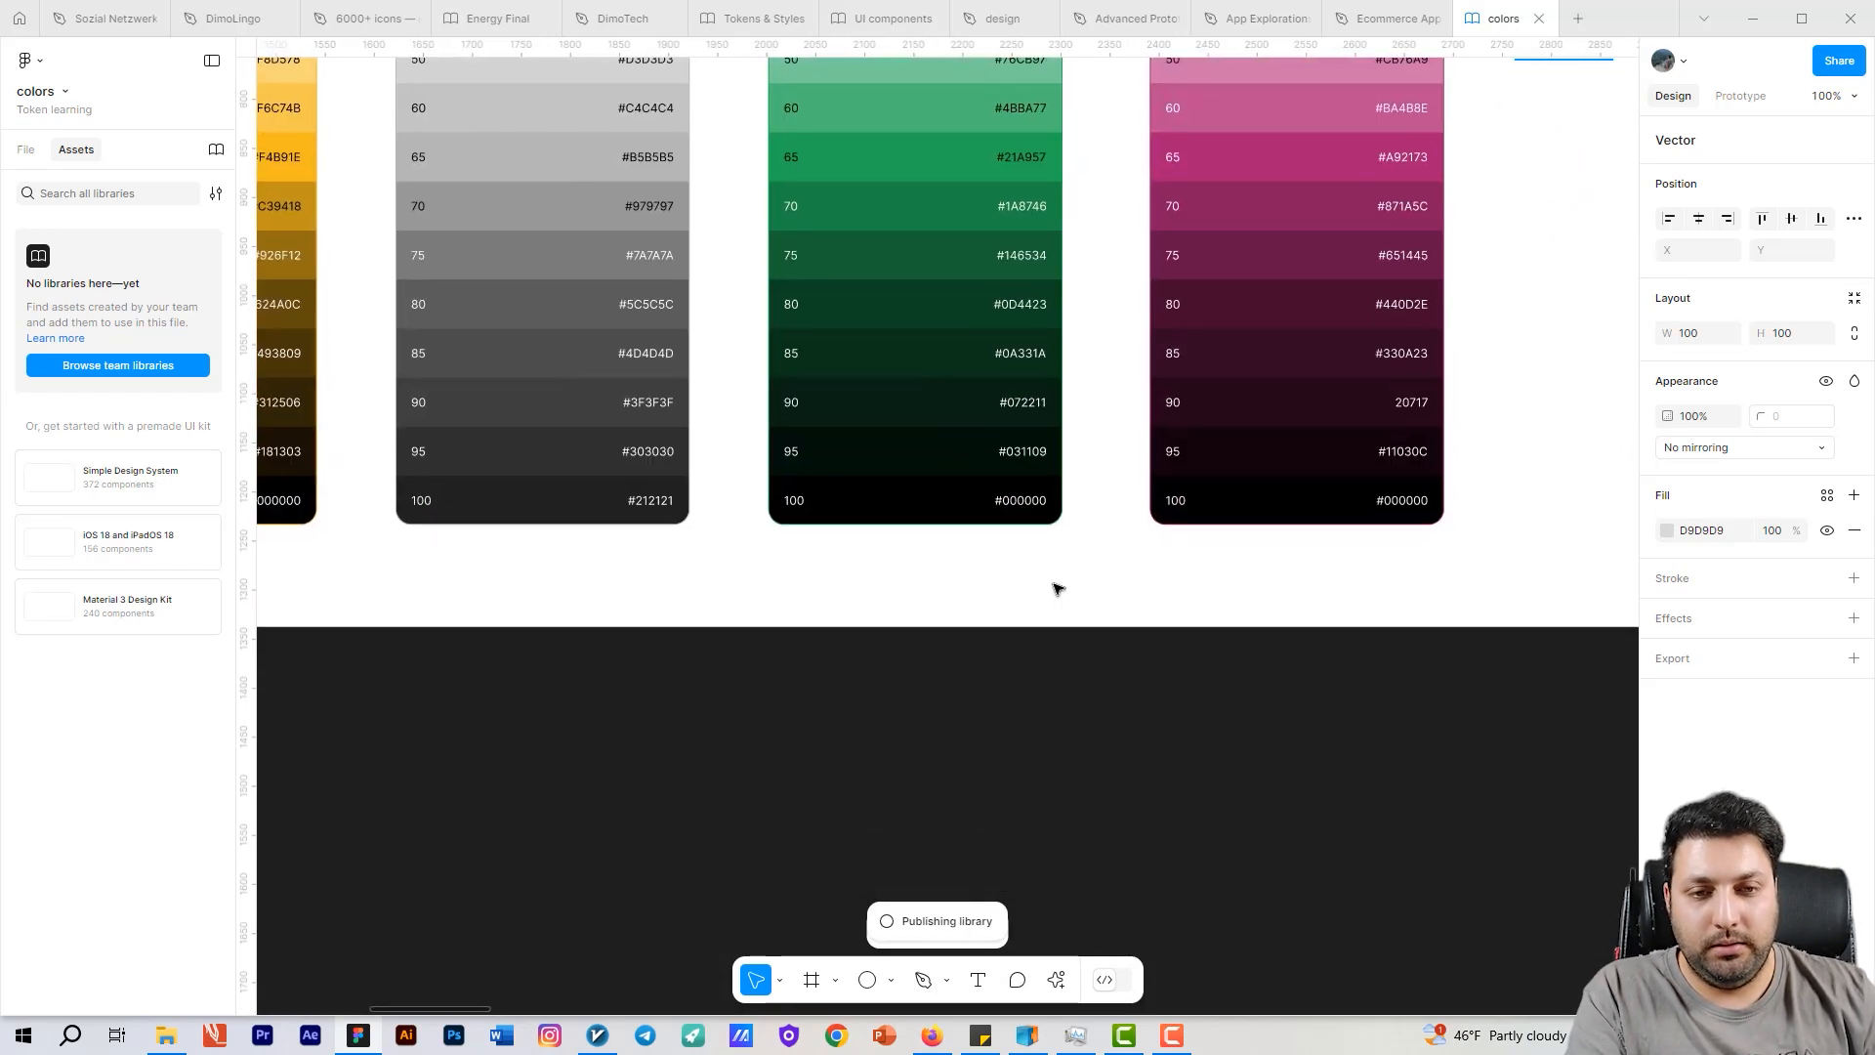
{"action": "scroll", "coordinate": [1052, 584], "scroll_direction": "up", "scroll_amount": 1}
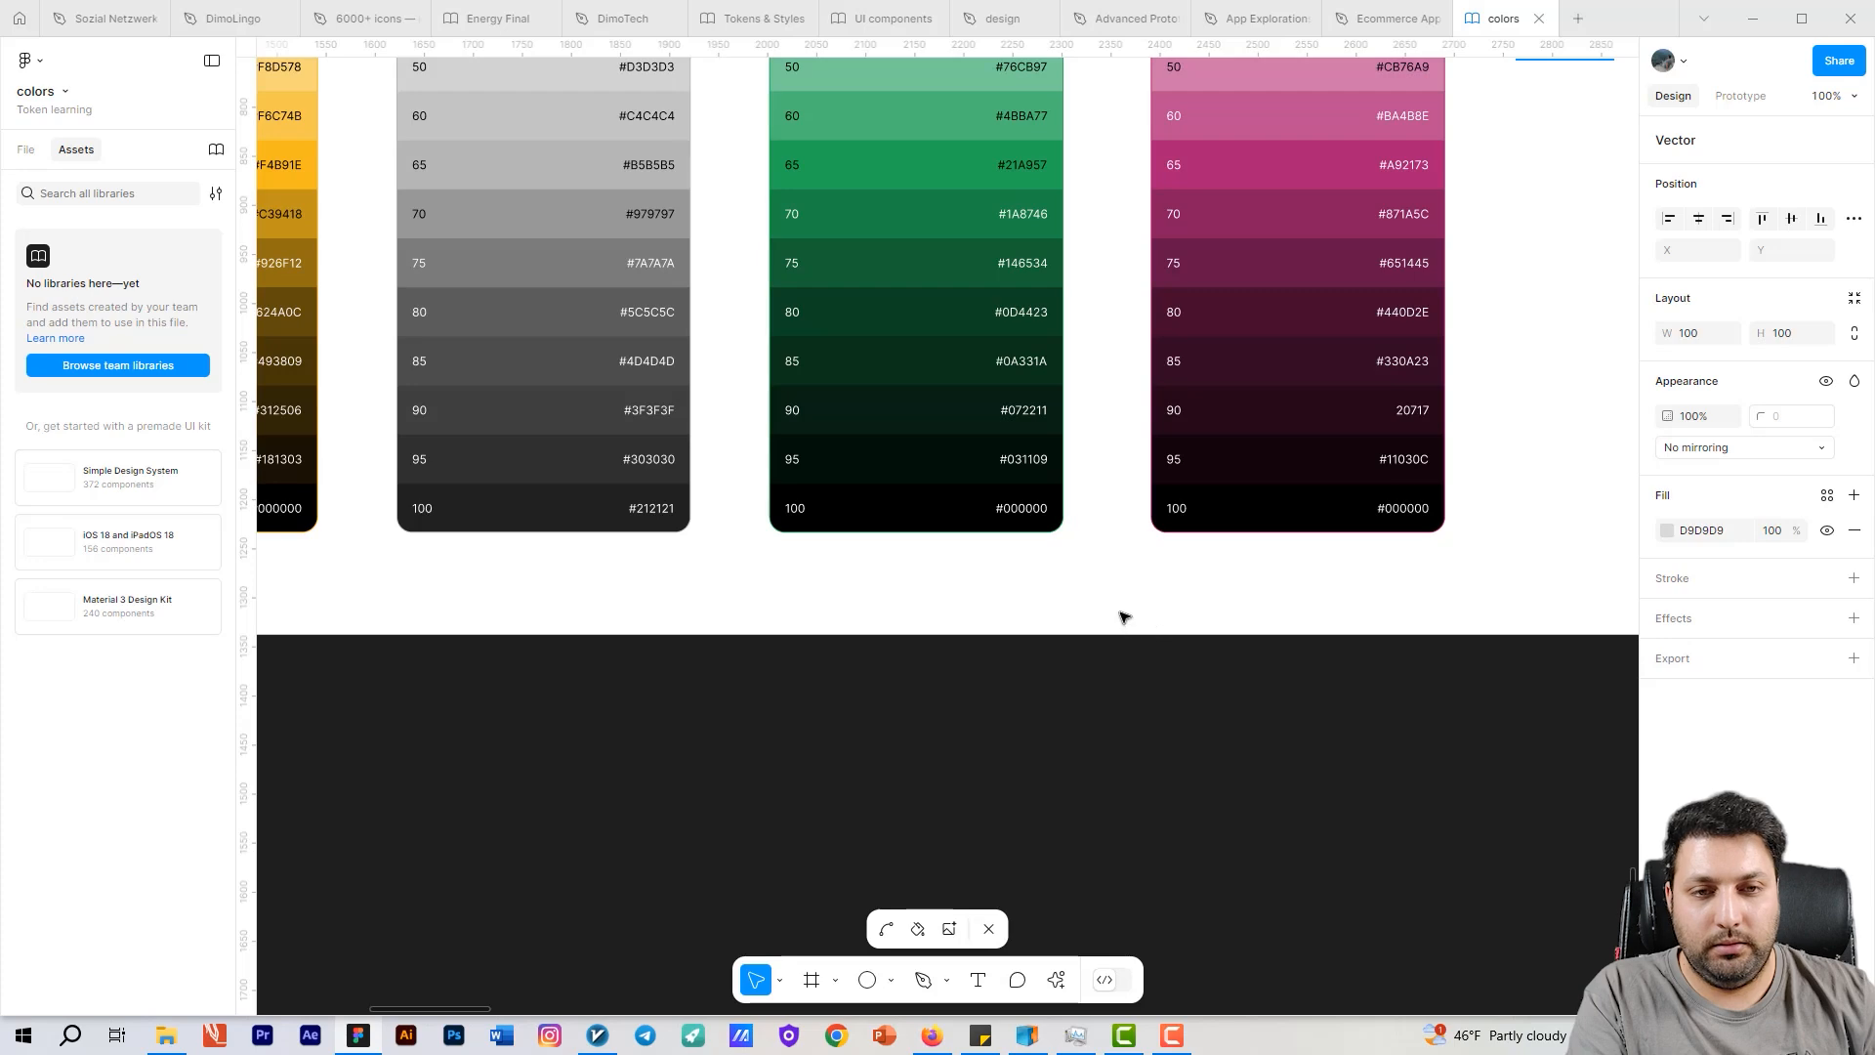
{"action": "left_click_drag", "start_coordinate": [1035, 667], "coordinate": [1142, 836]}
{"action": "scroll", "coordinate": [1141, 836], "scroll_direction": "up", "scroll_amount": 2}
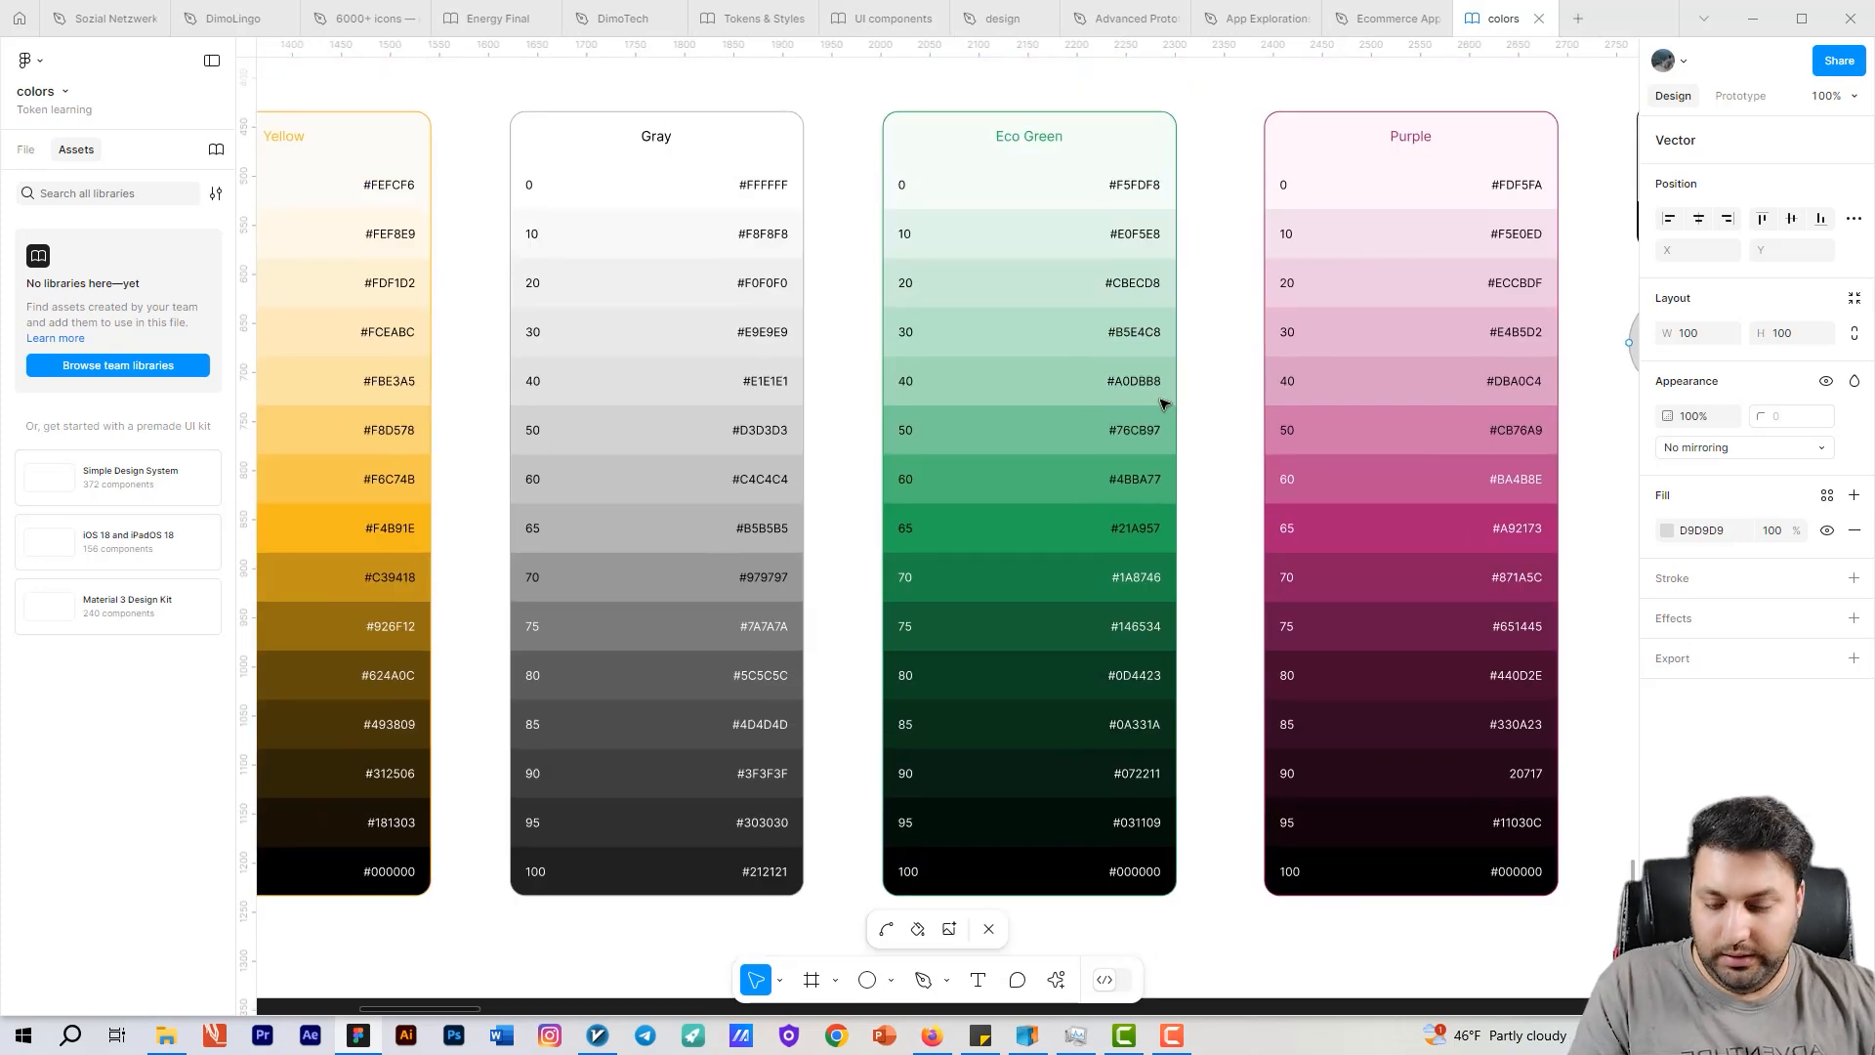
{"action": "scroll", "coordinate": [1138, 376], "scroll_direction": "down", "scroll_amount": 3}
{"action": "scroll", "coordinate": [1138, 376], "scroll_direction": "down", "scroll_amount": 1}
{"action": "left_click_drag", "start_coordinate": [1384, 436], "coordinate": [1360, 597]}
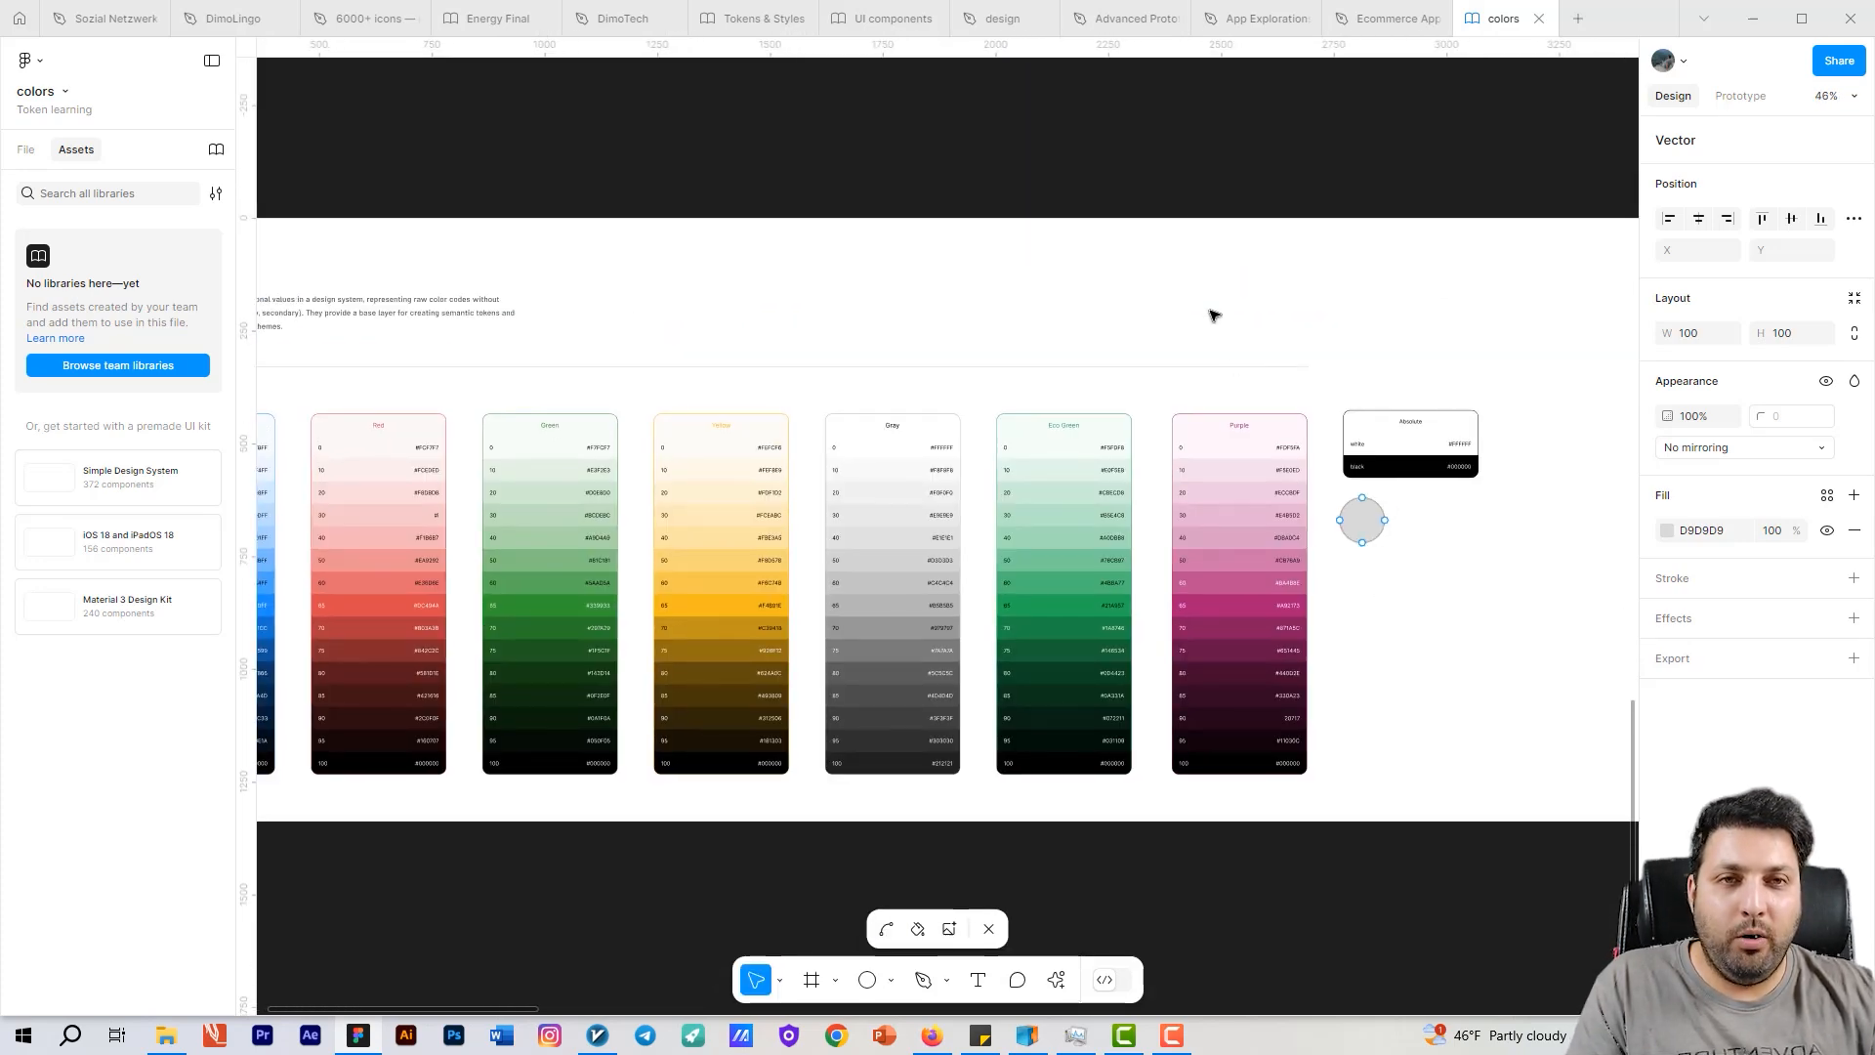
Step: Switch to the design file and publish its library with all variable collections and components
{"action": "left_click", "coordinate": [986, 20]}
{"action": "scroll", "coordinate": [1143, 576], "scroll_direction": "right", "scroll_amount": 10}
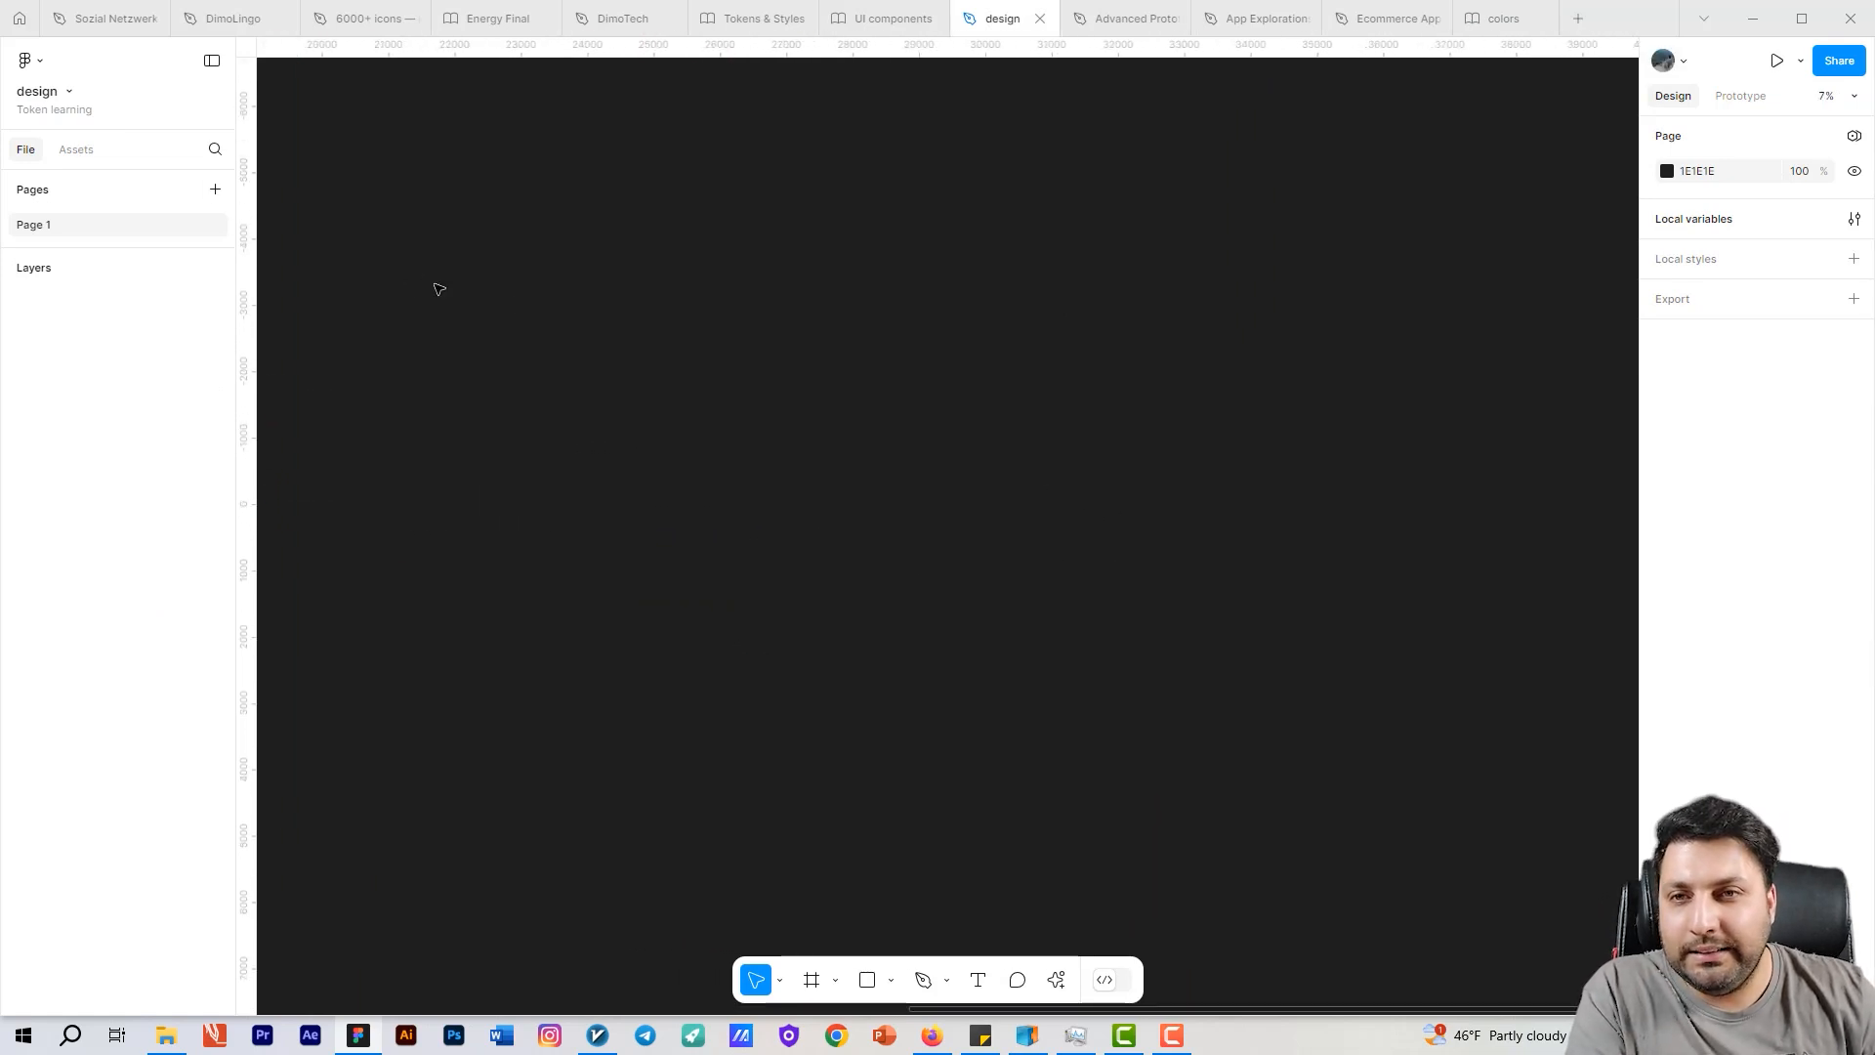
{"action": "left_click", "coordinate": [97, 156]}
{"action": "left_click", "coordinate": [215, 150]}
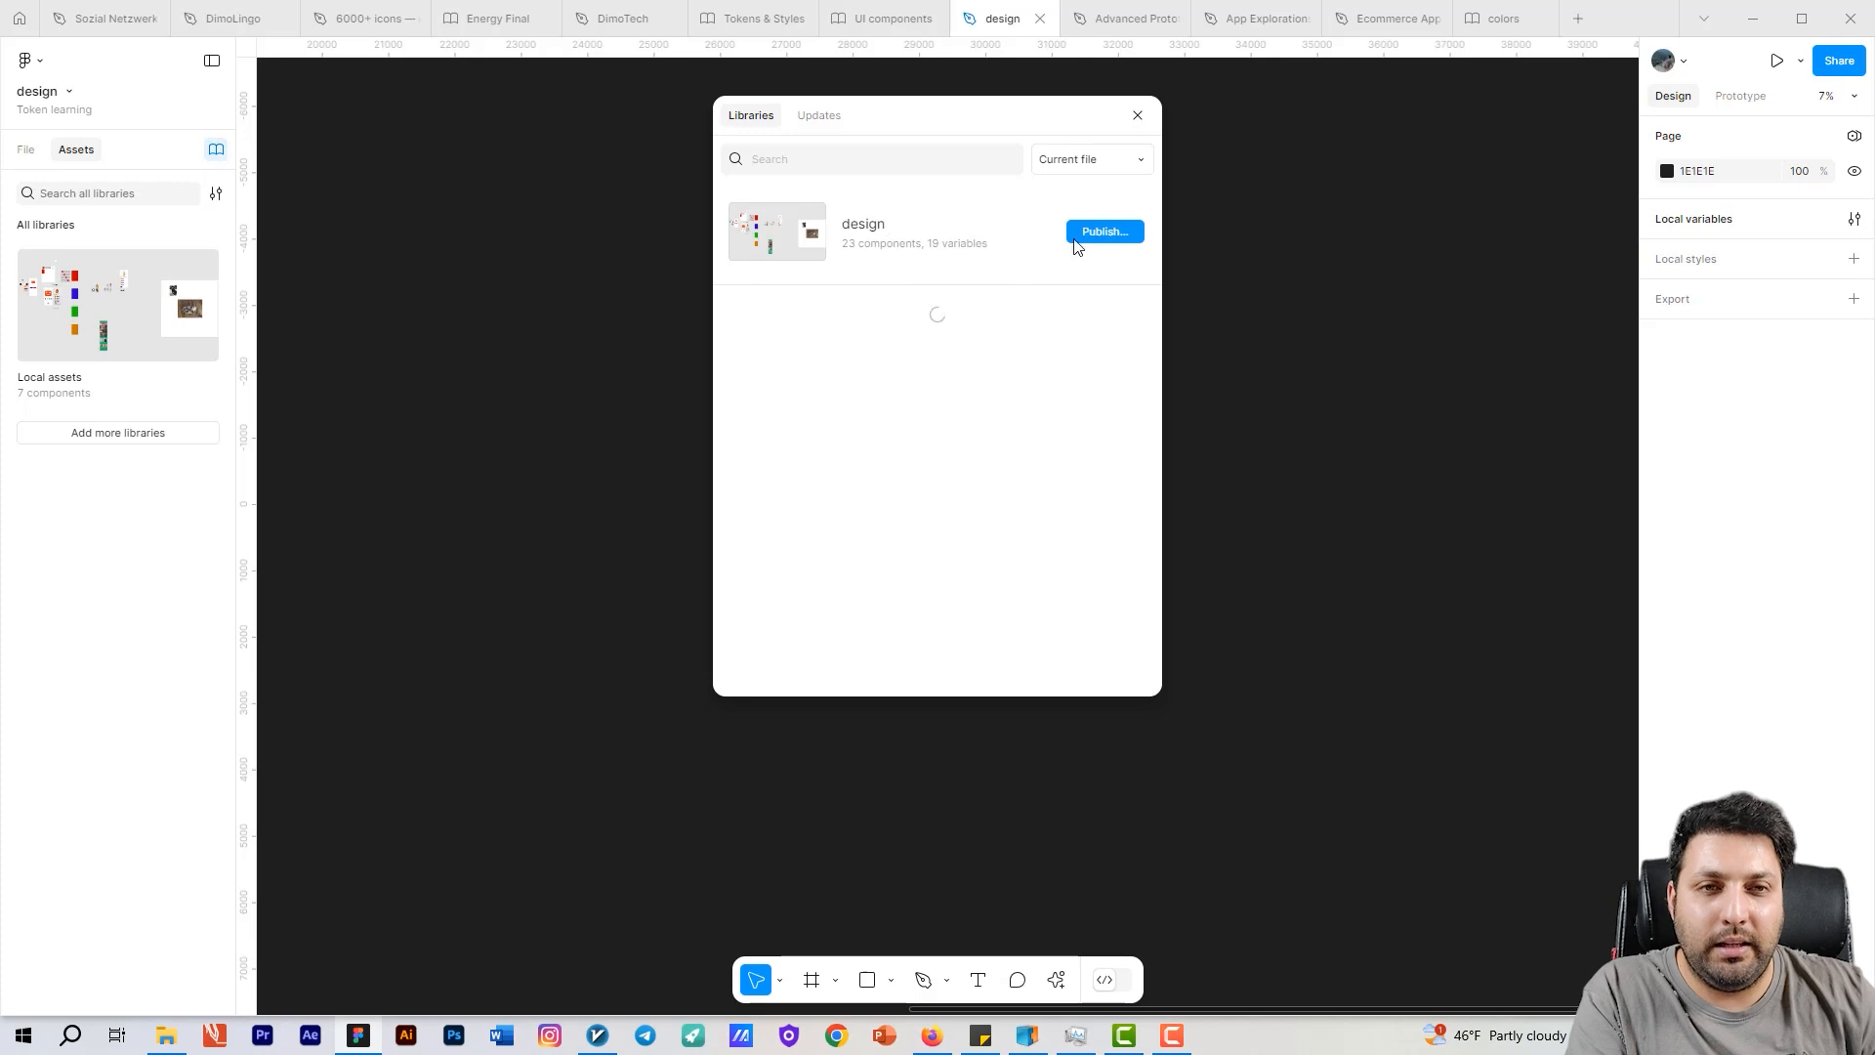
{"action": "left_click", "coordinate": [1084, 237]}
{"action": "scroll", "coordinate": [879, 458], "scroll_direction": "down", "scroll_amount": 3}
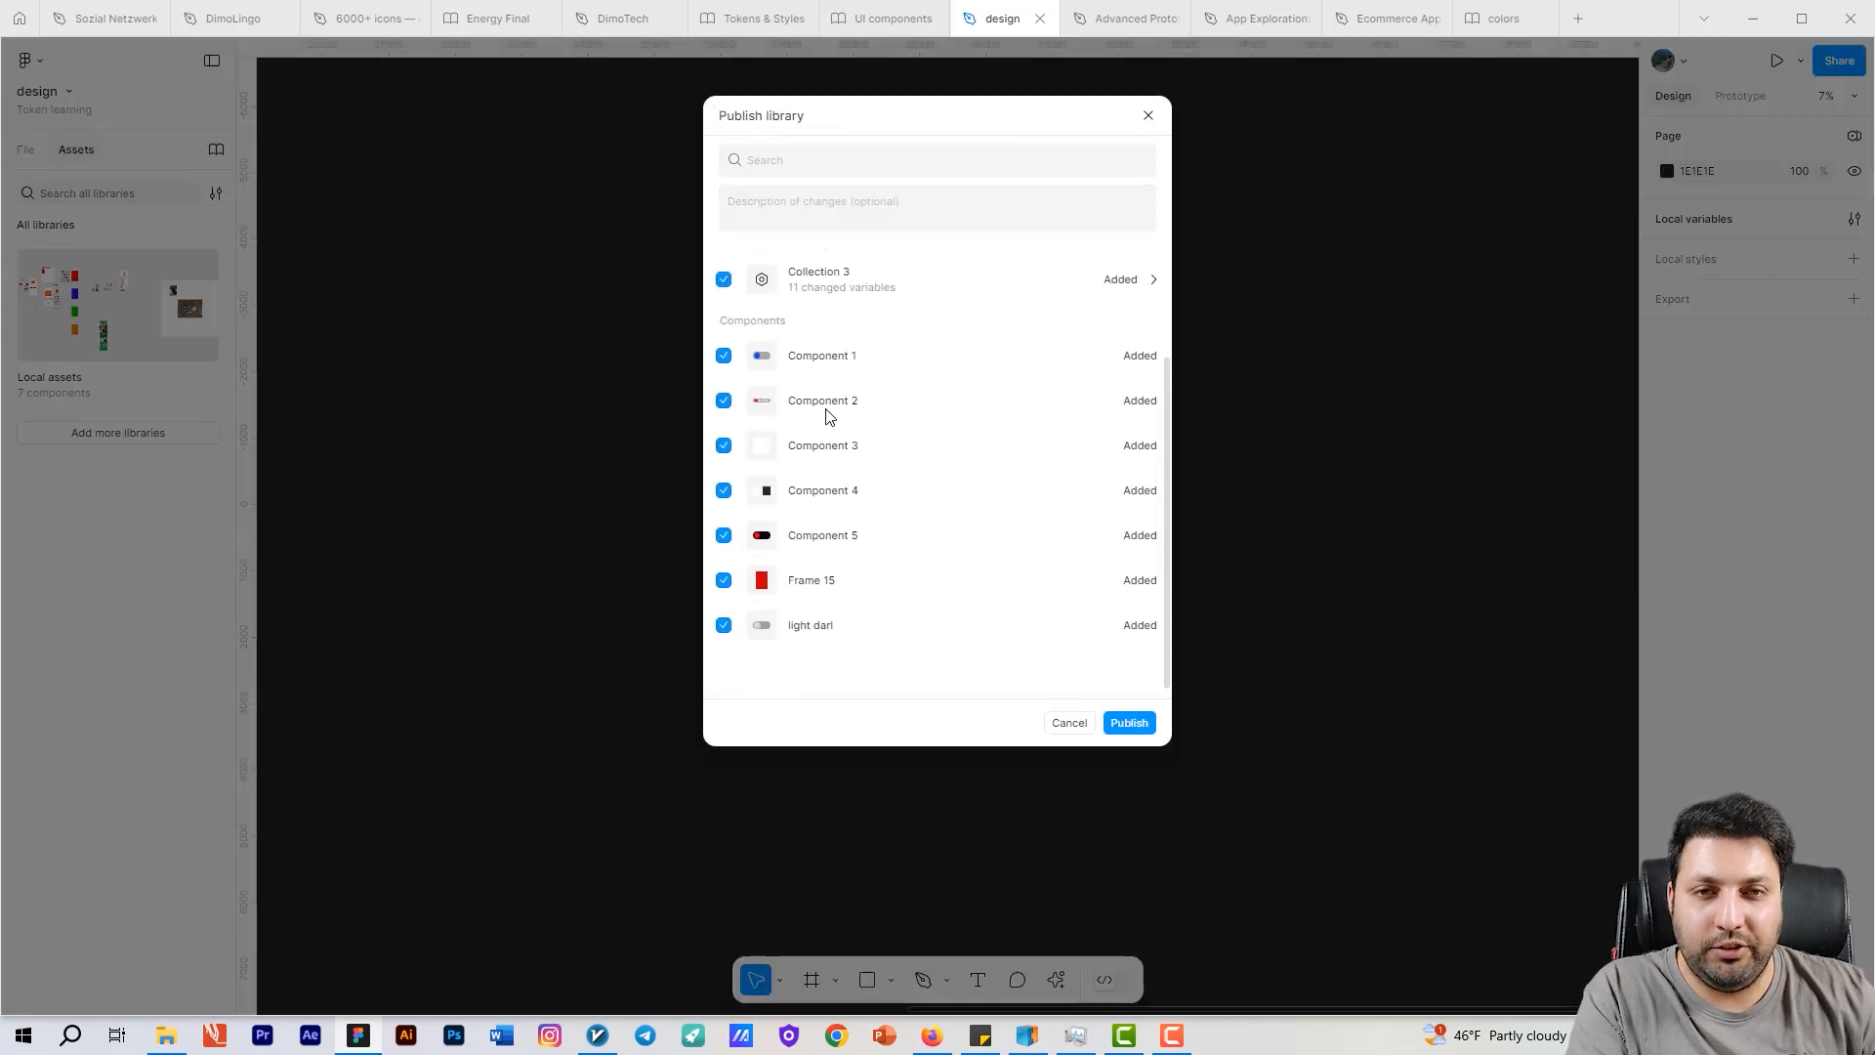
{"action": "scroll", "coordinate": [801, 386], "scroll_direction": "up", "scroll_amount": 3}
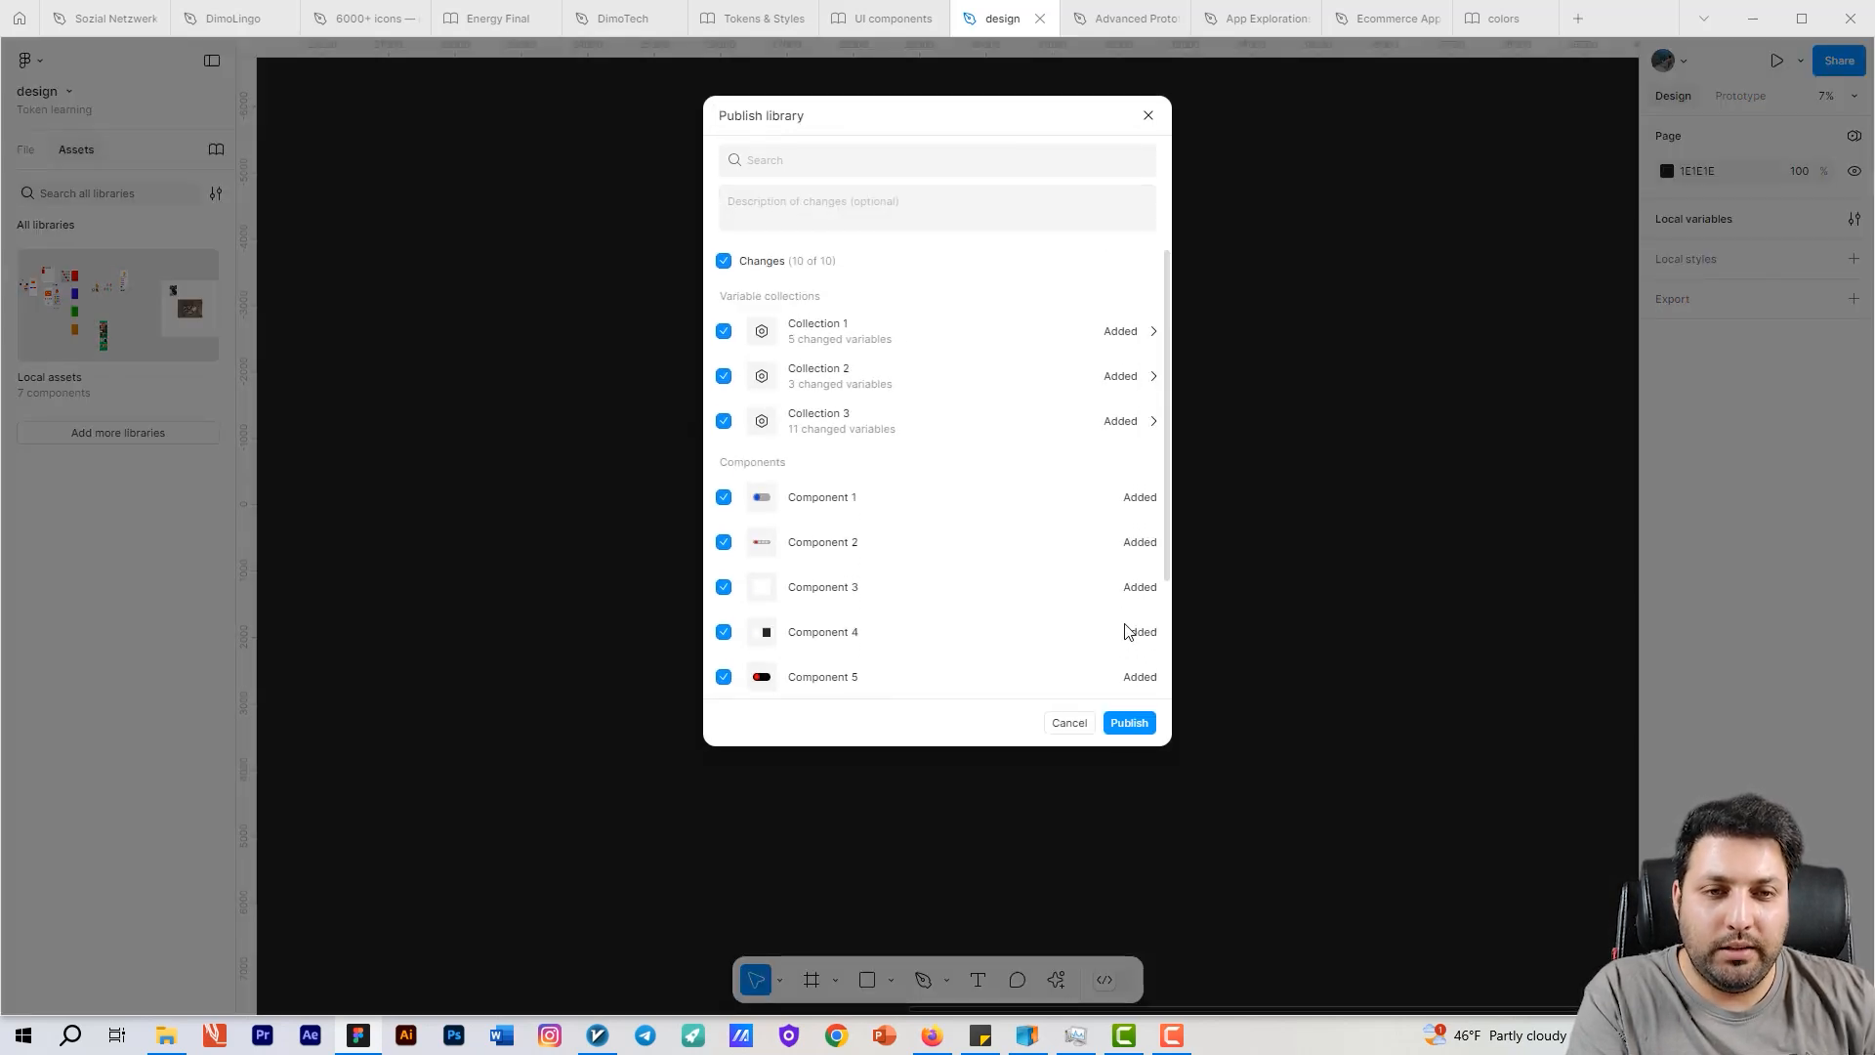
{"action": "left_click", "coordinate": [1129, 723]}
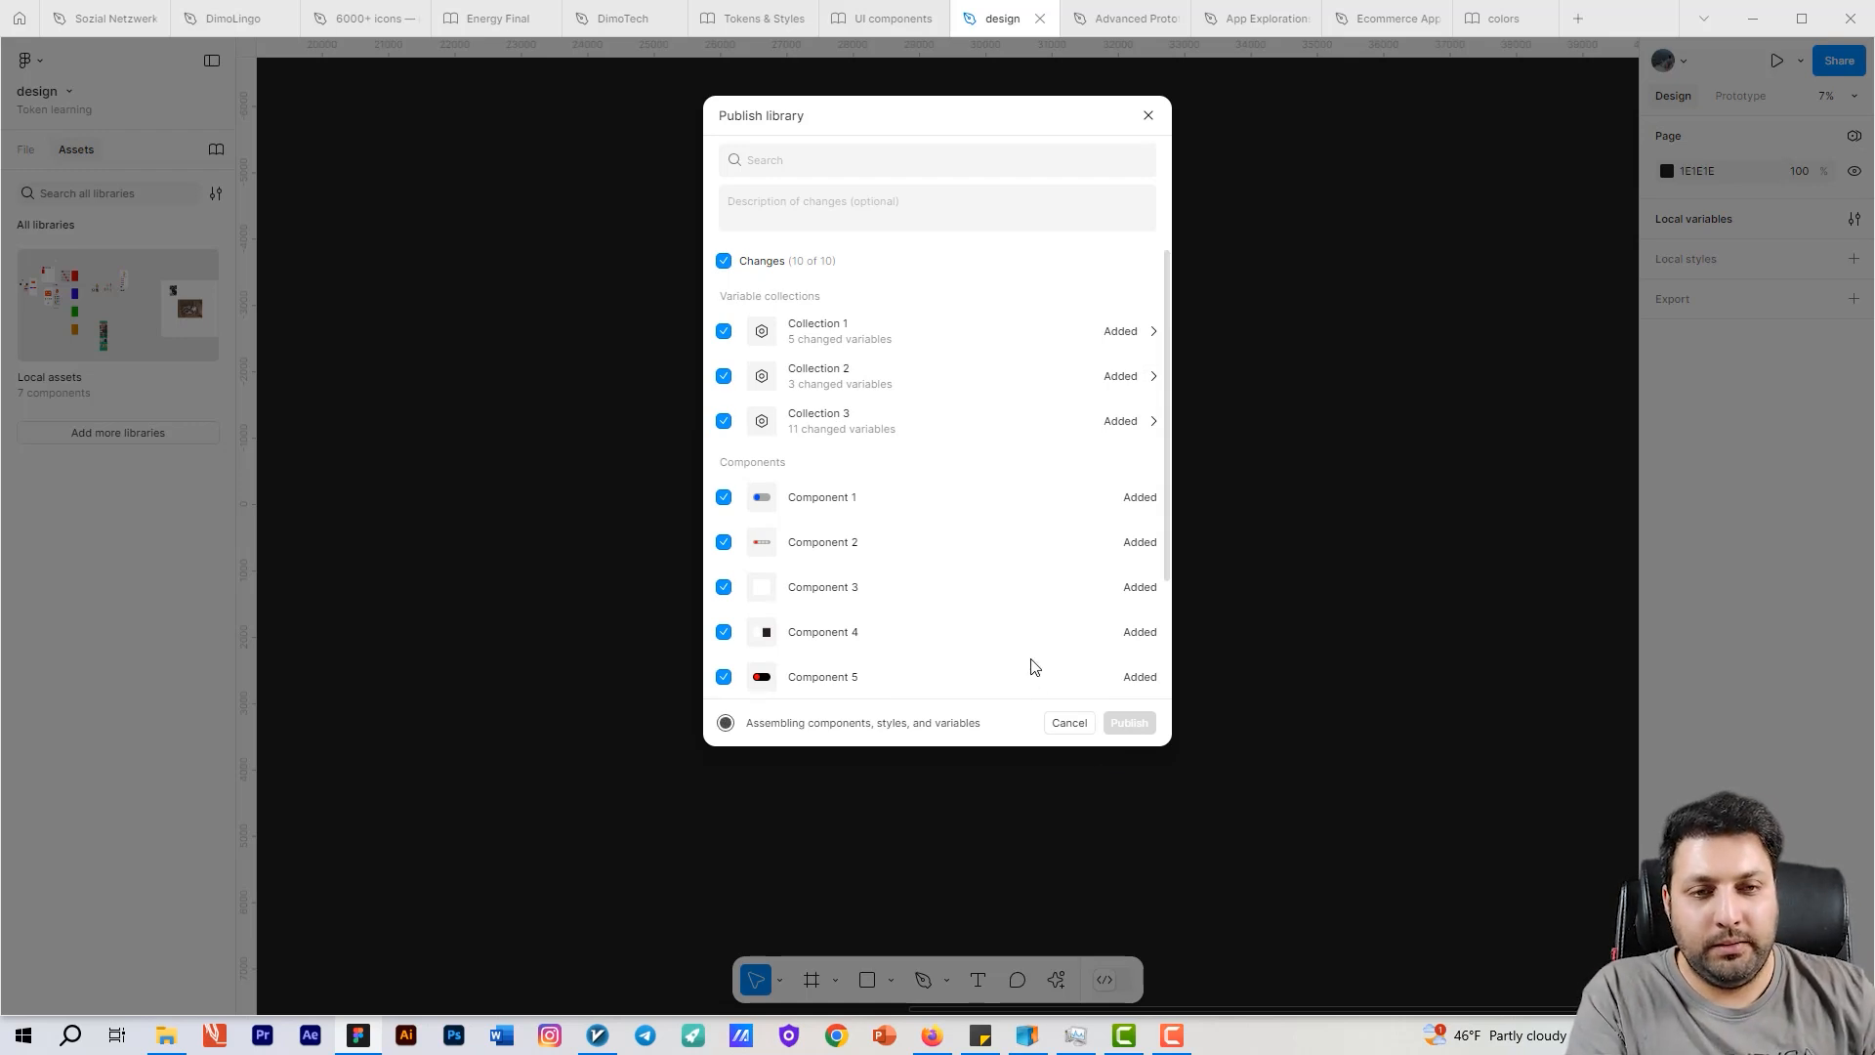
{"action": "scroll", "coordinate": [969, 679], "scroll_direction": "down", "scroll_amount": 1}
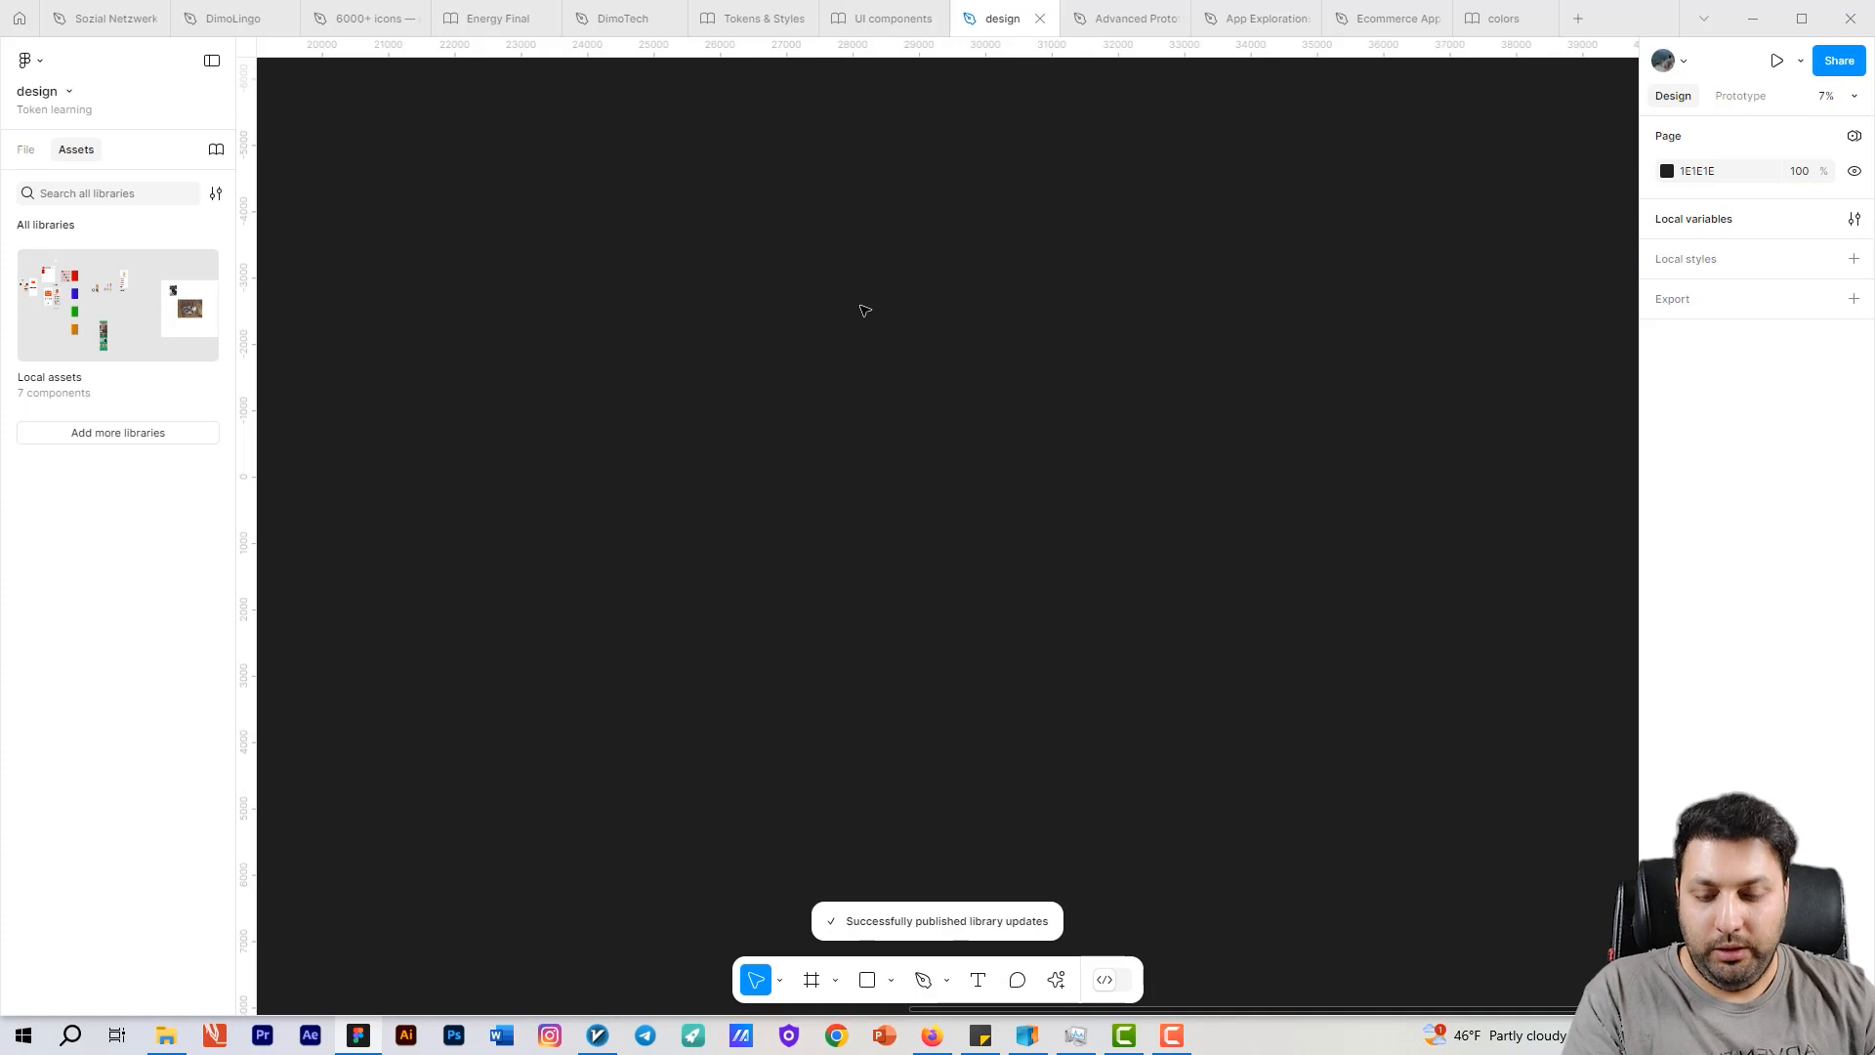
Step: Add a new Android Compact phone frame of 412 × 917 to the page
{"action": "key", "text": "f"}
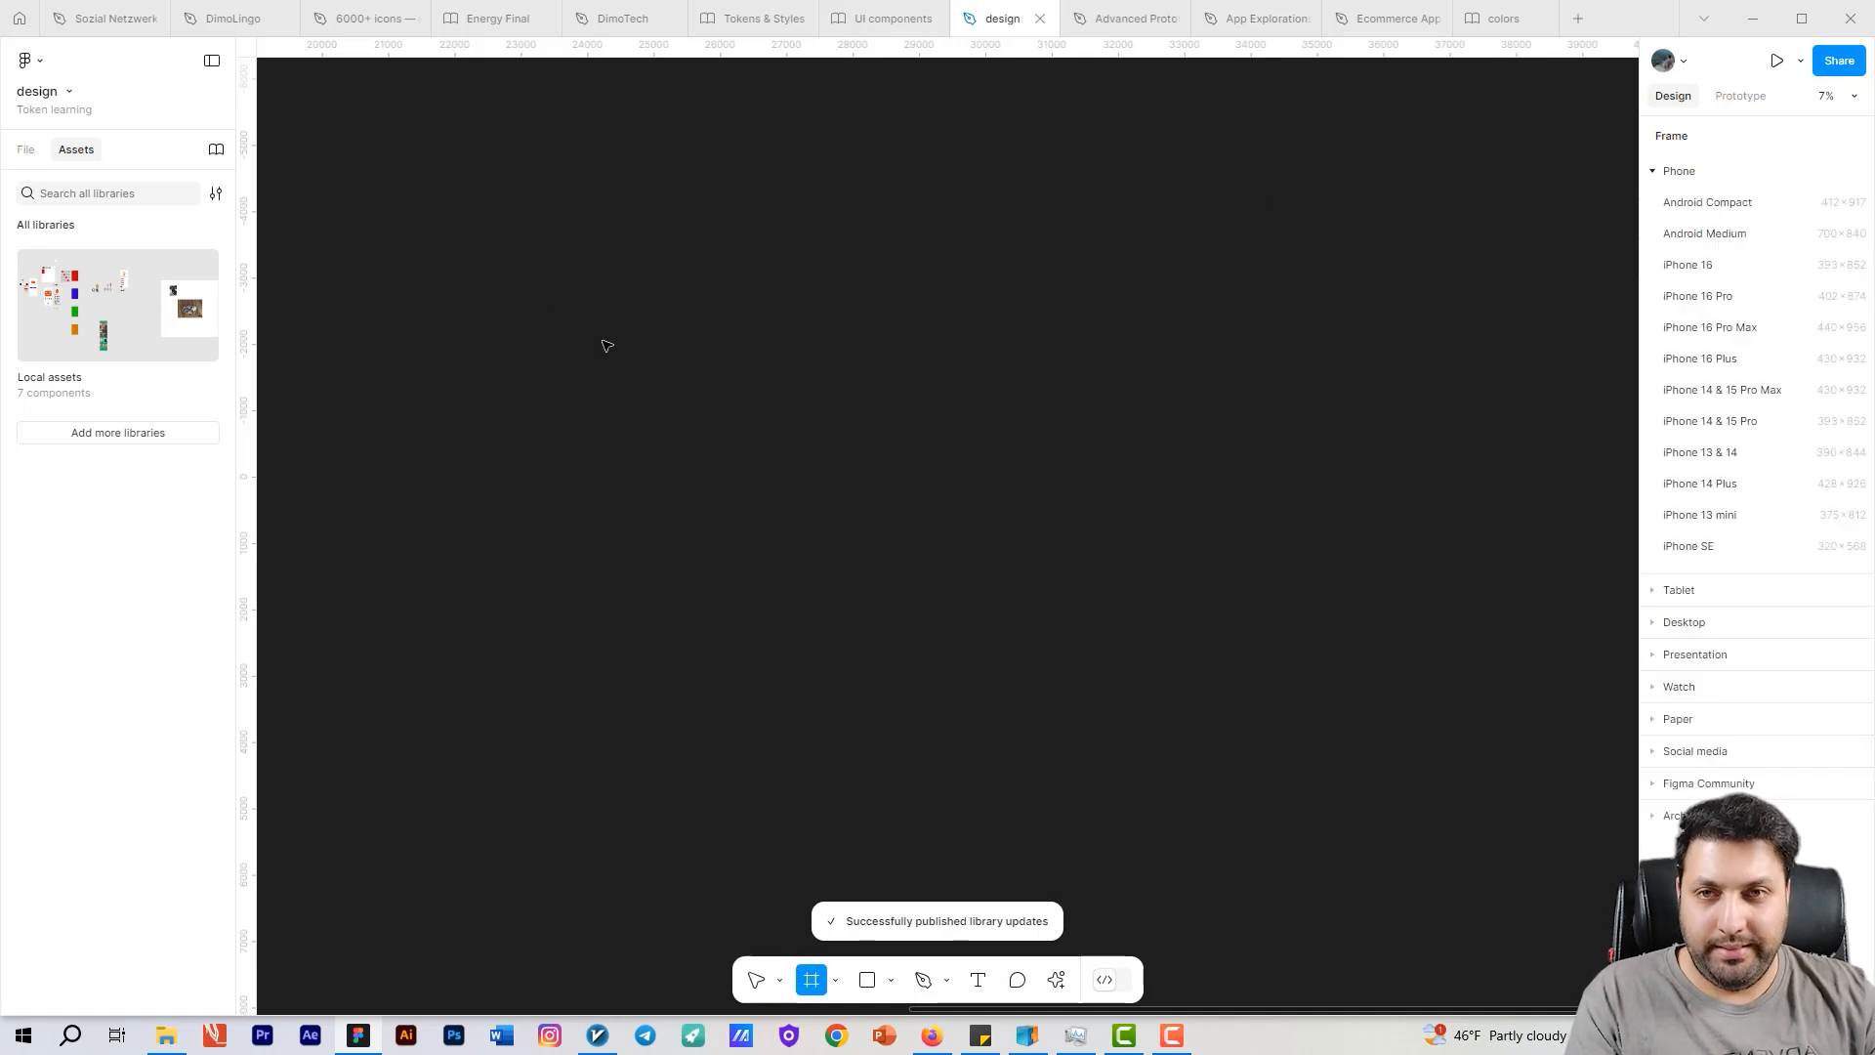
{"action": "left_click", "coordinate": [39, 153]}
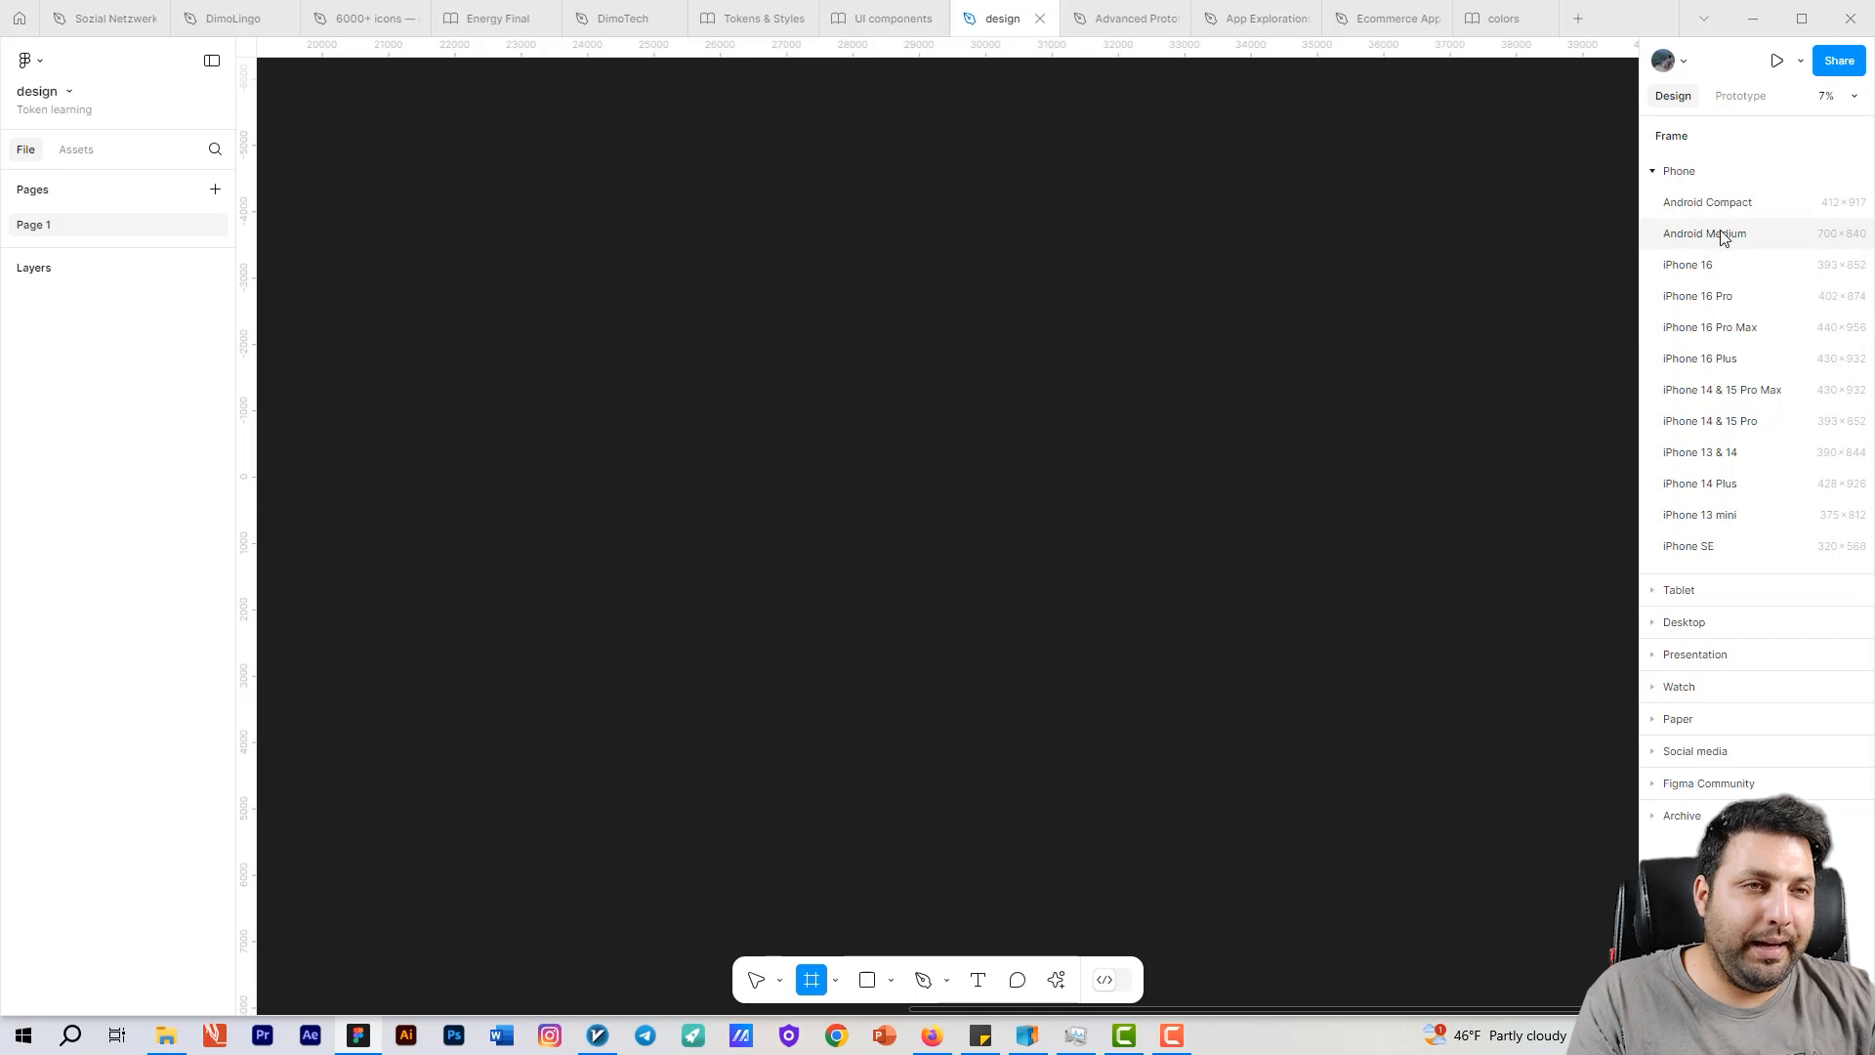
{"action": "left_click", "coordinate": [1700, 205]}
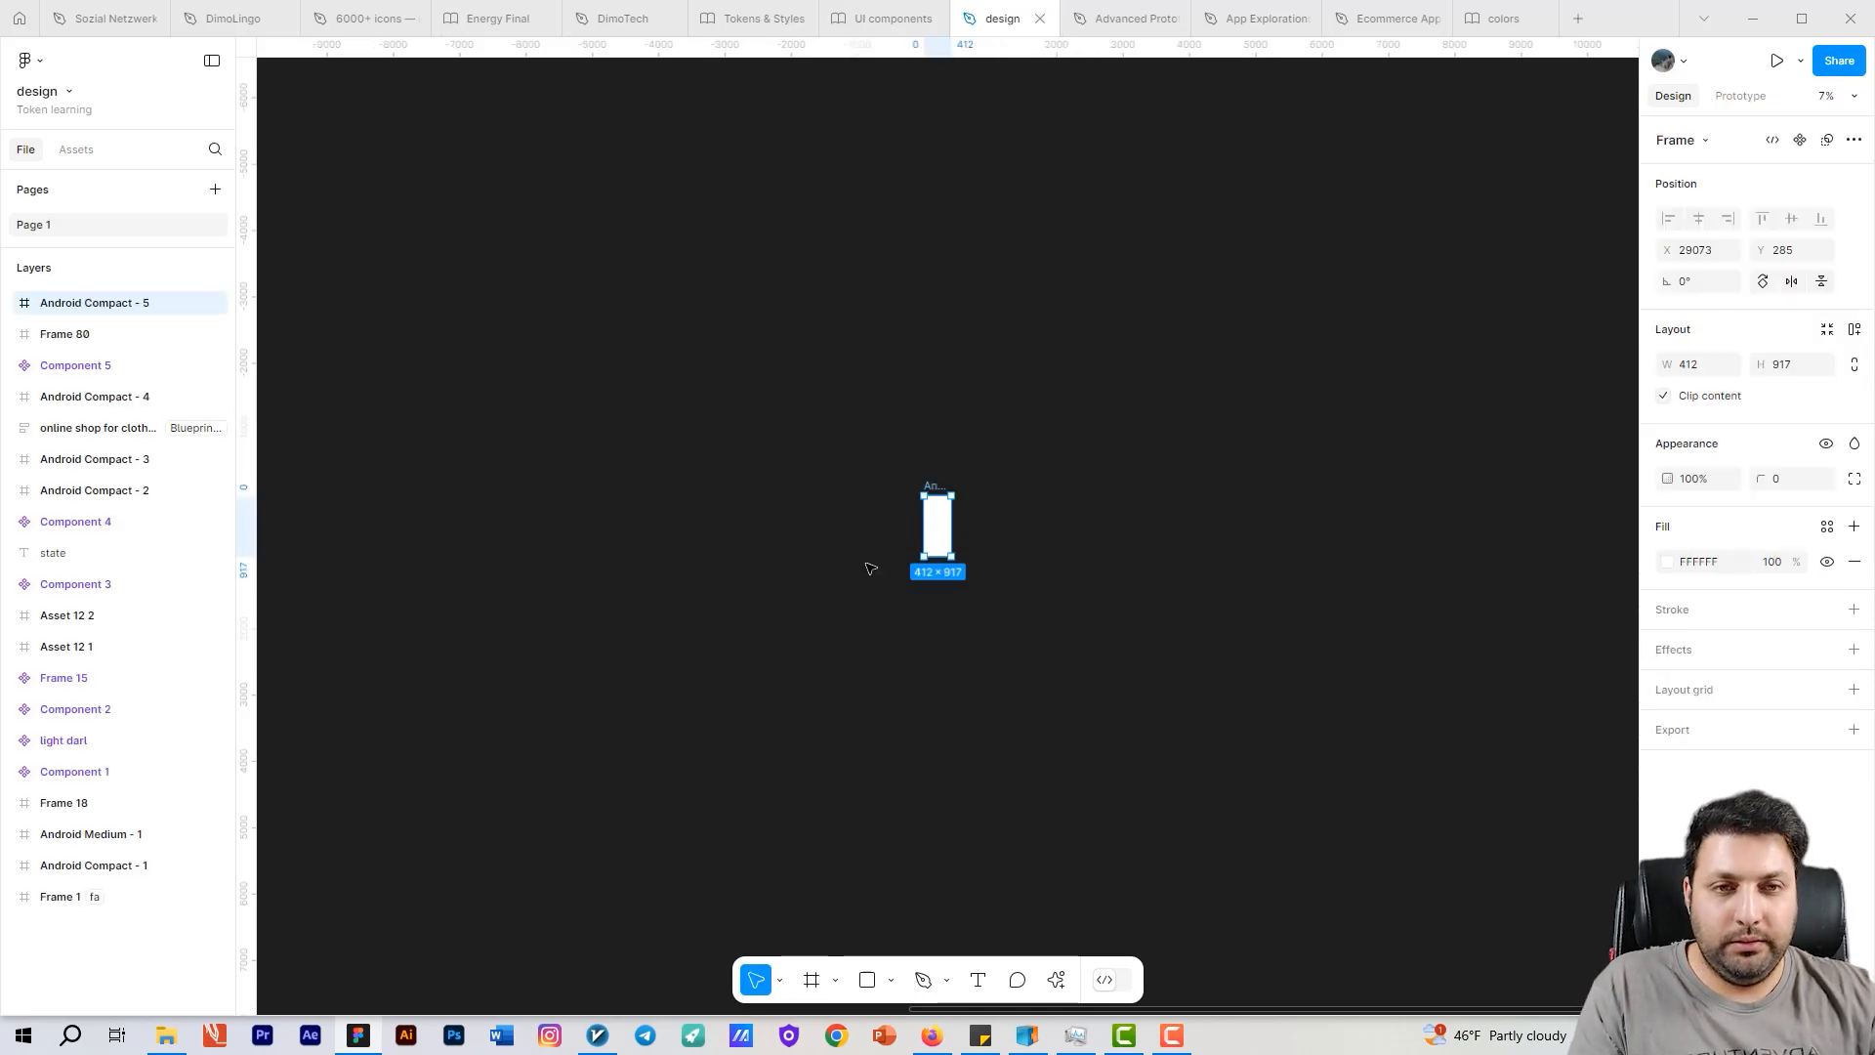
{"action": "scroll", "coordinate": [867, 567], "scroll_direction": "up", "scroll_amount": 7}
{"action": "left_click_drag", "start_coordinate": [1160, 523], "coordinate": [1367, 681]}
{"action": "scroll", "coordinate": [1230, 598], "scroll_direction": "up", "scroll_amount": 2}
{"action": "left_click", "coordinate": [1367, 681]}
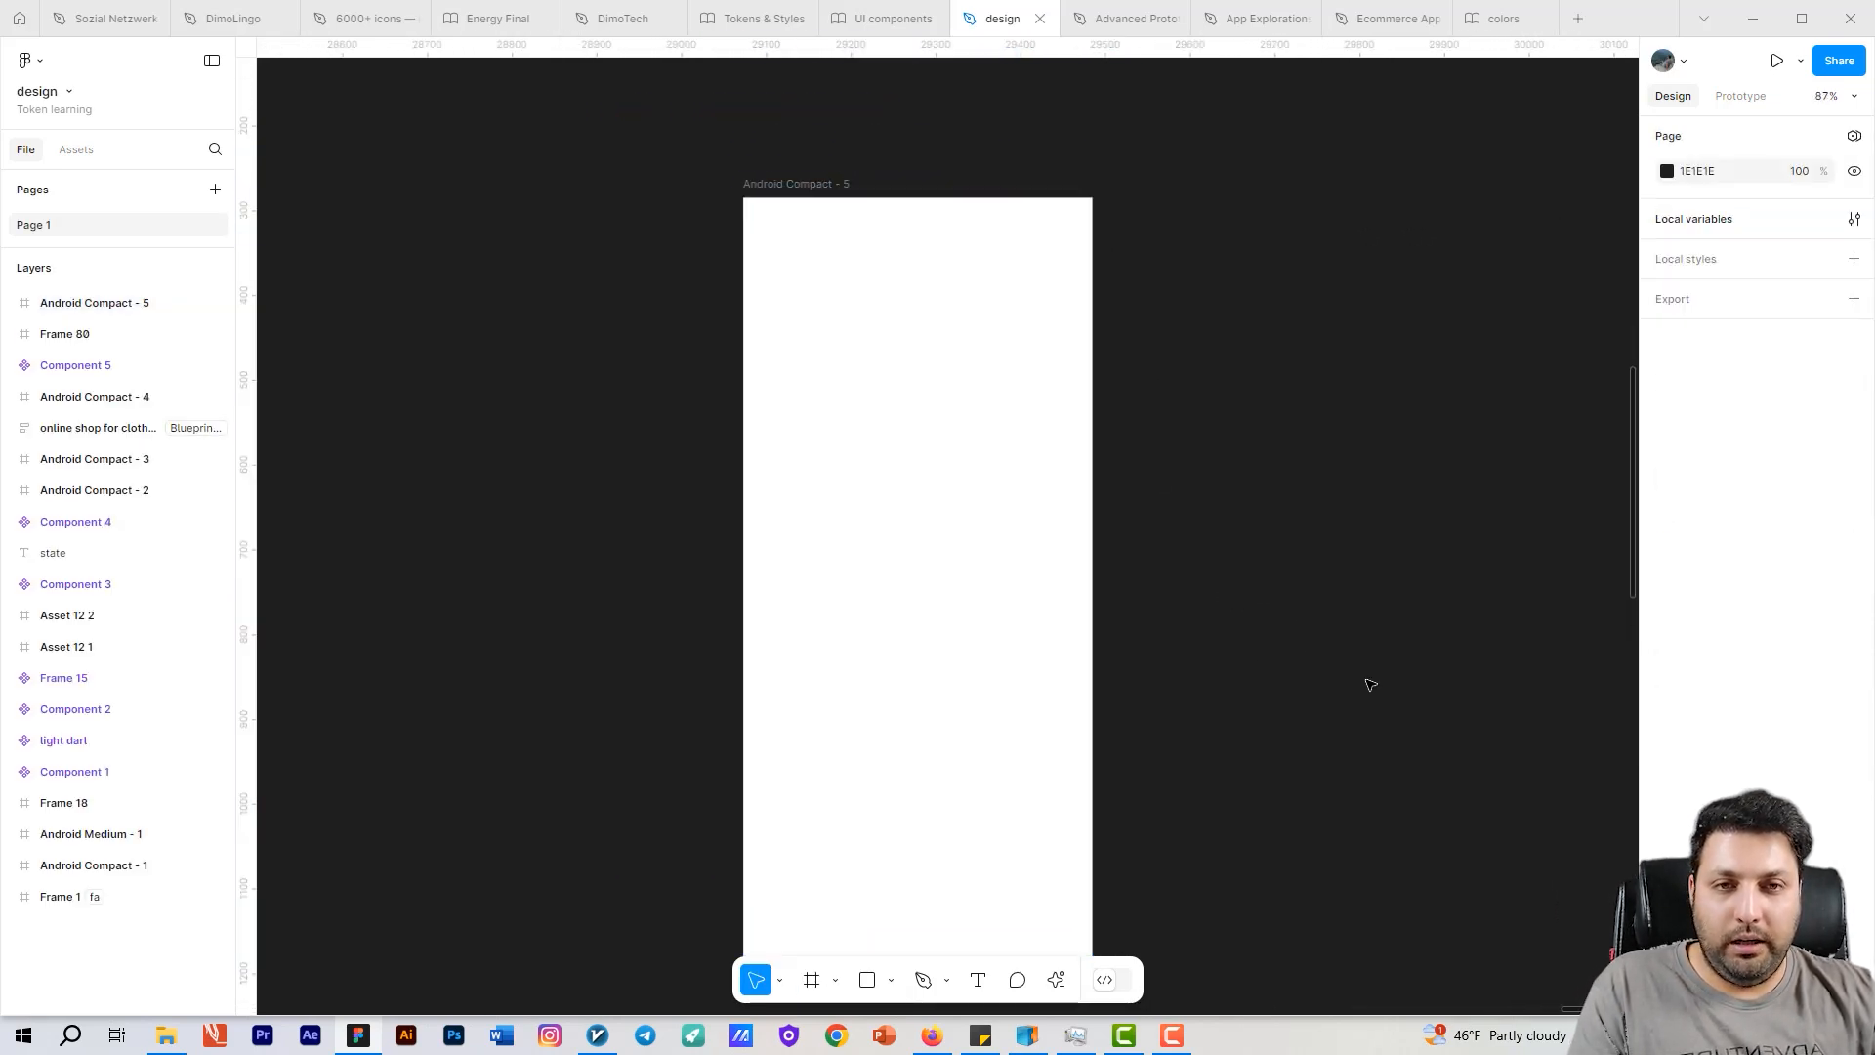
Step: Add the text "Hello guys" in the upper part of the new phone frame and set its font size to 37
{"action": "left_click", "coordinate": [920, 406]}
{"action": "key", "text": "t"}
{"action": "left_click", "coordinate": [883, 333]}
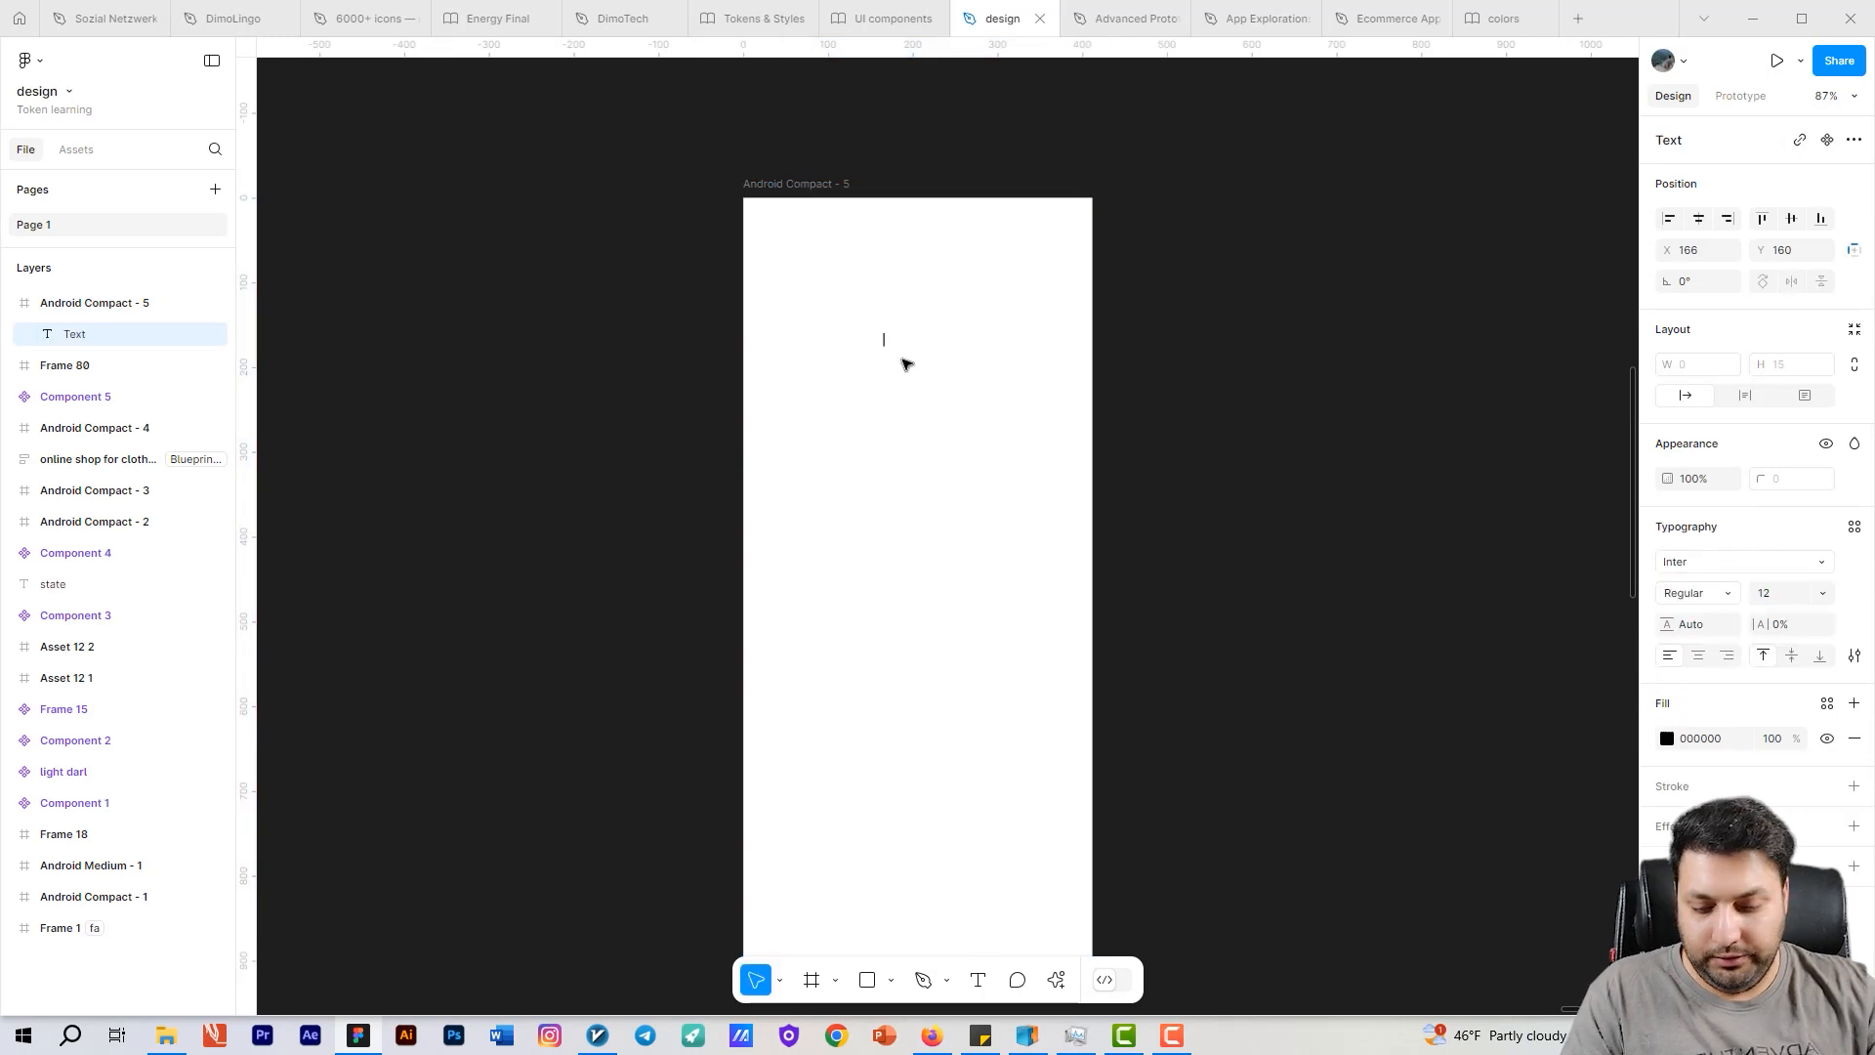
{"action": "type", "text": "He"}
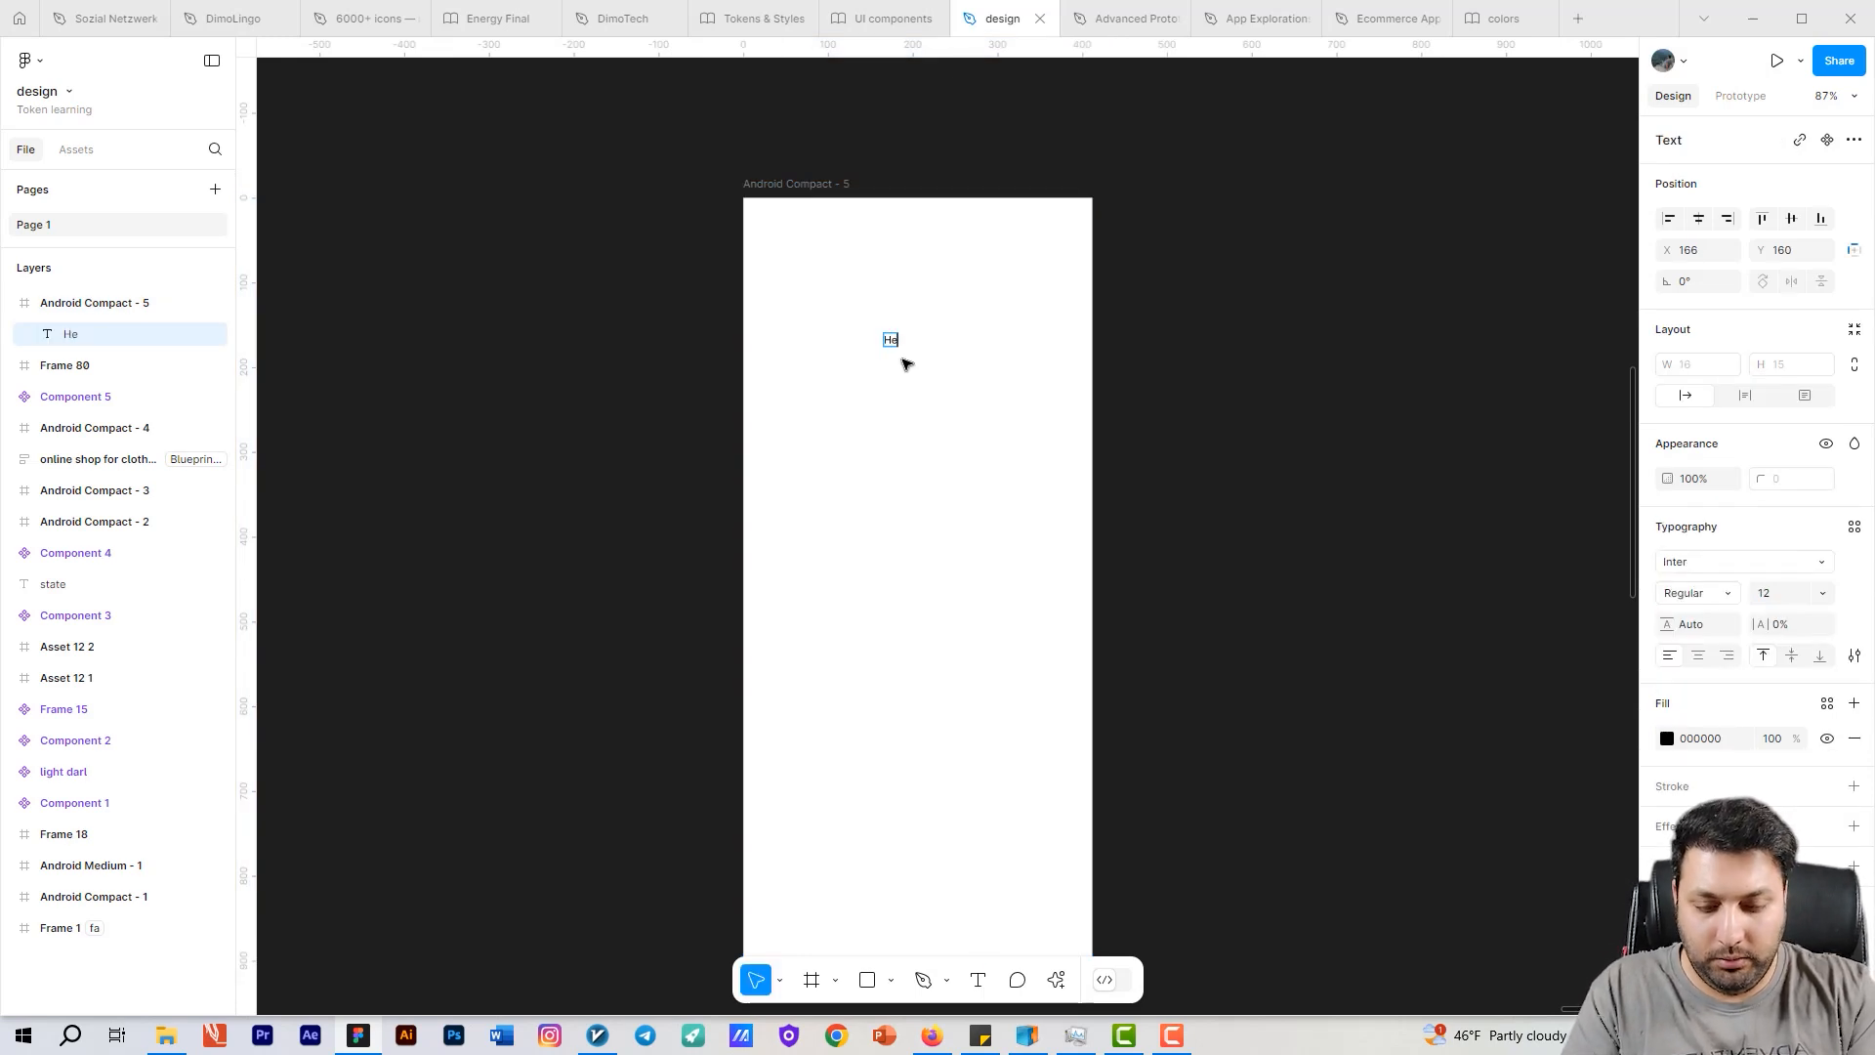
{"action": "type", "text": "llo guys"}
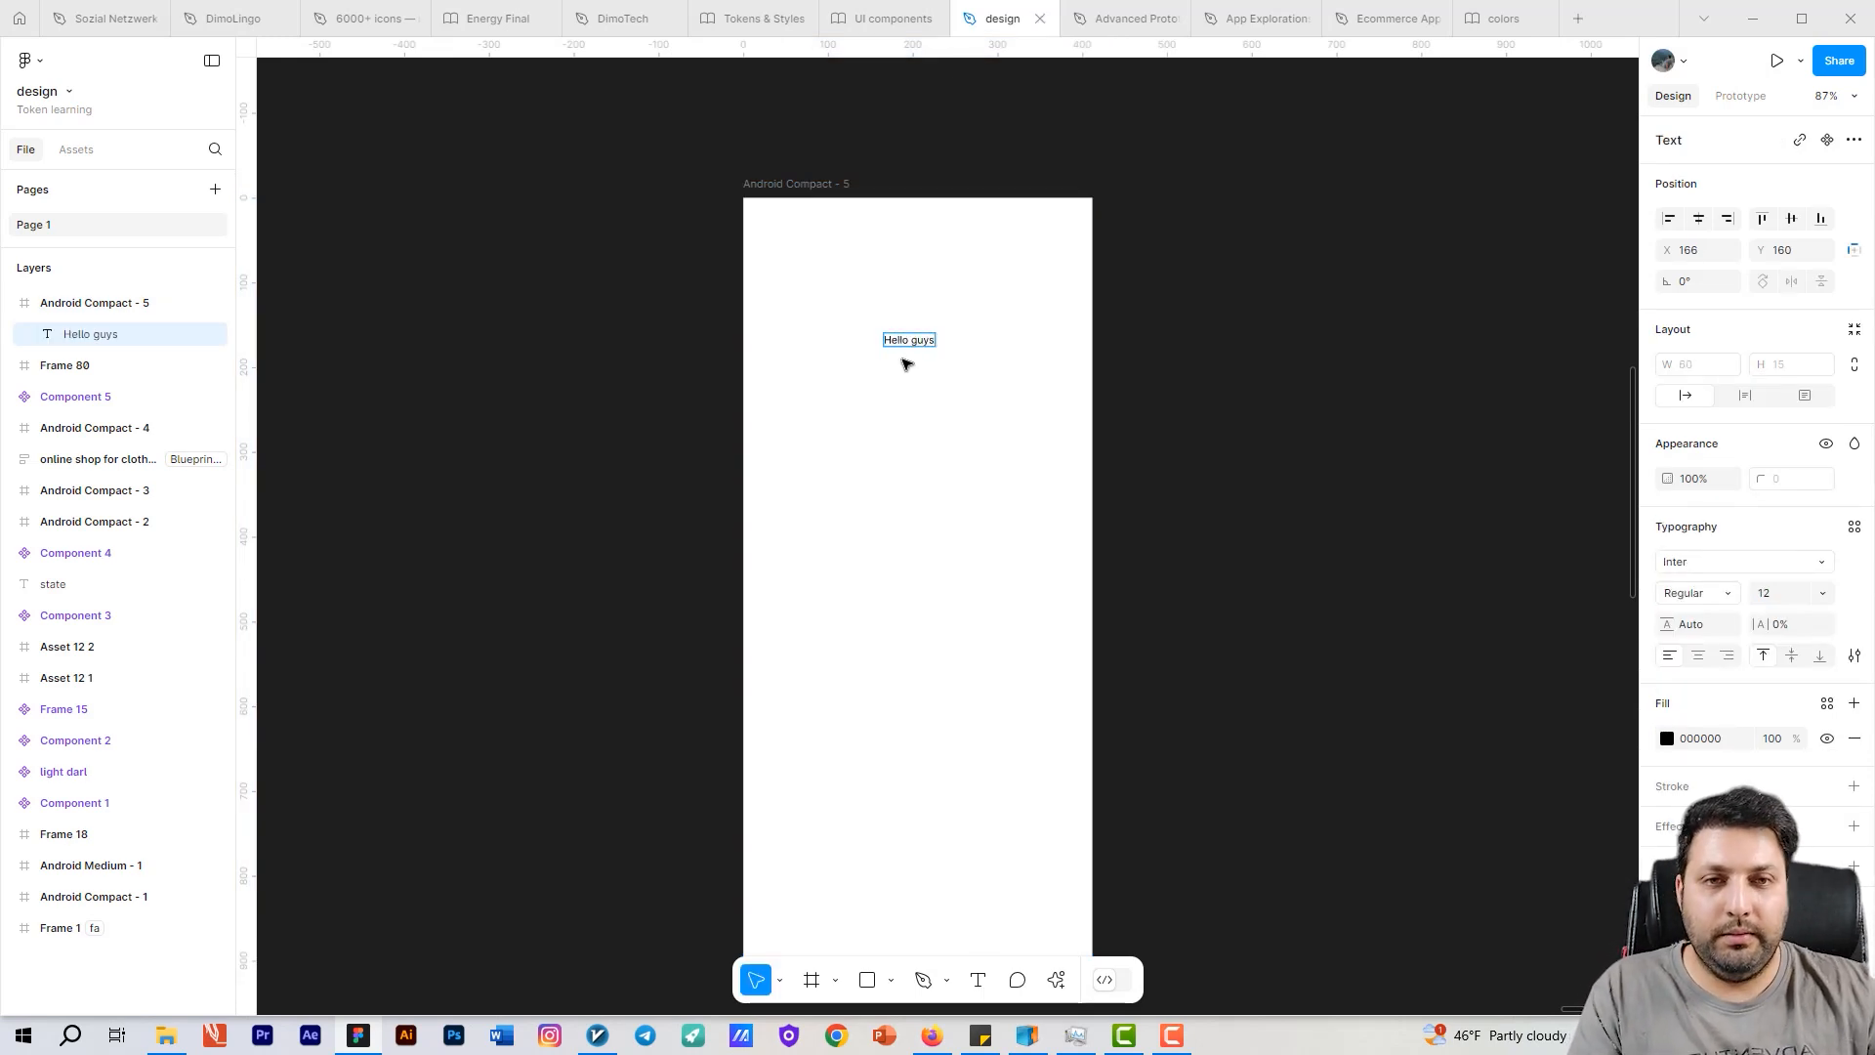
{"action": "key", "text": "Escape"}
{"action": "left_click_drag", "start_coordinate": [1786, 598], "coordinate": [1816, 596]}
{"action": "left_click", "coordinate": [983, 481]}
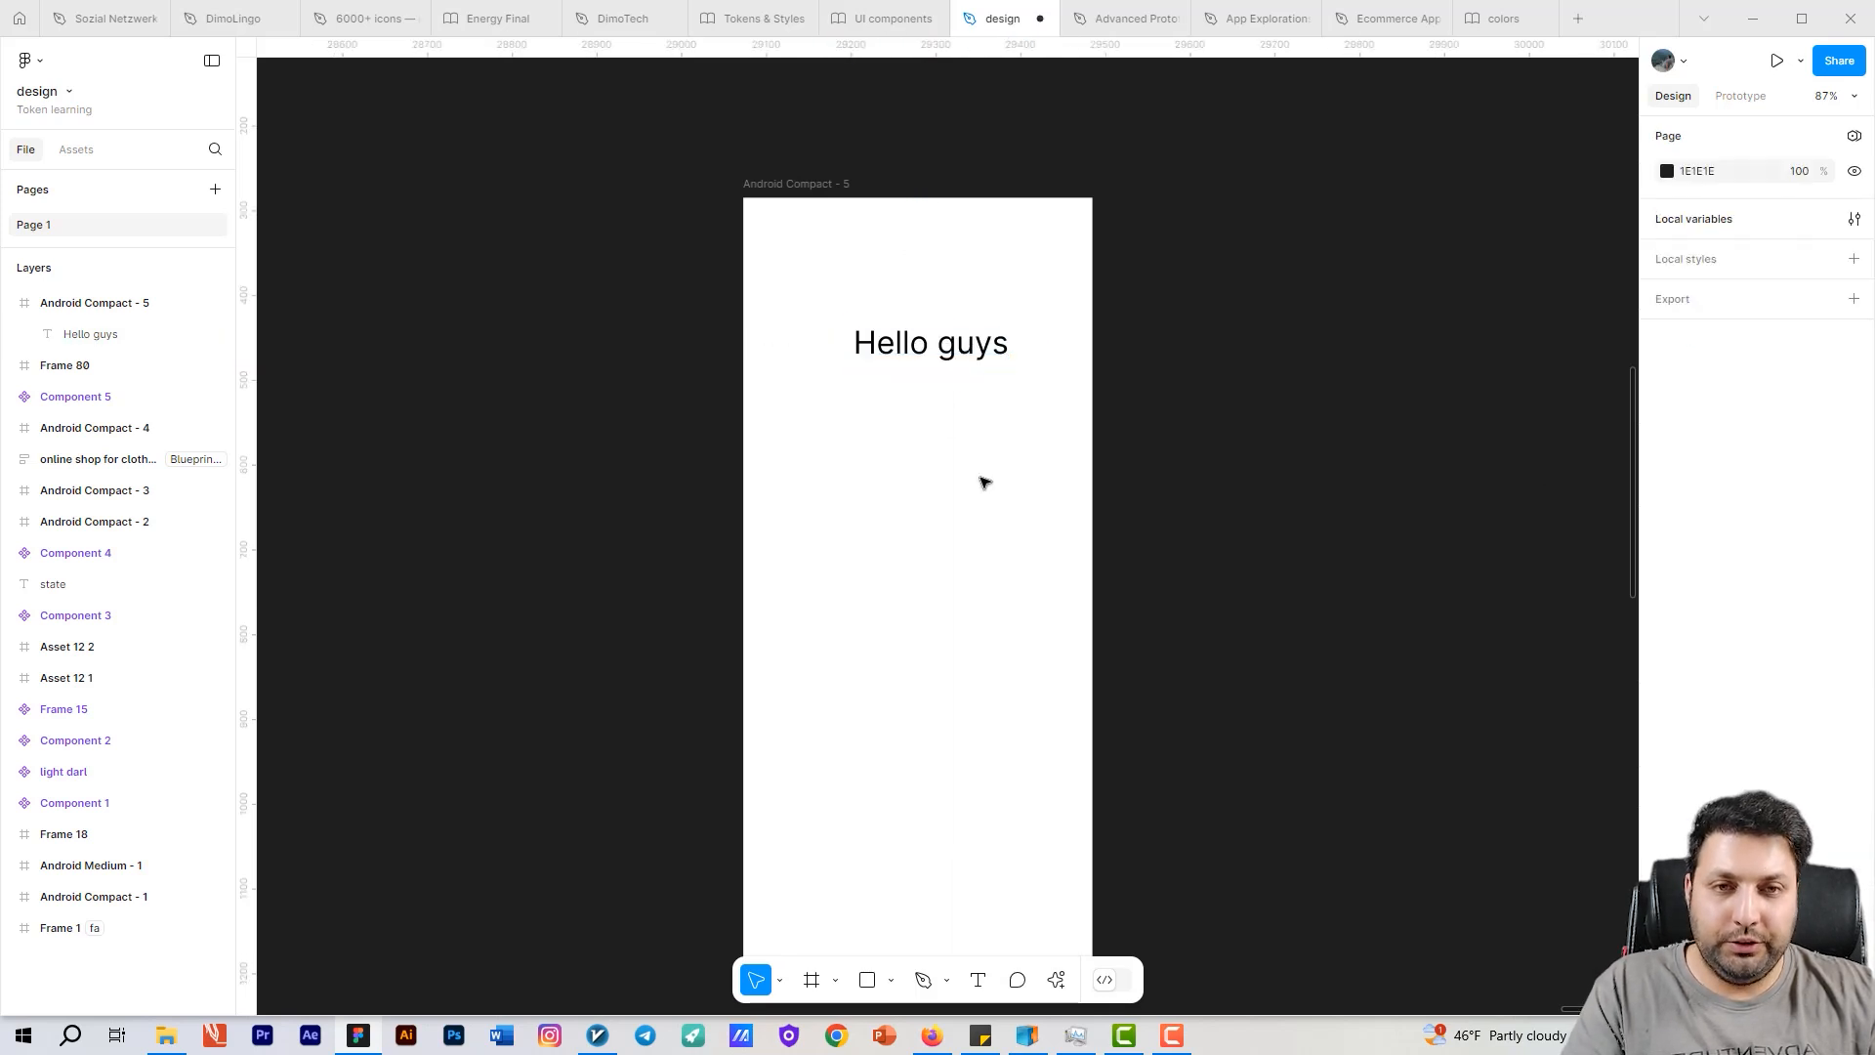
Step: Draw a button frame about 255 × 75 below the "Hello guys" text and give it a fill
{"action": "key", "text": "f"}
{"action": "mouse_move", "coordinate": [823, 535]}
{"action": "left_mouse_down"}
{"action": "mouse_move", "coordinate": [1045, 628]}
{"action": "mouse_move", "coordinate": [1039, 598]}
{"action": "left_mouse_up"}
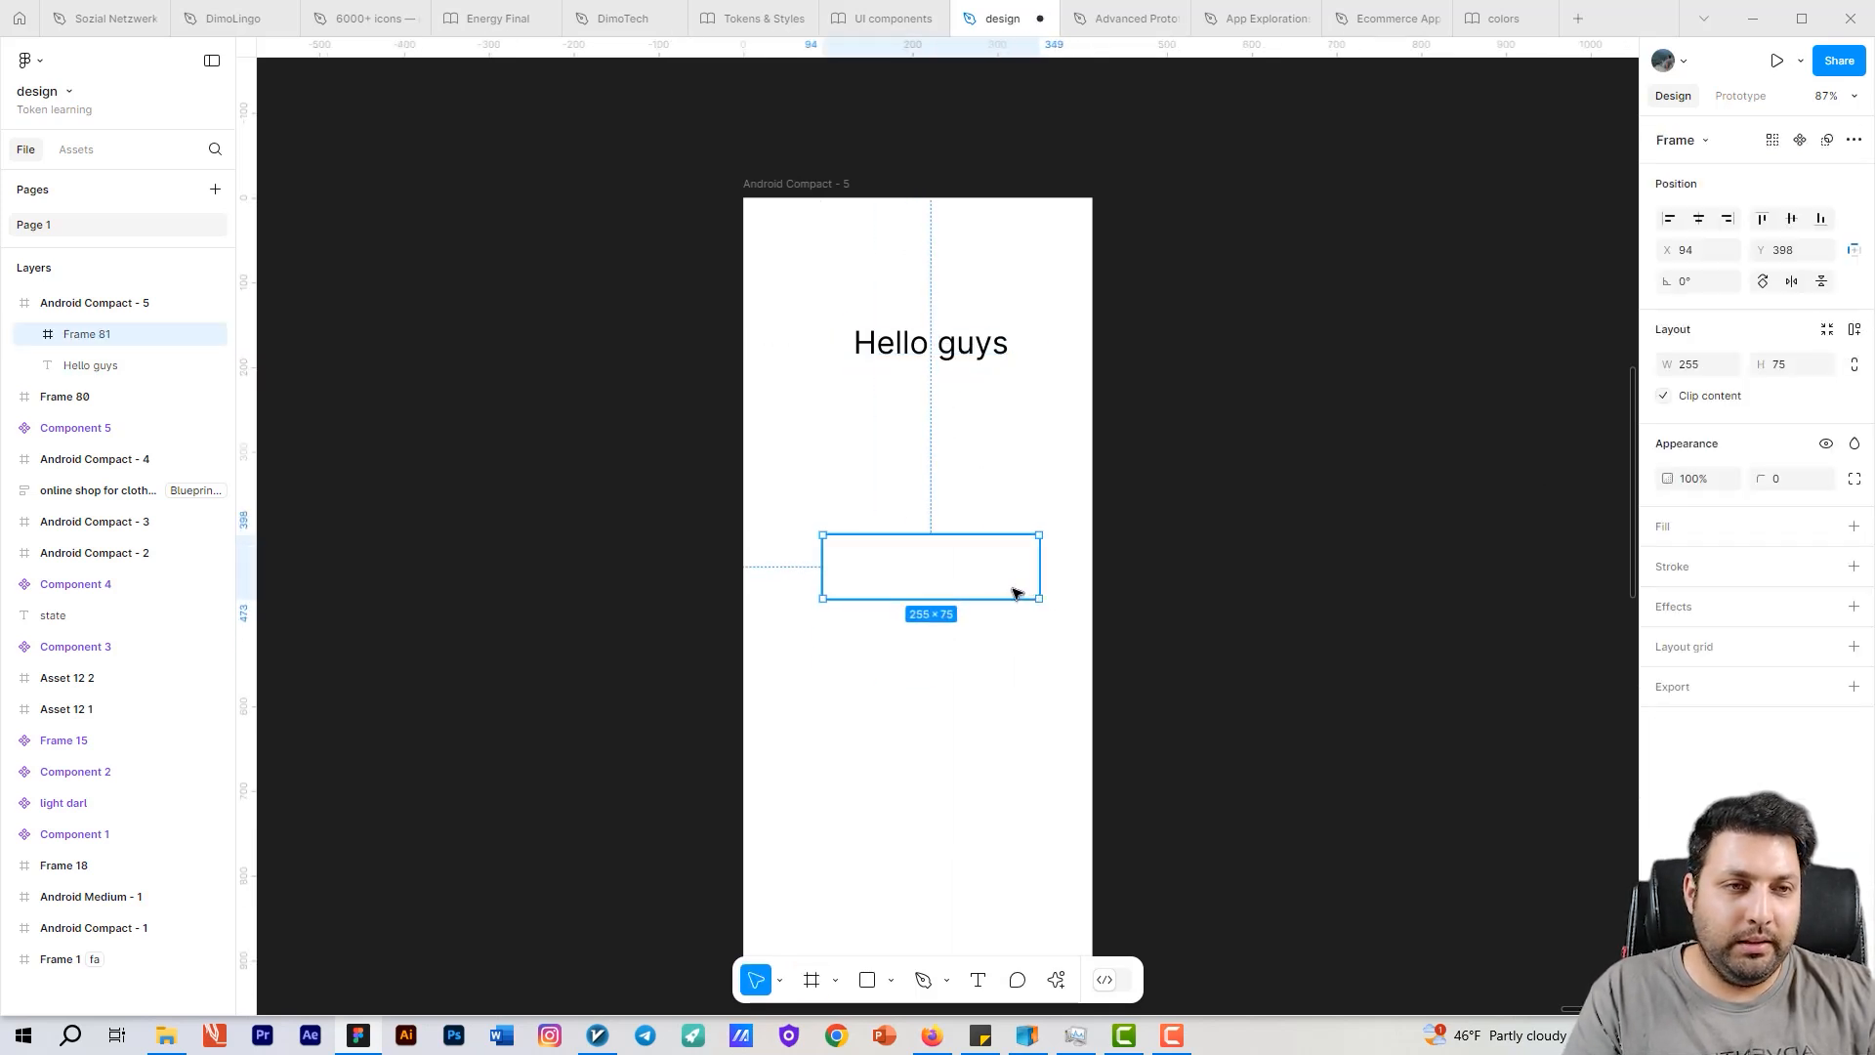
{"action": "left_click", "coordinate": [1853, 526]}
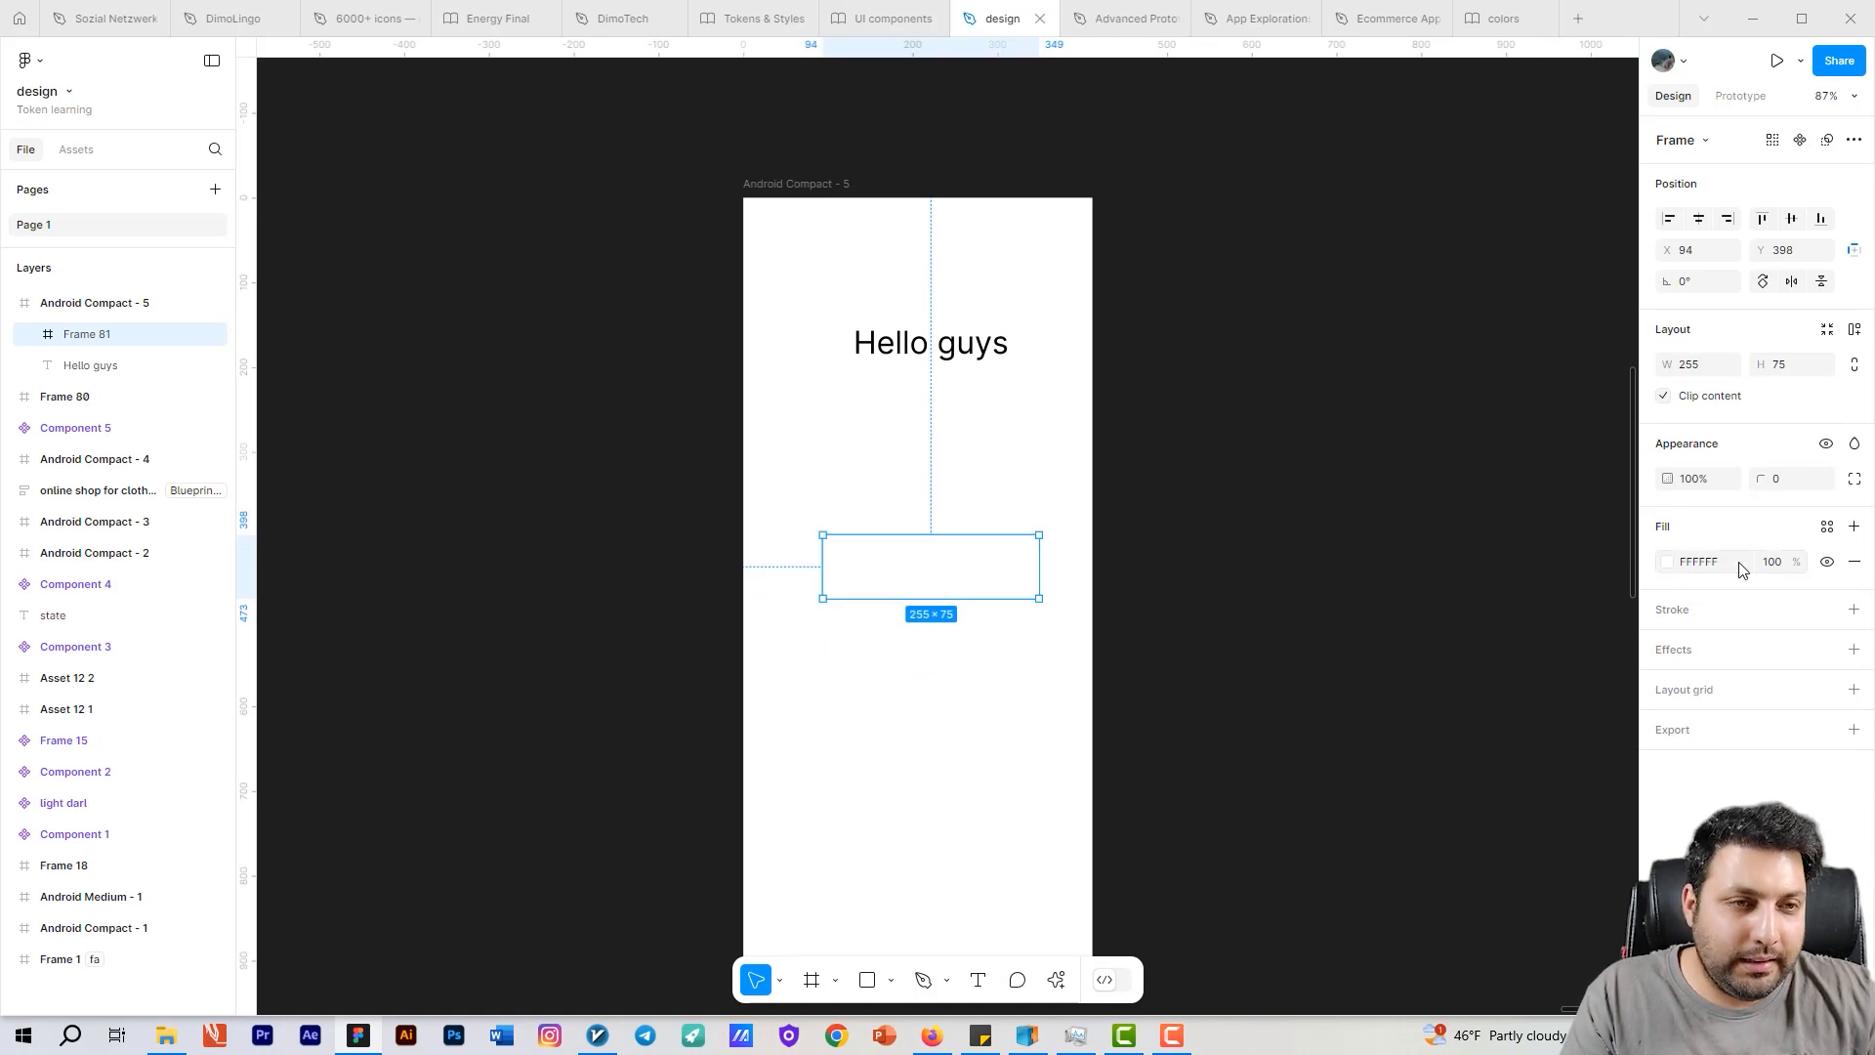
Step: Link the button frame's fill to the brand - primary color variable from the colors library
{"action": "left_click", "coordinate": [1666, 562]}
{"action": "left_click", "coordinate": [1506, 464]}
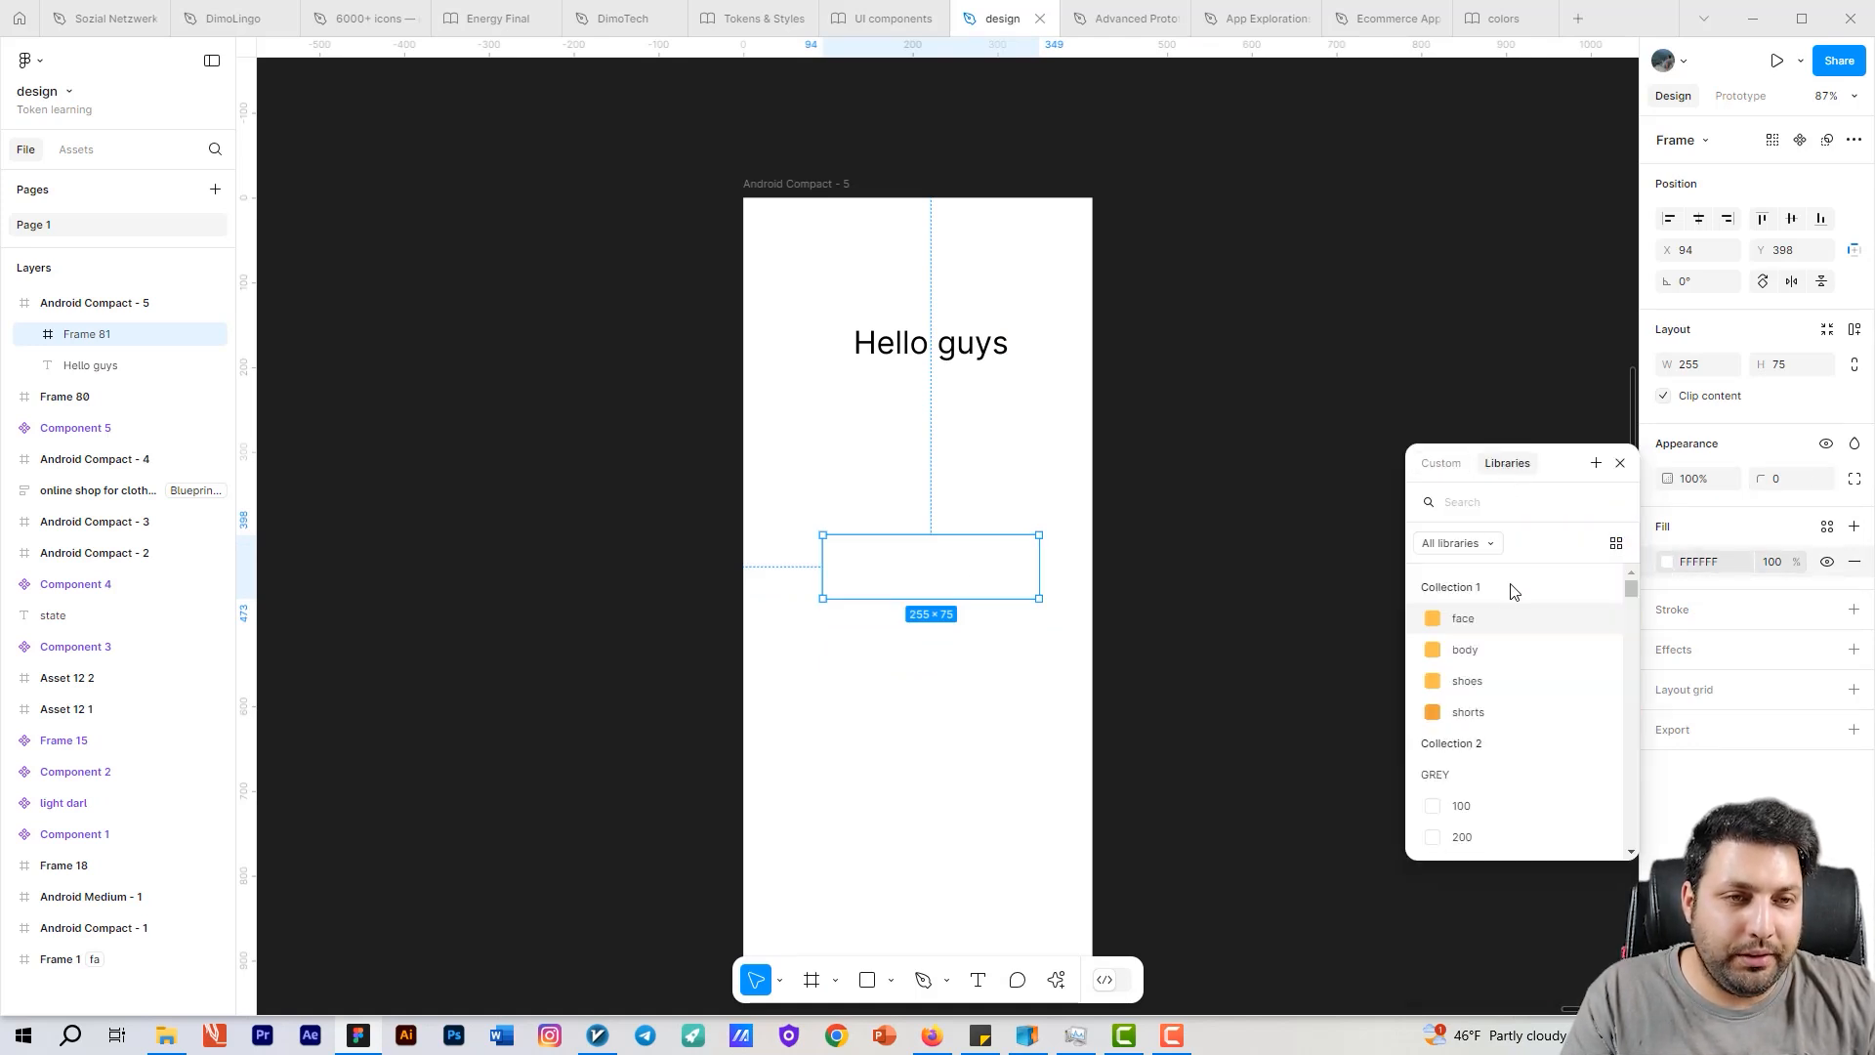
{"action": "scroll", "coordinate": [1503, 673], "scroll_direction": "down", "scroll_amount": 1}
{"action": "scroll", "coordinate": [1503, 674], "scroll_direction": "down", "scroll_amount": 5}
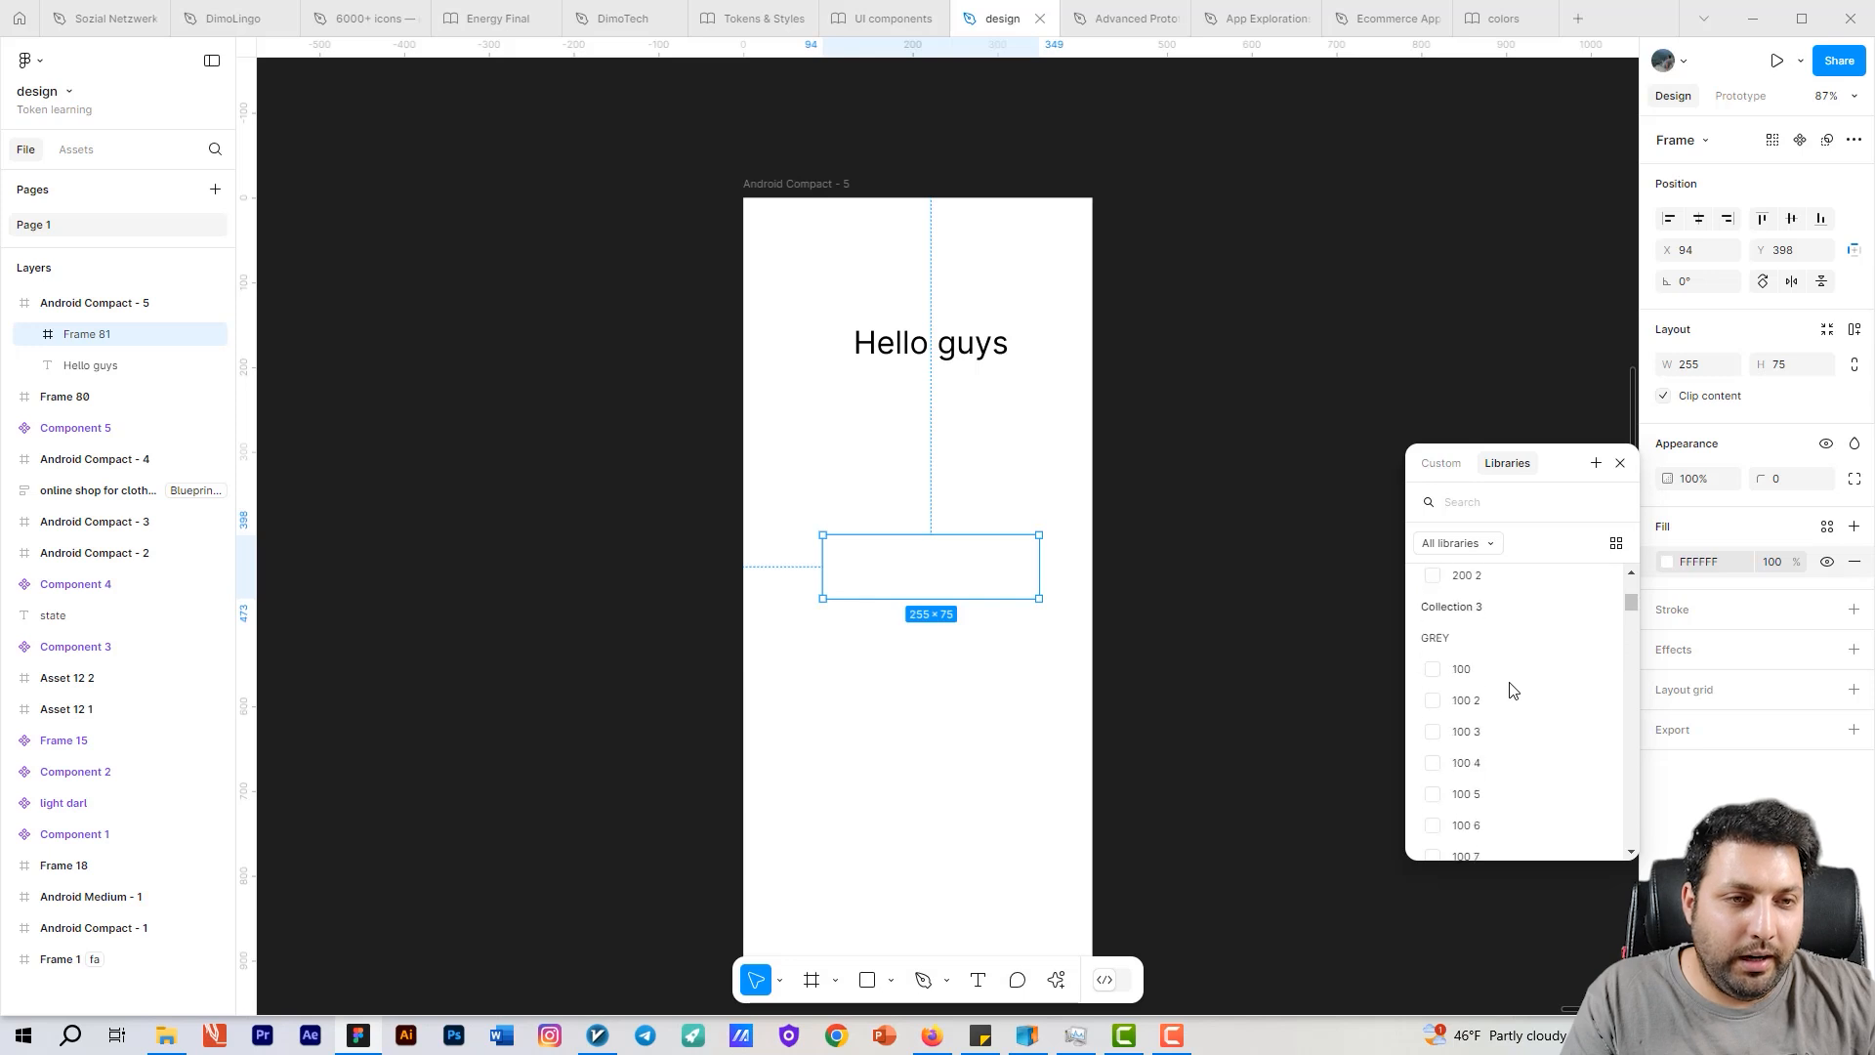
{"action": "left_click", "coordinate": [1470, 502]}
{"action": "type", "text": "on"}
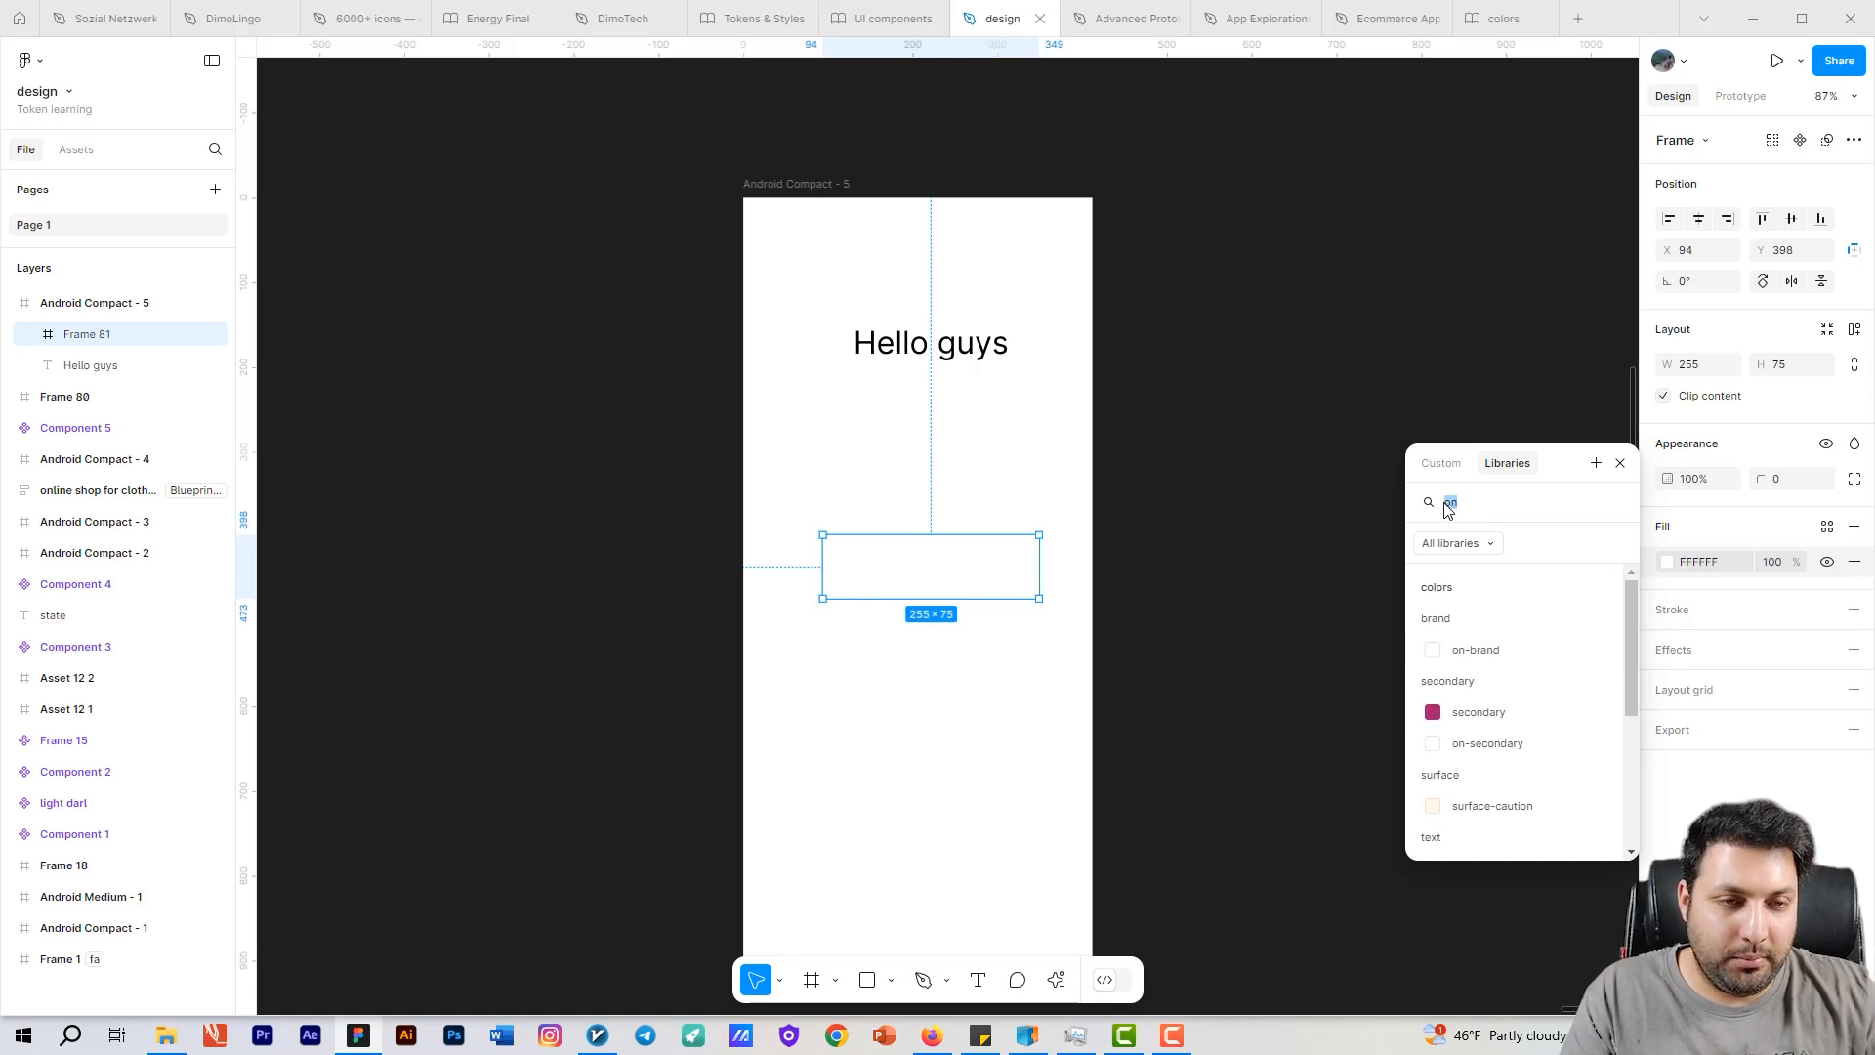
{"action": "key", "text": "BackSpace"}
{"action": "key", "text": "BackSpace"}
{"action": "type", "text": "brand"}
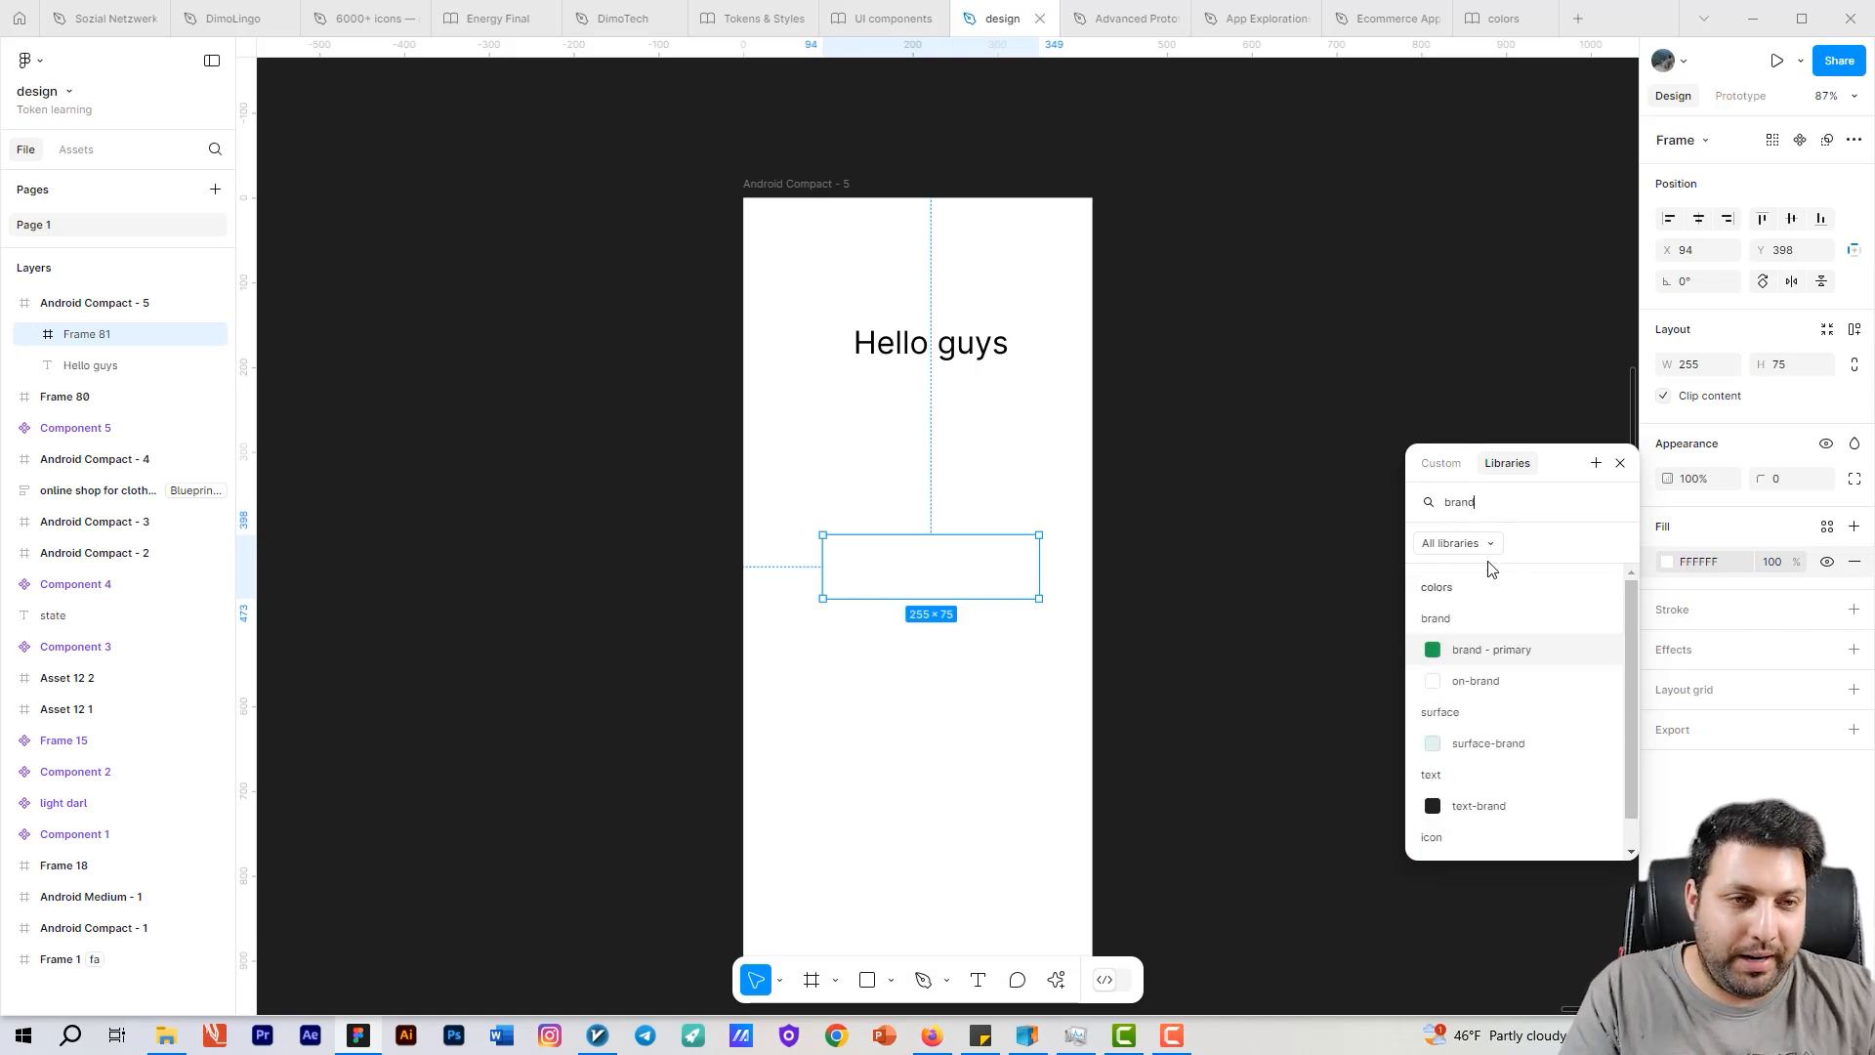
{"action": "left_click", "coordinate": [1516, 653]}
{"action": "left_click", "coordinate": [976, 657]}
Step: Move the button frame to the phone frame's horizontal center and place the text "Click" in the middle of the button
{"action": "left_click", "coordinate": [990, 585]}
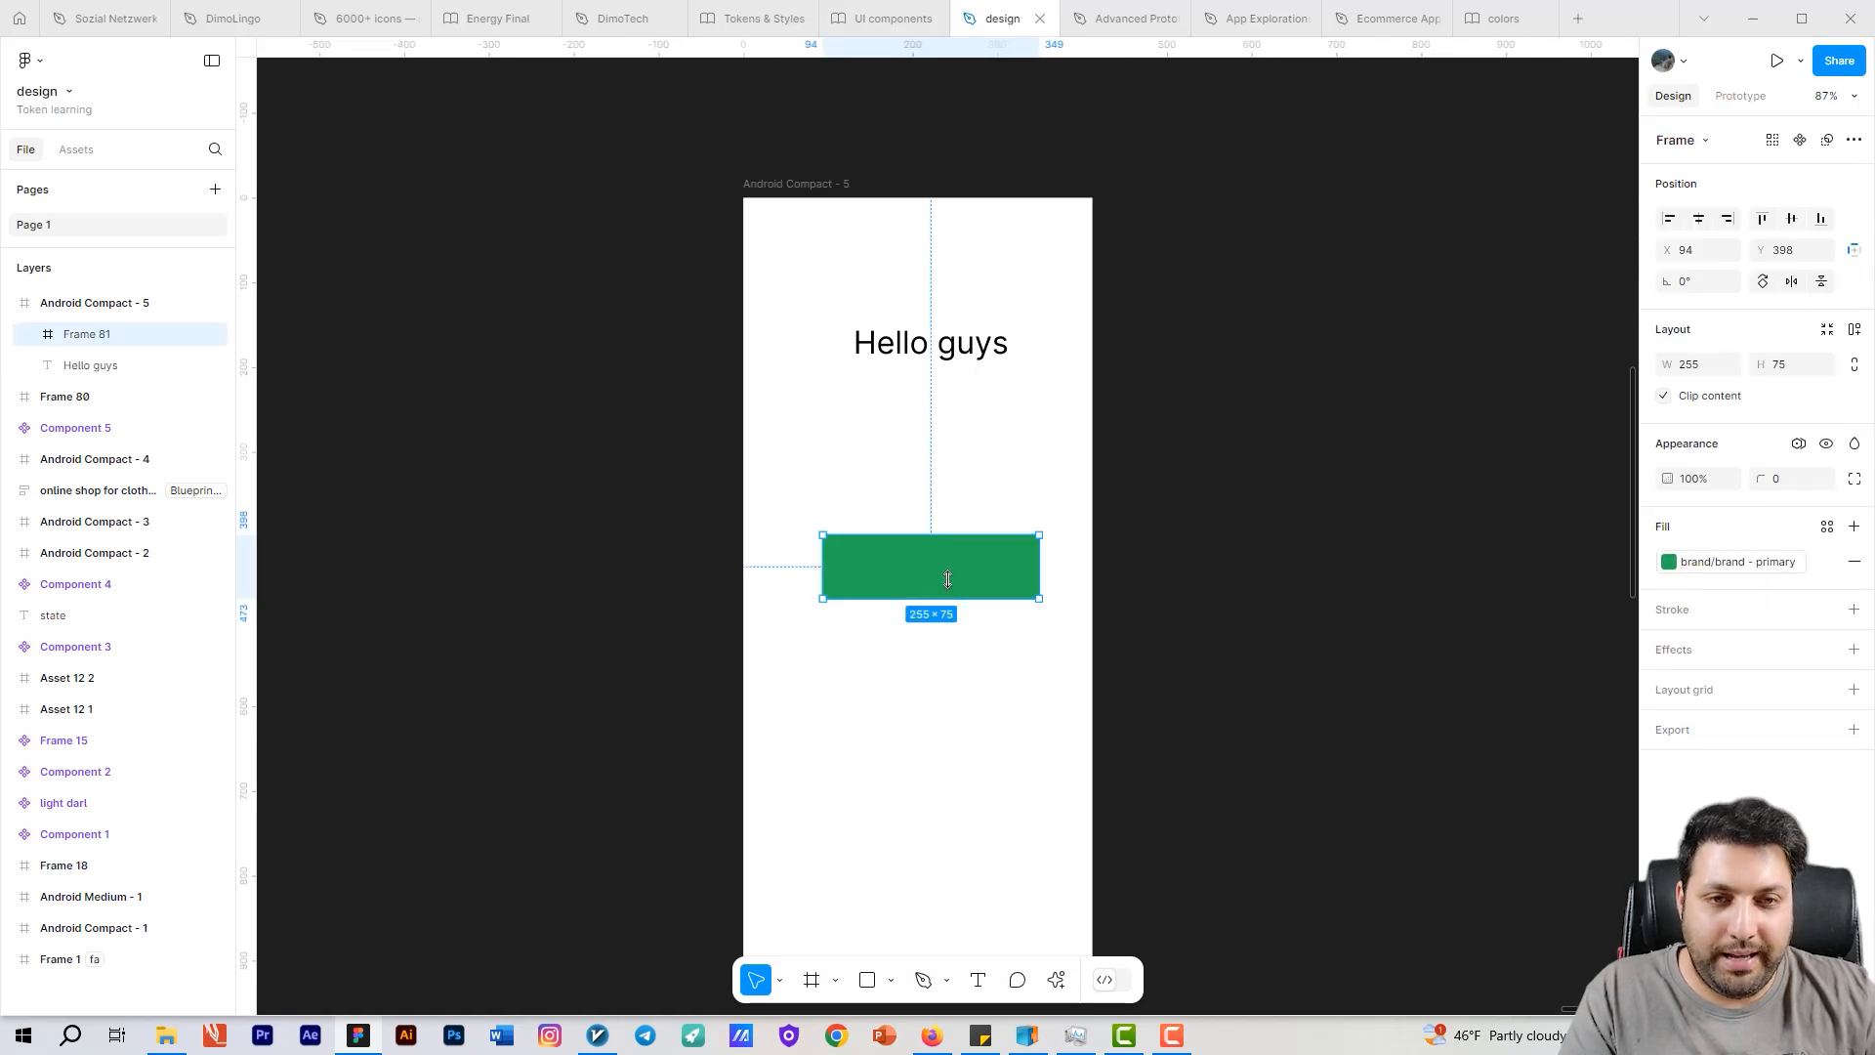
{"action": "left_click_drag", "start_coordinate": [945, 571], "coordinate": [942, 598]}
{"action": "key", "text": "t"}
{"action": "left_click", "coordinate": [910, 587]}
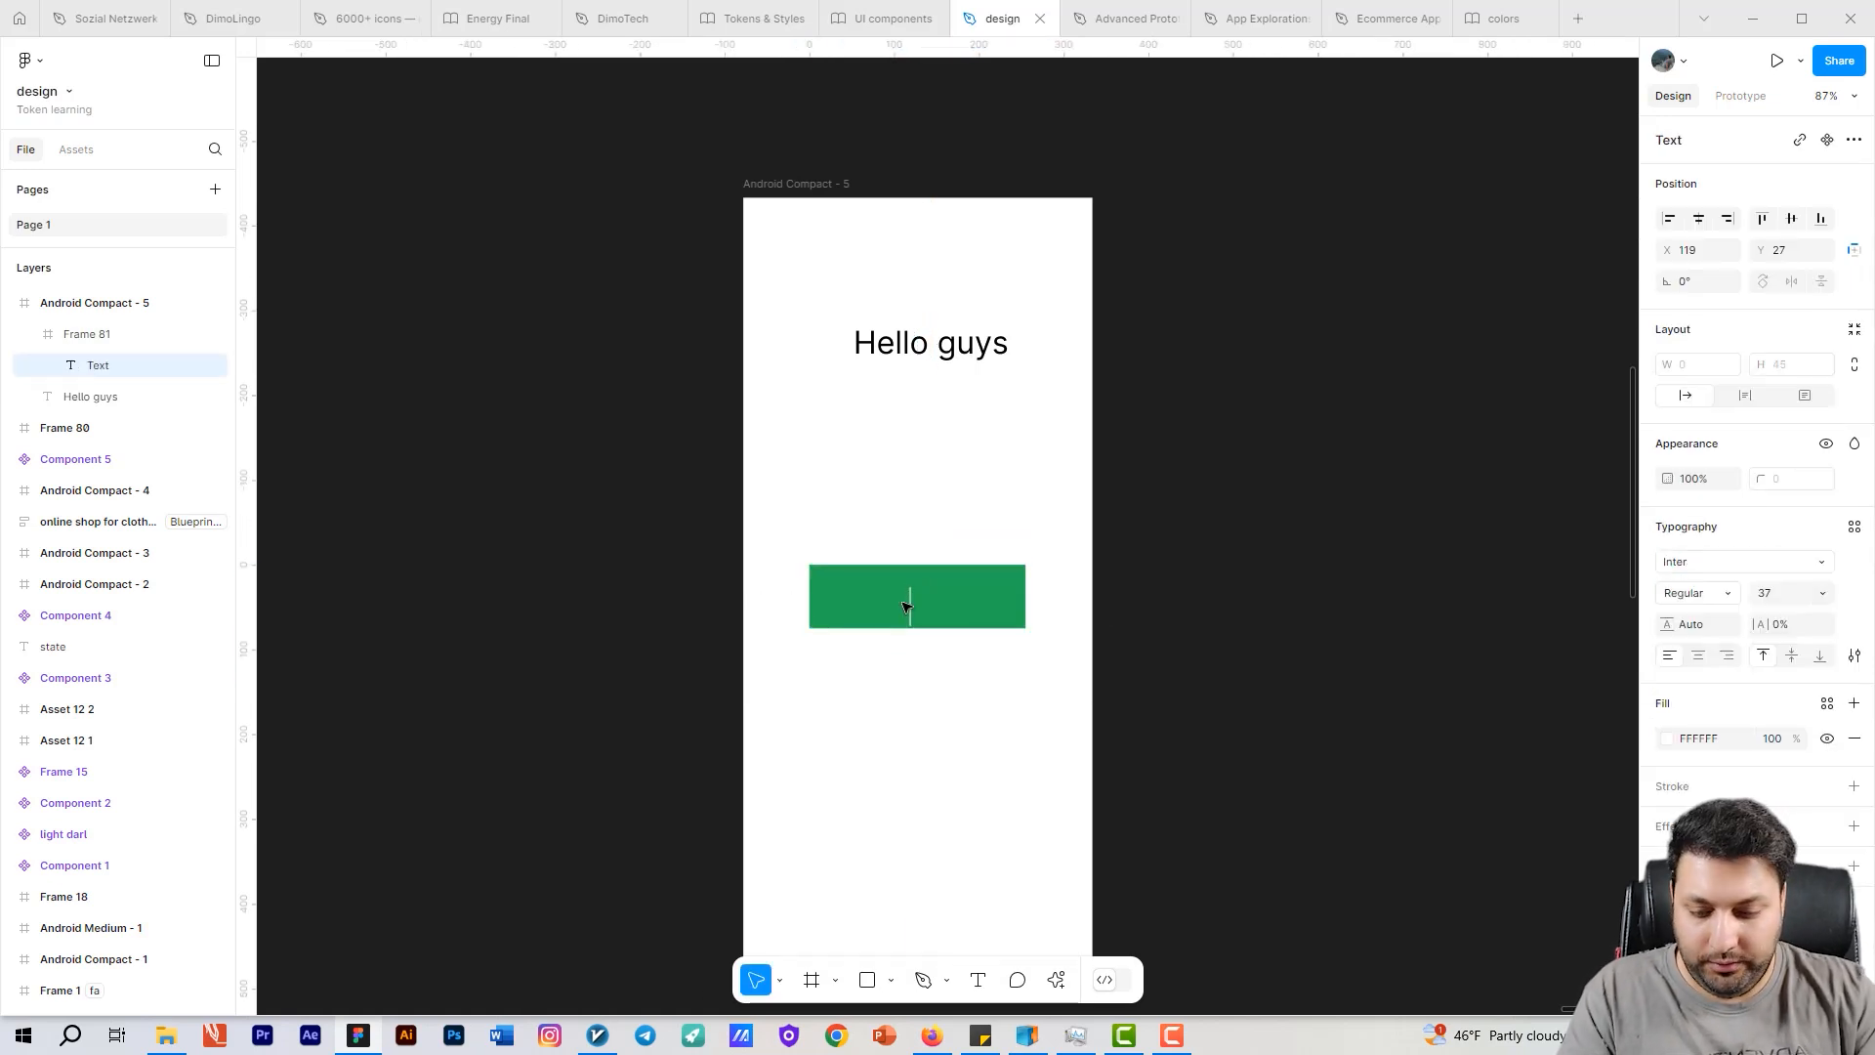
{"action": "type", "text": "Click"}
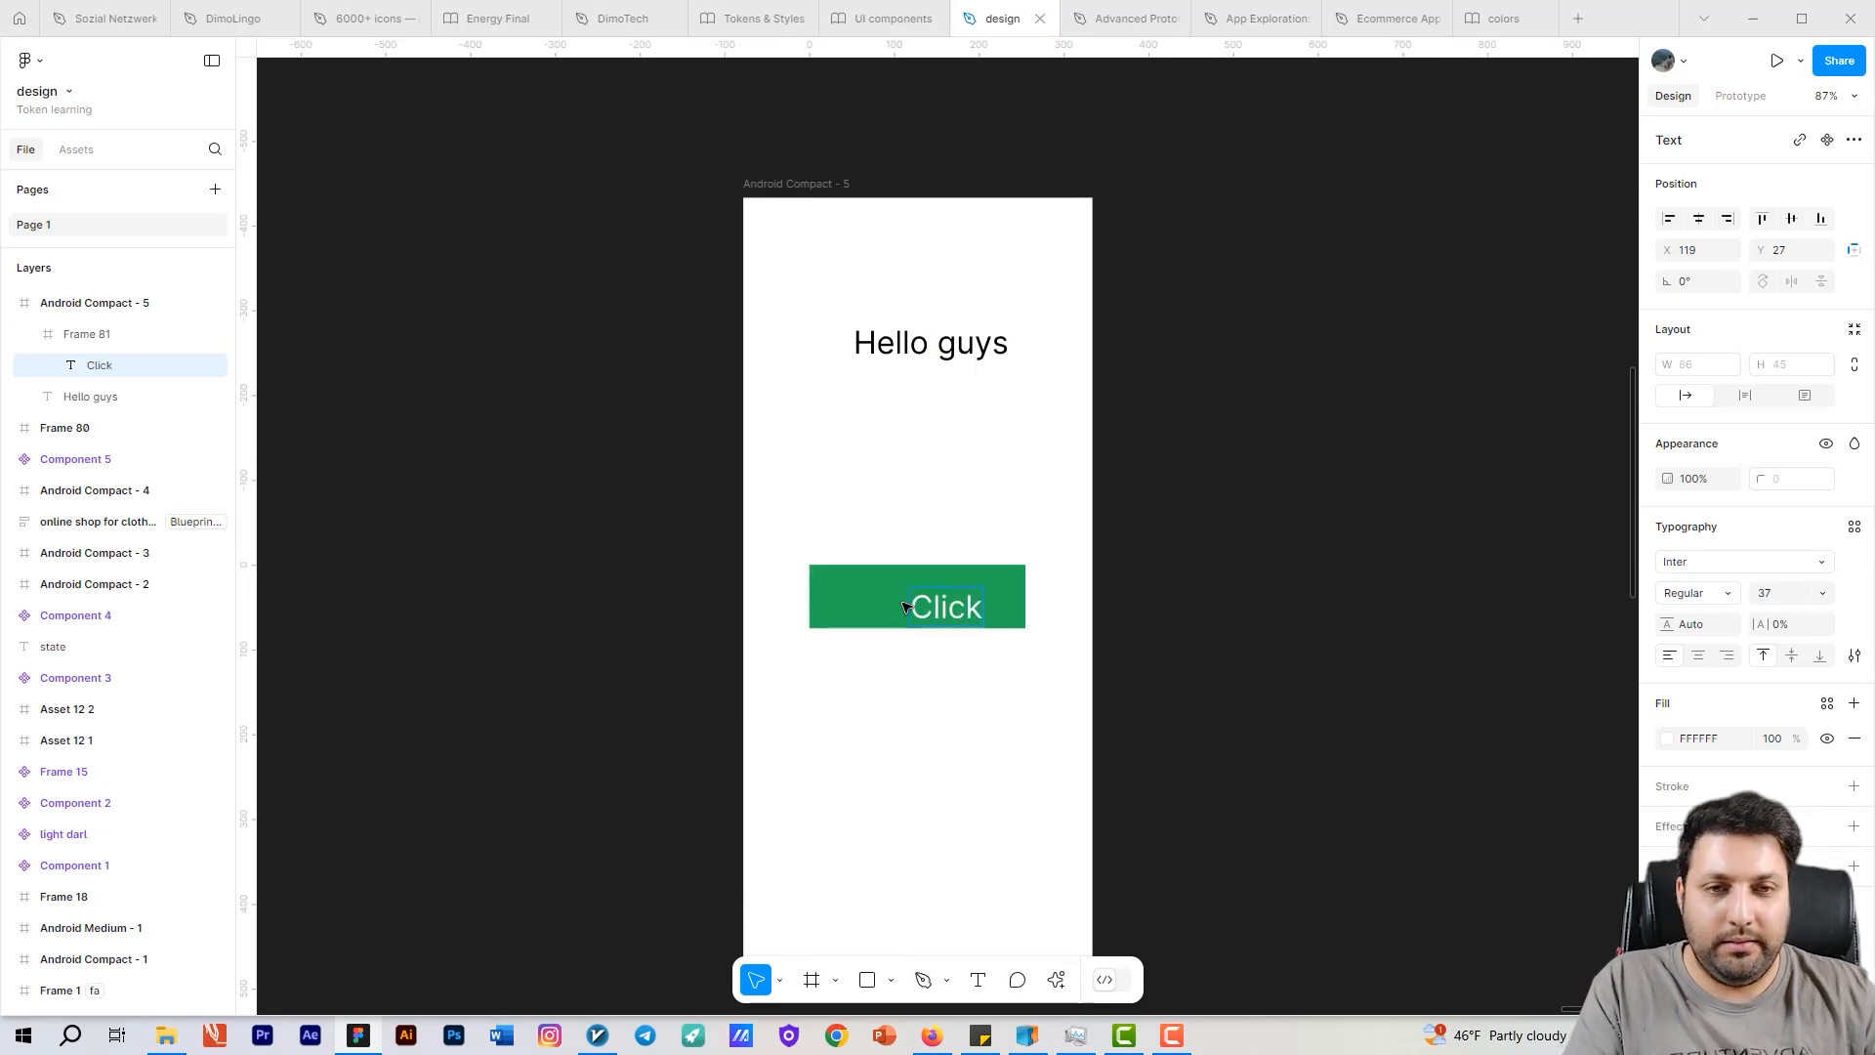
{"action": "key", "text": "Escape"}
{"action": "left_click_drag", "start_coordinate": [923, 608], "coordinate": [902, 598]}
Step: Link the "Click" text's fill to the on-brand color variable from the colors library
{"action": "left_click", "coordinate": [1670, 736]}
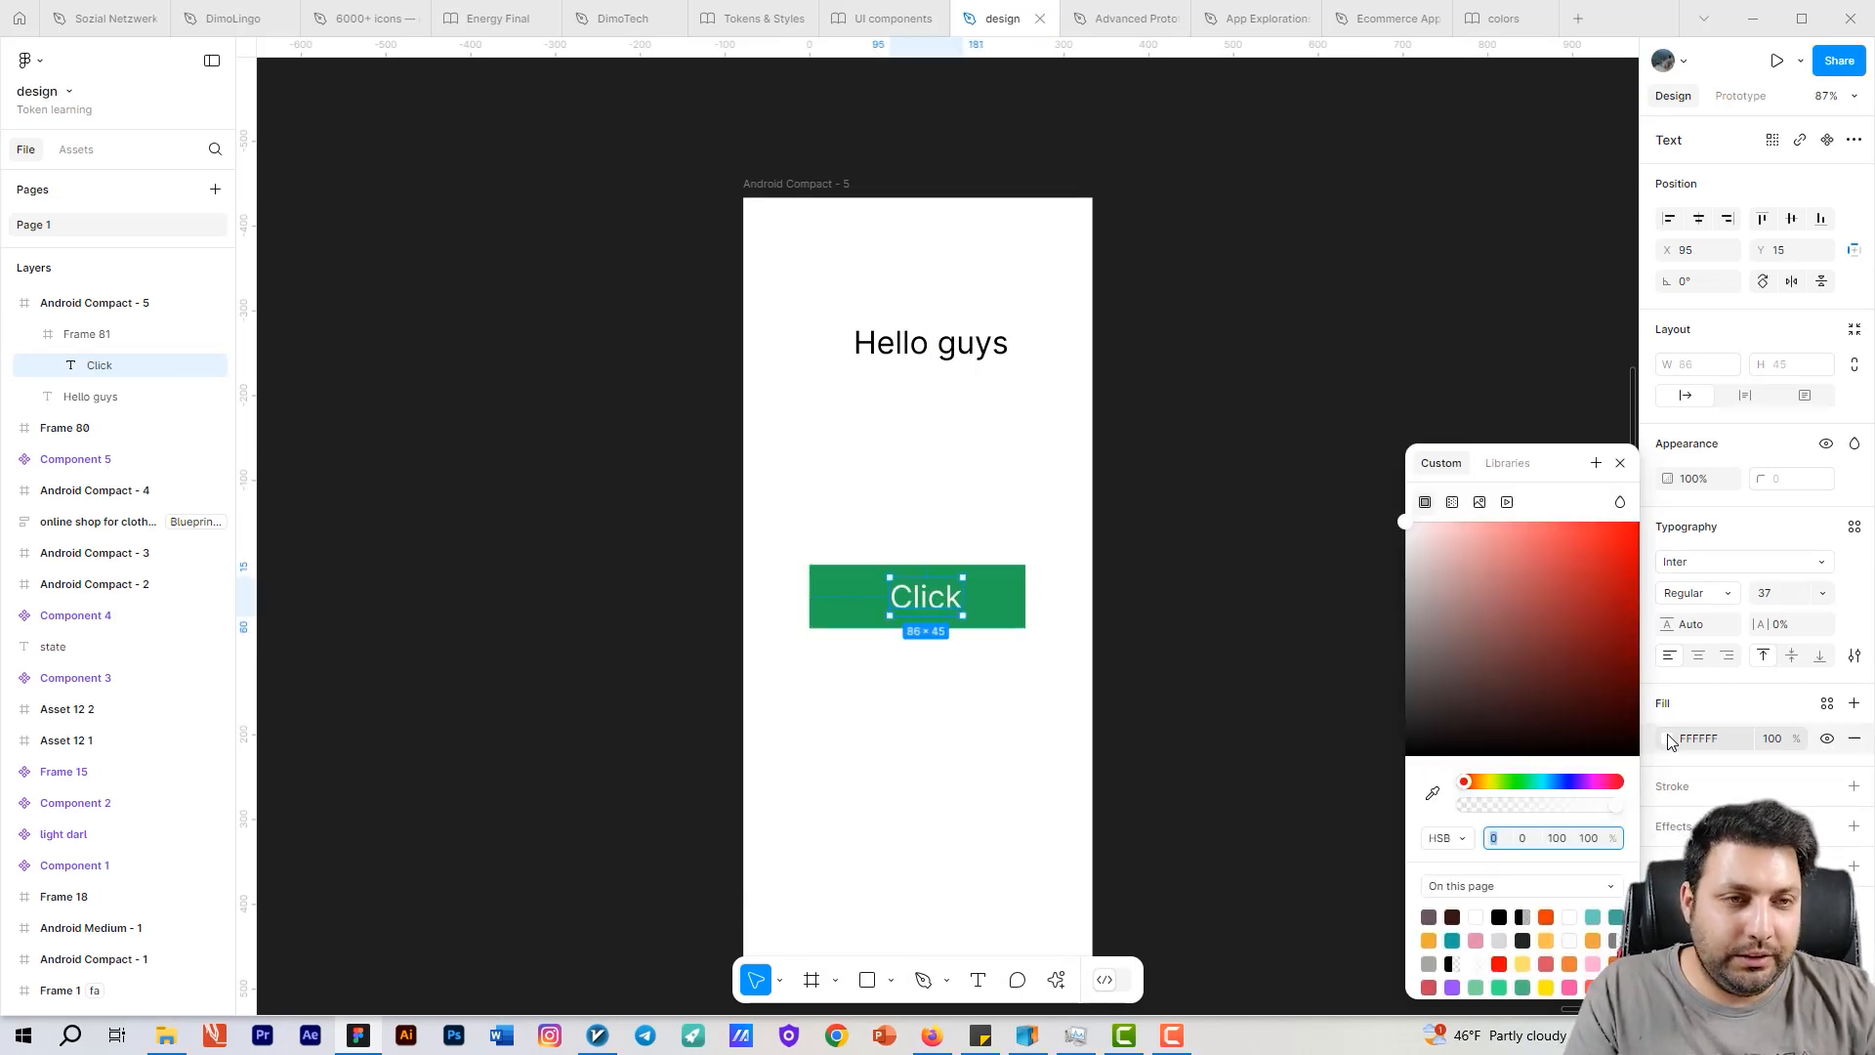
{"action": "left_click", "coordinate": [1504, 465]}
{"action": "left_click", "coordinate": [1460, 502]}
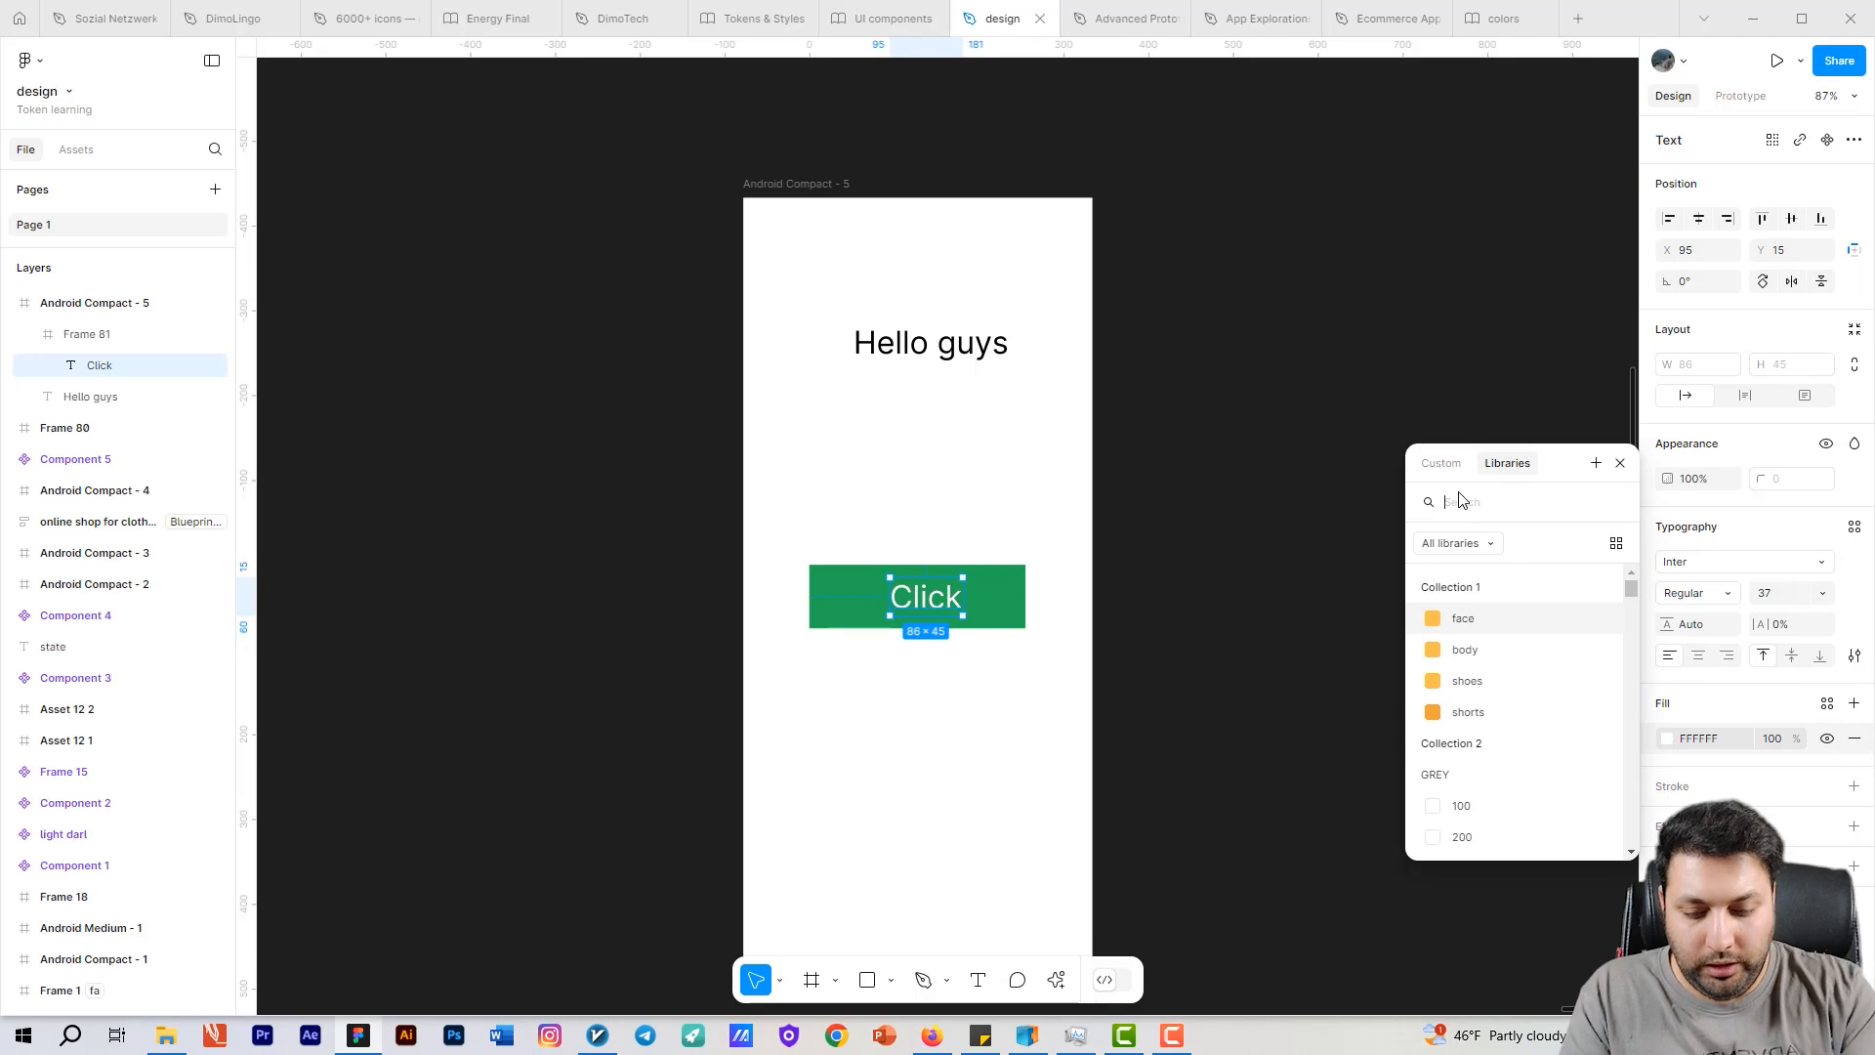
{"action": "type", "text": "on"}
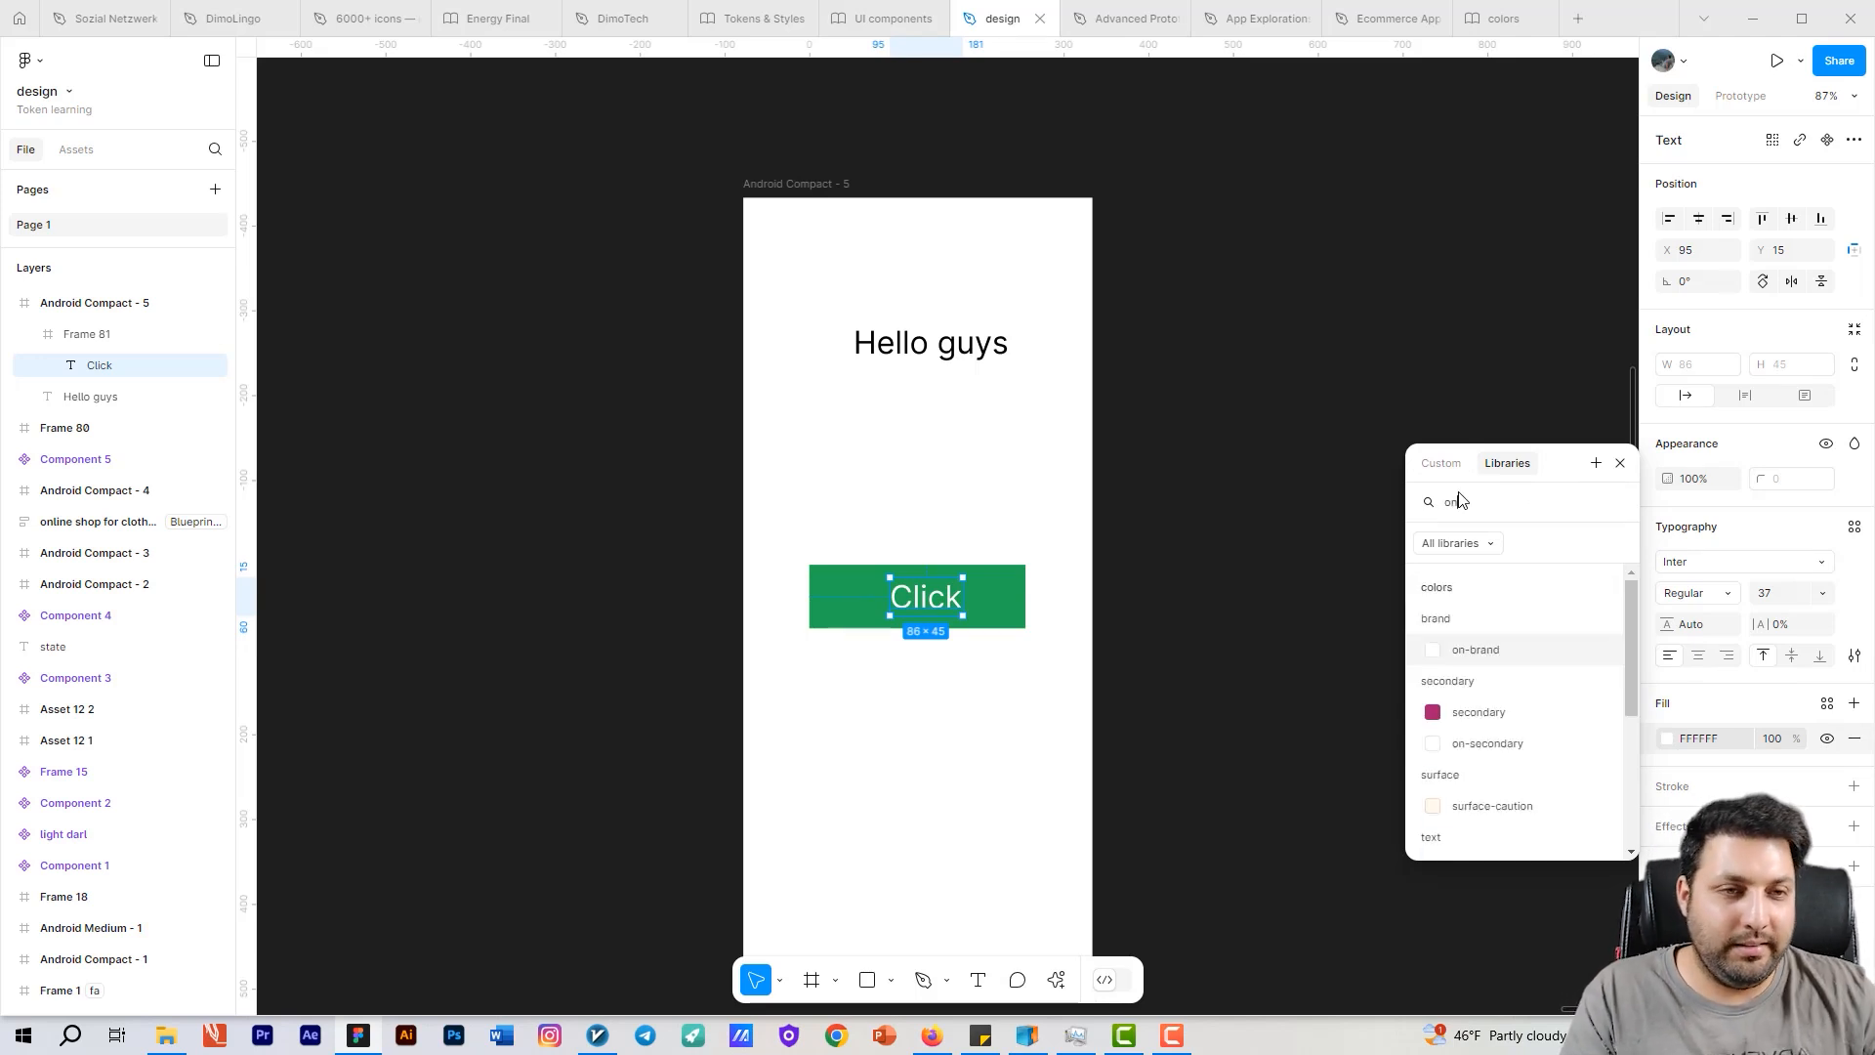
{"action": "left_click", "coordinate": [1467, 661]}
Step: Link the "Hello guys" text's fill to the text-brand color variable from the colors library
{"action": "scroll", "coordinate": [1005, 666], "scroll_direction": "up", "scroll_amount": 2}
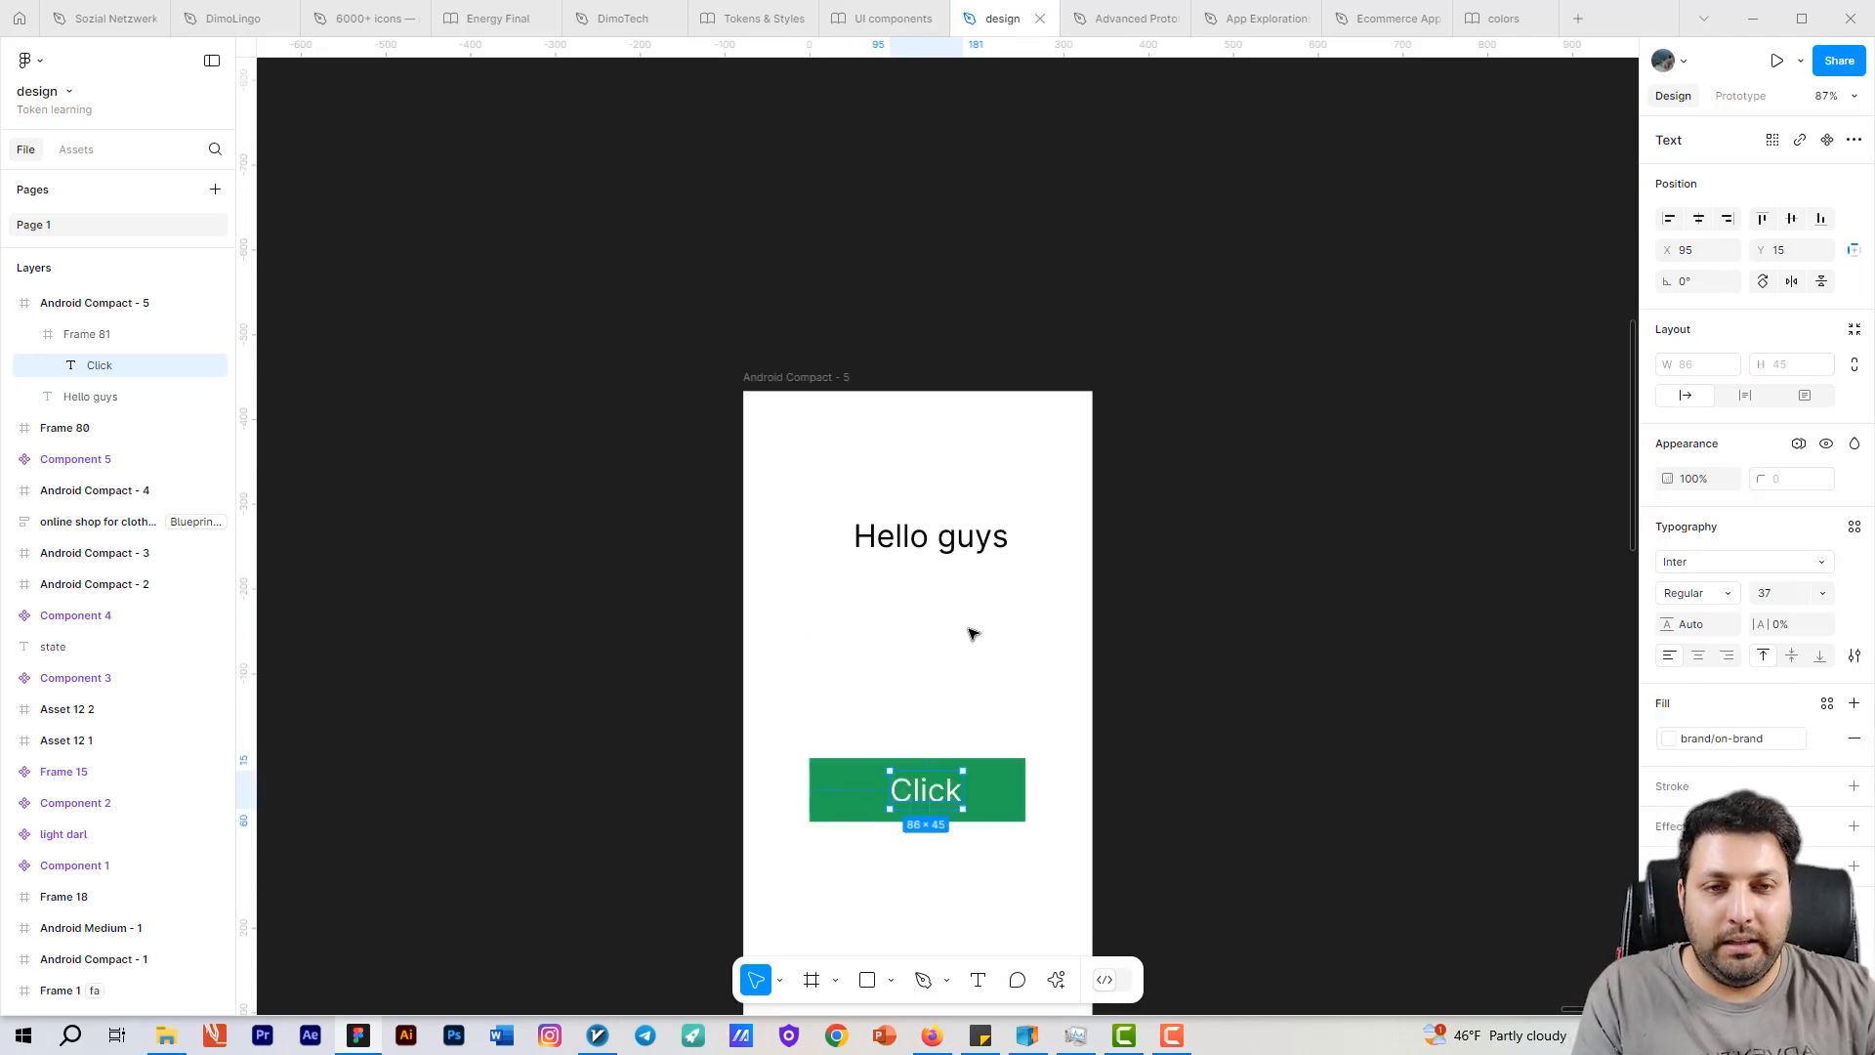
{"action": "left_click_drag", "start_coordinate": [1058, 652], "coordinate": [1218, 494]}
{"action": "left_click", "coordinate": [1115, 378]}
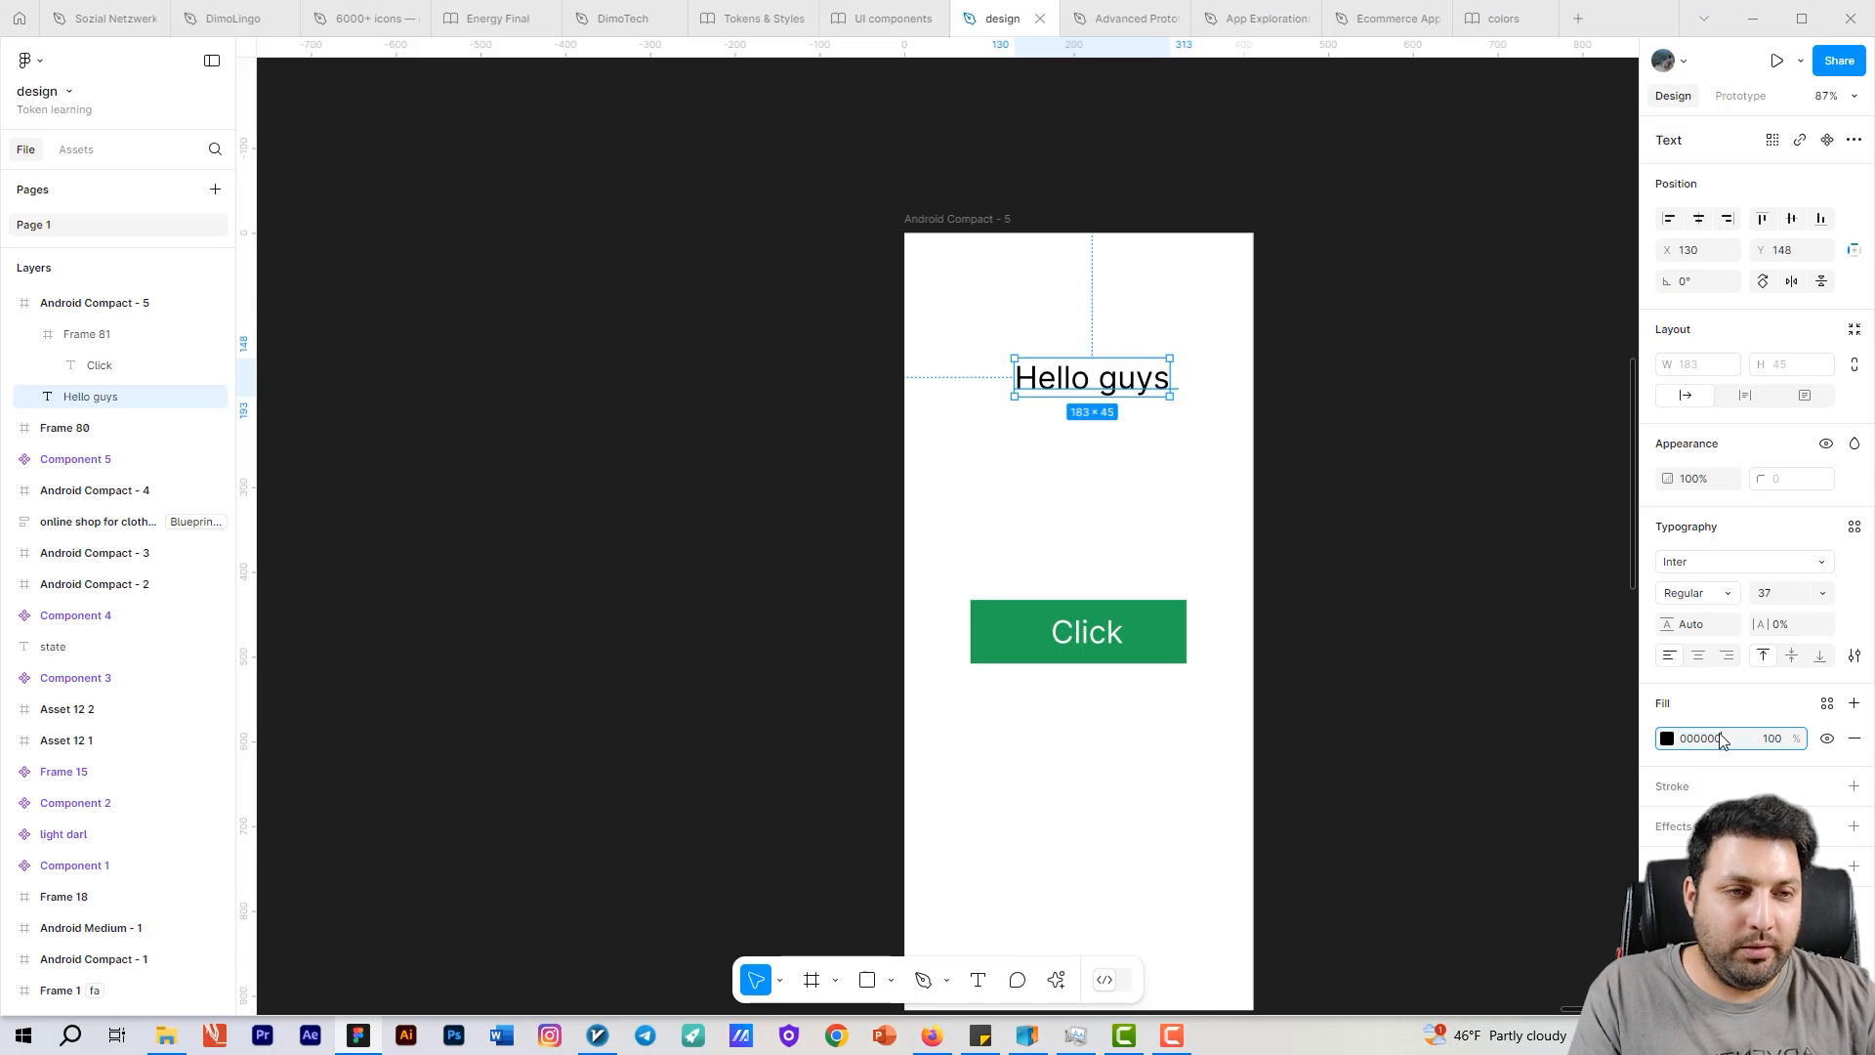
{"action": "left_click", "coordinate": [1670, 738]}
{"action": "left_click", "coordinate": [1506, 463]}
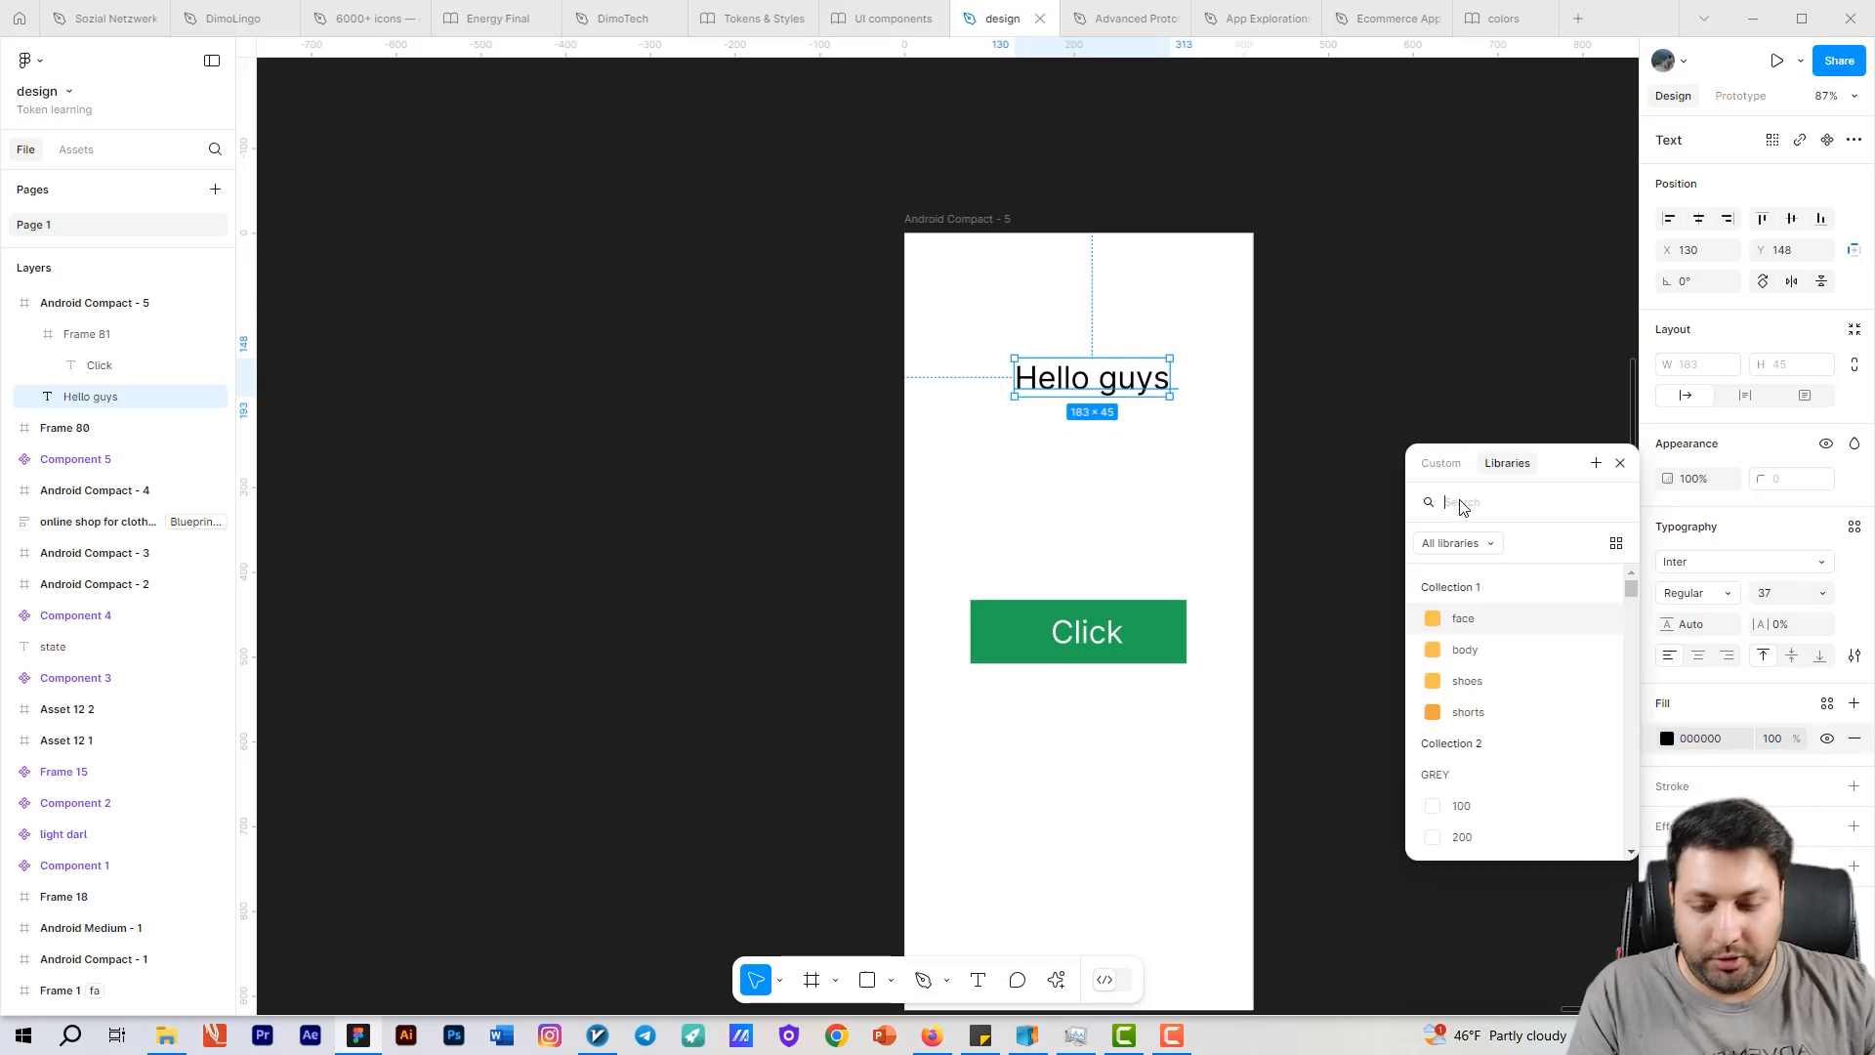
{"action": "type", "text": "text"}
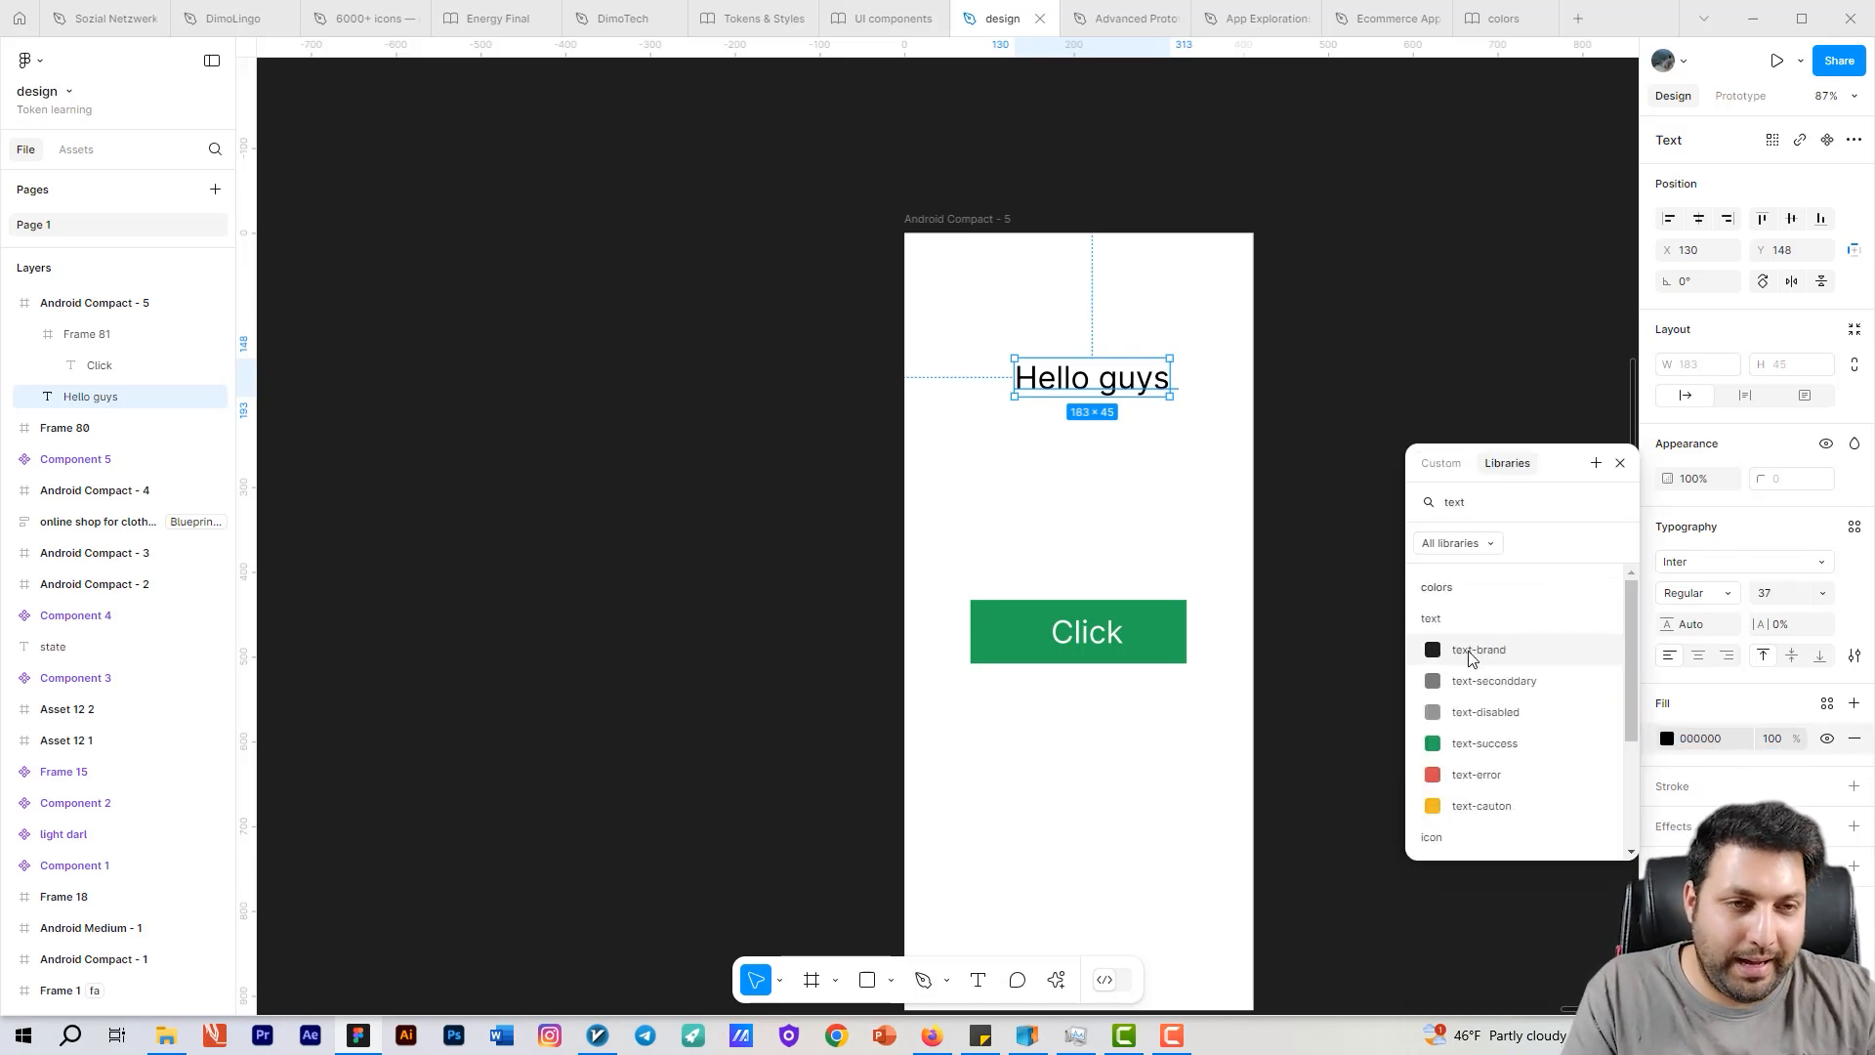
{"action": "left_click", "coordinate": [1469, 651]}
{"action": "scroll", "coordinate": [1298, 480], "scroll_direction": "down", "scroll_amount": 2}
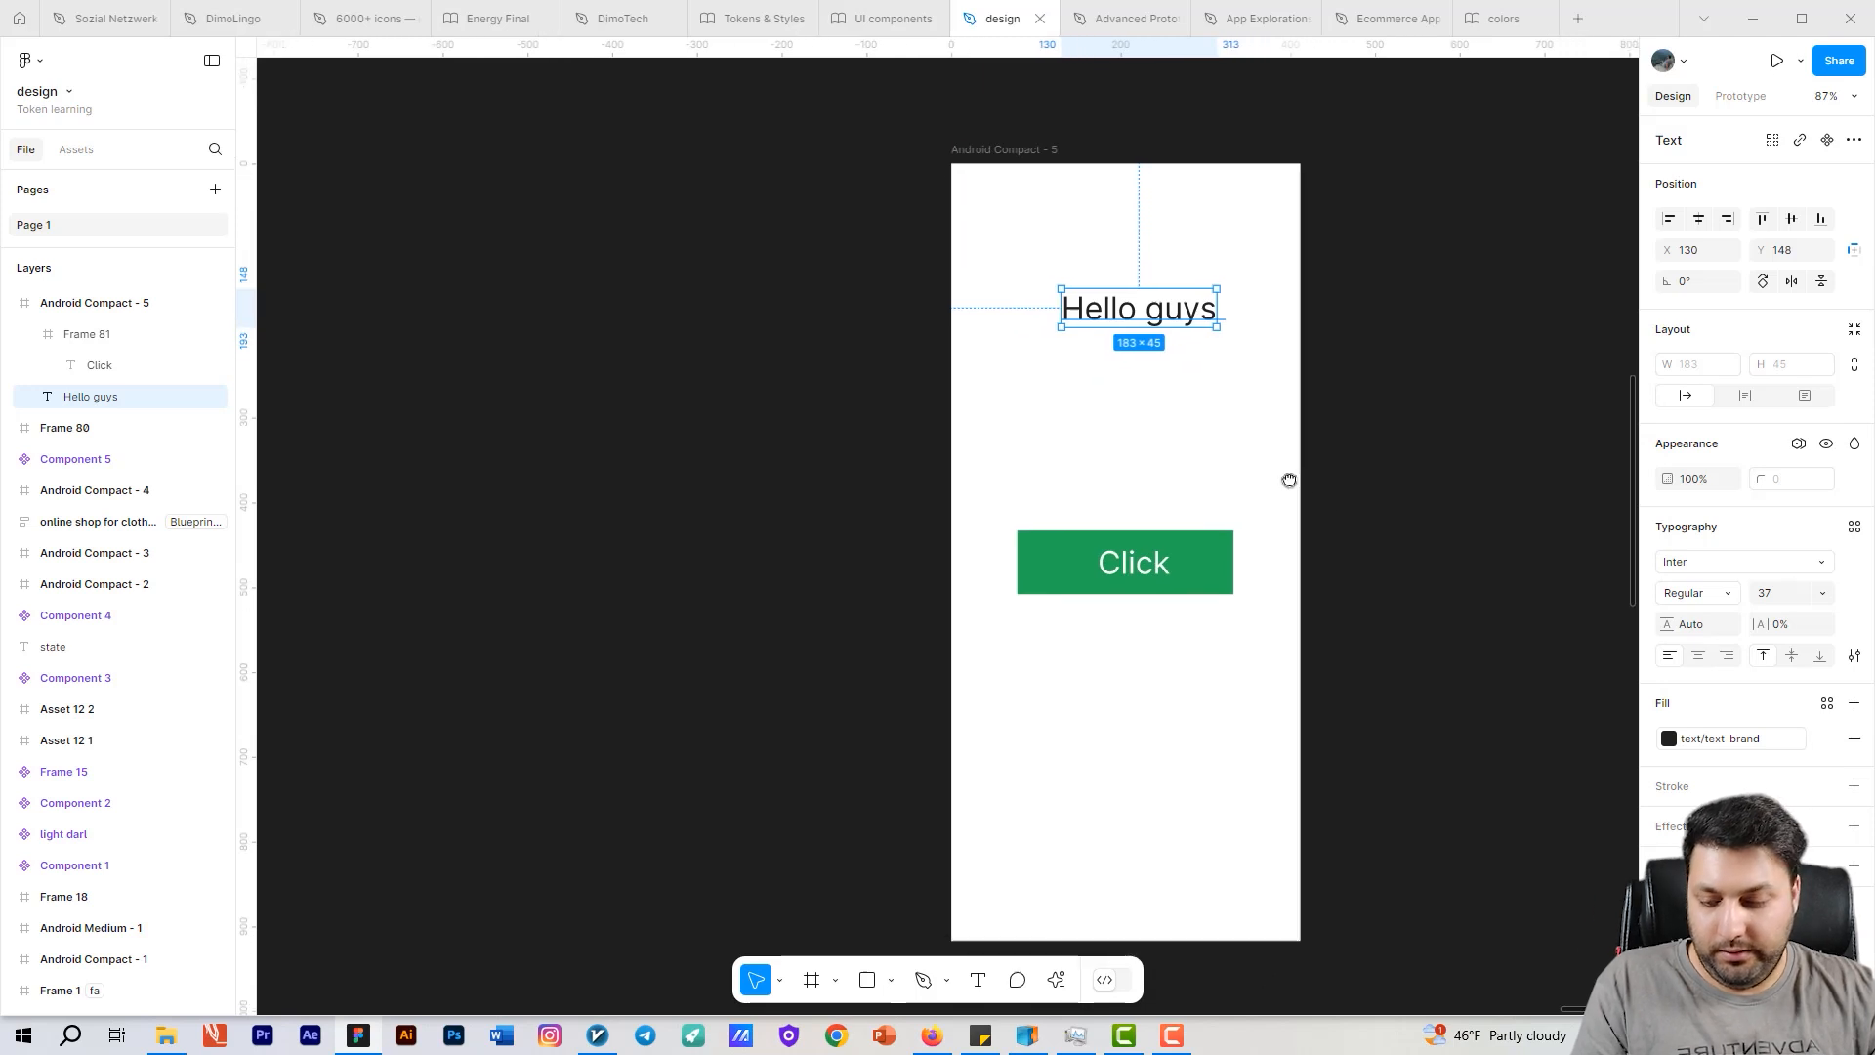
{"action": "scroll", "coordinate": [1310, 405], "scroll_direction": "up", "scroll_amount": 3}
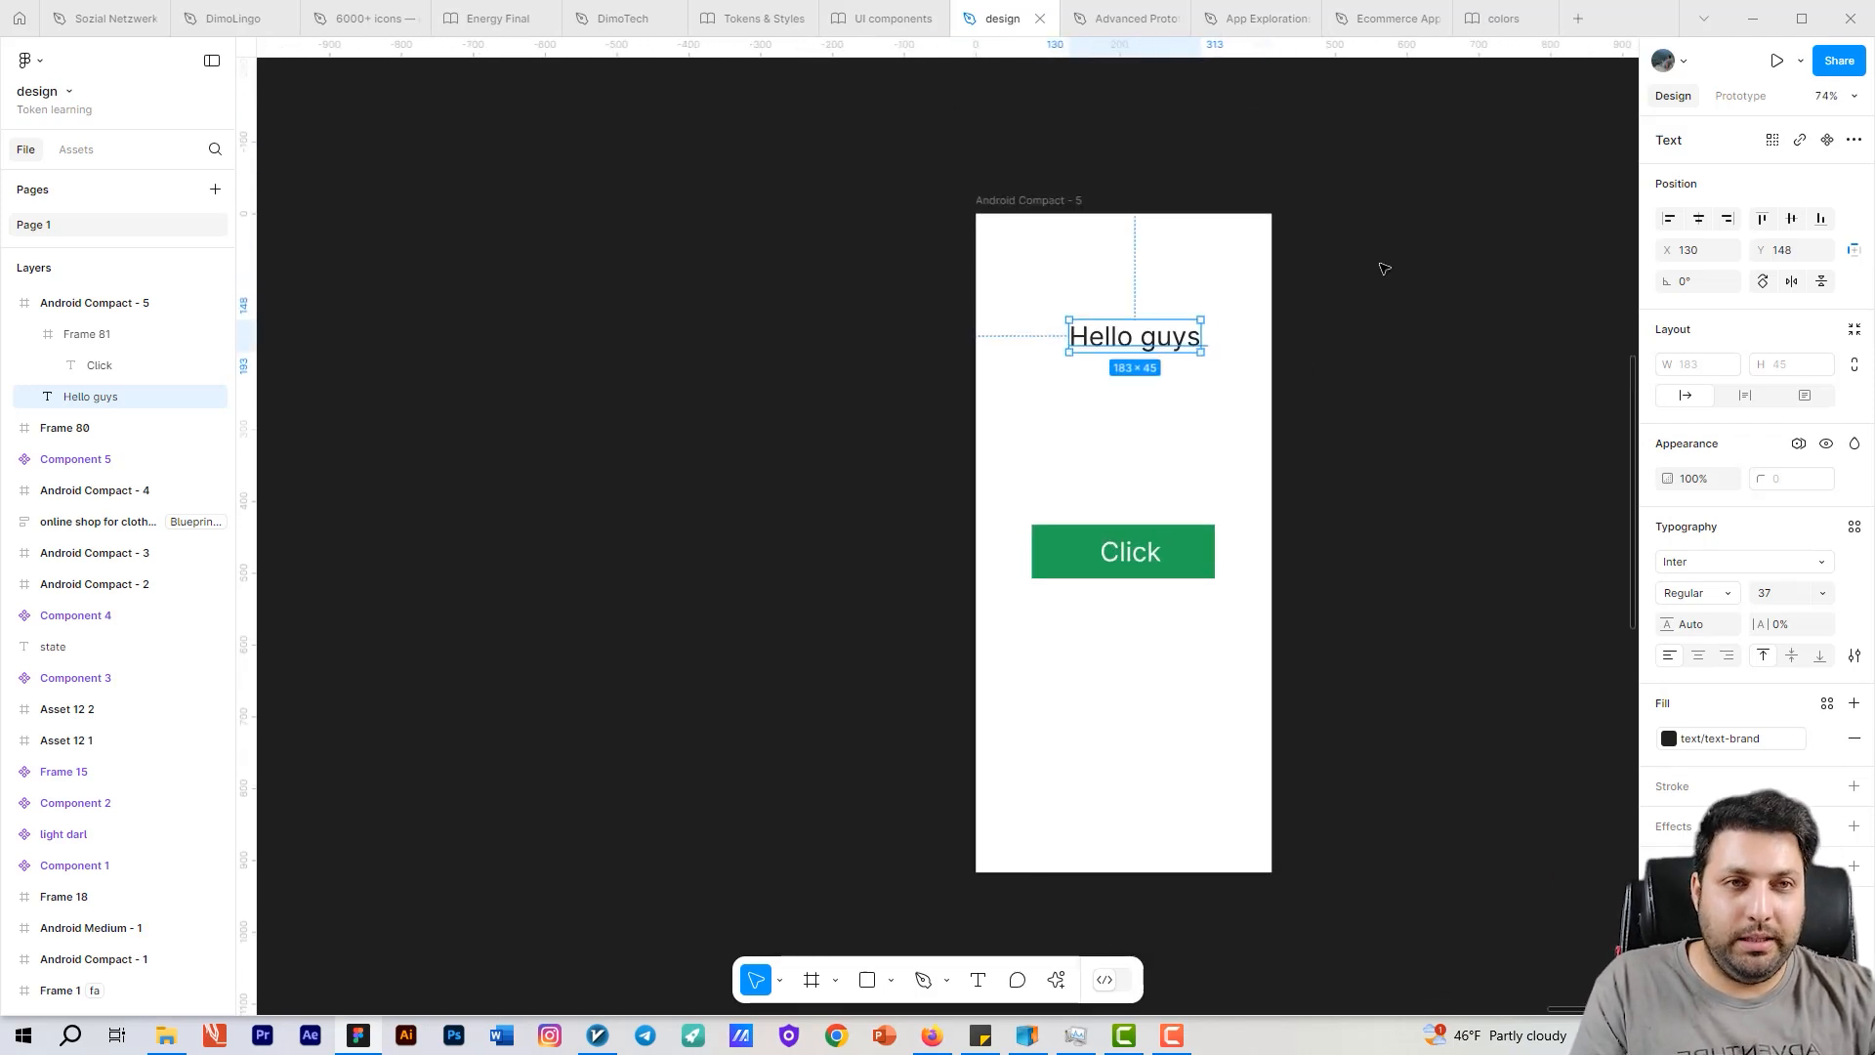
Step: Switch to the colors file and open the text group of the Semantic Tokens local variables
{"action": "left_click", "coordinate": [1499, 19]}
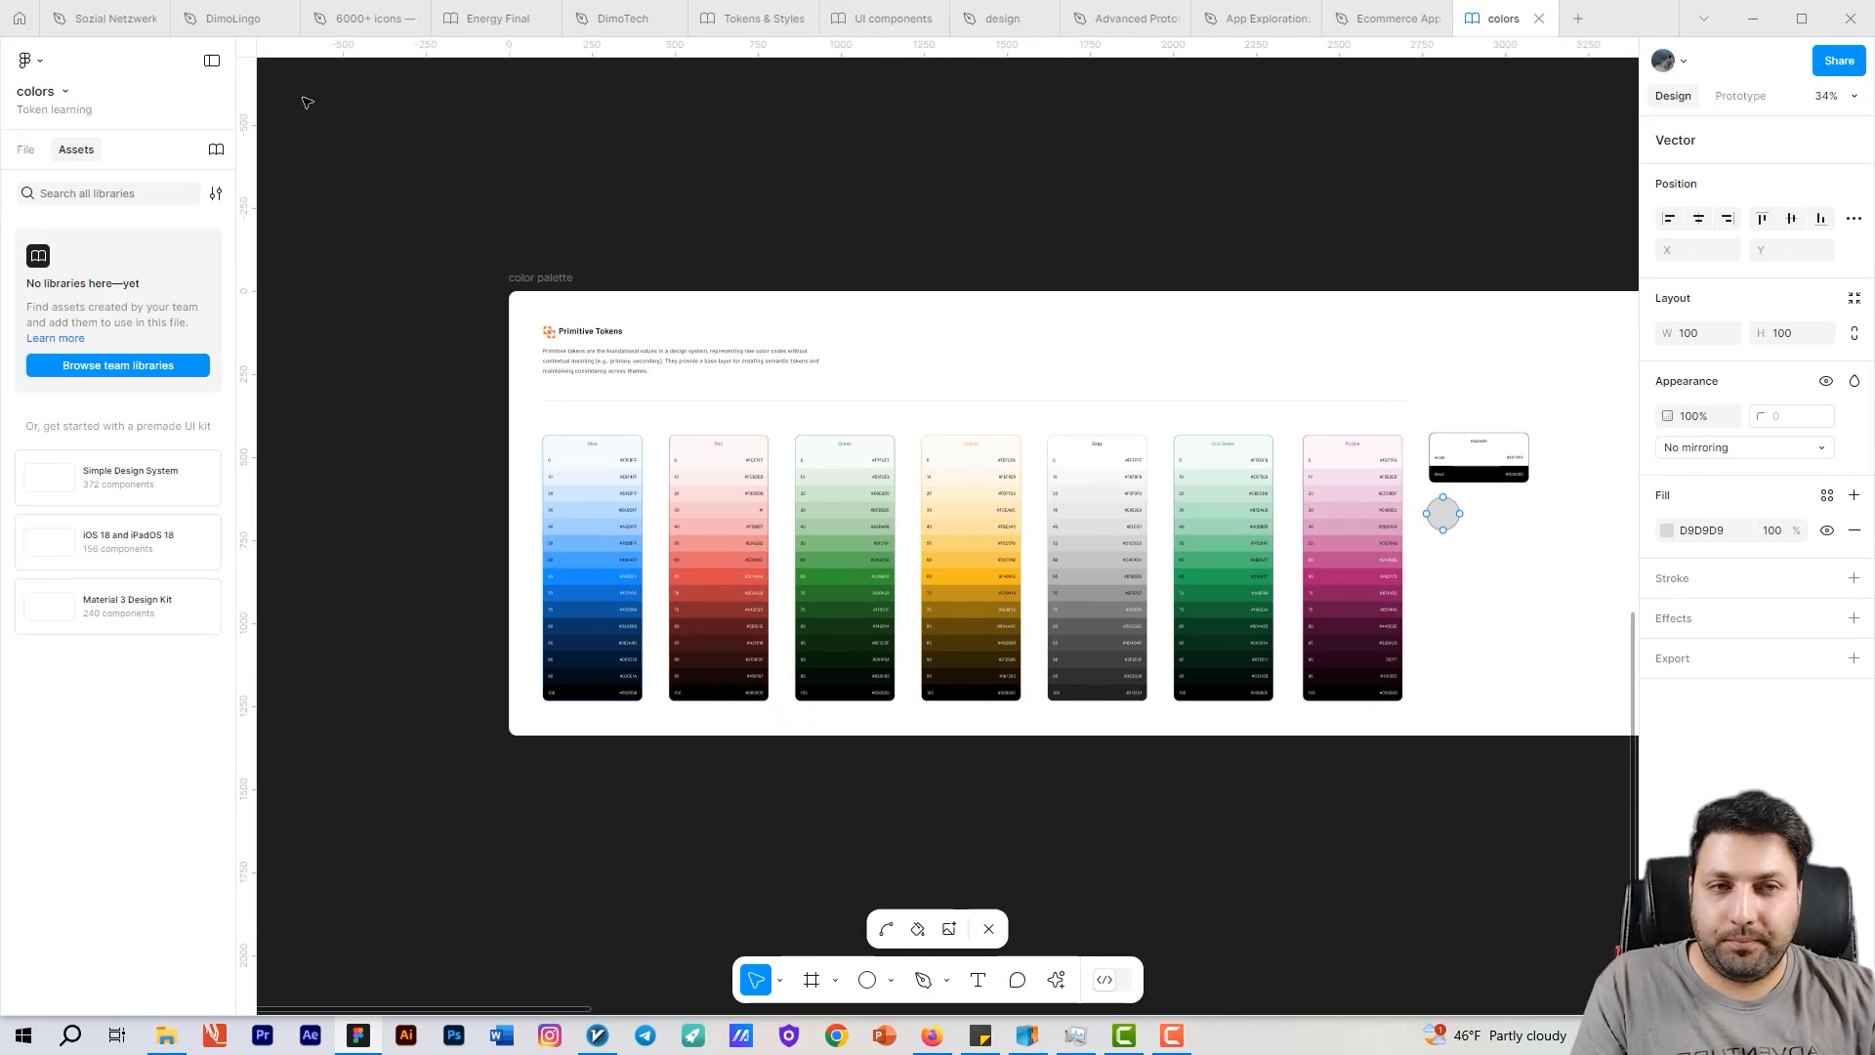
{"action": "key", "text": "Escape"}
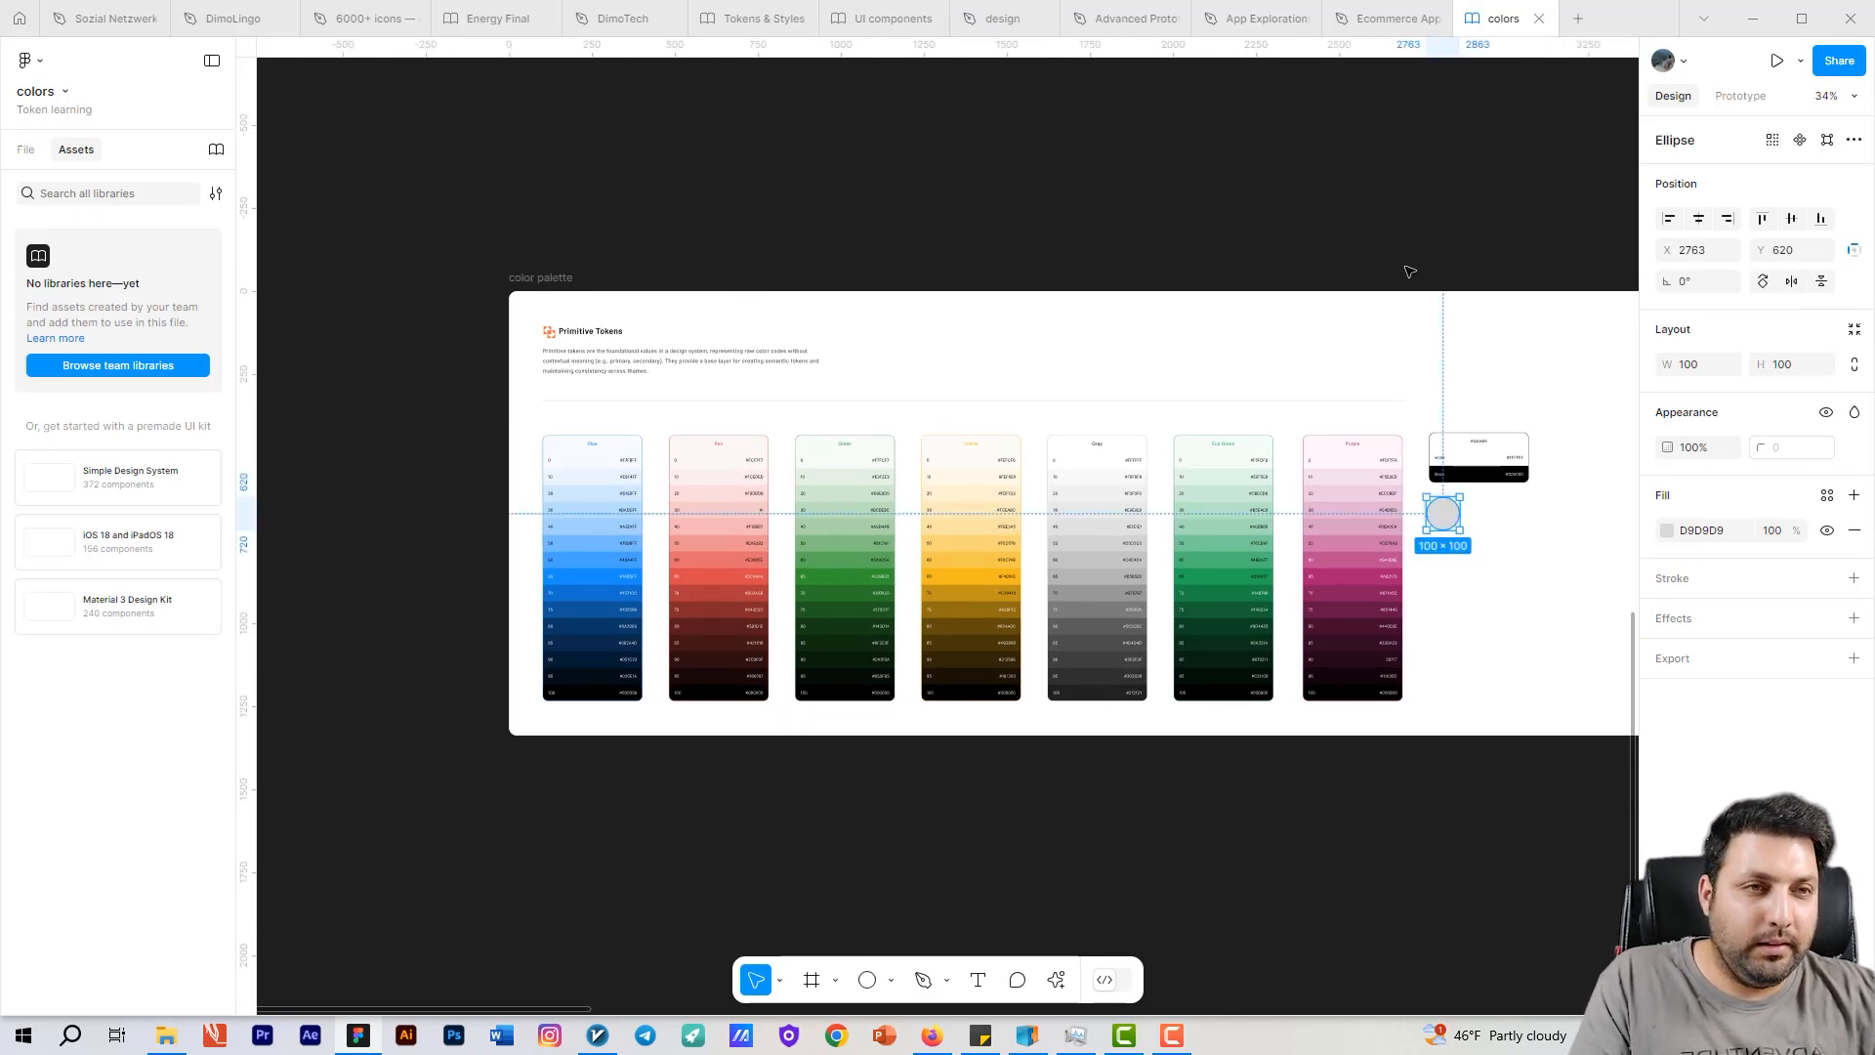
{"action": "left_click", "coordinate": [1043, 142]}
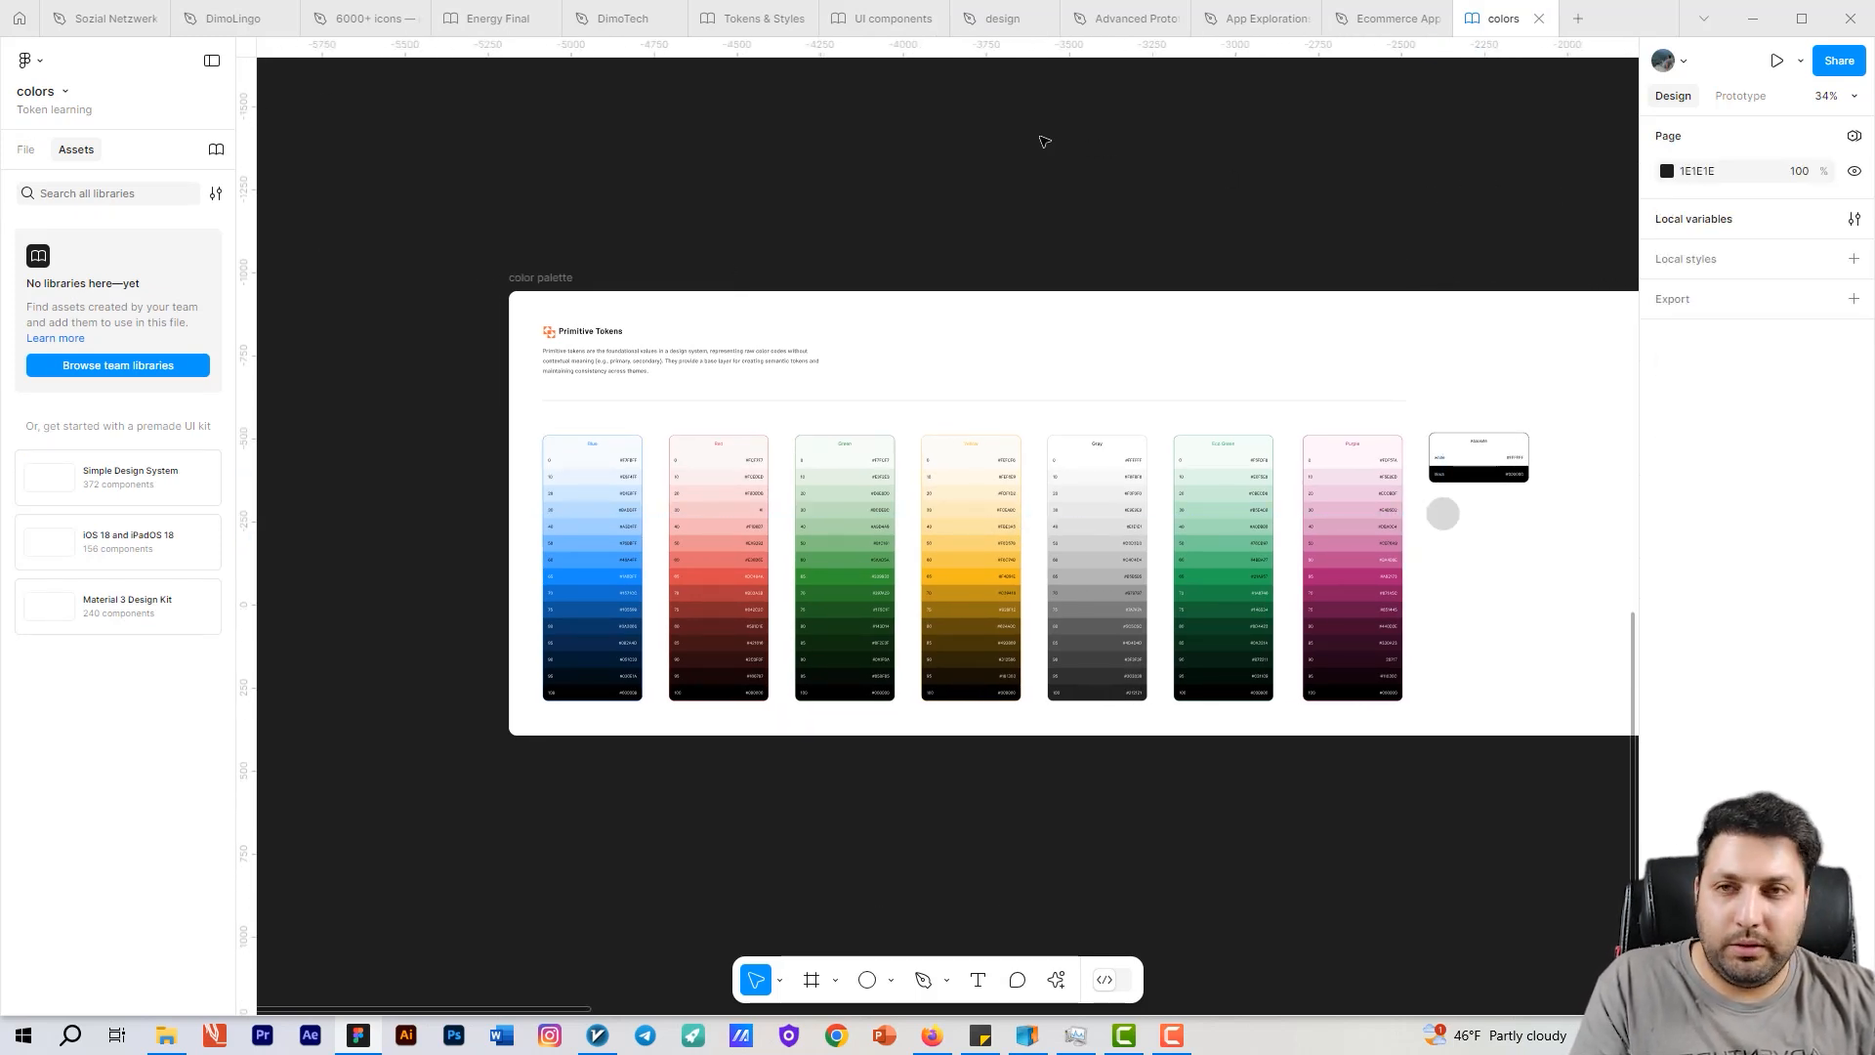
{"action": "left_click", "coordinate": [26, 149]}
{"action": "left_click", "coordinate": [1853, 219]}
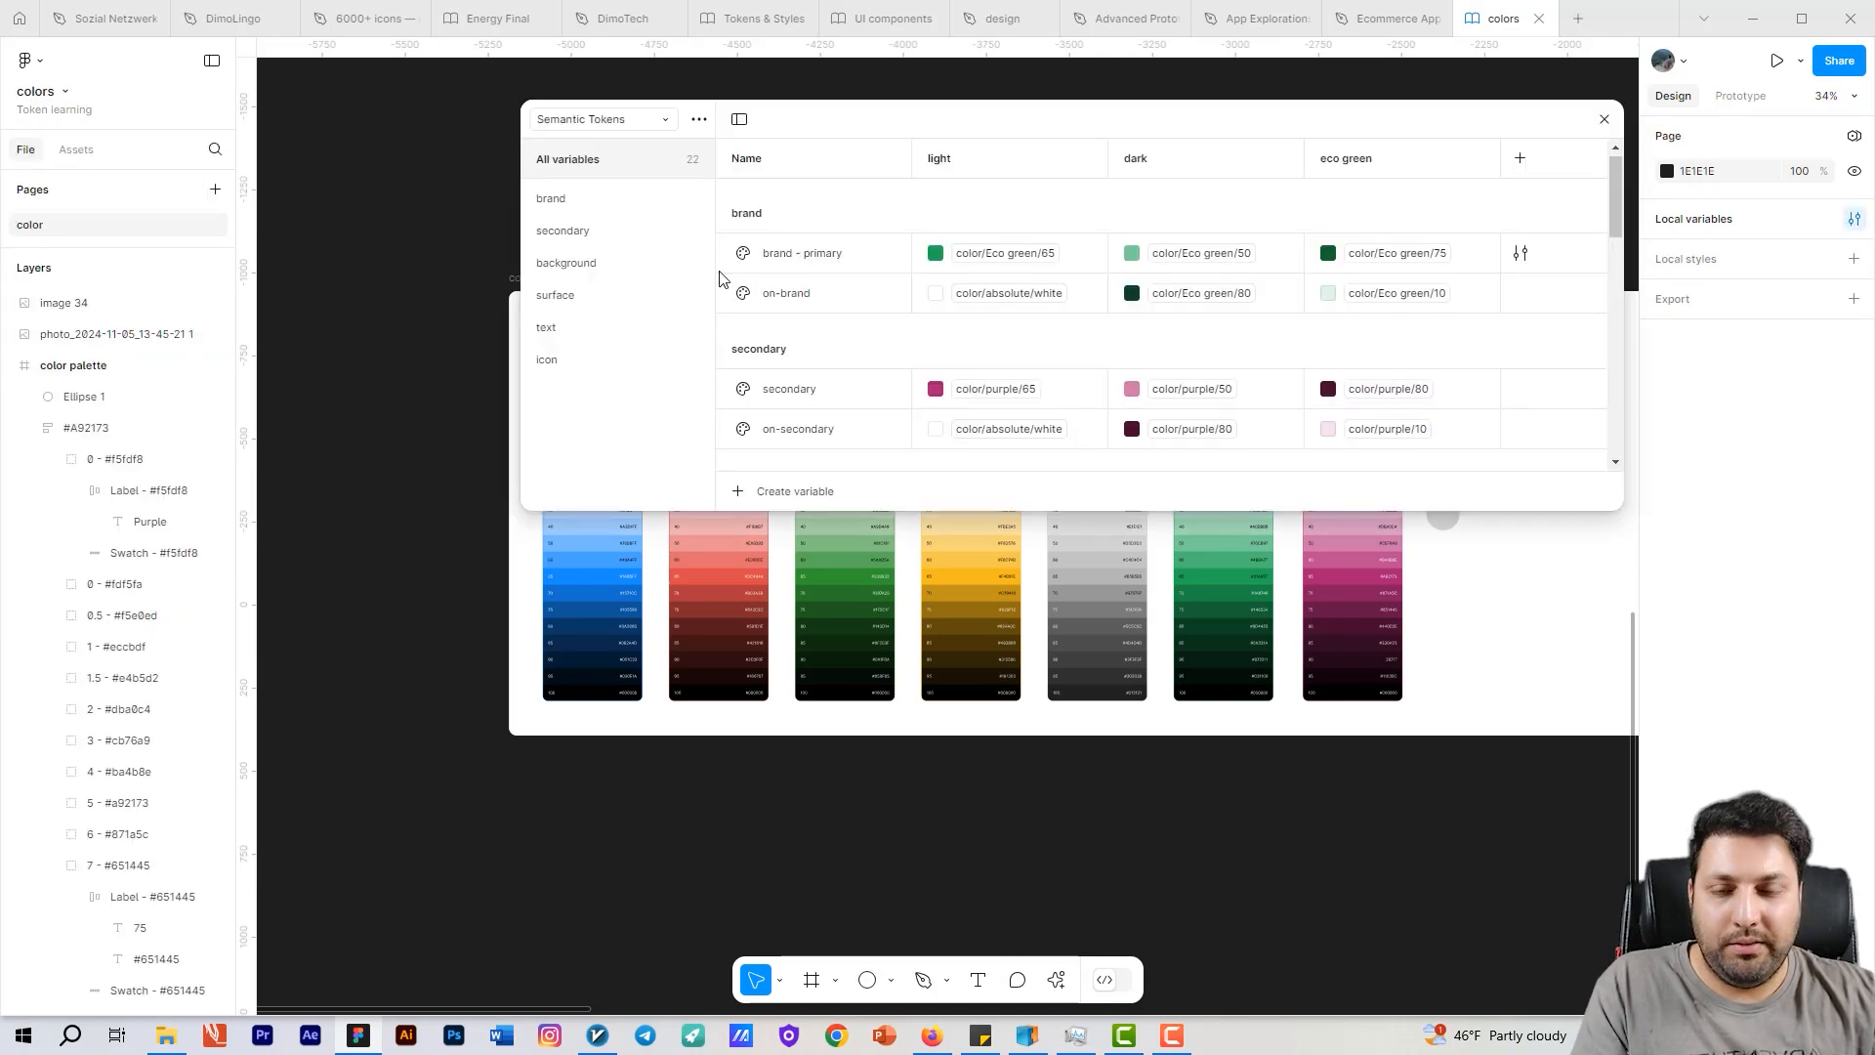
{"action": "scroll", "coordinate": [1006, 430], "scroll_direction": "down", "scroll_amount": 3}
{"action": "left_click", "coordinate": [574, 332]}
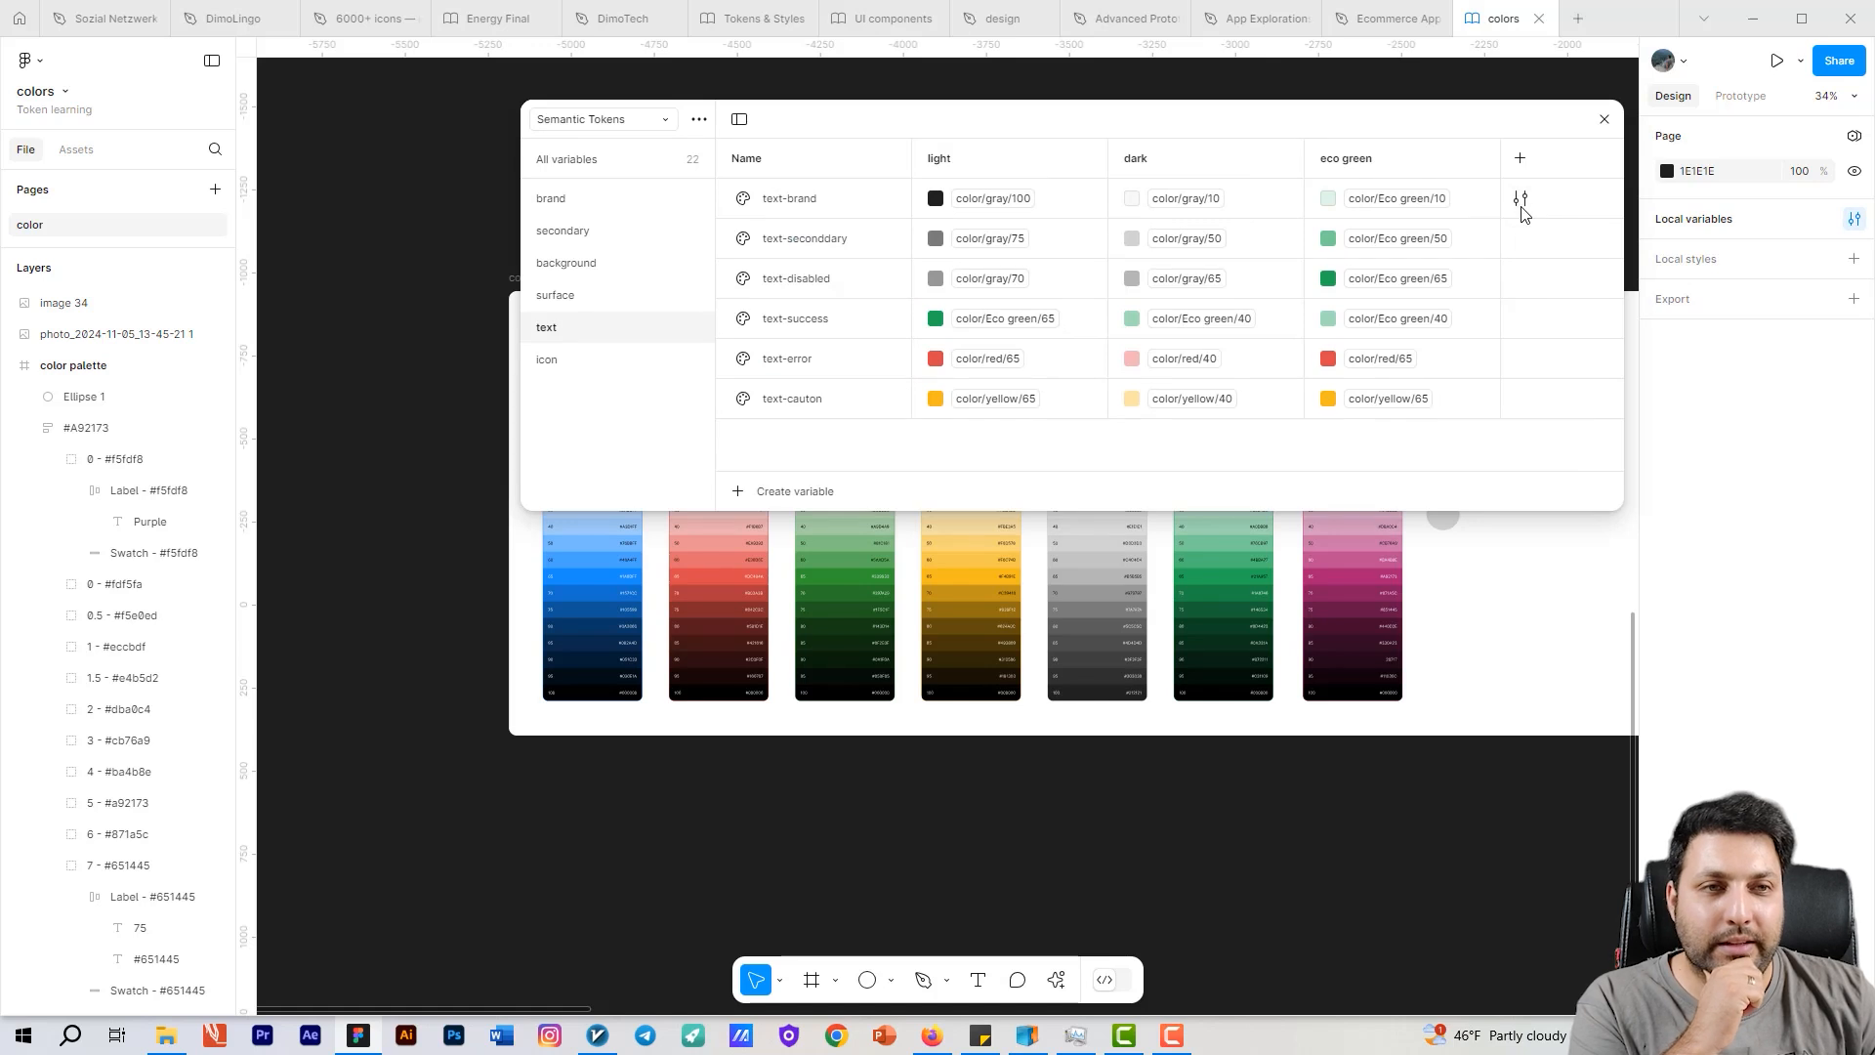
Step: Limit the text-brand variable's color scope to text fills only
{"action": "left_click", "coordinate": [1520, 199]}
{"action": "left_click_drag", "start_coordinate": [1419, 228], "coordinate": [1210, 231]}
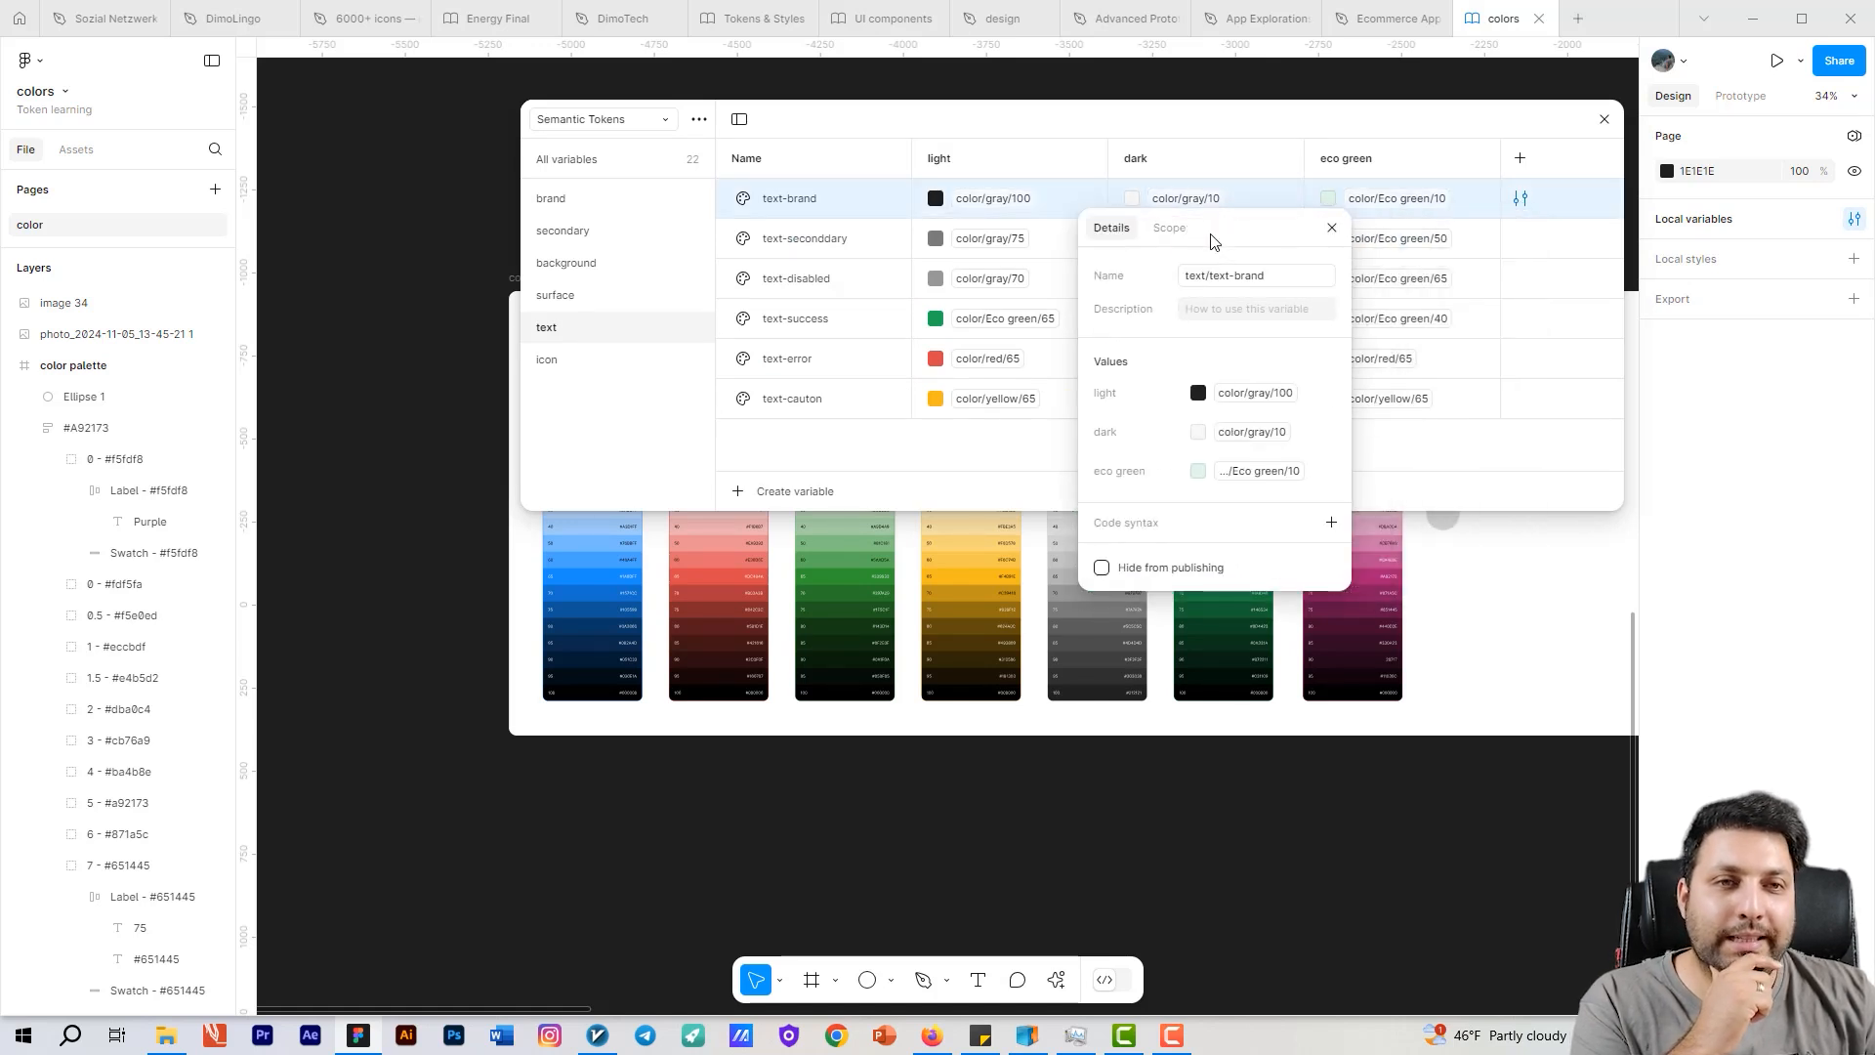
{"action": "left_click", "coordinate": [1166, 234]}
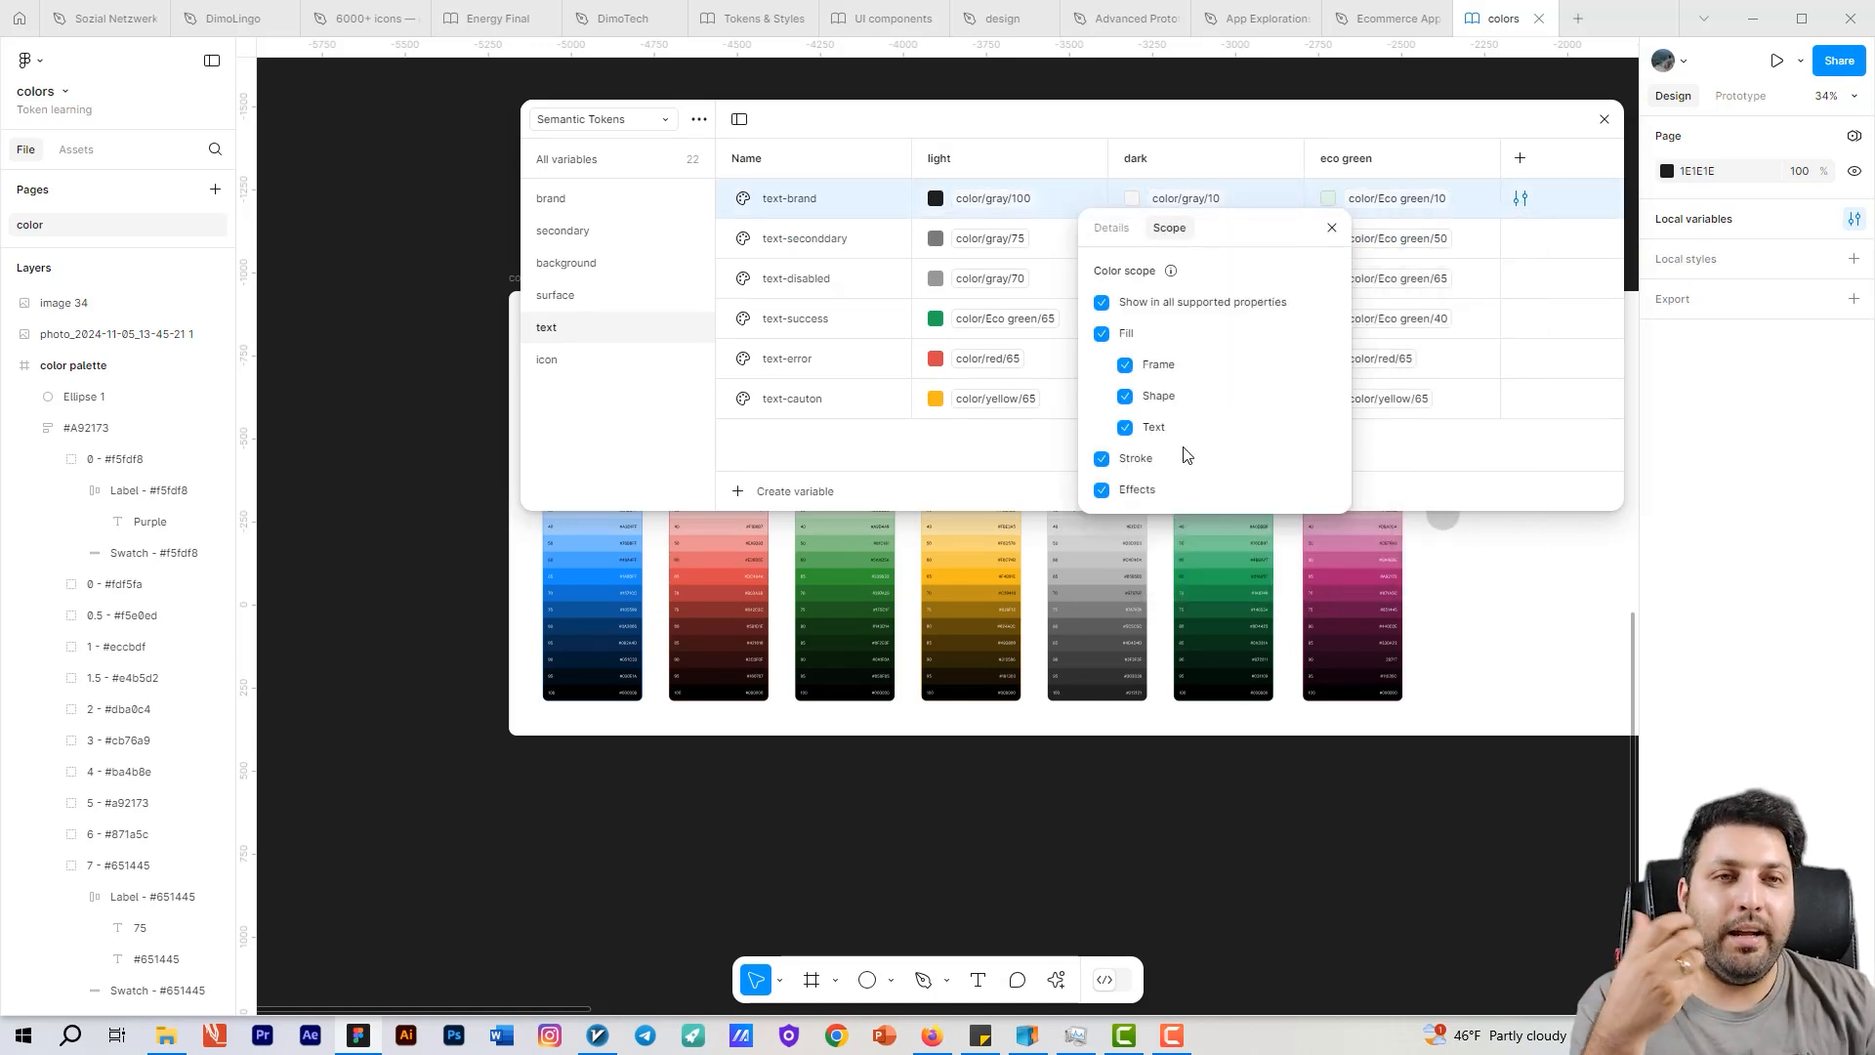
{"action": "left_click", "coordinate": [1332, 229]}
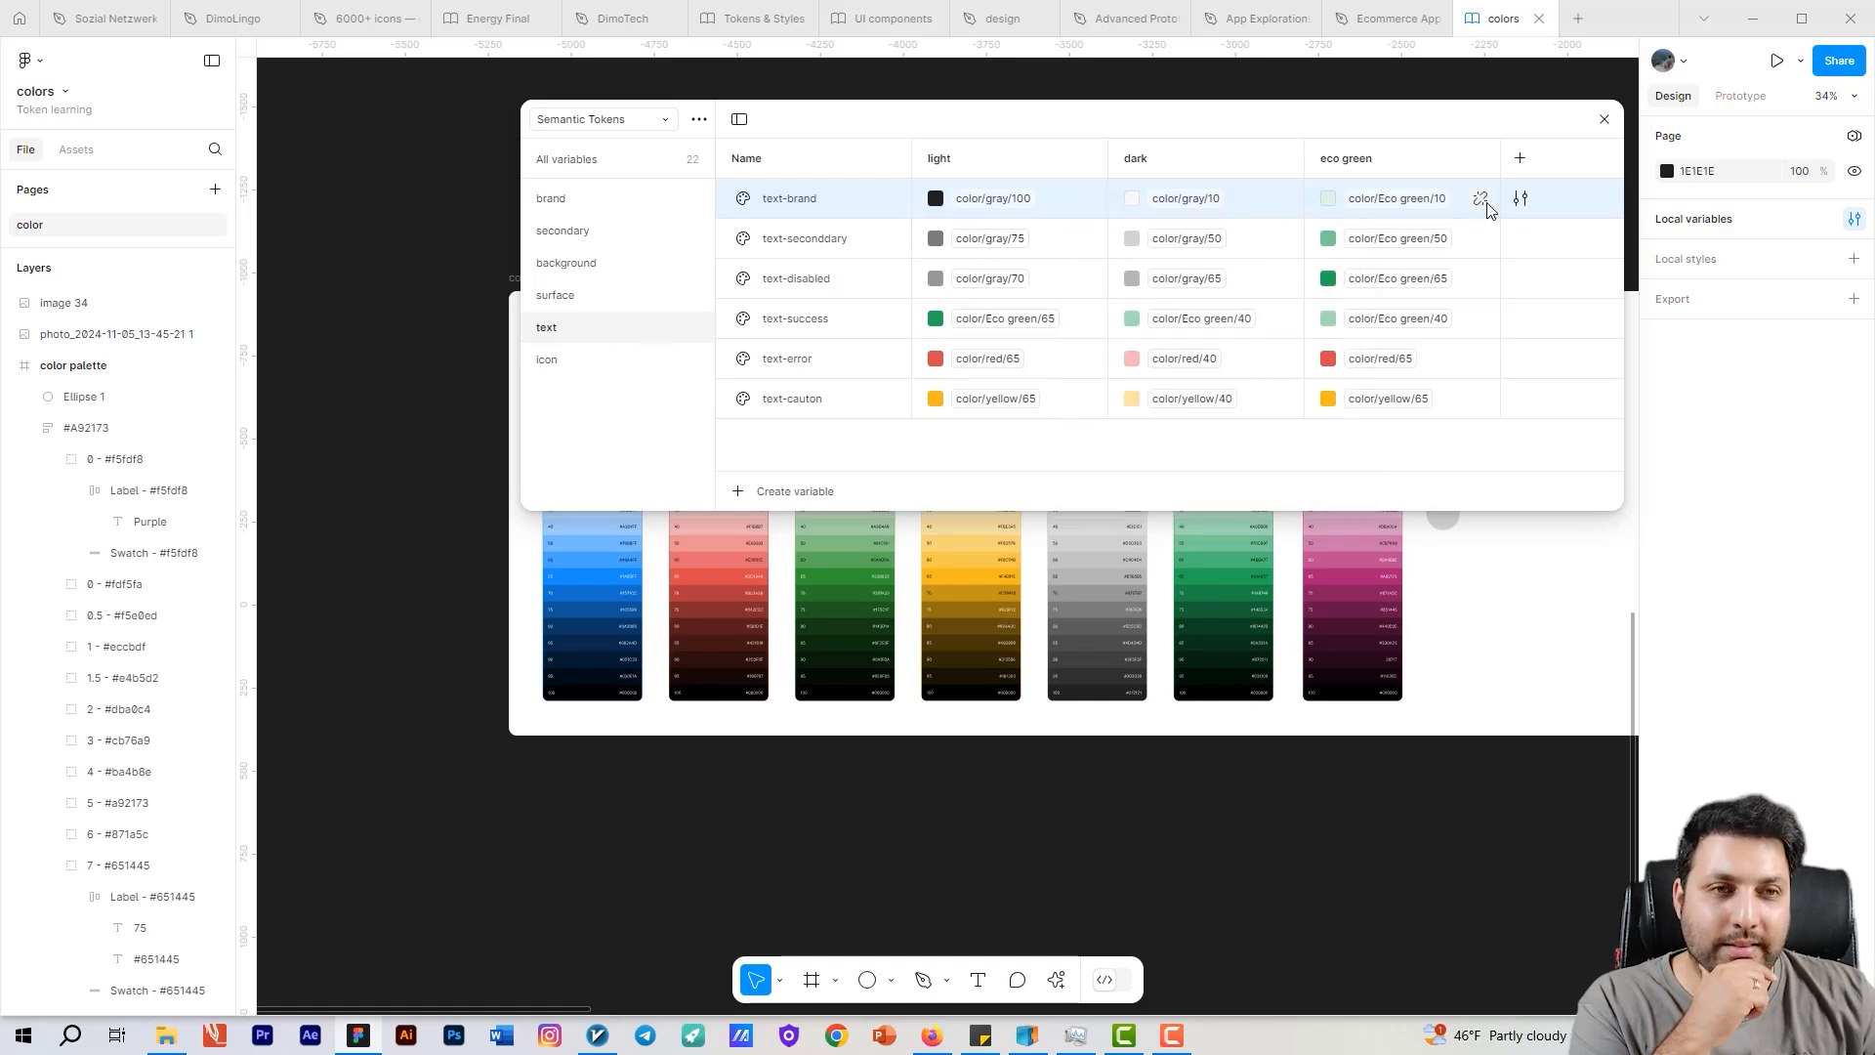
{"action": "left_click", "coordinate": [1516, 202]}
{"action": "left_click", "coordinate": [1353, 231]}
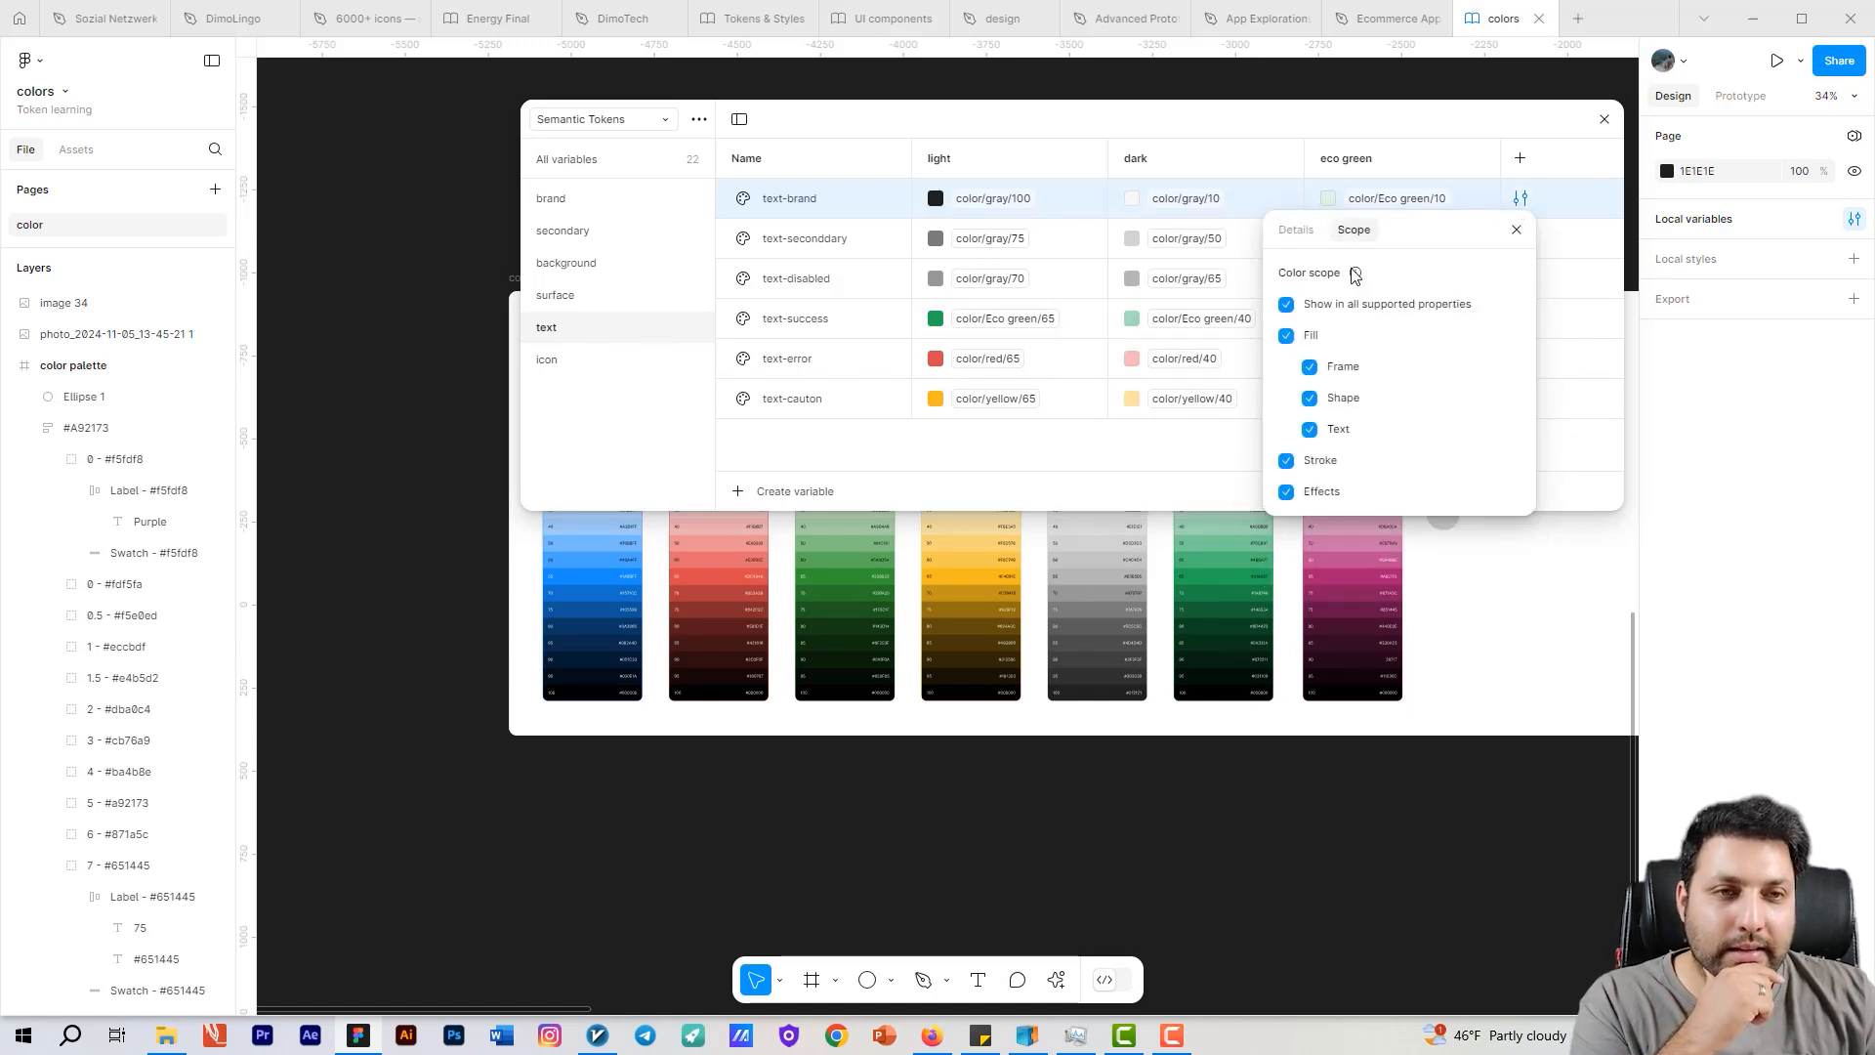
{"action": "left_click", "coordinate": [1288, 305]}
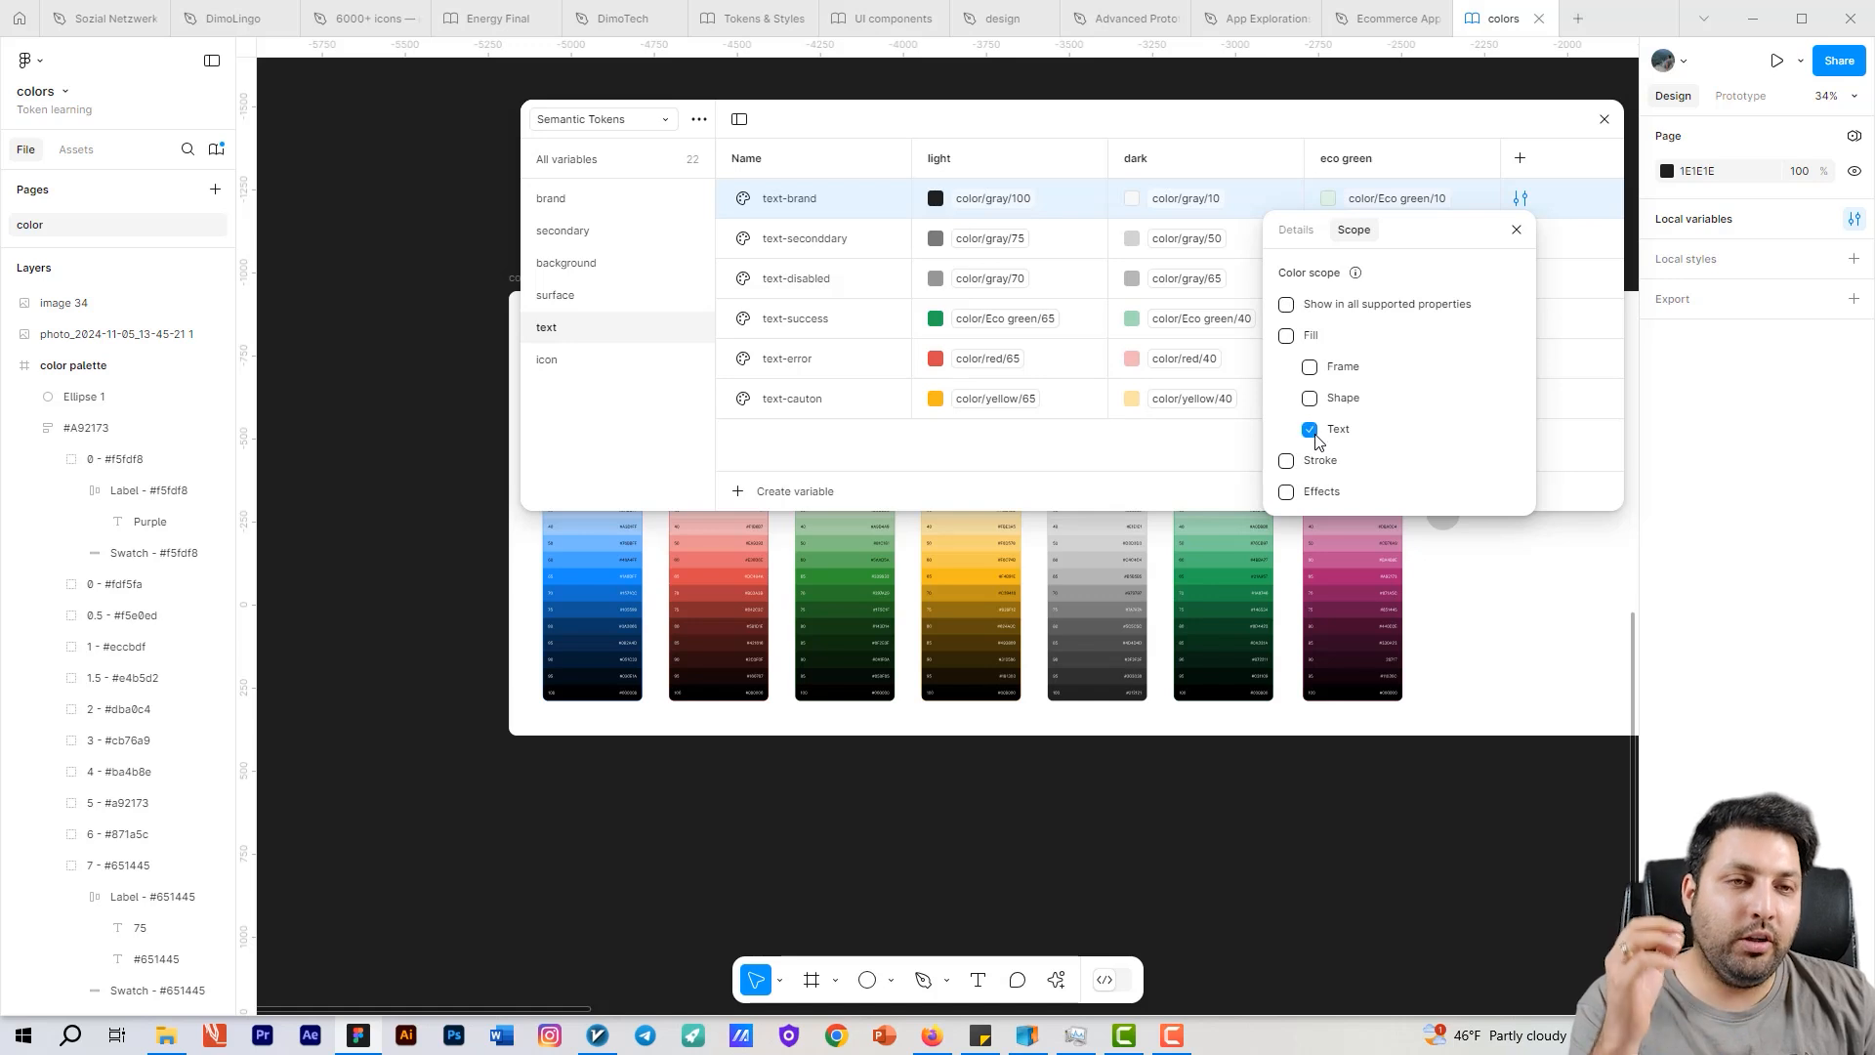
{"action": "left_click", "coordinate": [1516, 231]}
Step: Restrict the color scope of the text-seconddary variable to text fills only
{"action": "left_click", "coordinate": [1520, 238]}
{"action": "left_click", "coordinate": [1353, 270]}
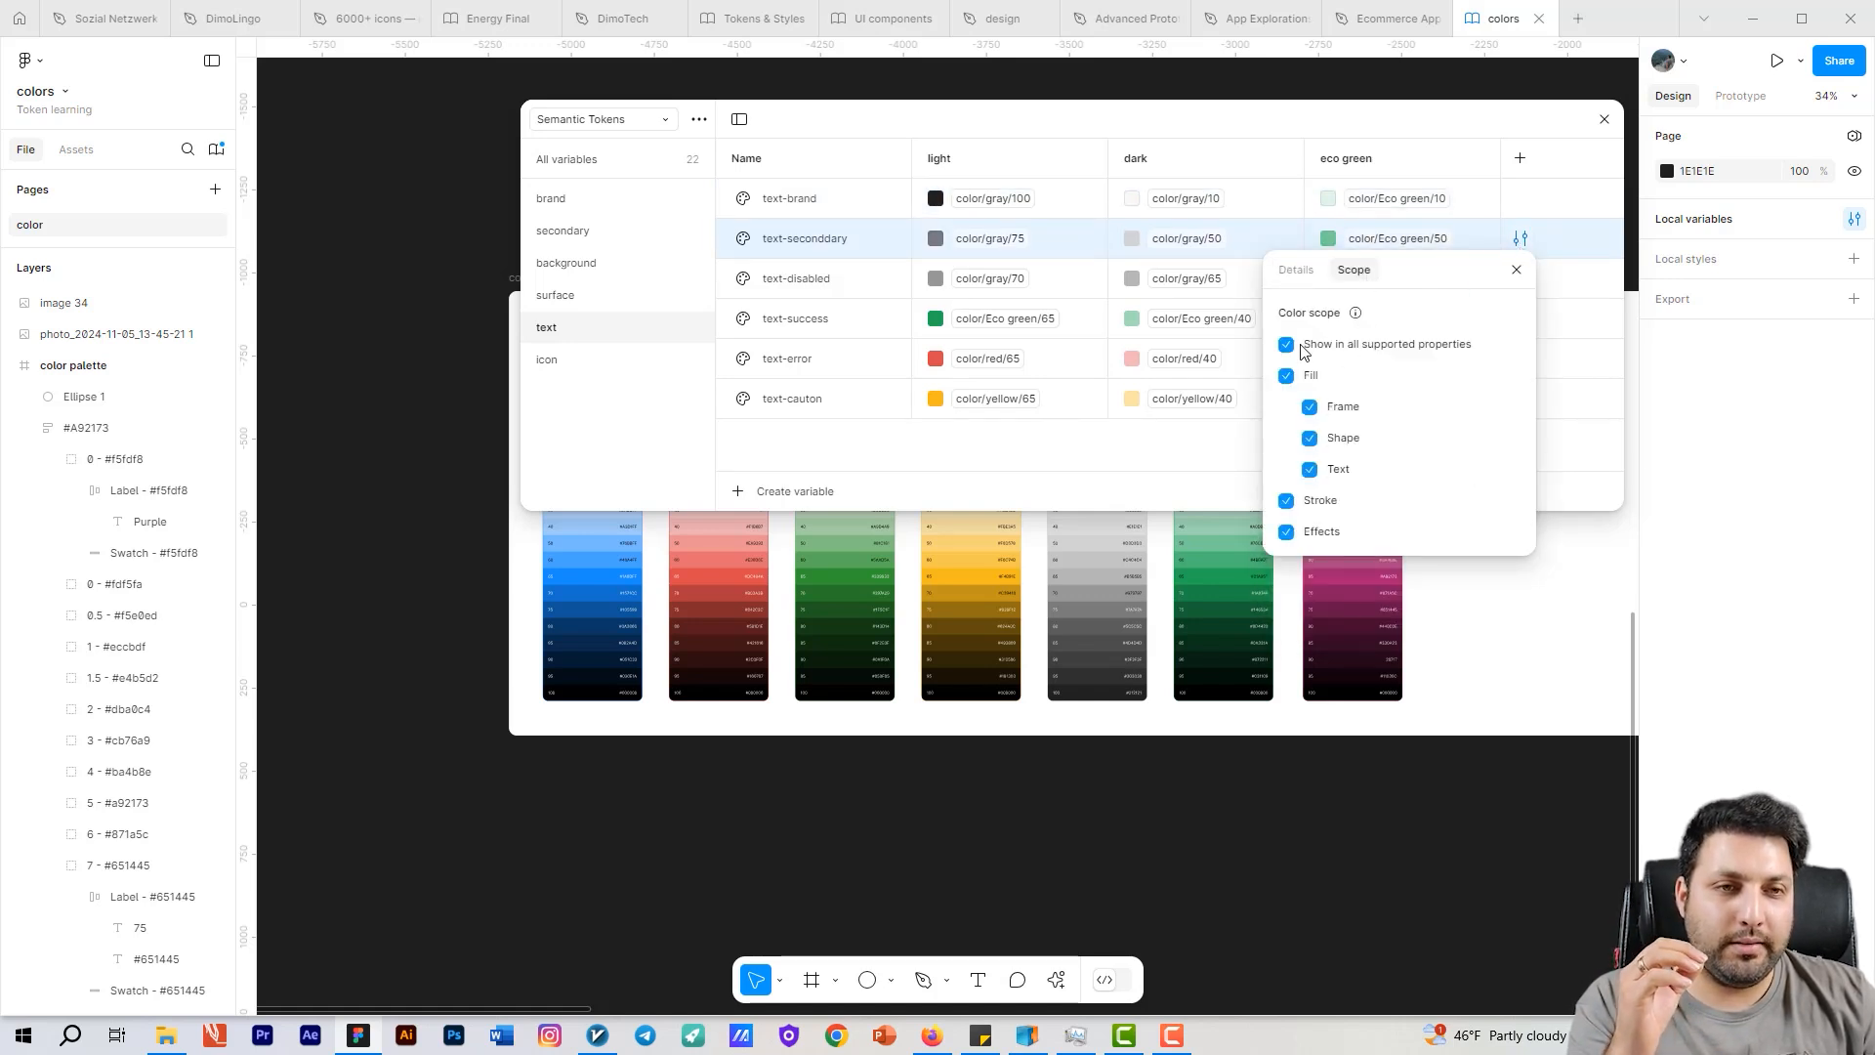
{"action": "left_click", "coordinate": [1285, 347]}
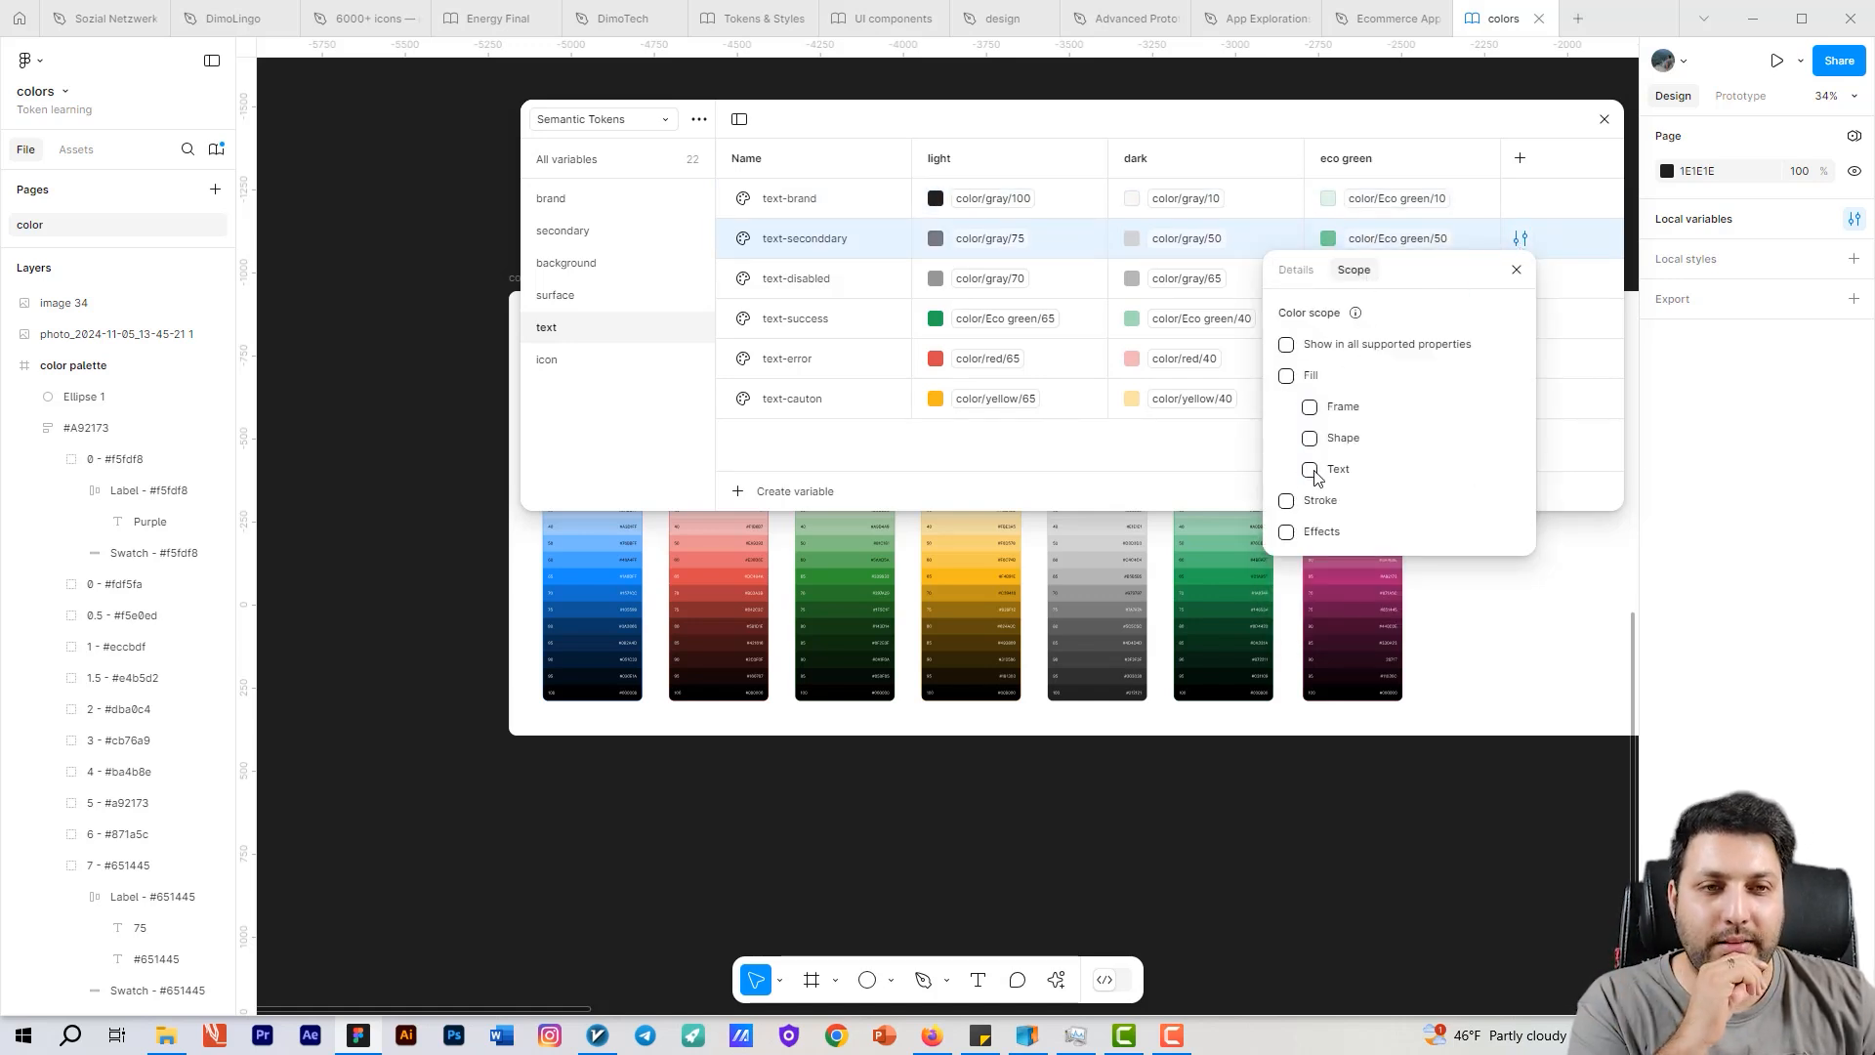
{"action": "left_click", "coordinate": [1516, 271]}
Step: Restrict the color scope of the text-disabled variable to text fills only
{"action": "left_click", "coordinate": [1520, 279]}
{"action": "left_click", "coordinate": [1353, 310]}
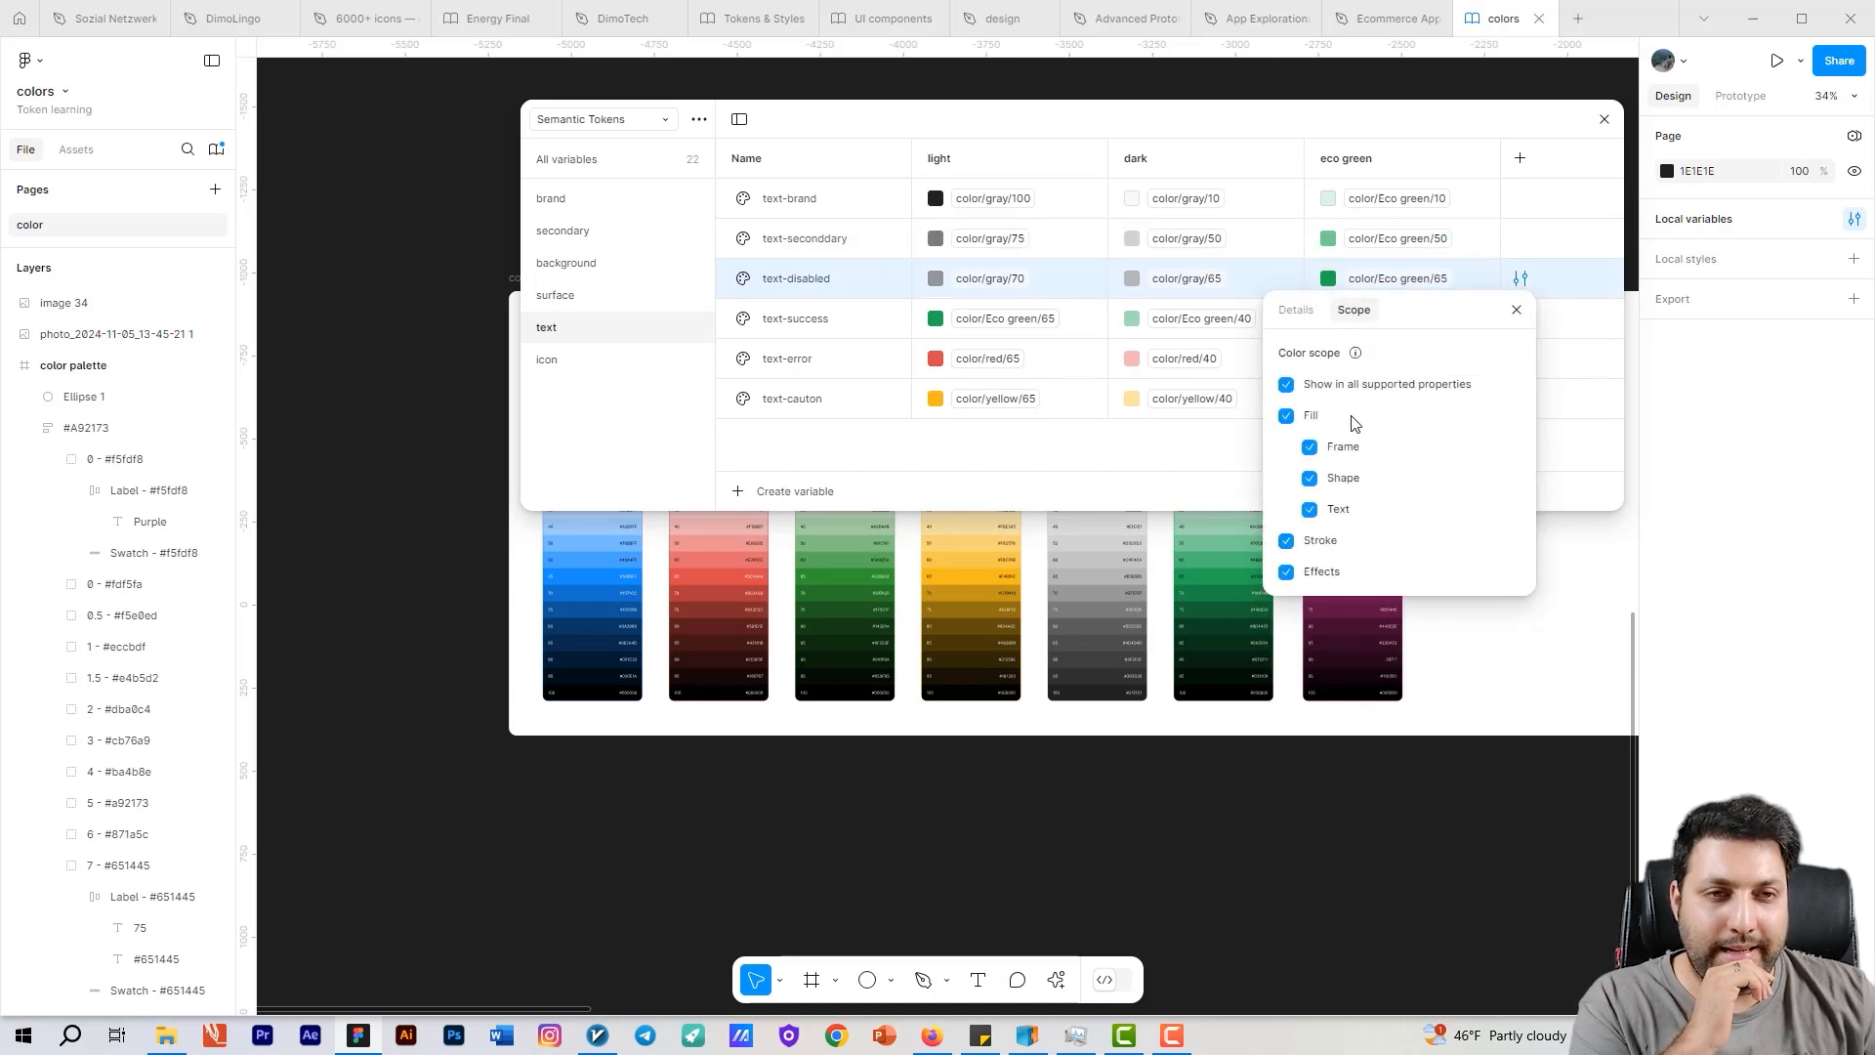
{"action": "left_click", "coordinate": [1286, 385]}
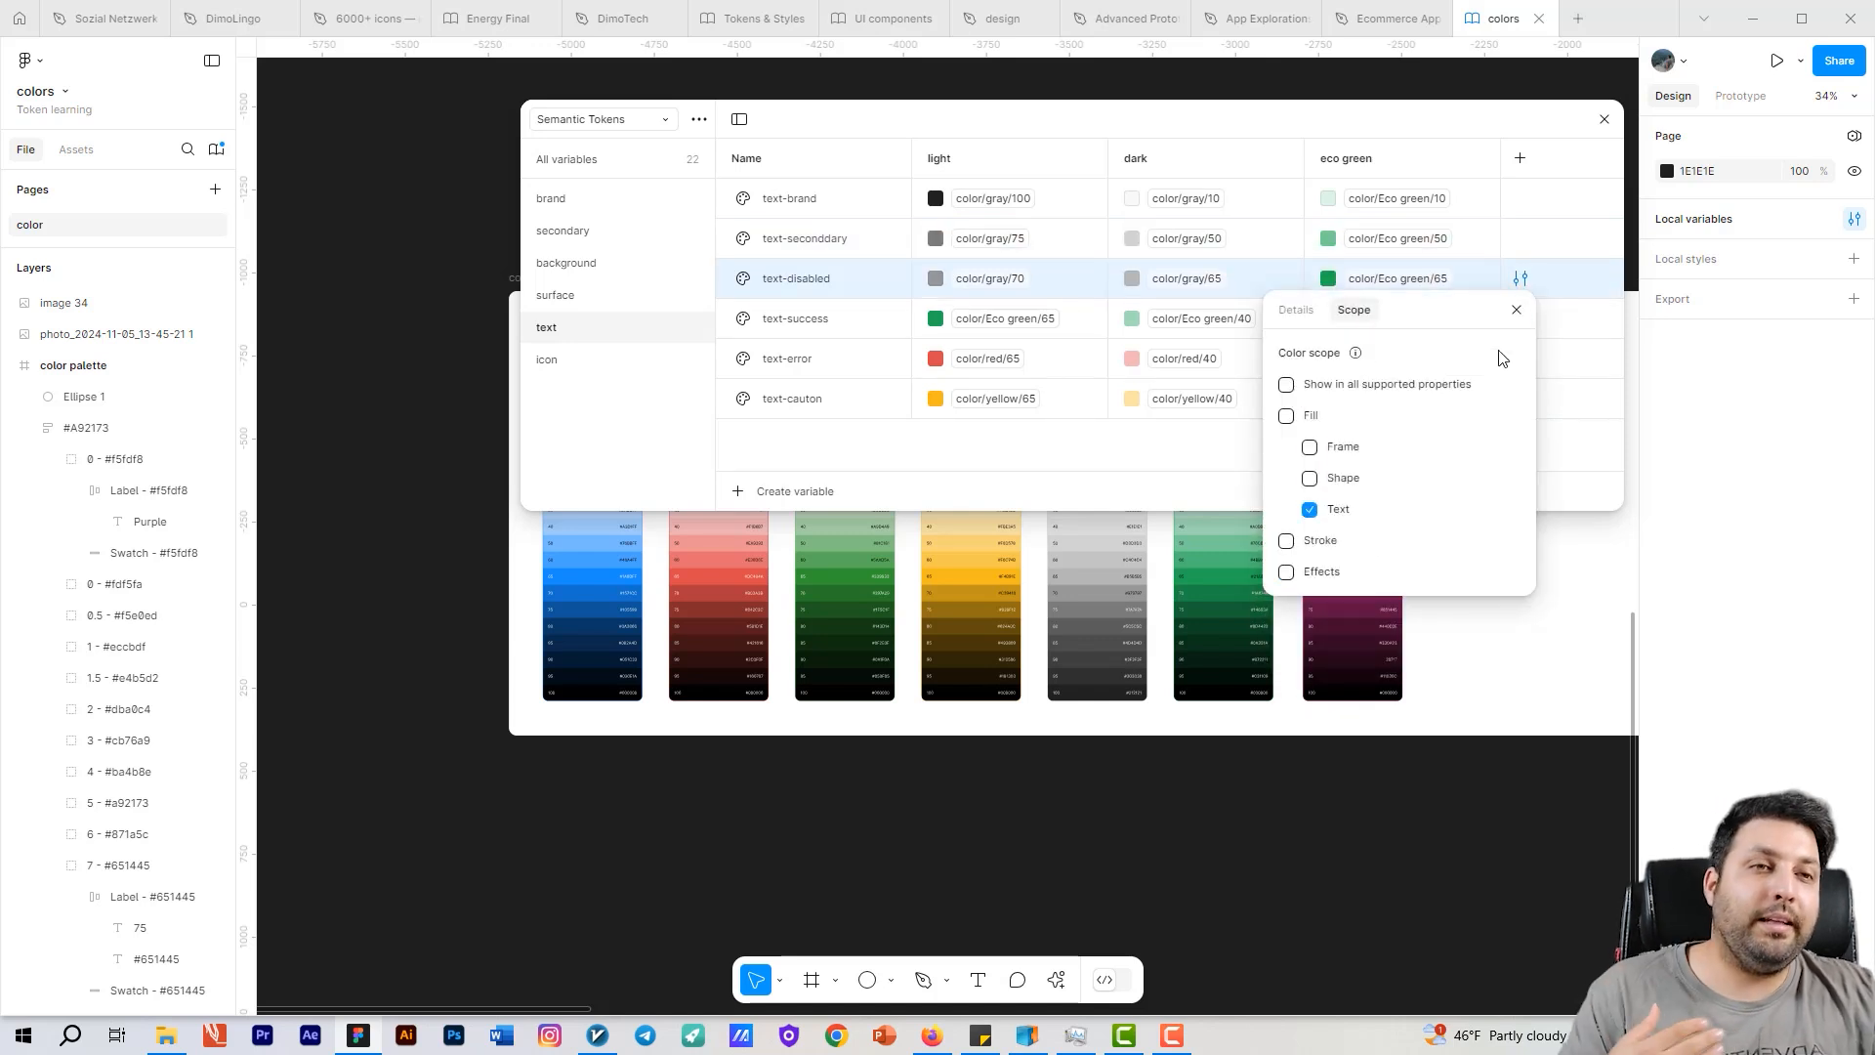
{"action": "left_click", "coordinate": [1517, 311]}
Step: Restrict the color scope of the text-success variable to text fills only
{"action": "left_click", "coordinate": [1520, 319]}
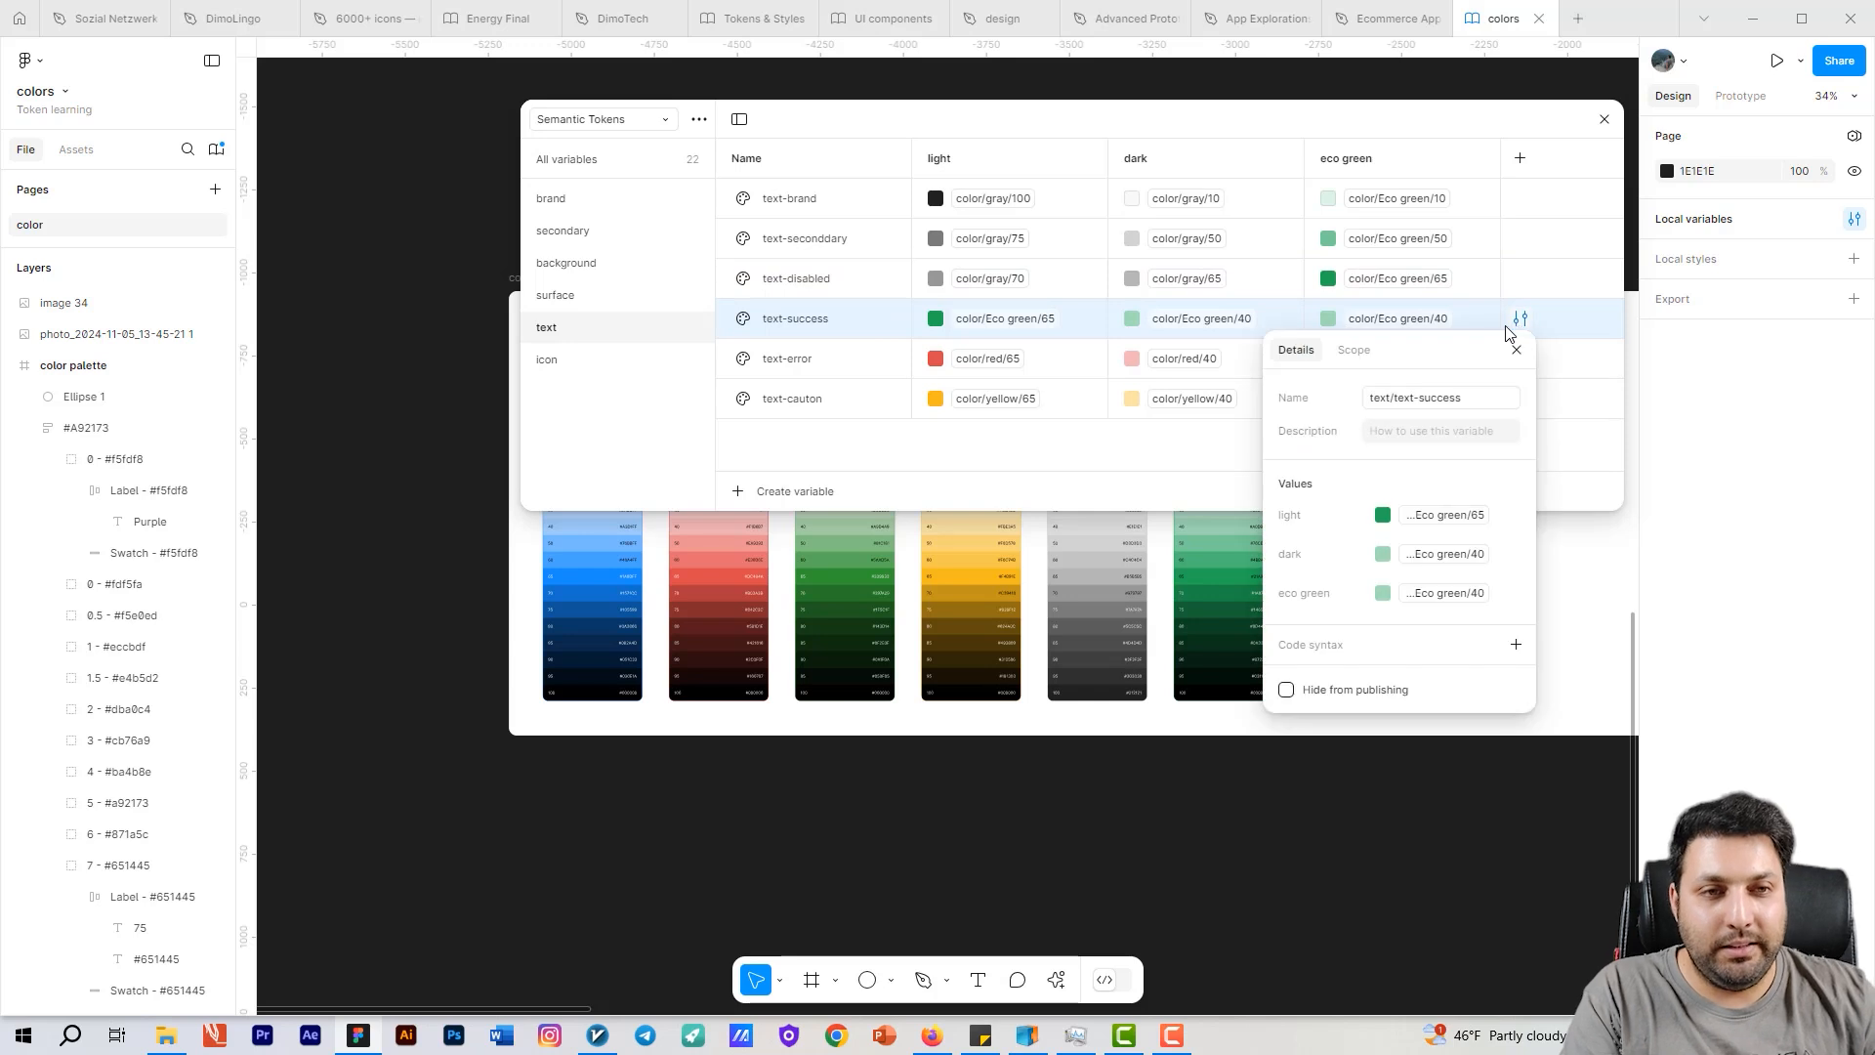
{"action": "left_click", "coordinate": [1365, 351]}
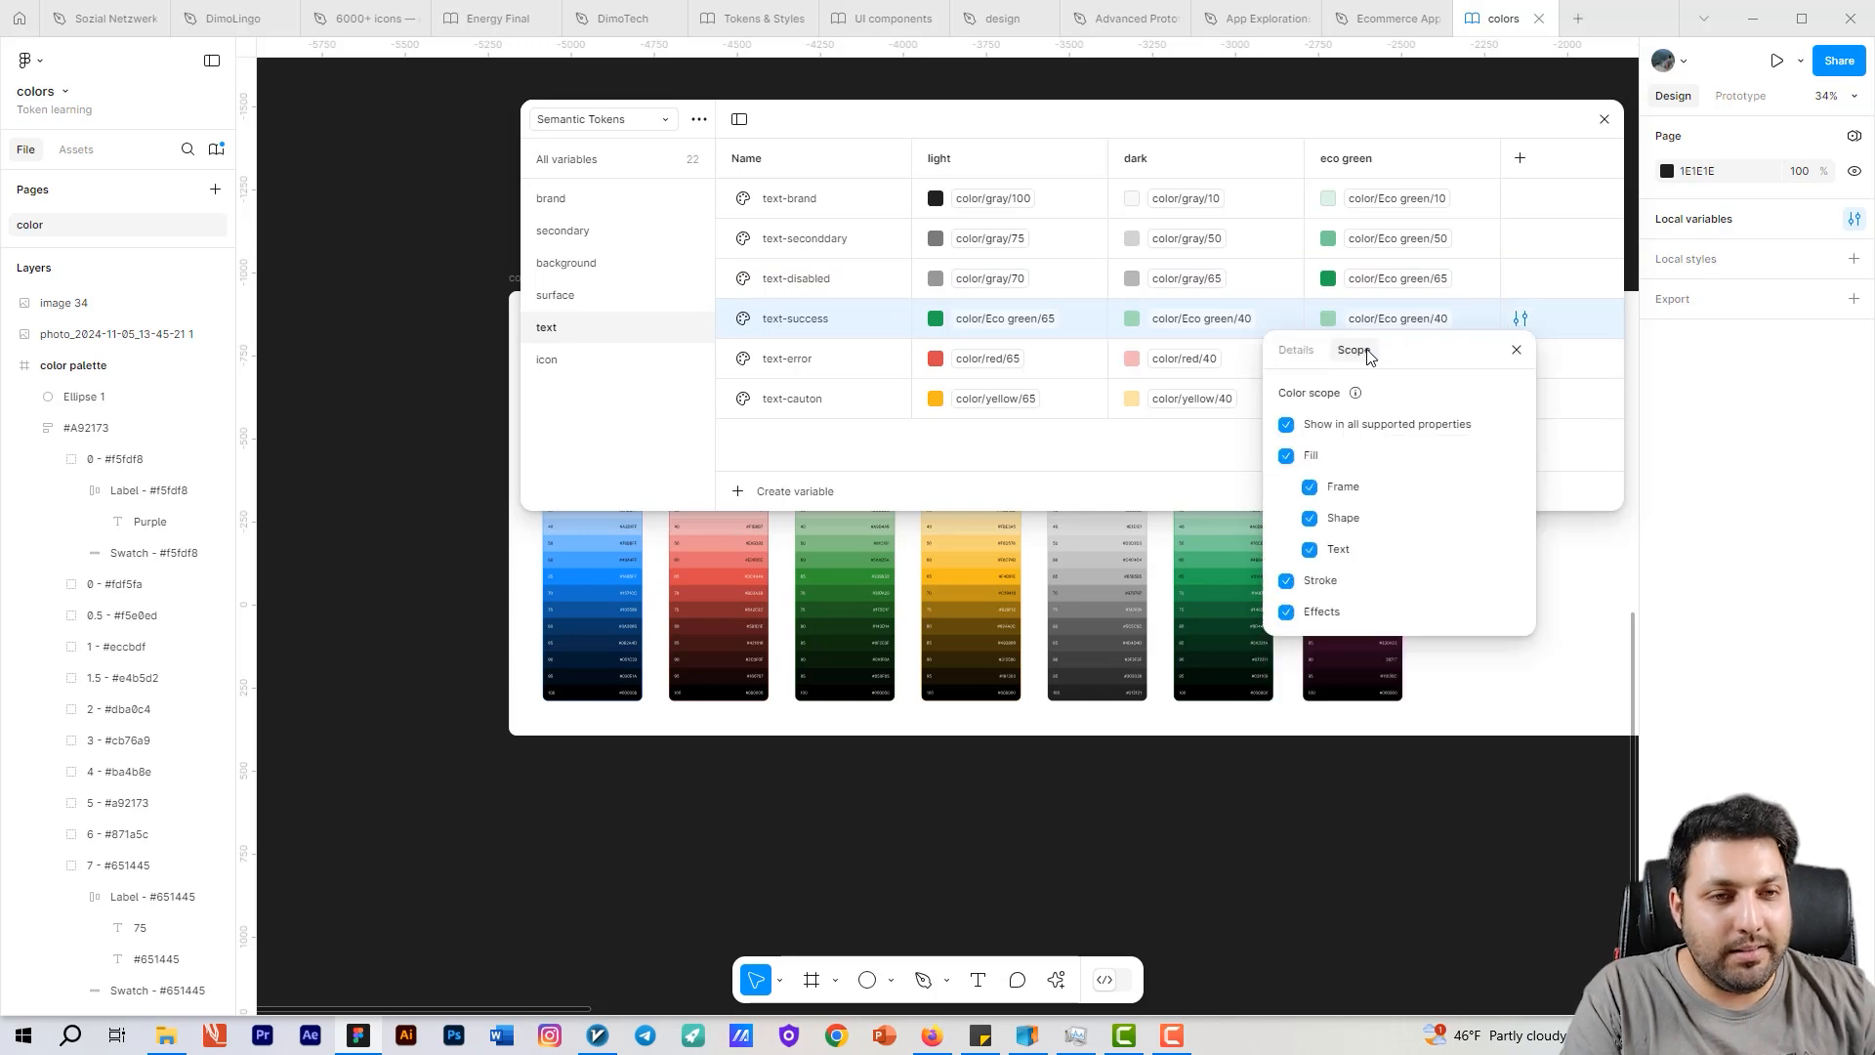
{"action": "left_click", "coordinate": [1286, 425]}
{"action": "left_click", "coordinate": [1309, 549]}
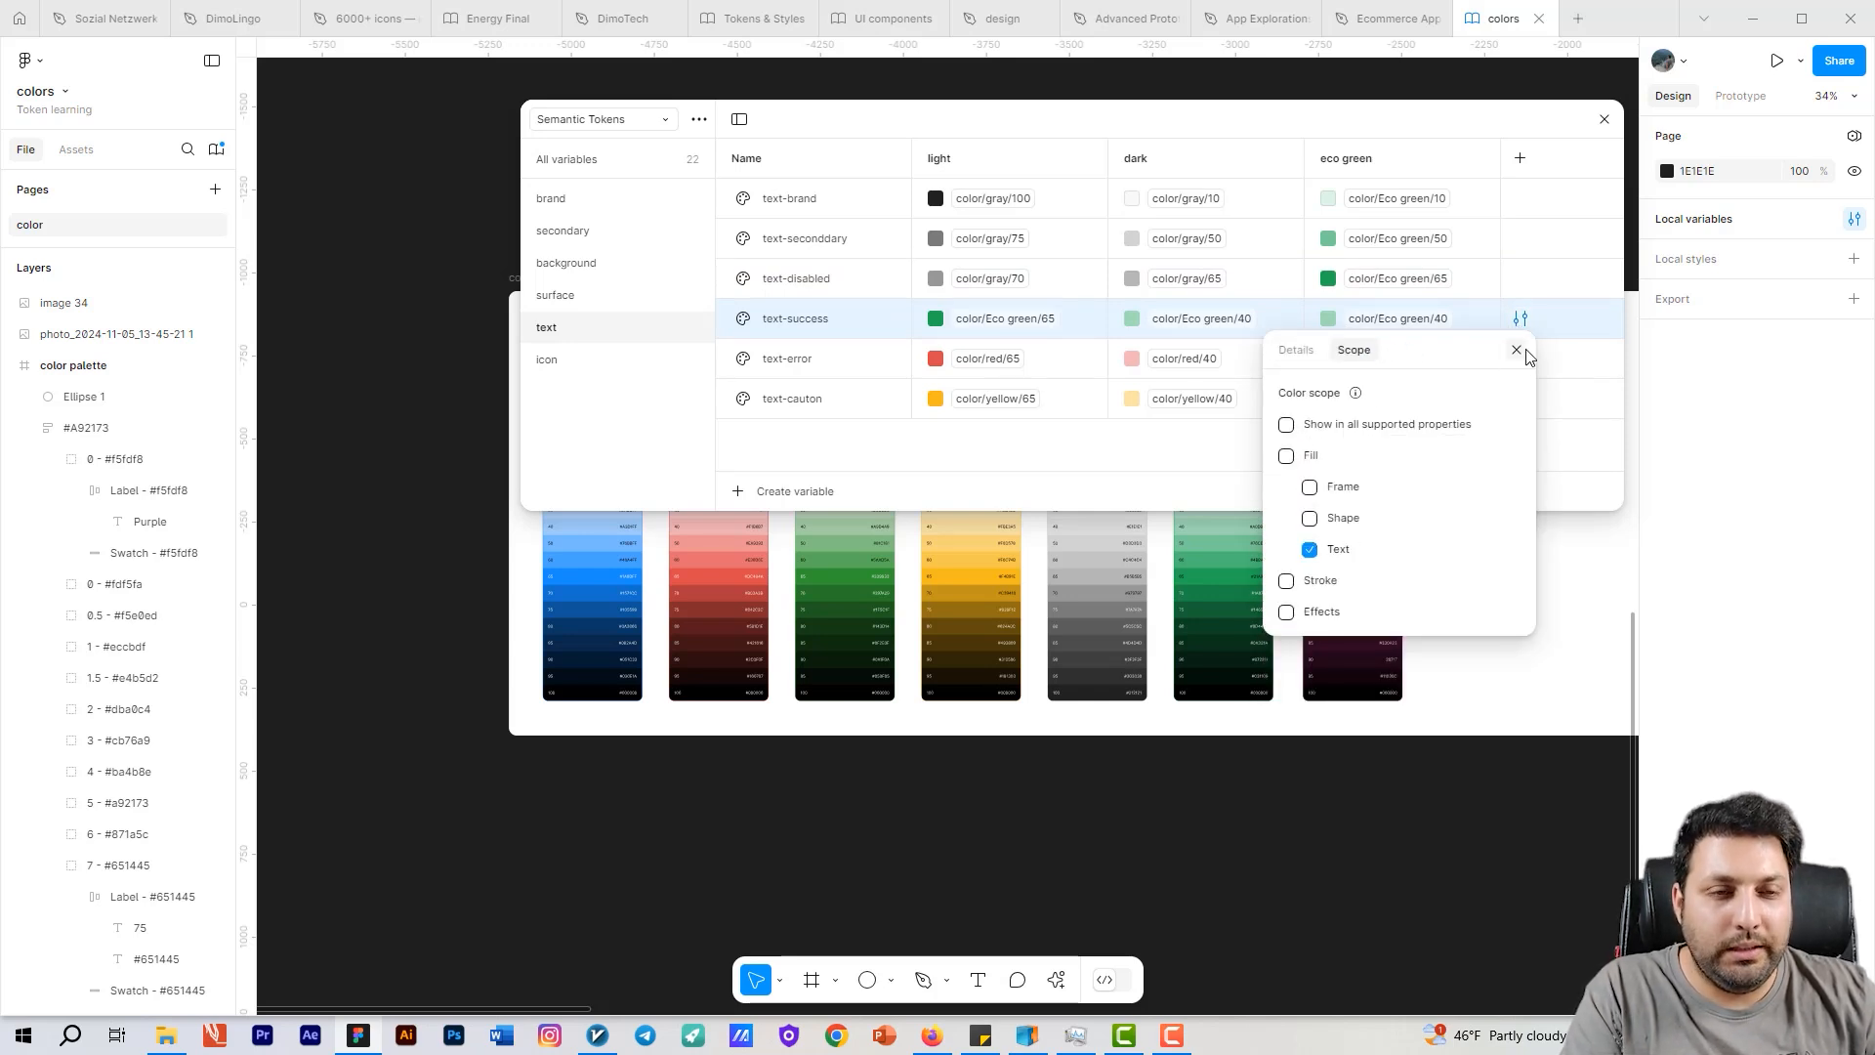
{"action": "left_click", "coordinate": [1517, 349]}
Step: Restrict the color scope of the text-error variable to text fills only
{"action": "left_click", "coordinate": [1521, 358]}
{"action": "left_click", "coordinate": [1361, 387]}
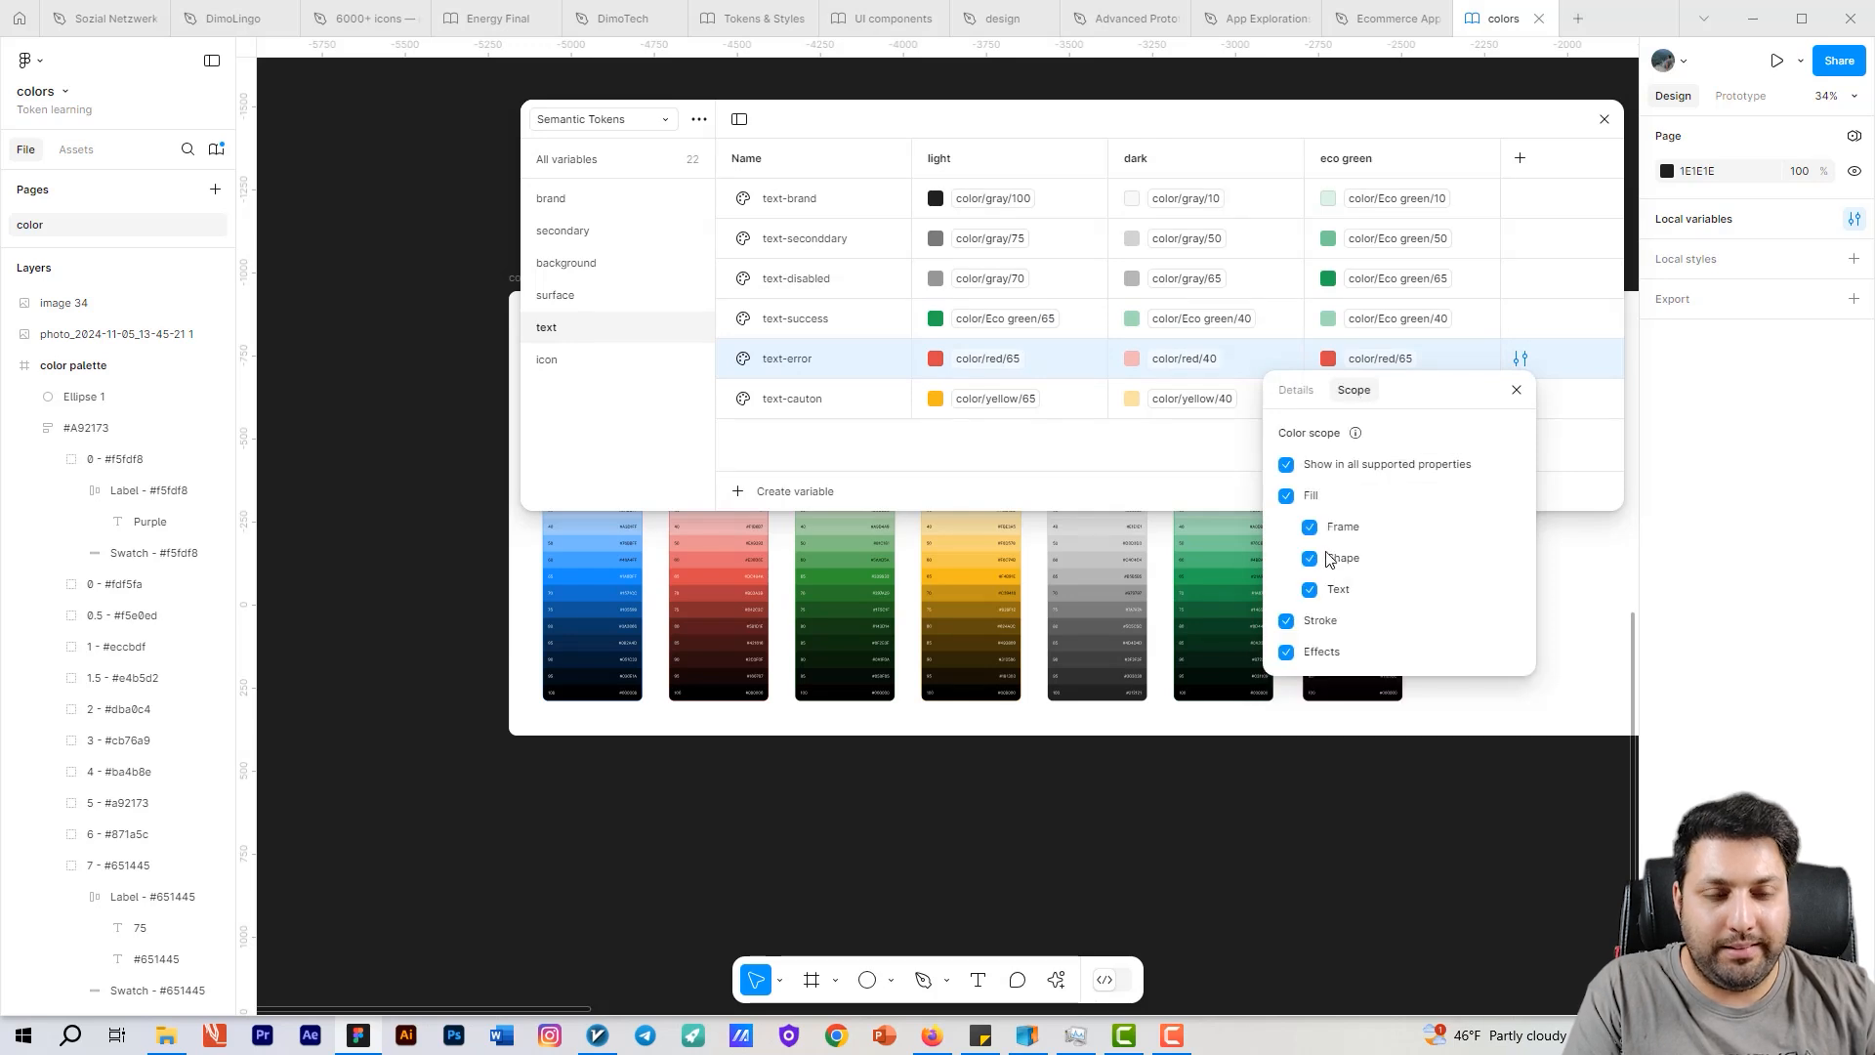
{"action": "left_click", "coordinate": [1287, 464]}
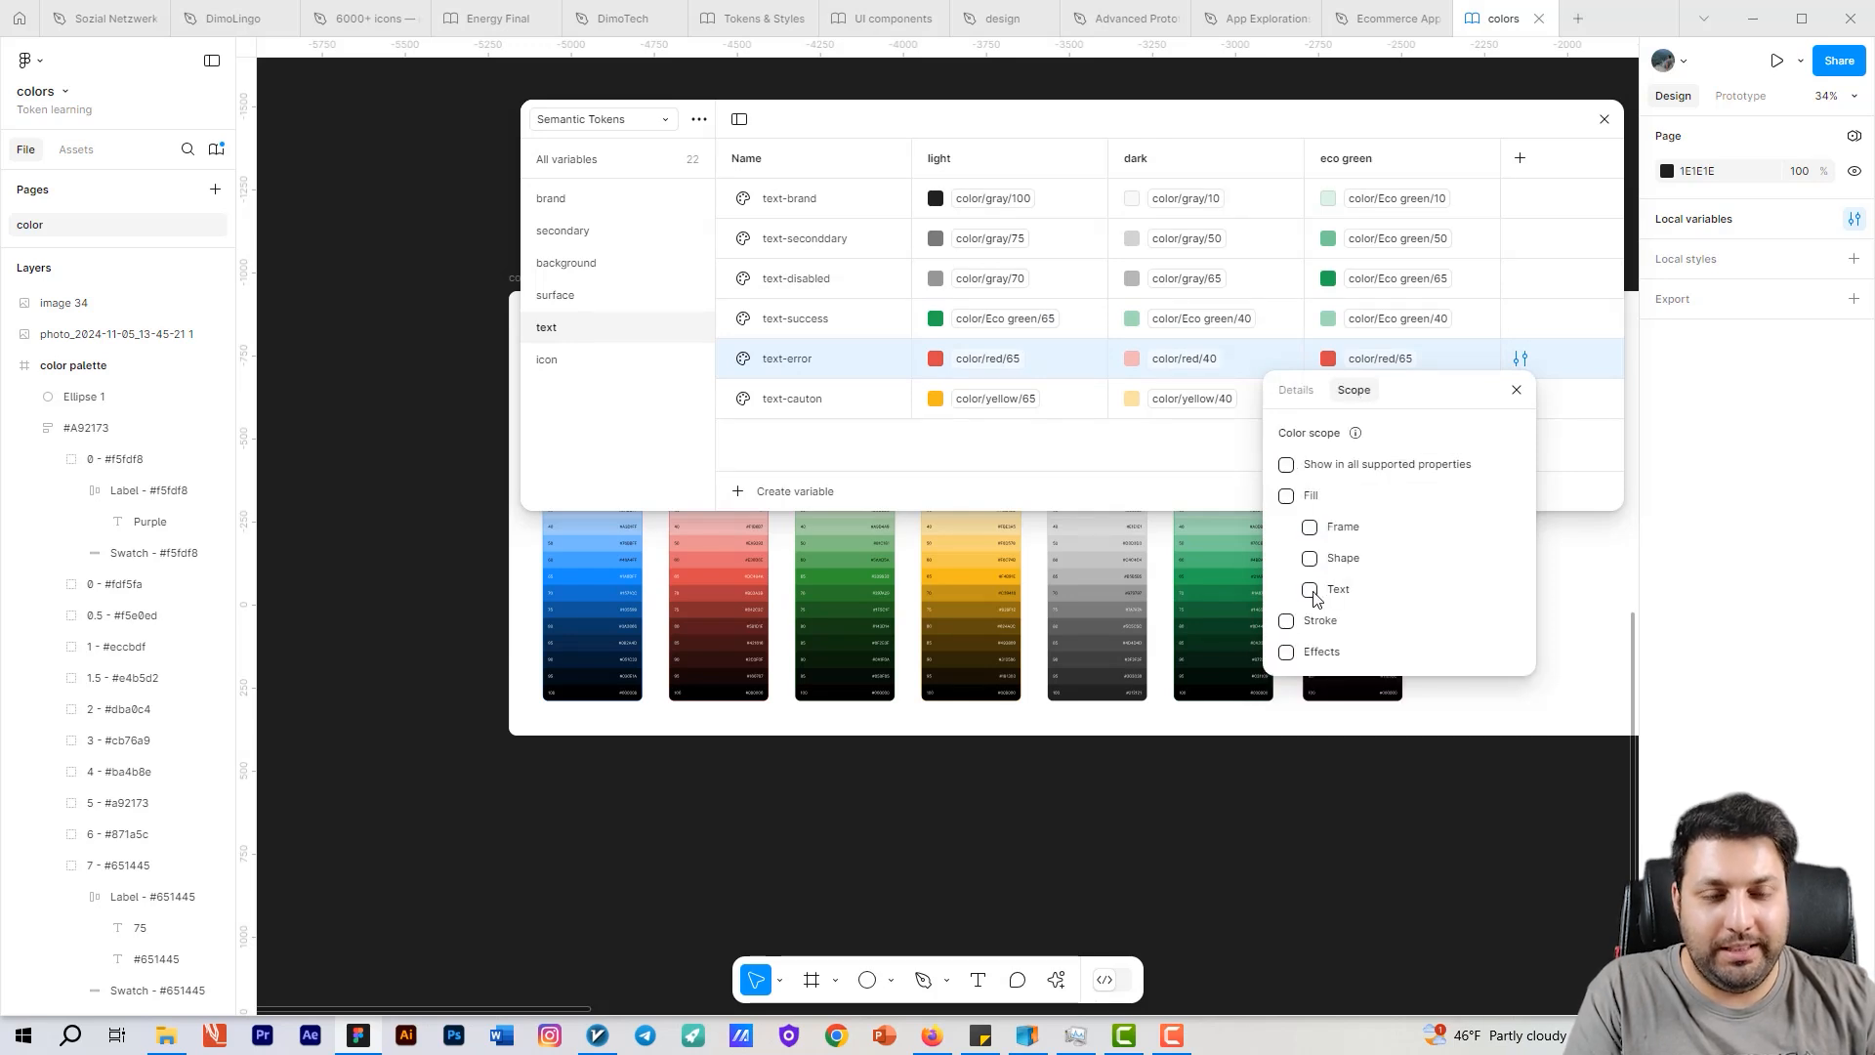
{"action": "left_click", "coordinate": [1309, 590]}
{"action": "left_click", "coordinate": [1516, 390]}
Step: Restrict the color scope of the text-cauton variable to text fills only and close the local variables
{"action": "left_click", "coordinate": [1521, 398]}
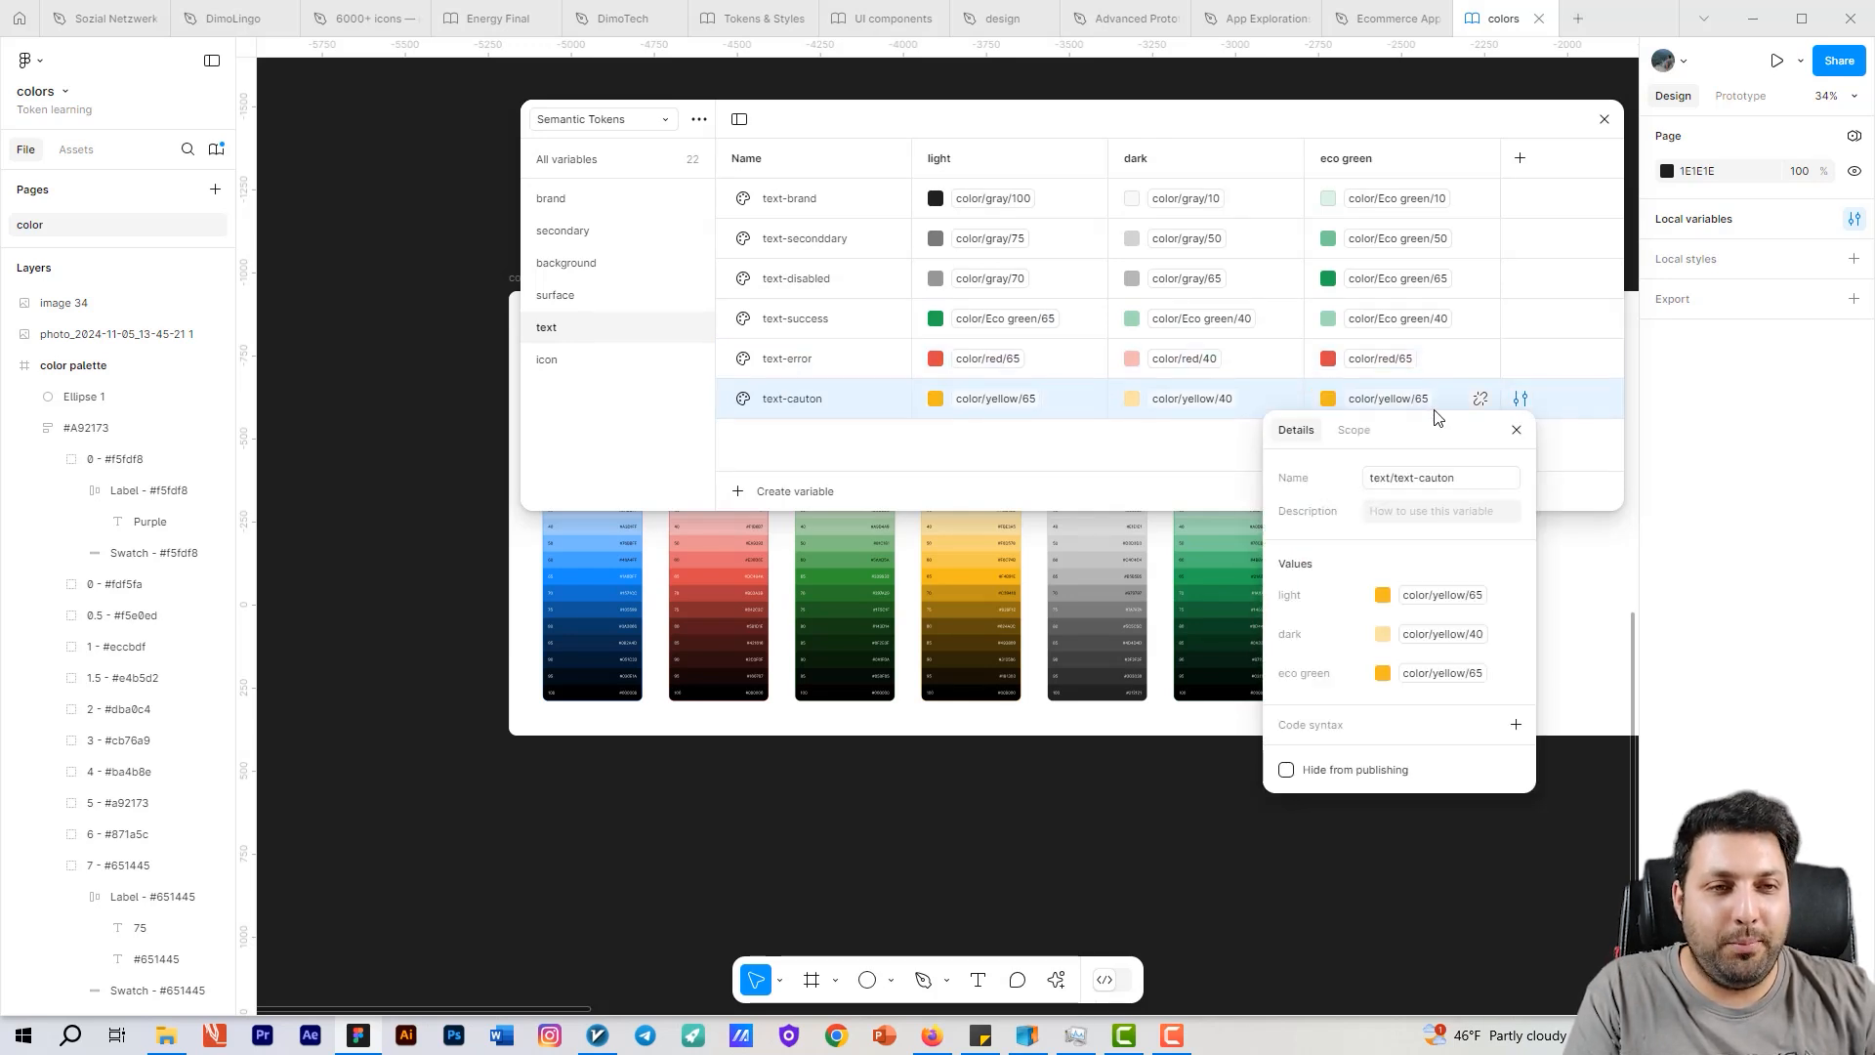
{"action": "left_click", "coordinate": [1353, 430]}
{"action": "left_click", "coordinate": [1286, 505]}
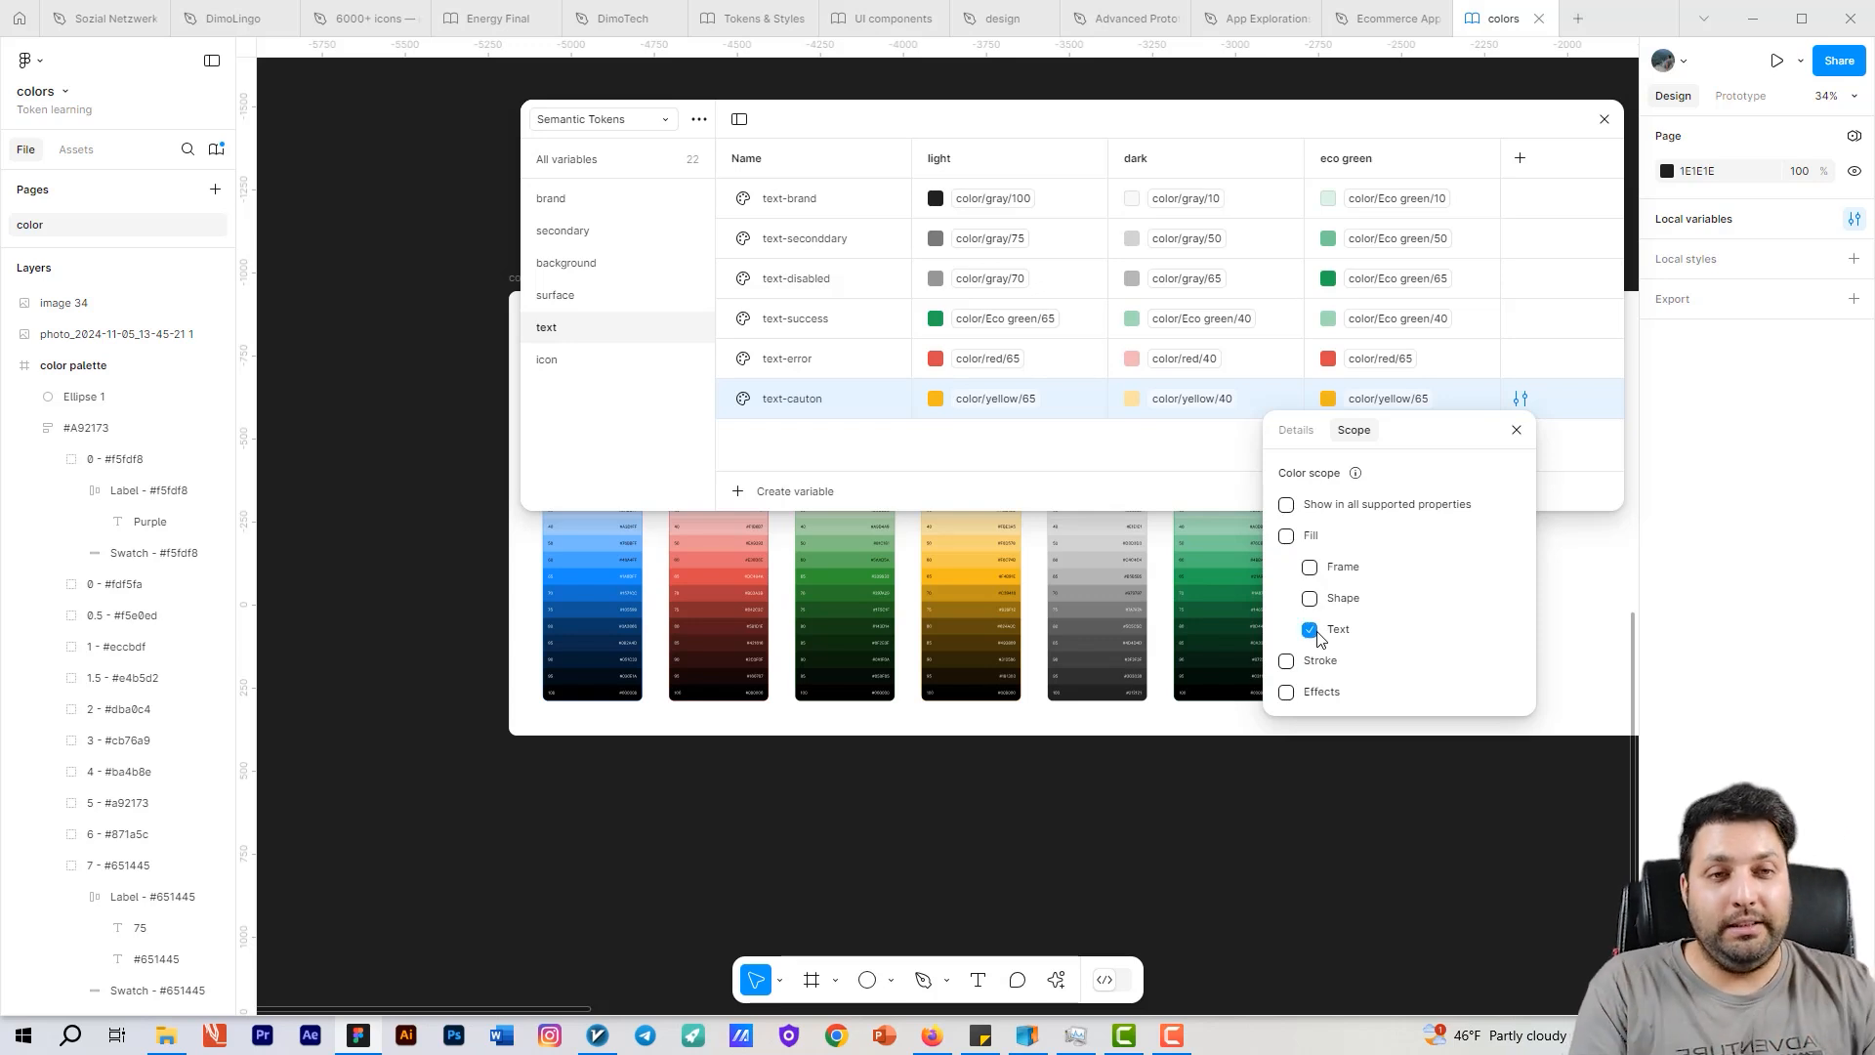
{"action": "left_click", "coordinate": [1516, 430]}
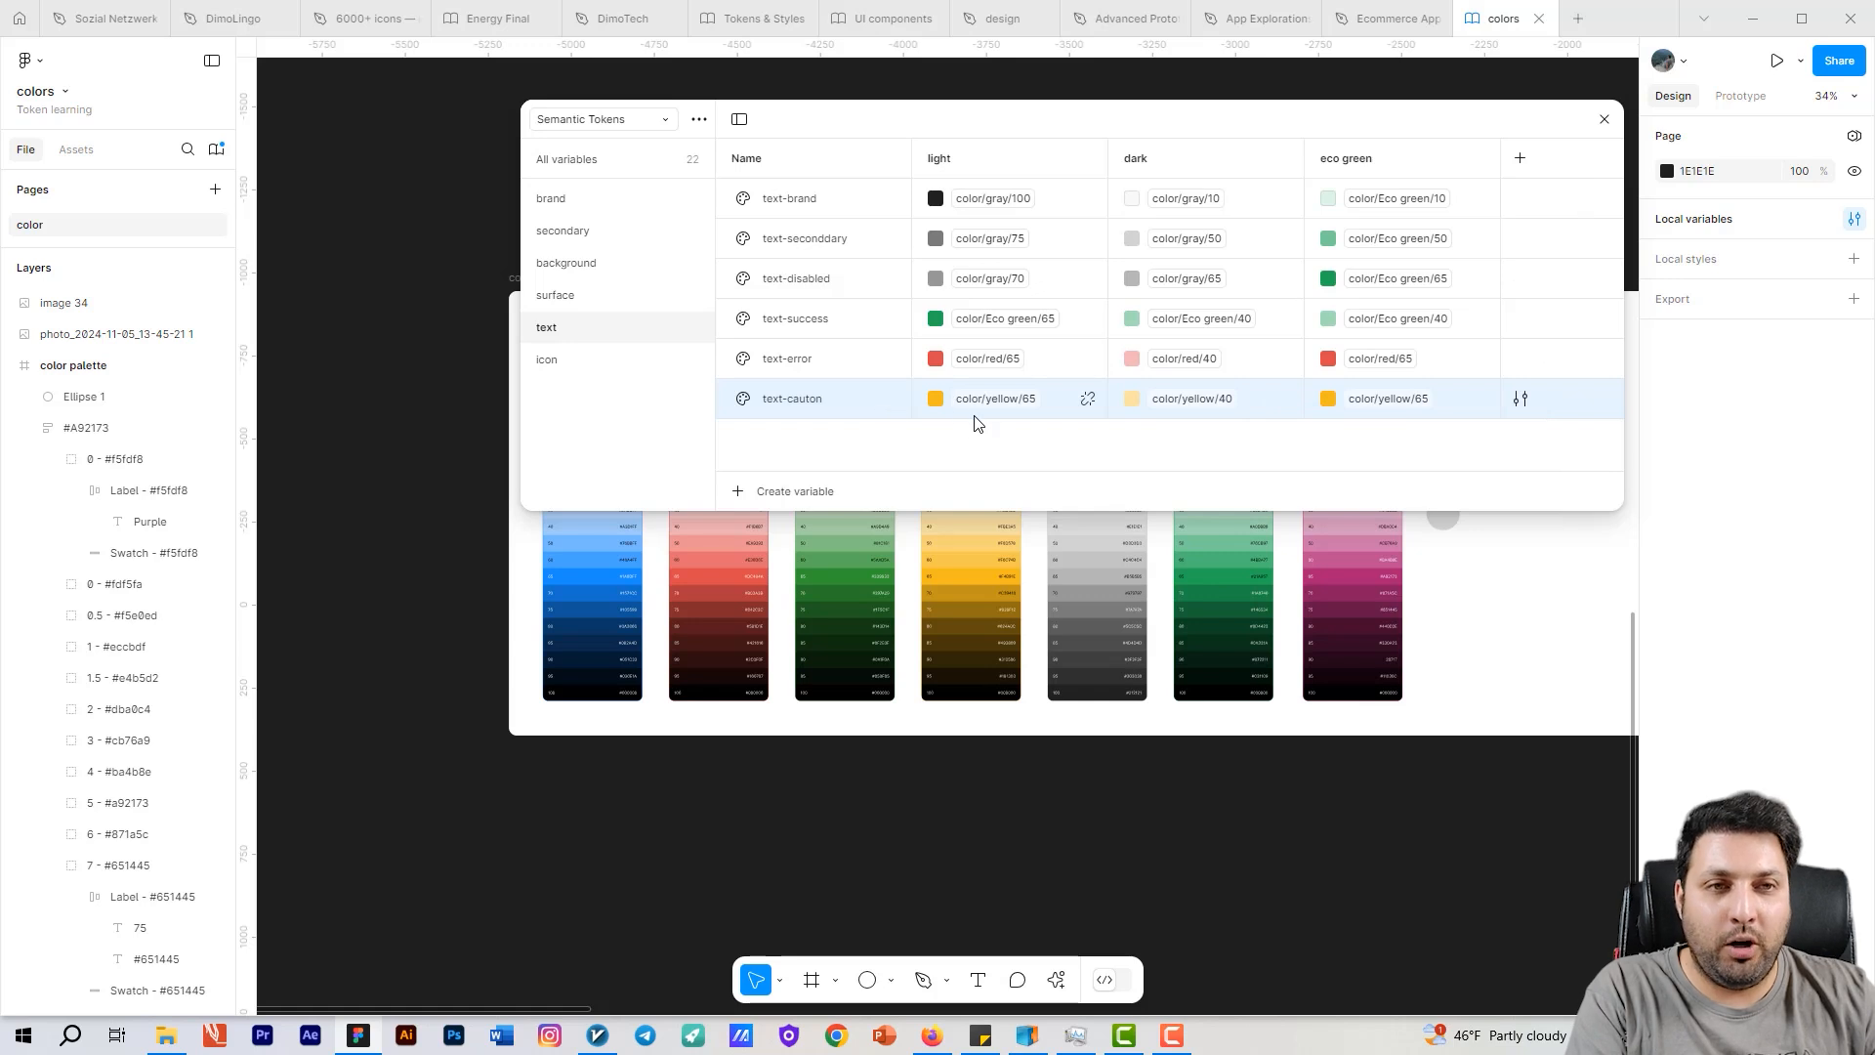
{"action": "left_click", "coordinate": [1604, 118]}
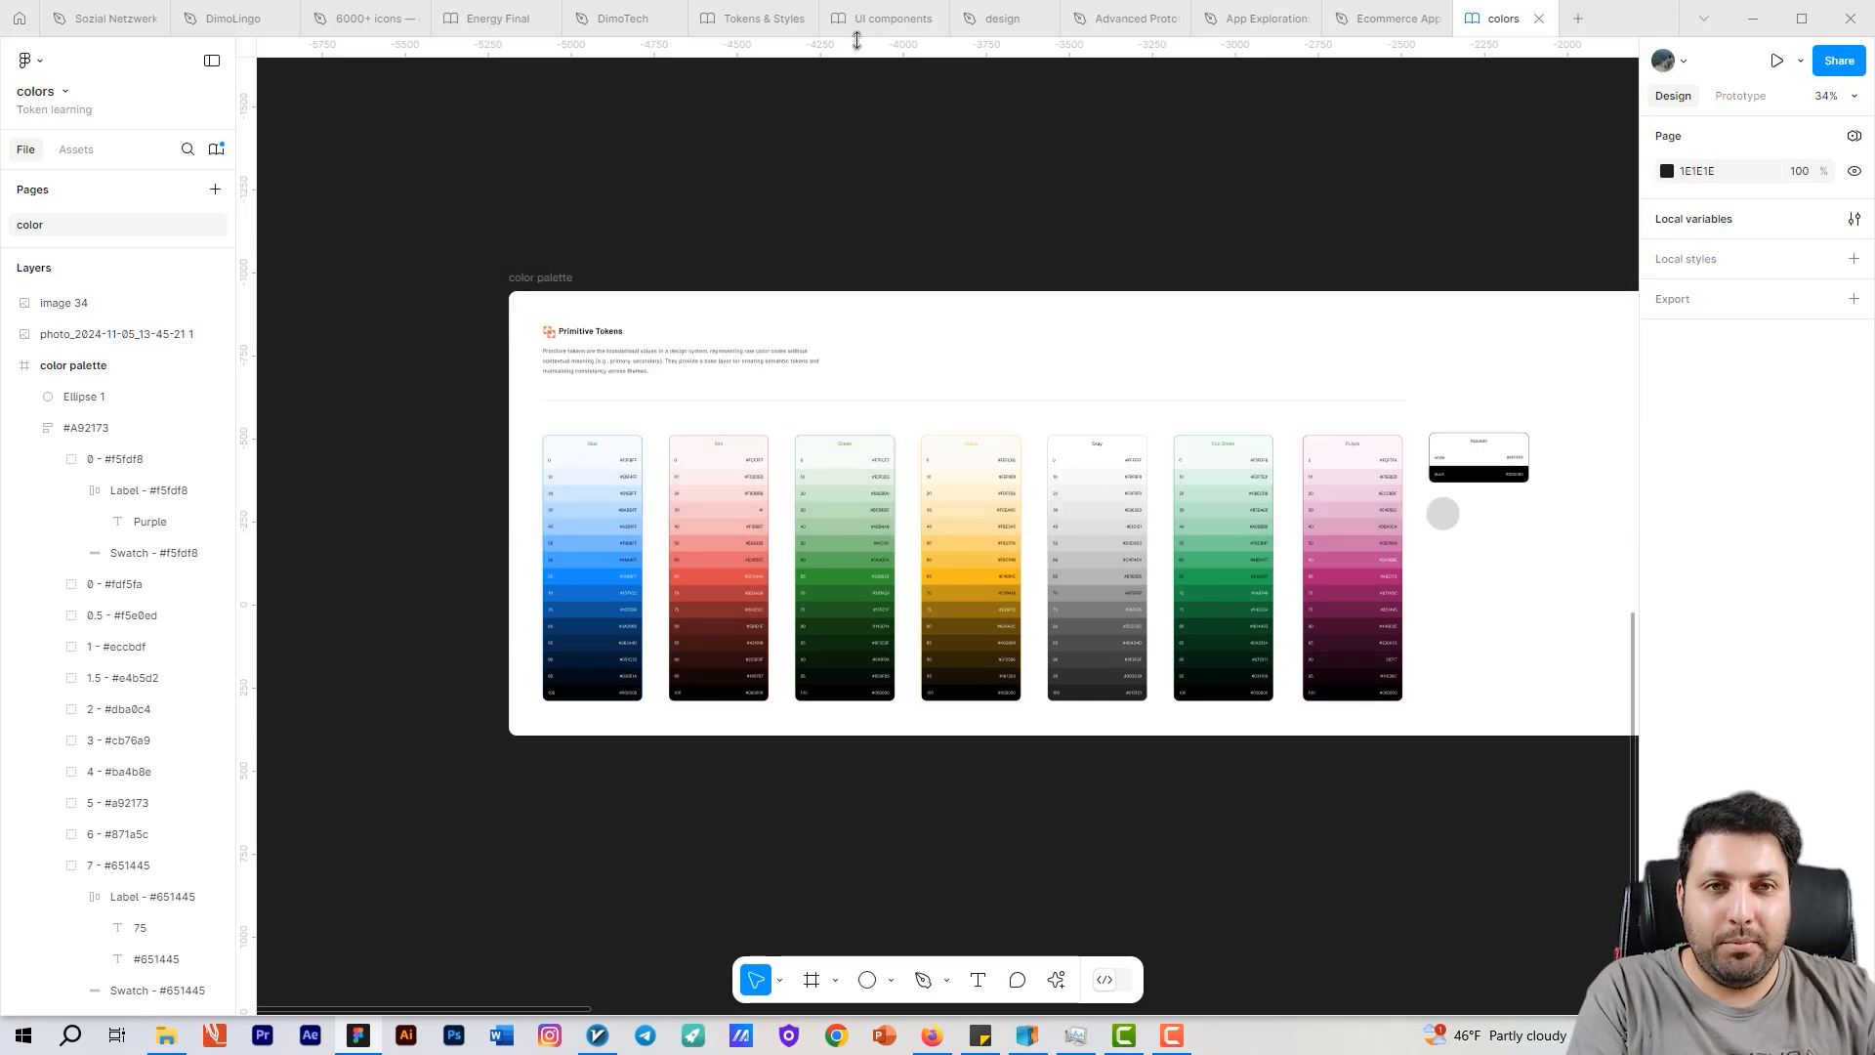
Step: Switch to the design file and search the libraries for "des" among the color options for the button frame's fill
{"action": "left_click", "coordinate": [1004, 12]}
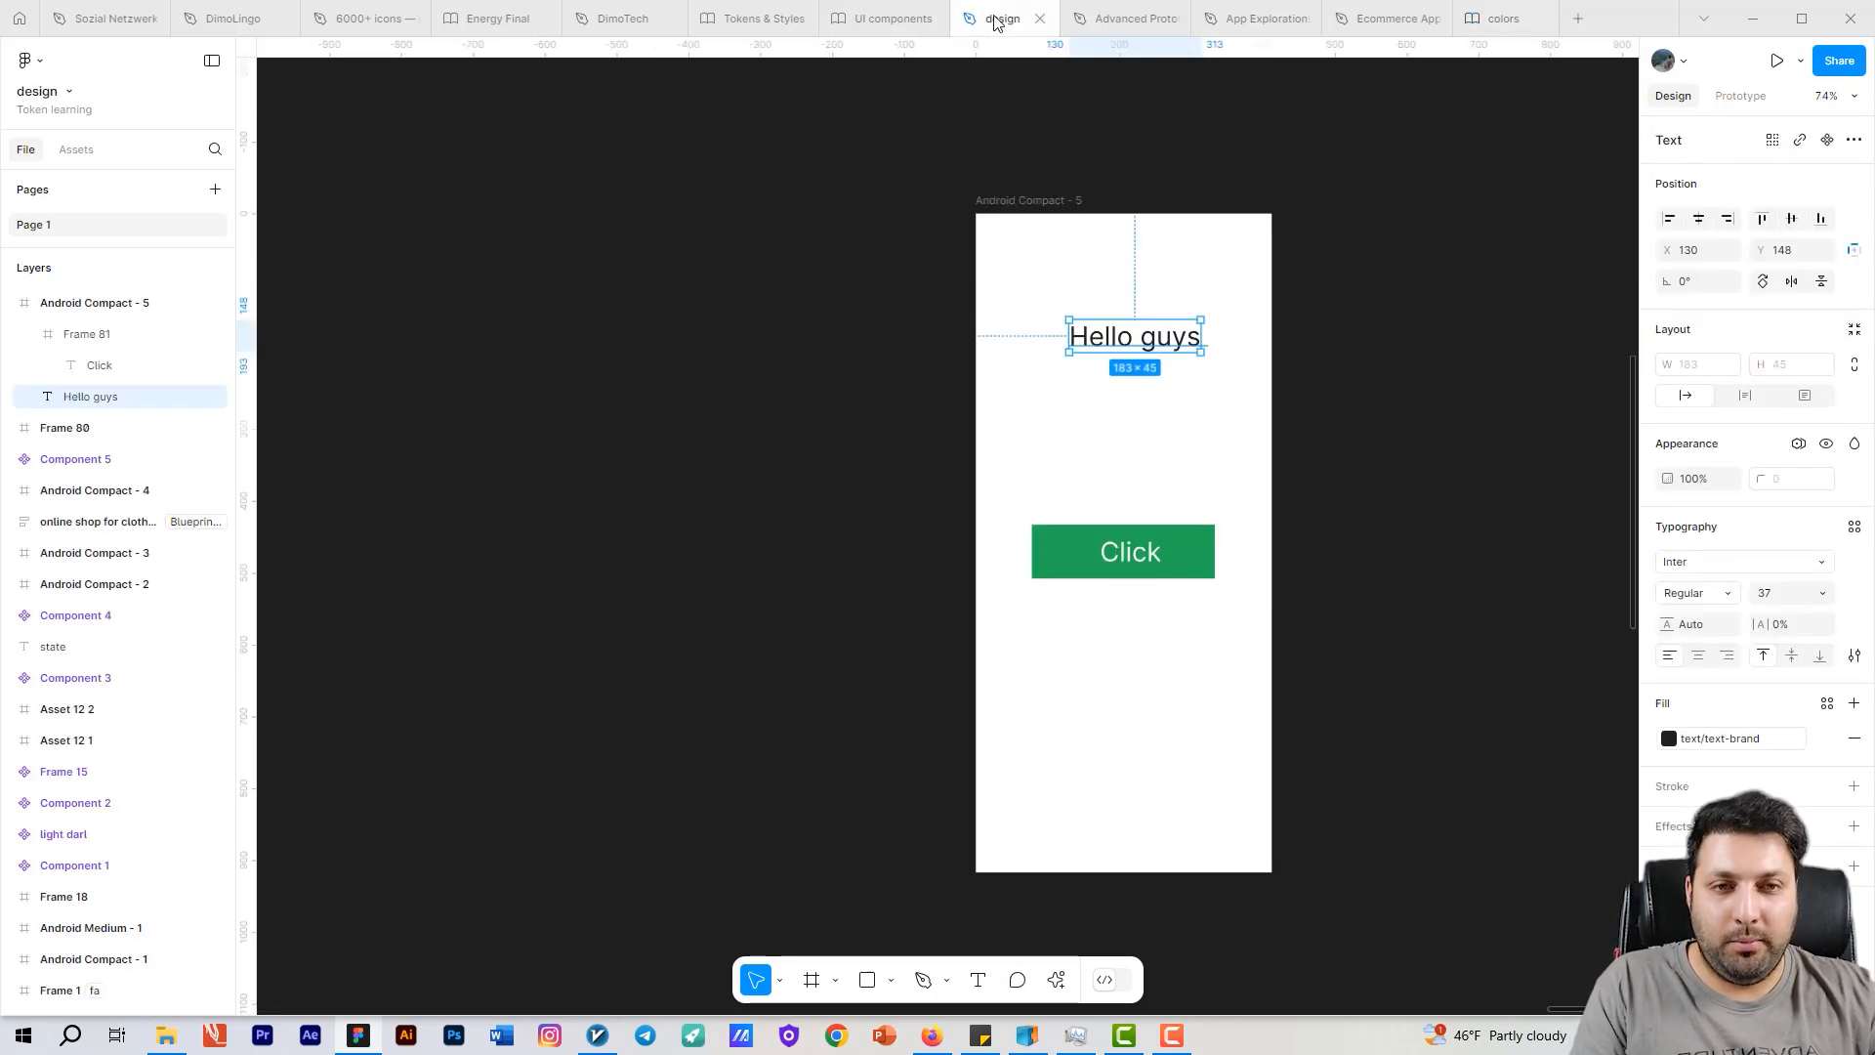
{"action": "scroll", "coordinate": [1084, 586], "scroll_direction": "up", "scroll_amount": 5}
{"action": "scroll", "coordinate": [1099, 604], "scroll_direction": "down", "scroll_amount": 5}
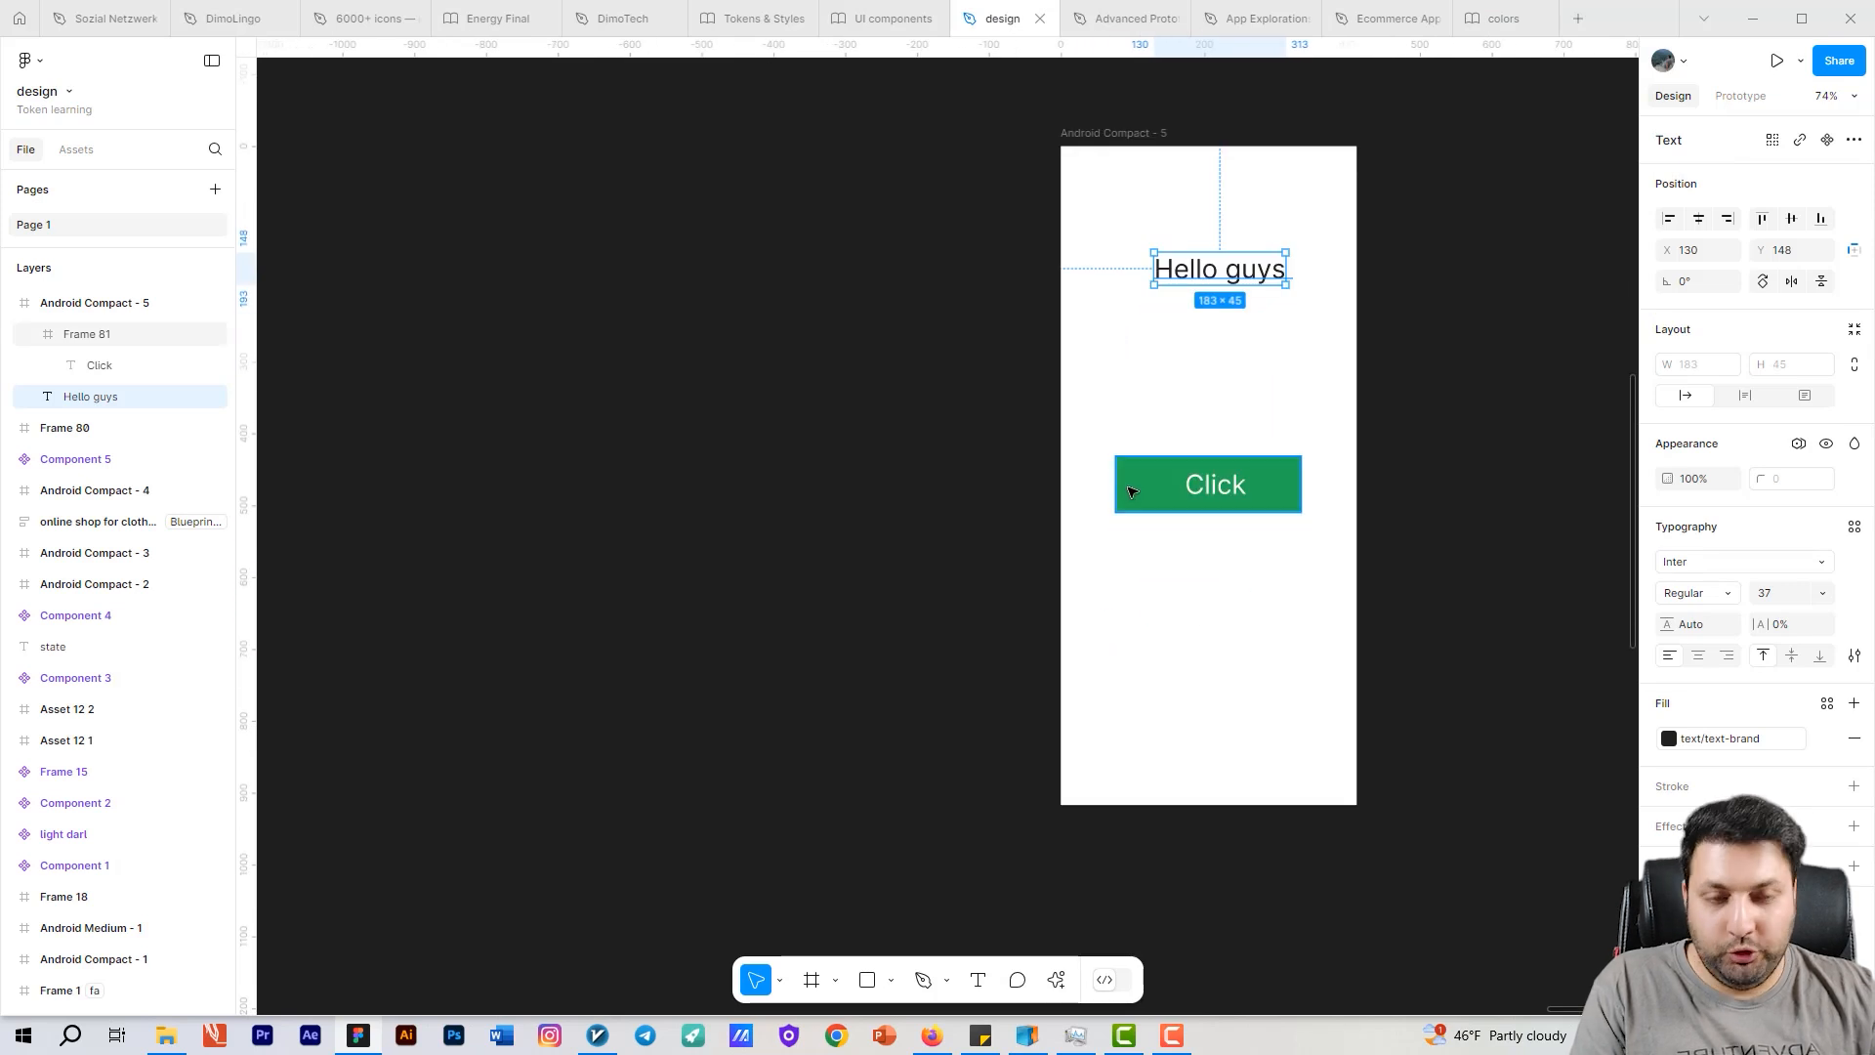
{"action": "scroll", "coordinate": [1136, 549], "scroll_direction": "up", "scroll_amount": 5}
{"action": "left_click", "coordinate": [1206, 376]}
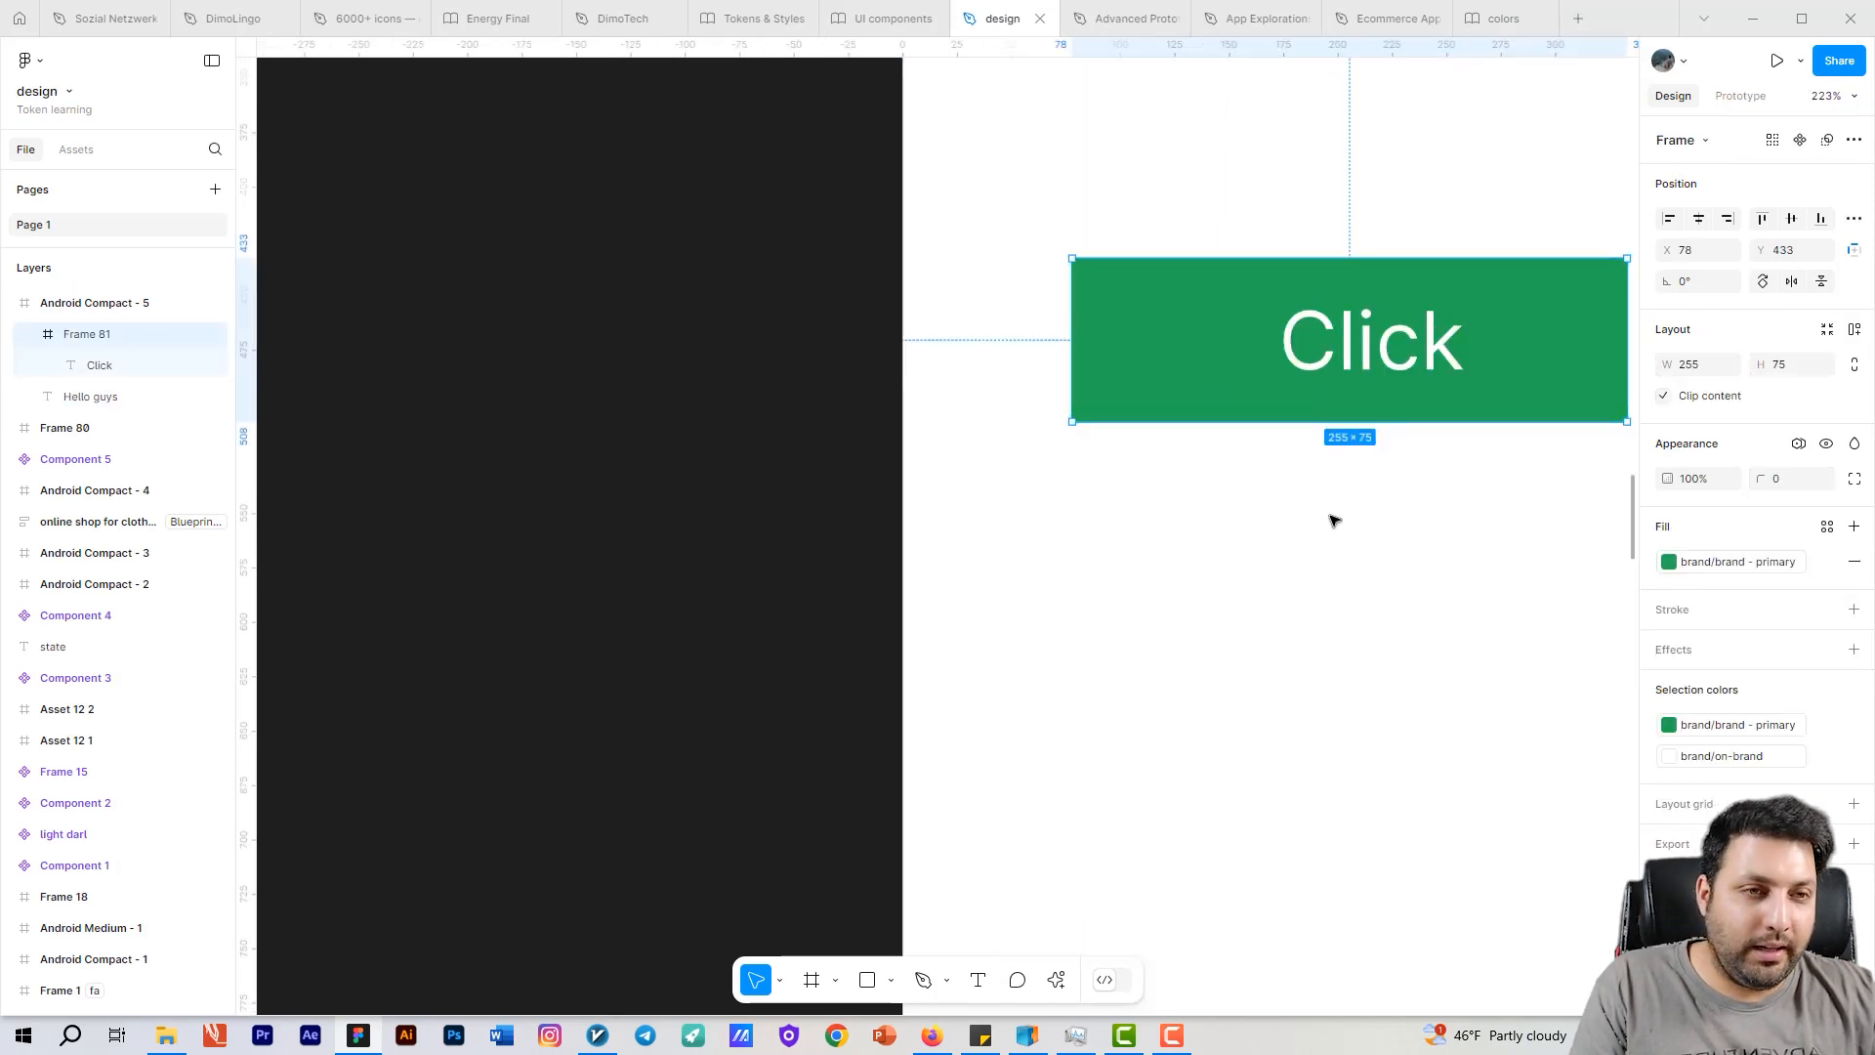
{"action": "left_click", "coordinate": [1669, 561]}
{"action": "type", "text": "des"}
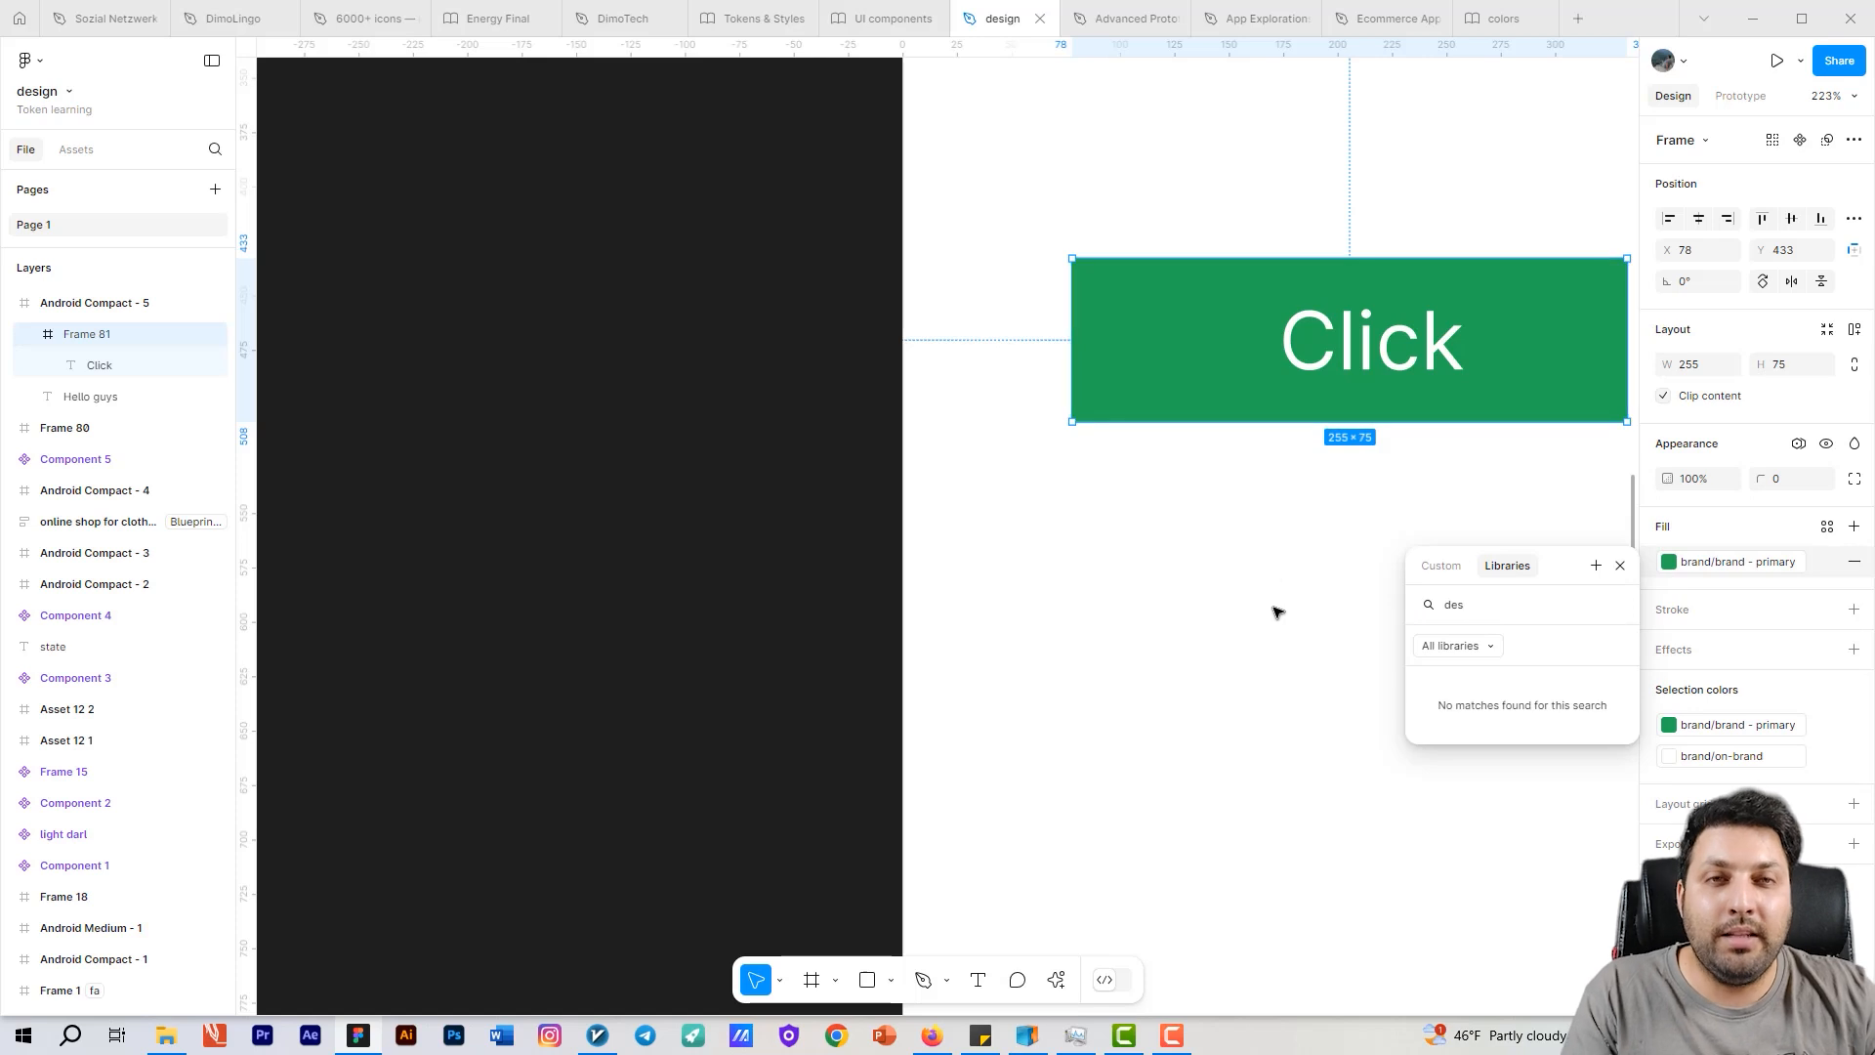
Step: Close the open color picker and search the libraries for "tex" among the color options for the Click text's fill
{"action": "left_click_drag", "start_coordinate": [1274, 609], "coordinate": [1057, 545]}
{"action": "left_click", "coordinate": [1101, 494]}
{"action": "left_click", "coordinate": [1141, 297]}
{"action": "double_click", "coordinate": [1138, 297]}
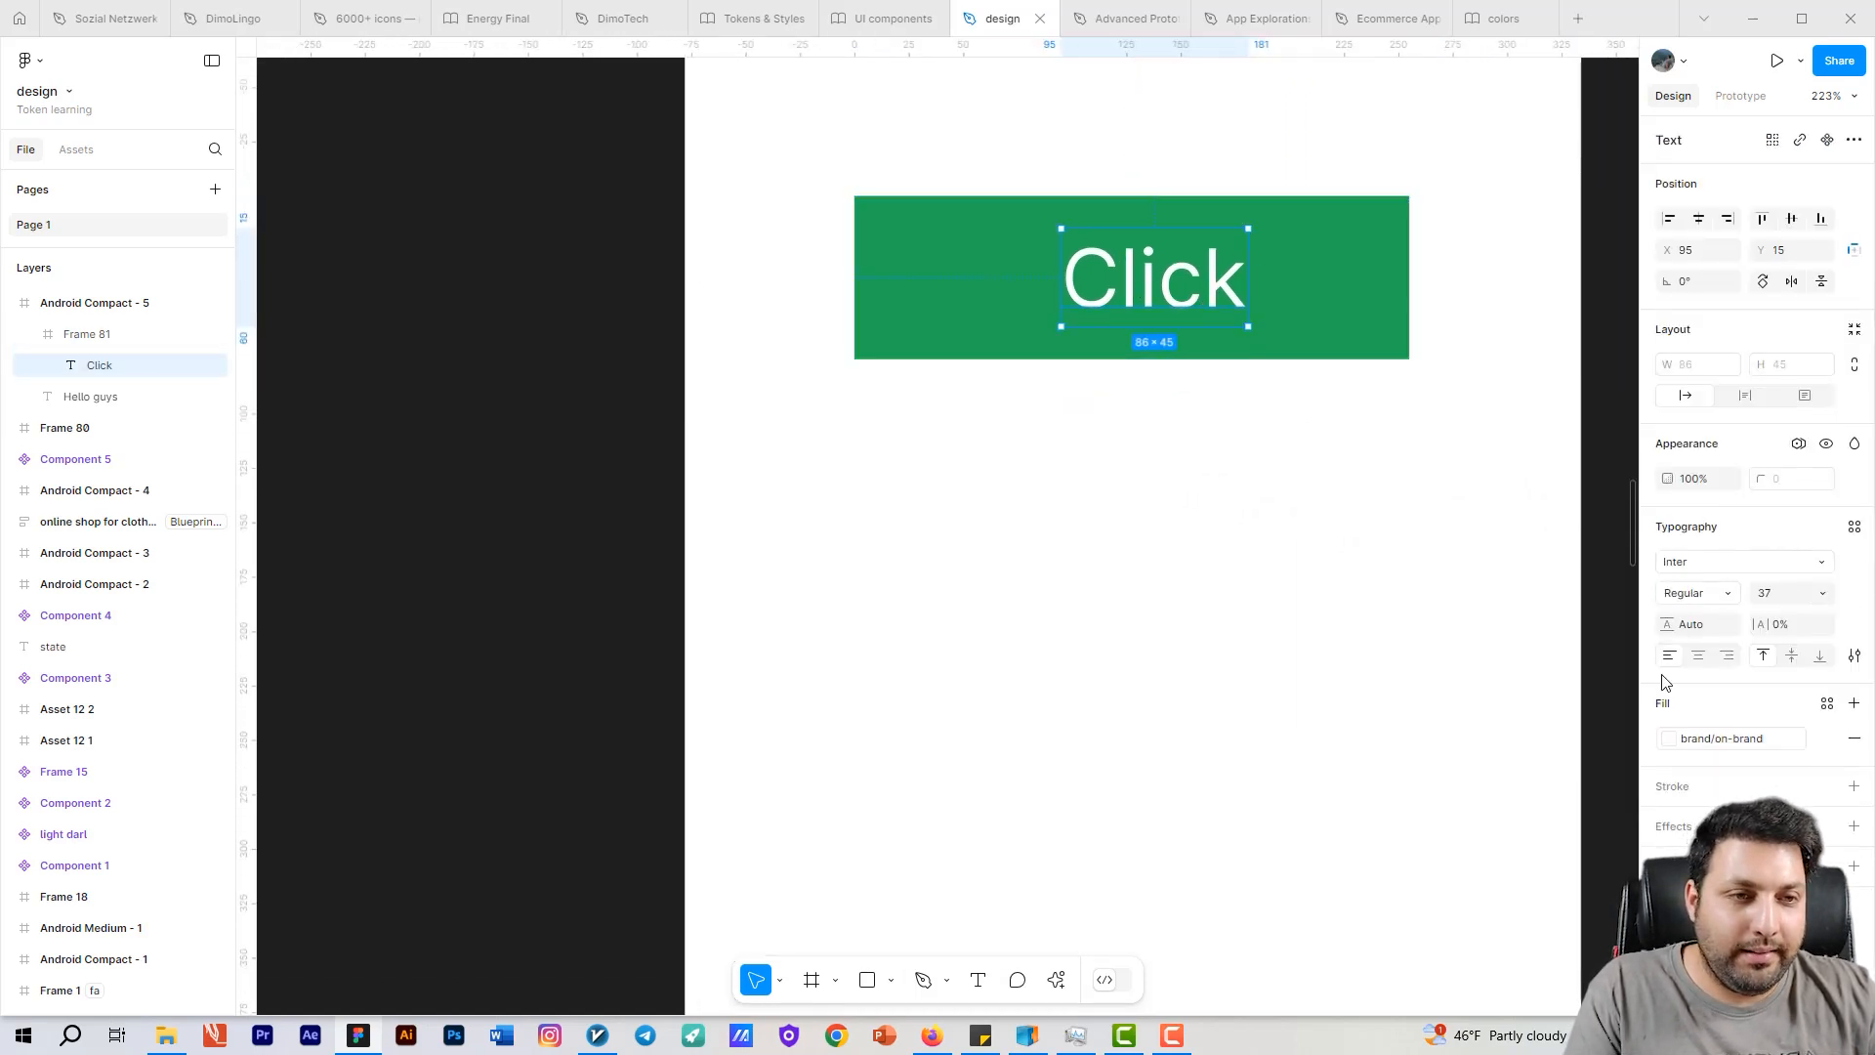
{"action": "left_click", "coordinate": [1668, 738]}
{"action": "type", "text": "te"}
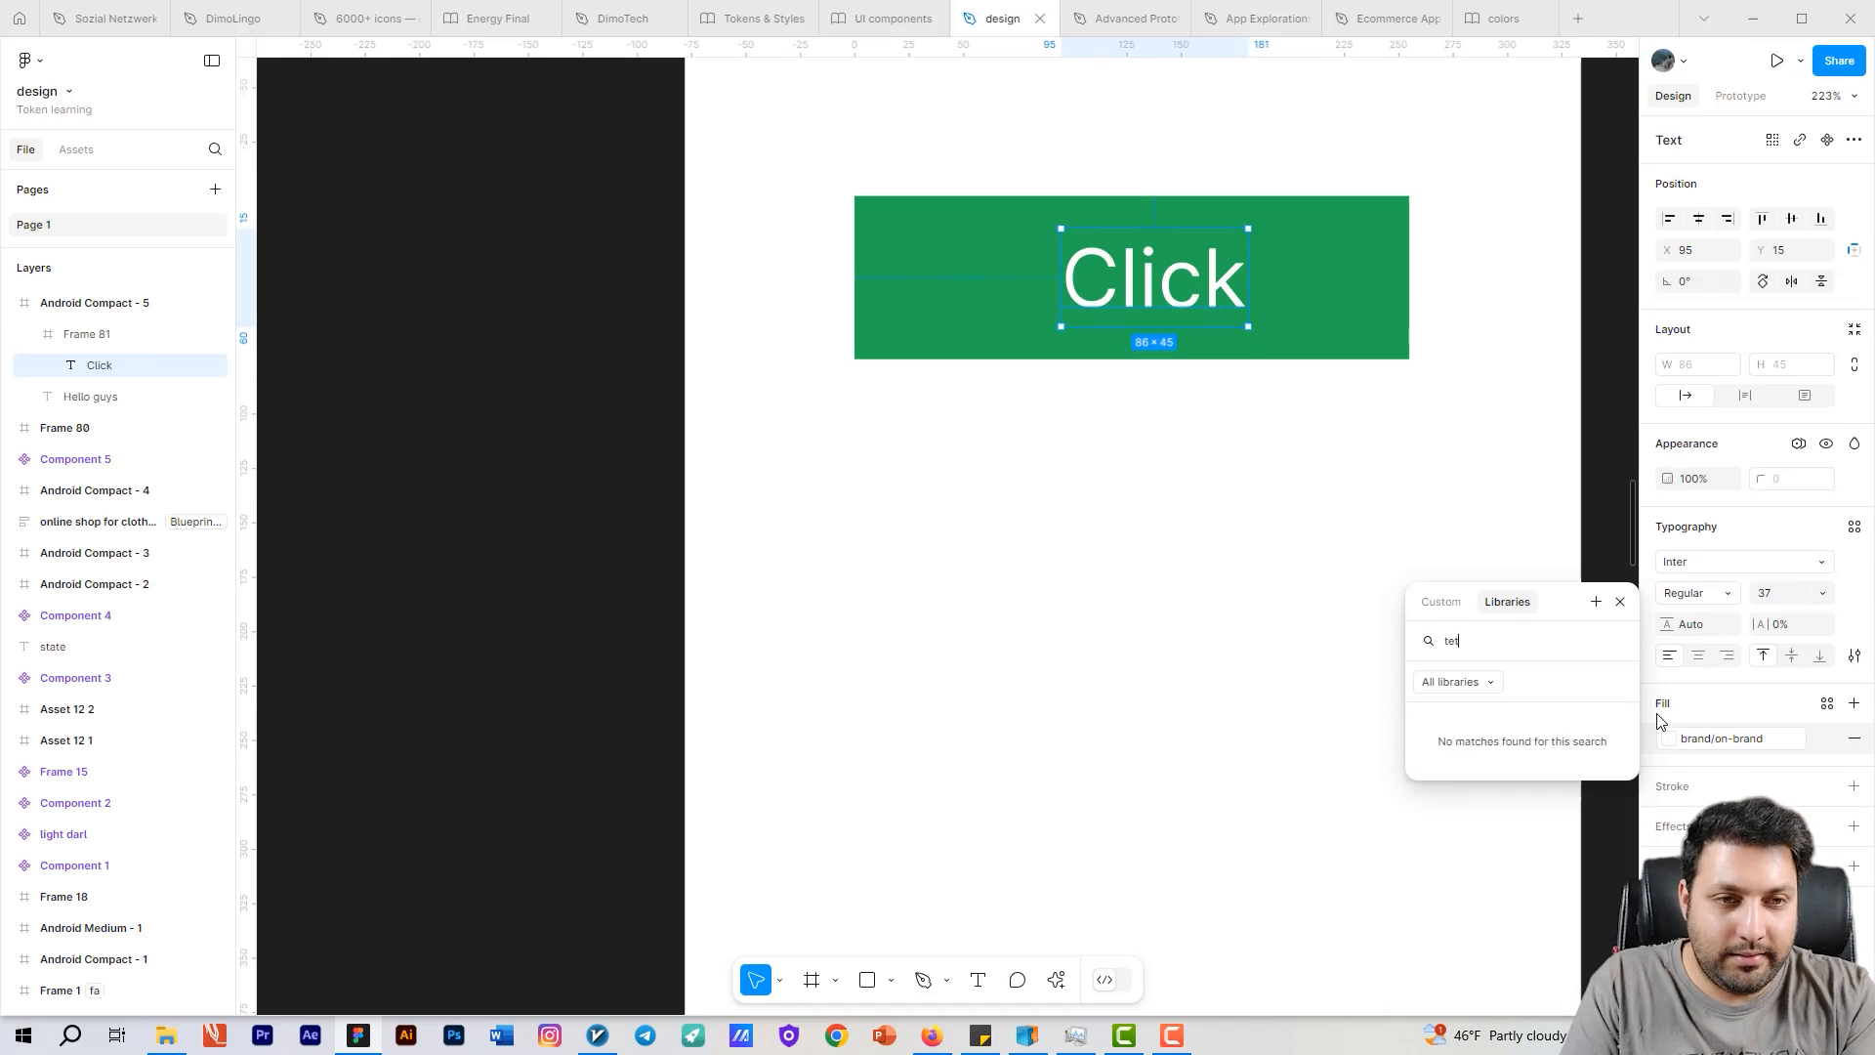
{"action": "type", "text": "x"}
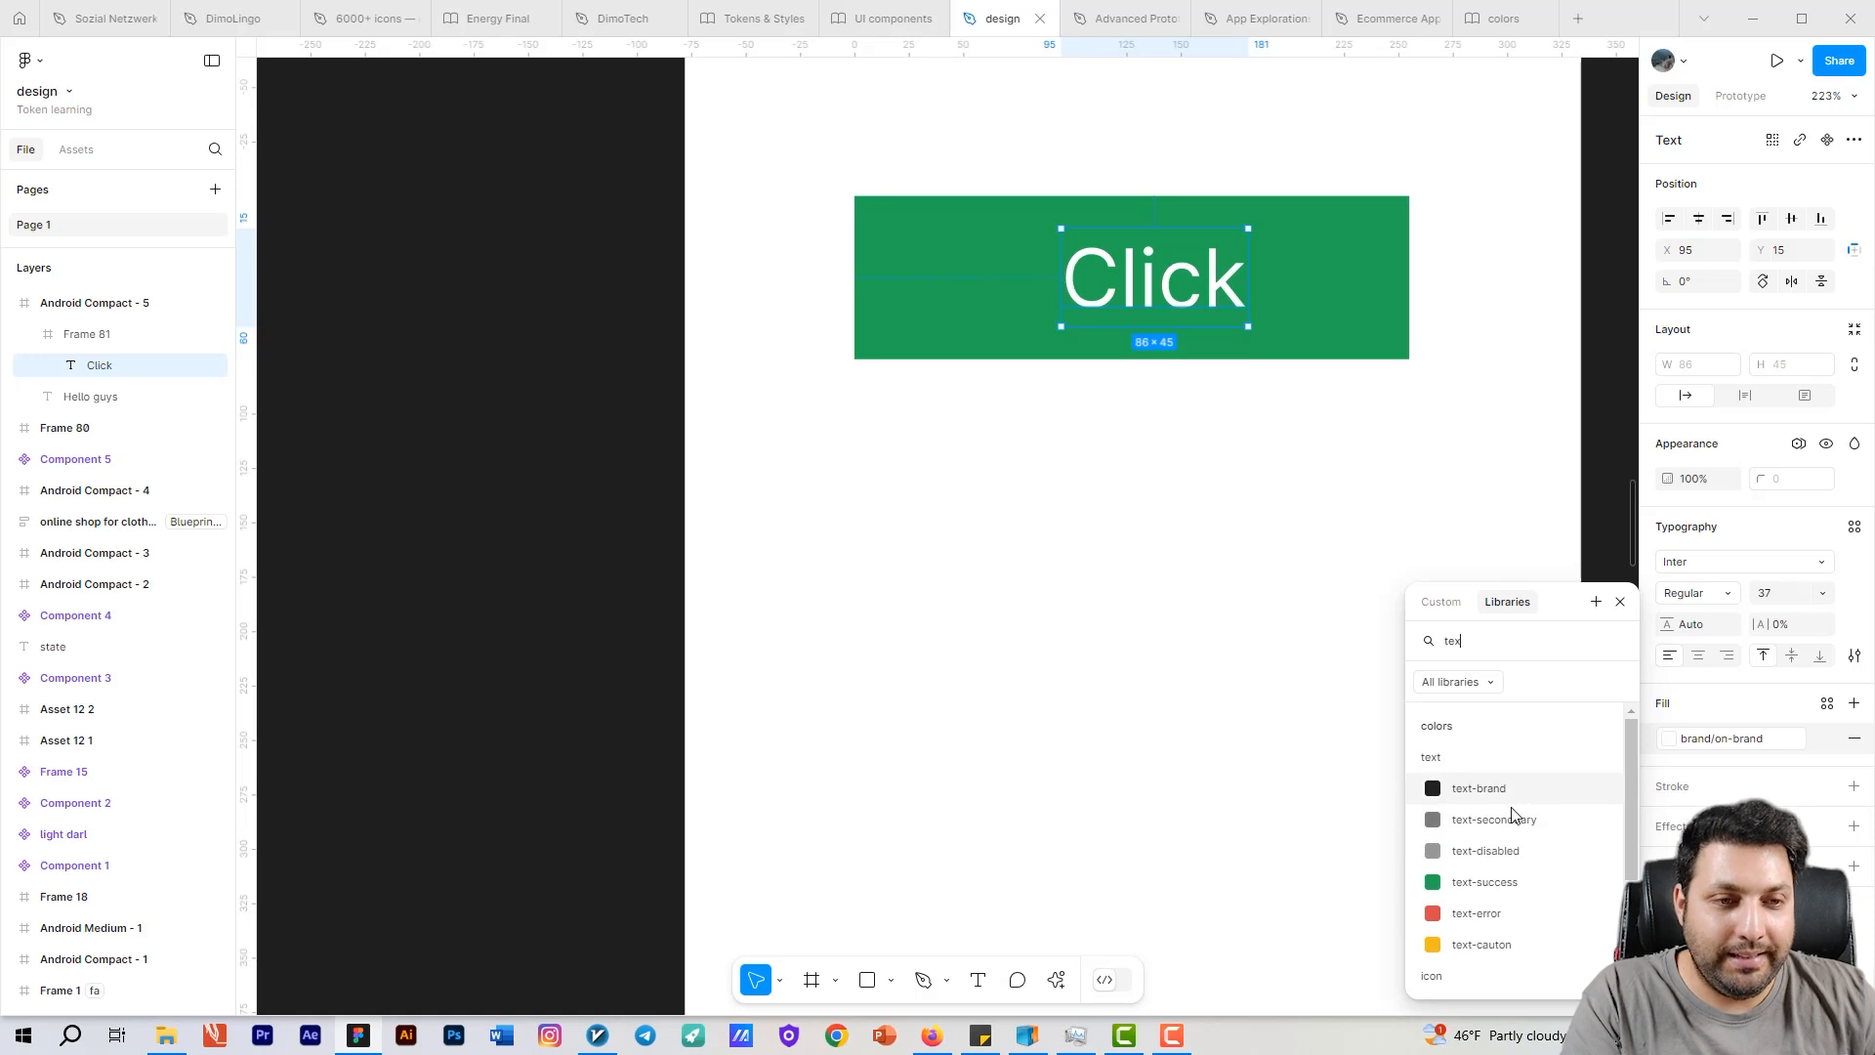
{"action": "scroll", "coordinate": [1504, 917], "scroll_direction": "down", "scroll_amount": 3}
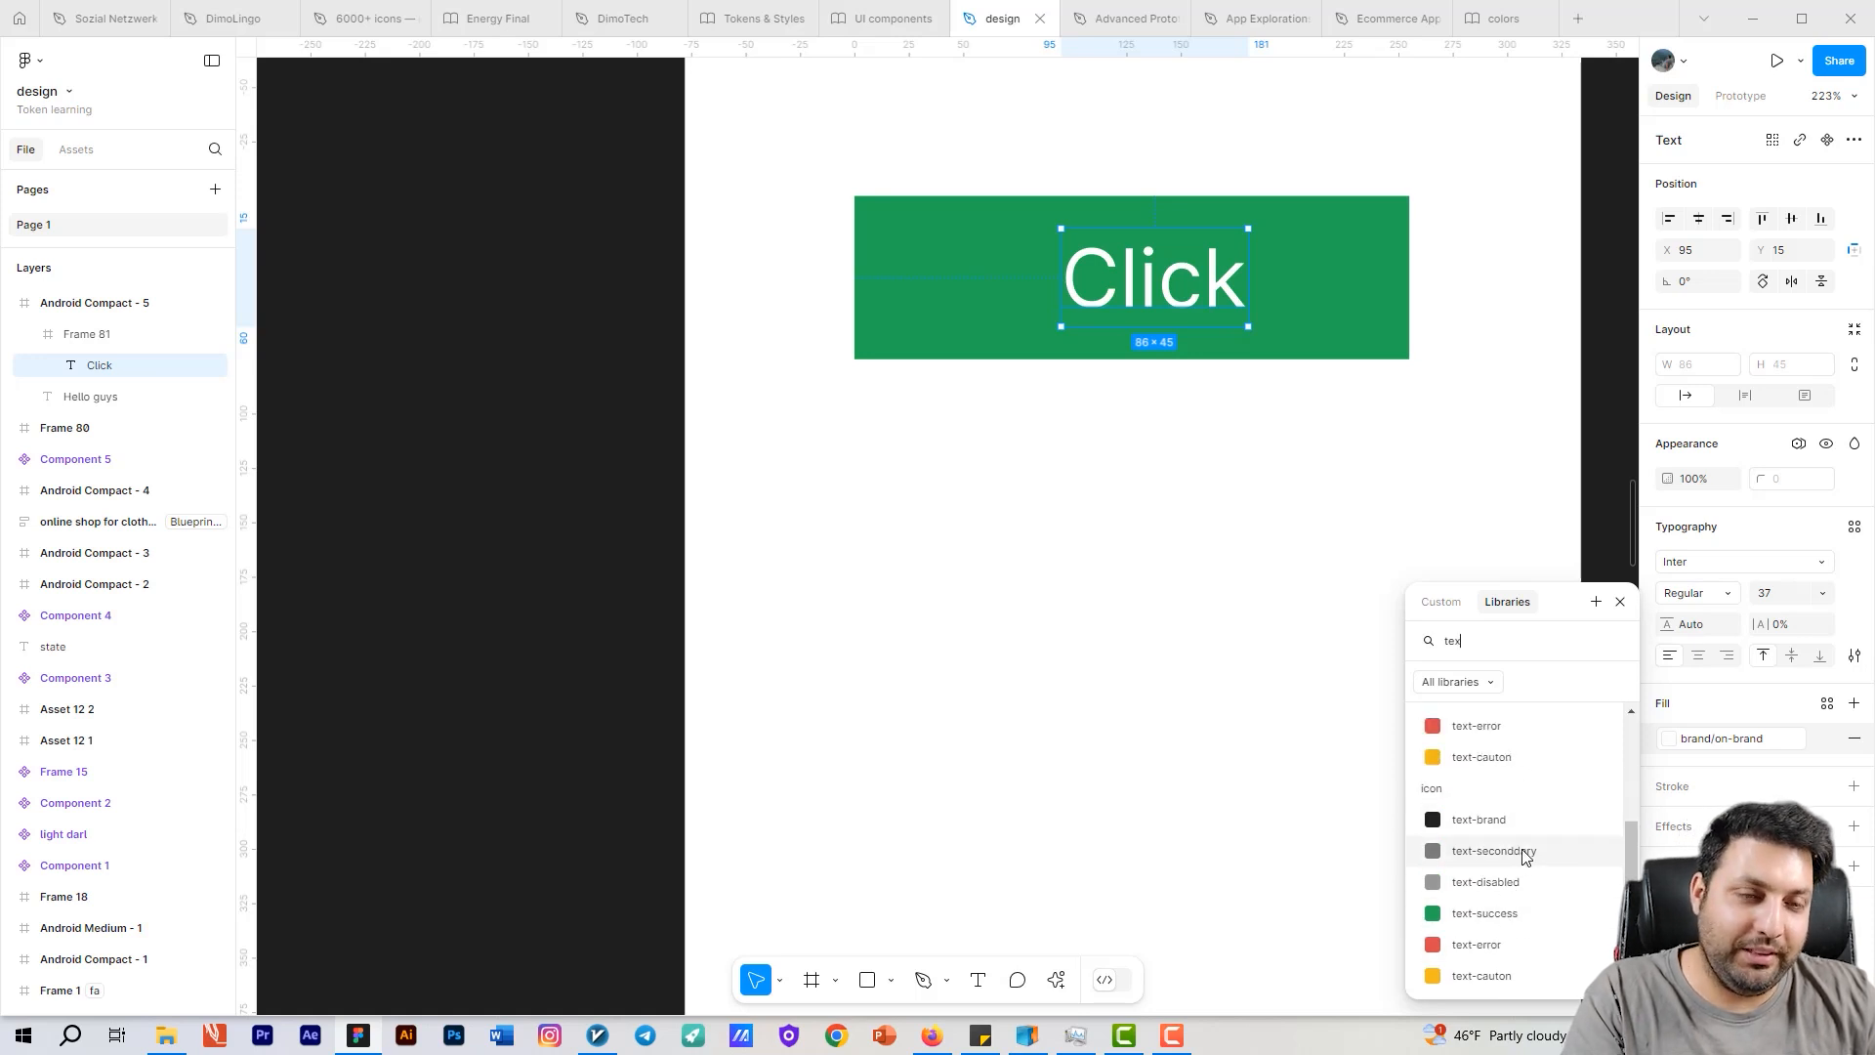
{"action": "scroll", "coordinate": [1525, 832], "scroll_direction": "up", "scroll_amount": 3}
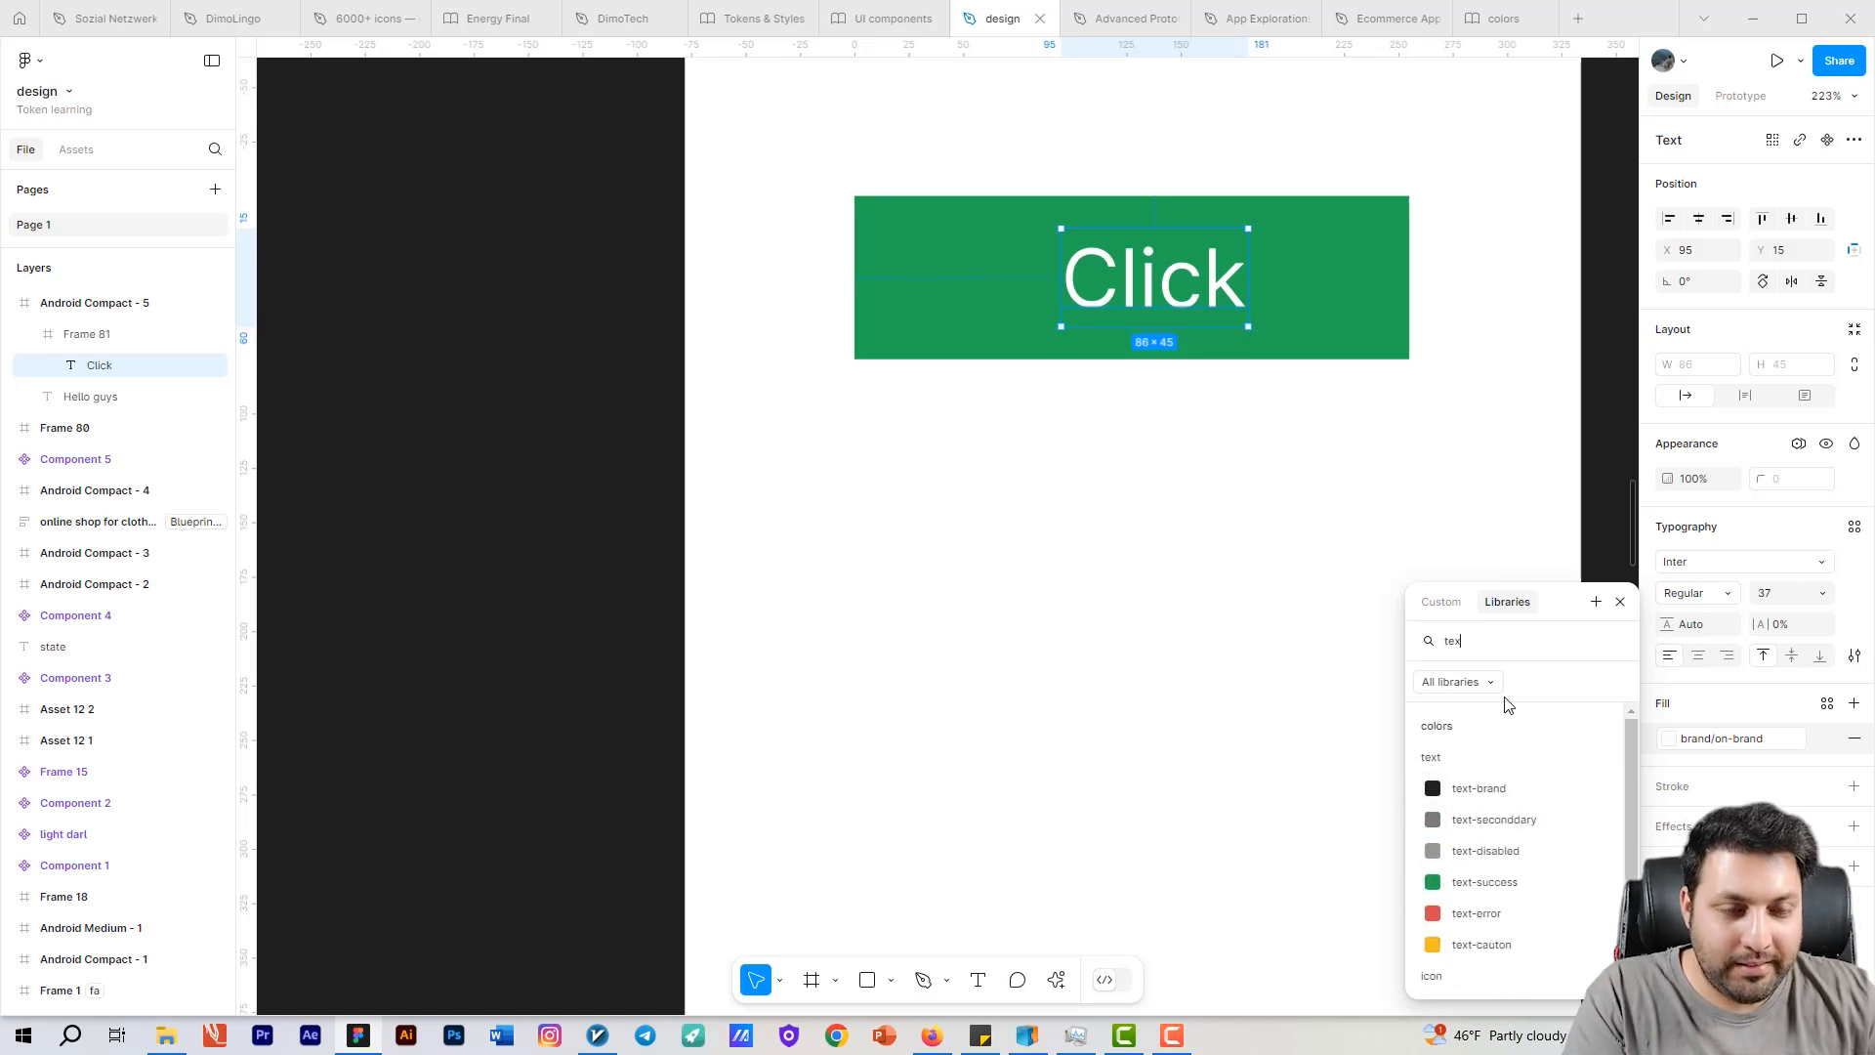
Step: Search the libraries for "on" and apply the on-brand variable to the Click text's fill
{"action": "key", "text": "BackSpace"}
{"action": "key", "text": "BackSpace"}
{"action": "key", "text": "BackSpace"}
{"action": "type", "text": "on"}
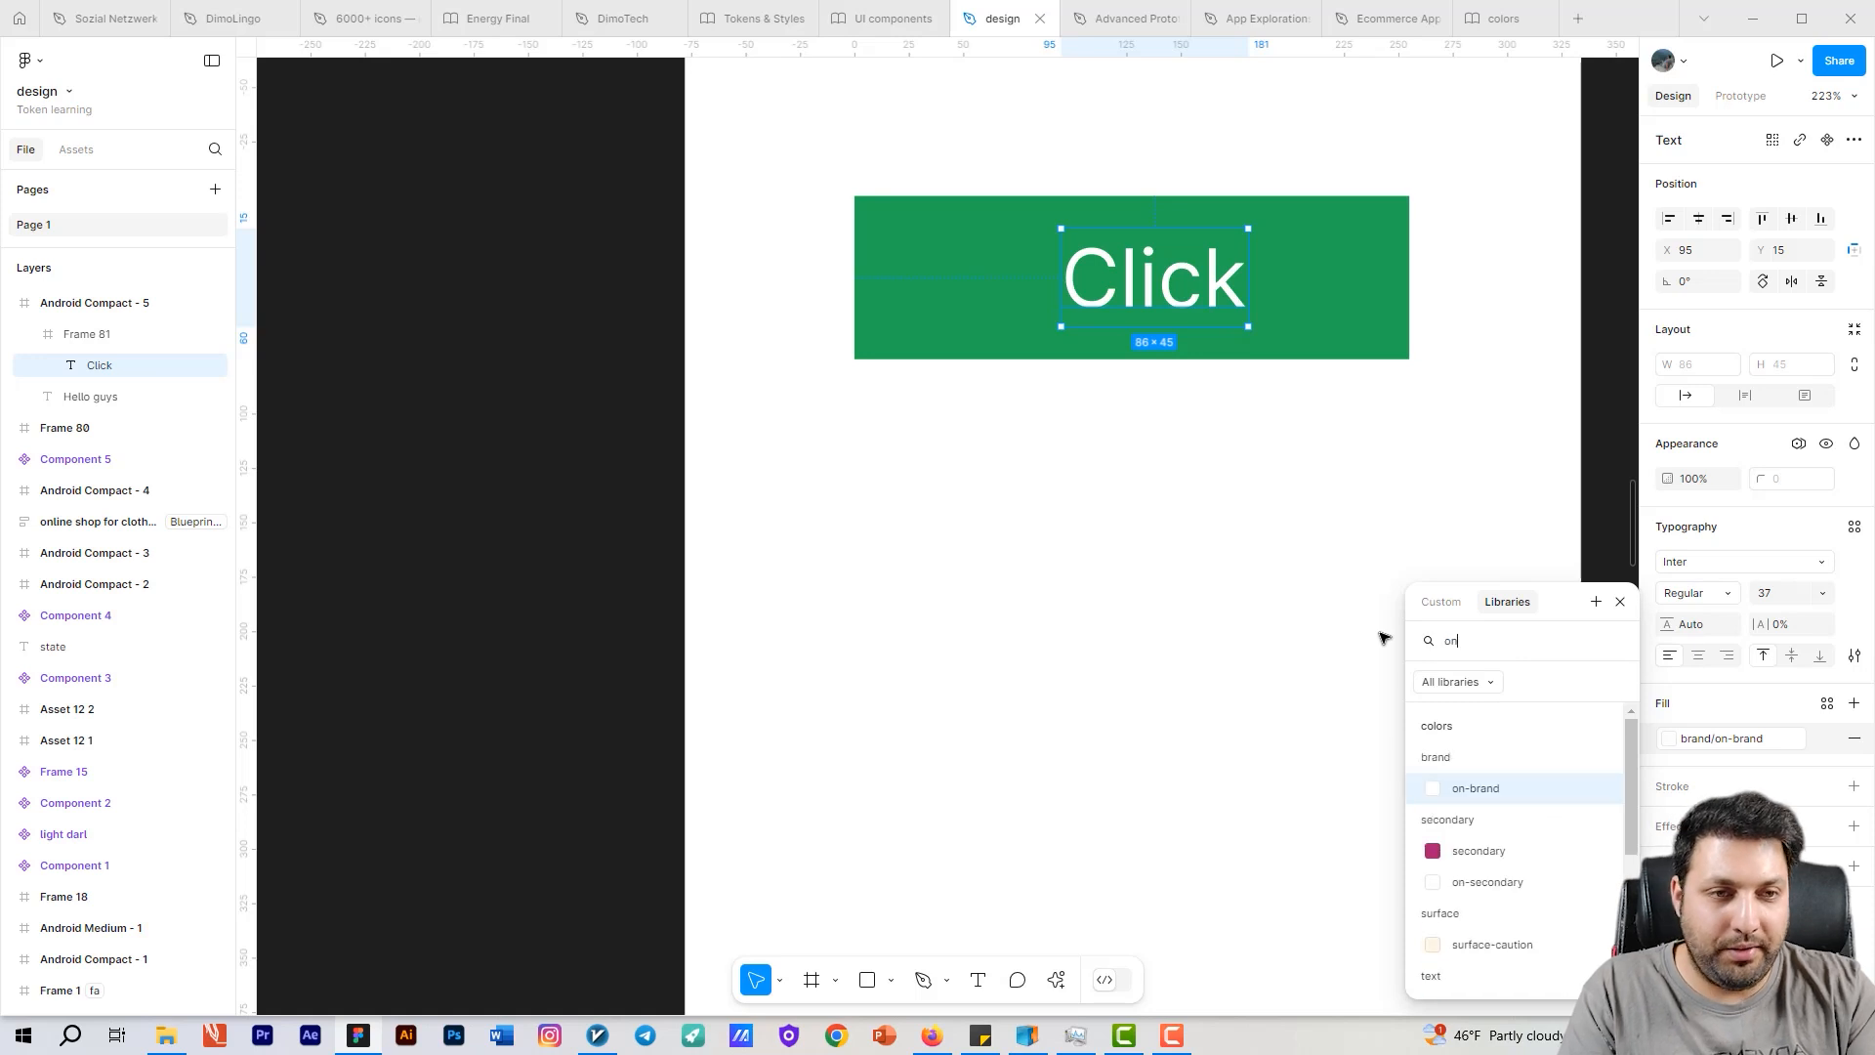
{"action": "type", "text": "b"}
{"action": "key", "text": "BackSpace"}
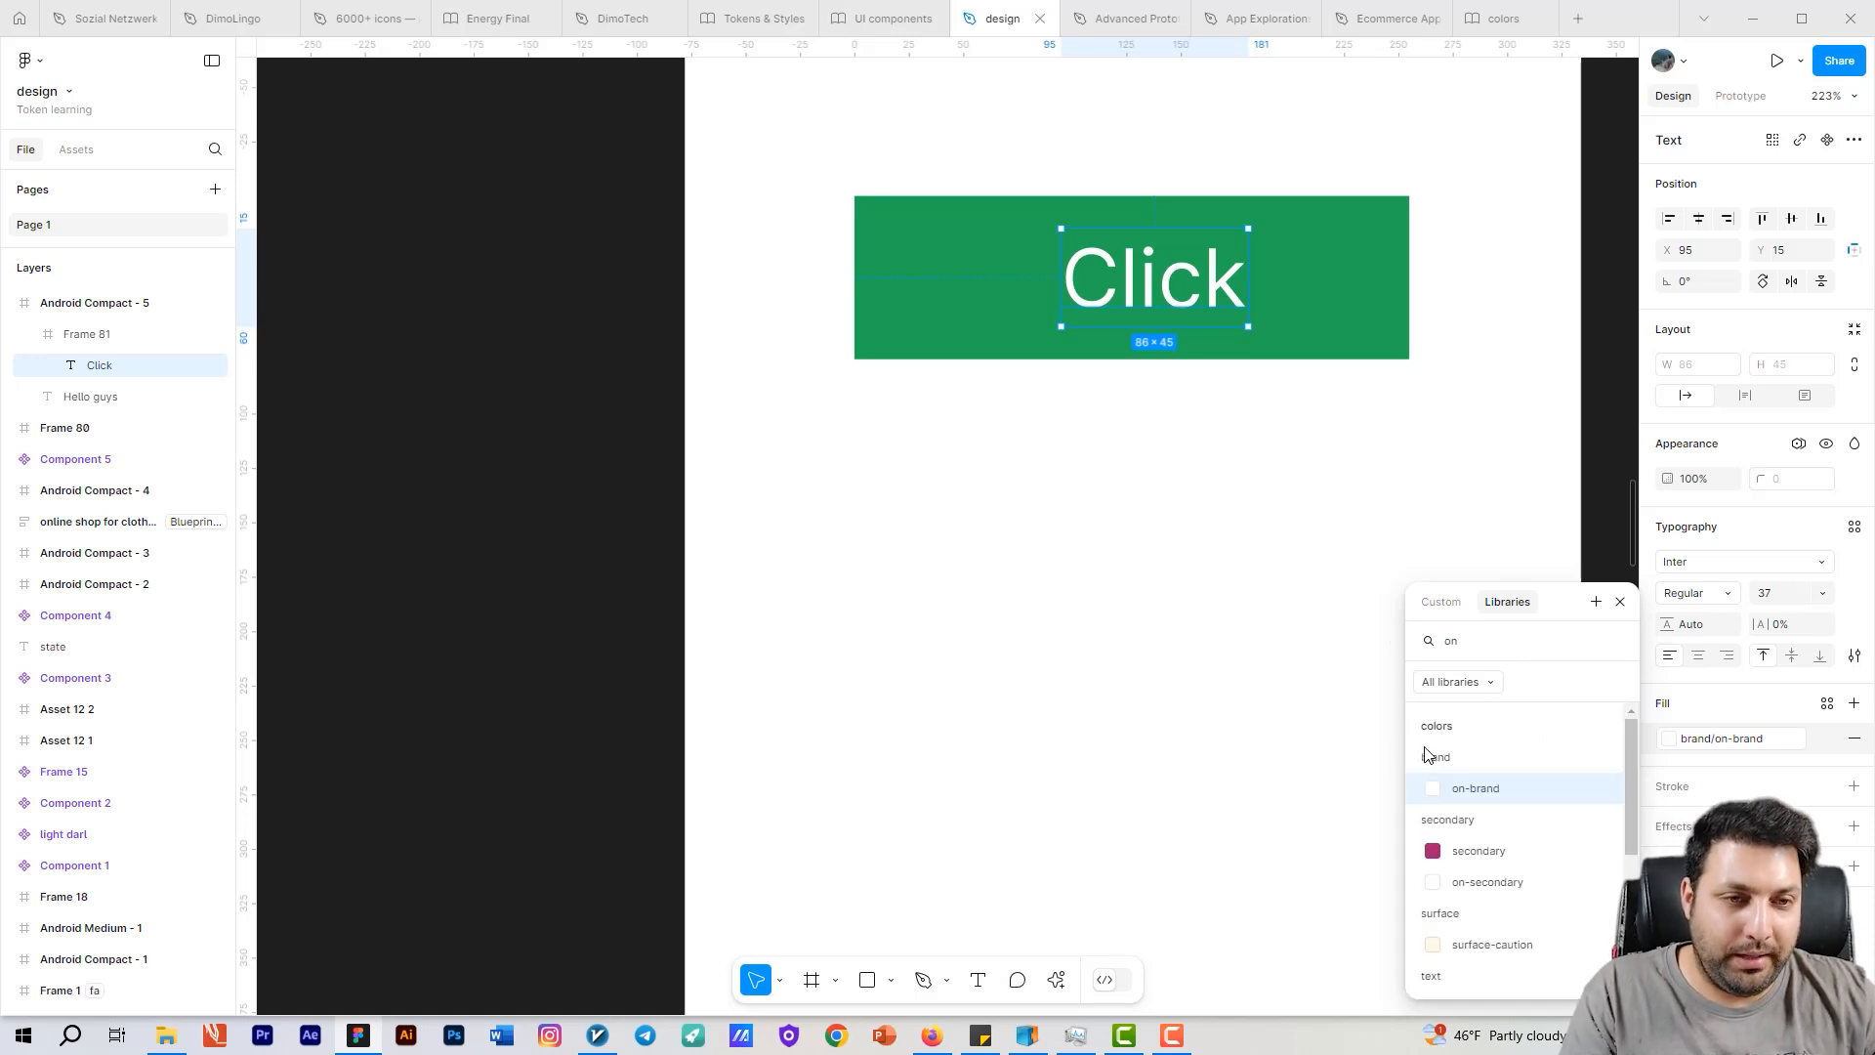
{"action": "left_click", "coordinate": [1462, 793]}
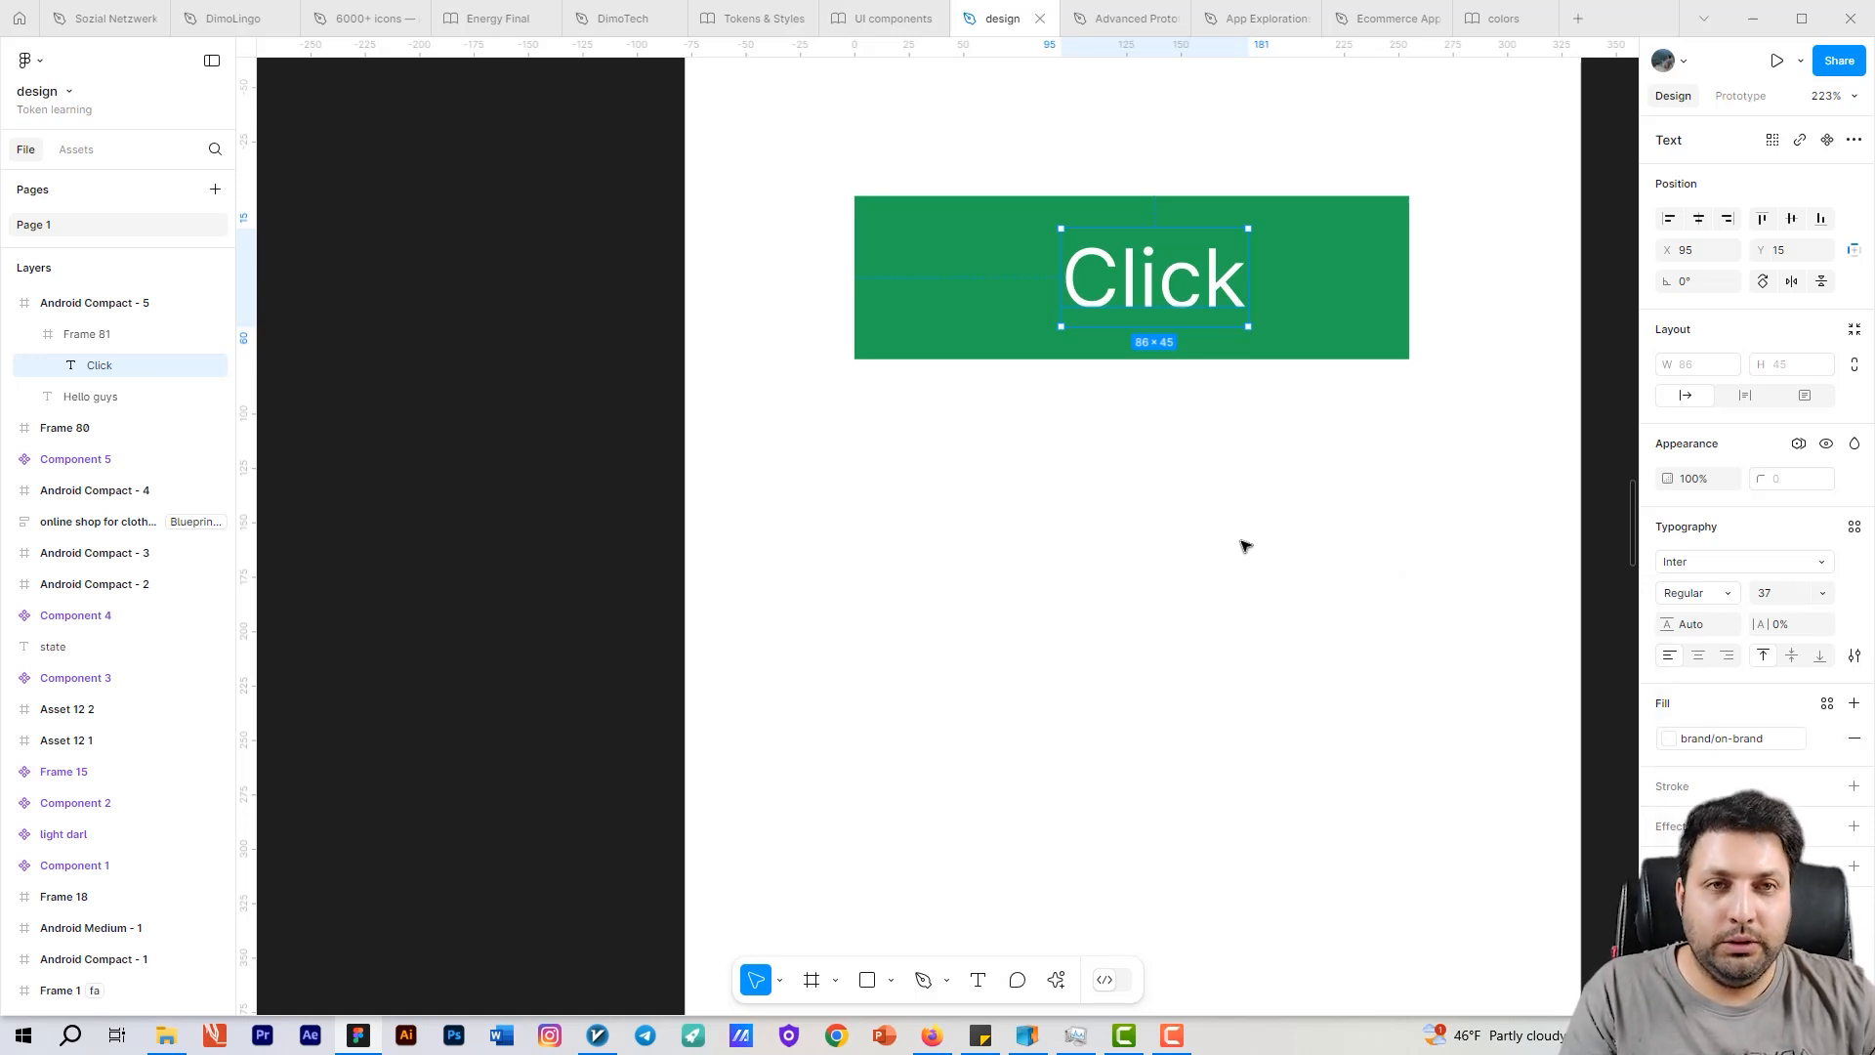
Step: Switch to the colors file and examine the color scope of the brand - primary variable in the brand group
{"action": "left_click", "coordinate": [1498, 20]}
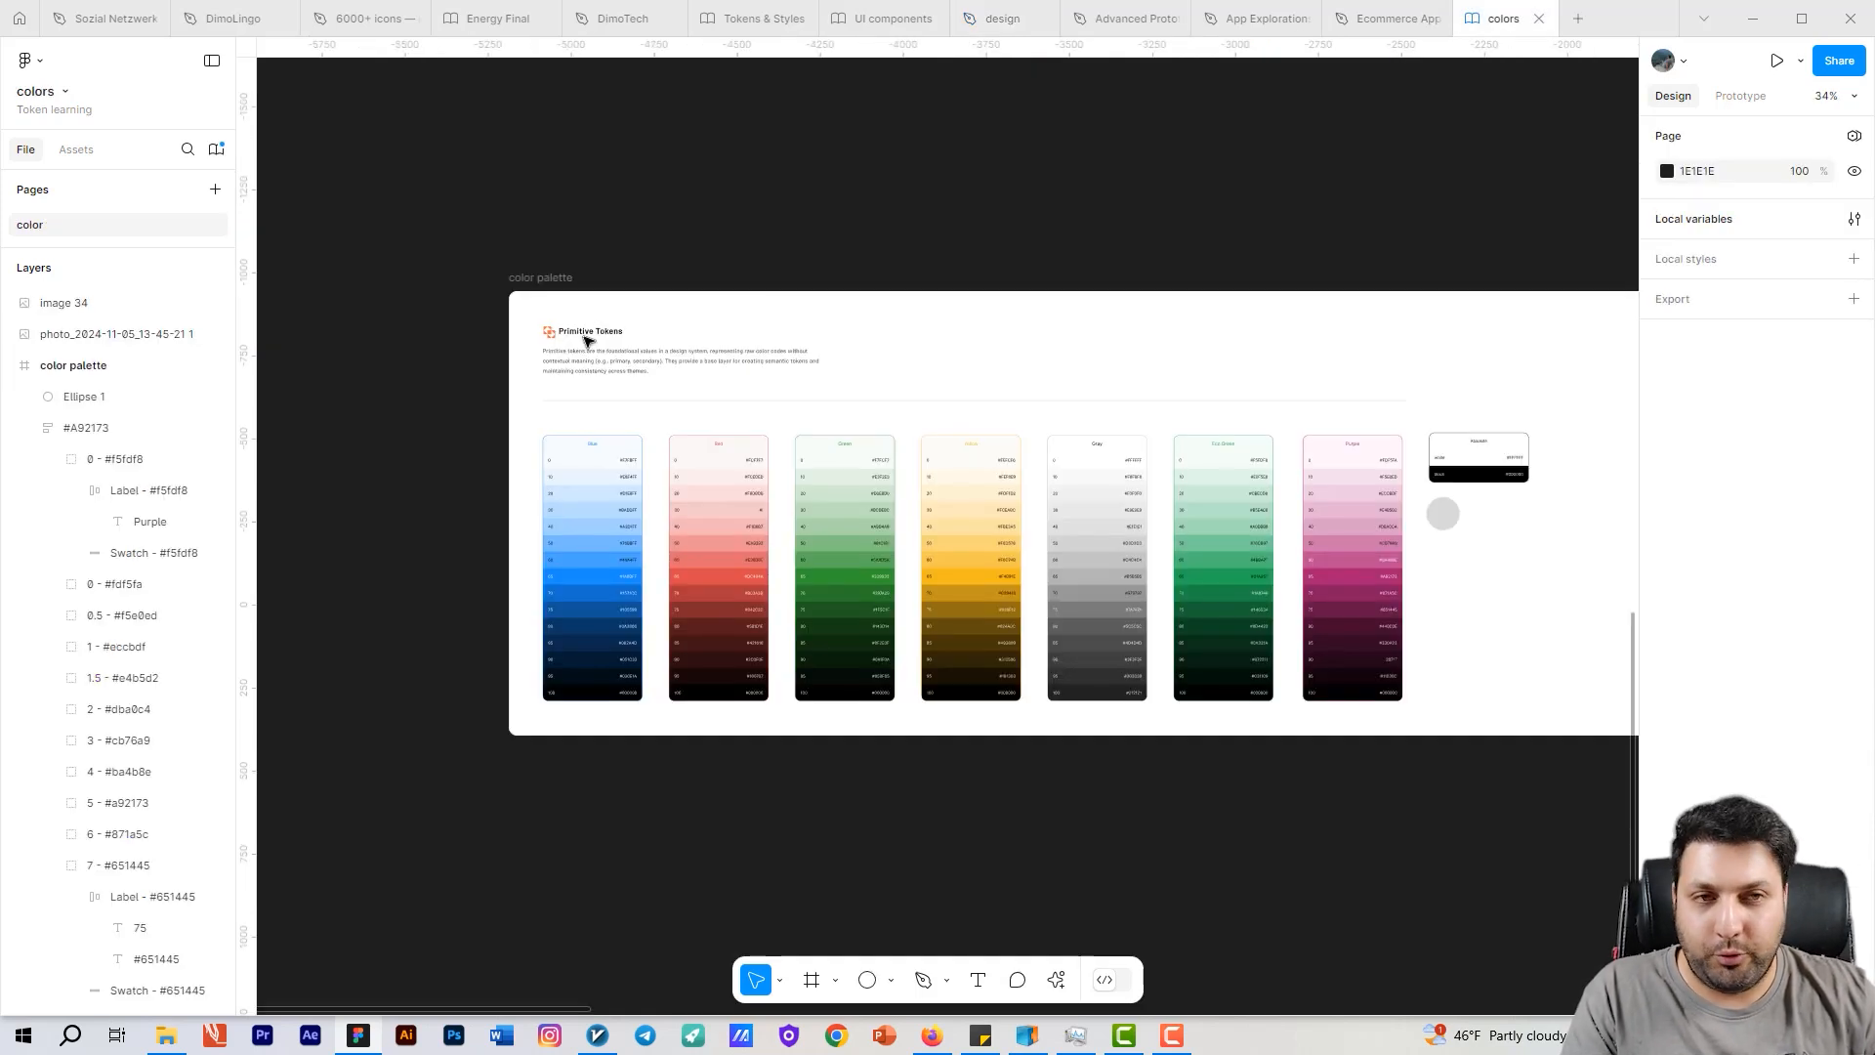
{"action": "left_click", "coordinate": [1854, 218]}
{"action": "left_click", "coordinate": [551, 199]}
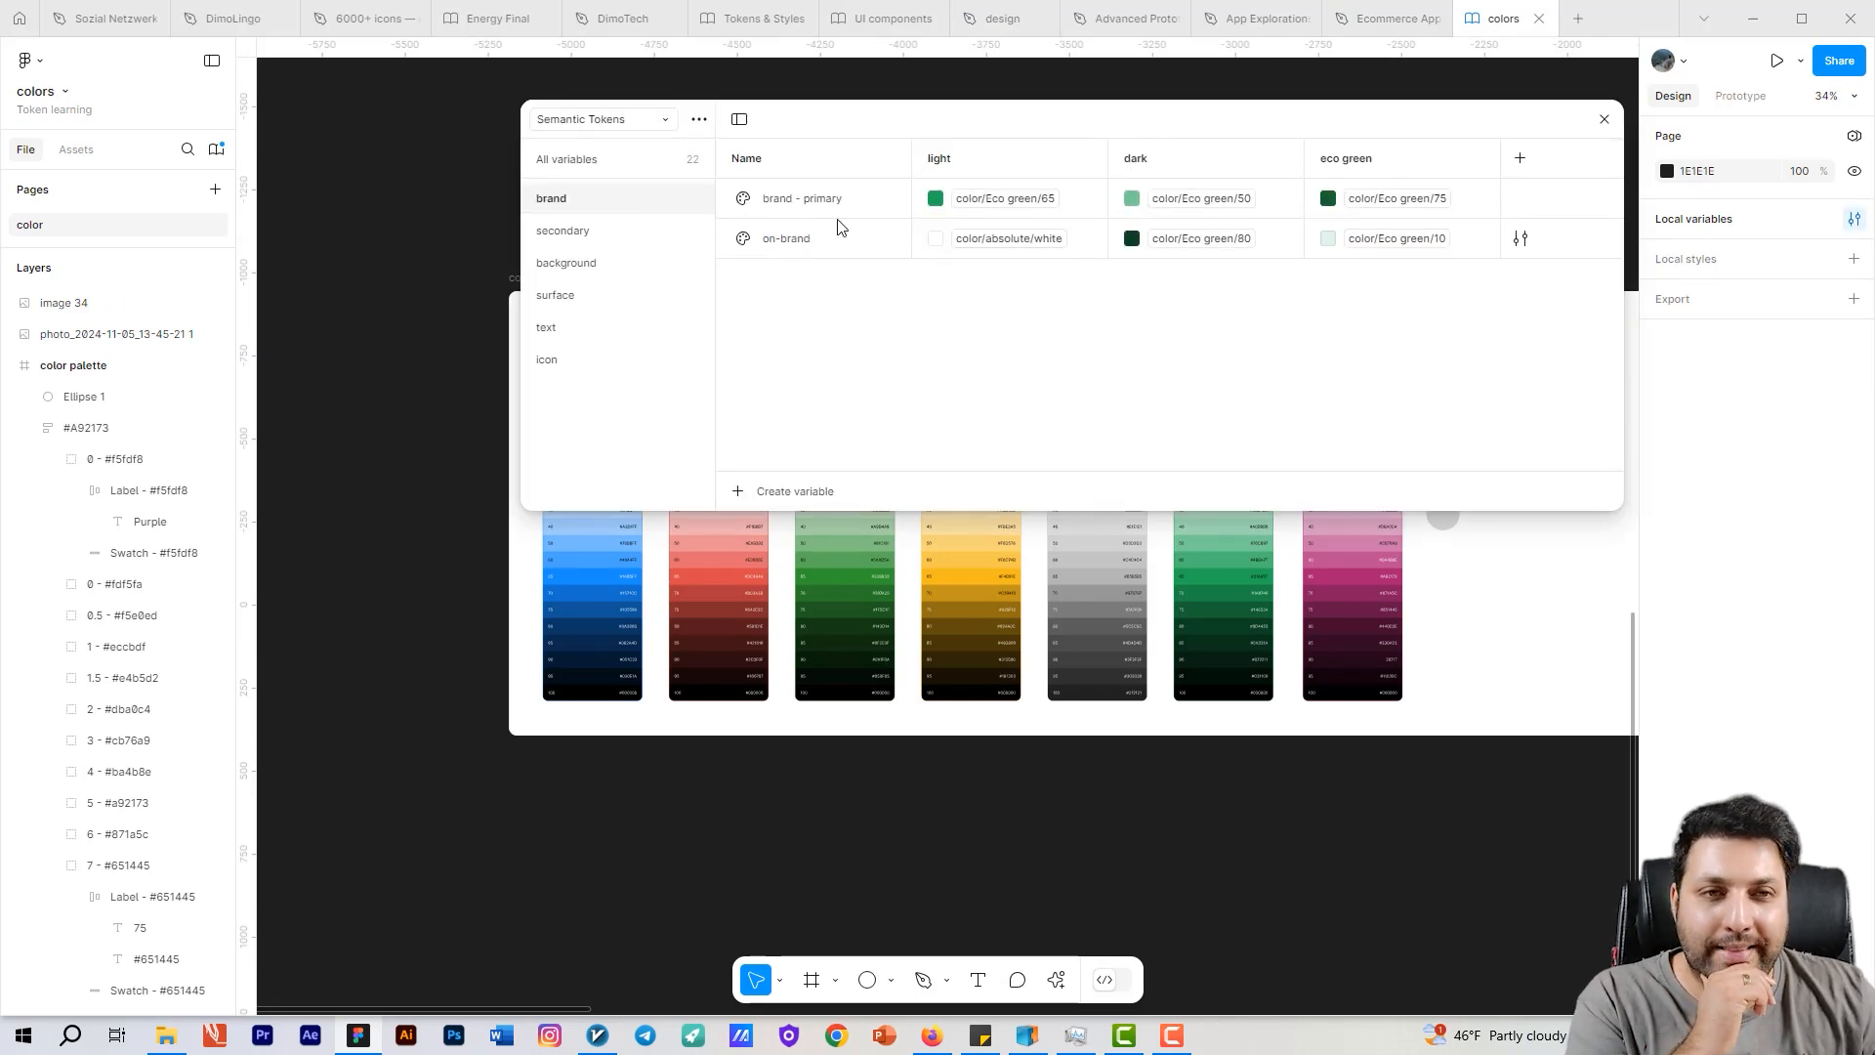
{"action": "left_click", "coordinate": [1520, 199]}
{"action": "left_click", "coordinate": [1338, 229]}
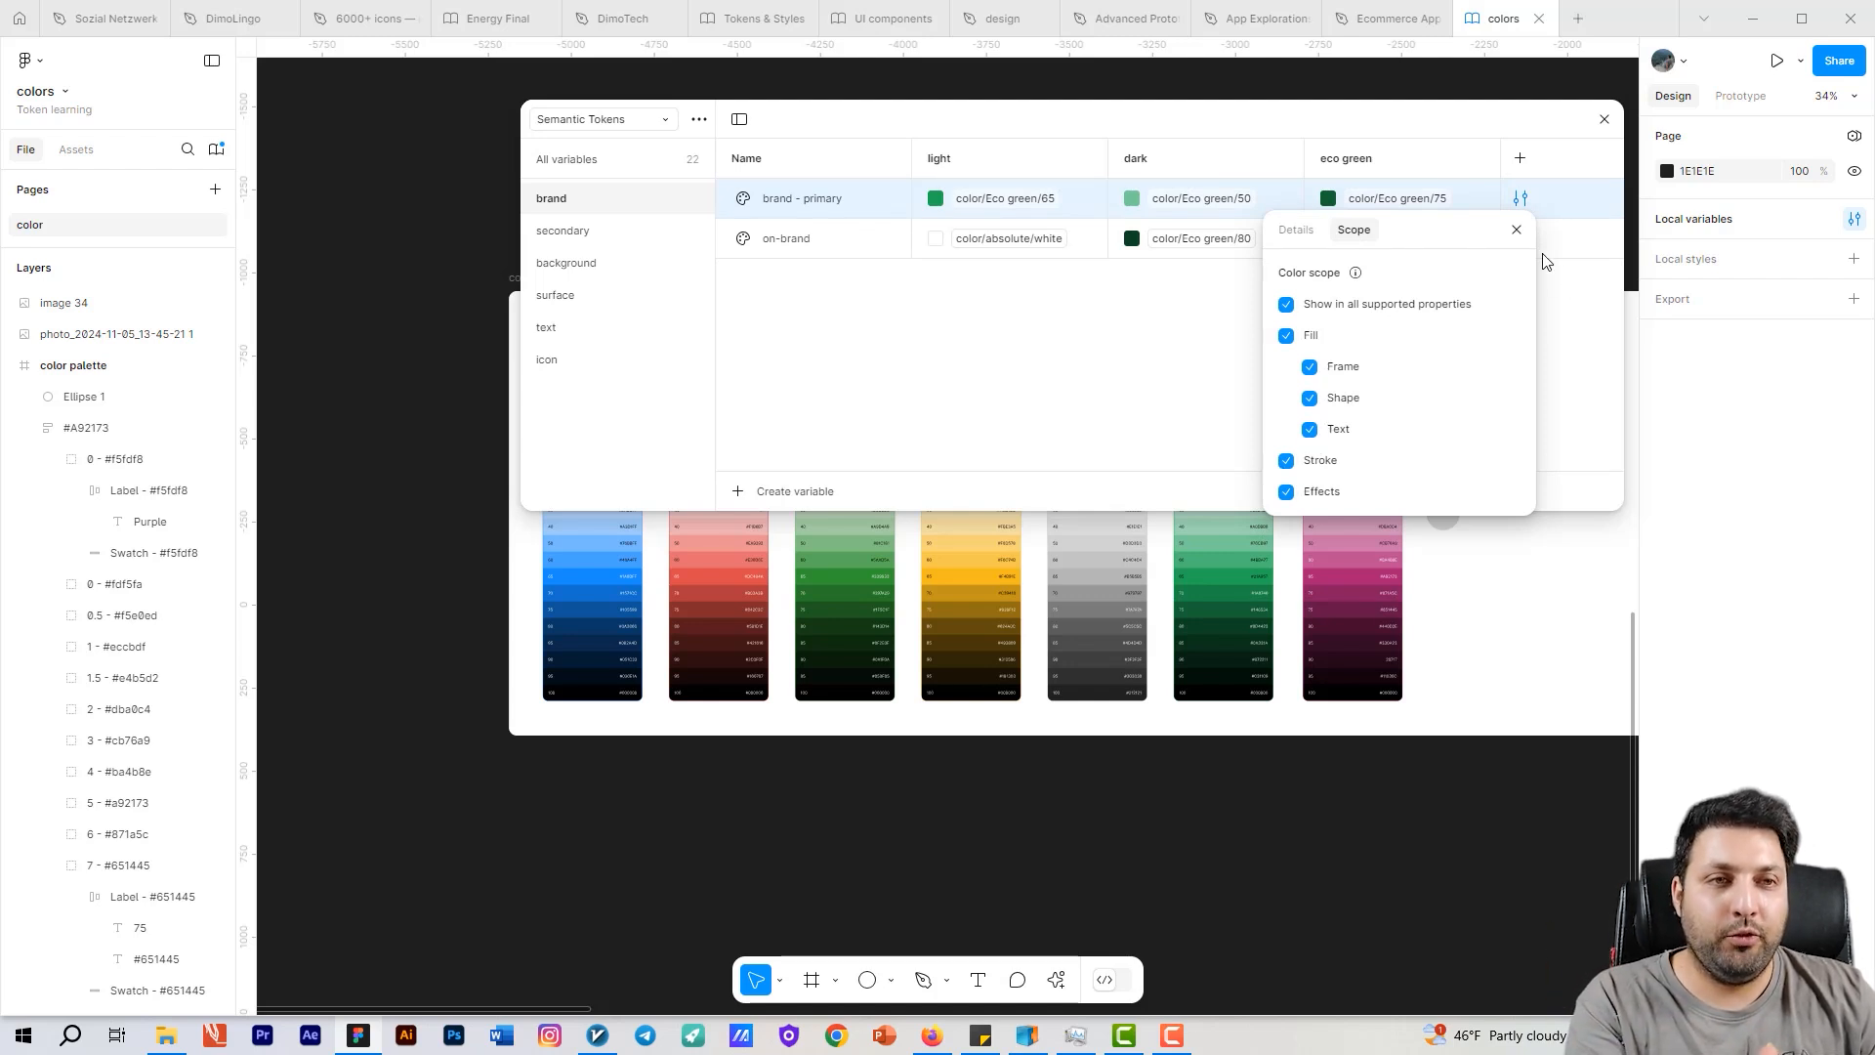
{"action": "left_click", "coordinate": [1517, 229]}
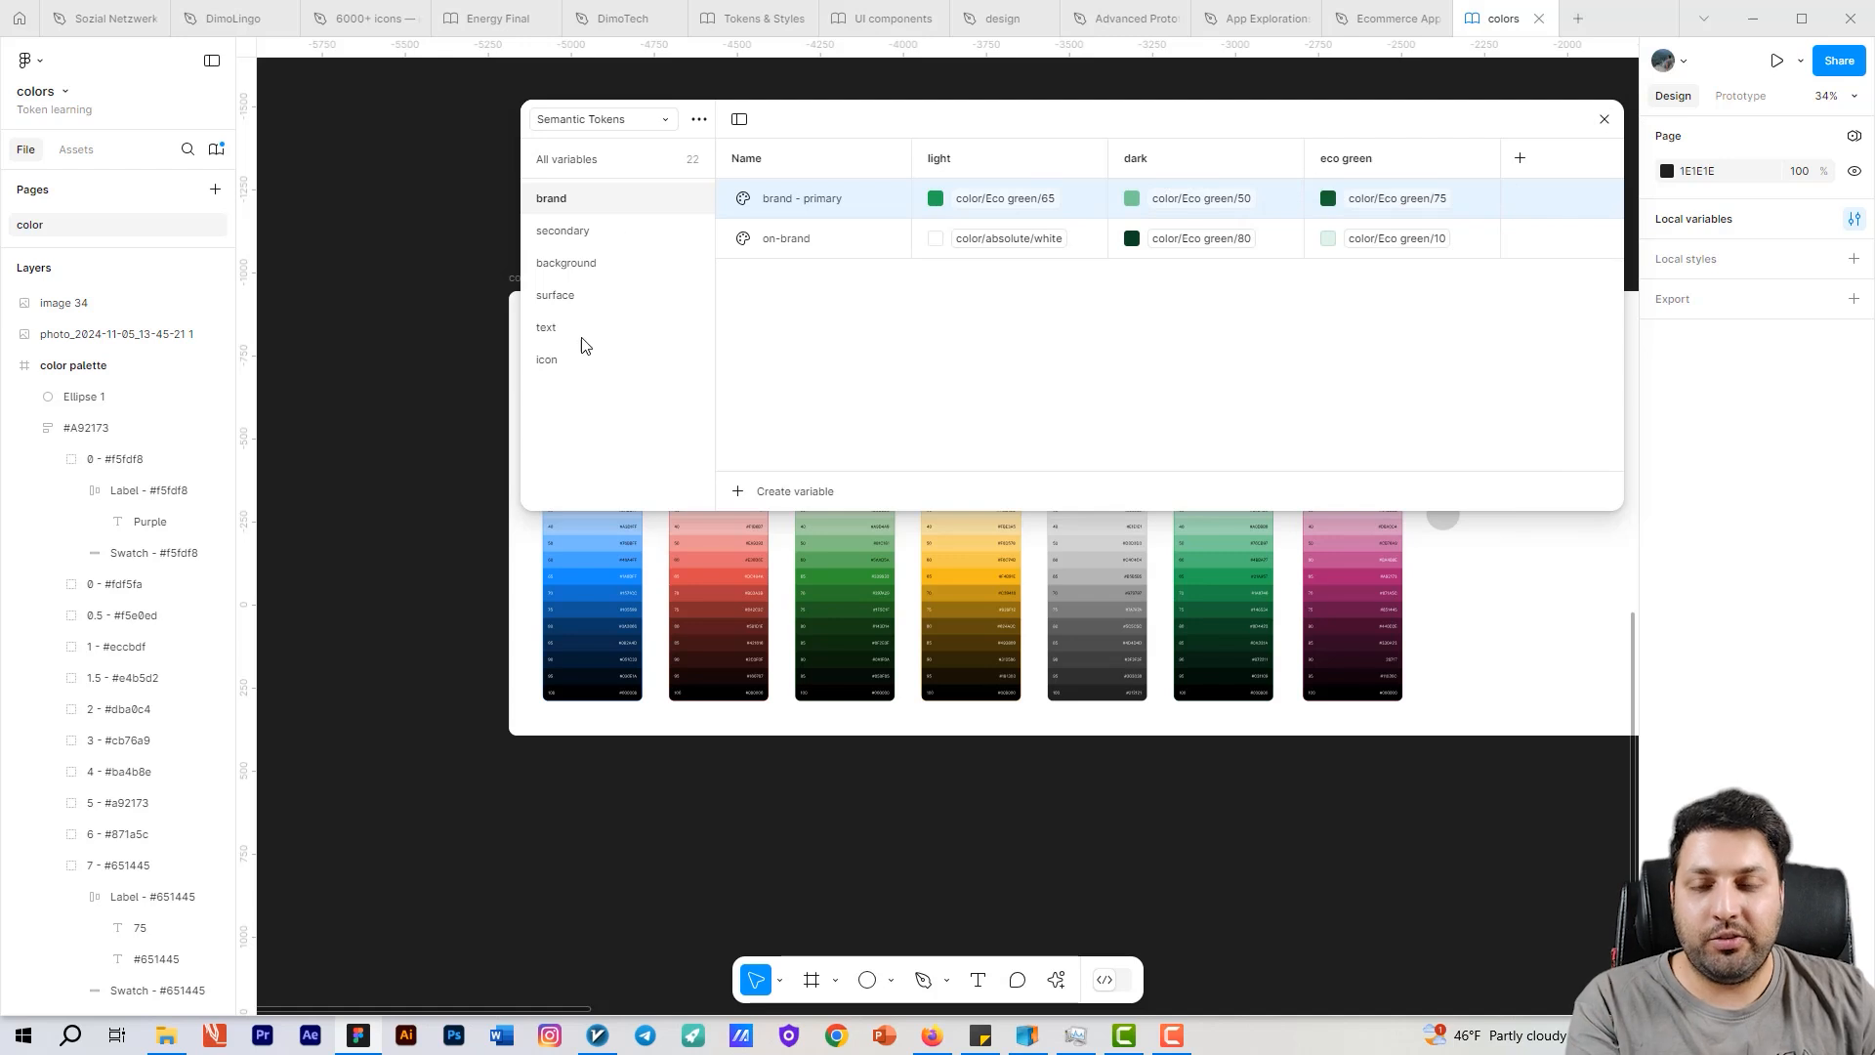
Step: Exclude effects from the color scope of the text-cauton variable in the icon group
{"action": "left_click", "coordinate": [577, 369]}
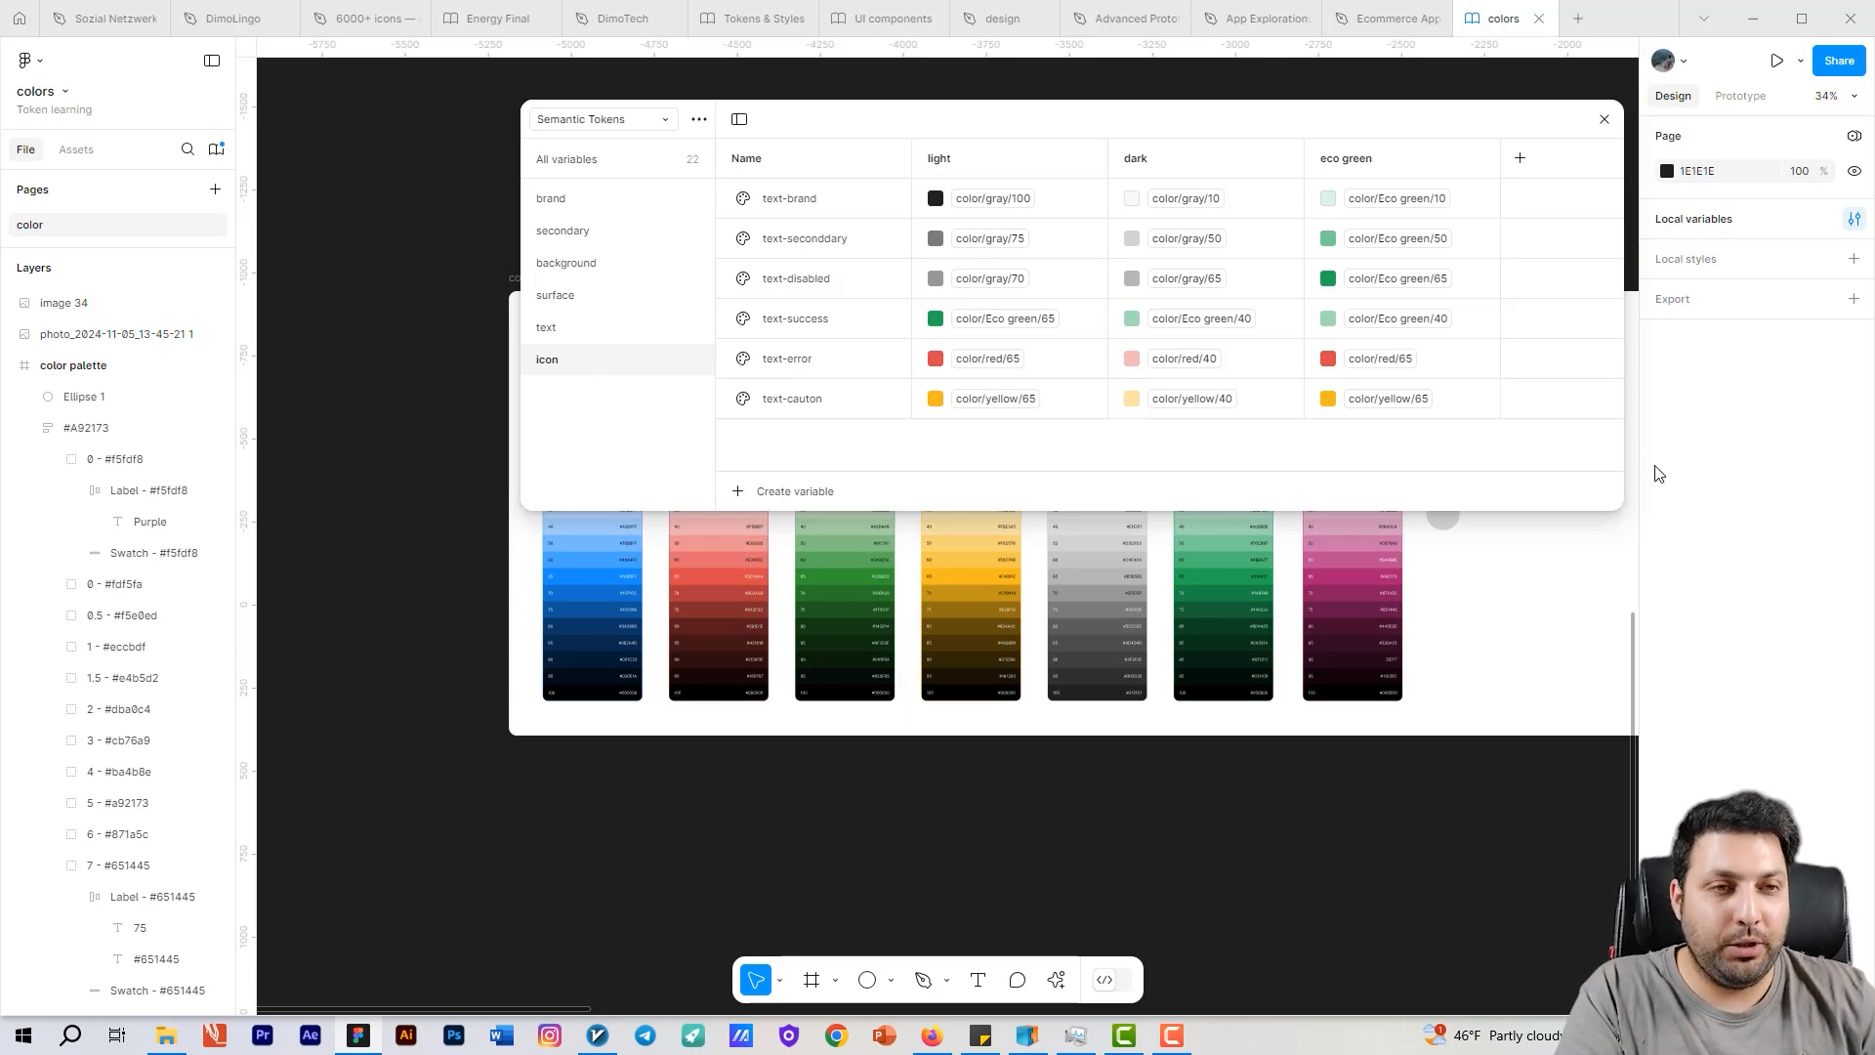
{"action": "left_click", "coordinate": [1520, 400]}
{"action": "left_click", "coordinate": [1322, 410]}
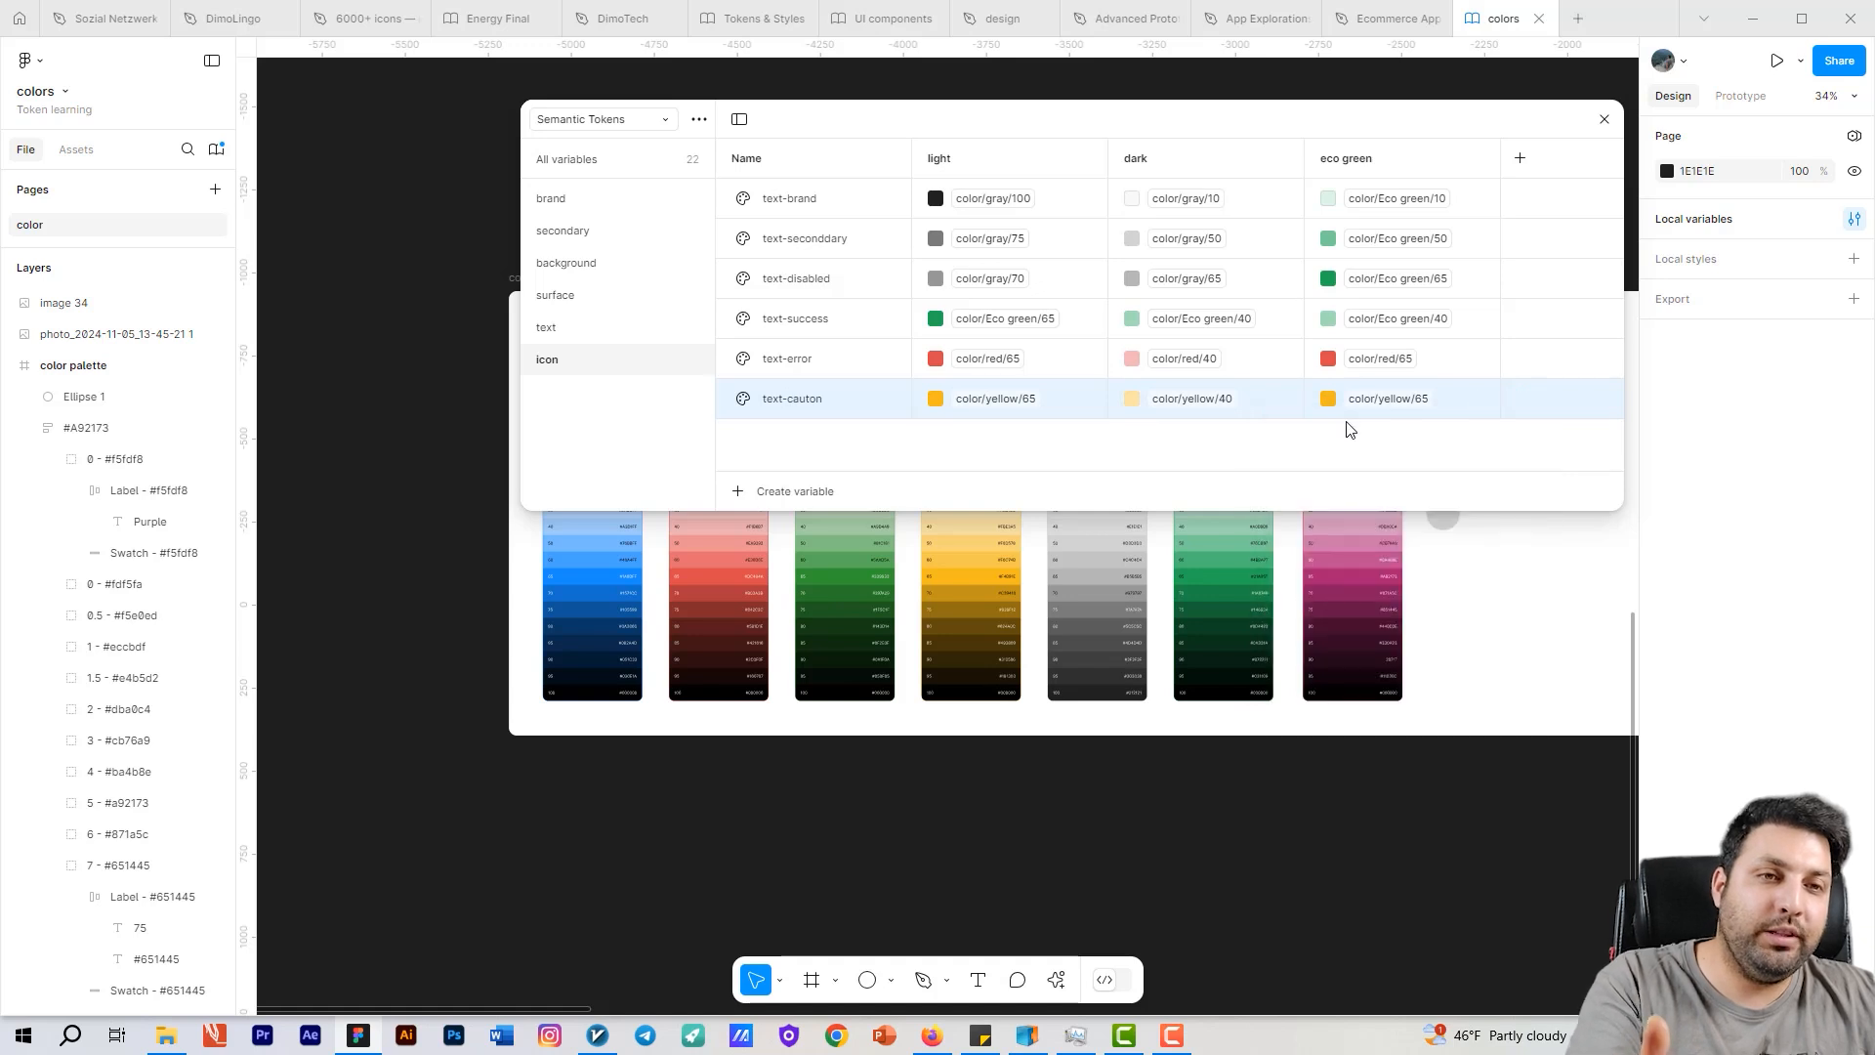
{"action": "left_click", "coordinate": [1513, 398]}
{"action": "left_click", "coordinate": [1355, 429]}
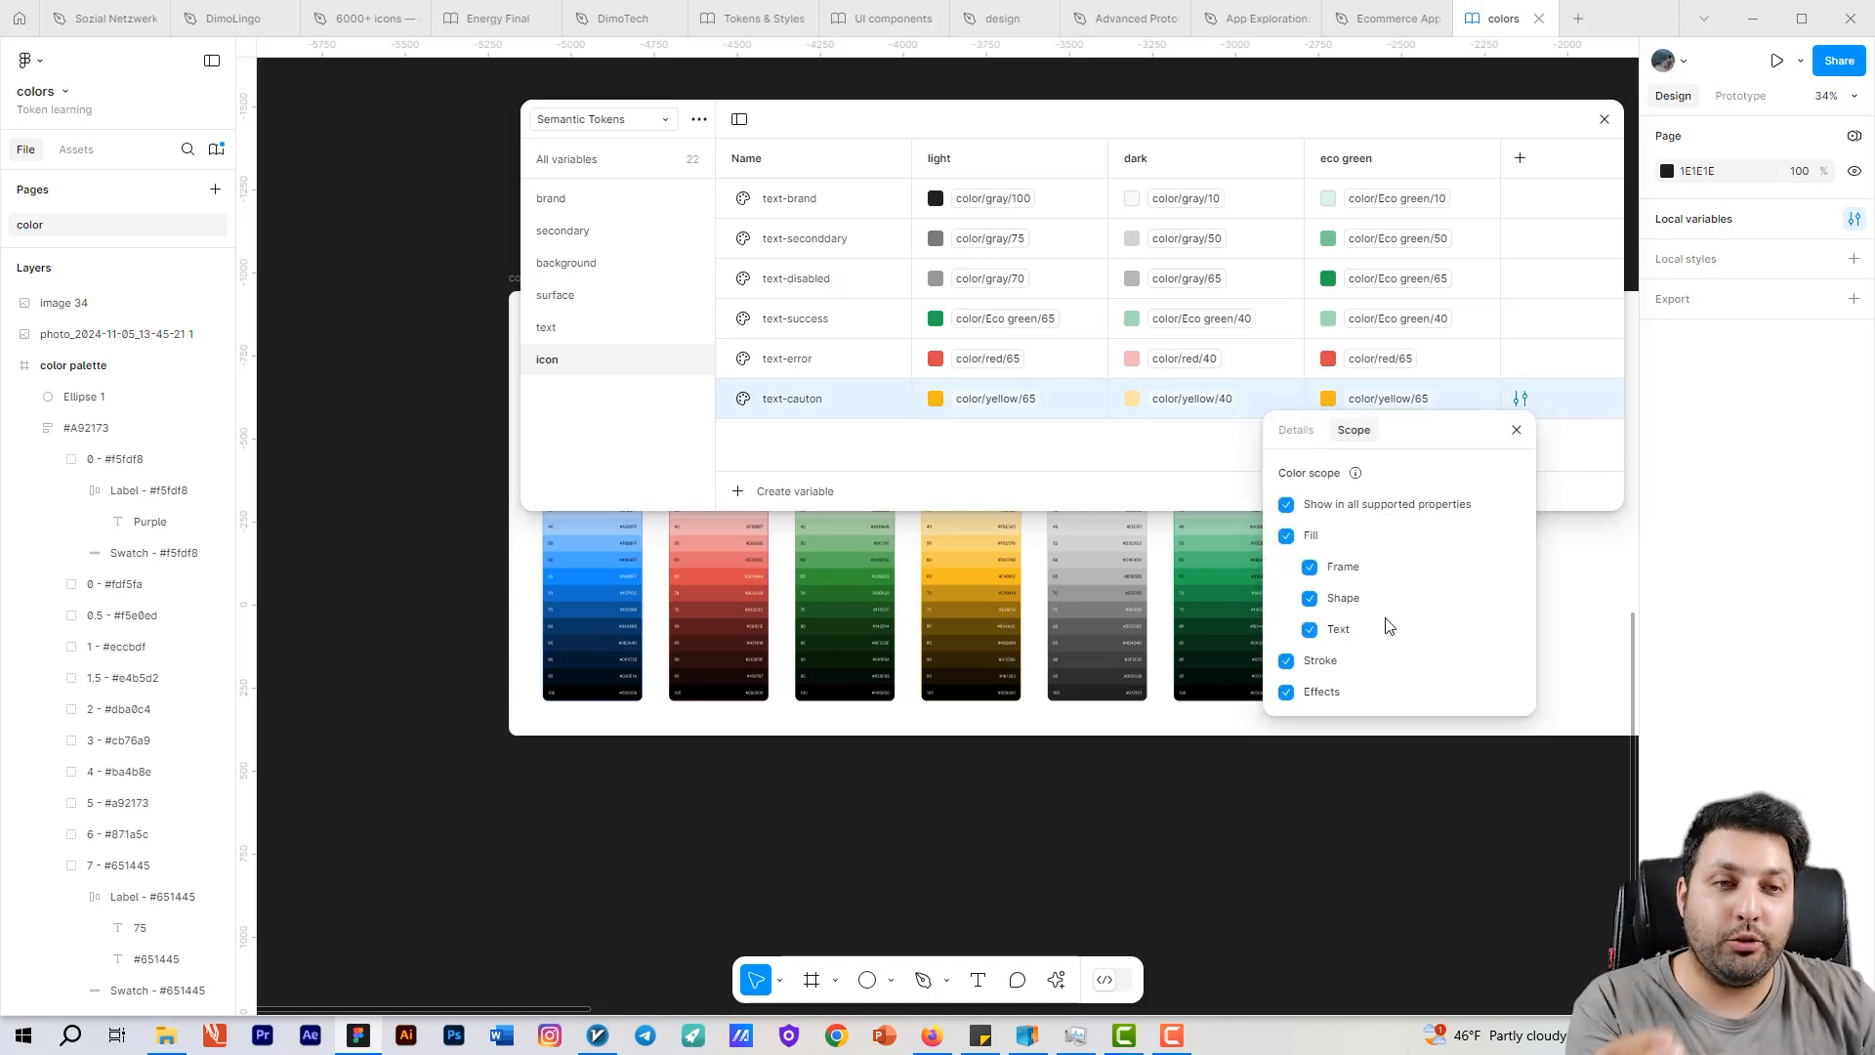
{"action": "left_click", "coordinate": [1286, 692]}
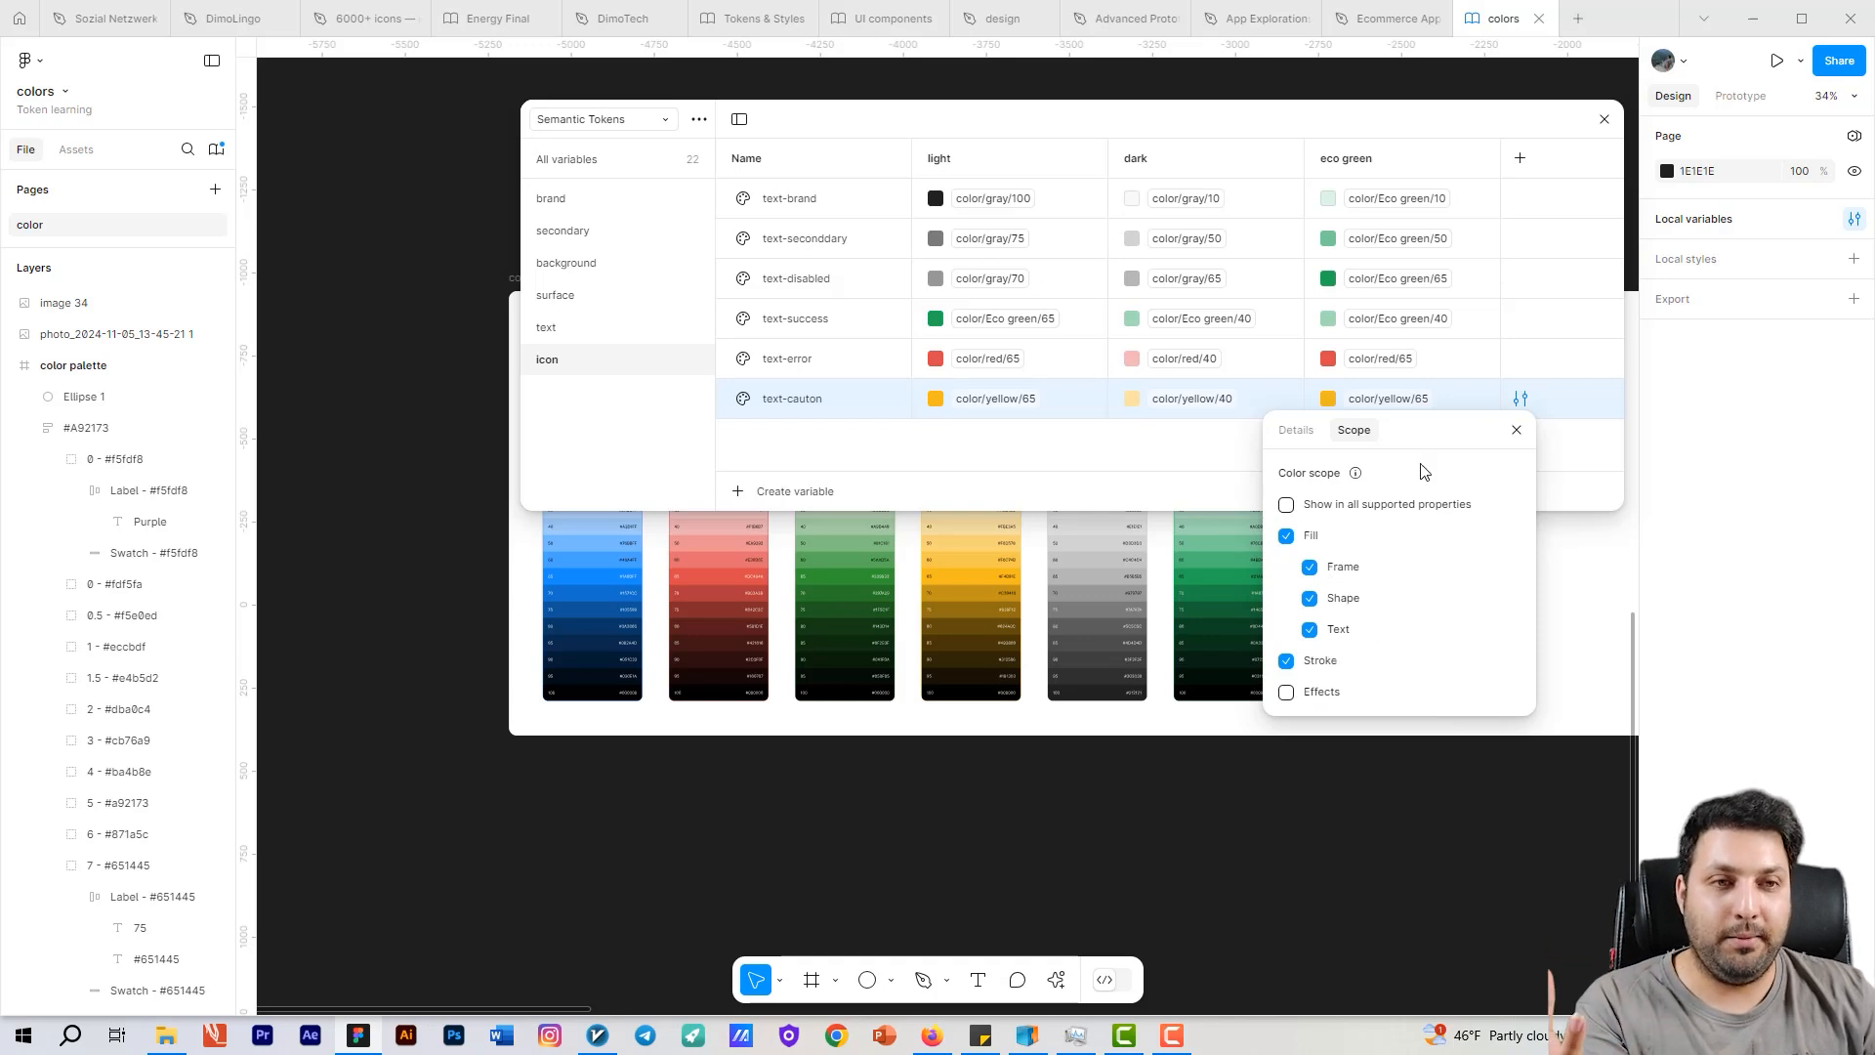
Step: Exclude effects from the color scope of the icon group's text-error variable and close its settings
{"action": "left_click", "coordinate": [1519, 360]}
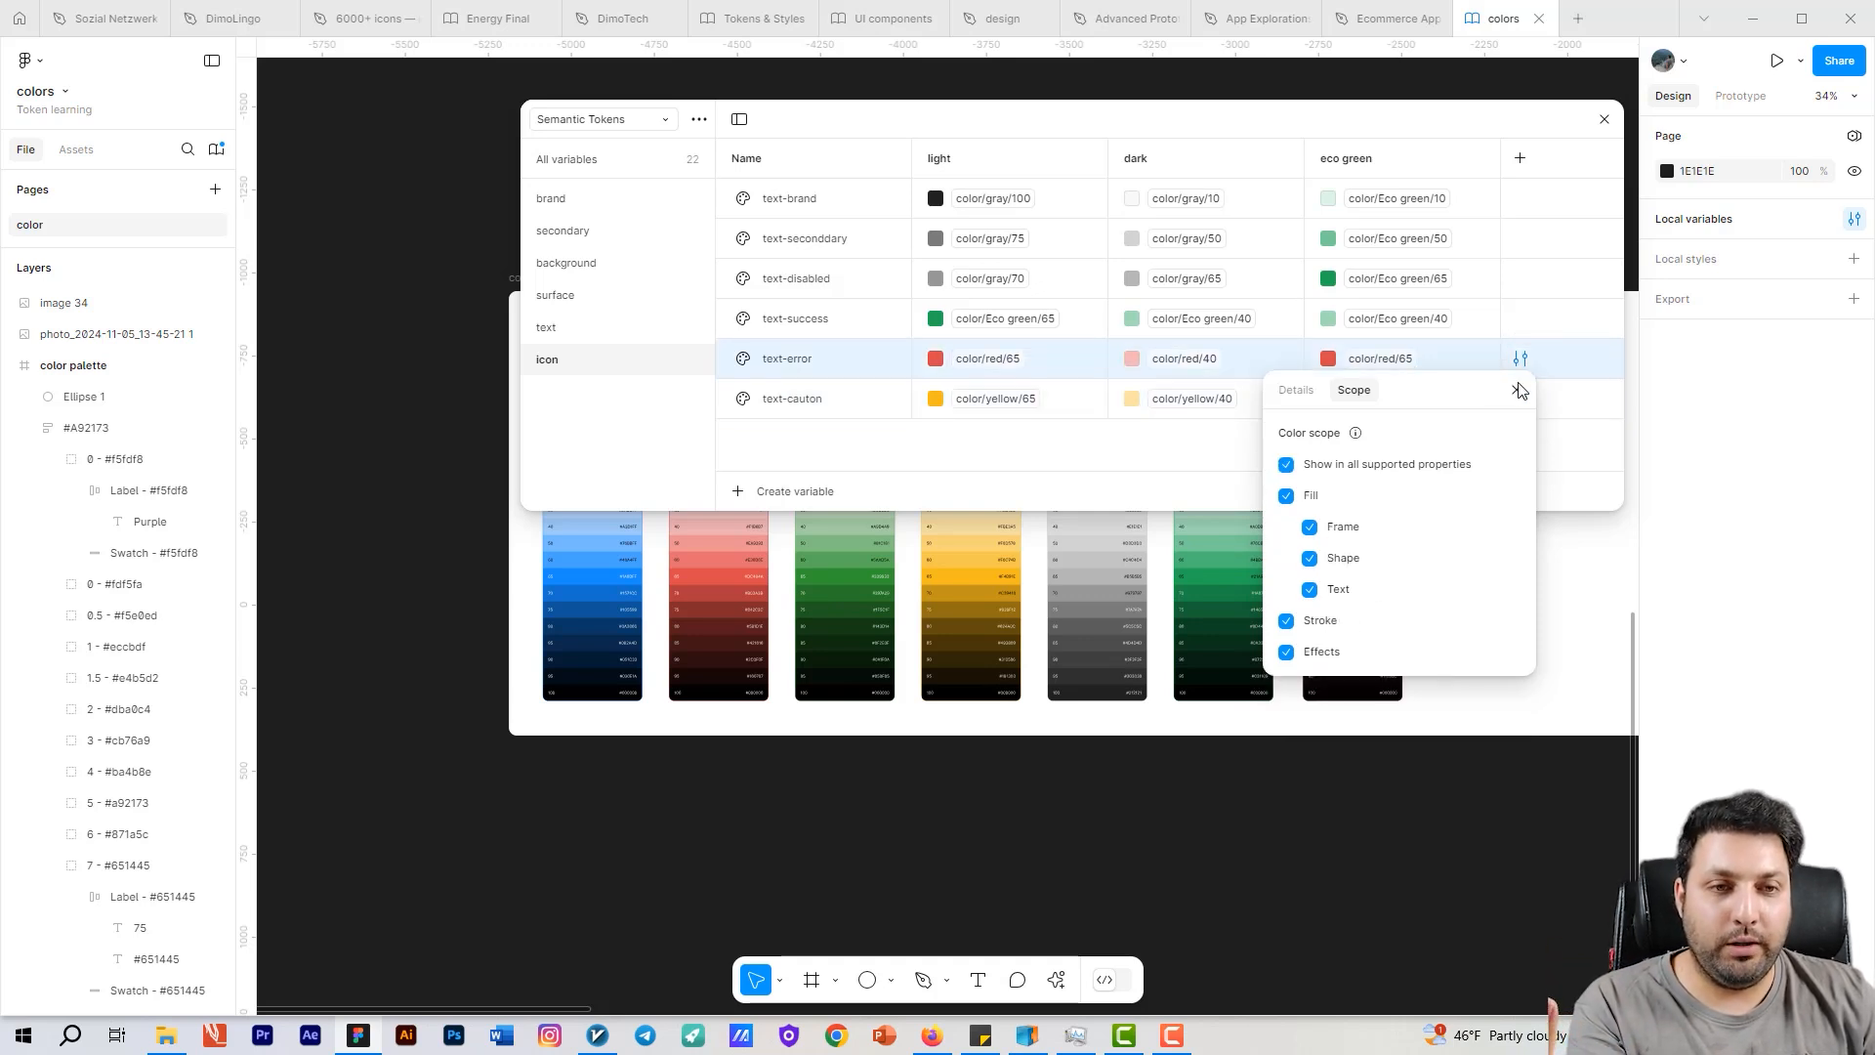
{"action": "left_click", "coordinate": [1286, 653]}
{"action": "left_click", "coordinate": [1266, 810]}
{"action": "left_click_drag", "start_coordinate": [1379, 875], "coordinate": [1351, 876]}
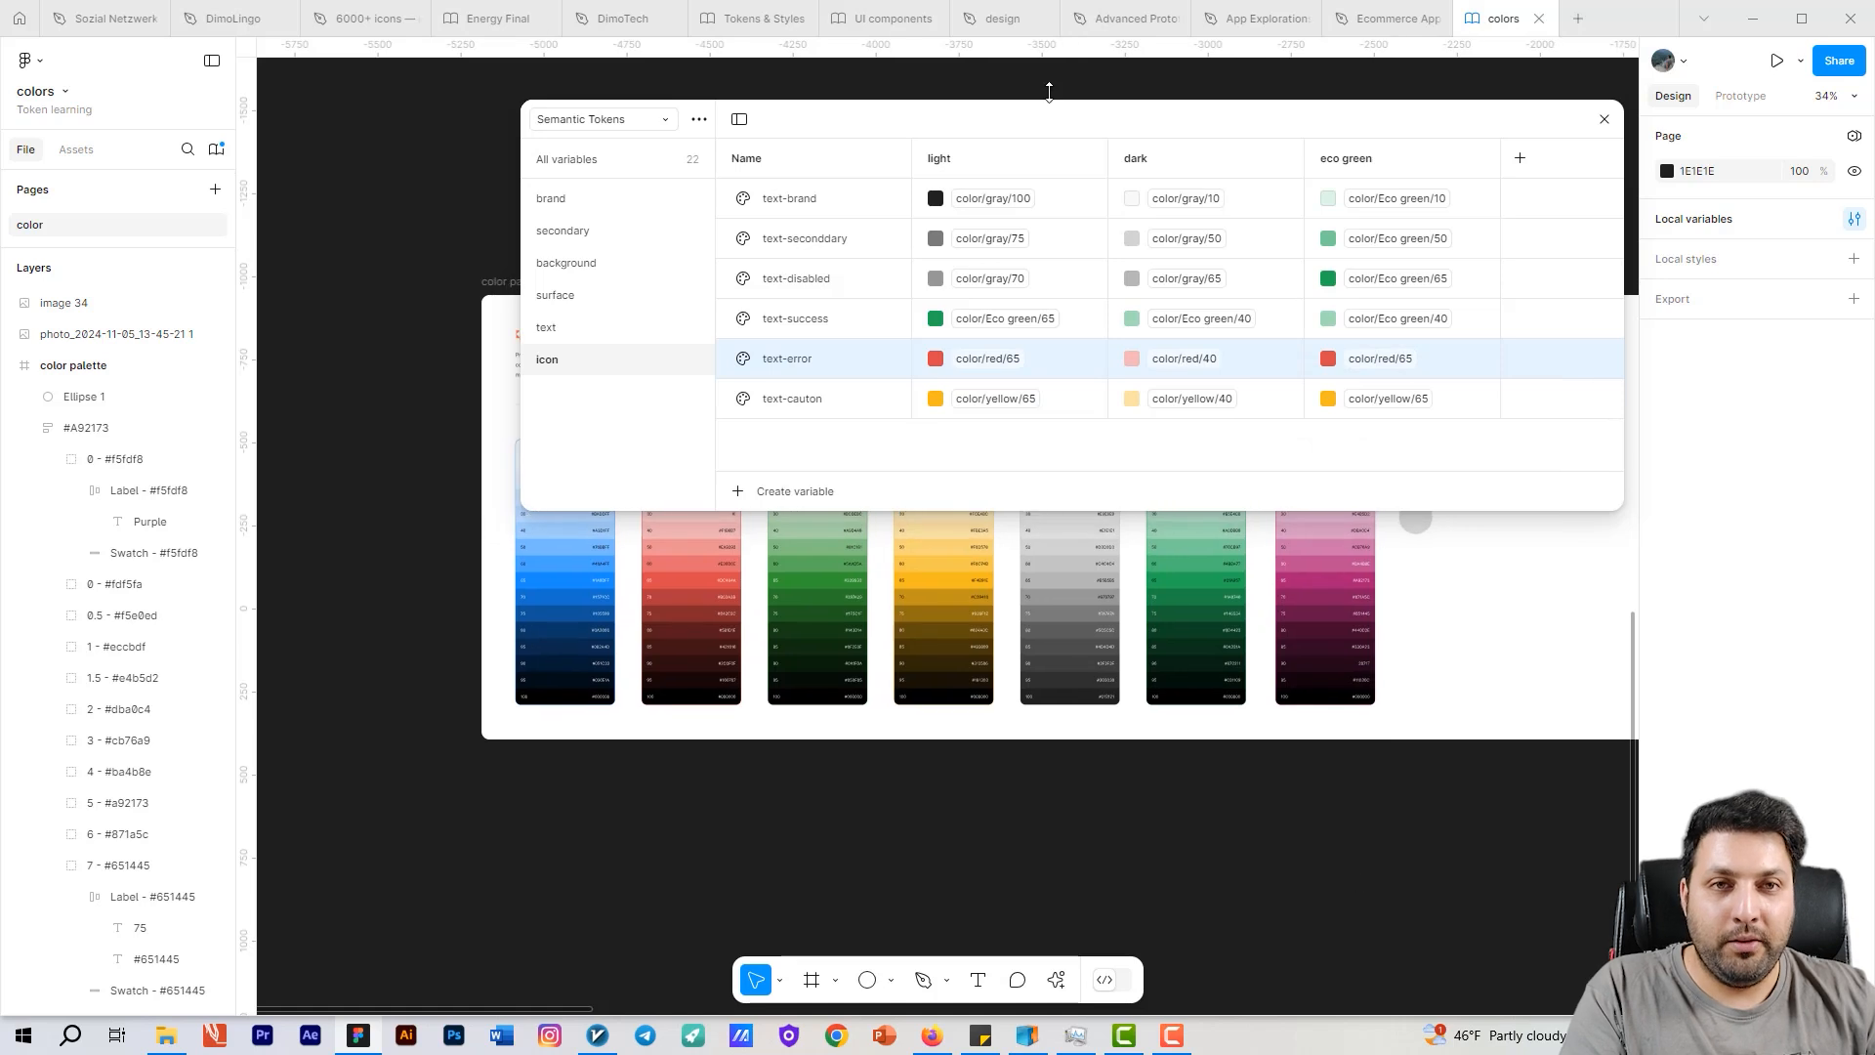
Step: Switch to the design file and apply the surface-brand library variable to the Android Compact - 5 frame's fill
{"action": "left_click", "coordinate": [994, 21]}
{"action": "scroll", "coordinate": [884, 662], "scroll_direction": "right", "scroll_amount": 3}
{"action": "scroll", "coordinate": [934, 666], "scroll_direction": "down", "scroll_amount": 3}
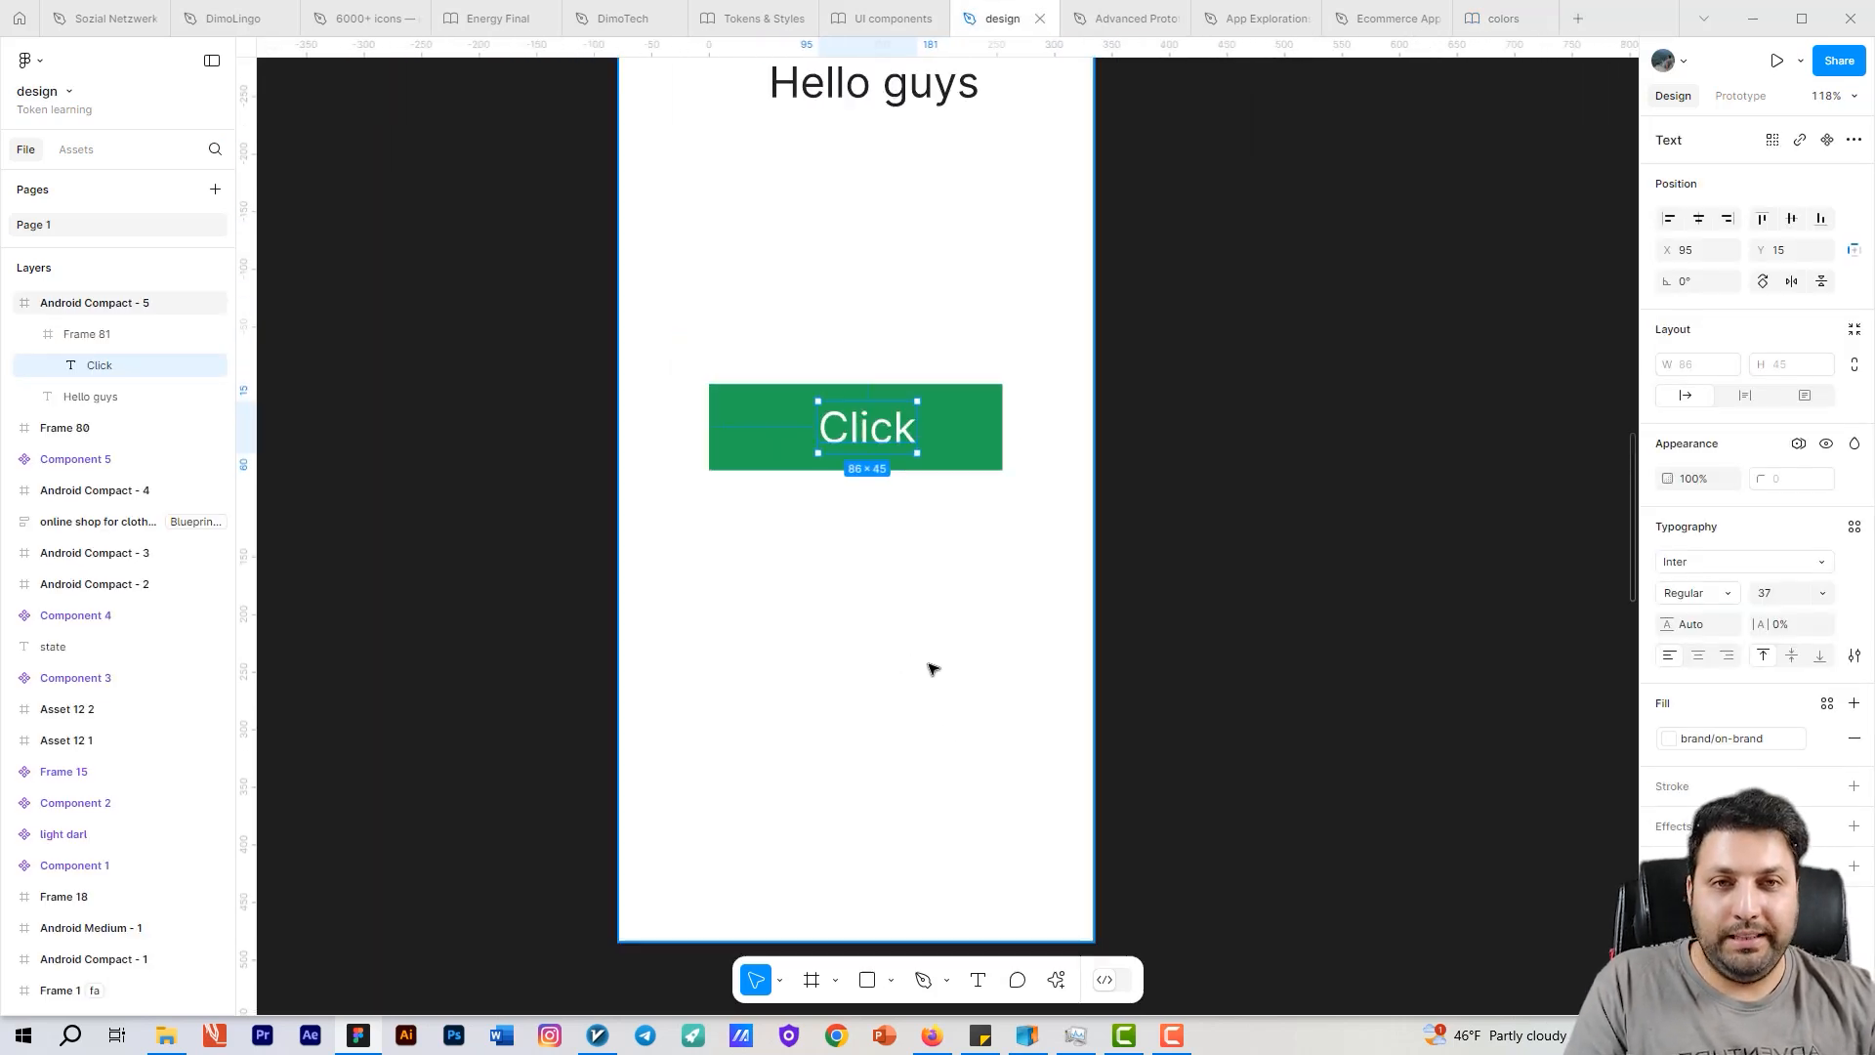
{"action": "left_click", "coordinate": [1021, 565]}
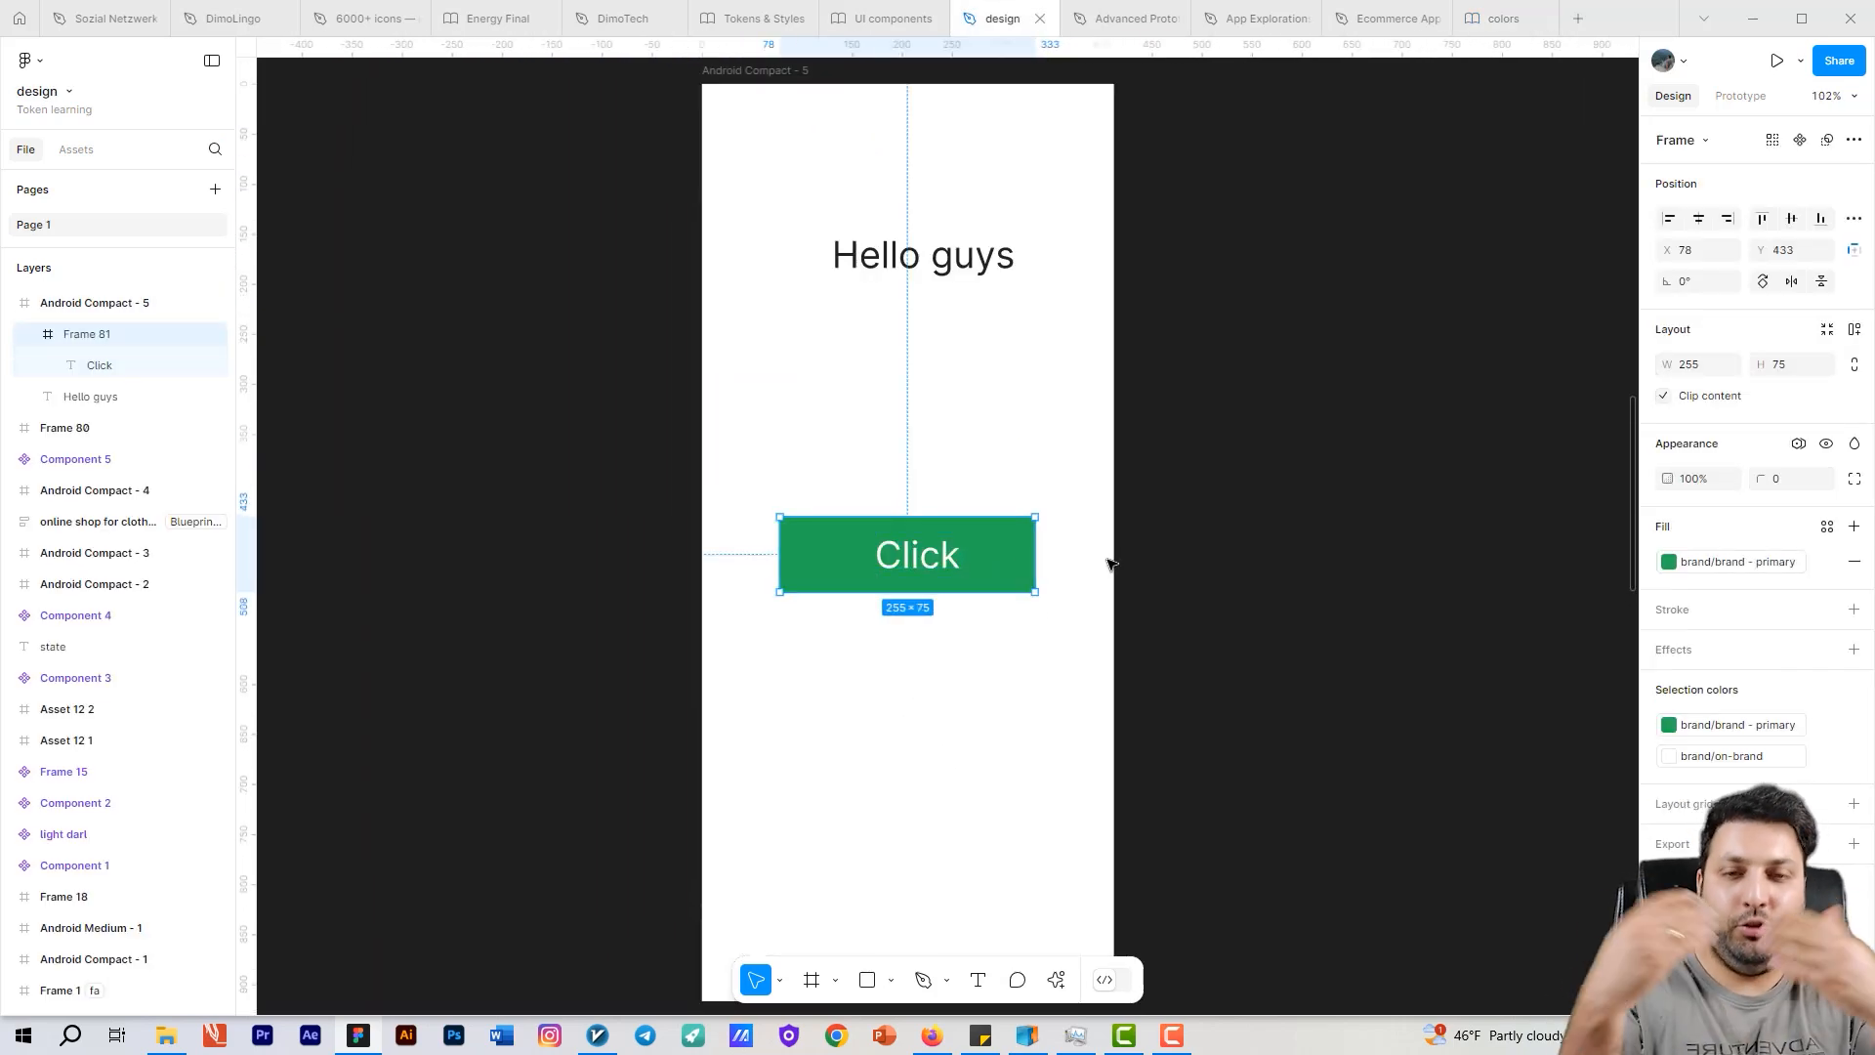
{"action": "scroll", "coordinate": [1109, 564], "scroll_direction": "down", "scroll_amount": 2}
{"action": "scroll", "coordinate": [899, 280], "scroll_direction": "right", "scroll_amount": 2}
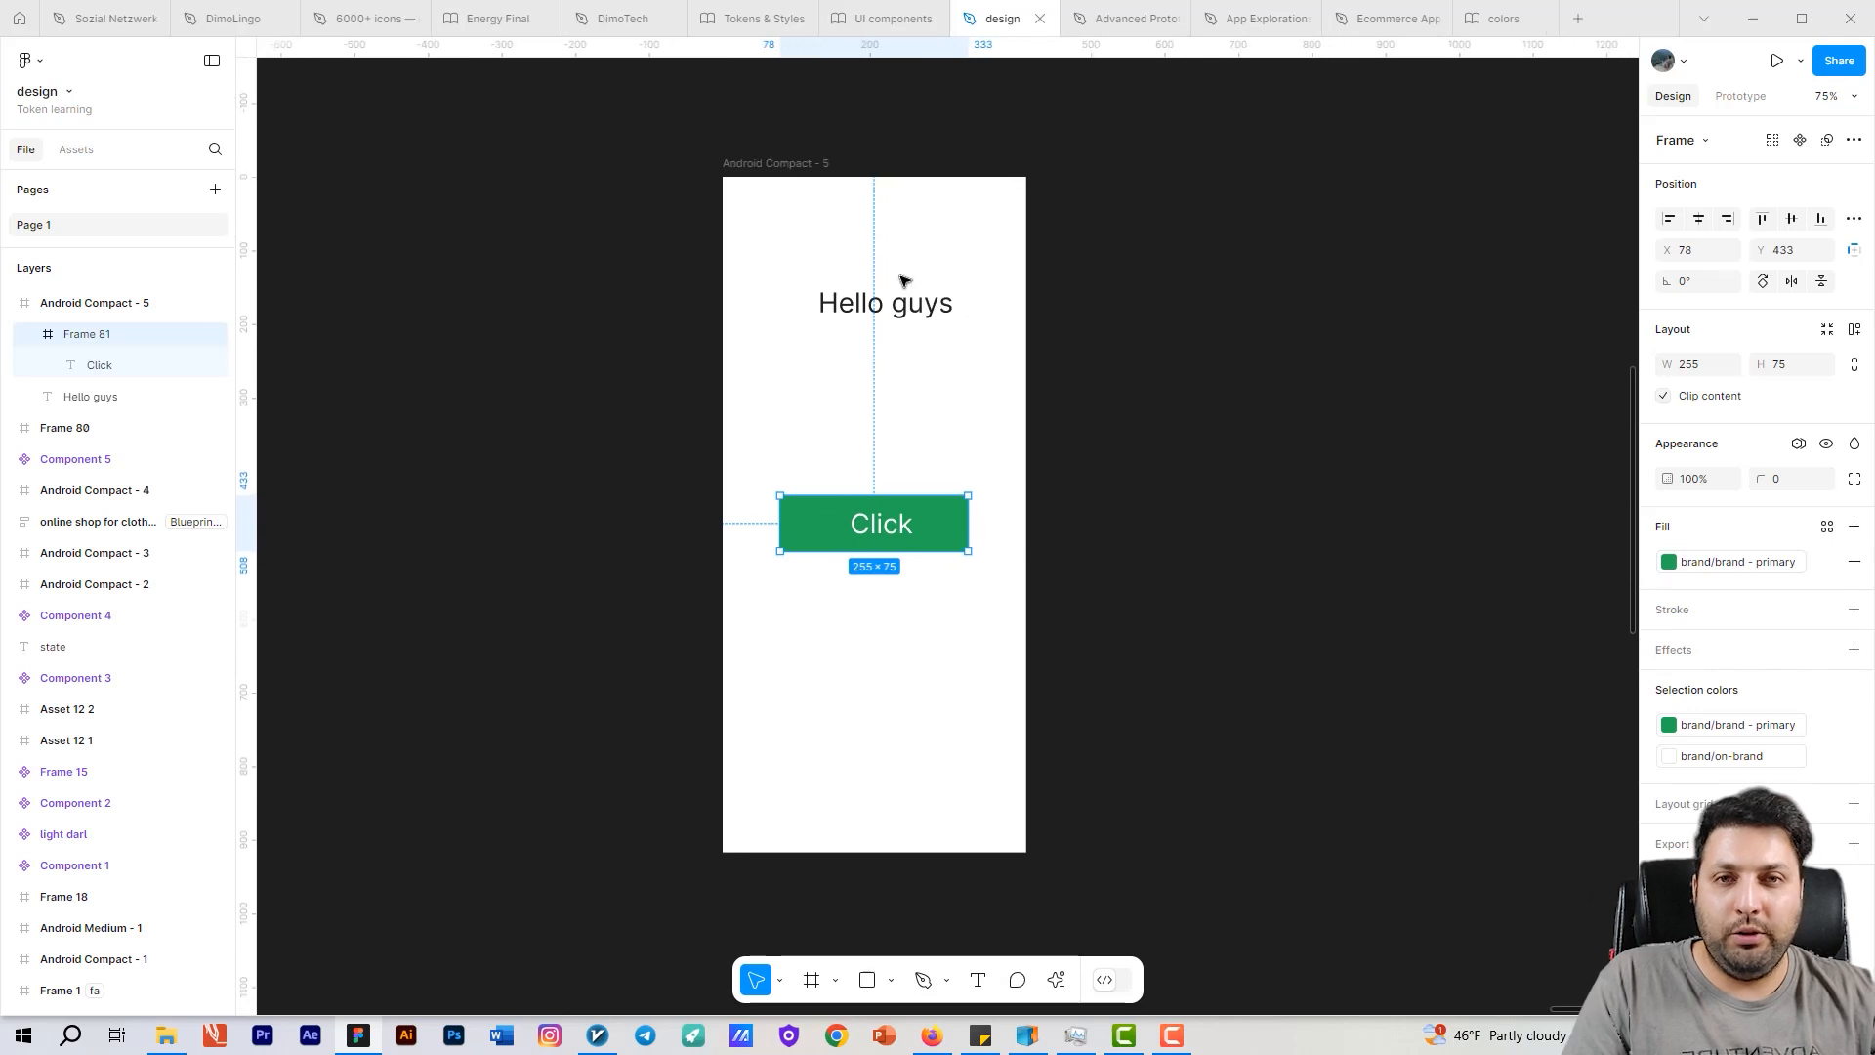
{"action": "scroll", "coordinate": [781, 170], "scroll_direction": "up", "scroll_amount": 3}
{"action": "left_click", "coordinate": [781, 170]}
{"action": "scroll", "coordinate": [1353, 490], "scroll_direction": "down", "scroll_amount": 2}
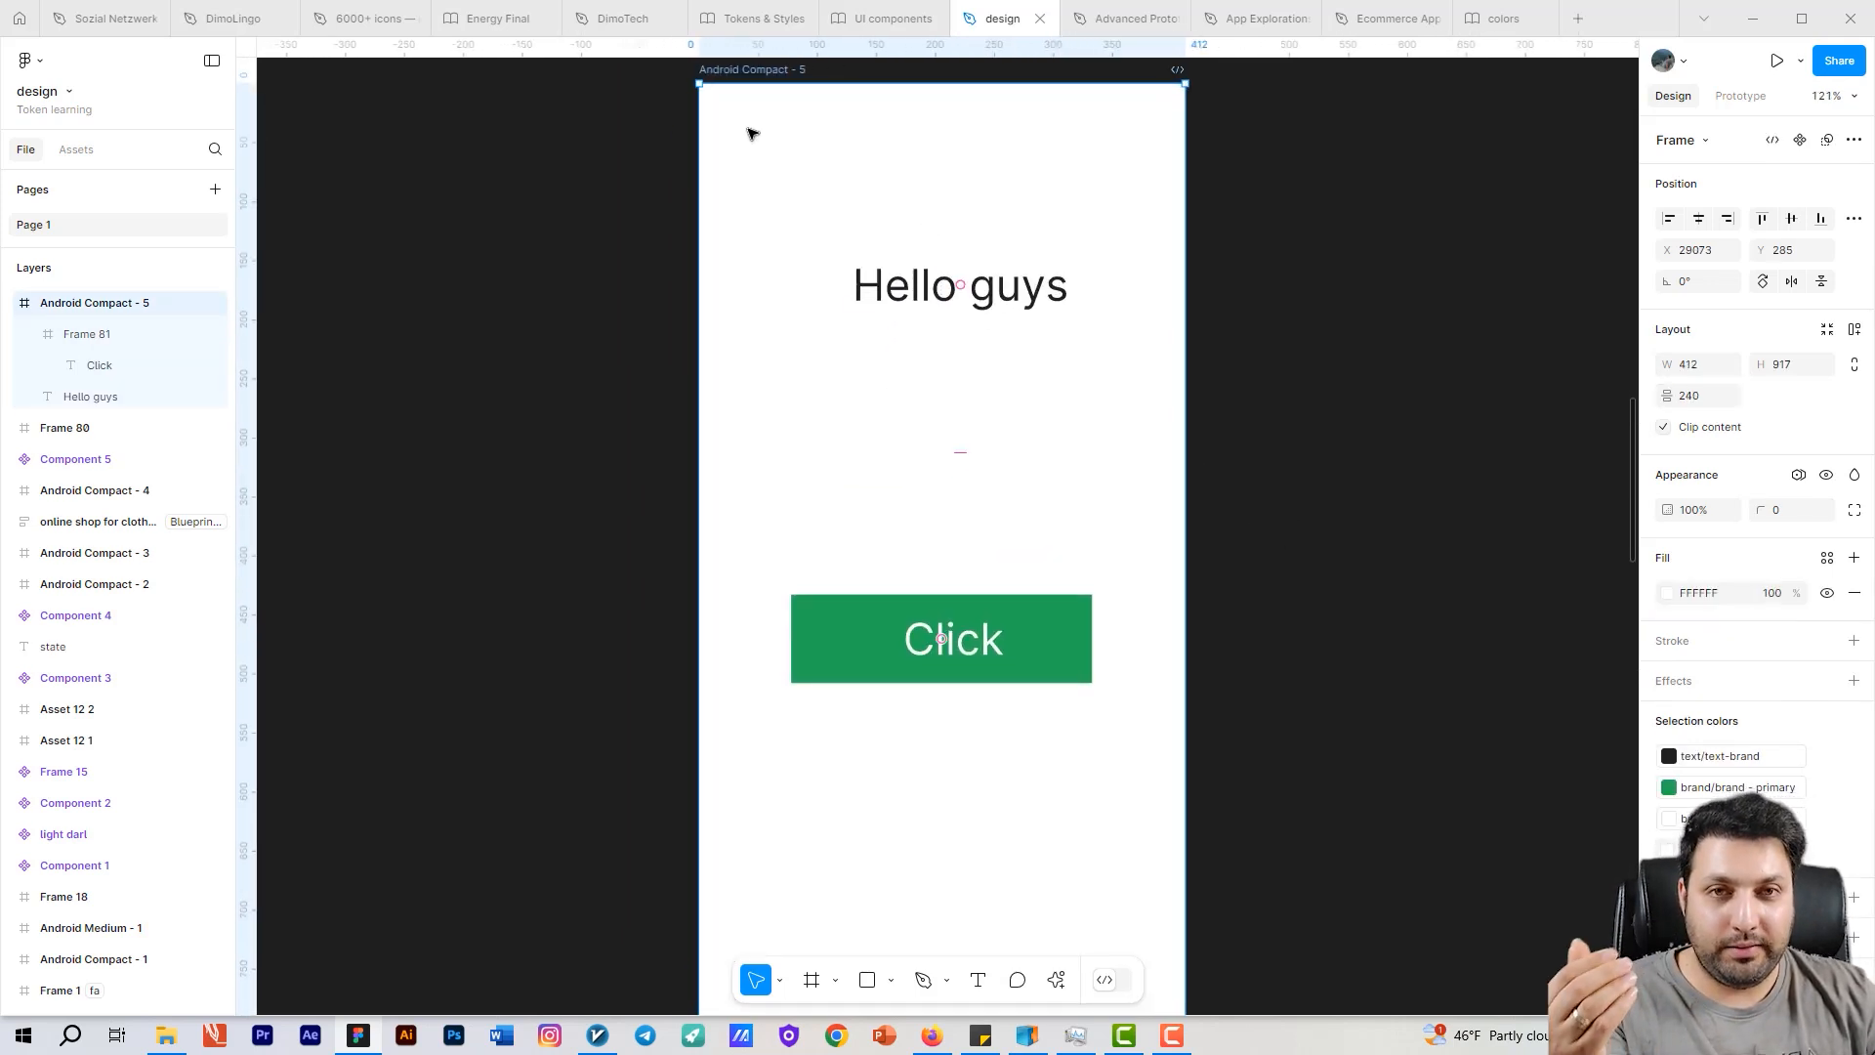
{"action": "scroll", "coordinate": [749, 130], "scroll_direction": "up", "scroll_amount": 2}
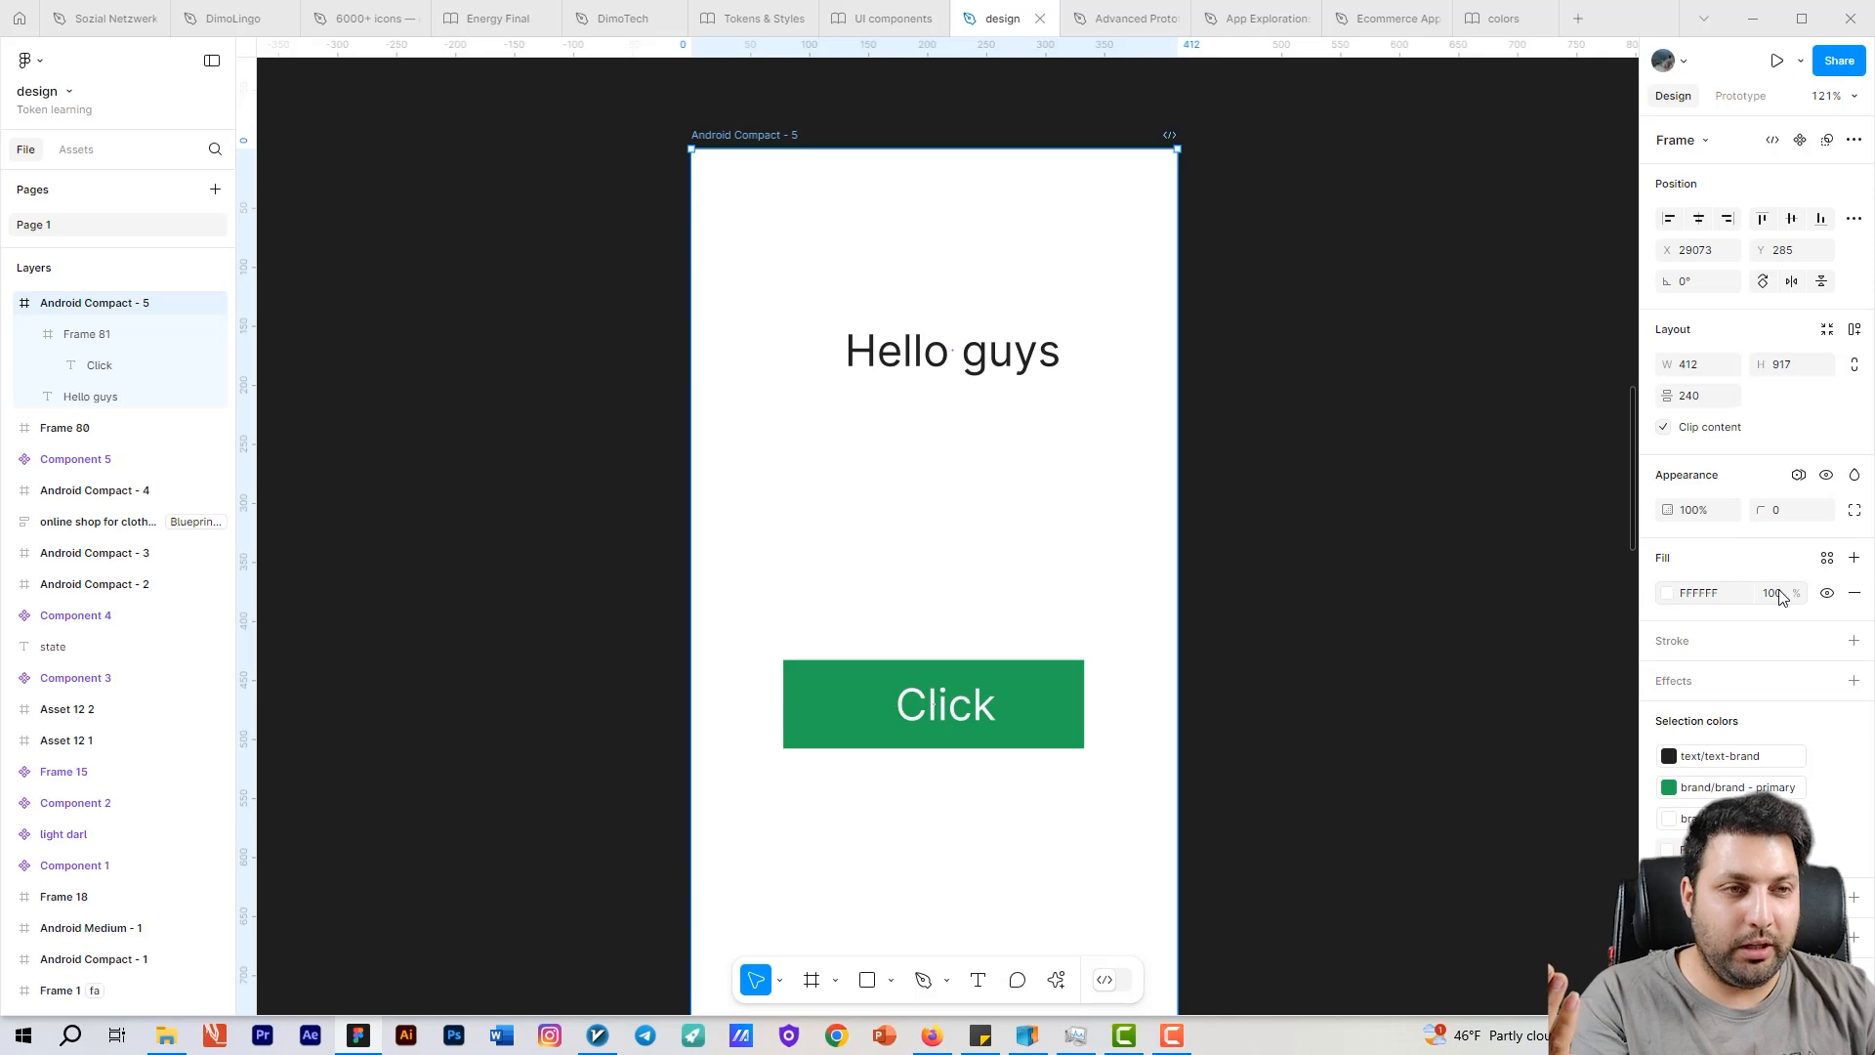
{"action": "left_click", "coordinate": [1825, 558]}
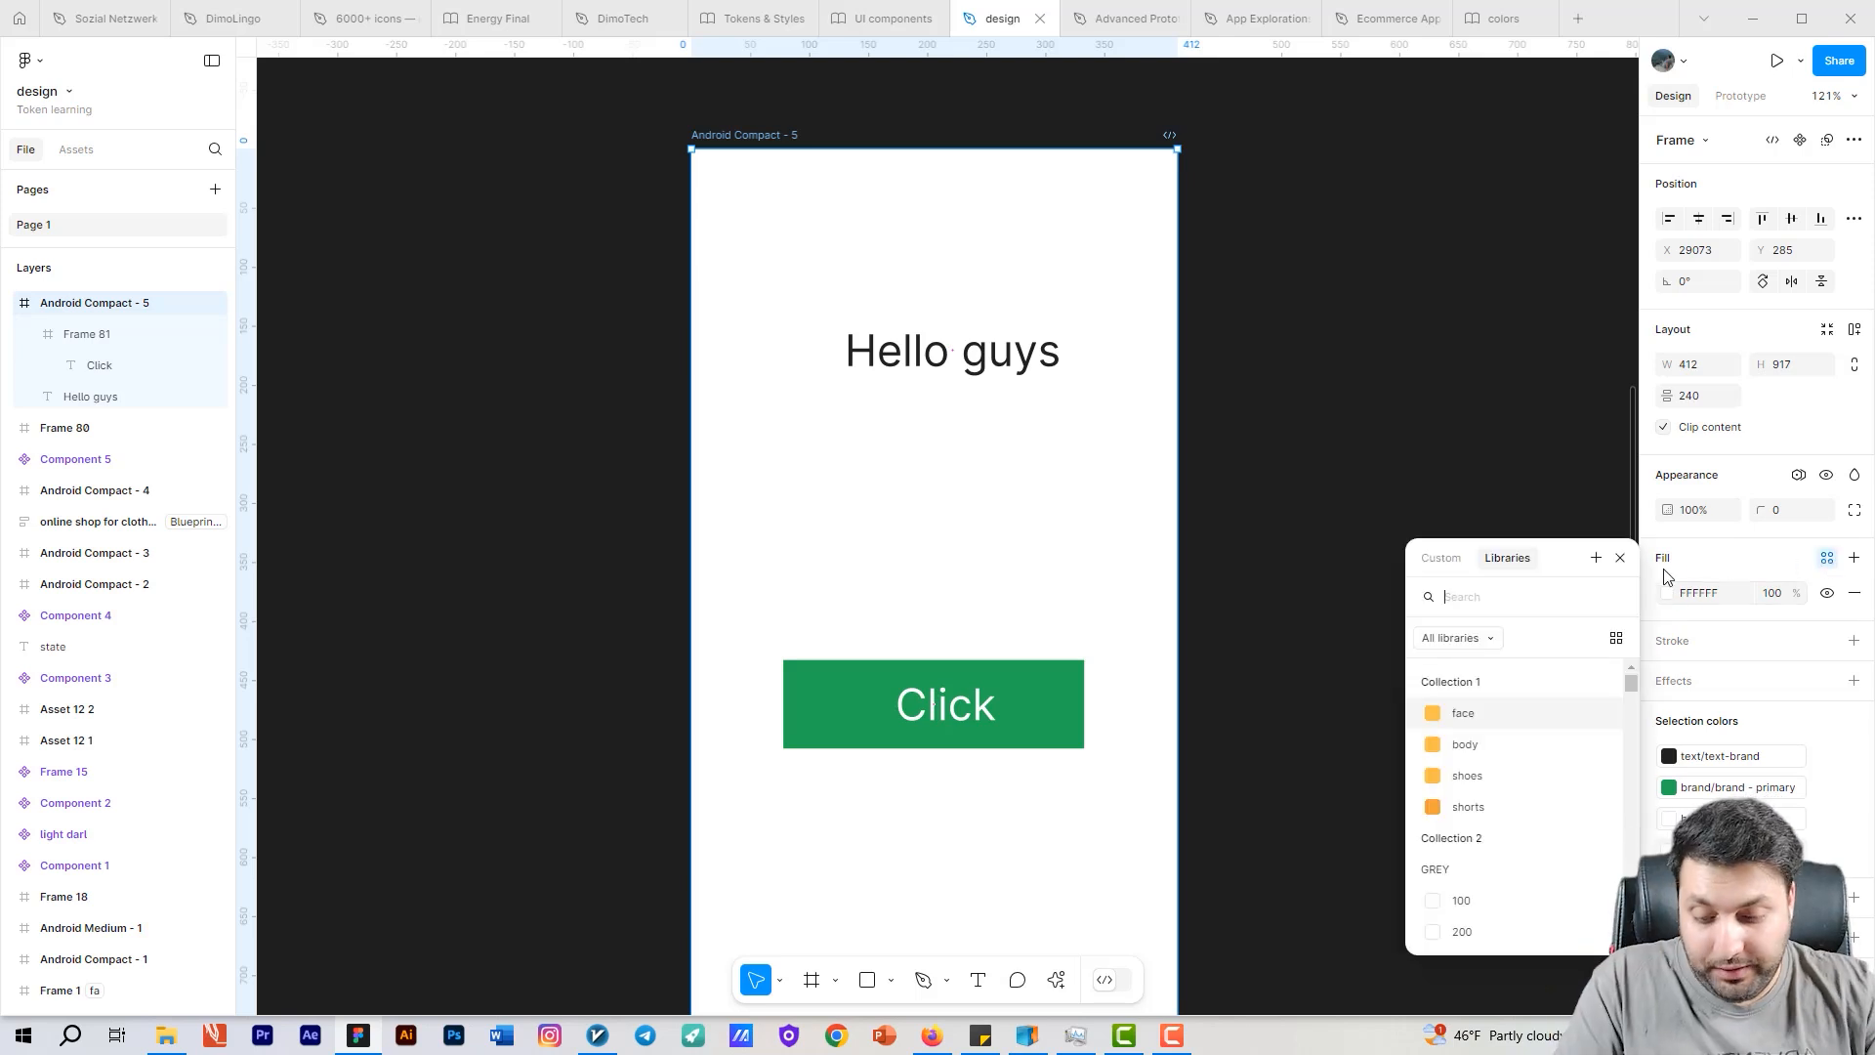
{"action": "type", "text": "sur"}
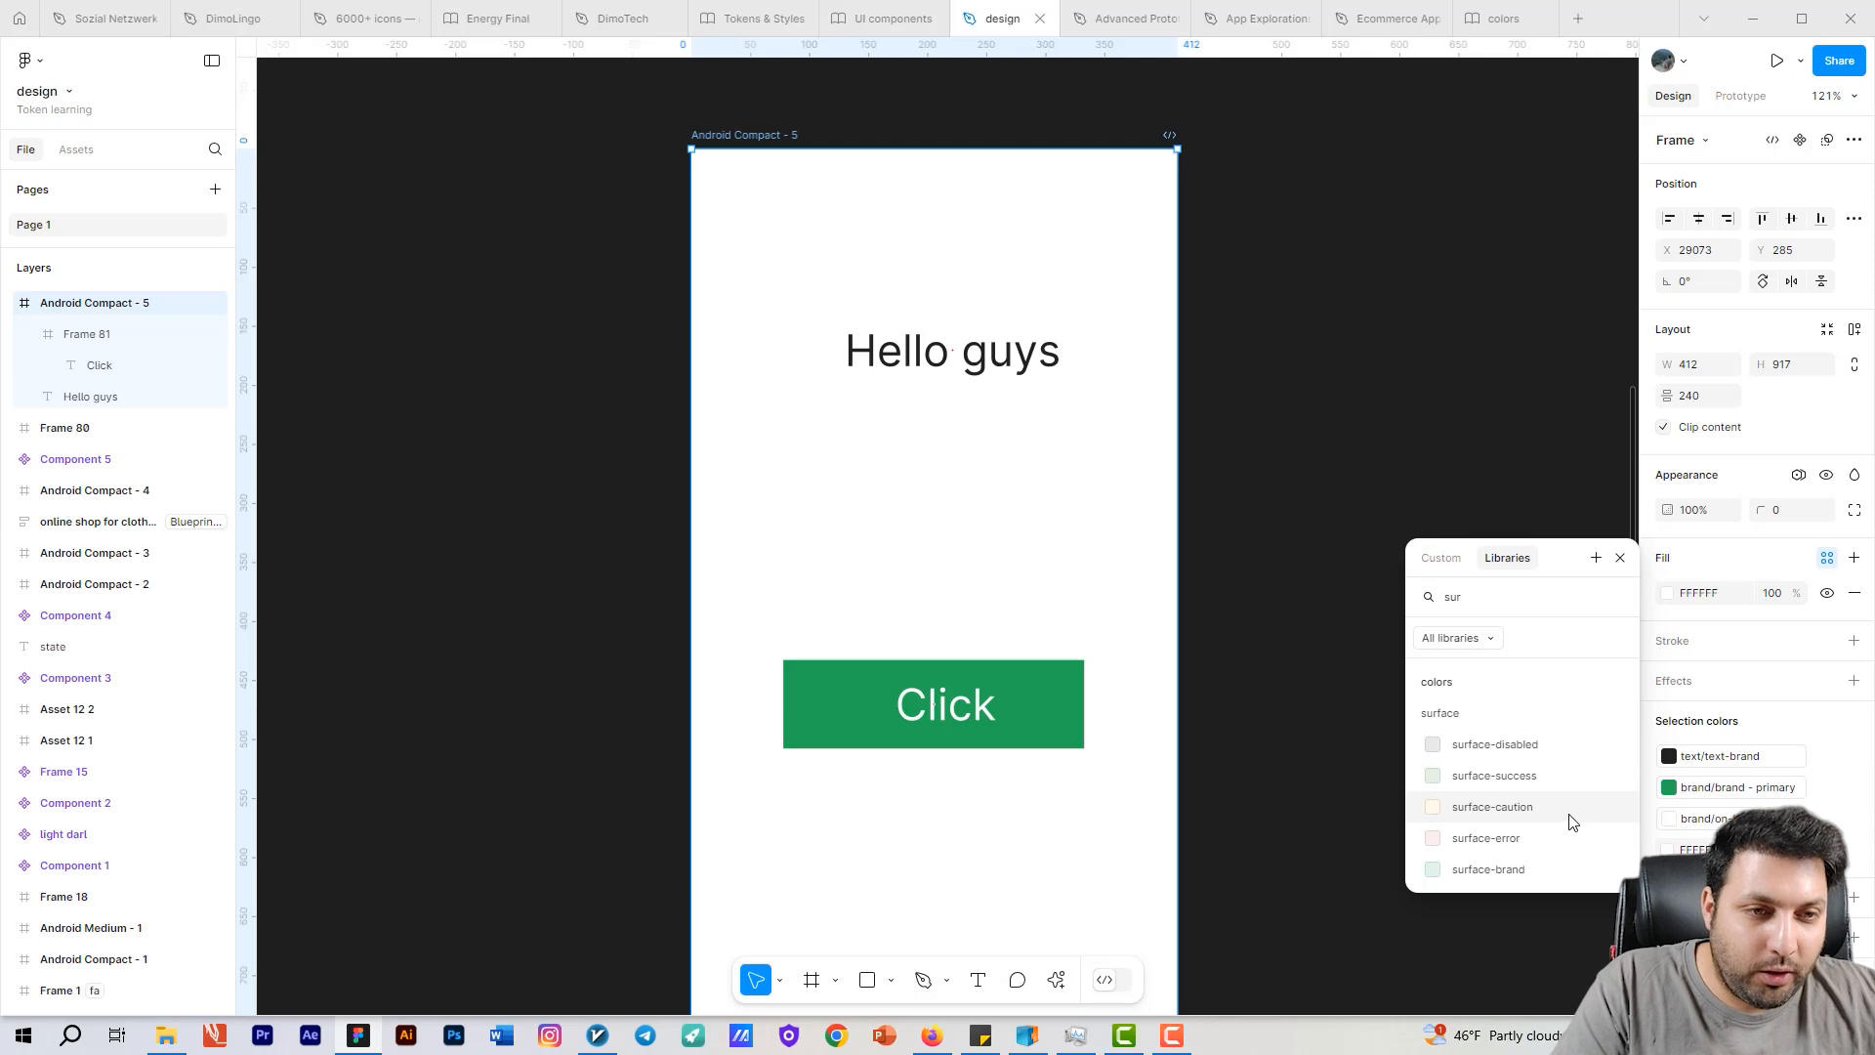
{"action": "left_click", "coordinate": [1552, 870]}
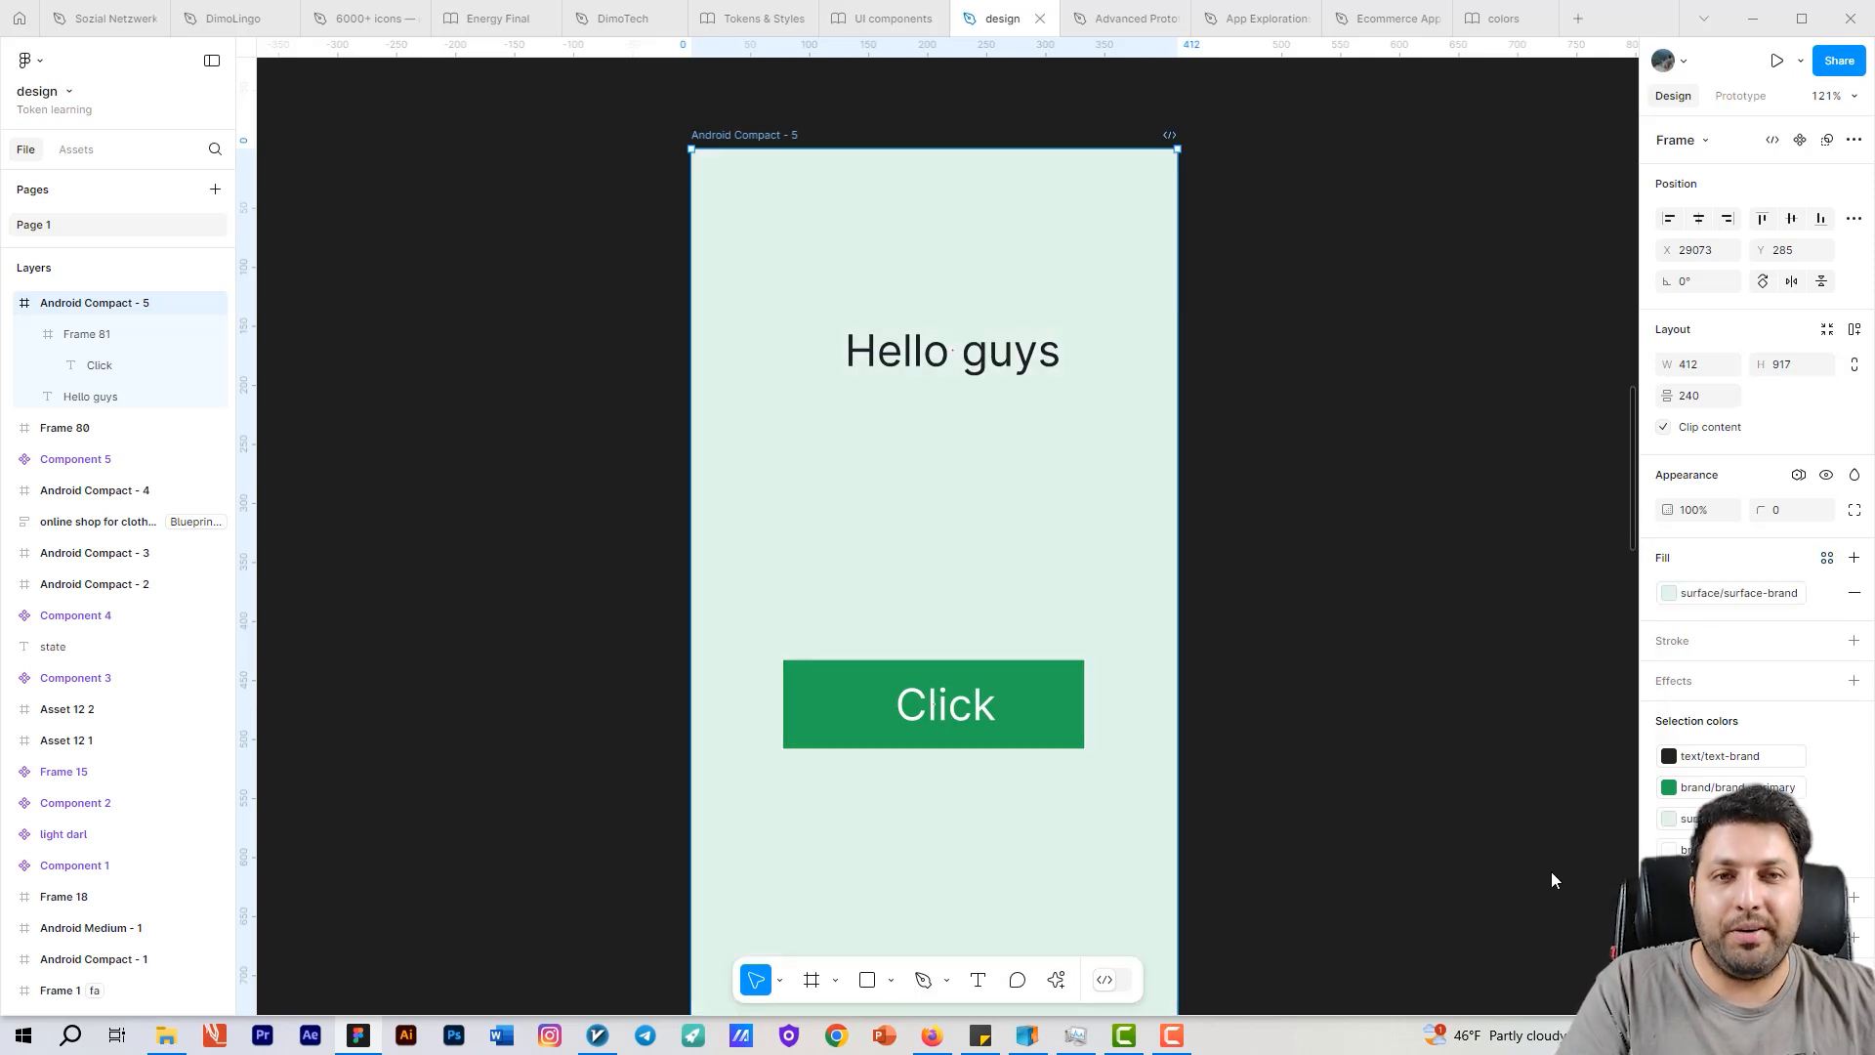
Step: Check the fill variables used by the Hello guys text and the Android Compact - 5 frame
{"action": "scroll", "coordinate": [757, 223], "scroll_direction": "down", "scroll_amount": 2}
{"action": "left_click", "coordinate": [881, 258]}
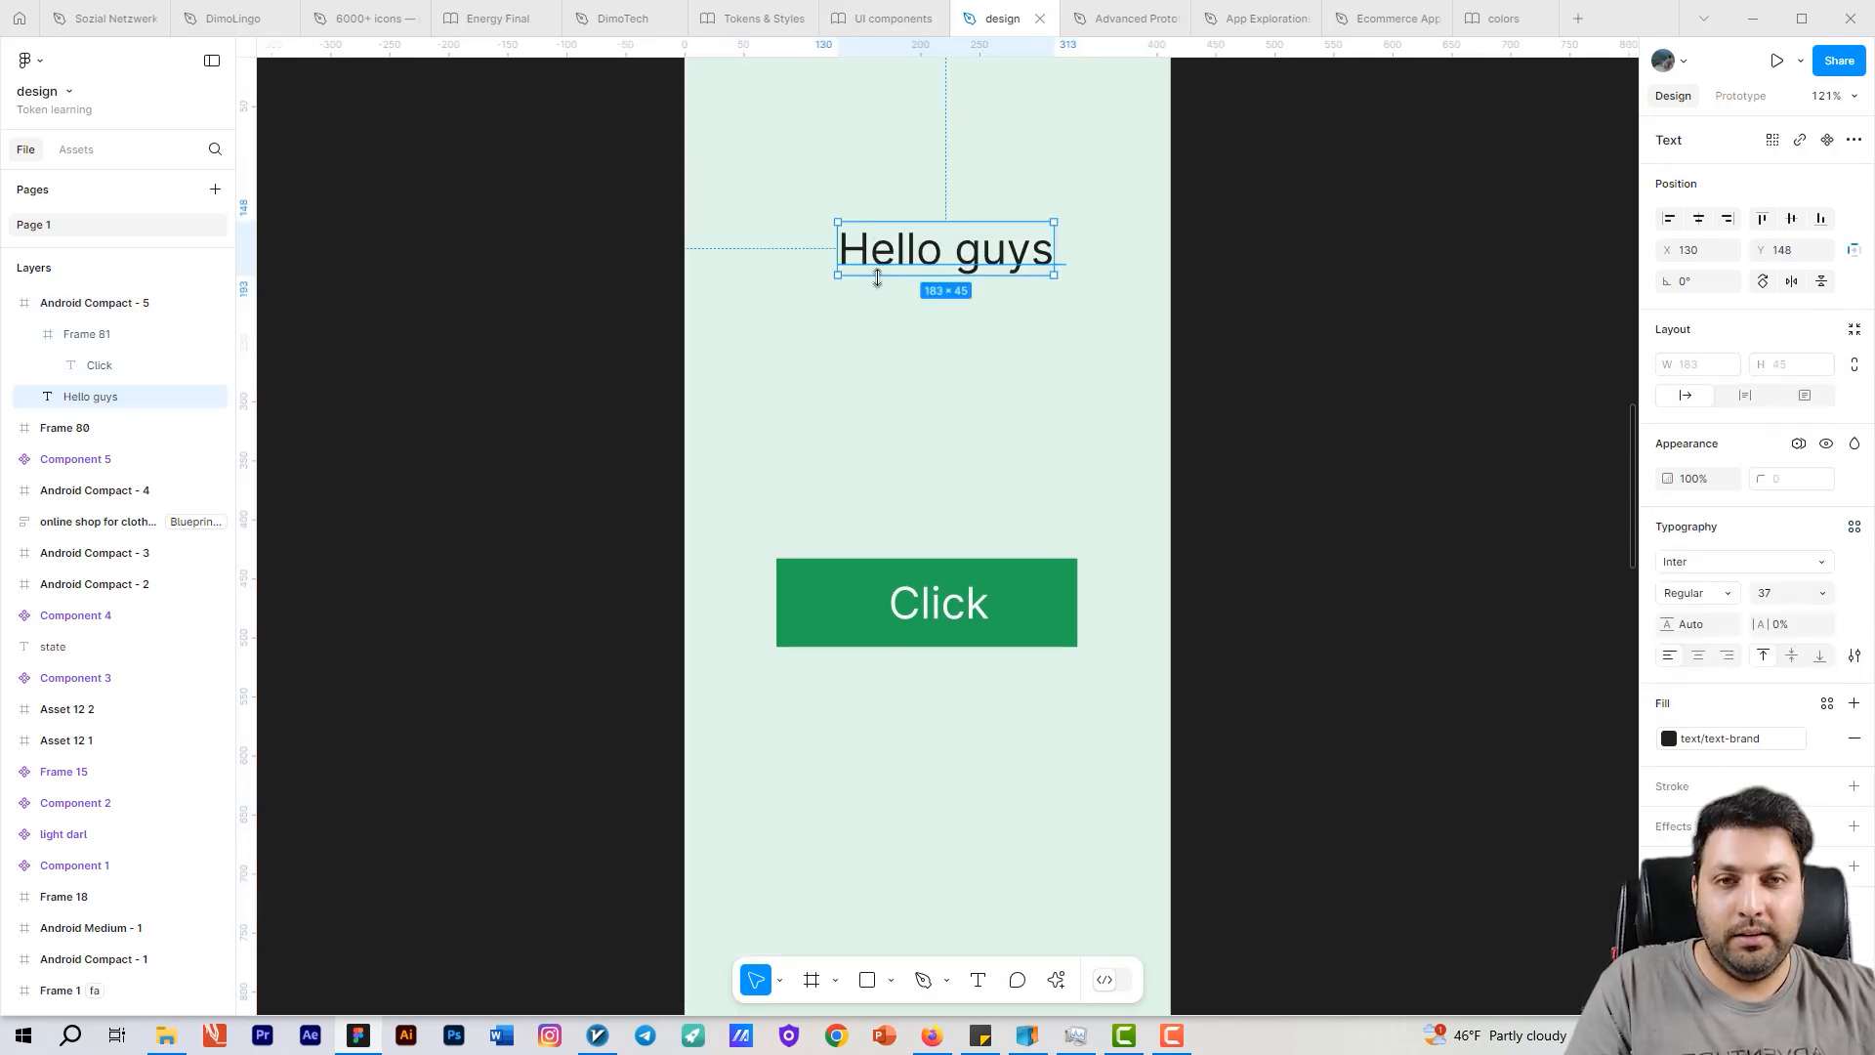
{"action": "left_click_drag", "start_coordinate": [1290, 351], "coordinate": [1231, 397]}
{"action": "left_click", "coordinate": [1386, 410]}
{"action": "left_click", "coordinate": [689, 82]}
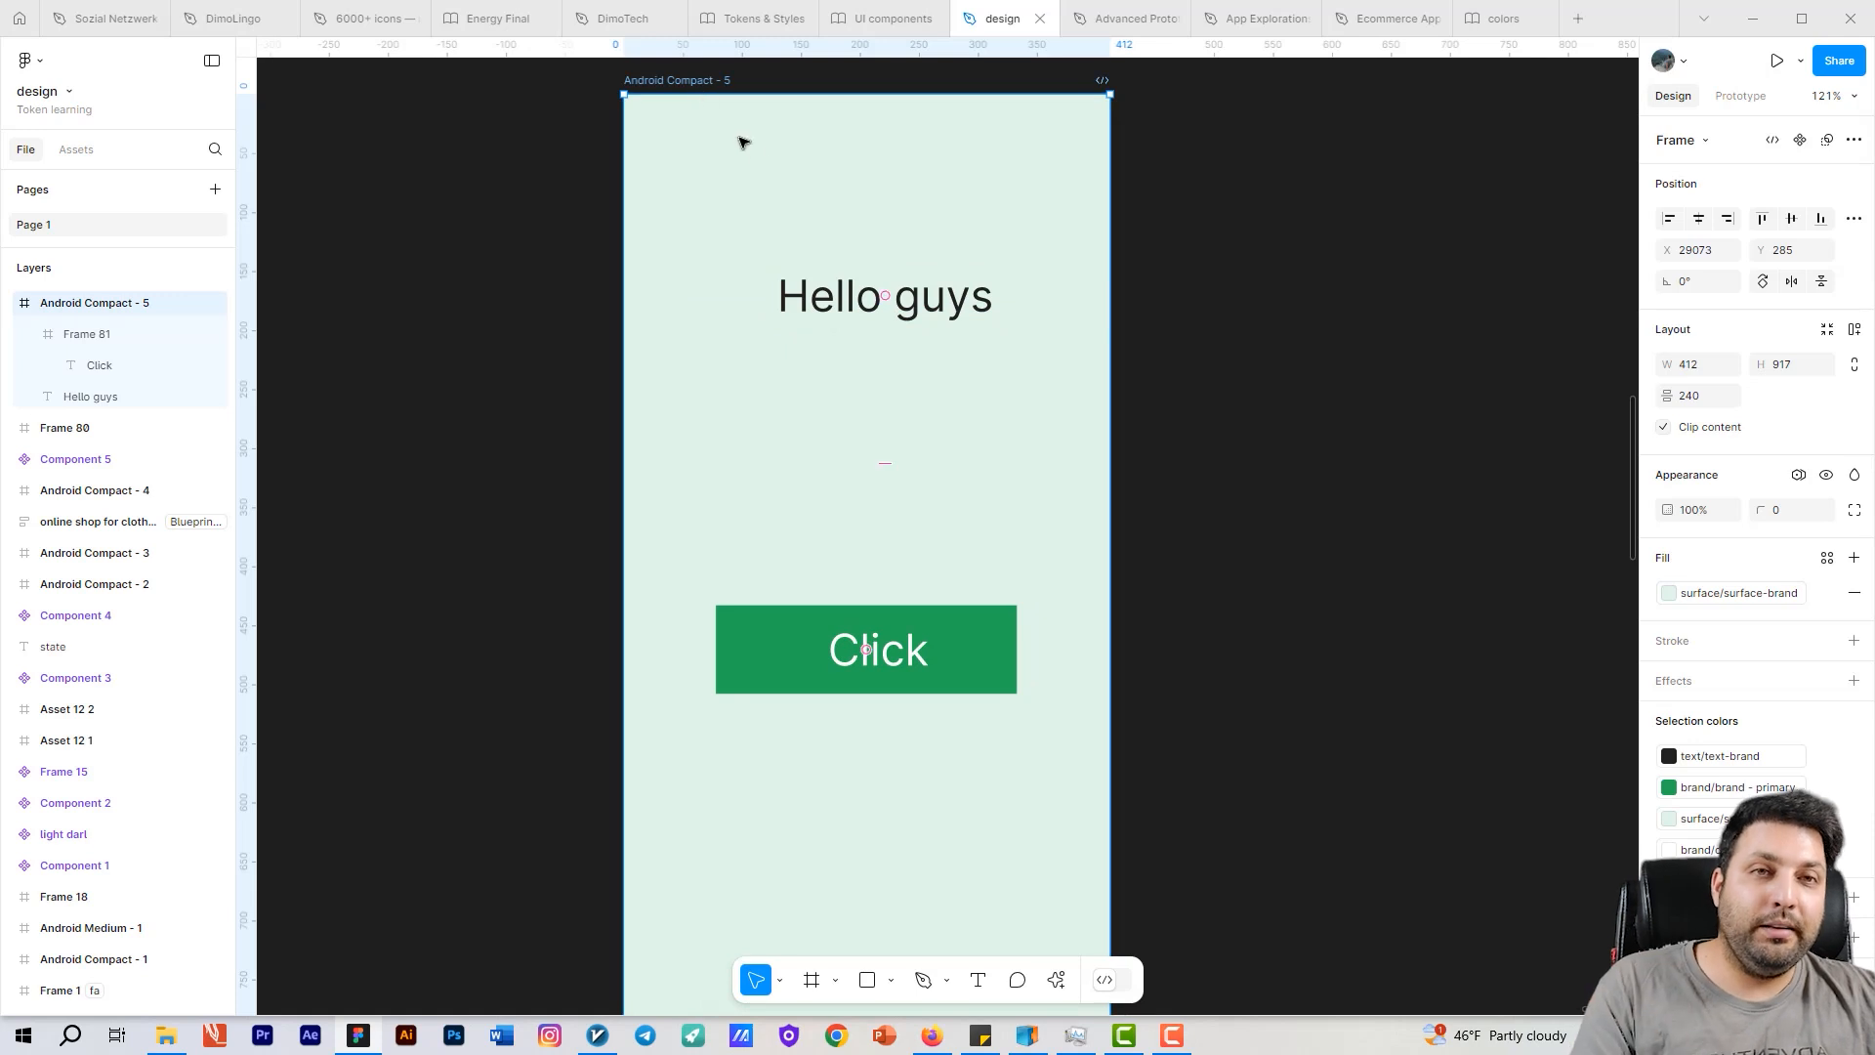
Step: Switch to the colors file and review the surface group's values for the light, dark and eco green modes
{"action": "left_click", "coordinate": [1504, 18]}
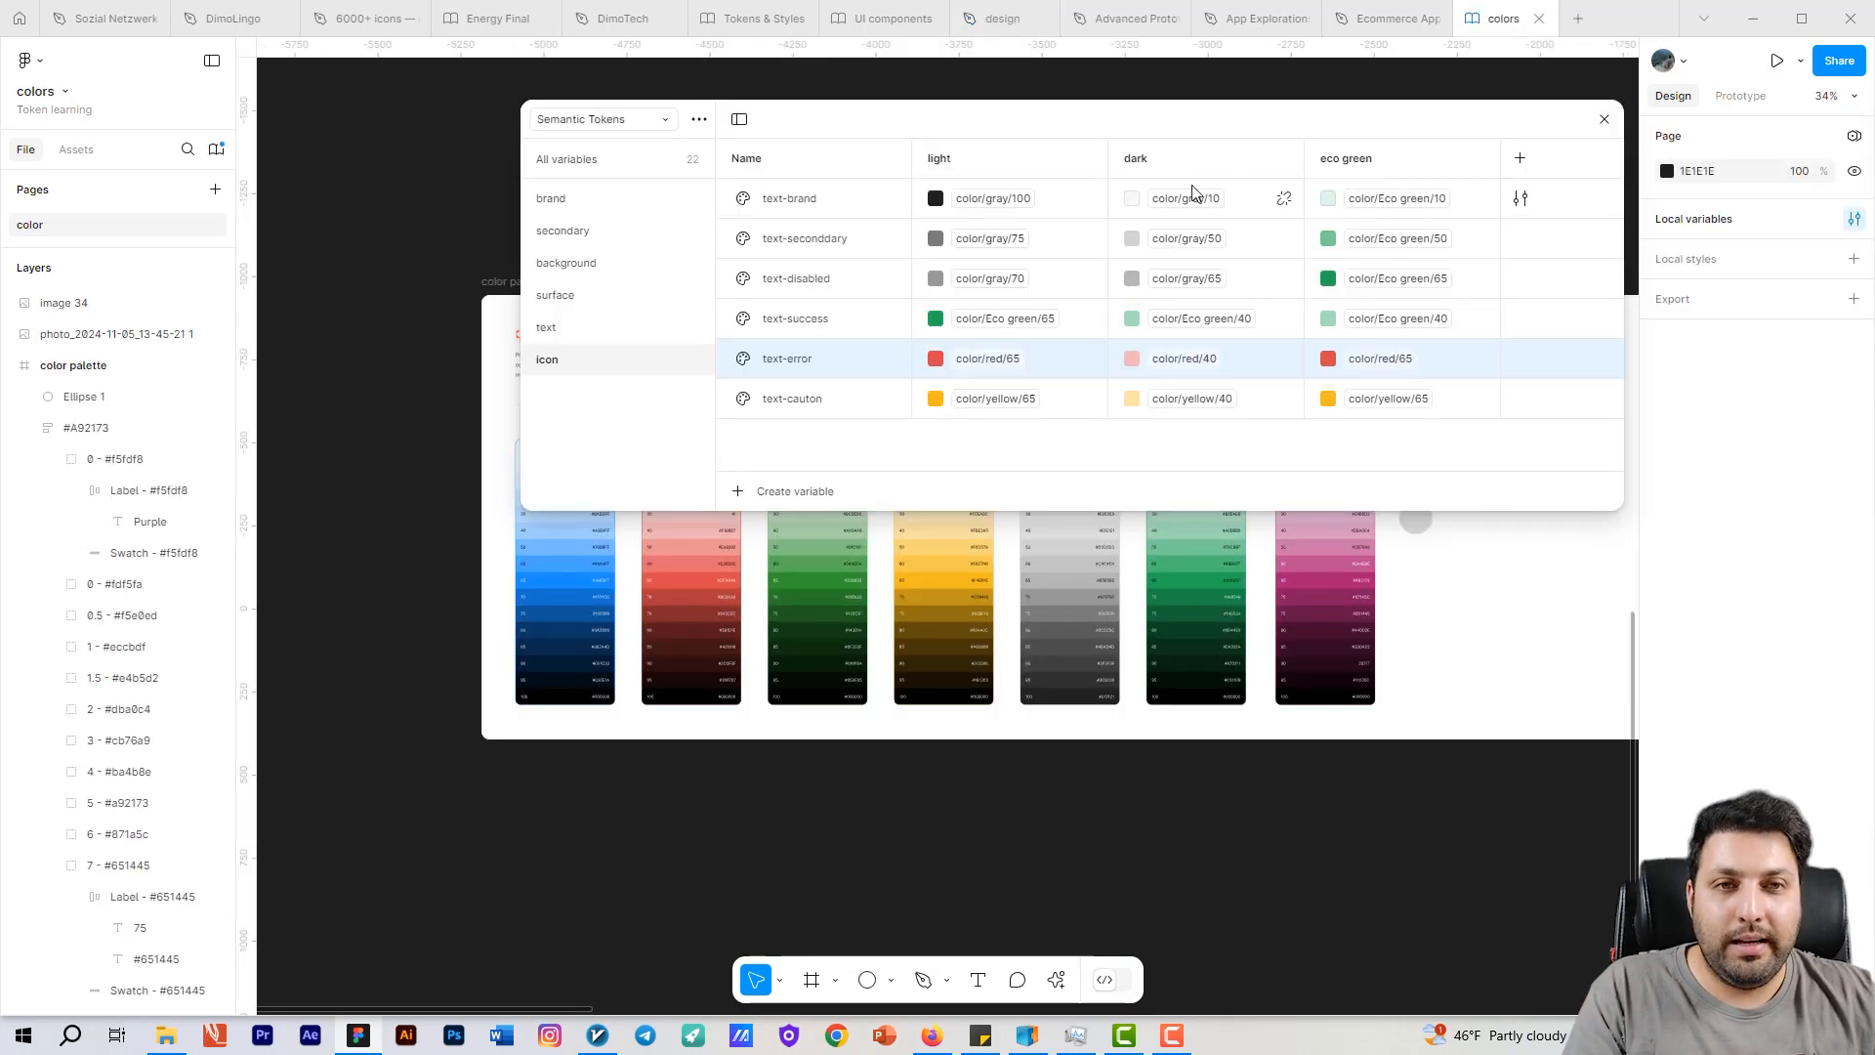
{"action": "left_click", "coordinate": [584, 295]}
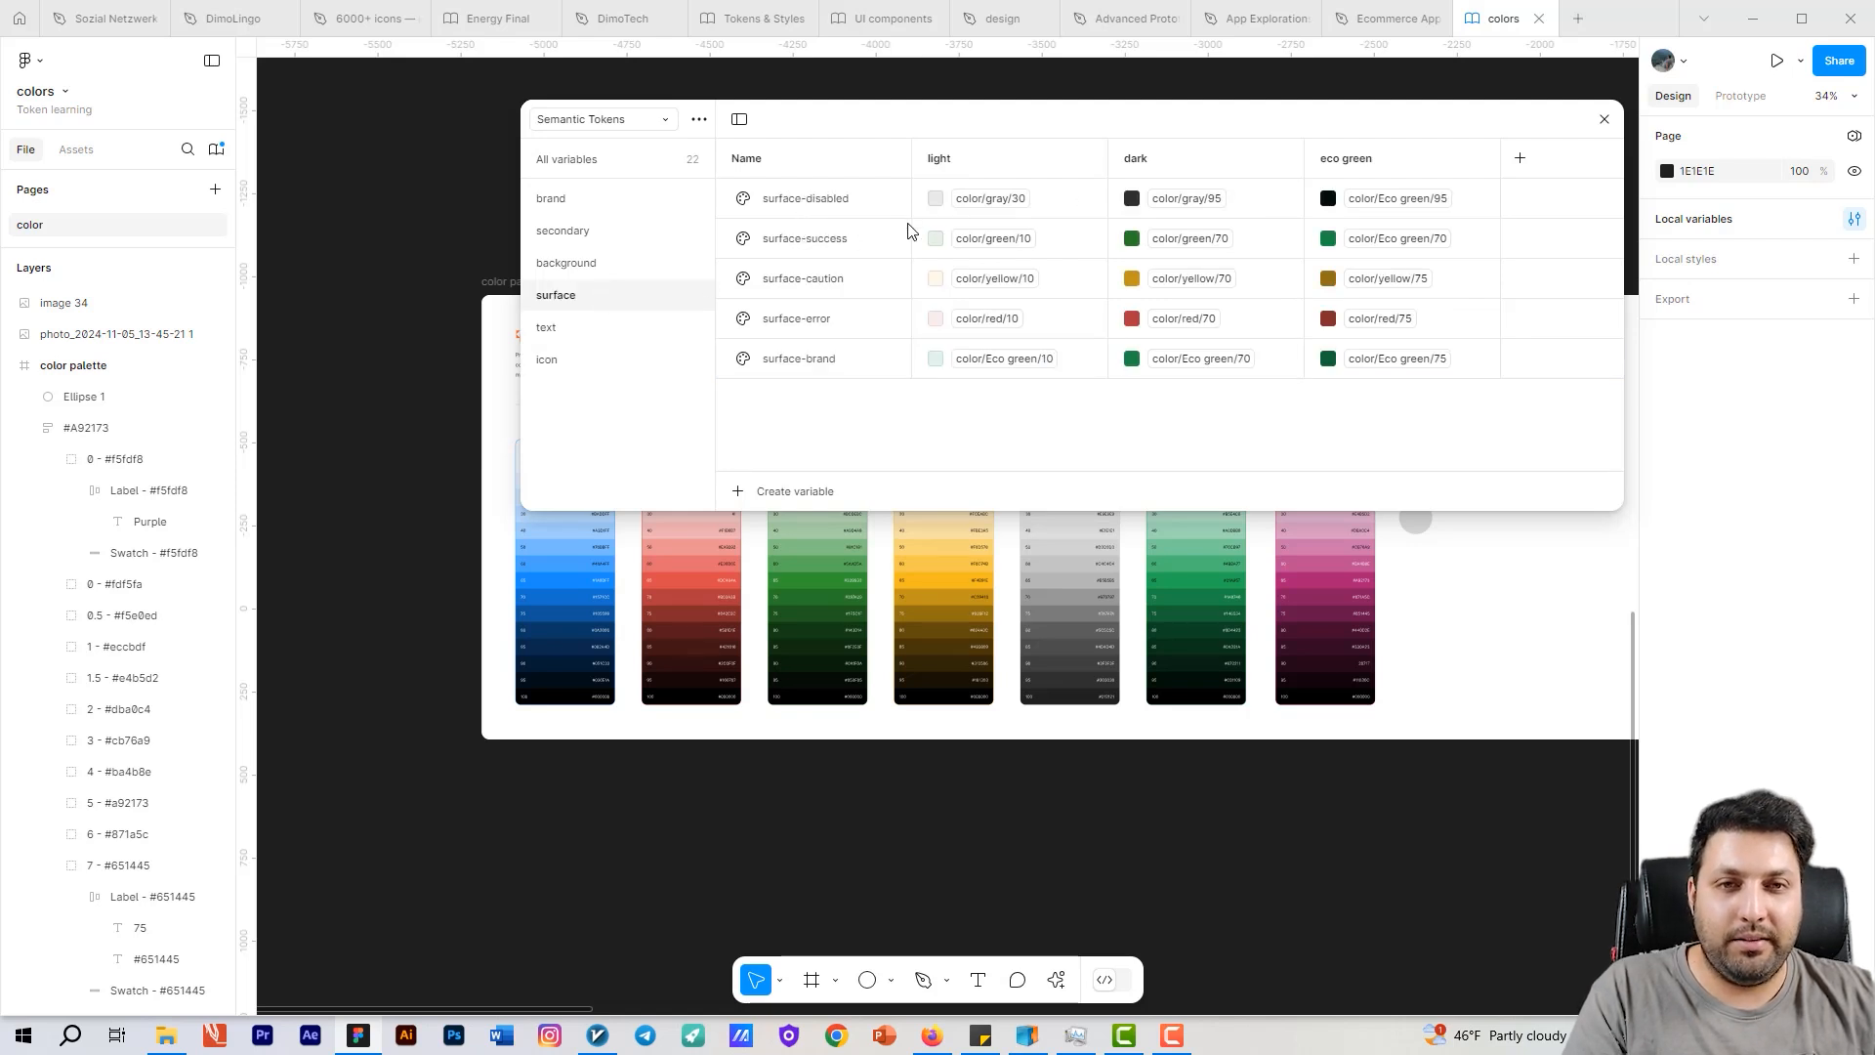
{"action": "left_click", "coordinate": [498, 281]}
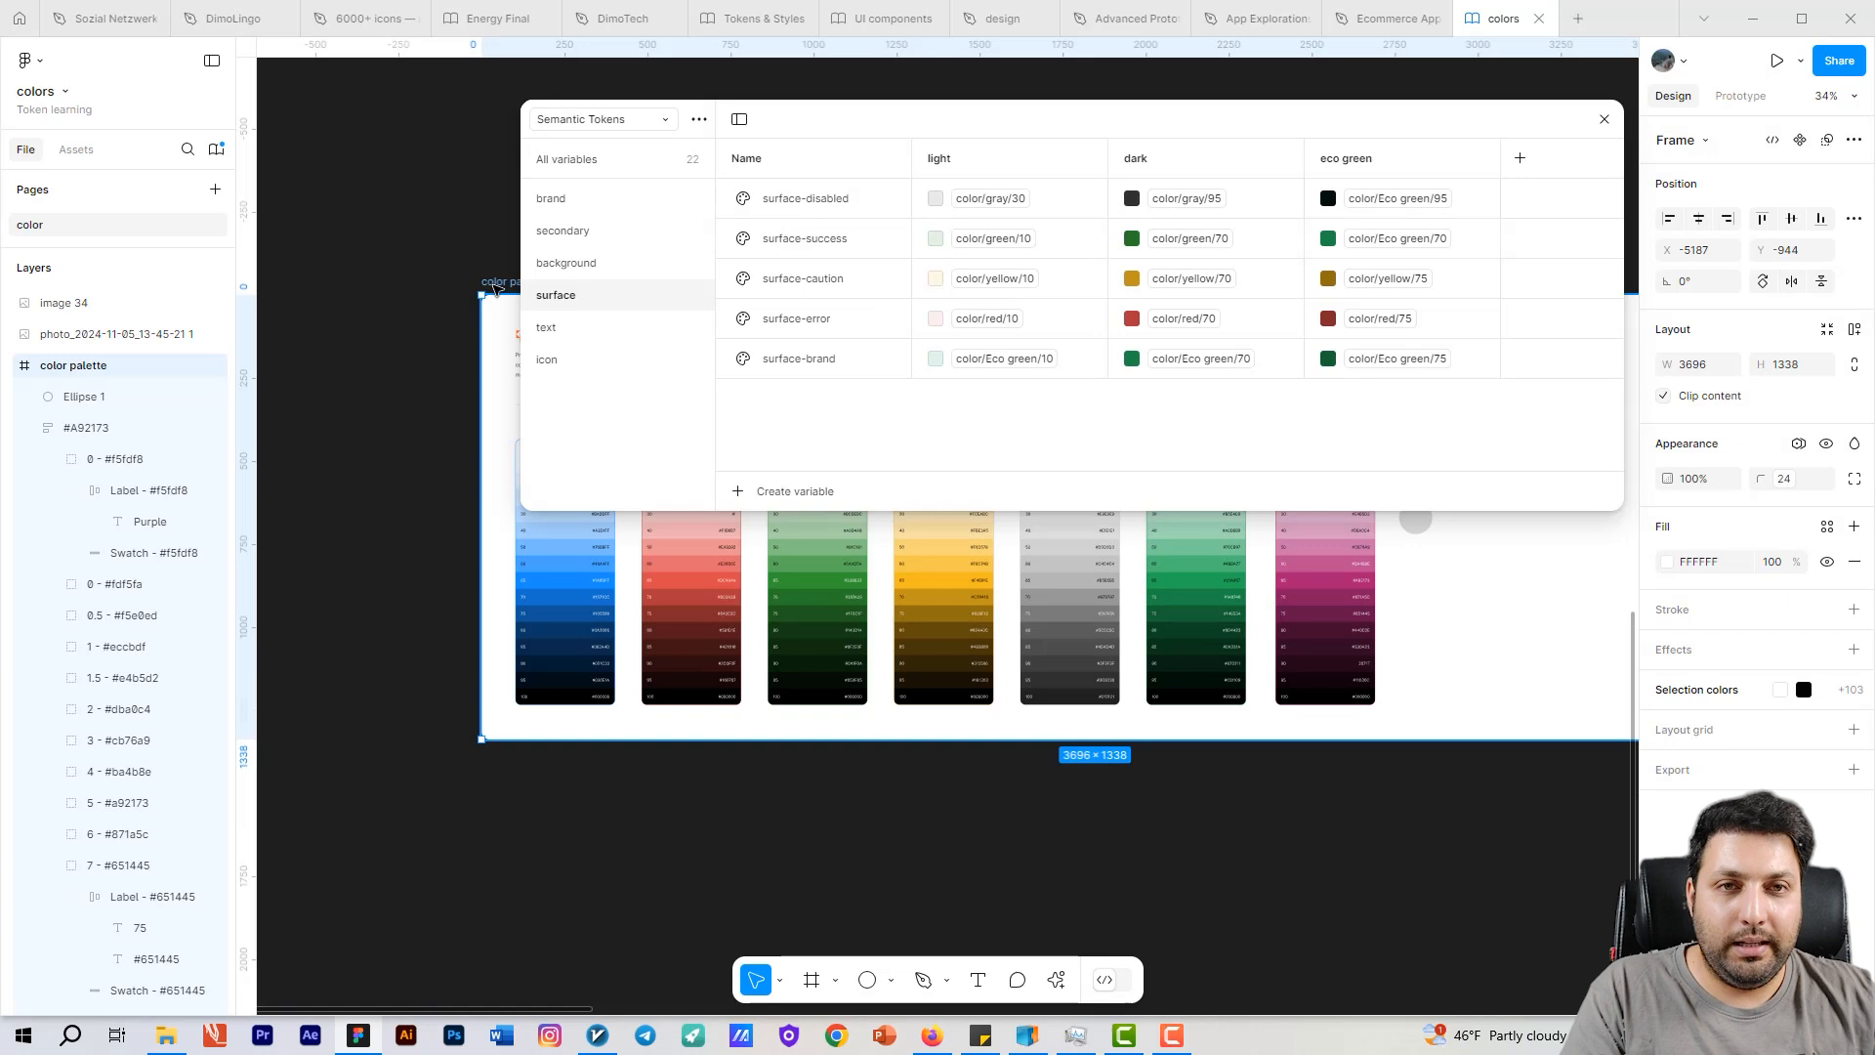
Step: Switch to the design file and set the Android Compact - 5 frame's Semantic Tokens mode to light
{"action": "left_click", "coordinate": [994, 29]}
{"action": "left_click_drag", "start_coordinate": [644, 106], "coordinate": [621, 173]}
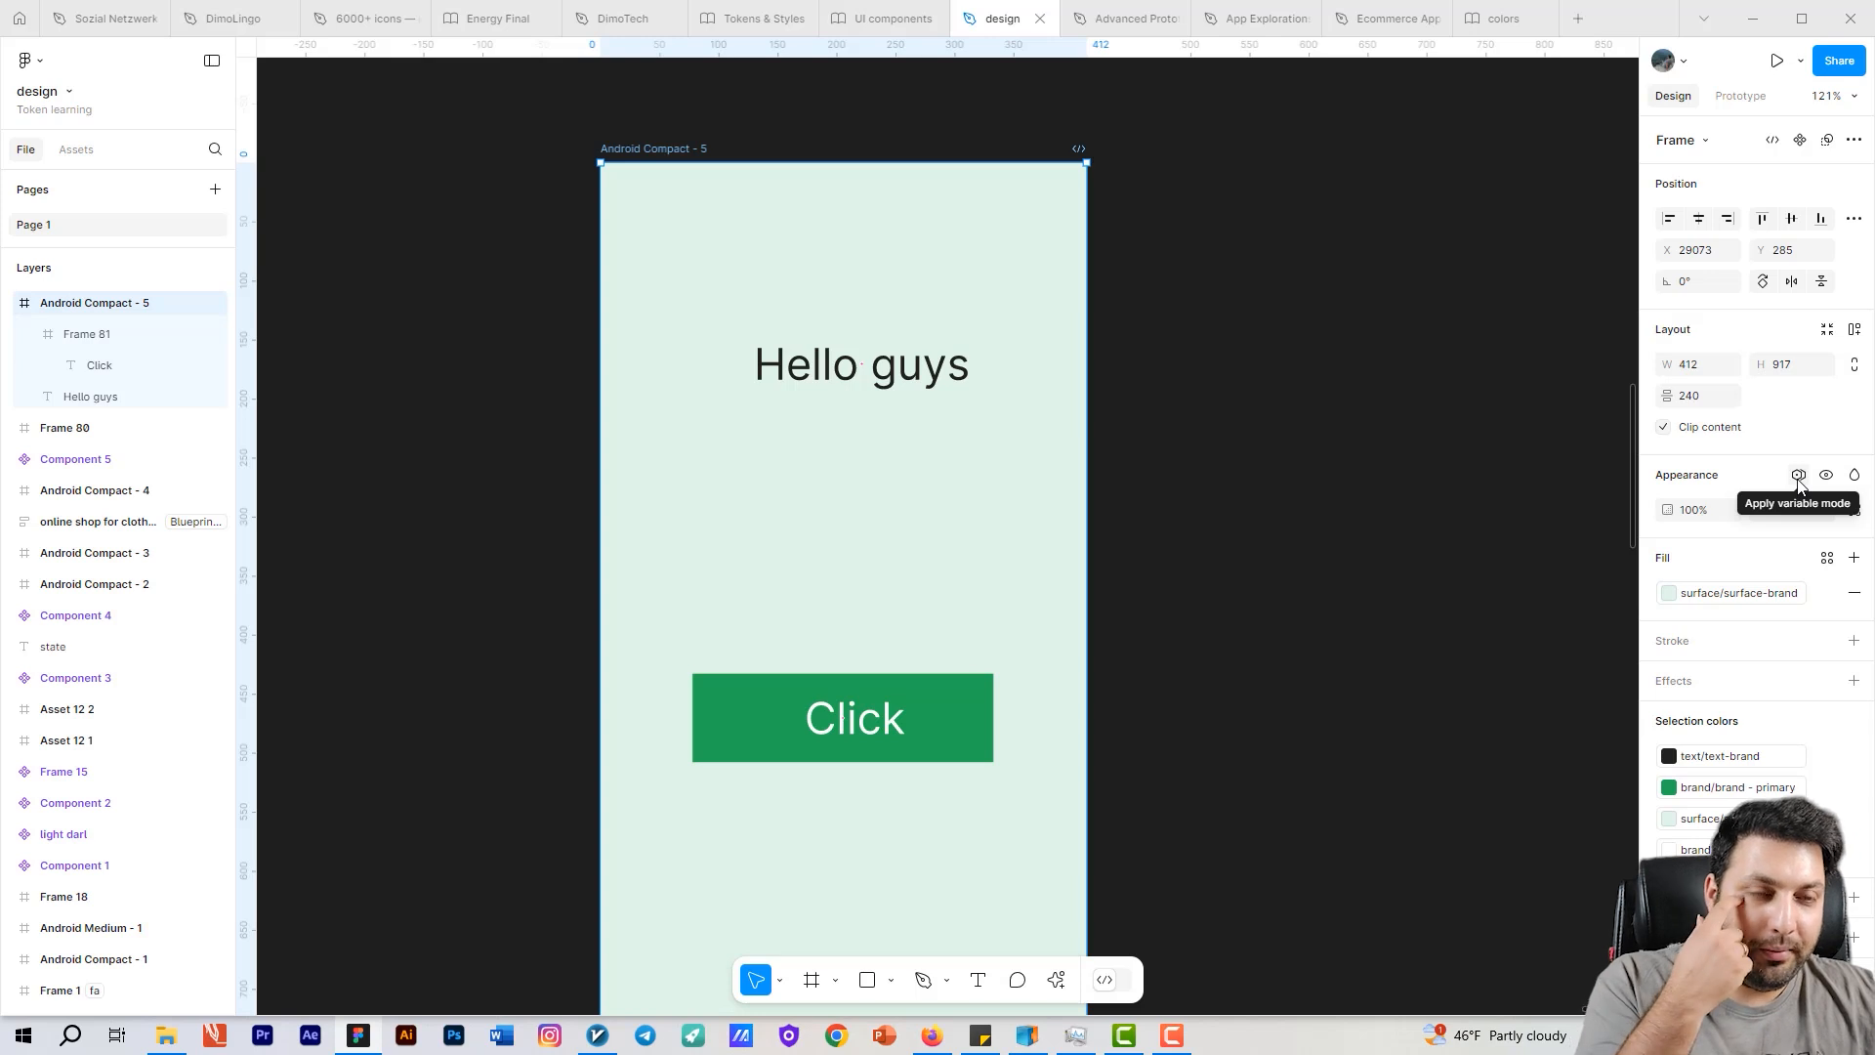
{"action": "left_click", "coordinate": [1798, 475]}
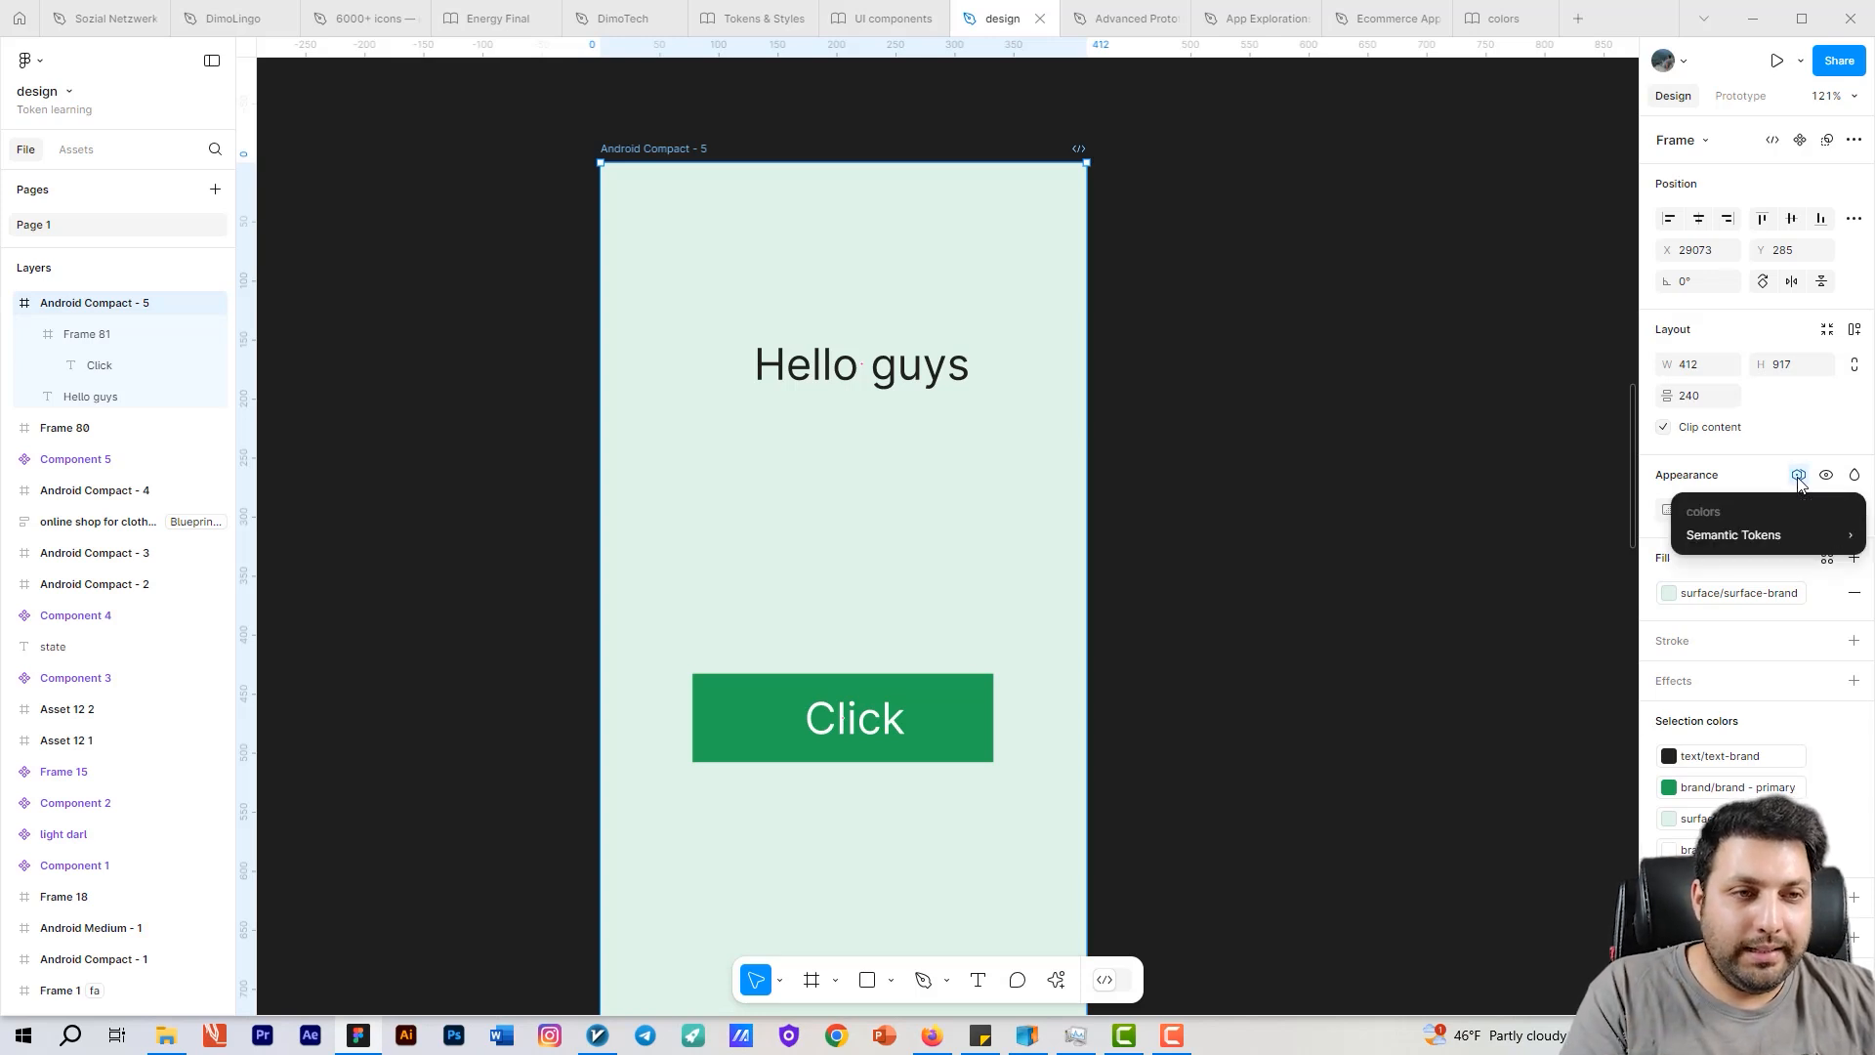
{"action": "mouse_move", "coordinate": [1756, 528]}
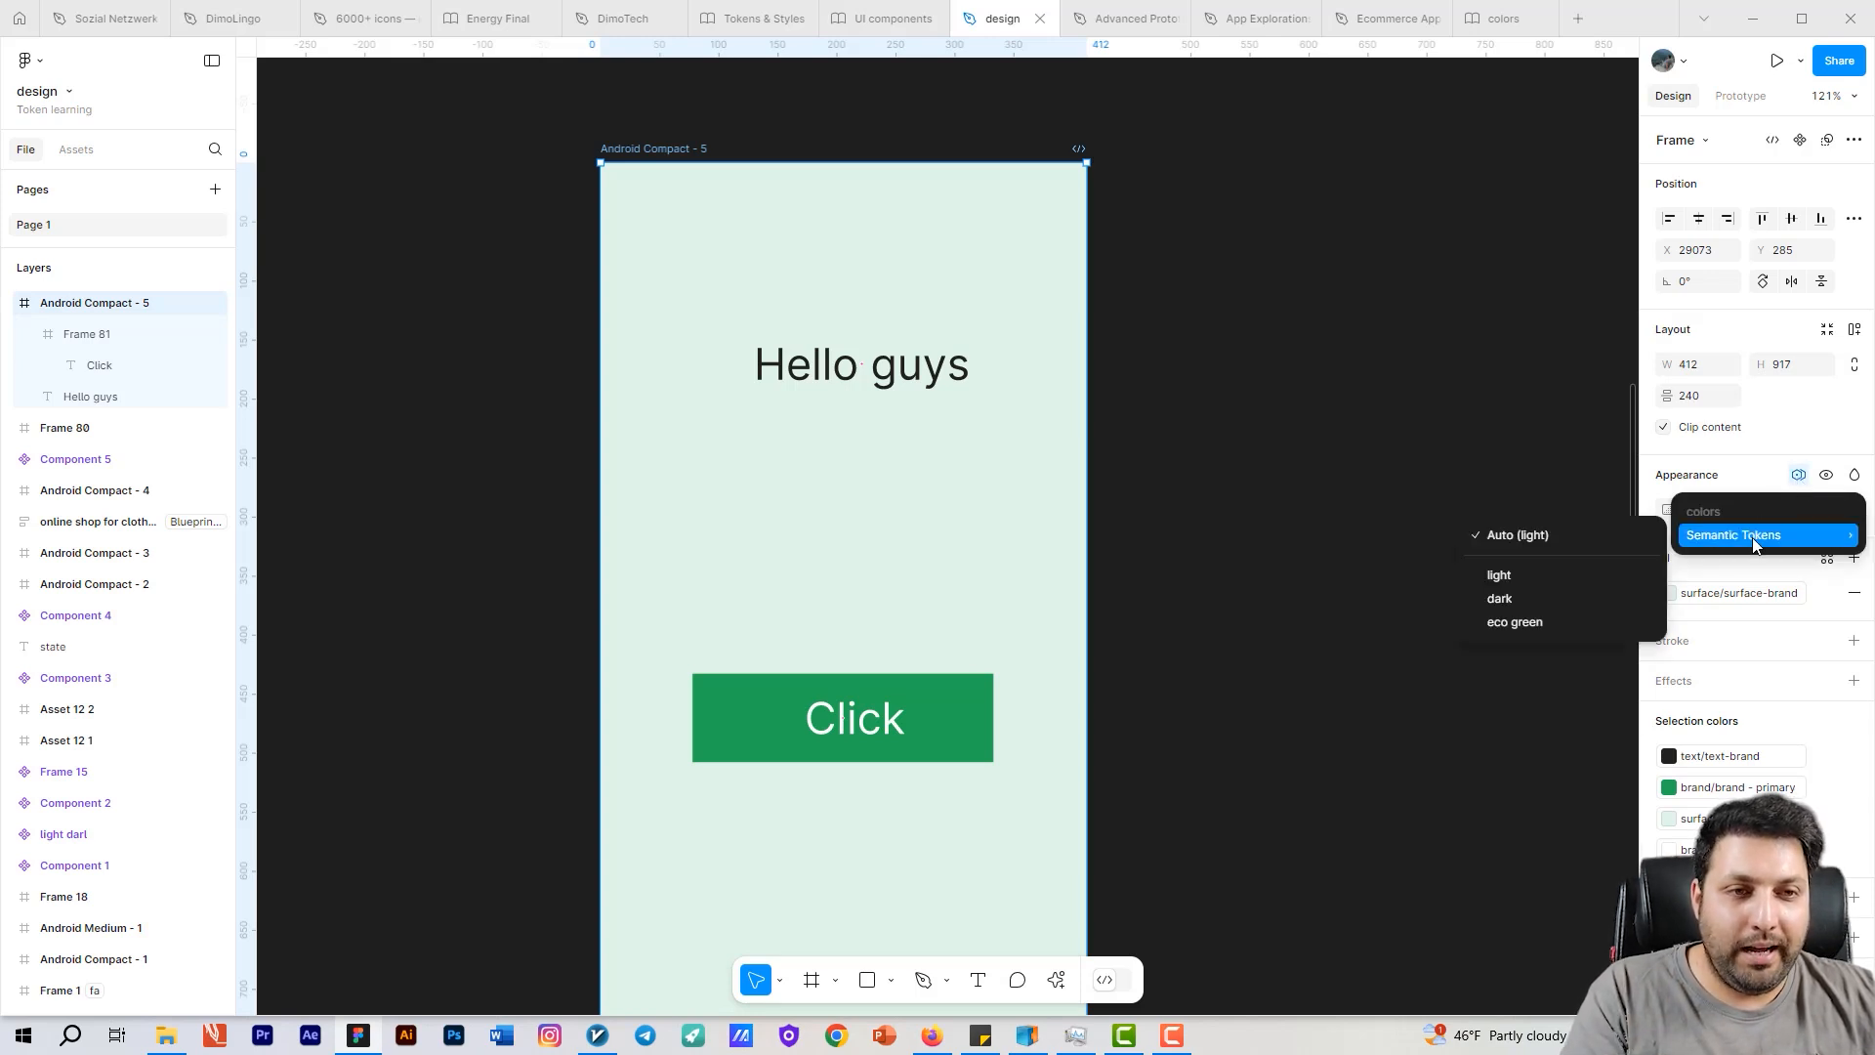
{"action": "left_click", "coordinate": [1517, 582]}
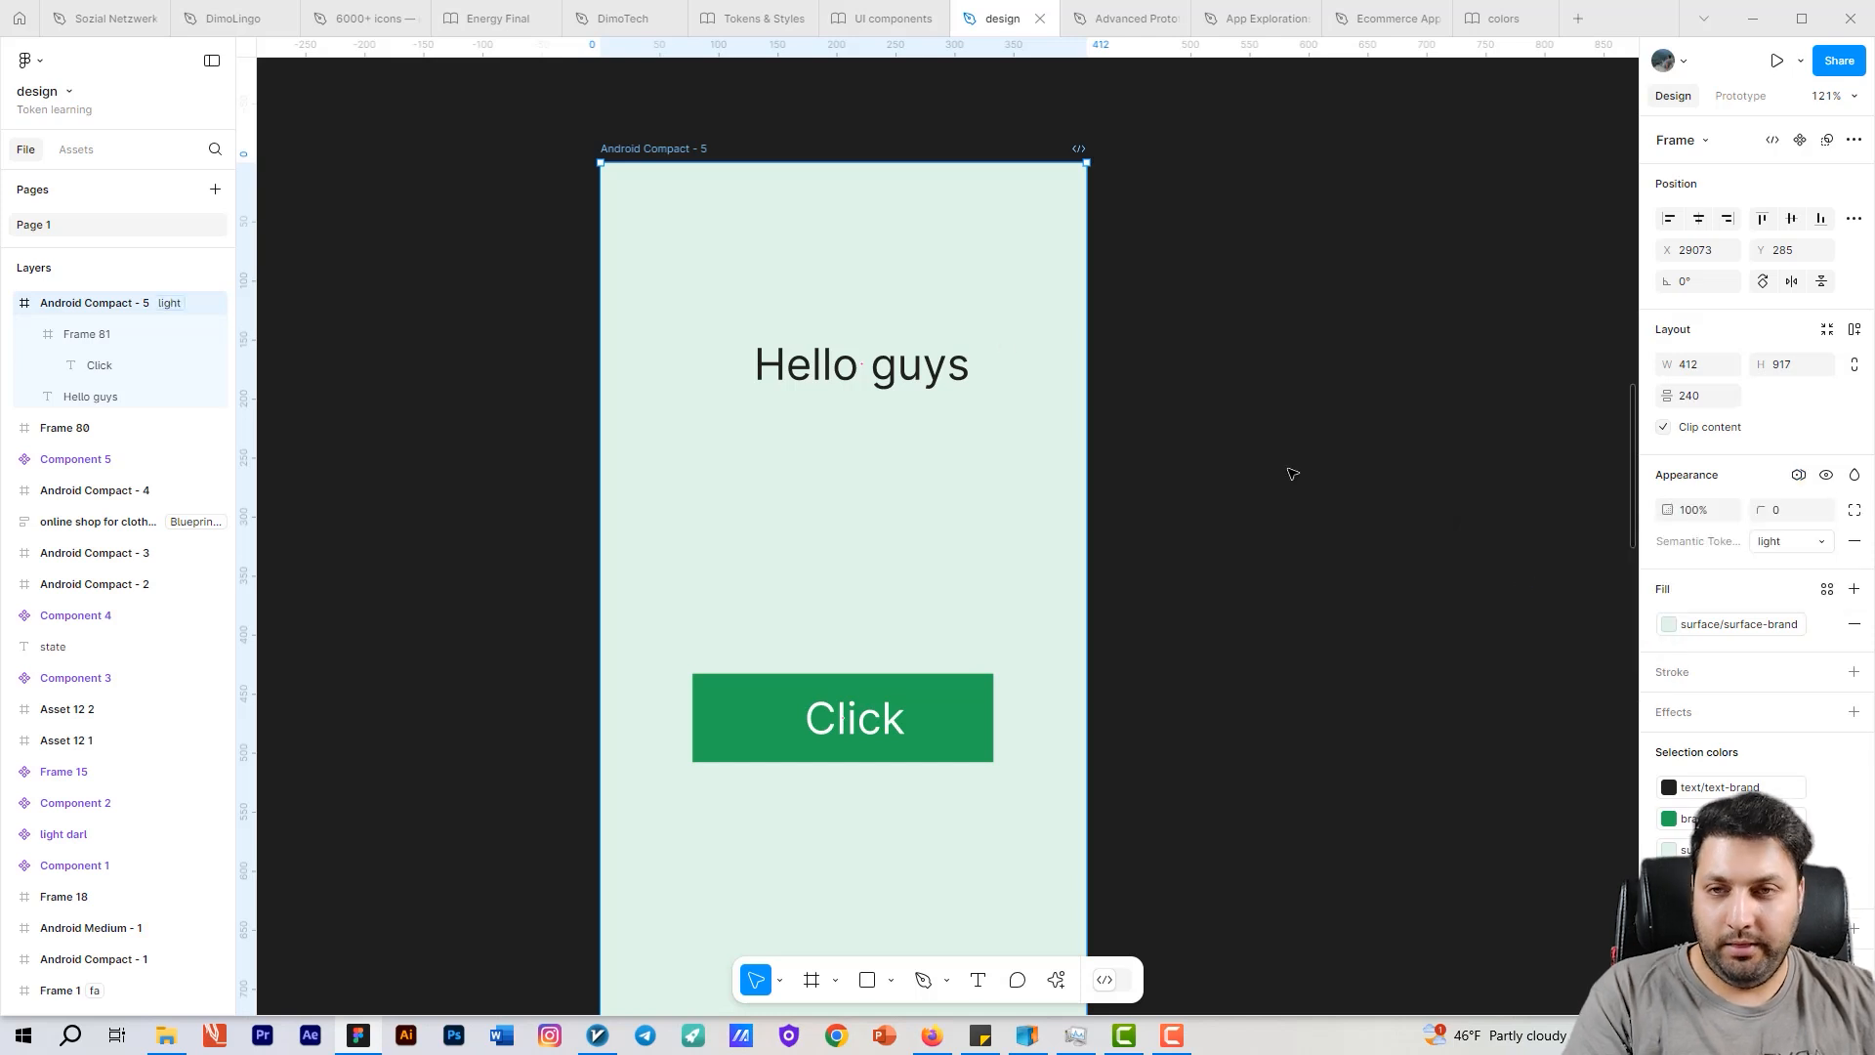
Step: Set the Android Compact - 5 frame's Semantic Tokens mode to dark
{"action": "left_click", "coordinate": [1798, 474]}
{"action": "mouse_move", "coordinate": [1734, 533]}
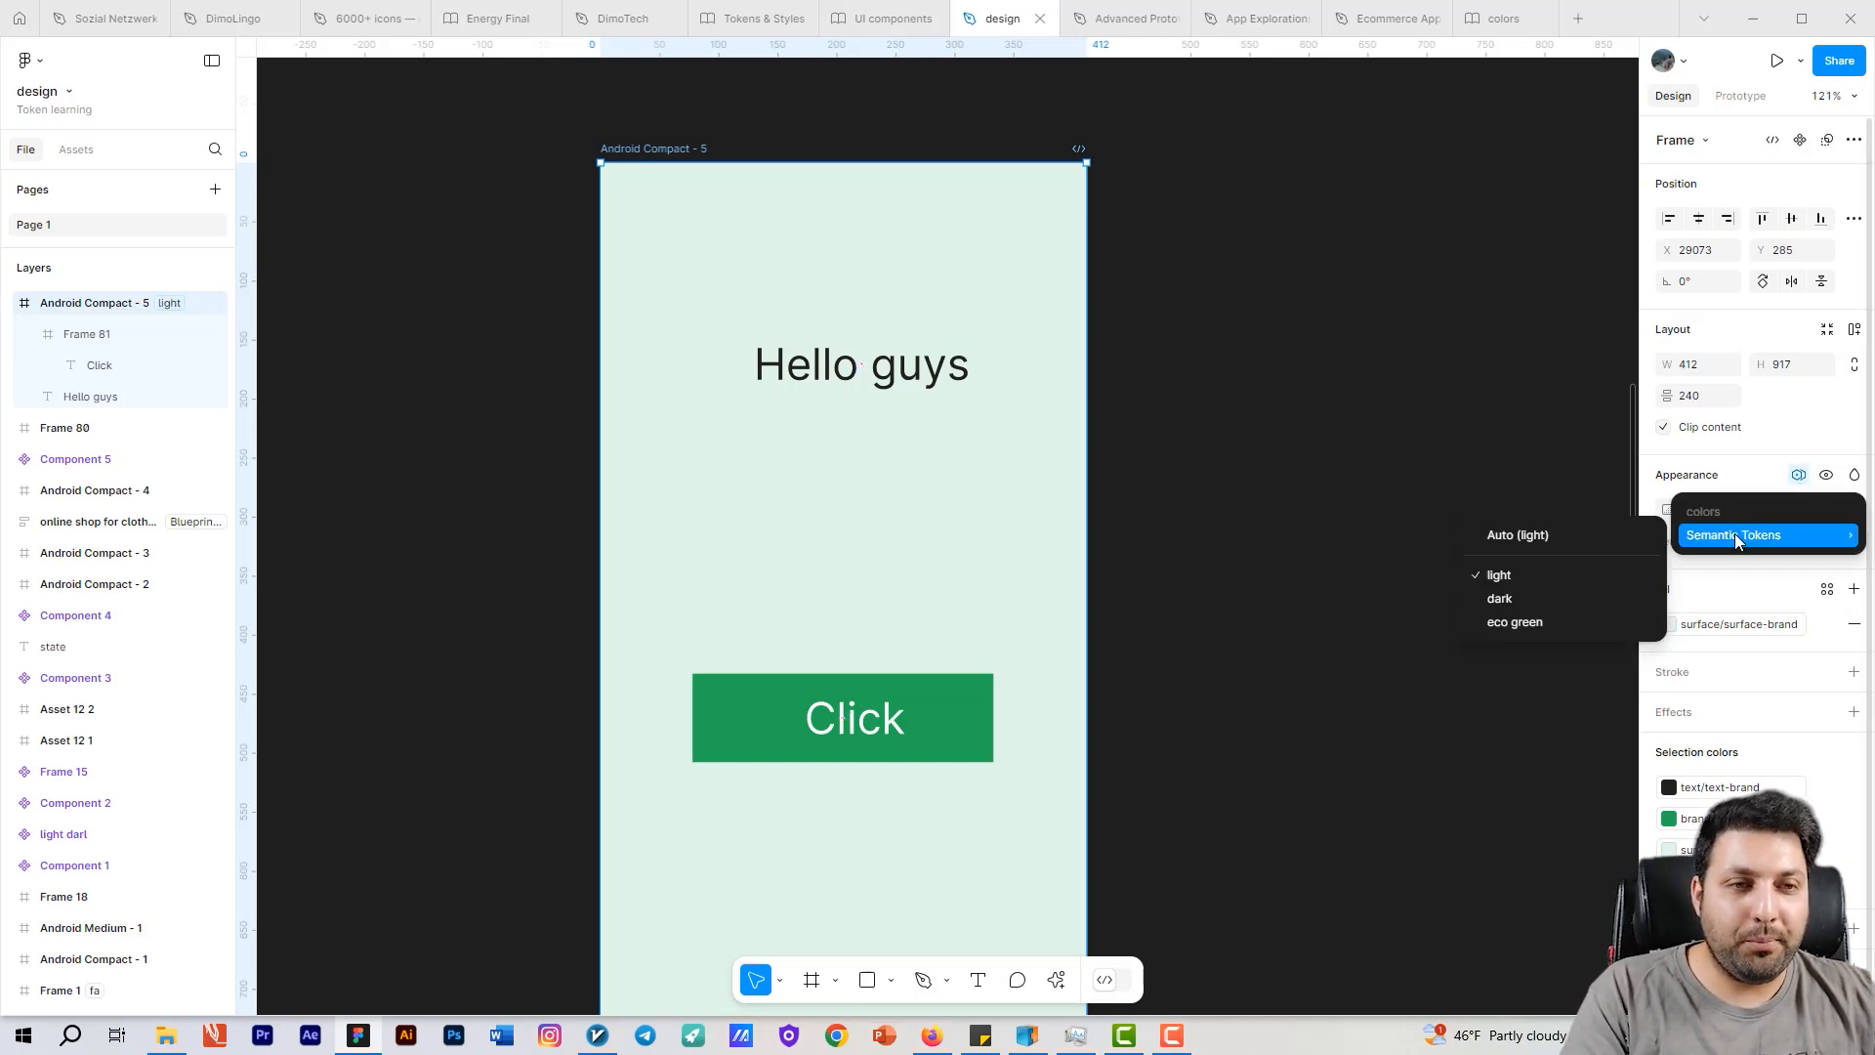
{"action": "left_click", "coordinate": [1537, 597]}
{"action": "left_click_drag", "start_coordinate": [1290, 533], "coordinate": [1287, 464]}
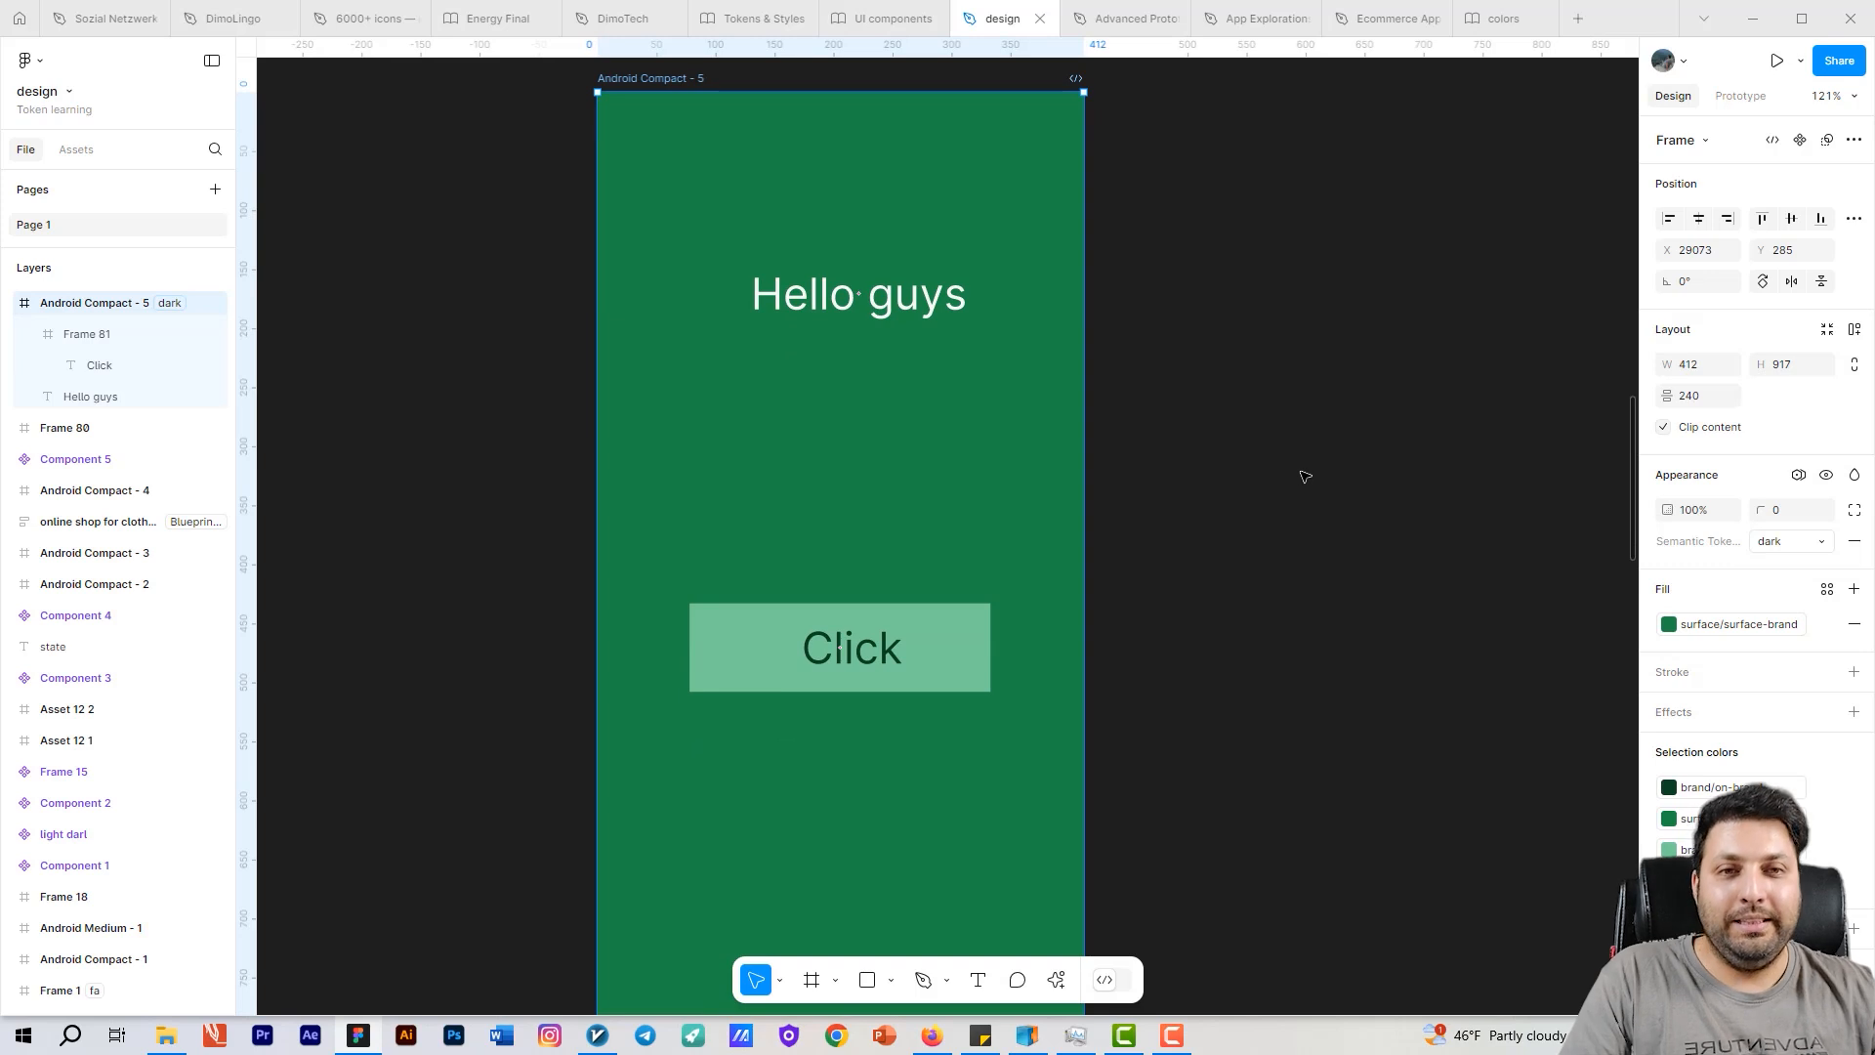
{"action": "key", "text": "shift+2"}
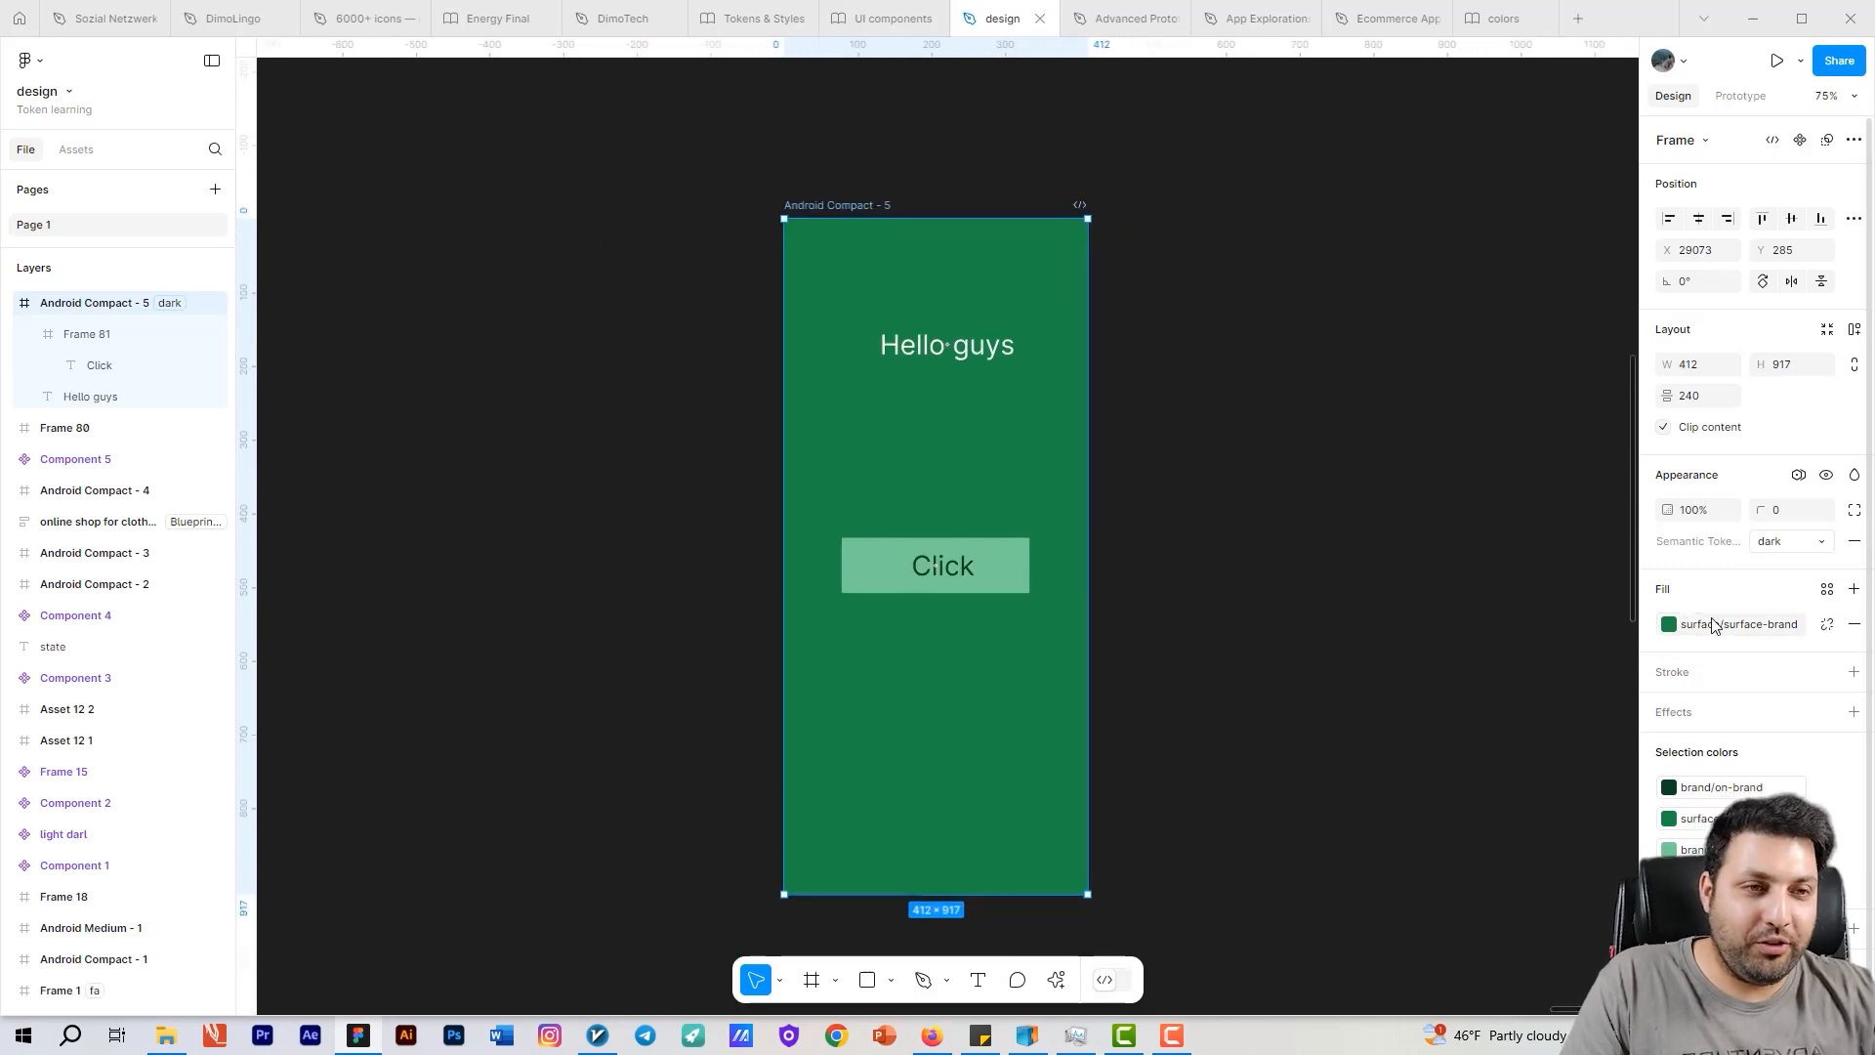
Step: Preview the Android Compact - 5 frame in the eco green mode and return it to dark
{"action": "left_click", "coordinate": [1767, 541]}
{"action": "left_click", "coordinate": [1758, 564]}
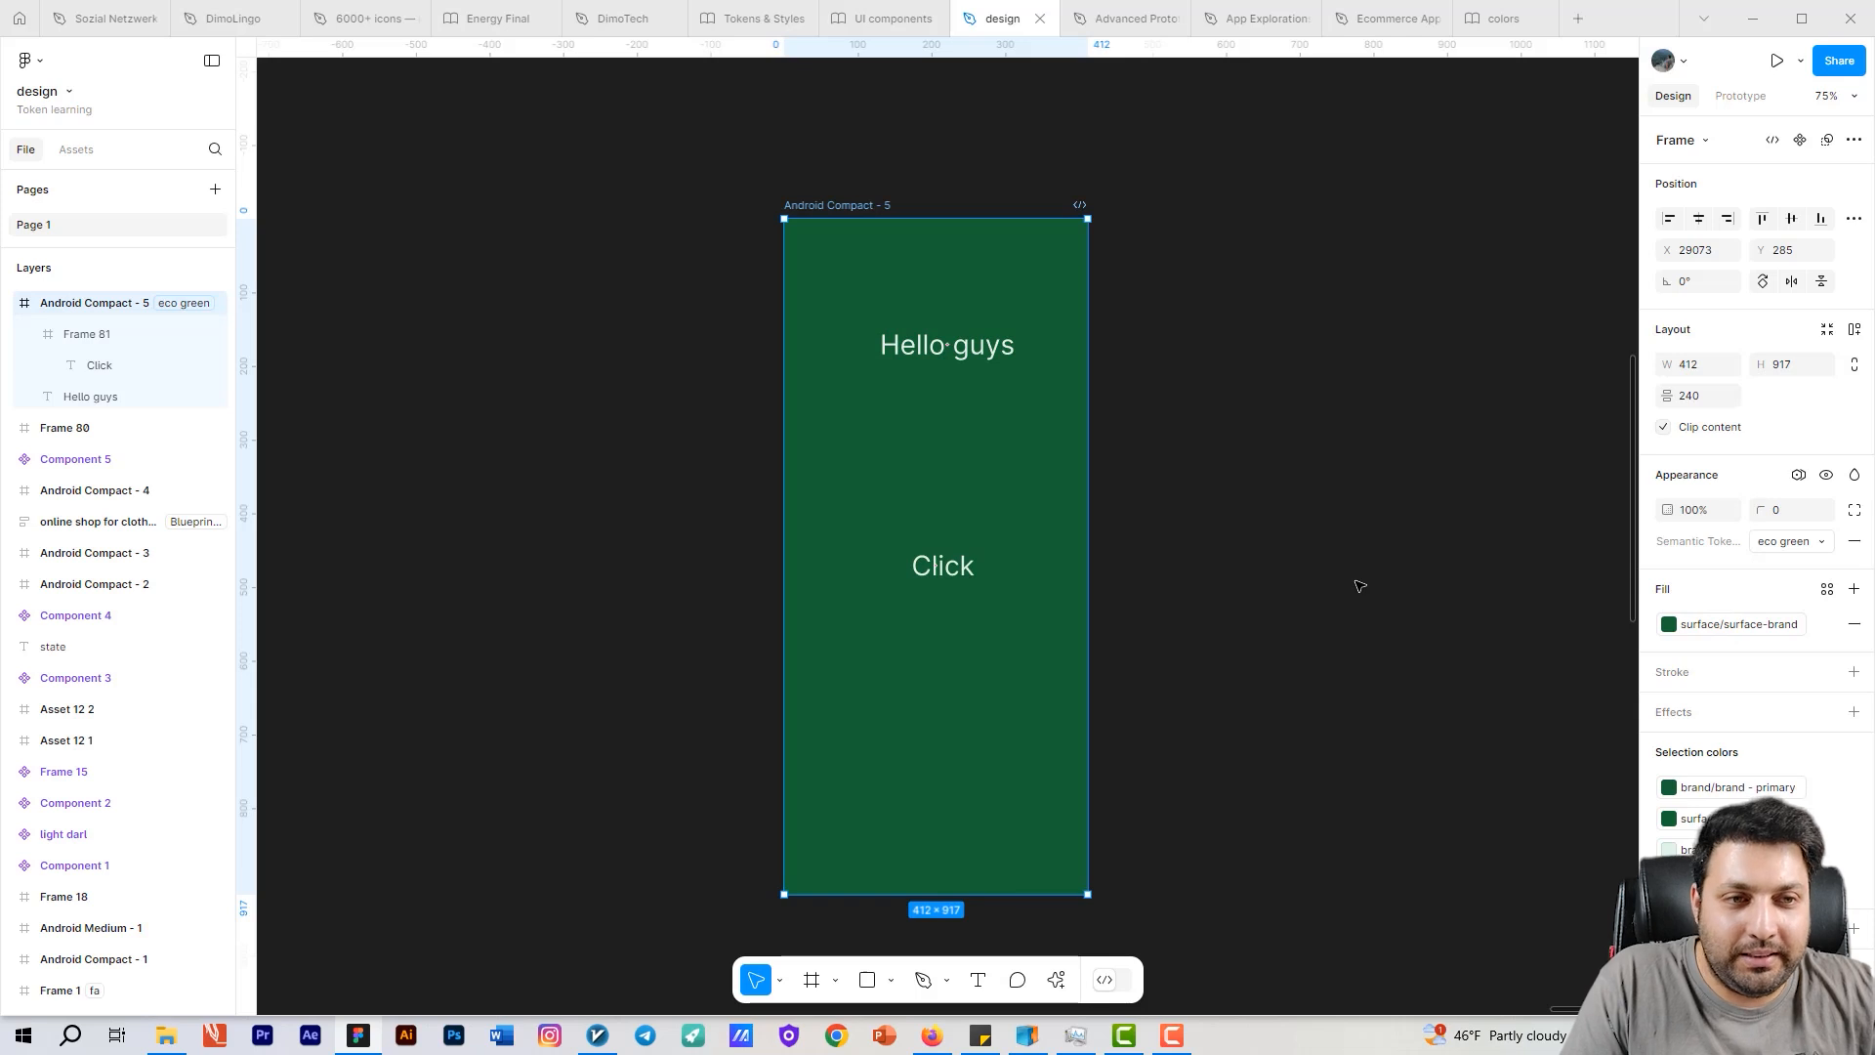
{"action": "left_click", "coordinate": [1724, 630]}
{"action": "left_click", "coordinate": [1766, 545]}
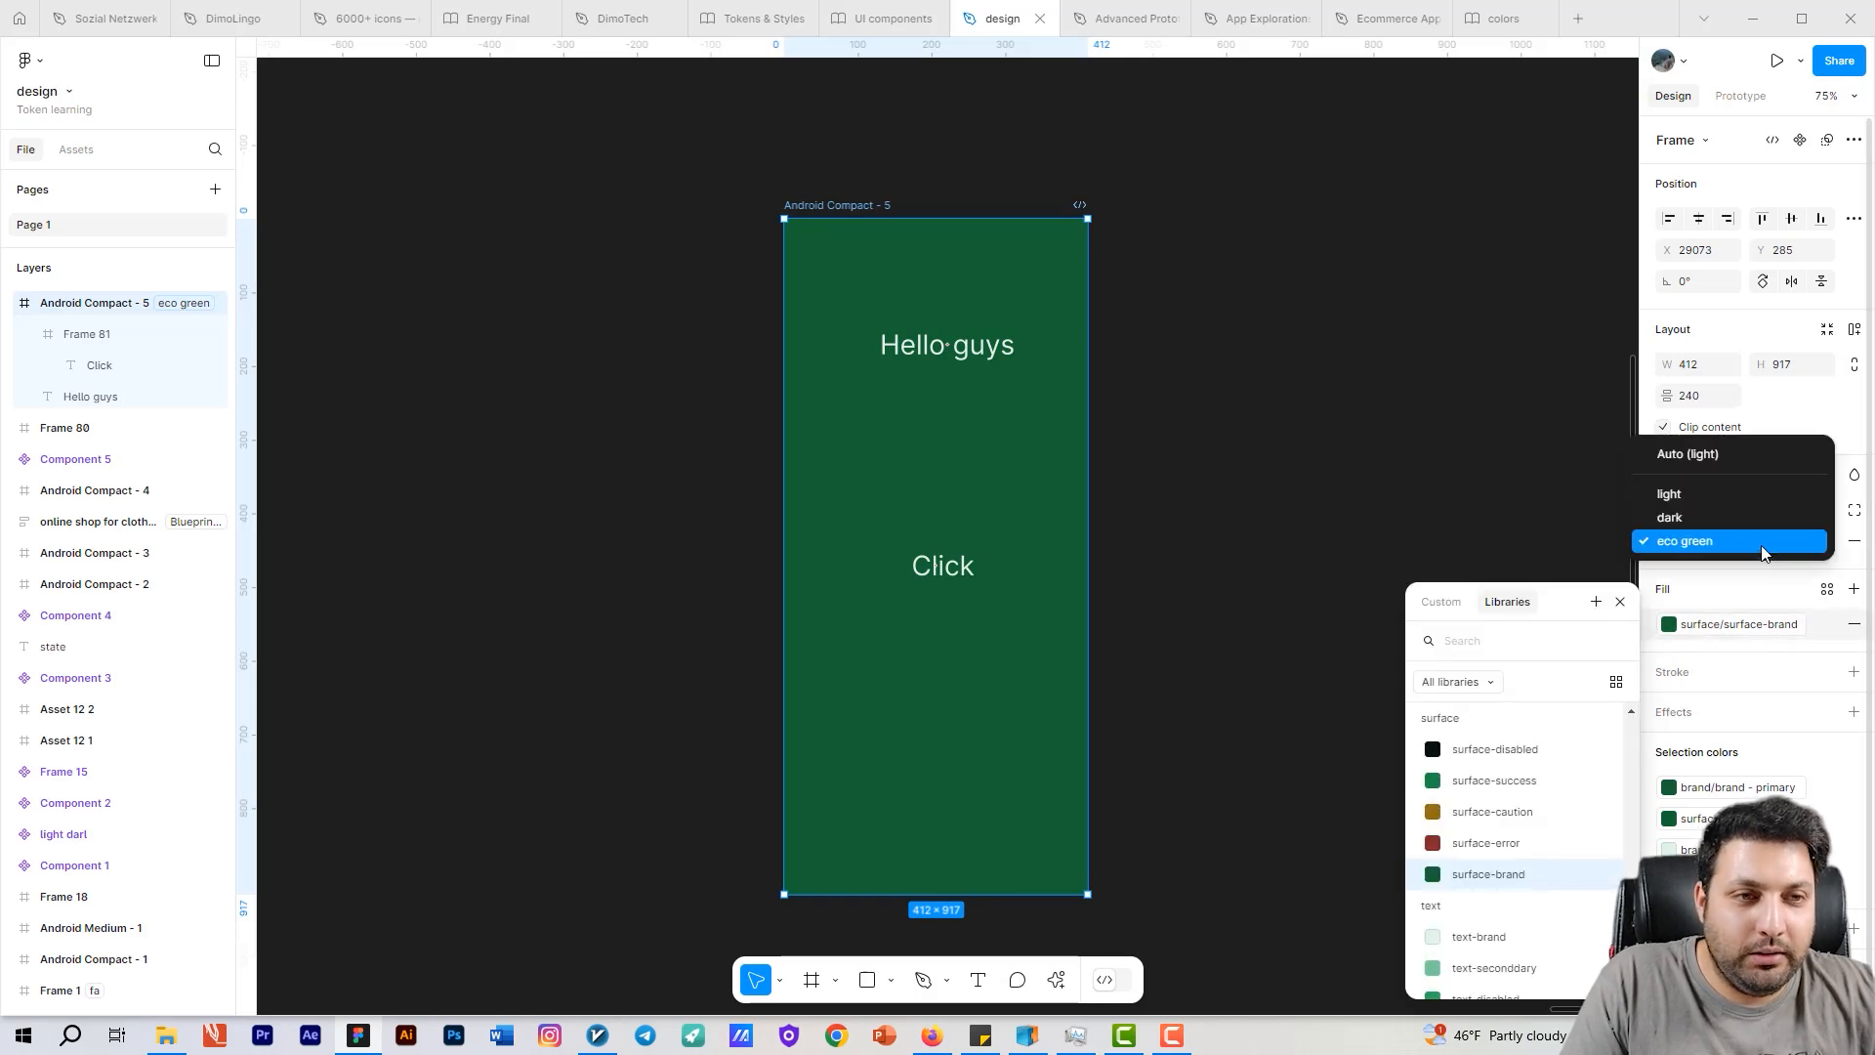
{"action": "left_click", "coordinate": [1719, 518]}
{"action": "scroll", "coordinate": [996, 397], "scroll_direction": "right", "scroll_amount": 5}
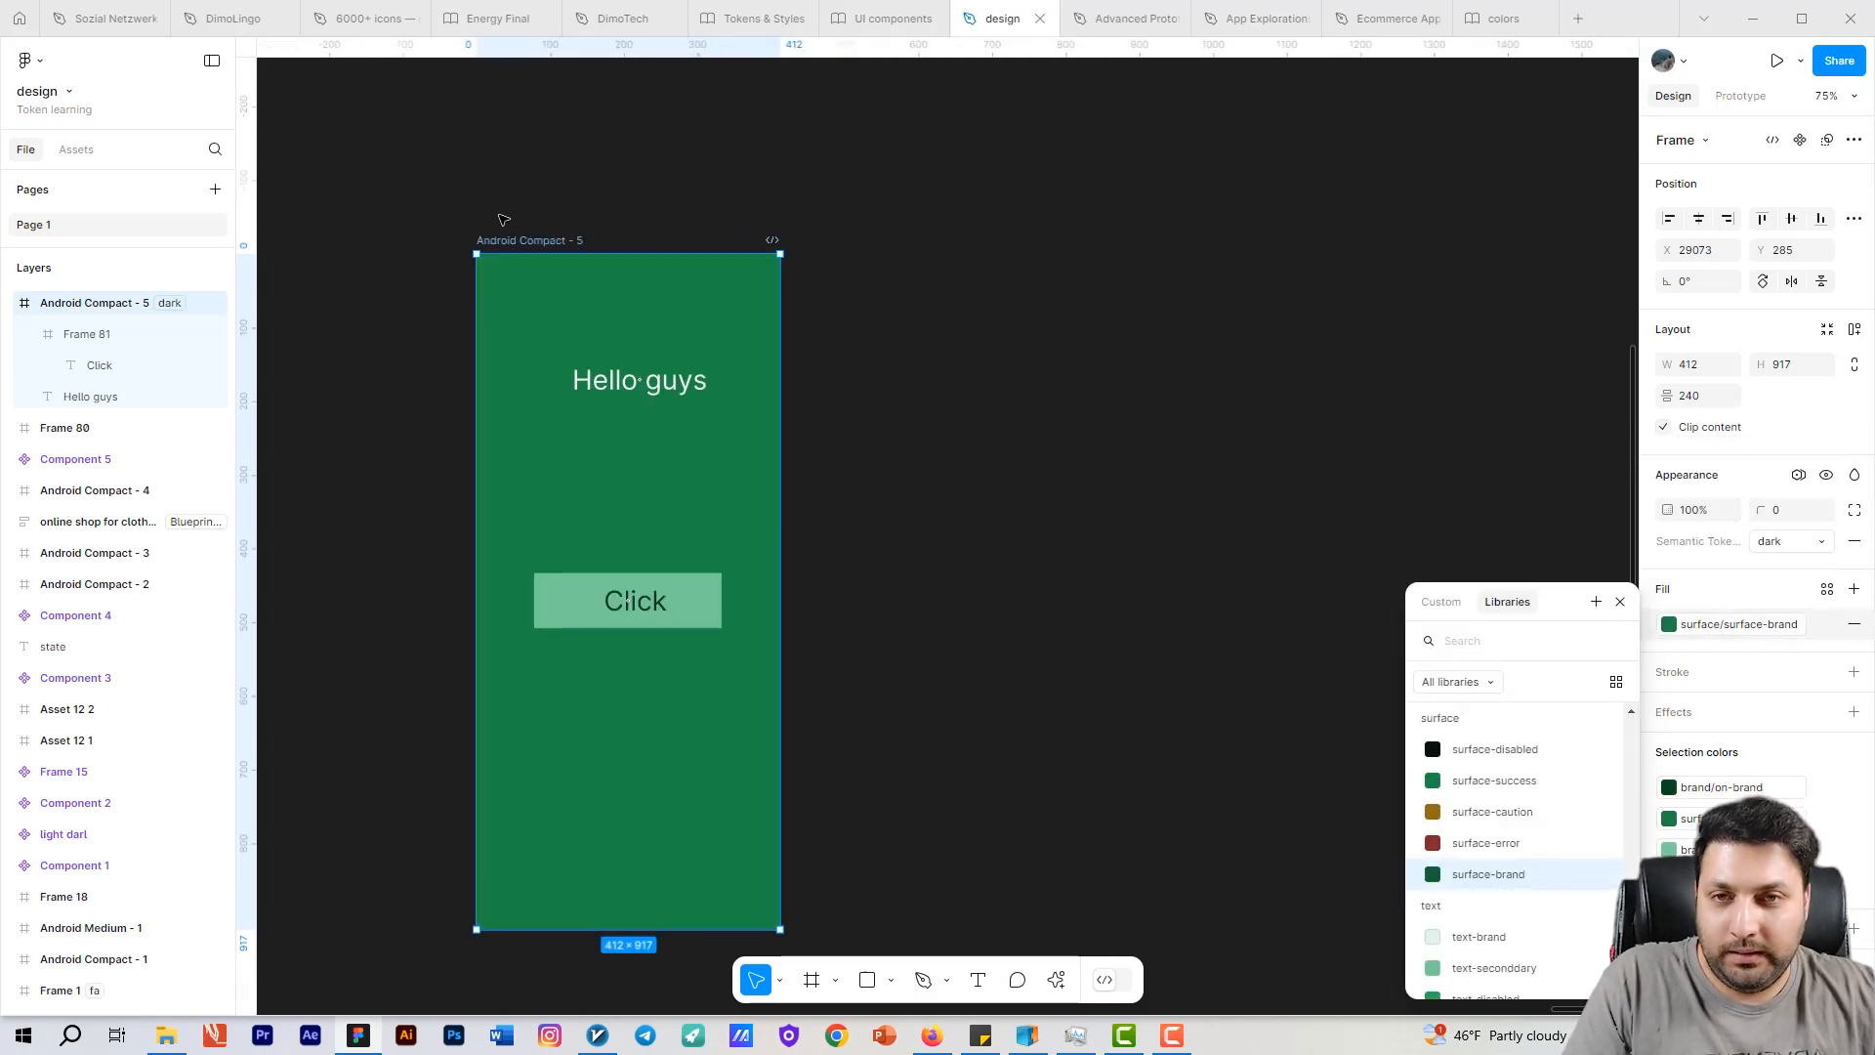
{"action": "left_click", "coordinate": [957, 337]}
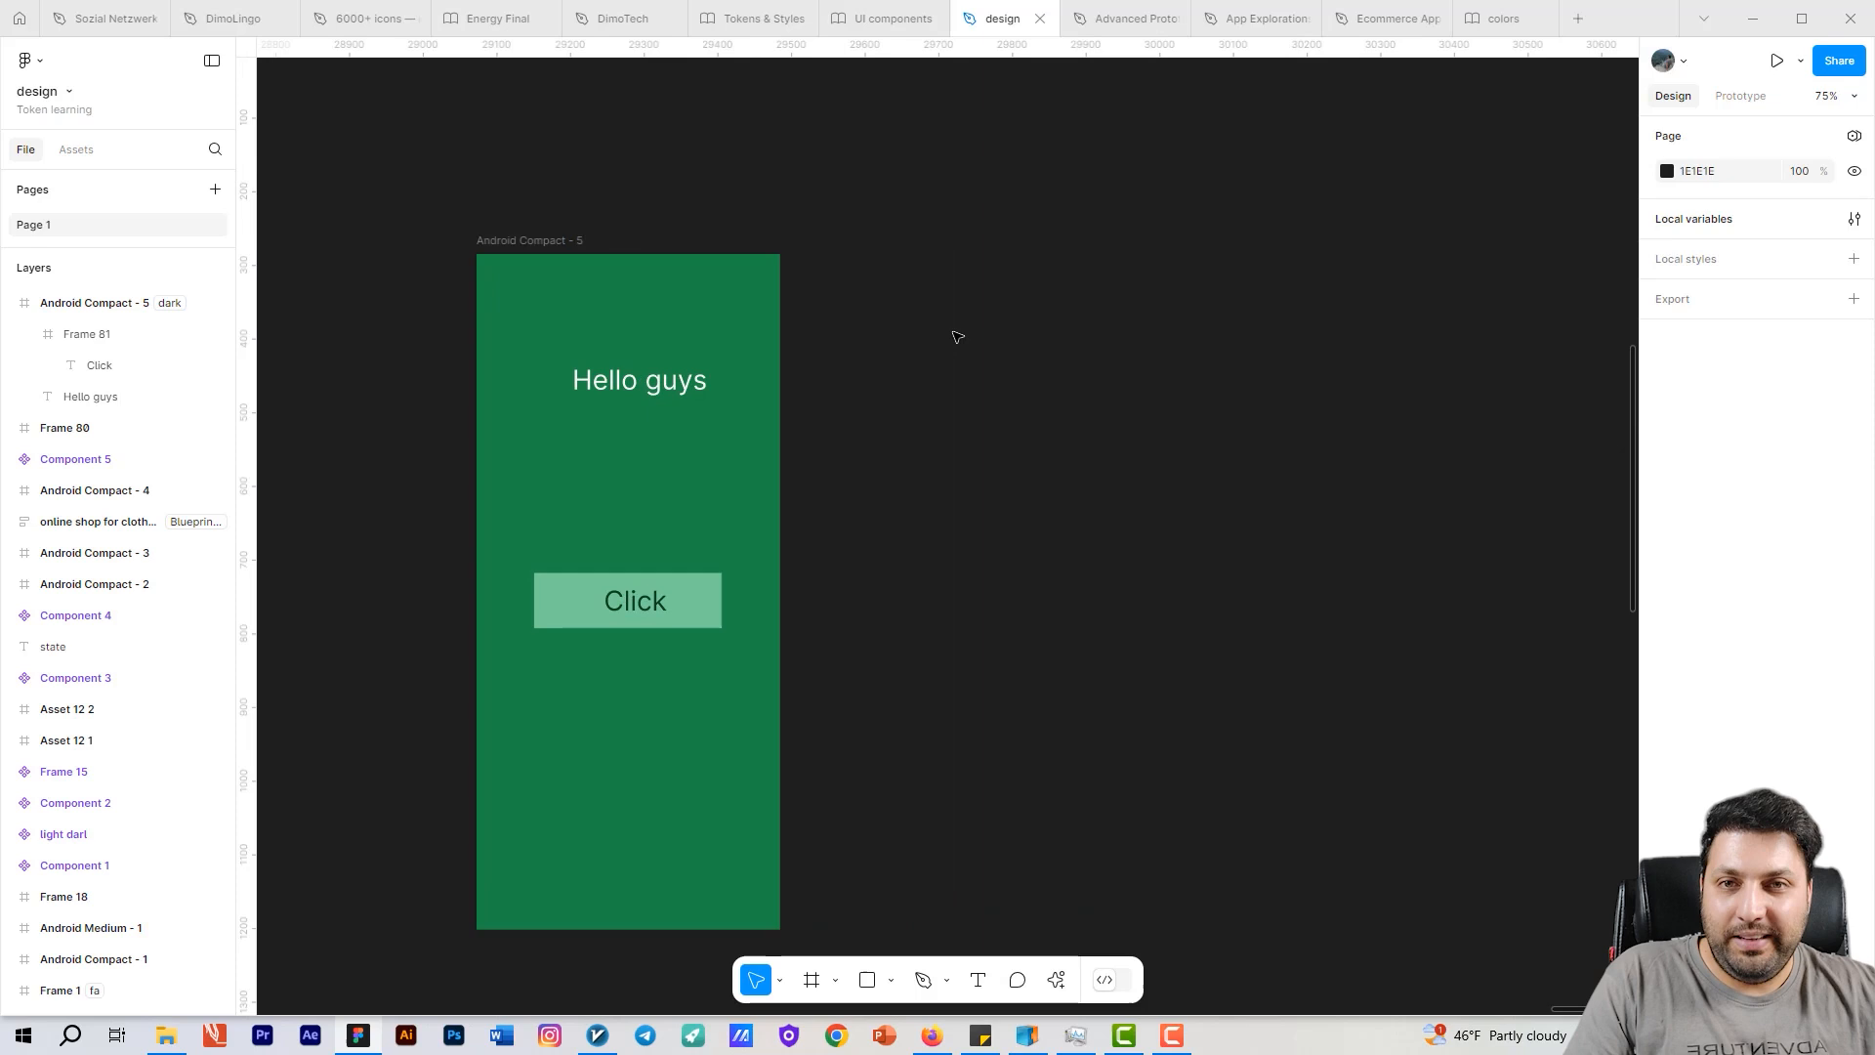
Step: Duplicate the Android Compact - 5 frame beside the original
{"action": "left_click", "coordinate": [501, 241]}
{"action": "key", "text": "ctrl+d"}
{"action": "key", "text": "ctrl+d"}
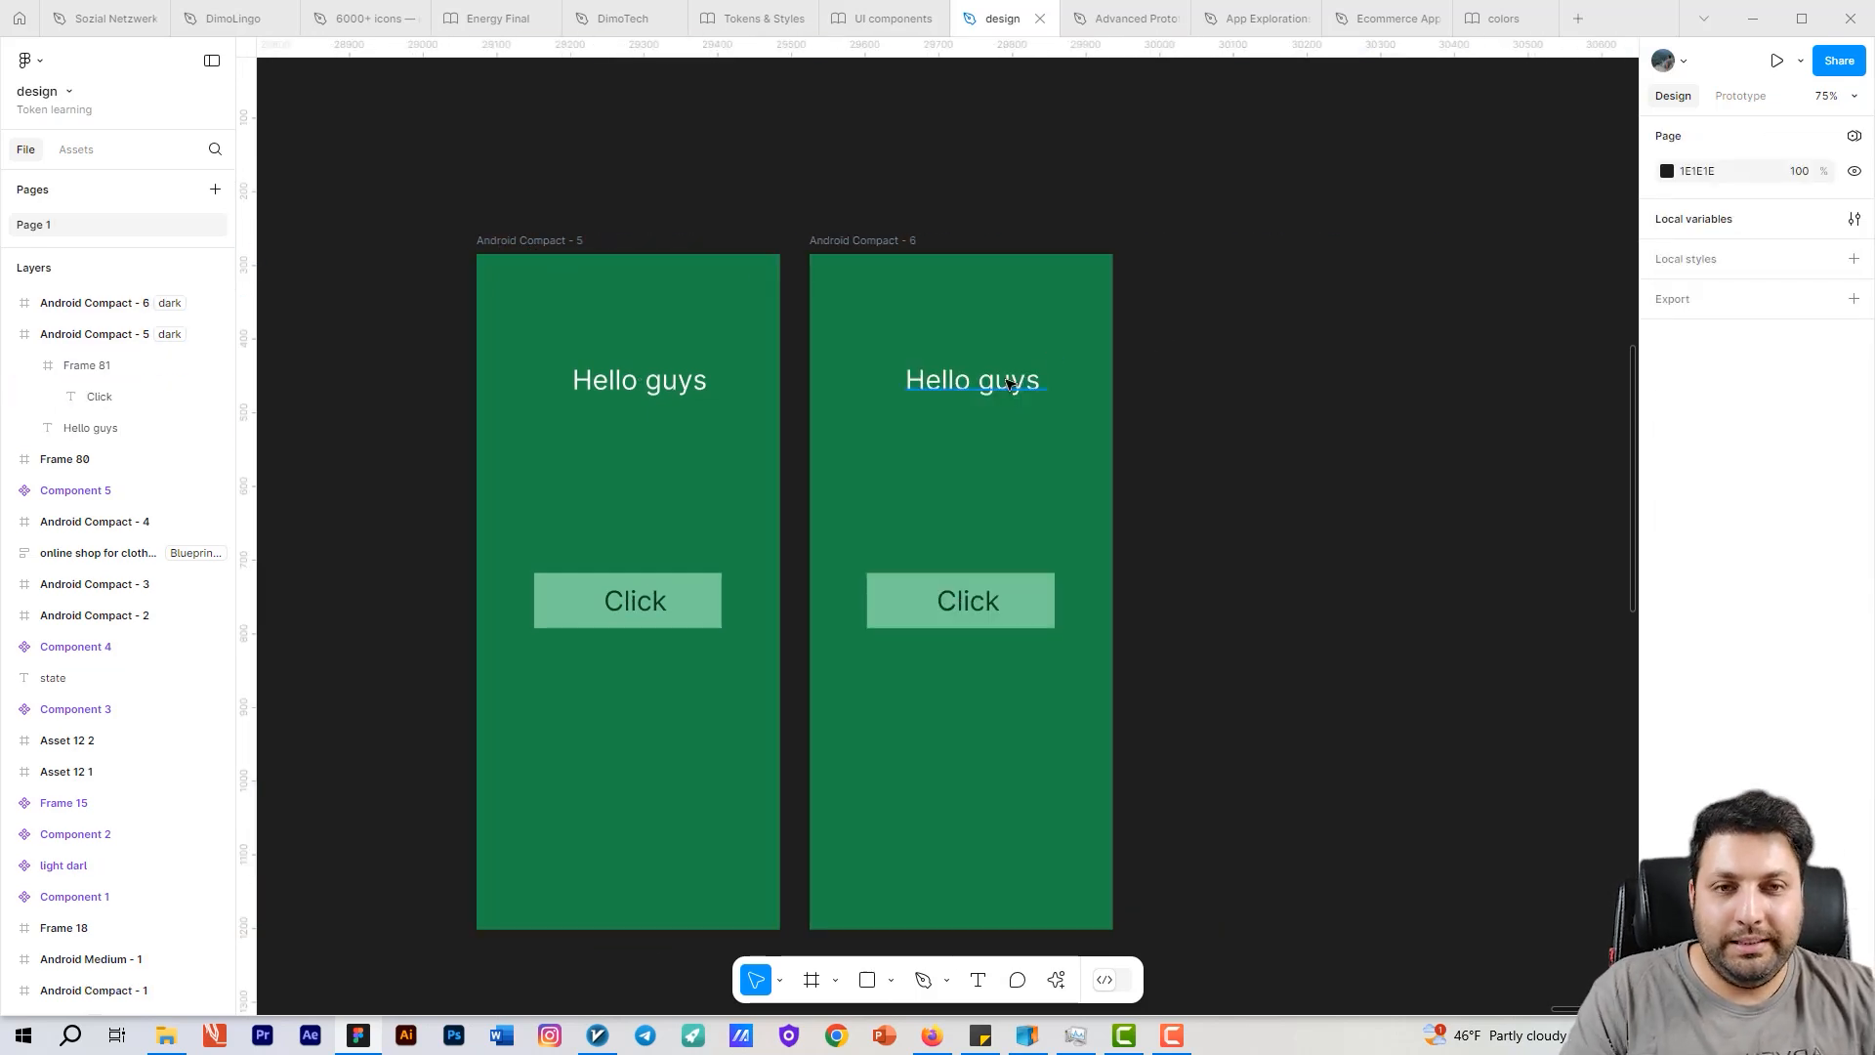
Step: Add two copies of the Hello guys text in Android Compact - 6 and spread the three texts above the Click button
{"action": "mouse_move", "coordinate": [989, 388]}
{"action": "left_mouse_down"}
{"action": "mouse_move", "coordinate": [971, 333]}
{"action": "mouse_move", "coordinate": [979, 423]}
{"action": "left_mouse_up"}
{"action": "key", "text": "ctrl+d"}
{"action": "key", "text": "ctrl+d"}
{"action": "left_click_drag", "start_coordinate": [966, 334], "coordinate": [984, 555]}
Step: Duplicate the Click button in Android Compact - 6 and place the copy below it at about X 67, Y 612
{"action": "left_click", "coordinate": [1026, 617]}
{"action": "key", "text": "ctrl+d"}
{"action": "left_click_drag", "start_coordinate": [1021, 625], "coordinate": [1012, 769]}
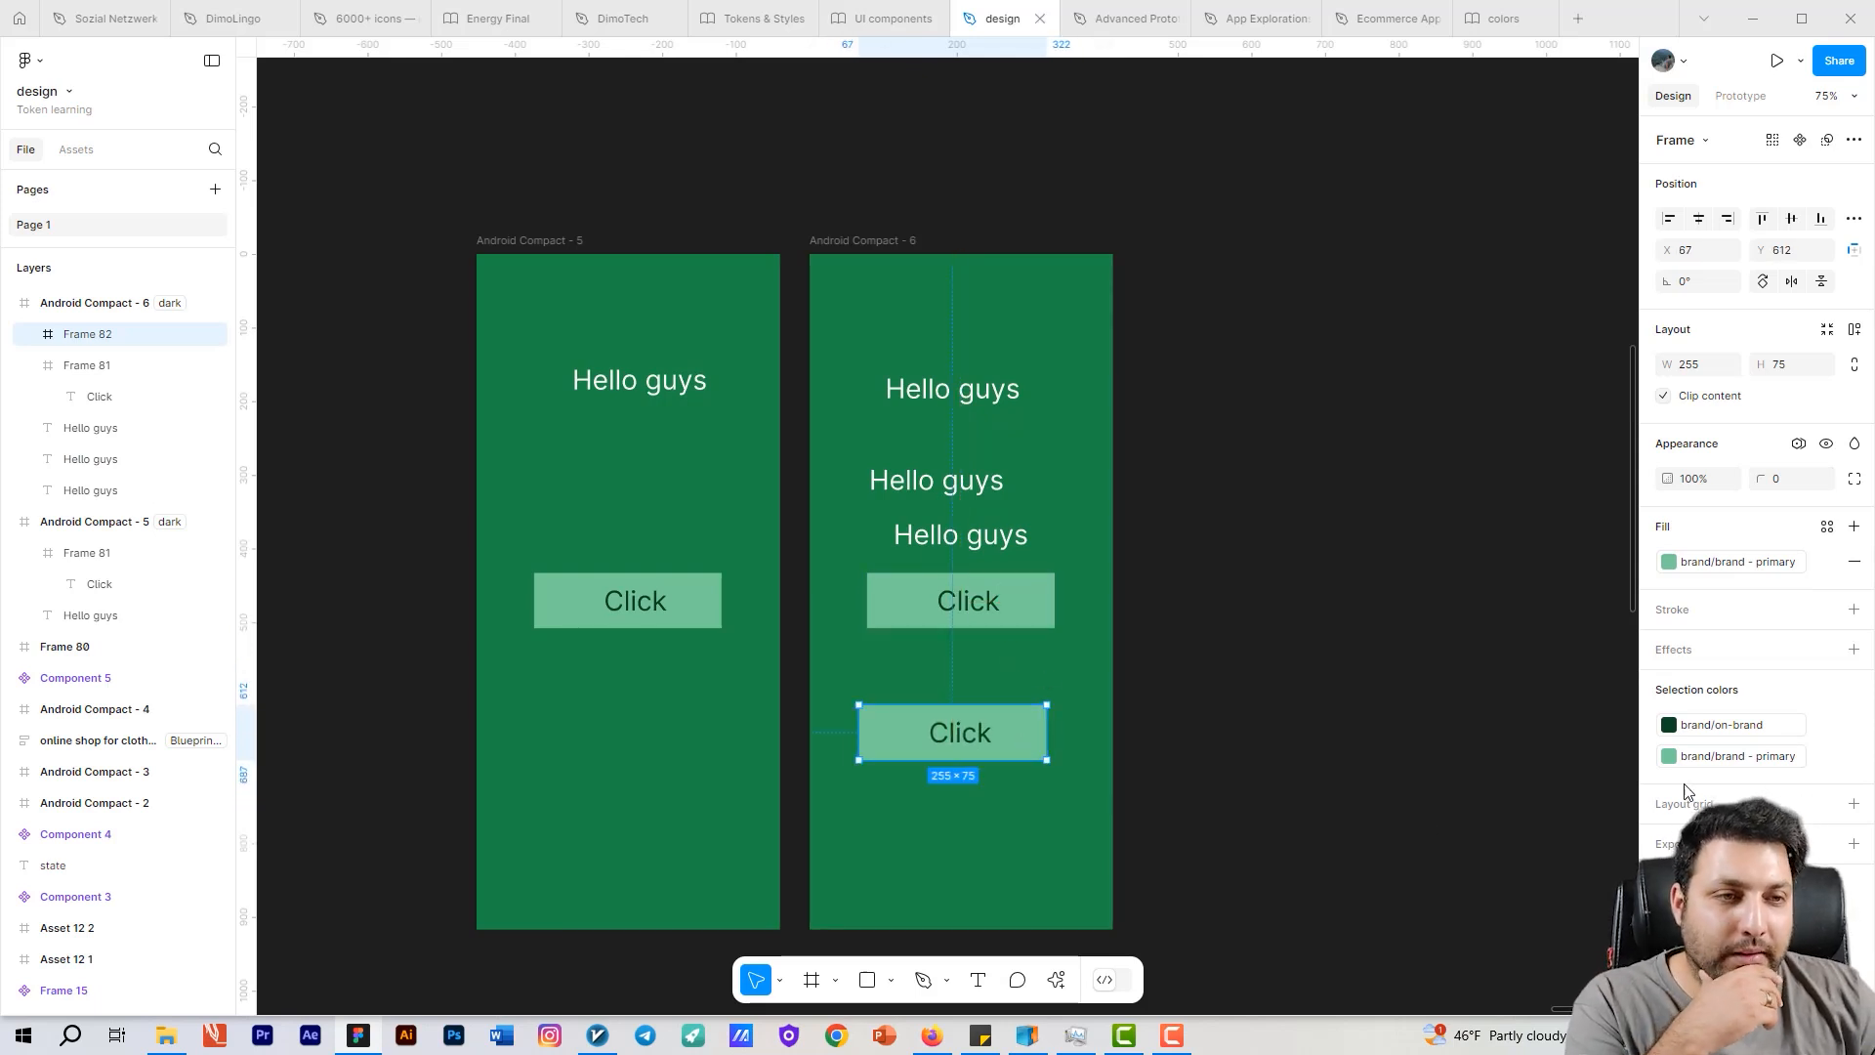
Step: Set the Semantic Tokens mode of the Android Compact - 6 and Android Compact - 5 frames to light
{"action": "left_click", "coordinate": [857, 229]}
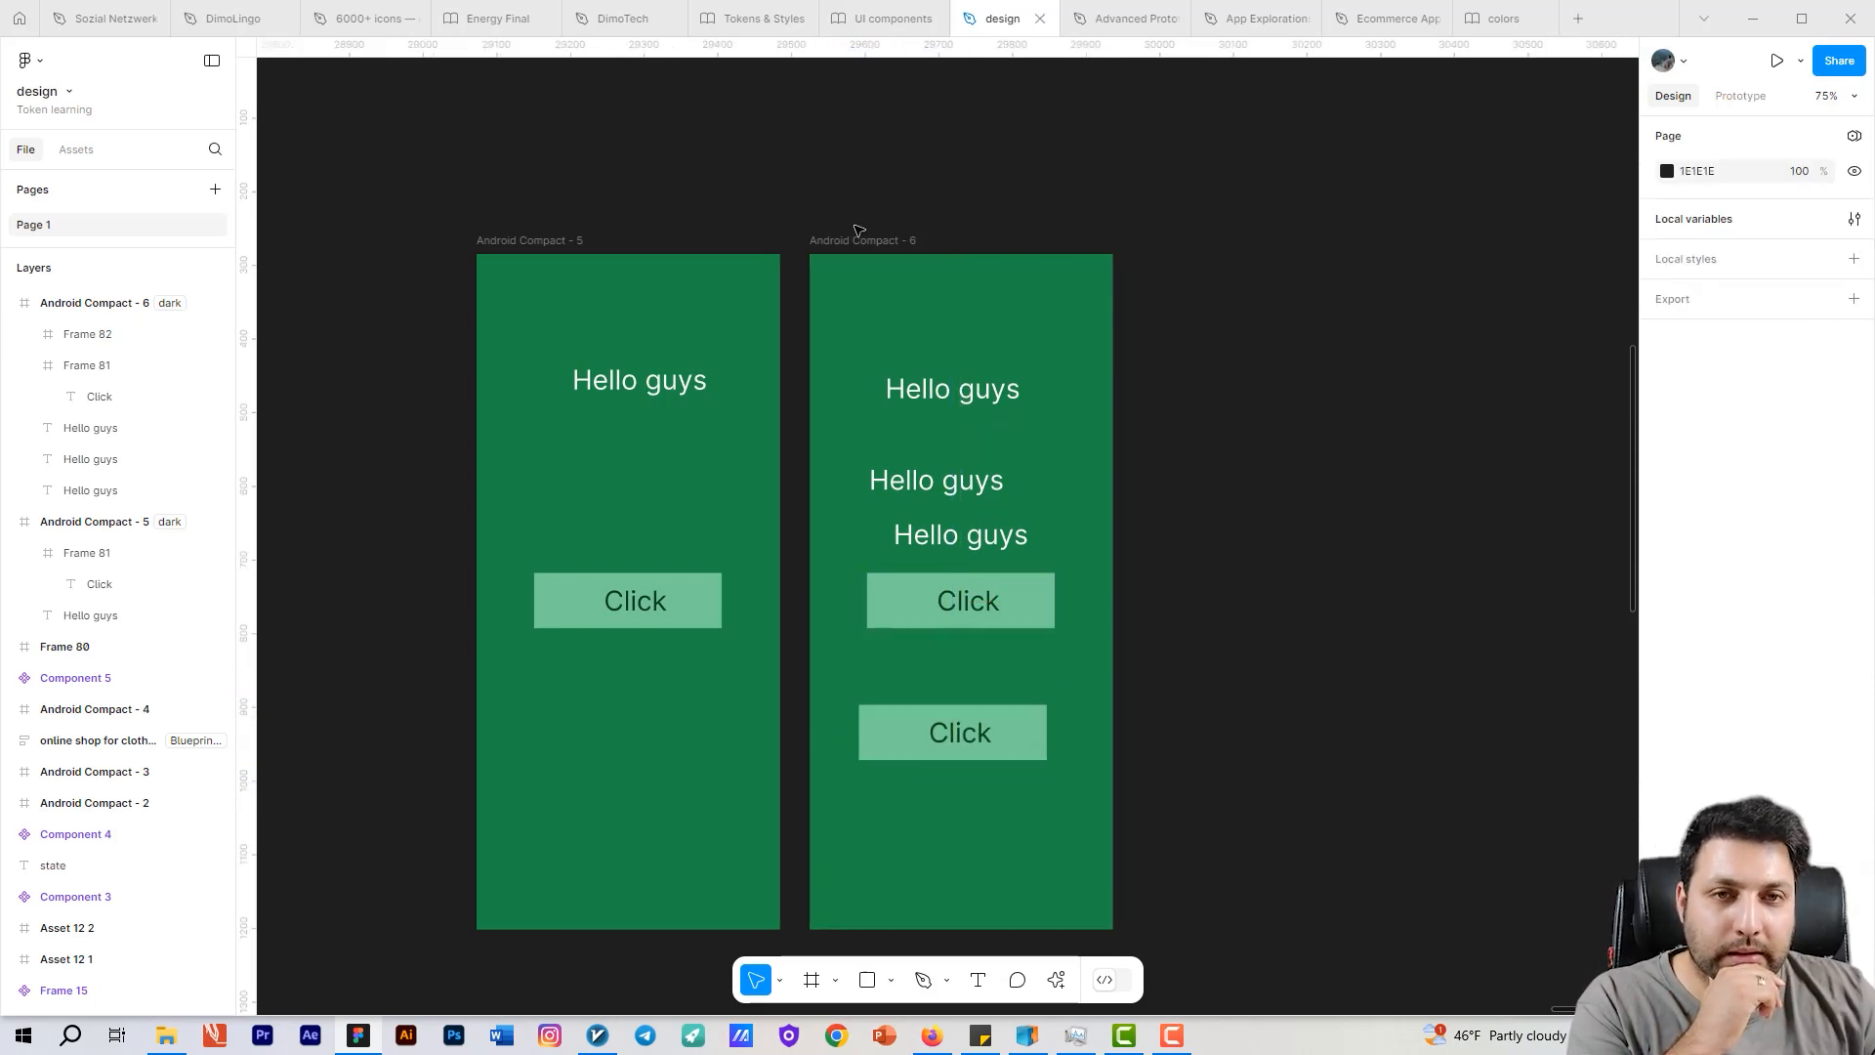
{"action": "left_click", "coordinate": [857, 232]}
{"action": "left_click", "coordinate": [1762, 510]}
{"action": "left_click", "coordinate": [1741, 495]}
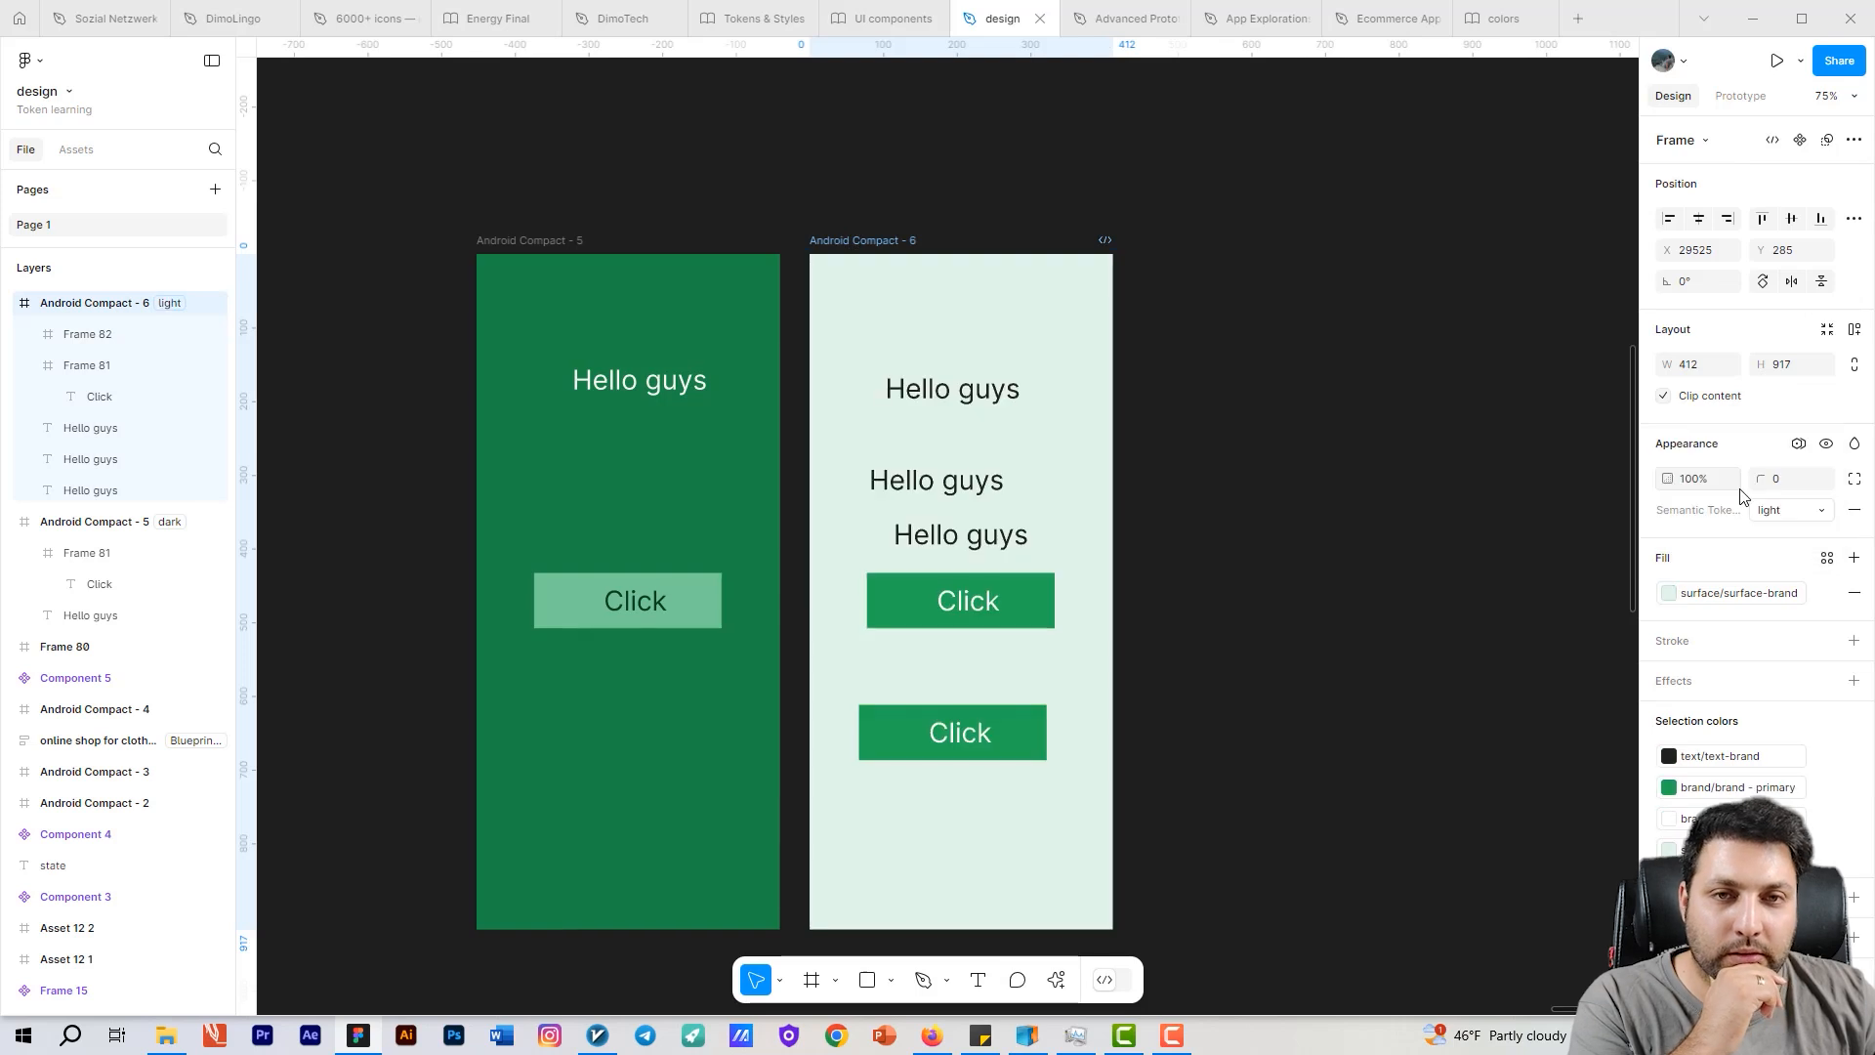
{"action": "left_click", "coordinate": [533, 242]}
{"action": "left_click", "coordinate": [1786, 541]}
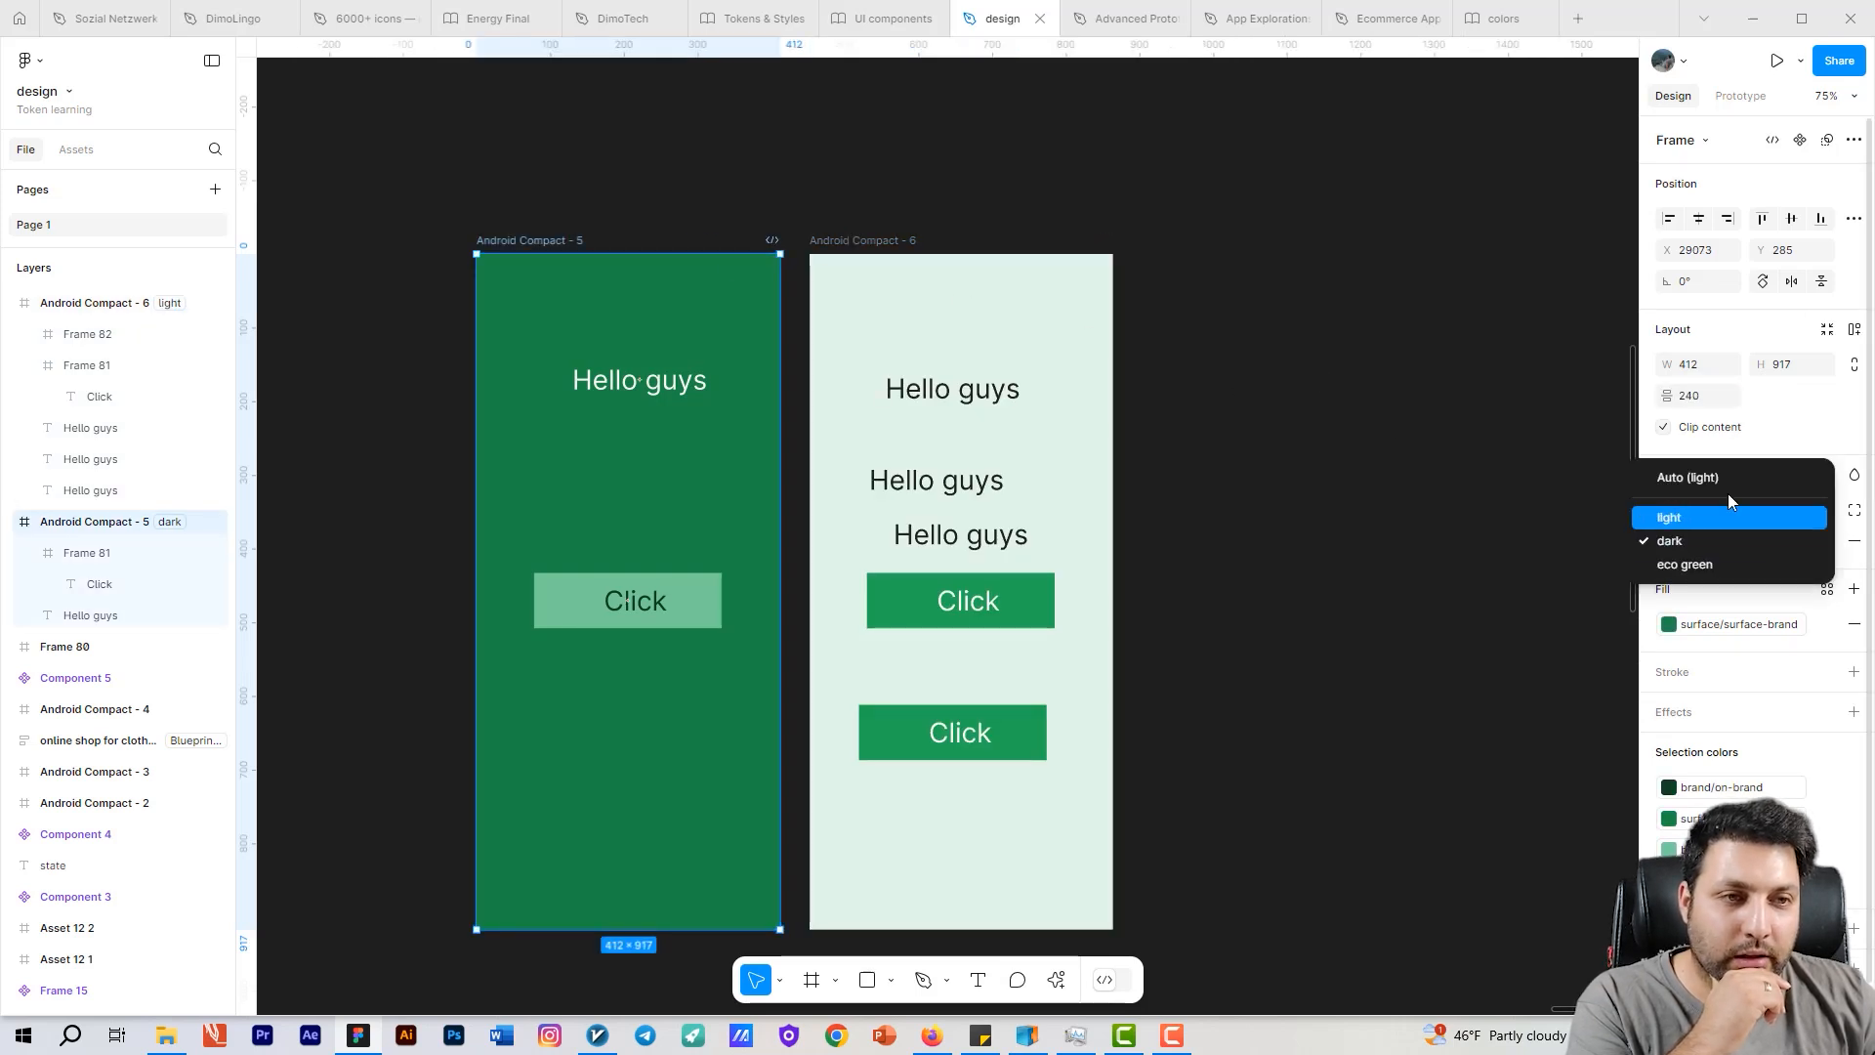
{"action": "left_click", "coordinate": [1711, 518]}
Step: Apply the secondary library variable to the fill of both Click buttons in Android Compact - 6
{"action": "left_click", "coordinate": [1016, 600]}
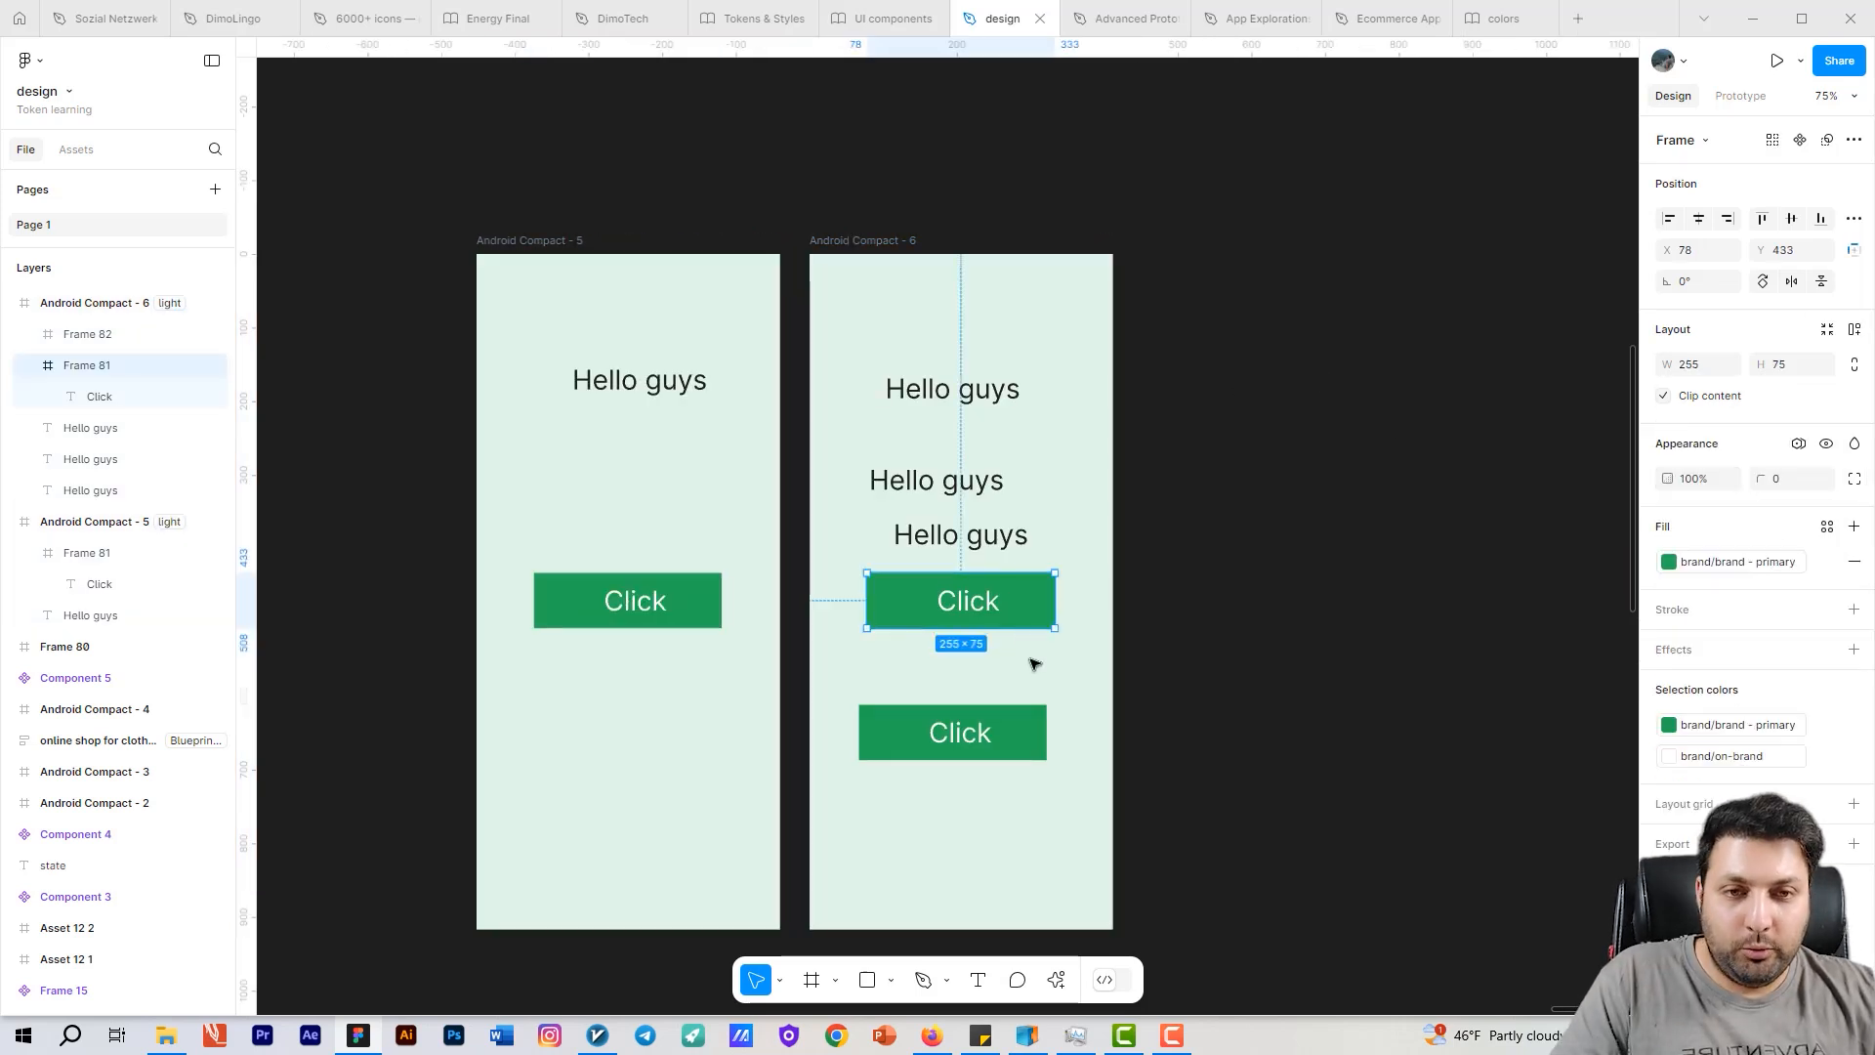
{"action": "left_click", "coordinate": [1009, 732], "text": "shift"}
{"action": "left_click", "coordinate": [1719, 592]}
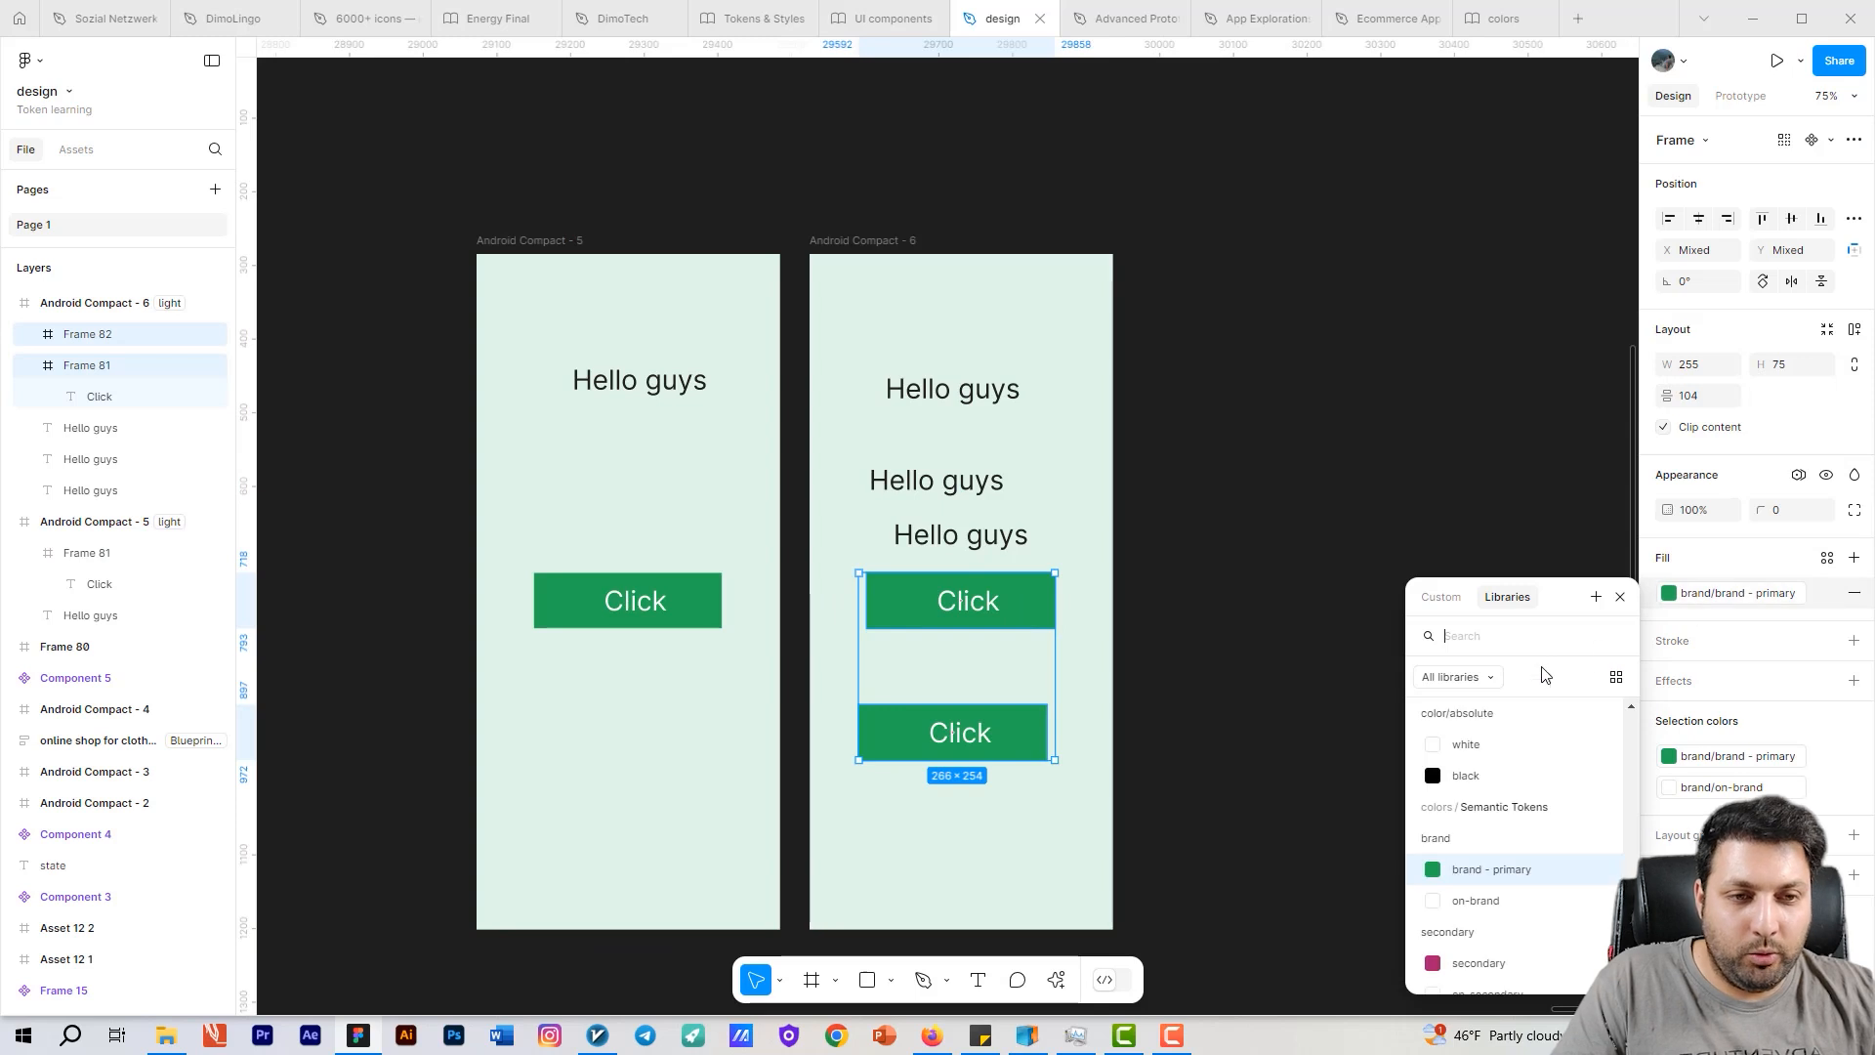
{"action": "left_click", "coordinate": [1465, 964]}
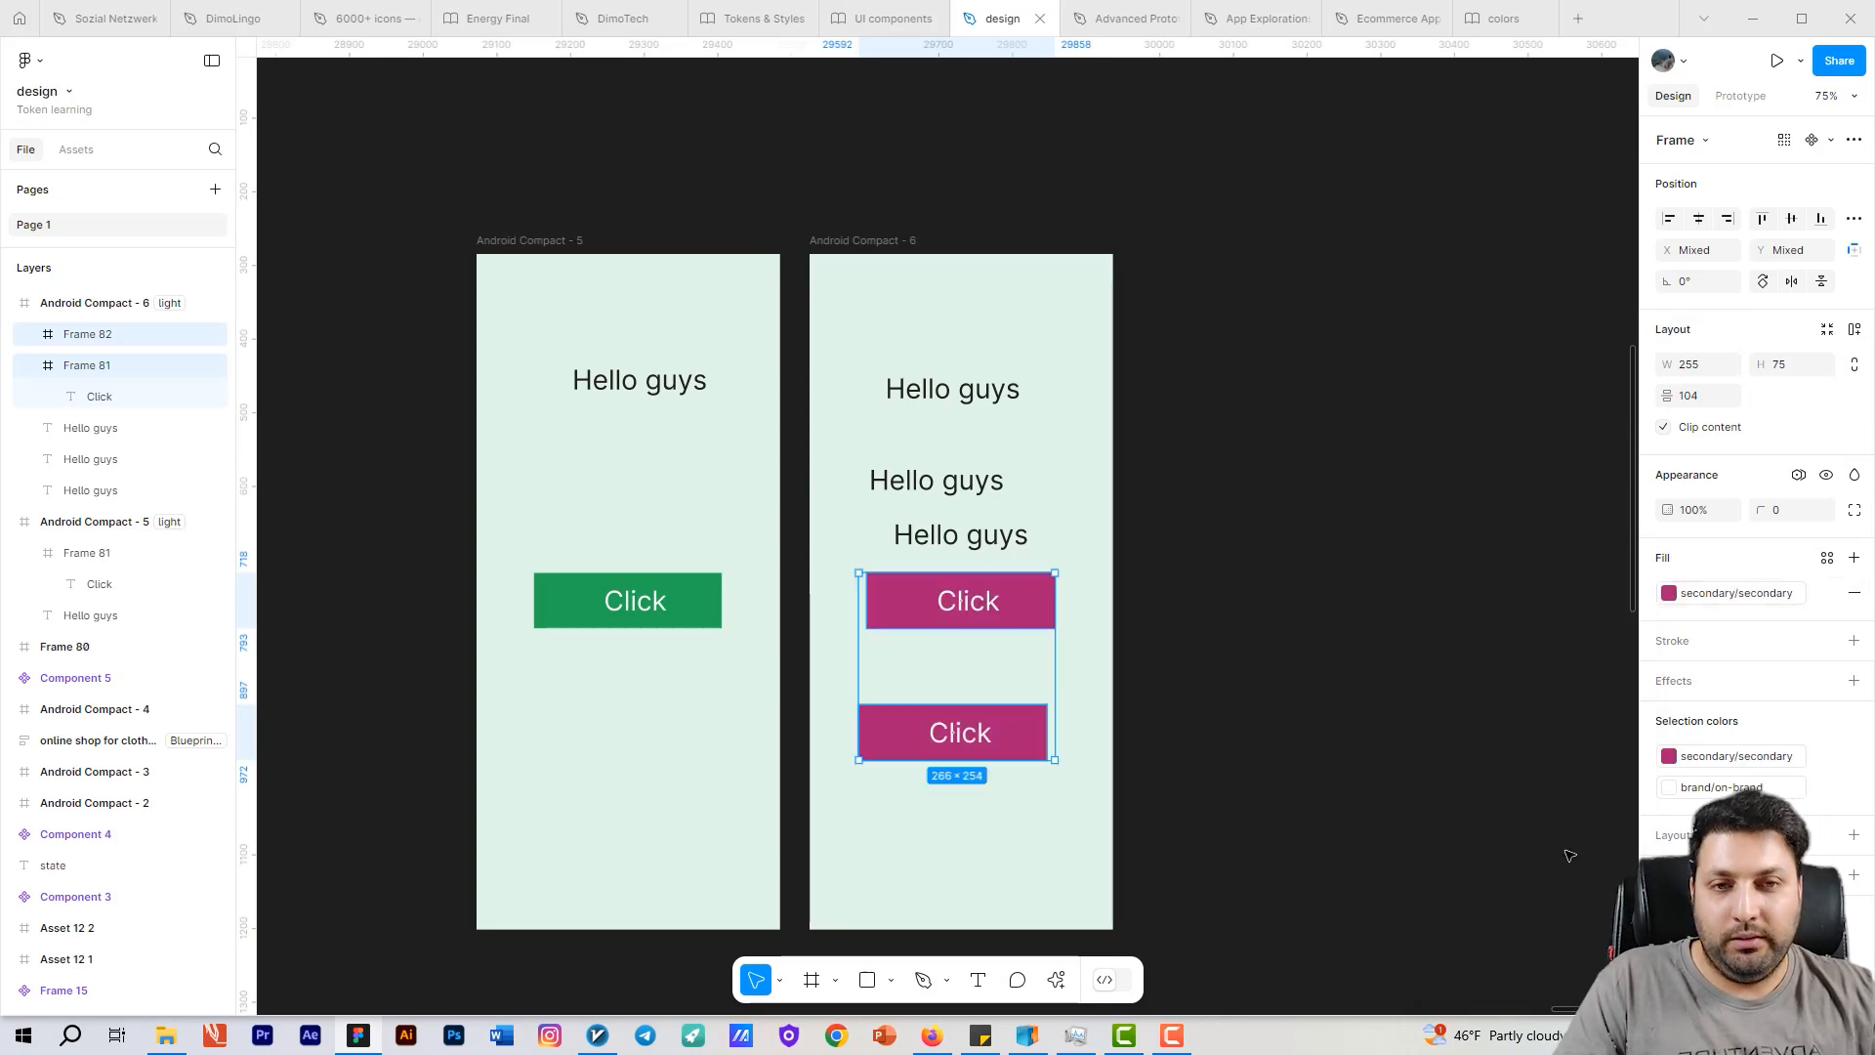
{"action": "left_click", "coordinate": [1033, 794]}
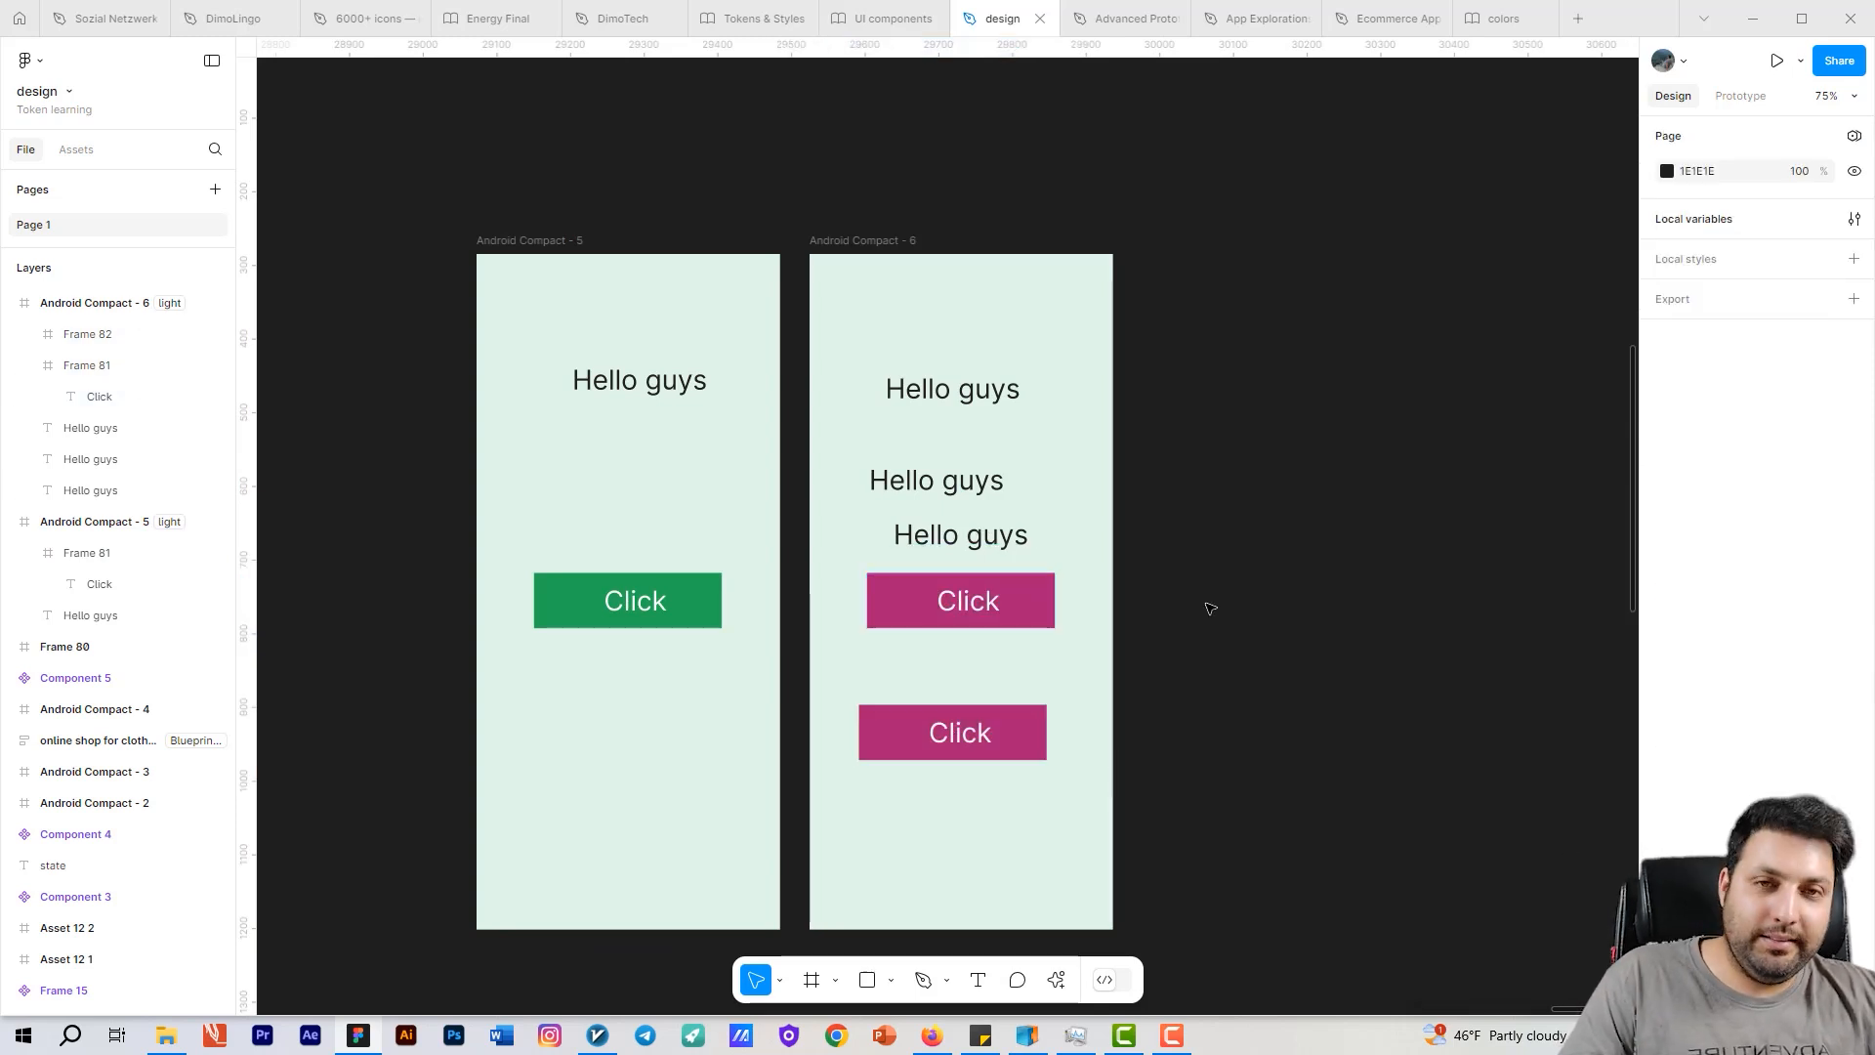
Step: Switch both Android Compact frames together to the dark and then the eco green Semantic Tokens mode
{"action": "scroll", "coordinate": [1246, 396], "scroll_direction": "down", "scroll_amount": 2}
{"action": "left_click_drag", "start_coordinate": [1267, 134], "coordinate": [415, 830]}
{"action": "left_click", "coordinate": [1321, 295]}
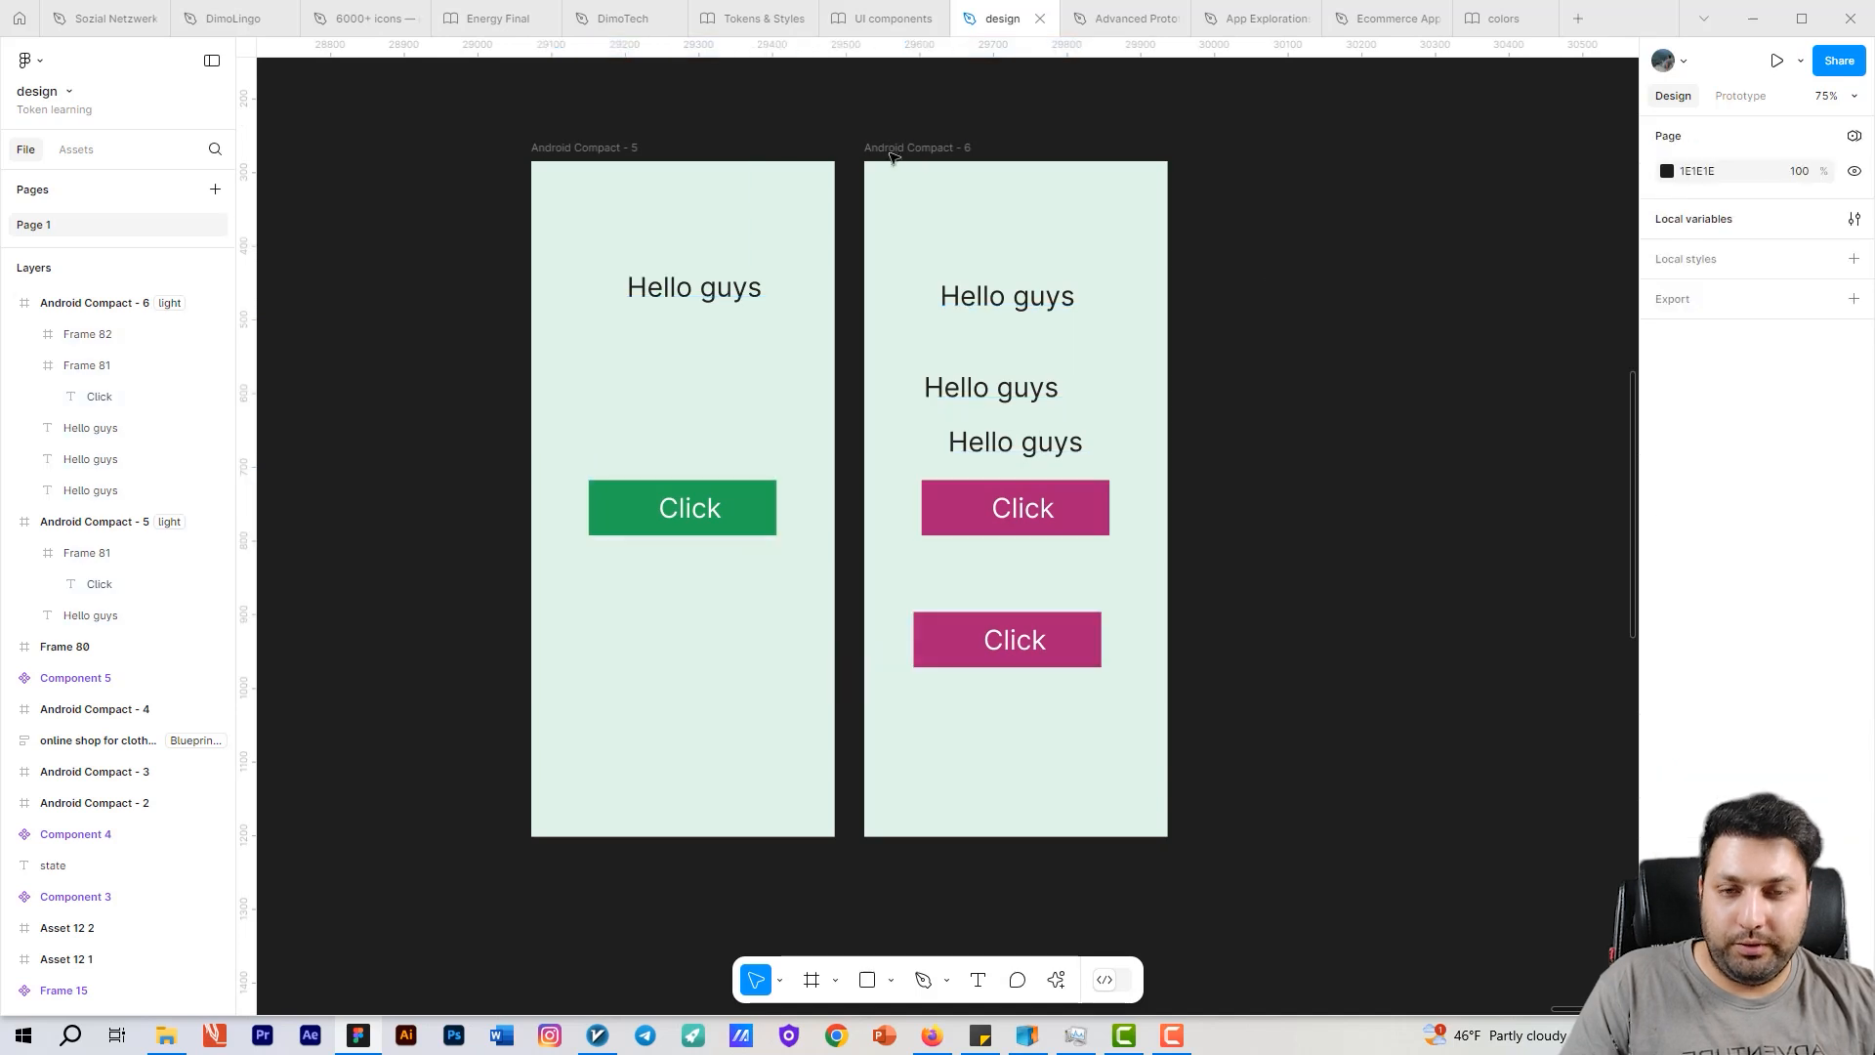
{"action": "left_click", "coordinate": [888, 149]}
{"action": "left_click", "coordinate": [589, 147], "text": "shift"}
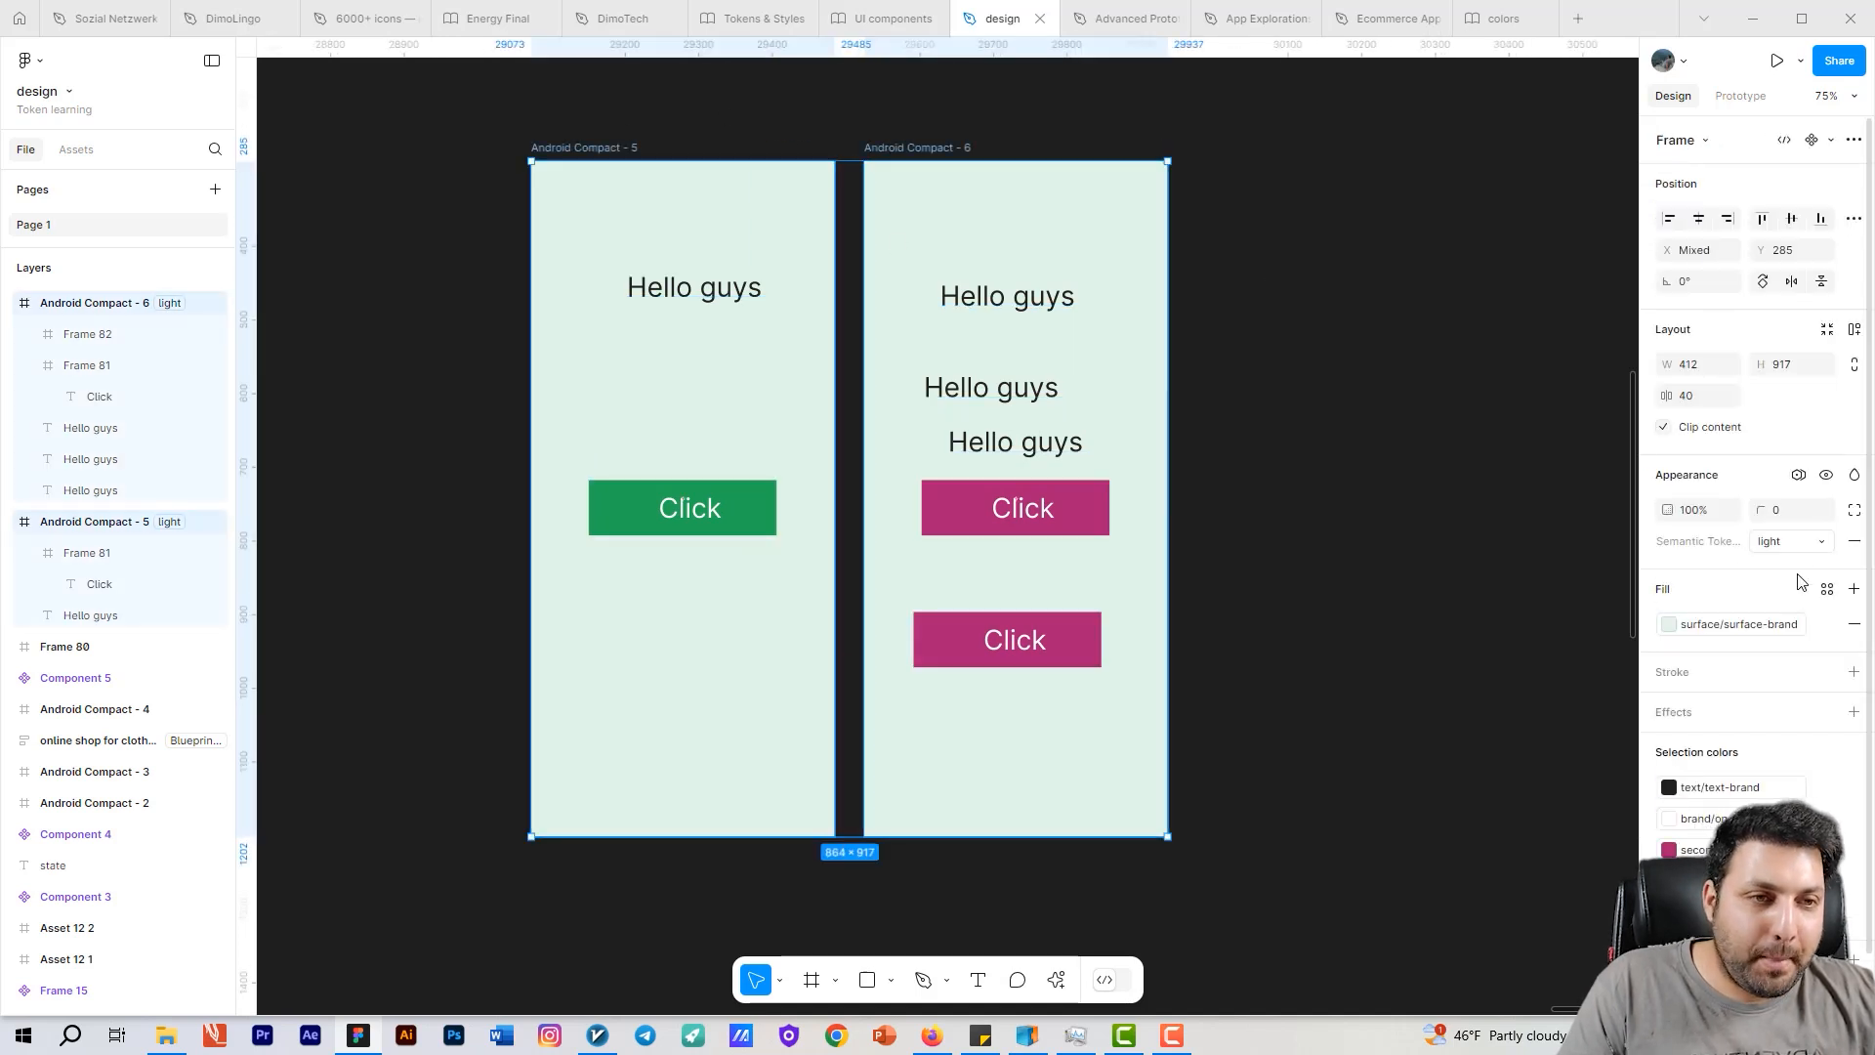
{"action": "left_click", "coordinate": [1769, 543]}
{"action": "left_click", "coordinate": [1713, 566]}
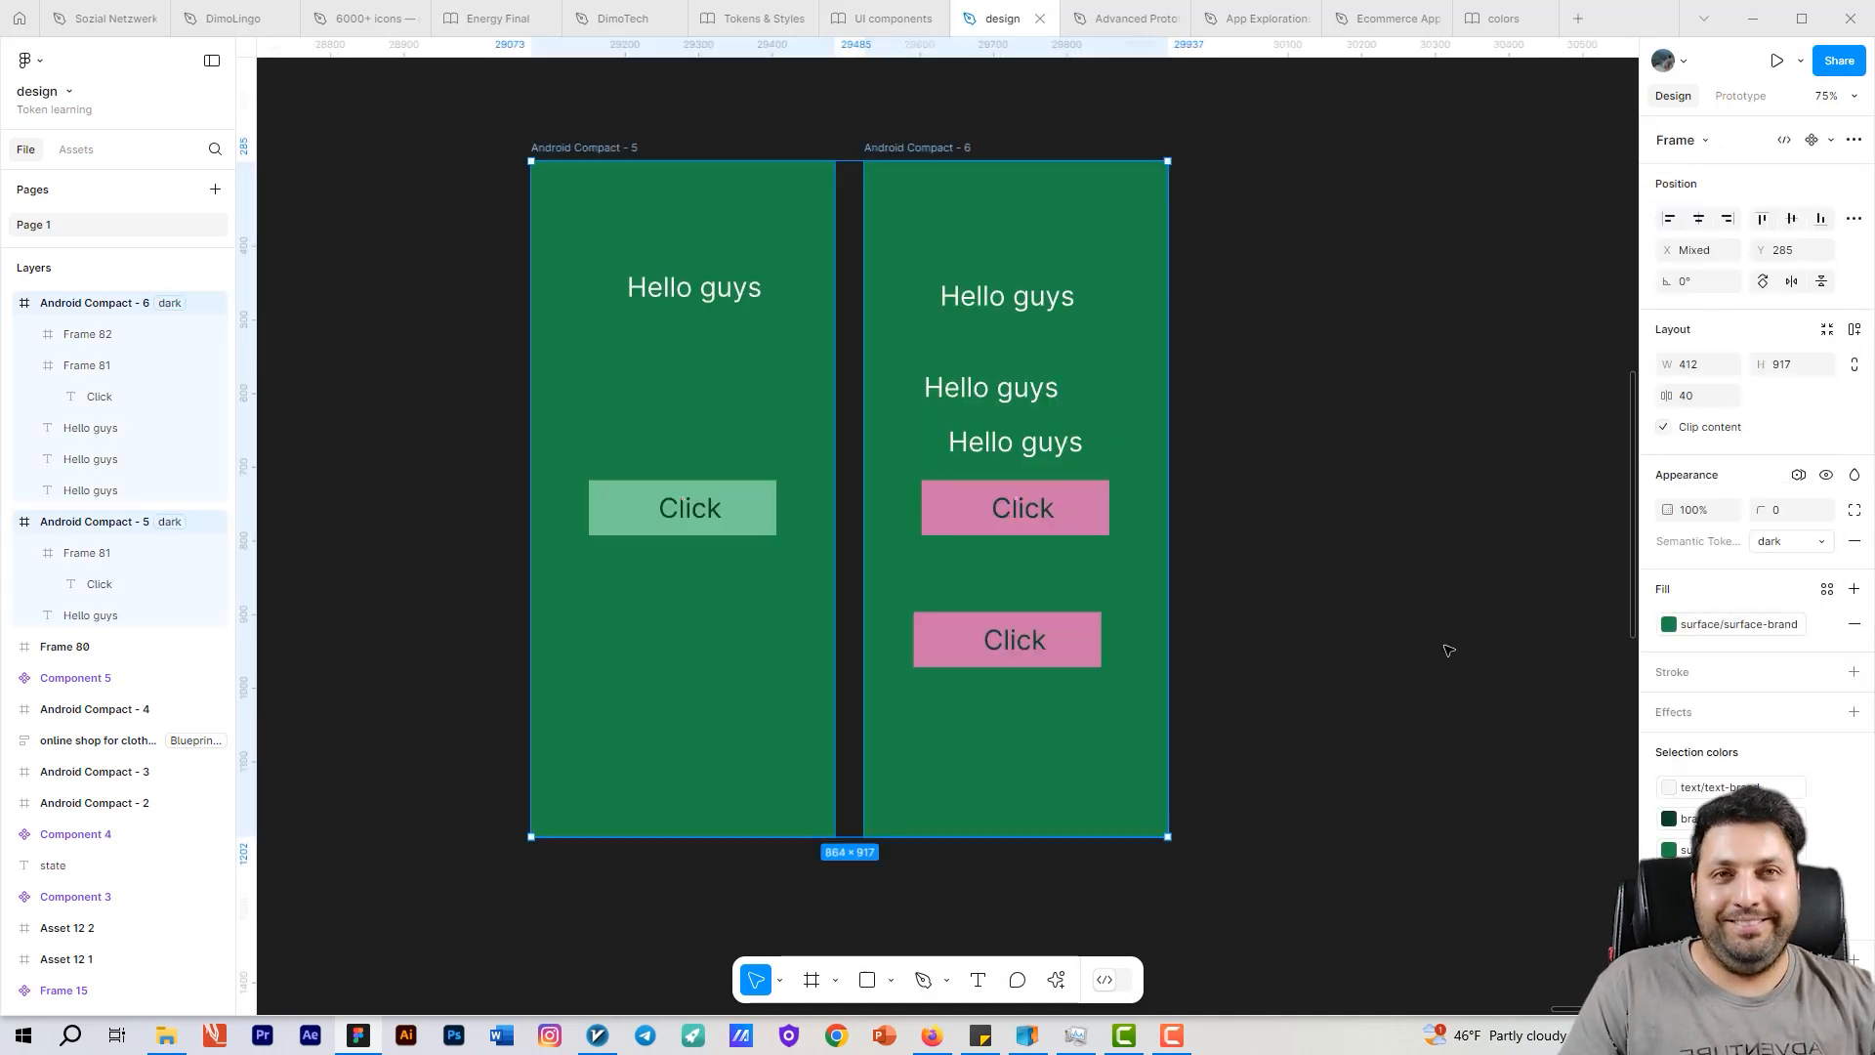
{"action": "left_click", "coordinate": [1782, 541]}
{"action": "left_click", "coordinate": [1760, 560]}
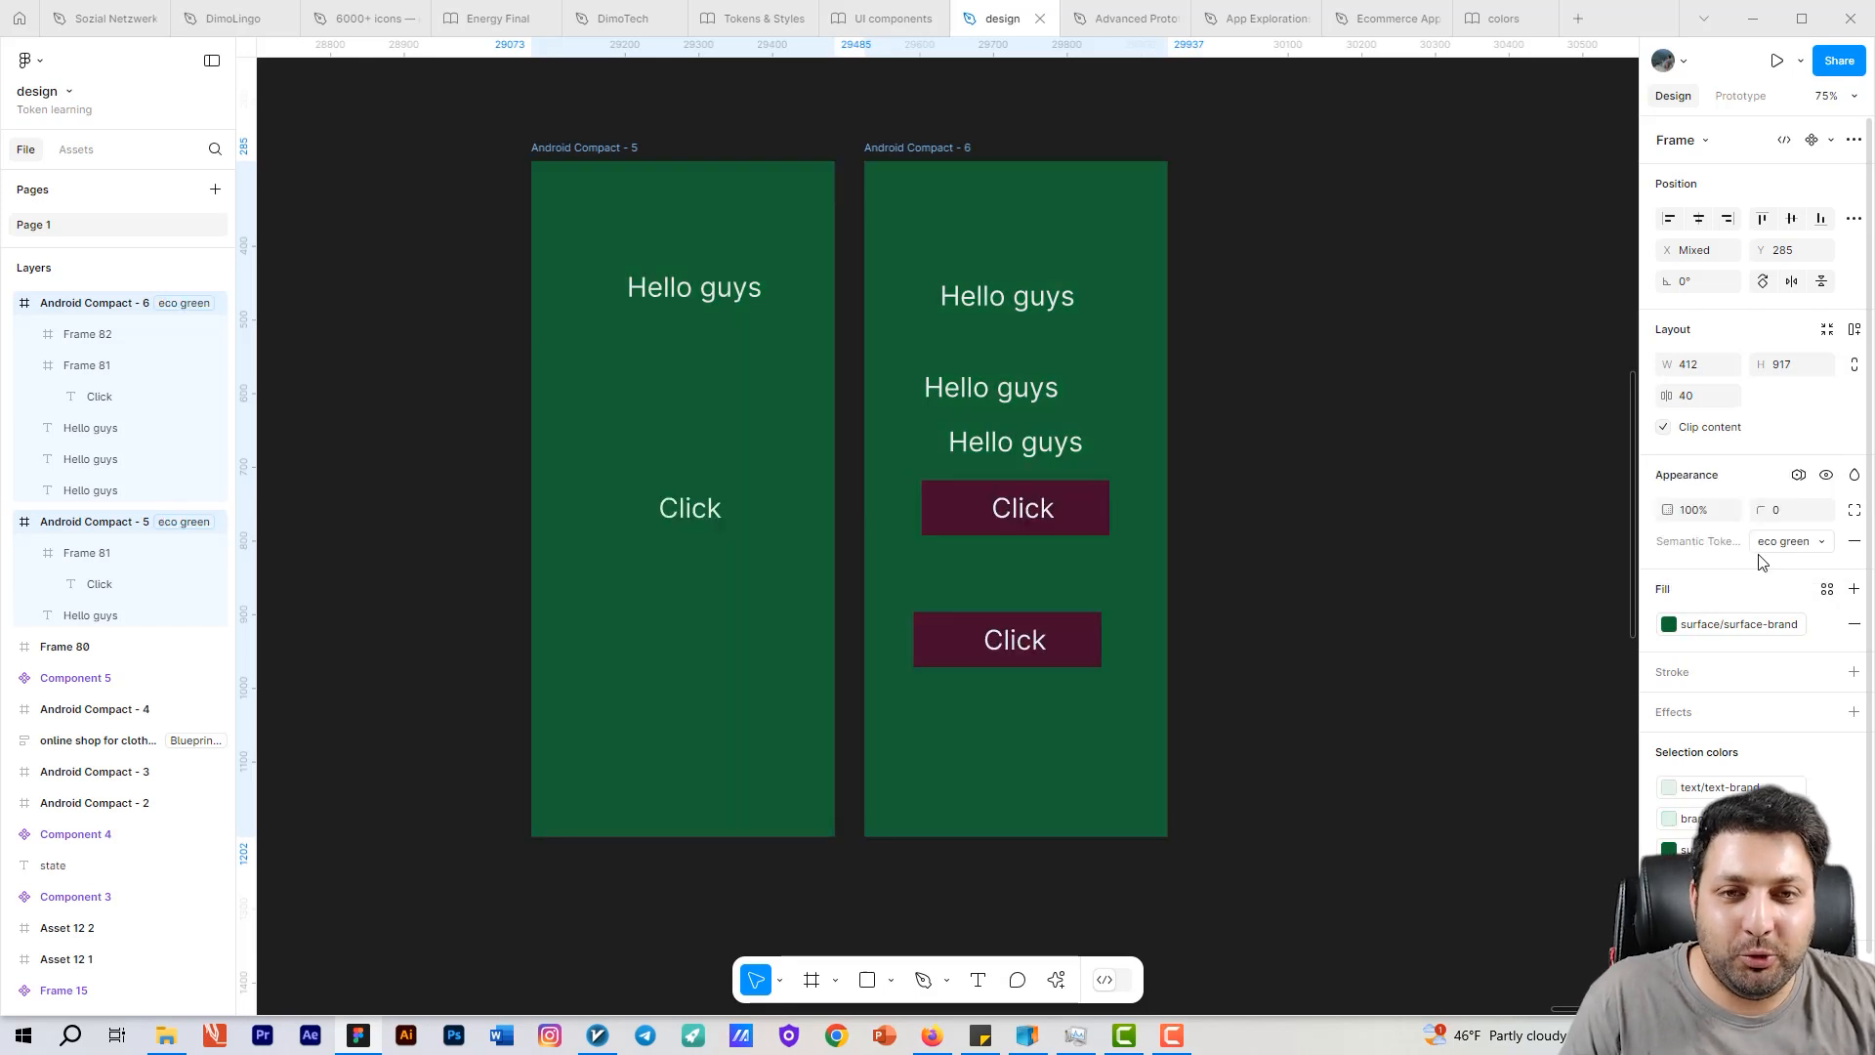
Step: Check the Click button's fill variable in Android Compact - 5 and the semantic variables in the colors file
{"action": "left_click", "coordinate": [748, 519]}
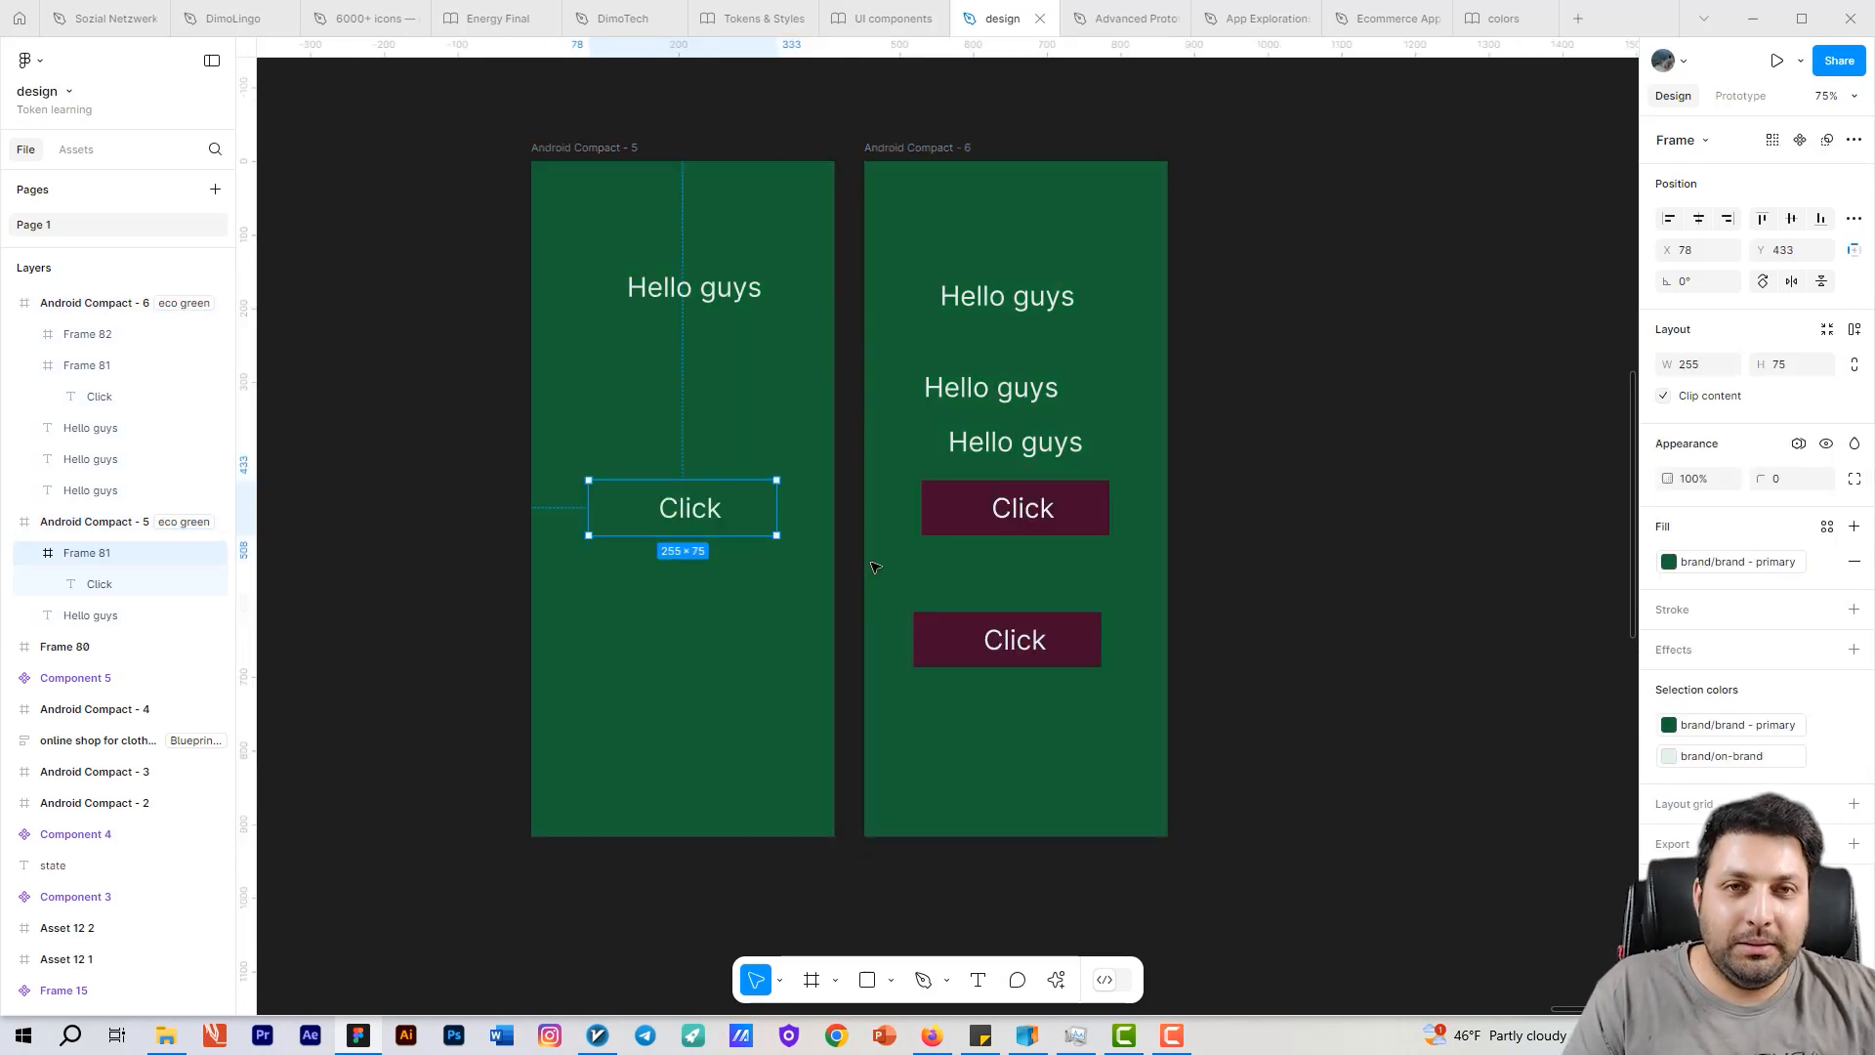
{"action": "left_click", "coordinate": [1494, 19]}
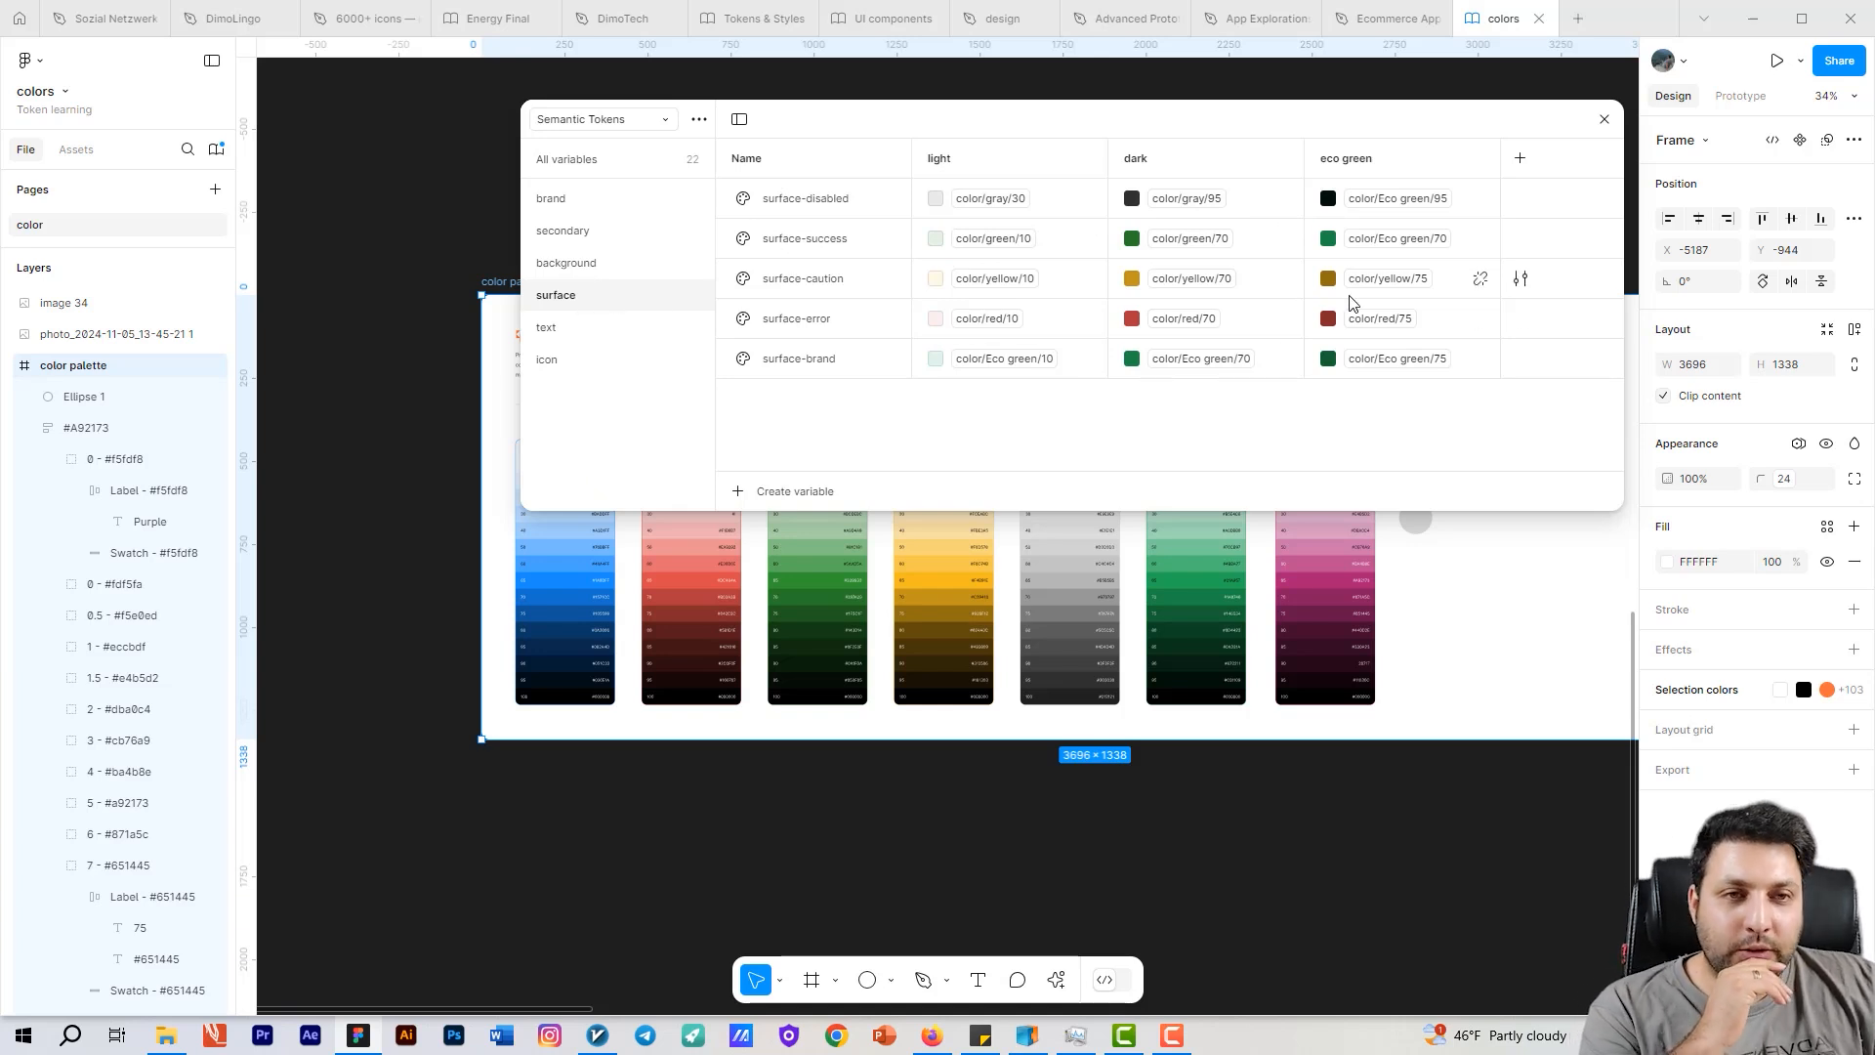
{"action": "left_click", "coordinate": [930, 809]}
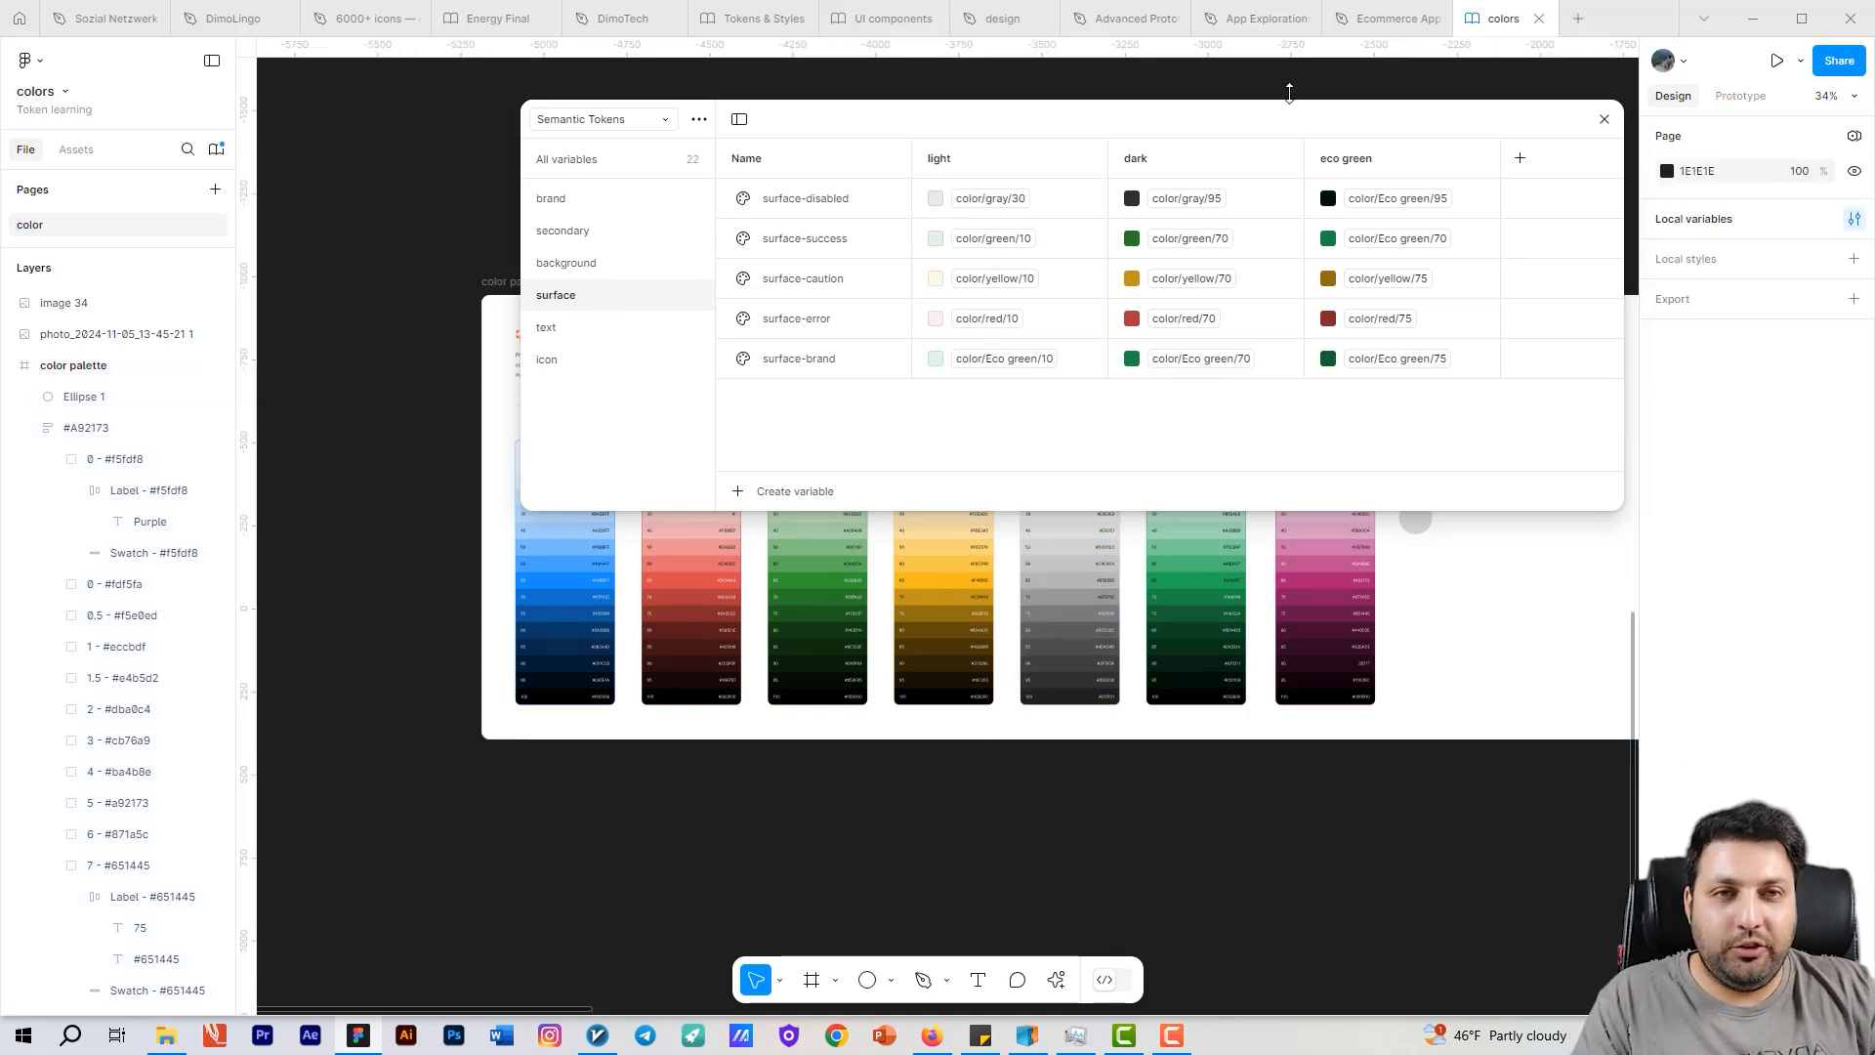
{"action": "left_click", "coordinate": [1026, 30]}
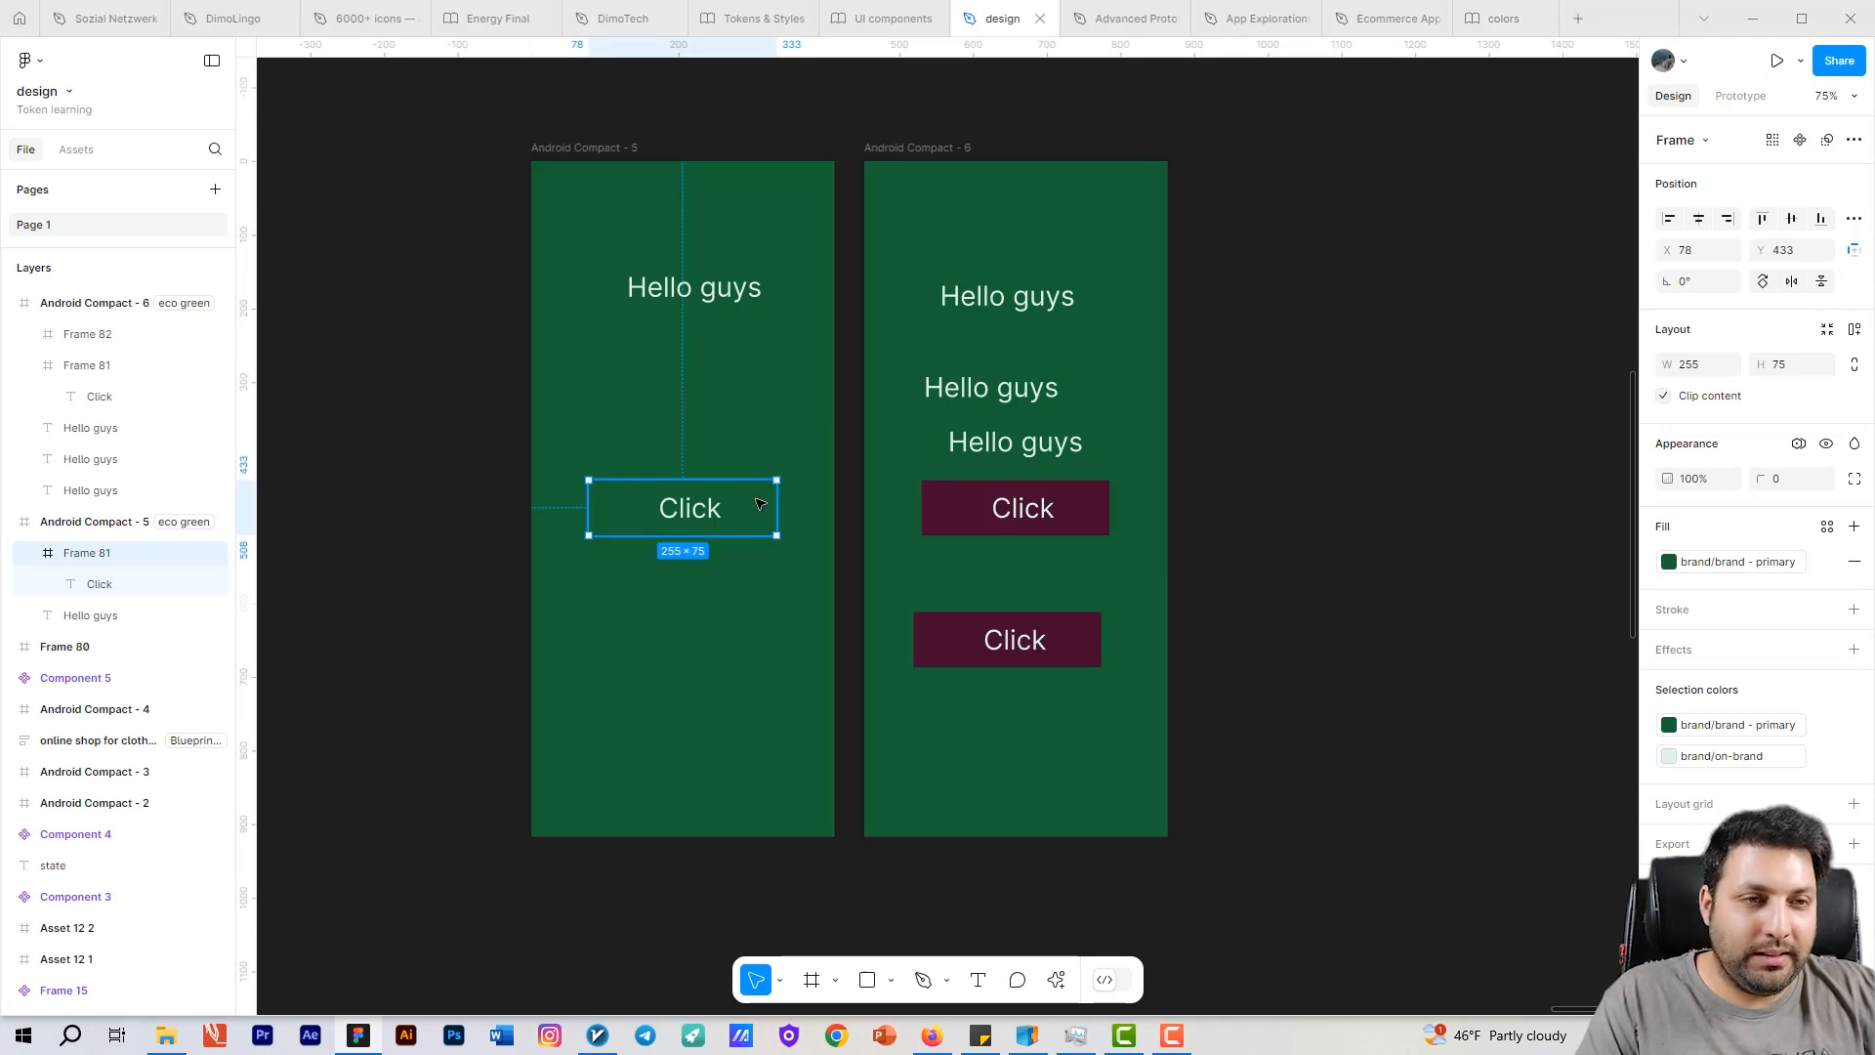
{"action": "left_click", "coordinate": [1709, 561]}
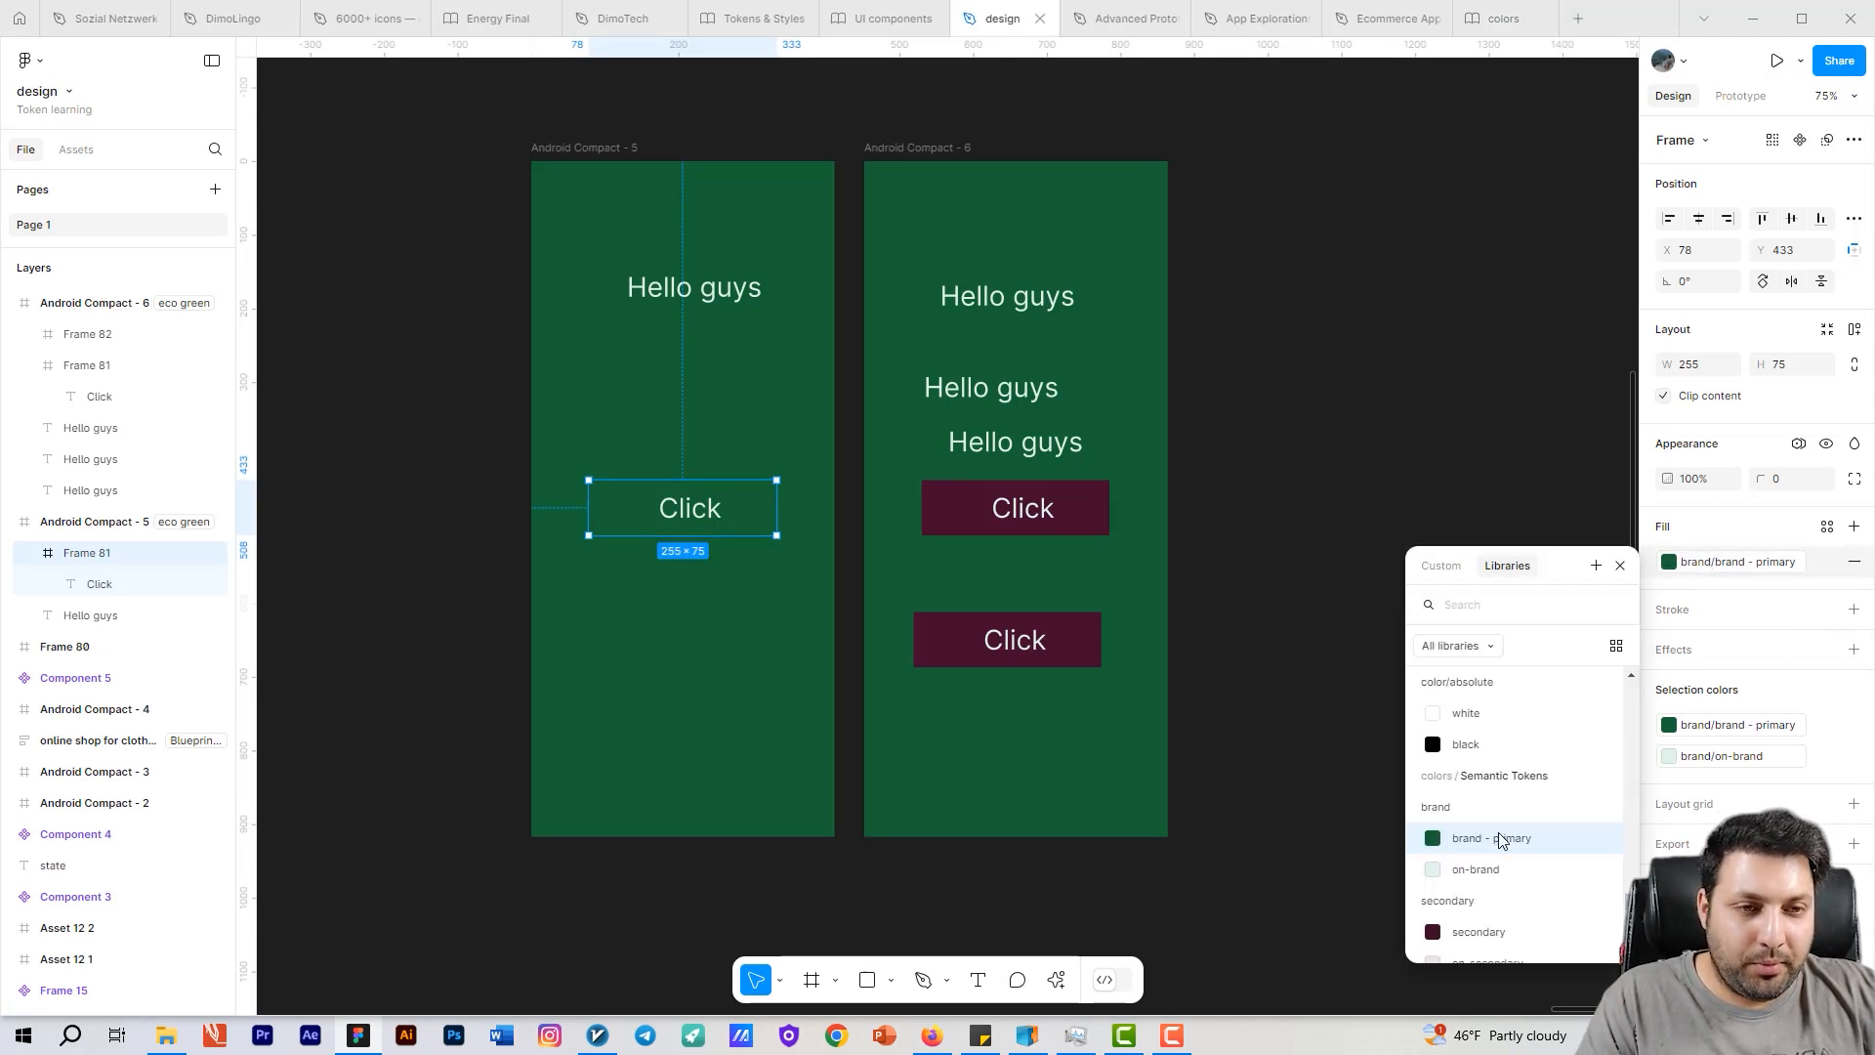
Step: Switch to the colors file and set the brand - primary variable's eco green value to color/Eco green/50
{"action": "left_click", "coordinate": [1491, 19]}
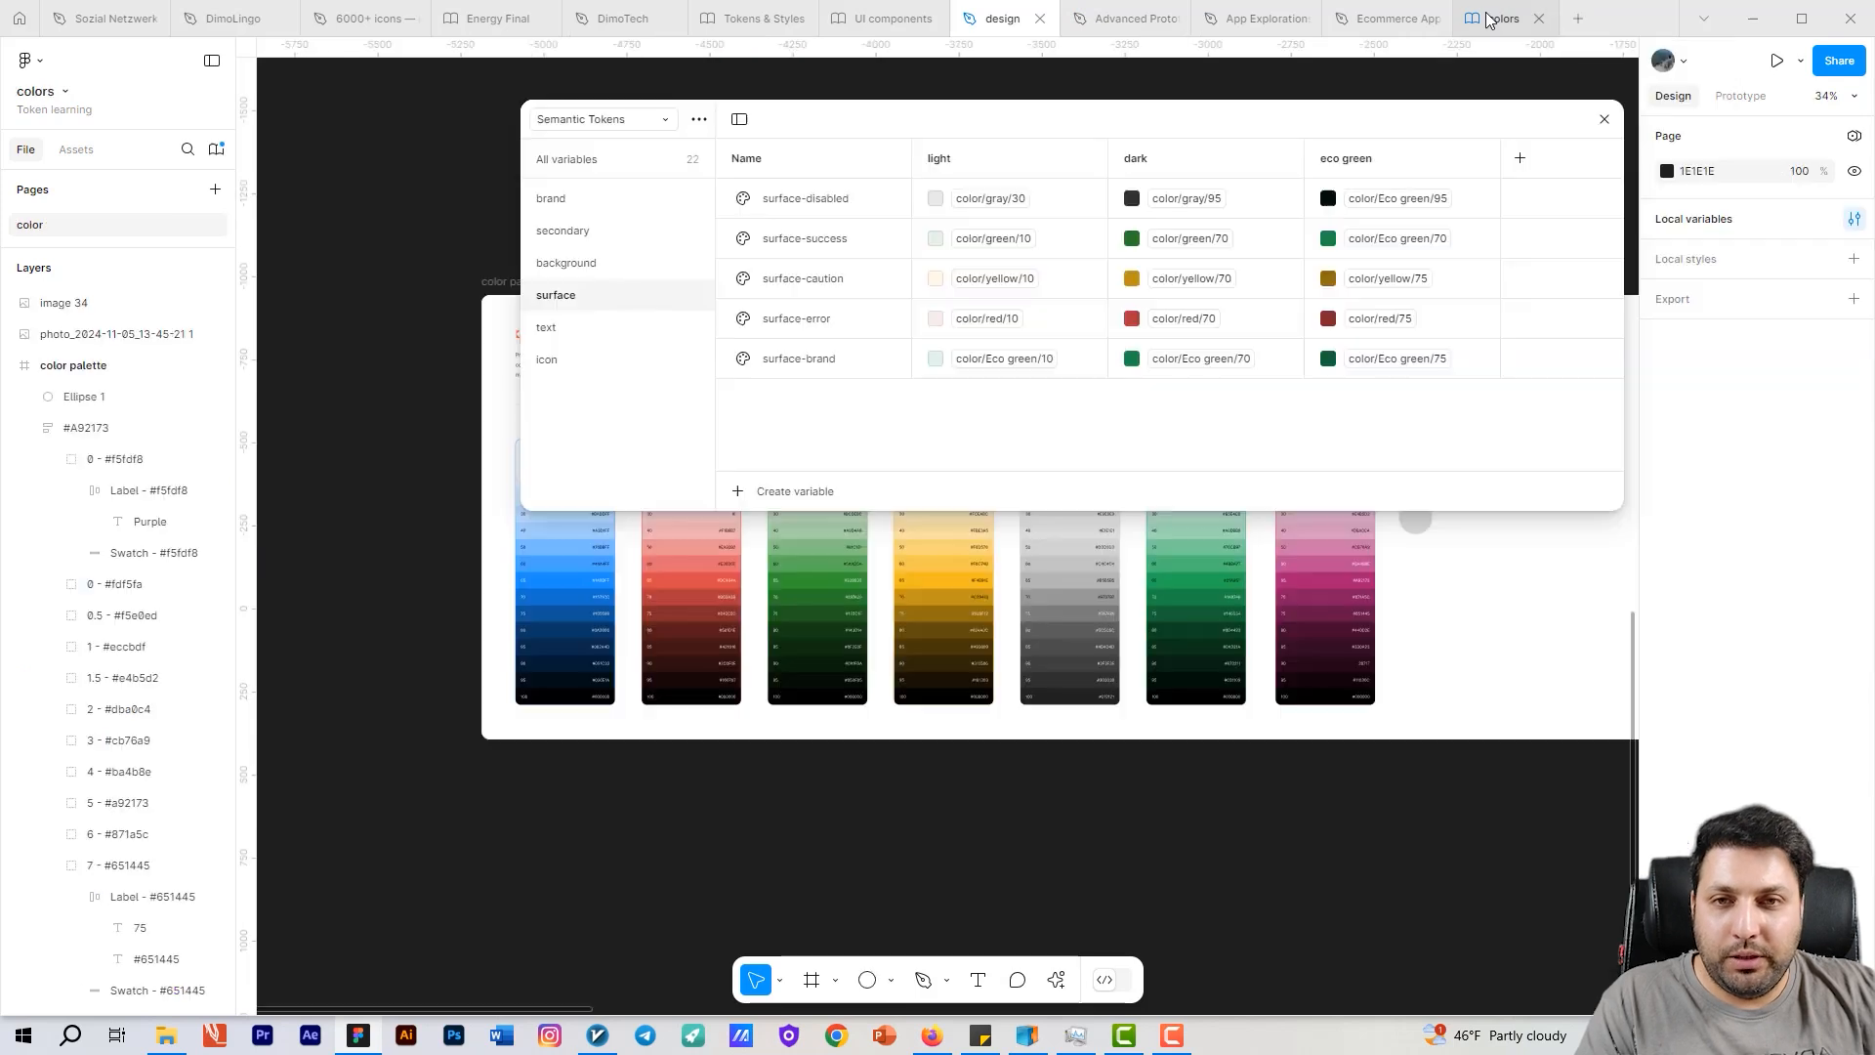
{"action": "left_click", "coordinate": [551, 198]}
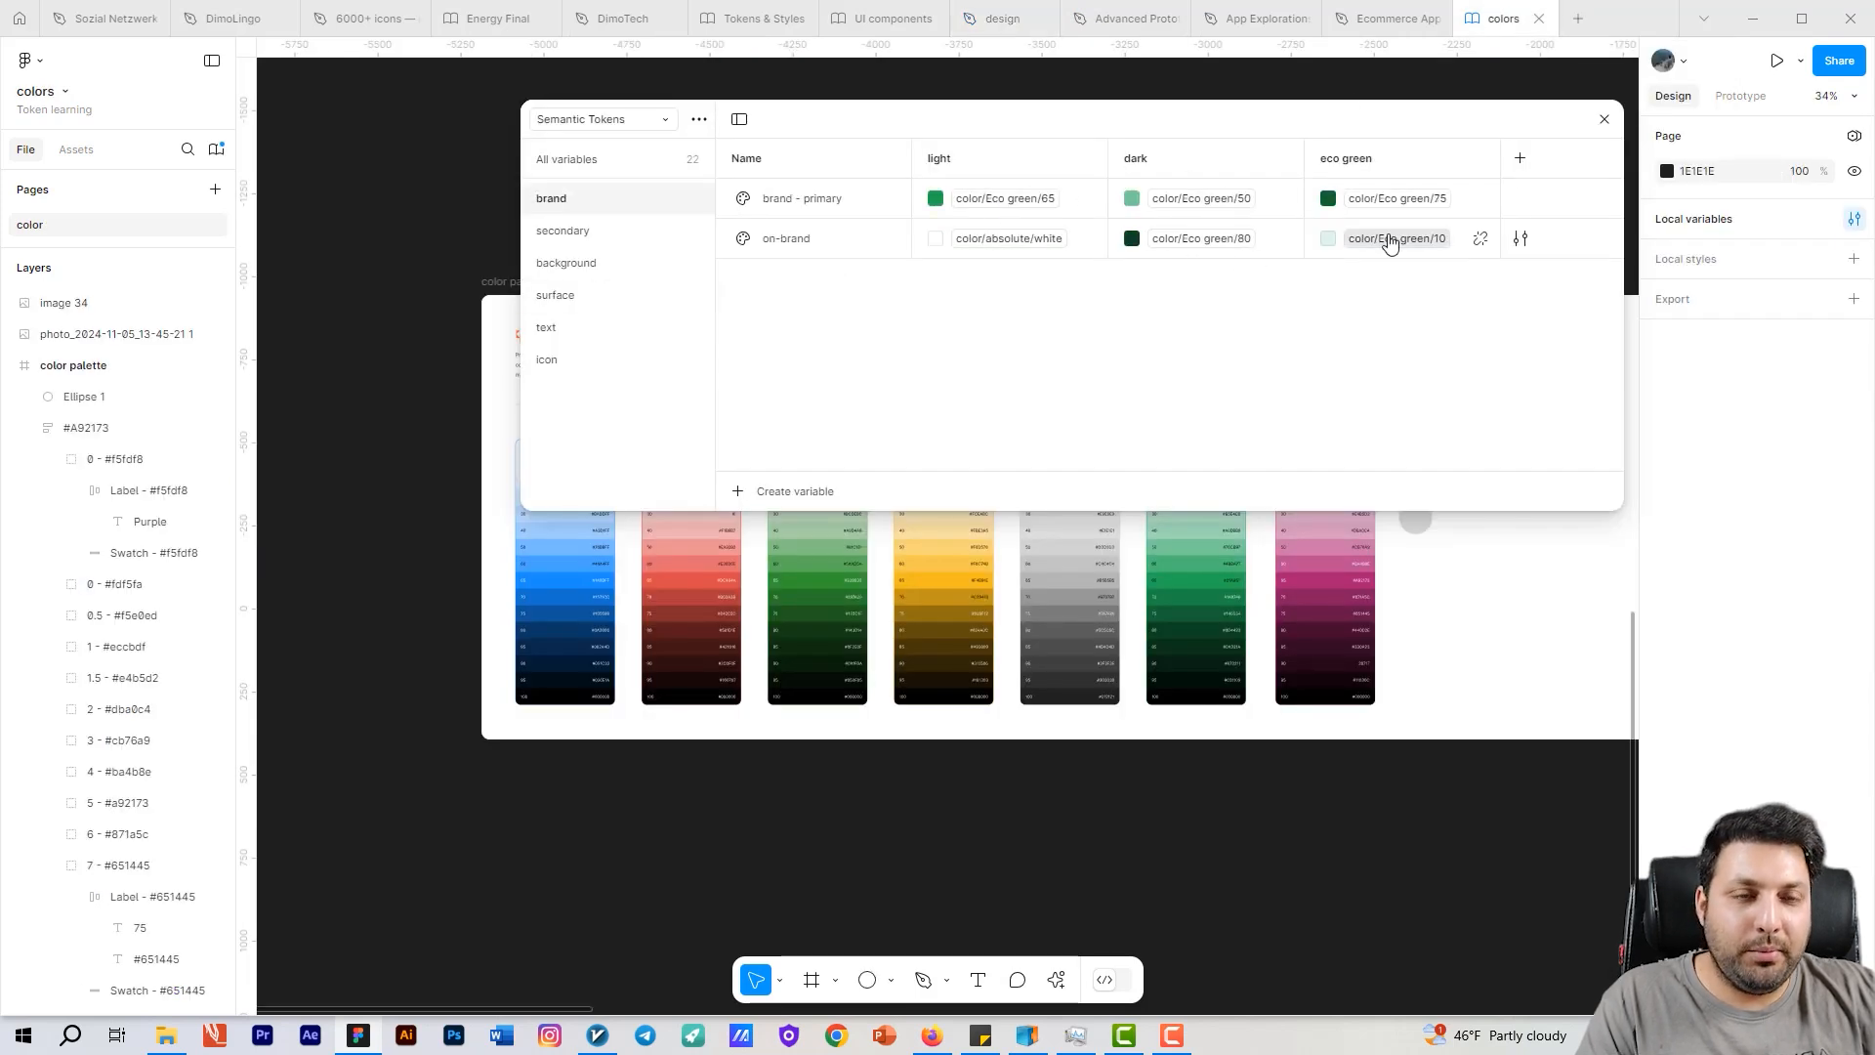
{"action": "left_click", "coordinate": [1370, 200]}
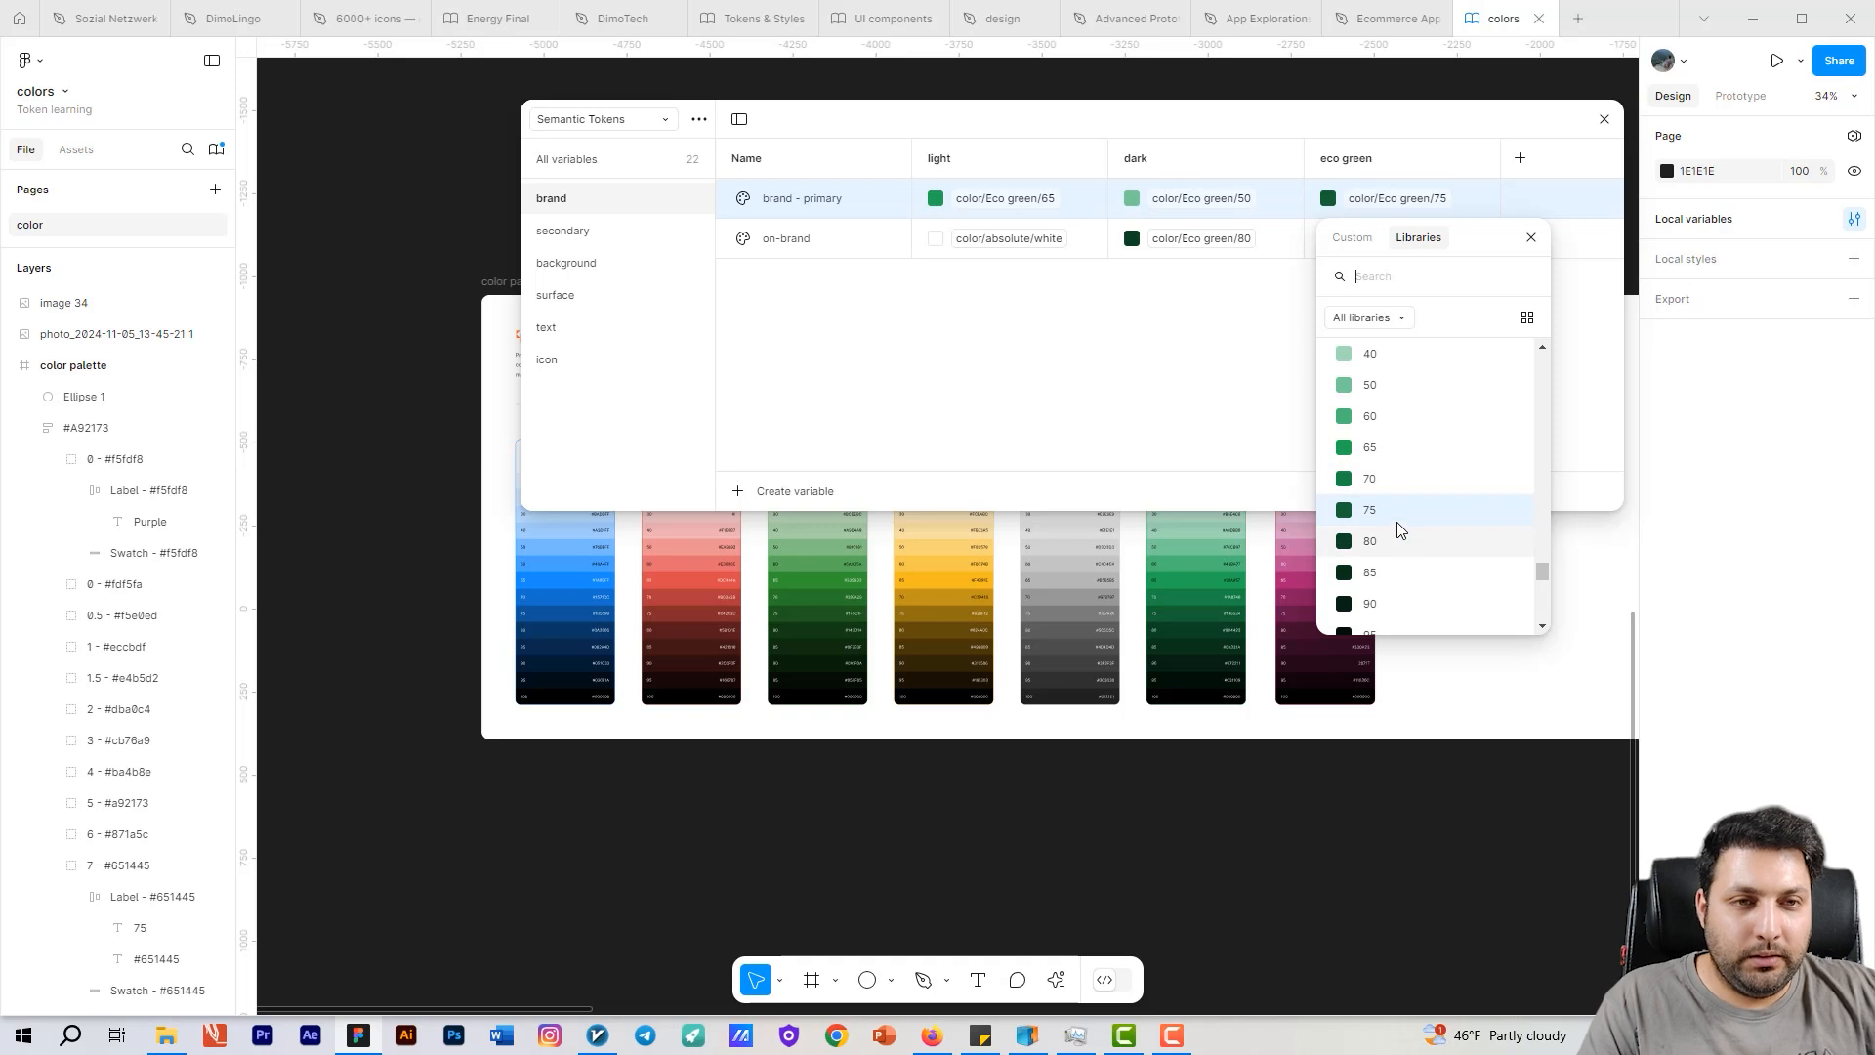
{"action": "left_click", "coordinate": [1406, 385]}
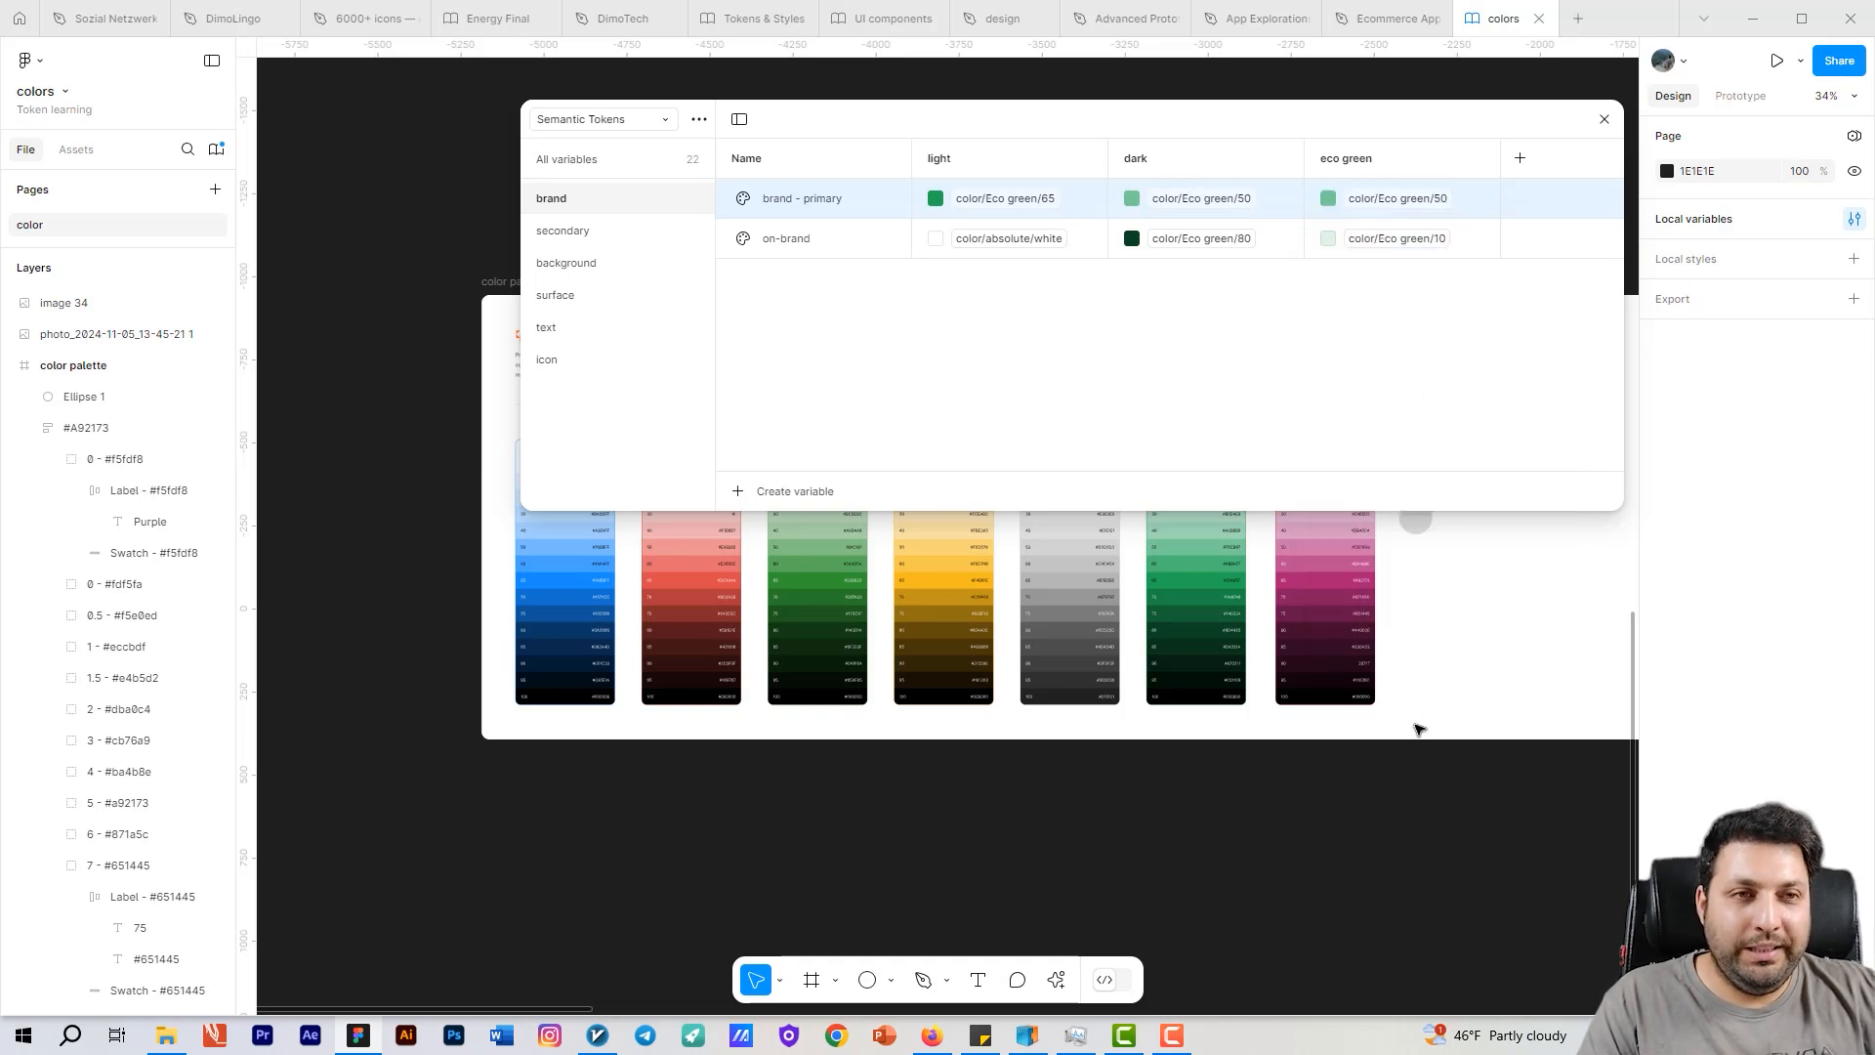
Step: Close the variables table and publish the modified Semantic Tokens collection to the colors library
{"action": "left_click", "coordinate": [1603, 118]}
{"action": "left_click", "coordinate": [216, 148]}
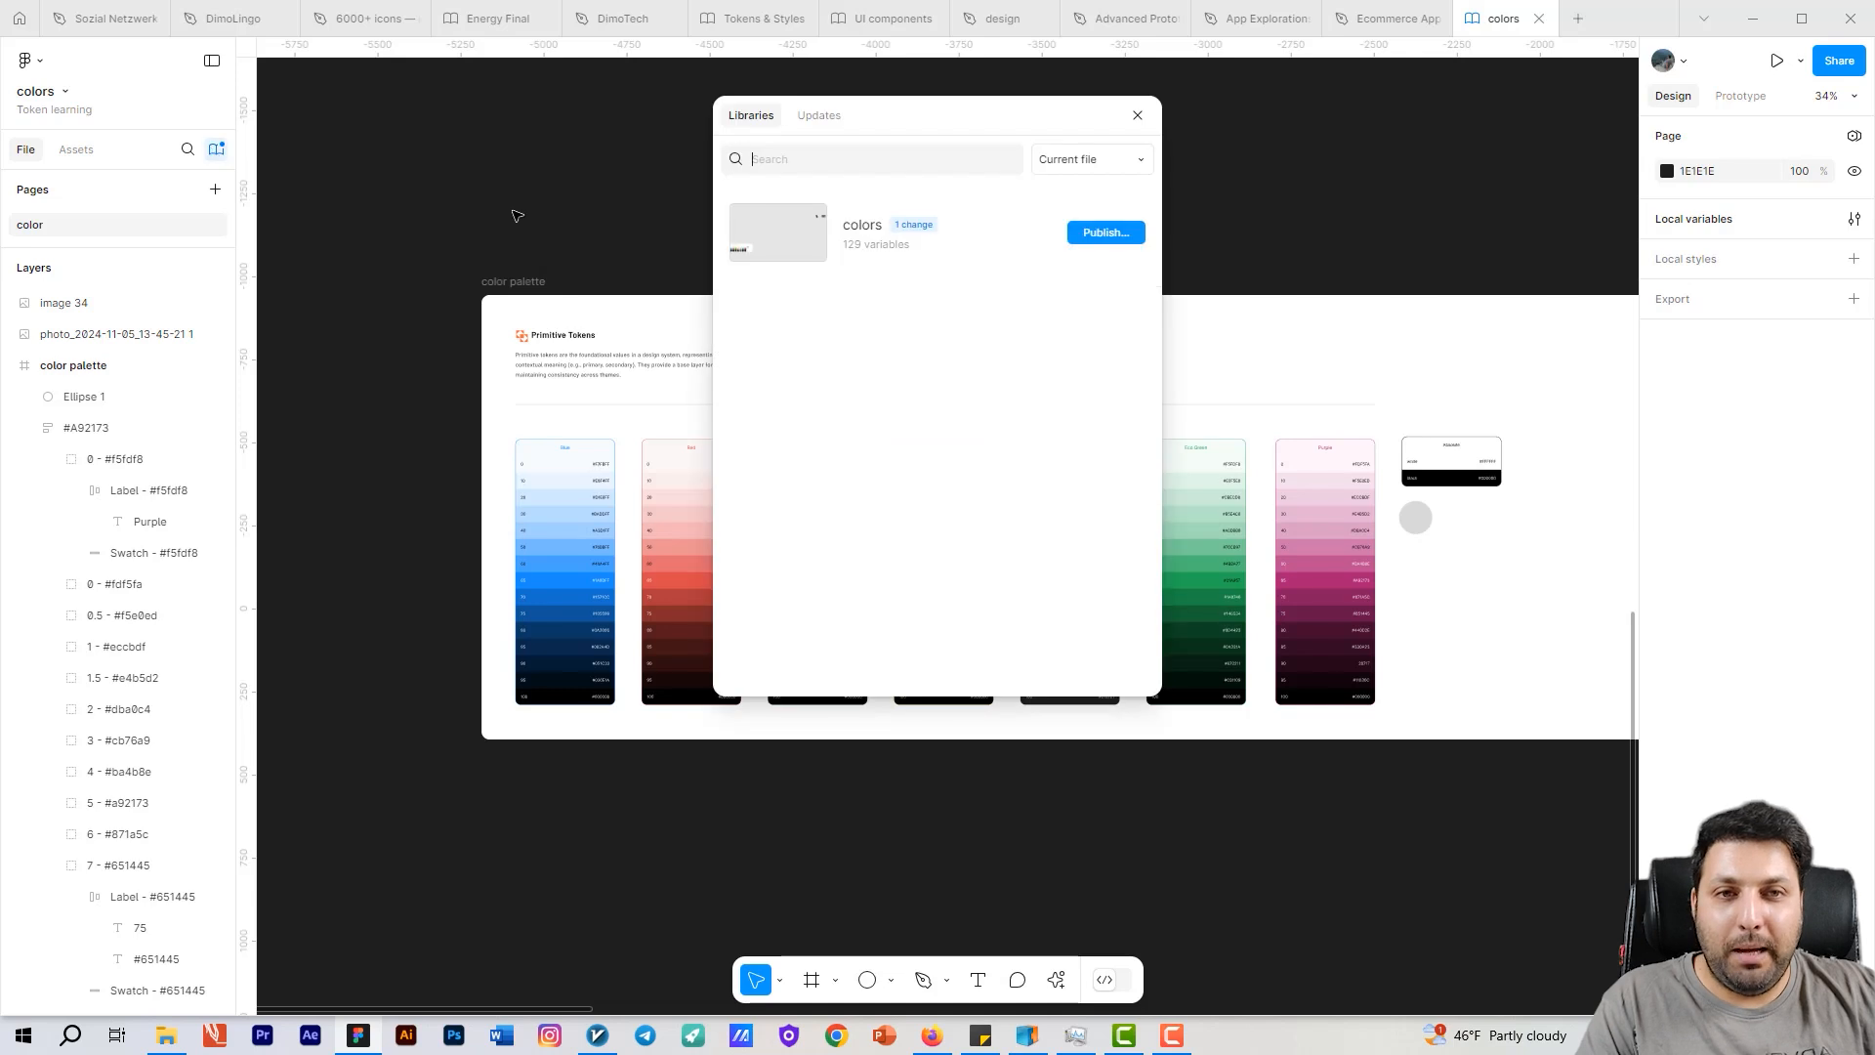
{"action": "left_click", "coordinate": [1117, 244]}
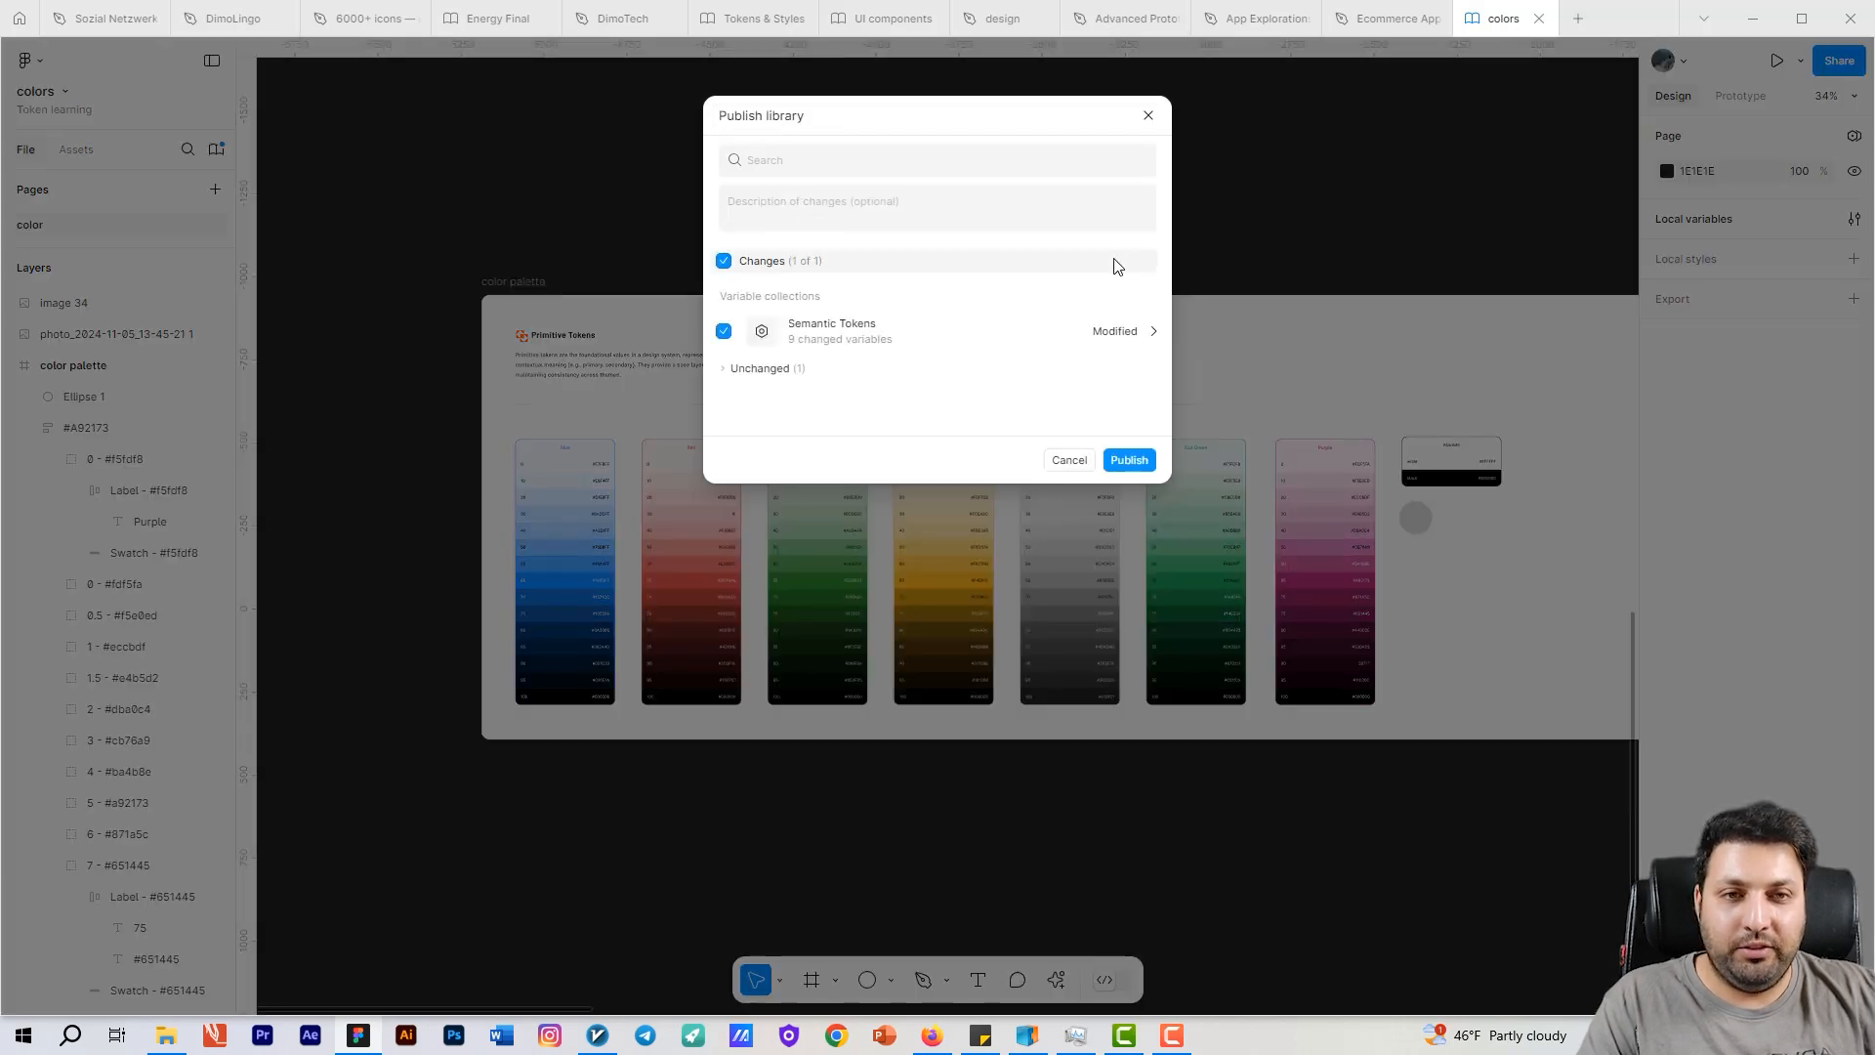
{"action": "left_click", "coordinate": [1131, 464]}
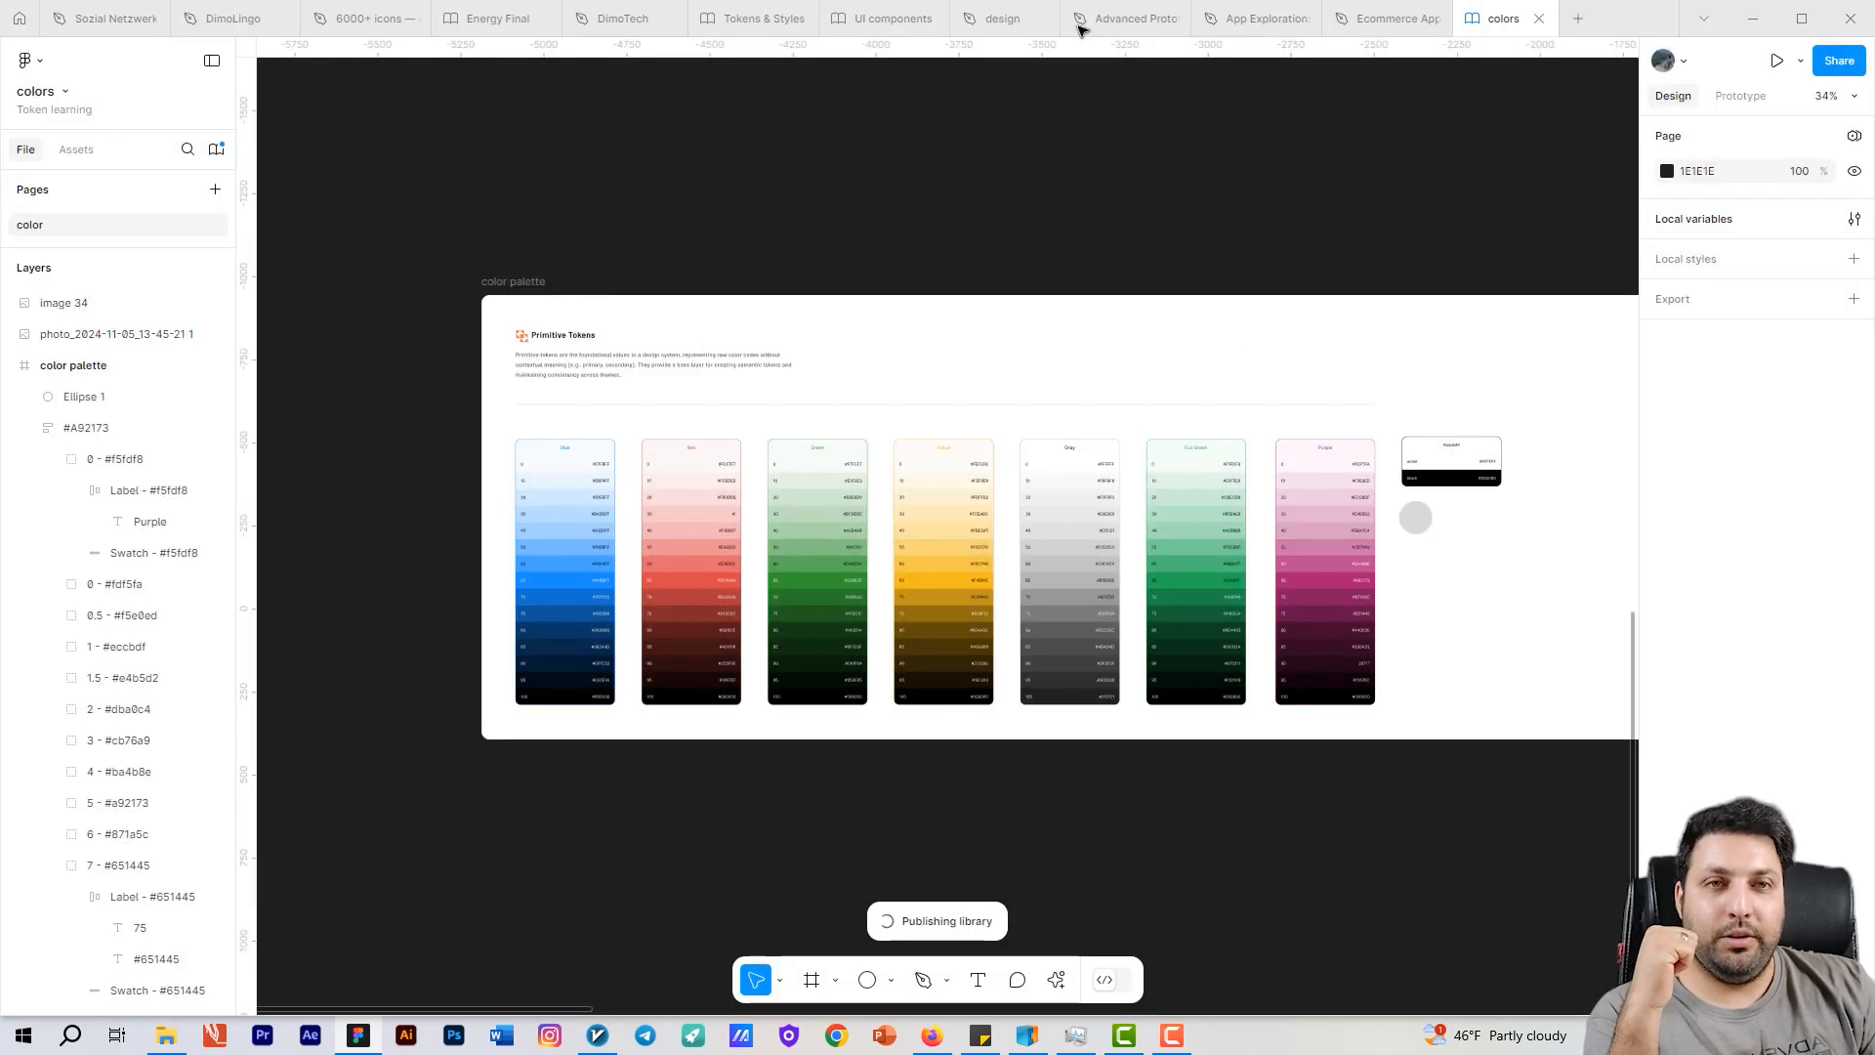
Step: Switch to the design file and apply all pending updates from the colors library
{"action": "left_click", "coordinate": [1012, 20]}
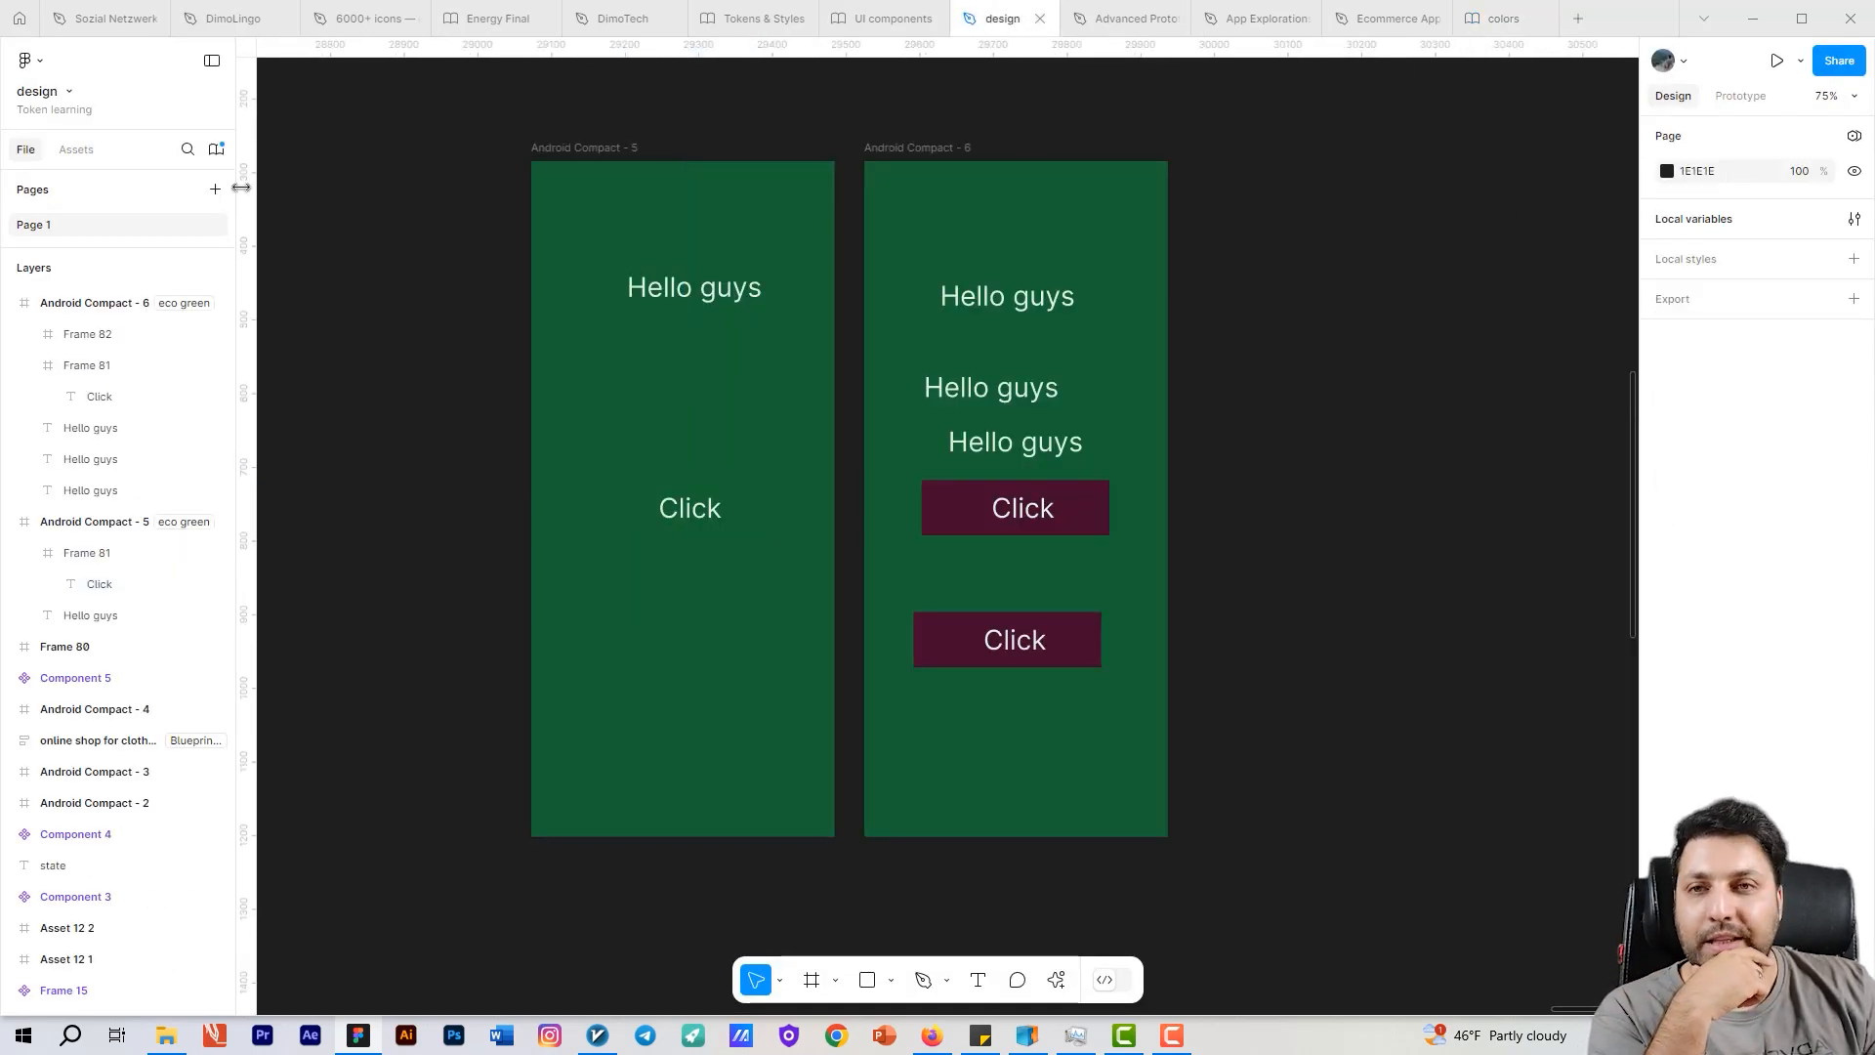
{"action": "left_click", "coordinate": [216, 149]}
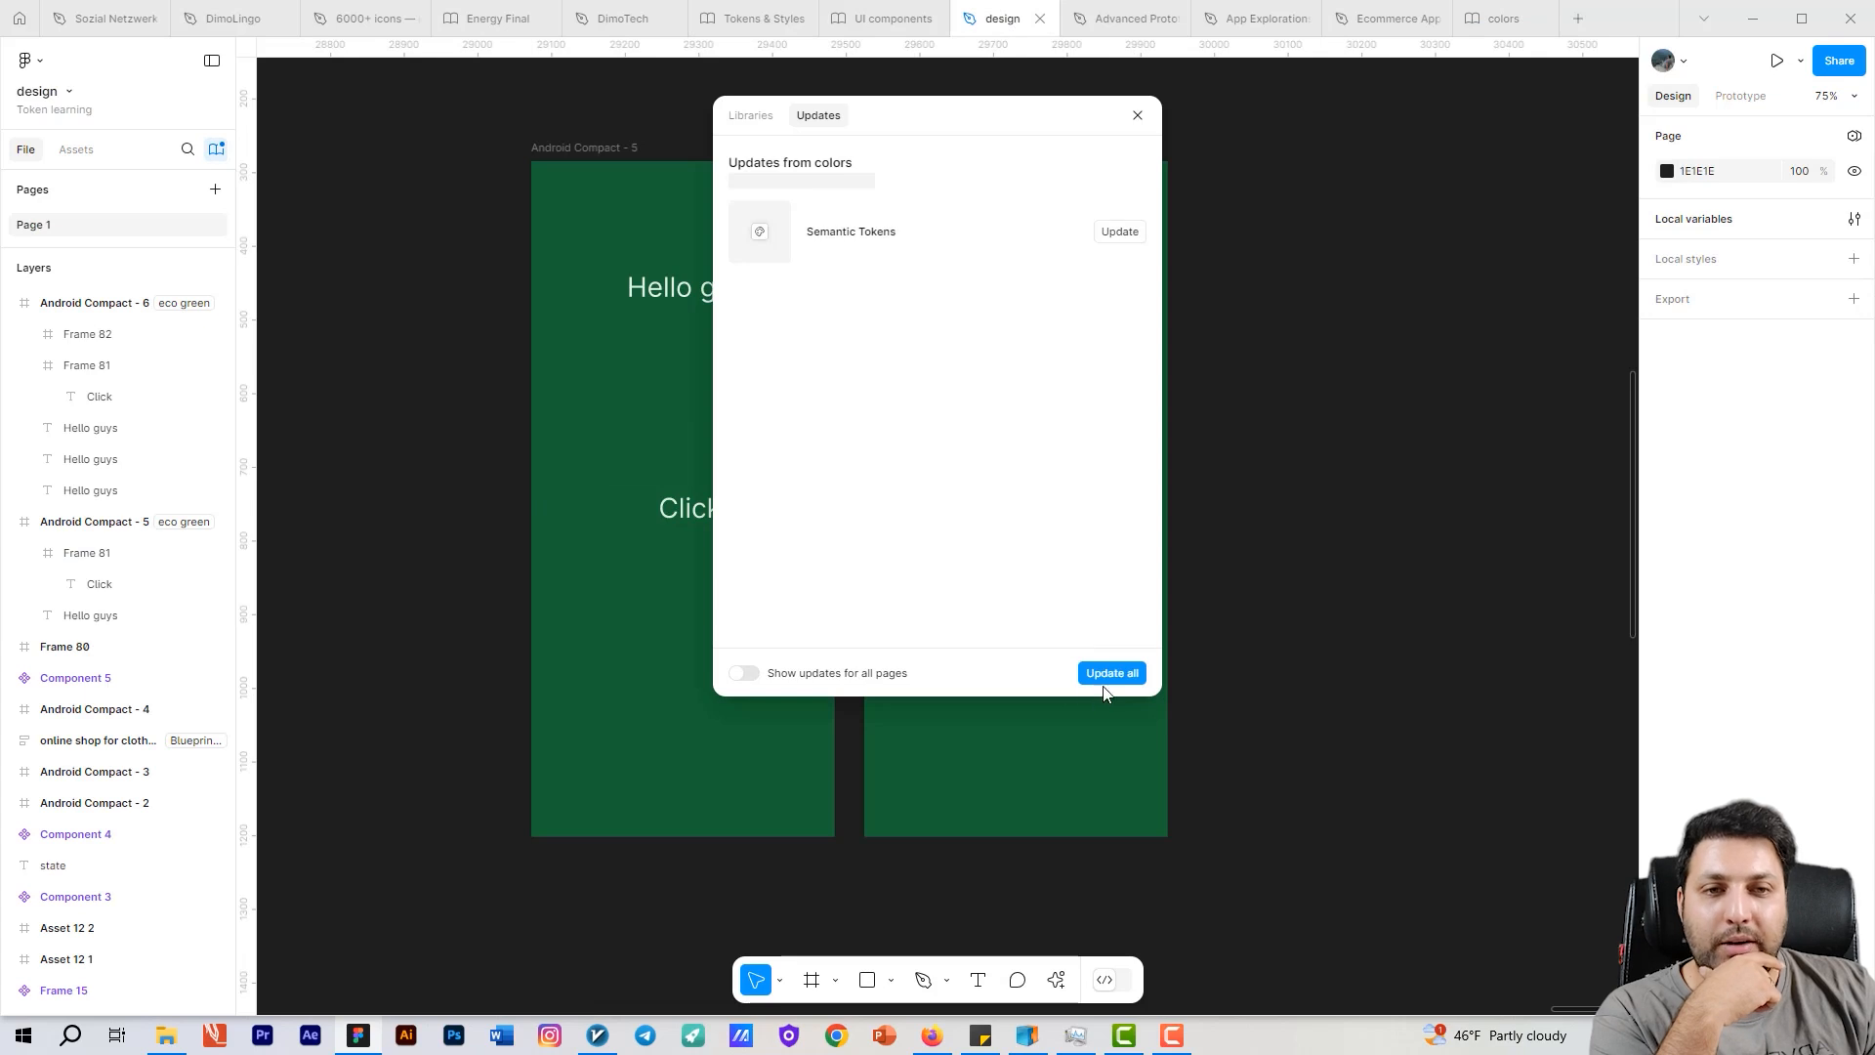
{"action": "left_click", "coordinate": [1106, 678]}
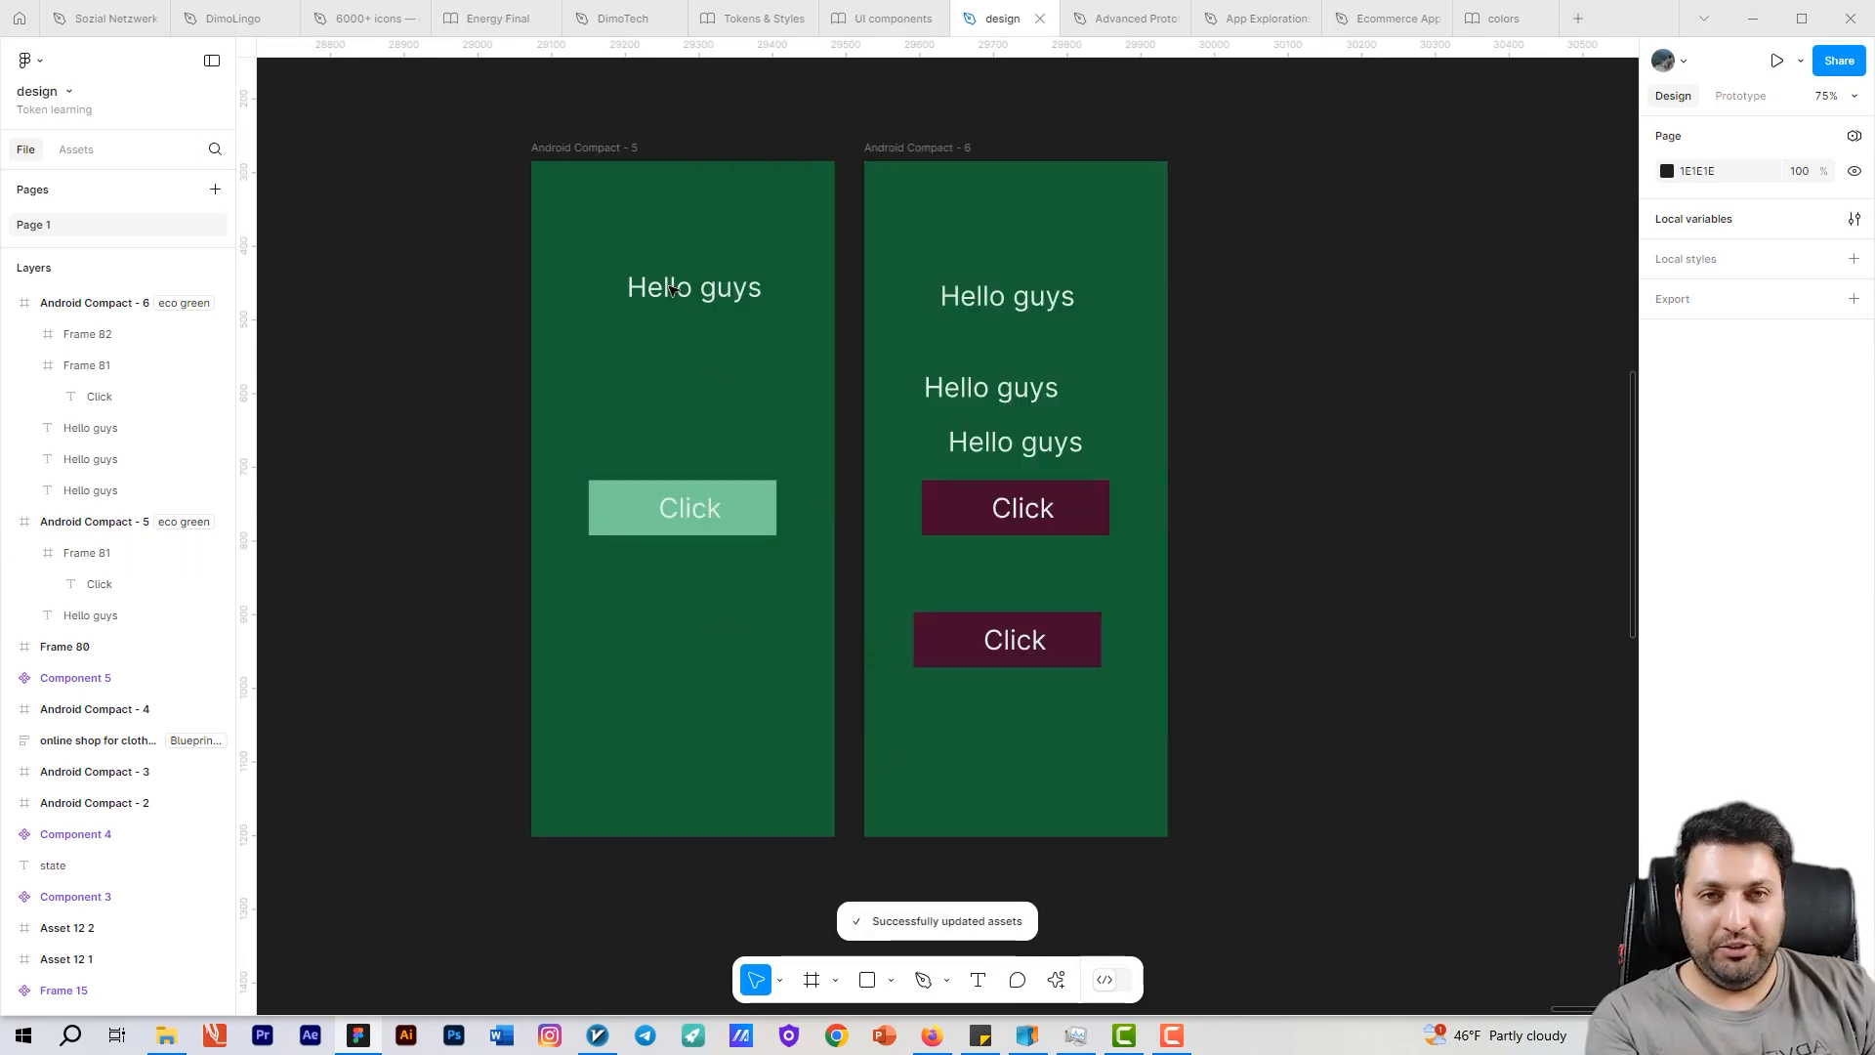
Step: Set the Semantic Tokens mode of both Android Compact frames back to dark
{"action": "left_click", "coordinate": [942, 148]}
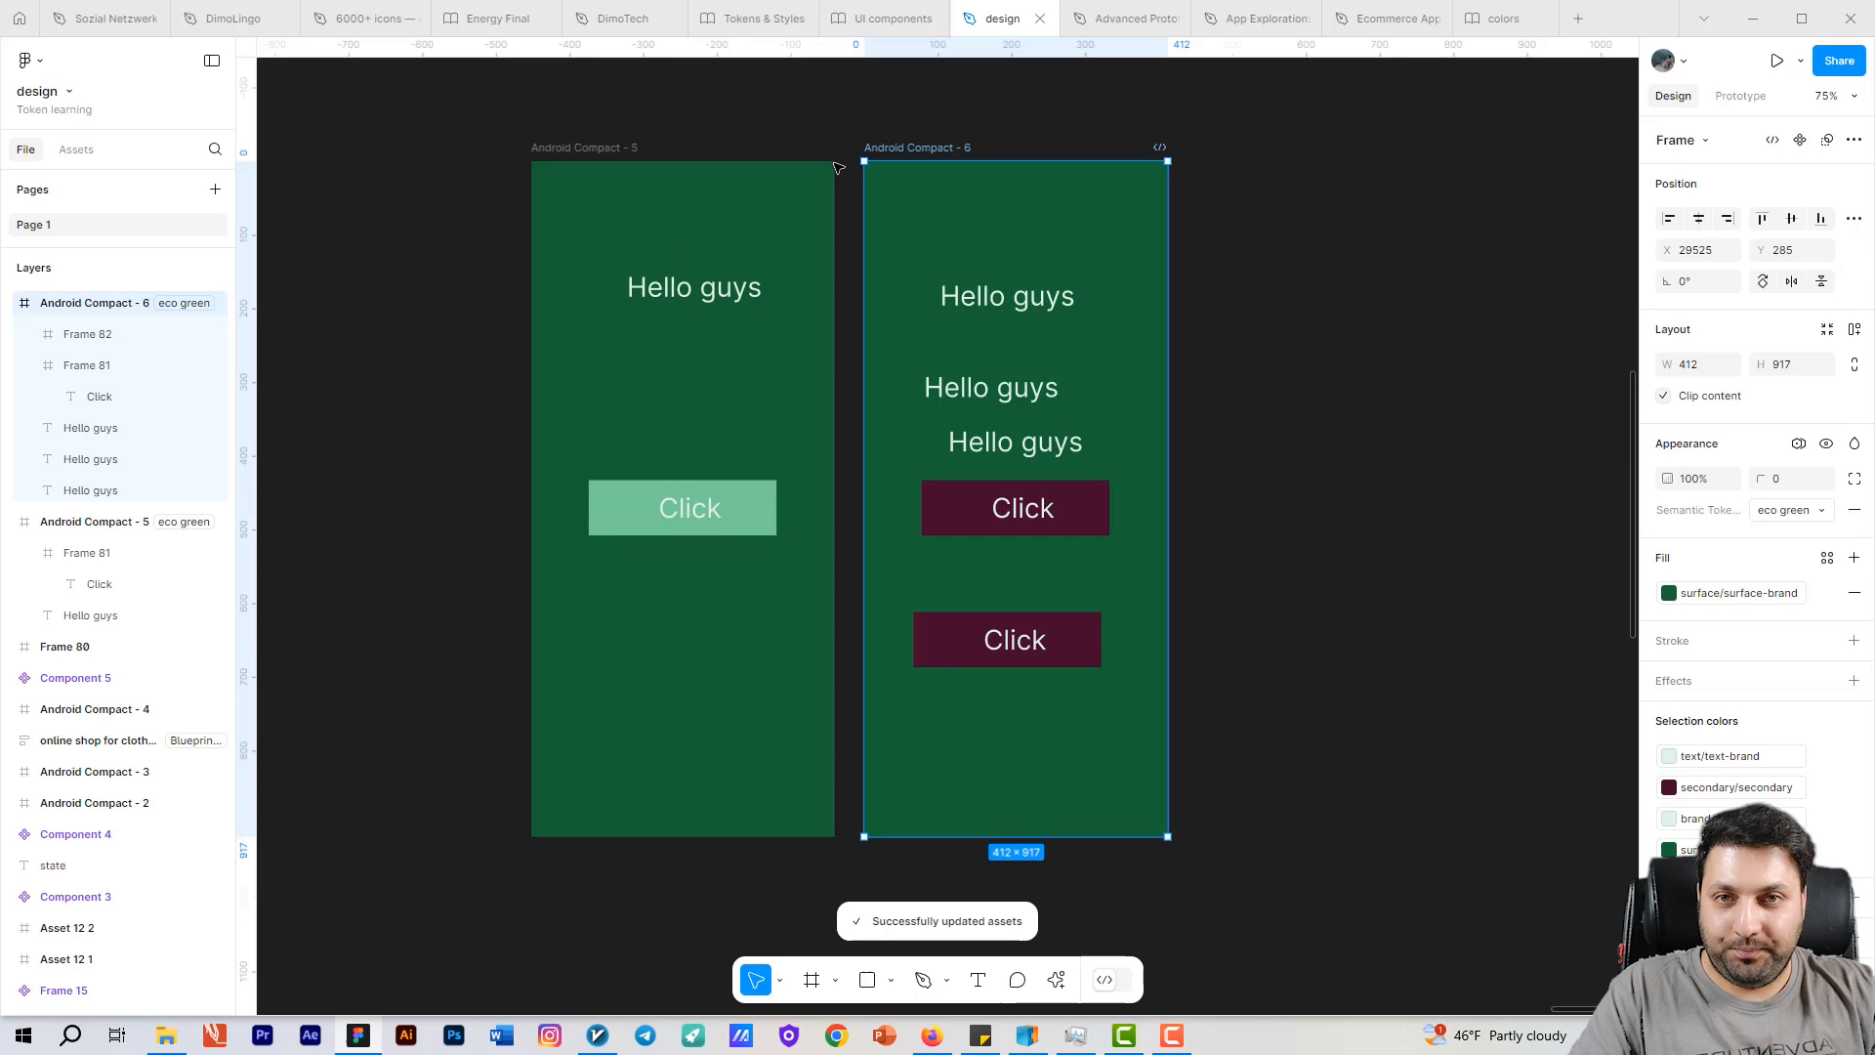
{"action": "left_click", "coordinate": [615, 147], "text": "shift"}
{"action": "left_click", "coordinate": [1782, 540]}
{"action": "left_click", "coordinate": [1700, 518]}
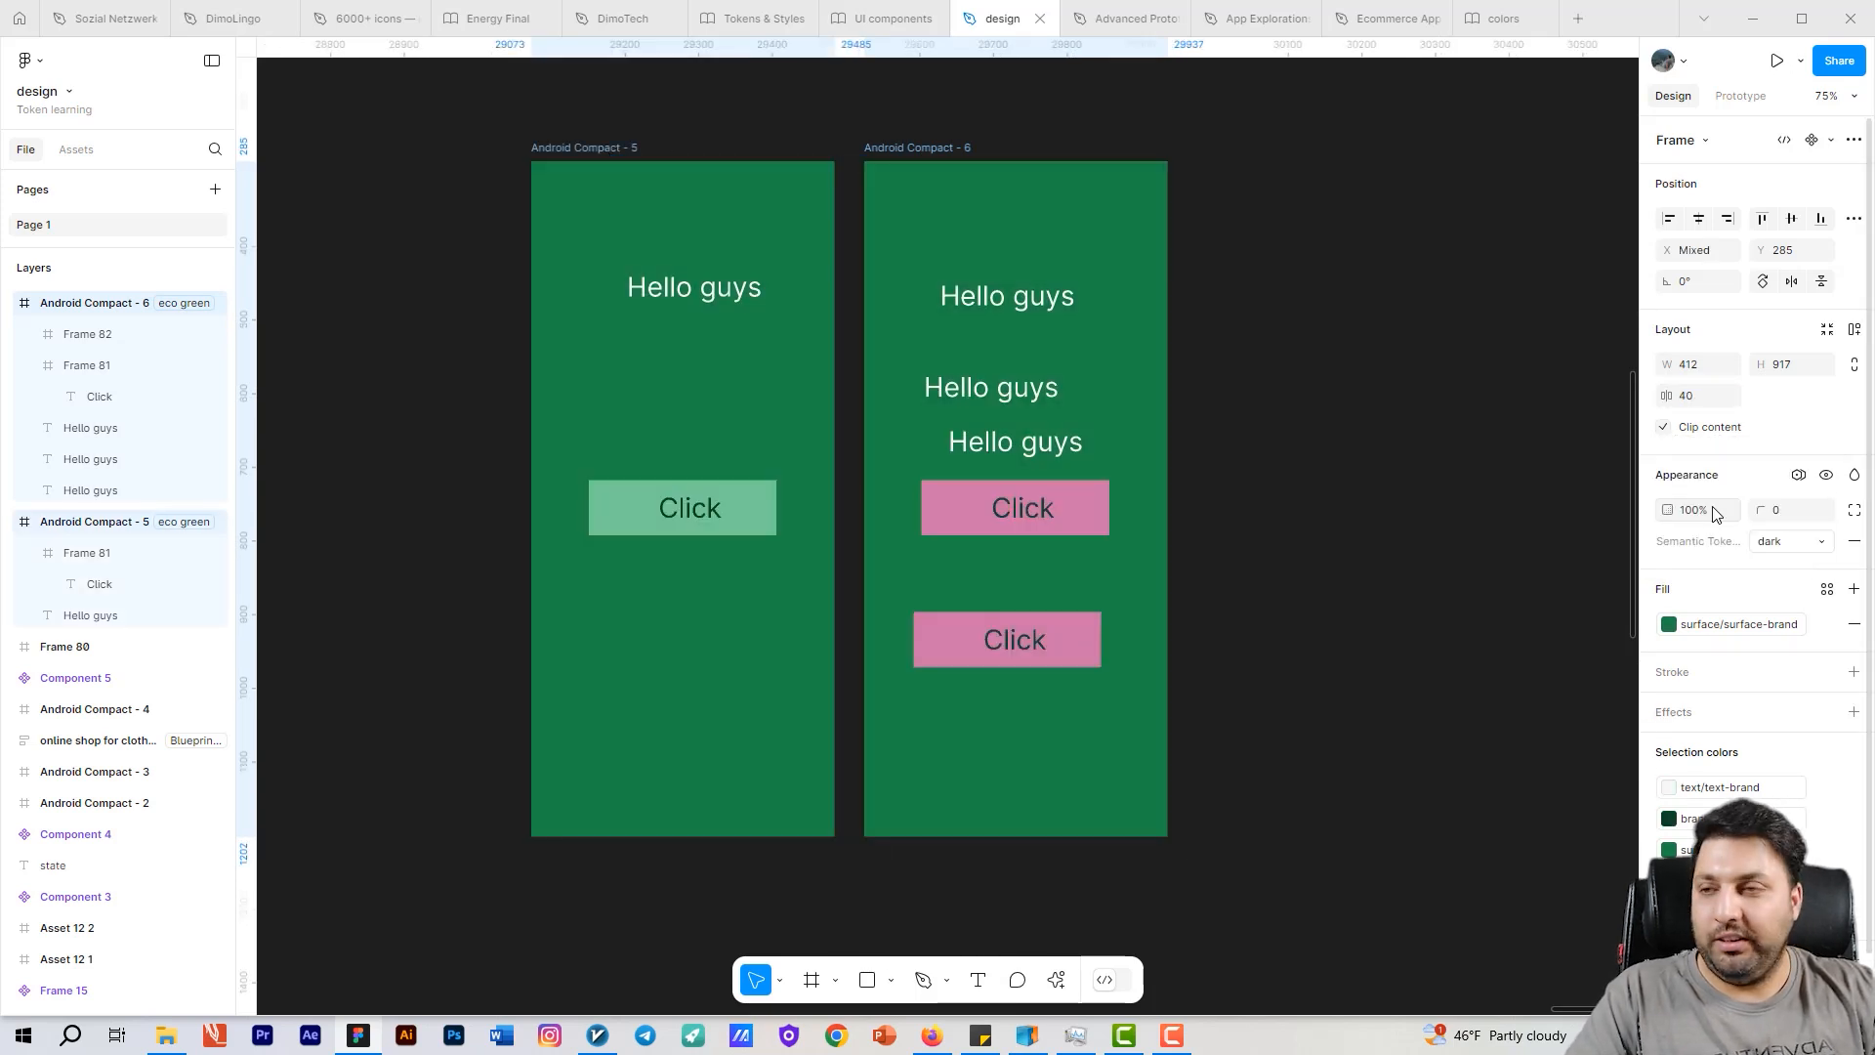